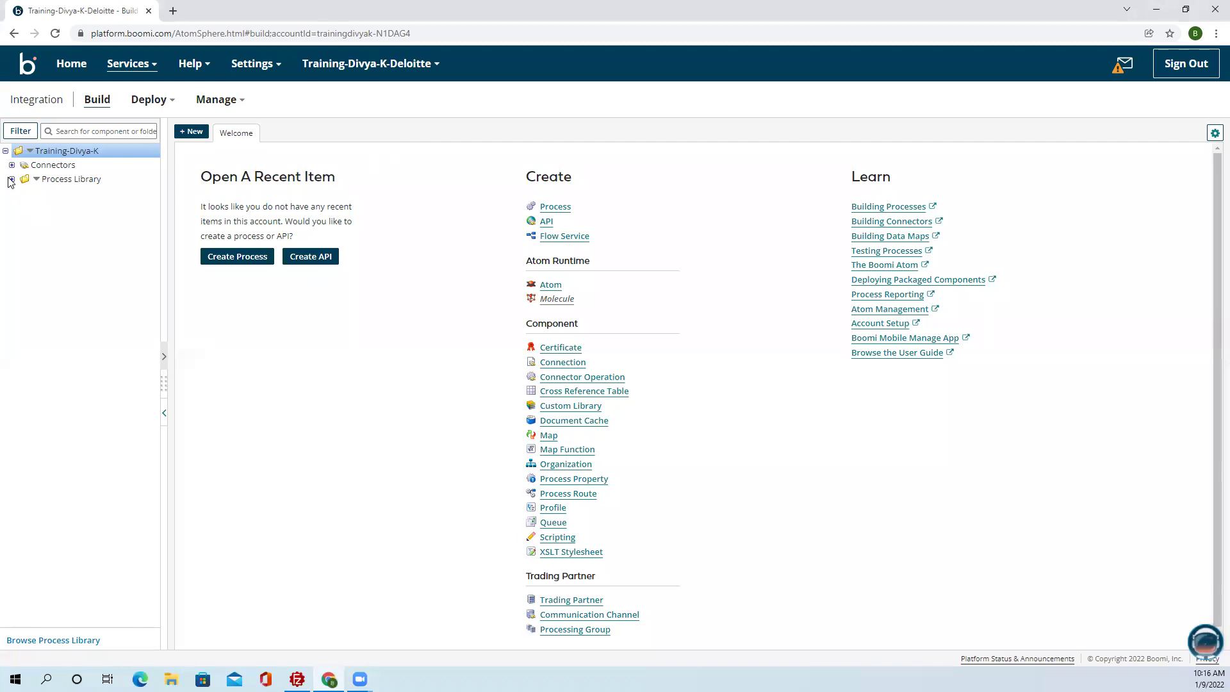
Add a folder named Mini_Project under Boomi Training in the Process Library and save it.
{"action": "left_click", "coordinate": [18, 193]}
{"action": "right_click", "coordinate": [47, 196]}
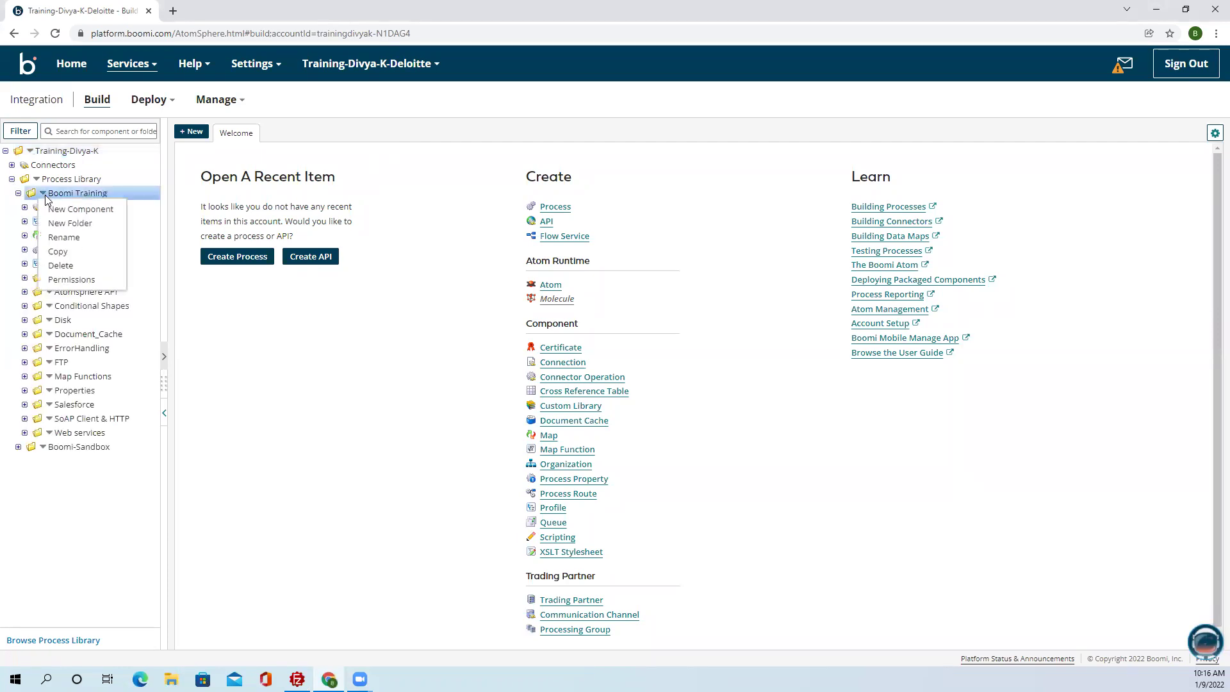
{"action": "left_click", "coordinate": [59, 220]}
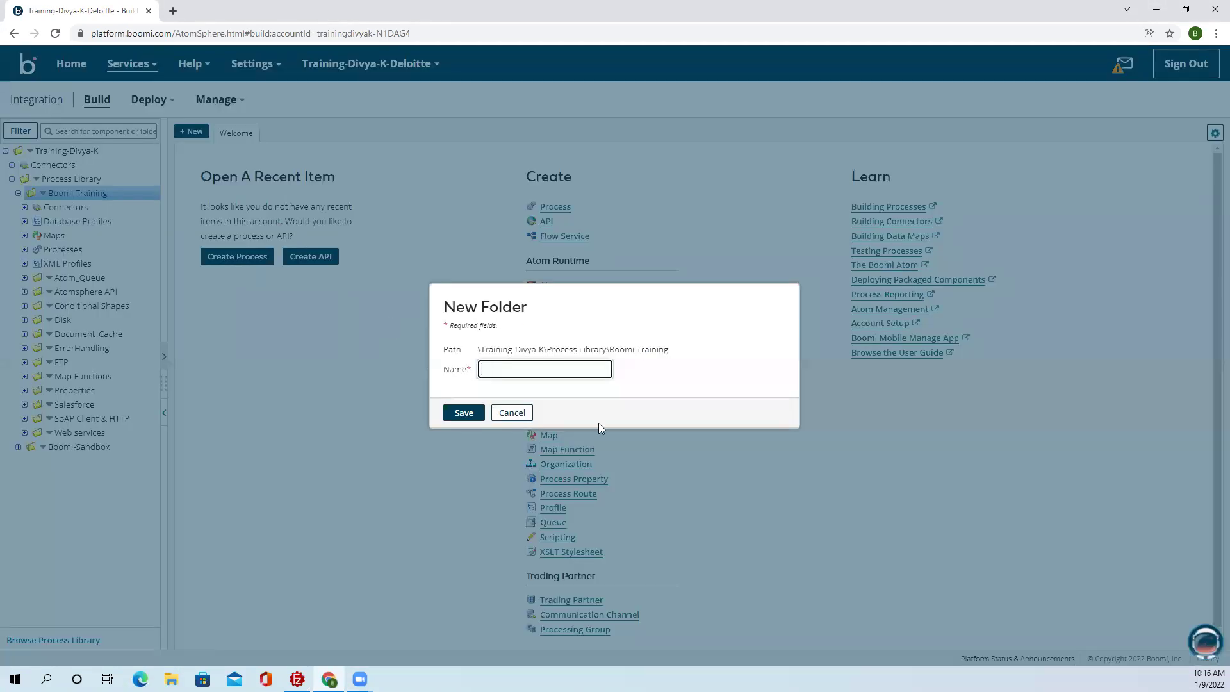
{"action": "type", "text": "Mm"}
{"action": "key", "text": "BackSpace"}
{"action": "type", "text": "ini_Project"}
{"action": "left_click", "coordinate": [463, 413]}
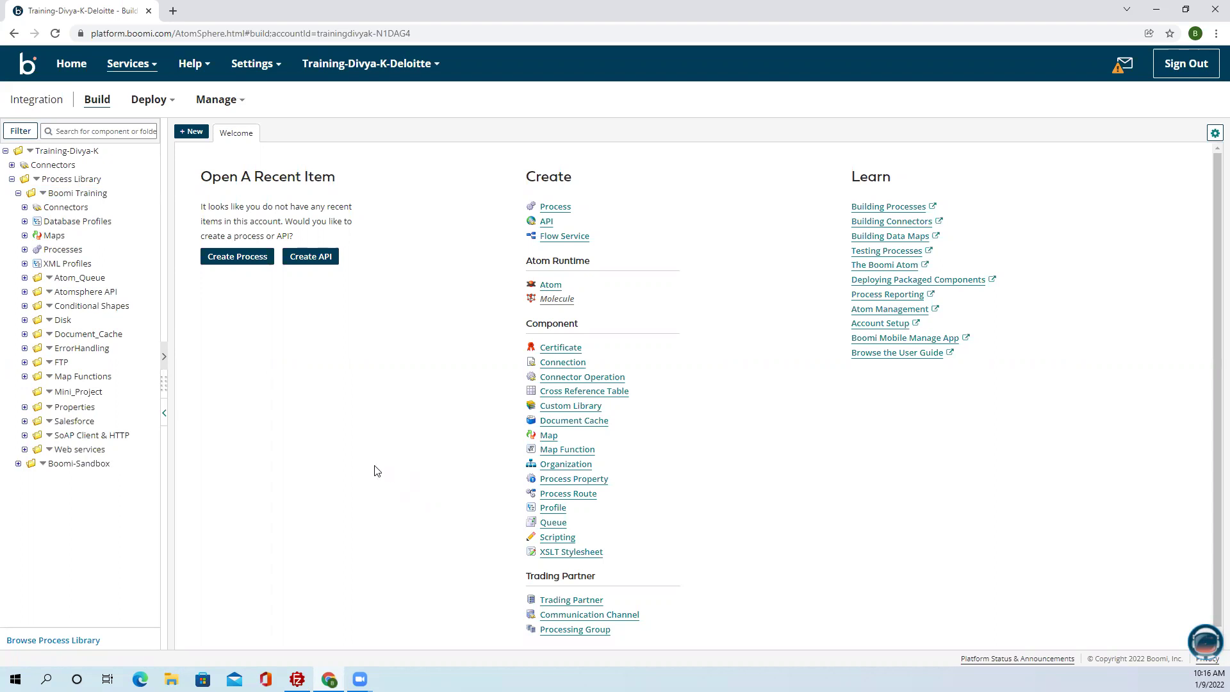
{"action": "right_click", "coordinate": [48, 393]}
Create a new process component named Process_WSS in Mini_Project.
{"action": "left_click", "coordinate": [64, 414]}
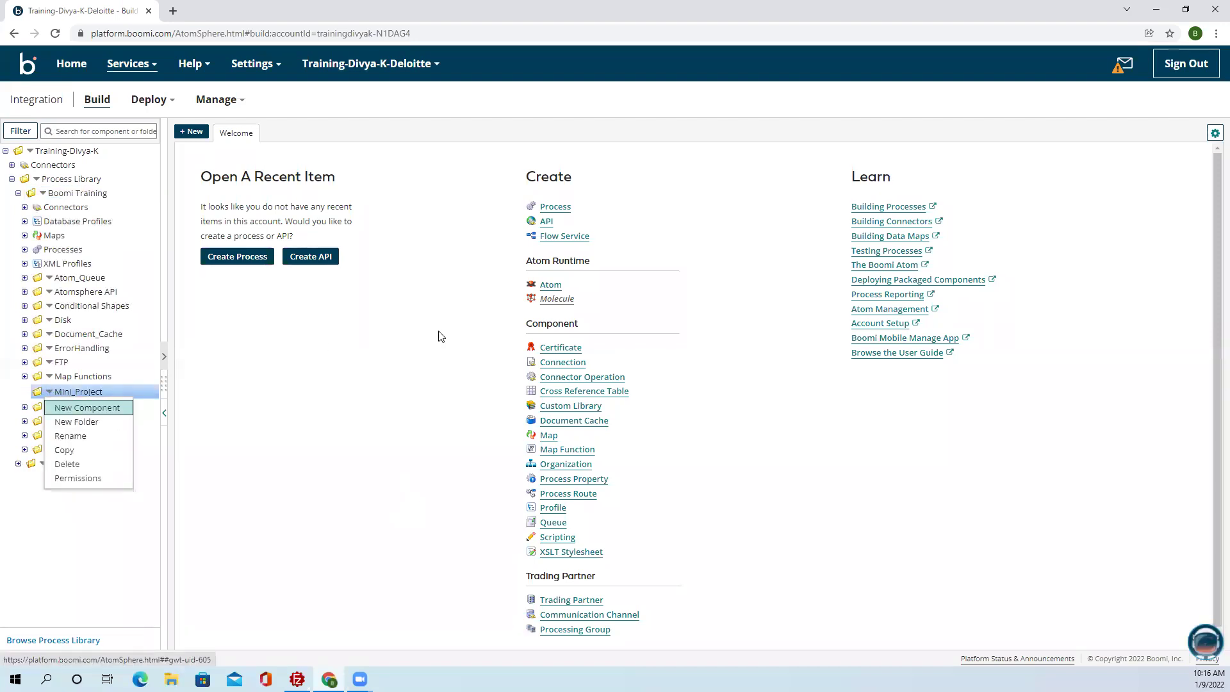
{"action": "left_click", "coordinate": [545, 357]}
{"action": "type", "text": "Pro"}
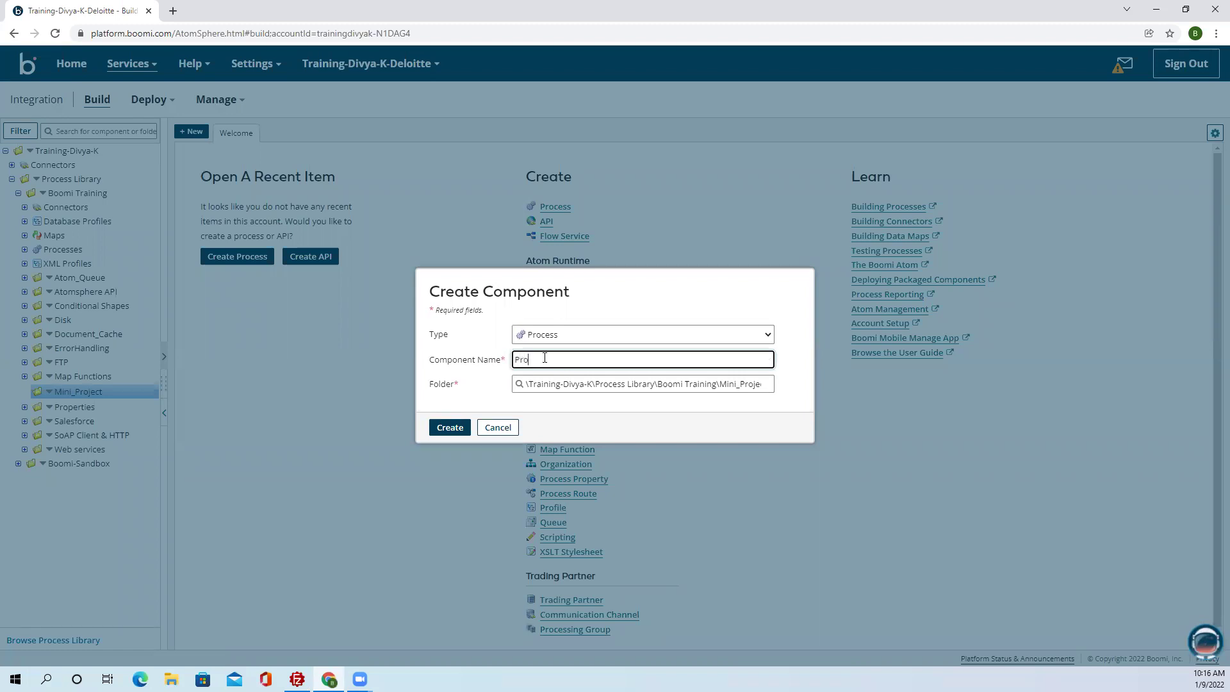
{"action": "type", "text": "cess_WSS"}
{"action": "left_click", "coordinate": [450, 431]}
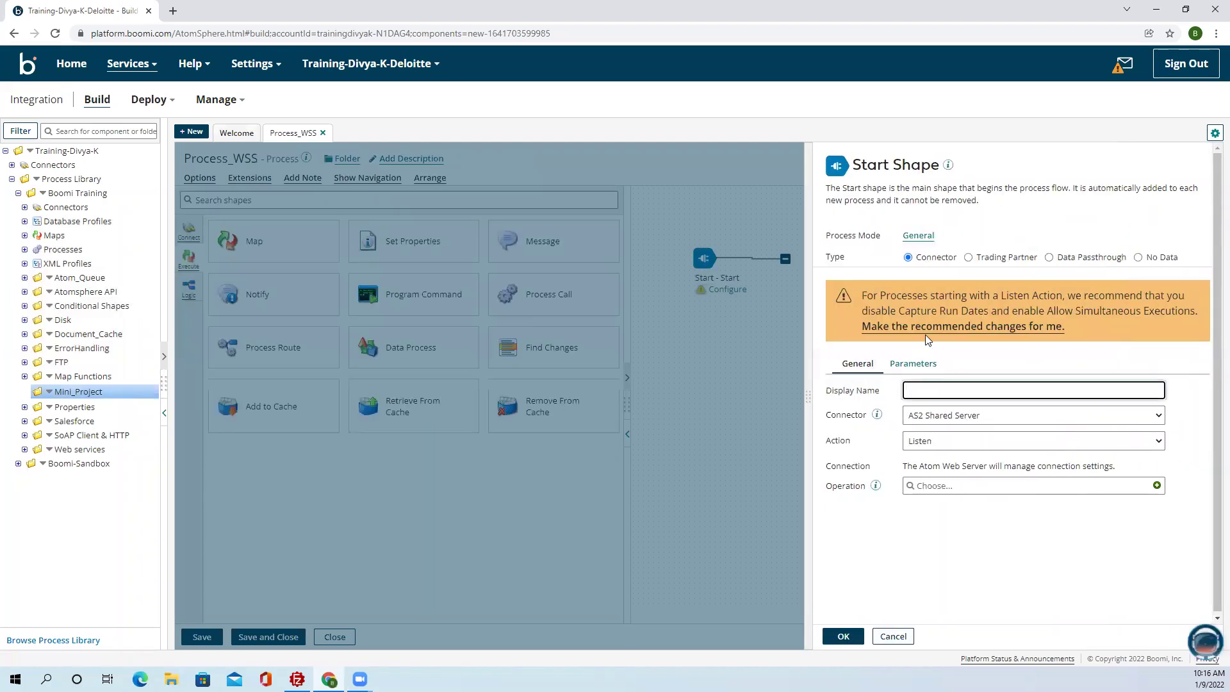
Configure the Start shape with the Web Services Server connector and the Listen action.
{"action": "left_click", "coordinate": [921, 328]}
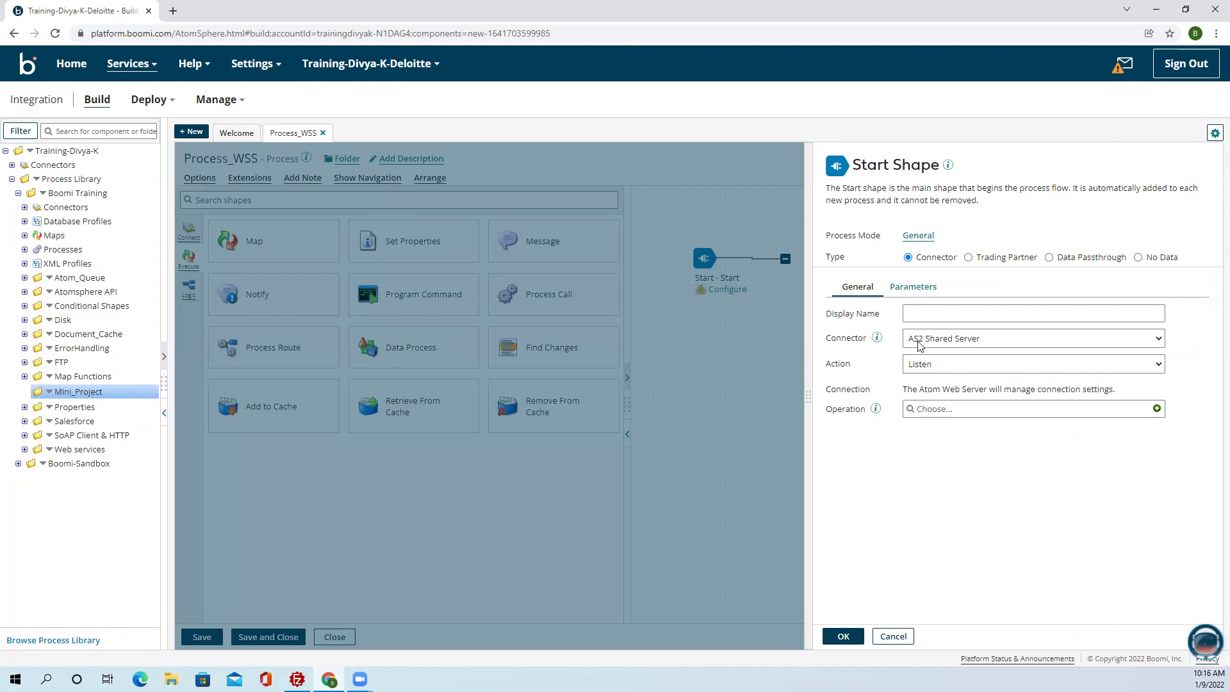
{"action": "left_click", "coordinate": [919, 345]}
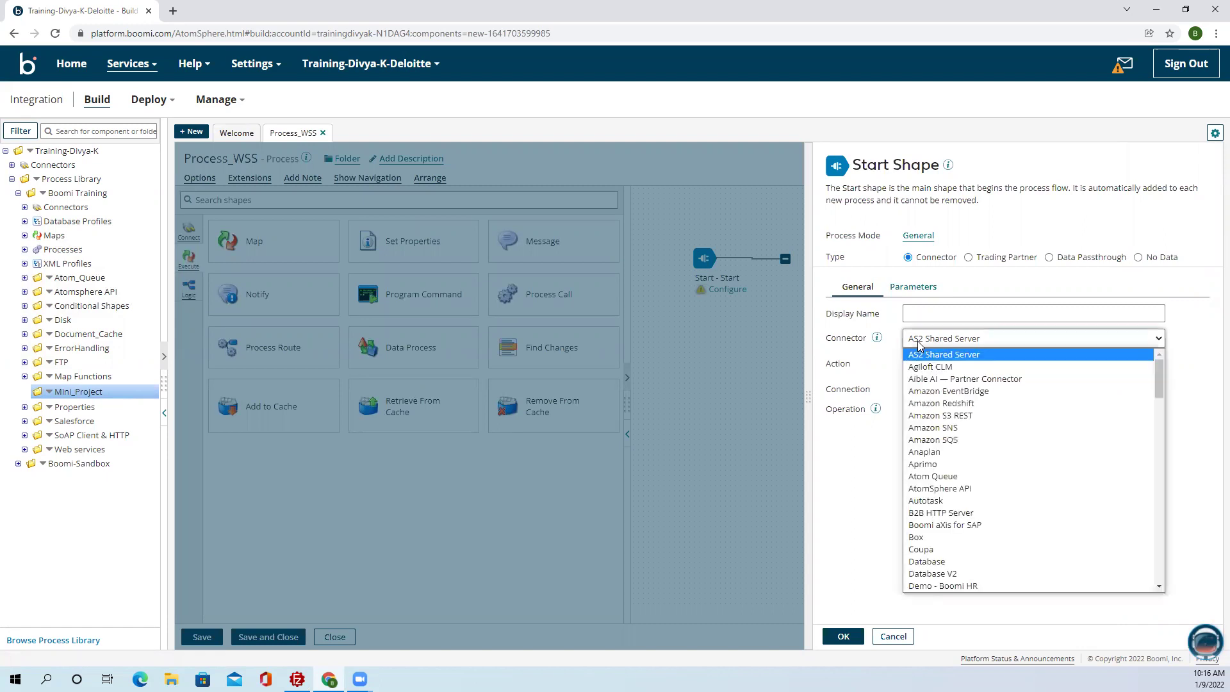
{"action": "key", "text": "w"}
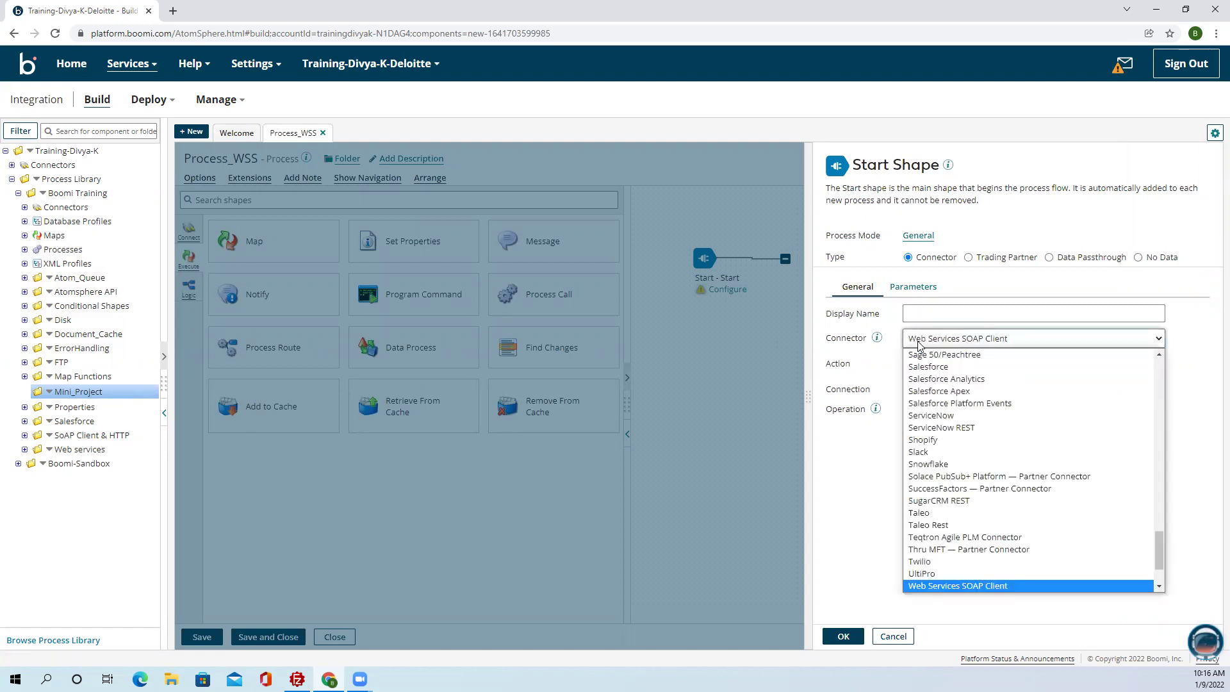
{"action": "scroll", "coordinate": [1033, 538], "scroll_direction": "down", "scroll_amount": 2}
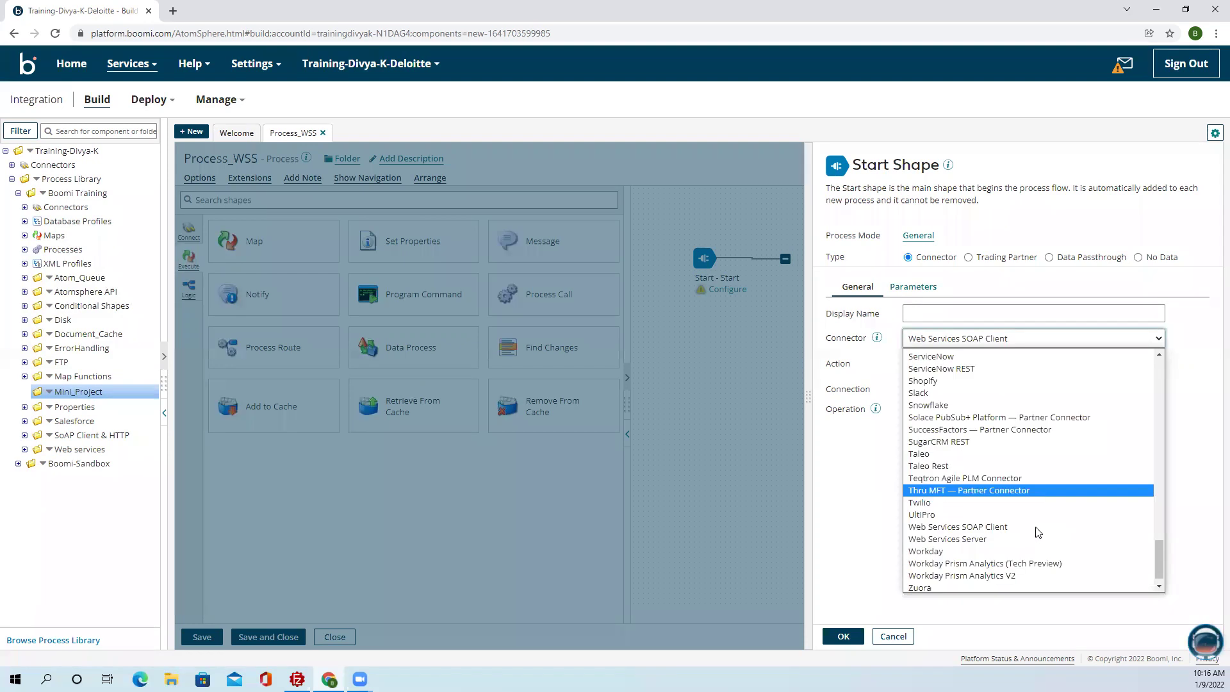
{"action": "left_click", "coordinate": [1032, 526]}
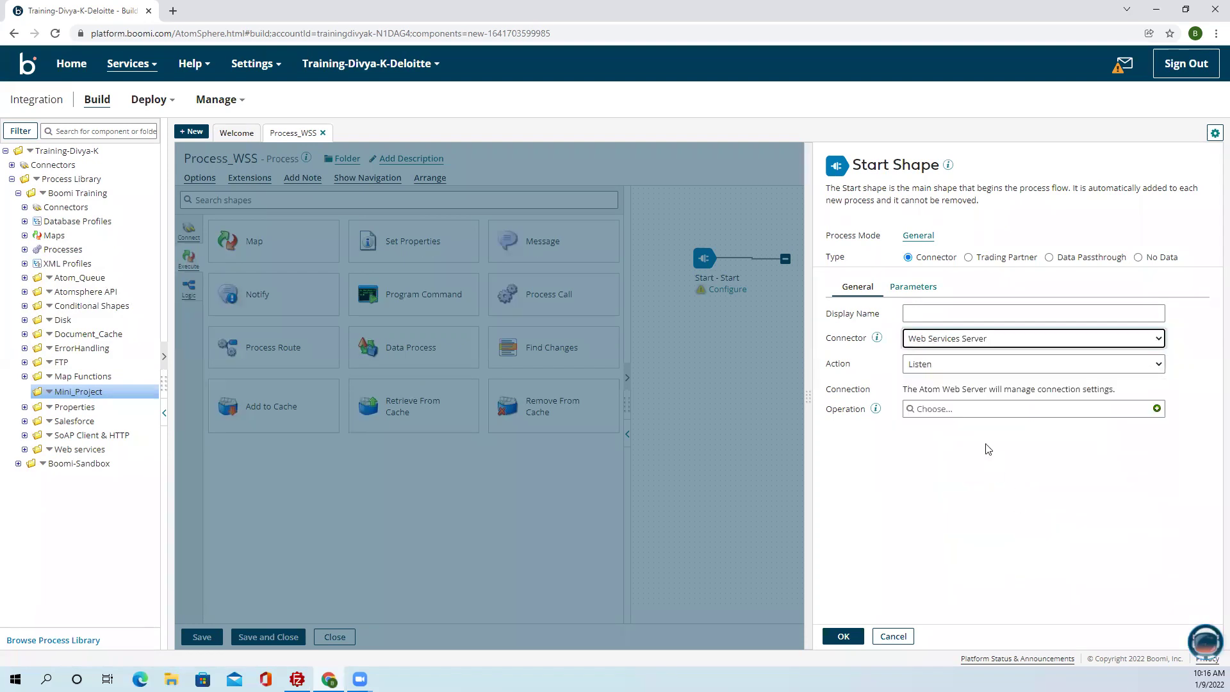
{"action": "left_click", "coordinate": [921, 364]}
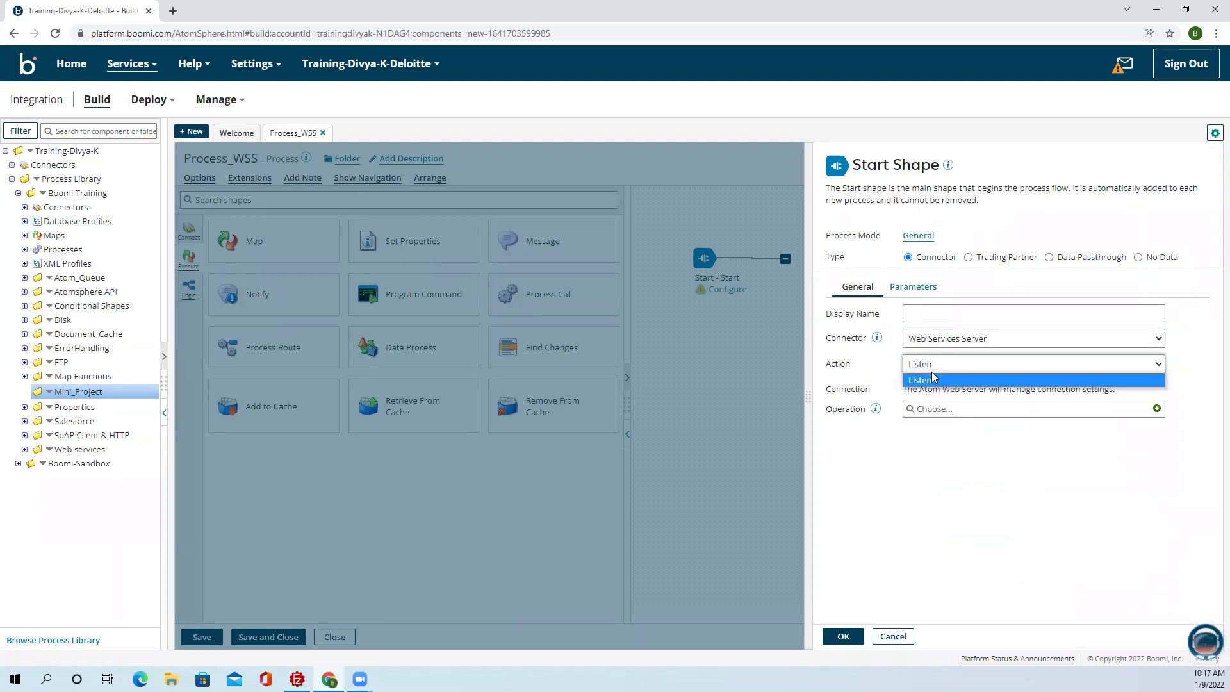
{"action": "left_click", "coordinate": [987, 438]}
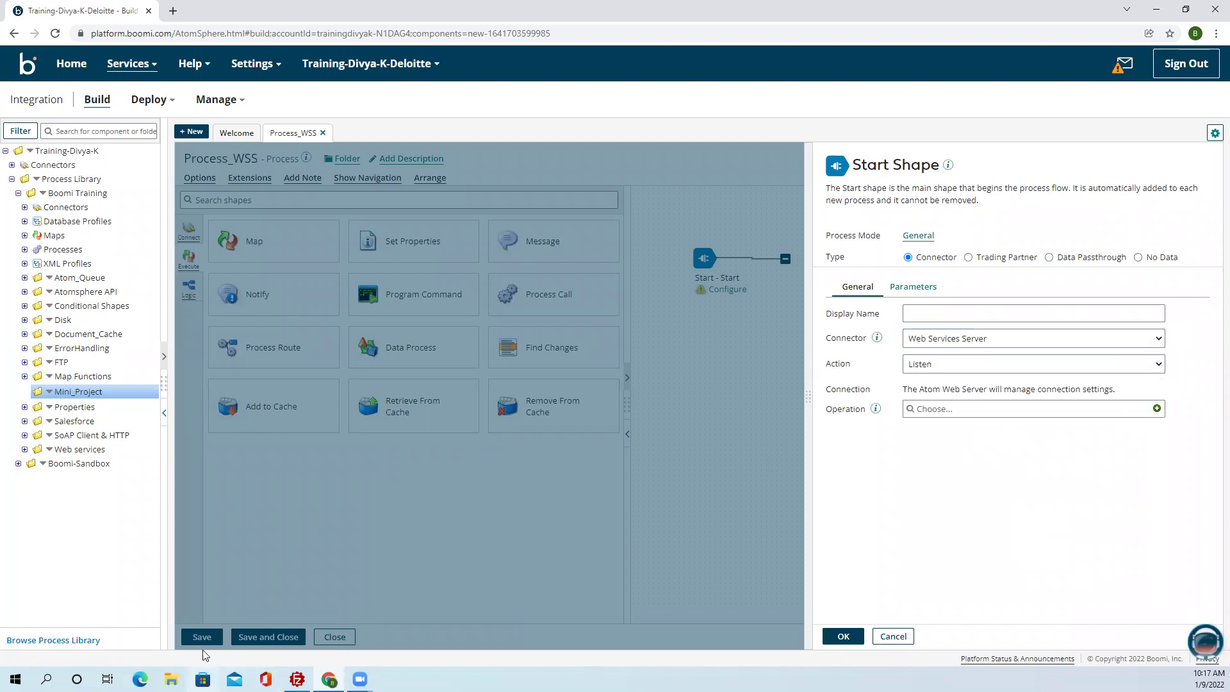
{"action": "left_click", "coordinate": [840, 636]}
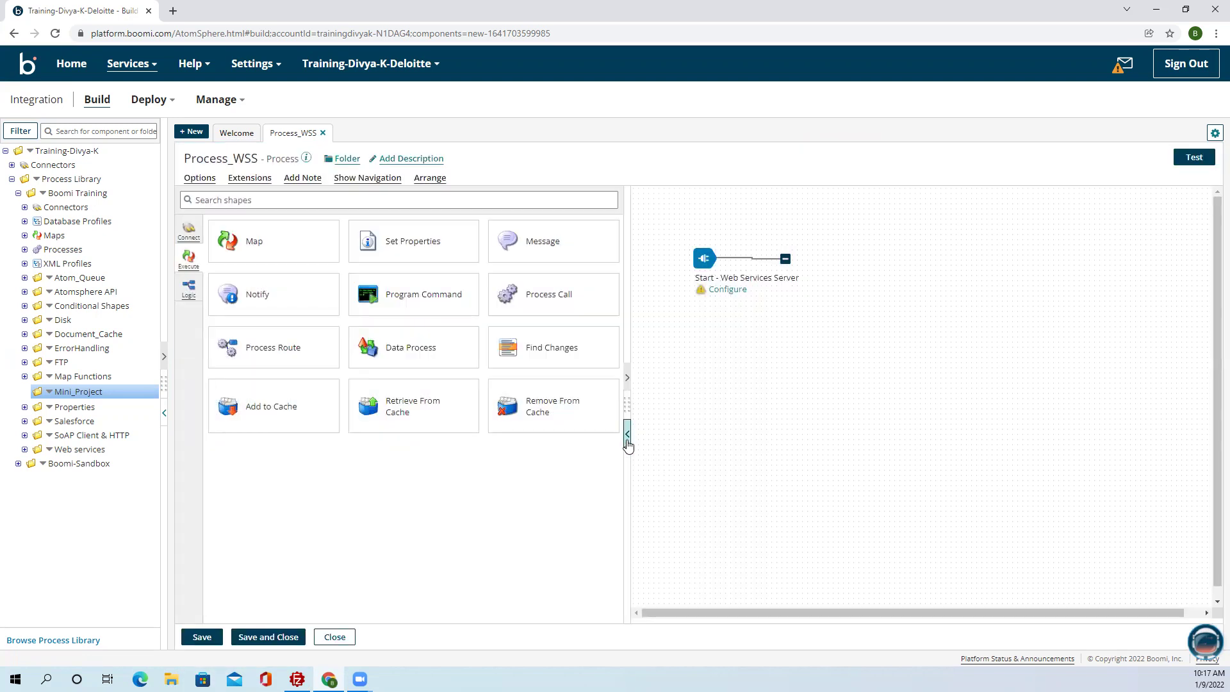
{"action": "left_click", "coordinate": [627, 441]}
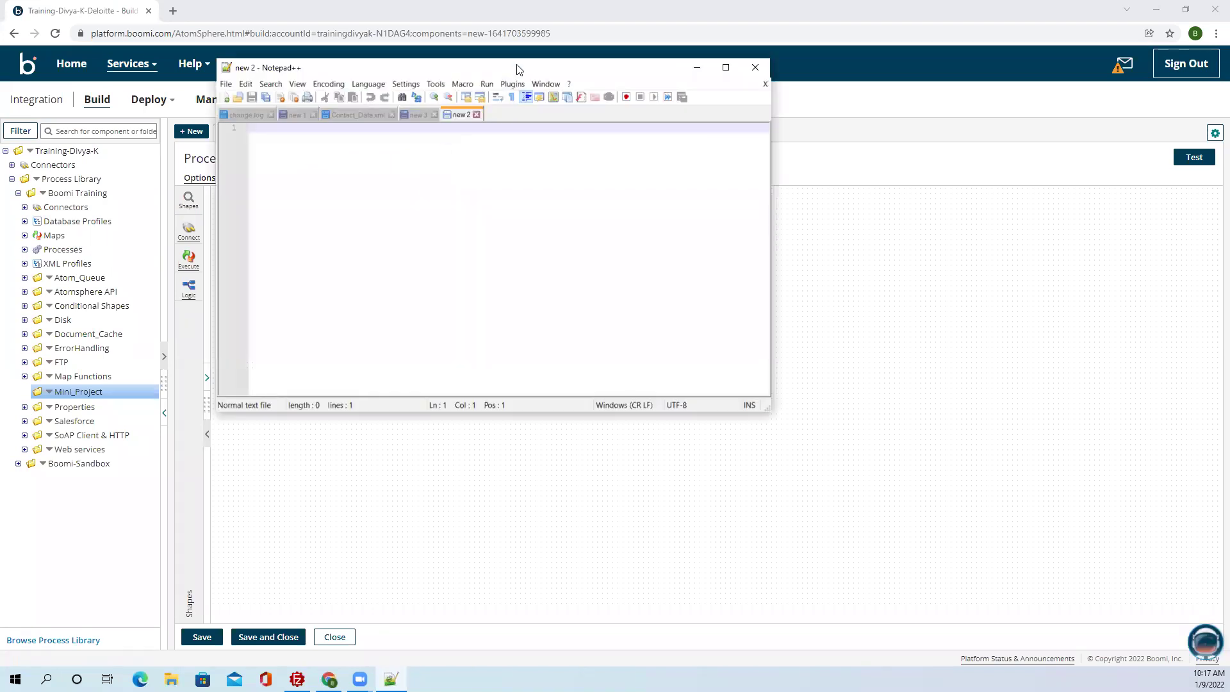
Type the note '-> we need to get files from DIsk location based on the web service request'.
{"action": "left_click_drag", "start_coordinate": [519, 69], "coordinate": [604, 169]}
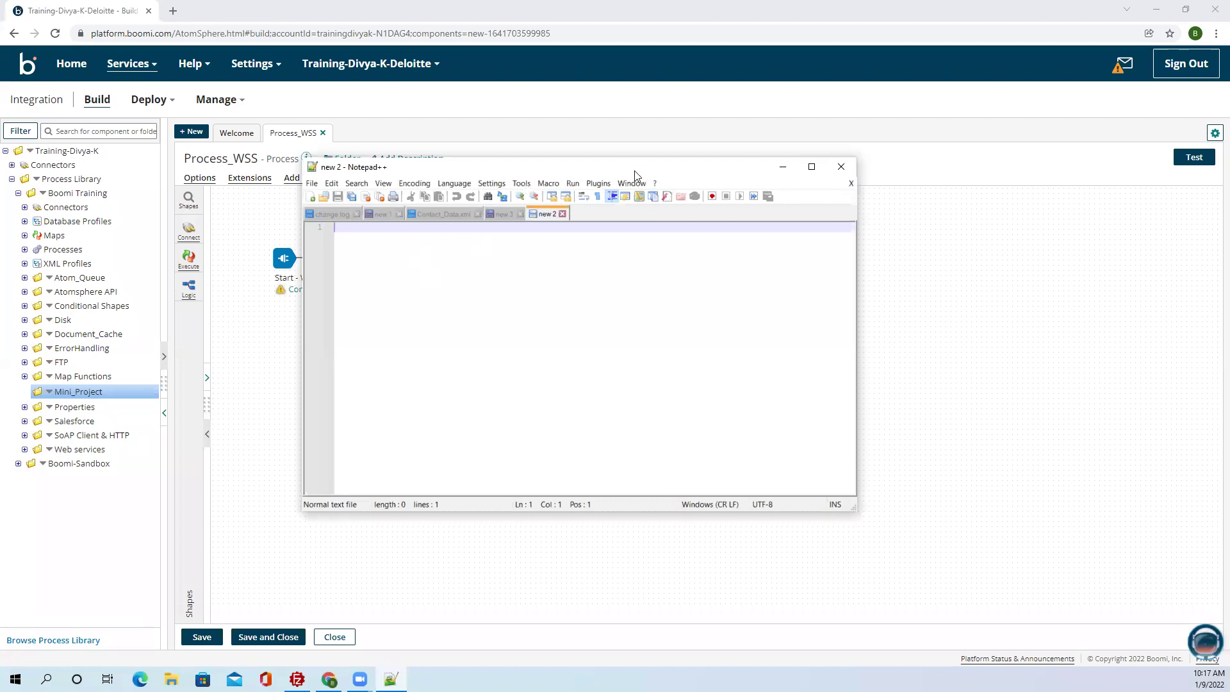
{"action": "left_click_drag", "start_coordinate": [634, 171], "coordinate": [774, 196]}
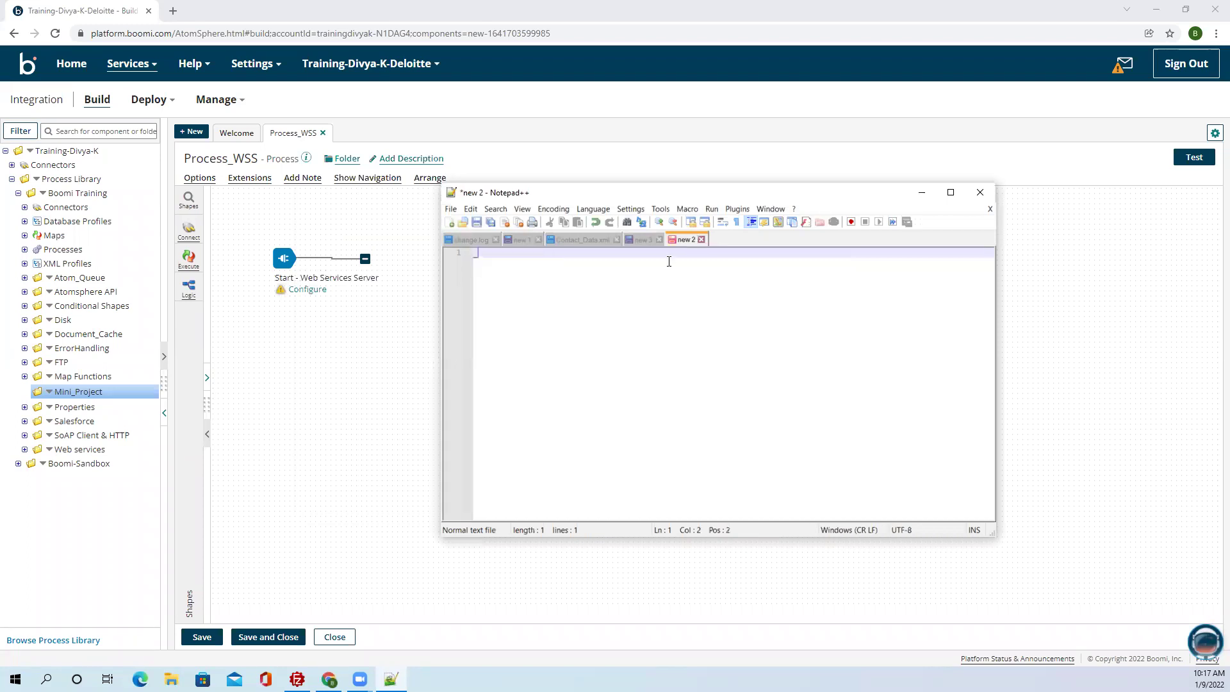
{"action": "key", "text": "BackSpace"}
{"action": "type", "text": "->"}
{"action": "type", "text": "we need to get file"}
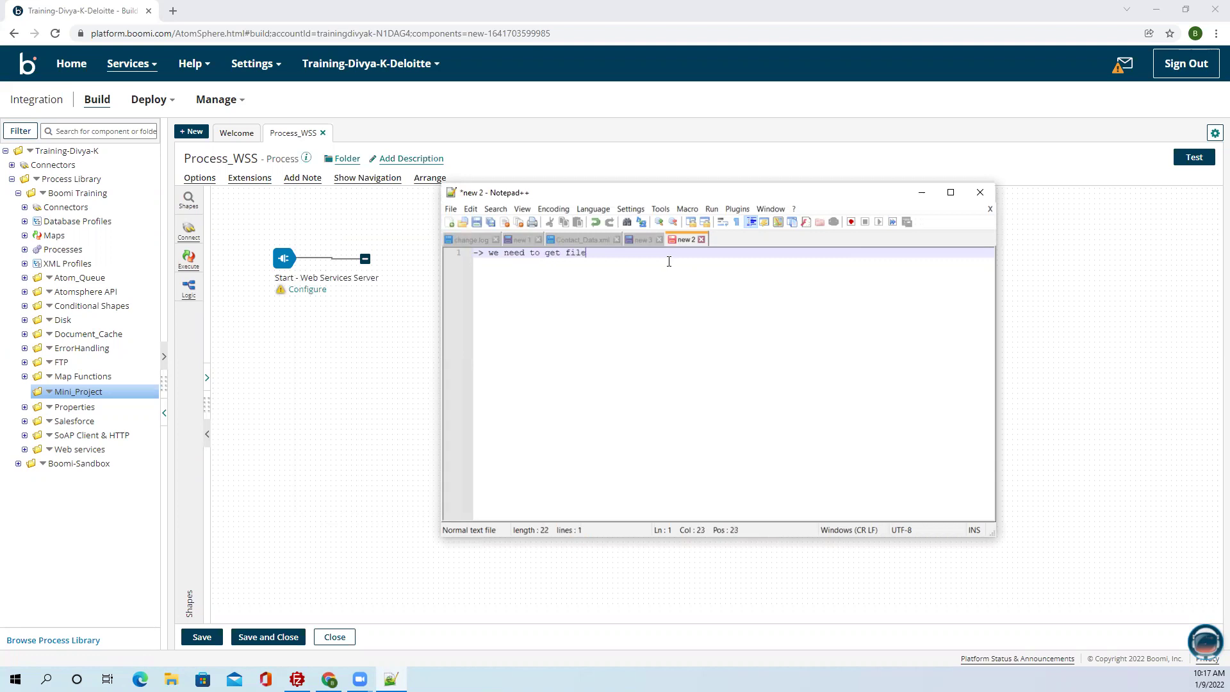
{"action": "type", "text": "s from DIsk location based on the web service request"}
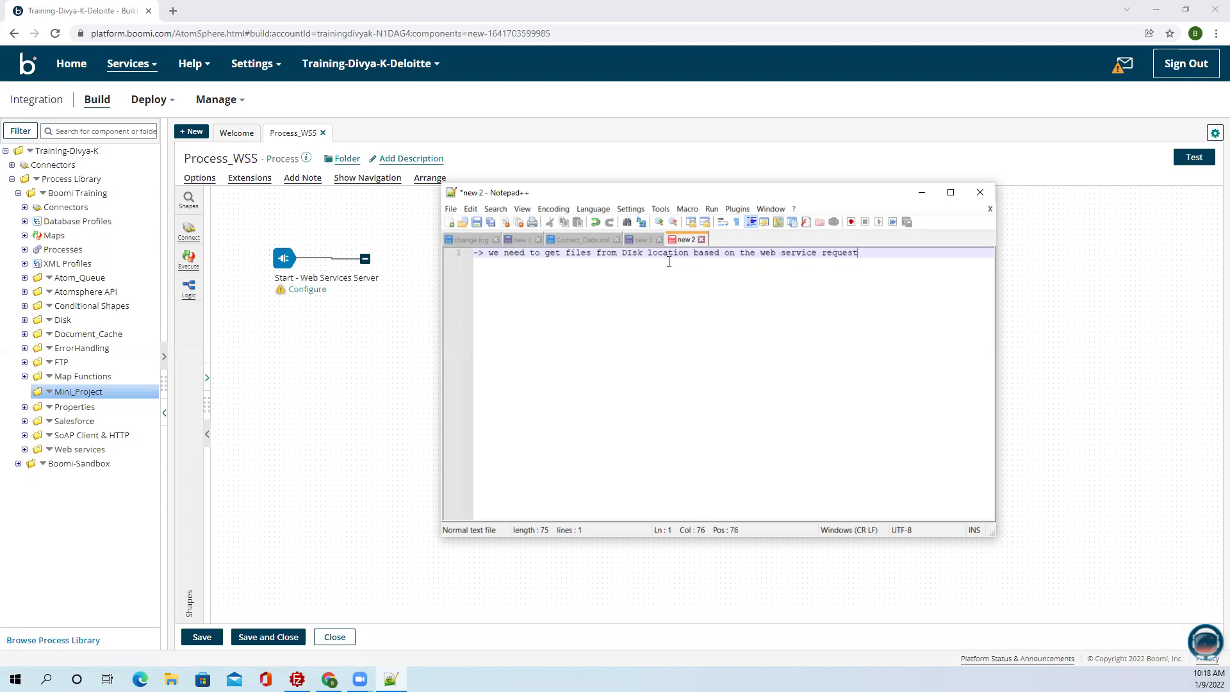
{"action": "key", "text": "Return"}
{"action": "key", "text": "Return"}
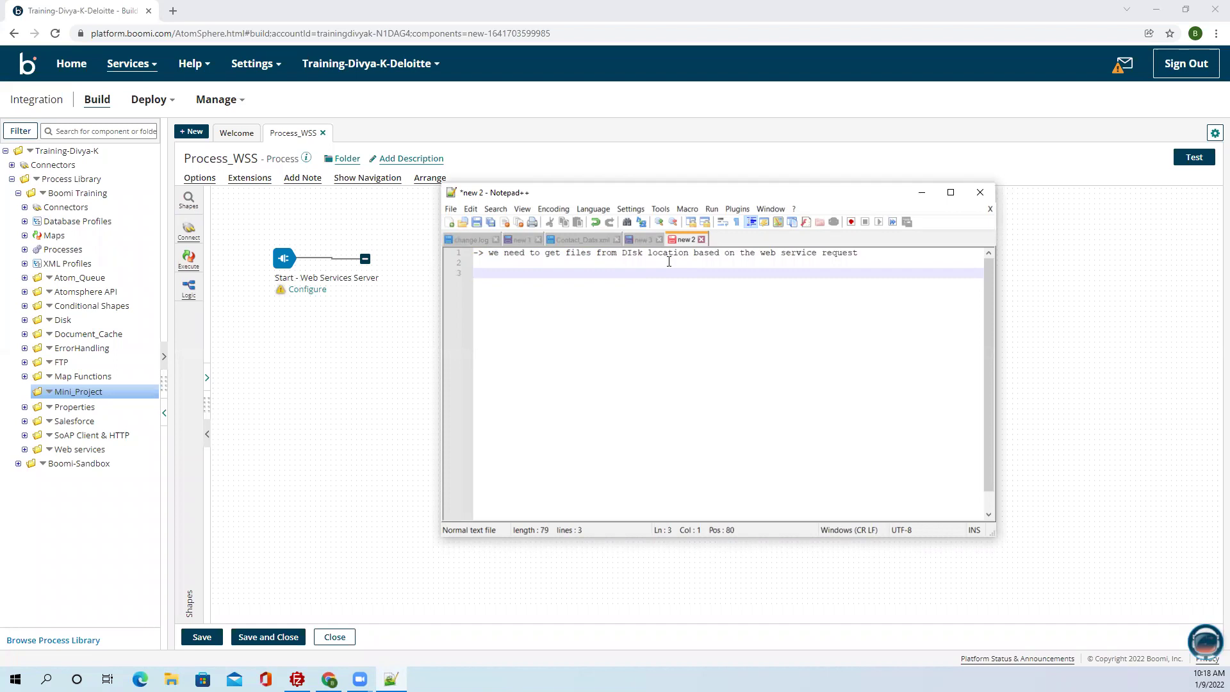
Add notes 'Request contains: Foldername and file name' and the missing-file exception line.
{"action": "type", "text": "Request contaains:"}
{"action": "key", "text": "Return"}
{"action": "key", "text": "Return"}
{"action": "type", "text": "Foldername and "}
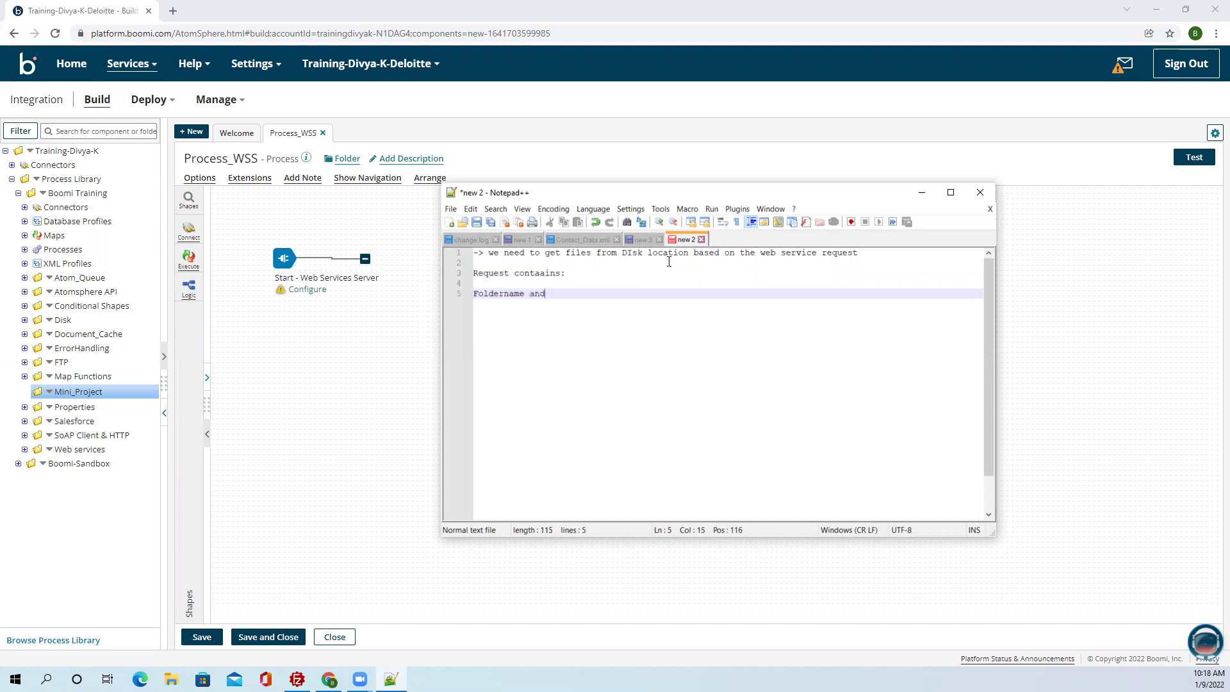
{"action": "type", "text": "file name"}
{"action": "key", "text": "Return"}
{"action": "key", "text": "Return"}
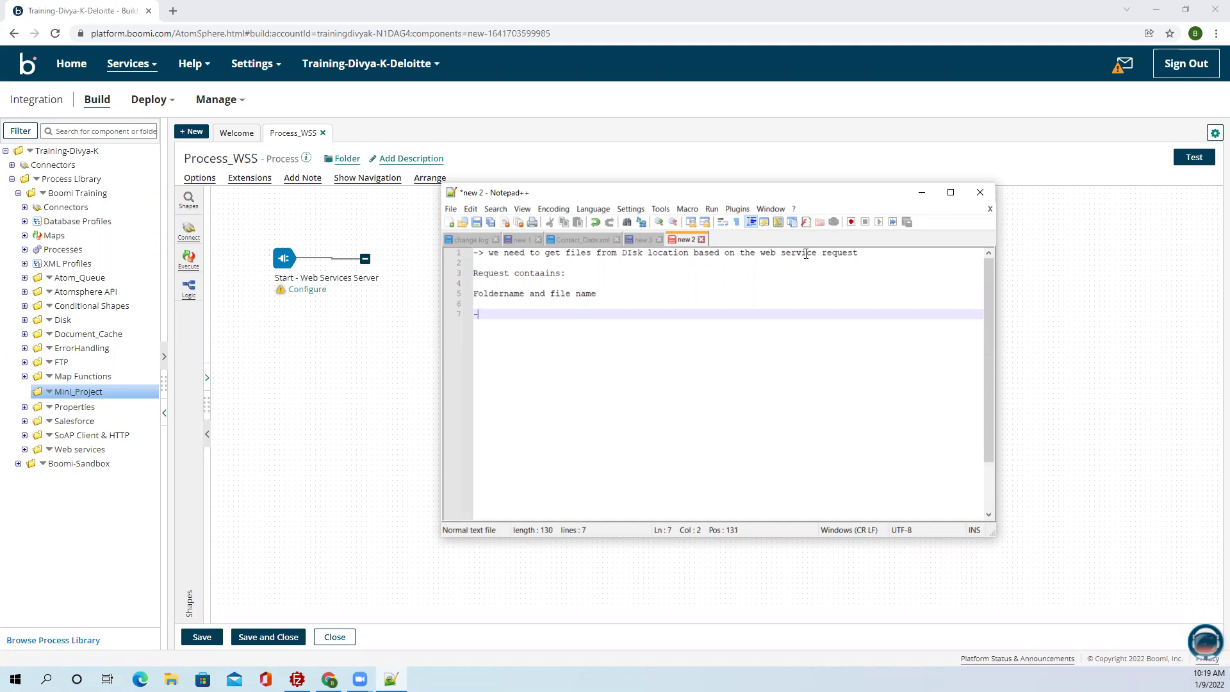
{"action": "type", "text": "> if we are i"}
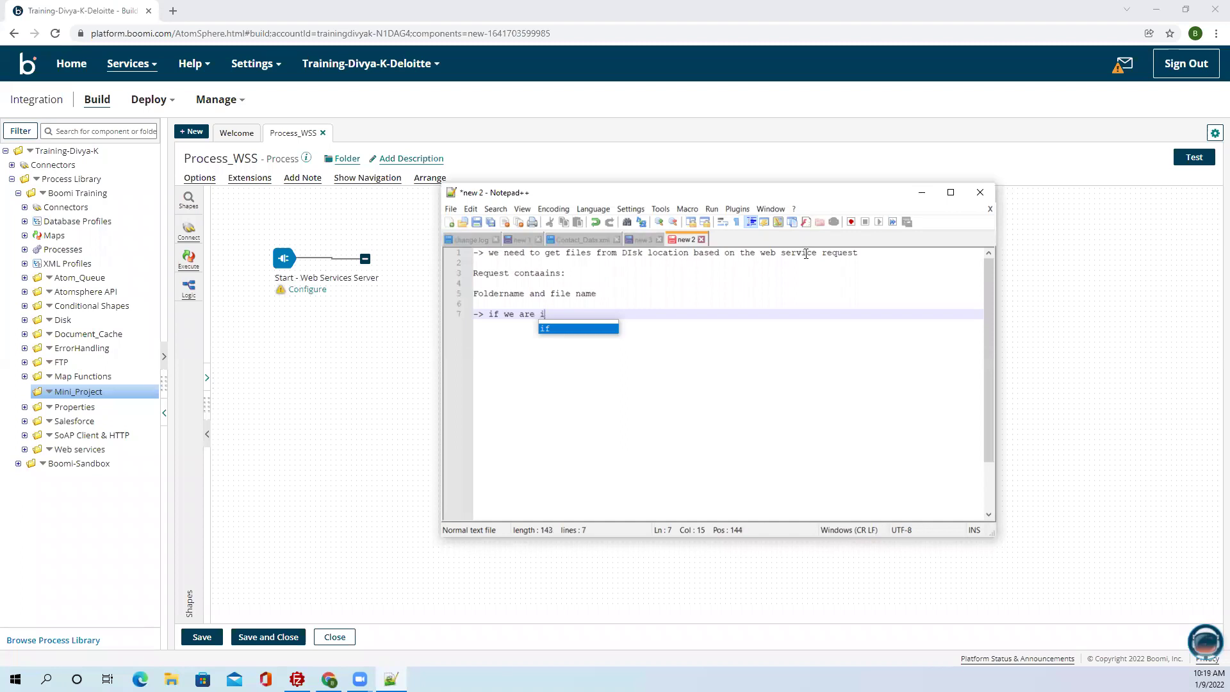
{"action": "key", "text": "BackSpace"}
{"action": "type", "text": "unable to fi"}
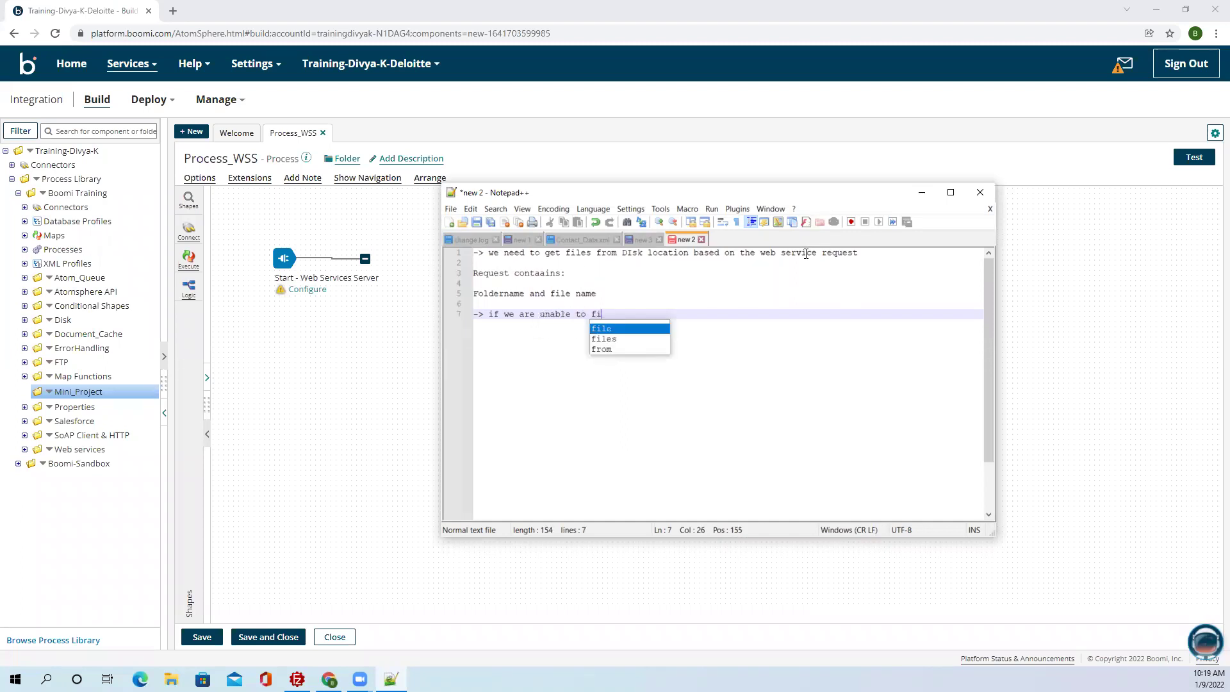
{"action": "type", "text": "nd the "}
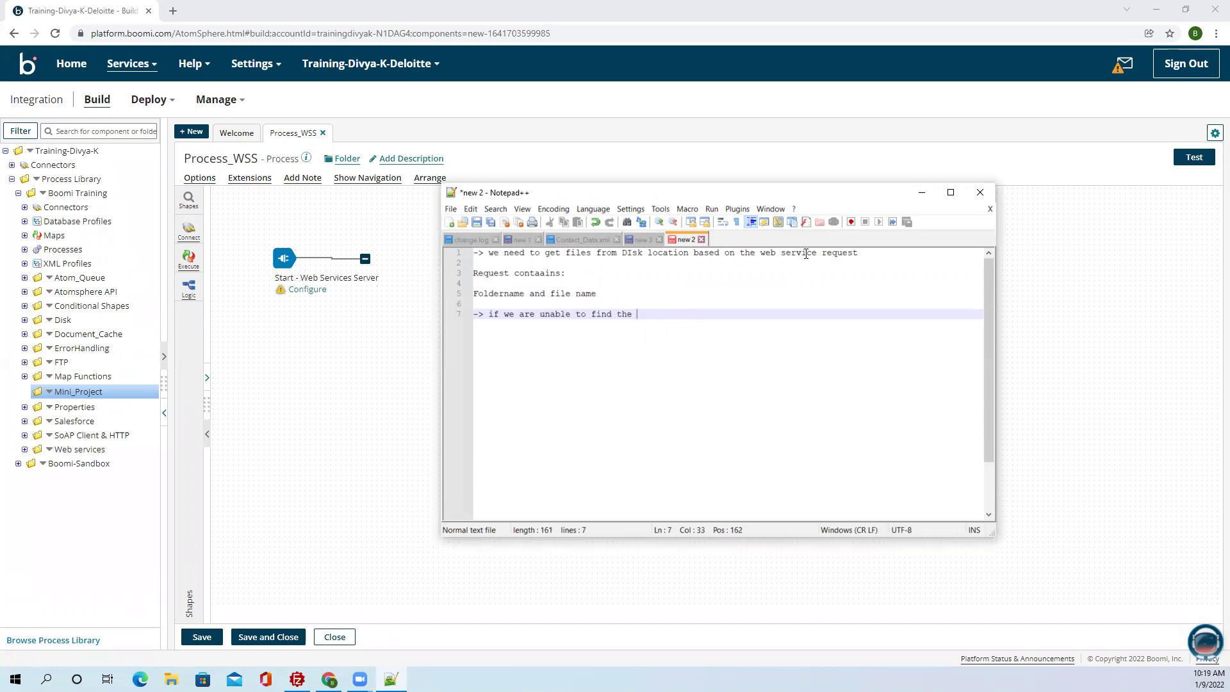
{"action": "type", "text": "file need to send an"}
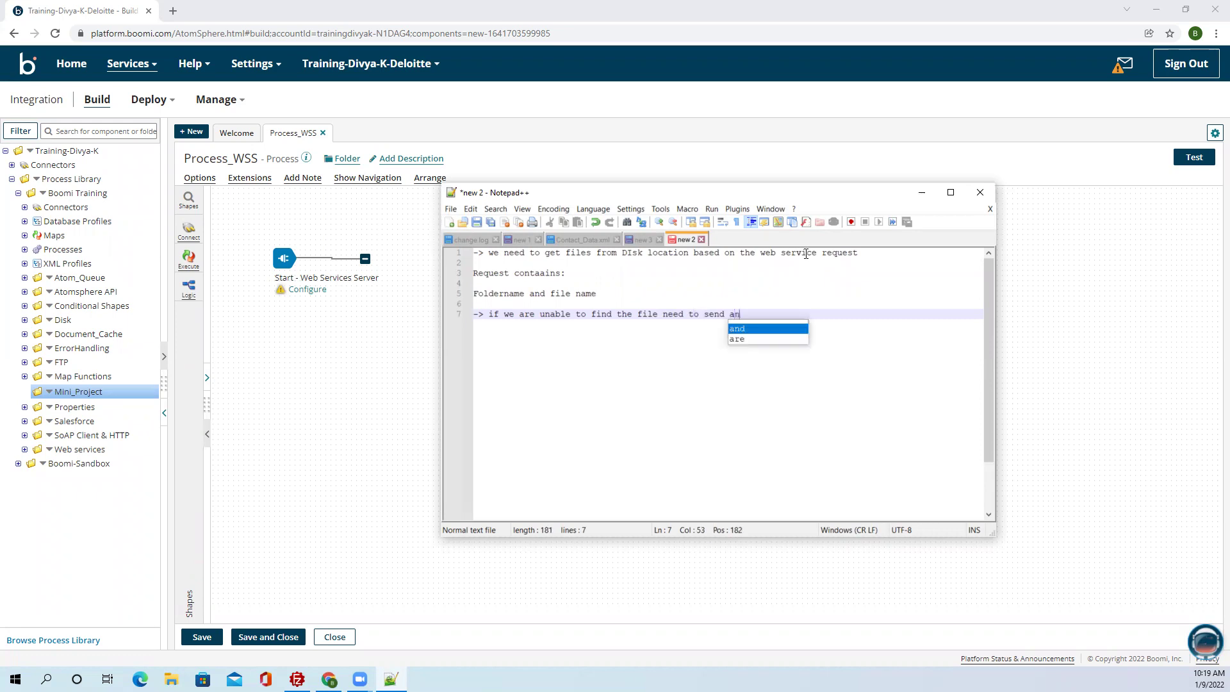
{"action": "type", "text": " exception"}
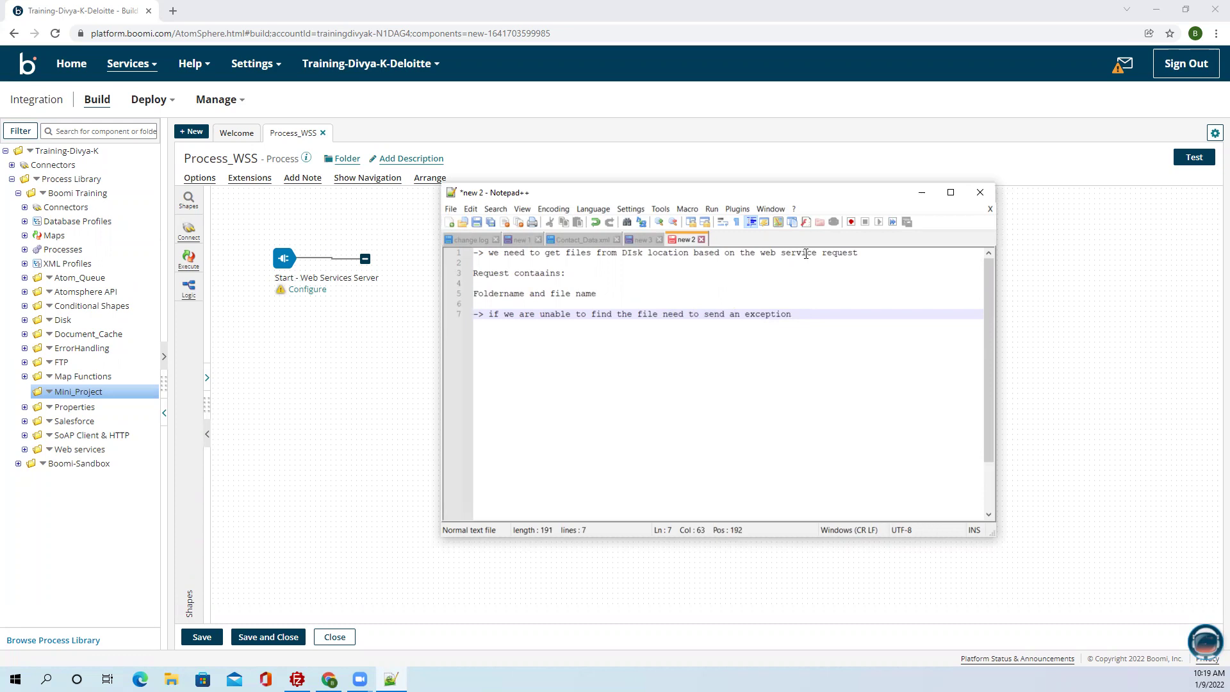
Change the missing-file note to 'a mail notification' and add the line about mailing error details.
{"action": "key", "text": "BackSpace"}
{"action": "key", "text": "BackSpace"}
{"action": "key", "text": "BackSpace"}
{"action": "key", "text": "BackSpace"}
{"action": "key", "text": "BackSpace"}
{"action": "key", "text": "BackSpace"}
{"action": "key", "text": "BackSpace"}
{"action": "key", "text": "BackSpace"}
{"action": "key", "text": "BackSpace"}
{"action": "key", "text": "BackSpace"}
{"action": "key", "text": "BackSpace"}
{"action": "key", "text": "BackSpace"}
{"action": "type", "text": "a mail notification"}
{"action": "key", "text": "Return"}
{"action": "key", "text": "Return"}
{"action": "type", "text": "_> i"}
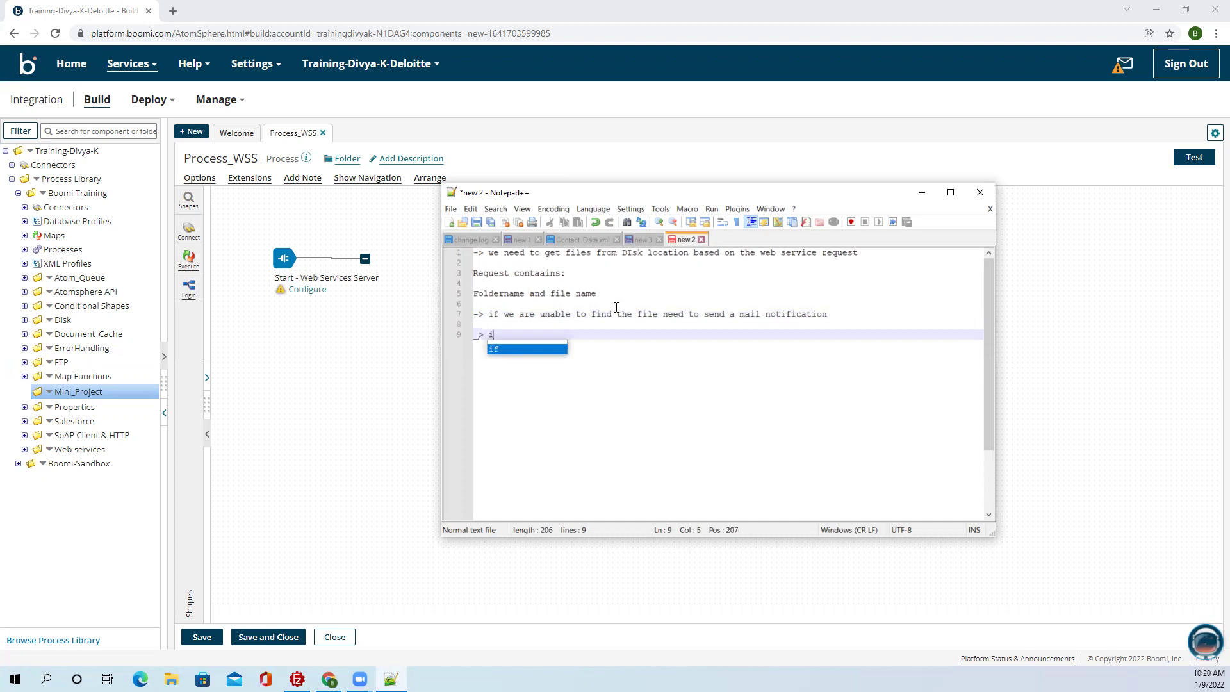
{"action": "type", "text": "f there is "}
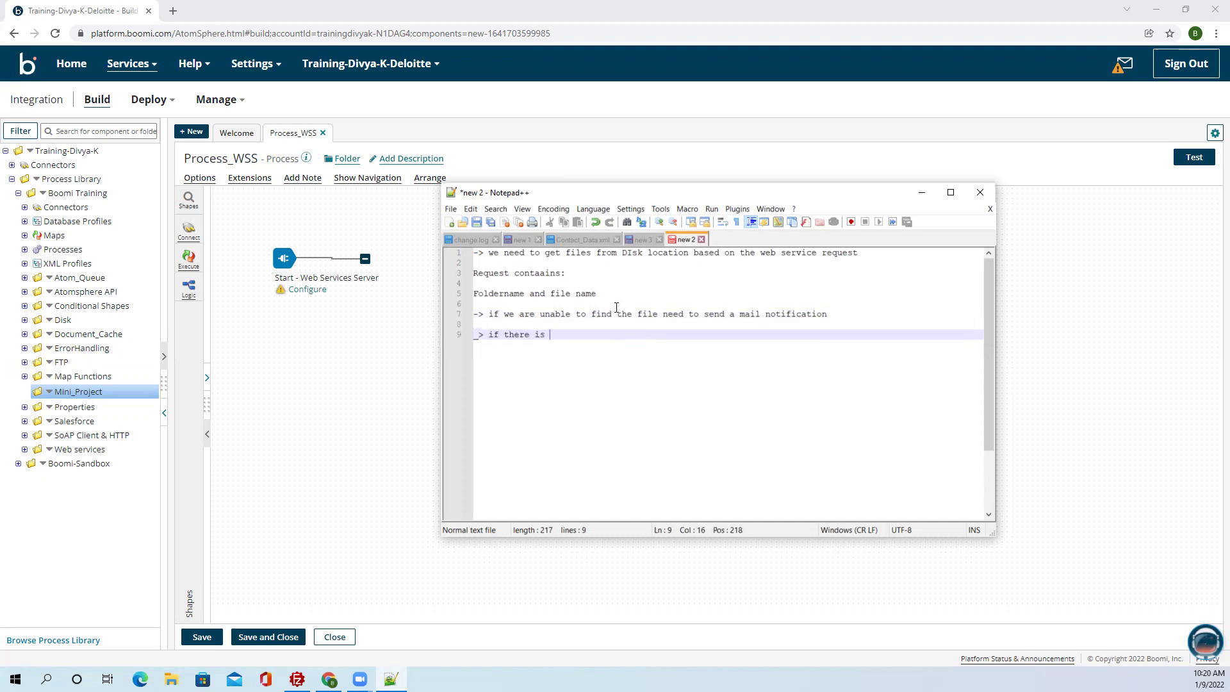
{"action": "type", "text": "any error comes we"}
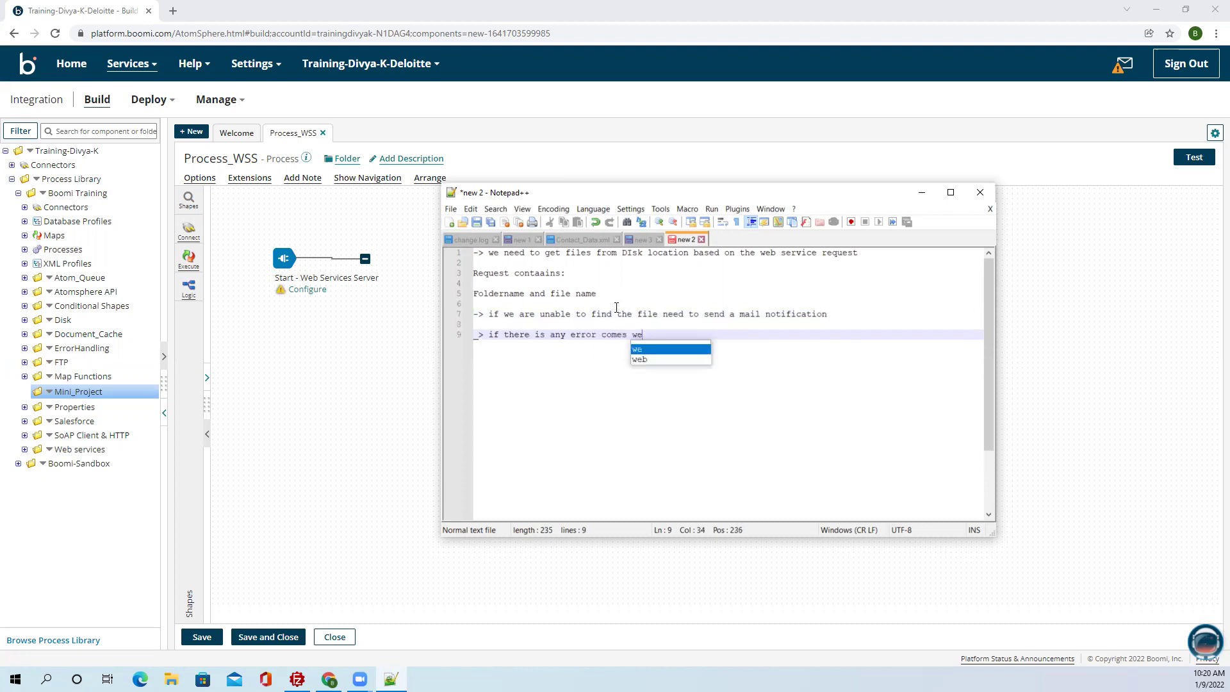
{"action": "type", "text": " need to "}
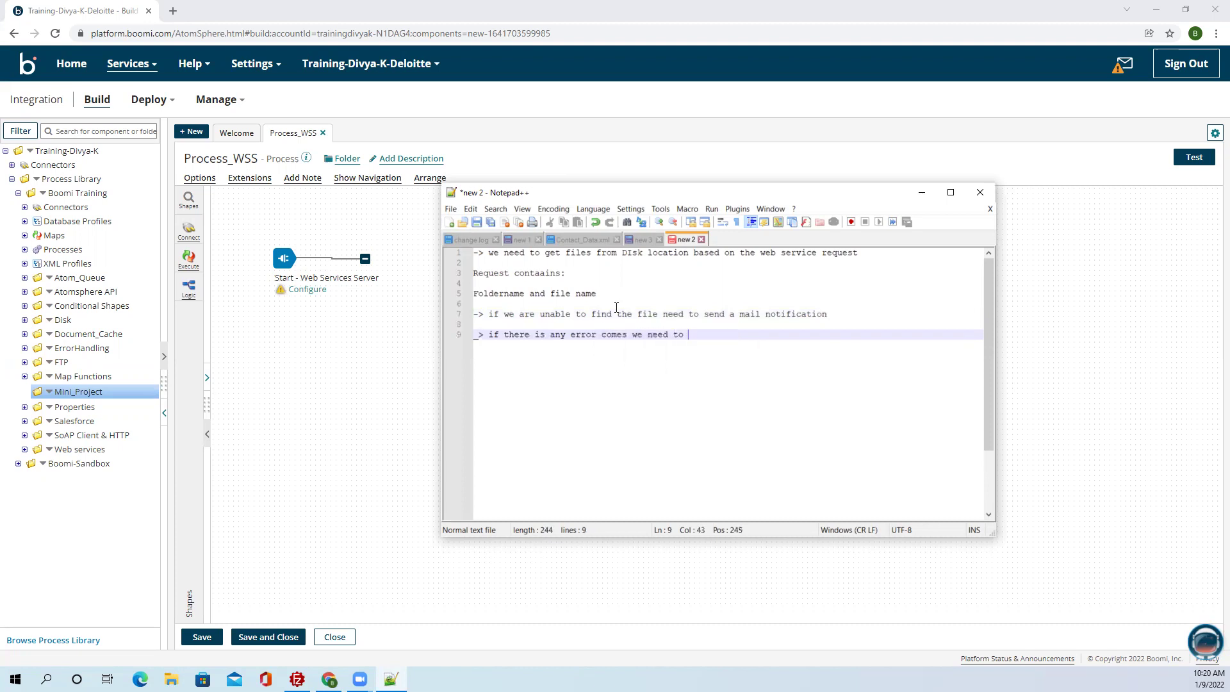
{"action": "type", "text": "send that error details t"}
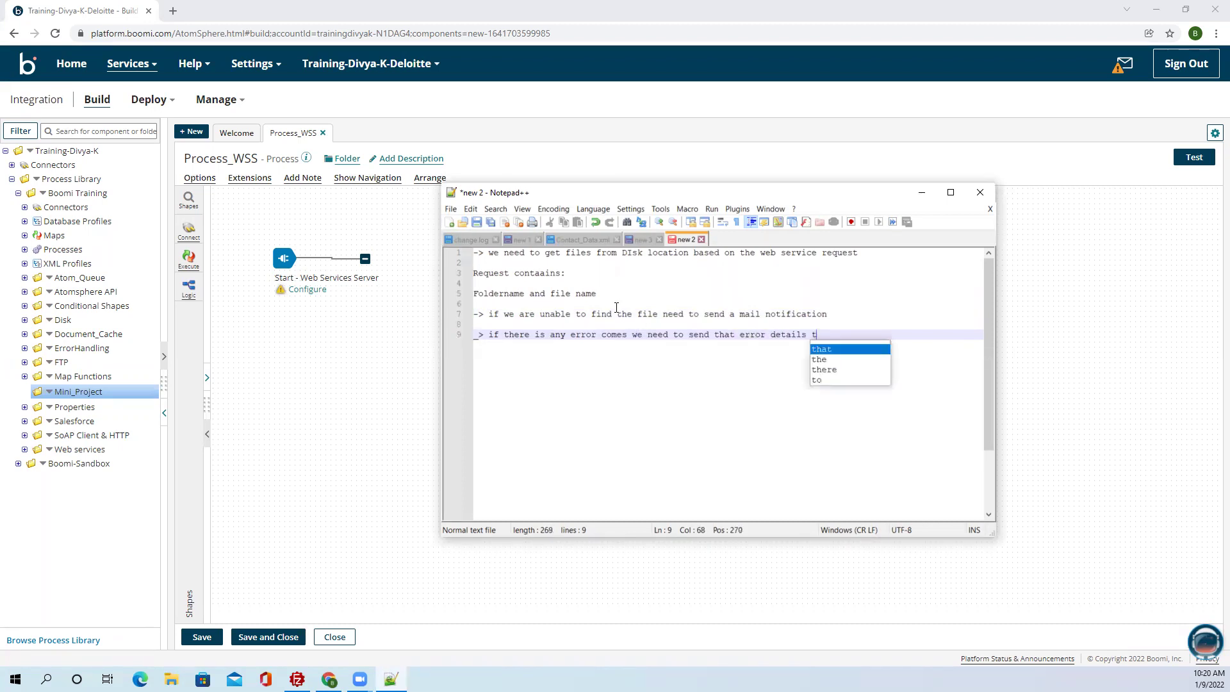
{"action": "type", "text": "o mail"}
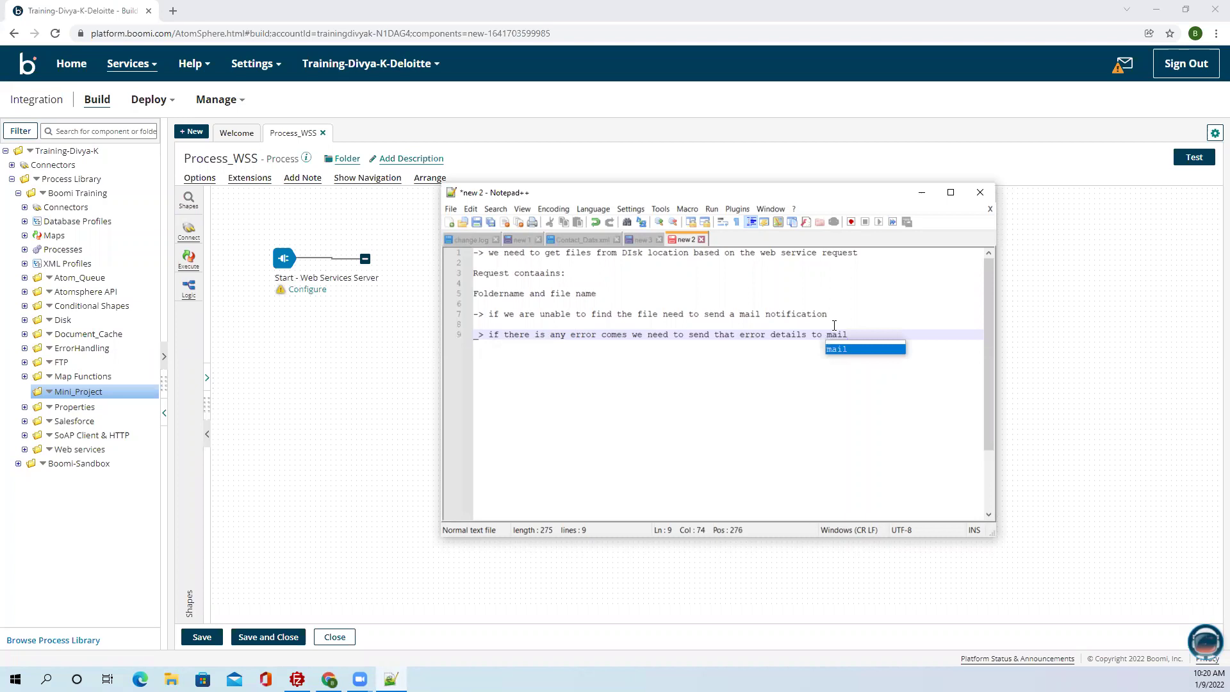
{"action": "left_click", "coordinate": [854, 335]}
Rearrange the editor and Boomi windows, then start a new blank Notepad++ document.
{"action": "left_click_drag", "start_coordinate": [853, 335], "coordinate": [472, 253]}
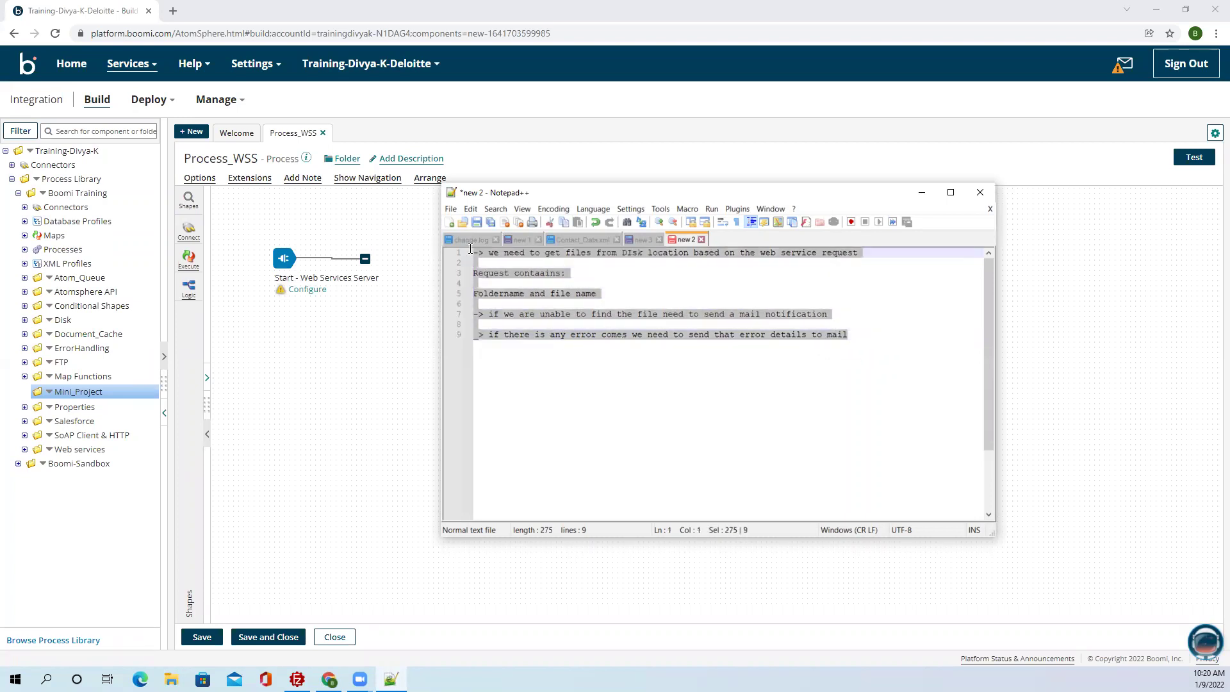
{"action": "left_click", "coordinate": [855, 333]}
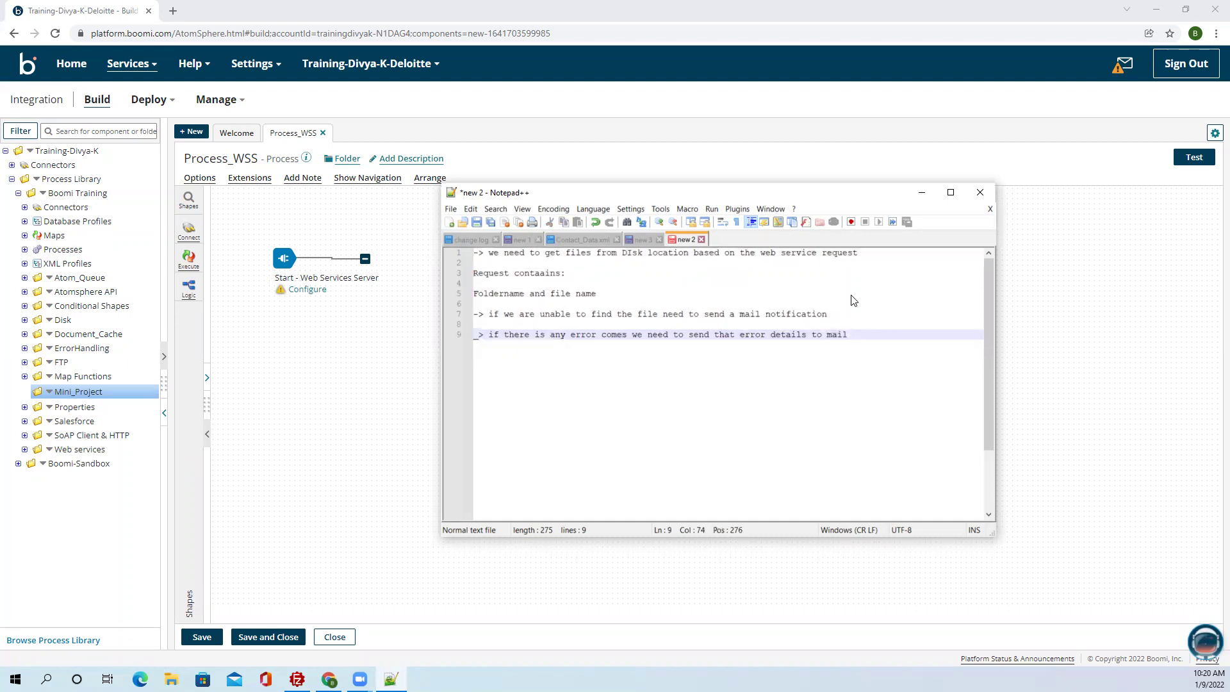
{"action": "left_click_drag", "start_coordinate": [835, 197], "coordinate": [964, 131]}
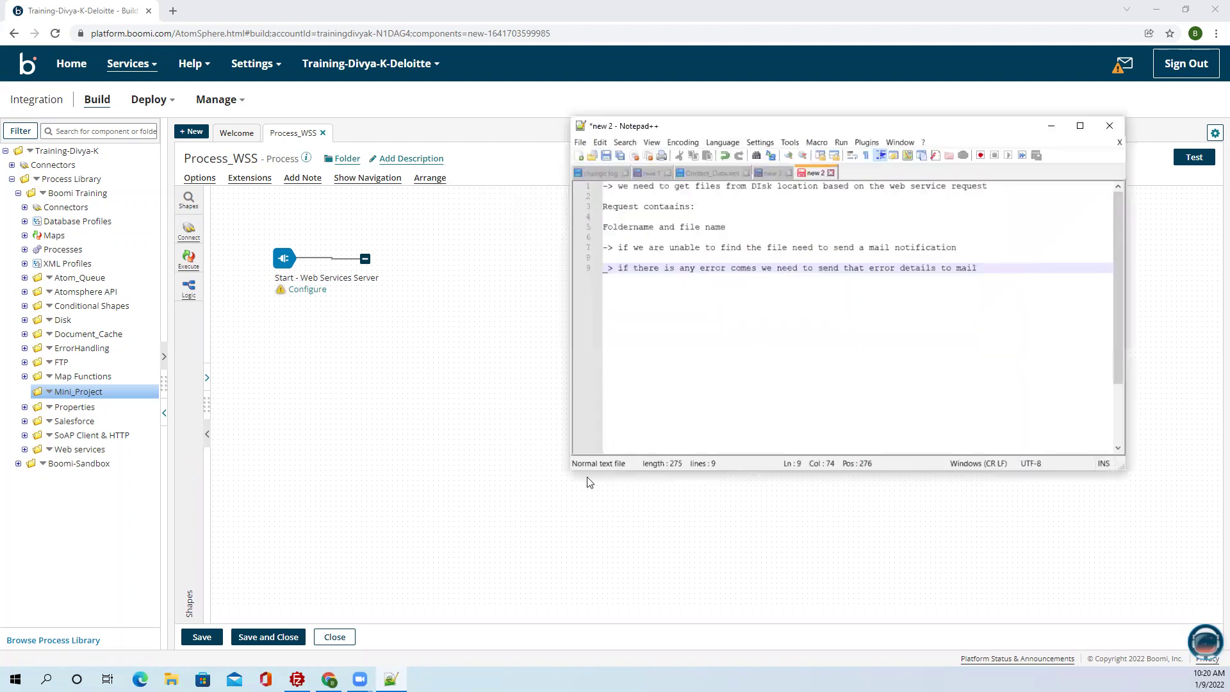
{"action": "left_click", "coordinate": [329, 679]}
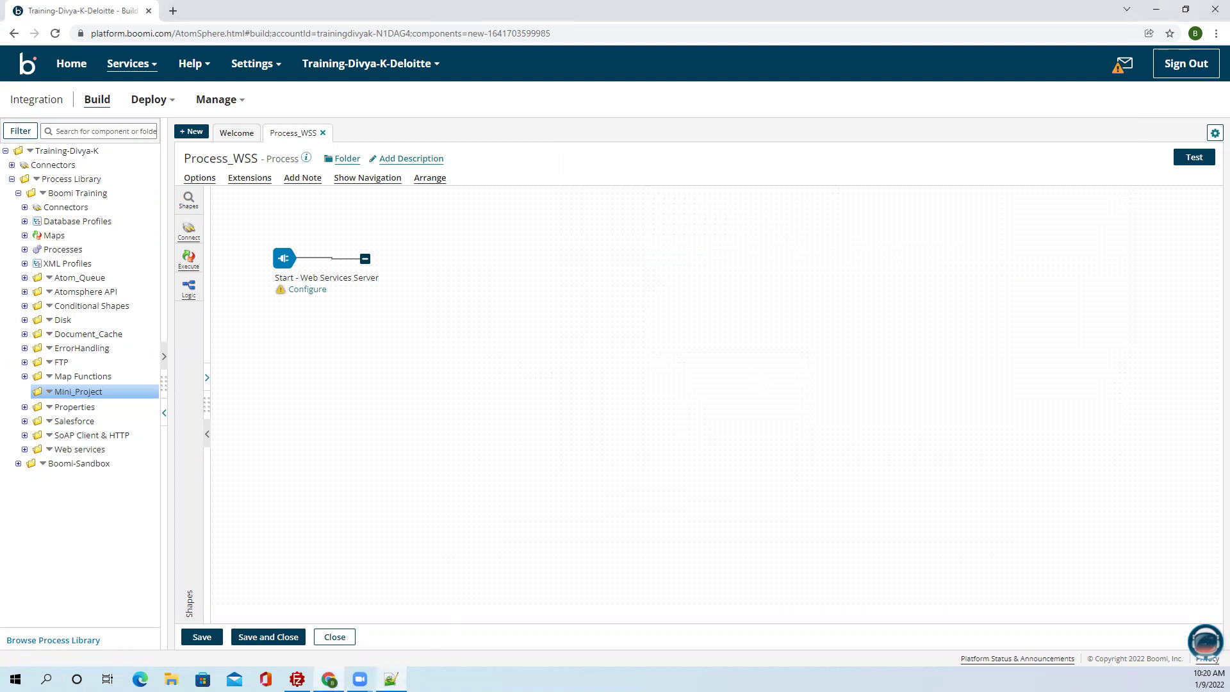
{"action": "left_click", "coordinate": [391, 679]}
{"action": "left_click", "coordinate": [407, 506]}
{"action": "left_click", "coordinate": [390, 679]}
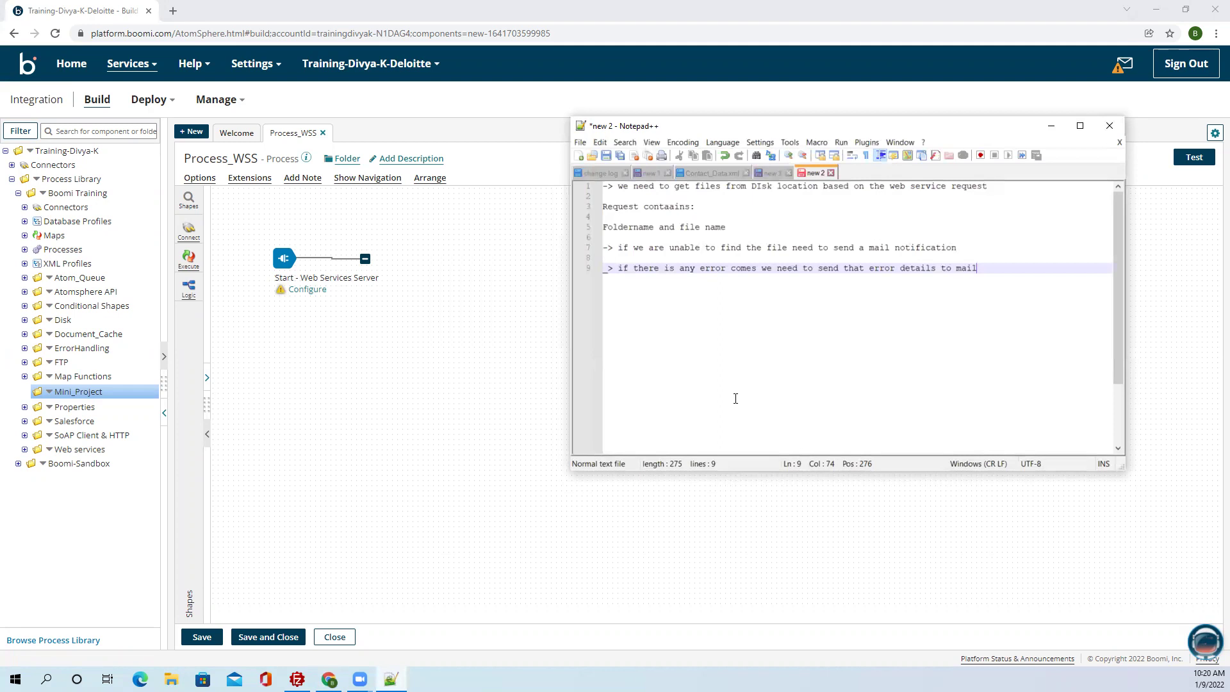
{"action": "key", "text": "ctrl+n"}
Write the JSON request { "Folder": "", "File": "" } in the new tab and start saving it.
{"action": "type", "text": "{"}
{"action": "key", "text": "Return"}
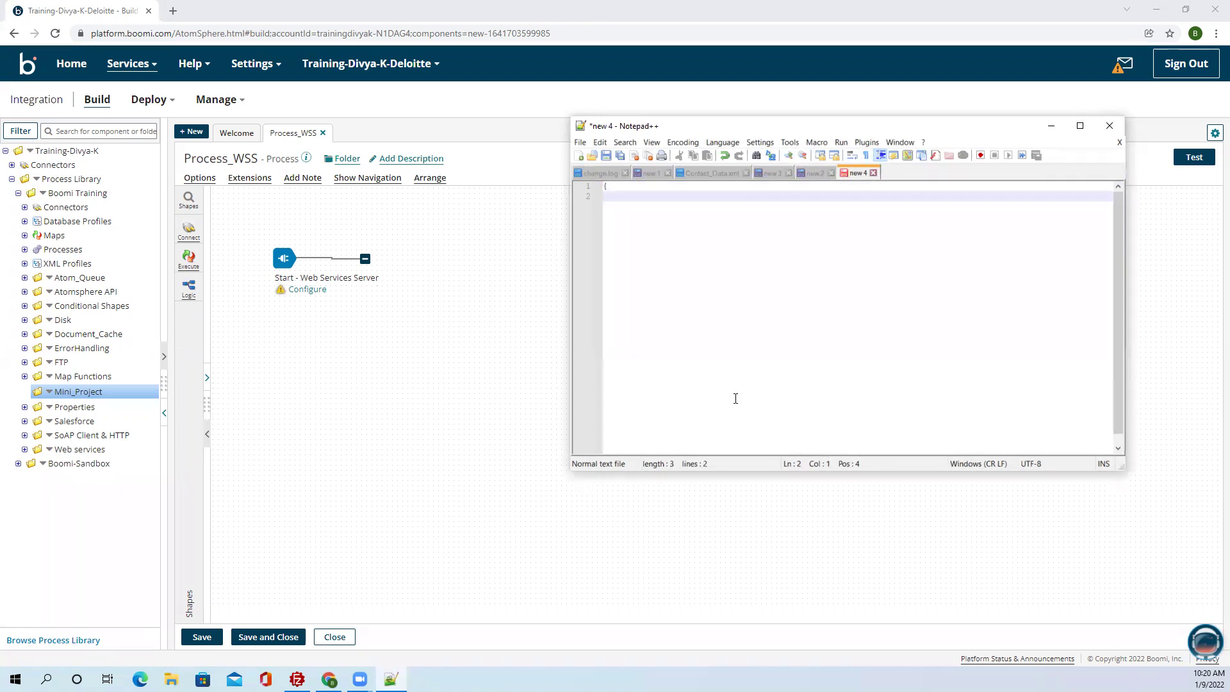
{"action": "key", "text": "Return"}
{"action": "type", "text": "\""}
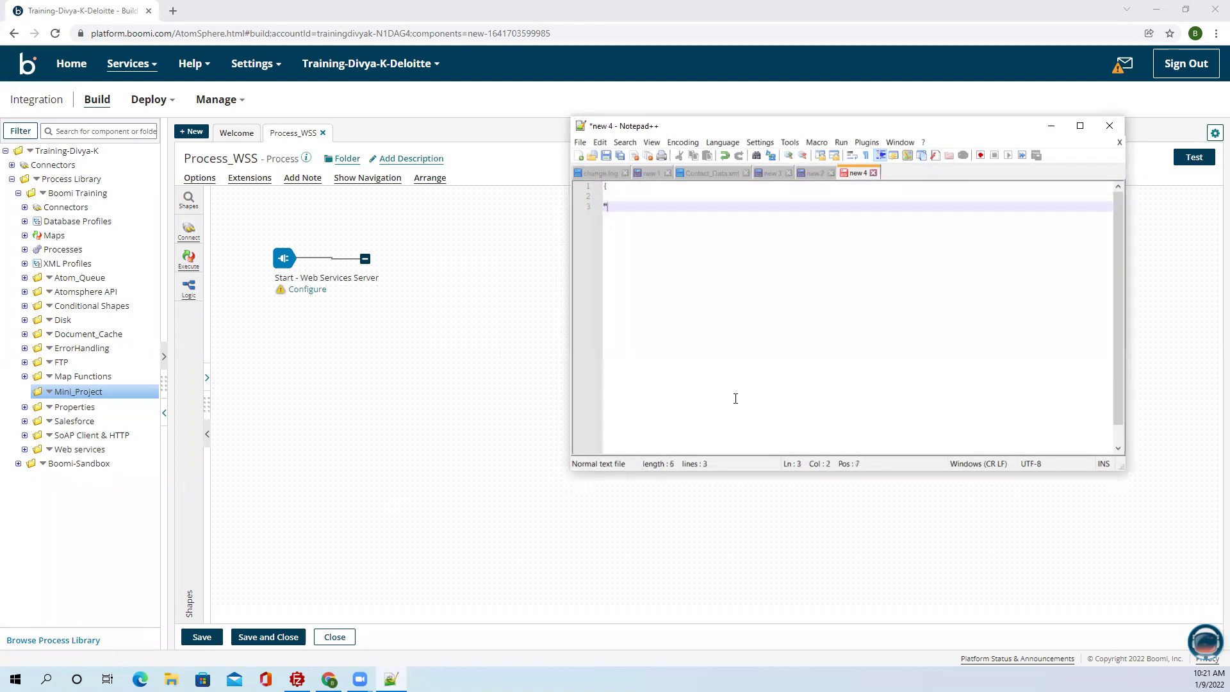
{"action": "type", "text": "Folder\": \"\","}
{"action": "key", "text": "Return"}
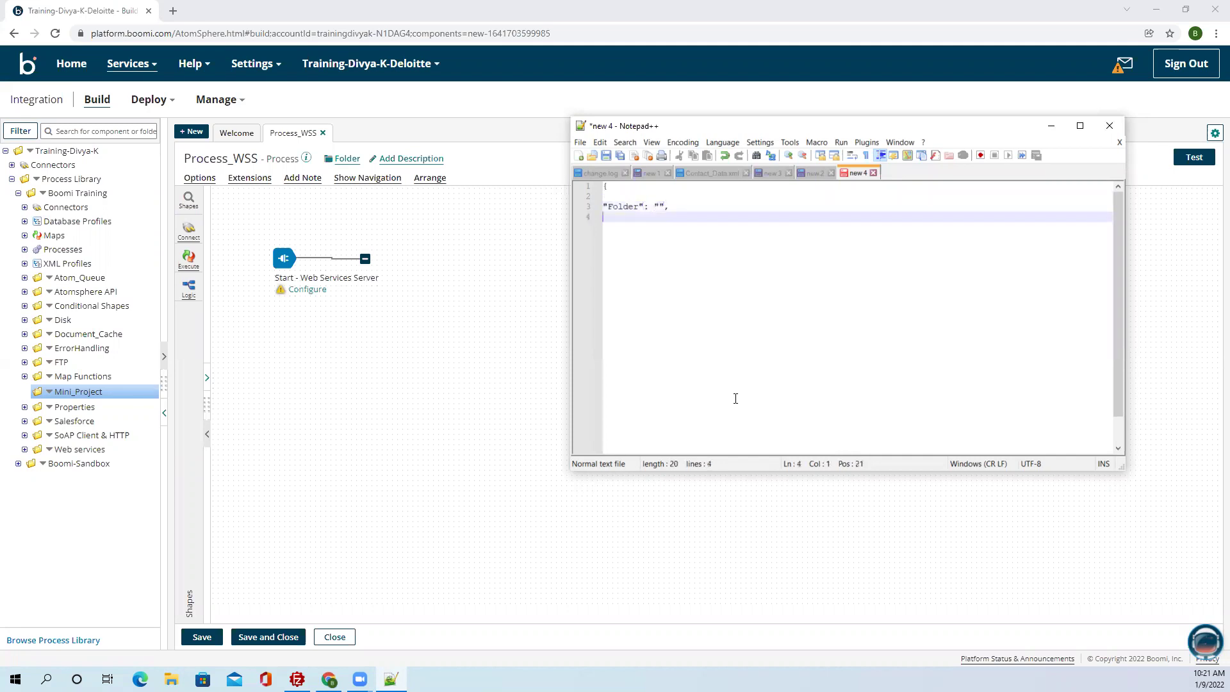
{"action": "type", "text": "\"File\": \"\""}
{"action": "key", "text": "Return"}
{"action": "type", "text": "}"}
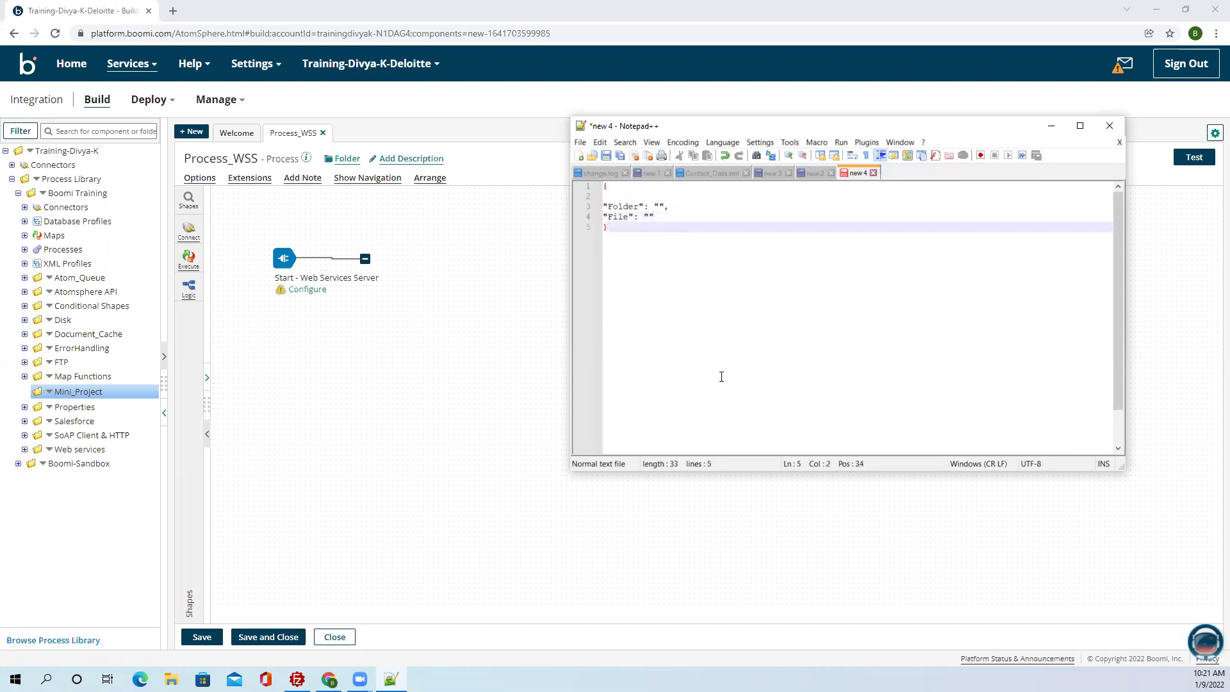
{"action": "left_click", "coordinate": [610, 196]}
{"action": "key", "text": "BackSpace"}
{"action": "left_click", "coordinate": [706, 308]}
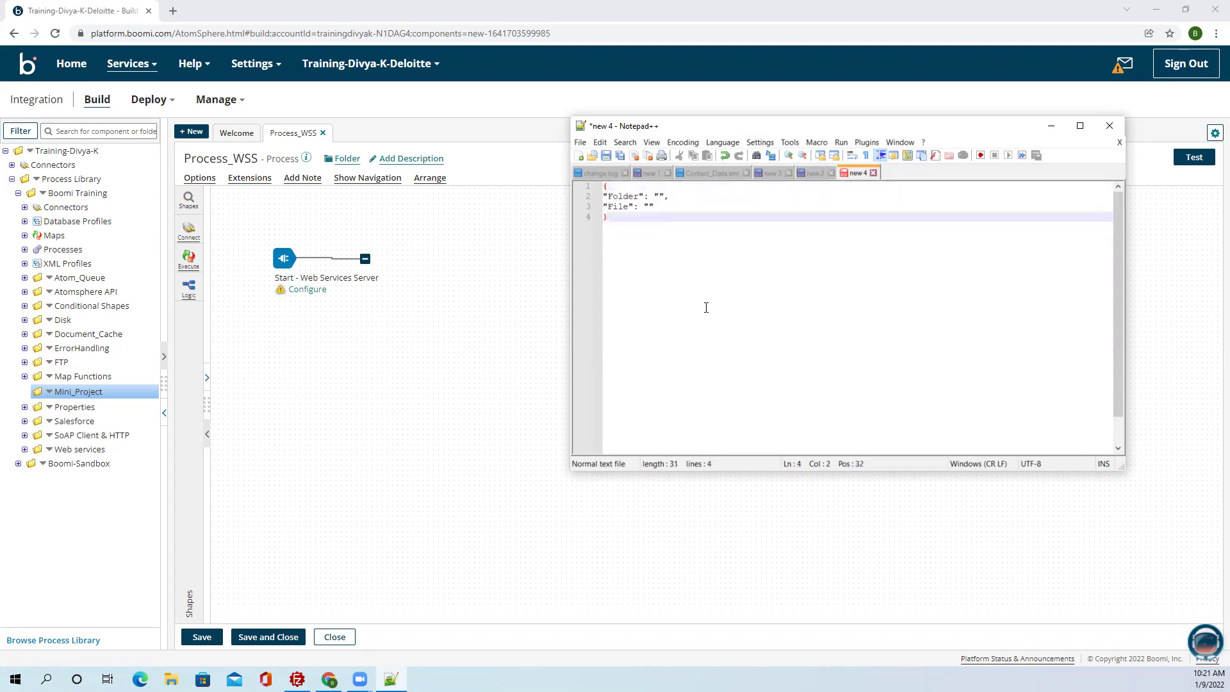
{"action": "key", "text": "ctrl+s"}
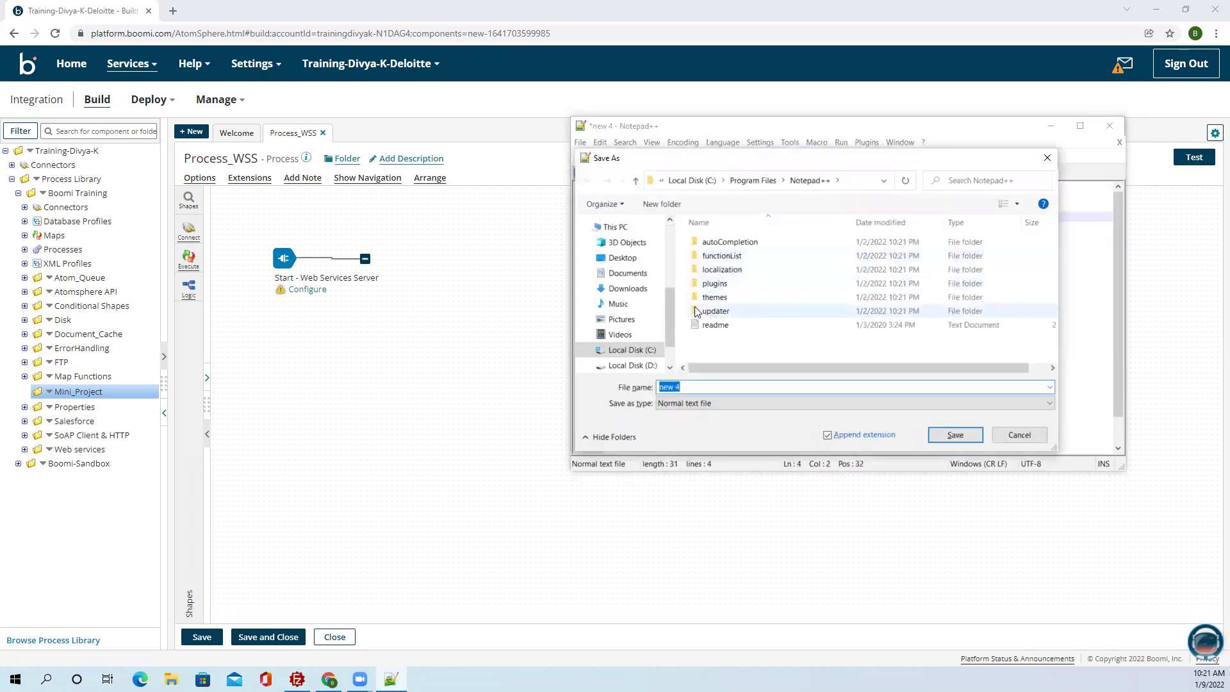
Save the JSON request to the Desktop with the file name Request.
{"action": "left_click", "coordinate": [622, 258]}
{"action": "left_click", "coordinate": [688, 387]}
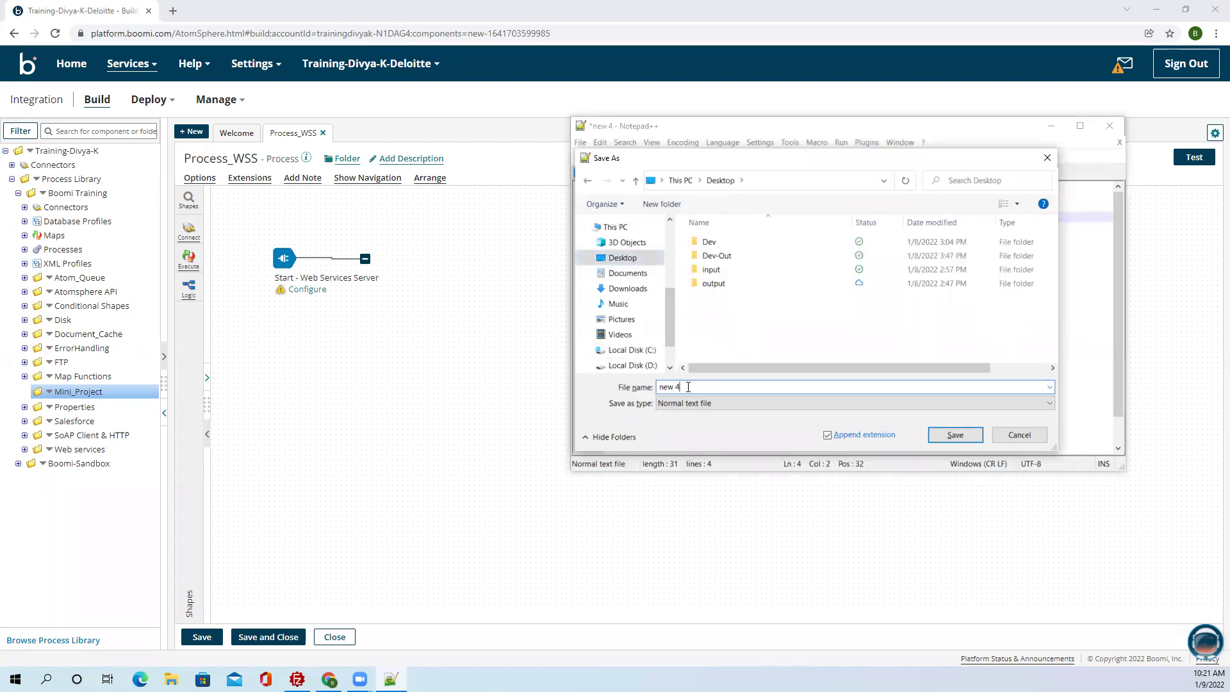
{"action": "key", "text": "ctrl+a"}
{"action": "type", "text": "Request"}
{"action": "left_click", "coordinate": [953, 435]}
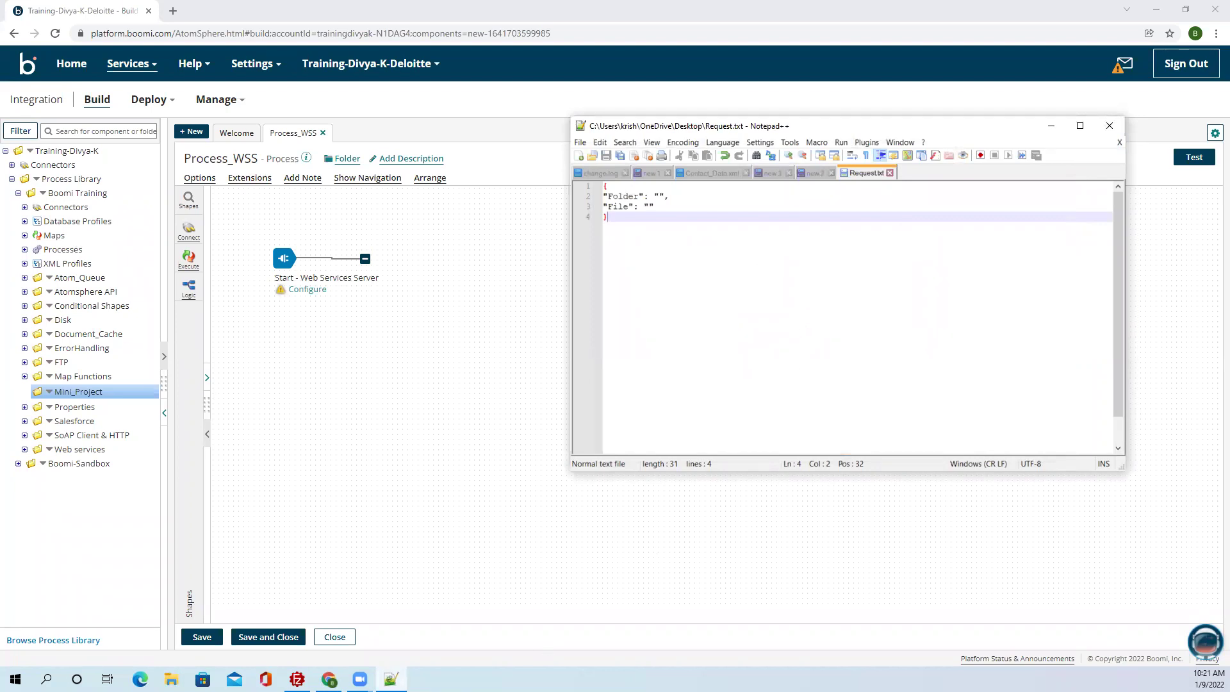
{"action": "left_click", "coordinate": [442, 647]}
Compare the task notes against Request.txt, then bring the Process_WSS canvas forward.
{"action": "left_click", "coordinate": [391, 679]}
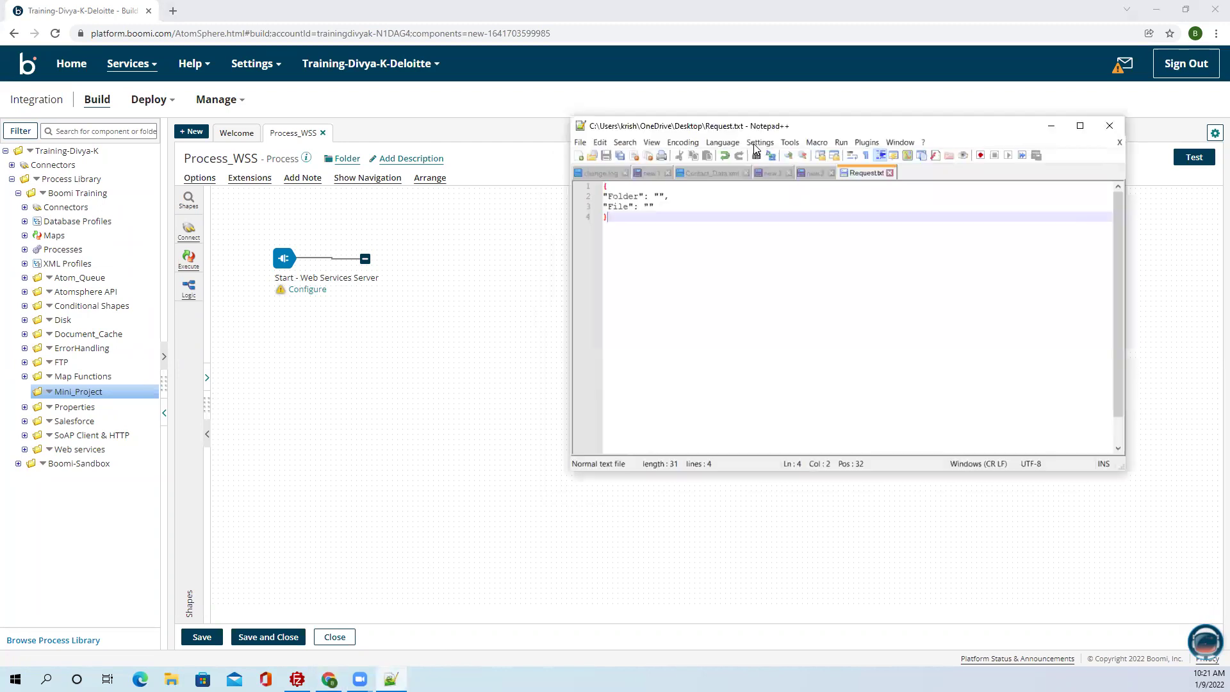
{"action": "left_click", "coordinate": [811, 173]}
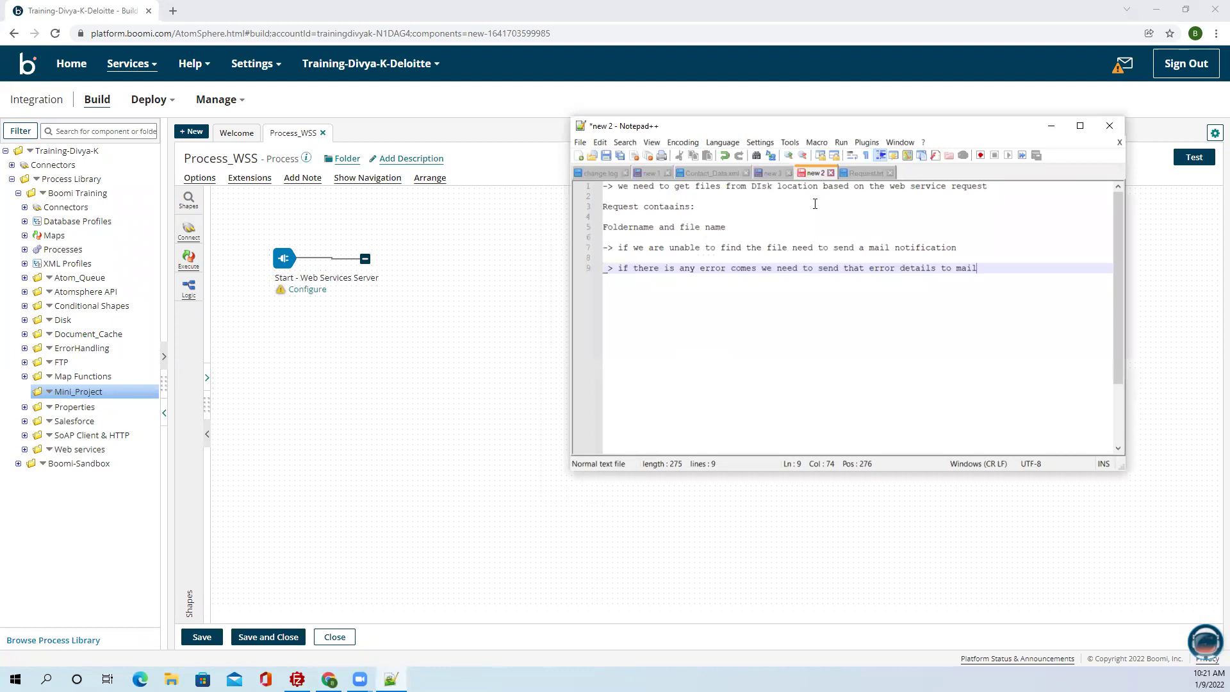
{"action": "left_click", "coordinate": [859, 174]}
{"action": "left_click", "coordinate": [485, 305]}
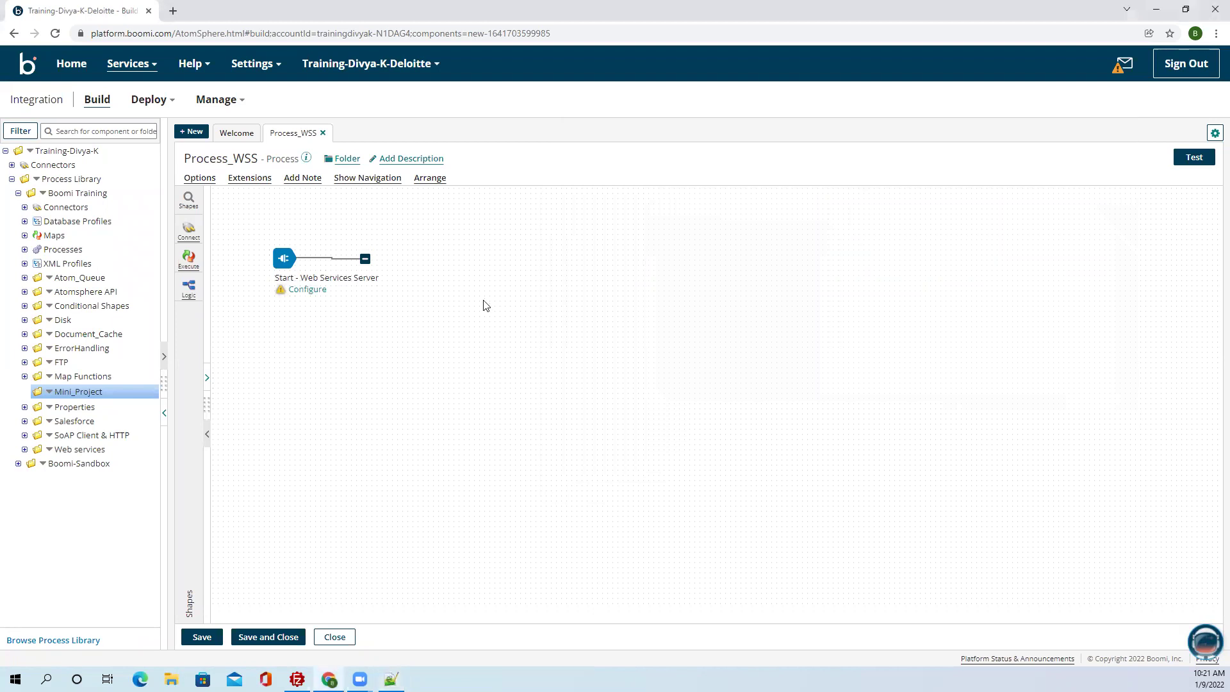
{"action": "left_click", "coordinate": [391, 679]}
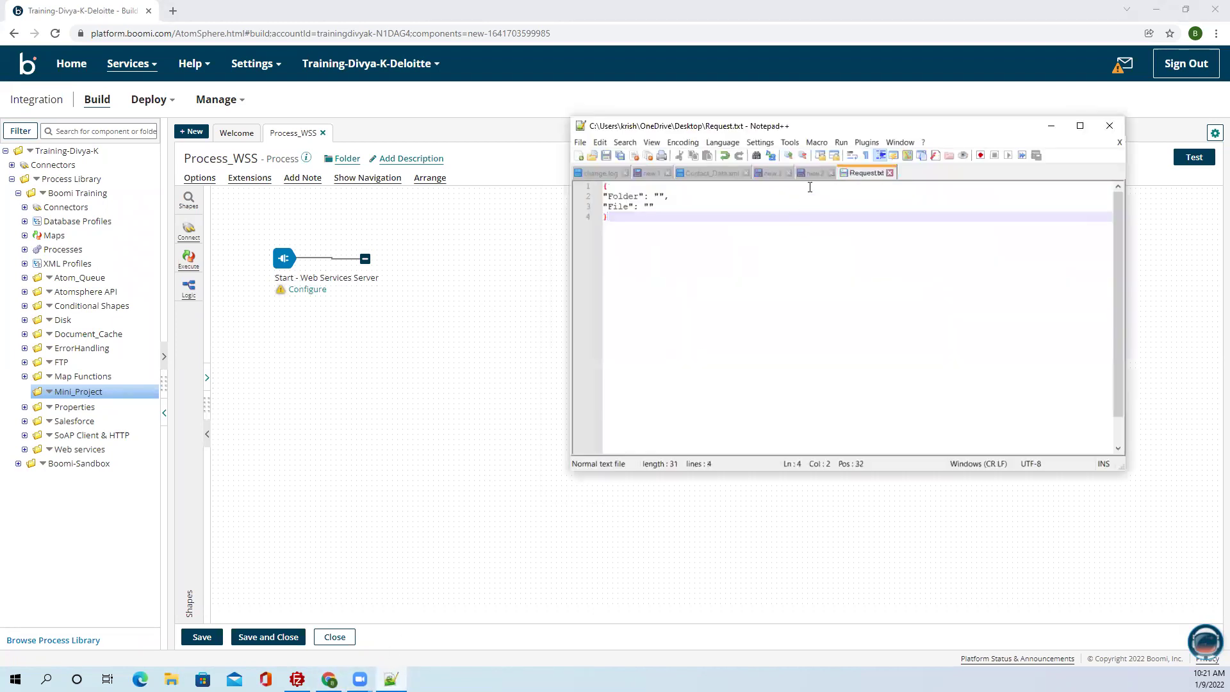
{"action": "left_click", "coordinate": [811, 173]}
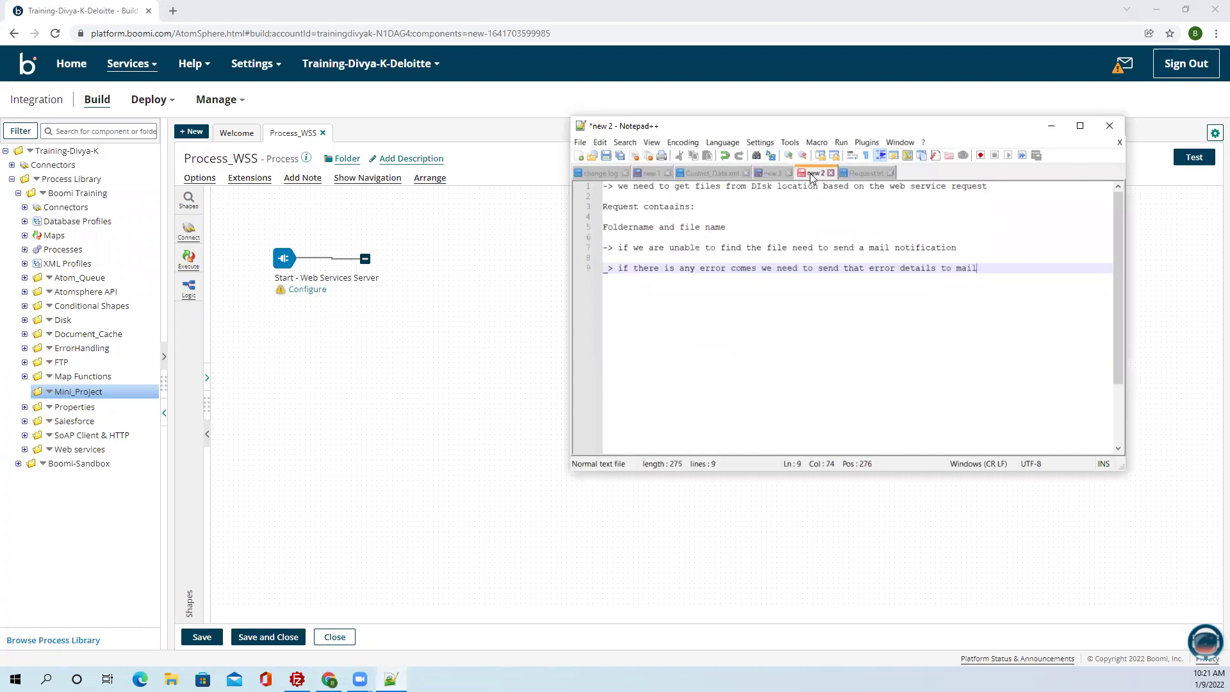
{"action": "left_click", "coordinate": [866, 173]}
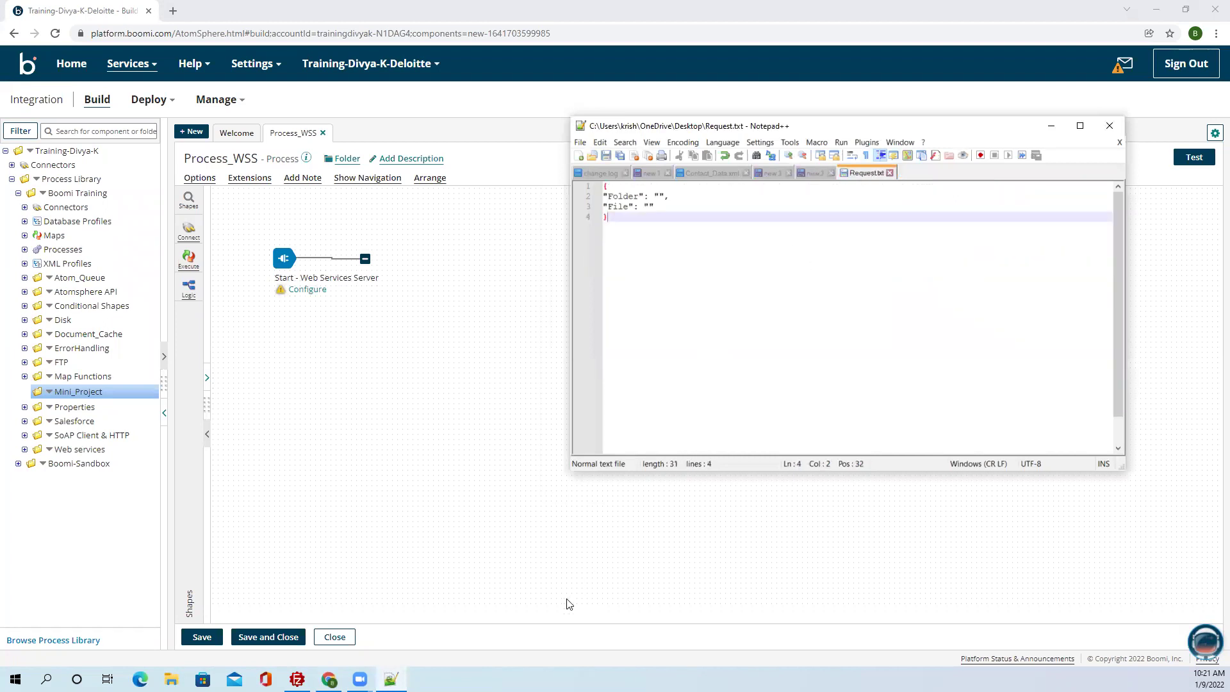
{"action": "left_click", "coordinate": [423, 612]}
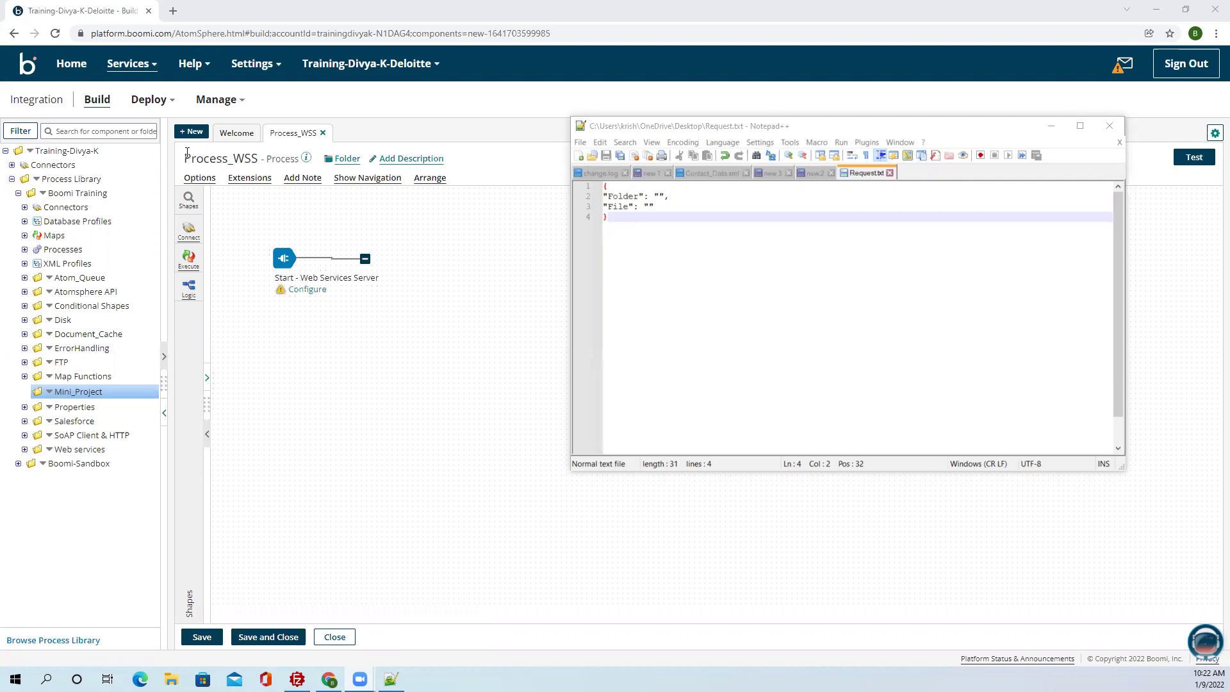
{"action": "left_click", "coordinate": [420, 321]}
Create a new Web Services Server operation from the Start shape and name it WSS.
{"action": "left_click", "coordinate": [285, 260]}
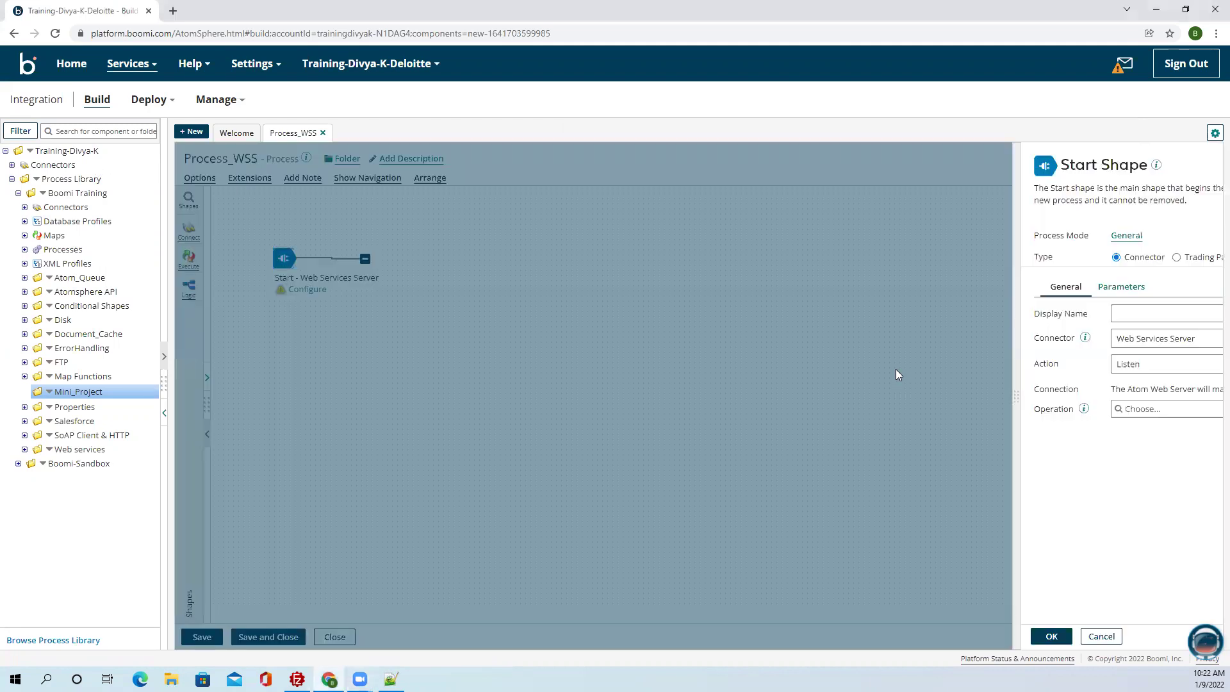
{"action": "left_click", "coordinate": [1157, 409]}
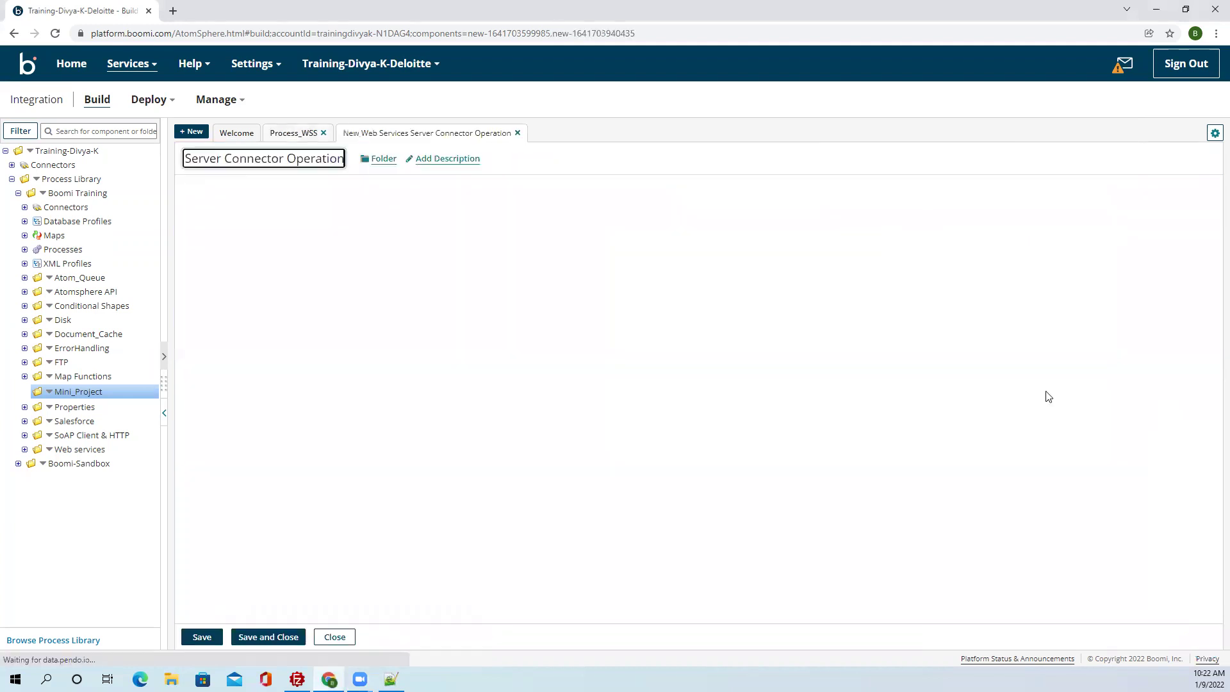
{"action": "left_click_drag", "start_coordinate": [320, 162], "coordinate": [134, 159]}
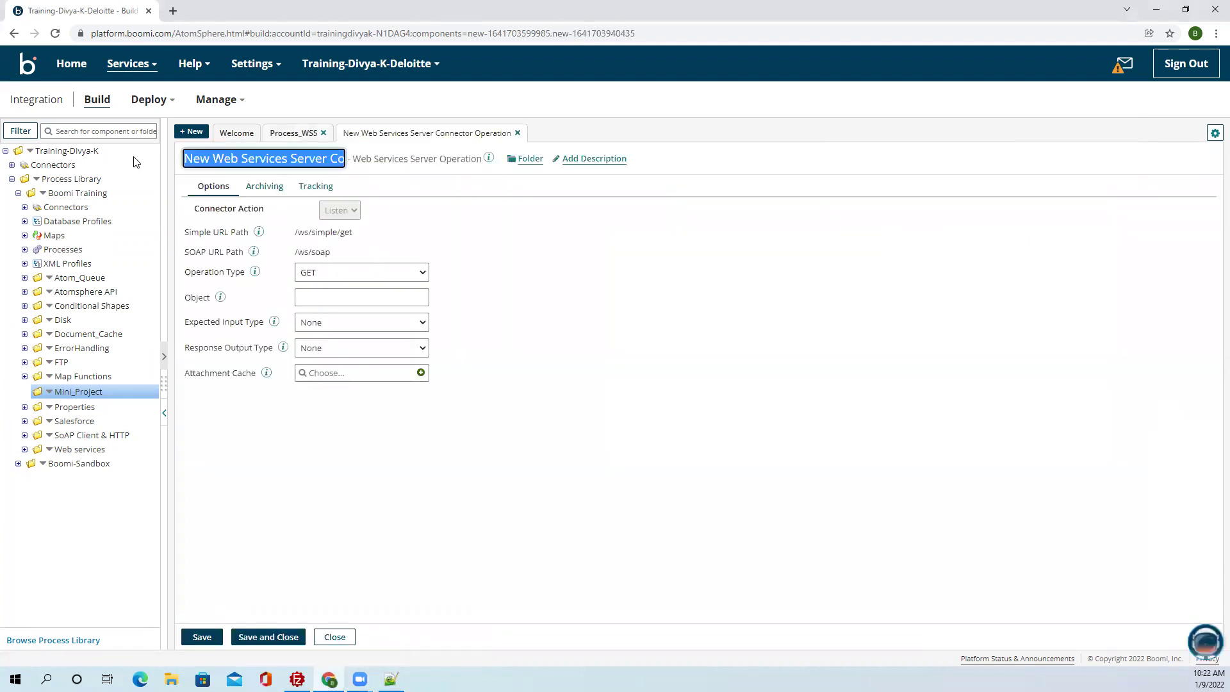
{"action": "left_click", "coordinate": [135, 158]}
{"action": "key", "text": "ctrl+a"}
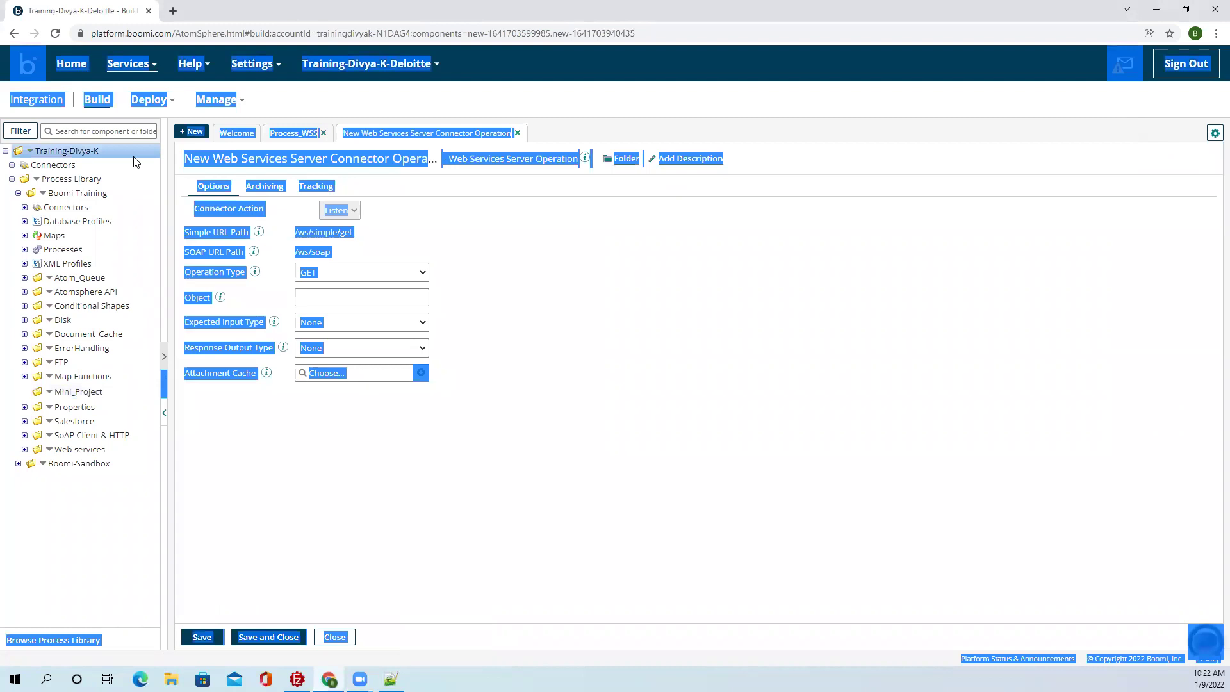
{"action": "left_click", "coordinate": [333, 160]}
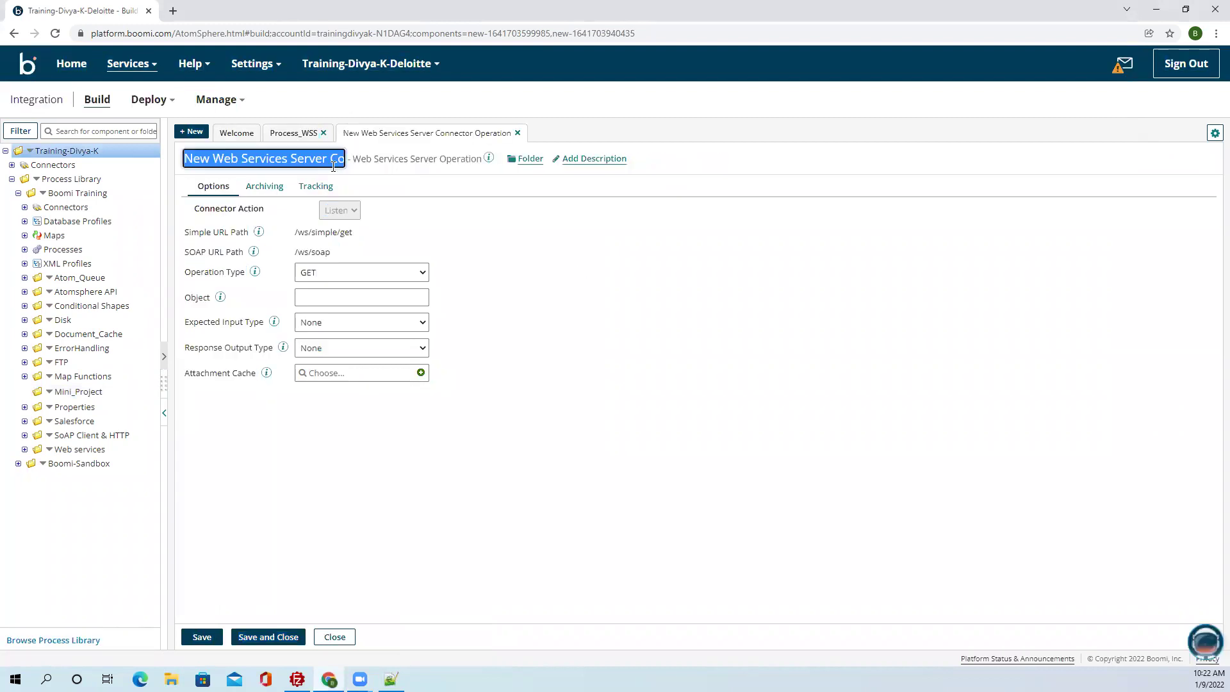
{"action": "type", "text": "WSStion"}
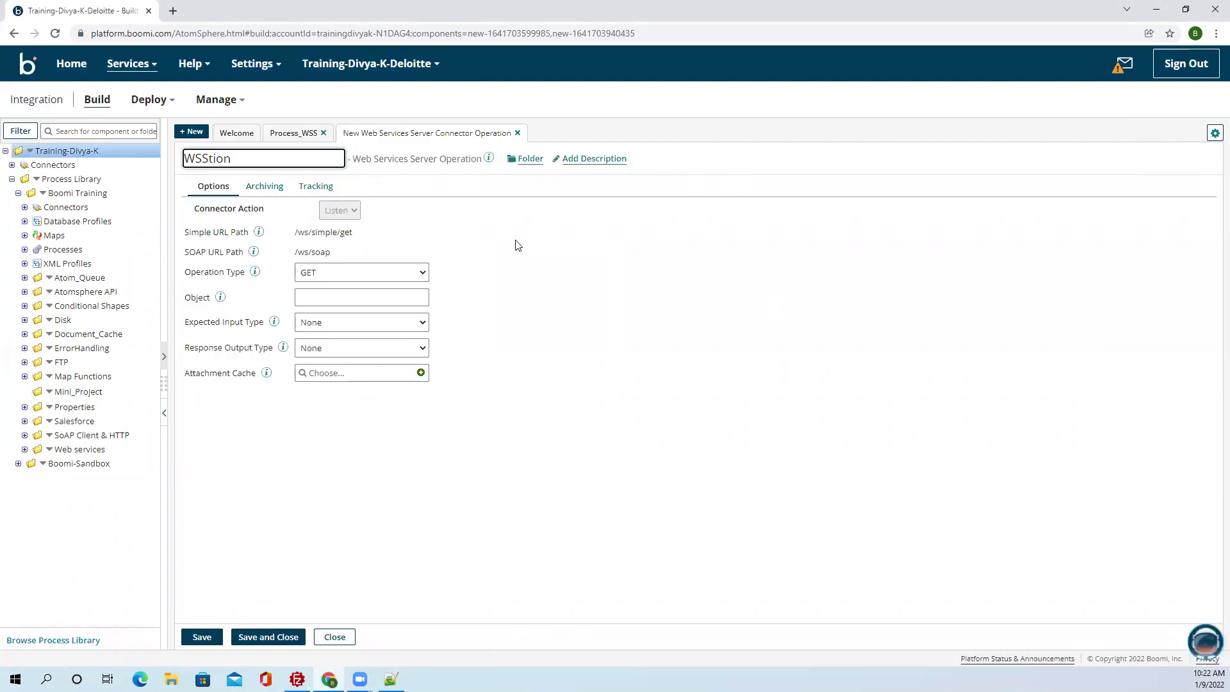
{"action": "left_click_drag", "start_coordinate": [232, 158], "coordinate": [206, 157]}
{"action": "key", "text": "BackSpace"}
{"action": "left_click", "coordinate": [669, 316]}
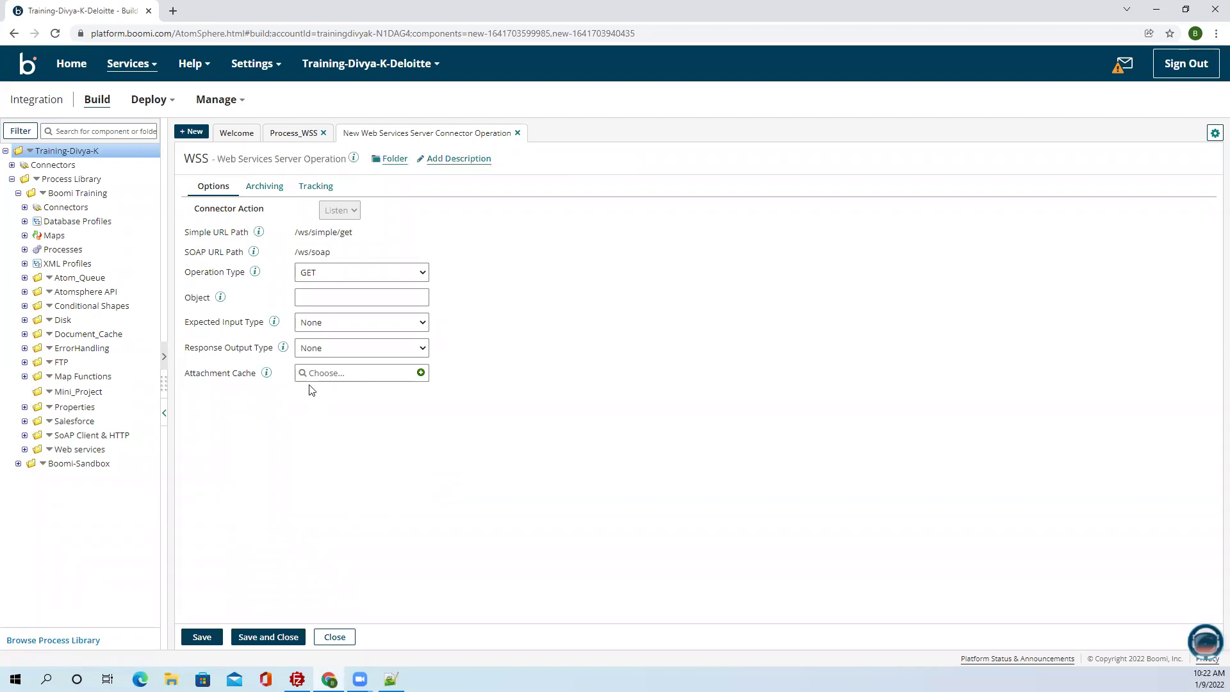
{"action": "left_click", "coordinate": [314, 274]}
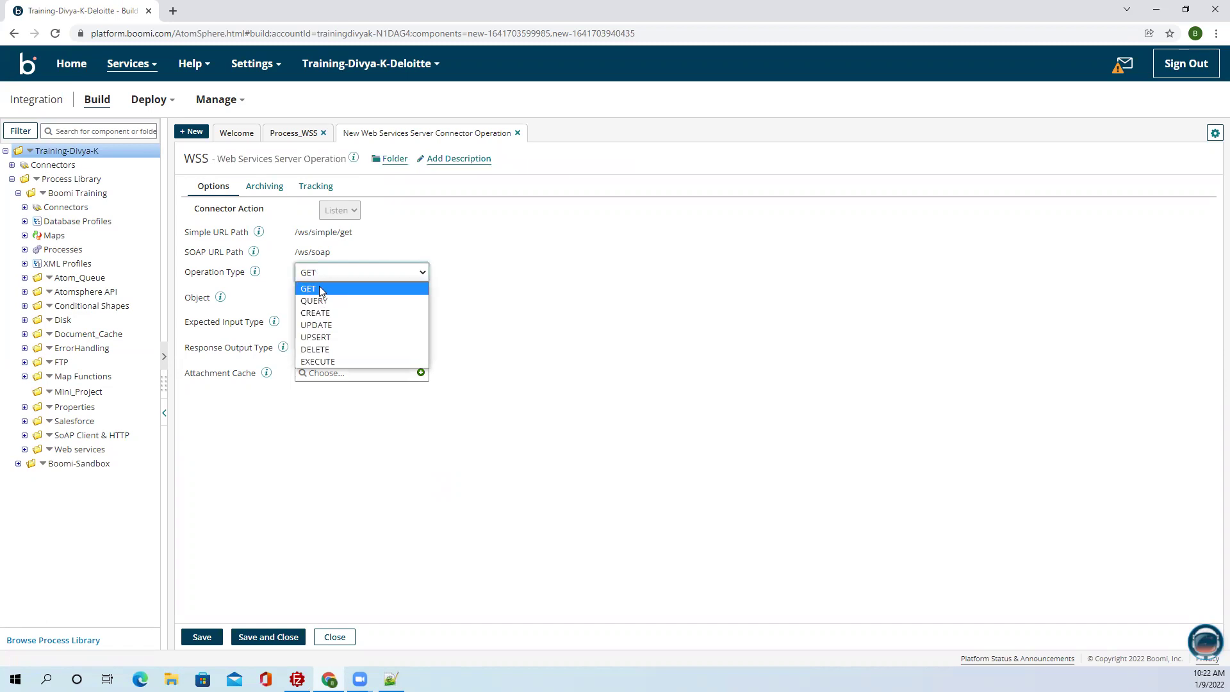
Set the WSS operation type to CREATE.
{"action": "left_click", "coordinate": [316, 313]}
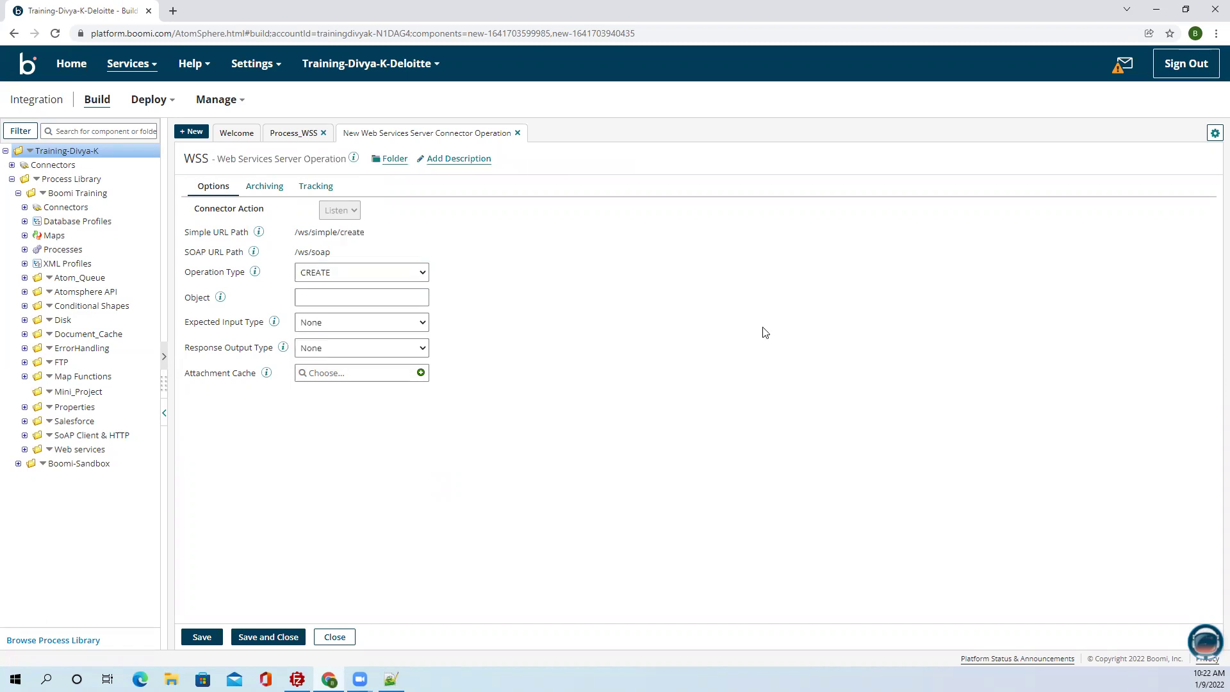
{"action": "left_click", "coordinate": [388, 279]}
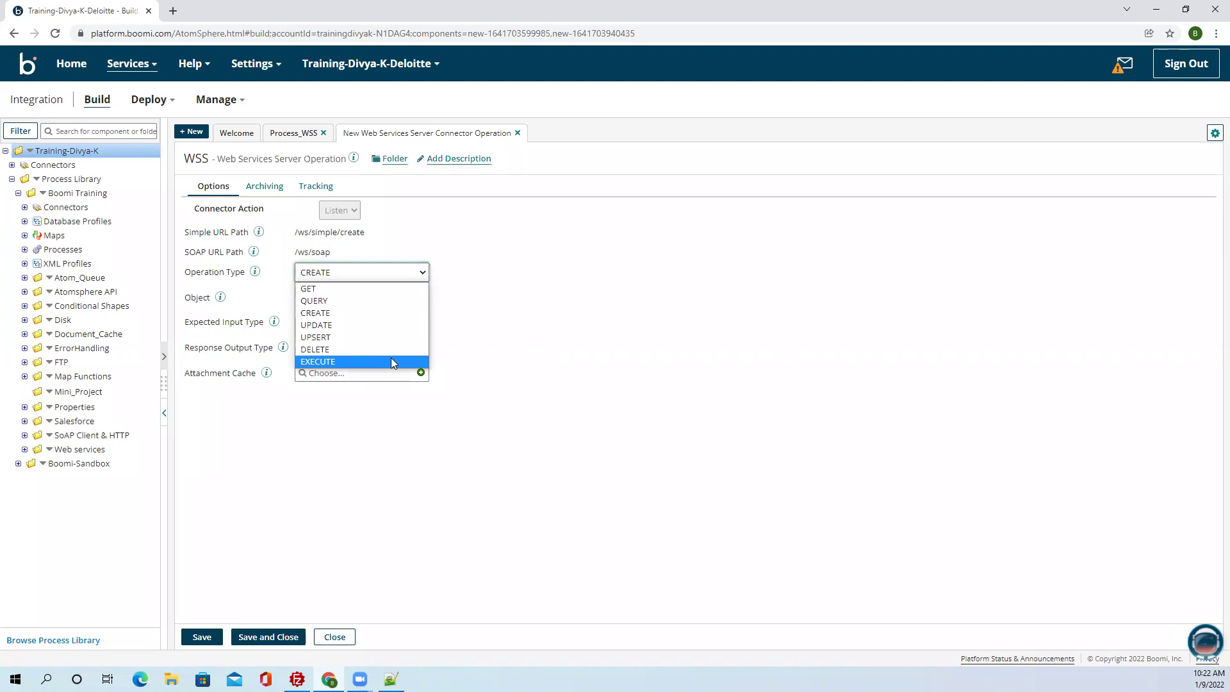
{"action": "left_click", "coordinate": [344, 314]}
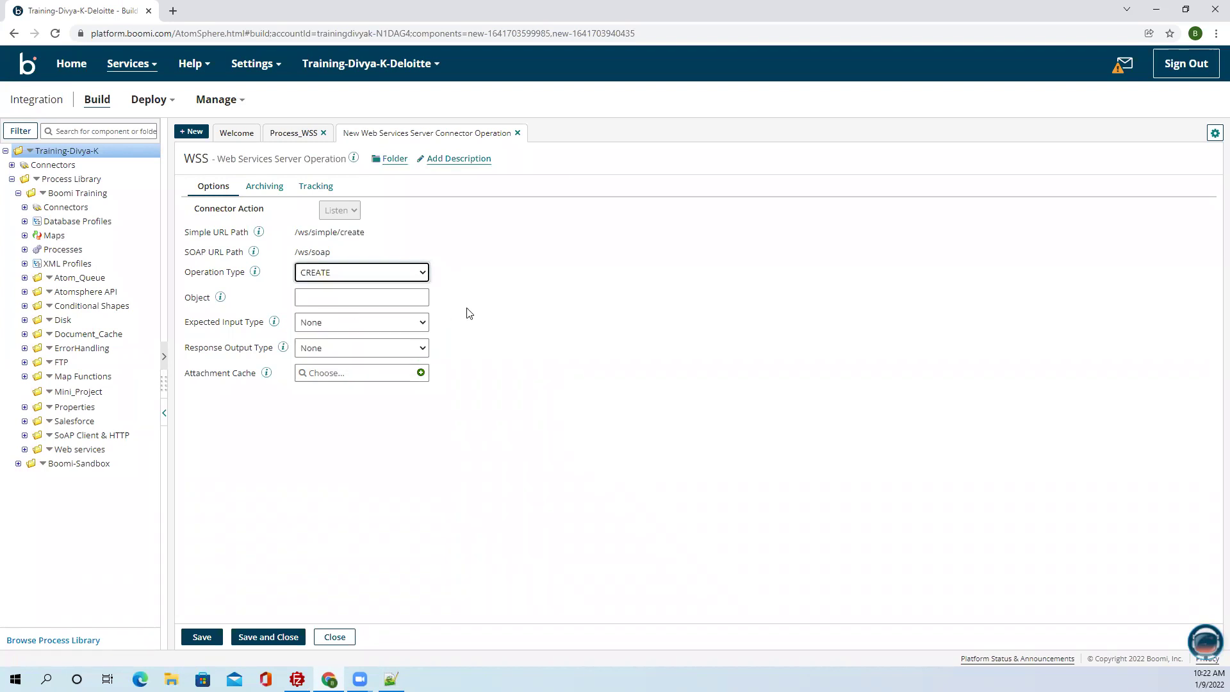
Enter disk_get as the operation's Object, giving path /ws/simple/createDisk_get.
{"action": "left_click", "coordinate": [319, 292]}
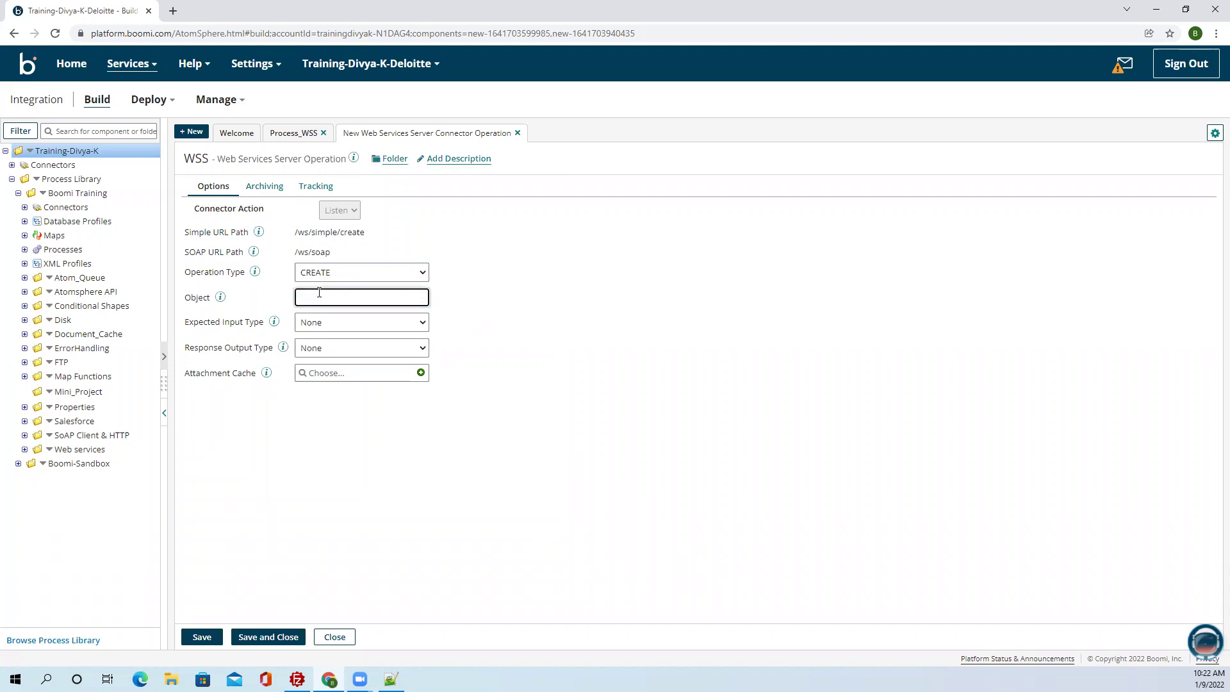
{"action": "type", "text": "disk"}
{"action": "key", "text": "BackSpace"}
{"action": "type", "text": "sk_get"}
{"action": "double_click", "coordinate": [300, 298]}
{"action": "left_click", "coordinate": [301, 298]}
{"action": "key", "text": "BackSpace"}
{"action": "type", "text": "d"}
{"action": "left_click", "coordinate": [358, 518]}
{"action": "double_click", "coordinate": [355, 493]}
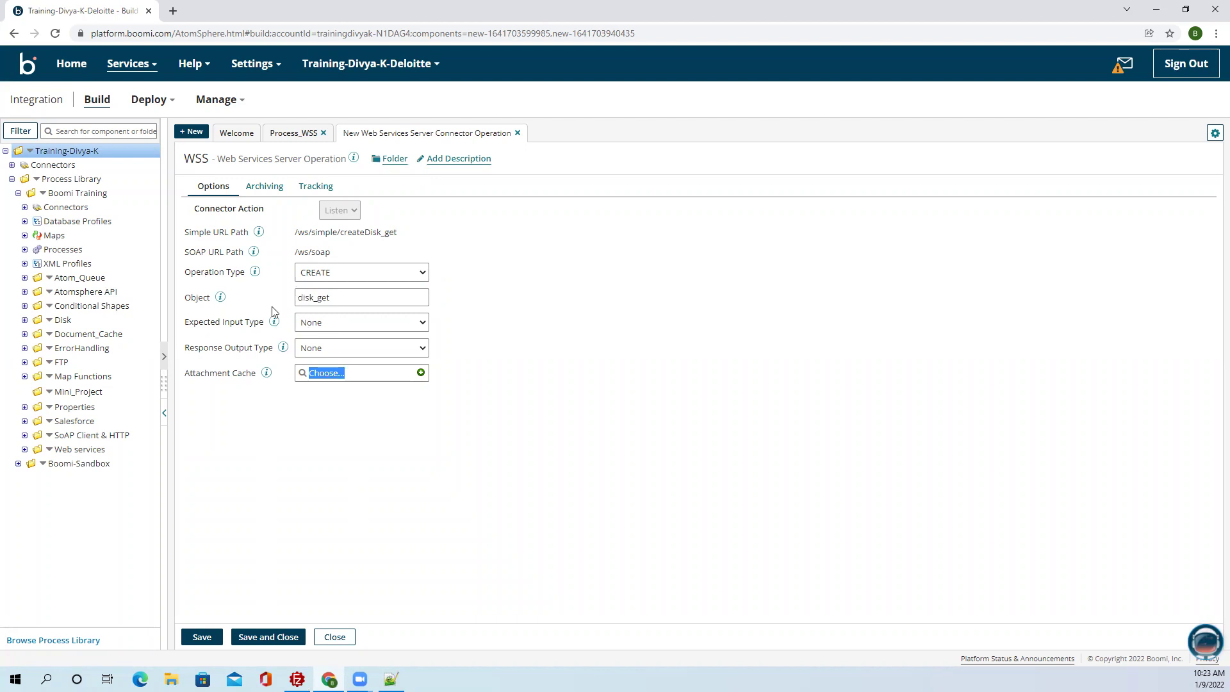
{"action": "double_click", "coordinate": [341, 297]}
Set input type to Single JSON Object and create Req JSON Profile imported from Request.txt.
{"action": "left_click", "coordinate": [311, 324]}
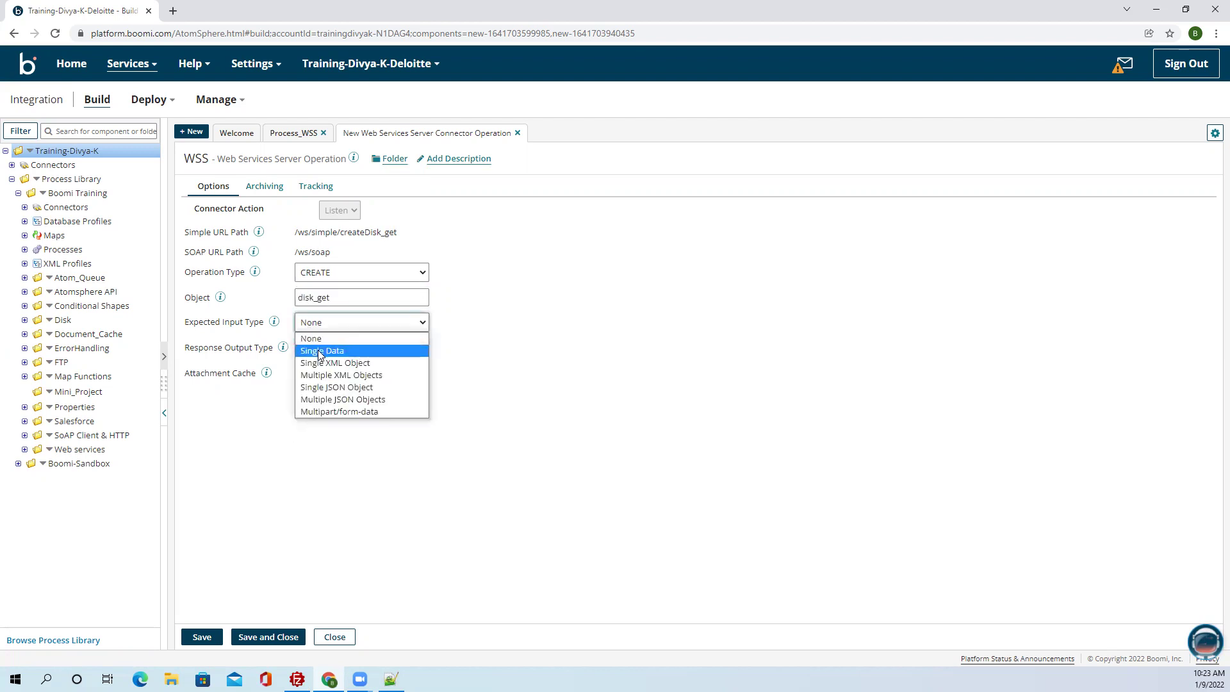
{"action": "left_click", "coordinate": [328, 388]}
{"action": "left_click", "coordinate": [420, 351]}
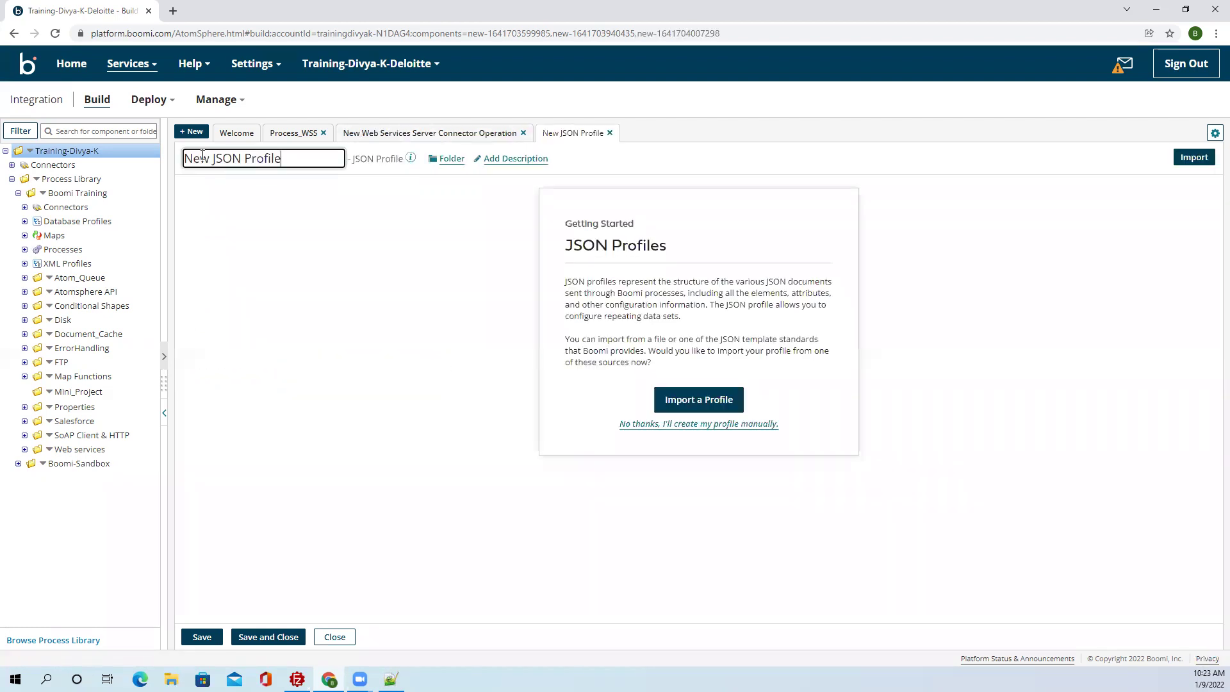
{"action": "type", "text": "Req"}
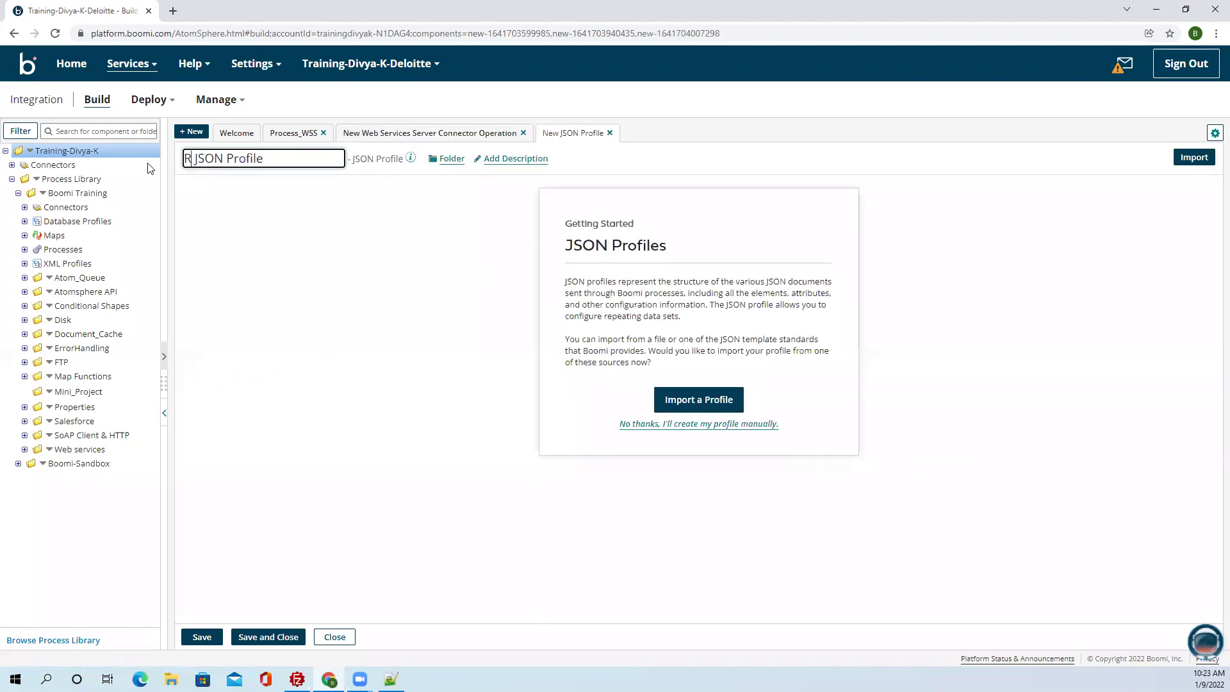
{"action": "left_click", "coordinate": [718, 400]}
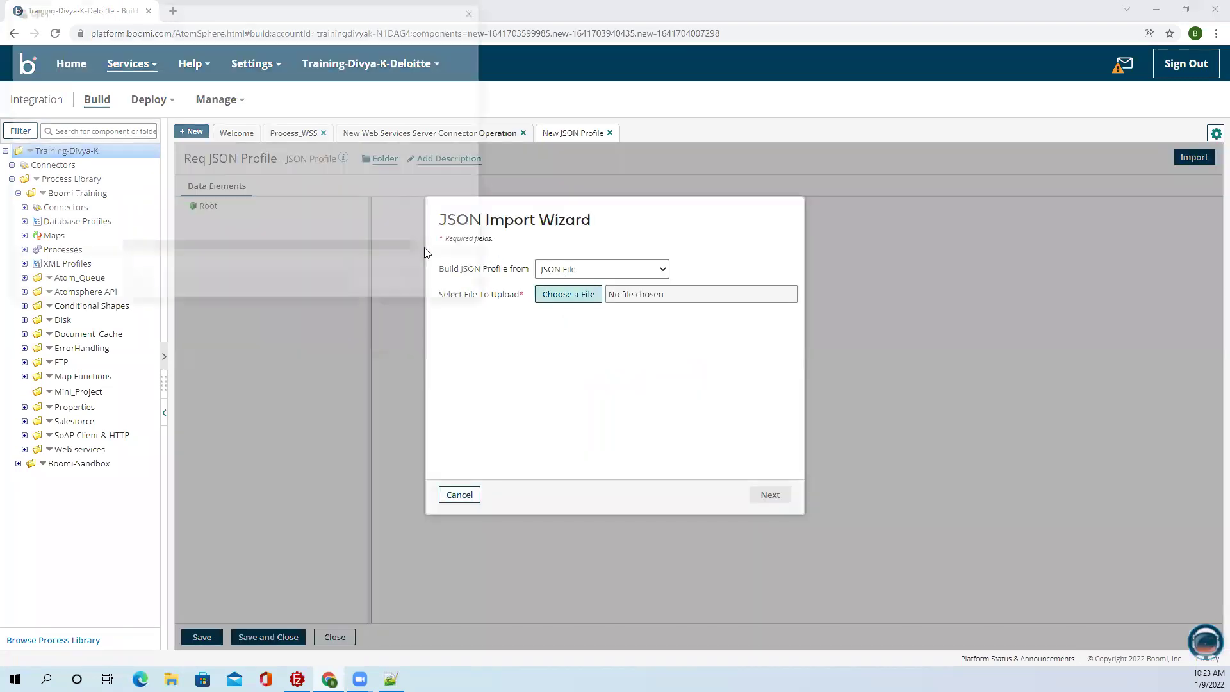
{"action": "left_click", "coordinate": [63, 115]}
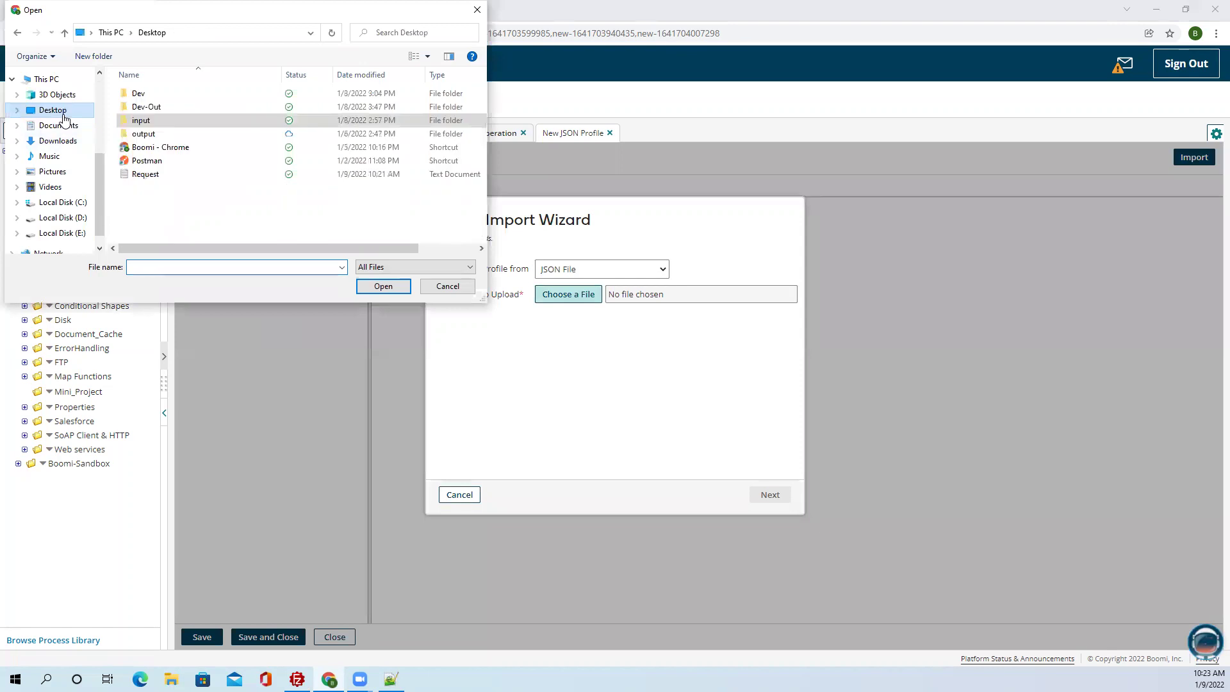
{"action": "left_click", "coordinate": [154, 174]}
{"action": "left_click", "coordinate": [374, 289]}
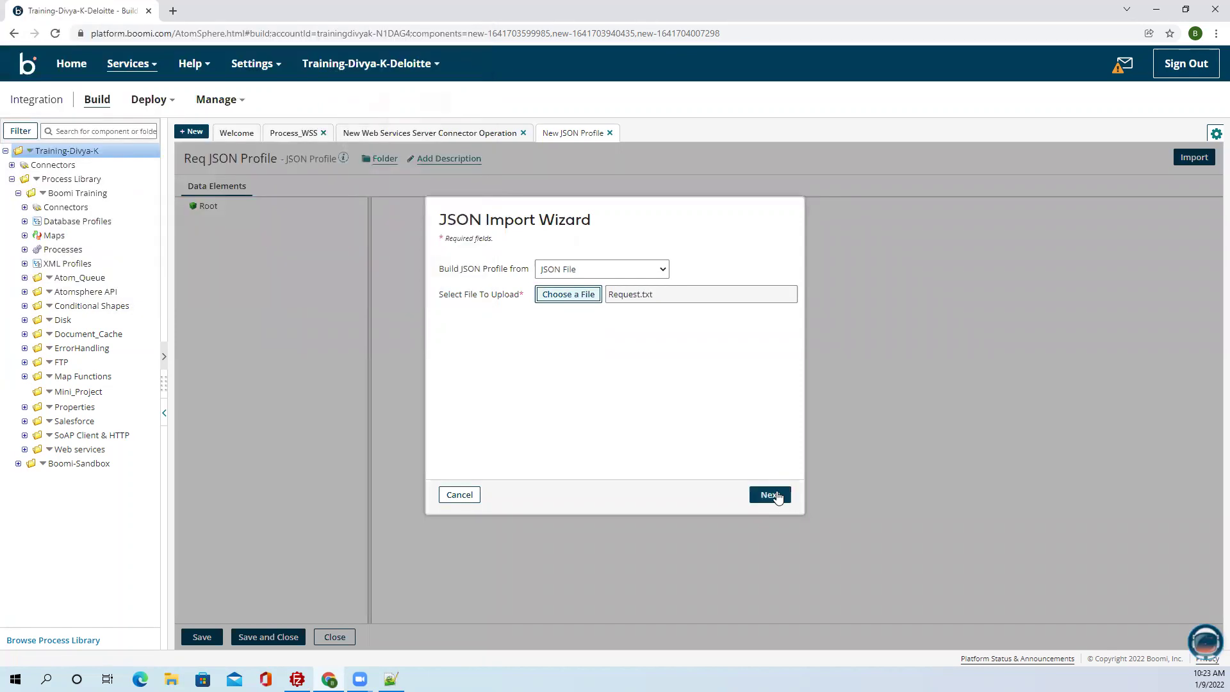
{"action": "left_click", "coordinate": [771, 494]}
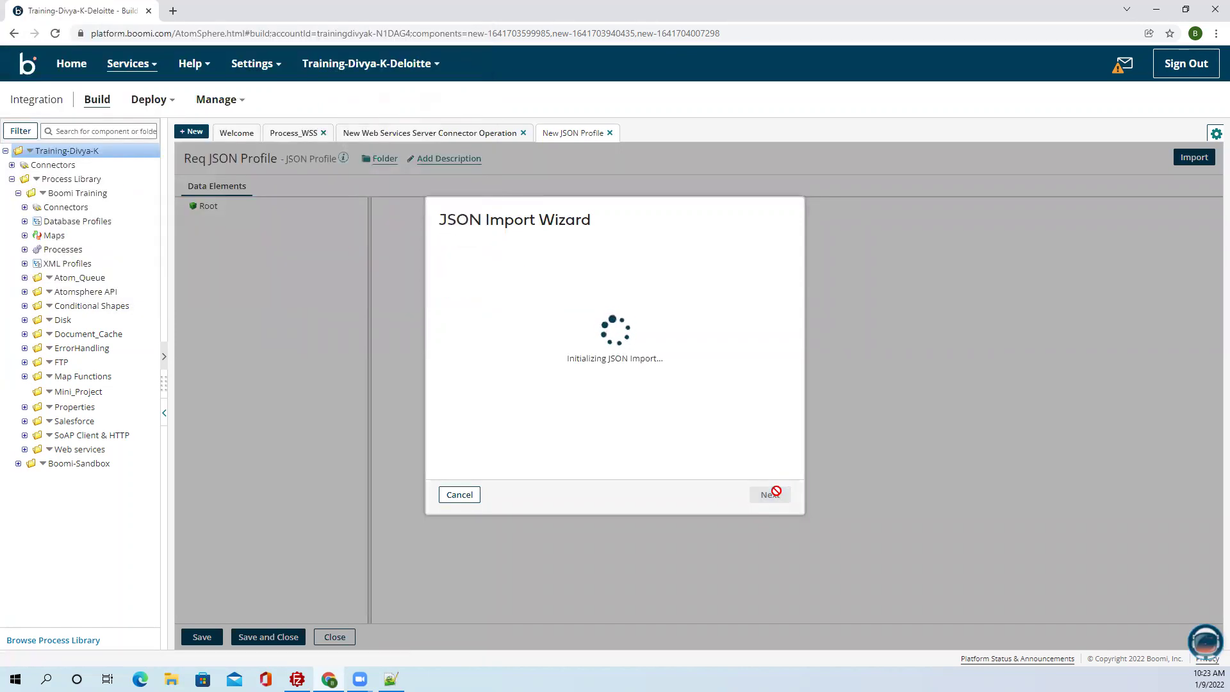
{"action": "left_click", "coordinate": [770, 495]}
{"action": "left_click", "coordinate": [267, 637]}
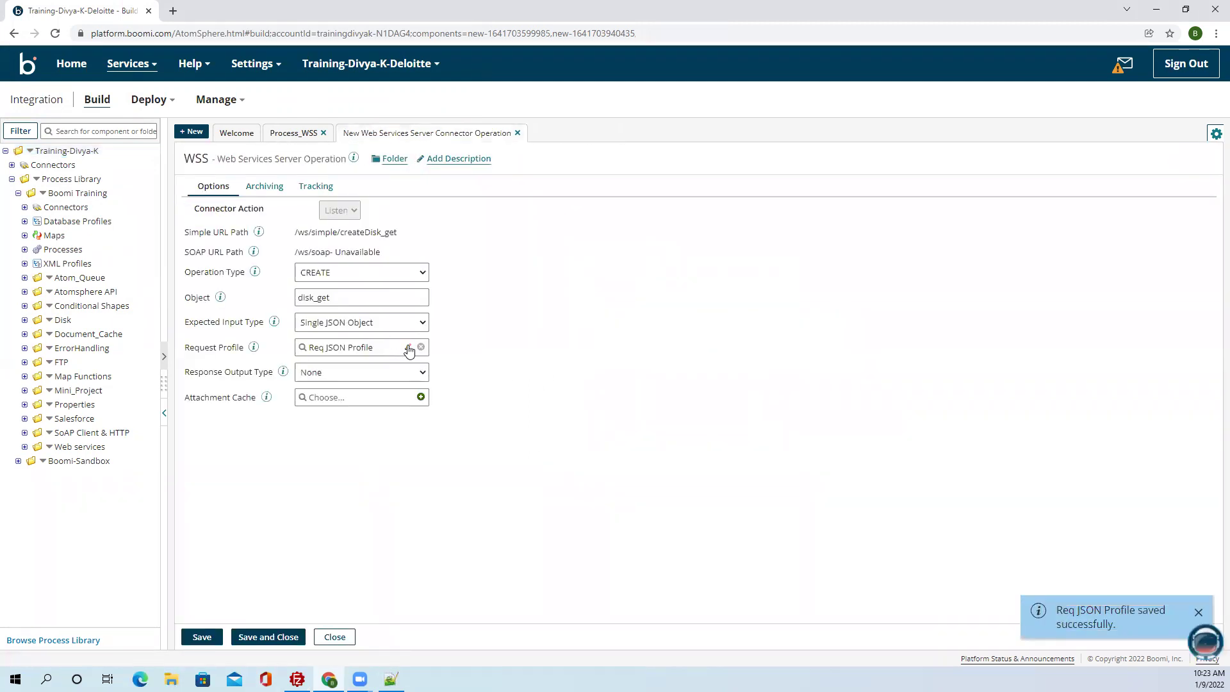
Inspect Req JSON Profile's File element, close it unchanged, and bring up the Desktop Dev folder.
{"action": "left_click", "coordinate": [409, 347]}
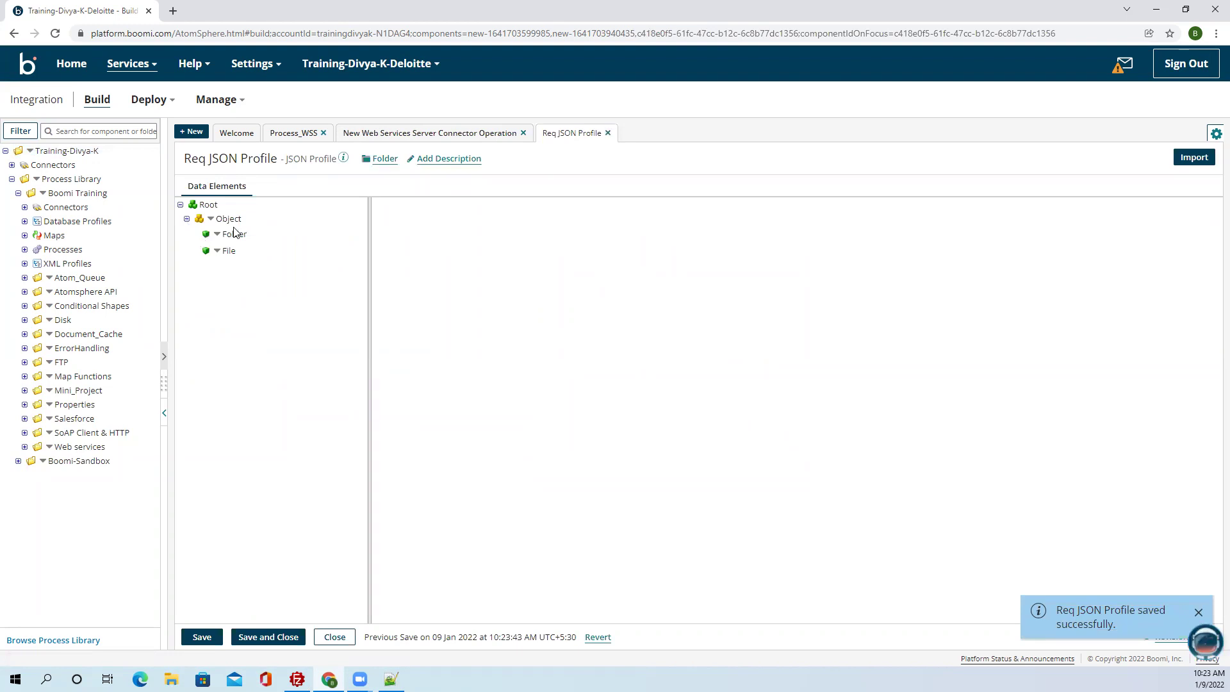
{"action": "left_click", "coordinate": [230, 250]}
{"action": "left_click", "coordinate": [334, 636]}
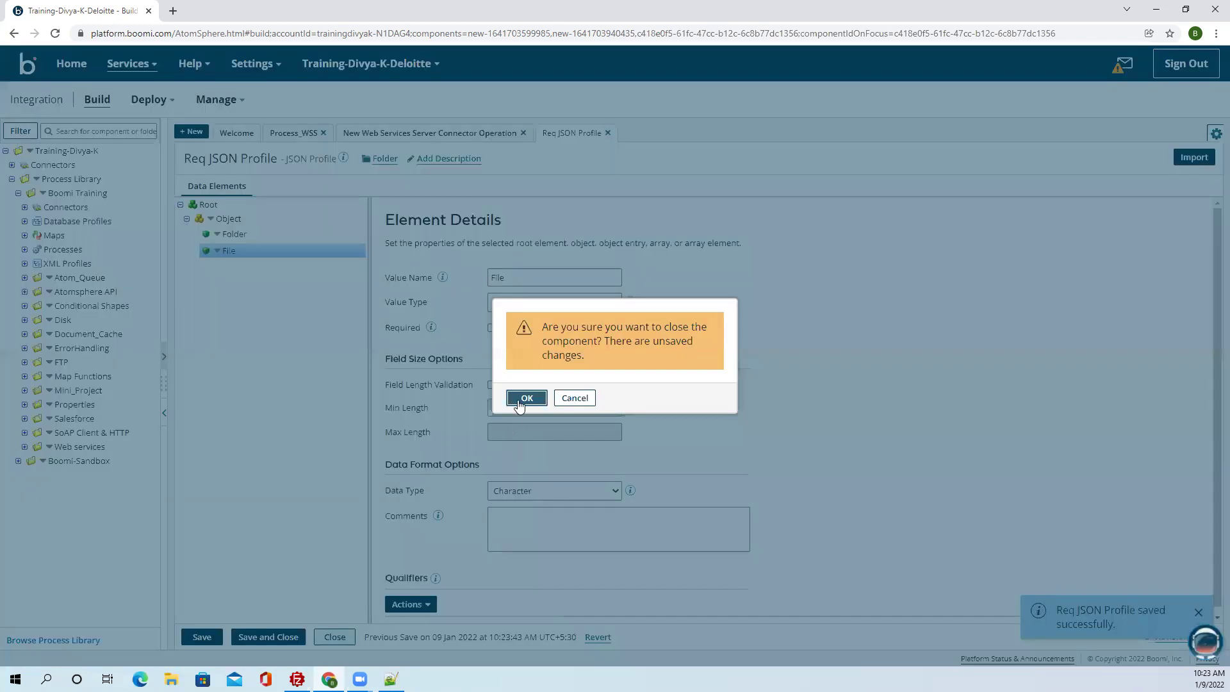
{"action": "left_click", "coordinate": [520, 395]}
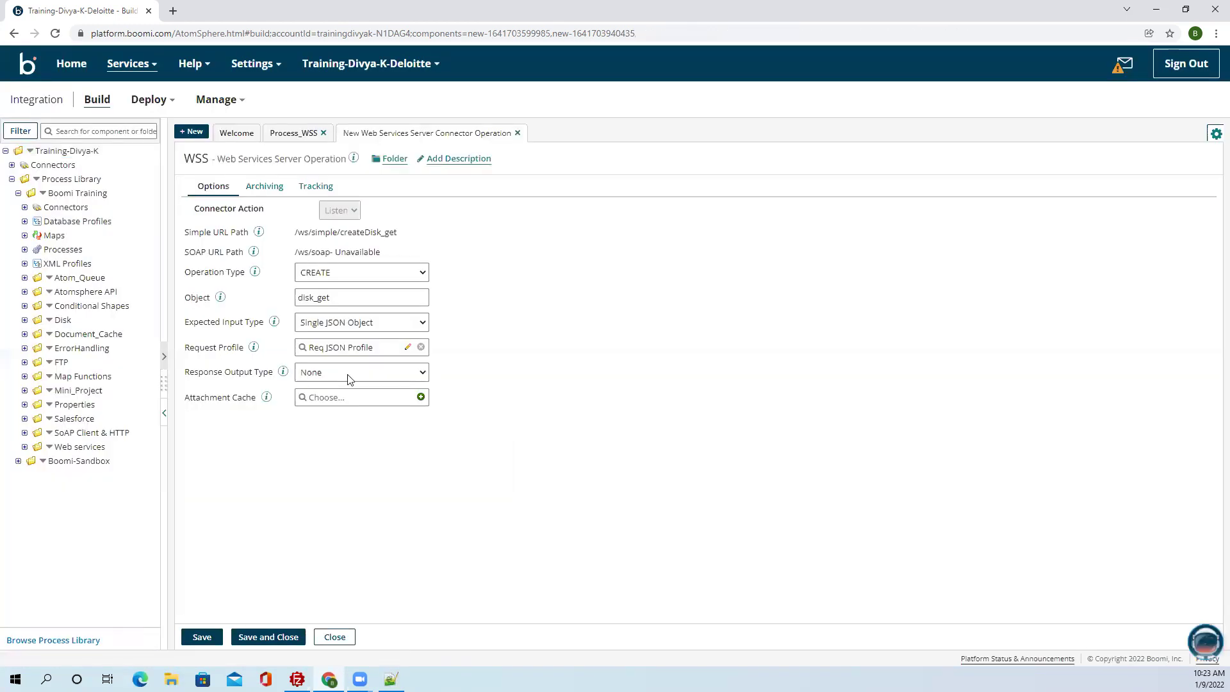
{"action": "left_click", "coordinate": [171, 679]}
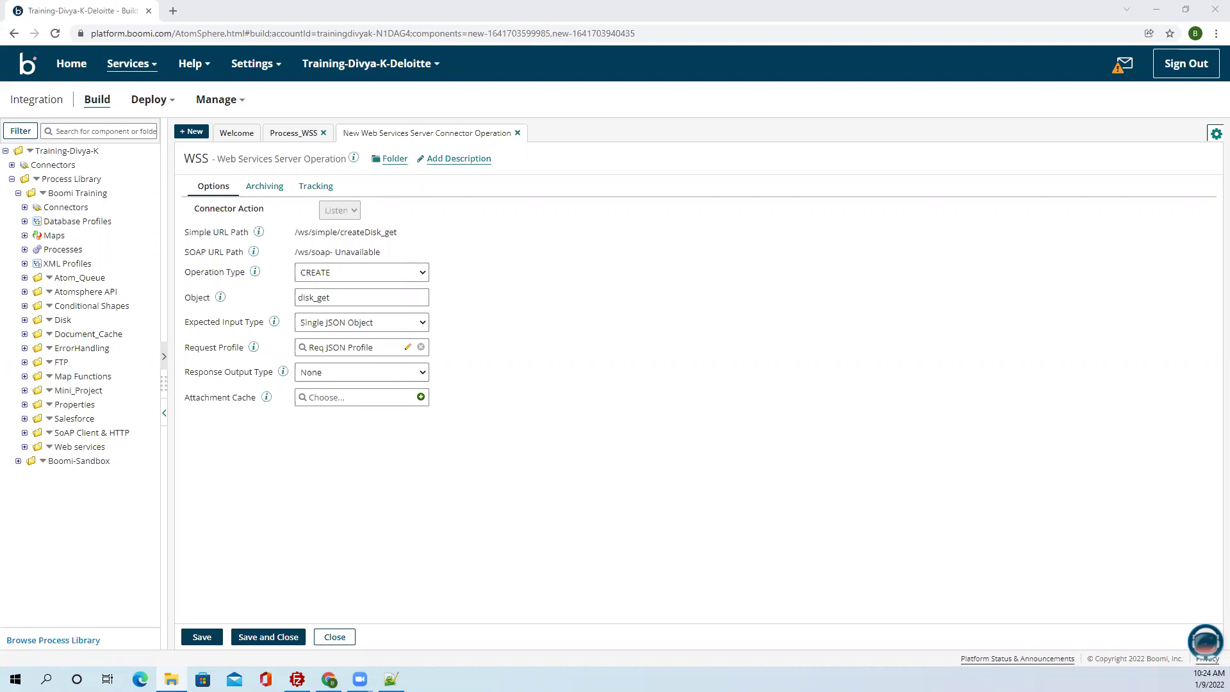
{"action": "key", "text": "alt+Tab"}
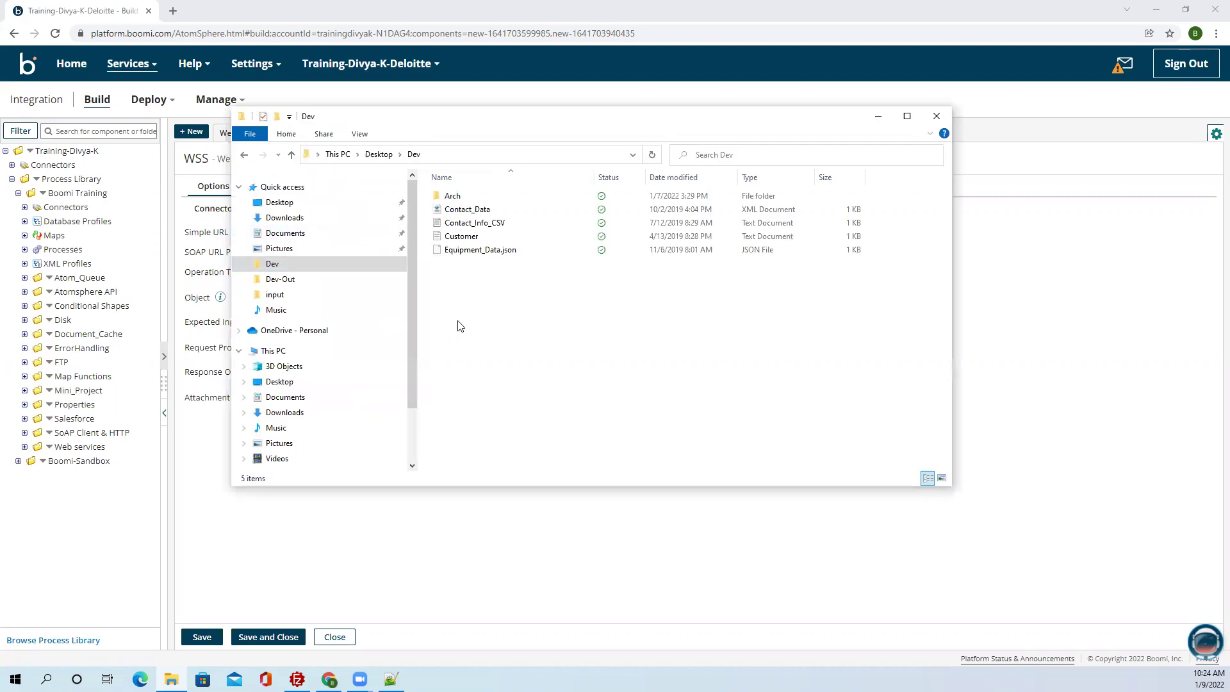
Look over the Dev files: Contact_Data, Contact_Info_CSV and Equipment_Data.json.
{"action": "left_click_drag", "start_coordinate": [466, 315], "coordinate": [521, 205]}
{"action": "left_click", "coordinate": [532, 322]}
{"action": "left_click", "coordinate": [743, 210]}
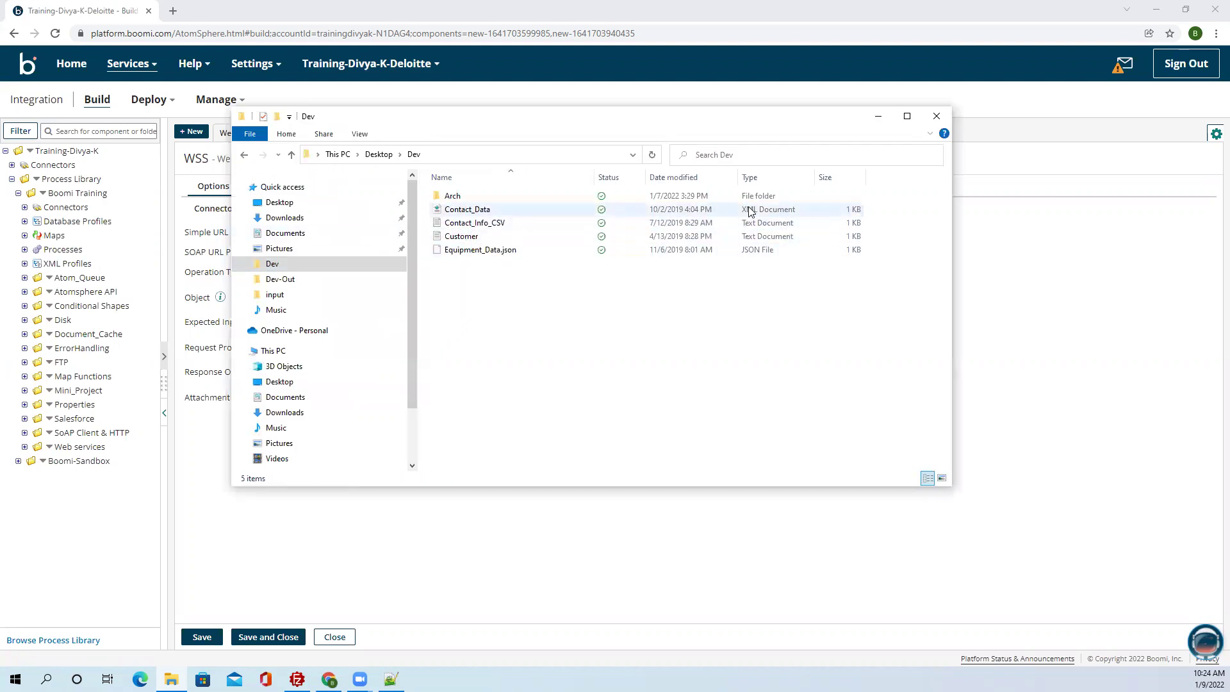
{"action": "left_click", "coordinate": [758, 226]}
{"action": "left_click", "coordinate": [756, 250]}
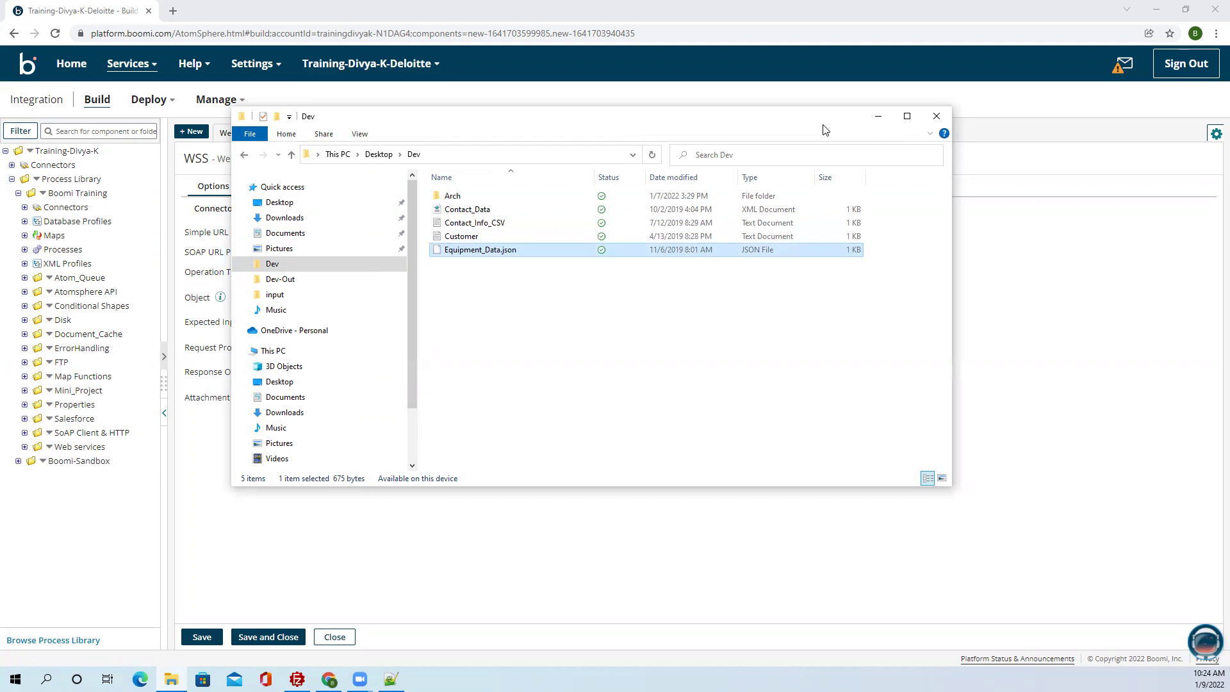
Move the File Explorer window aside and minimize it.
{"action": "left_click_drag", "start_coordinate": [824, 129], "coordinate": [767, 199]}
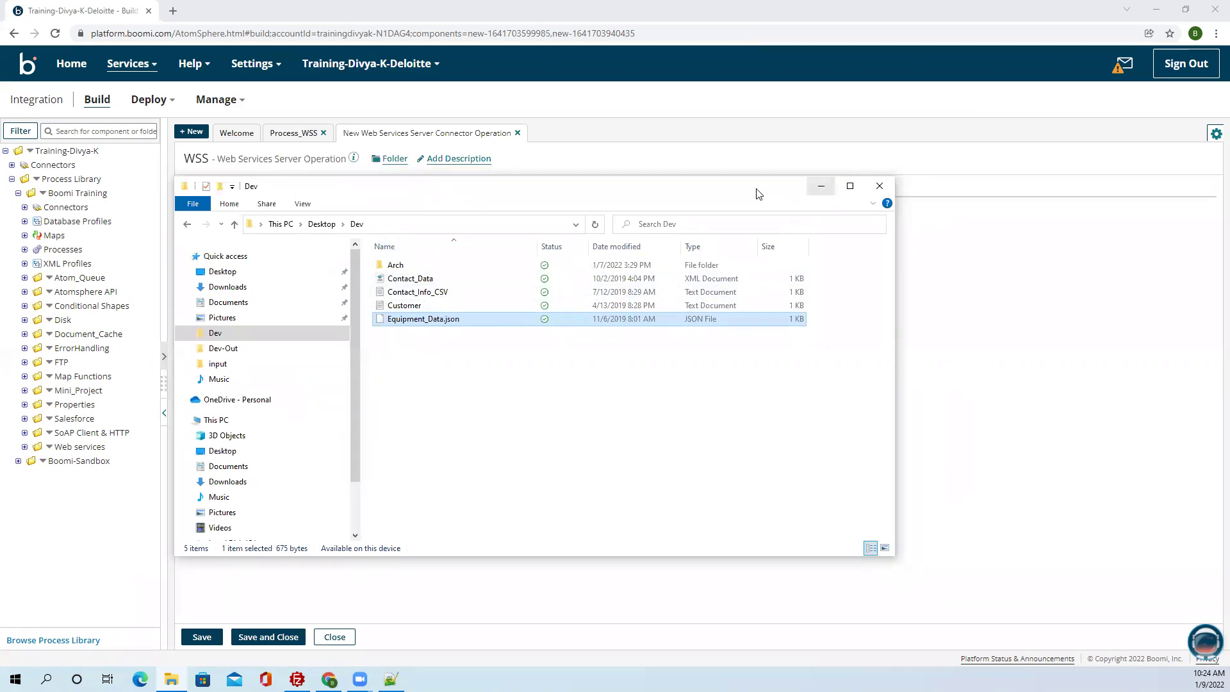
{"action": "left_click_drag", "start_coordinate": [758, 193], "coordinate": [162, 251]}
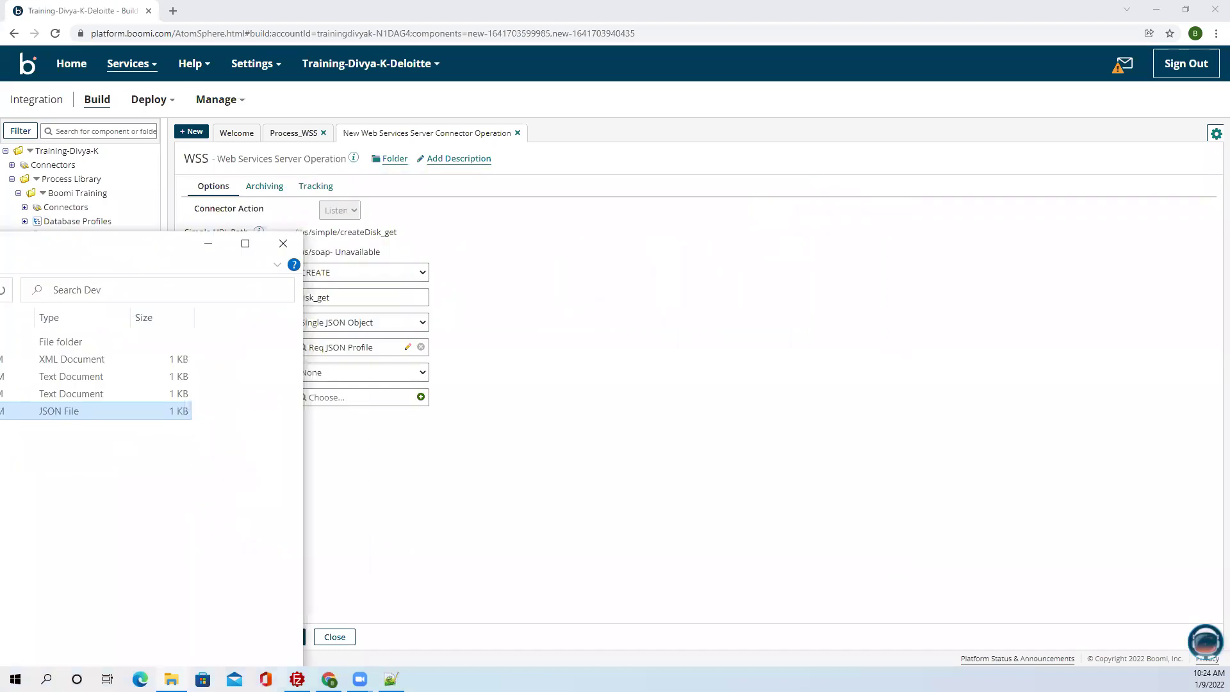
{"action": "left_click", "coordinate": [284, 242]}
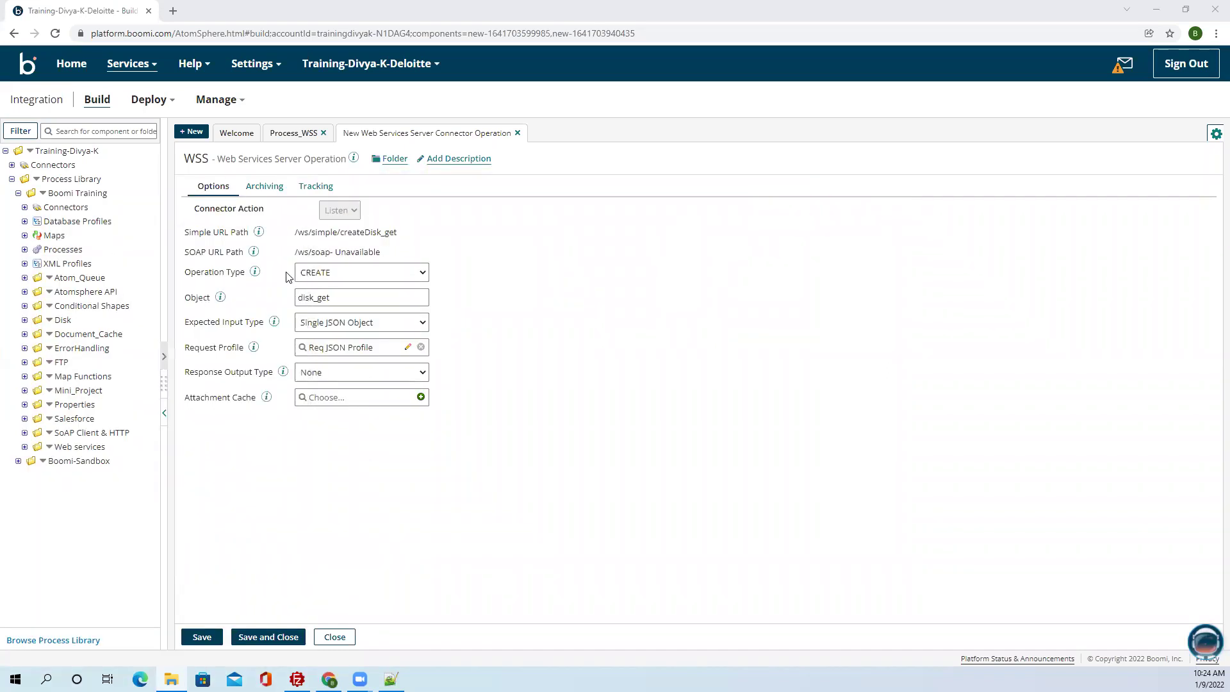
Set Response Output Type to Single Data with text/plain content type and save the operation.
{"action": "left_click", "coordinate": [399, 374]}
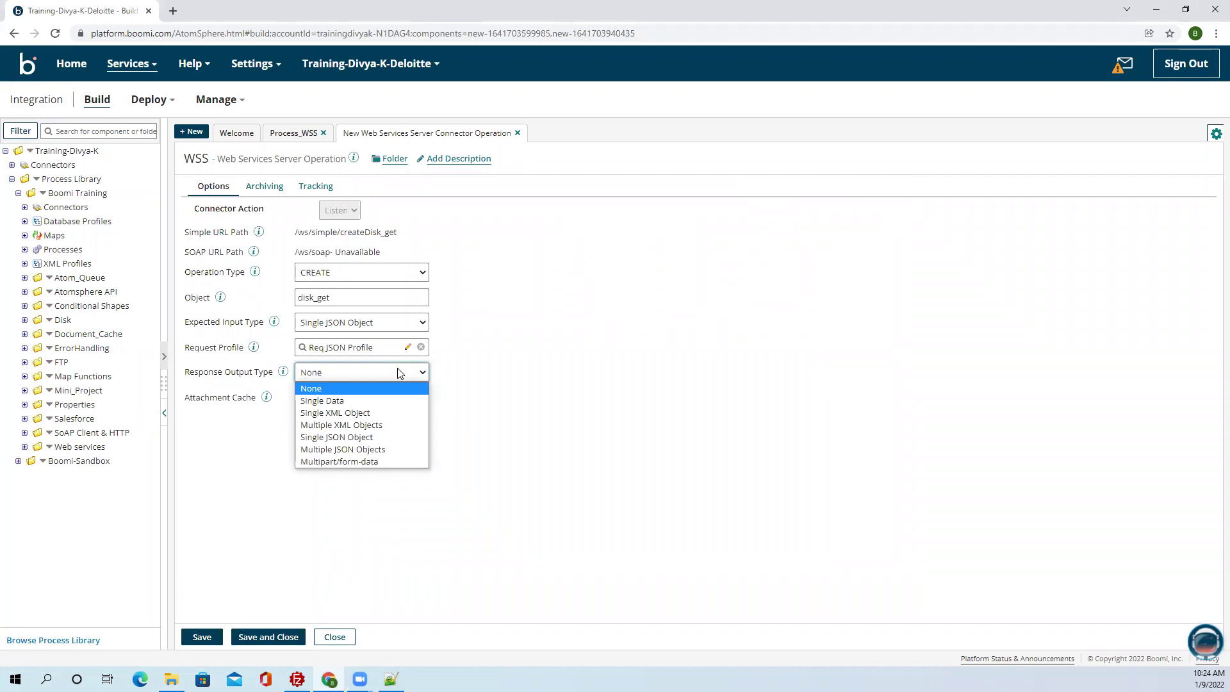
{"action": "left_click", "coordinate": [322, 400]}
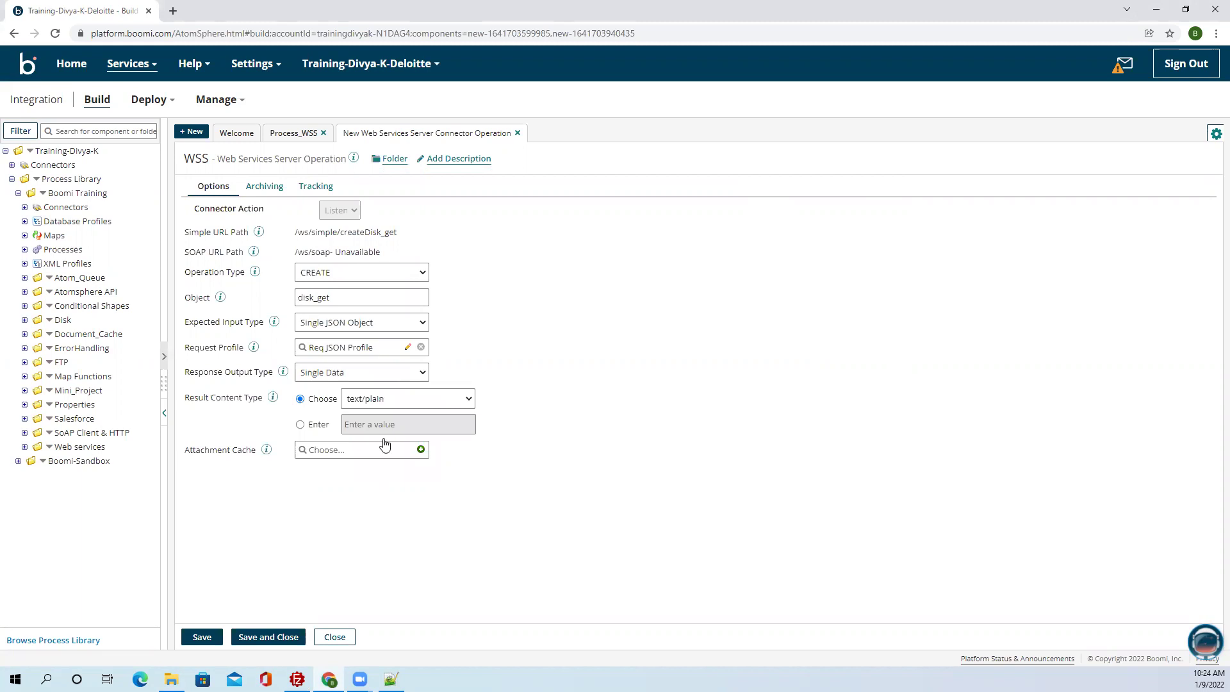
{"action": "left_click", "coordinate": [395, 399]}
{"action": "left_click", "coordinate": [584, 399]}
{"action": "left_click", "coordinate": [201, 637]}
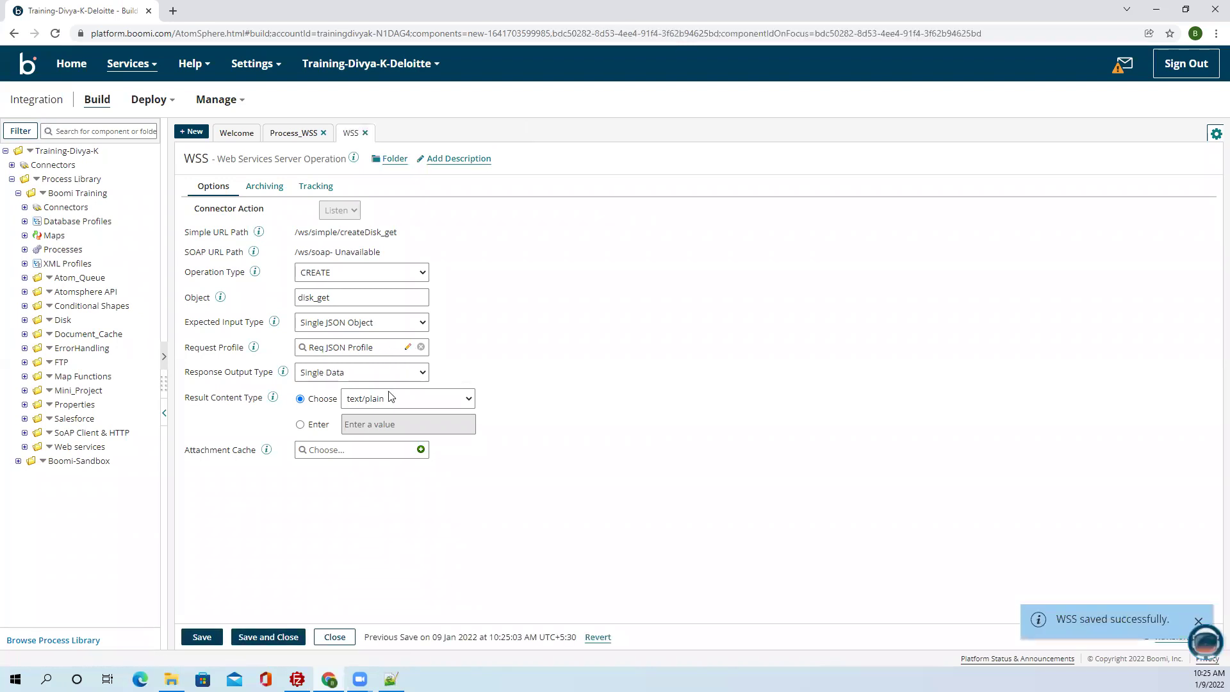
Close the WSS operation, confirm the Start shape, and reposition it with its connector.
{"action": "left_click", "coordinate": [264, 637]}
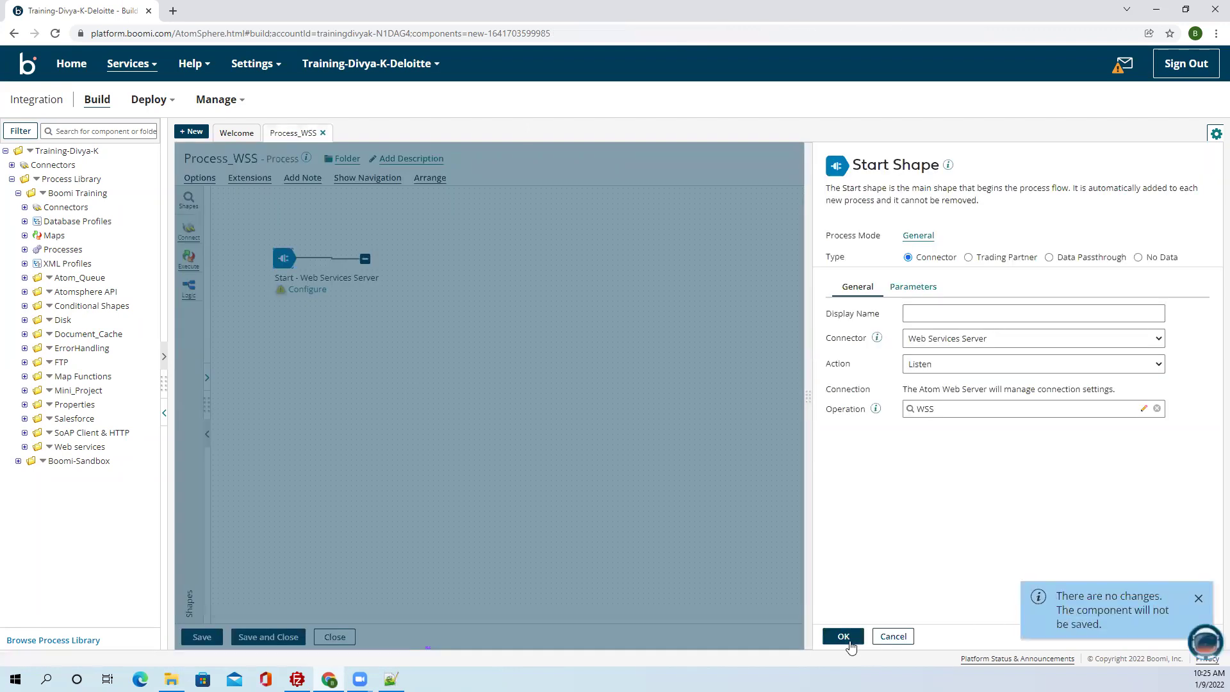
{"action": "left_click", "coordinate": [843, 635]}
{"action": "left_click_drag", "start_coordinate": [284, 258], "coordinate": [263, 315]}
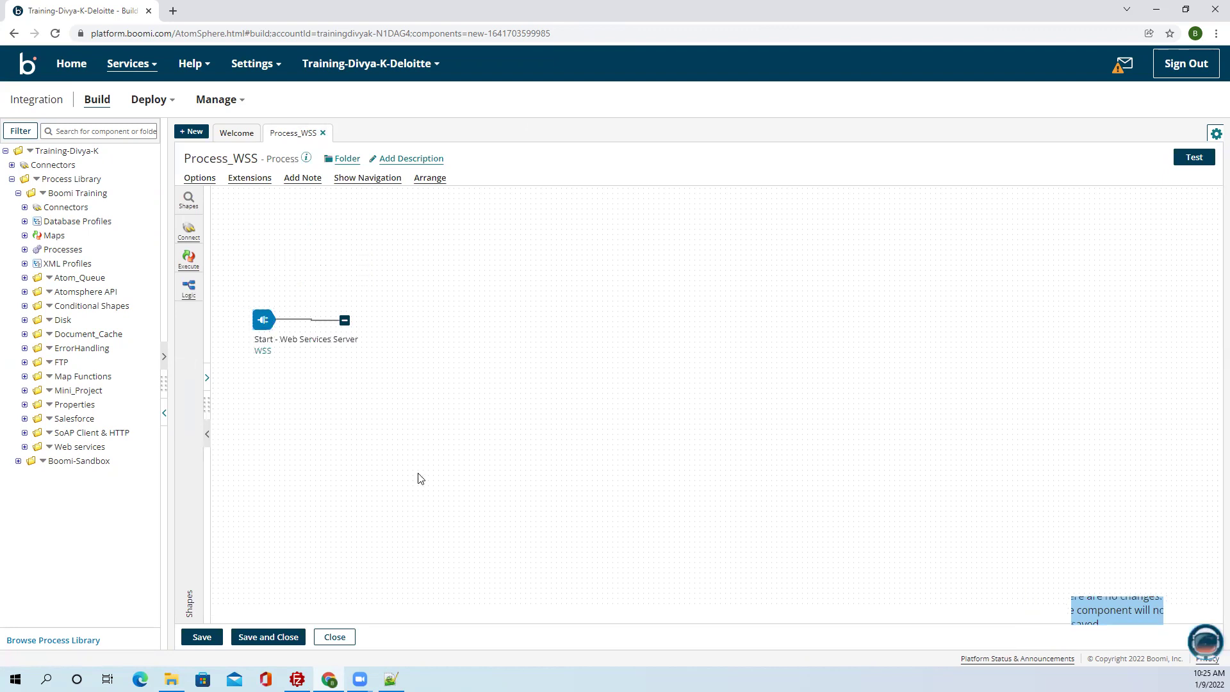
{"action": "left_click_drag", "start_coordinate": [344, 320], "coordinate": [382, 325]}
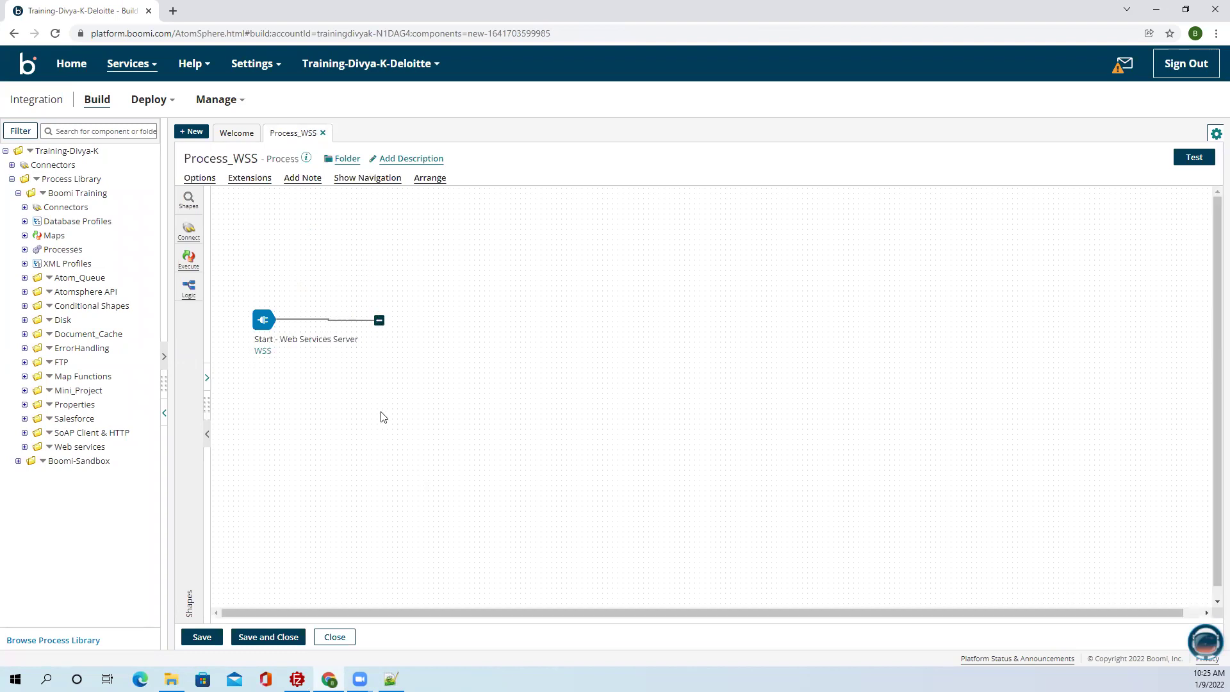
Place a Try/Catch shape after Start, then drag a Set Properties shape onto the canvas.
{"action": "left_click", "coordinate": [188, 259]}
{"action": "left_click", "coordinate": [226, 209]}
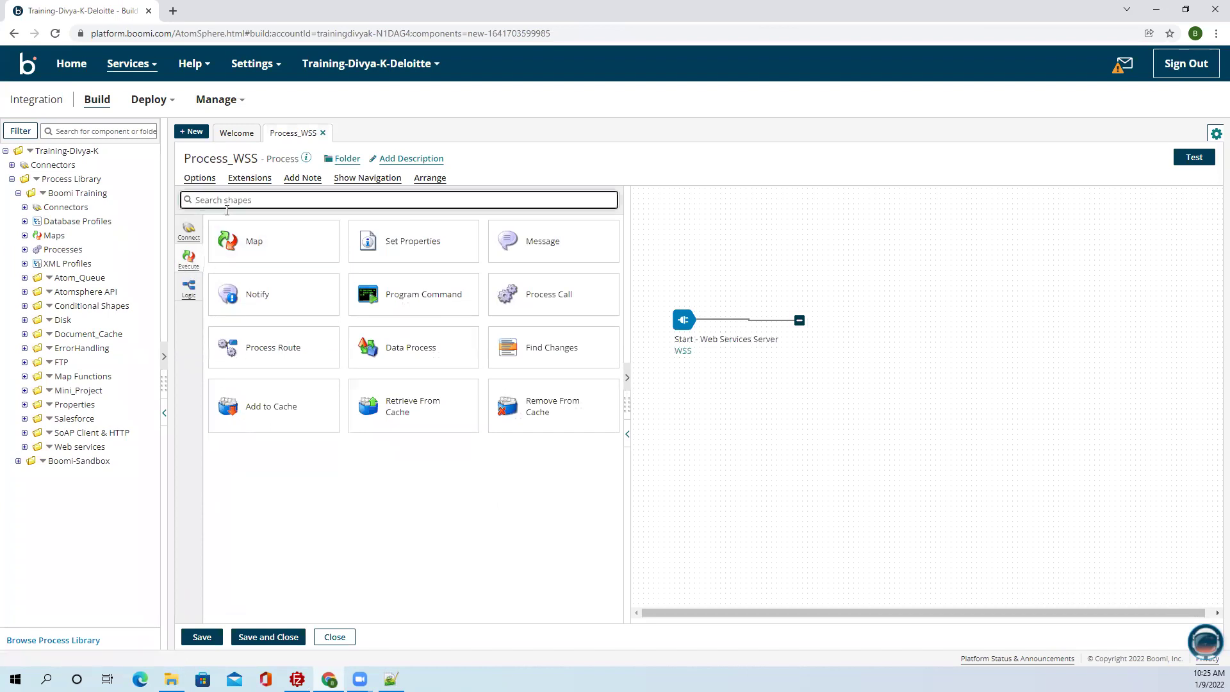
{"action": "type", "text": "Try"}
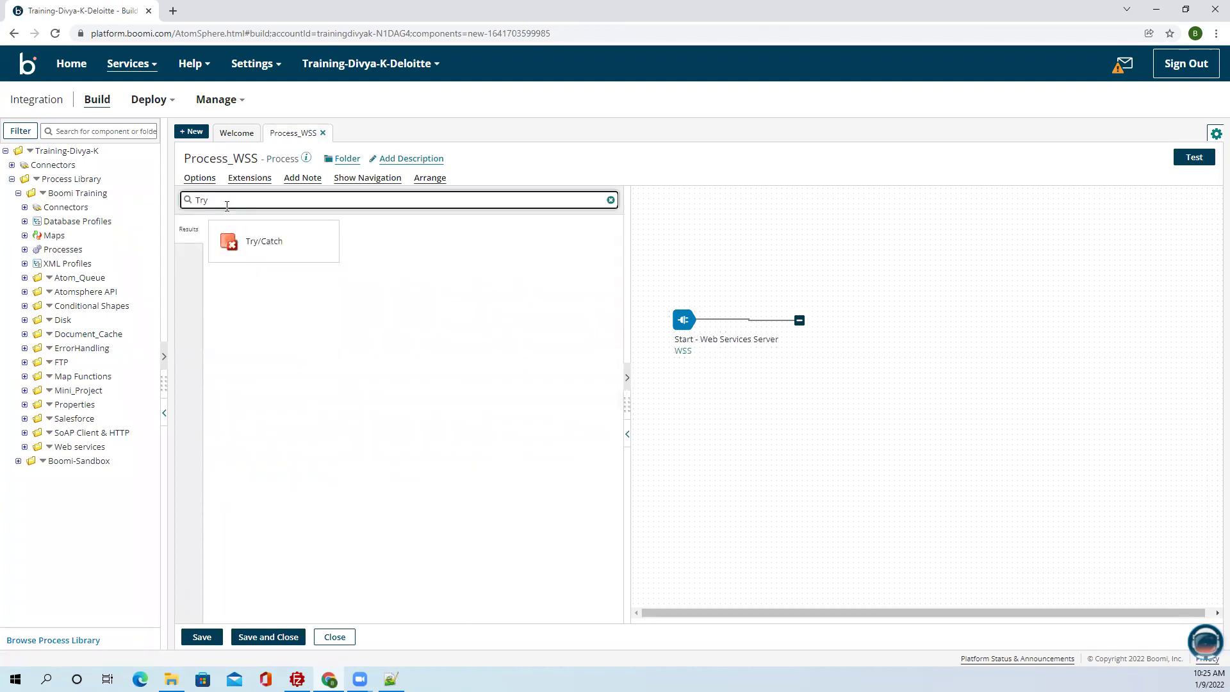
{"action": "left_click_drag", "start_coordinate": [254, 253], "coordinate": [868, 340]}
{"action": "left_click", "coordinate": [888, 634]}
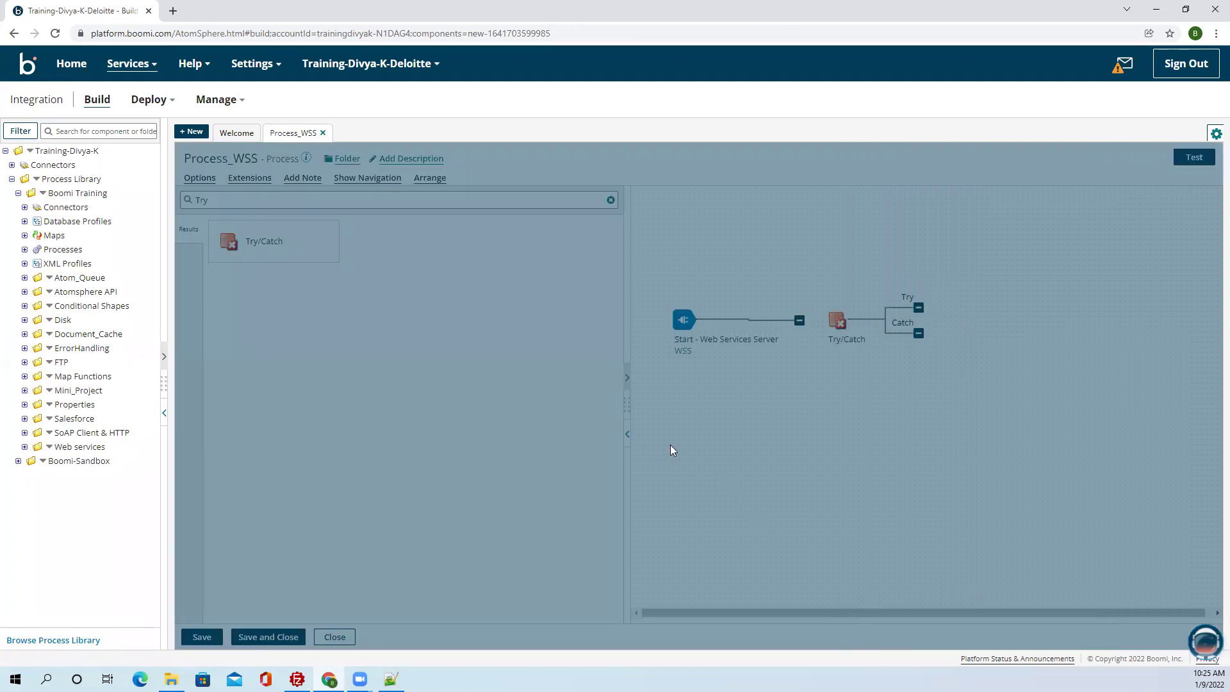
{"action": "left_click", "coordinate": [627, 433]}
{"action": "mouse_move", "coordinate": [417, 321]}
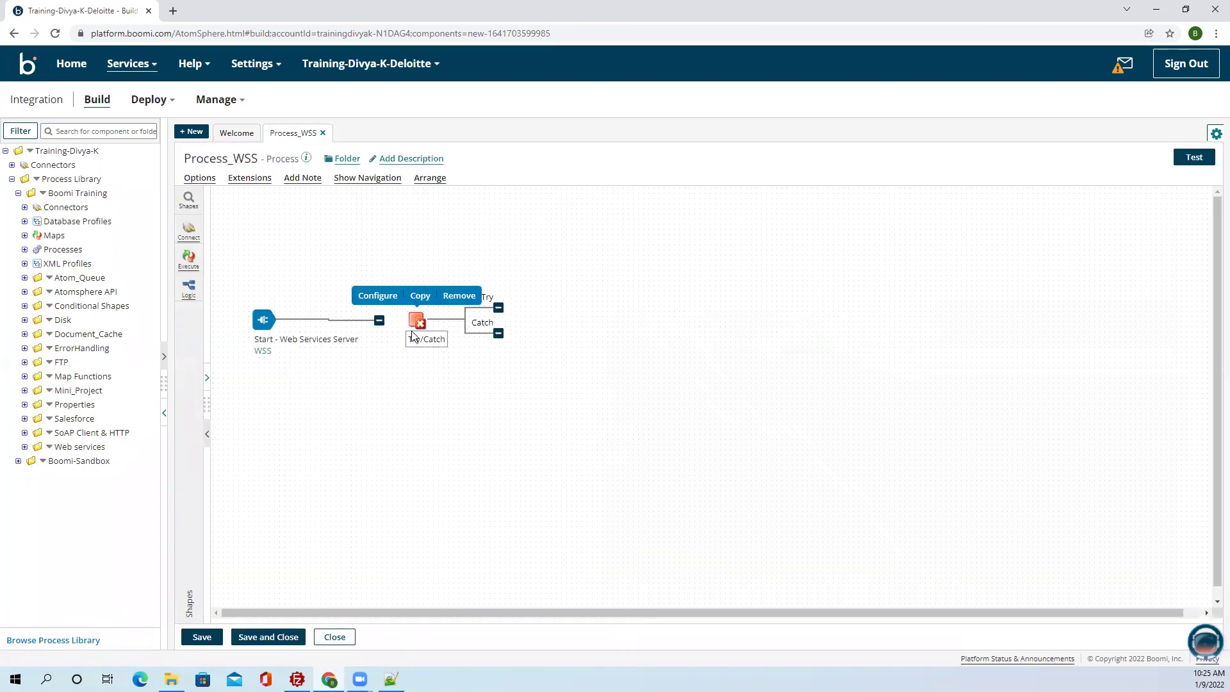
{"action": "left_click_drag", "start_coordinate": [422, 323], "coordinate": [429, 320]}
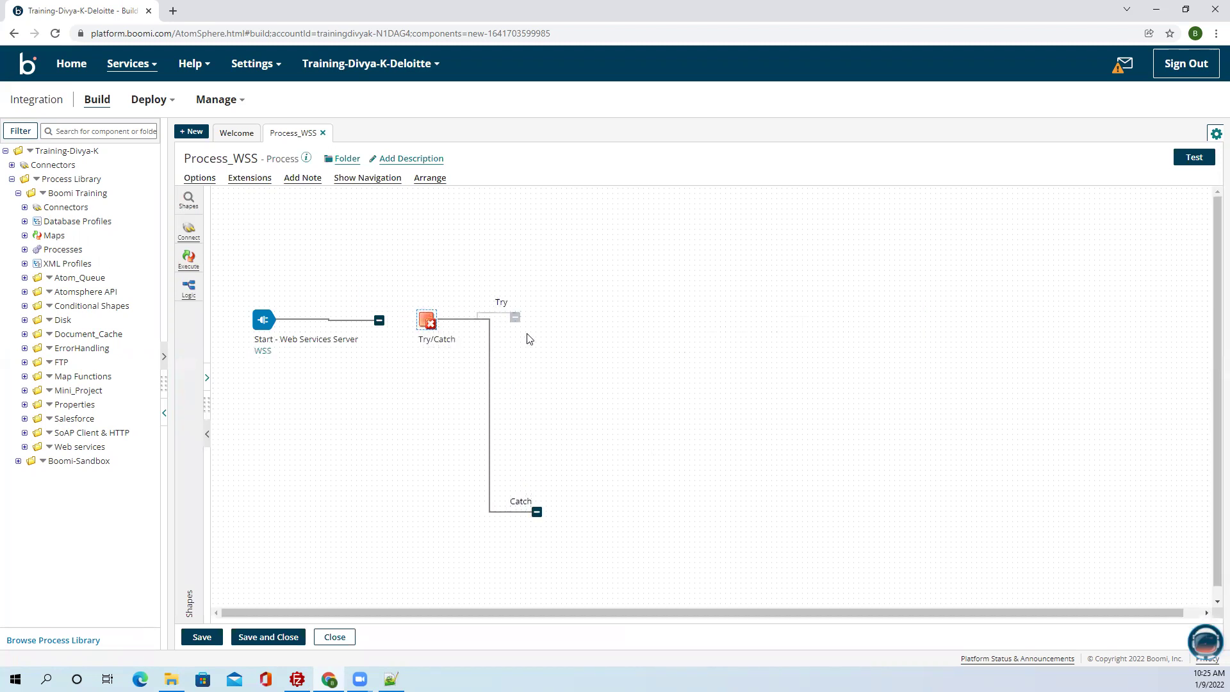
{"action": "left_click_drag", "start_coordinate": [574, 332], "coordinate": [586, 321]}
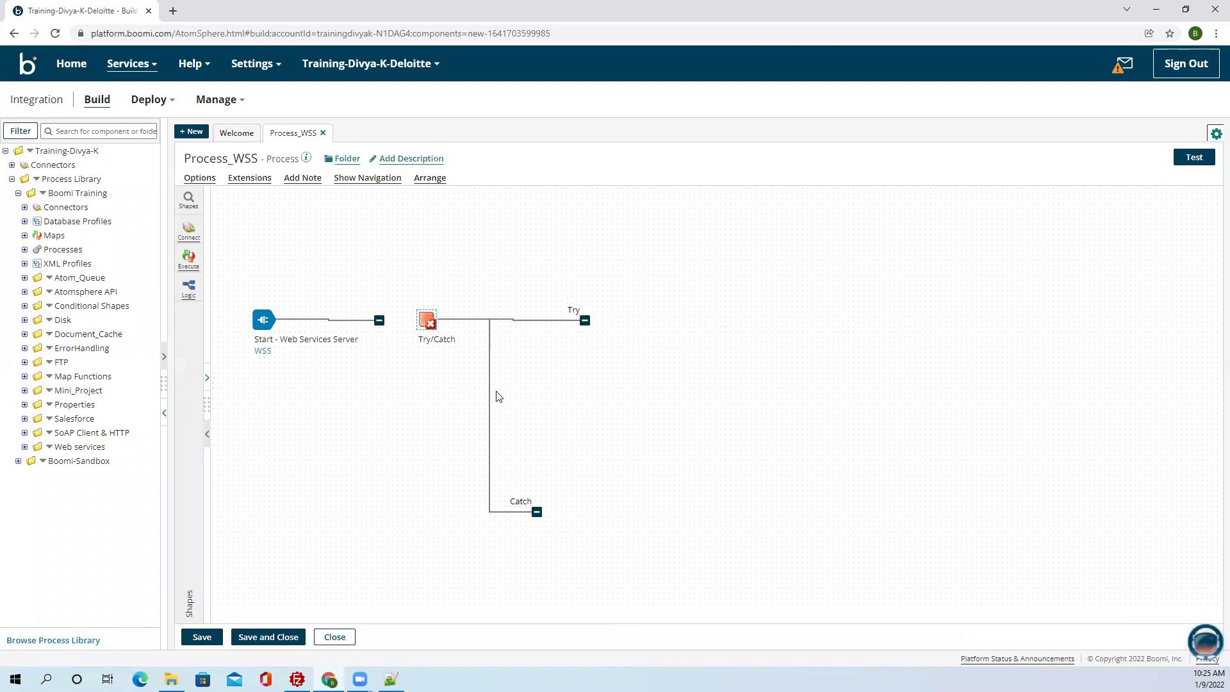
{"action": "left_click_drag", "start_coordinate": [428, 324], "coordinate": [456, 326]}
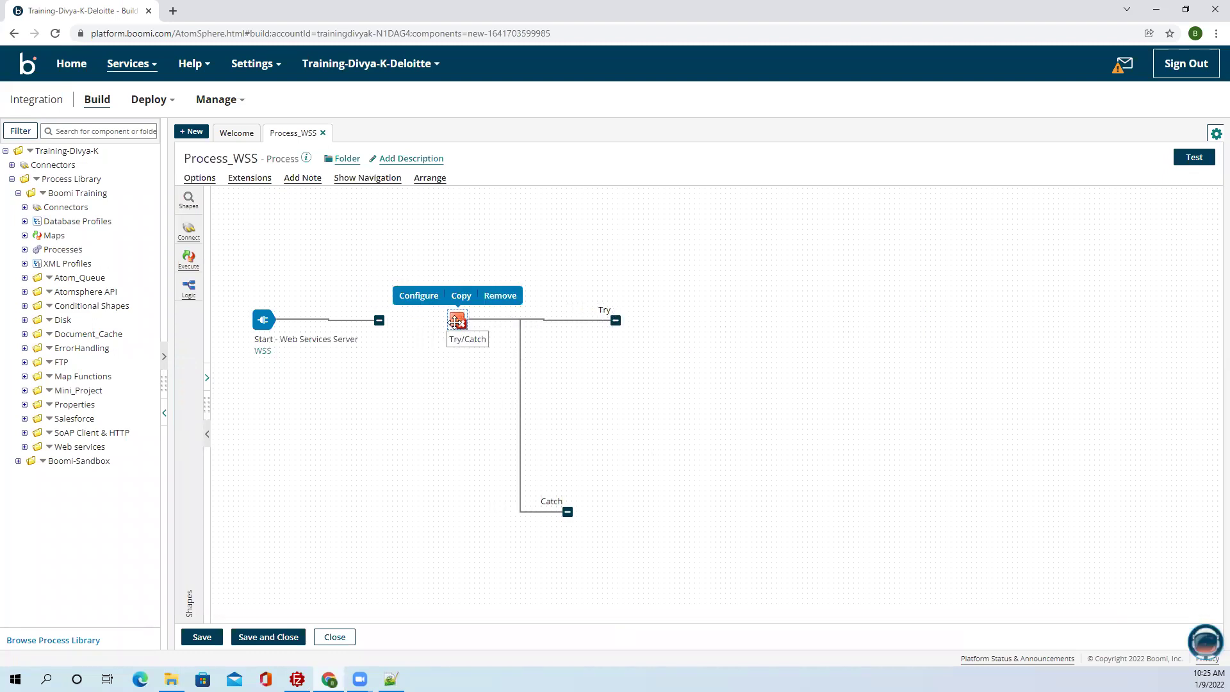
{"action": "left_click", "coordinate": [189, 259]}
{"action": "left_click_drag", "start_coordinate": [400, 259], "coordinate": [863, 349]}
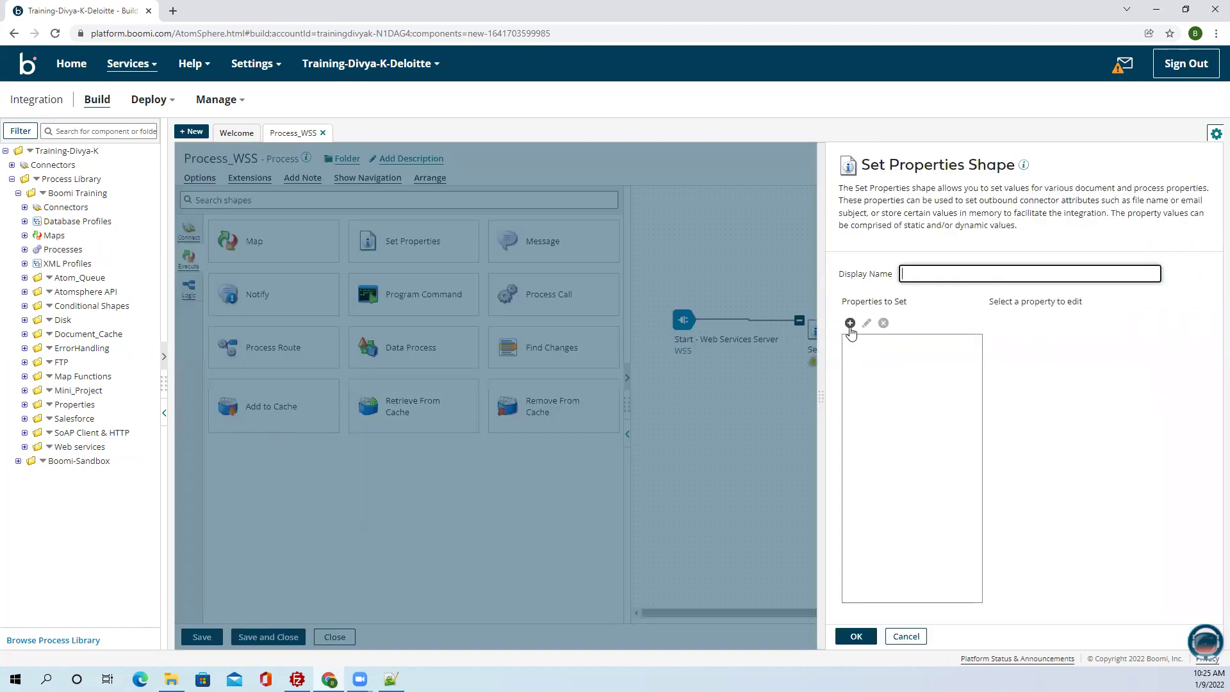
Name the shape Common set Properties and place it between Start and Try/Catch.
{"action": "type", "text": "Common set Properties"}
{"action": "left_click", "coordinate": [856, 636]}
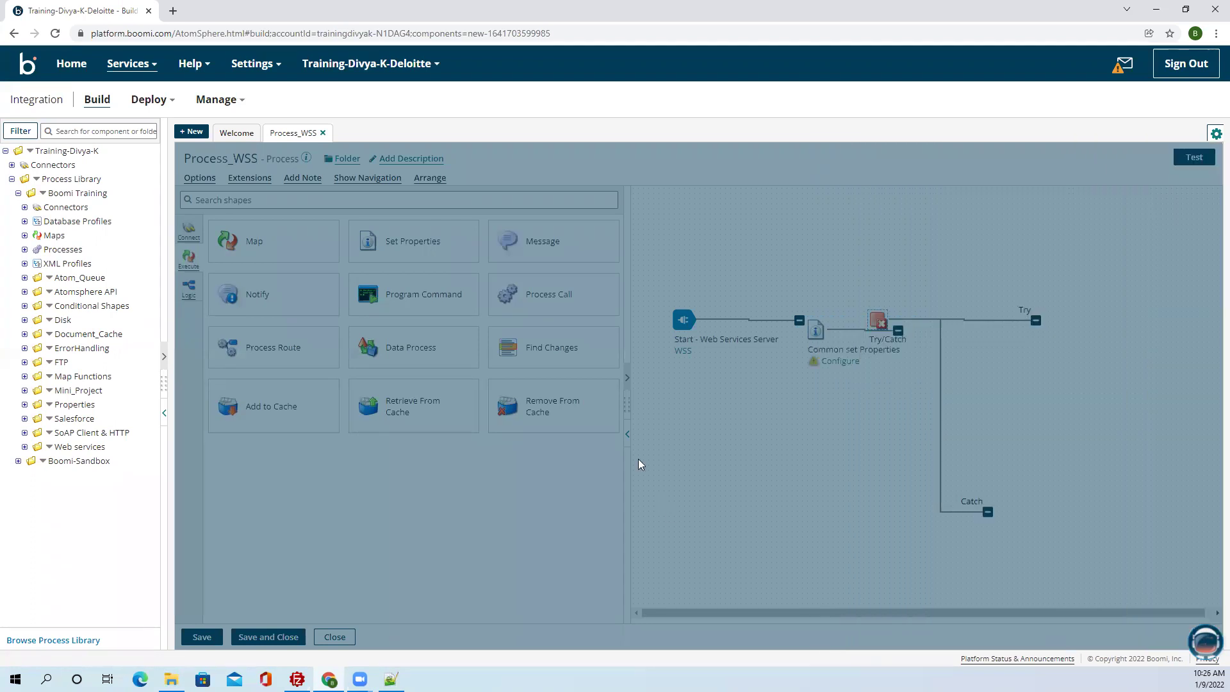
{"action": "left_click", "coordinate": [627, 436]}
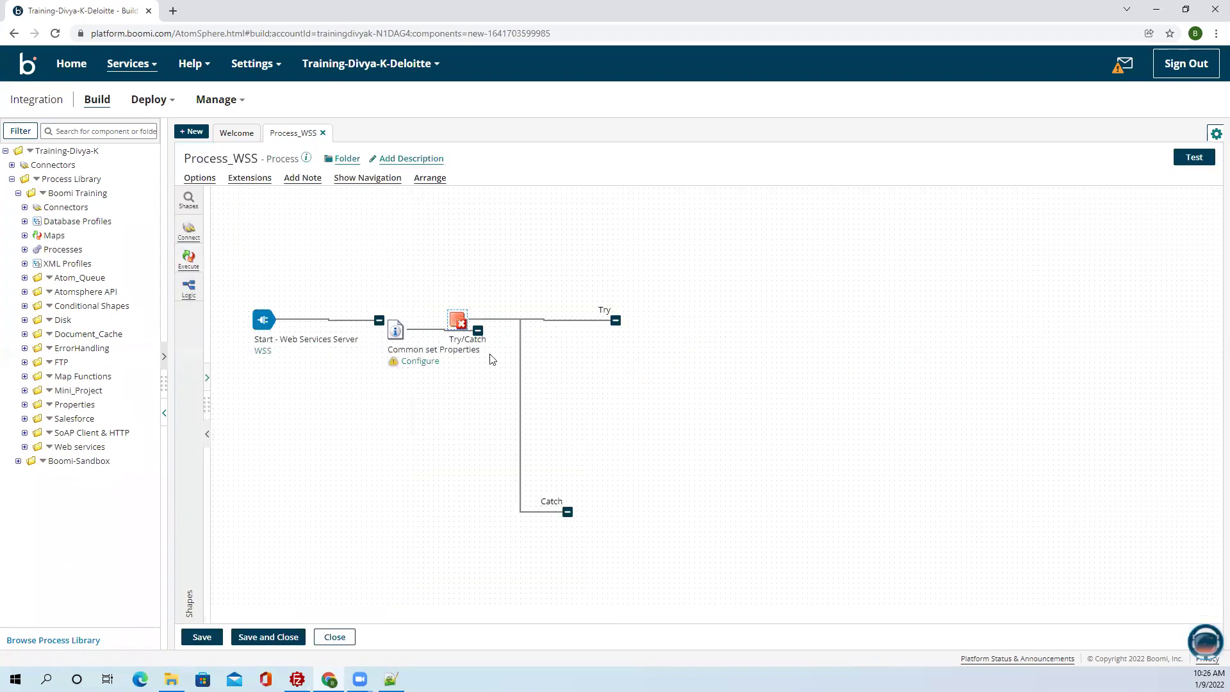
{"action": "left_click_drag", "start_coordinate": [449, 324], "coordinate": [484, 327]}
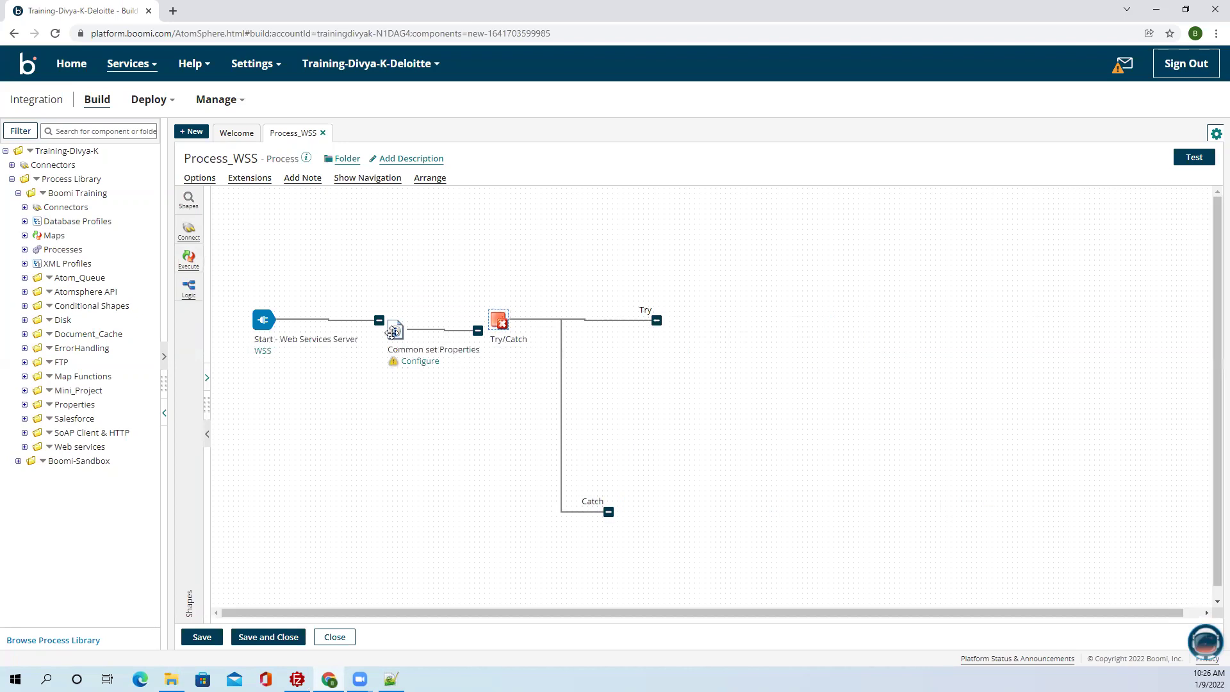
{"action": "left_click_drag", "start_coordinate": [396, 330], "coordinate": [400, 318]}
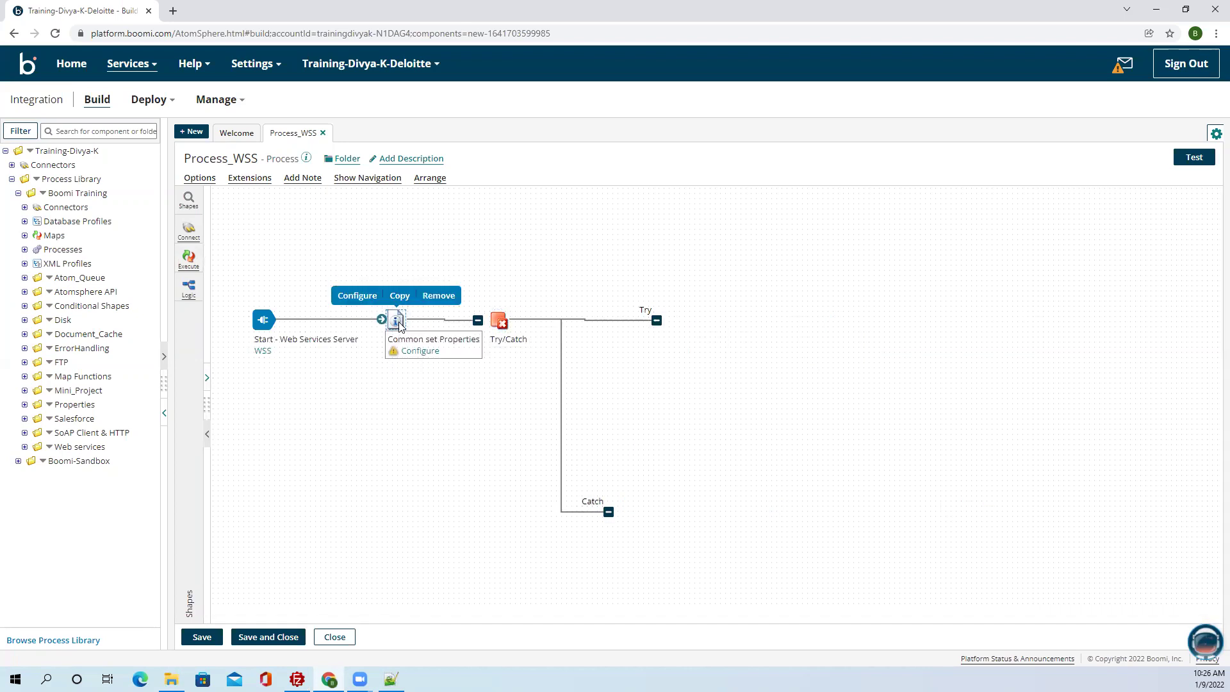
Add the dynamic process property DPP_processname to Common set Properties.
{"action": "double_click", "coordinate": [398, 319]}
{"action": "left_click", "coordinate": [850, 323]}
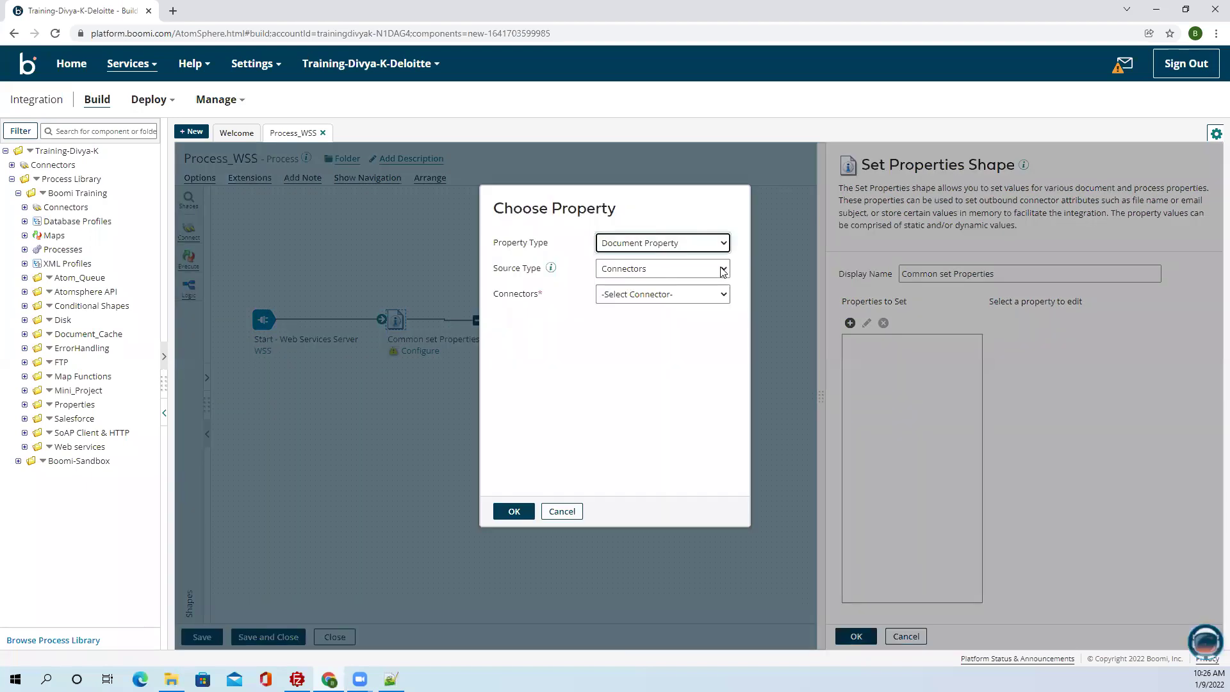
{"action": "left_click", "coordinate": [647, 249]}
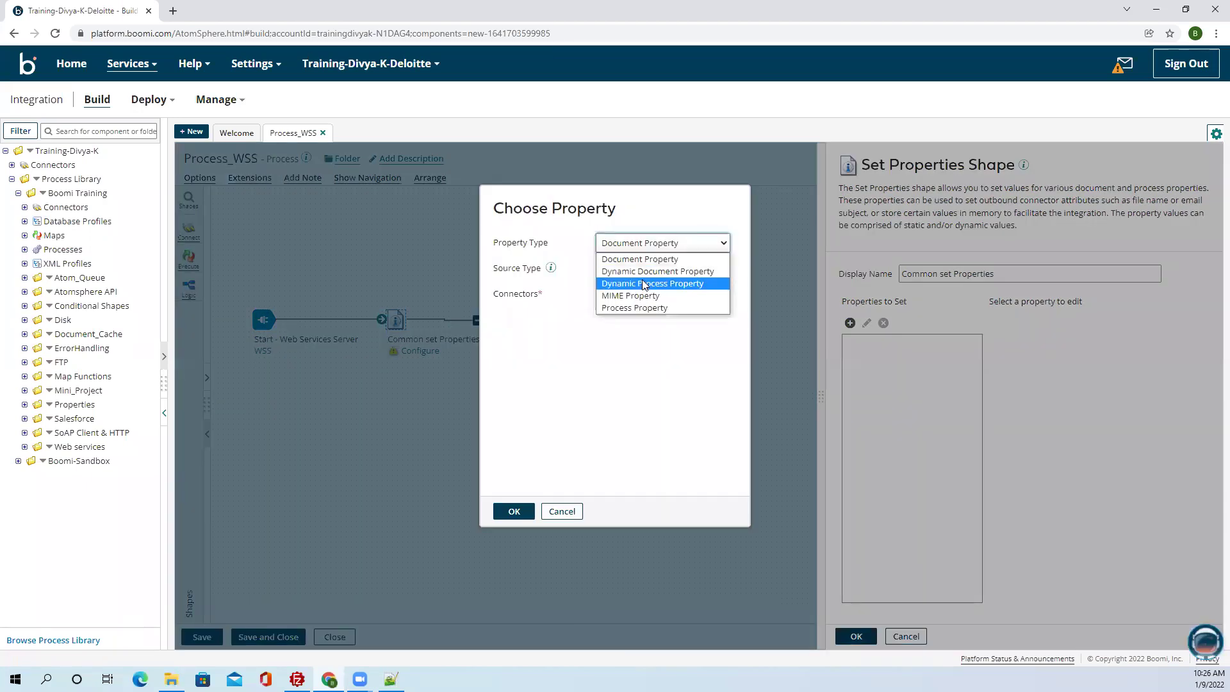
{"action": "left_click", "coordinate": [645, 281]}
{"action": "left_click", "coordinate": [638, 268]}
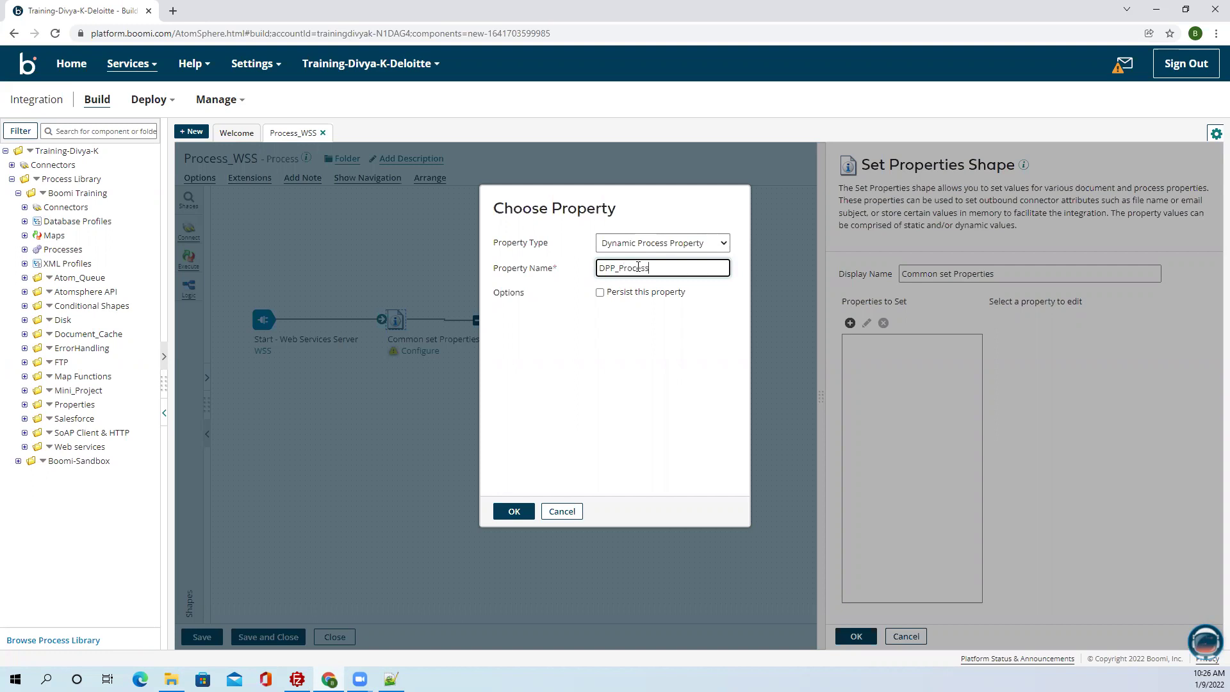
{"action": "key", "text": "BackSpace"}
{"action": "left_click", "coordinate": [512, 510]}
Discard a Profile Element value for DPP_processname and save the shape.
{"action": "left_click", "coordinate": [886, 355]}
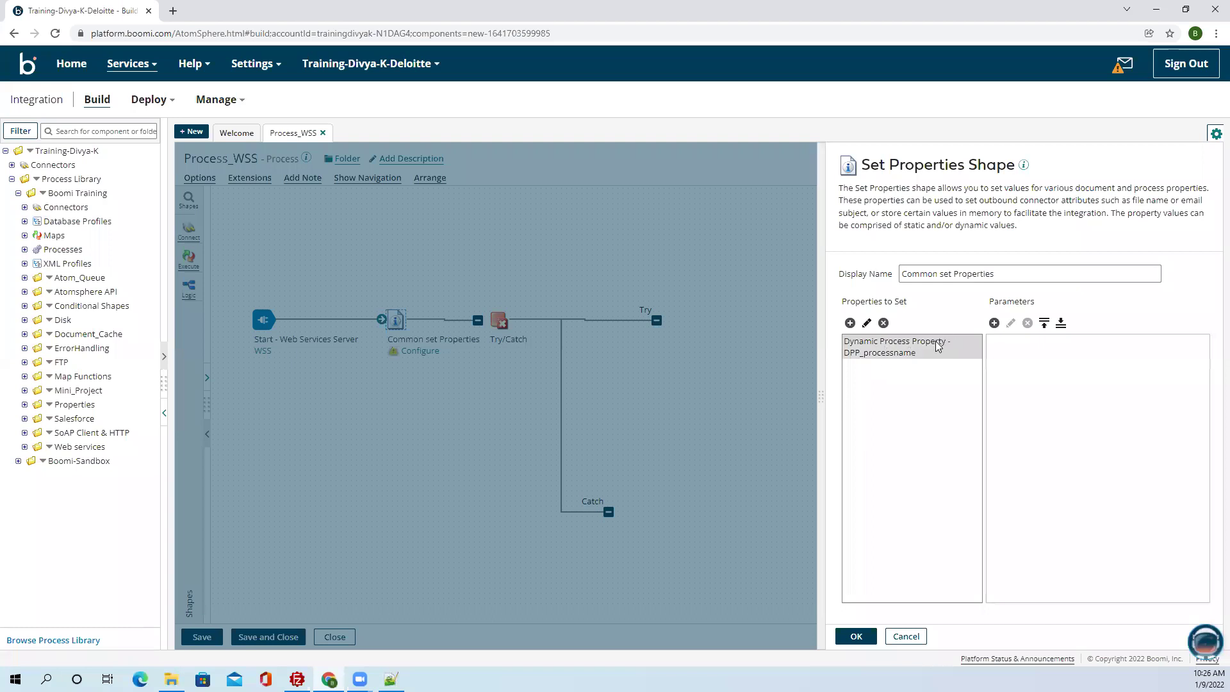
{"action": "left_click", "coordinate": [994, 323]}
{"action": "left_click", "coordinate": [590, 201]}
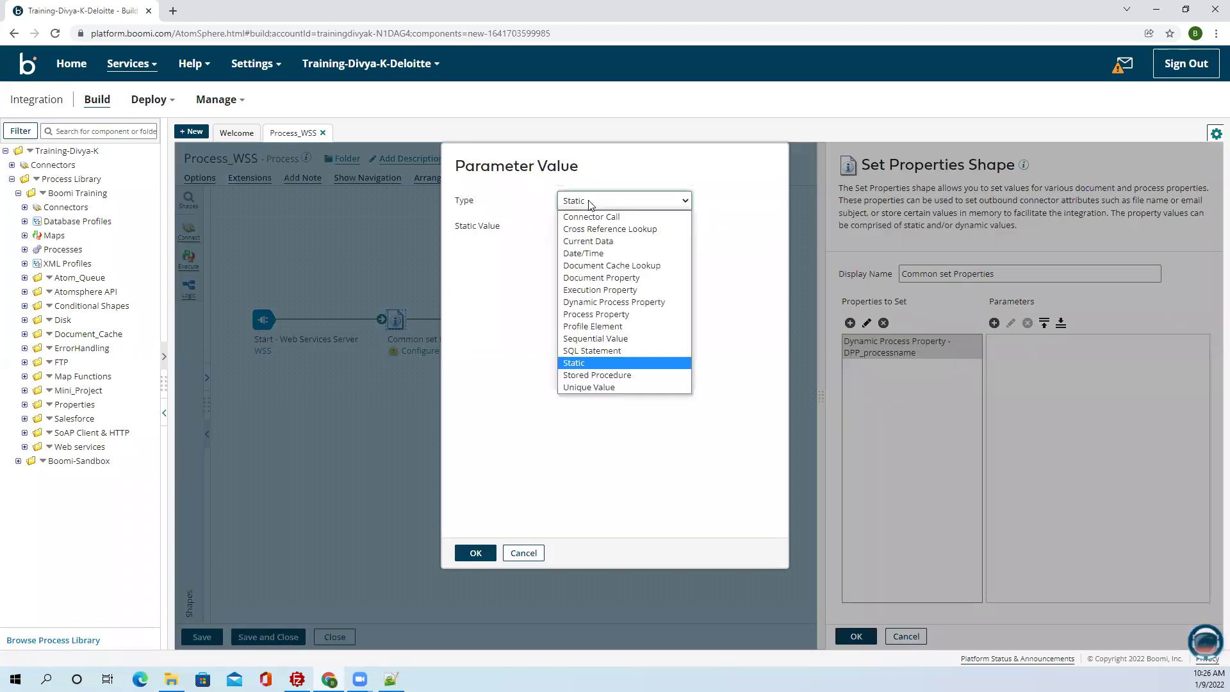
{"action": "left_click", "coordinate": [593, 327]}
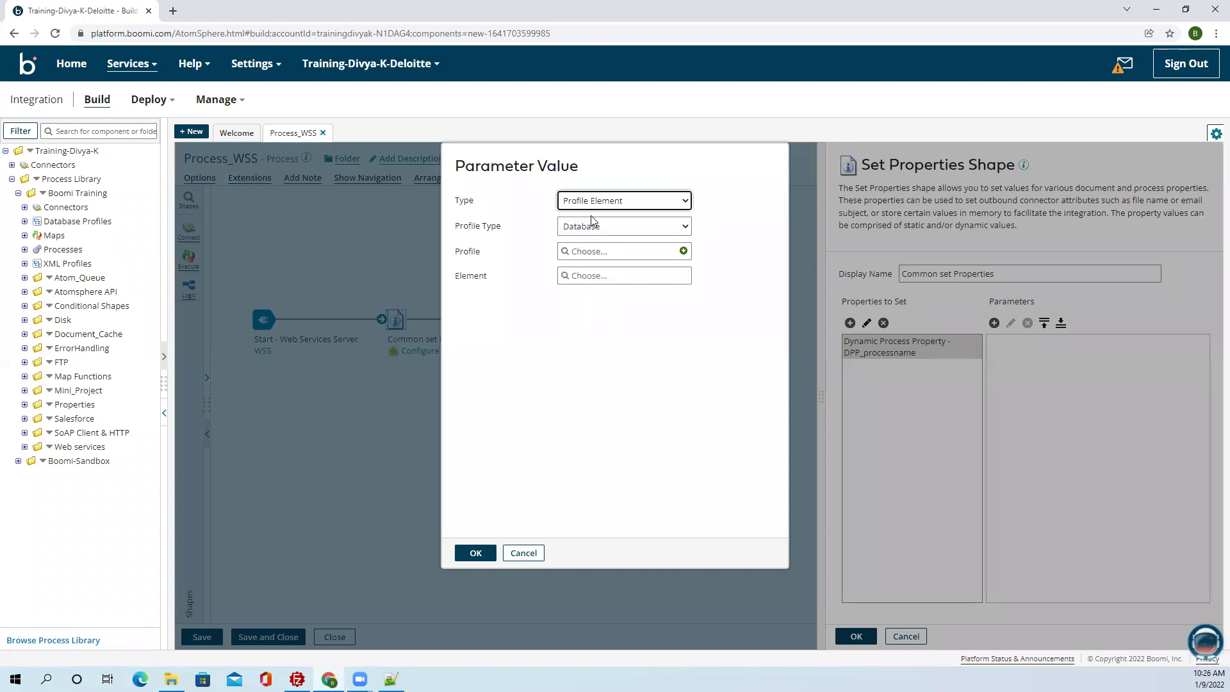
{"action": "left_click", "coordinate": [523, 553]}
{"action": "left_click", "coordinate": [843, 634]}
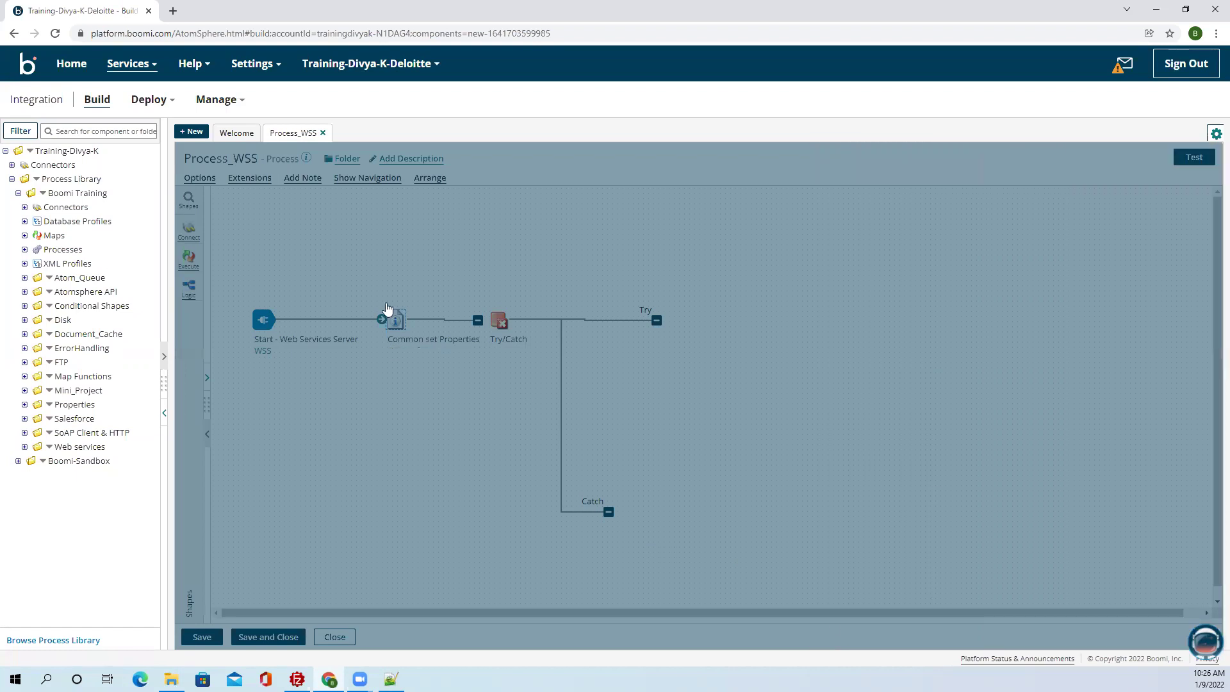
Move Common set Properties above the flow and connect Start directly to Try/Catch.
{"action": "left_click_drag", "start_coordinate": [396, 320], "coordinate": [365, 193]}
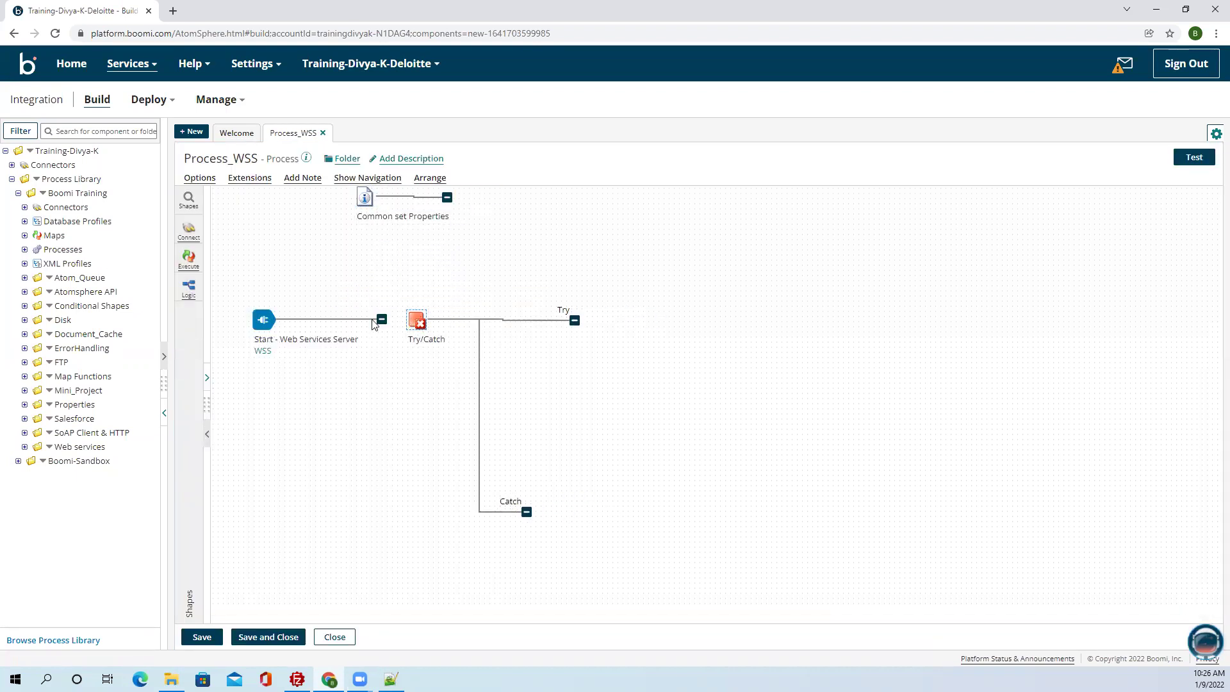
{"action": "left_click_drag", "start_coordinate": [381, 319], "coordinate": [416, 322]}
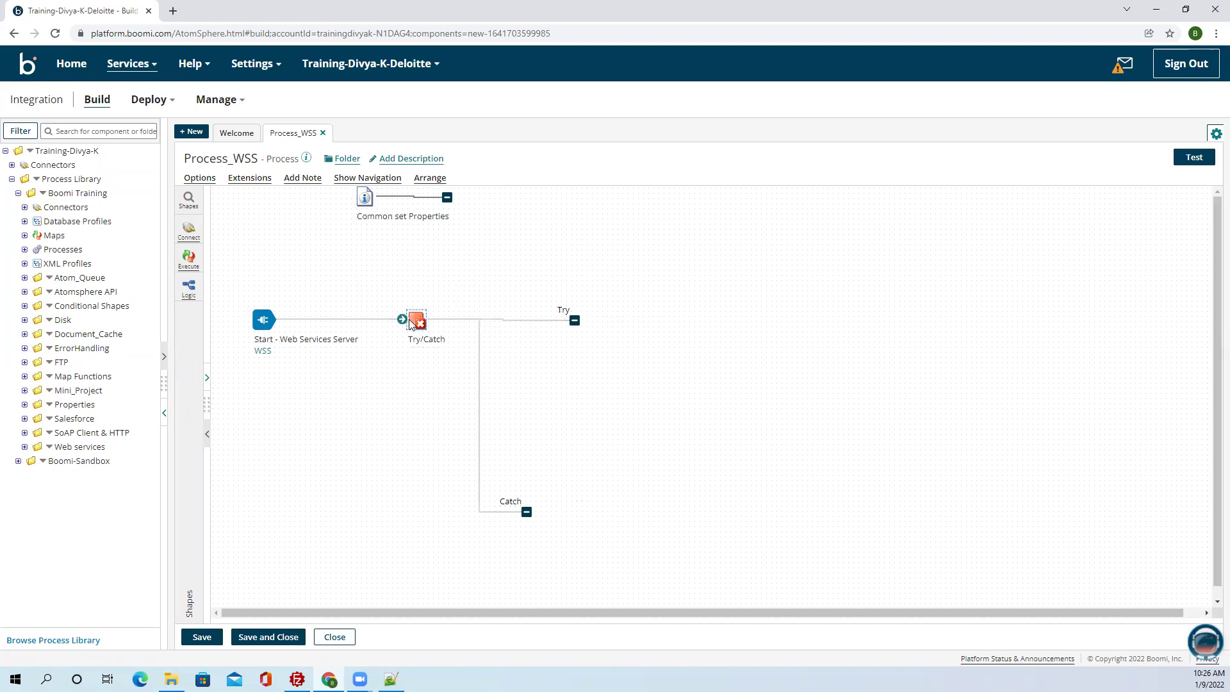
{"action": "mouse_move", "coordinate": [262, 341]}
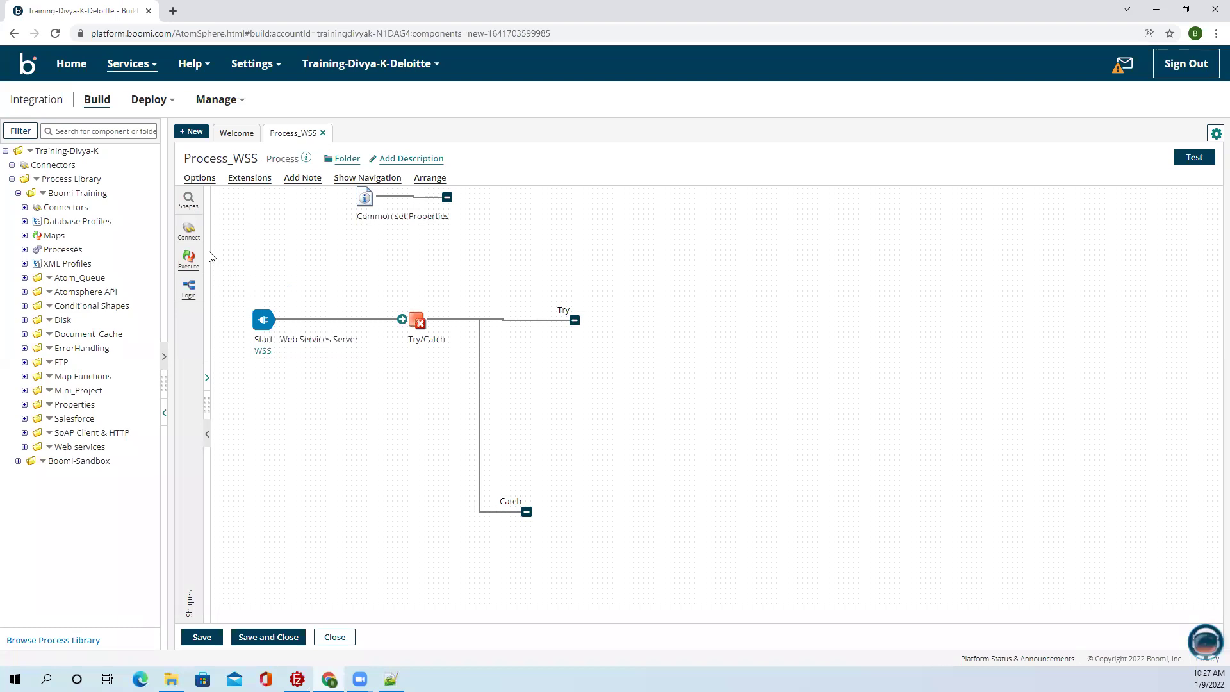
{"action": "left_click", "coordinate": [189, 231]}
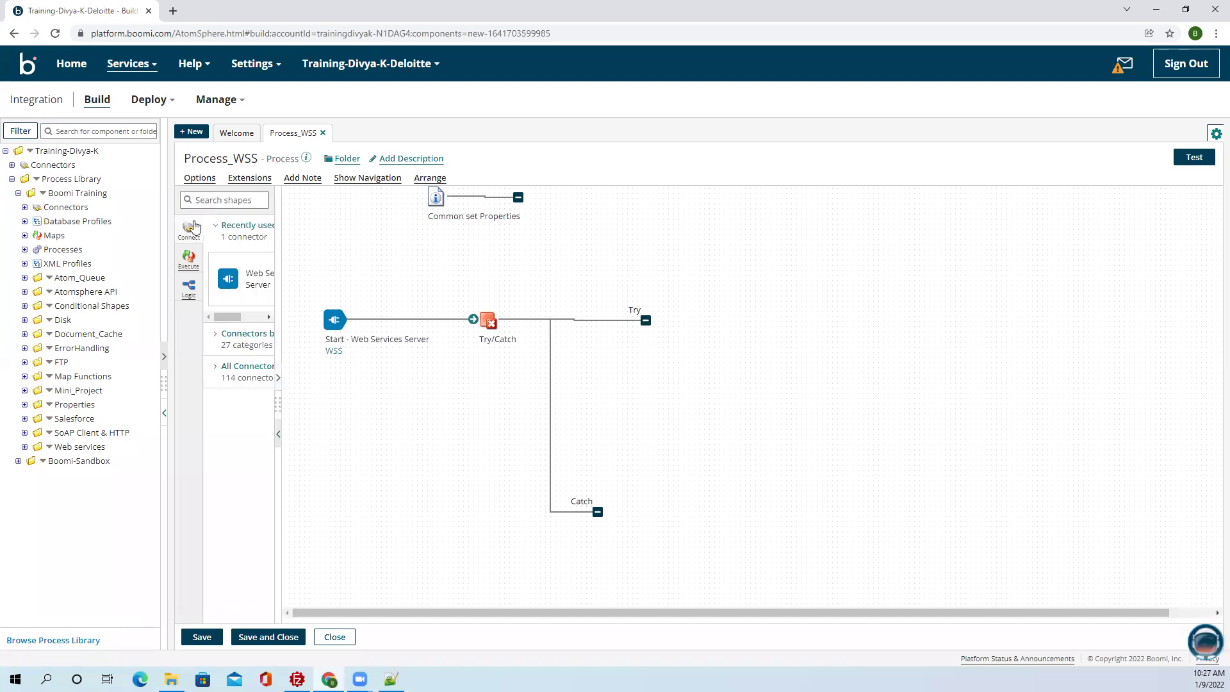
Add a new Set Properties shape on the Try branch.
{"action": "left_click", "coordinate": [188, 259]}
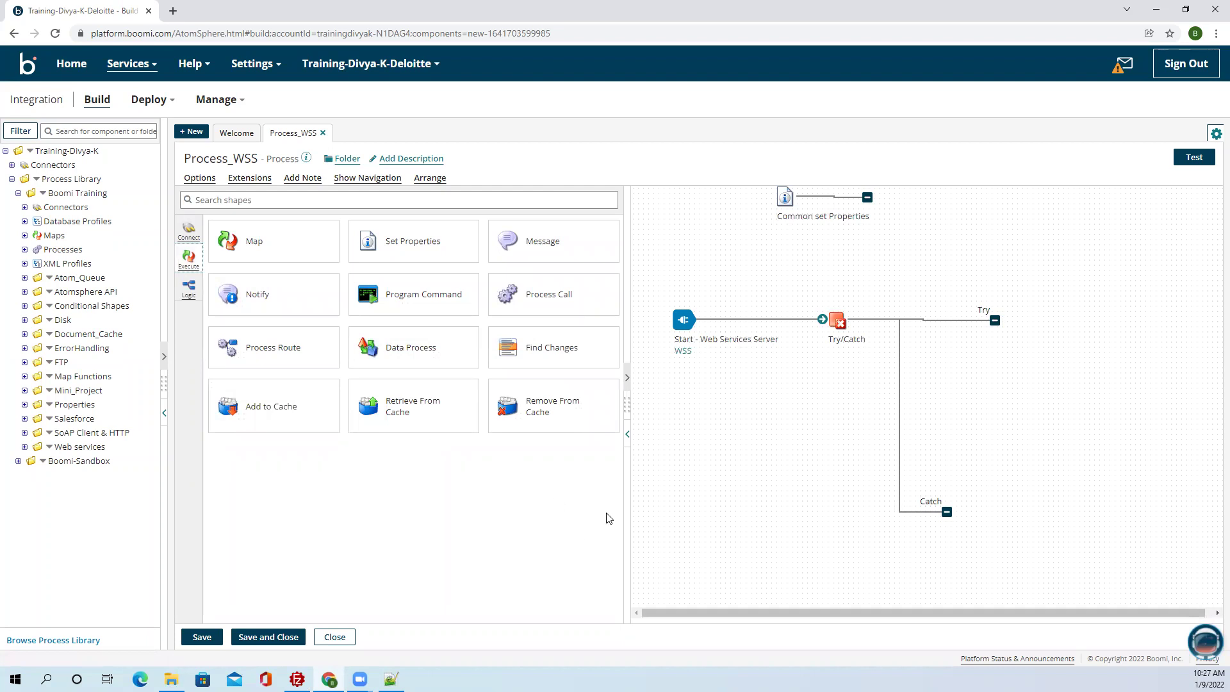
{"action": "left_click", "coordinate": [627, 440]}
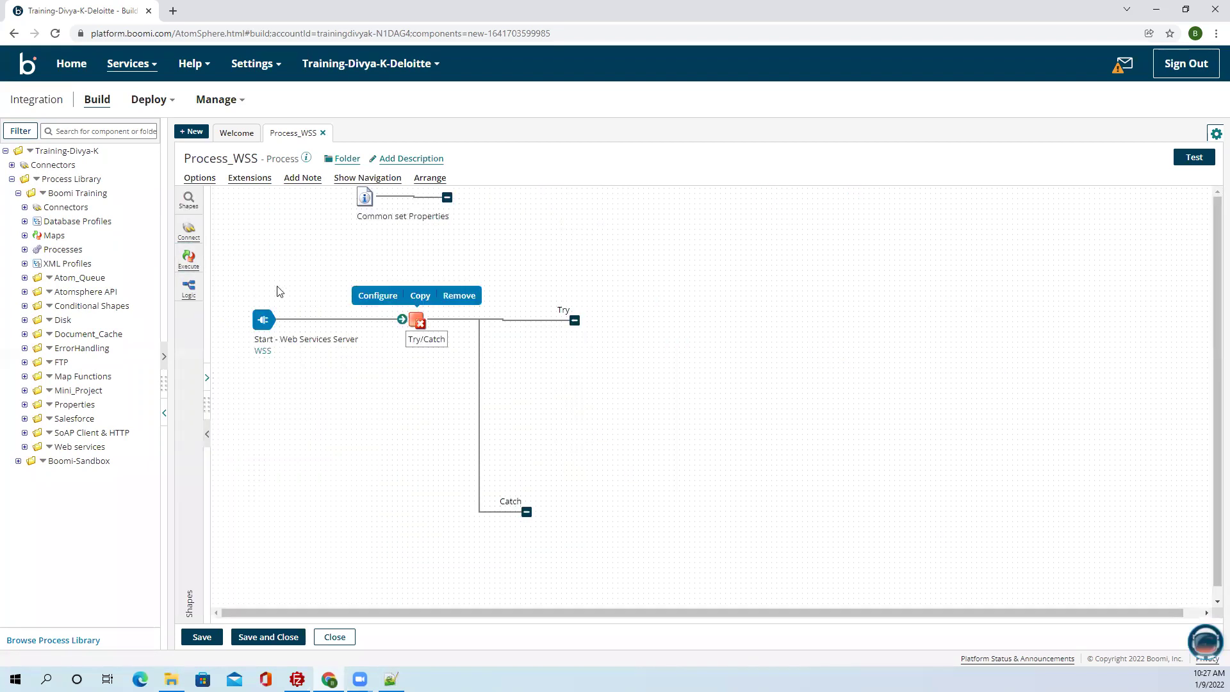
{"action": "left_click", "coordinate": [189, 232]}
{"action": "left_click", "coordinate": [187, 258]}
{"action": "left_click", "coordinate": [189, 288]}
{"action": "left_click", "coordinate": [191, 259]}
{"action": "left_click_drag", "start_coordinate": [392, 241], "coordinate": [1074, 341]}
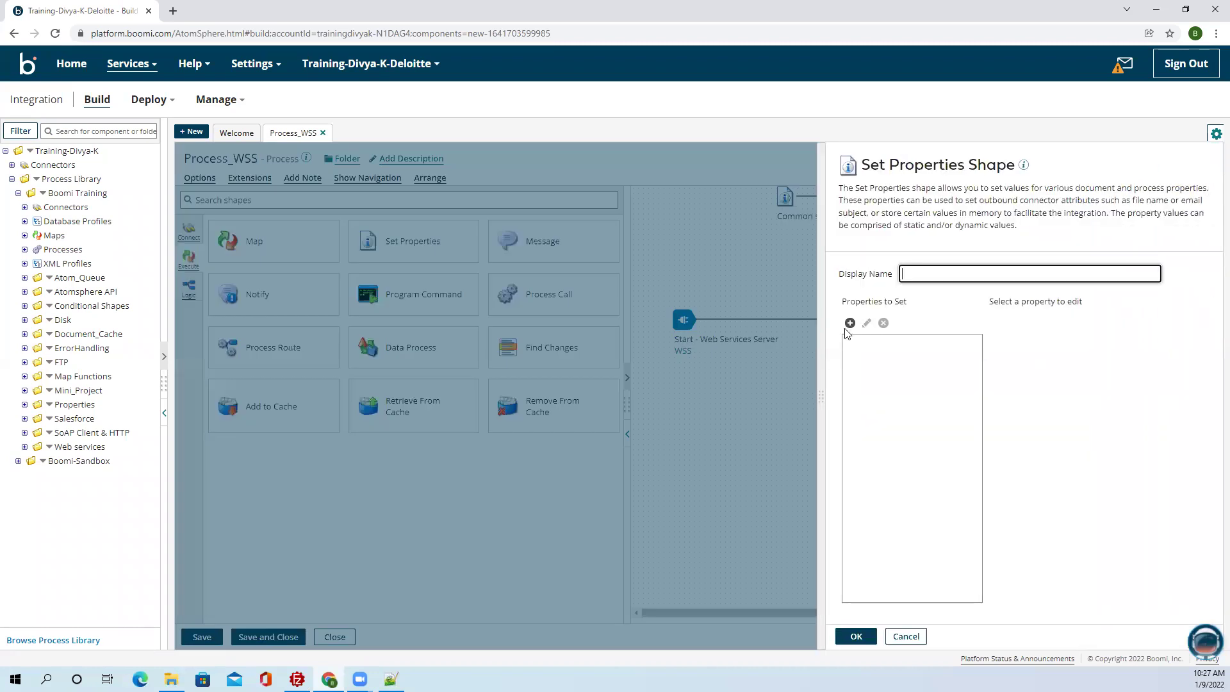
Add the dynamic process property DPP_Folder to the Set Properties shape.
{"action": "left_click", "coordinate": [850, 322]}
{"action": "left_click", "coordinate": [639, 244]}
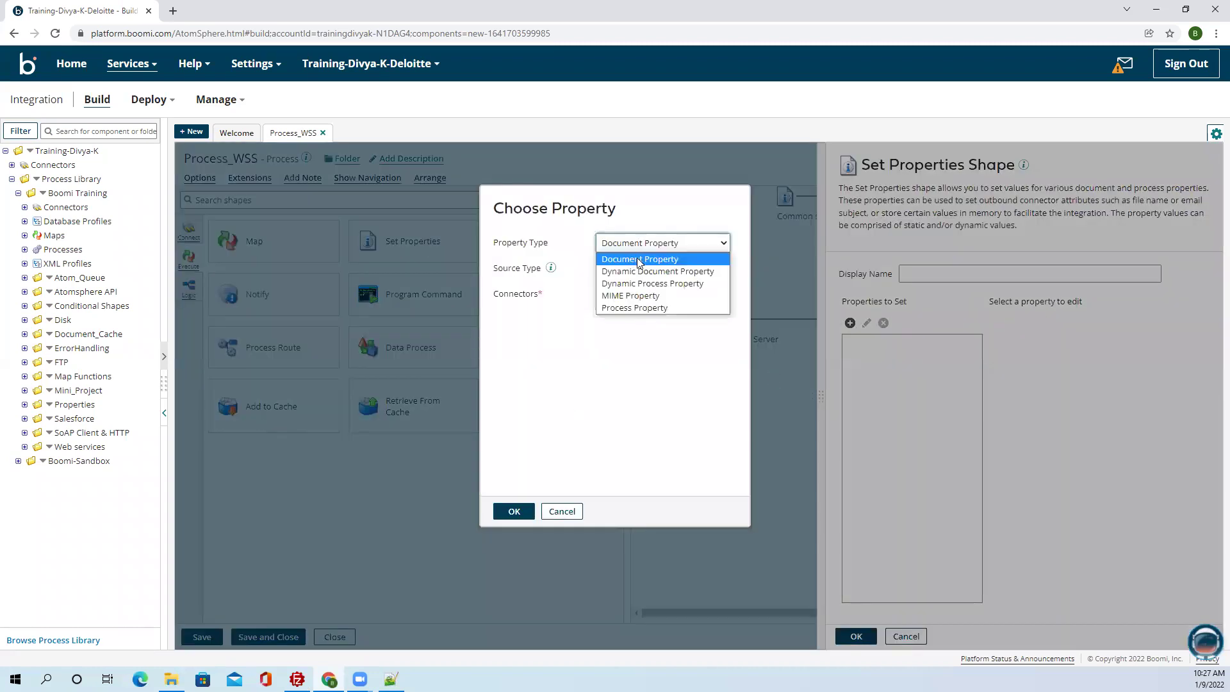
{"action": "left_click", "coordinate": [510, 512]}
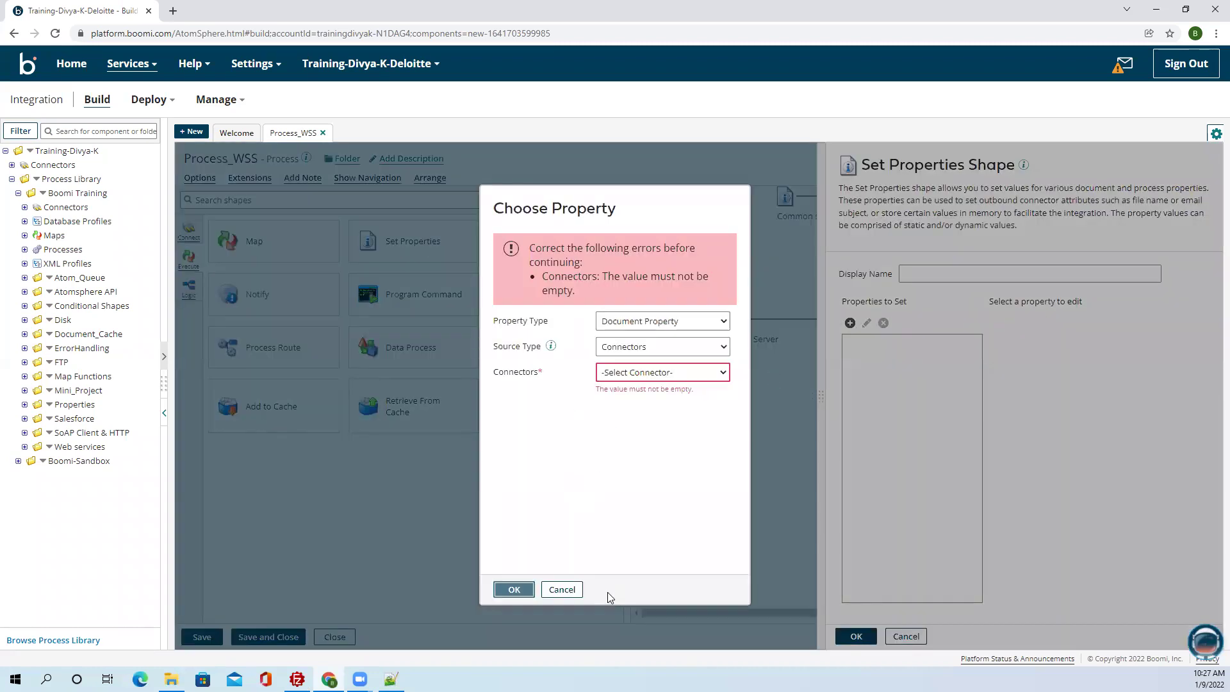
{"action": "left_click", "coordinate": [662, 328]}
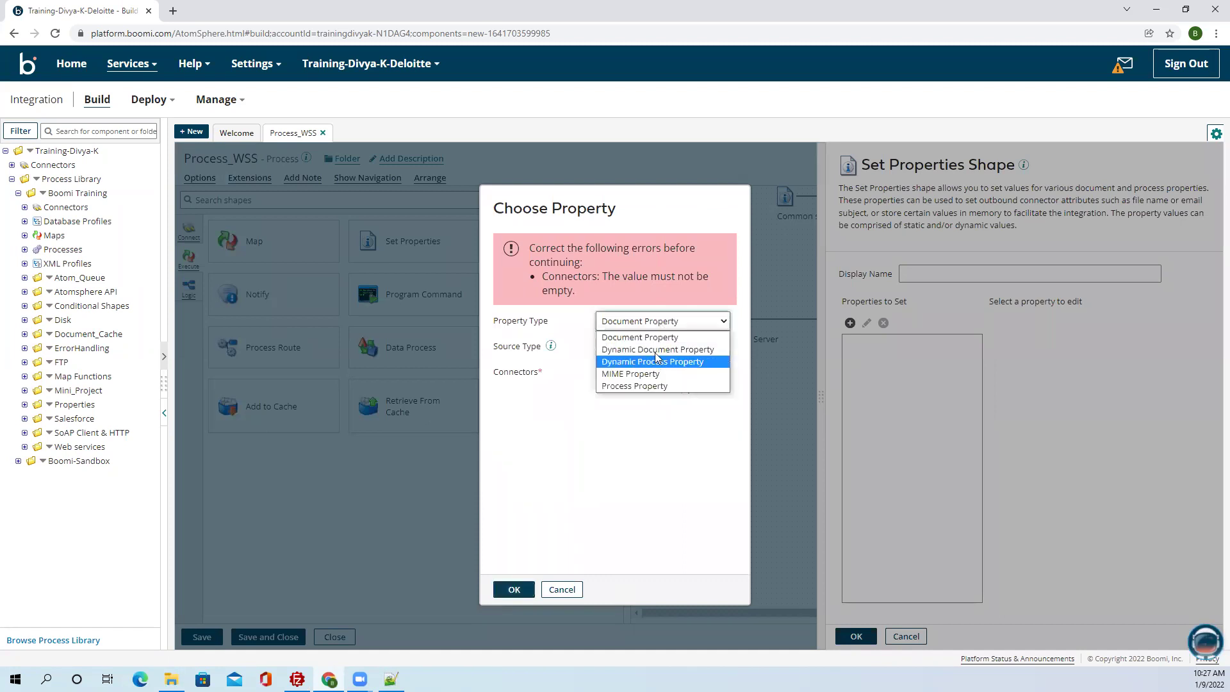
{"action": "left_click", "coordinate": [657, 361]}
{"action": "left_click", "coordinate": [647, 266]}
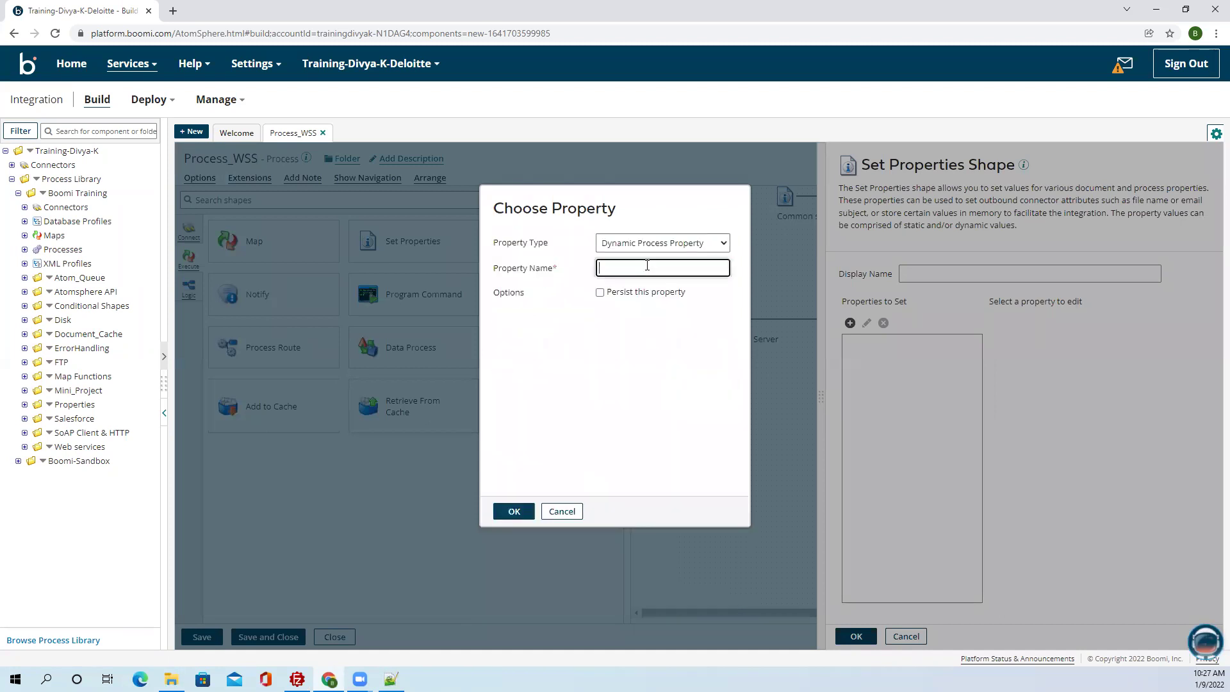
{"action": "type", "text": "DPP"}
{"action": "key", "text": "BackSpace"}
{"action": "left_click", "coordinate": [513, 511]}
Set DPP_Folder's value to the Folder element of the JSON Req JSON Profile.
{"action": "left_click", "coordinate": [929, 352]}
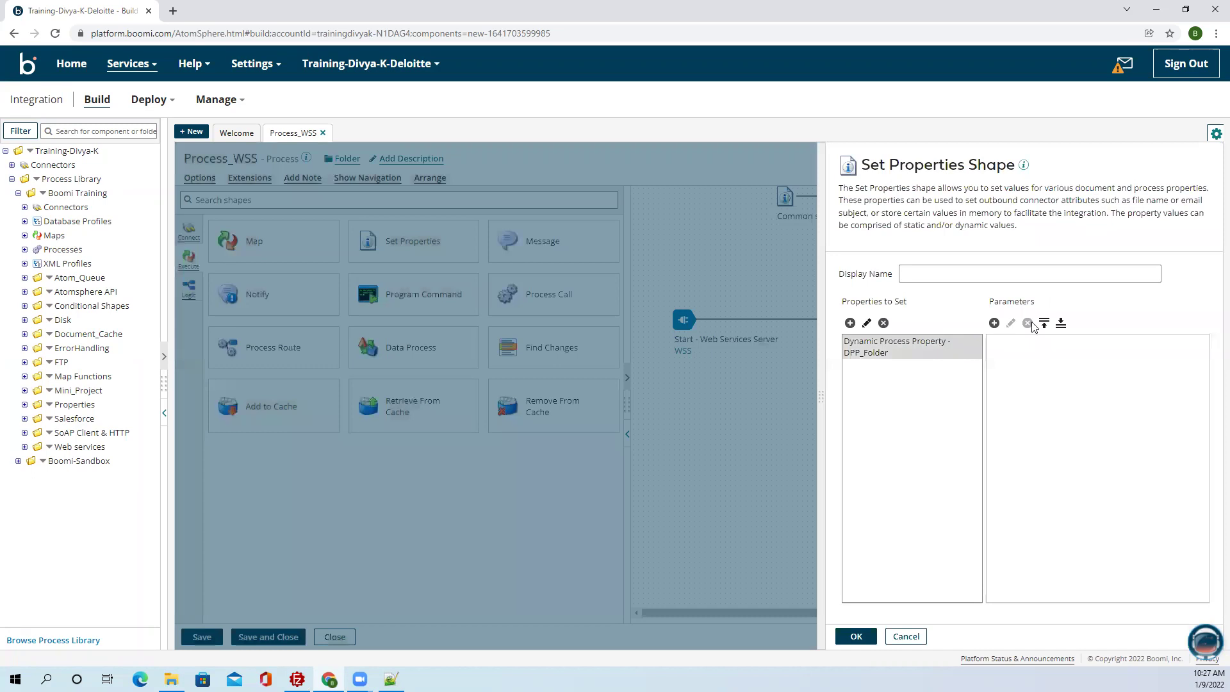
{"action": "left_click", "coordinate": [994, 323]}
{"action": "left_click", "coordinate": [592, 200]}
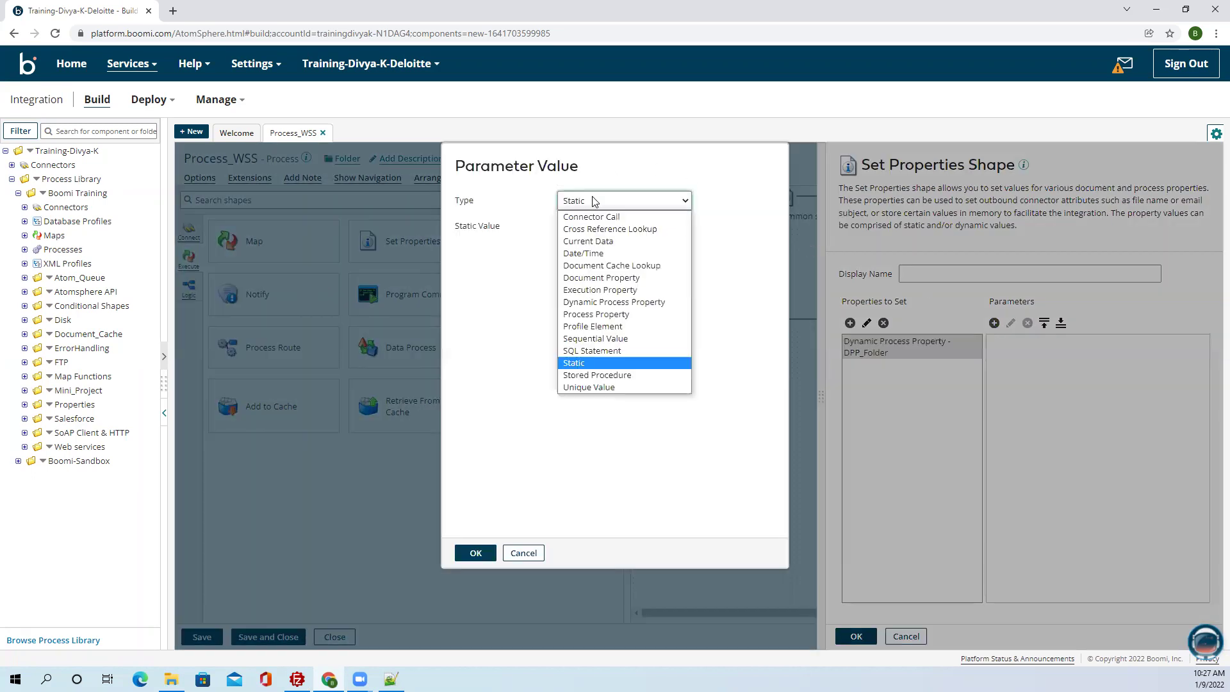
{"action": "left_click", "coordinate": [590, 326]}
{"action": "left_click", "coordinate": [598, 228]}
{"action": "left_click", "coordinate": [572, 291]}
{"action": "left_click", "coordinate": [597, 251]}
{"action": "left_click", "coordinate": [609, 308]}
{"action": "left_click", "coordinate": [617, 275]}
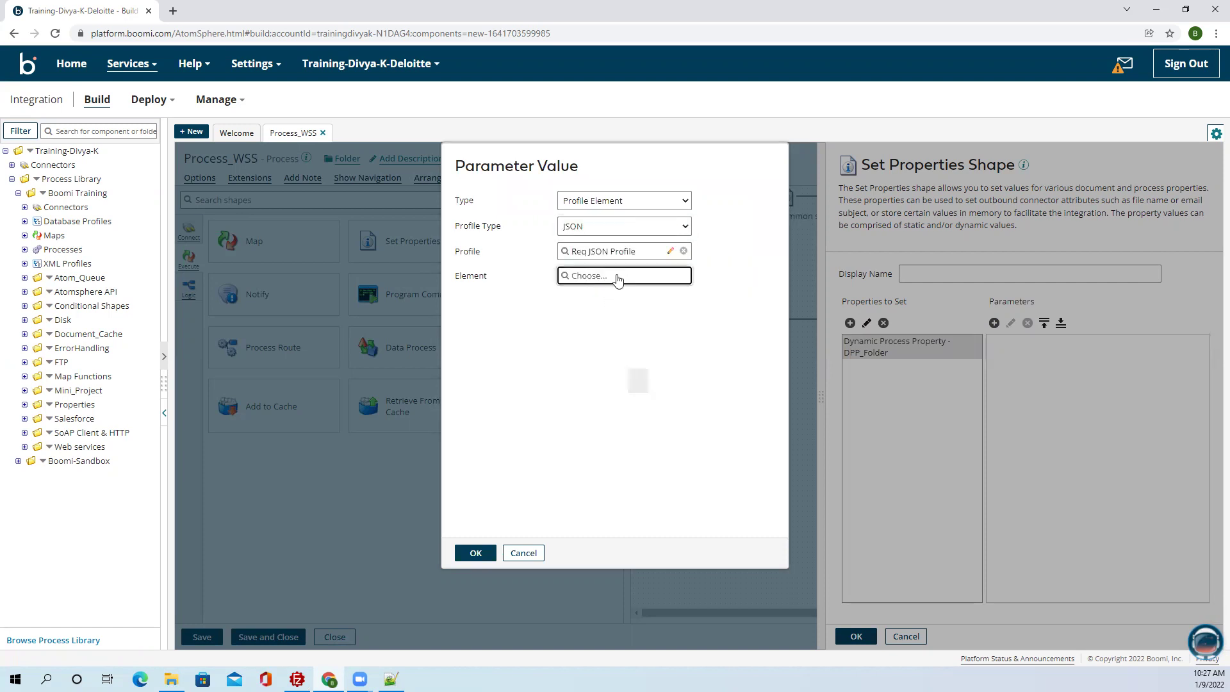
{"action": "left_click", "coordinate": [613, 351]}
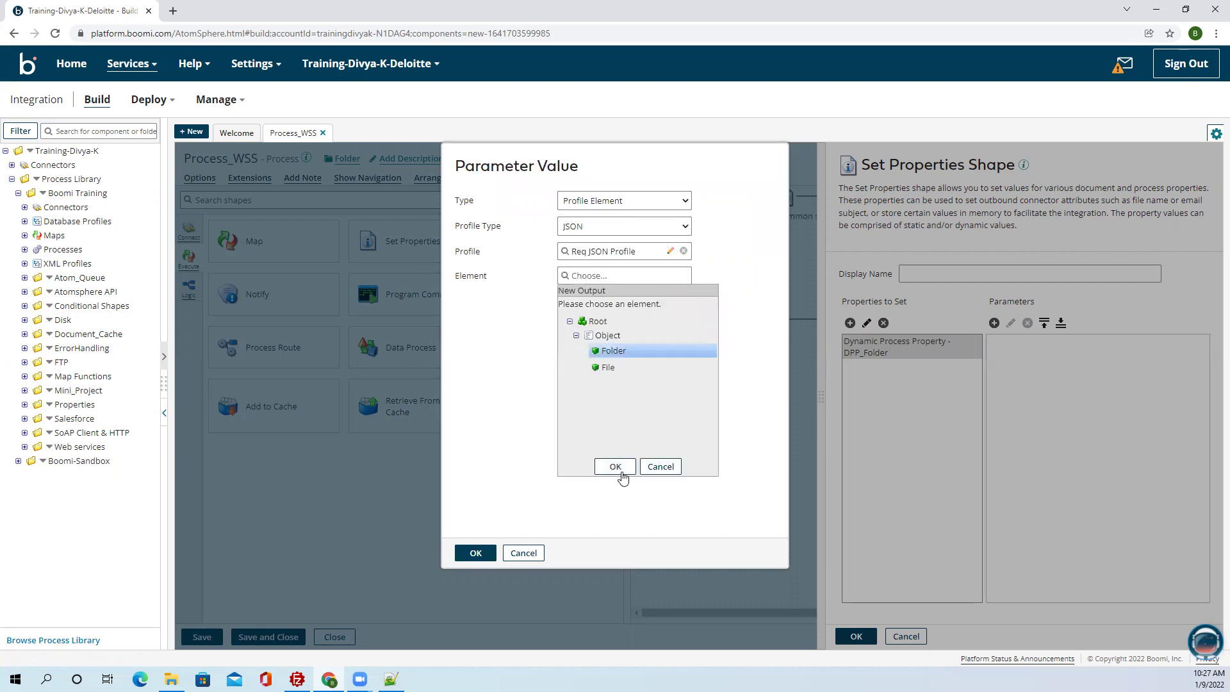
{"action": "left_click", "coordinate": [615, 466]}
{"action": "left_click", "coordinate": [475, 554]}
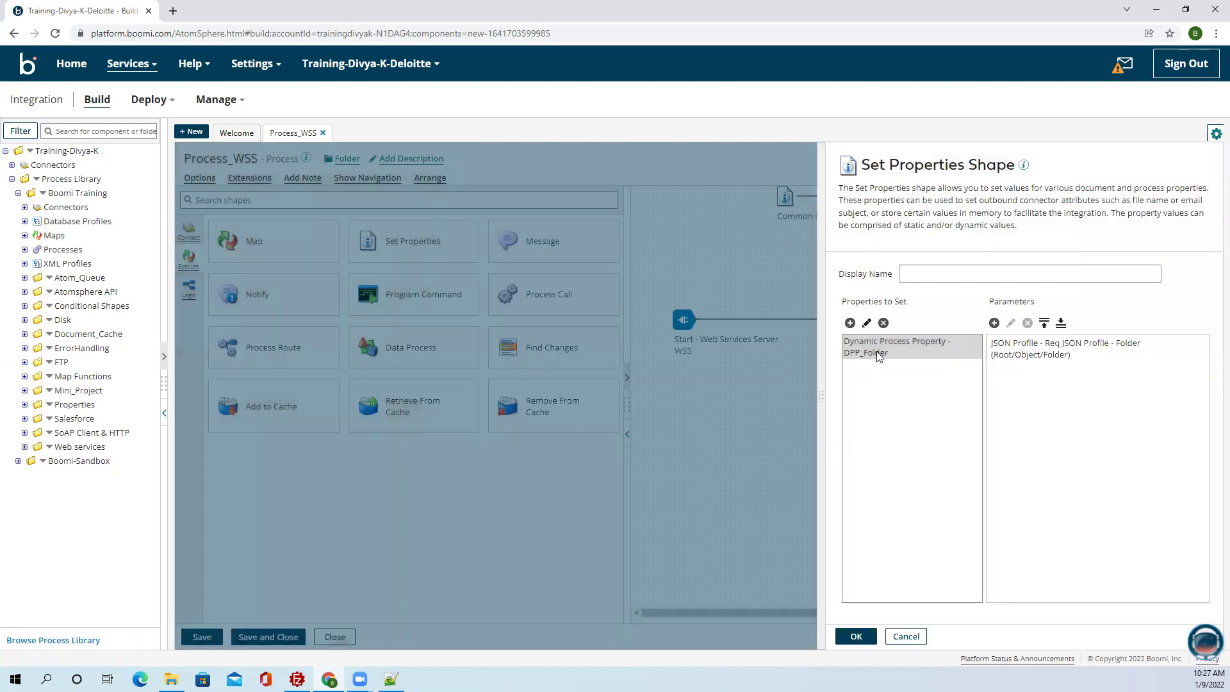
{"action": "left_click", "coordinate": [850, 323]}
{"action": "left_click", "coordinate": [640, 244]}
Add the dynamic process property DPP_FileName.
{"action": "left_click", "coordinate": [641, 283]}
{"action": "left_click", "coordinate": [636, 267]}
{"action": "type", "text": "DPP_File"}
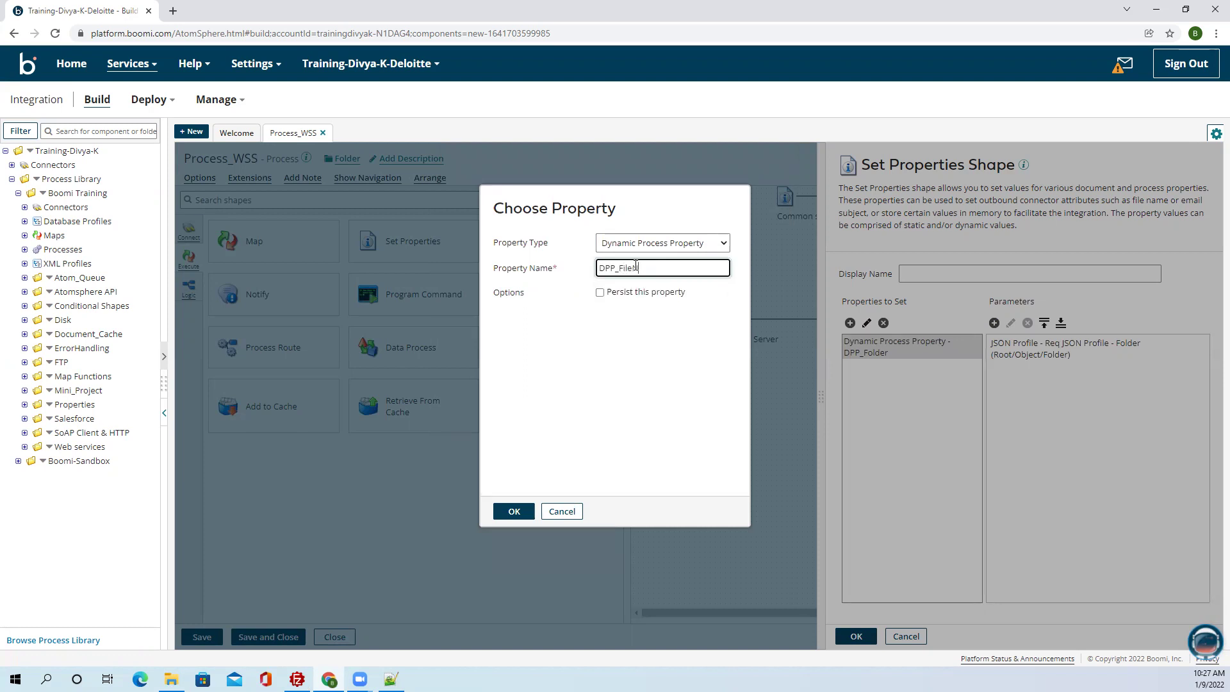
{"action": "type", "text": "naam"}
{"action": "left_click", "coordinate": [512, 510]}
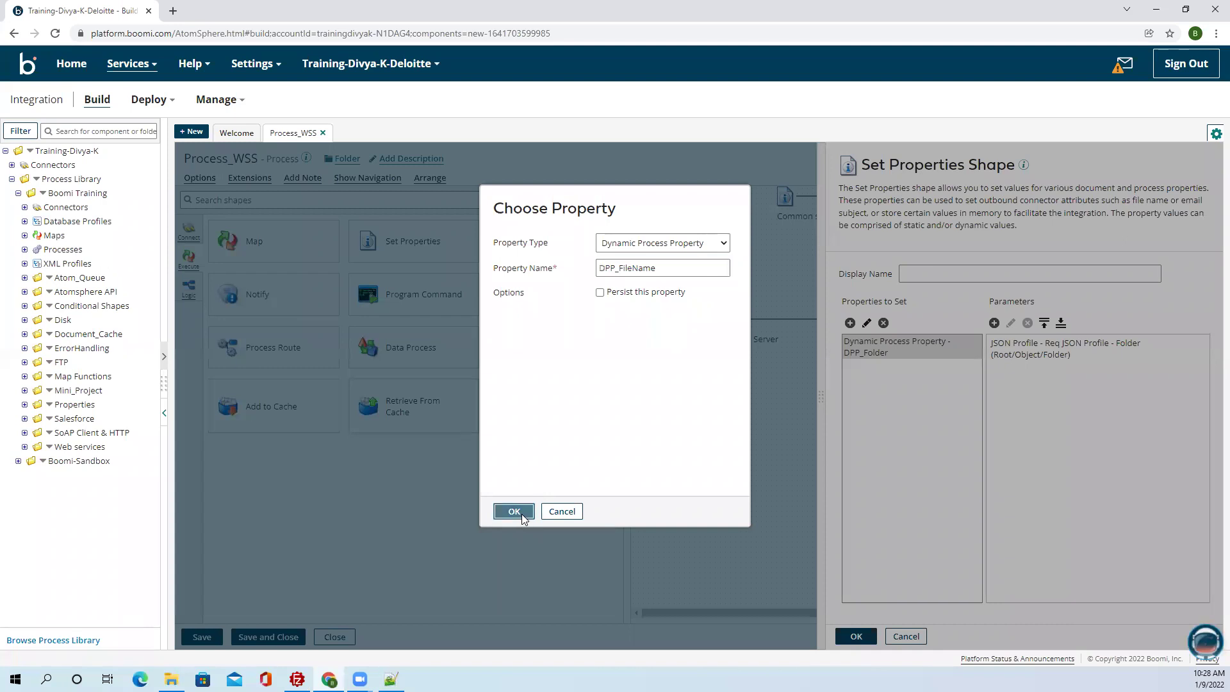
Set DPP_FileName's value to the File element of Req JSON Profile and apply.
{"action": "left_click", "coordinate": [916, 375]}
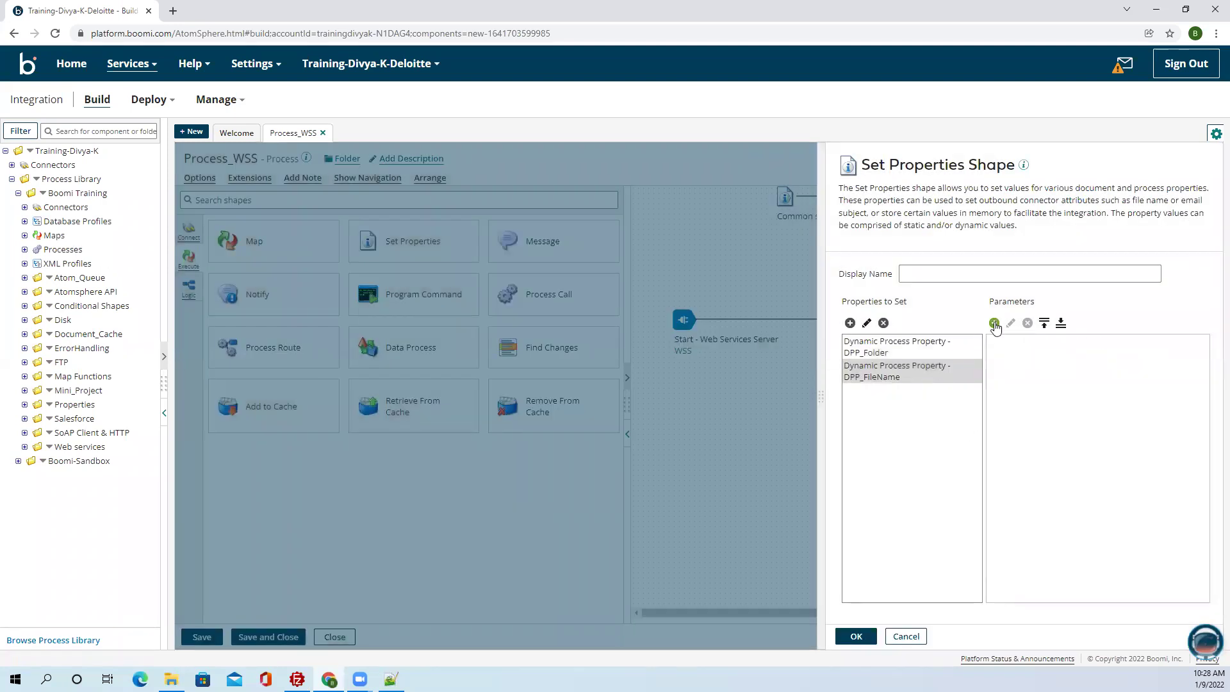
{"action": "left_click", "coordinate": [994, 323]}
{"action": "left_click", "coordinate": [667, 208]}
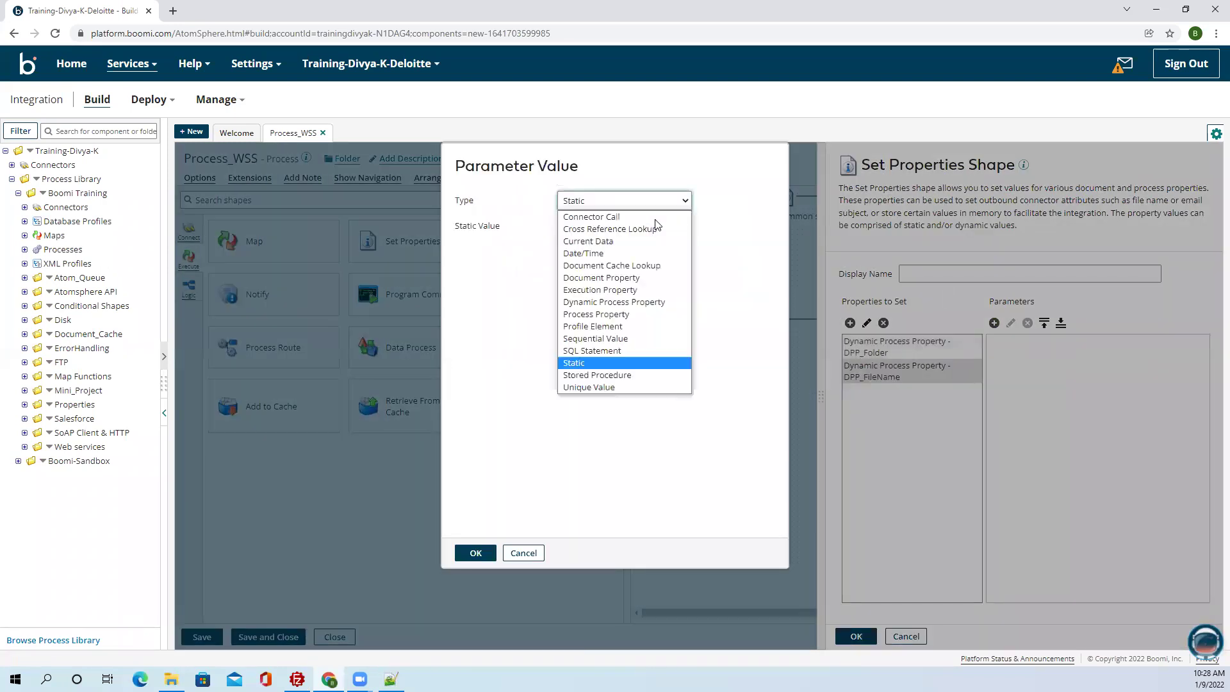
{"action": "left_click", "coordinate": [612, 326]}
{"action": "left_click", "coordinate": [619, 228]}
{"action": "left_click", "coordinate": [604, 289]}
{"action": "left_click", "coordinate": [609, 251]}
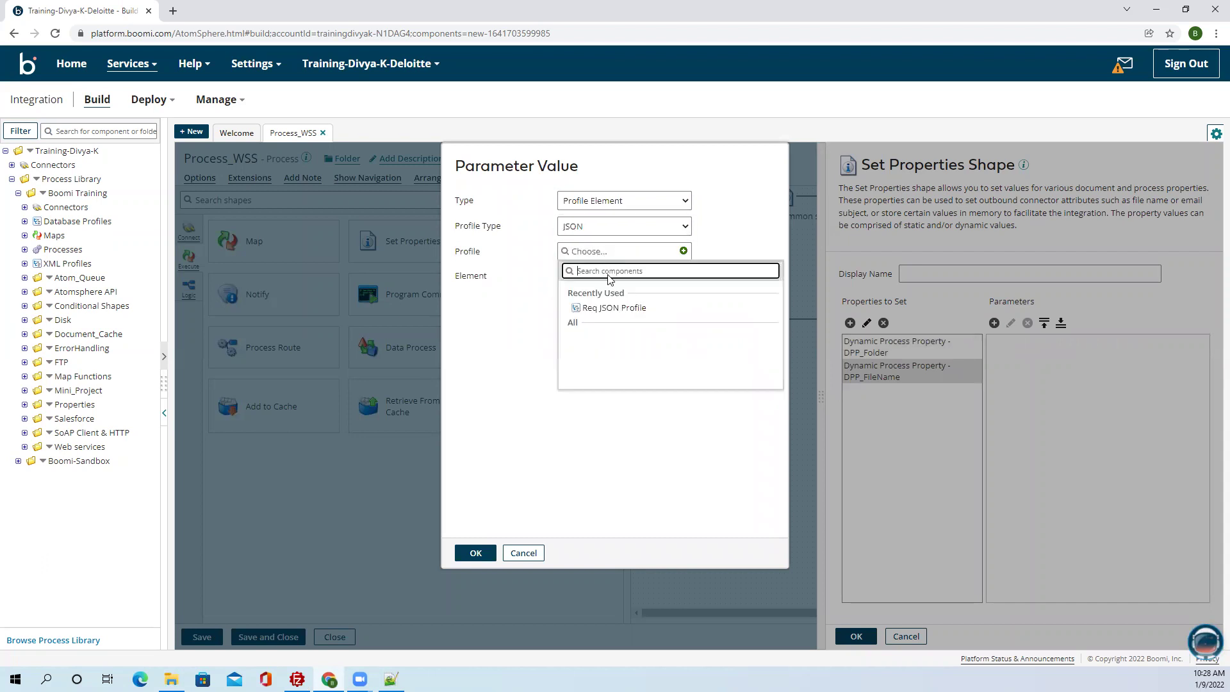
{"action": "left_click", "coordinate": [609, 308]}
{"action": "left_click", "coordinate": [603, 276]}
{"action": "left_click", "coordinate": [576, 335]}
{"action": "left_click", "coordinate": [605, 351]}
{"action": "left_click", "coordinate": [603, 366]}
{"action": "left_click", "coordinate": [614, 466]}
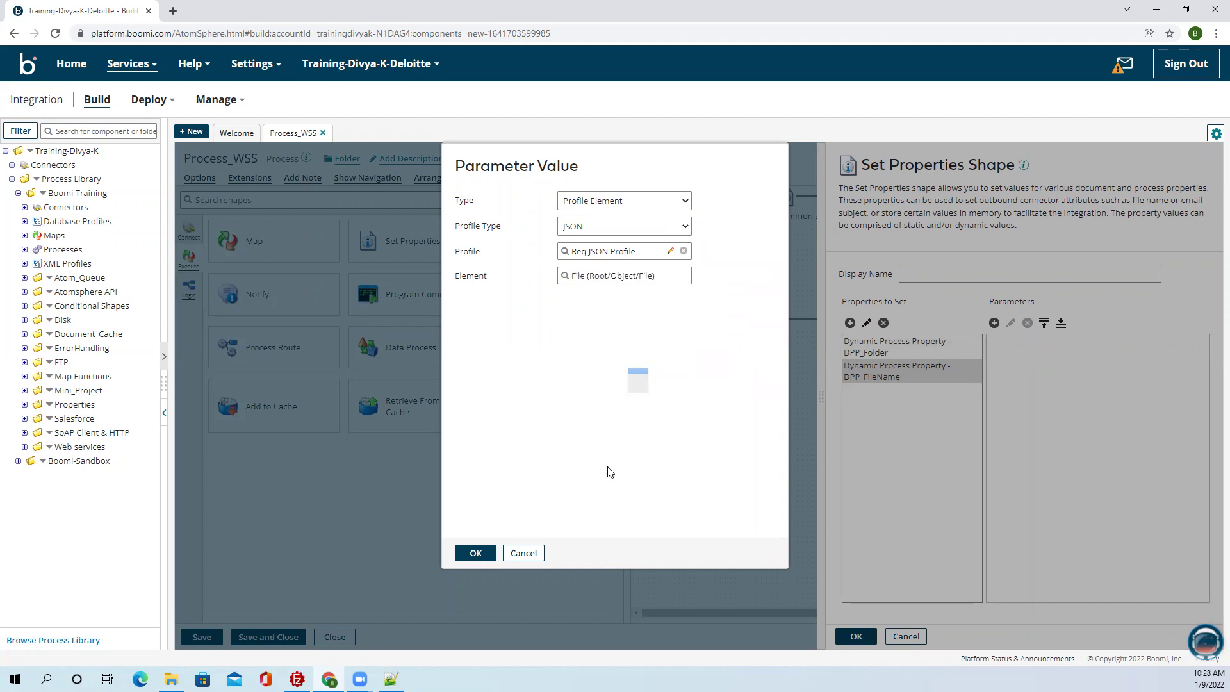
{"action": "left_click", "coordinate": [475, 553]}
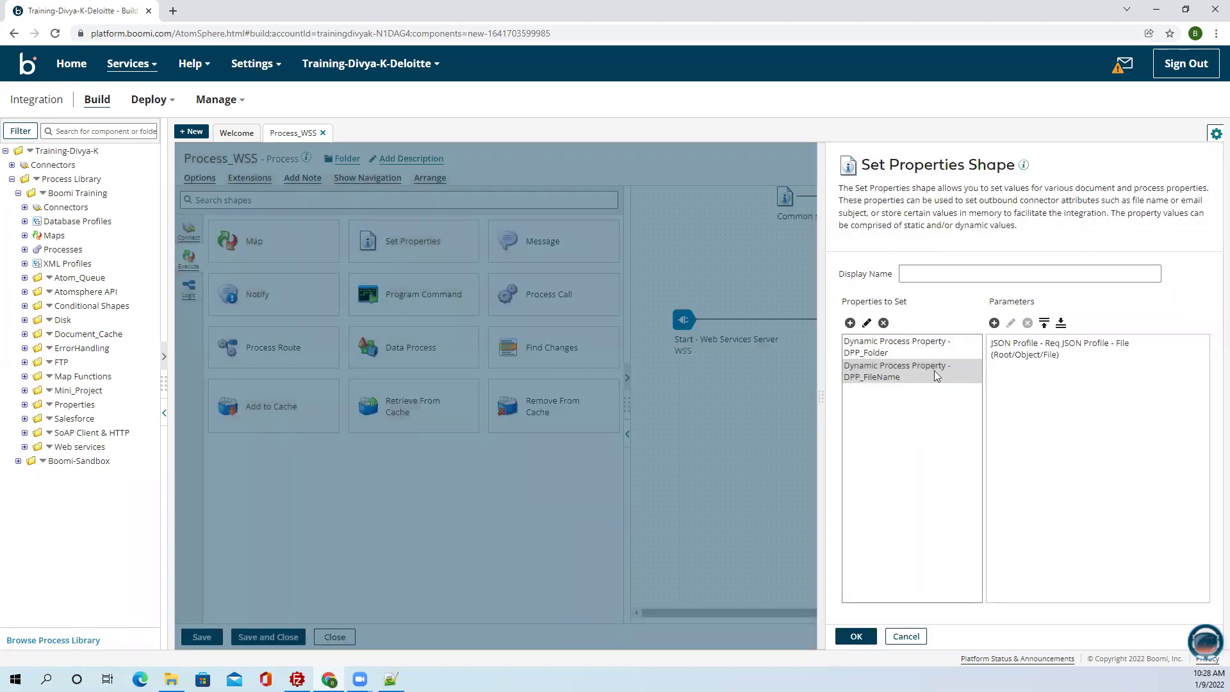
{"action": "left_click", "coordinate": [856, 636]}
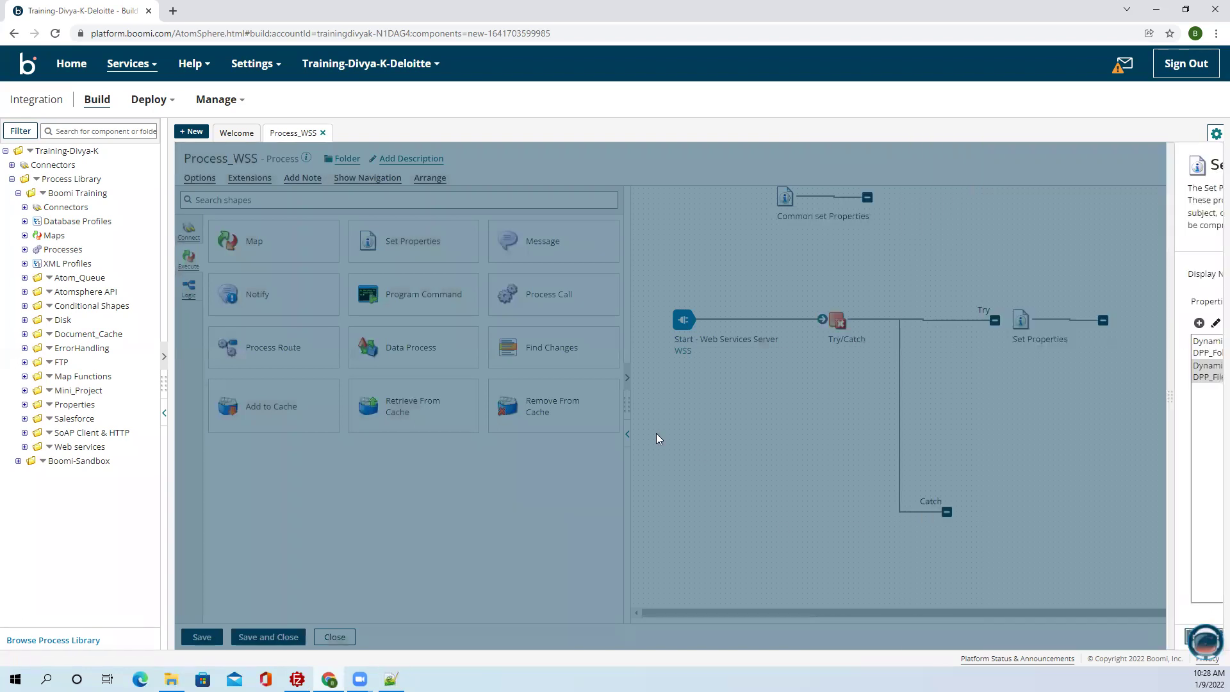
Connect the Try branch to Set Properties and review the DPP_FileName parameter.
{"action": "left_click_drag", "start_coordinate": [575, 320], "coordinate": [600, 320]}
{"action": "double_click", "coordinate": [600, 320]}
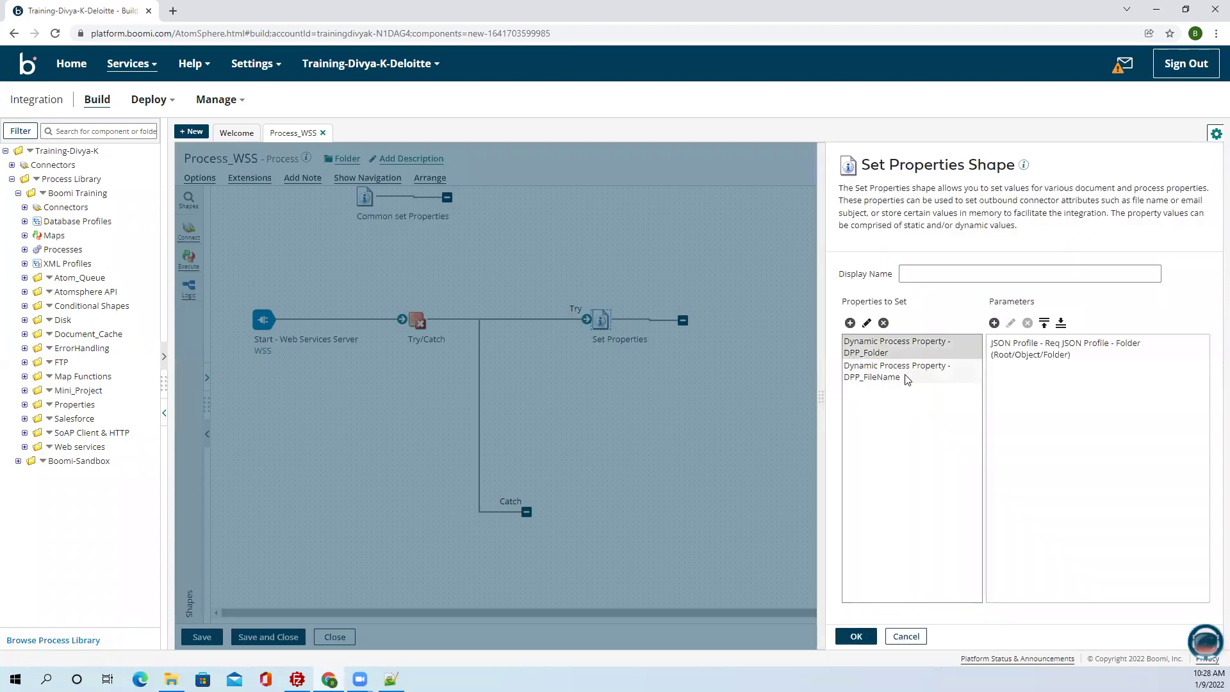
{"action": "left_click", "coordinate": [908, 379]}
Place a Disk connector shape after Set Properties.
{"action": "left_click", "coordinate": [856, 636]}
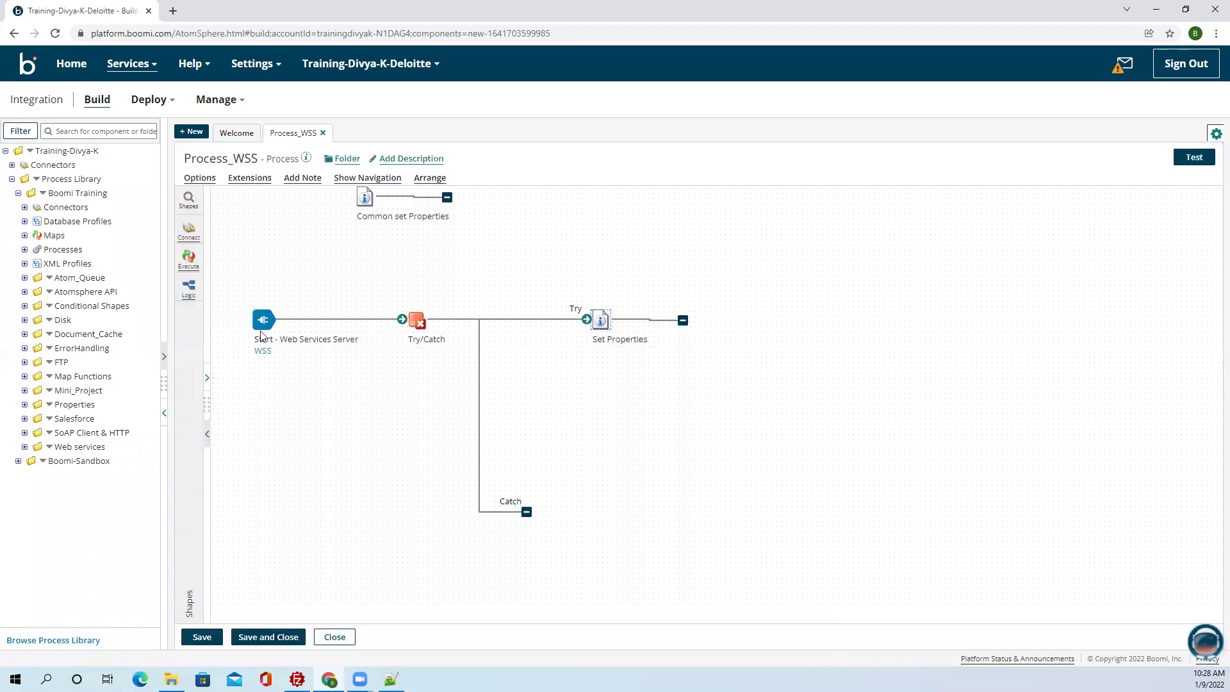
{"action": "left_click", "coordinate": [188, 200]}
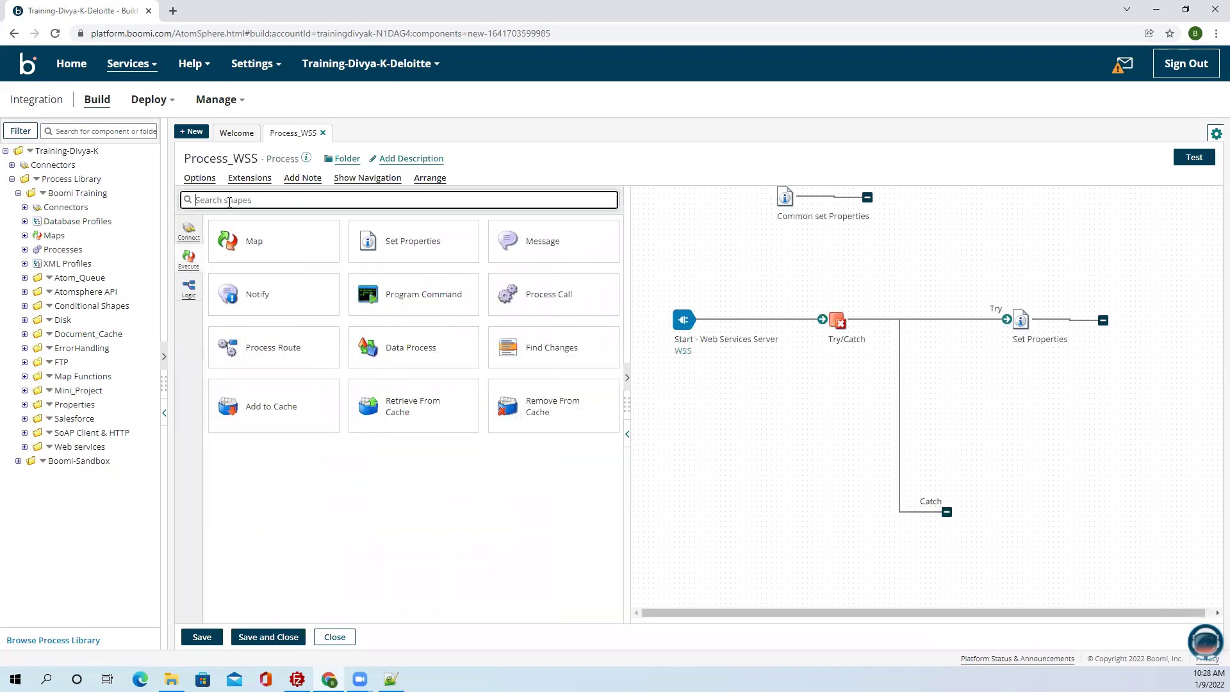
{"action": "type", "text": "dis"}
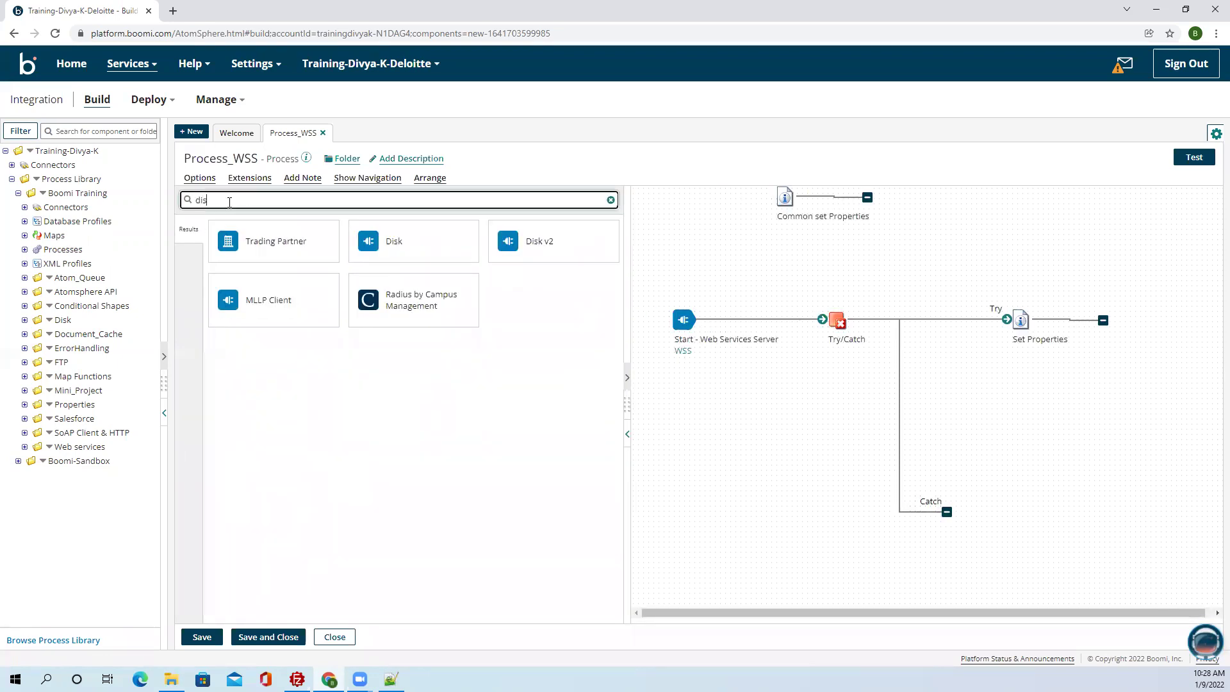
{"action": "type", "text": "k"}
{"action": "left_click_drag", "start_coordinate": [309, 252], "coordinate": [1103, 320]}
{"action": "left_click", "coordinate": [859, 635]}
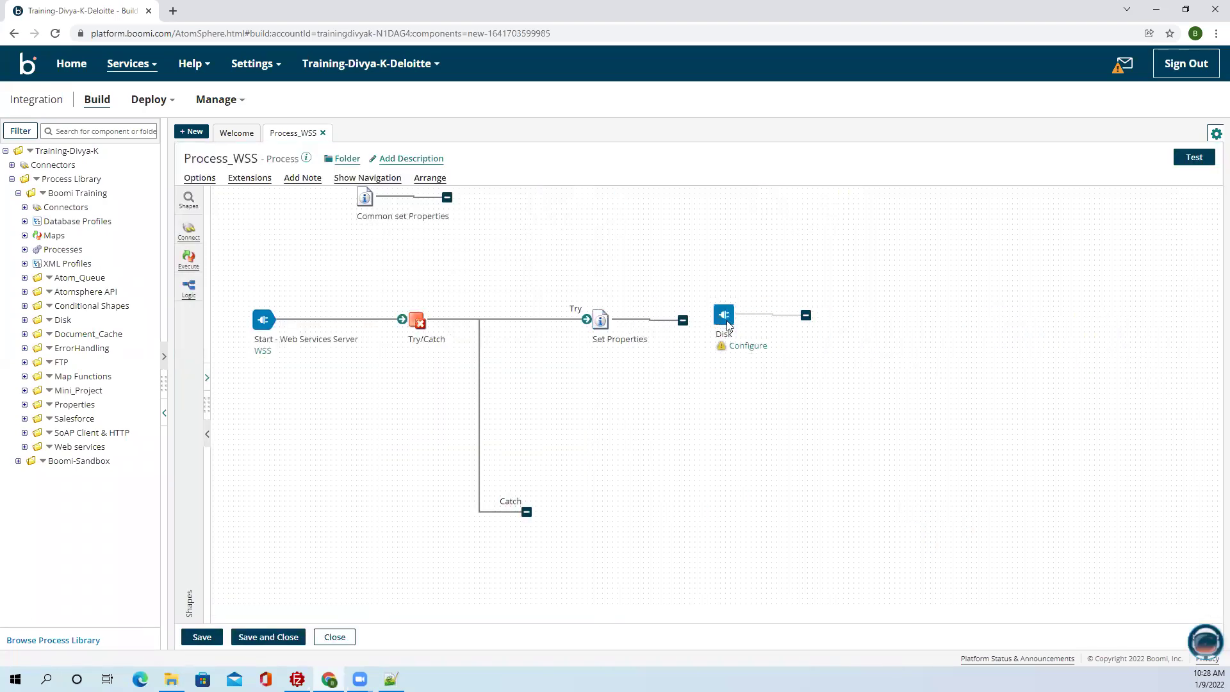
Keep the Disk connector's action as Get and create a new disk connection.
{"action": "left_click", "coordinate": [732, 319]}
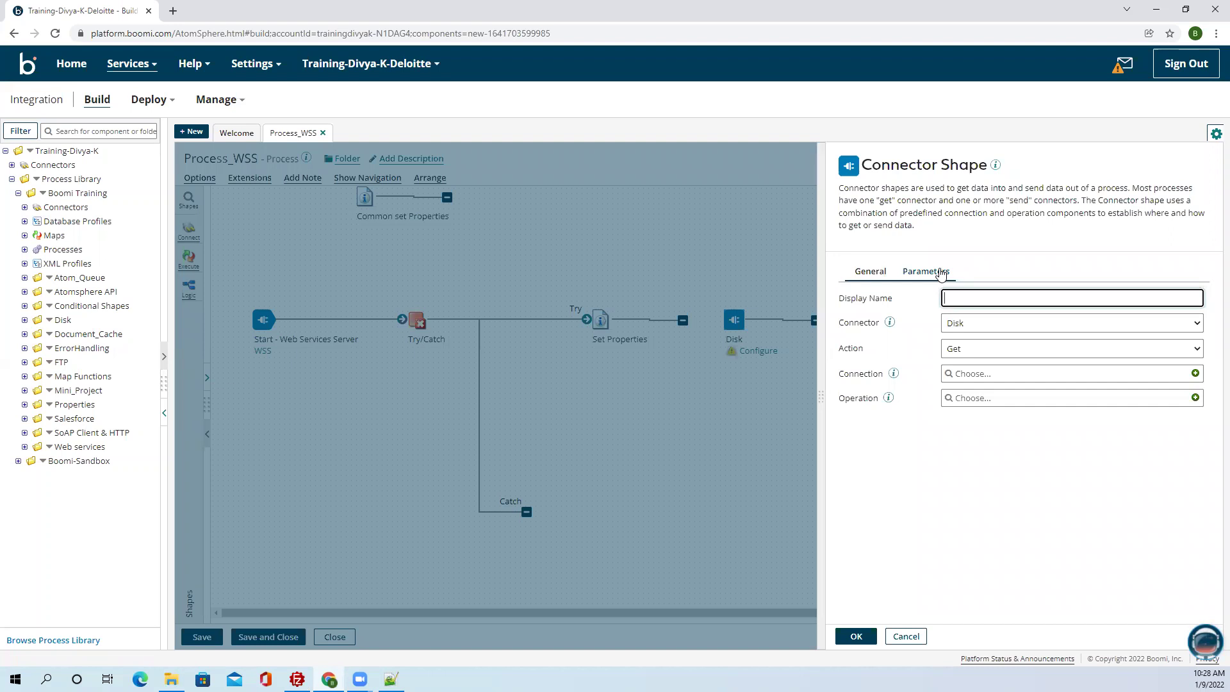
{"action": "left_click", "coordinate": [940, 273]}
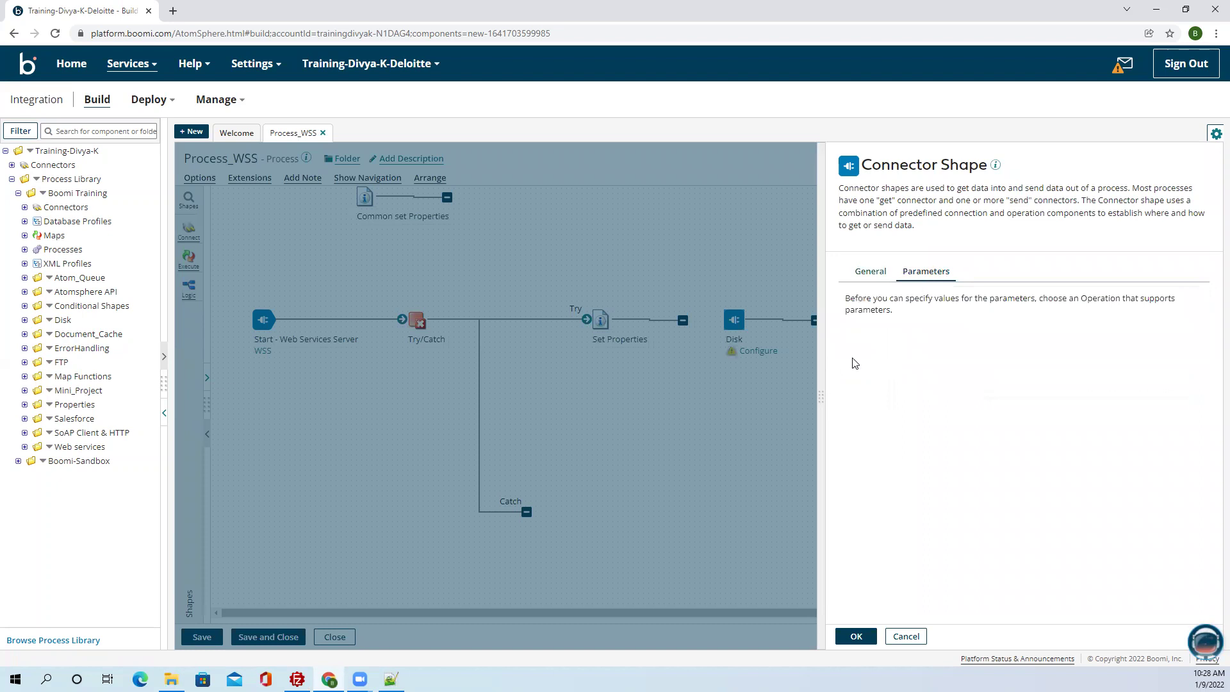
{"action": "left_click", "coordinate": [858, 635]}
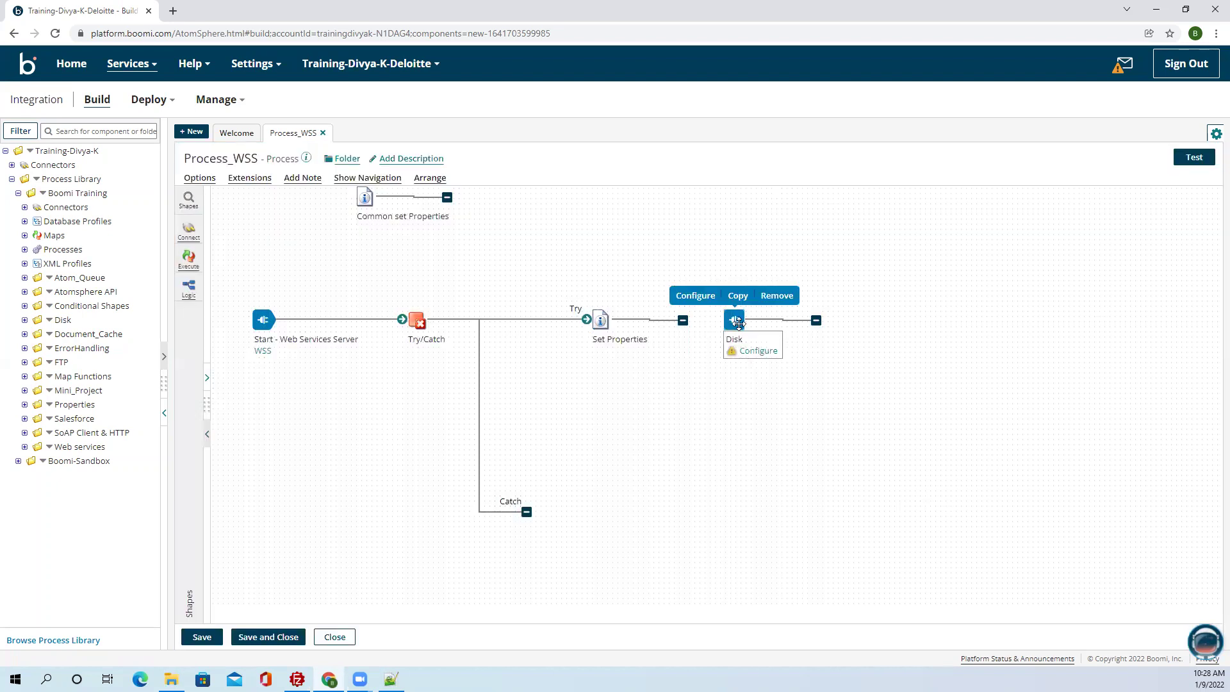
{"action": "left_click", "coordinate": [736, 321]}
{"action": "left_click", "coordinate": [1022, 349]}
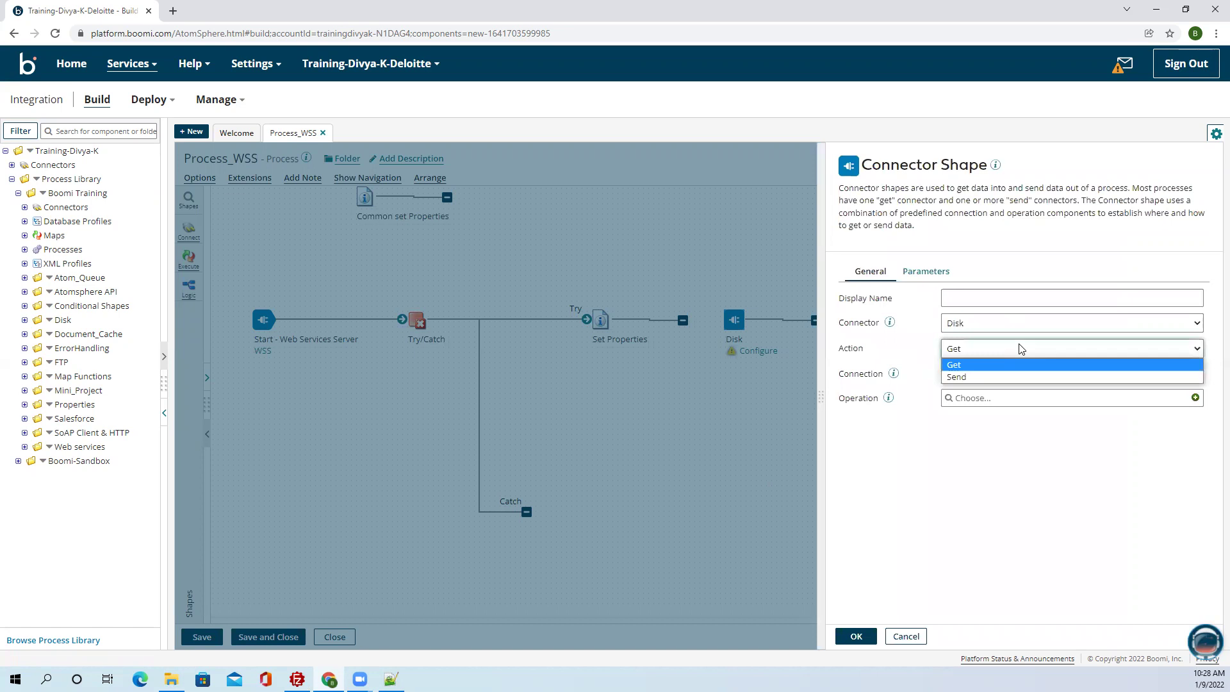
{"action": "left_click", "coordinate": [992, 365]}
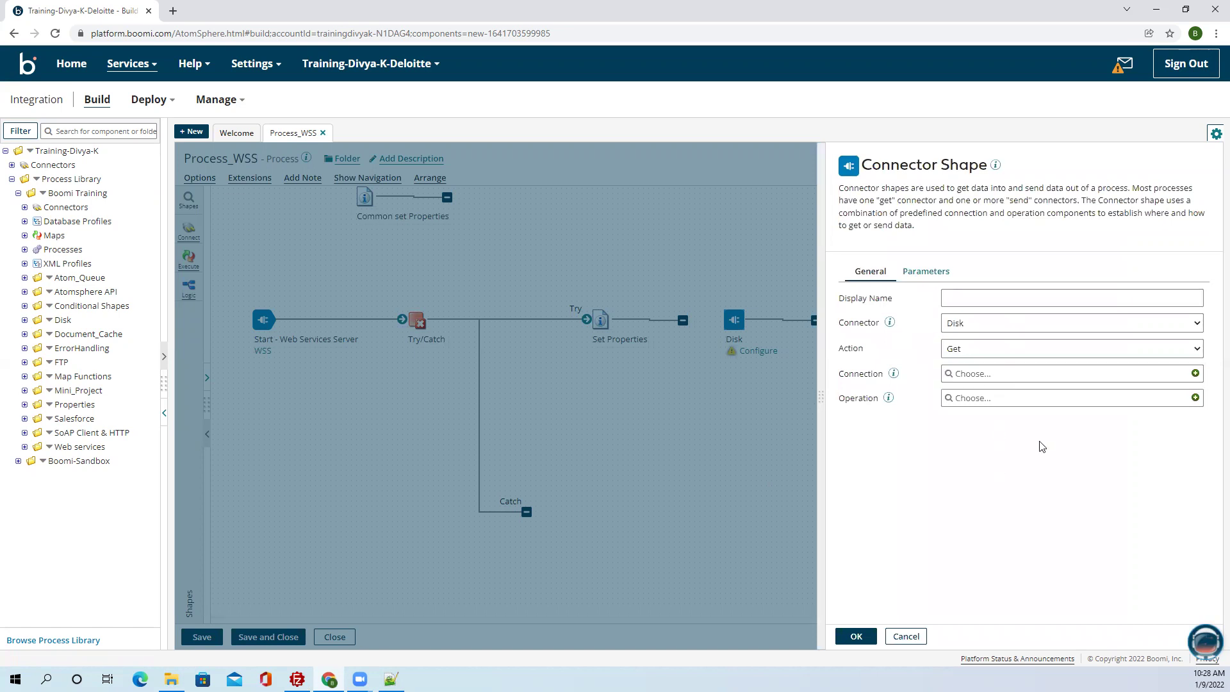
{"action": "left_click", "coordinate": [1195, 373]}
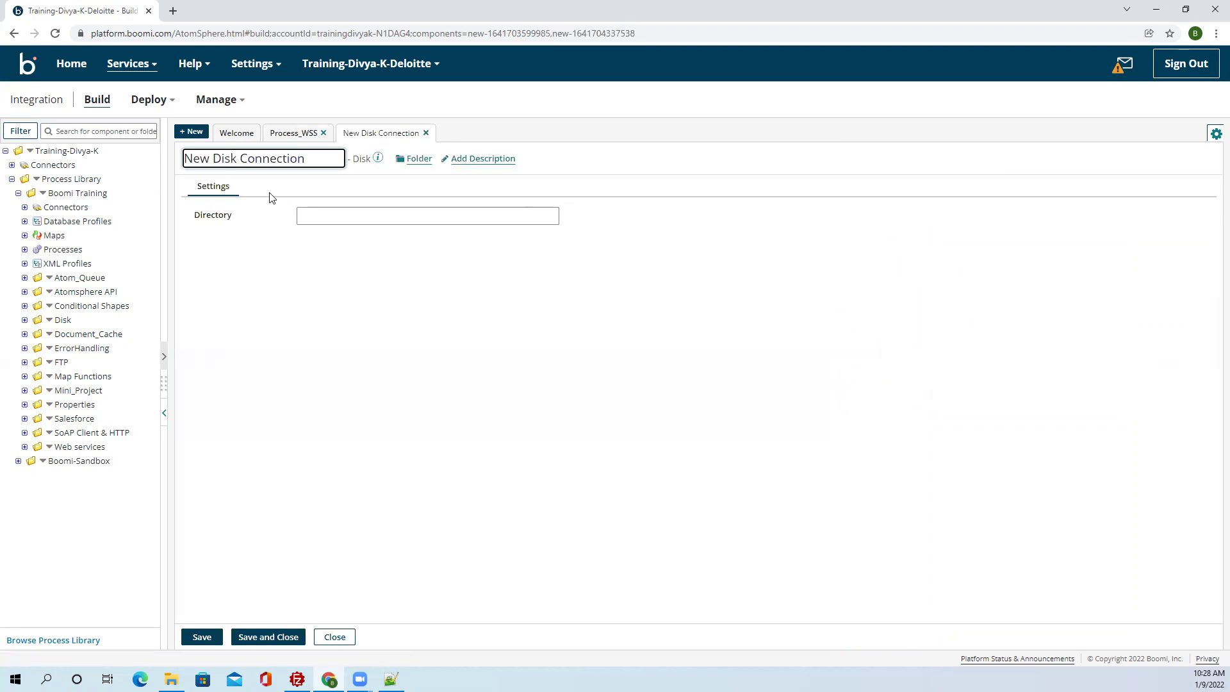
Rename the new connection to 'Disk Connection', then save and close it.
{"action": "double_click", "coordinate": [217, 156]}
{"action": "left_click_drag", "start_coordinate": [217, 156], "coordinate": [167, 154]}
{"action": "key", "text": "BackSpace"}
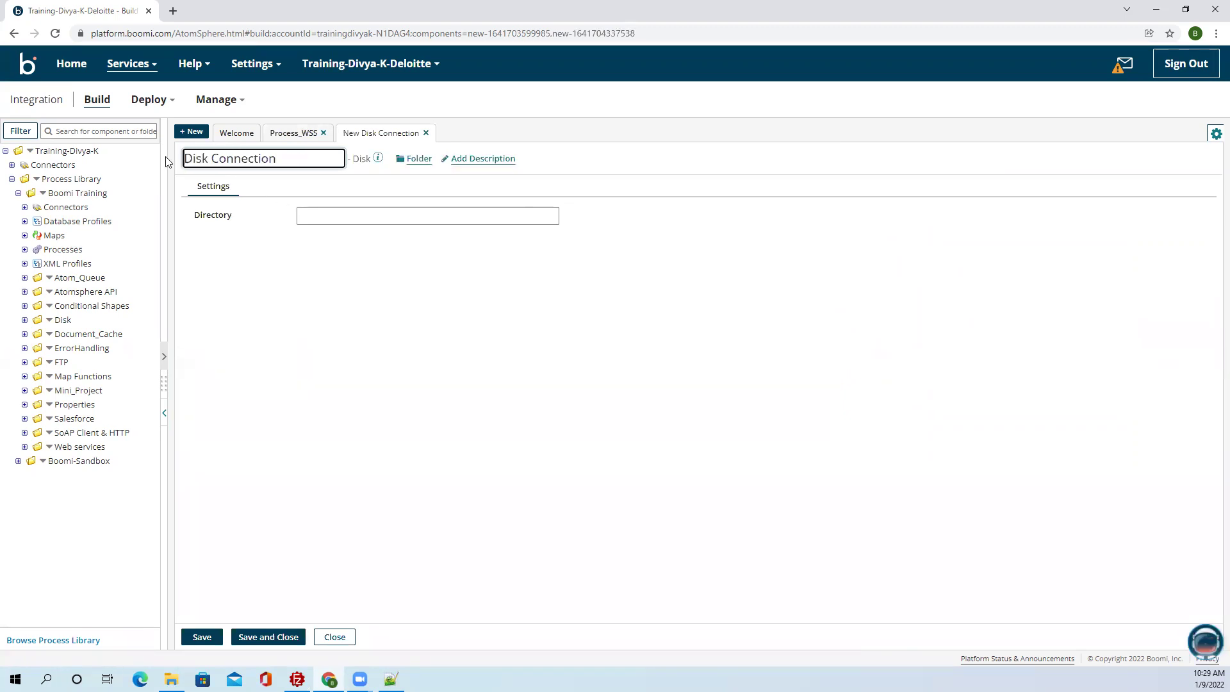
{"action": "left_click", "coordinate": [276, 378]}
{"action": "left_click", "coordinate": [201, 637]}
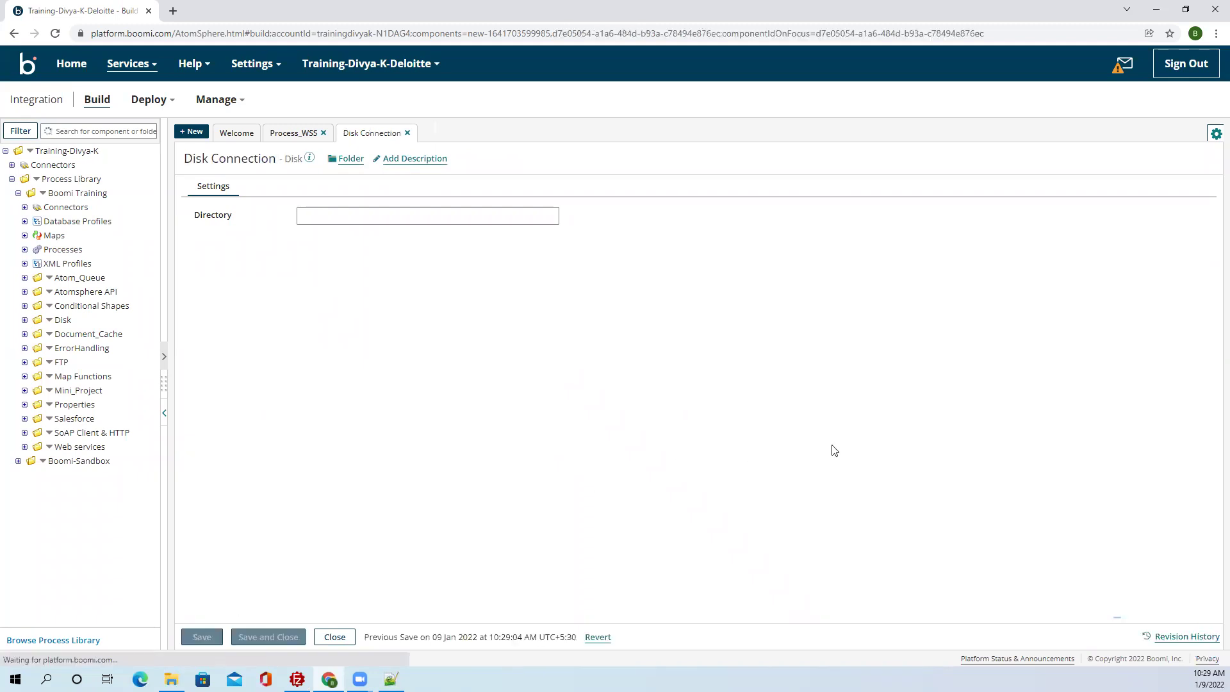
{"action": "left_click", "coordinate": [264, 640]}
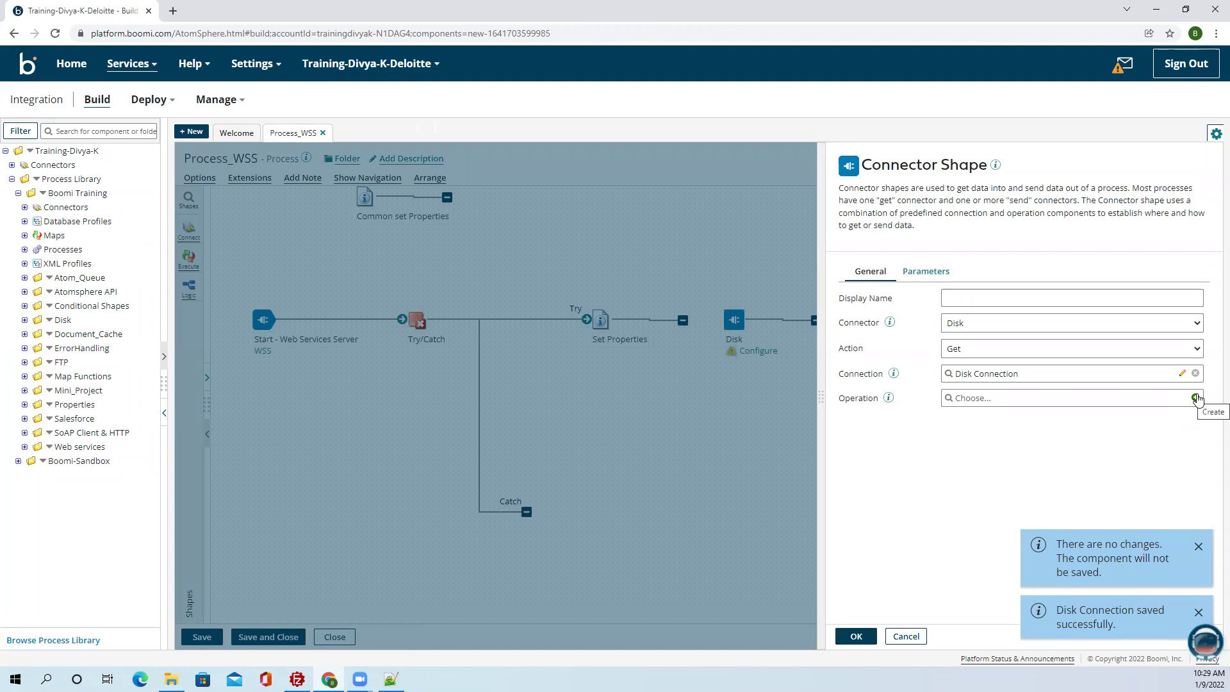
Create a new operation named 'Disk Connector Operation', then save and close it.
{"action": "left_click", "coordinate": [1195, 398]}
{"action": "left_click_drag", "start_coordinate": [195, 158], "coordinate": [182, 158]}
{"action": "key", "text": "BackSpace"}
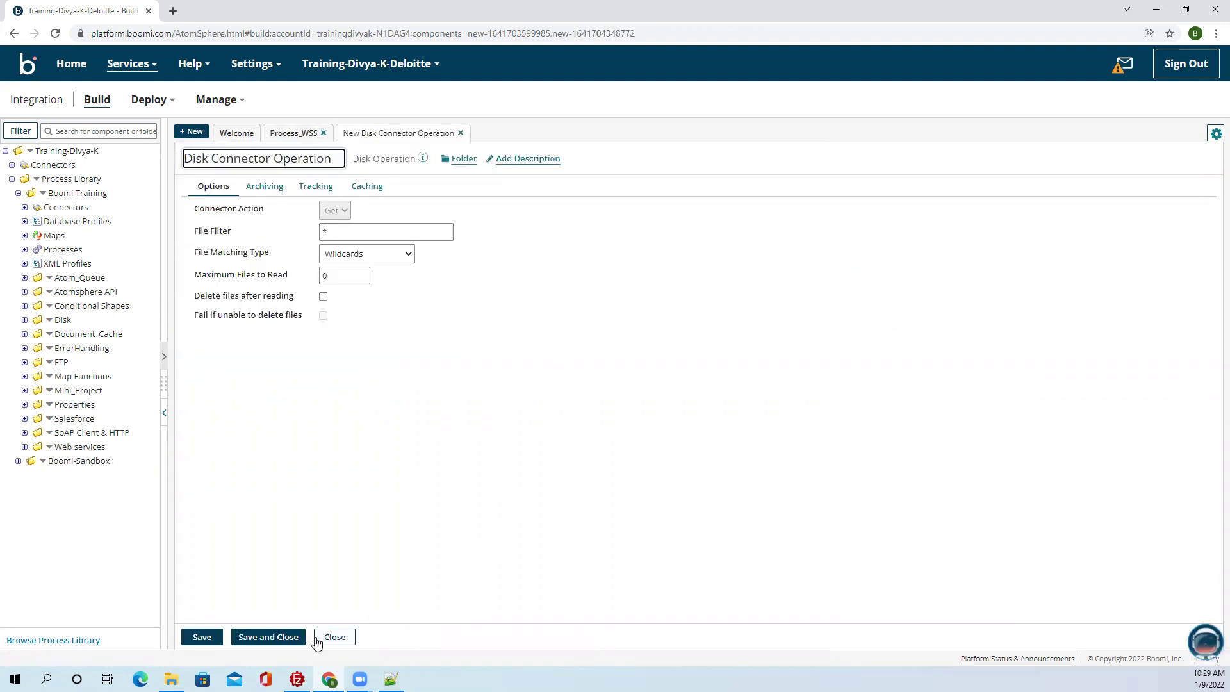
{"action": "left_click", "coordinate": [277, 636]}
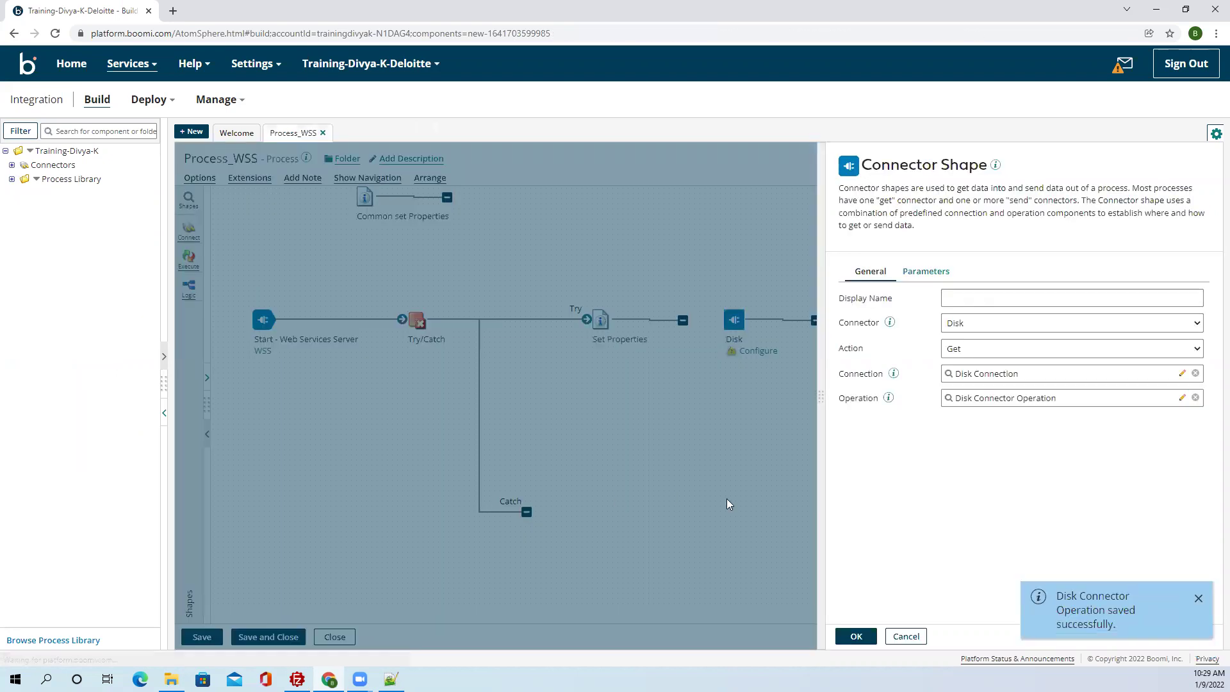
Reopen the Disk Connection twice to check its settings, closing it each time.
{"action": "left_click", "coordinate": [1182, 374]}
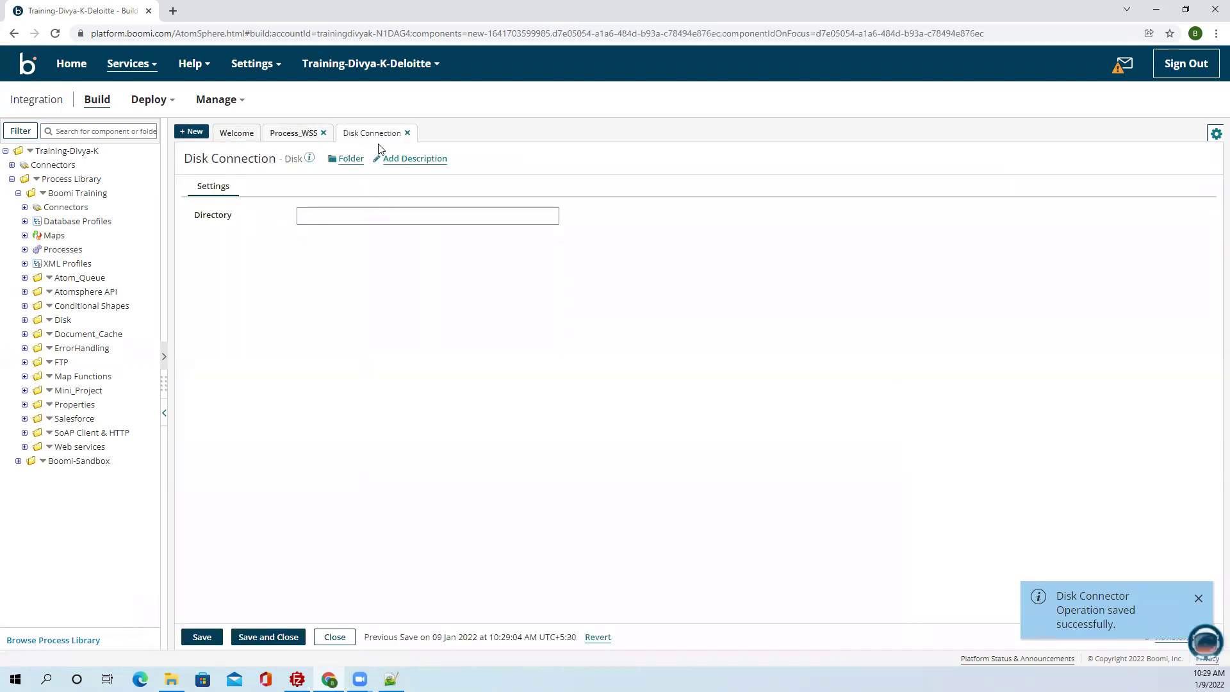
{"action": "left_click", "coordinate": [407, 133]}
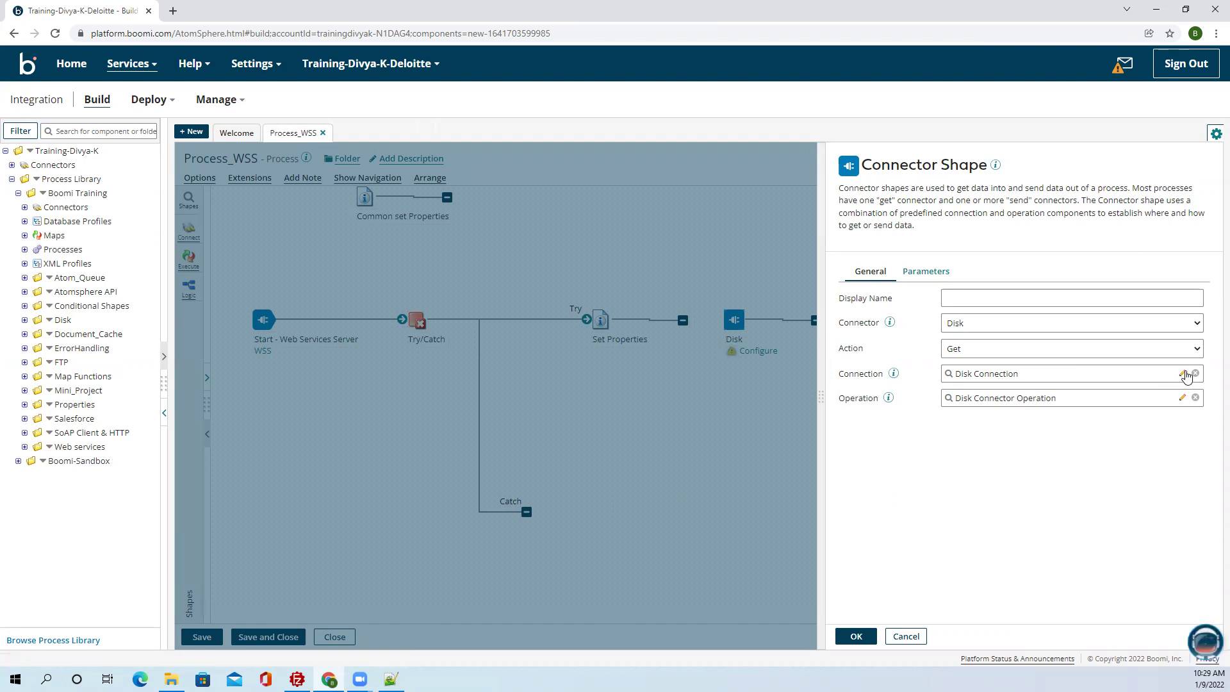
{"action": "left_click", "coordinate": [1183, 372]}
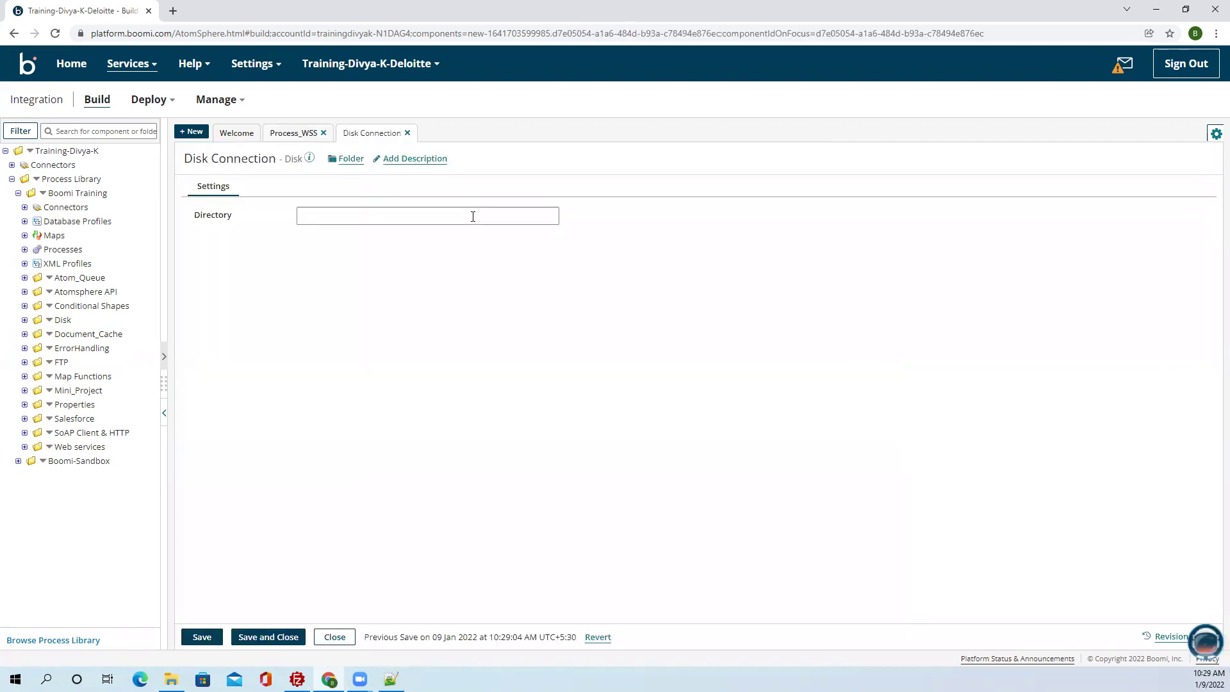
{"action": "left_click", "coordinate": [407, 133]}
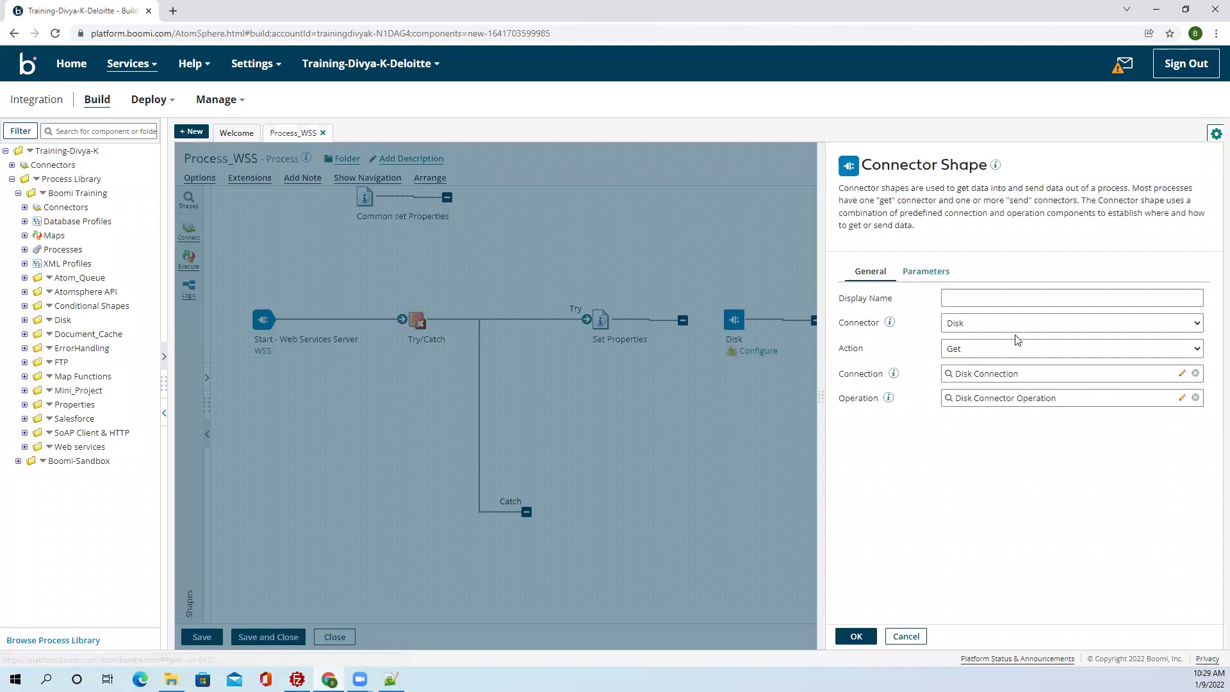
{"action": "left_click", "coordinate": [940, 274]}
Add a Directory parameter taking its value from dynamic process property DPP_Folder.
{"action": "left_click", "coordinate": [848, 324]}
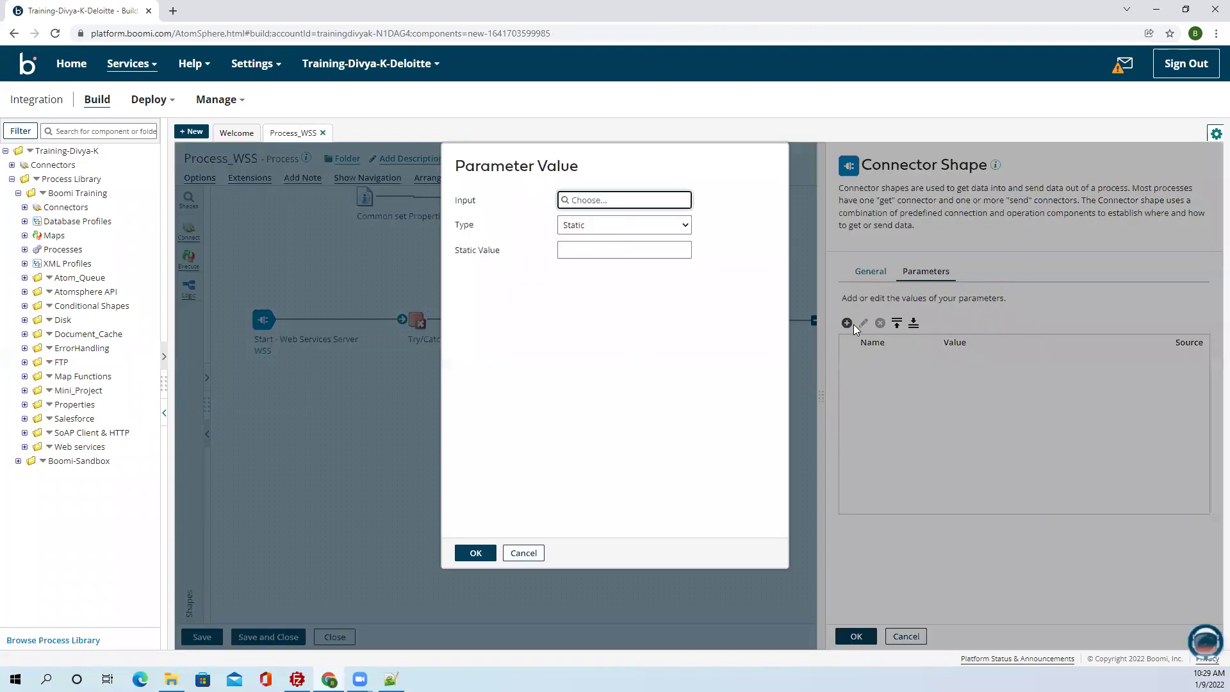
{"action": "left_click", "coordinate": [610, 200]}
{"action": "left_click", "coordinate": [595, 248]}
{"action": "left_click", "coordinate": [596, 258]}
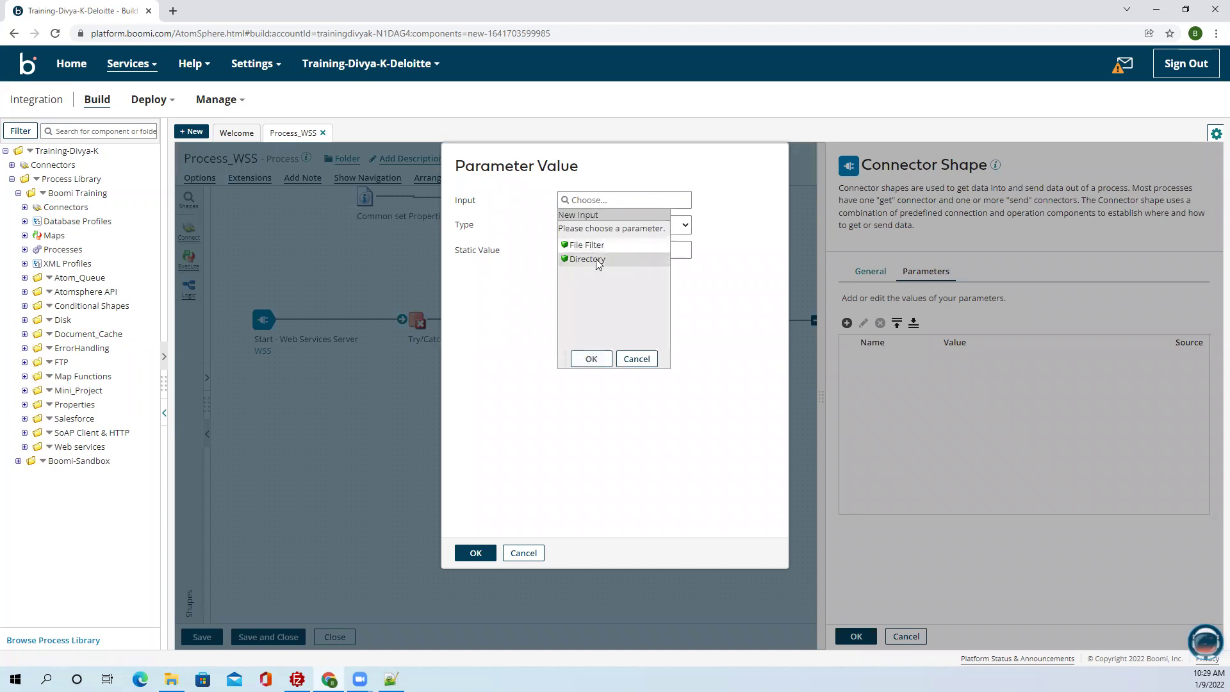
{"action": "left_click", "coordinate": [590, 358]}
{"action": "left_click", "coordinate": [580, 228]}
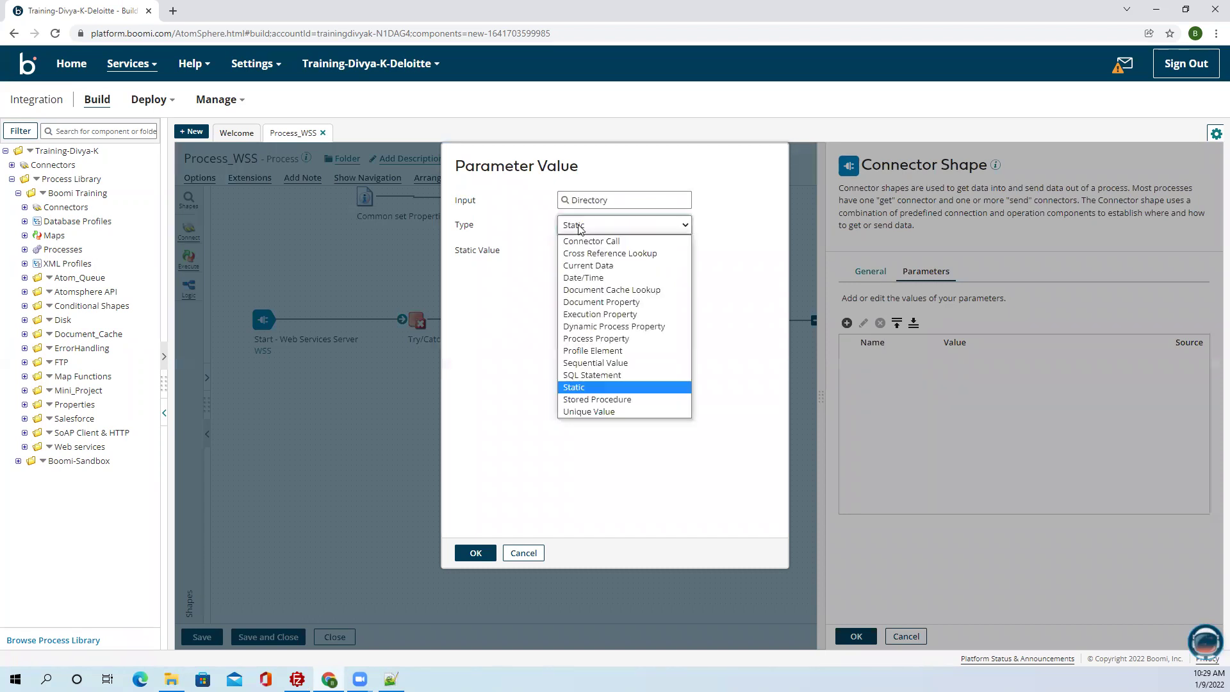
{"action": "left_click", "coordinate": [601, 326]}
{"action": "left_click", "coordinate": [601, 251]}
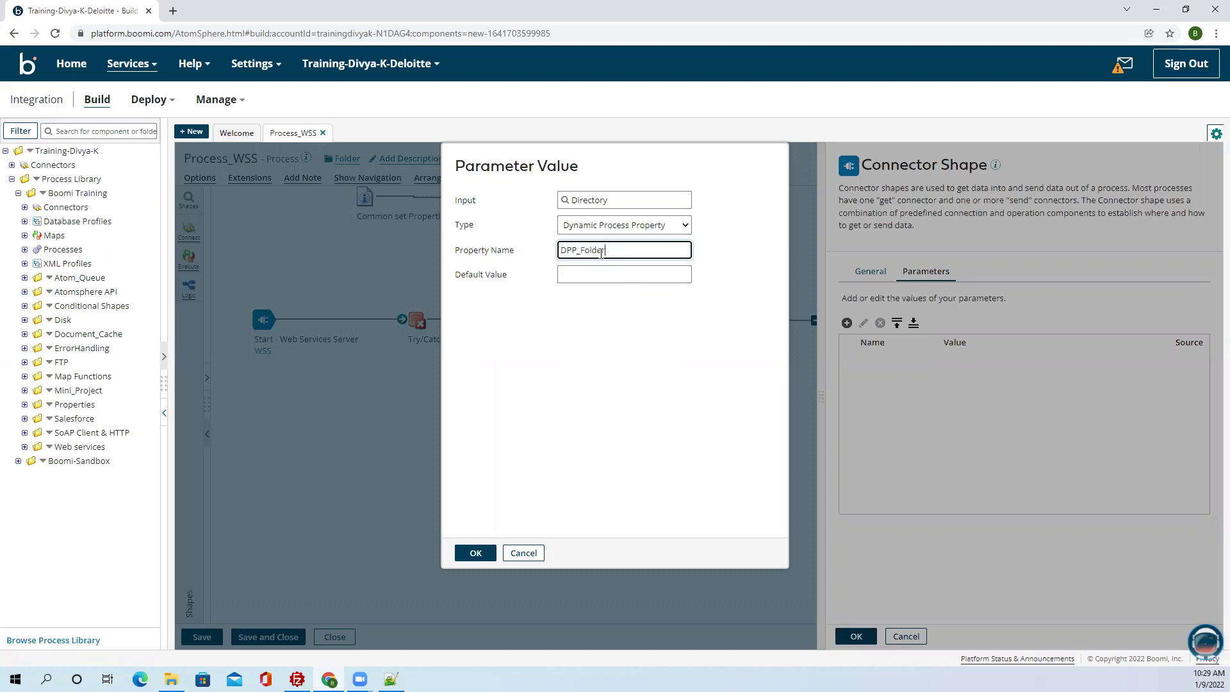
{"action": "left_click", "coordinate": [476, 553]}
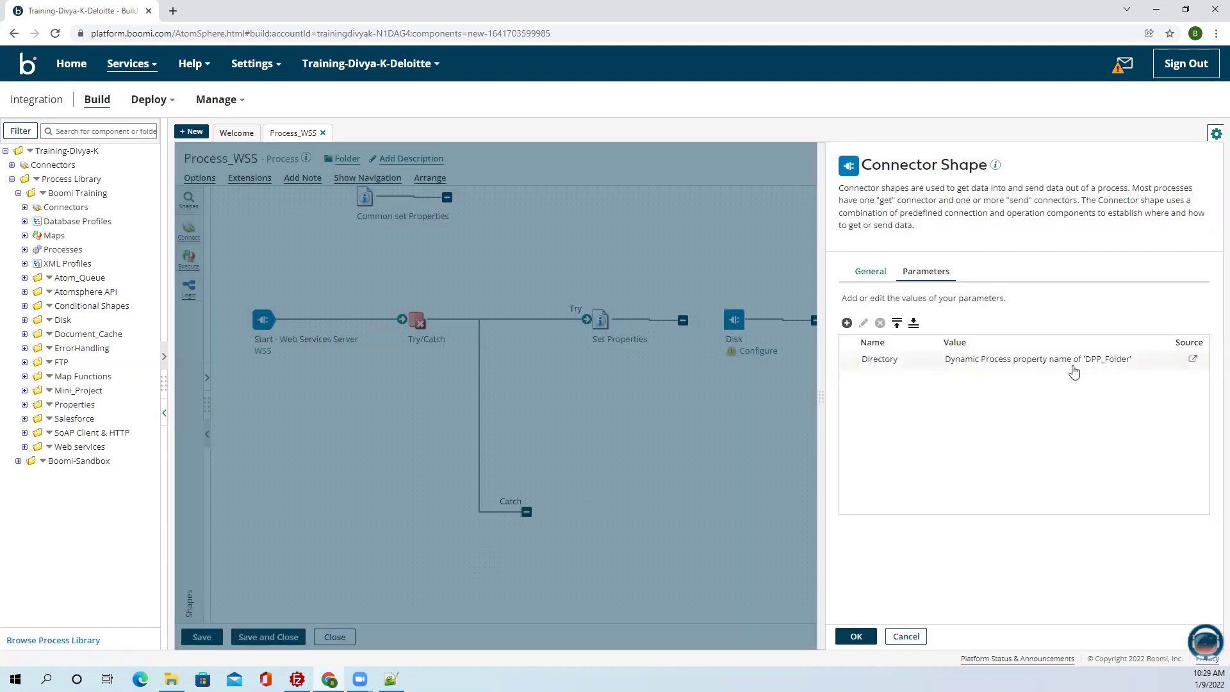
Add a File Filter parameter from DPP_FileName, then apply the Disk step settings.
{"action": "left_click", "coordinate": [847, 323]}
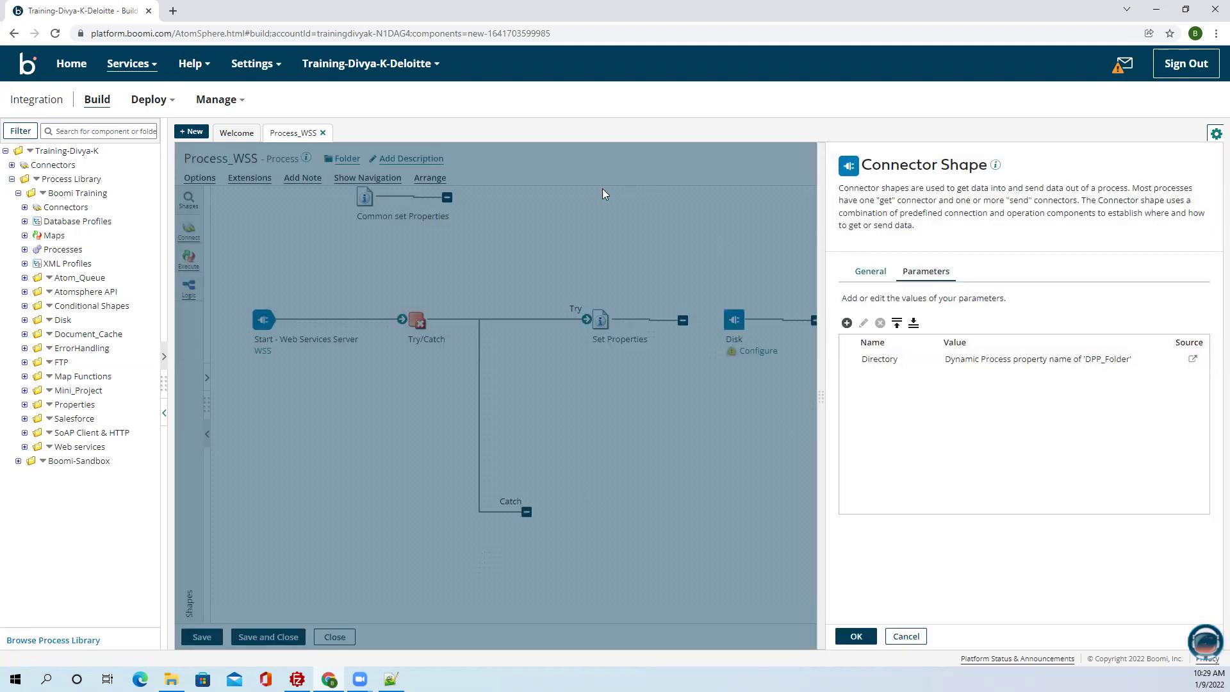
{"action": "left_click", "coordinate": [606, 200]}
{"action": "left_click", "coordinate": [588, 245]}
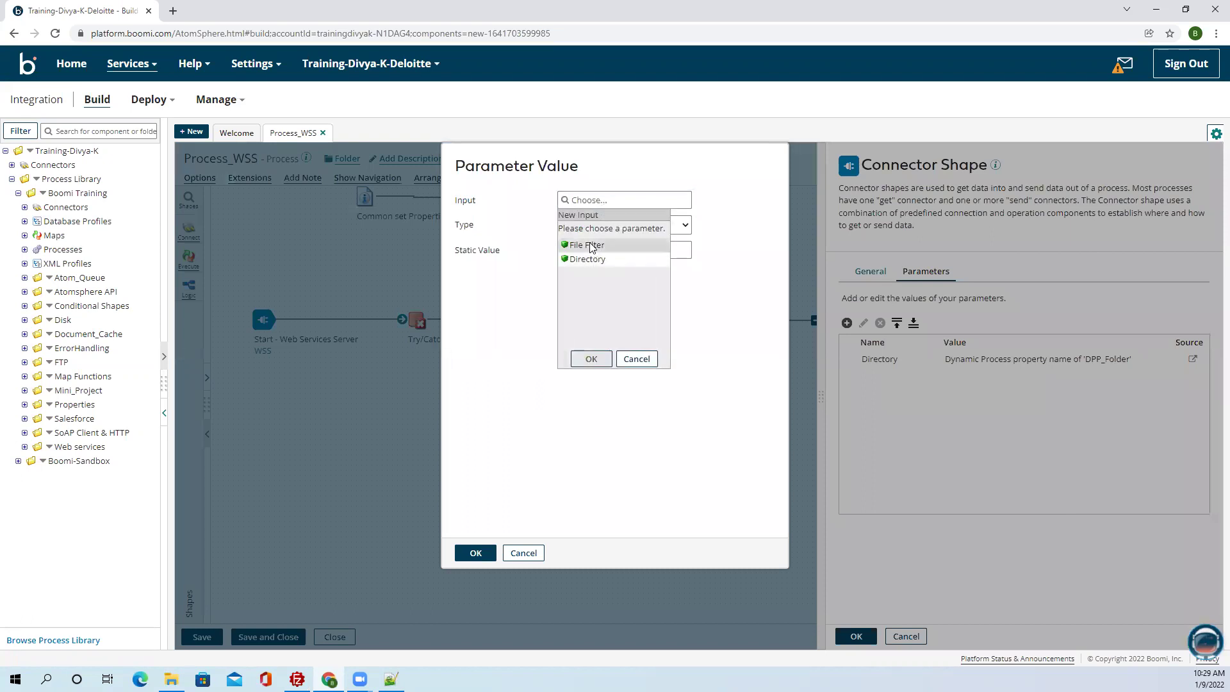
{"action": "left_click", "coordinate": [591, 359]}
{"action": "left_click", "coordinate": [598, 232]}
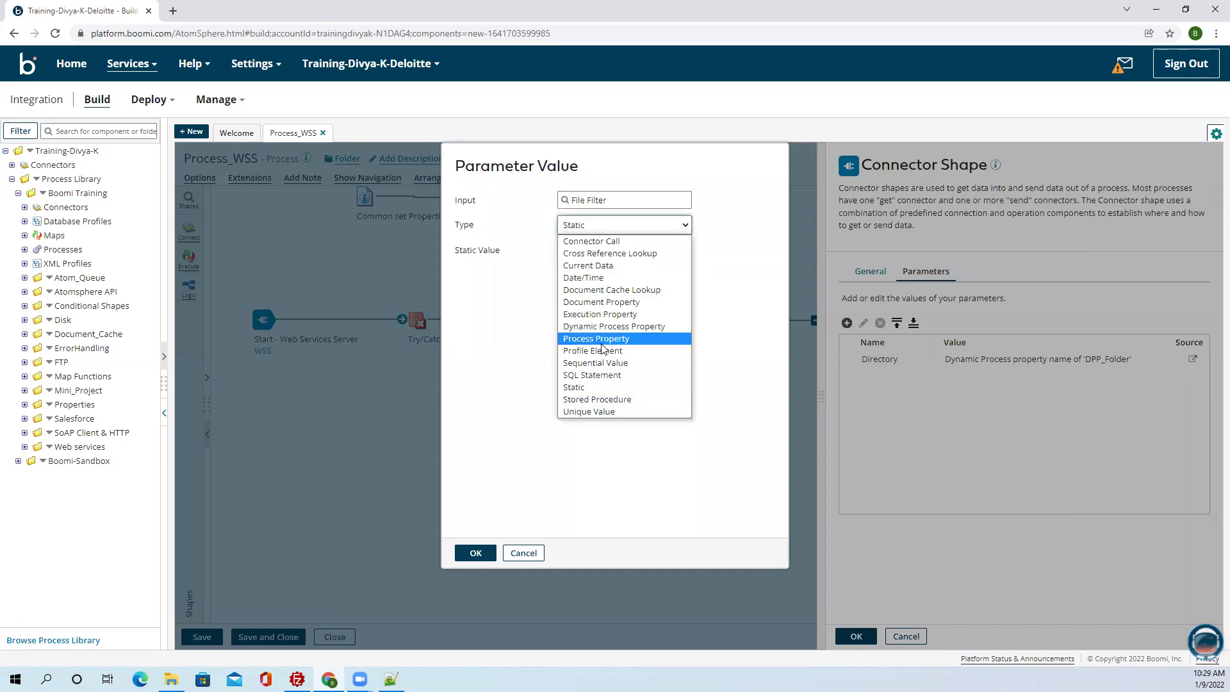
{"action": "left_click", "coordinate": [599, 328]}
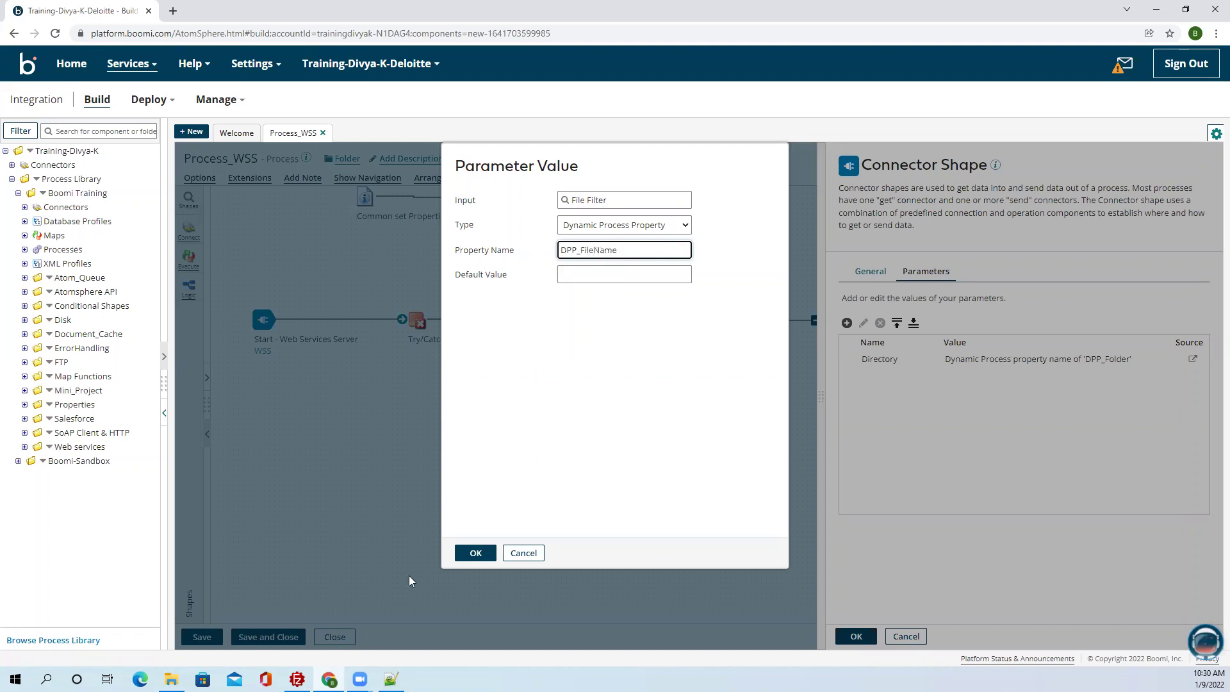
{"action": "left_click", "coordinate": [476, 553]}
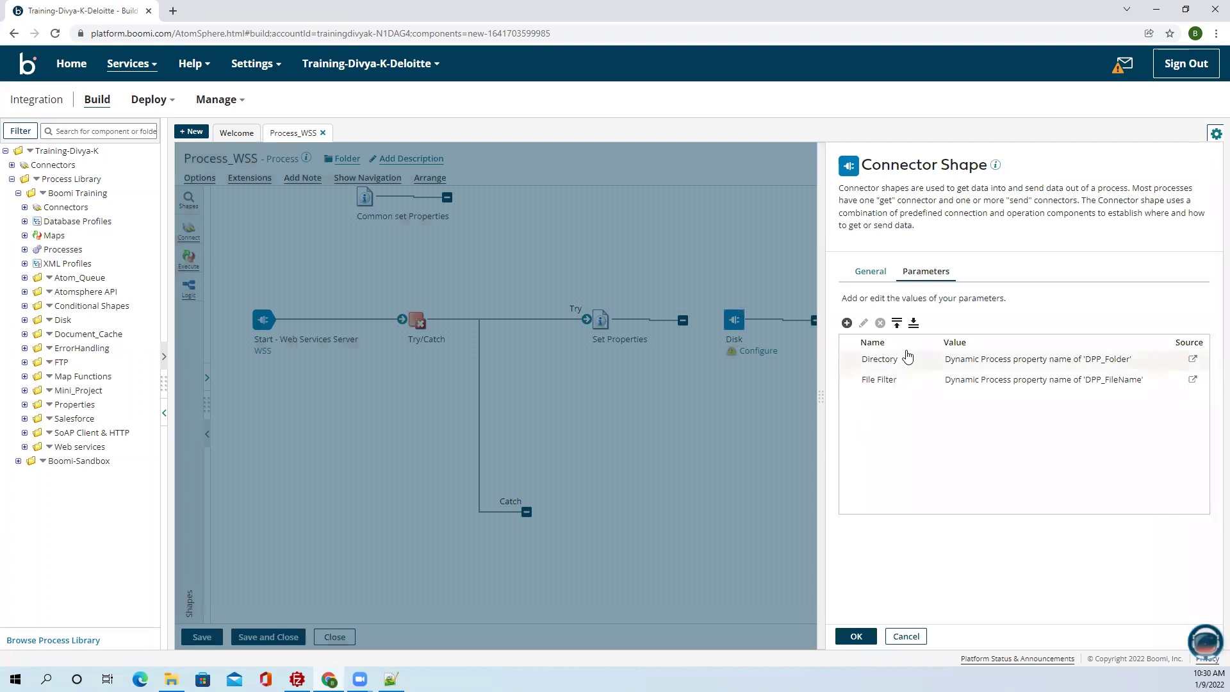
{"action": "left_click", "coordinate": [907, 358]}
{"action": "left_click", "coordinate": [916, 381]}
{"action": "left_click", "coordinate": [856, 637]}
Connect Set Properties to Disk and add a Stop shape with default settings.
{"action": "left_click_drag", "start_coordinate": [702, 320], "coordinate": [734, 319]}
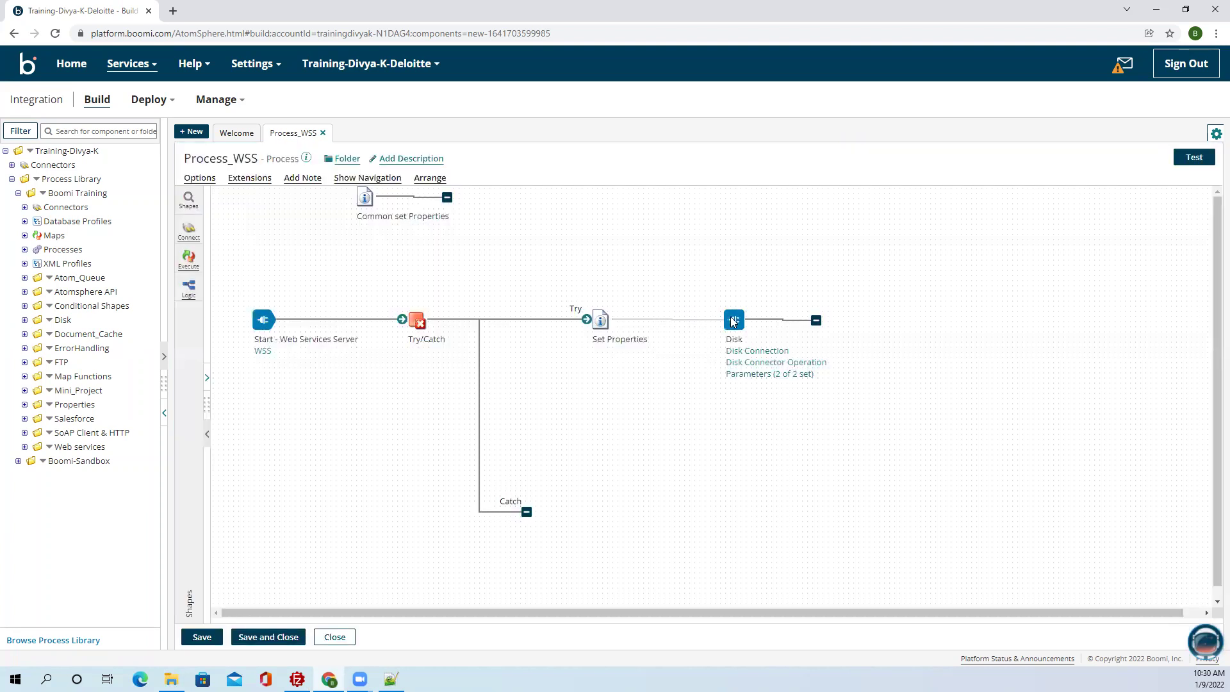
{"action": "left_click", "coordinate": [189, 201]}
{"action": "type", "text": "stop"}
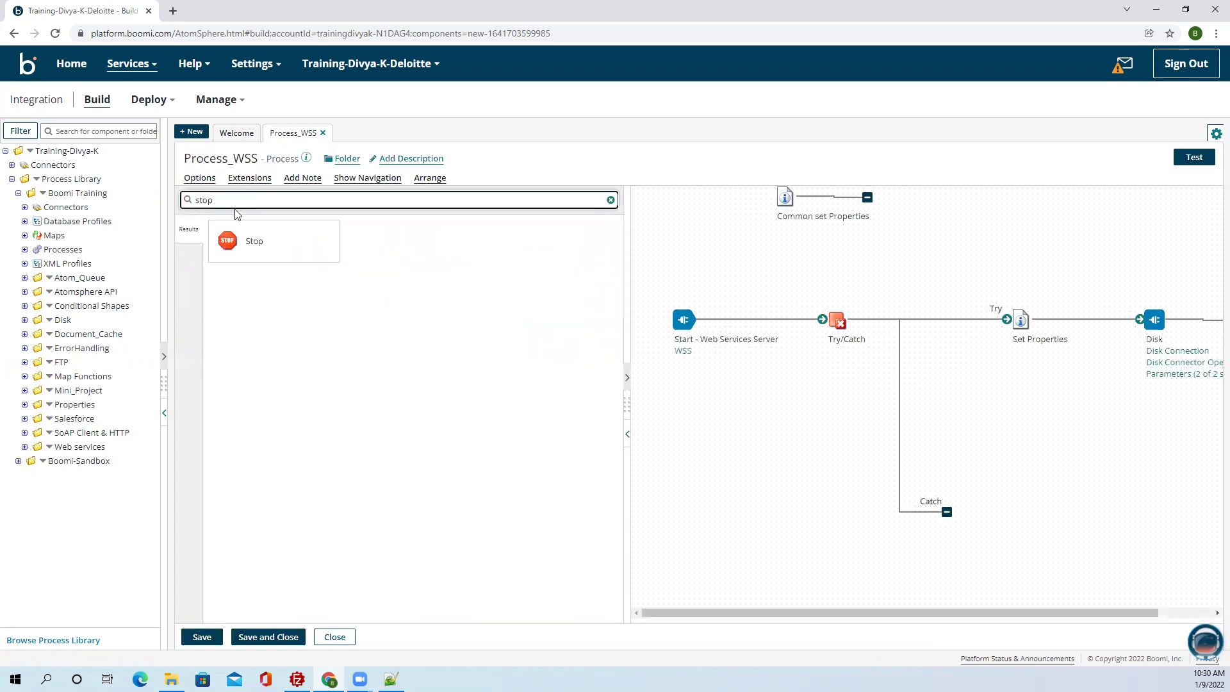
{"action": "left_click_drag", "start_coordinate": [237, 241], "coordinate": [1129, 426]}
{"action": "left_click", "coordinate": [897, 636]}
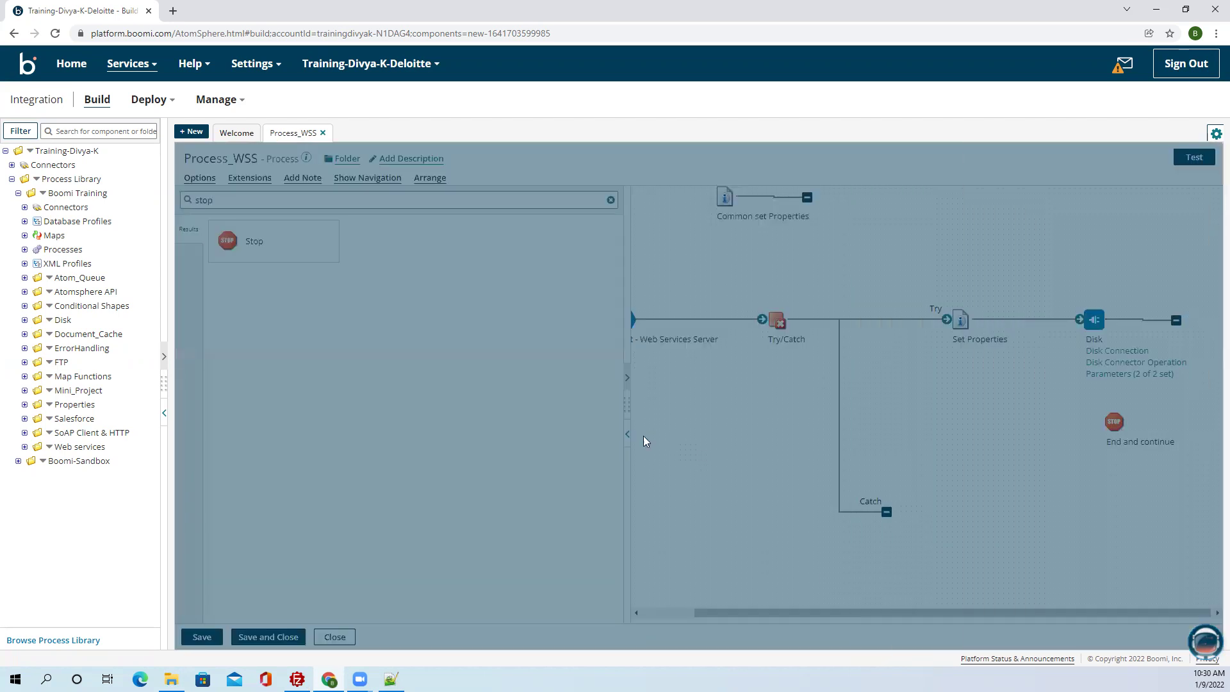
Place the End and continue Stop beside Disk and move the Catch branch's end down.
{"action": "left_click", "coordinate": [748, 431]}
{"action": "left_click_drag", "start_coordinate": [749, 431], "coordinate": [931, 320]}
{"action": "left_click_drag", "start_coordinate": [732, 322], "coordinate": [785, 328]}
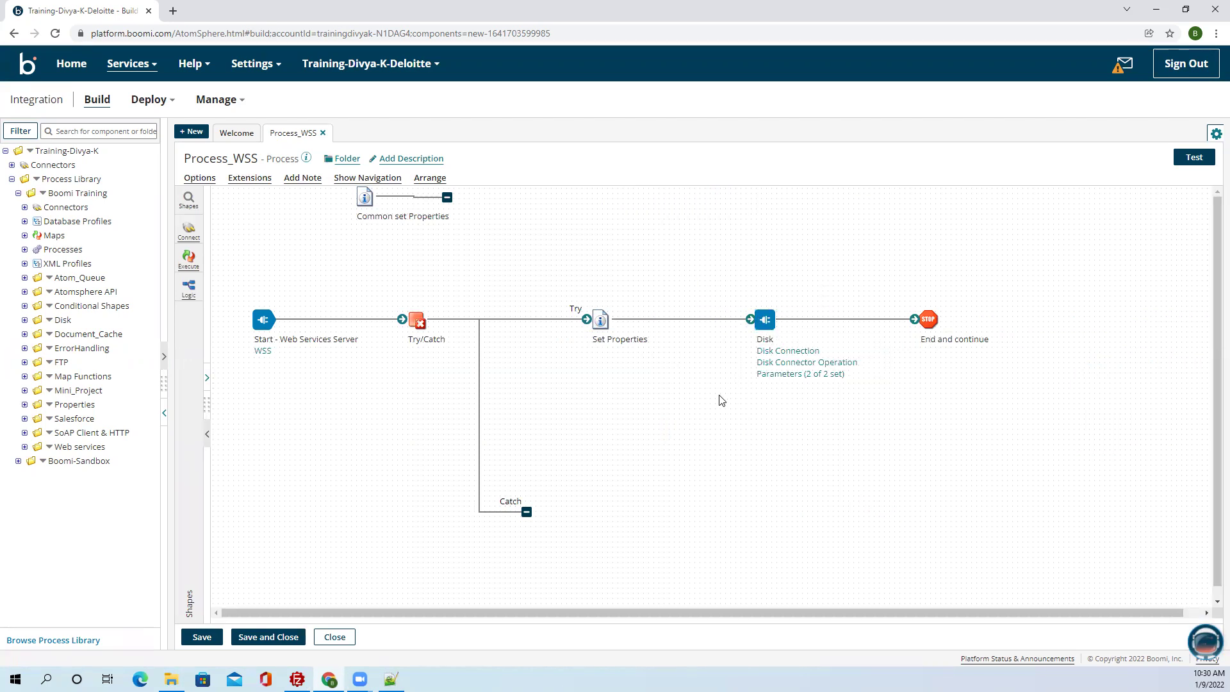
{"action": "left_click_drag", "start_coordinate": [526, 511], "coordinate": [578, 538]}
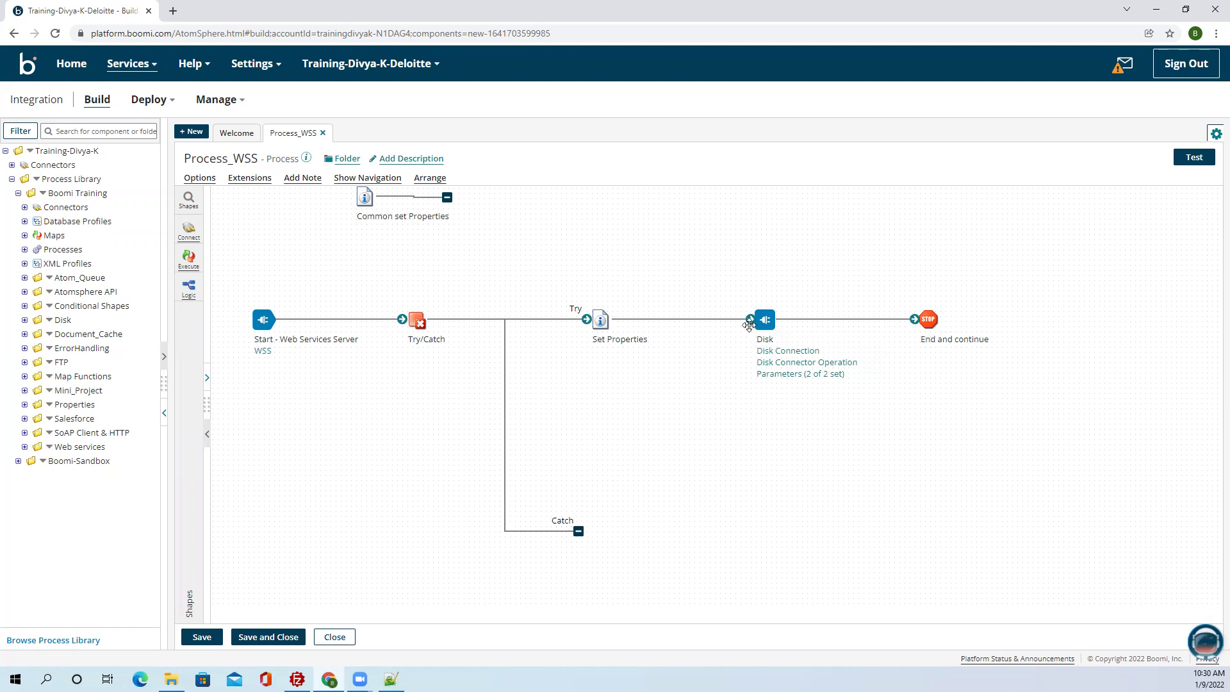
Add a Return Documents shape and connect the Disk step to it.
{"action": "mouse_move", "coordinate": [922, 318]}
{"action": "left_click_drag", "start_coordinate": [923, 318], "coordinate": [831, 216]}
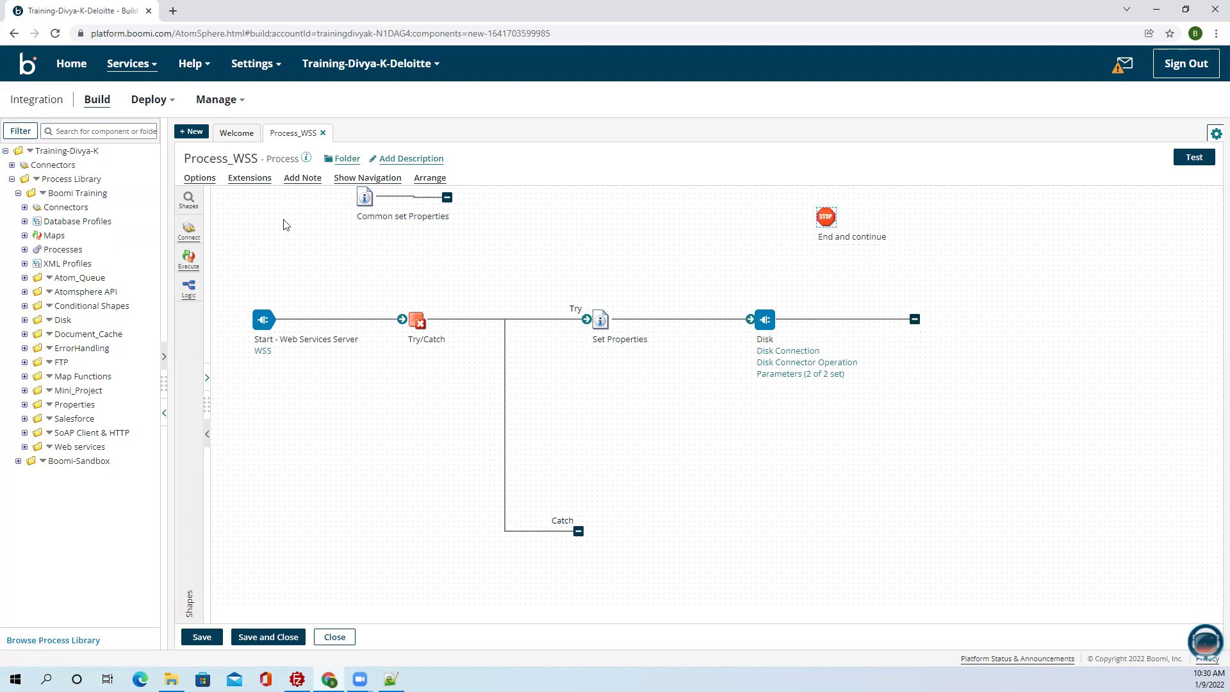
{"action": "left_click", "coordinate": [191, 201]}
{"action": "left_click", "coordinate": [225, 201]}
{"action": "type", "text": "retu"}
{"action": "left_click_drag", "start_coordinate": [227, 216], "coordinate": [1052, 437]}
{"action": "left_click", "coordinate": [907, 636]}
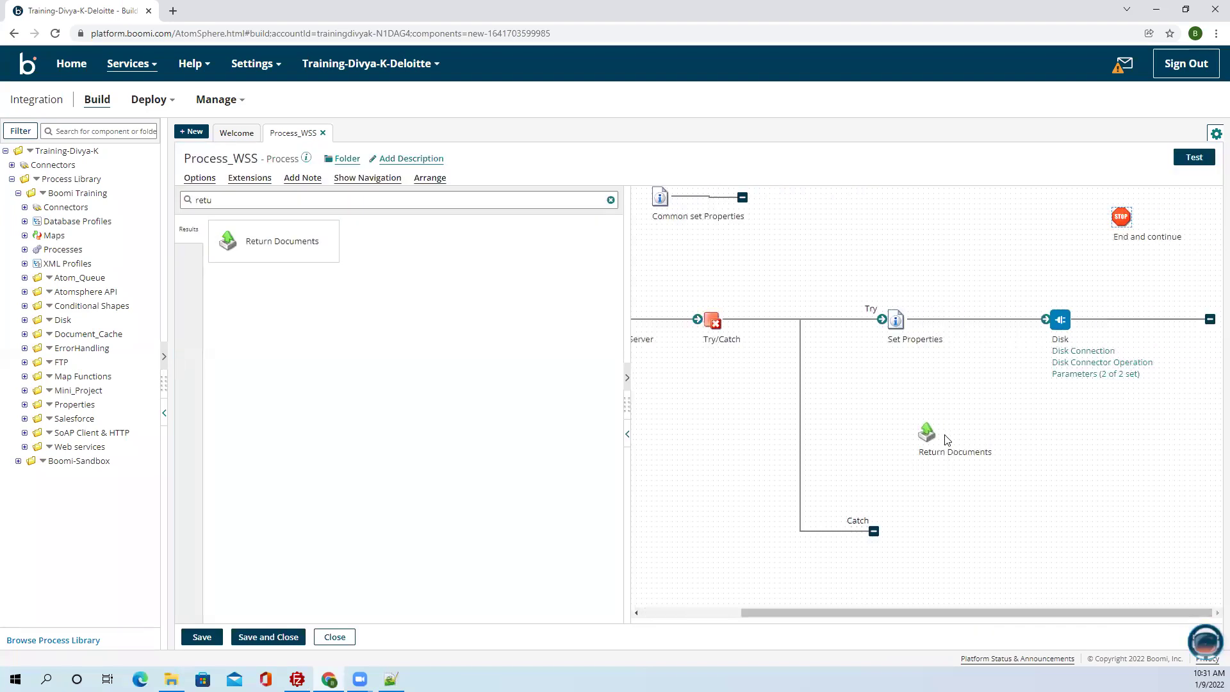
{"action": "left_click_drag", "start_coordinate": [926, 433], "coordinate": [1161, 323]}
{"action": "left_click_drag", "start_coordinate": [1054, 319], "coordinate": [1088, 330]}
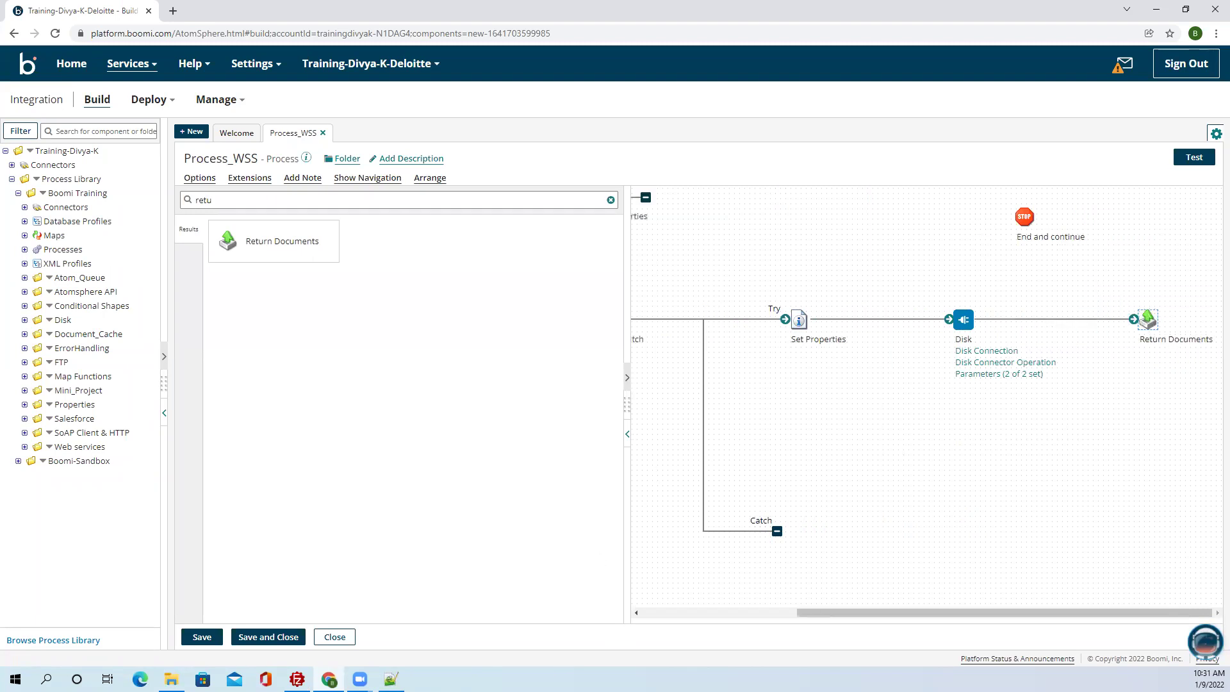
Check the Notepad++ notes, collapse the Shapes palette, and open the WSS operation component.
{"action": "left_click", "coordinate": [391, 679]}
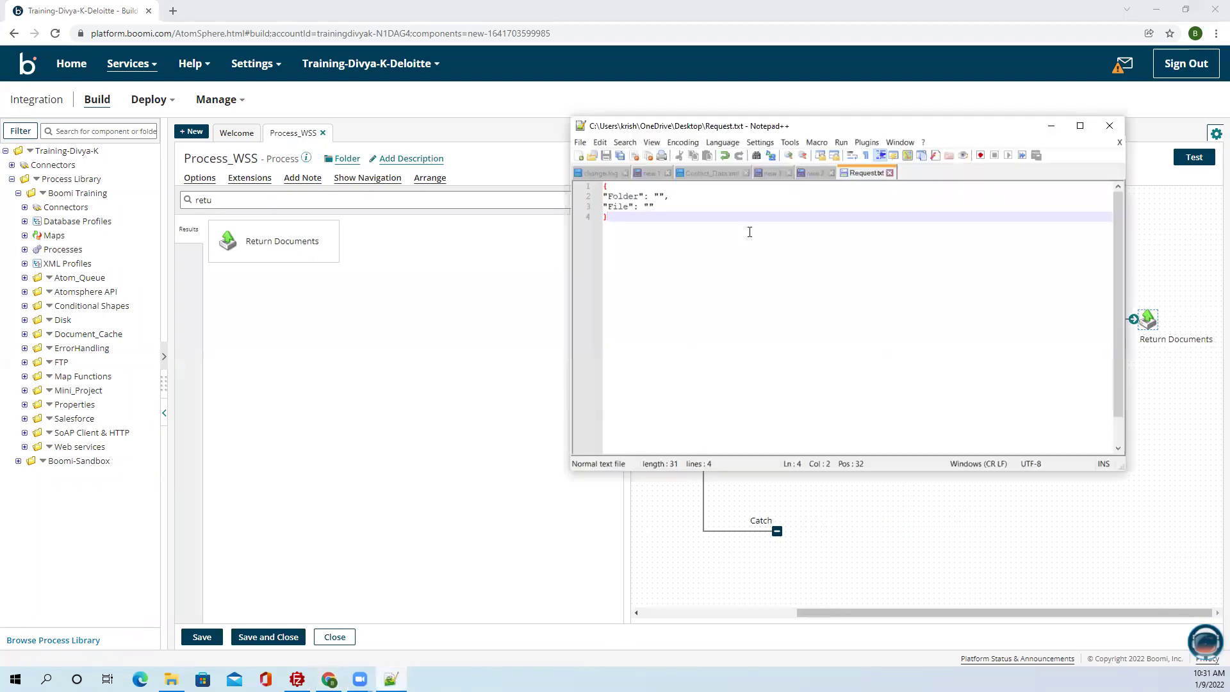
{"action": "left_click", "coordinate": [812, 173]}
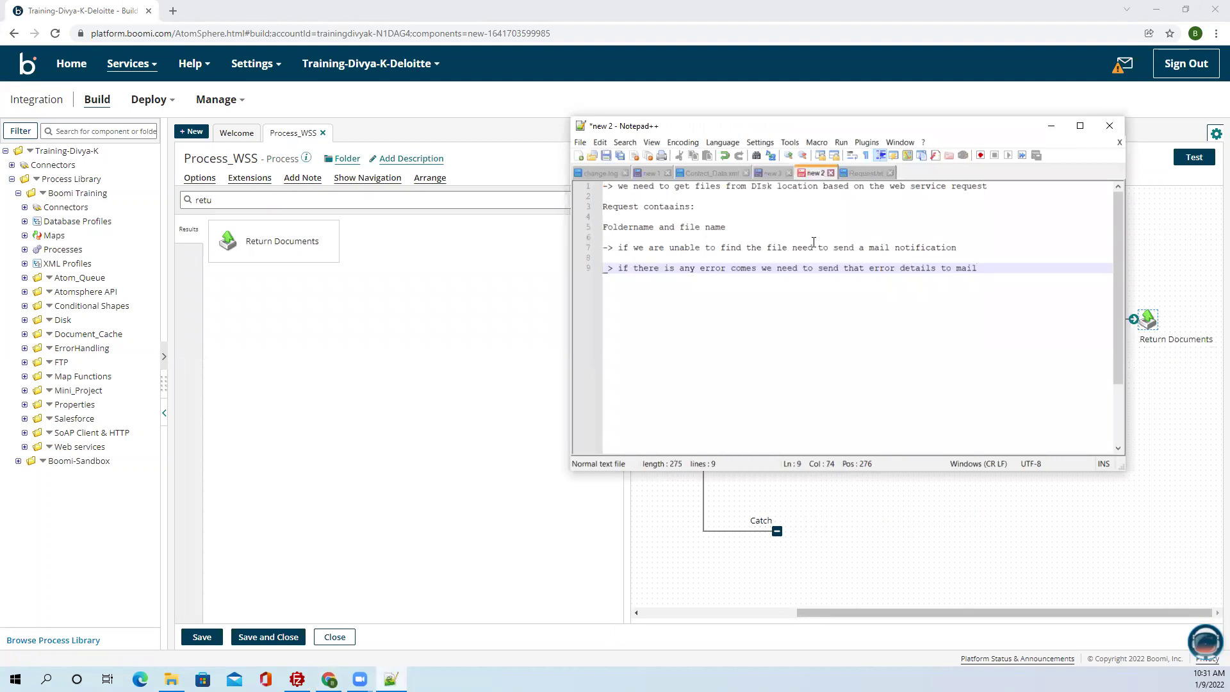
{"action": "left_click", "coordinate": [1057, 130]}
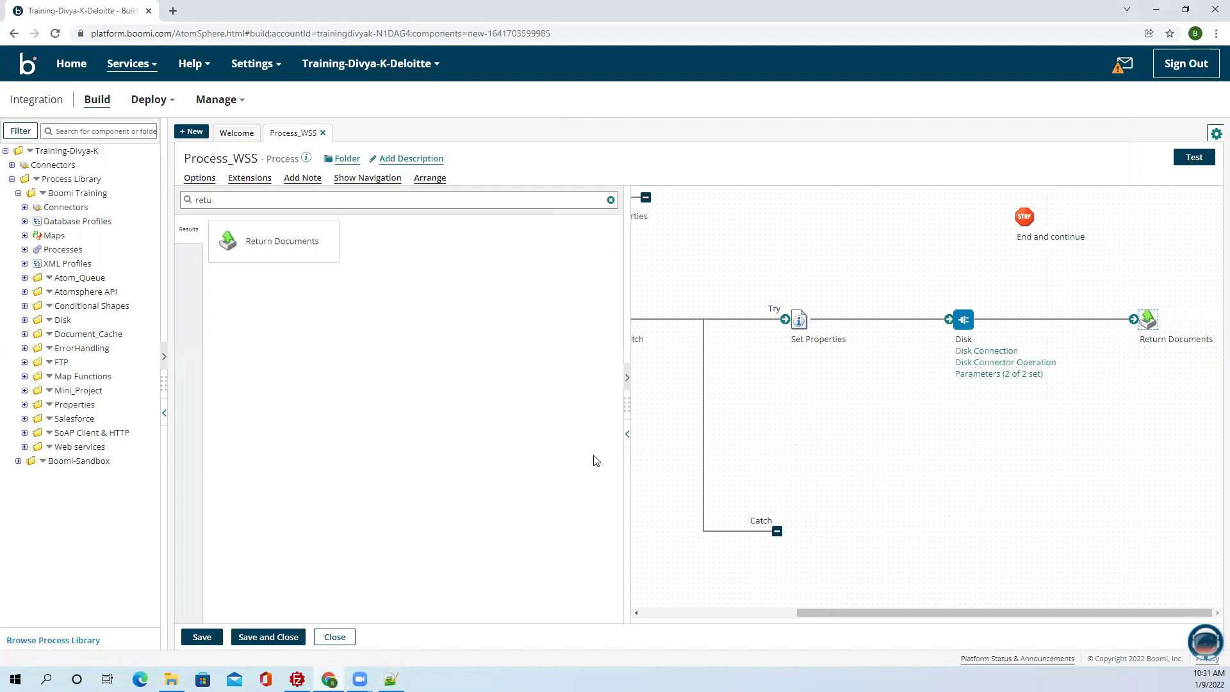
{"action": "left_click", "coordinate": [626, 437]}
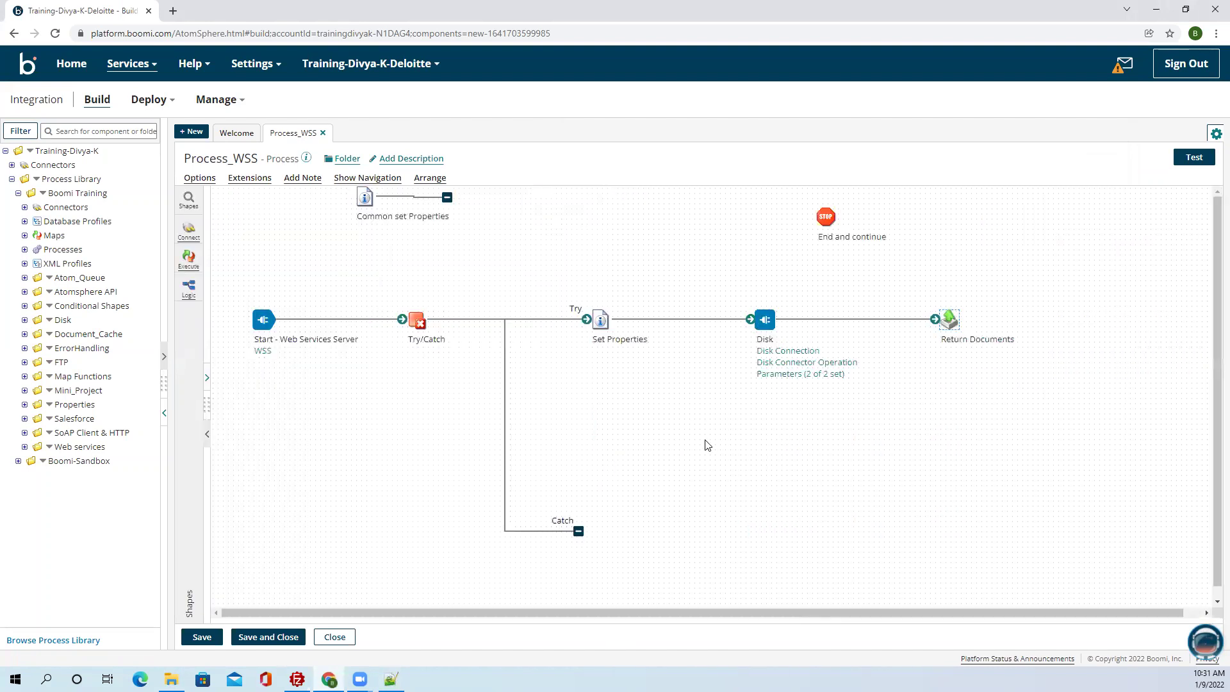
{"action": "mouse_move", "coordinate": [771, 315]}
{"action": "mouse_move", "coordinate": [359, 679]}
{"action": "left_click", "coordinate": [359, 679]}
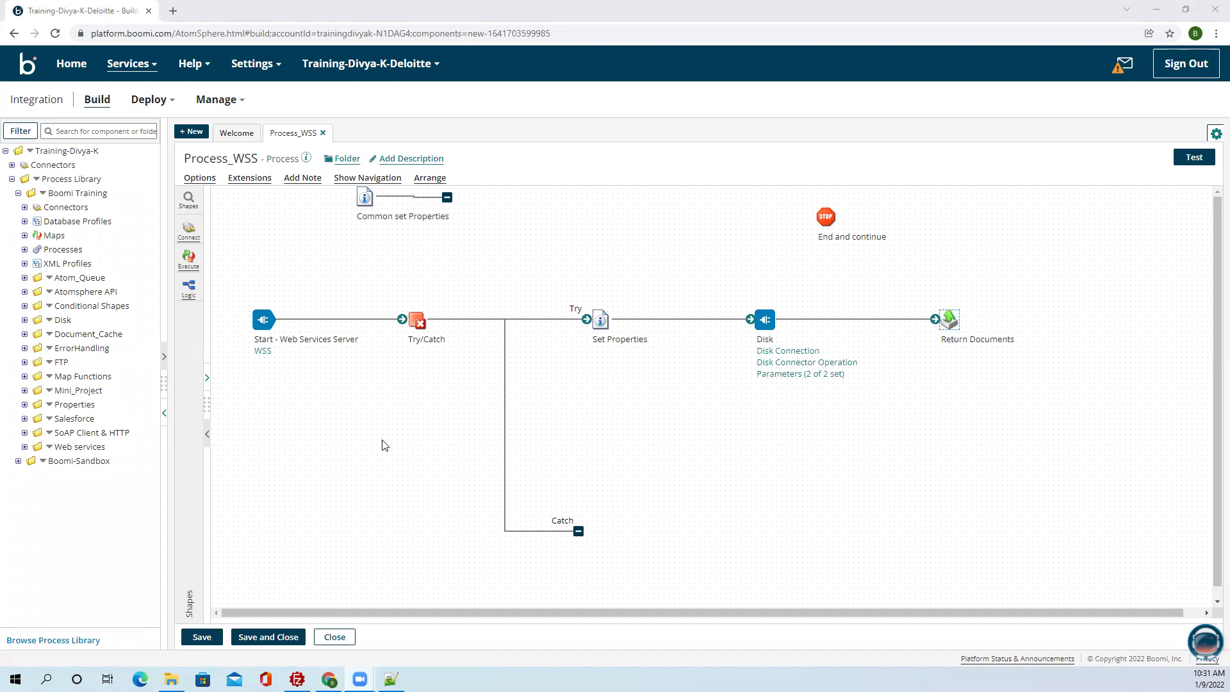
{"action": "left_click", "coordinate": [280, 348]}
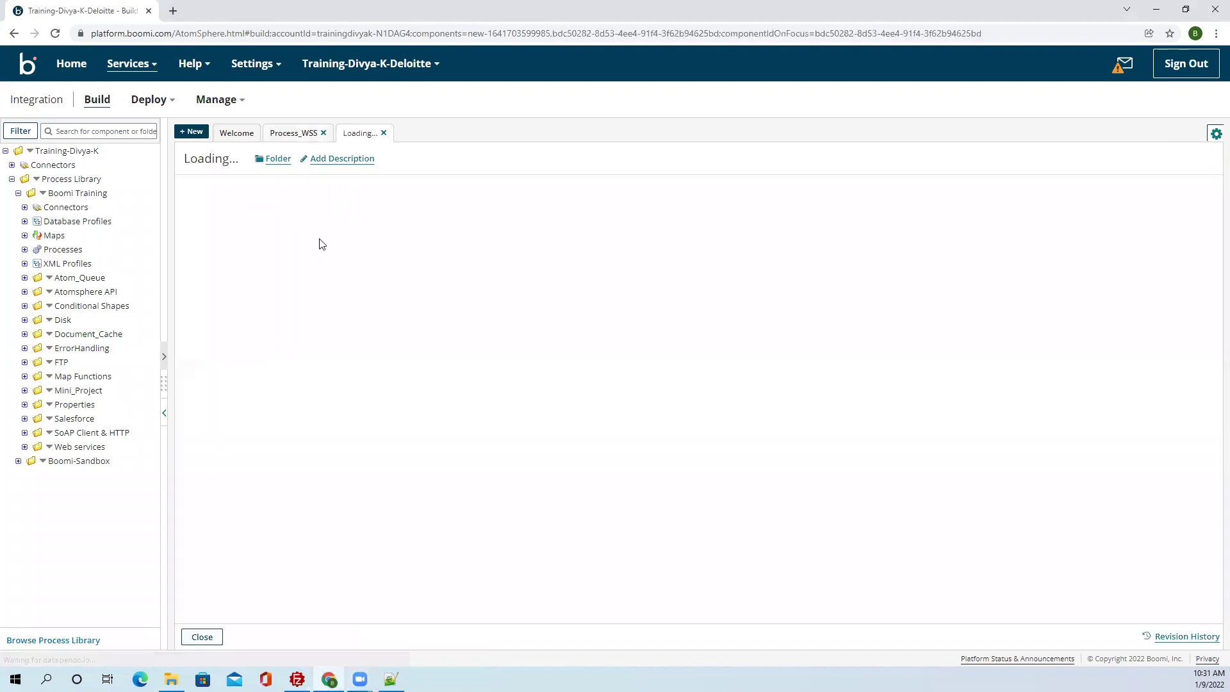
Save Process_WSS, dismiss the refused test-run notice, and bring up the Notepad++ notes.
{"action": "left_click", "coordinate": [304, 134]}
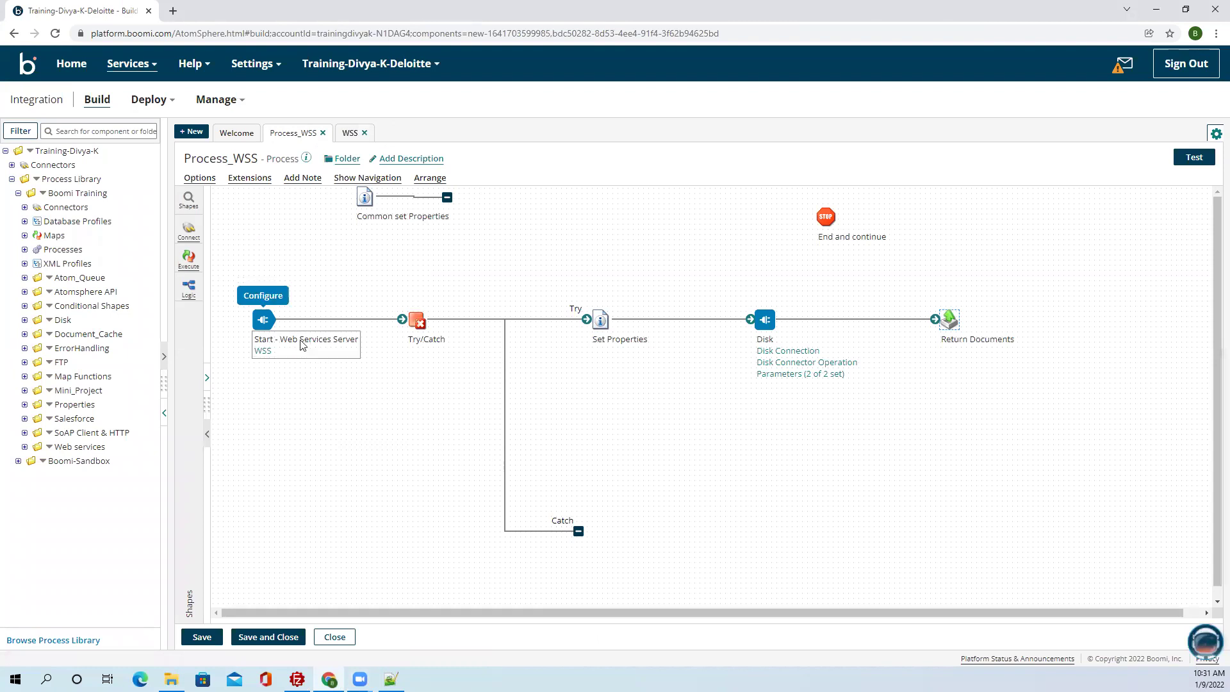
{"action": "left_click", "coordinate": [201, 637]}
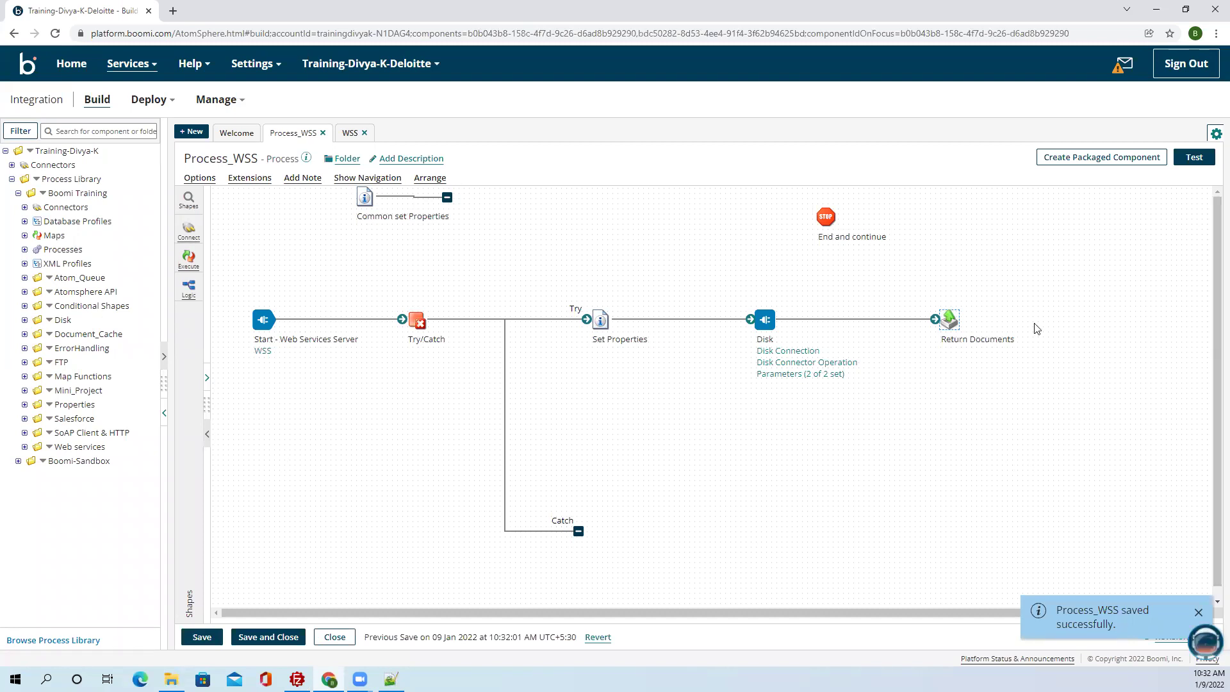
{"action": "left_click", "coordinate": [1191, 160]}
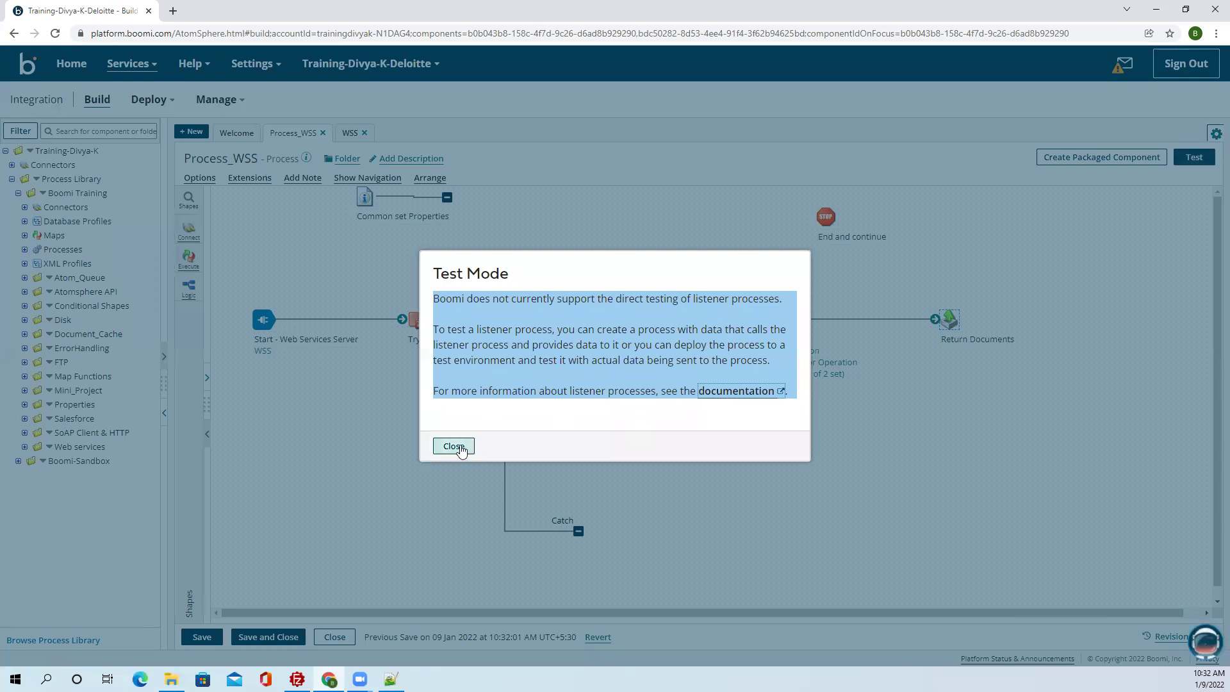
{"action": "left_click", "coordinate": [445, 447]}
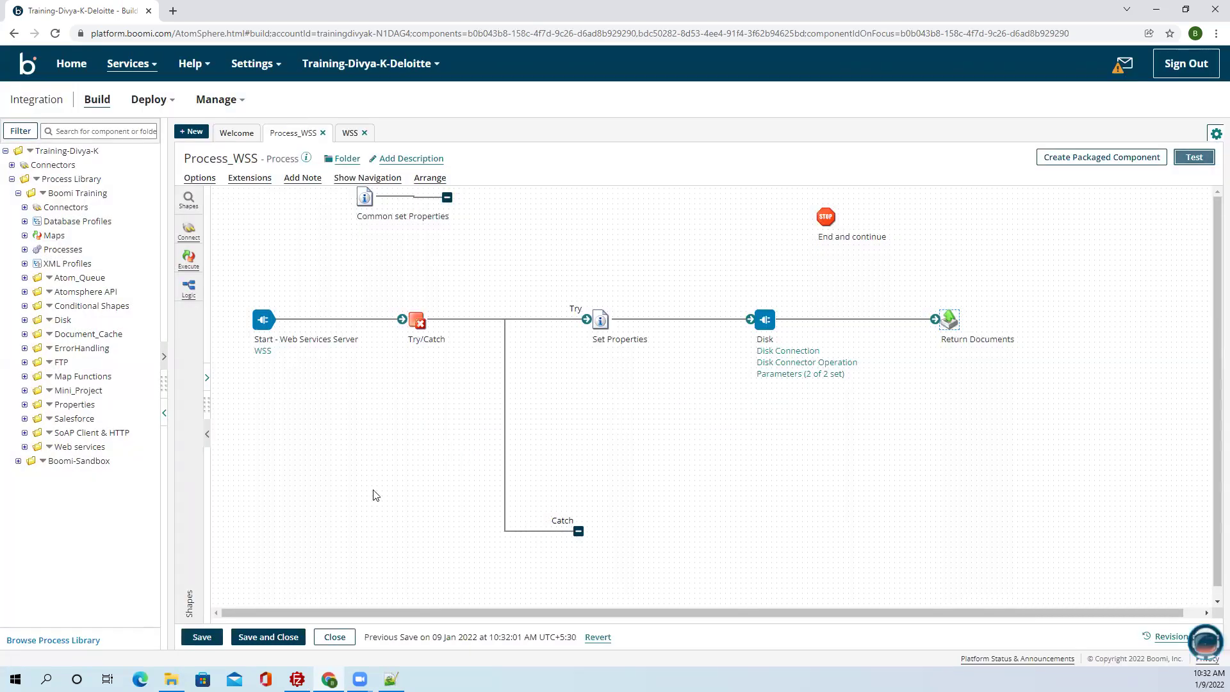
{"action": "left_click", "coordinate": [391, 679]}
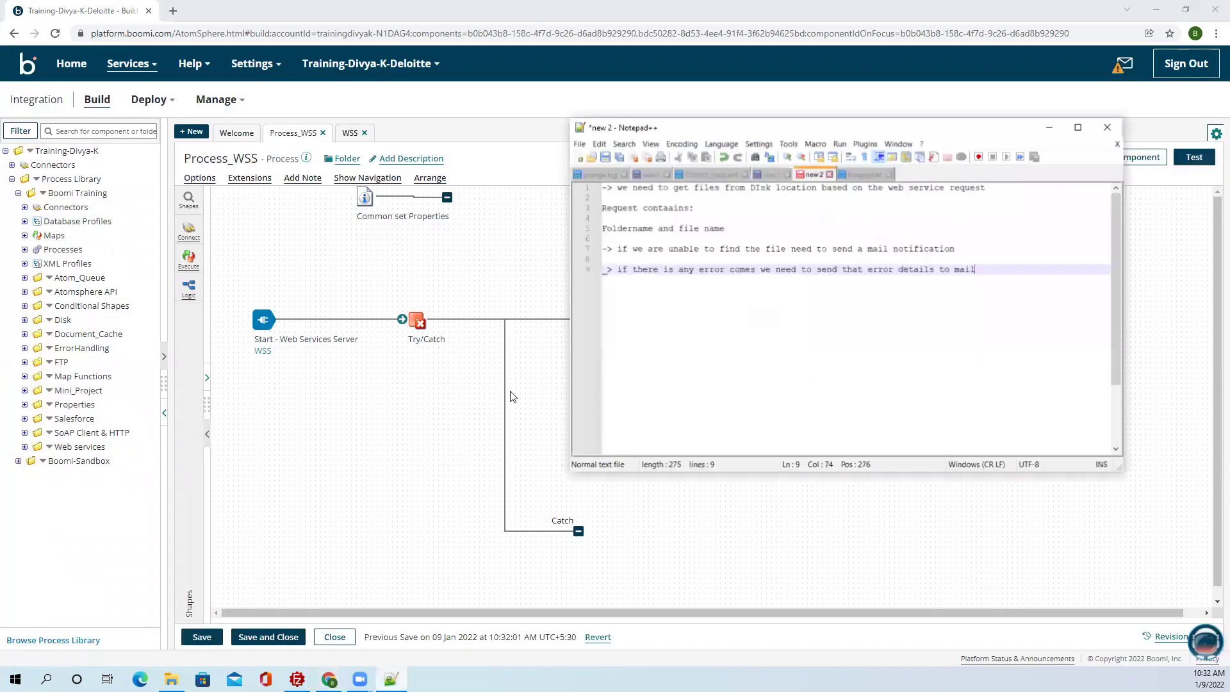
Copy the { "Folder": "", "File": "" } JSON from Request.txt into a new Message shape.
{"action": "left_click", "coordinate": [866, 173]}
{"action": "left_click_drag", "start_coordinate": [614, 222], "coordinate": [603, 189]}
{"action": "key", "text": "ctrl+c"}
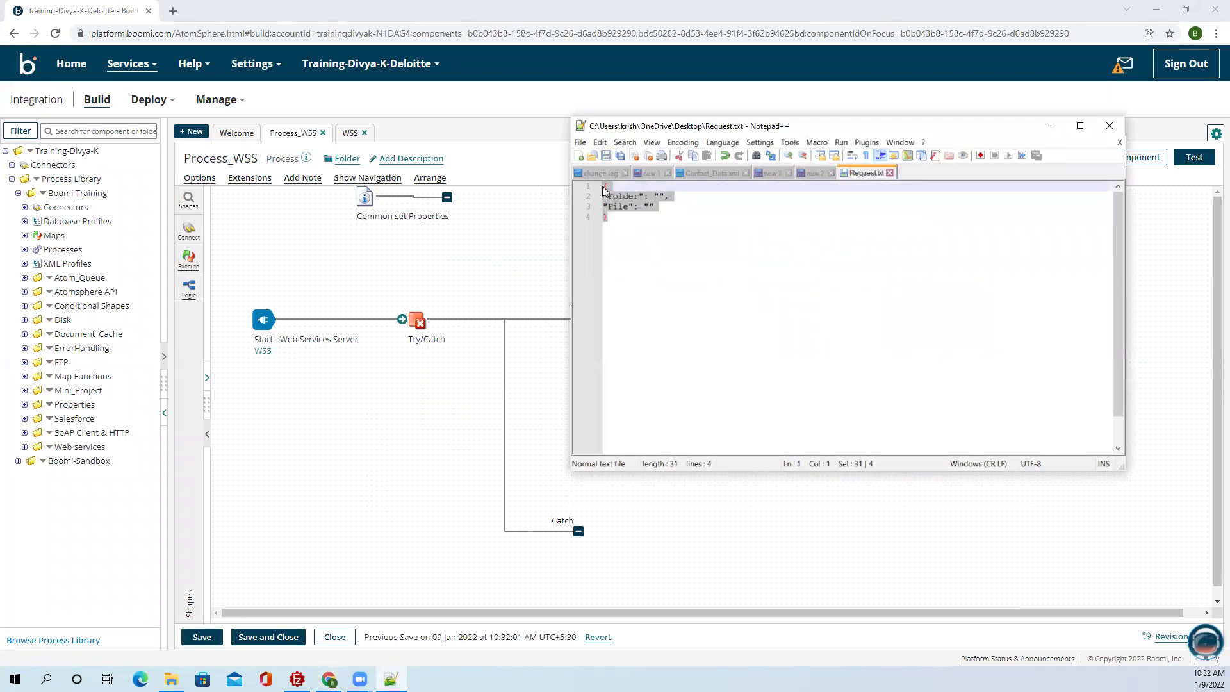
{"action": "left_click", "coordinate": [1051, 125]}
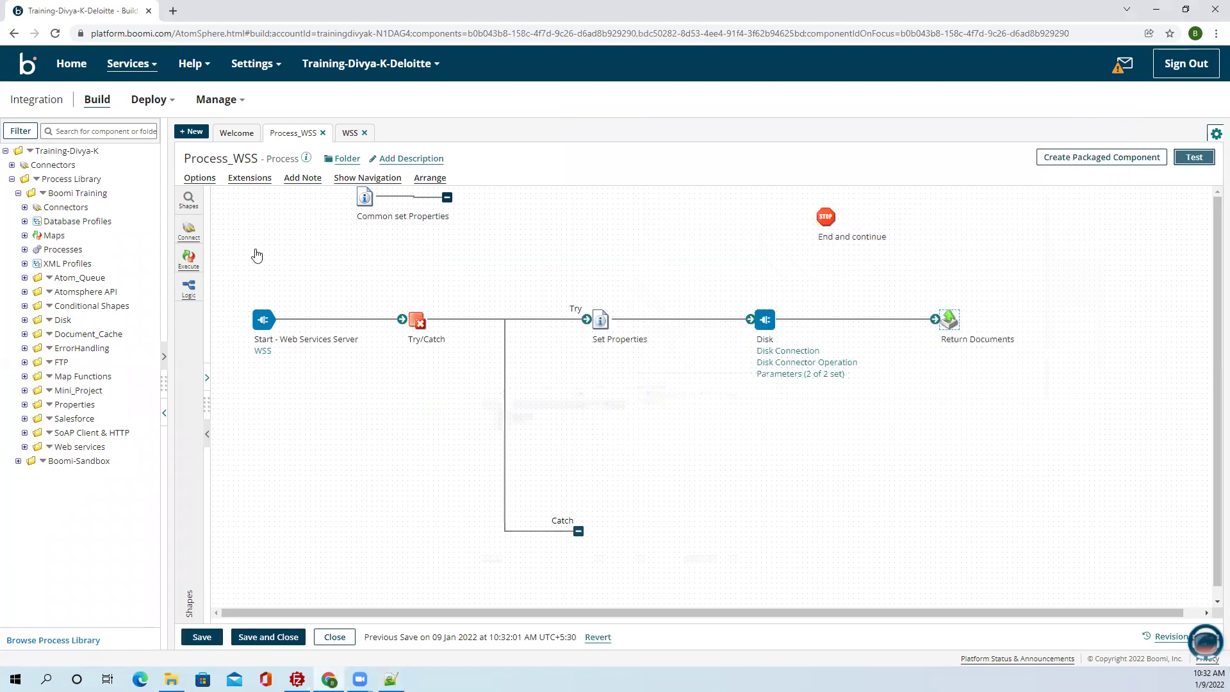
{"action": "left_click", "coordinate": [189, 200]}
{"action": "left_click", "coordinate": [240, 200]}
{"action": "left_click_drag", "start_coordinate": [532, 234], "coordinate": [752, 426]}
{"action": "left_click", "coordinate": [991, 359]}
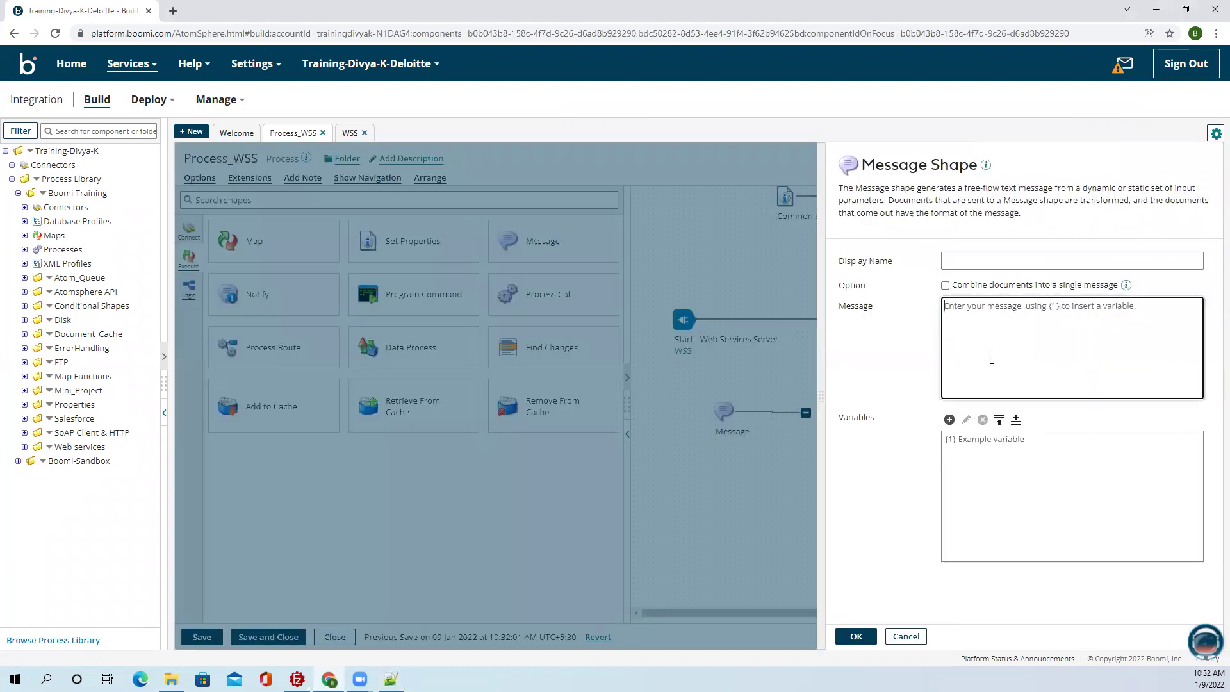
{"action": "key", "text": "ctrl+v"}
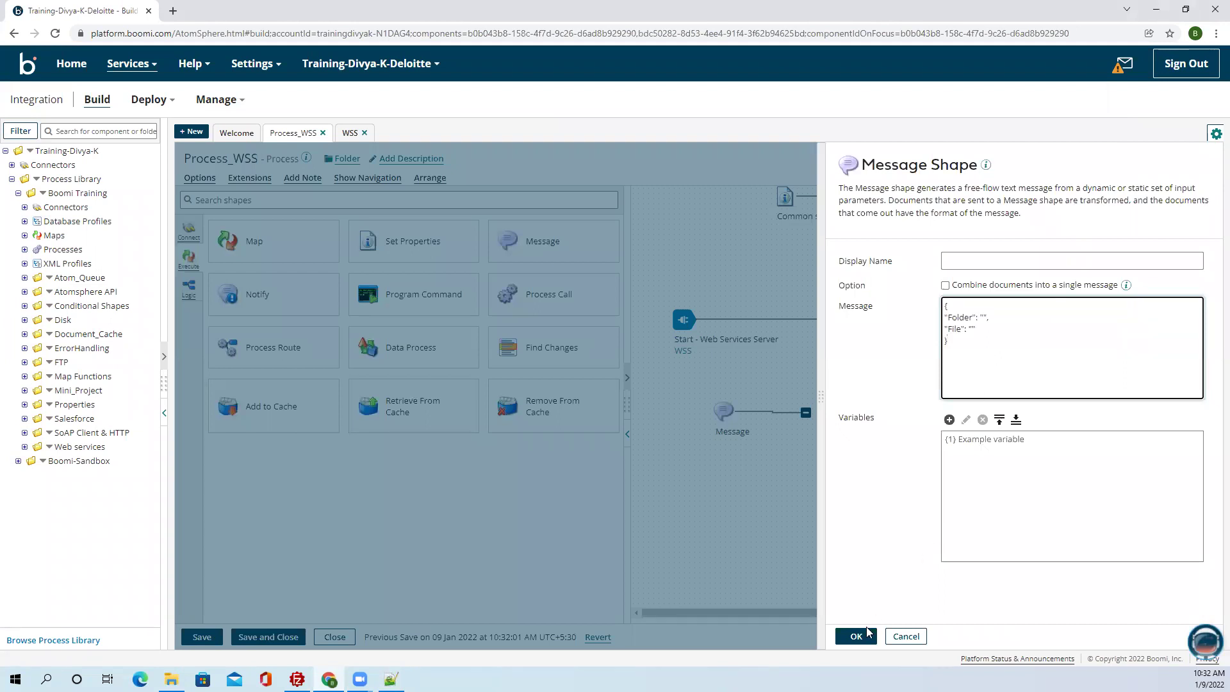
{"action": "left_click", "coordinate": [857, 636]}
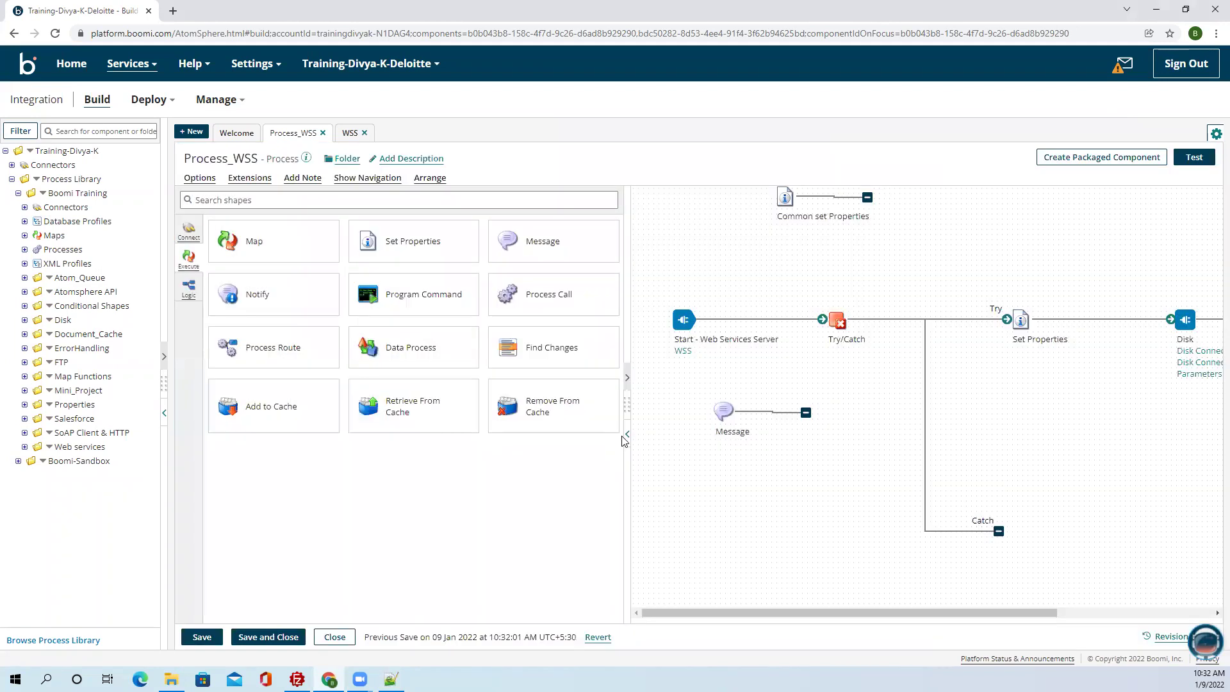
{"action": "left_click", "coordinate": [627, 435]}
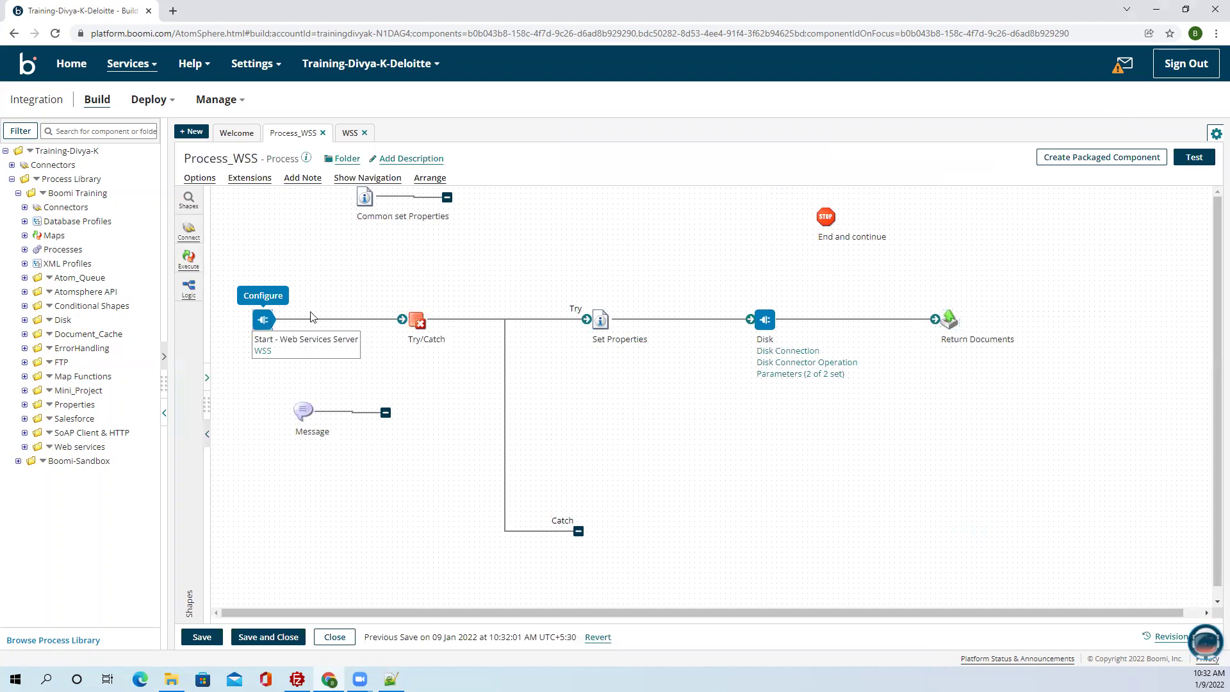
{"action": "left_click", "coordinate": [263, 319]}
Set the Start shape type to No Data and apply the recommended simultaneous-execution change.
{"action": "left_click", "coordinate": [1138, 257]}
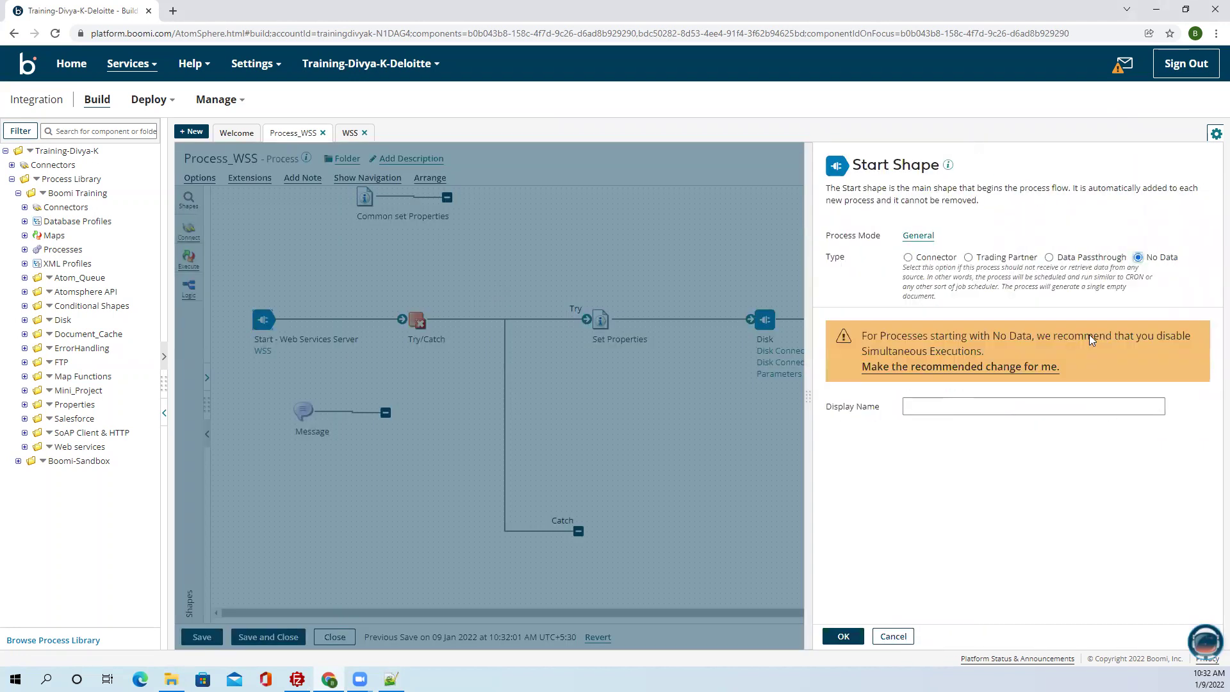
{"action": "left_click", "coordinate": [929, 367]}
{"action": "left_click", "coordinate": [843, 636]}
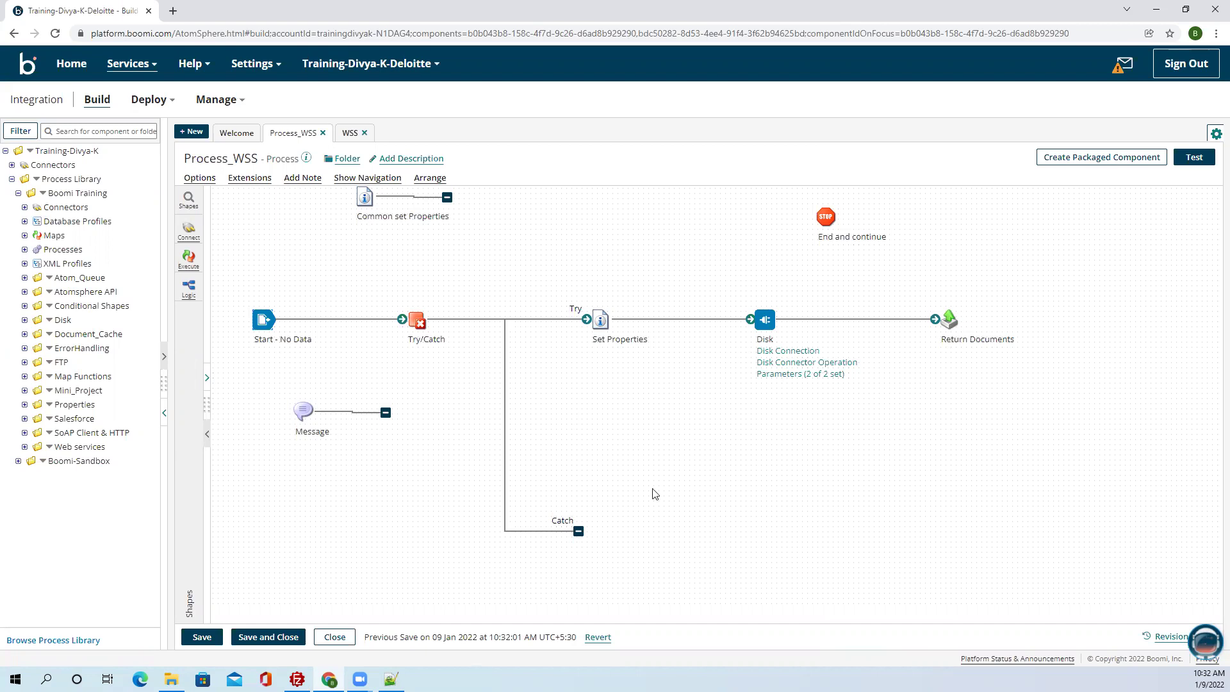
Move Try/Catch right to make room and open the Message shape's settings.
{"action": "mouse_move", "coordinate": [767, 320]}
{"action": "mouse_move", "coordinate": [359, 680]}
{"action": "mouse_move", "coordinate": [417, 318]}
{"action": "left_click_drag", "start_coordinate": [416, 319], "coordinate": [302, 410]}
{"action": "double_click", "coordinate": [304, 411]}
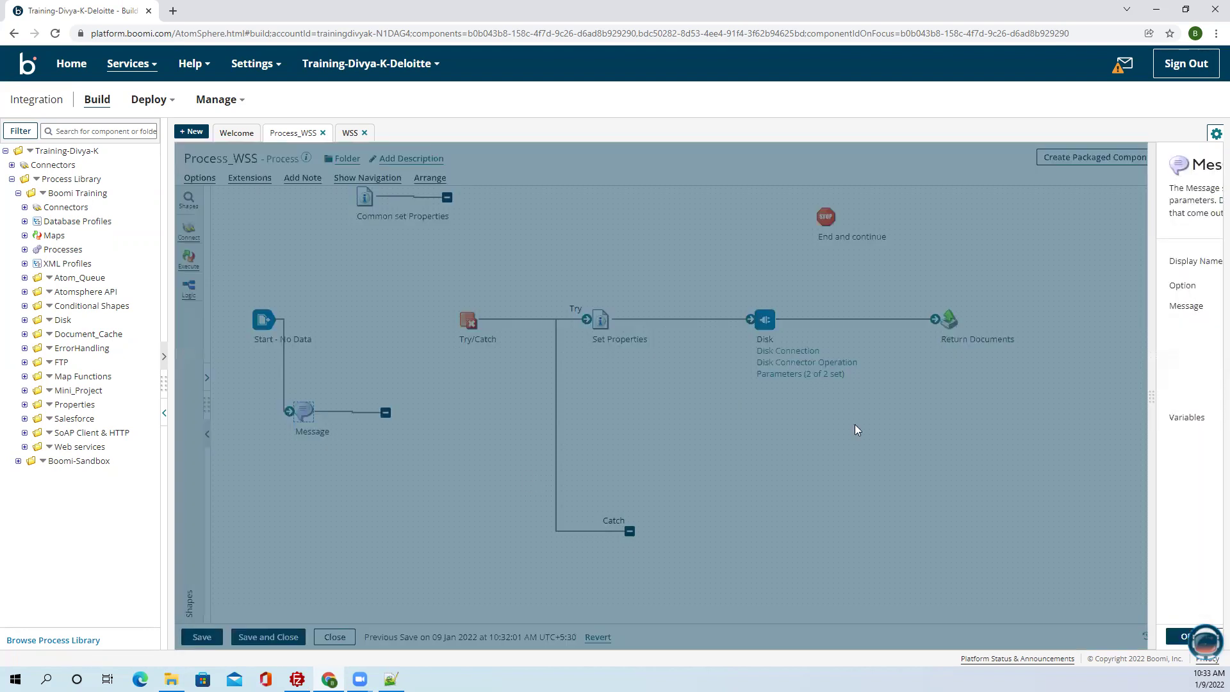
{"action": "left_click", "coordinate": [171, 679]}
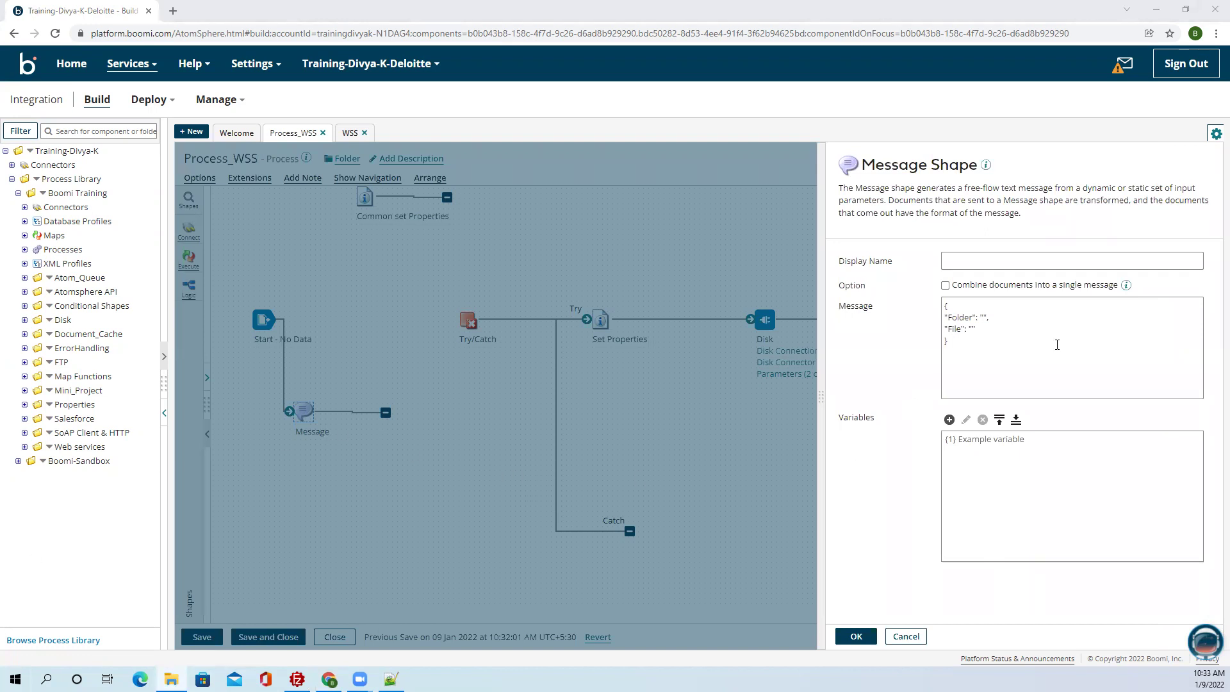
Set the message Folder to the Desktop Dev path and File to Test.txt, link to Try/Catch, save.
{"action": "left_click", "coordinate": [984, 317]}
{"action": "type", "text": "C:\\Users\\krish\\OneDrive\\Desktop\\Dev"}
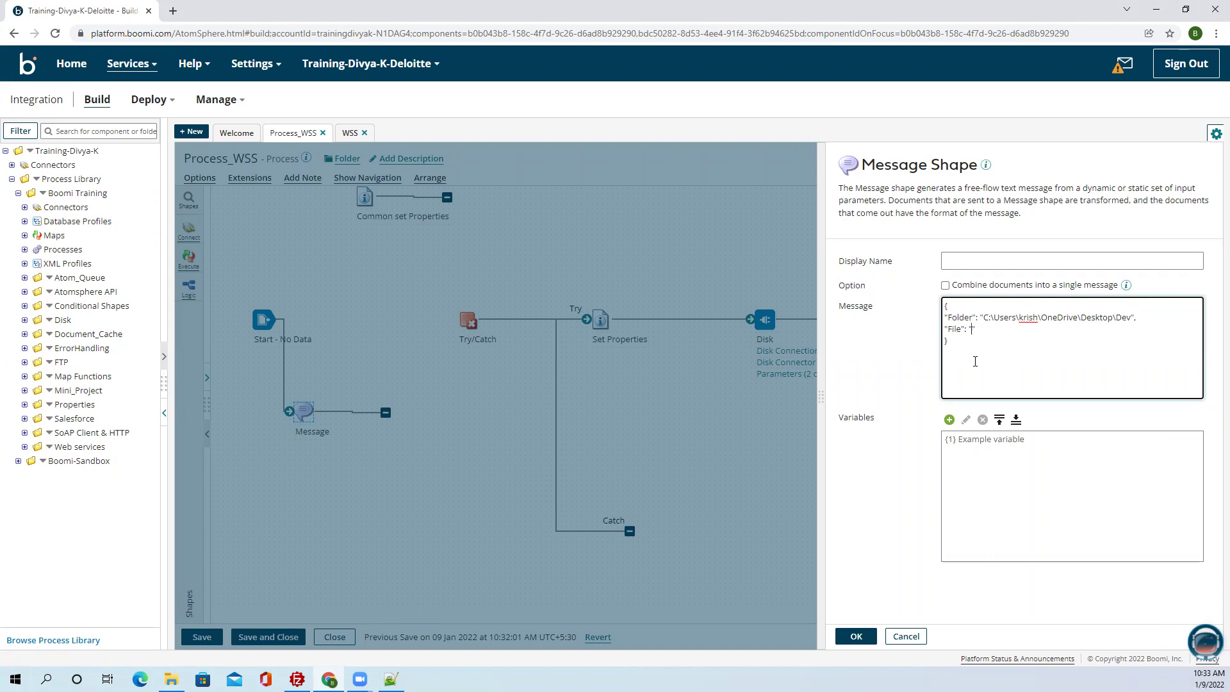
{"action": "type", "text": "Test.txt"}
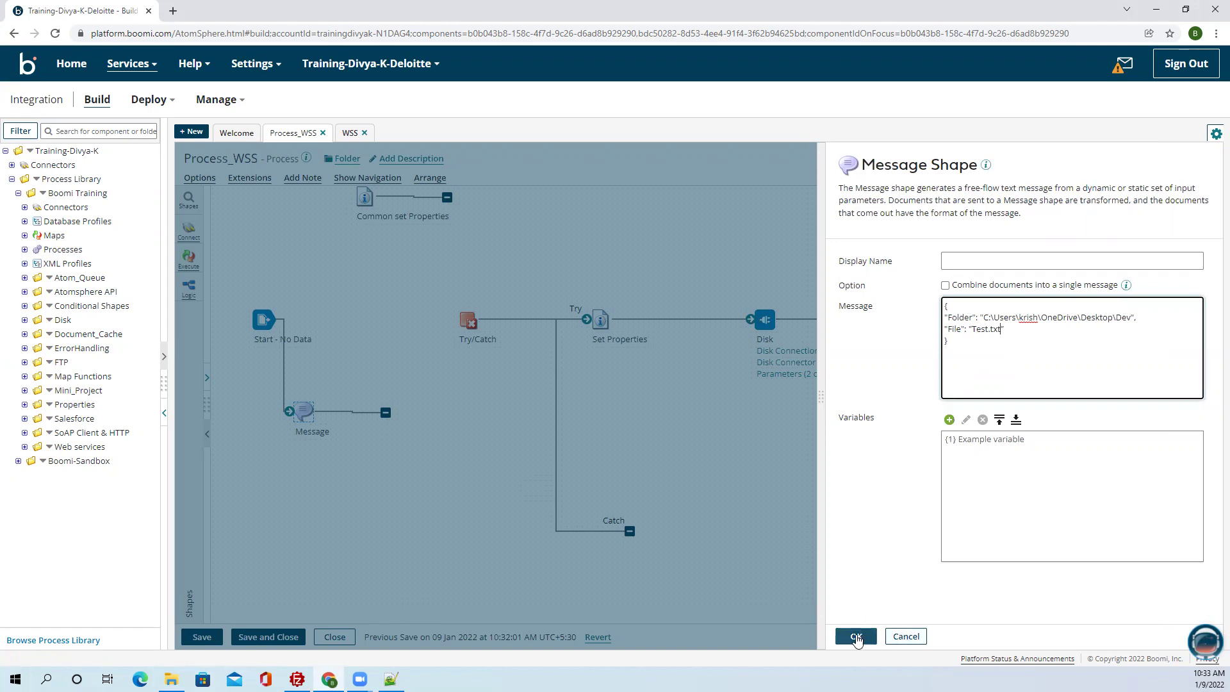
{"action": "left_click", "coordinate": [856, 636]}
{"action": "left_click_drag", "start_coordinate": [386, 412], "coordinate": [472, 322]}
{"action": "left_click", "coordinate": [202, 637]}
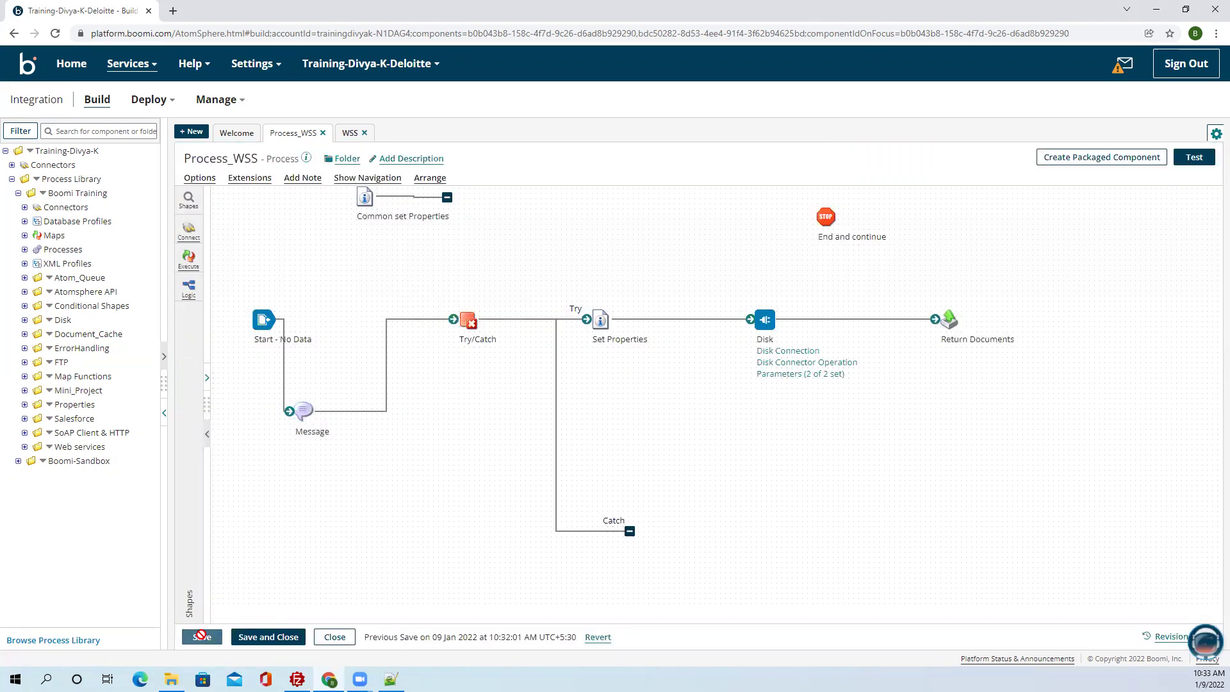
End the Catch branch with End and continue, save, and run a test on the R-Test atom.
{"action": "left_click_drag", "start_coordinate": [825, 218], "coordinate": [653, 488]}
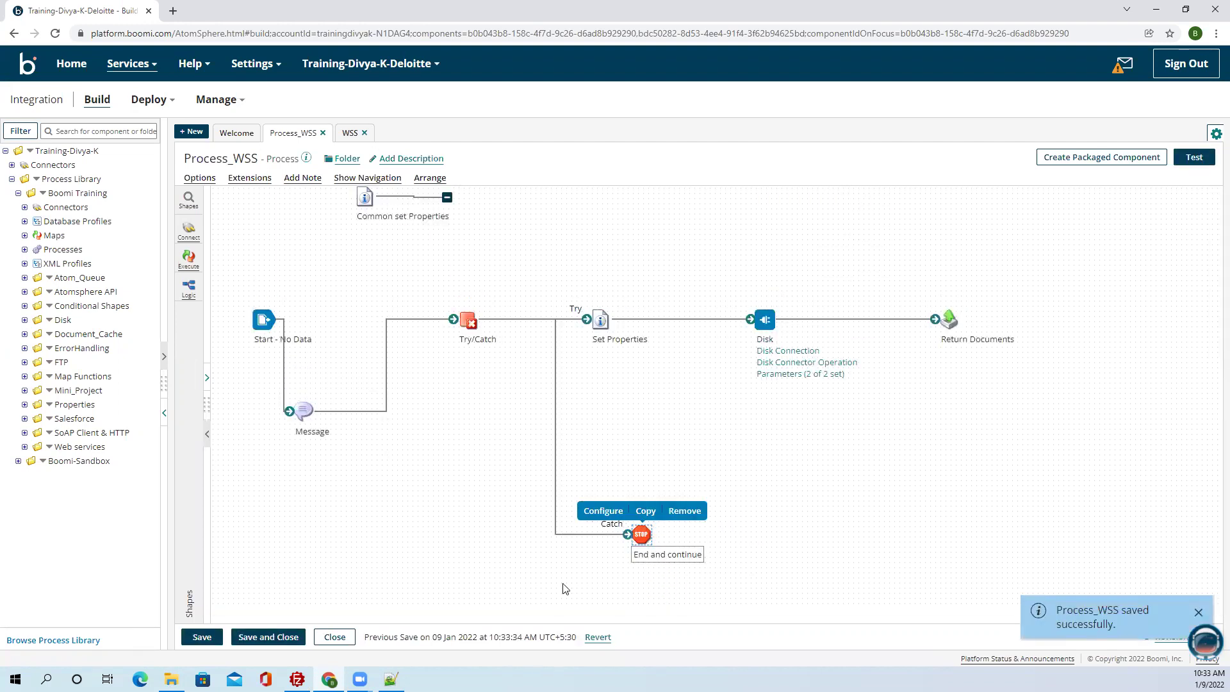
{"action": "left_click", "coordinate": [201, 637]}
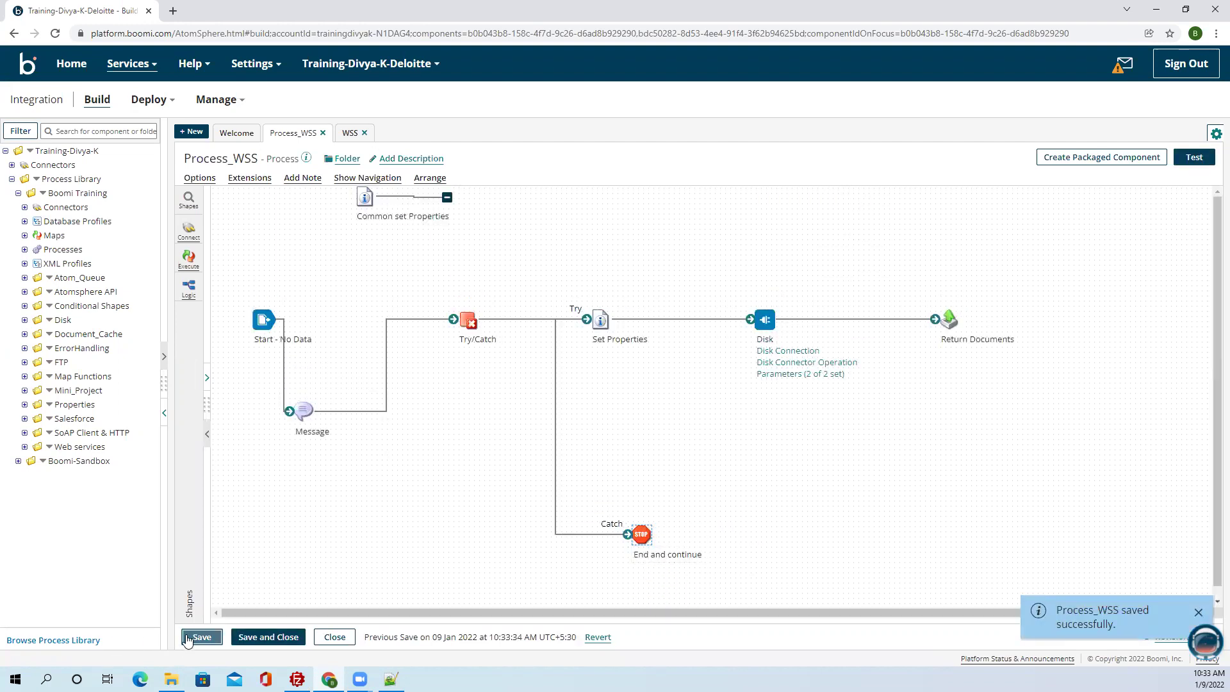
{"action": "left_click", "coordinate": [1194, 157]}
{"action": "left_click", "coordinate": [366, 209]}
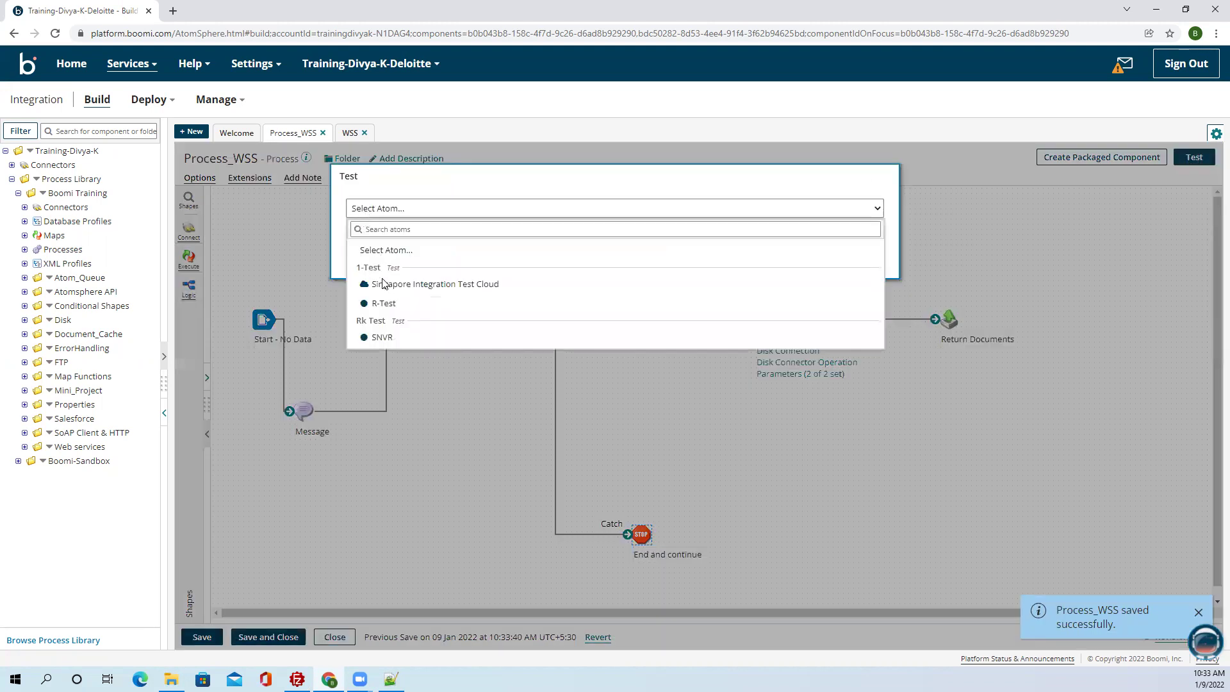
{"action": "left_click", "coordinate": [385, 303]}
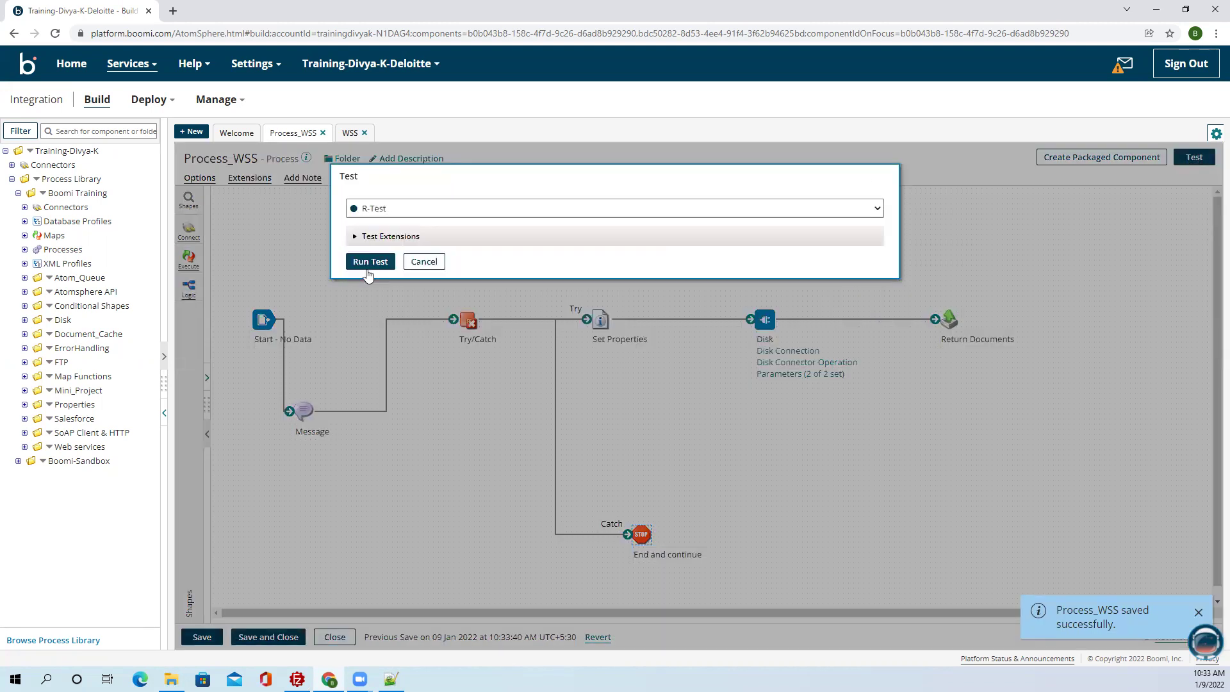
{"action": "left_click", "coordinate": [370, 262]}
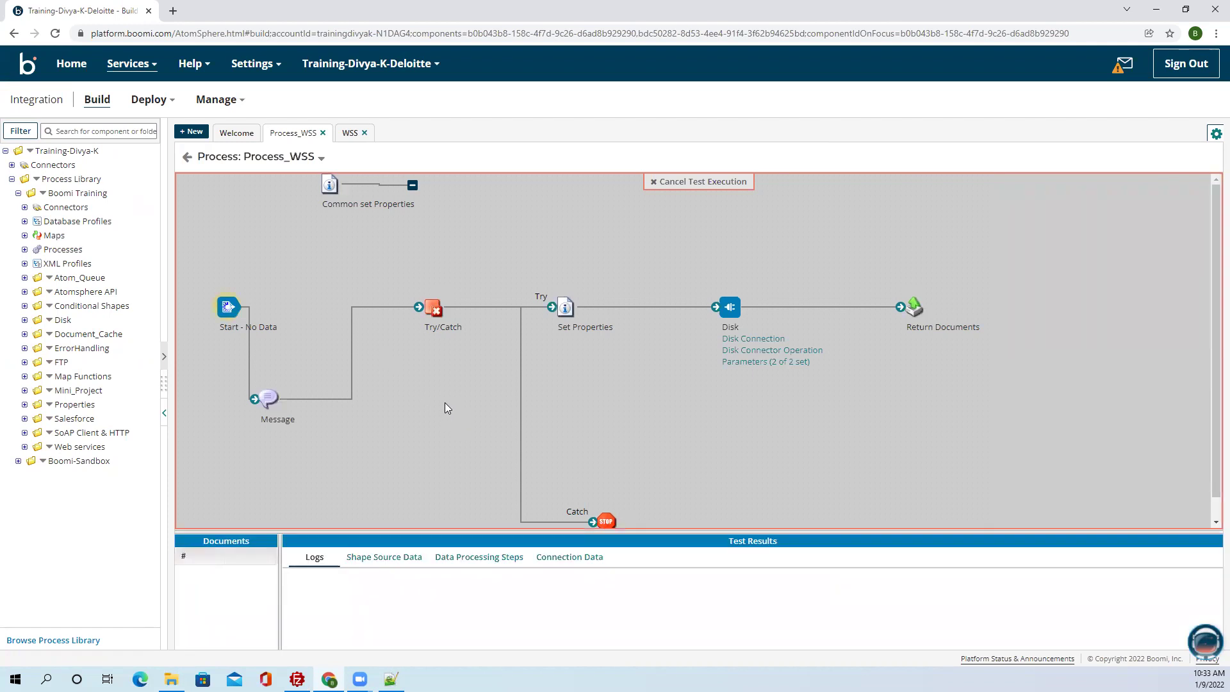
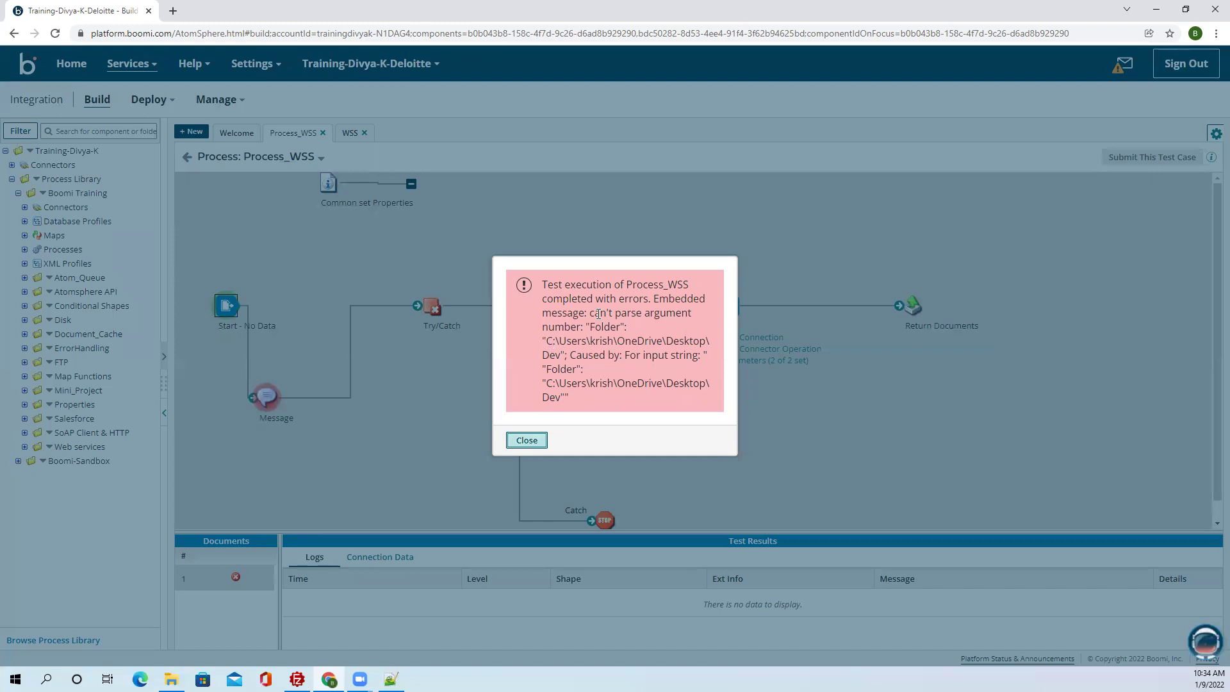
Dismiss the test error, return to the canvas, and revise the Message shape's JSON text.
{"action": "left_click", "coordinate": [527, 440]}
{"action": "left_click", "coordinate": [187, 157]}
{"action": "double_click", "coordinate": [301, 415]}
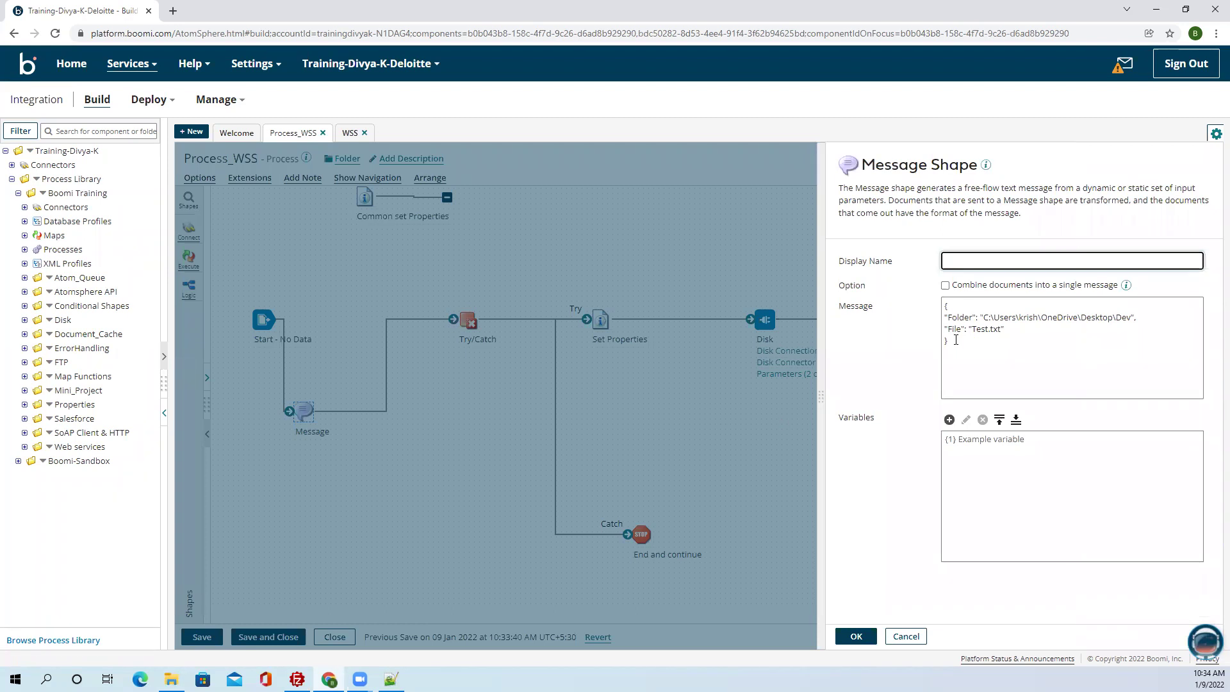
{"action": "left_click", "coordinate": [956, 340]}
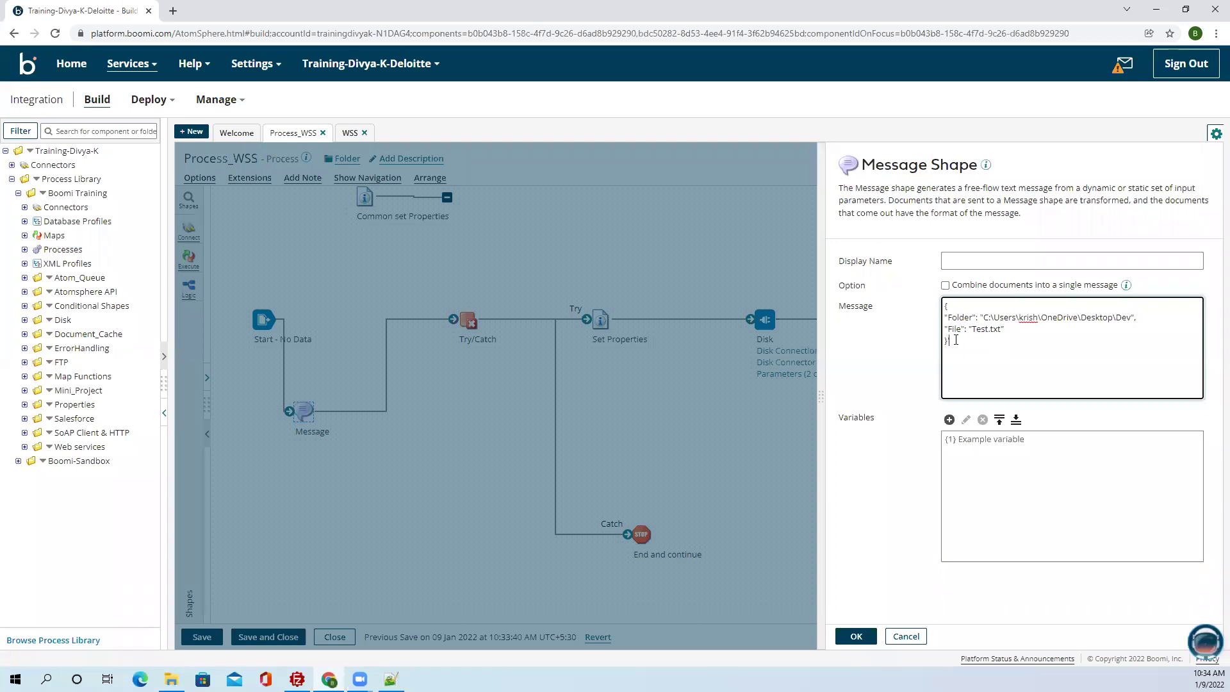
{"action": "key", "text": "Up"}
{"action": "key", "text": "Up"}
{"action": "key", "text": "Up"}
{"action": "left_click", "coordinate": [854, 636]}
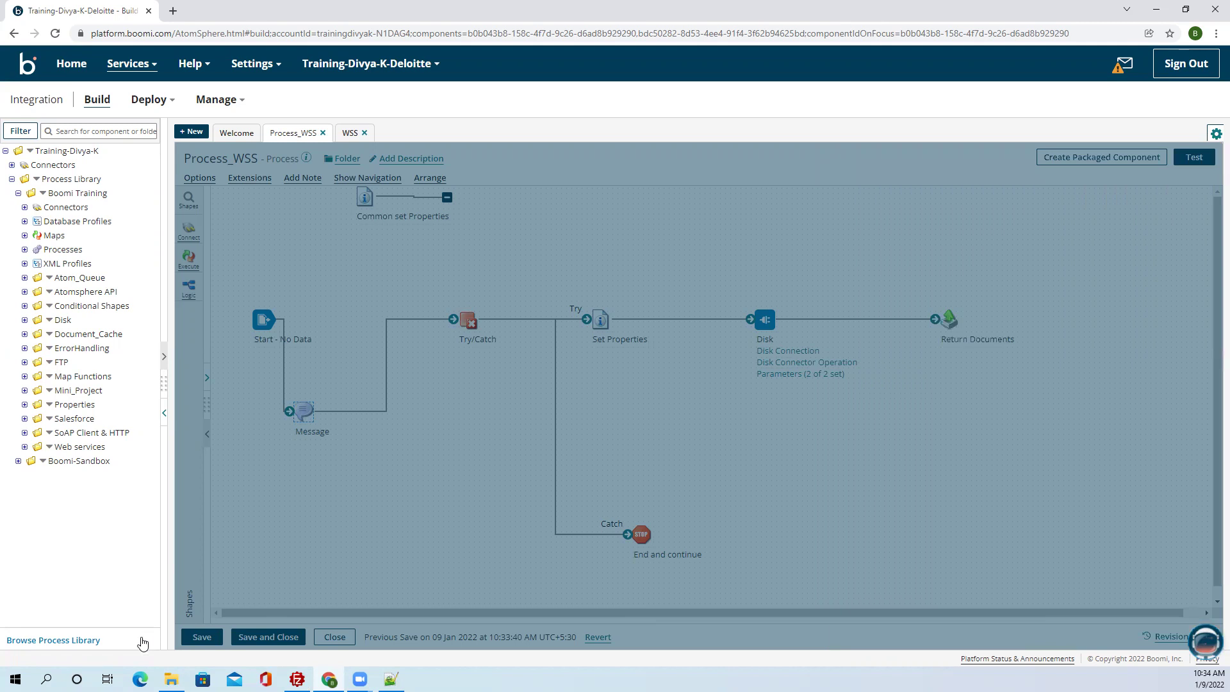
Save Process_WSS, re-run the test, and close the 'Directory does not exist' error.
{"action": "key", "text": "ctrl+s"}
{"action": "left_click", "coordinate": [1184, 158]}
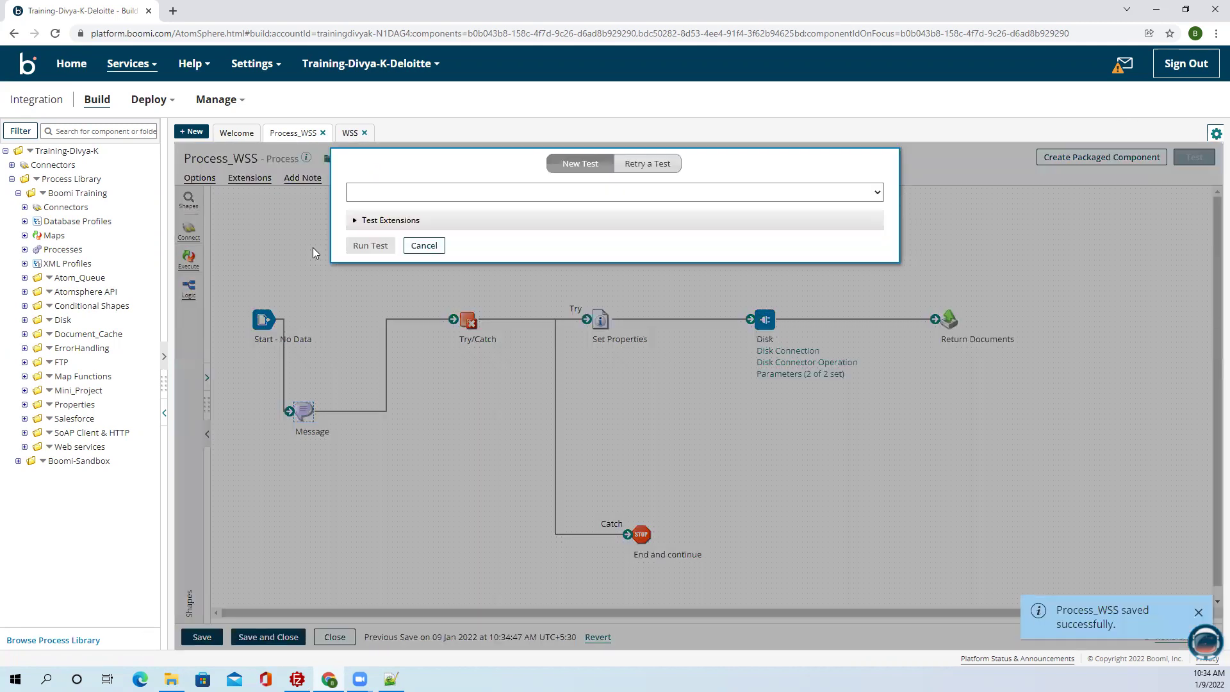
{"action": "left_click", "coordinate": [369, 246]}
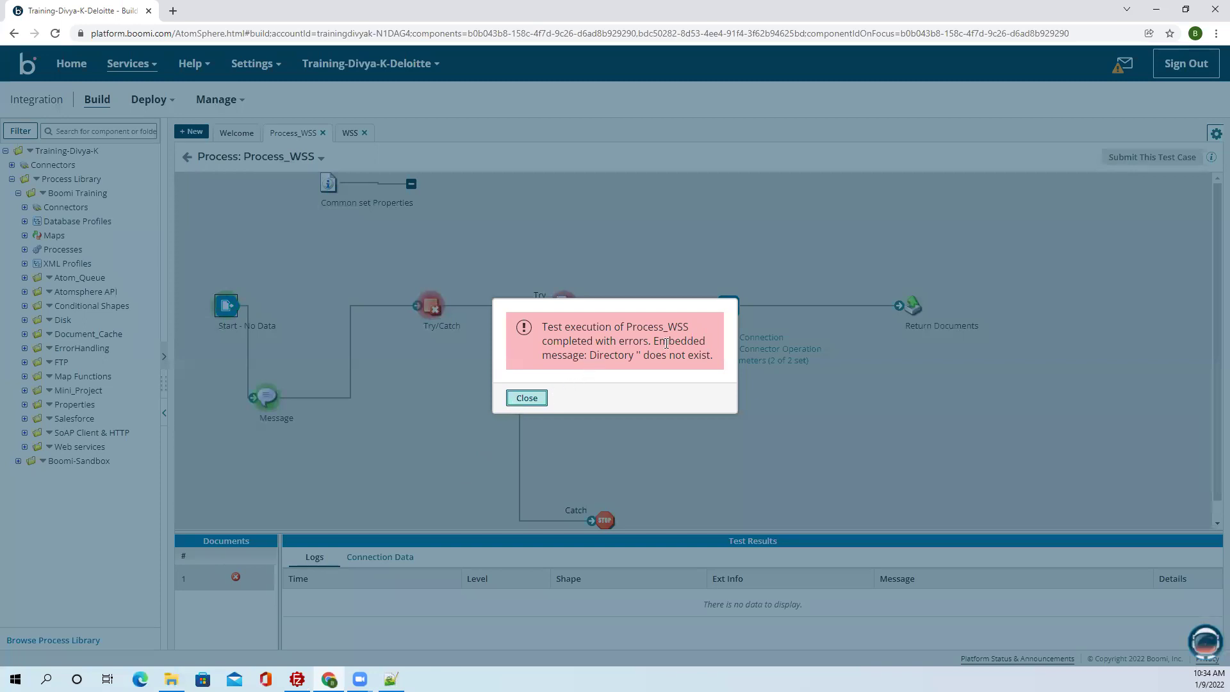
{"action": "left_click", "coordinate": [528, 399]}
{"action": "left_click", "coordinate": [565, 309]}
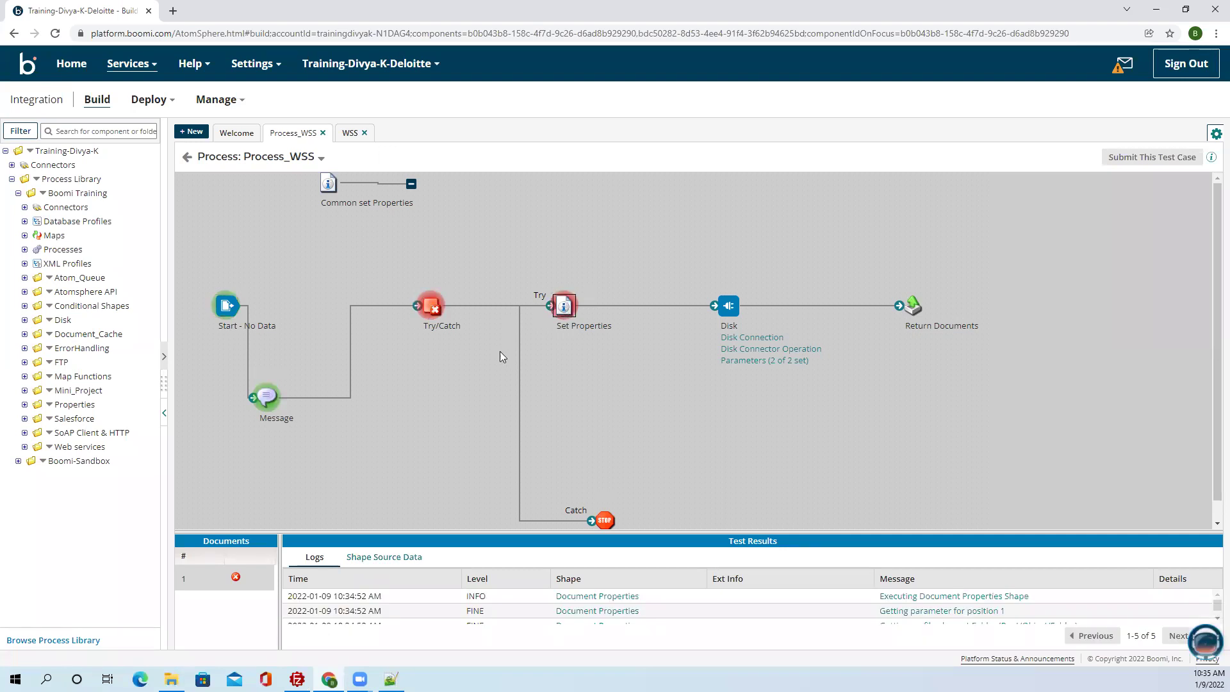
Inspect the Set Properties step's source document Folder value and the log's stack trace.
{"action": "left_click", "coordinate": [367, 557]}
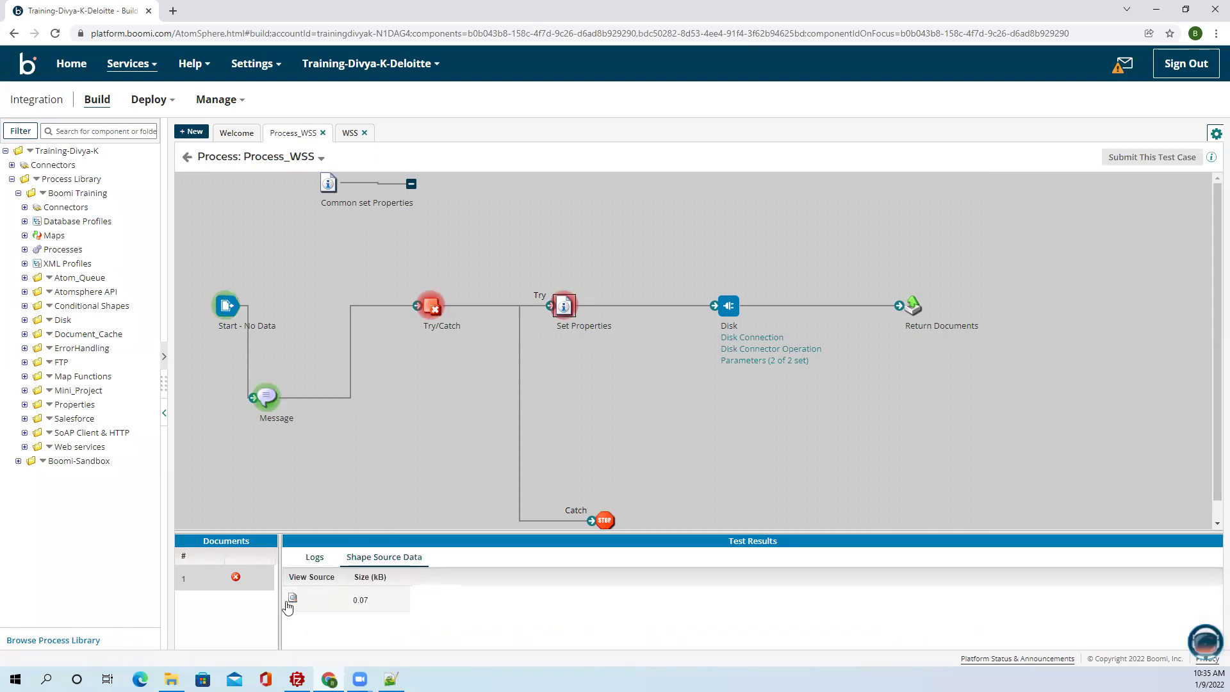
{"action": "left_click", "coordinate": [293, 599]}
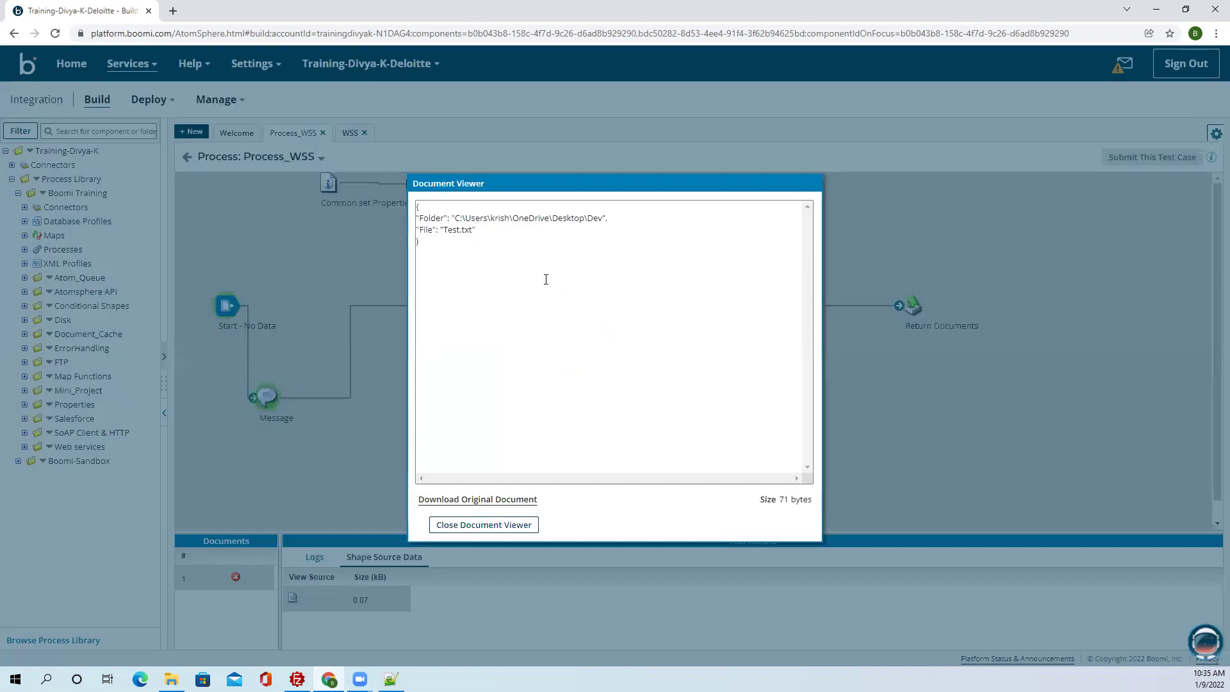
{"action": "left_click_drag", "start_coordinate": [455, 219], "coordinate": [601, 219]}
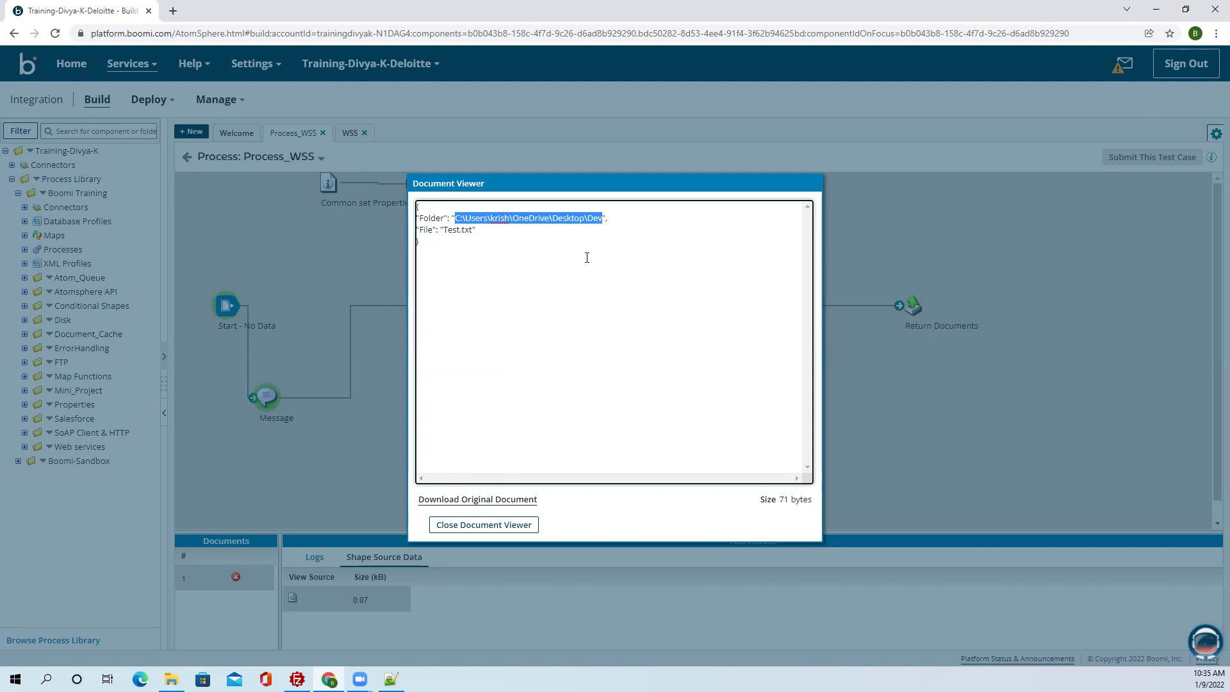
{"action": "left_click", "coordinate": [500, 524]}
{"action": "triple_click", "coordinate": [314, 556]}
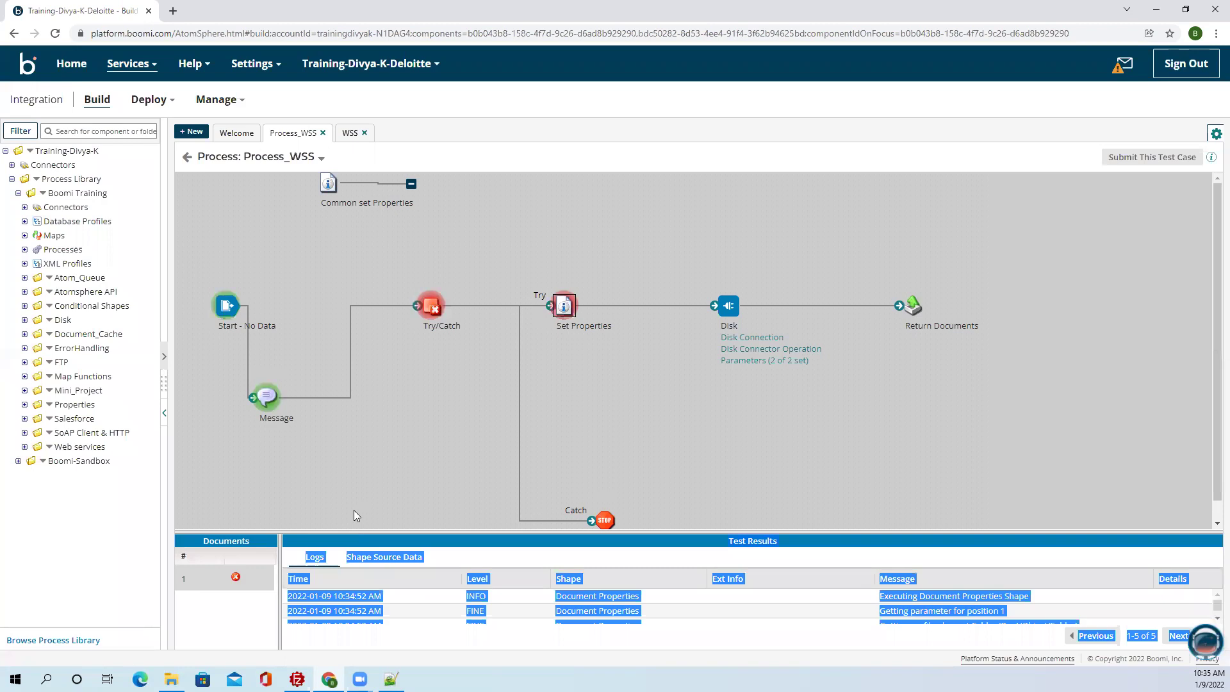
{"action": "left_click_drag", "start_coordinate": [352, 531], "coordinate": [365, 237]}
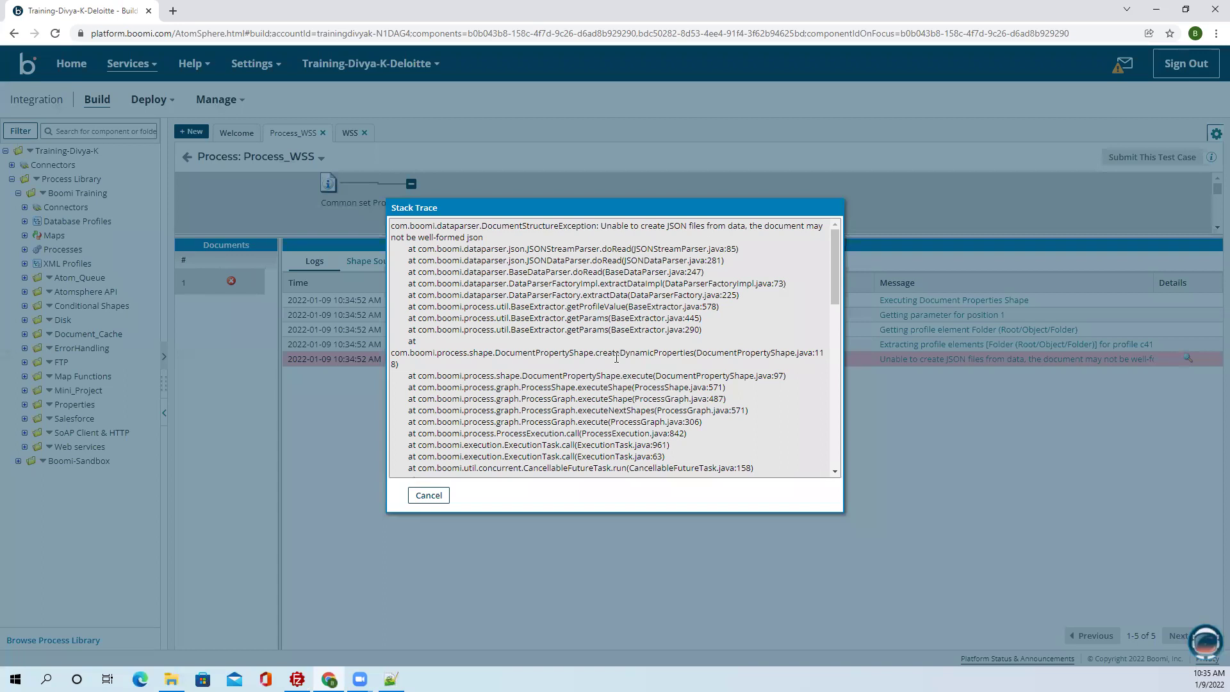
{"action": "left_click", "coordinate": [430, 496]}
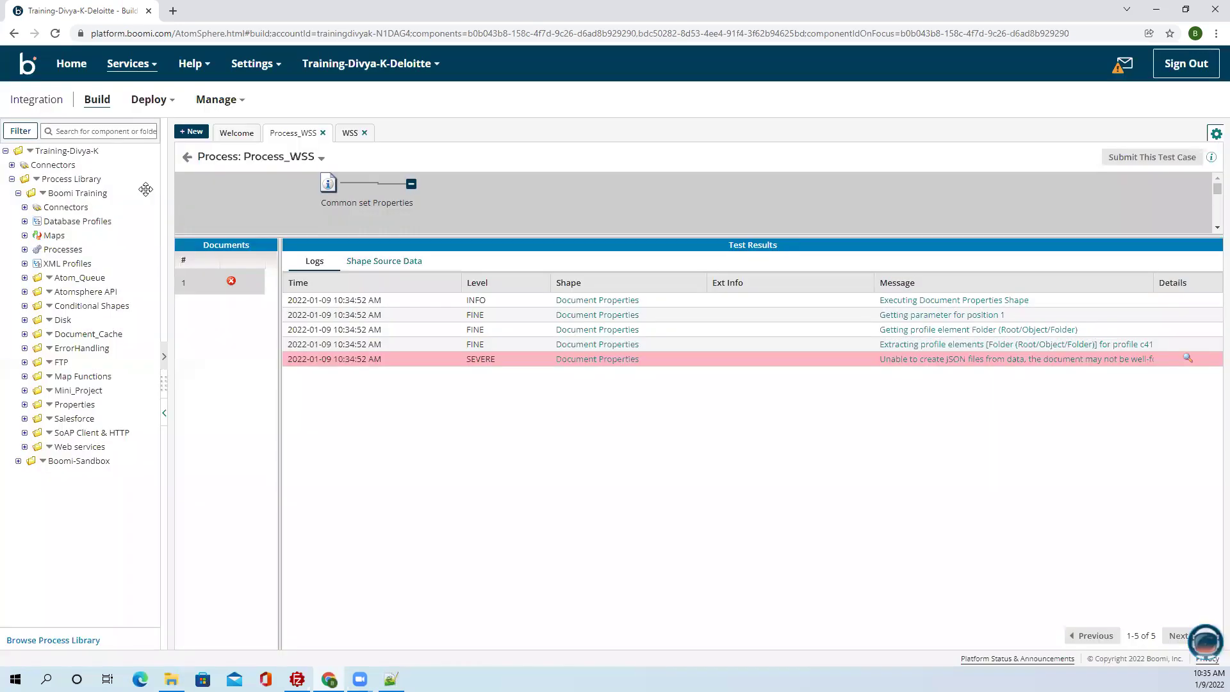
Reopen the Message shape on the canvas and select its full JSON text to copy.
{"action": "left_click", "coordinate": [187, 157]}
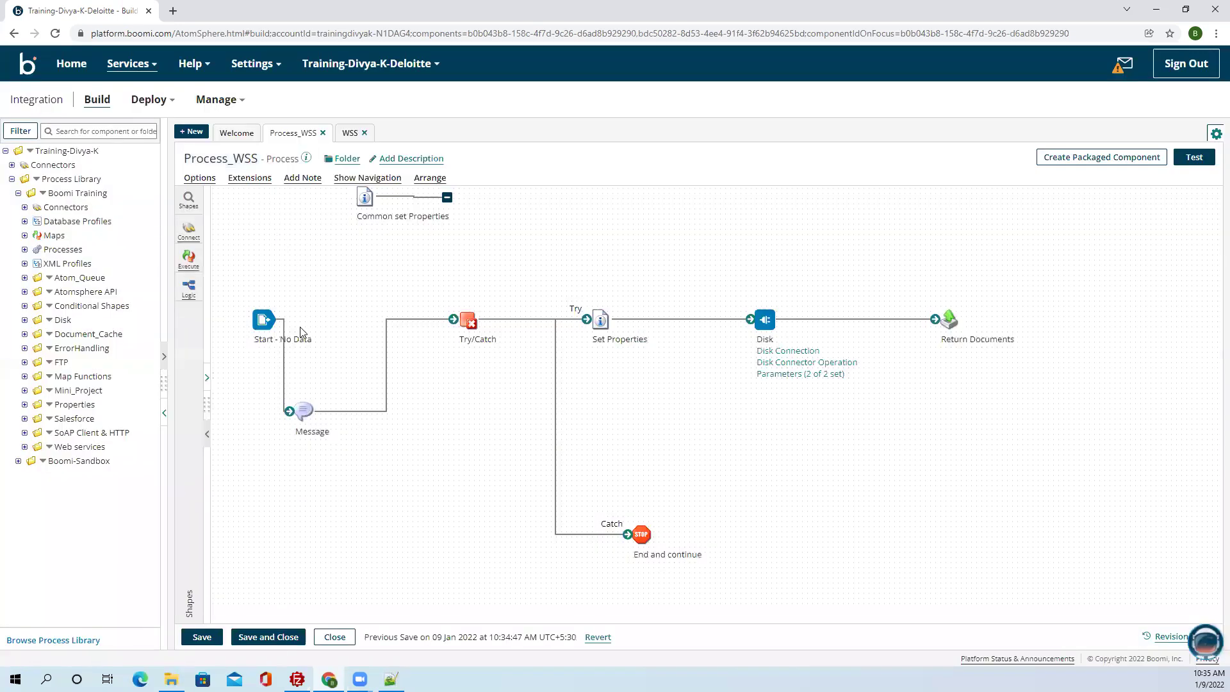
{"action": "double_click", "coordinate": [306, 410]}
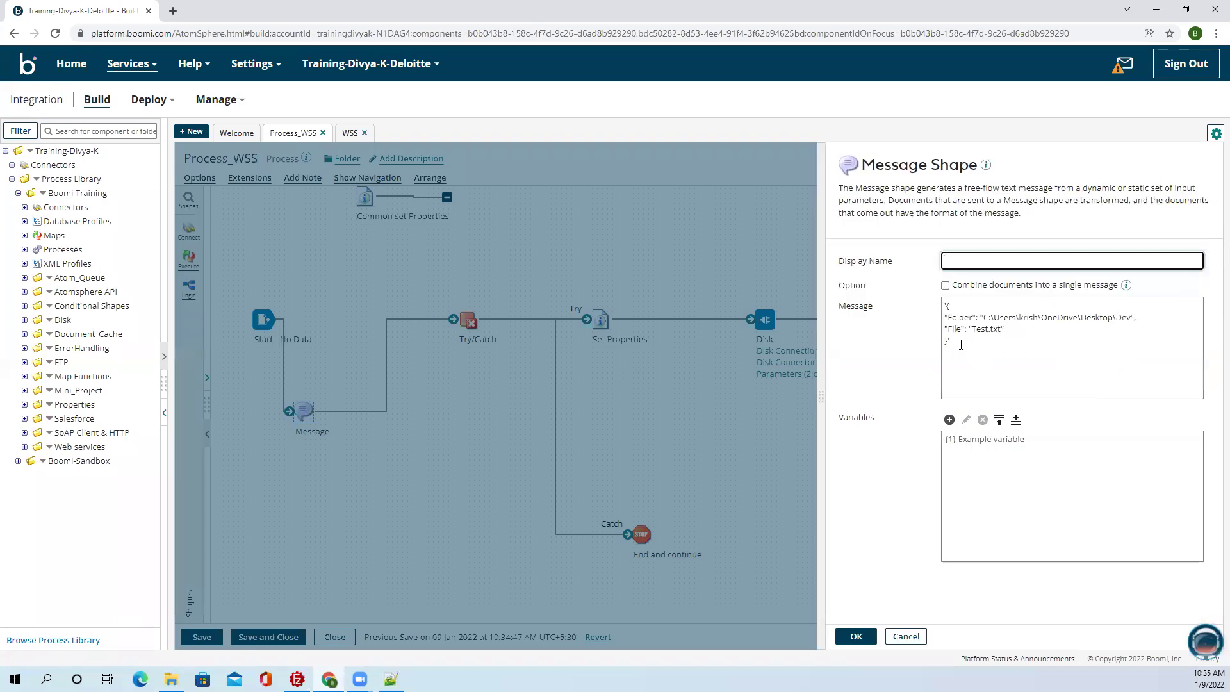
{"action": "left_click_drag", "start_coordinate": [961, 345], "coordinate": [941, 302]}
{"action": "key", "text": "ctrl+c"}
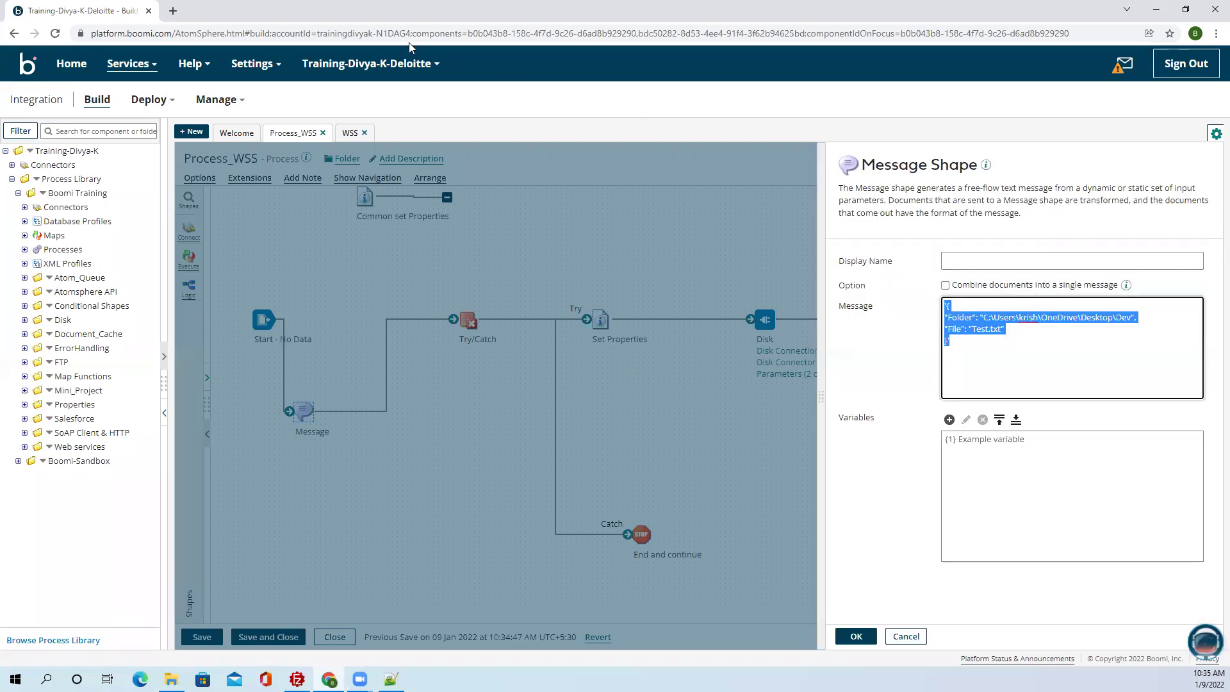
{"action": "left_click", "coordinate": [175, 14]}
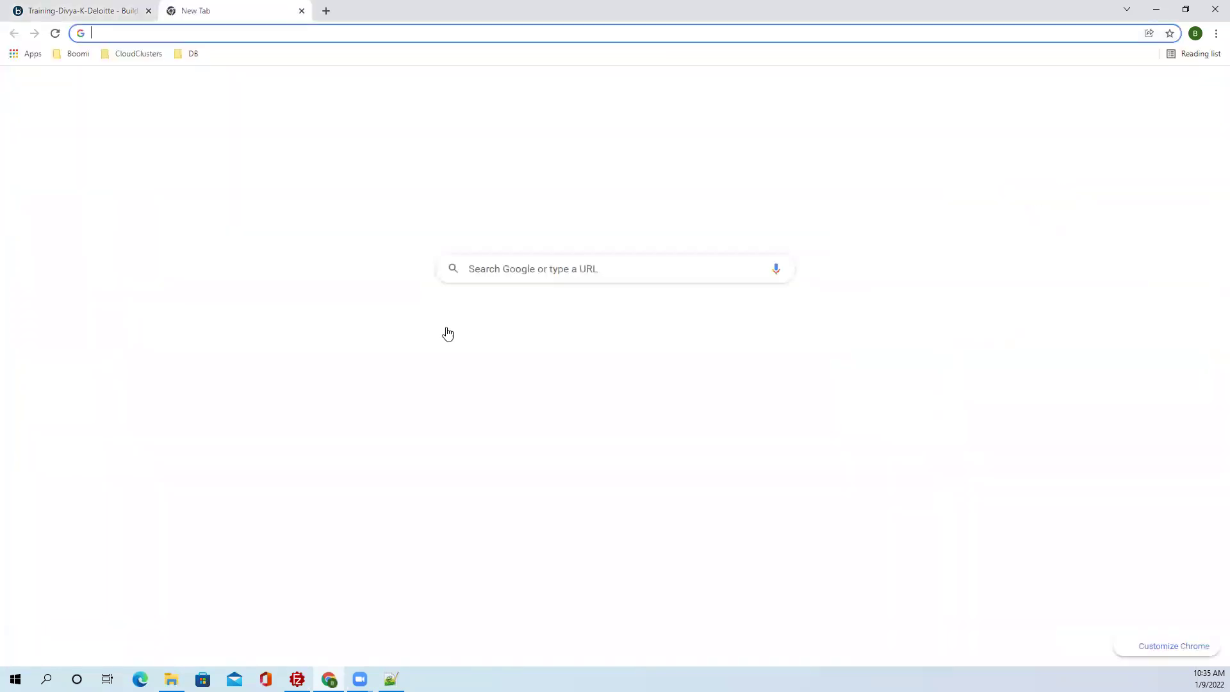
Search Google for 'json formatter' and open the jsonformatter.org result.
{"action": "left_click", "coordinate": [473, 271]}
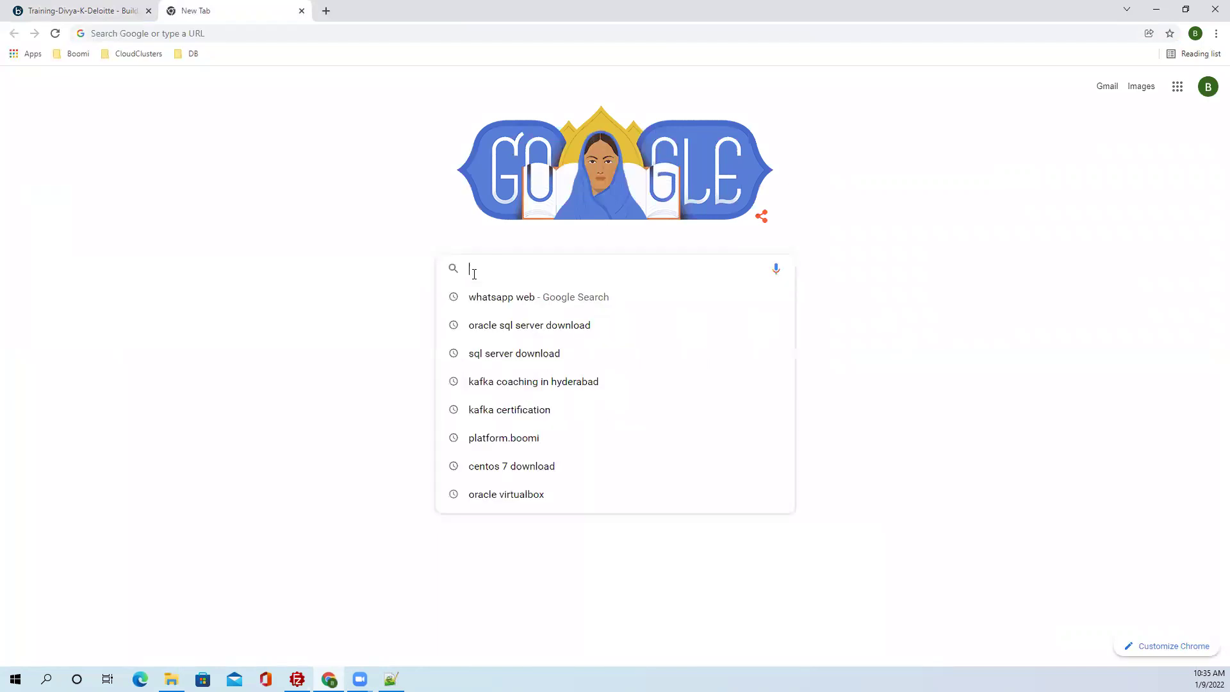
{"action": "type", "text": "json"}
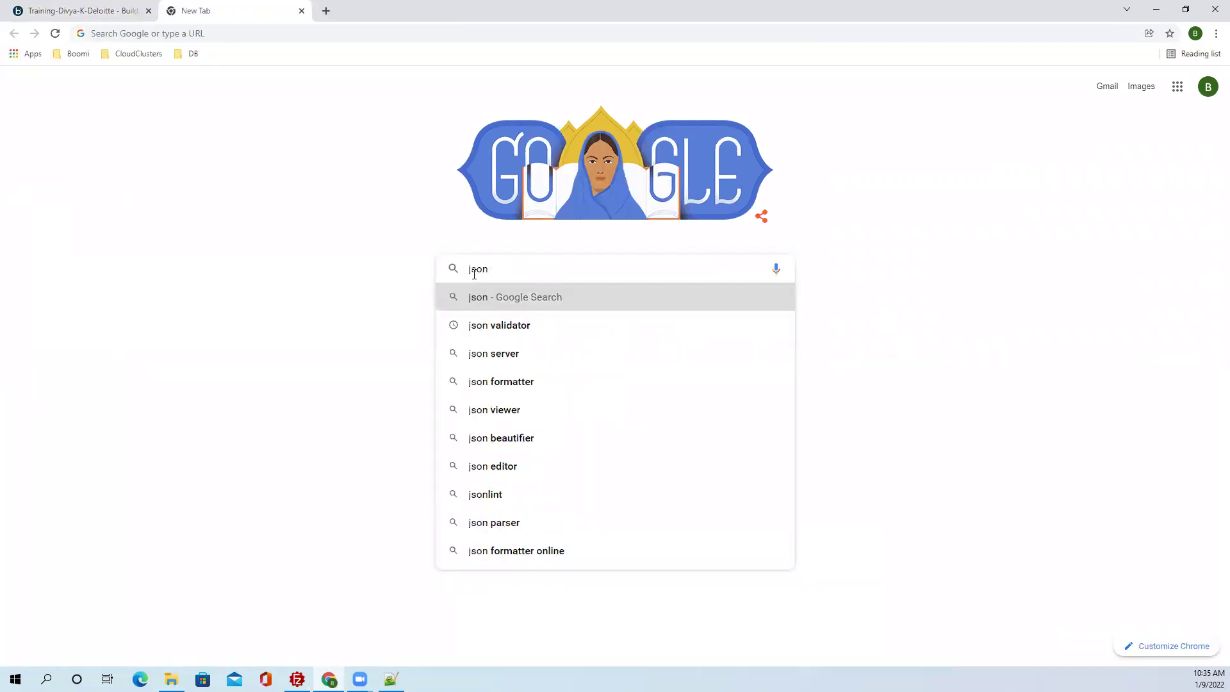
{"action": "left_click", "coordinate": [540, 385]}
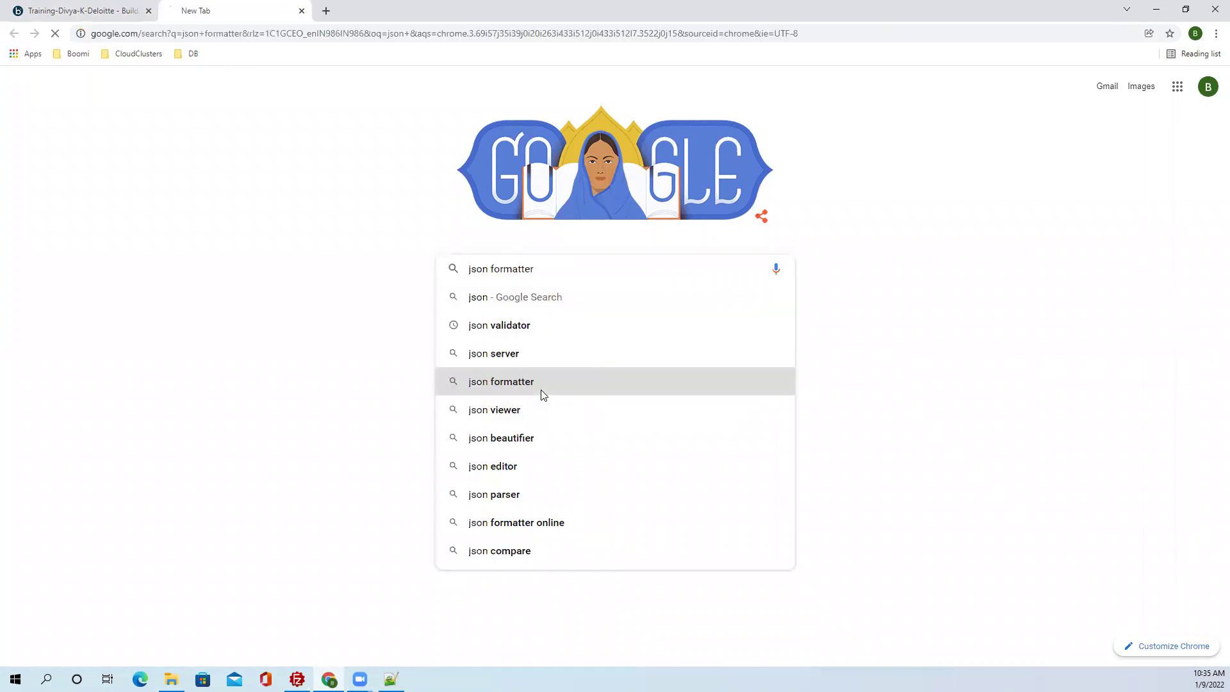
{"action": "left_click", "coordinate": [169, 284]}
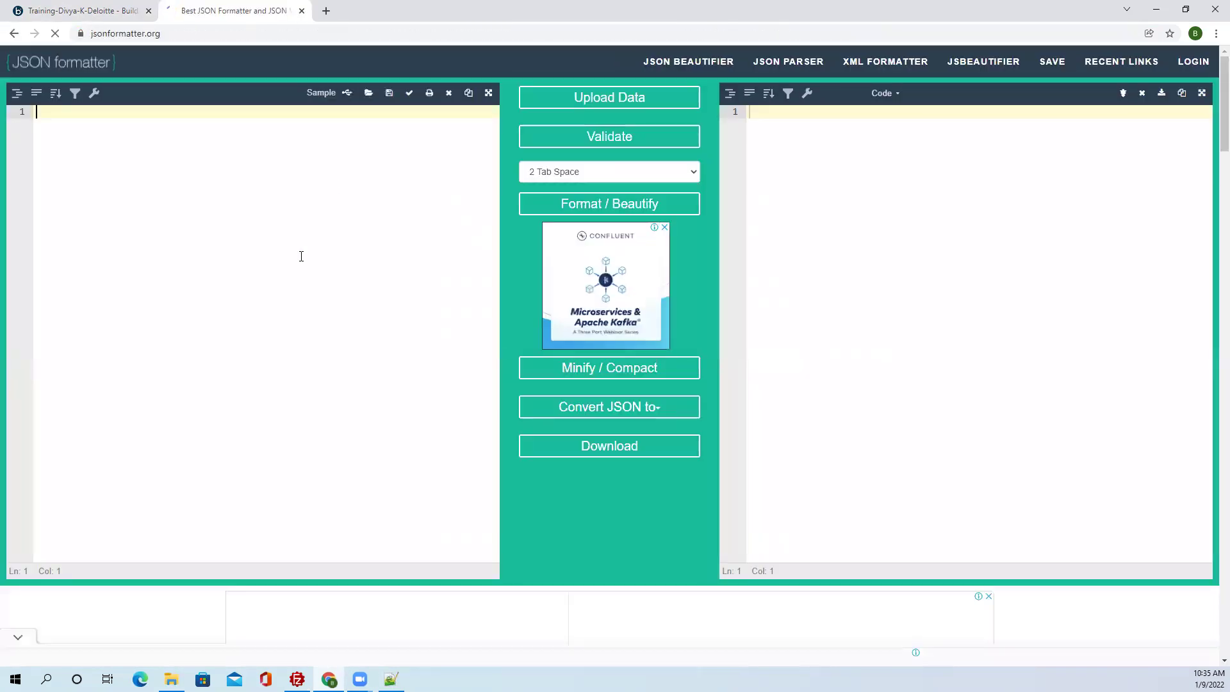
Paste the message JSON, strip the stray quotes around it, and run Format / Beautify.
{"action": "key", "text": "ctrl+v"}
{"action": "key", "text": "BackSpace"}
{"action": "left_click", "coordinate": [35, 152]}
{"action": "key", "text": "Delete"}
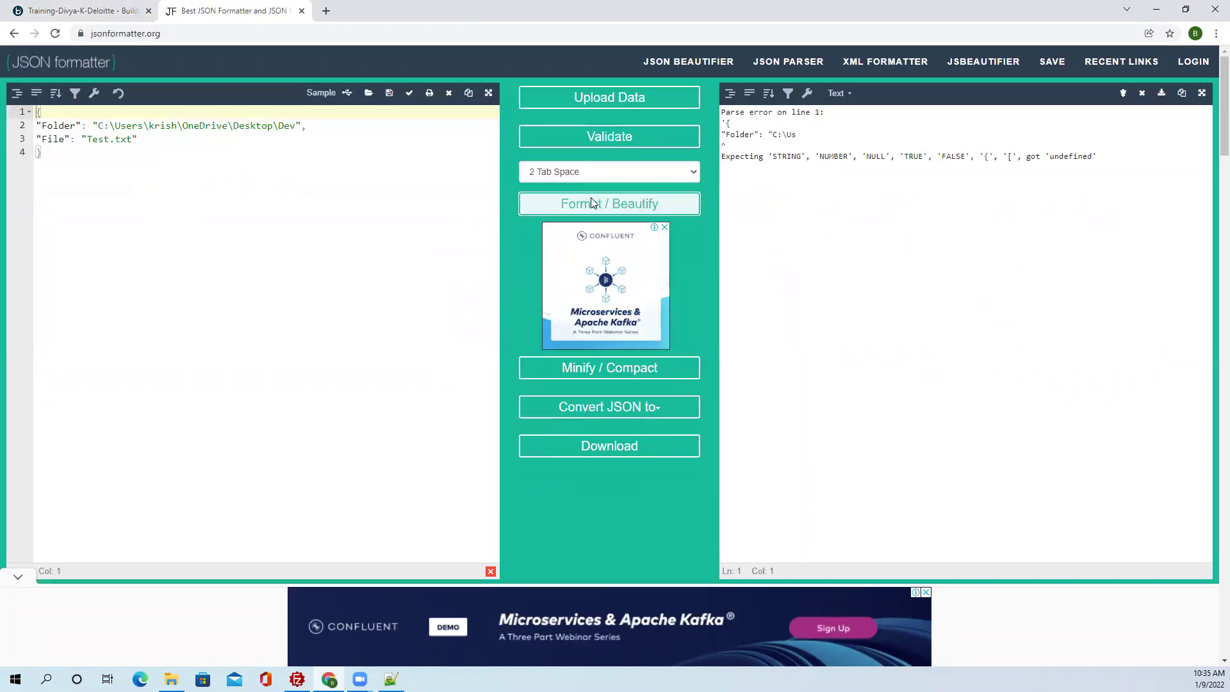
{"action": "left_click", "coordinate": [592, 203]}
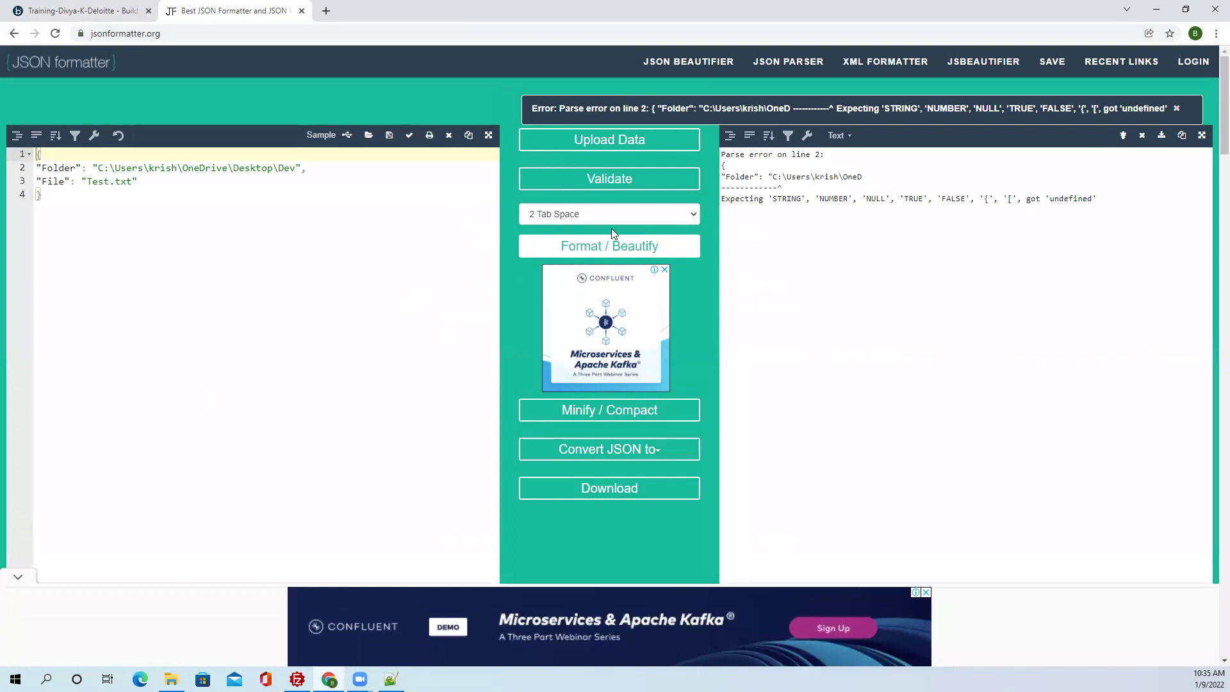
{"action": "left_click", "coordinate": [581, 212]}
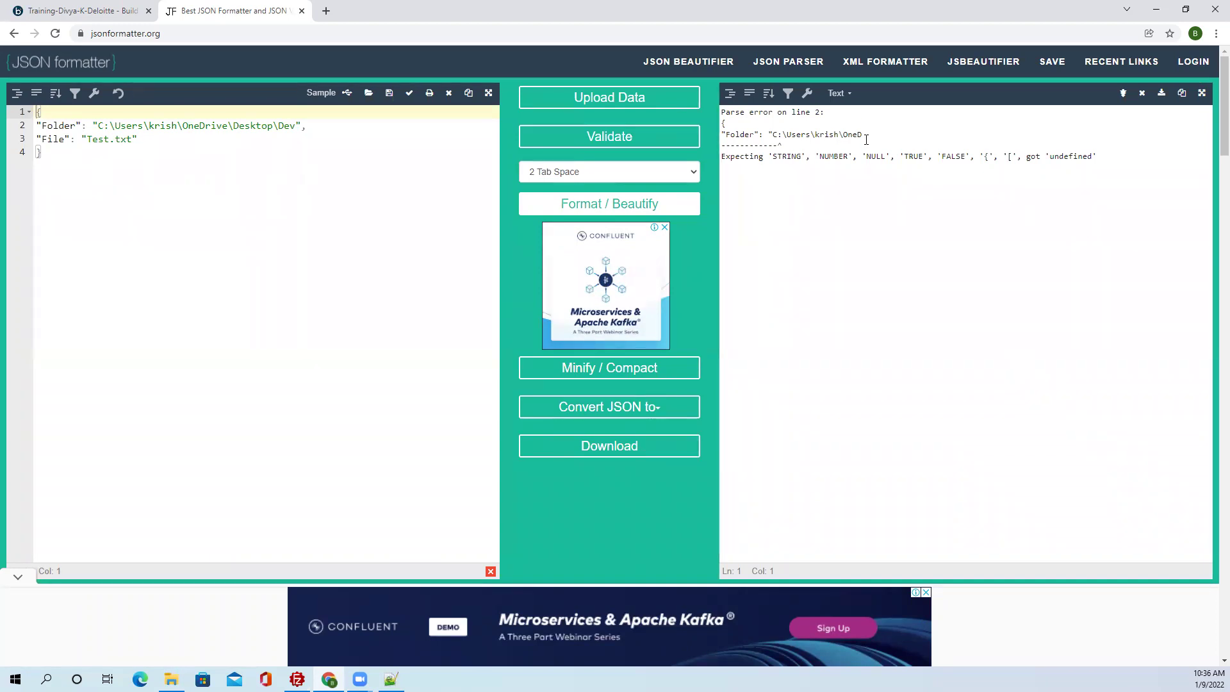
Delete the colon after C in the Folder value and reformat, still getting a line 2 error.
{"action": "left_click_drag", "start_coordinate": [866, 135], "coordinate": [728, 123]}
{"action": "left_click", "coordinate": [271, 137]}
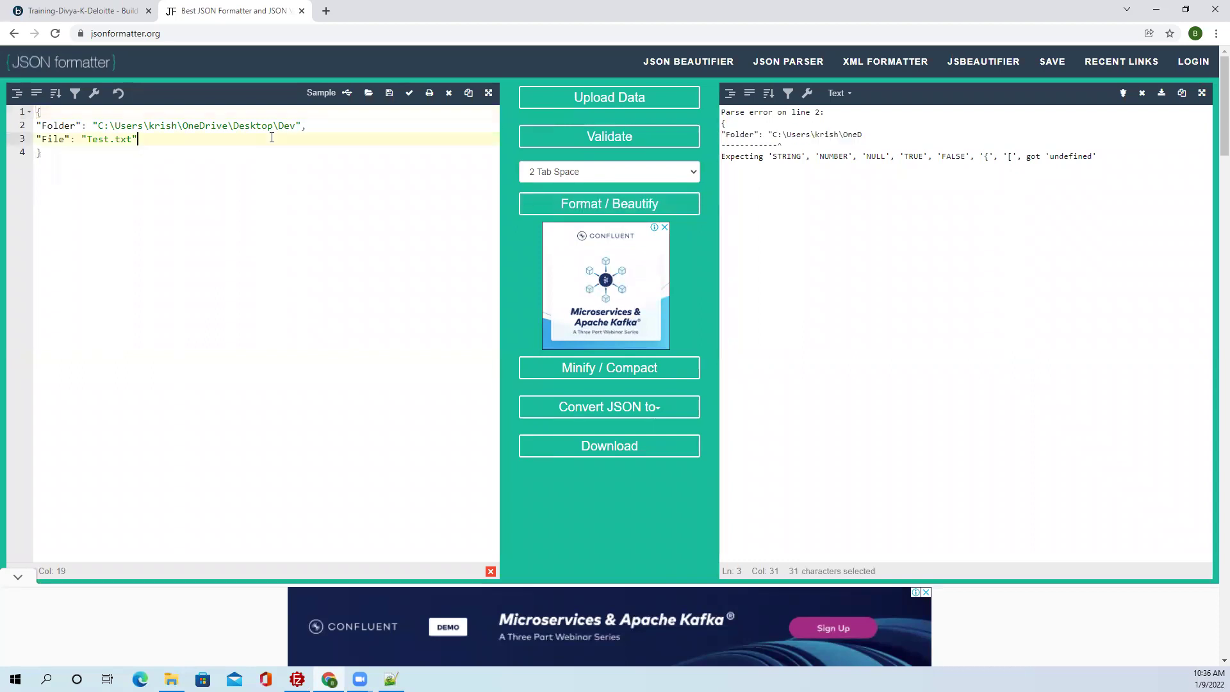
{"action": "left_click", "coordinate": [110, 125]}
{"action": "key", "text": "BackSpace"}
{"action": "left_click", "coordinate": [609, 203]}
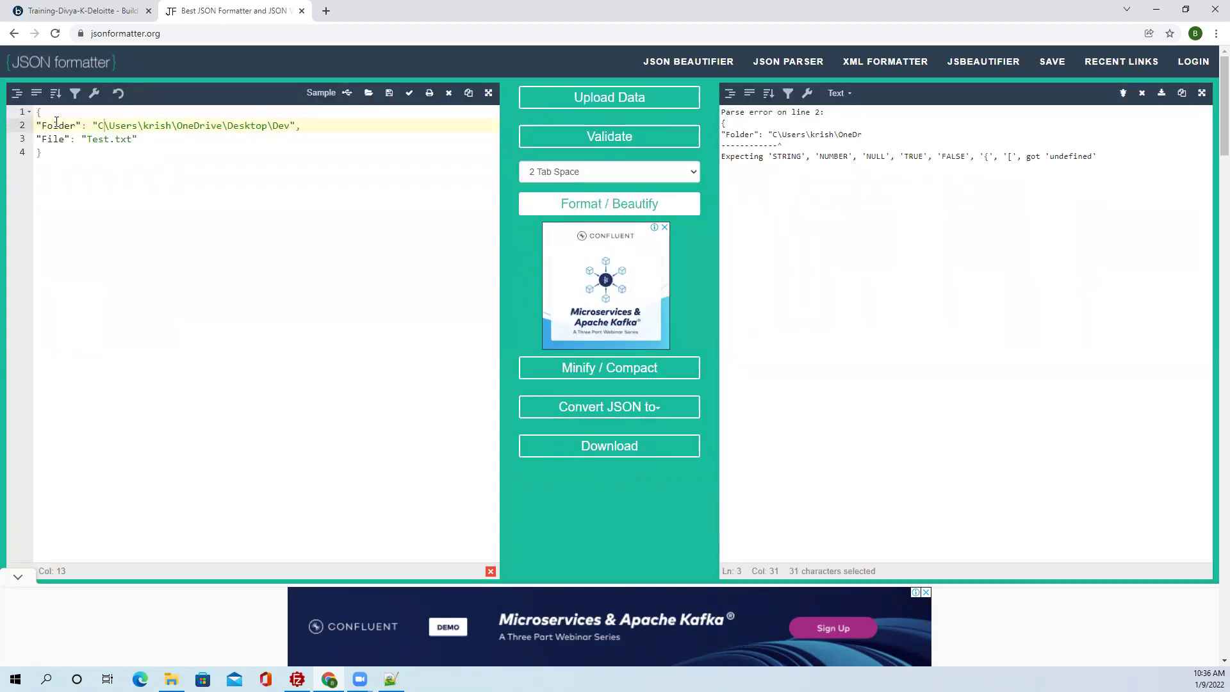
{"action": "left_click", "coordinate": [102, 123]}
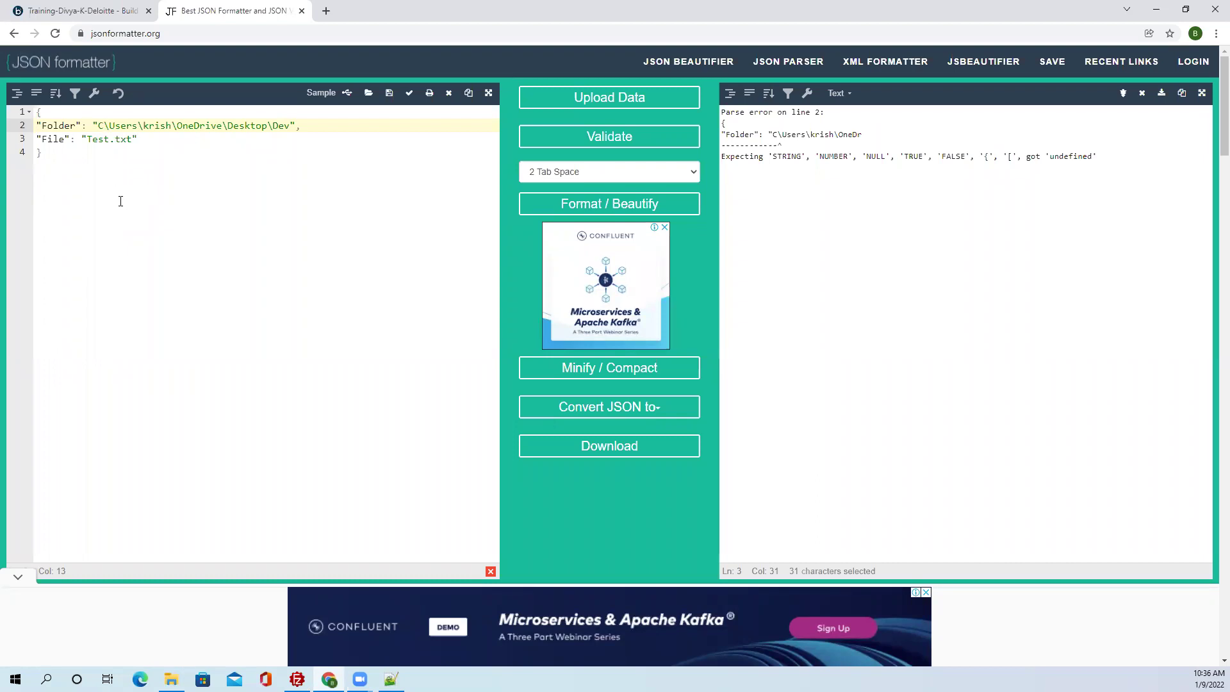
Restore the colon after C, cut the Folder value down to 'Dev', and reformat the JSON cleanly.
{"action": "type", "text": ";"}
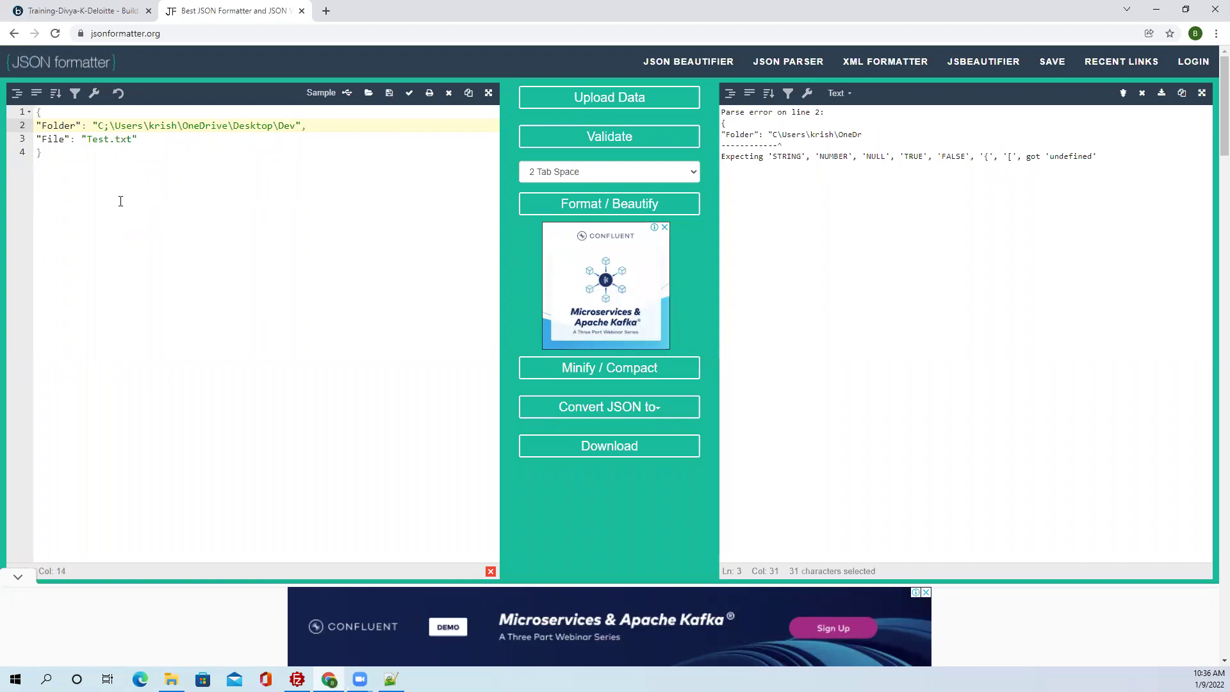
{"action": "key", "text": "BackSpace"}
{"action": "type", "text": ":"}
{"action": "left_click_drag", "start_coordinate": [297, 126], "coordinate": [110, 122]}
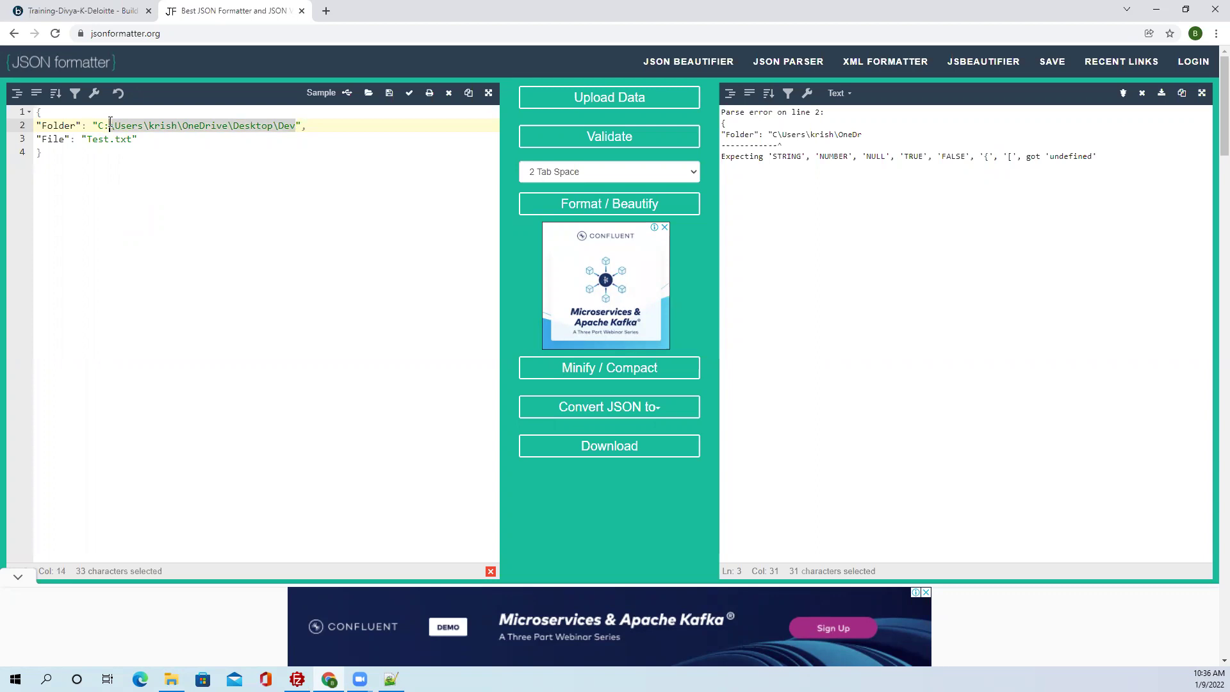
{"action": "left_click", "coordinate": [45, 153]}
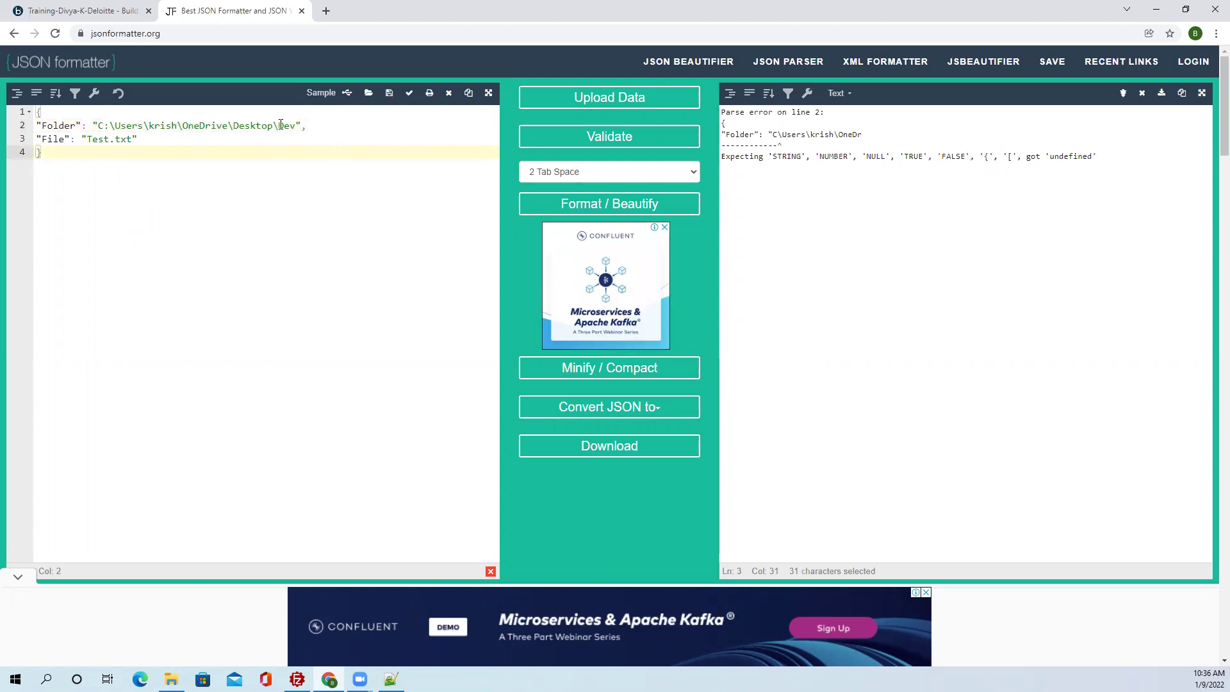
{"action": "left_click_drag", "start_coordinate": [278, 125], "coordinate": [100, 126]}
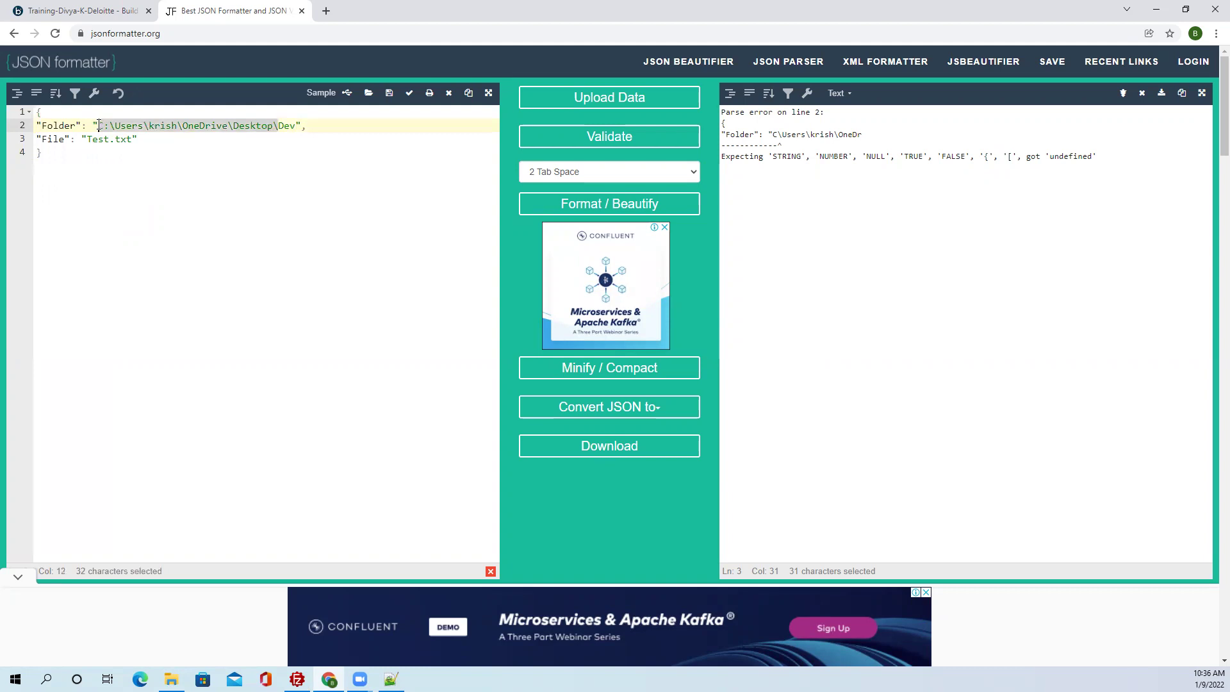
{"action": "key", "text": "BackSpace"}
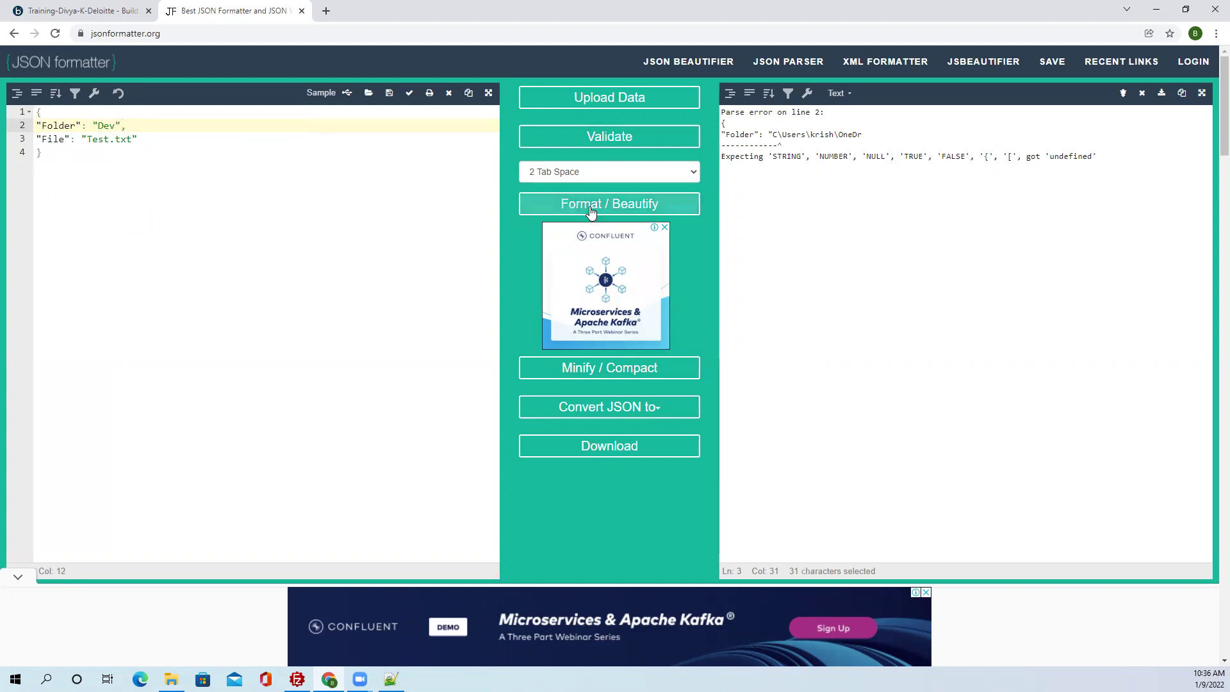
{"action": "left_click", "coordinate": [590, 205]}
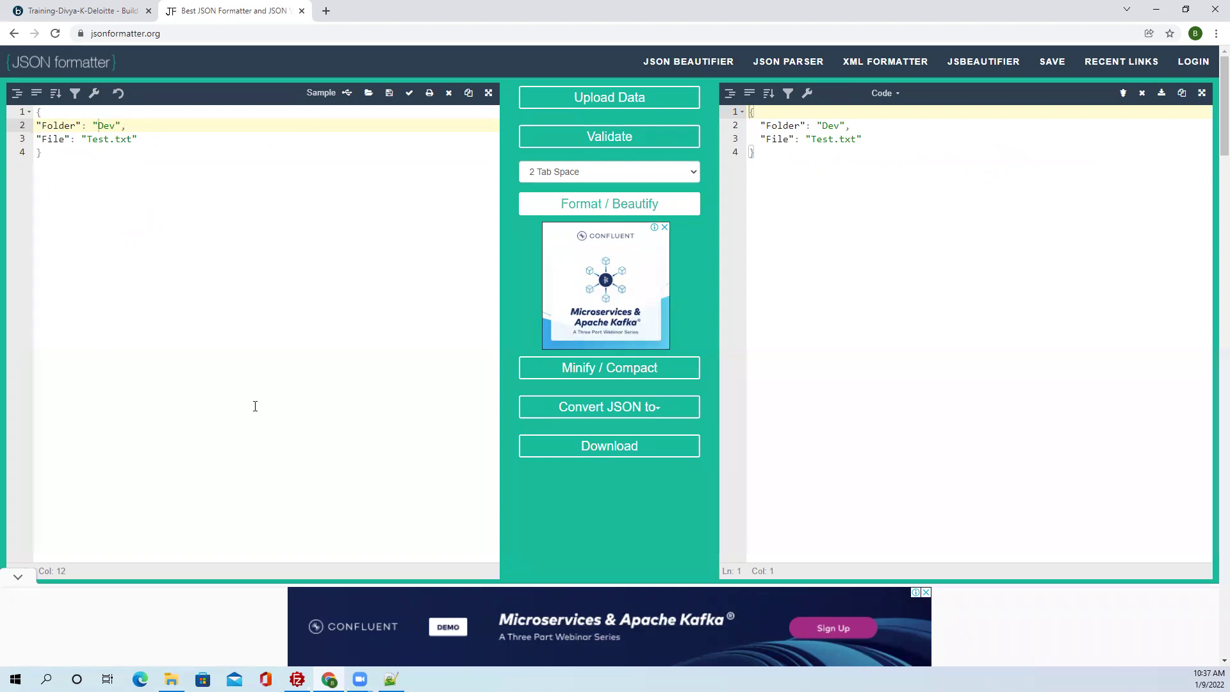
{"action": "left_click", "coordinate": [391, 679]}
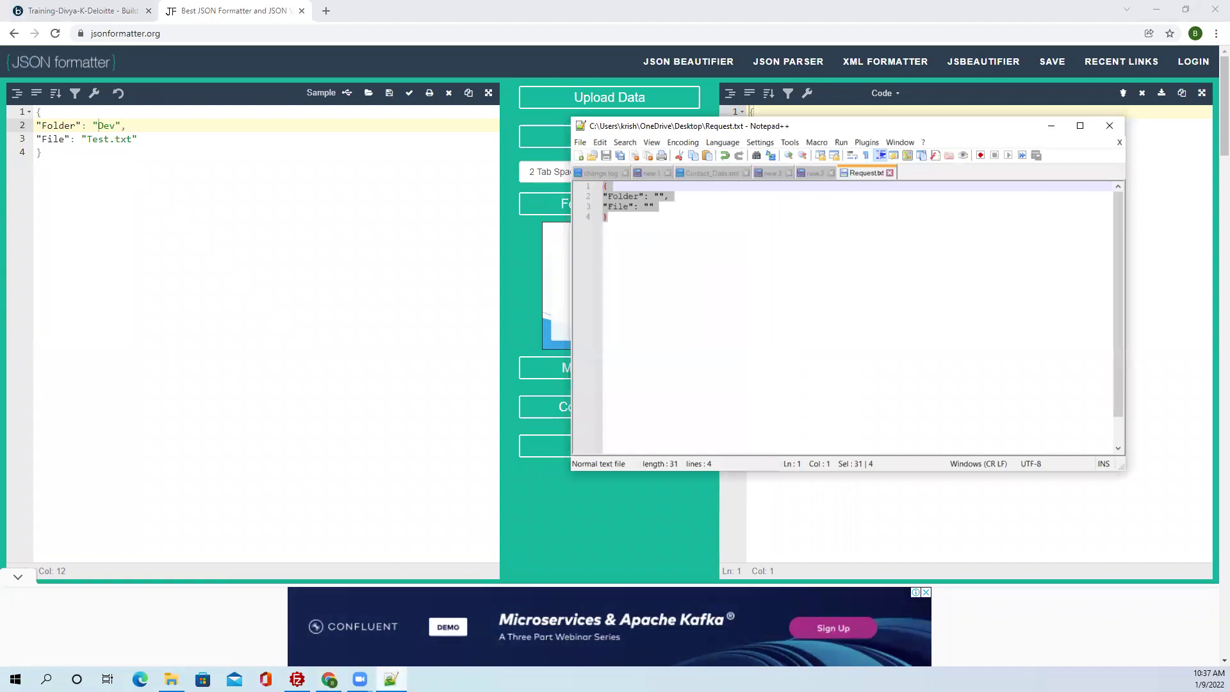
Paste the Desktop Dev folder path into Request.txt's Folder value, fix its separator, and select it.
{"action": "key", "text": "alt+Tab"}
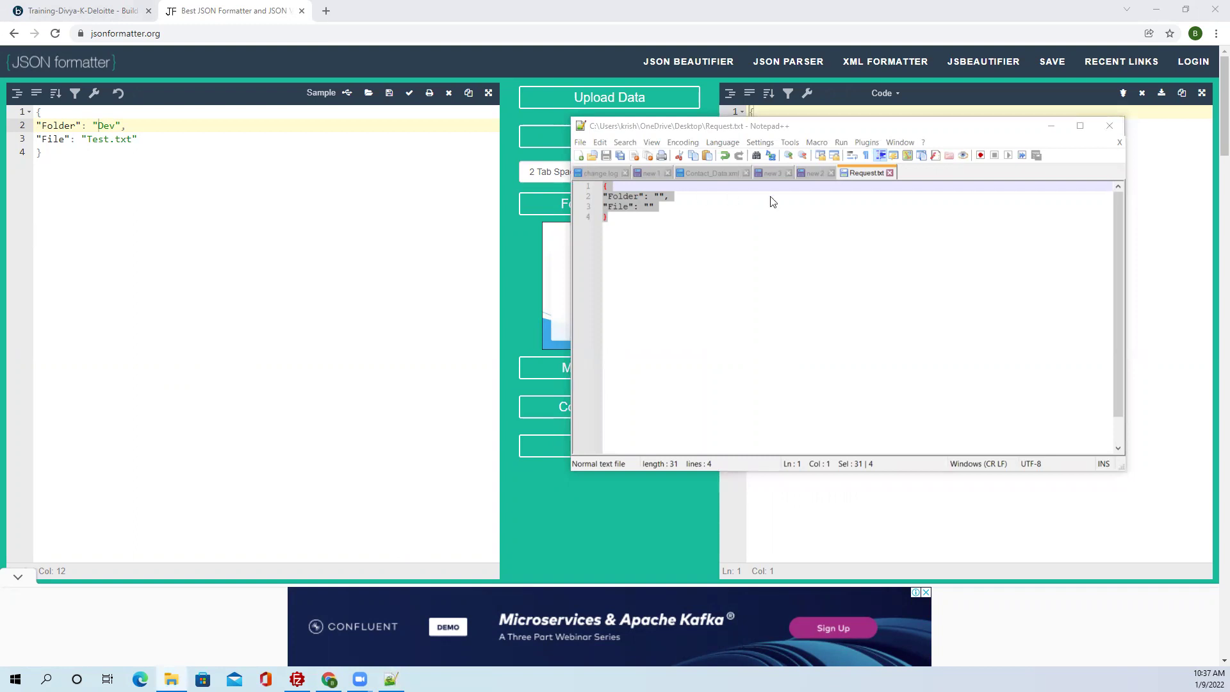
{"action": "left_click", "coordinate": [662, 196]}
{"action": "type", "text": "C:\\Users\\krish\\OneDrive\\Desktop\\Dev"}
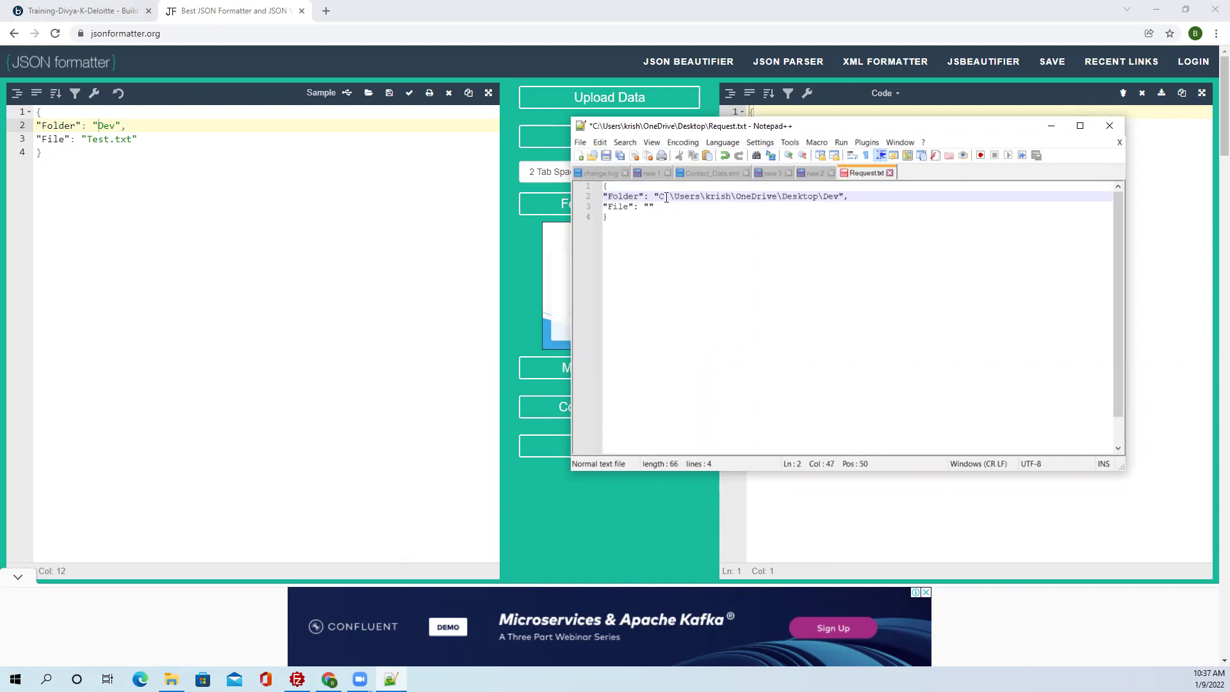
{"action": "left_click_drag", "start_coordinate": [674, 195], "coordinate": [665, 196]}
{"action": "left_click", "coordinate": [675, 196]}
{"action": "key", "text": "BackSpace"}
{"action": "type", "text": "/"}
{"action": "left_click_drag", "start_coordinate": [841, 197], "coordinate": [661, 196]}
{"action": "key", "text": "ctrl+c"}
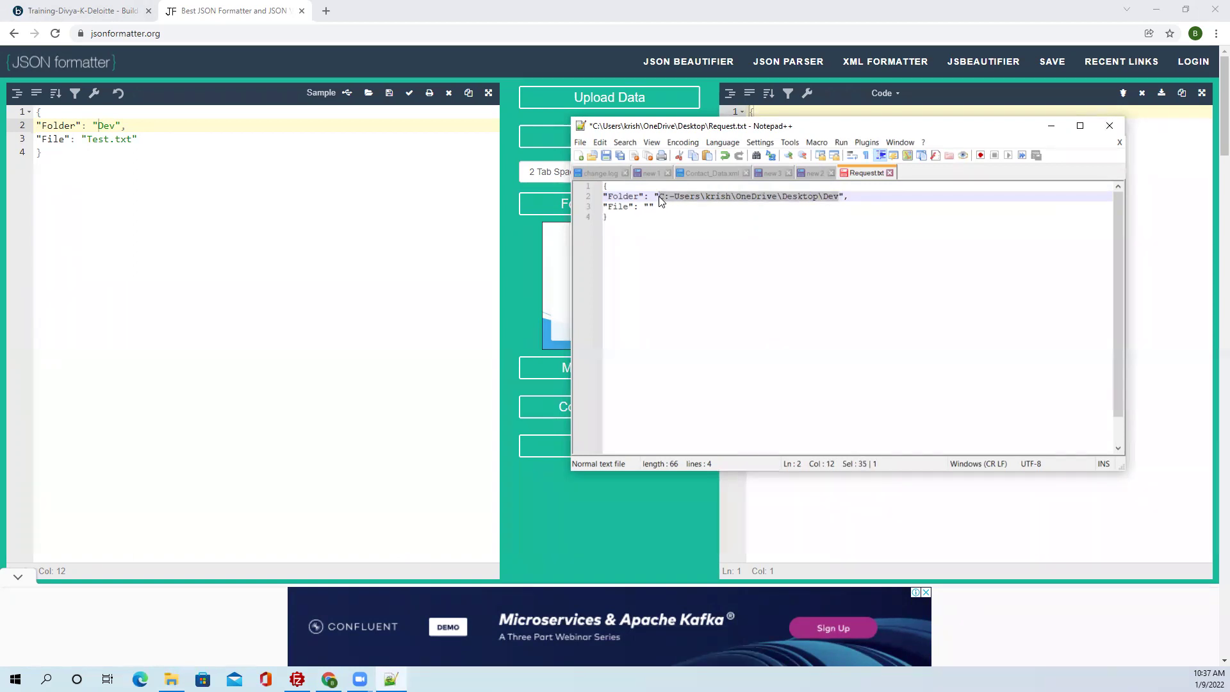
{"action": "left_click", "coordinate": [52, 151]}
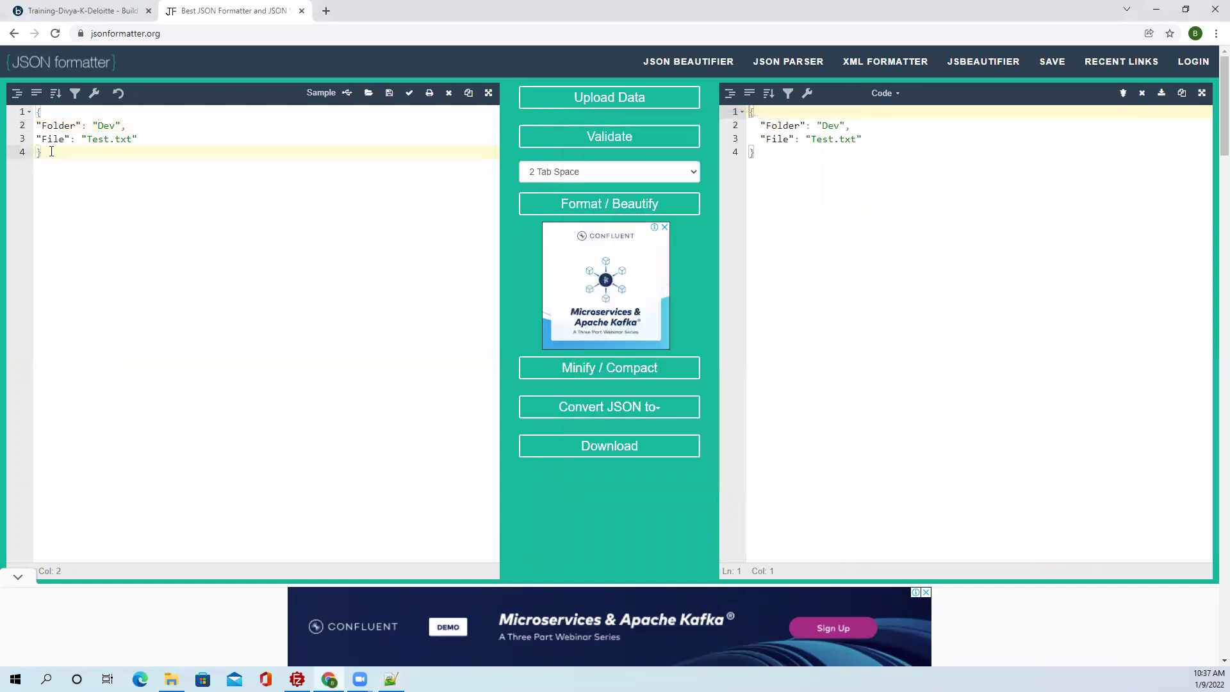
Replace 'Dev' with the copied Desktop Dev path, changing each backslash to a hyphen.
{"action": "left_click", "coordinate": [110, 126]}
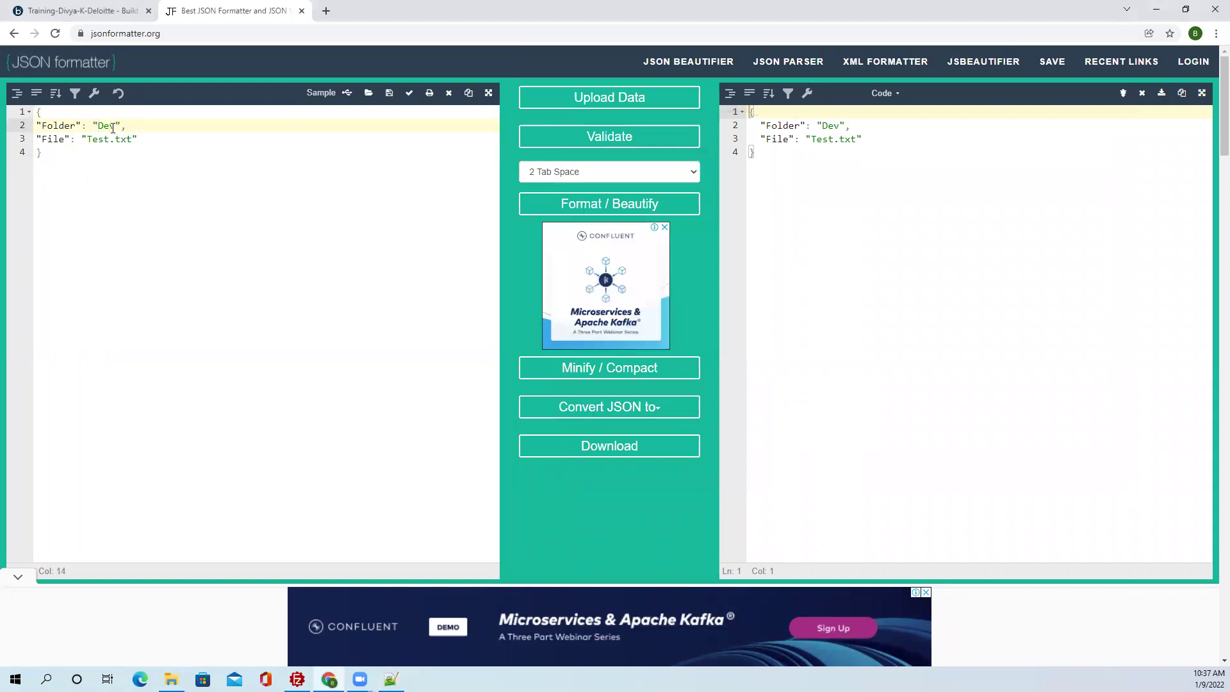
{"action": "left_click_drag", "start_coordinate": [117, 126], "coordinate": [99, 125]}
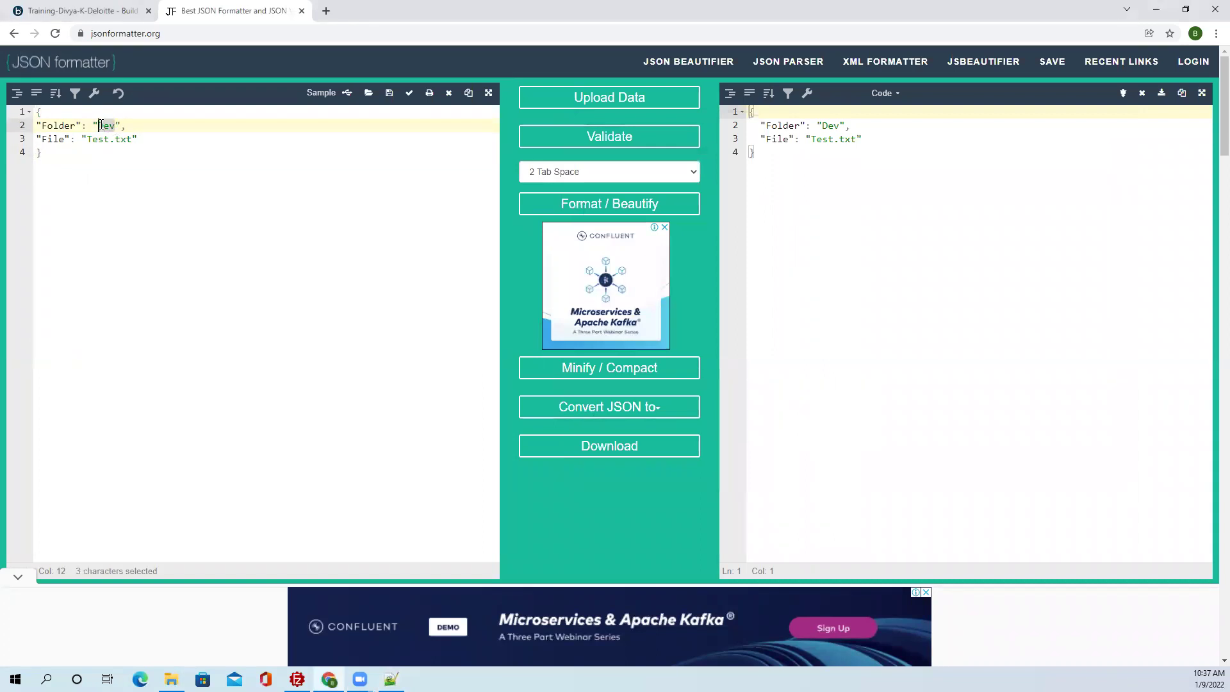
{"action": "key", "text": "ctrl+v"}
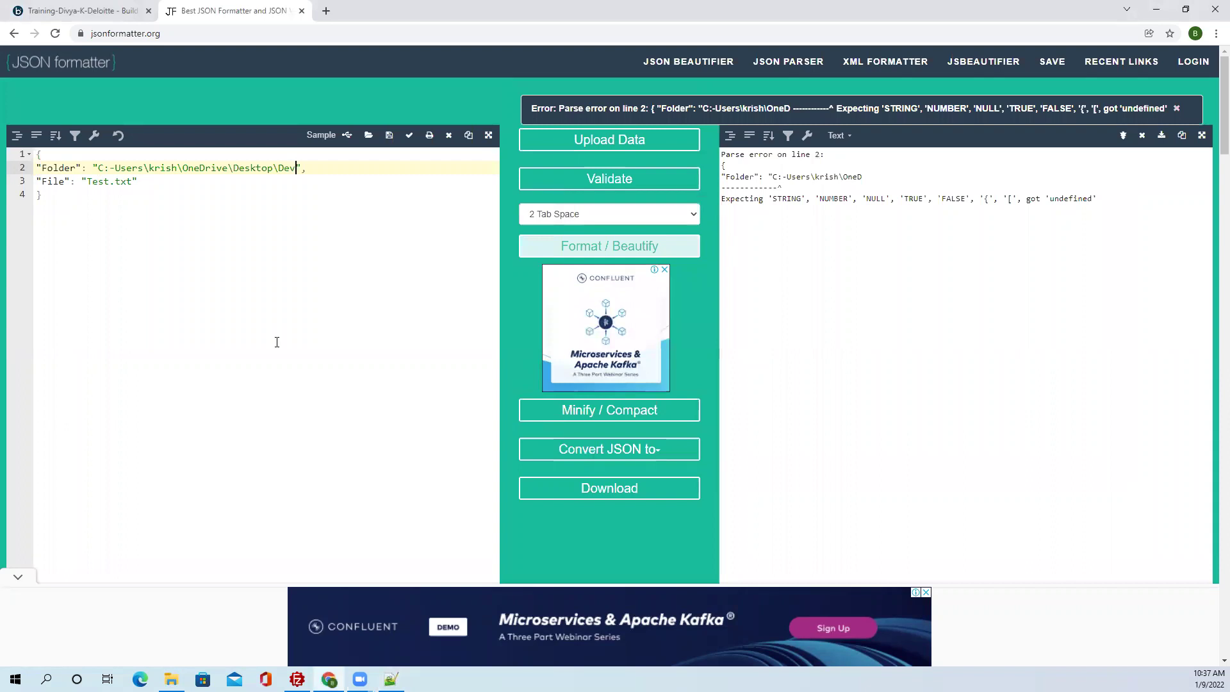
{"action": "mouse_move", "coordinate": [149, 167]}
{"action": "left_mouse_down"}
{"action": "mouse_move", "coordinate": [151, 190]}
{"action": "mouse_move", "coordinate": [148, 148]}
{"action": "left_mouse_up"}
{"action": "left_click", "coordinate": [148, 126]}
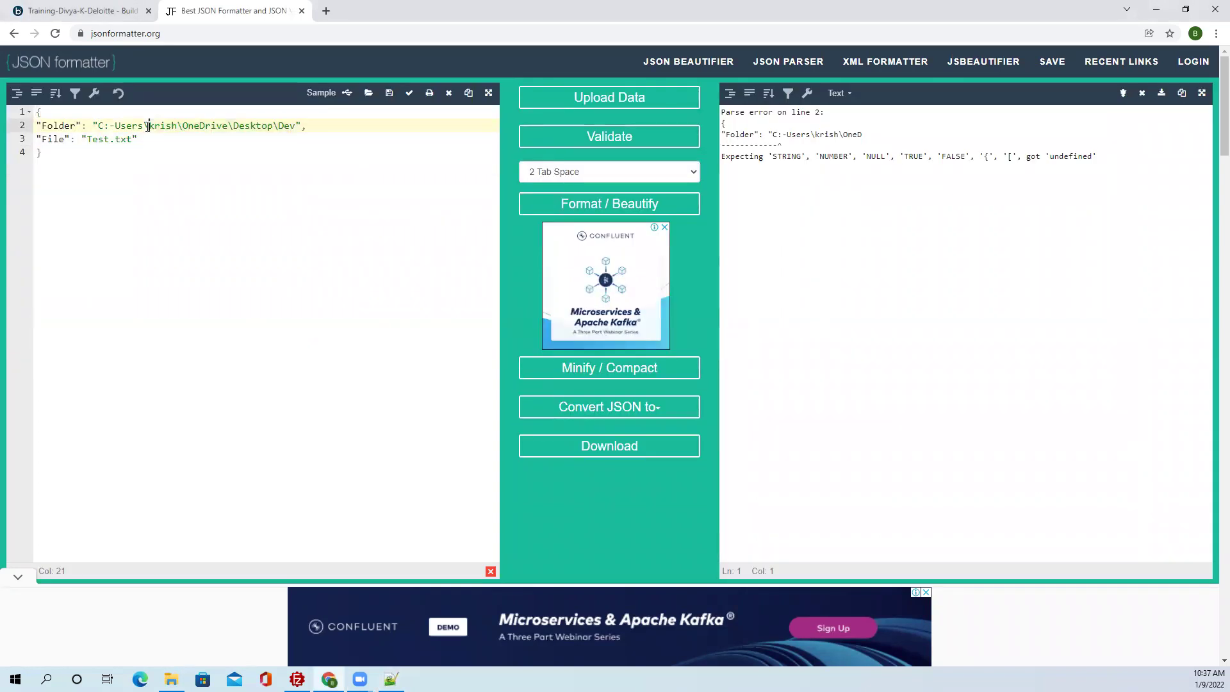
{"action": "key", "text": "BackSpace"}
{"action": "type", "text": "-"}
{"action": "key", "text": "BackSpace"}
{"action": "type", "text": "-"}
{"action": "key", "text": "BackSpace"}
{"action": "type", "text": "-"}
{"action": "left_click", "coordinate": [278, 126]}
{"action": "key", "text": "BackSpace"}
{"action": "type", "text": "-"}
Validate the edited JSON with Format / Beautify and compare the hyphen after C: in both panes.
{"action": "left_click", "coordinate": [285, 213]}
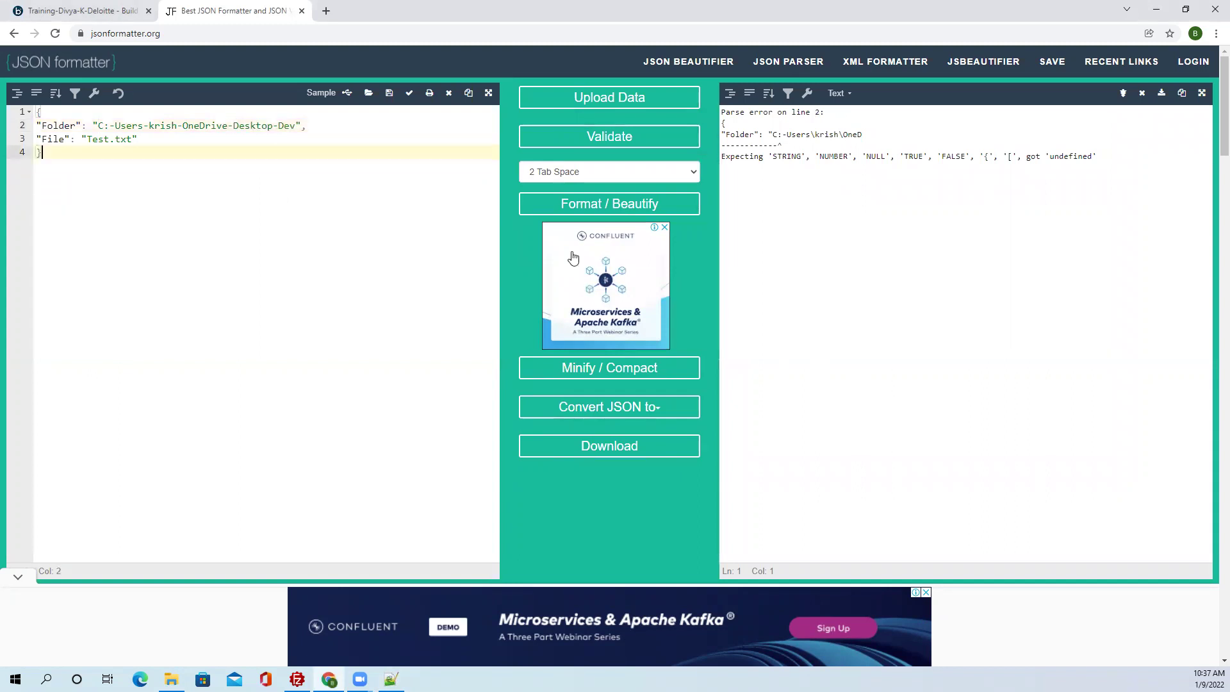
{"action": "left_click", "coordinate": [594, 204]}
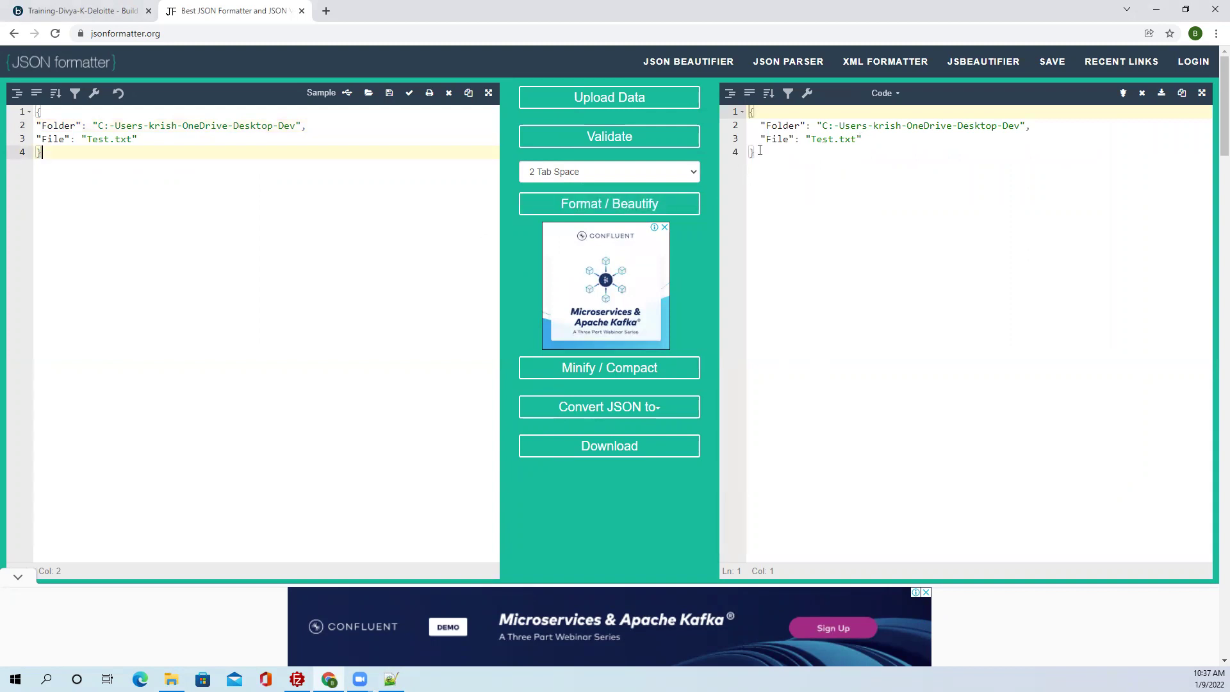
{"action": "left_click", "coordinate": [828, 183]}
{"action": "key", "text": "ctrl+a"}
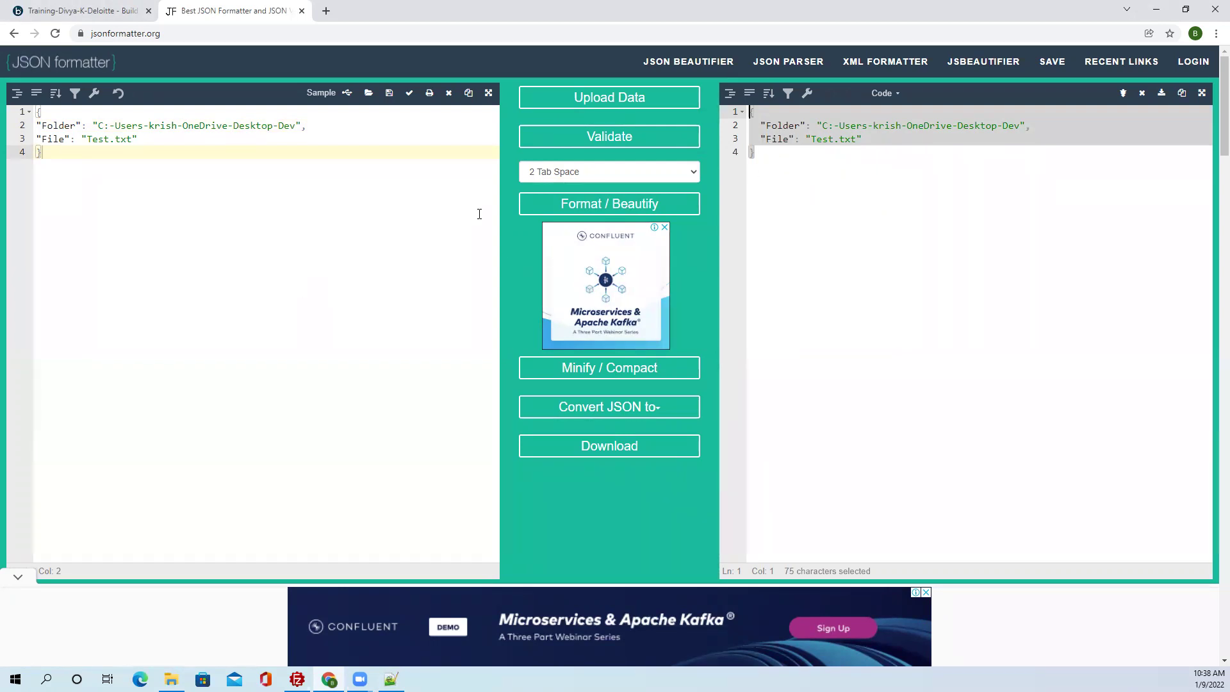
{"action": "left_click", "coordinate": [836, 126]}
{"action": "left_click_drag", "start_coordinate": [836, 126], "coordinate": [839, 127]}
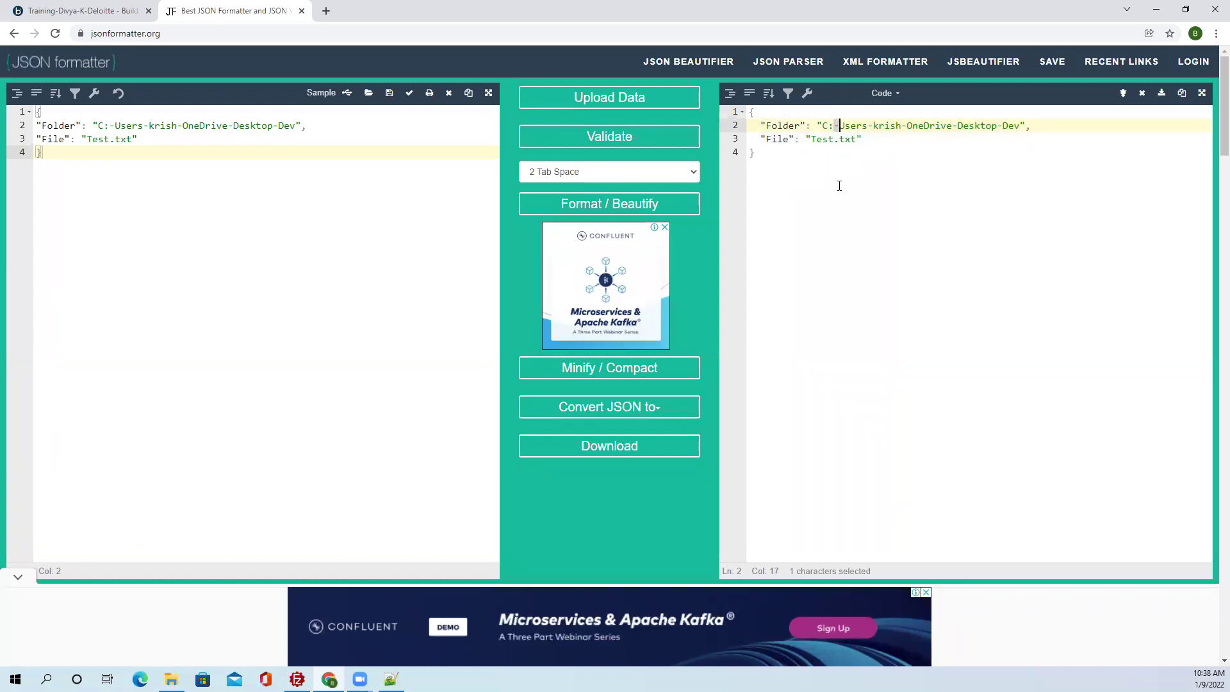
{"action": "key", "text": "alt+Tab"}
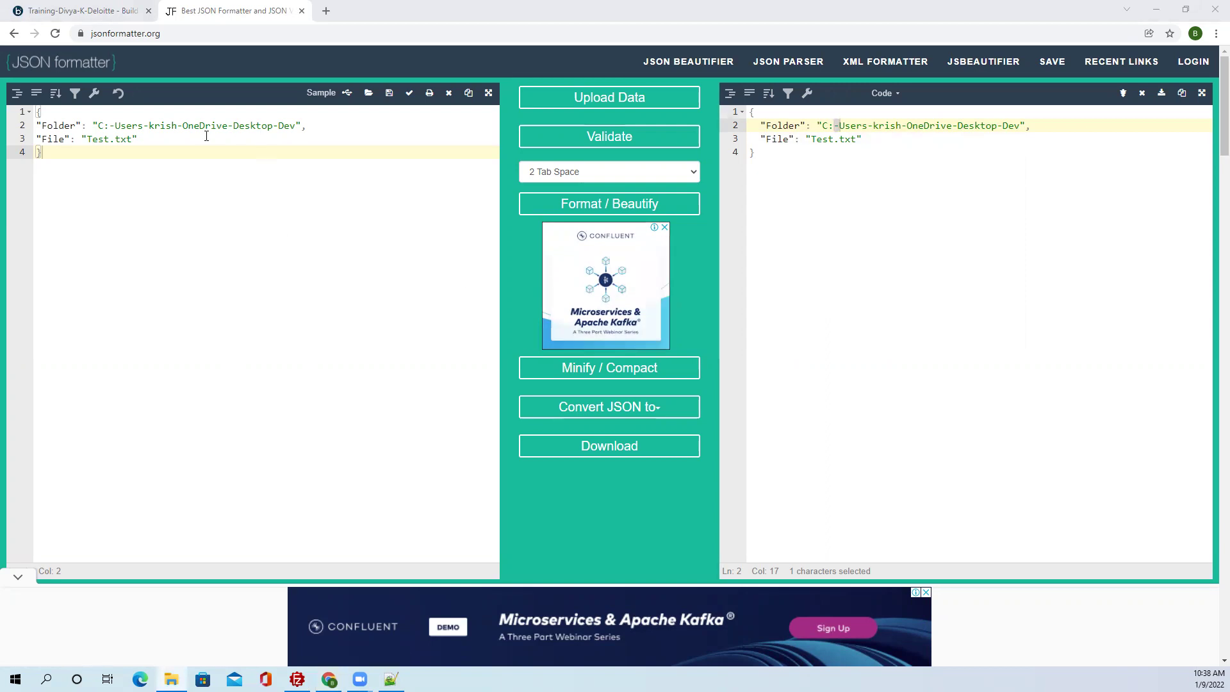
{"action": "left_click_drag", "start_coordinate": [115, 128], "coordinate": [112, 128]}
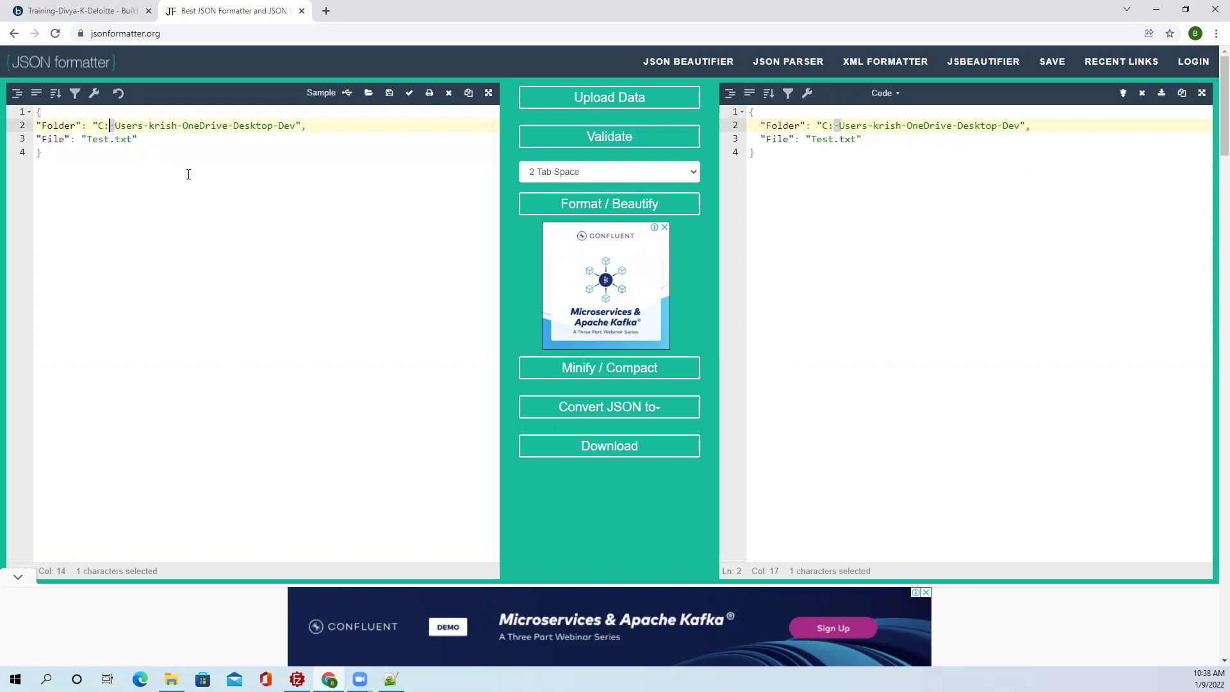
{"action": "left_click", "coordinate": [128, 11]}
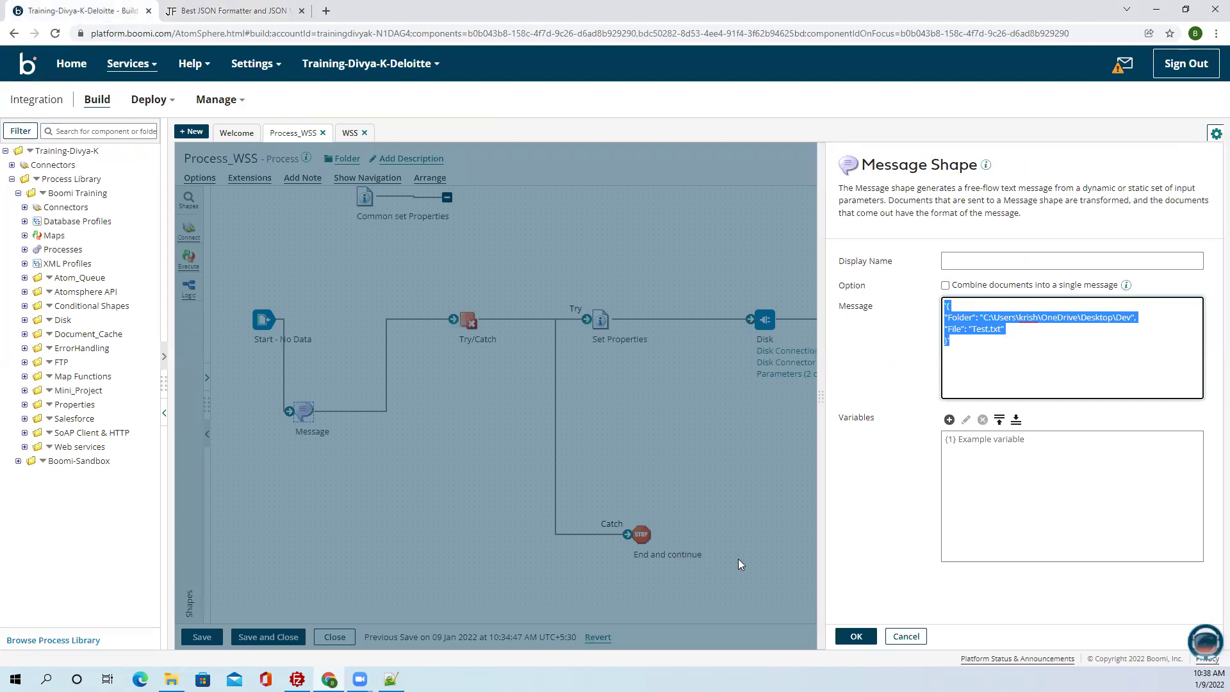
Confirm the message, spread Set Properties, Disk and Return Documents apart, and place a Map shape after Try.
{"action": "left_click", "coordinate": [857, 638]}
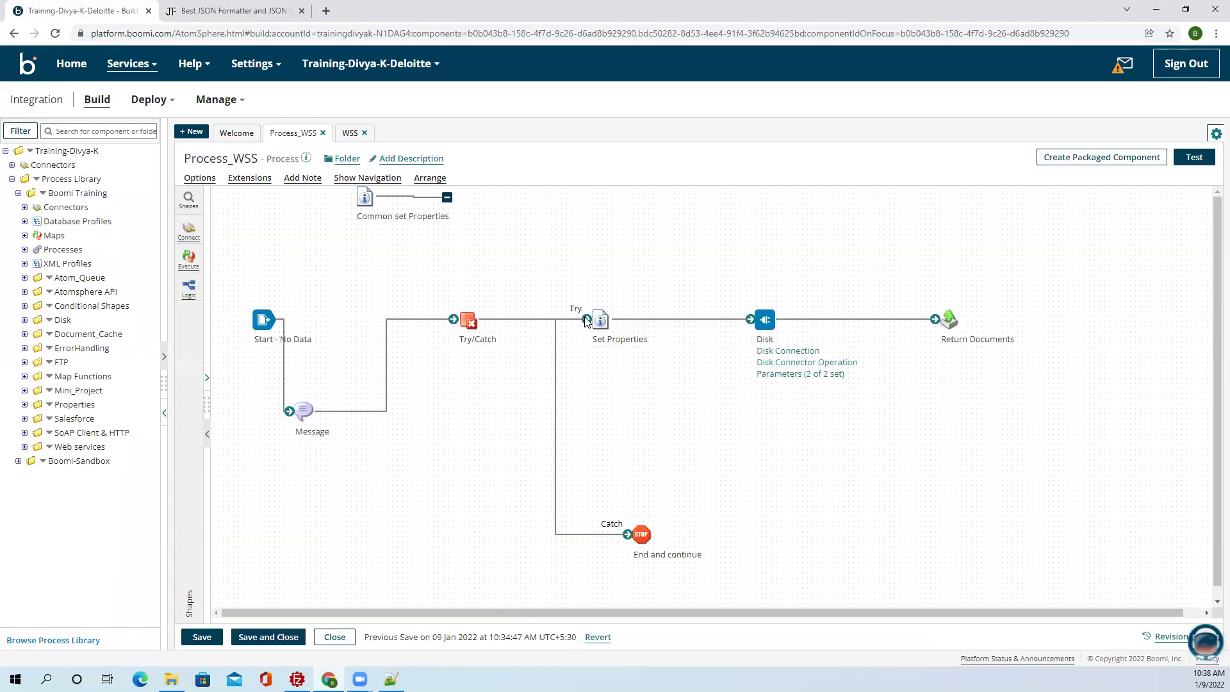
{"action": "left_click_drag", "start_coordinate": [602, 320], "coordinate": [664, 229]}
{"action": "left_click_drag", "start_coordinate": [764, 318], "coordinate": [836, 318]}
{"action": "left_click_drag", "start_coordinate": [948, 318], "coordinate": [1051, 324]}
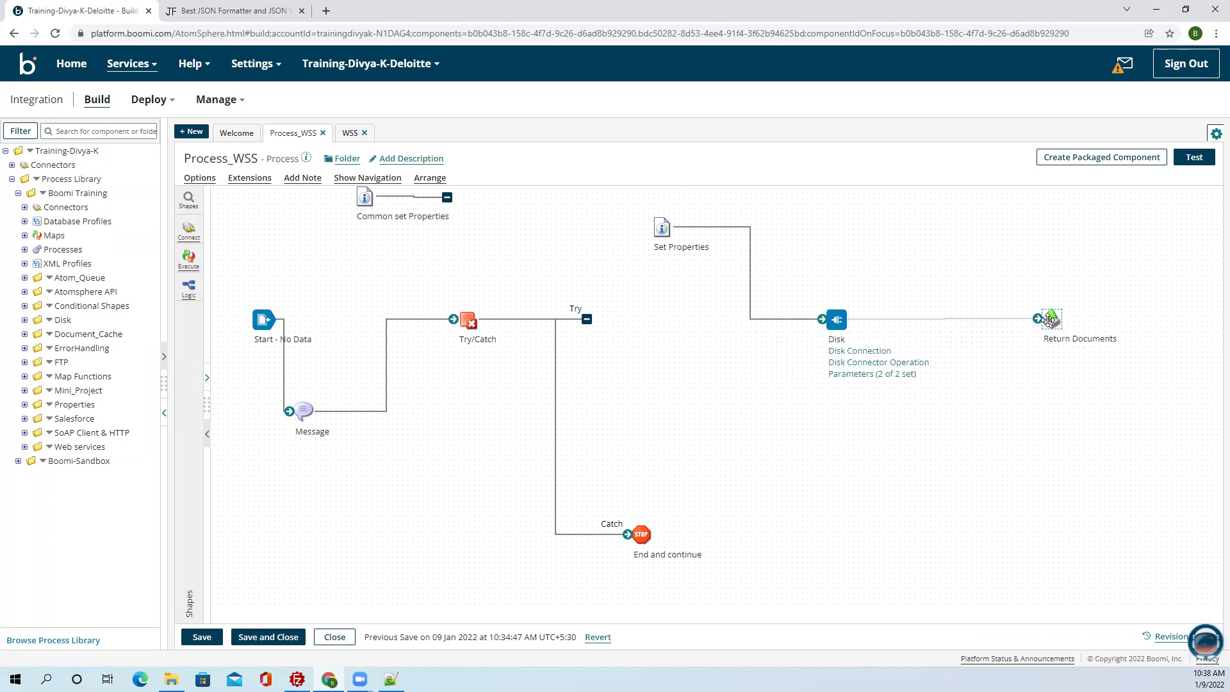
{"action": "left_click", "coordinate": [187, 258]}
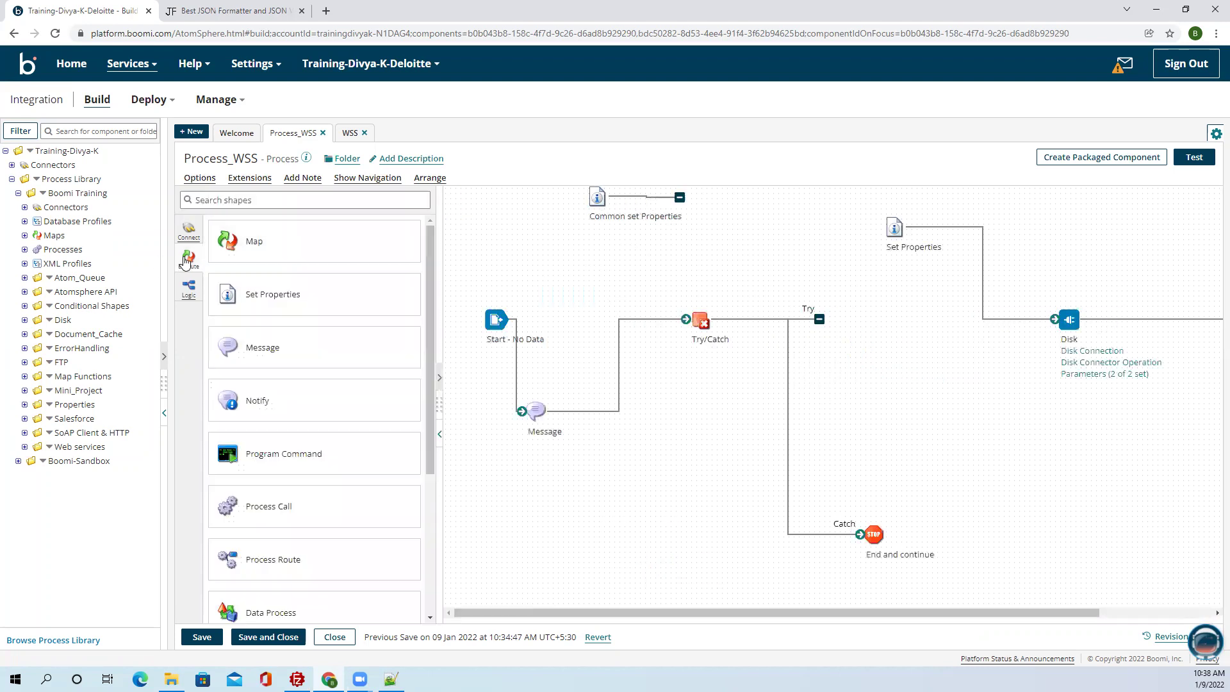
{"action": "left_click_drag", "start_coordinate": [229, 241], "coordinate": [1061, 318]}
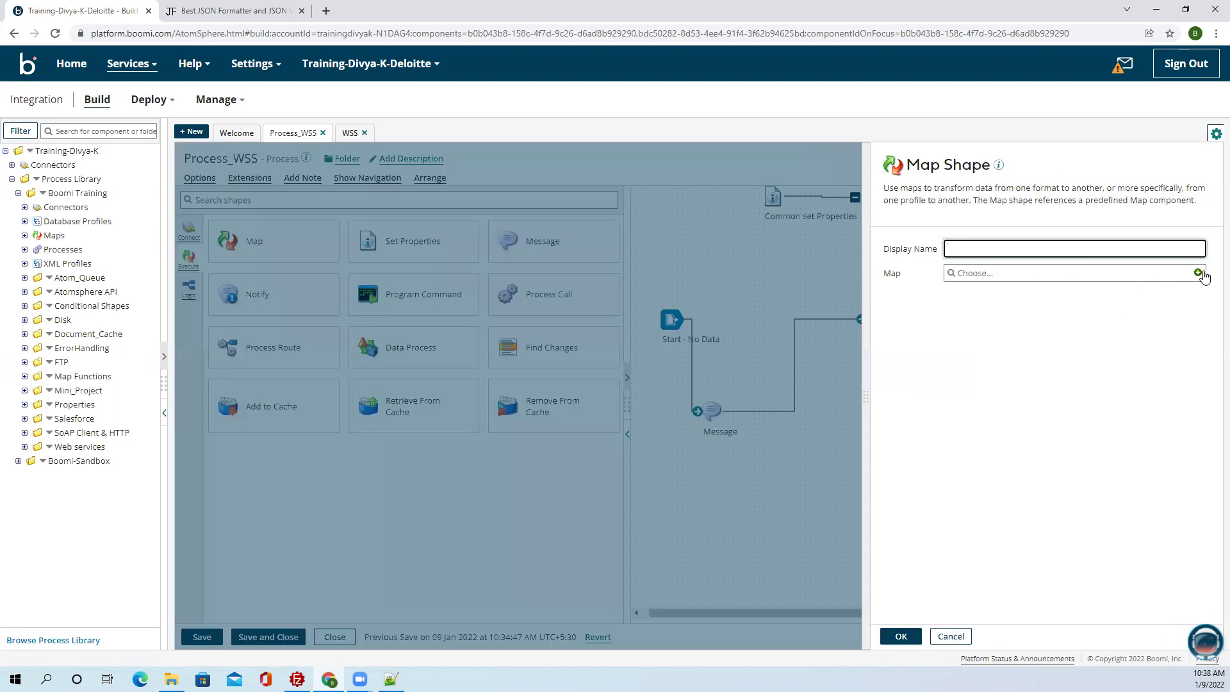
{"action": "left_click", "coordinate": [1197, 273]}
Rename the map to 'Map' and use Req JSON Profile as both its source and destination.
{"action": "left_click_drag", "start_coordinate": [216, 158], "coordinate": [183, 160]}
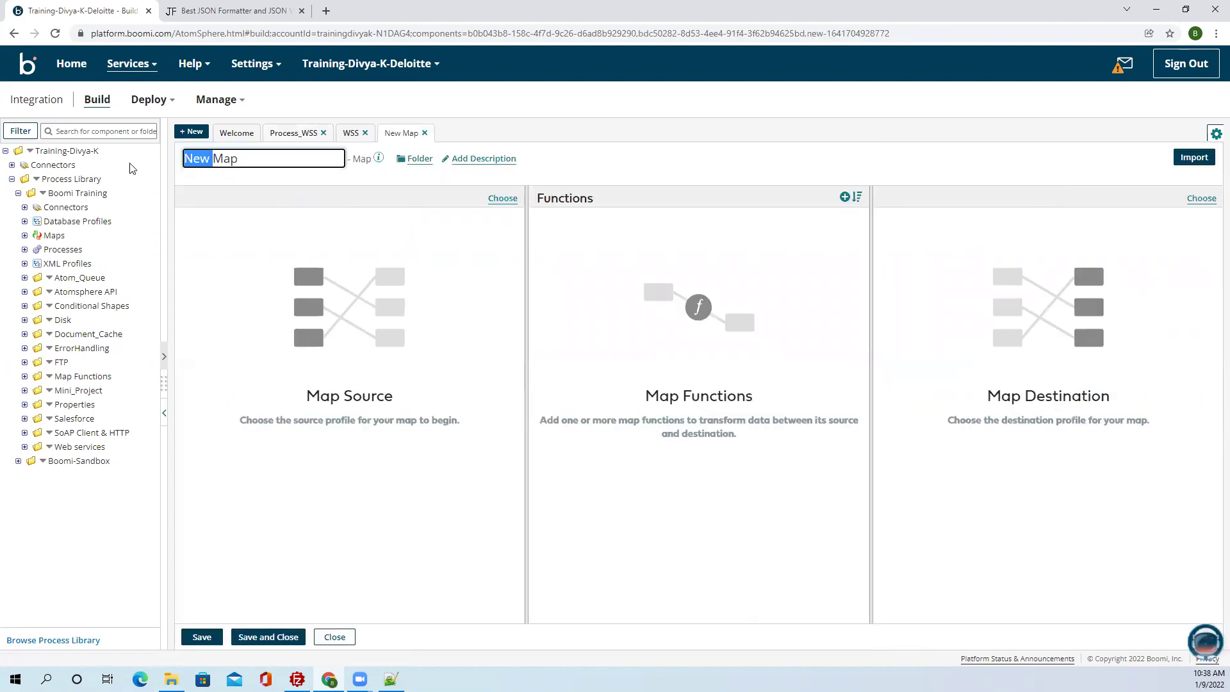
{"action": "key", "text": "BackSpace"}
{"action": "left_click", "coordinate": [25, 390]}
{"action": "left_click", "coordinate": [30, 419]}
{"action": "left_click", "coordinate": [65, 435]}
{"action": "left_click_drag", "start_coordinate": [65, 435], "coordinate": [341, 471]}
{"action": "left_click", "coordinate": [193, 247]}
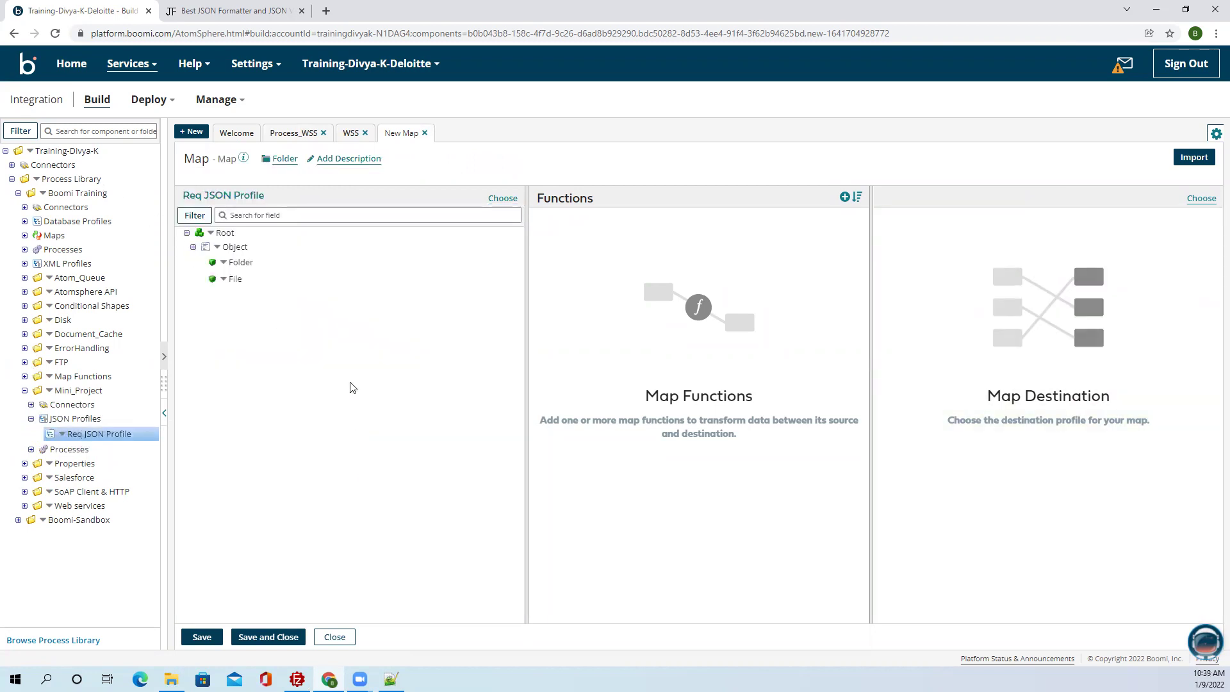
{"action": "left_click_drag", "start_coordinate": [87, 433], "coordinate": [1111, 449]}
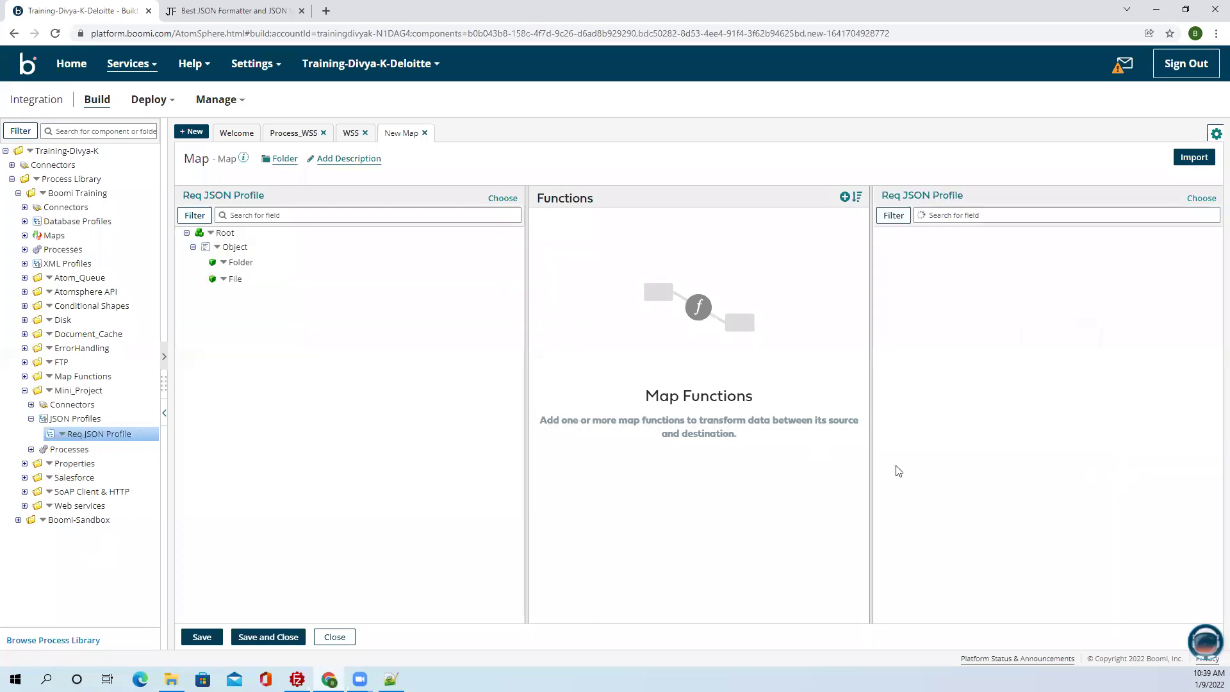
{"action": "left_click", "coordinate": [1205, 248]}
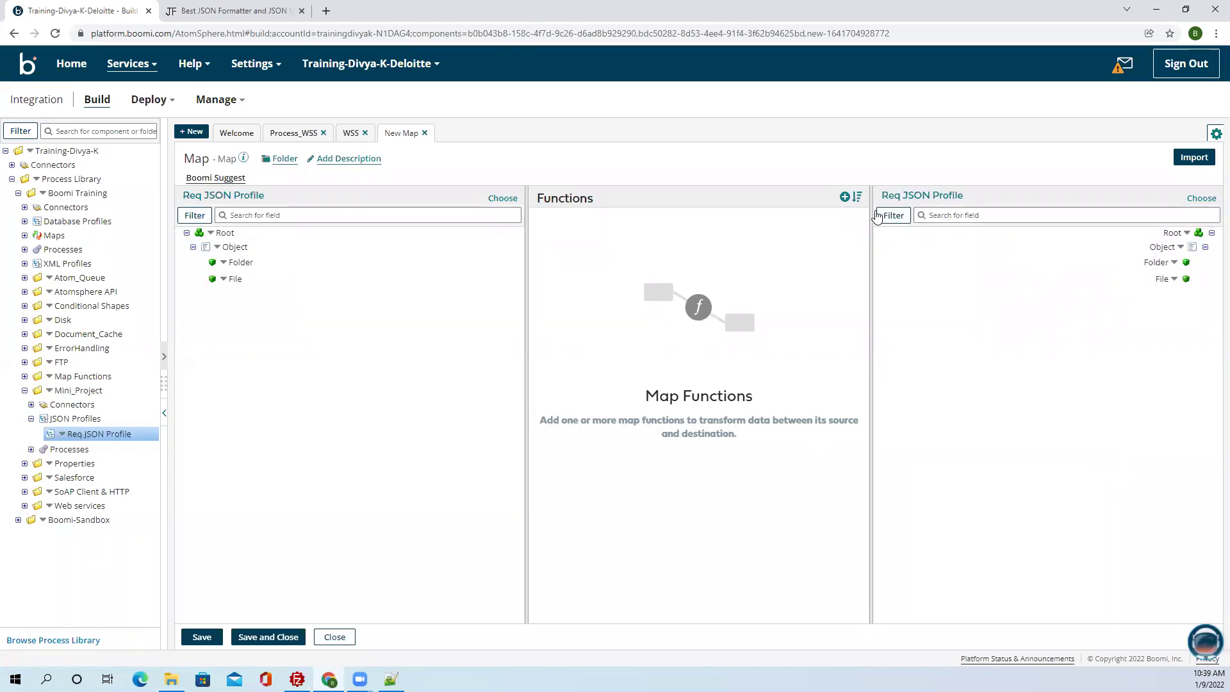
Add a new map function in the User Defined category.
{"action": "left_click", "coordinate": [843, 198]}
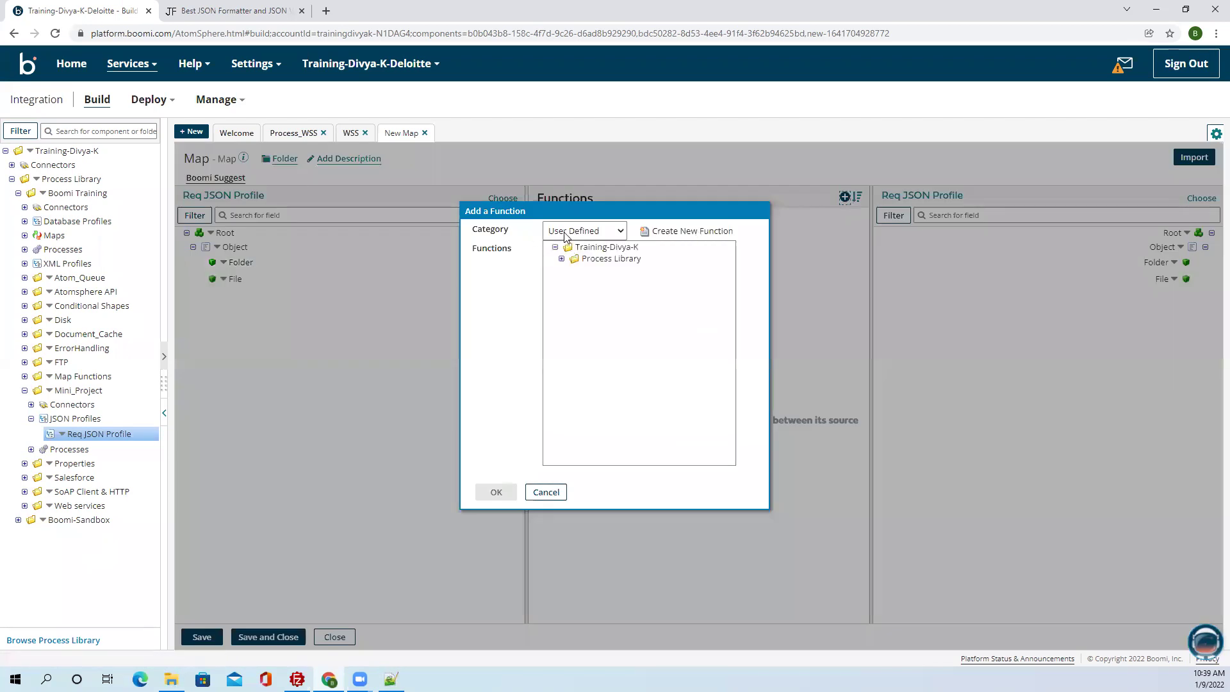
{"action": "left_click", "coordinate": [565, 233]}
{"action": "left_click", "coordinate": [647, 245]}
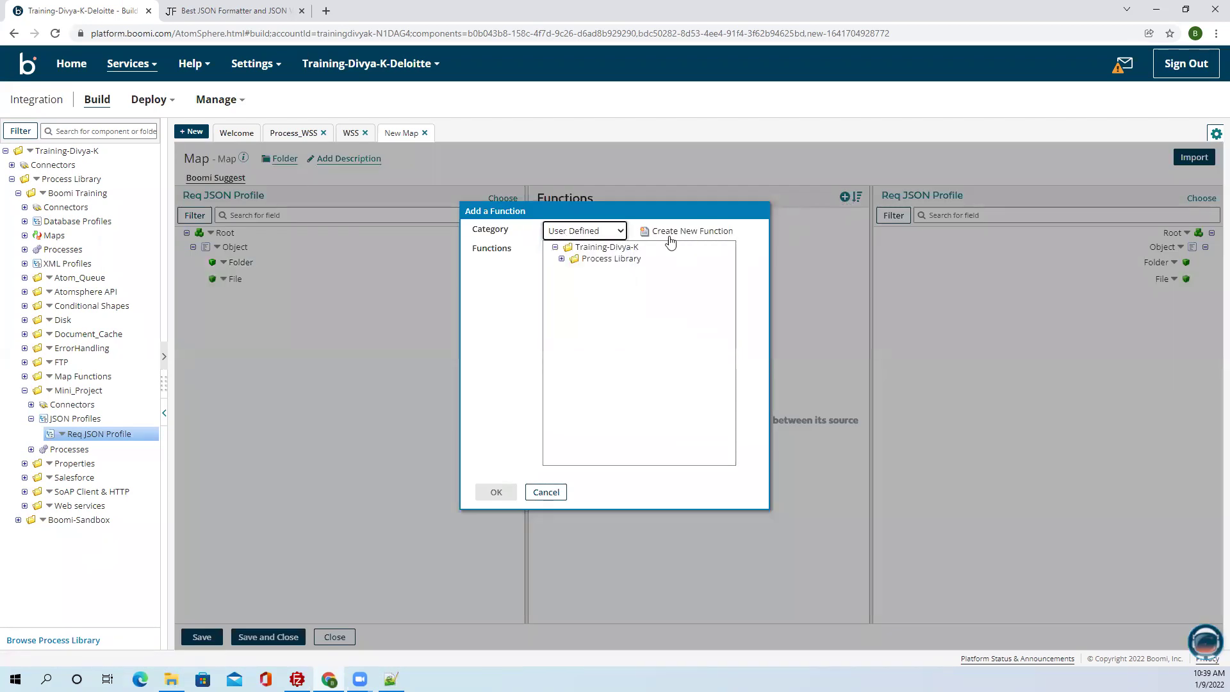
{"action": "left_click", "coordinate": [659, 231]}
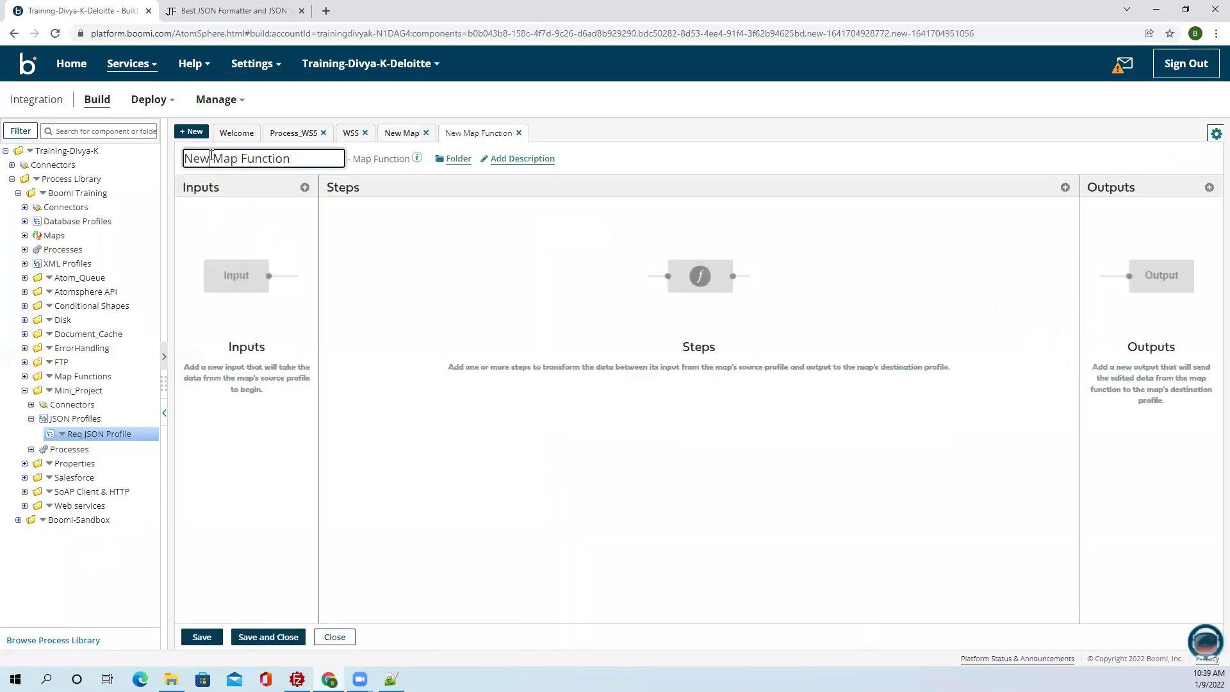
Rename the map function to 'Folder Map Function' and add a Folder input.
{"action": "left_click_drag", "start_coordinate": [211, 156], "coordinate": [183, 159]}
{"action": "type", "text": "Folder"}
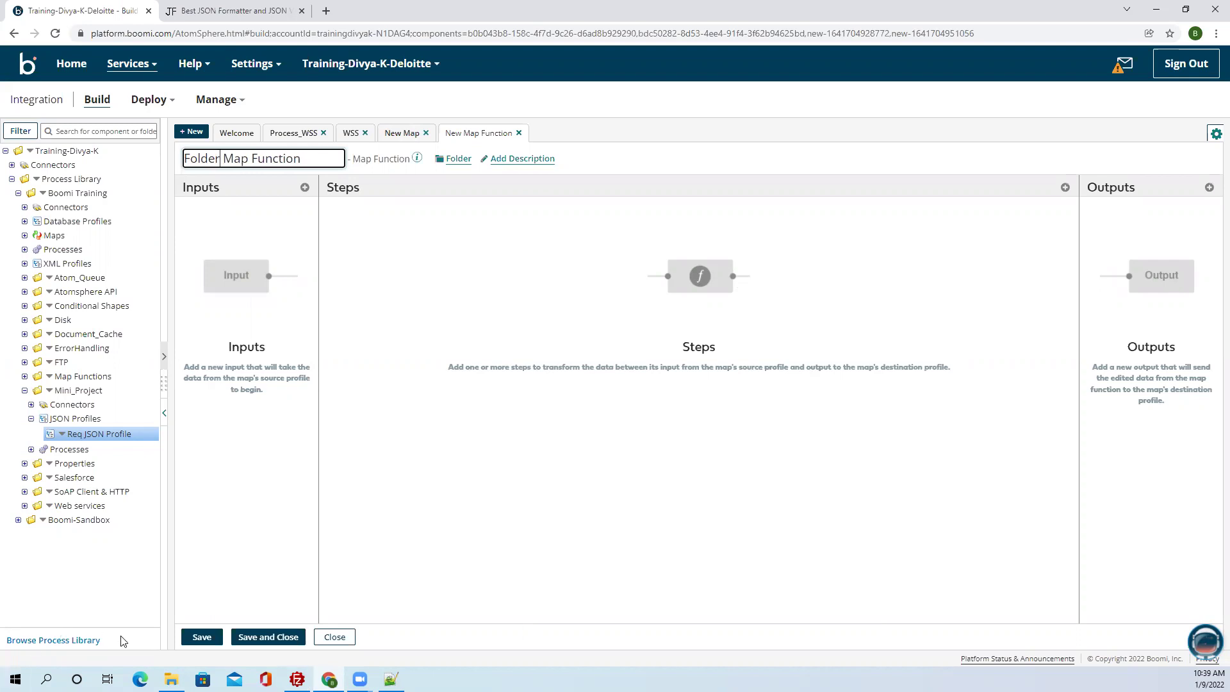
{"action": "left_click", "coordinate": [196, 642]}
{"action": "left_click", "coordinate": [532, 401]}
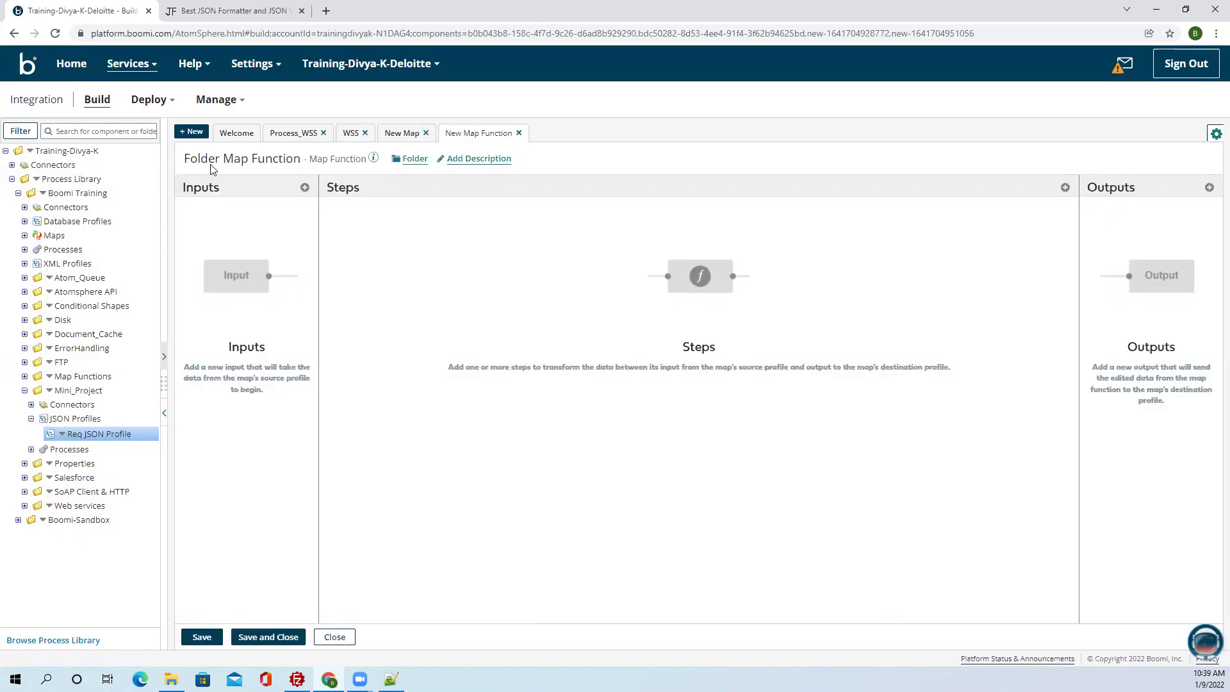
{"action": "left_click", "coordinate": [304, 187]}
{"action": "type", "text": "Folder"}
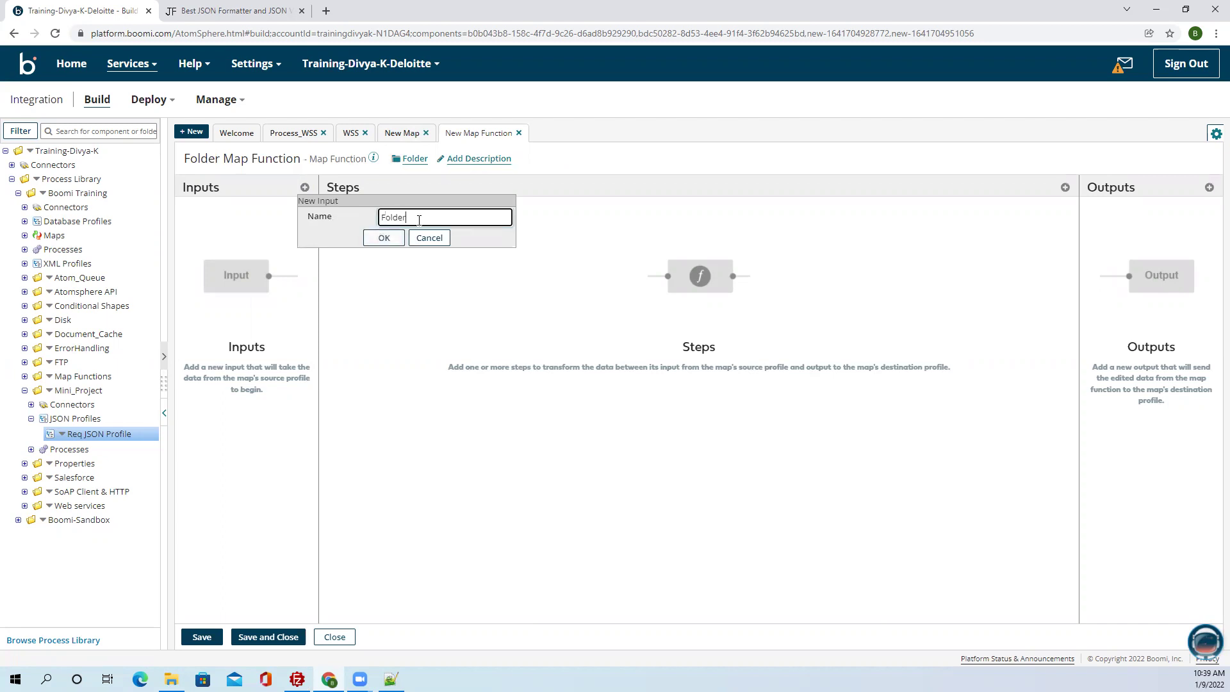
{"action": "left_click", "coordinate": [384, 239]}
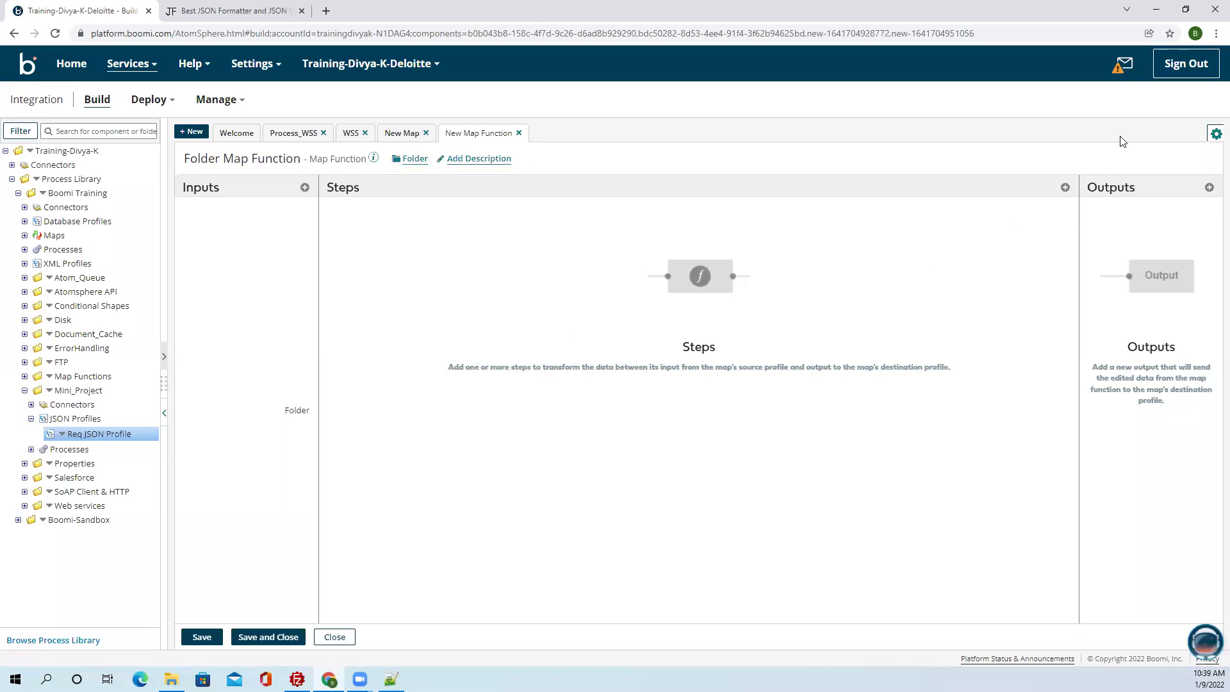
Add a String Replace function from the String category as a step.
{"action": "left_click", "coordinate": [1064, 187]}
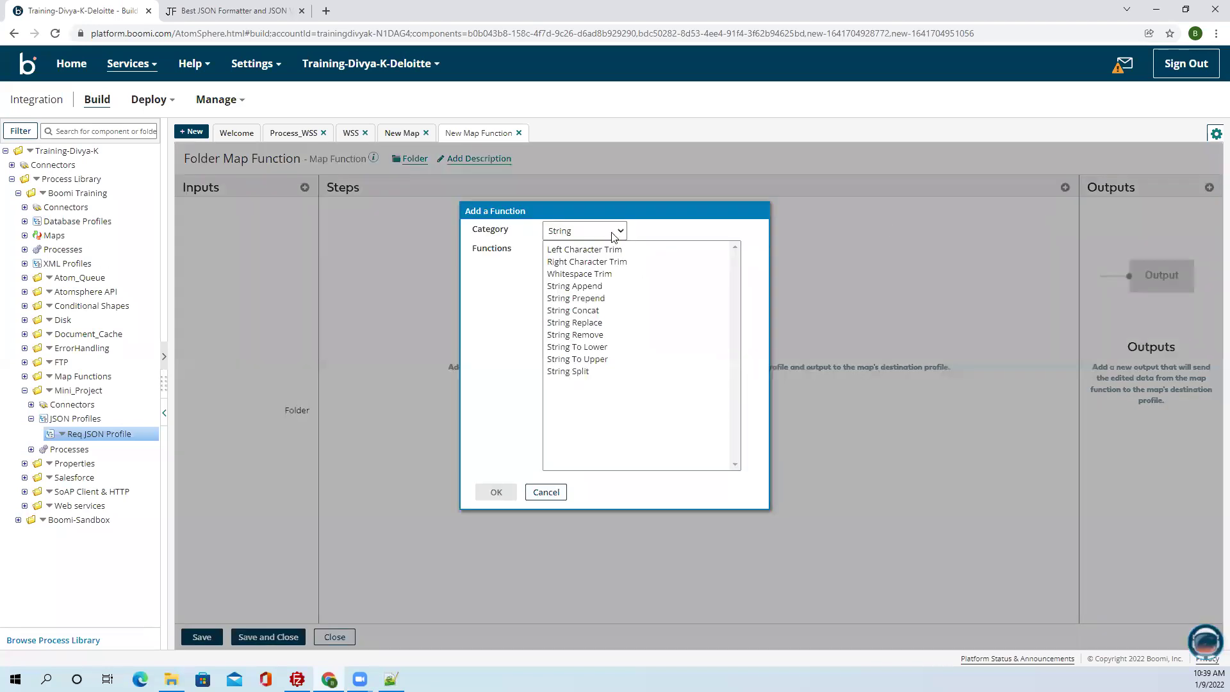
{"action": "left_click", "coordinate": [611, 232]}
{"action": "left_click", "coordinate": [610, 249]}
{"action": "left_click", "coordinate": [574, 322]}
{"action": "left_click", "coordinate": [497, 492]}
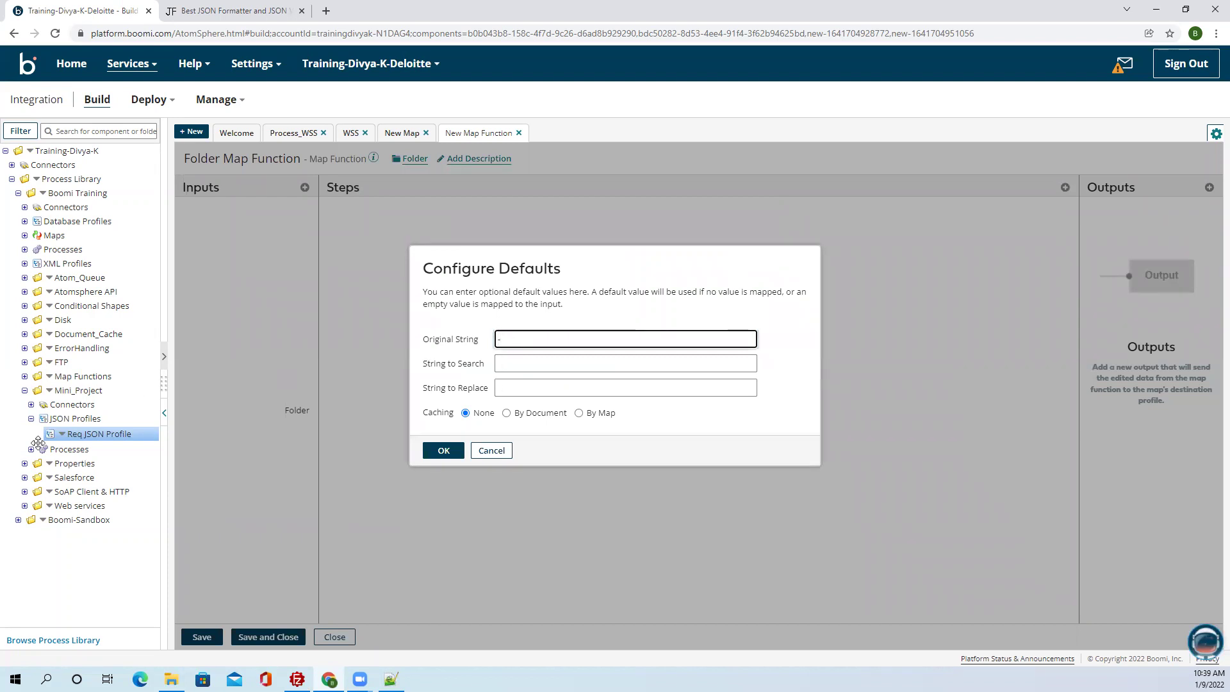
Set String Replace defaults: Original String empty, String to Search '-', String to Replace '\'.
{"action": "key", "text": "alt+Tab"}
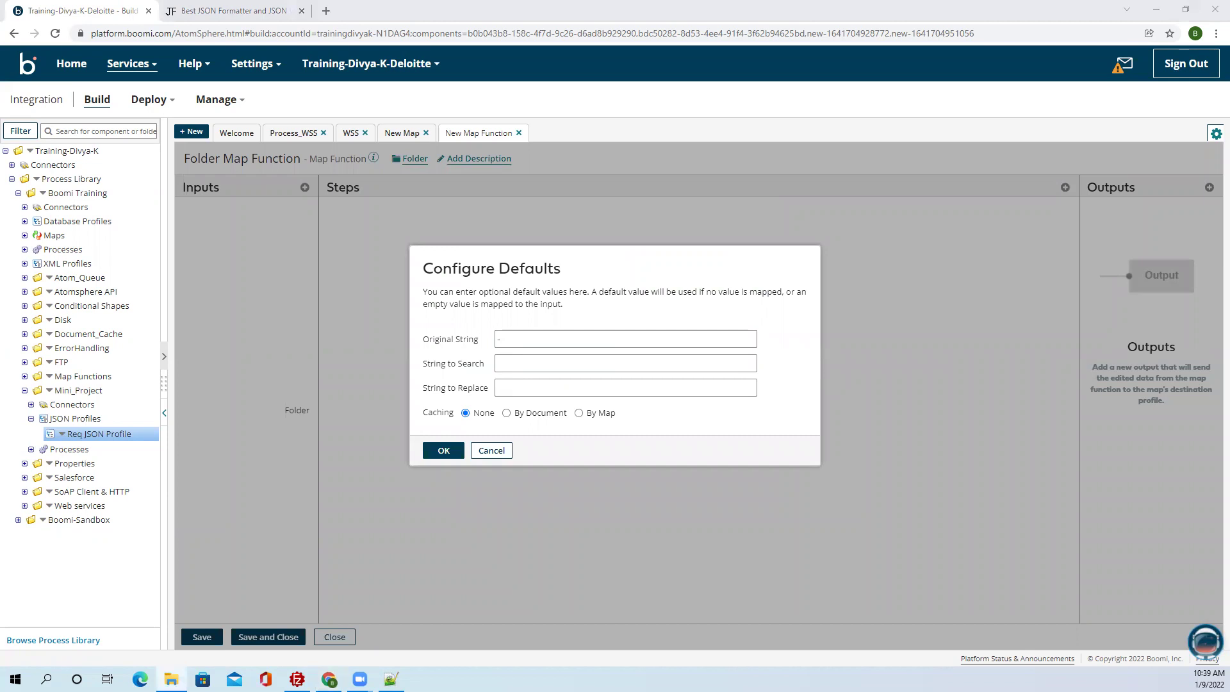
{"action": "left_click", "coordinate": [518, 369]}
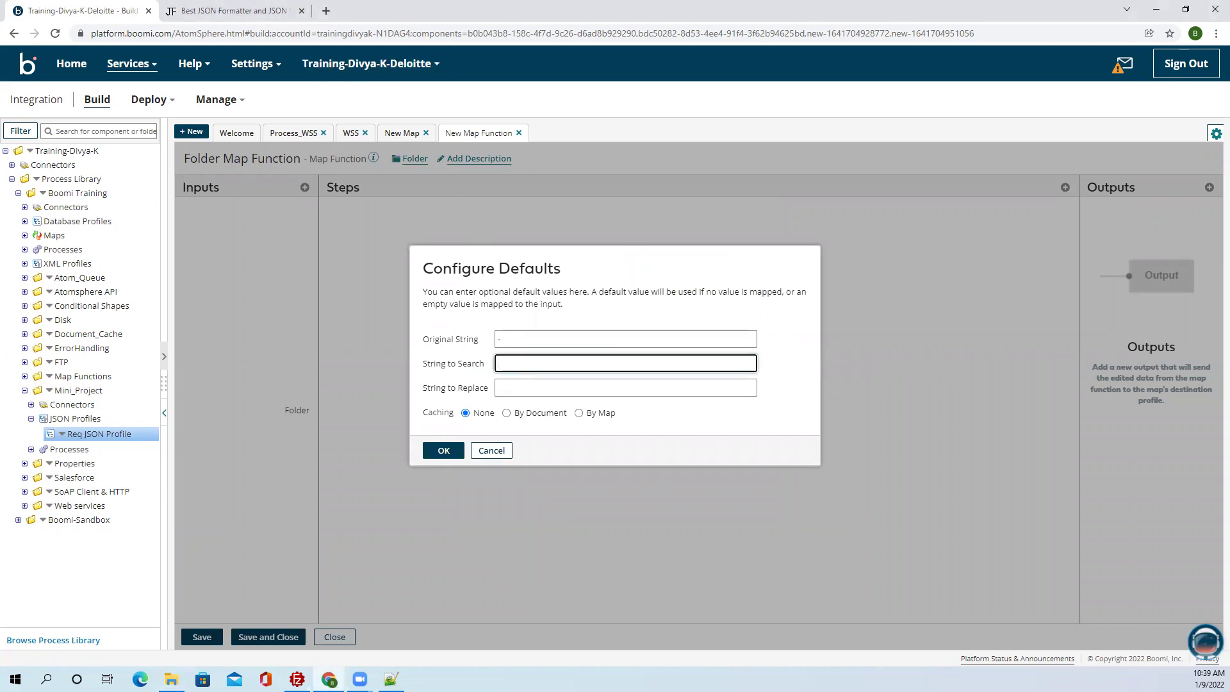
{"action": "key", "text": "alt+Tab"}
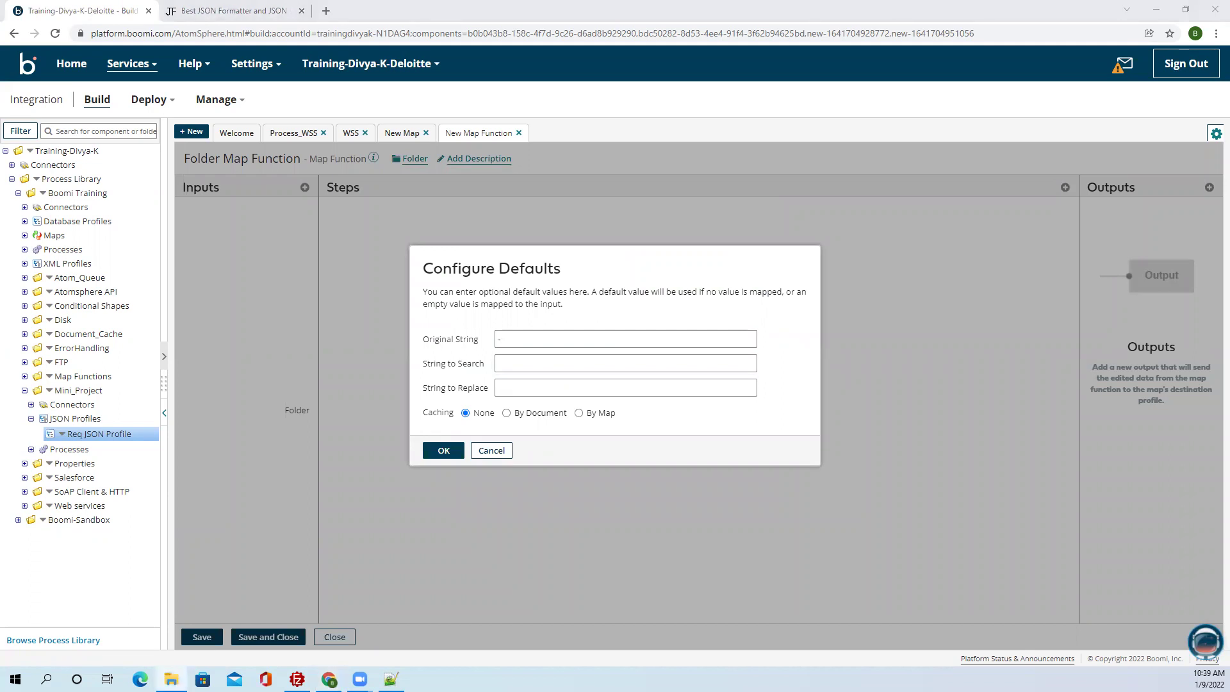
{"action": "left_click", "coordinate": [576, 371]}
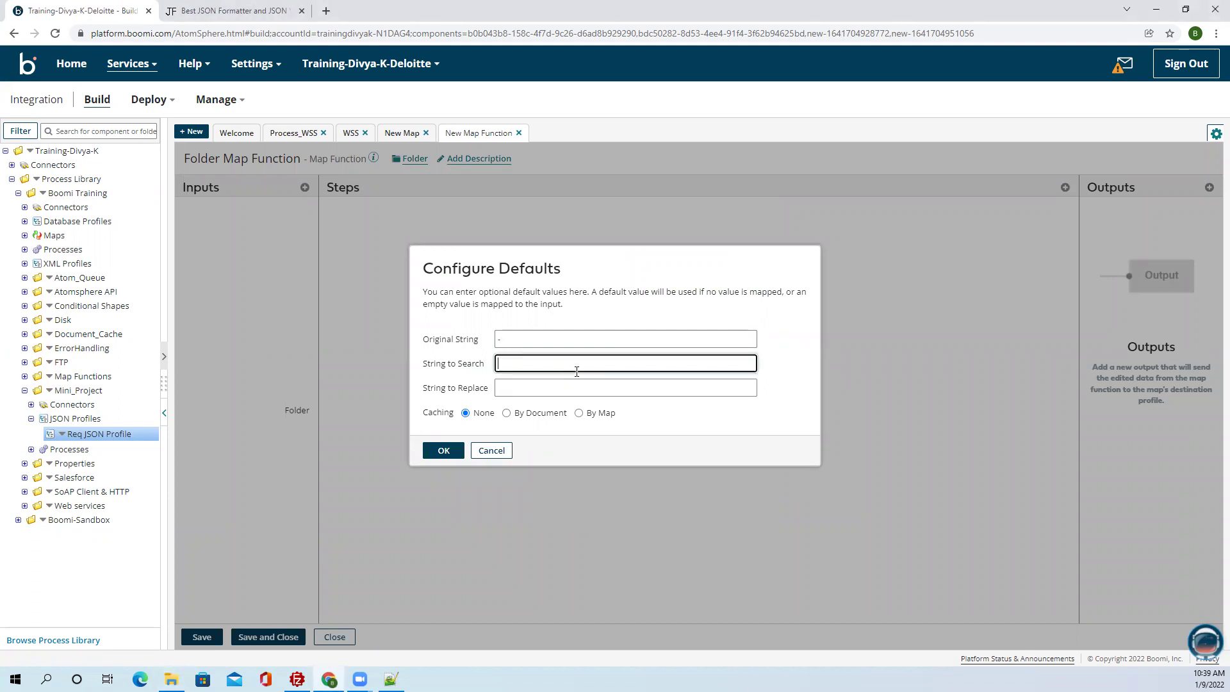
{"action": "left_click", "coordinate": [554, 395]}
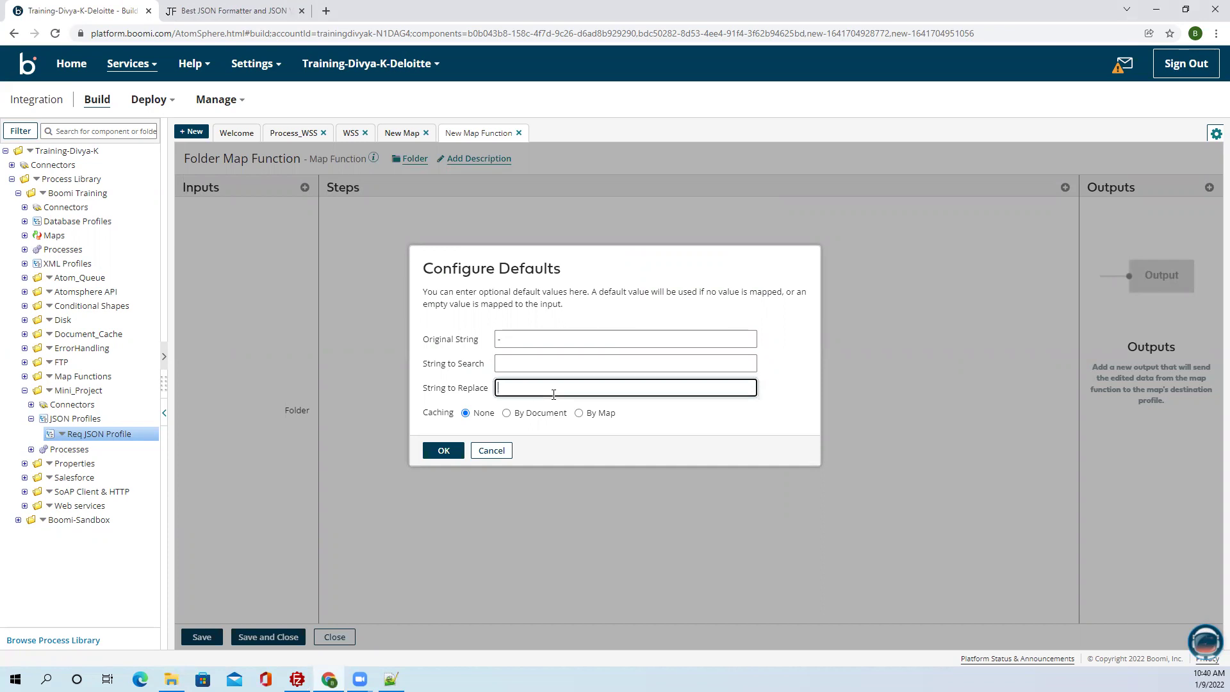
{"action": "key", "text": "shift+Tab"}
{"action": "key", "text": "shift+Tab"}
{"action": "key", "text": "BackSpace"}
{"action": "left_click", "coordinate": [530, 365]}
{"action": "left_click_drag", "start_coordinate": [423, 367], "coordinate": [489, 363]}
{"action": "left_click", "coordinate": [500, 364]}
{"action": "double_click", "coordinate": [500, 363]}
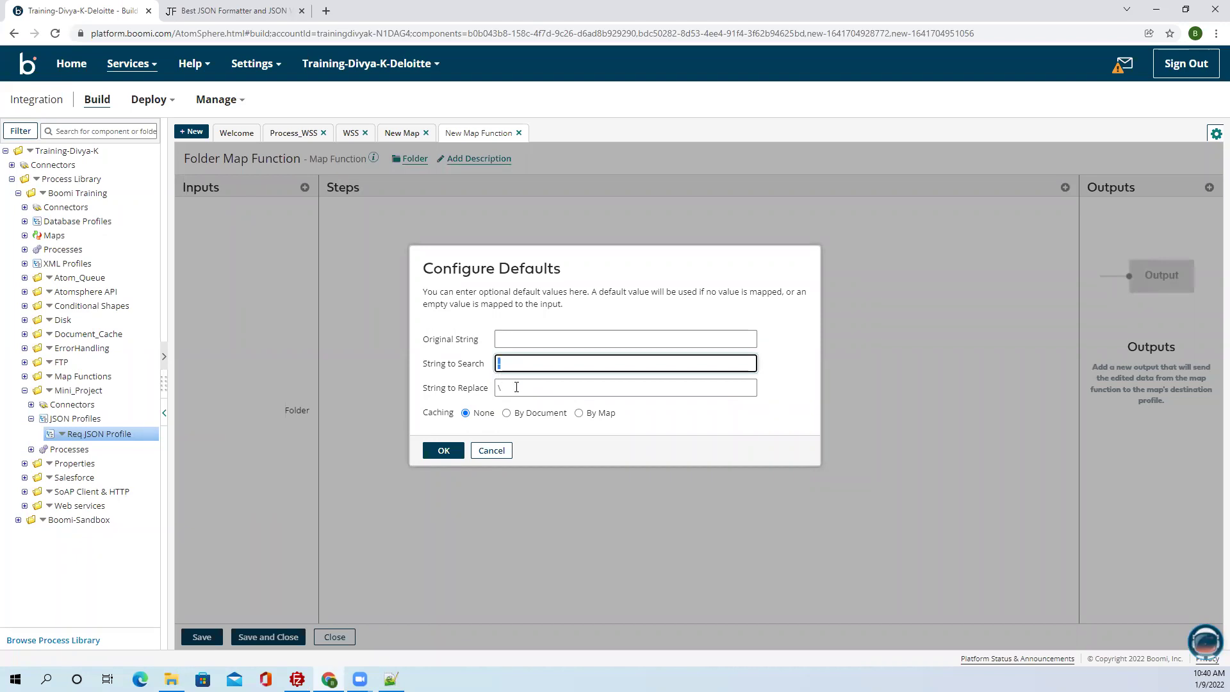
{"action": "left_click", "coordinate": [507, 387]}
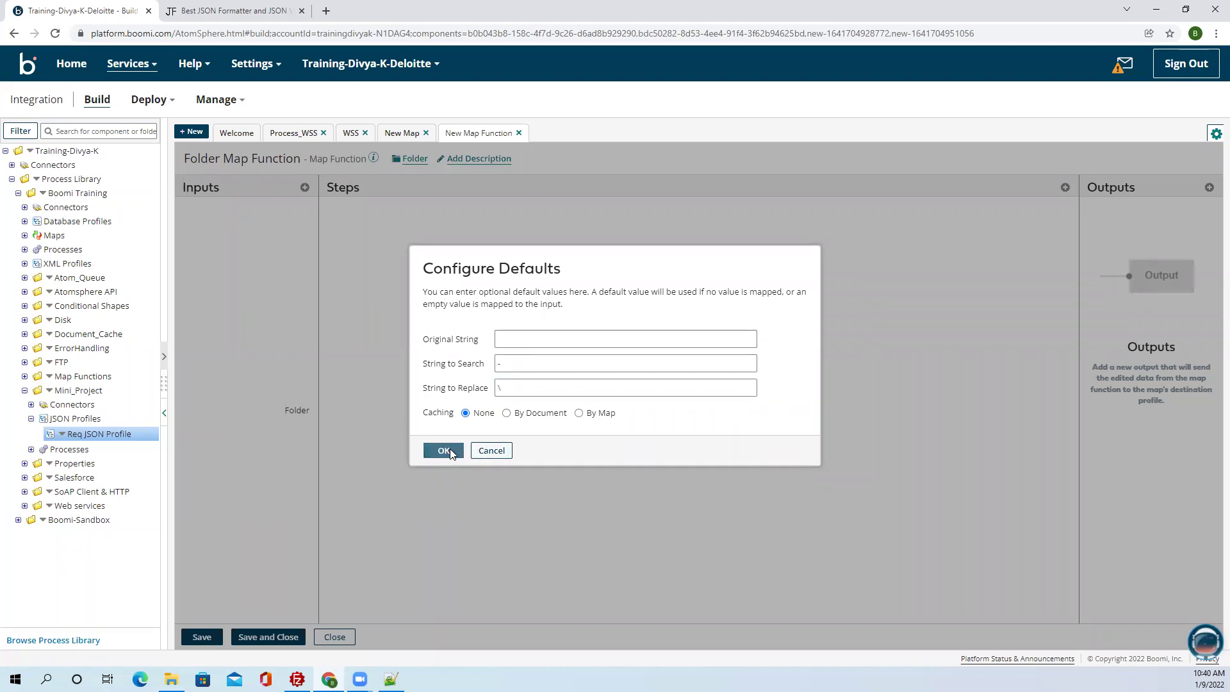
{"action": "left_click", "coordinate": [442, 452]}
{"action": "left_click_drag", "start_coordinate": [689, 373], "coordinate": [476, 276]}
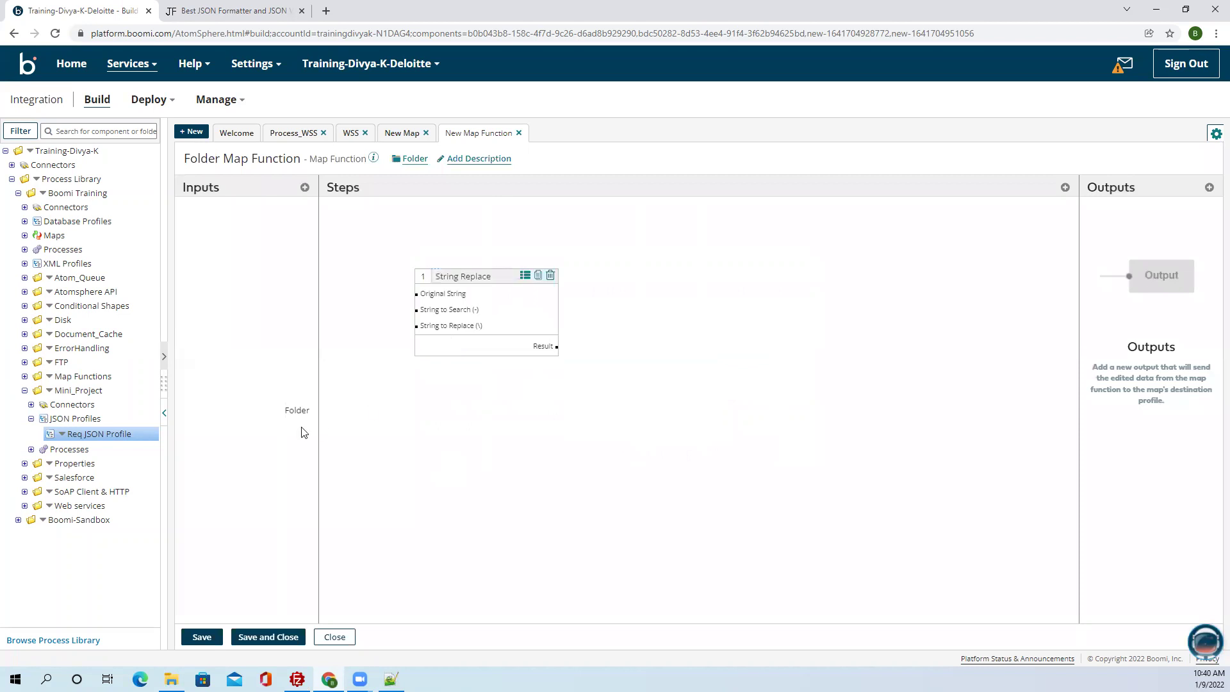
{"action": "left_click", "coordinate": [286, 408]}
Link Folder to Original String and add a Set Dynamic Process Property step.
{"action": "left_click_drag", "start_coordinate": [287, 408], "coordinate": [442, 296]}
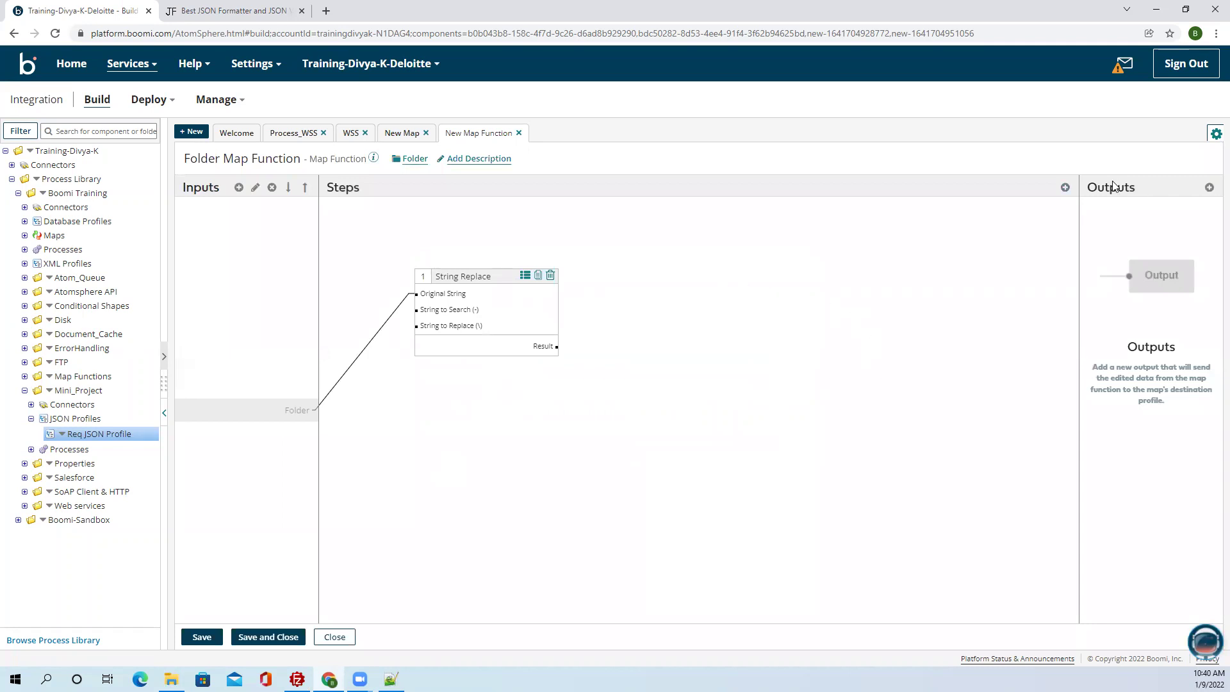
{"action": "left_click", "coordinate": [1065, 189]}
{"action": "left_click", "coordinate": [554, 231]}
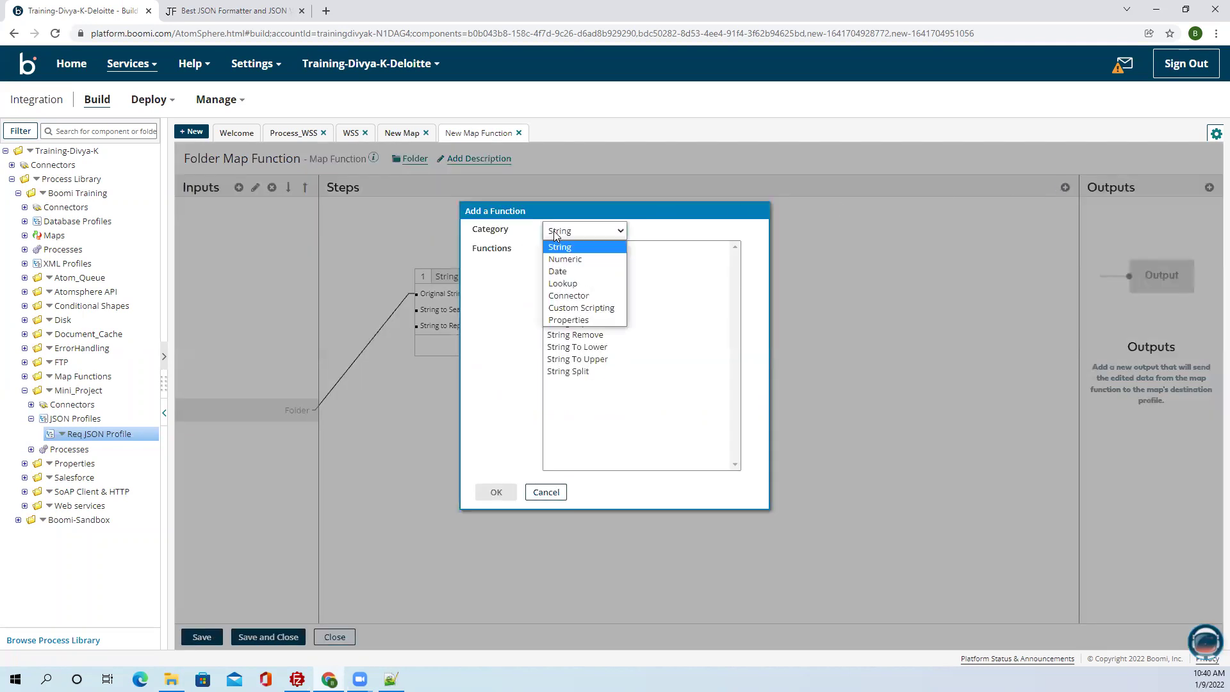
{"action": "left_click", "coordinate": [568, 320]}
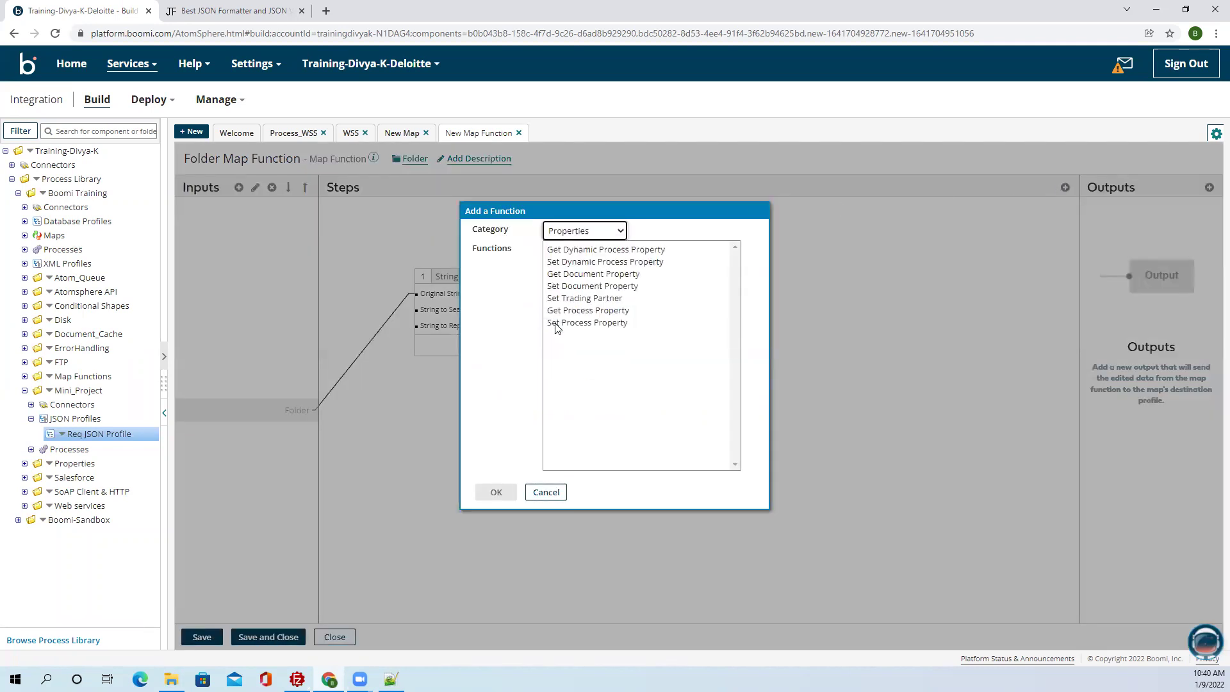
{"action": "left_click", "coordinate": [572, 262]}
{"action": "left_click", "coordinate": [494, 492]}
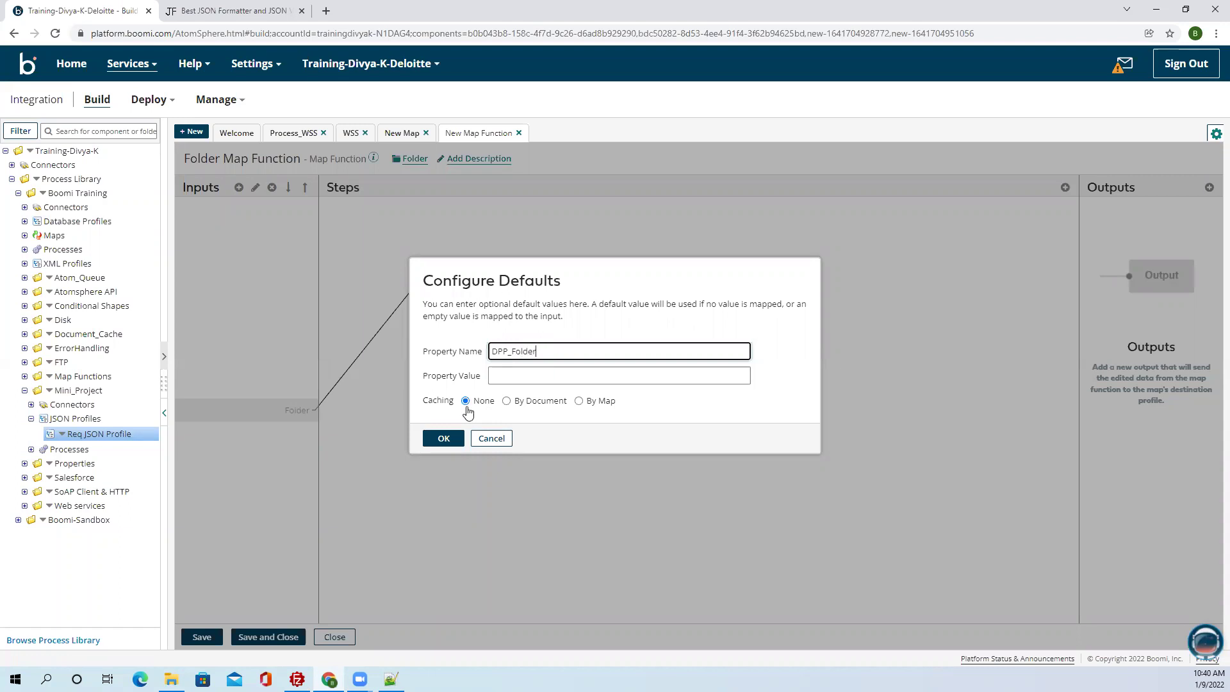
Name the property DPP_Folder, feed it the String Replace result, and save the function.
{"action": "left_click", "coordinate": [443, 438]}
{"action": "left_click_drag", "start_coordinate": [557, 346], "coordinate": [641, 424]}
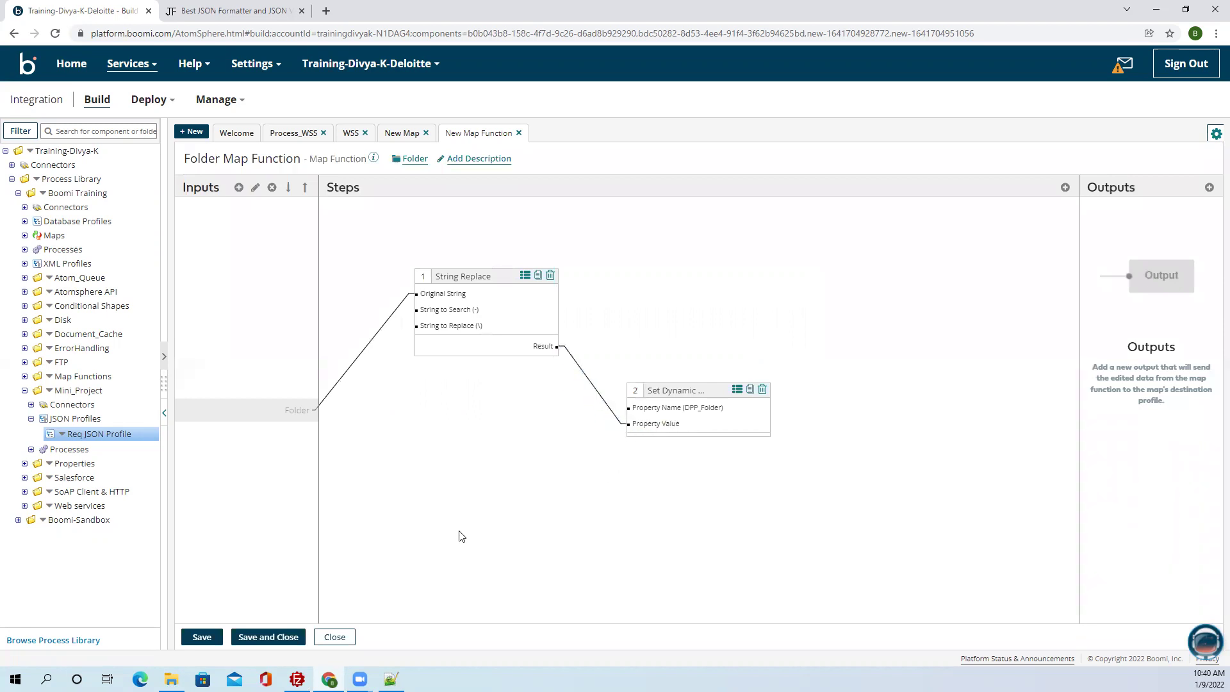
{"action": "left_click", "coordinate": [200, 637]}
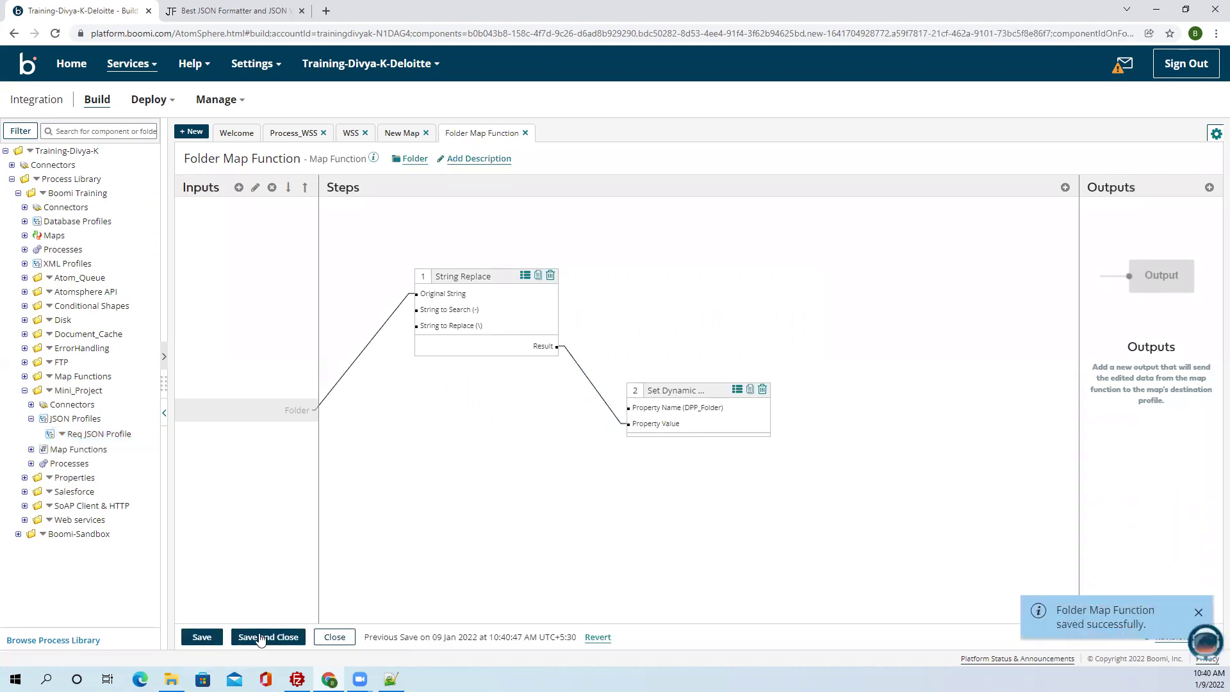
Map Folder through the Folder Map Function and File to File, then save the map.
{"action": "left_click", "coordinate": [260, 637]}
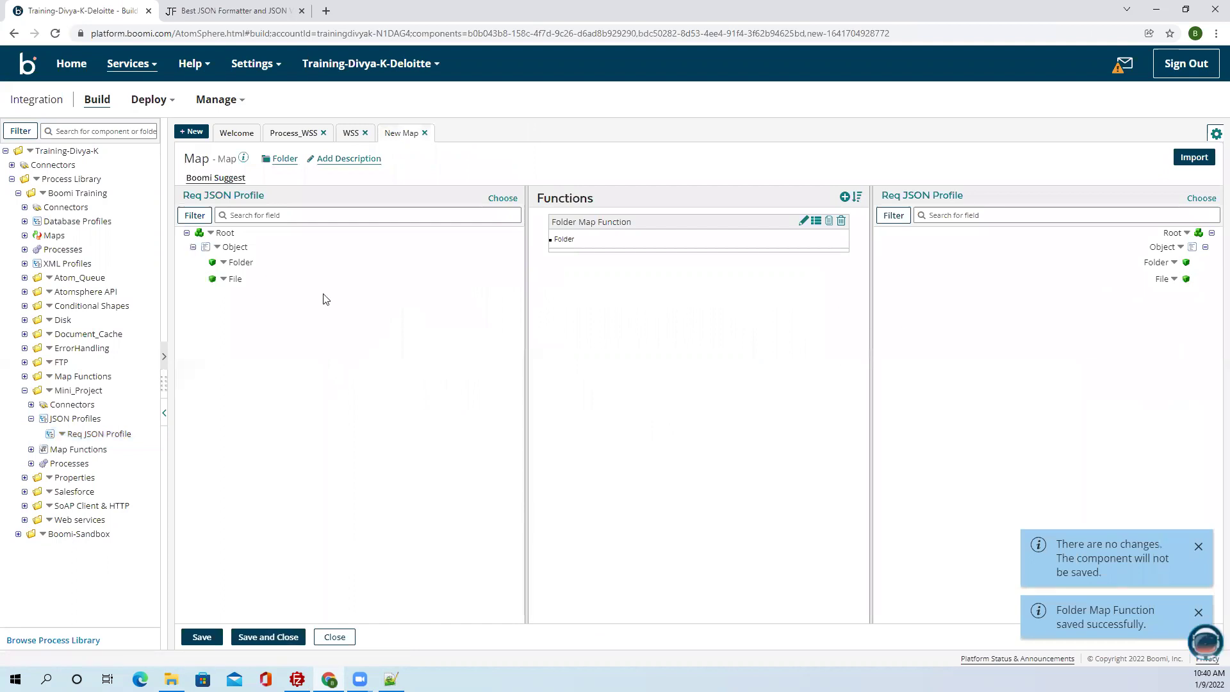
{"action": "left_click_drag", "start_coordinate": [246, 260], "coordinate": [552, 239]}
{"action": "left_click_drag", "start_coordinate": [233, 277], "coordinate": [1160, 283]}
{"action": "left_click_drag", "start_coordinate": [232, 261], "coordinate": [1153, 262]}
{"action": "left_click", "coordinate": [268, 637]}
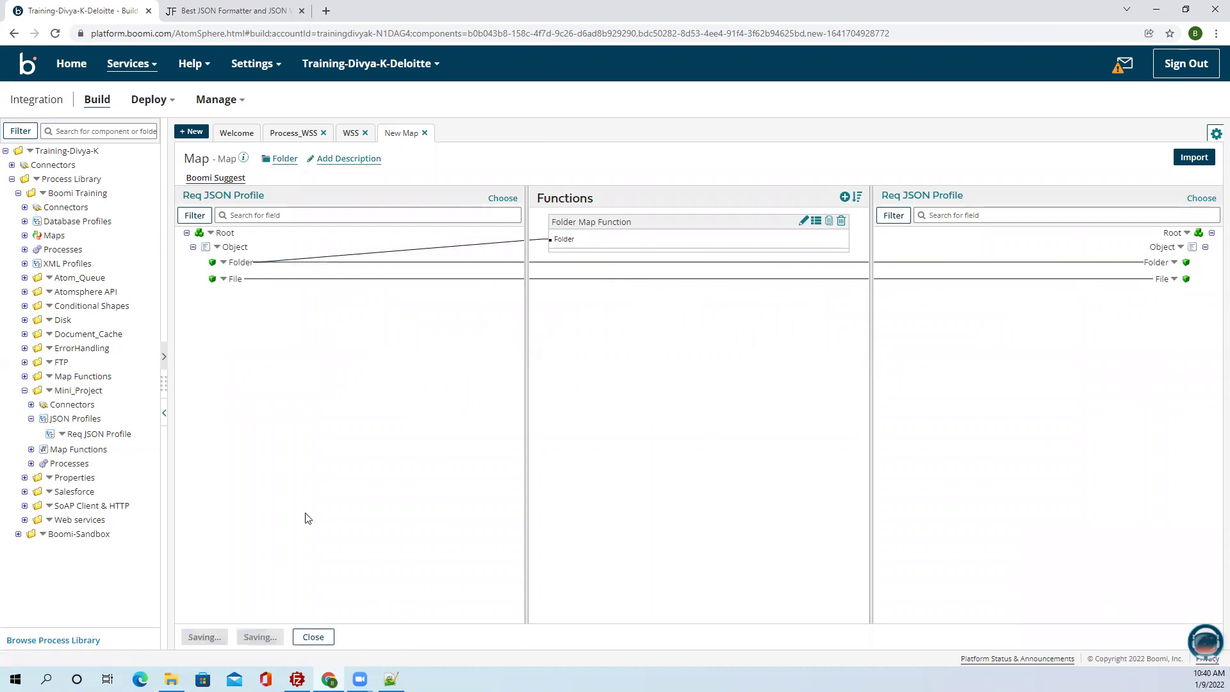
Connect Try to Map, insert Set Properties before Disk, and remove its DPP_Folder property.
{"action": "left_click", "coordinate": [901, 636]}
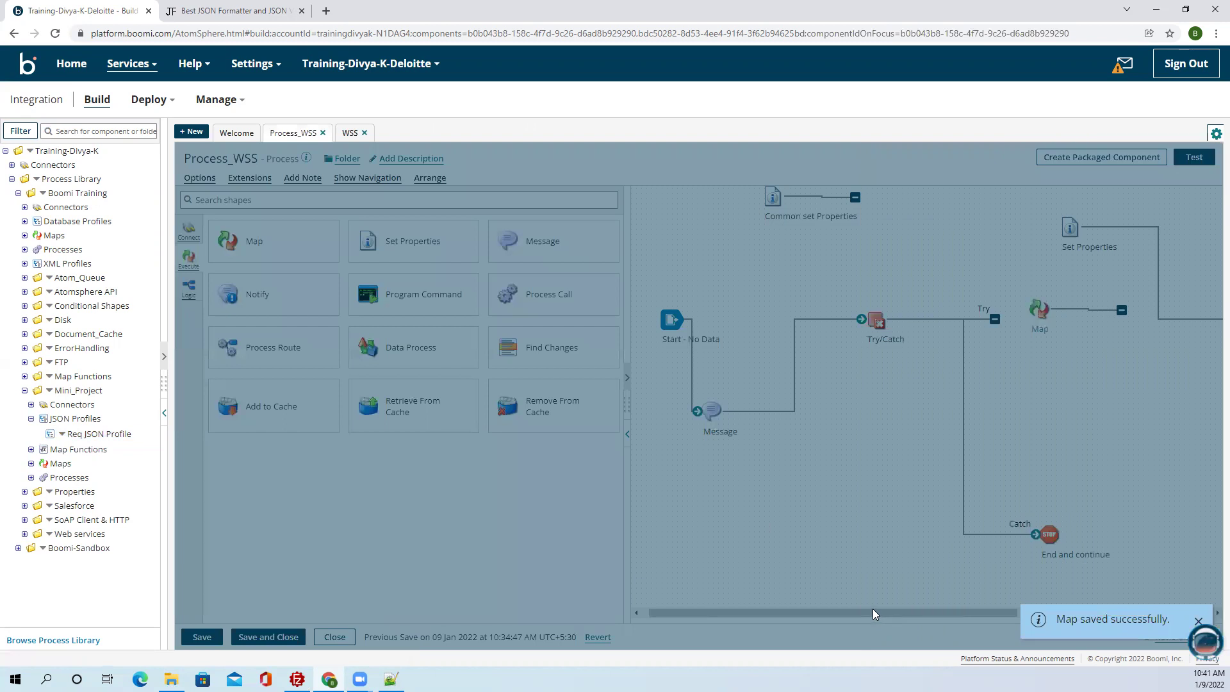
{"action": "left_click_drag", "start_coordinate": [854, 318], "coordinate": [896, 310]}
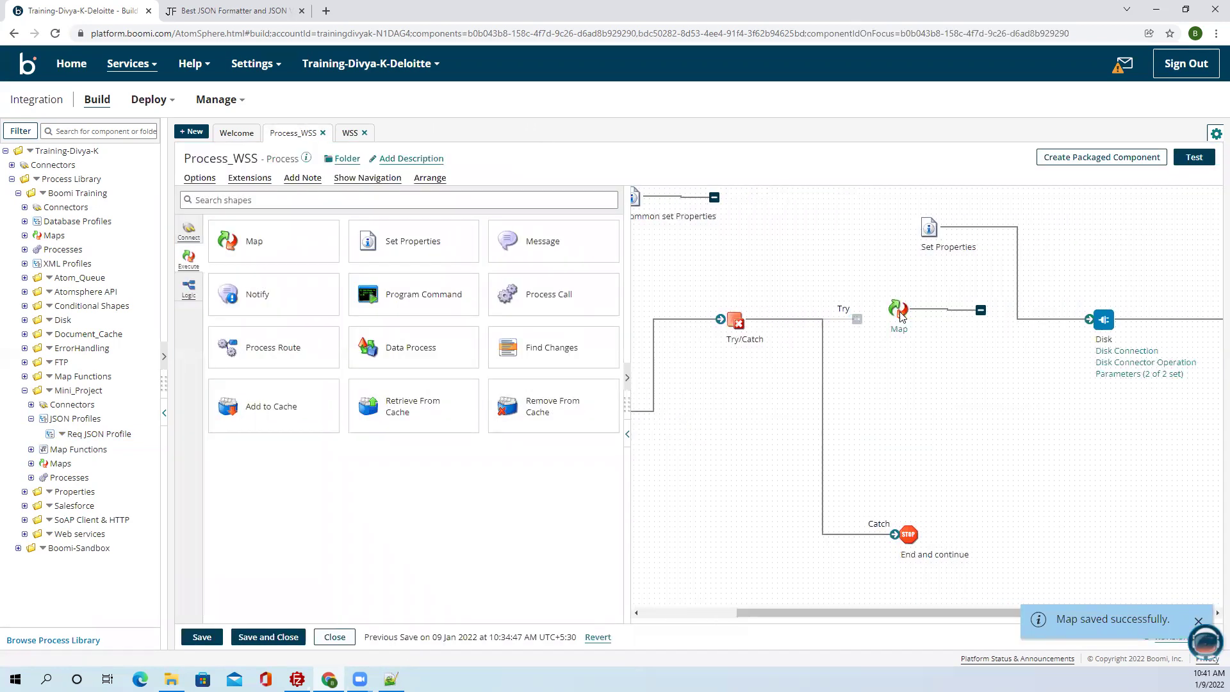
{"action": "left_click_drag", "start_coordinate": [929, 228], "coordinate": [981, 320]}
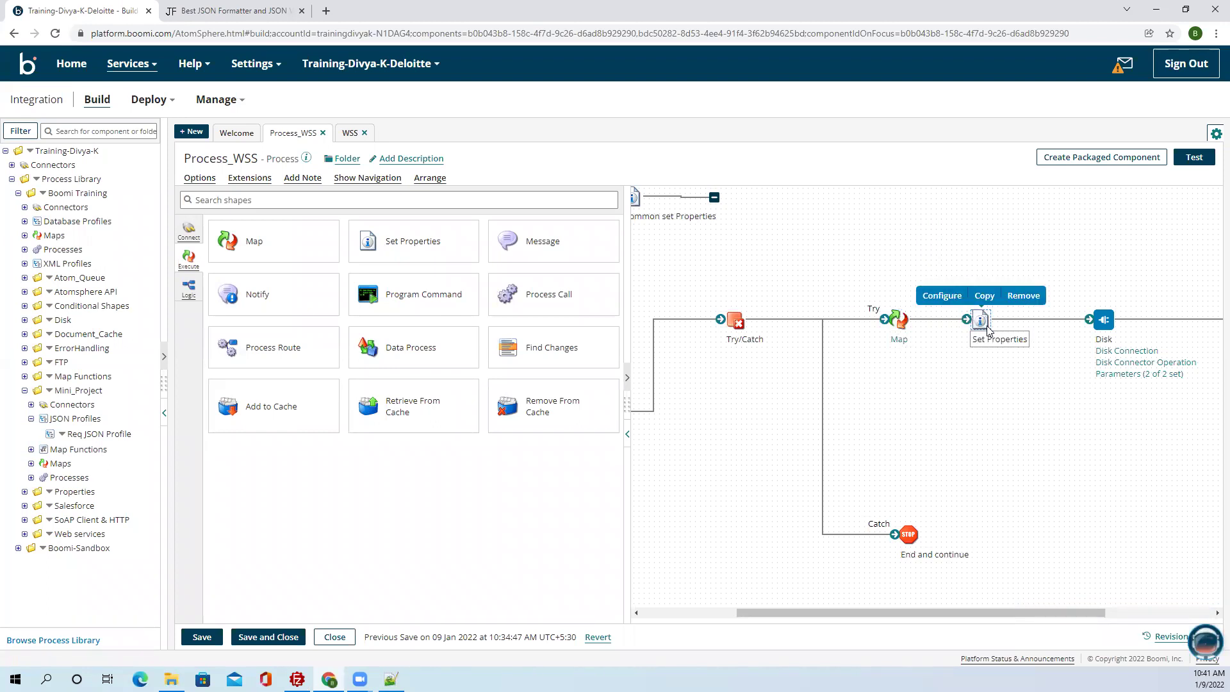
{"action": "double_click", "coordinate": [980, 320]}
{"action": "left_click", "coordinate": [929, 347]}
{"action": "left_click", "coordinate": [883, 323]}
Confirm the DPP_Folder deletion in Set Properties and save Process_WSS.
{"action": "left_click", "coordinate": [543, 399]}
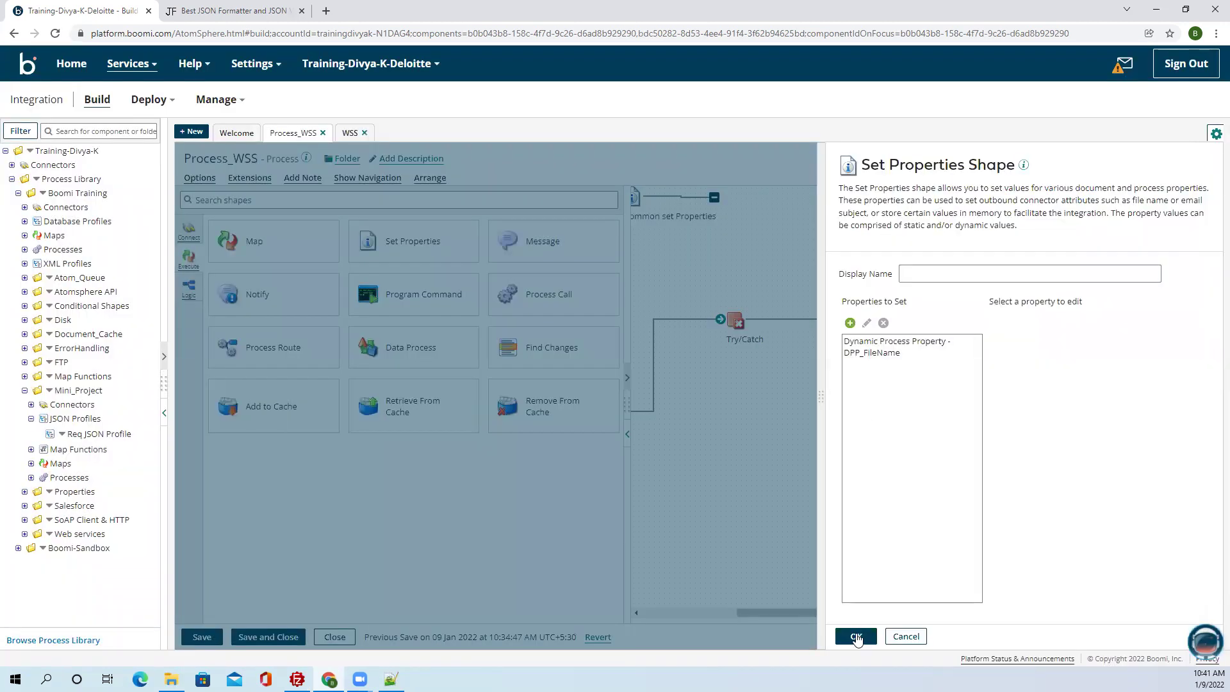
{"action": "left_click", "coordinate": [854, 636]}
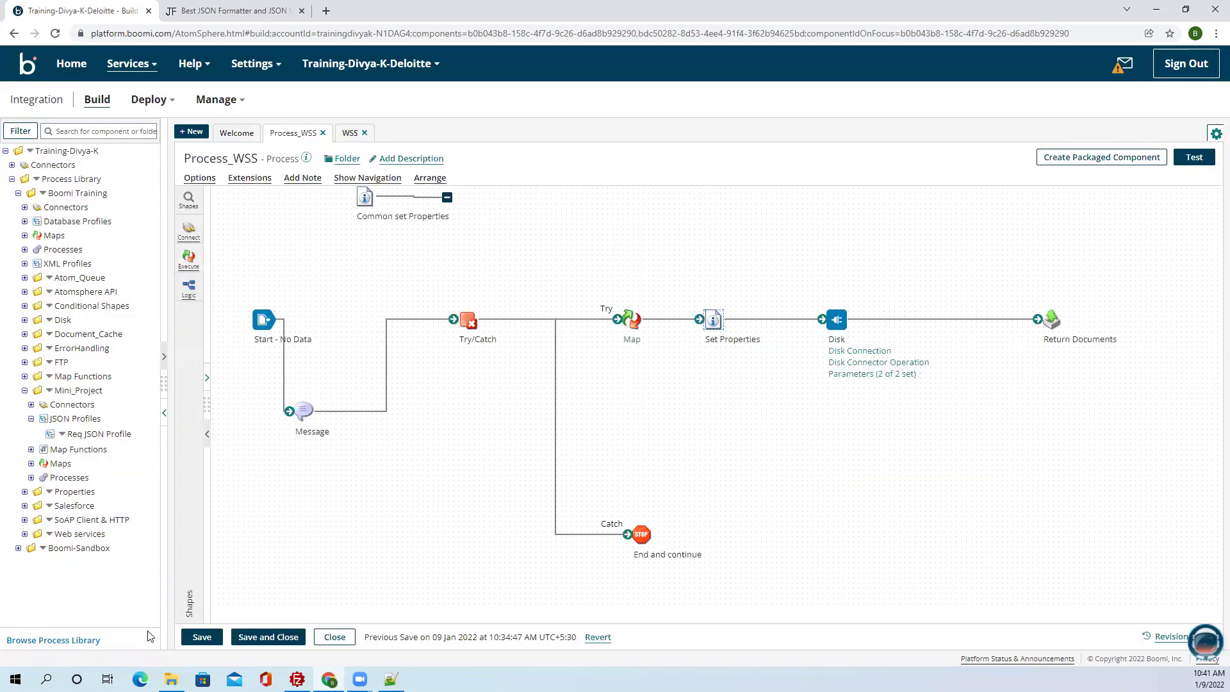
{"action": "left_click", "coordinate": [193, 639]}
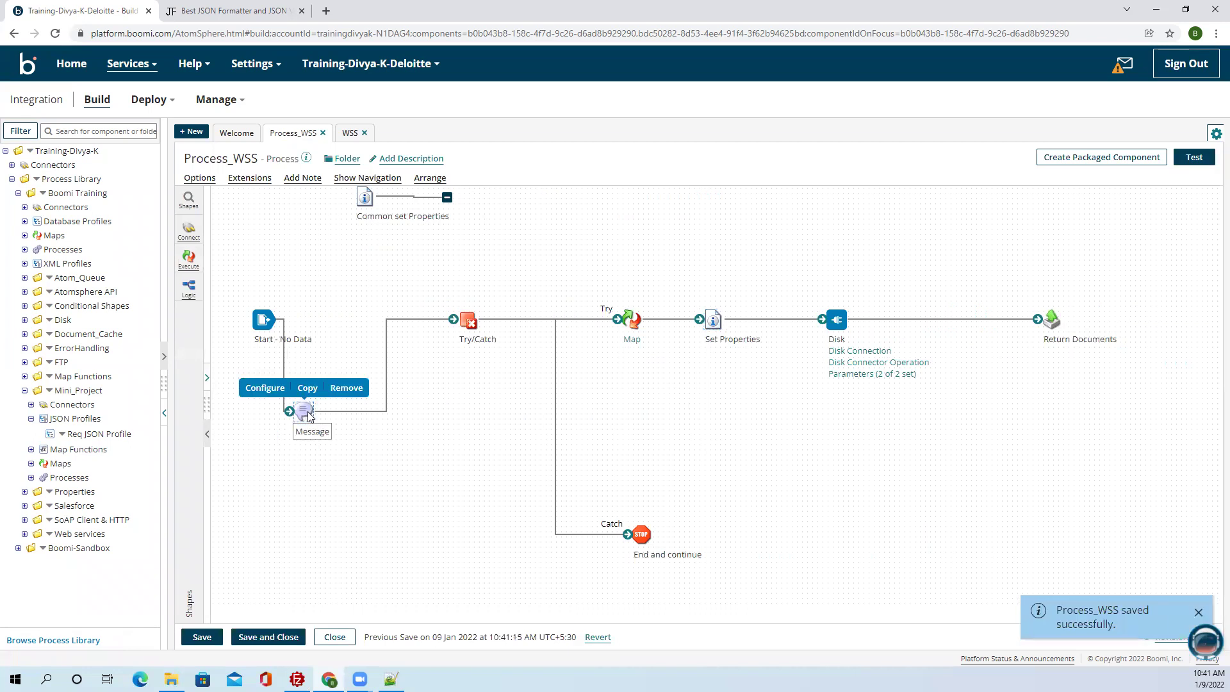
Replace the backslashes in the Message shape's Folder path with '-' up to Desktop.
{"action": "left_click", "coordinate": [304, 410]}
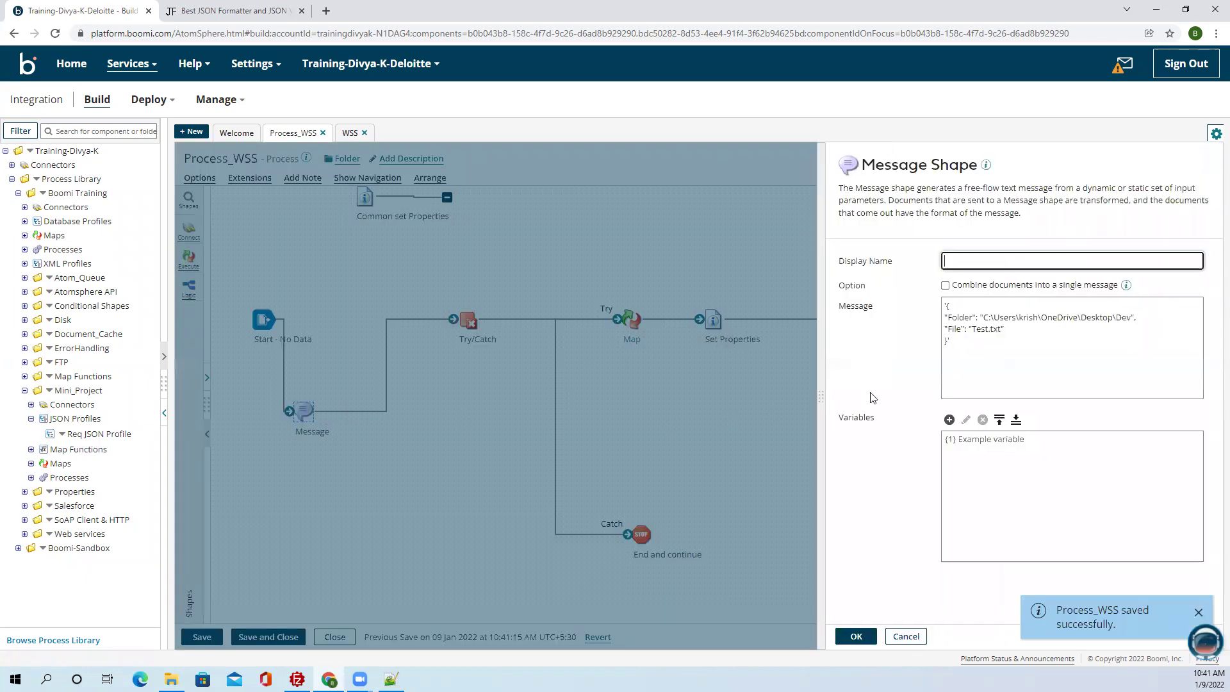
{"action": "left_click", "coordinate": [994, 317]}
{"action": "type", "text": "\\"}
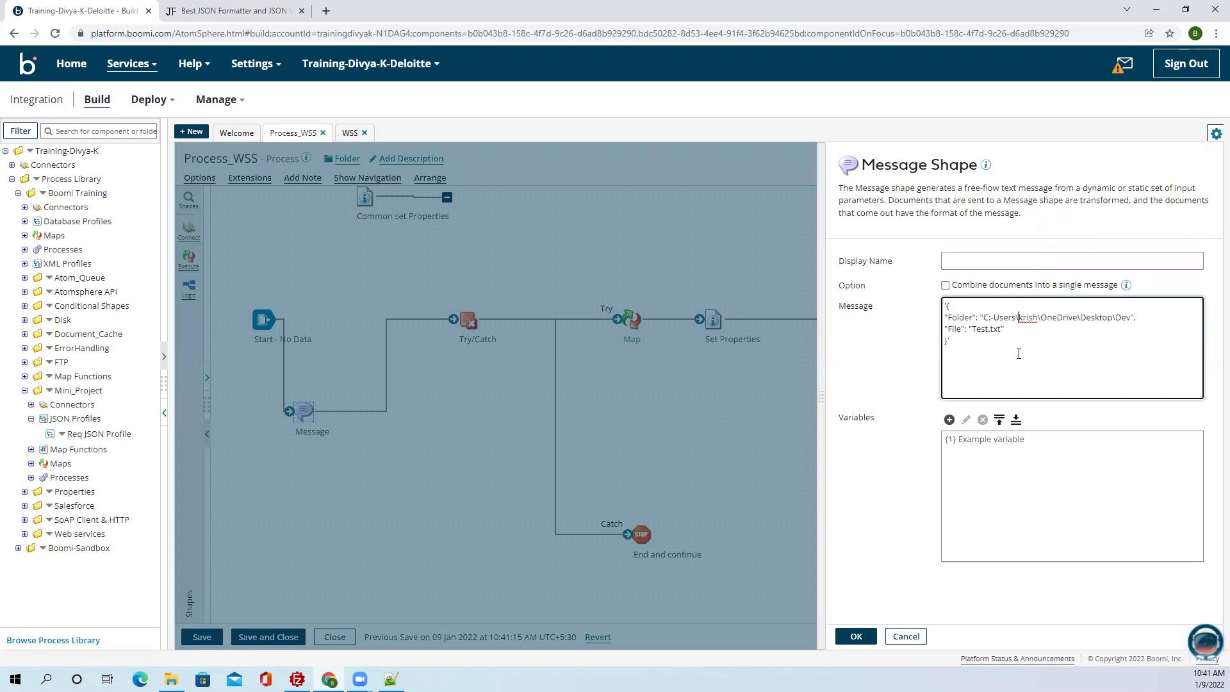
{"action": "key", "text": "BackSpace"}
{"action": "type", "text": "-"}
{"action": "key", "text": "BackSpace"}
{"action": "type", "text": "-"}
{"action": "key", "text": "BackSpace"}
{"action": "type", "text": "-"}
{"action": "left_click", "coordinate": [856, 636]}
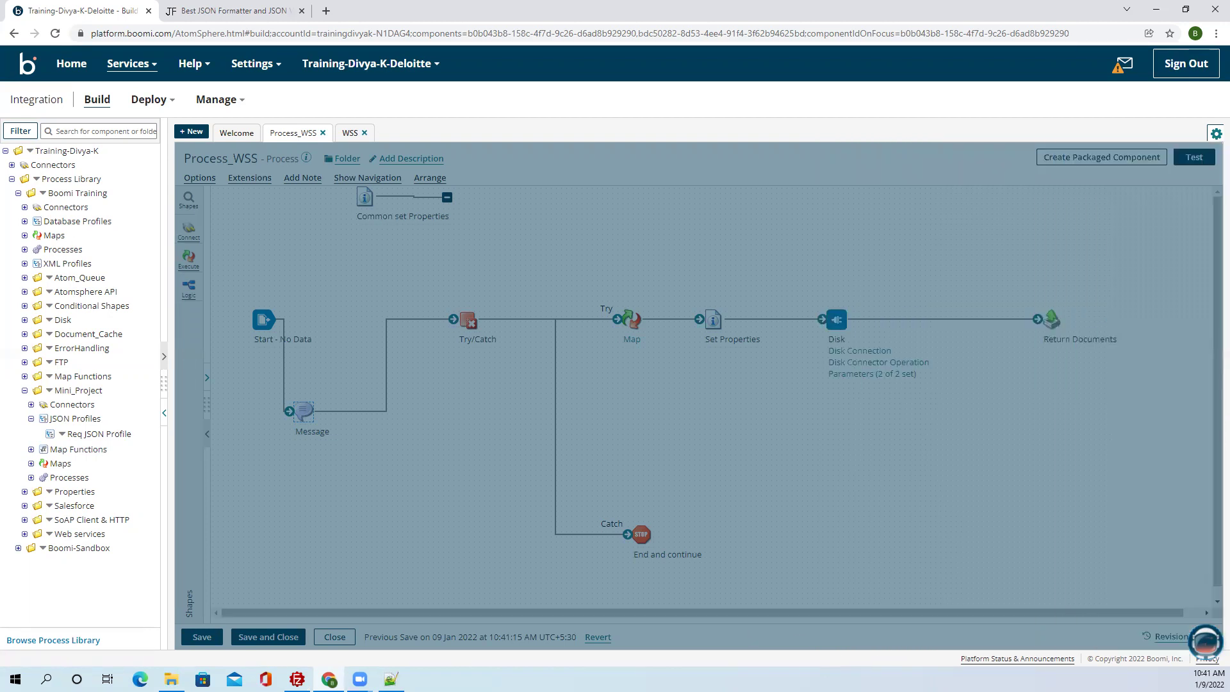
Save and test-run Process_WSS, then read the Map shape's SEVERE String Replace stack trace.
{"action": "left_click", "coordinate": [197, 638]}
{"action": "left_click", "coordinate": [1191, 157]}
{"action": "left_click", "coordinate": [370, 245]}
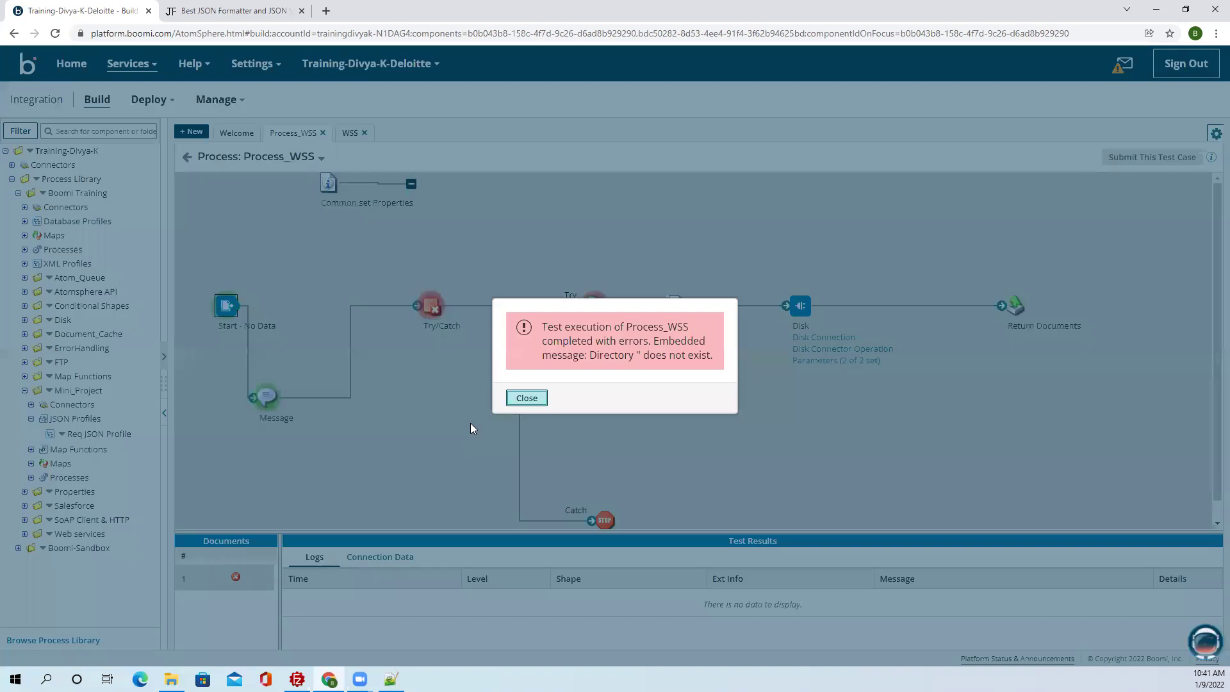
{"action": "left_click", "coordinate": [526, 398]}
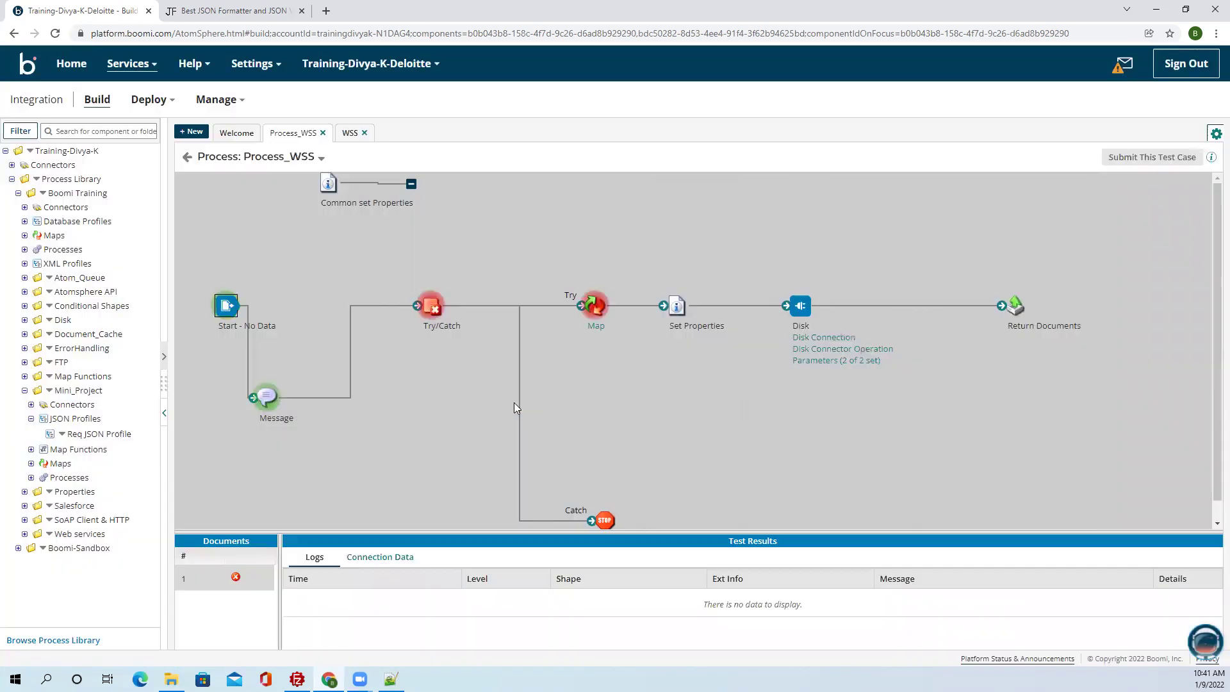
{"action": "left_click", "coordinate": [595, 309]}
{"action": "left_click_drag", "start_coordinate": [523, 534], "coordinate": [542, 222]}
{"action": "left_click", "coordinate": [1187, 348]}
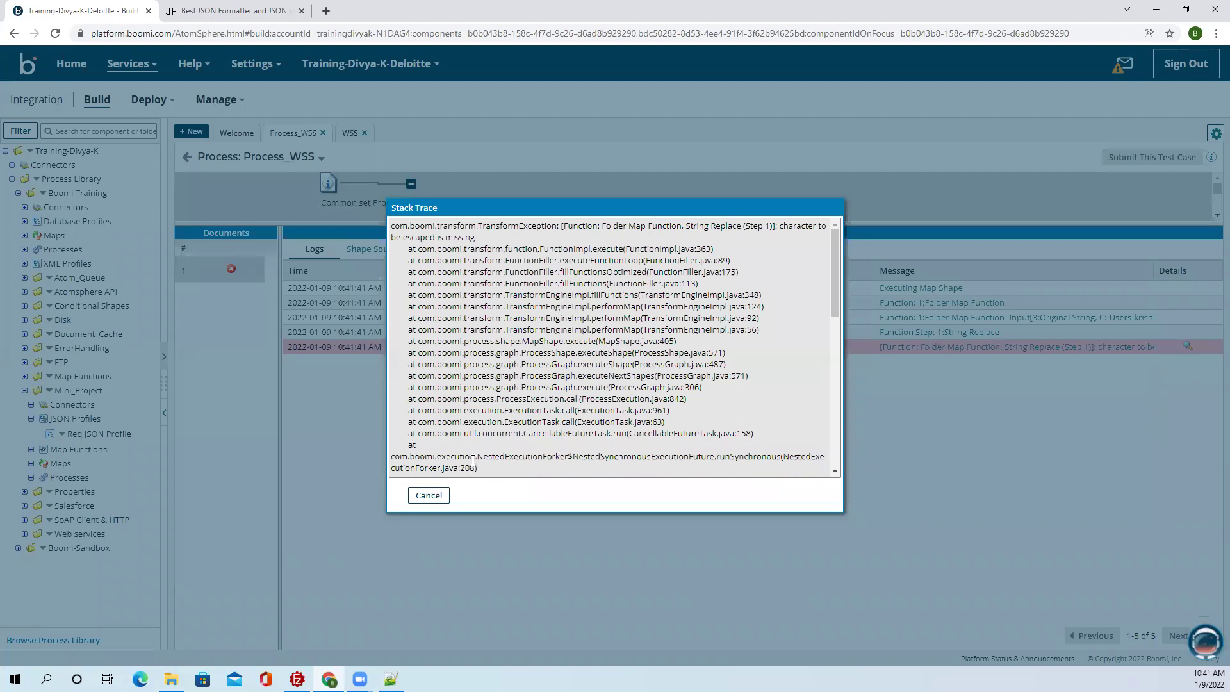
{"action": "left_click", "coordinate": [429, 497]}
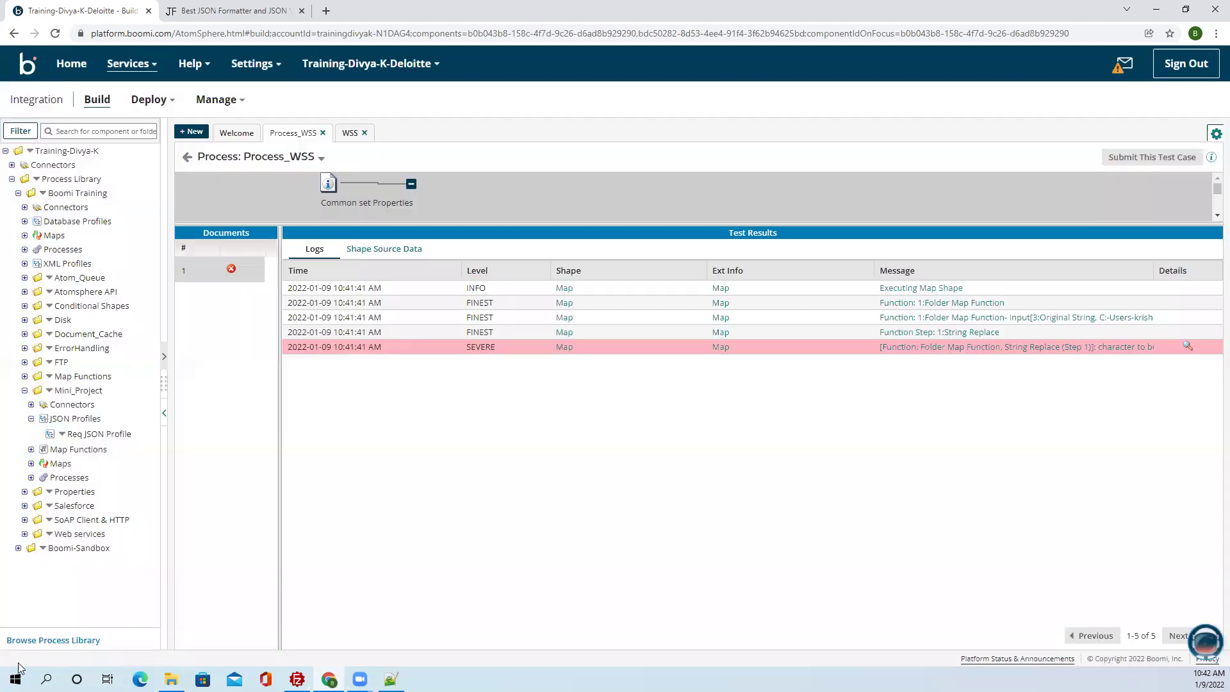
Return to the process editor and dismiss the Message shape settings unchanged.
{"action": "left_click", "coordinate": [187, 157]}
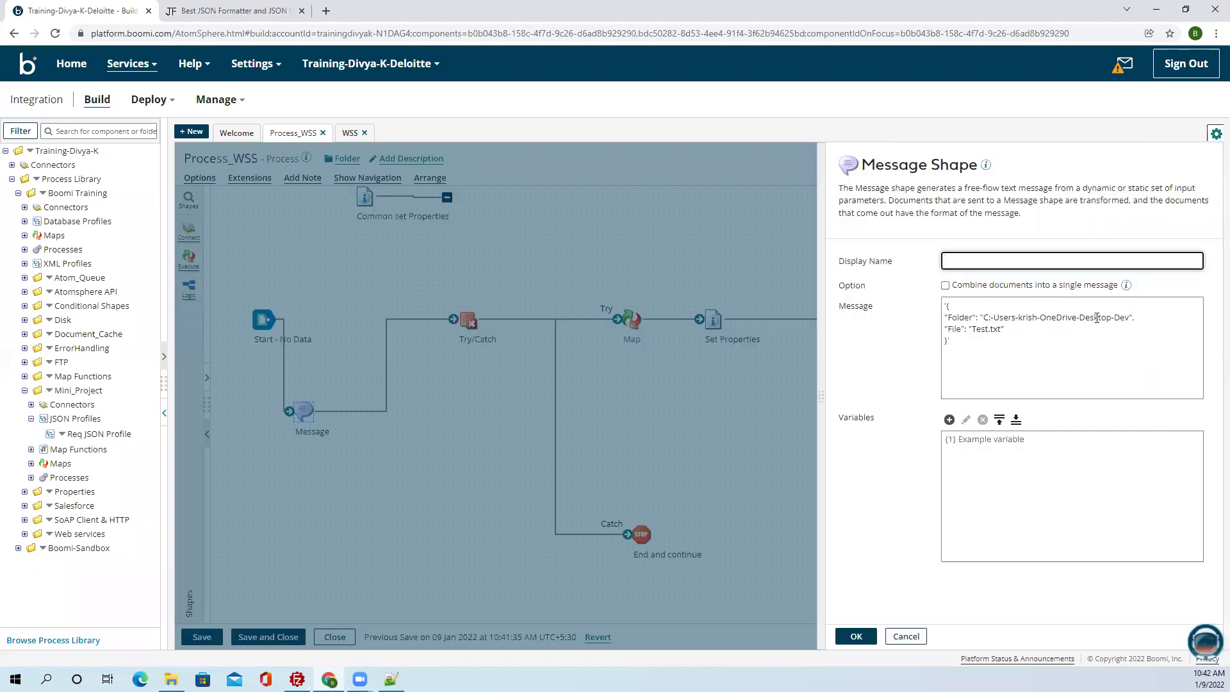
{"action": "left_click", "coordinate": [1116, 317]}
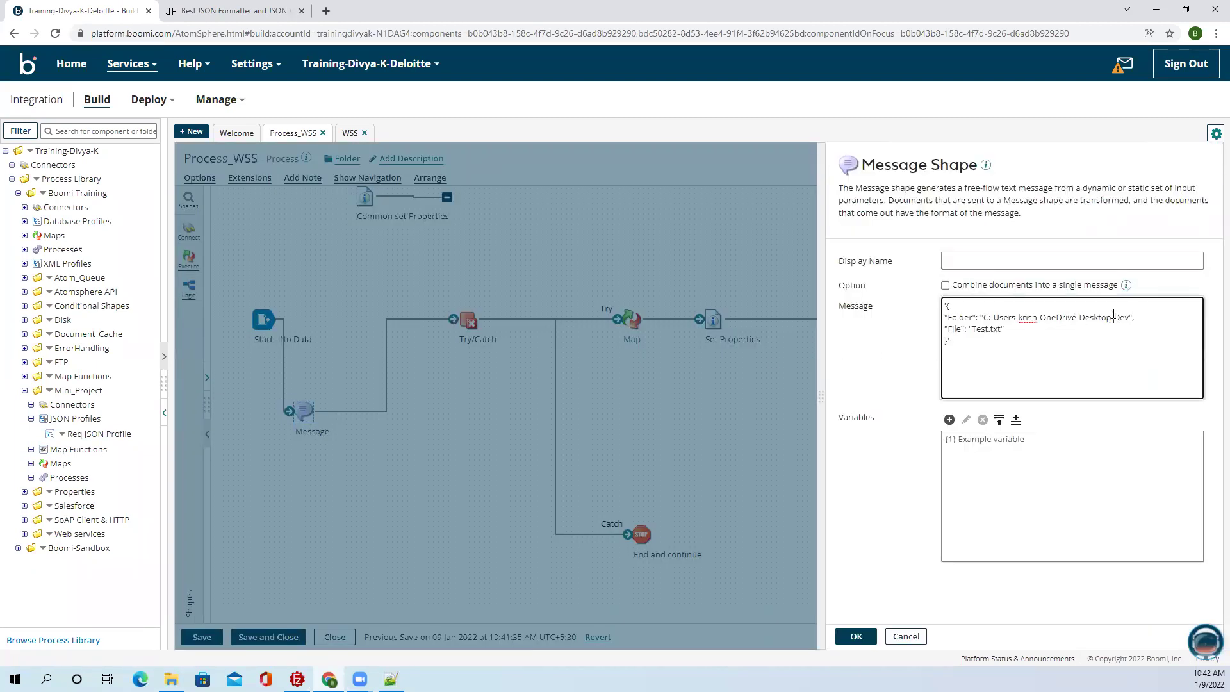
{"action": "left_click", "coordinate": [905, 636]}
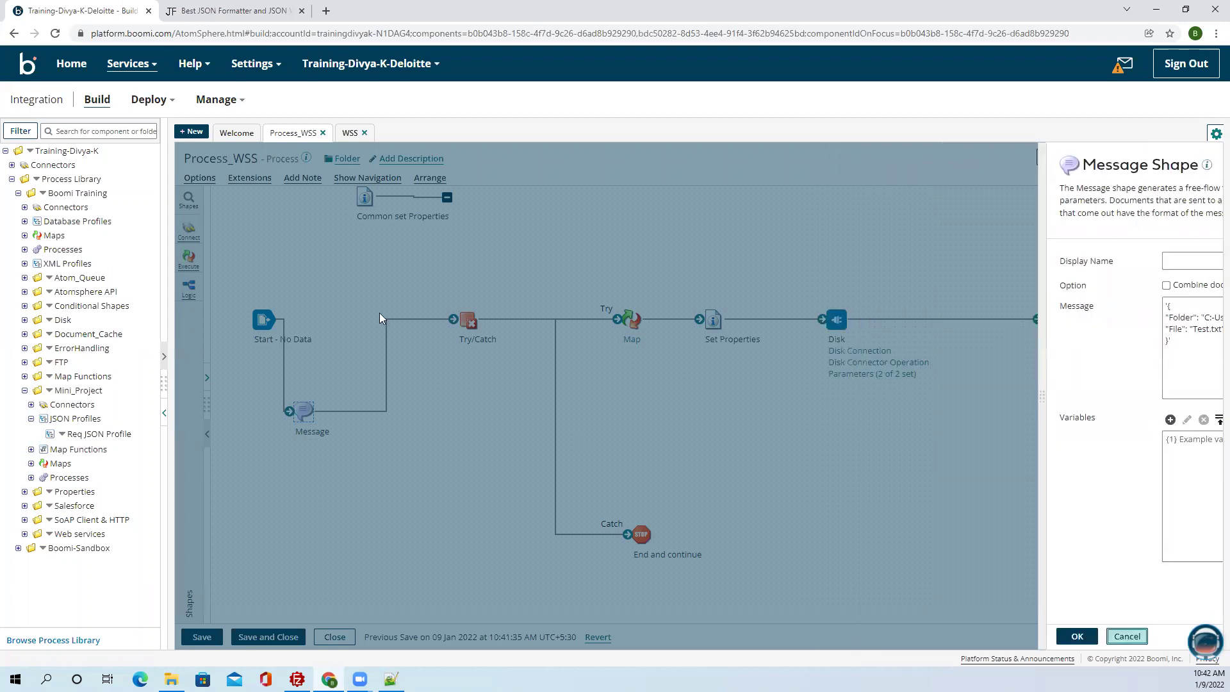
Set the Try/Catch Failure Trigger to All Errors, save Process_WSS, and open the Map's map.
{"action": "left_click", "coordinate": [468, 322]}
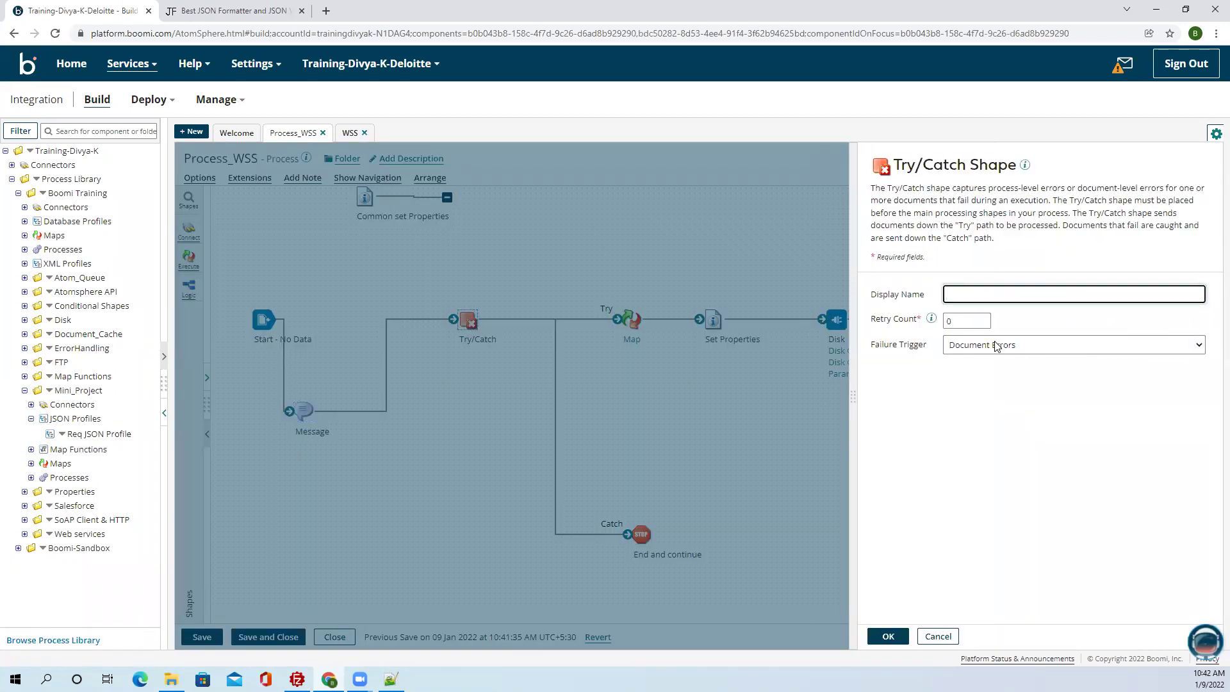
{"action": "left_click", "coordinate": [996, 346]}
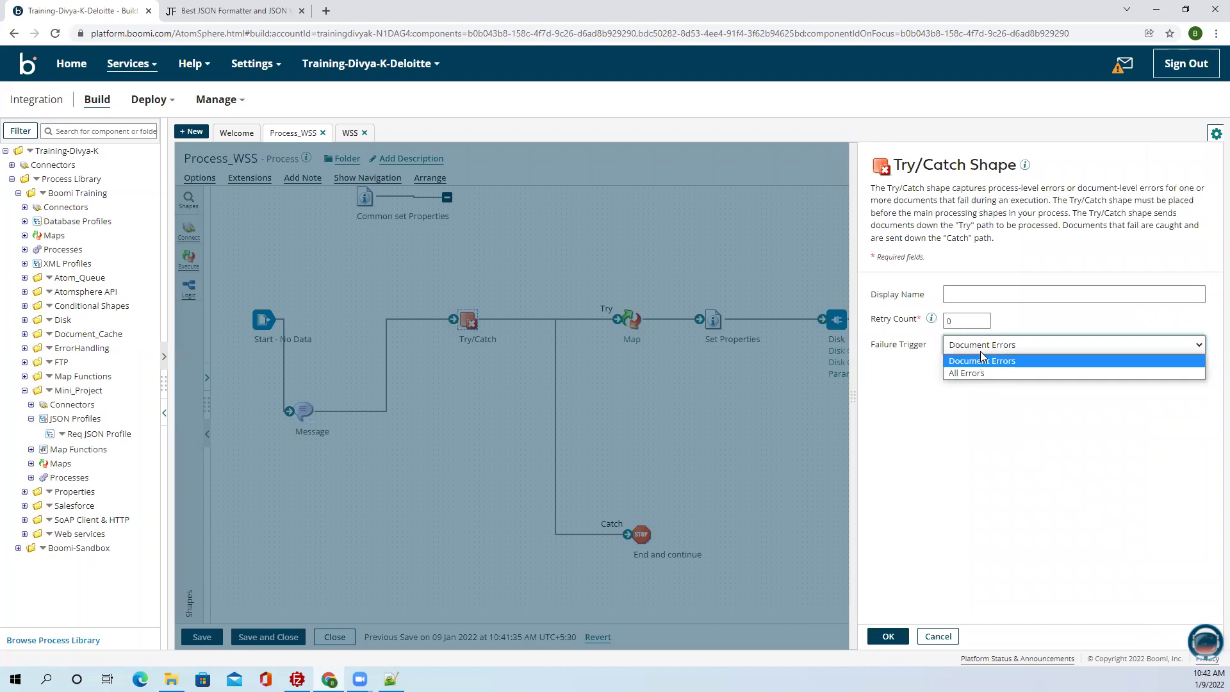
{"action": "left_click", "coordinate": [983, 373]}
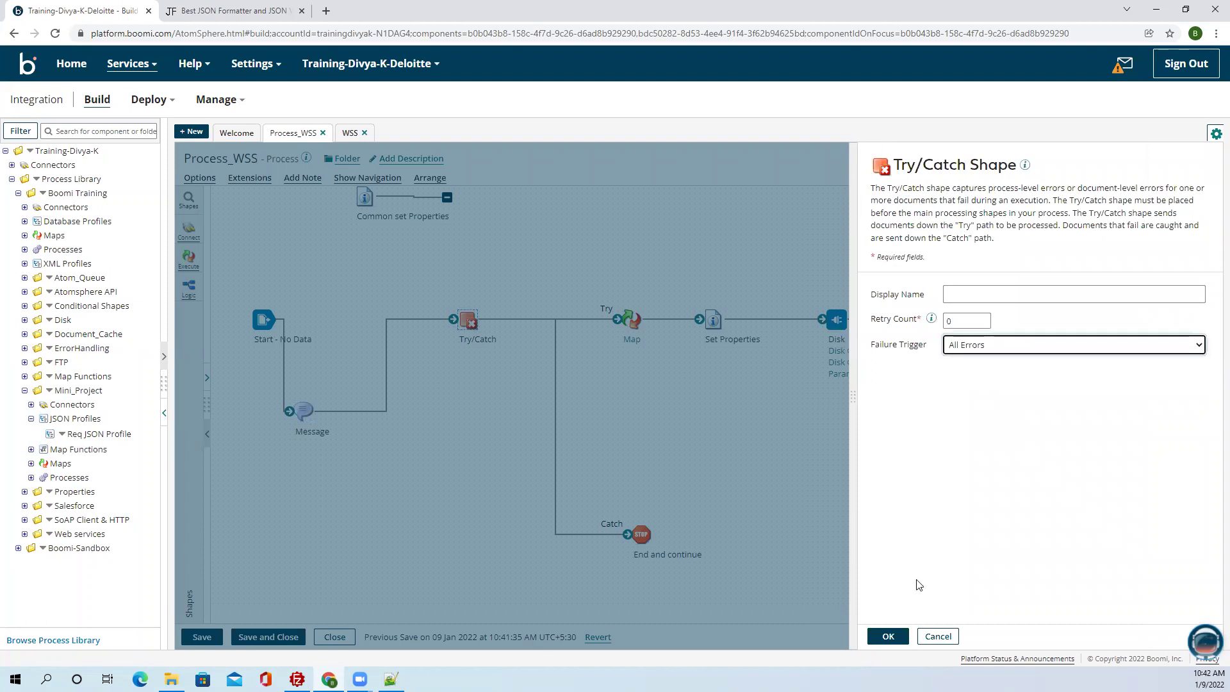
{"action": "left_click", "coordinate": [888, 636]}
{"action": "left_click", "coordinate": [202, 637]}
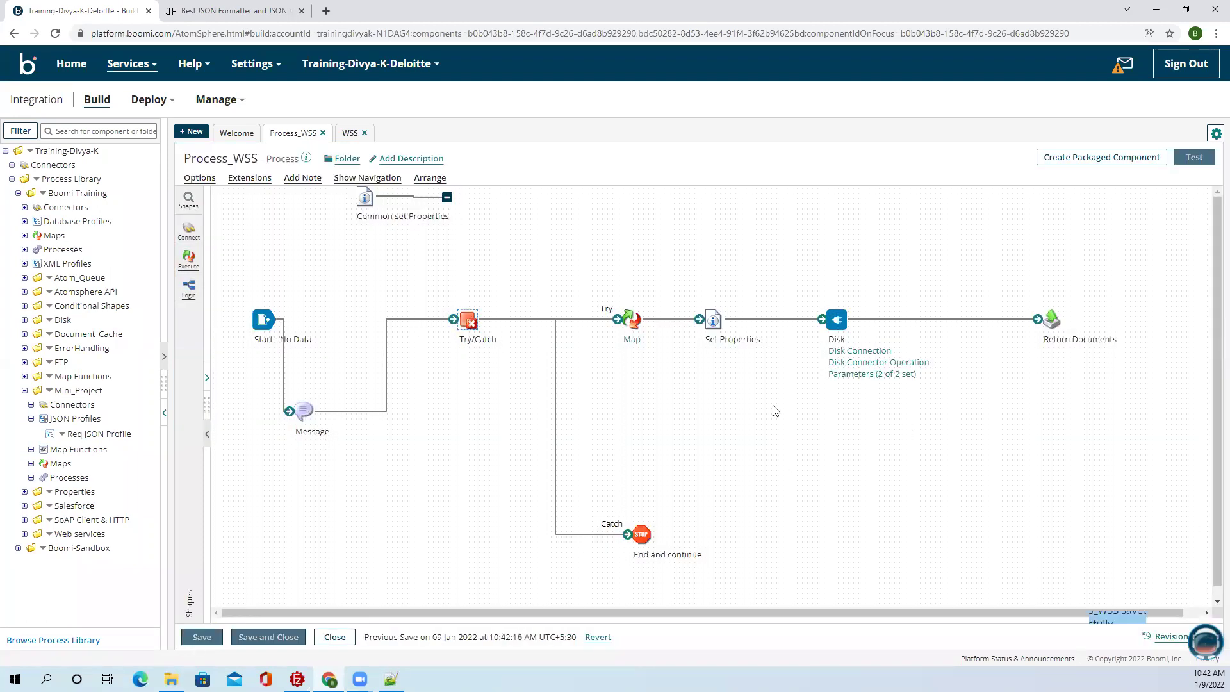
{"action": "left_click", "coordinate": [636, 343]}
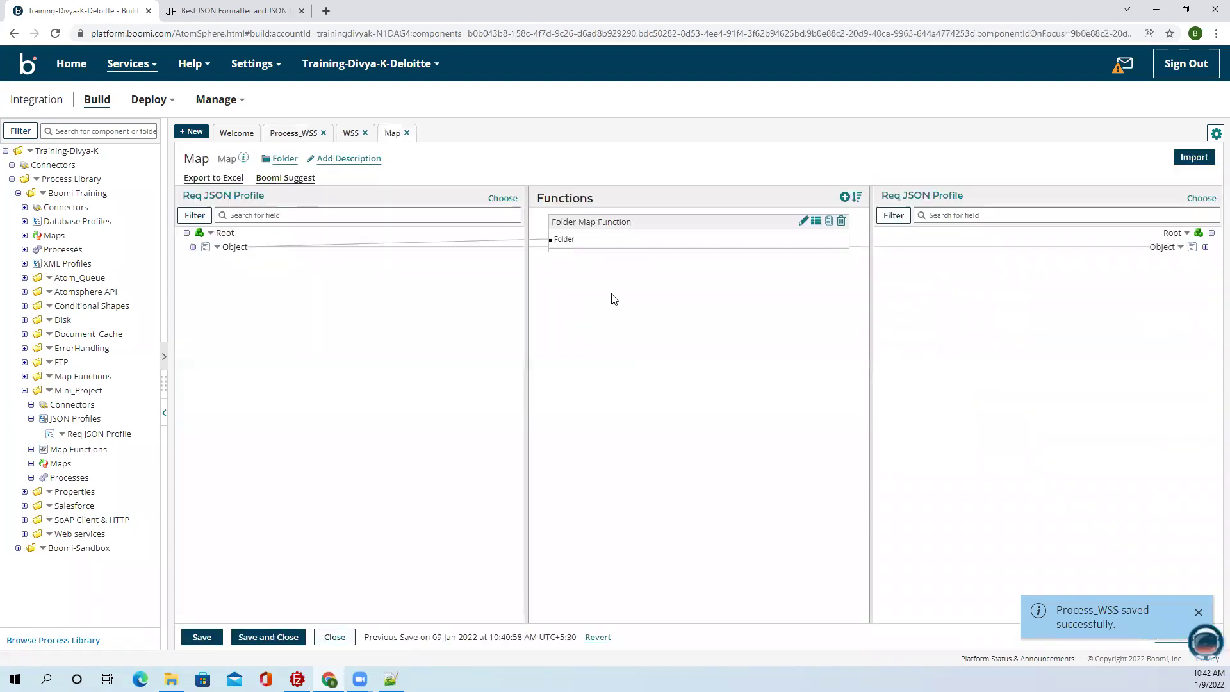
Review the Folder Map Function's String Replace defaults ('-' to '\'), then close function and map unchanged.
{"action": "left_click", "coordinate": [193, 247]}
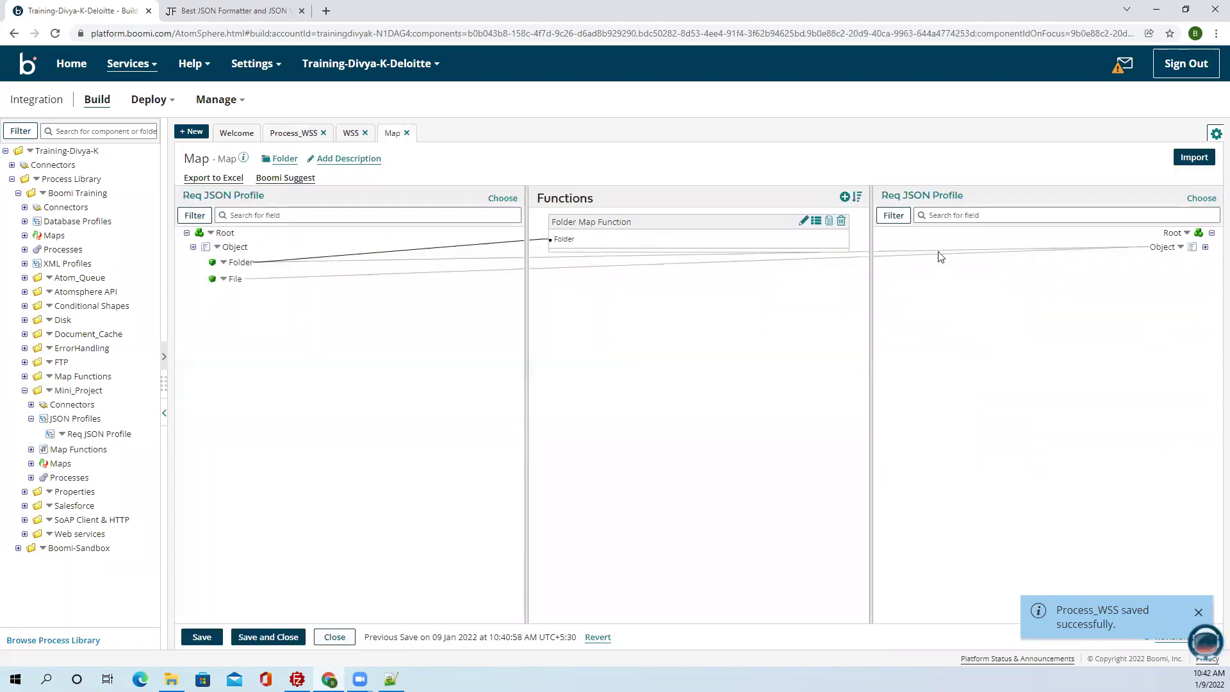
{"action": "left_click", "coordinate": [803, 221]}
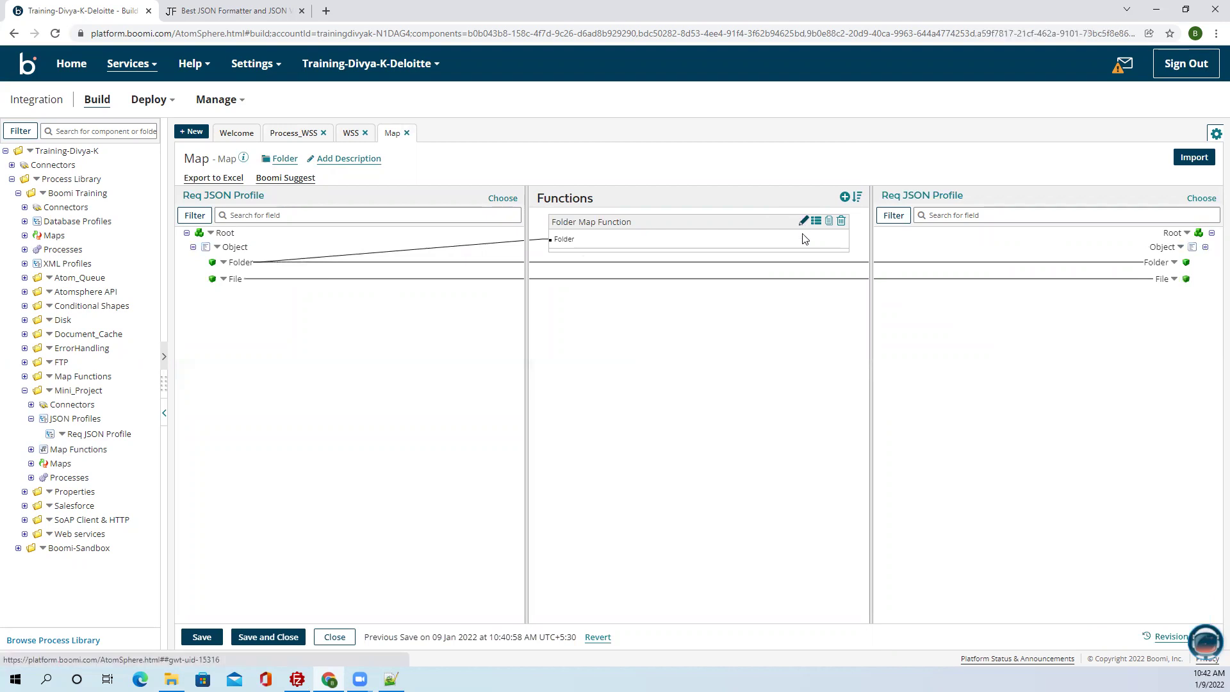
{"action": "left_click", "coordinate": [527, 274]}
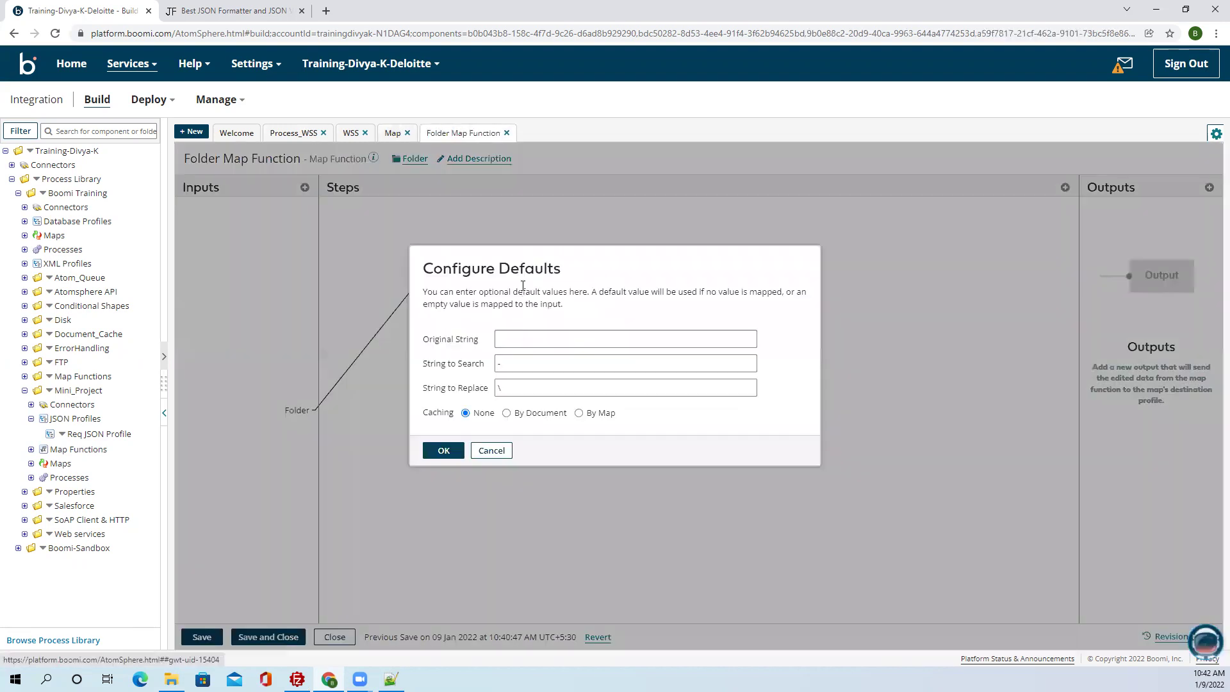
{"action": "left_click", "coordinate": [512, 364]}
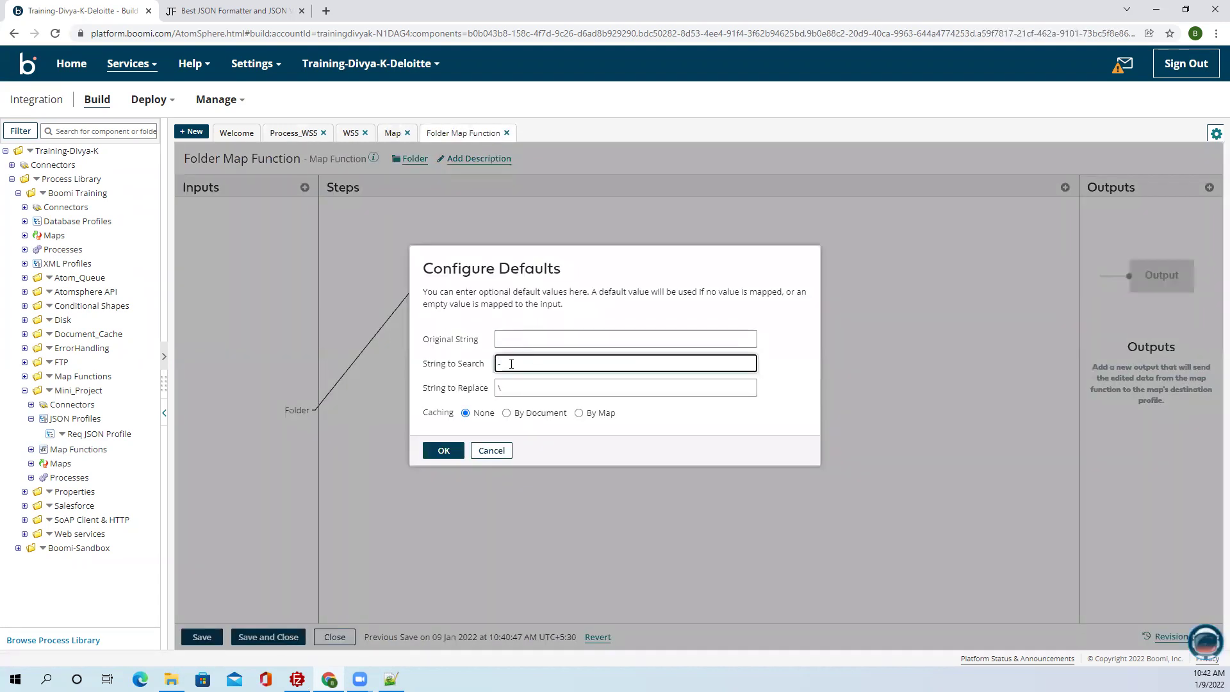
{"action": "left_click", "coordinate": [516, 388]}
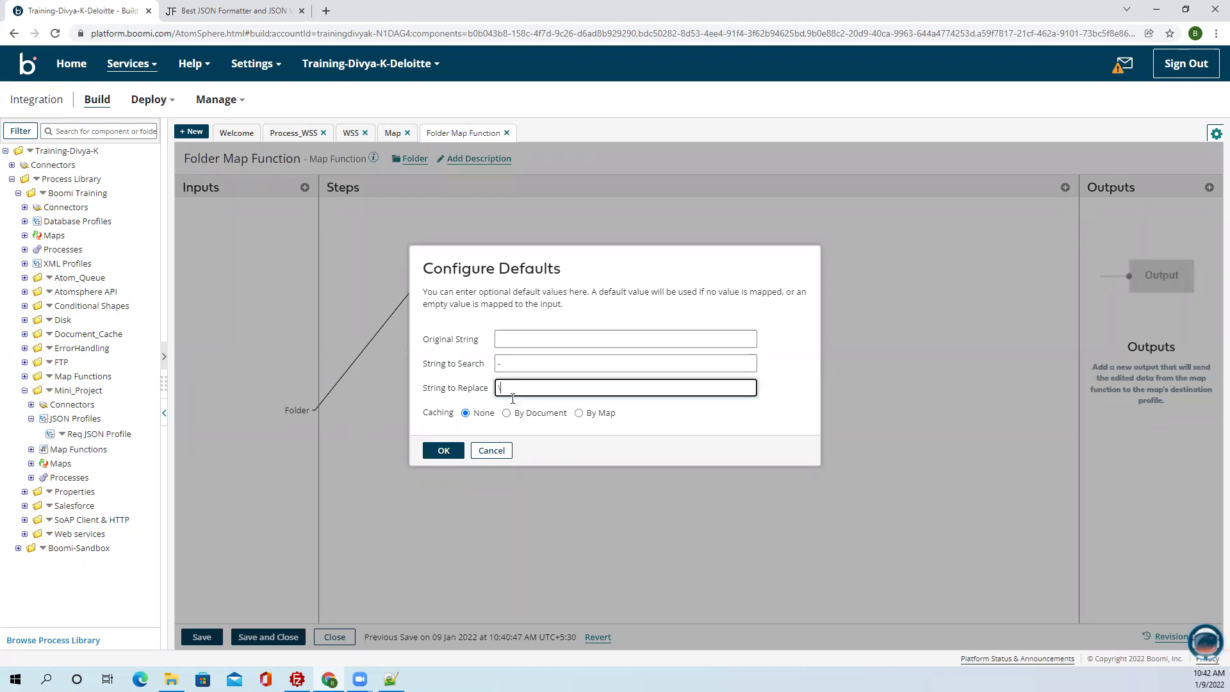
{"action": "left_click", "coordinate": [450, 454]}
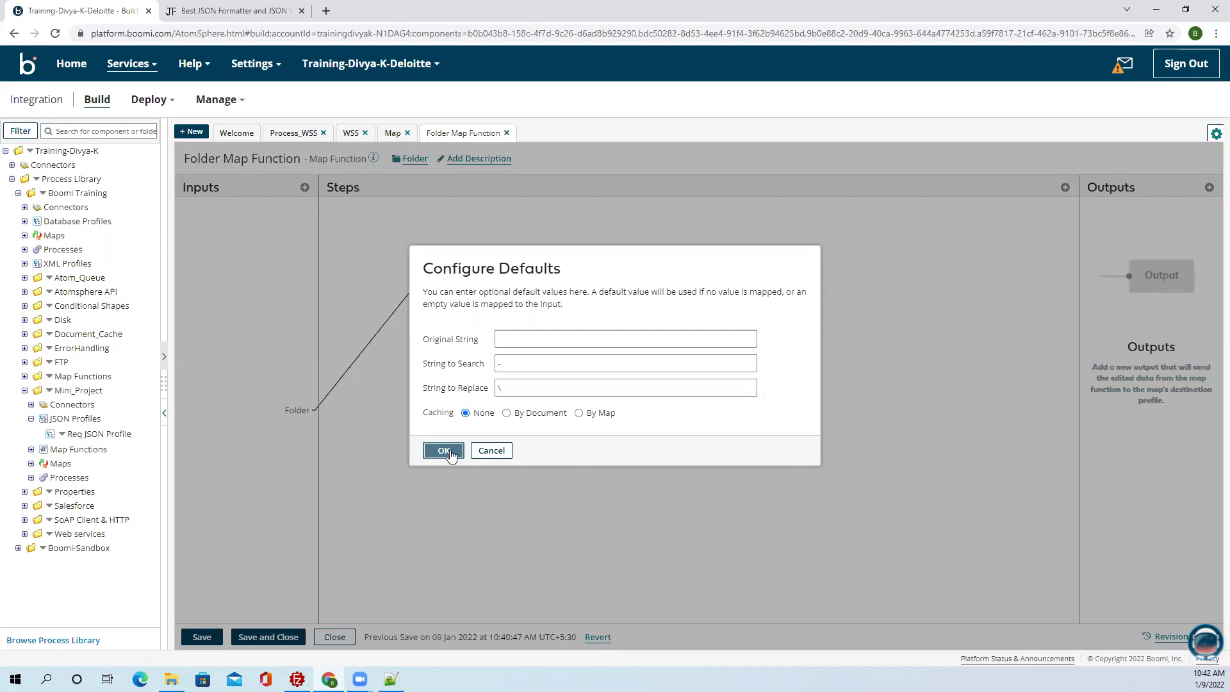
{"action": "left_click", "coordinate": [444, 451]}
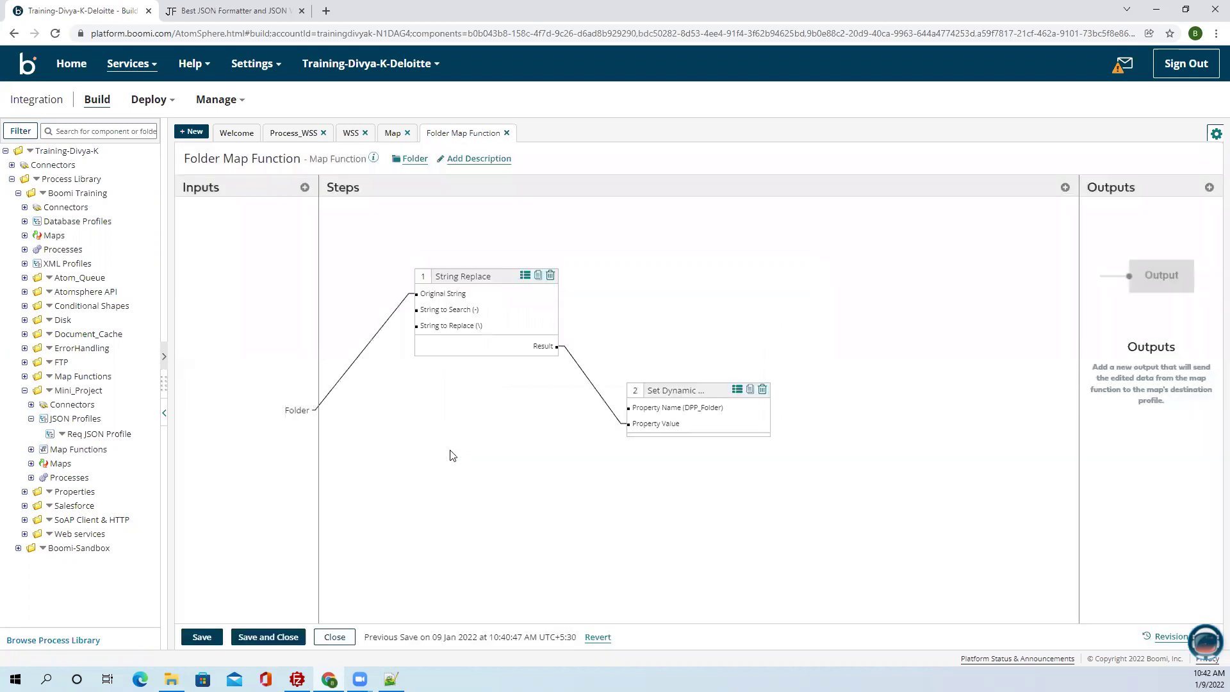
{"action": "left_click", "coordinate": [254, 637]}
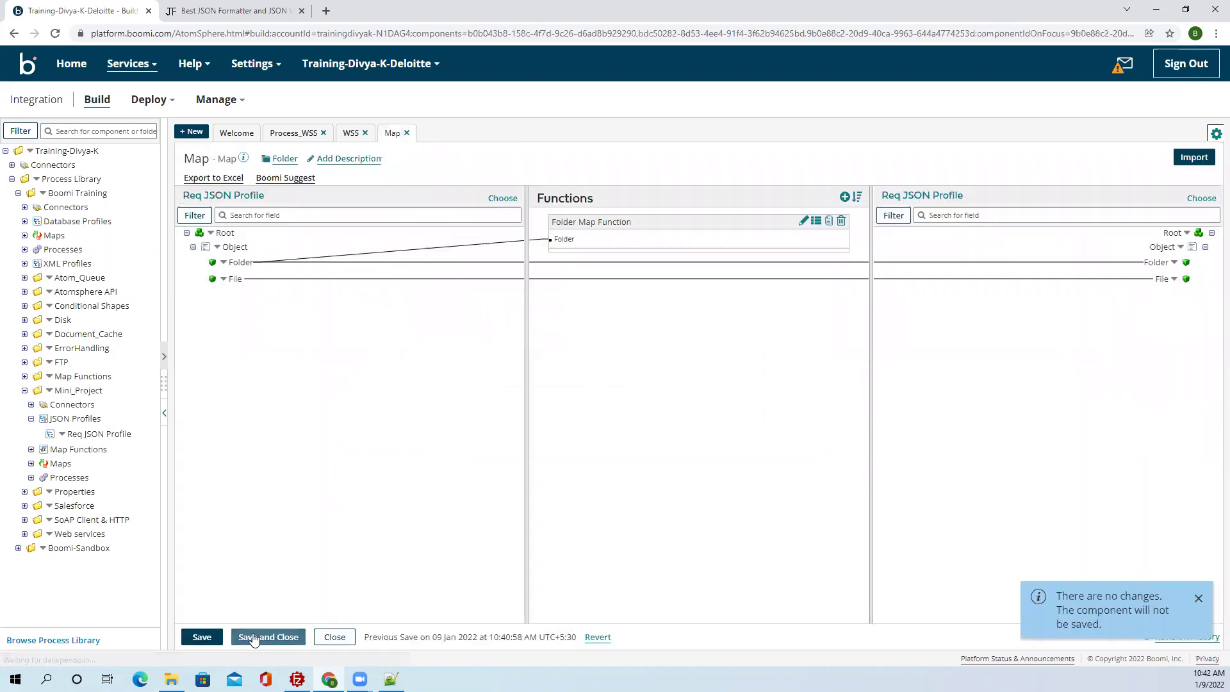
{"action": "left_click", "coordinate": [255, 637]}
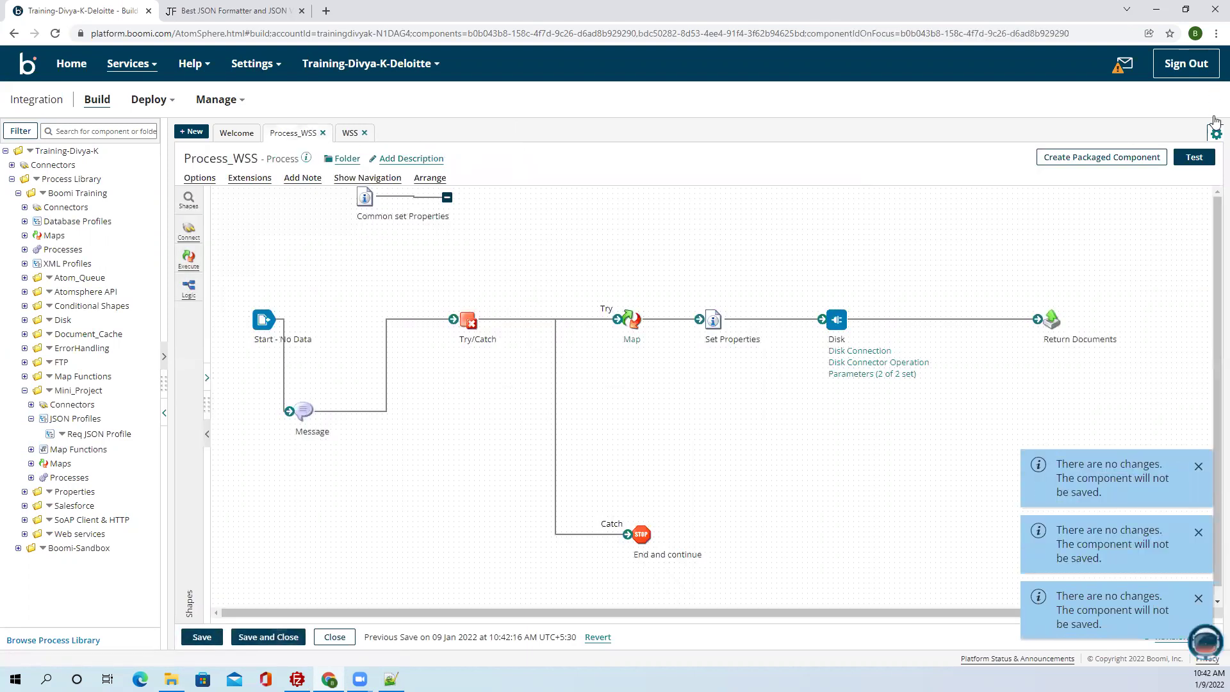
Test-run Process_WSS on the R-Test atom and inspect the Map step's logs and data.
{"action": "left_click", "coordinate": [1194, 157]}
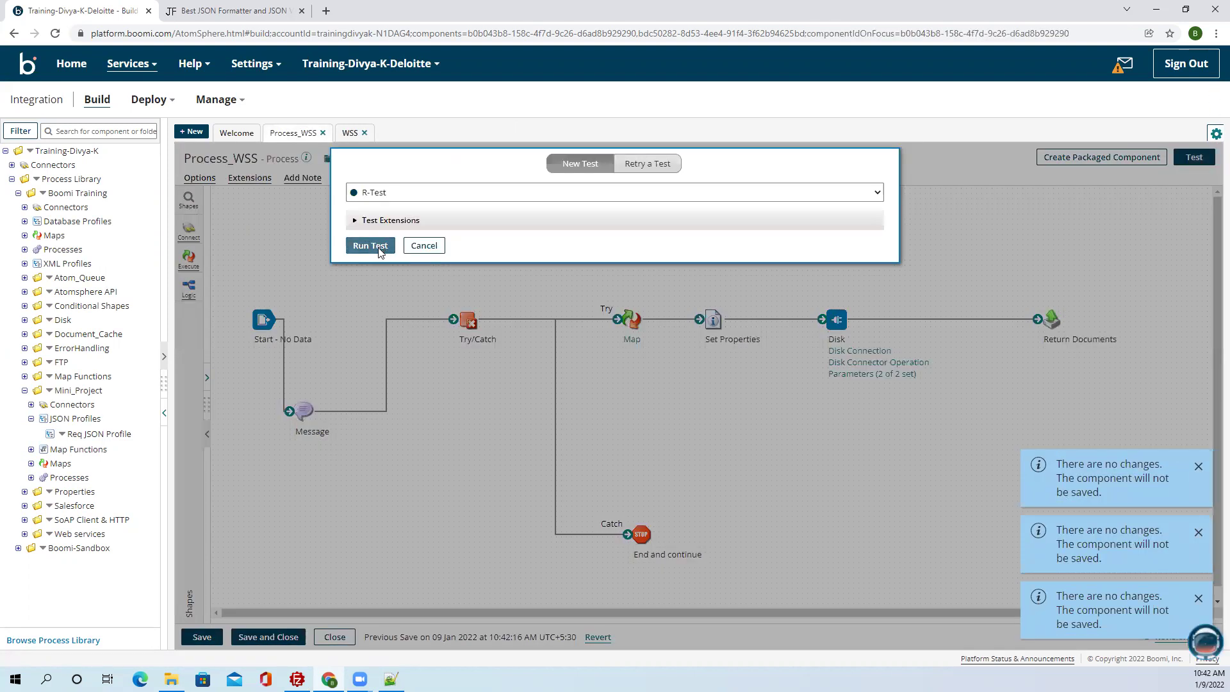
{"action": "left_click", "coordinate": [370, 247]}
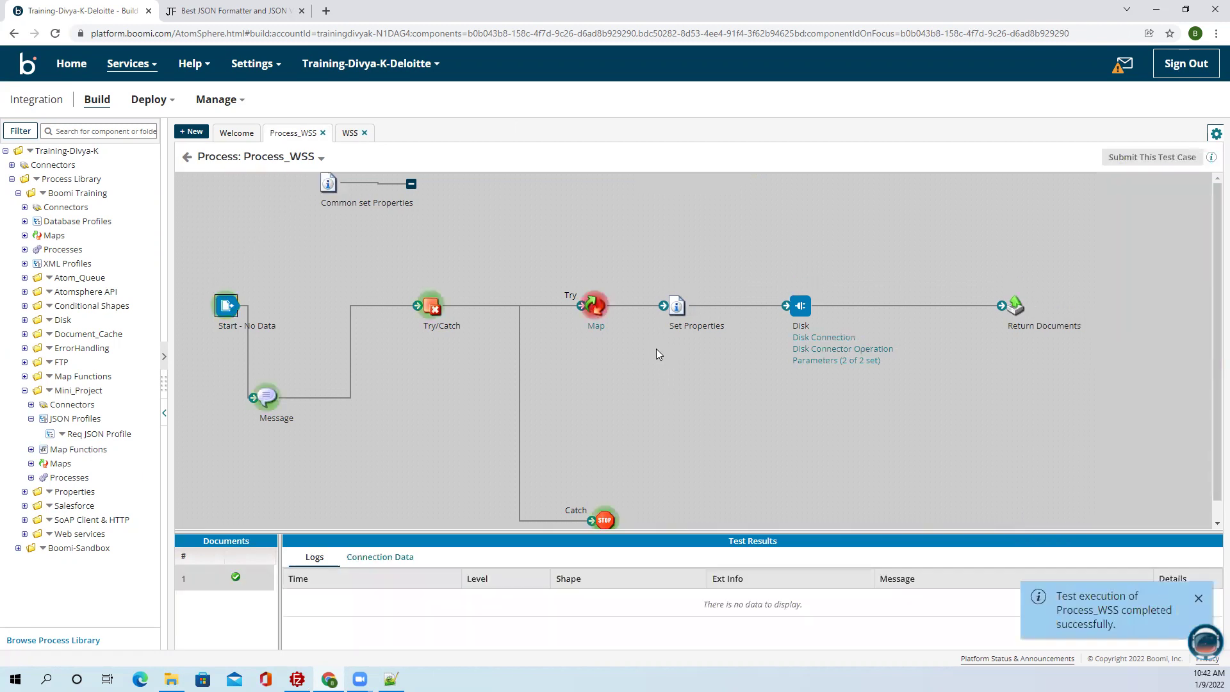
{"action": "left_click", "coordinate": [598, 308]}
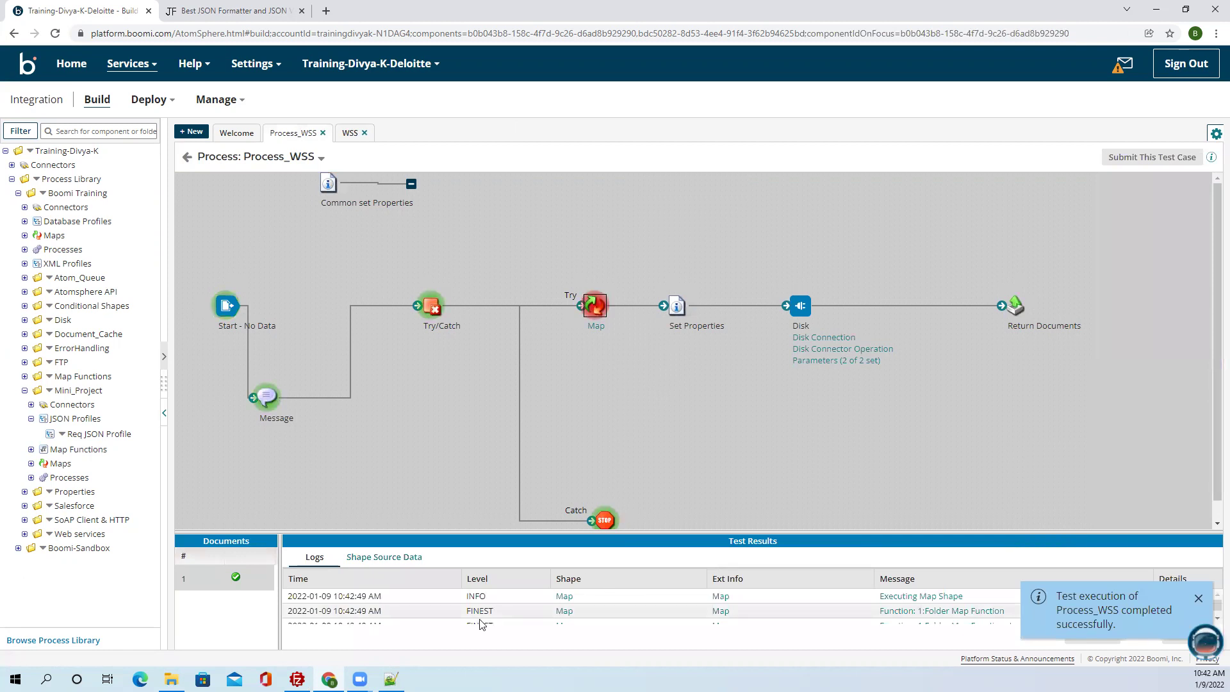
{"action": "left_click", "coordinate": [405, 557]}
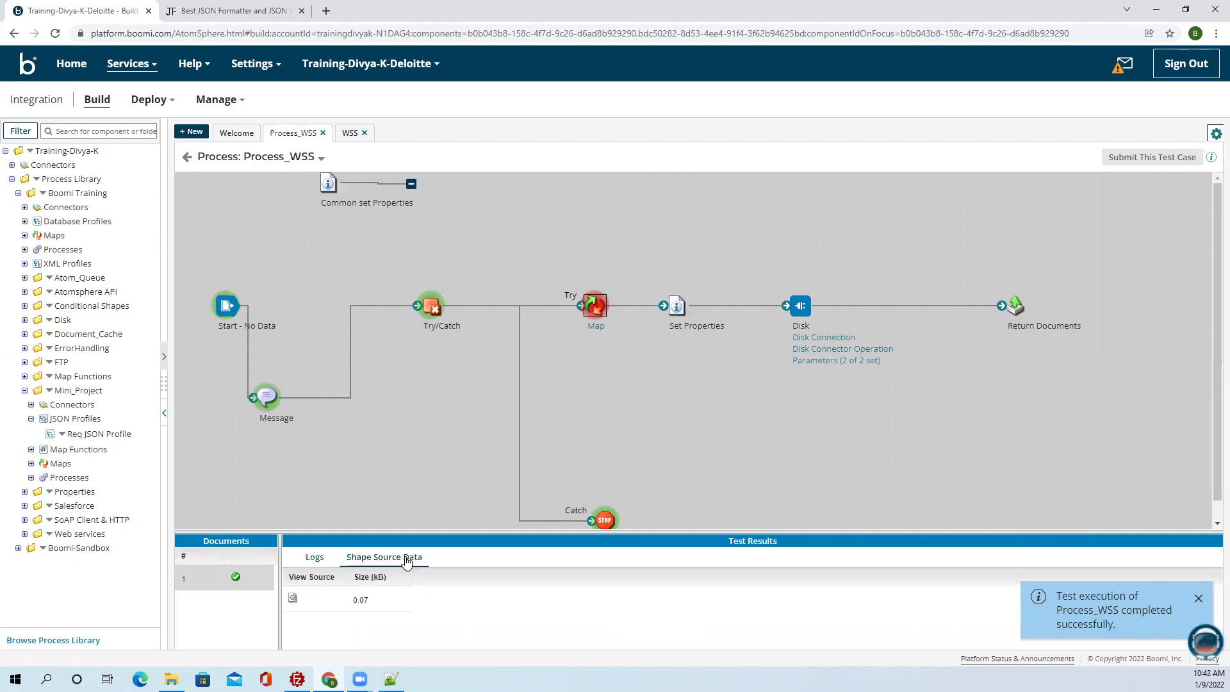
{"action": "left_click", "coordinate": [314, 557]}
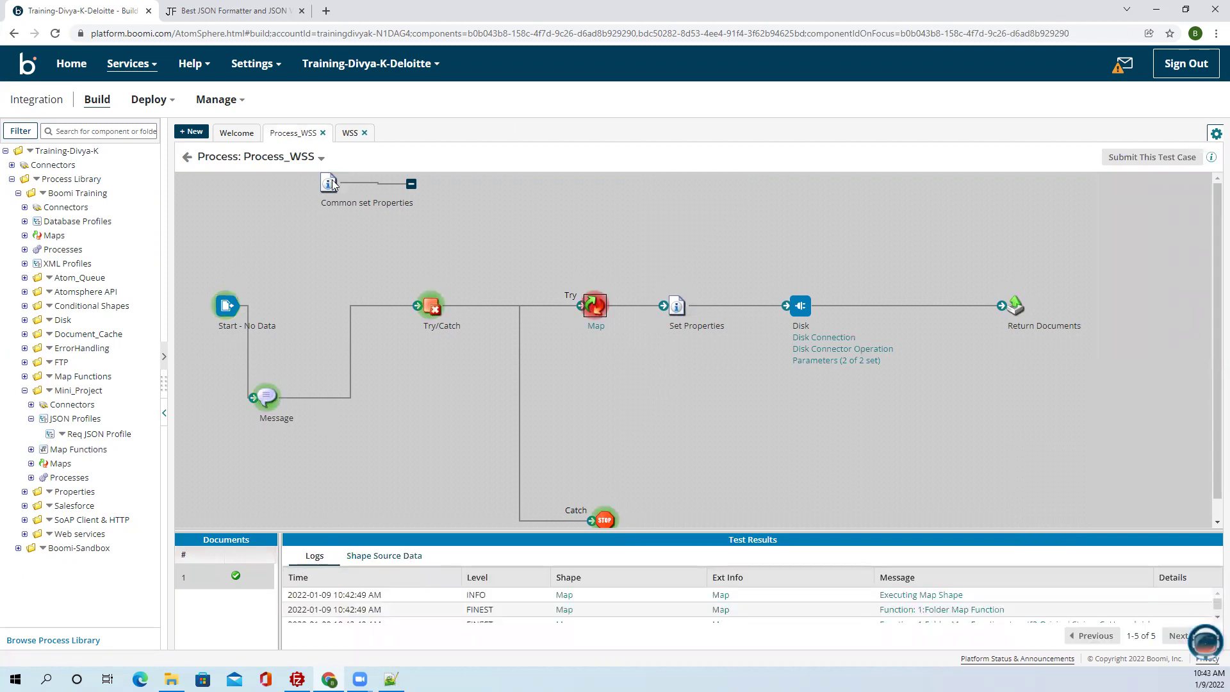
Read the SEVERE 'character to be escaped is missing' stack trace, then go to JSON Formatter.
{"action": "left_click_drag", "start_coordinate": [332, 185], "coordinate": [344, 101]}
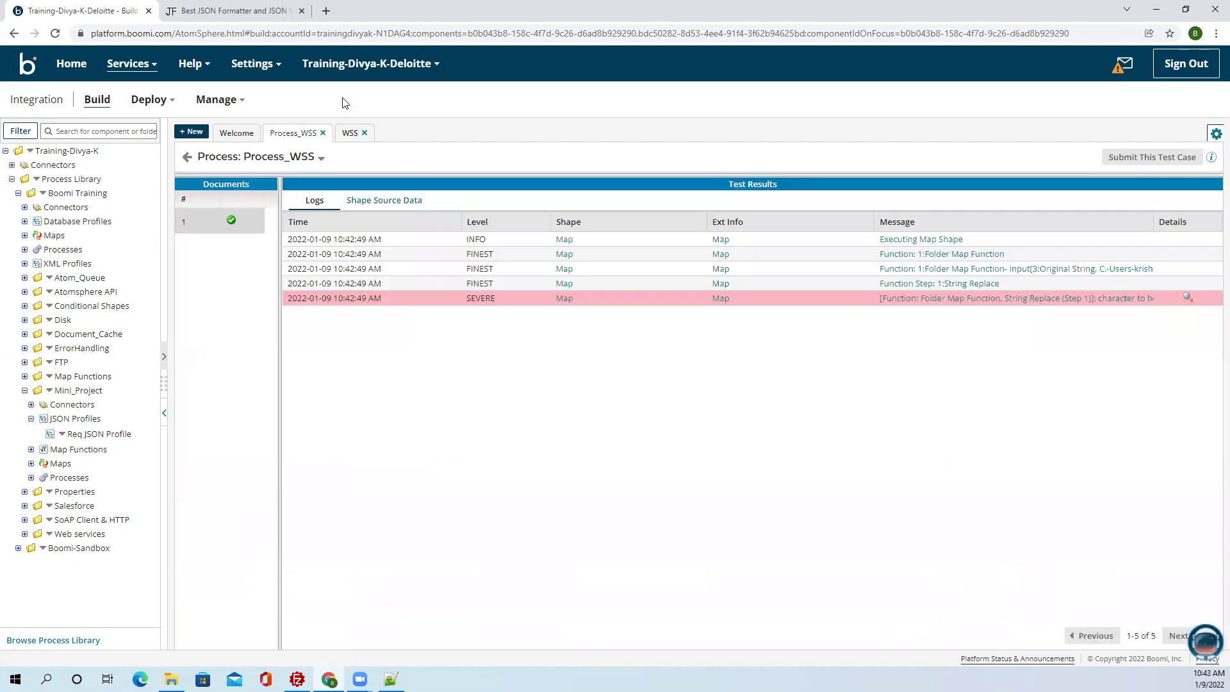
{"action": "left_click", "coordinate": [1188, 298]}
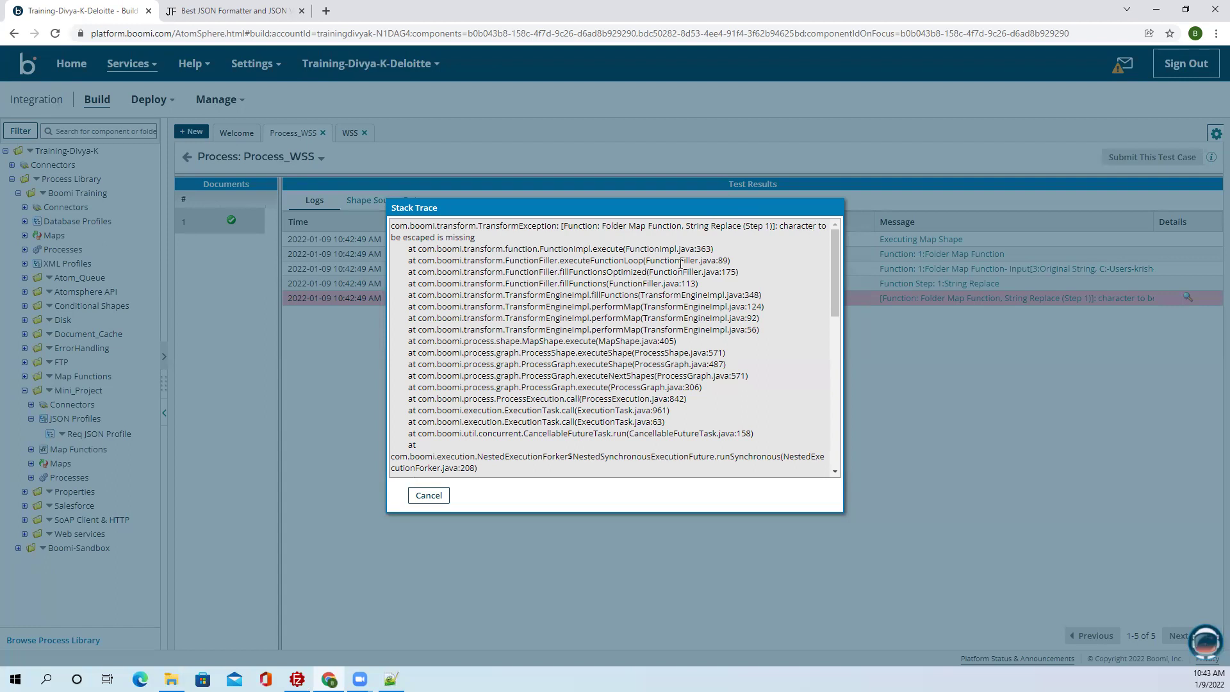
{"action": "scroll", "coordinate": [488, 403], "scroll_direction": "down", "scroll_amount": 4}
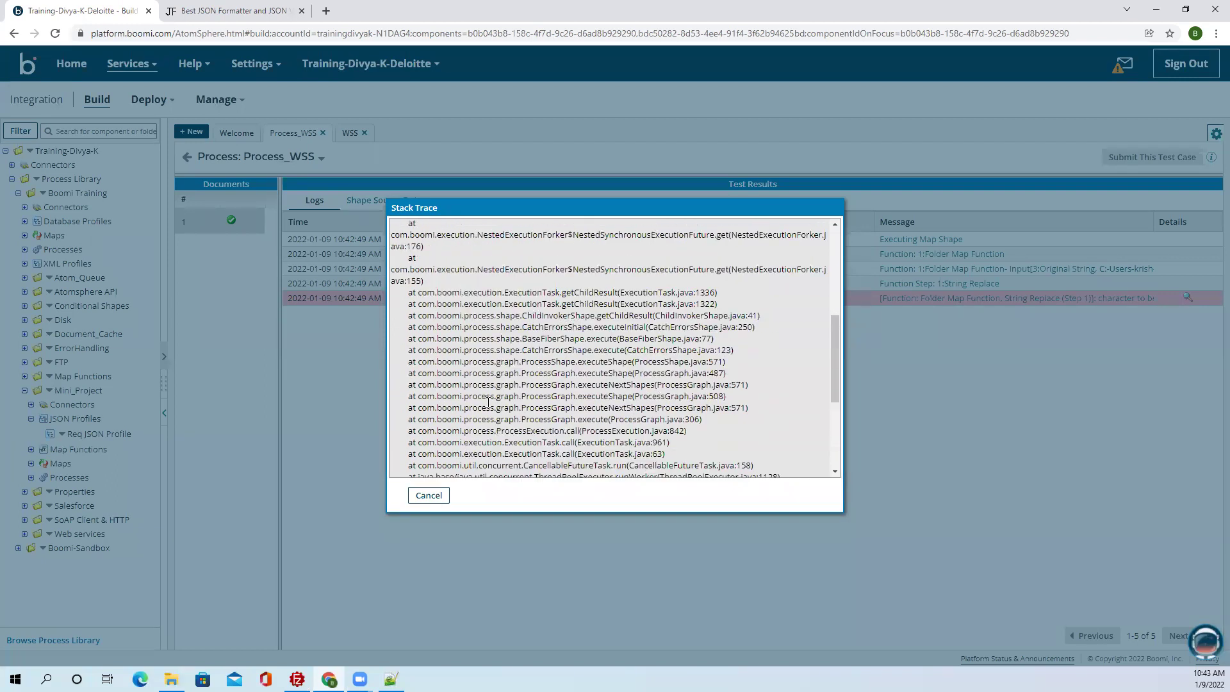
{"action": "scroll", "coordinate": [489, 403], "scroll_direction": "down", "scroll_amount": 4}
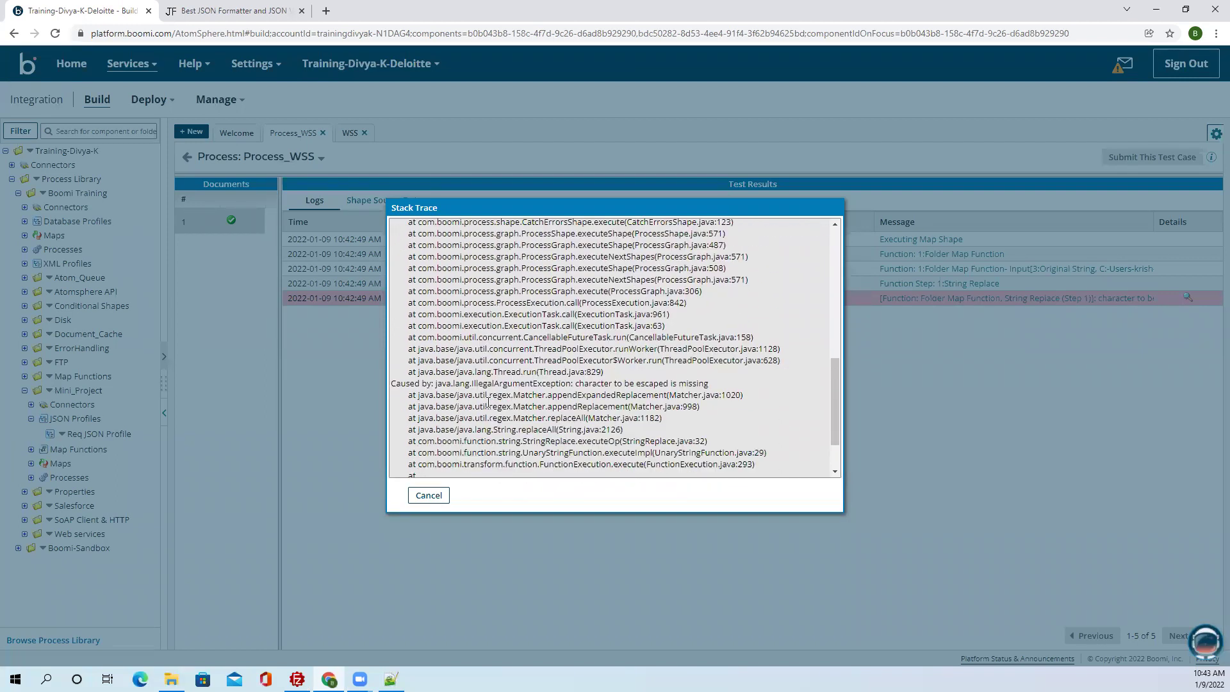
{"action": "scroll", "coordinate": [489, 405], "scroll_direction": "down", "scroll_amount": 2}
{"action": "scroll", "coordinate": [489, 406], "scroll_direction": "up", "scroll_amount": 2}
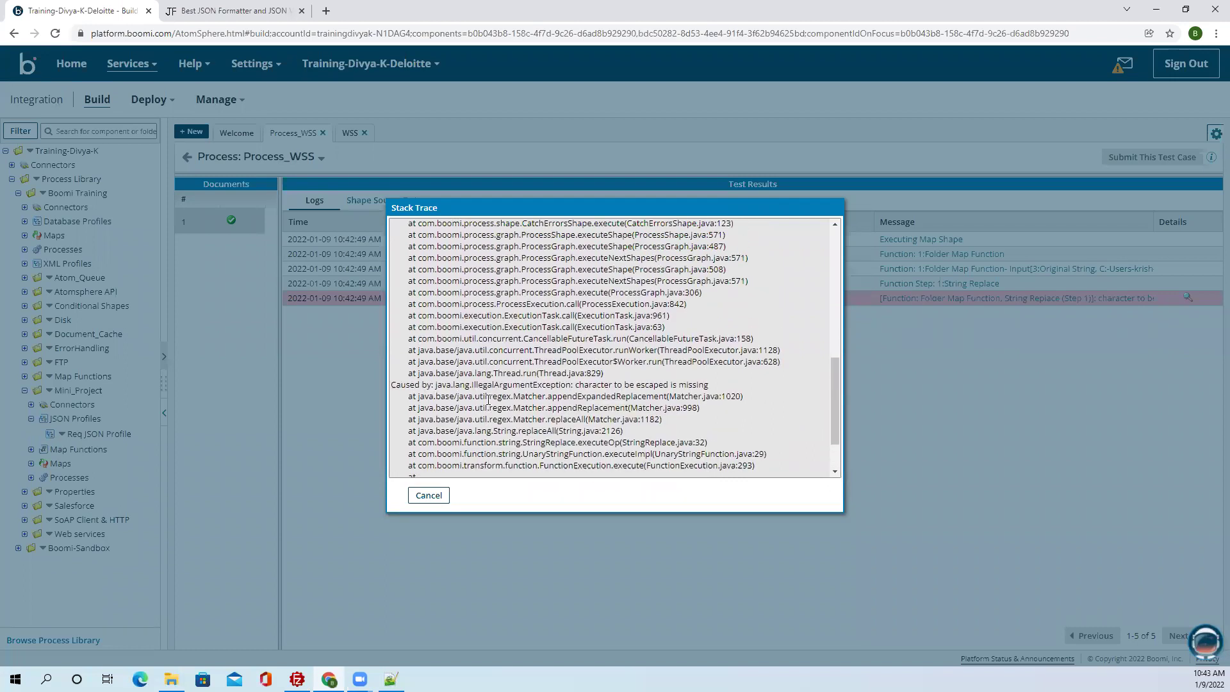
{"action": "scroll", "coordinate": [489, 407], "scroll_direction": "up", "scroll_amount": 5}
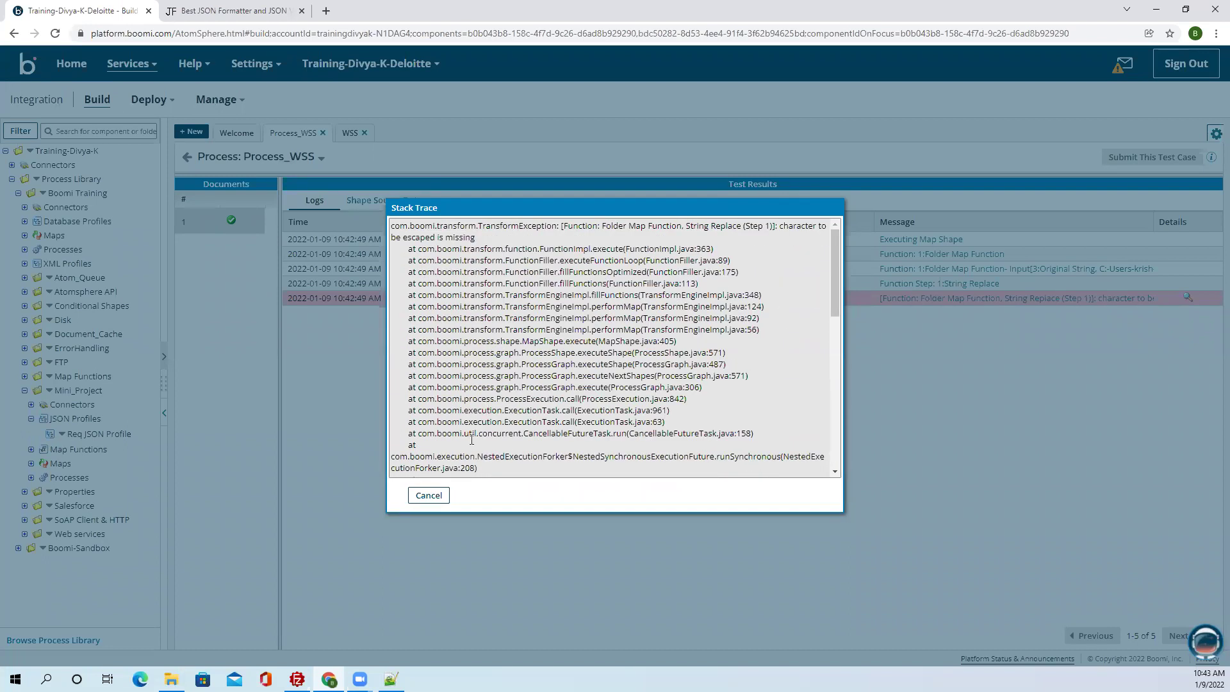
{"action": "left_click", "coordinate": [428, 495]}
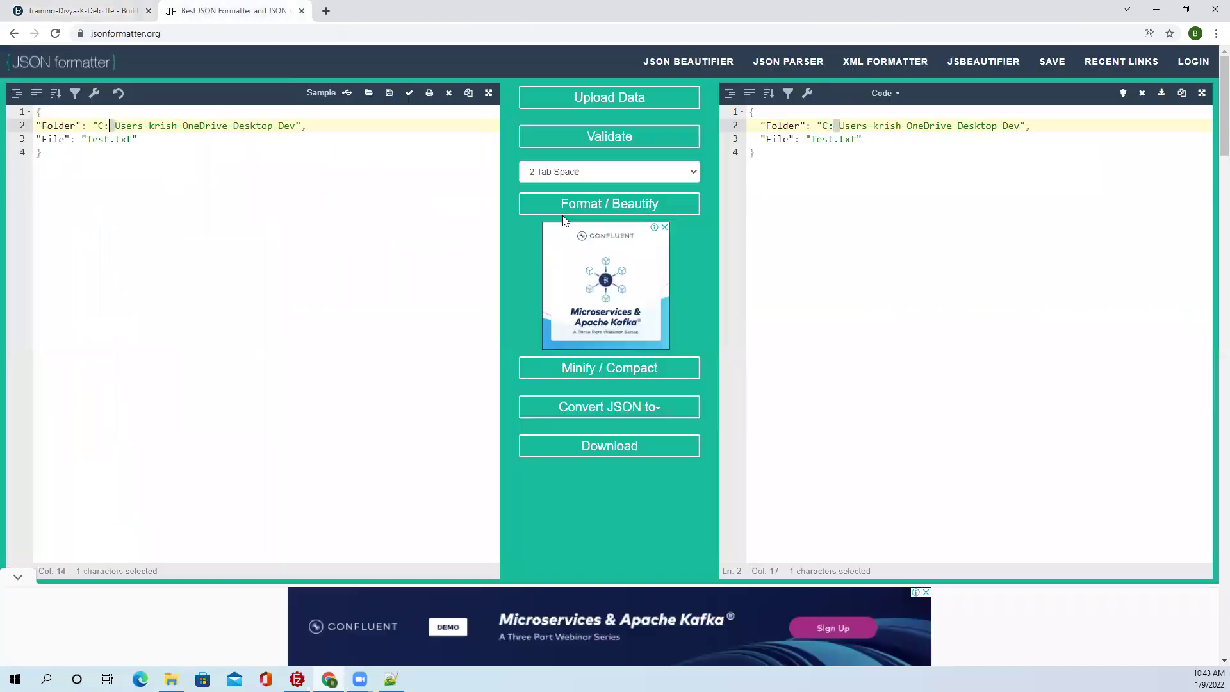
{"action": "left_click", "coordinate": [218, 10]}
Open a Google New Tab beside the JSON Formatter page and leave it showing.
{"action": "left_click", "coordinate": [326, 11]}
{"action": "left_click", "coordinate": [465, 268]}
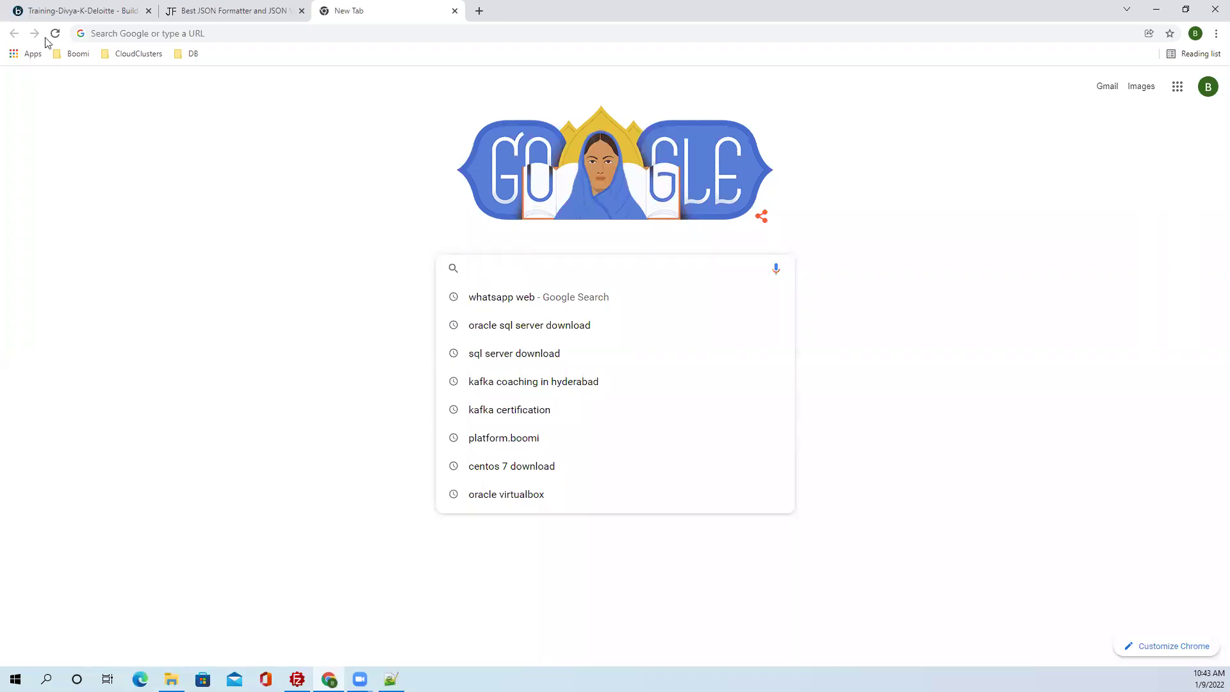
{"action": "left_click", "coordinate": [274, 14]}
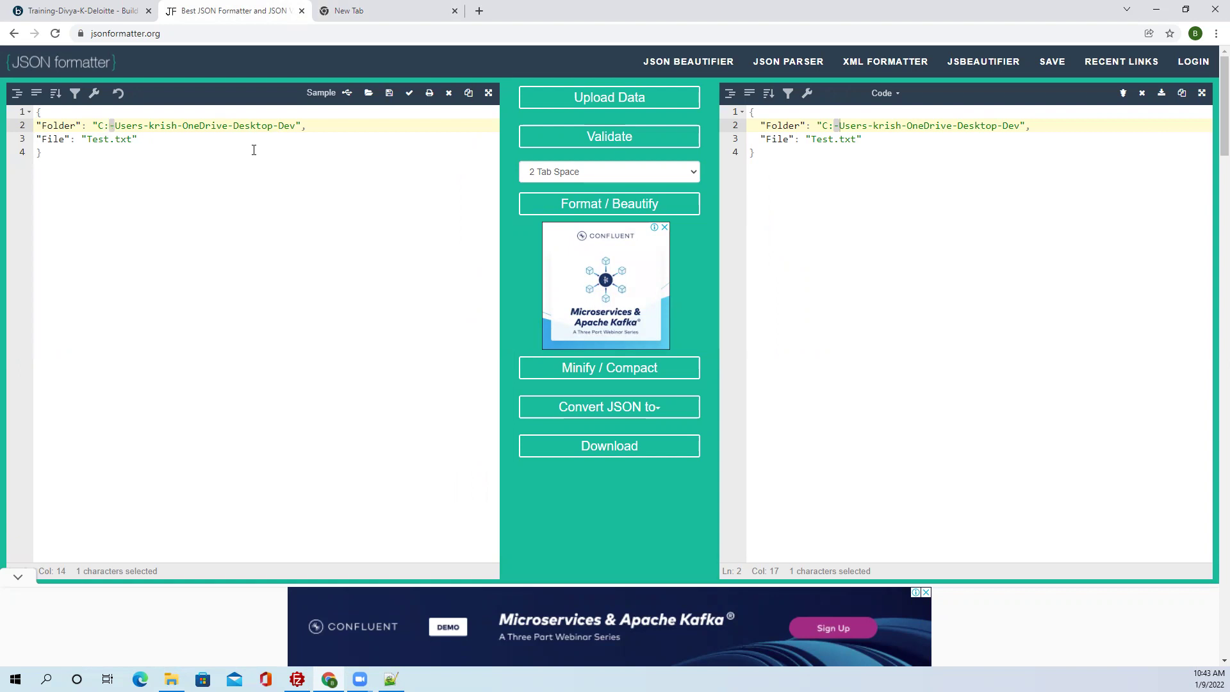
{"action": "left_click", "coordinate": [370, 12]}
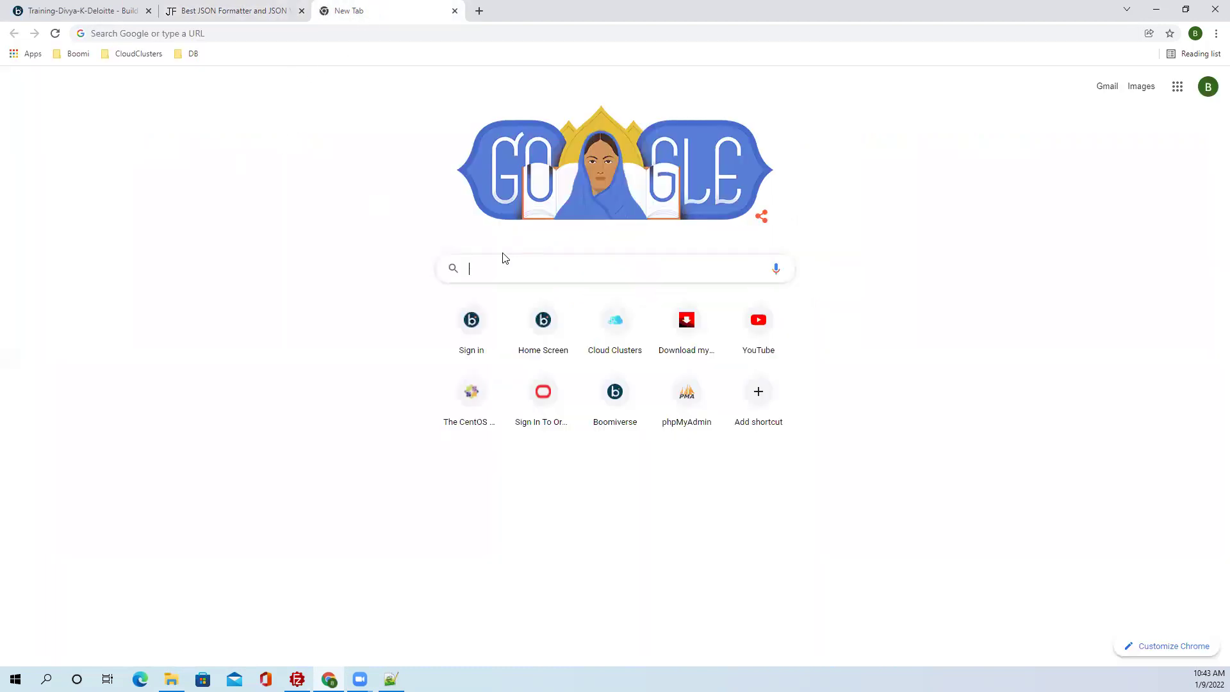
Search Google for an xml formatter and open jsonformatter.org's XML Formatter result.
{"action": "left_click", "coordinate": [487, 264]}
{"action": "type", "text": "xml"}
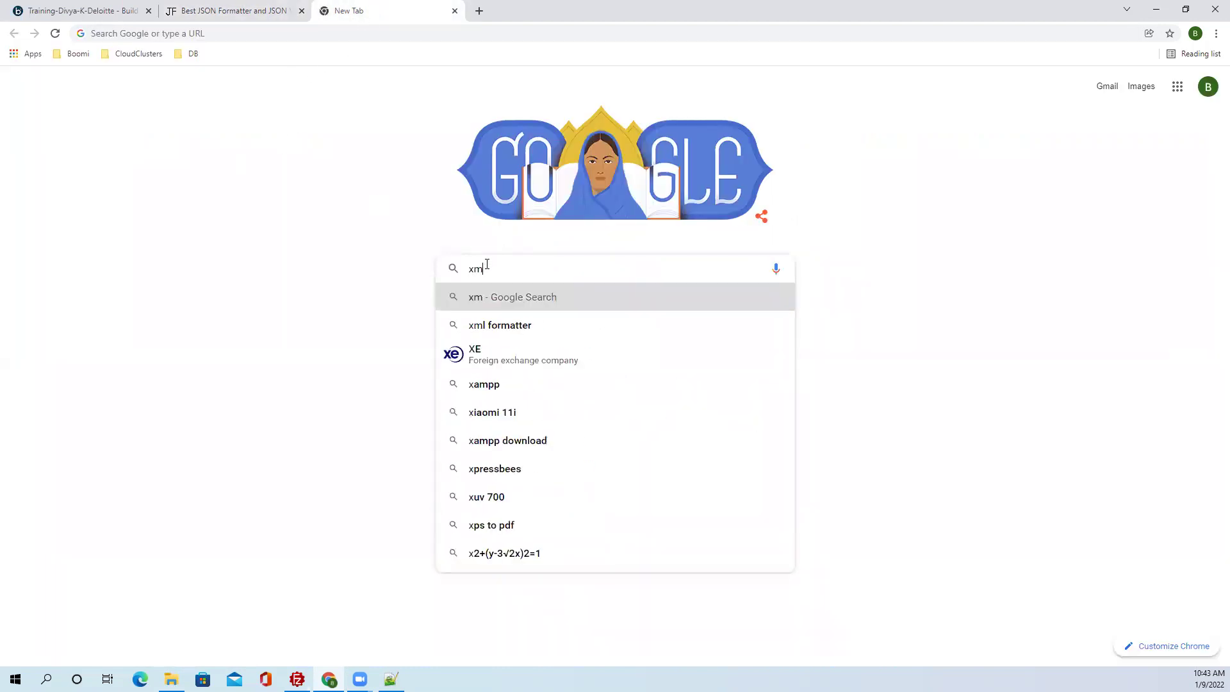
{"action": "left_click", "coordinate": [465, 332]}
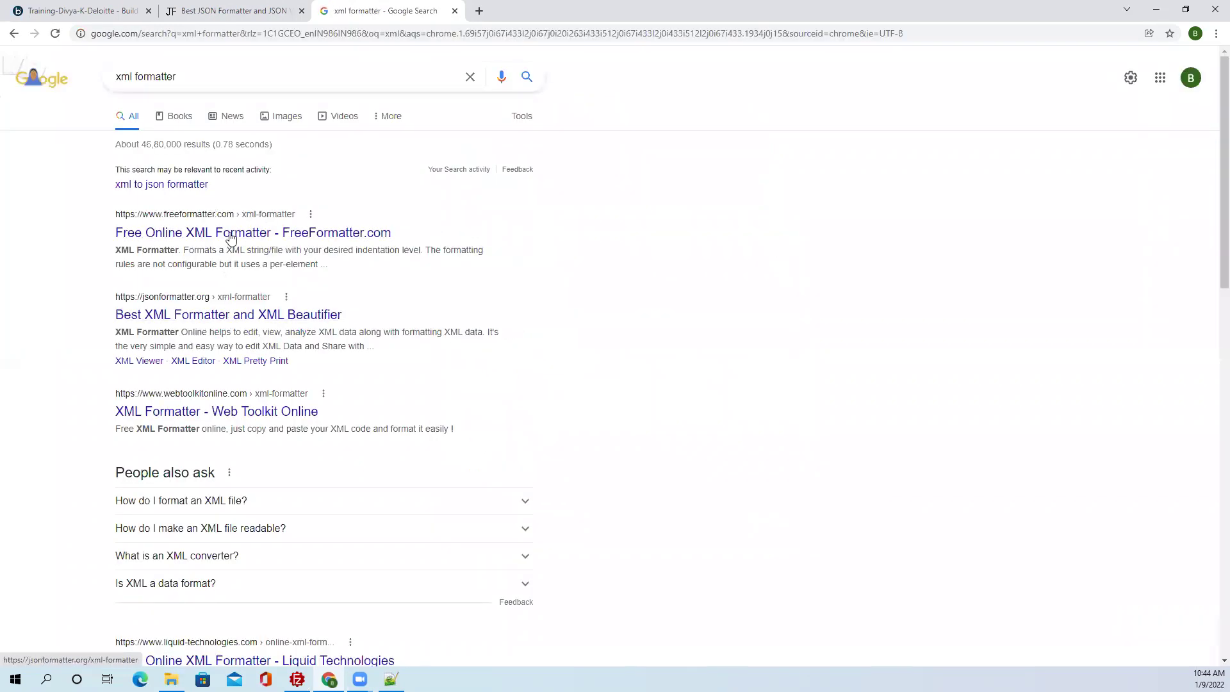
{"action": "left_click", "coordinate": [229, 317]}
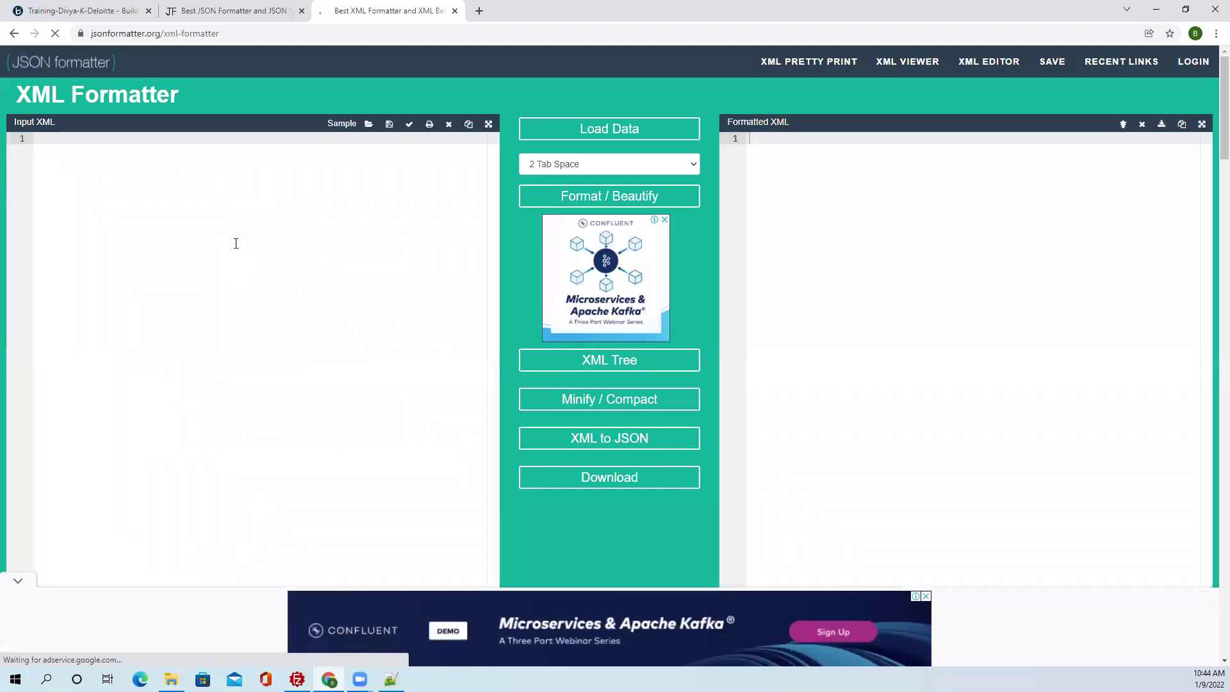
Type an XML skeleton <disk><path> with empty Folder and FileName elements in Input XML.
{"action": "type", "text": "<"}
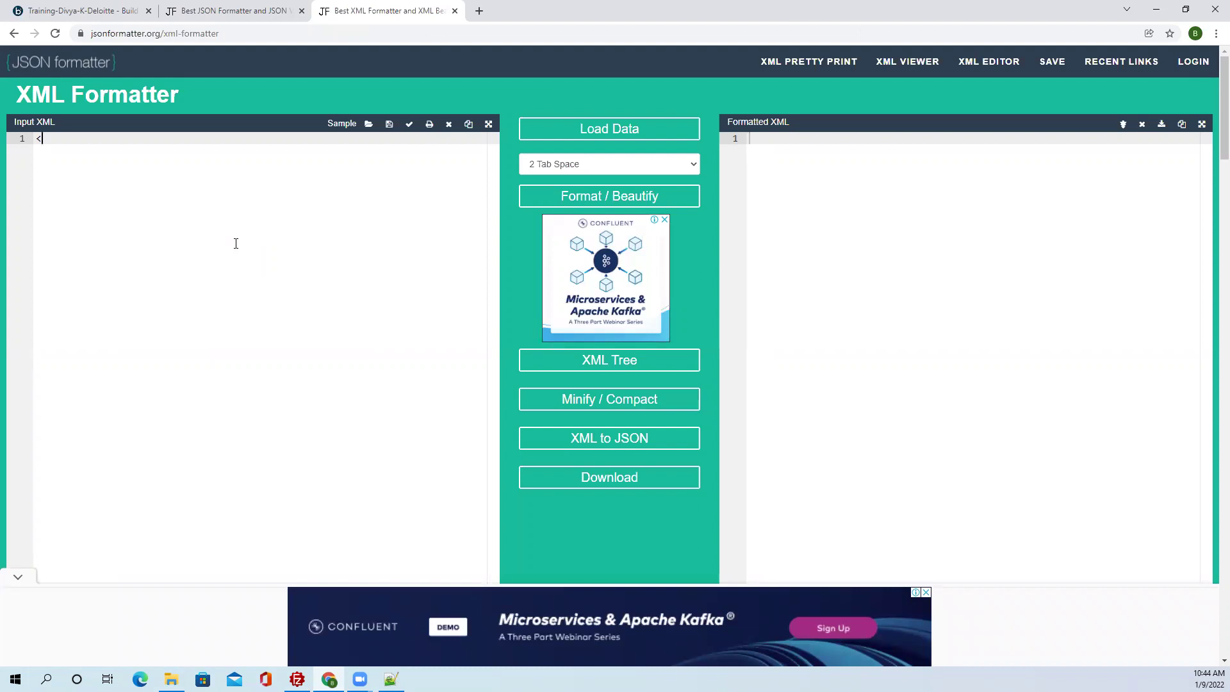
{"action": "type", "text": "disk>"}
{"action": "key", "text": "Return"}
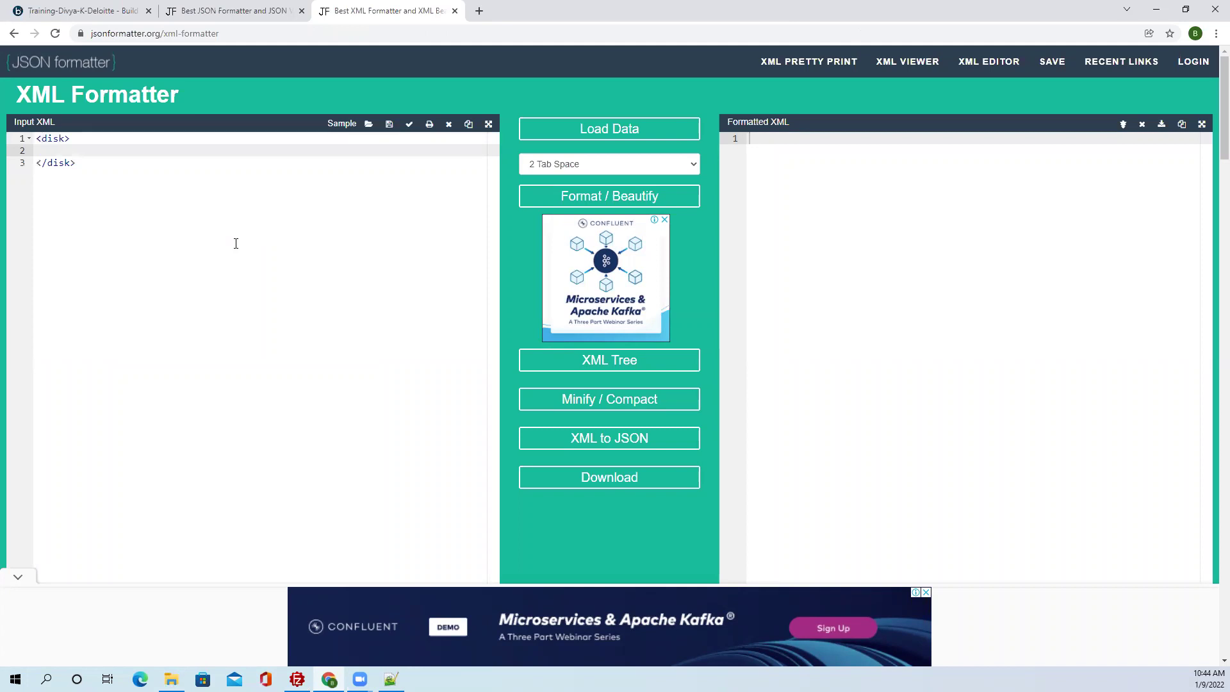
{"action": "type", "text": "<path>"}
{"action": "key", "text": "Return"}
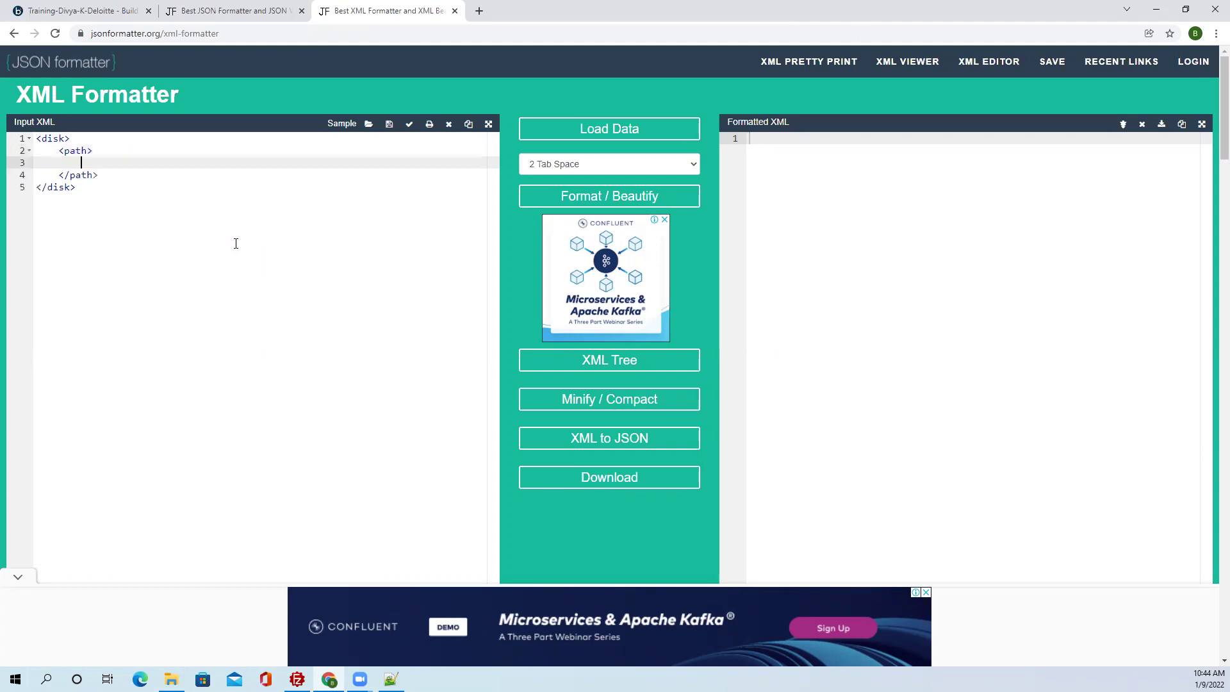
{"action": "type", "text": "<Folder></Folder>"}
{"action": "left_click", "coordinate": [182, 162]}
{"action": "key", "text": "Return"}
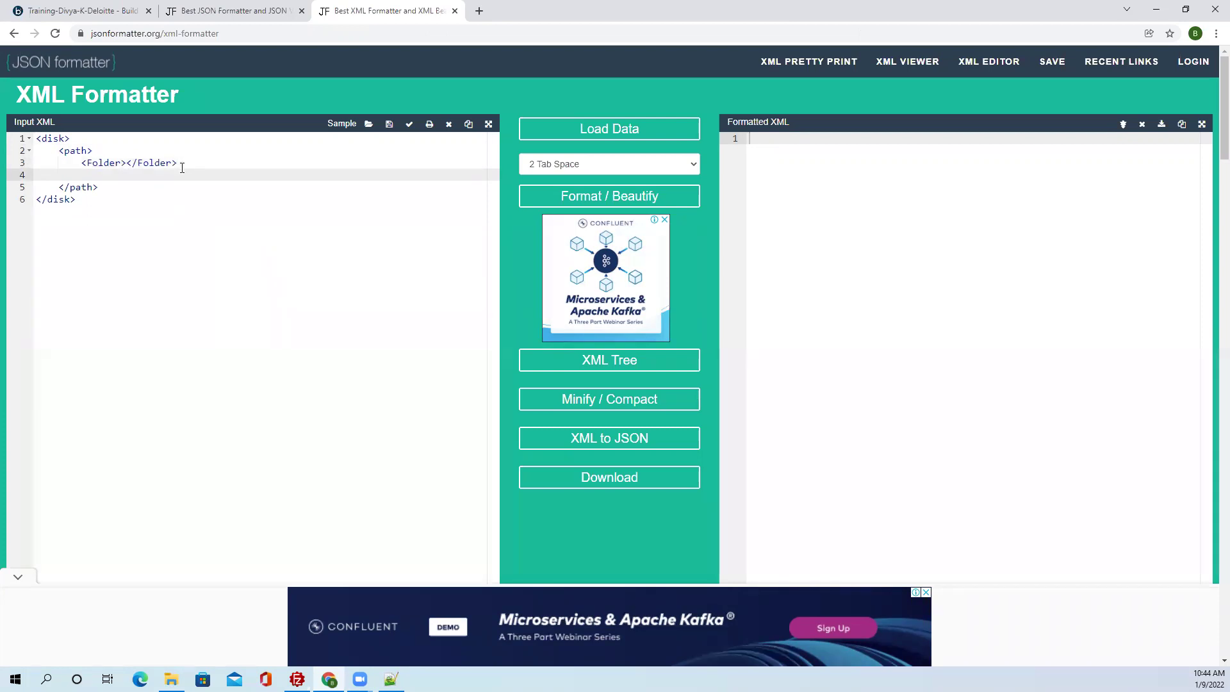
{"action": "type", "text": "<FileName></FileName>"}
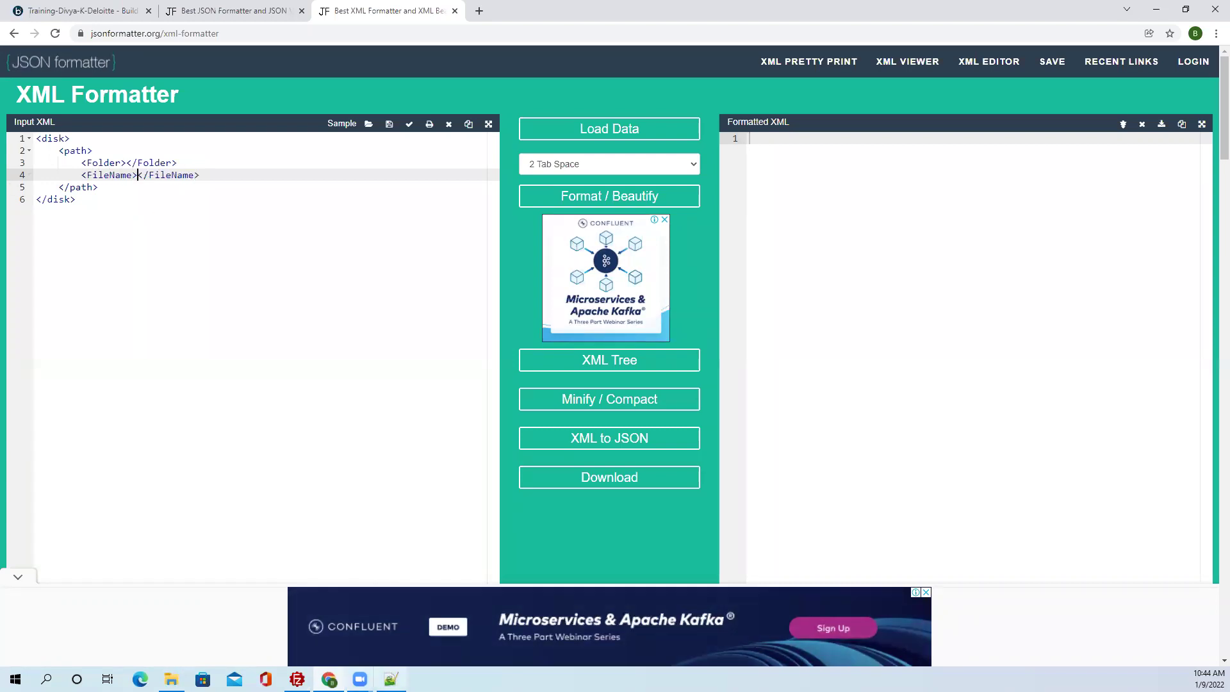
Fill Folder with the pasted Desktop Dev path and FileName with Test.txt, then format the XML.
{"action": "left_click", "coordinate": [171, 679]}
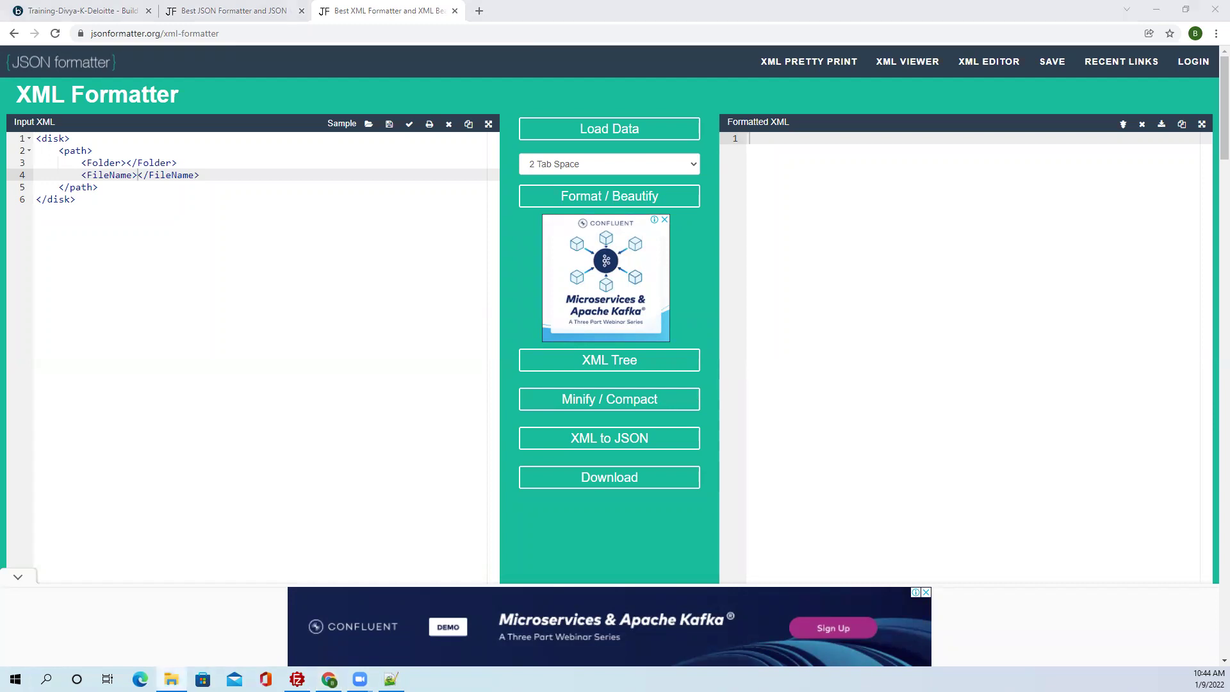
{"action": "left_click", "coordinate": [126, 163]}
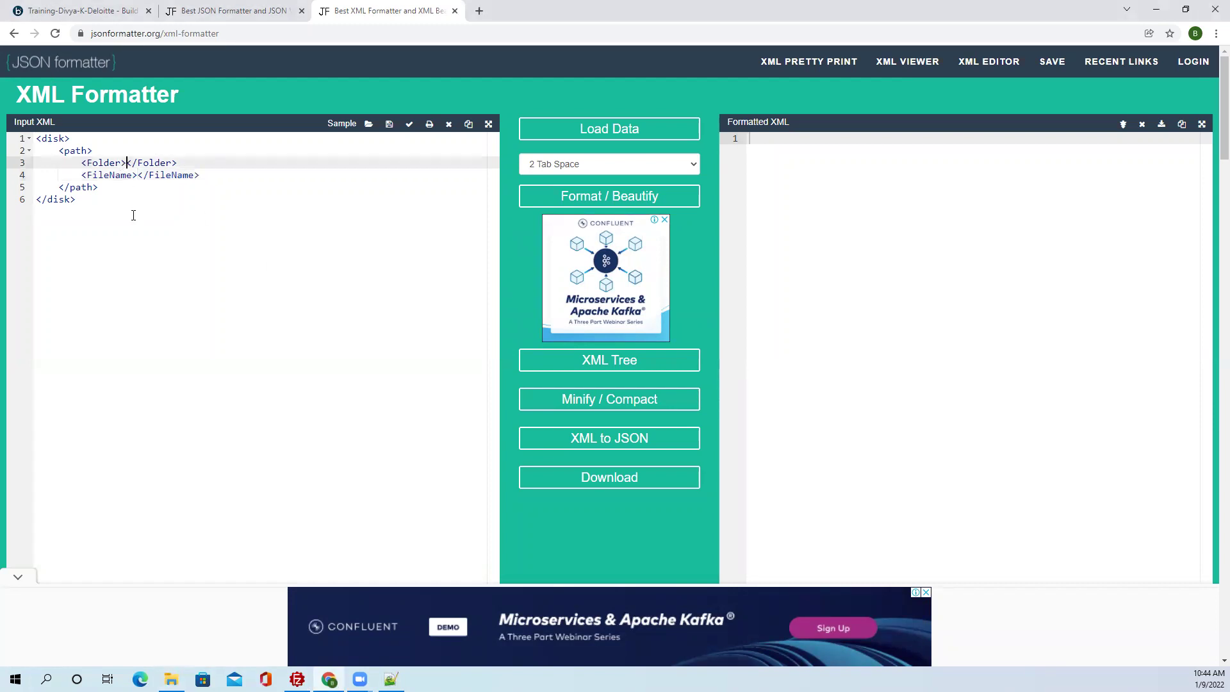
{"action": "type", "text": "C:\\Users\\krish\\OneDrive\\Desktop\\Dev"}
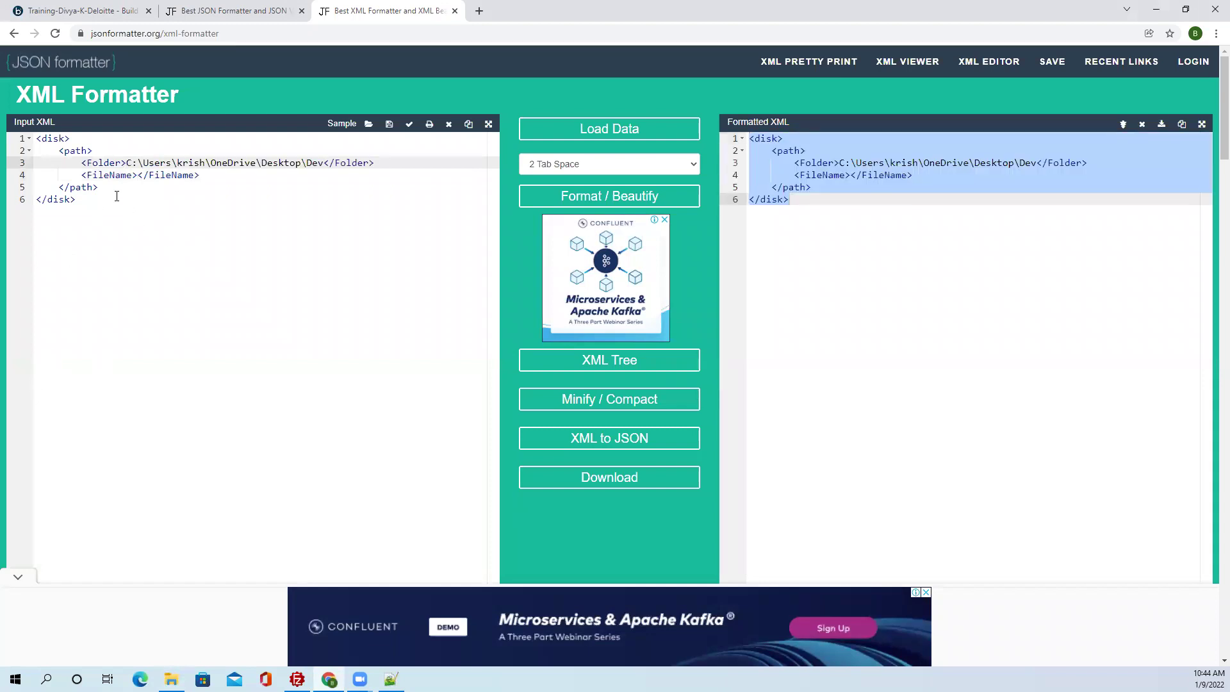
{"action": "left_click", "coordinate": [137, 174]}
{"action": "type", "text": "Test.txt"}
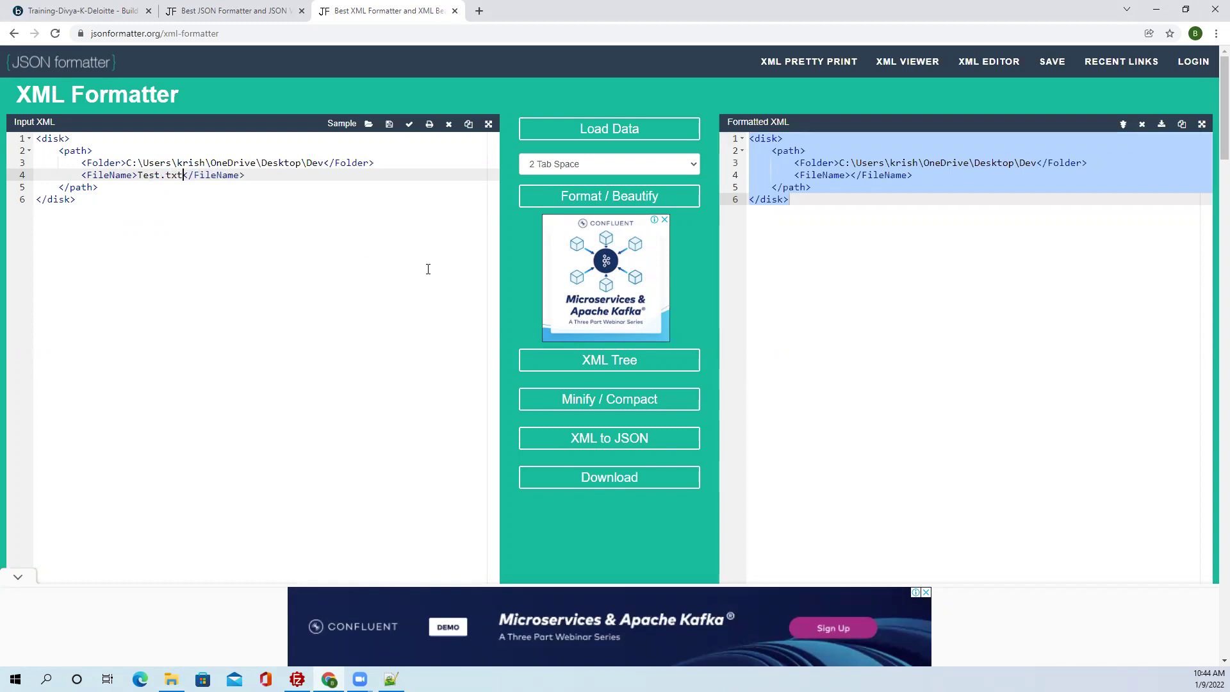
{"action": "left_click", "coordinate": [544, 198]}
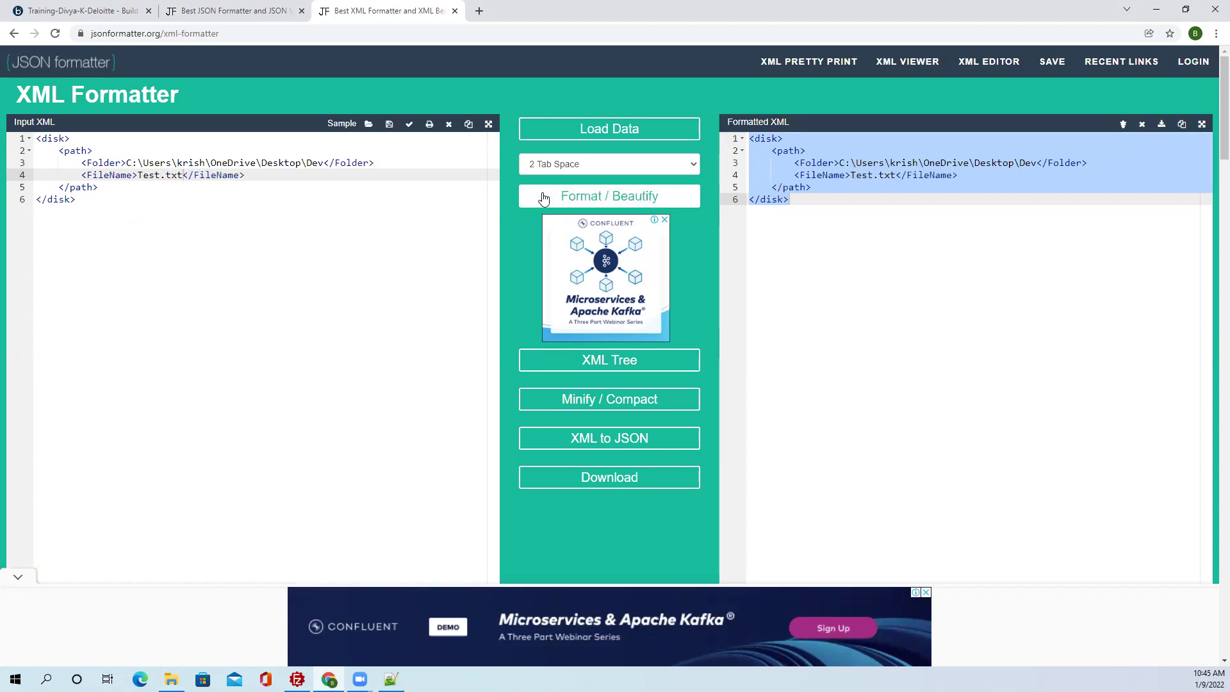
{"action": "left_click", "coordinate": [870, 295]}
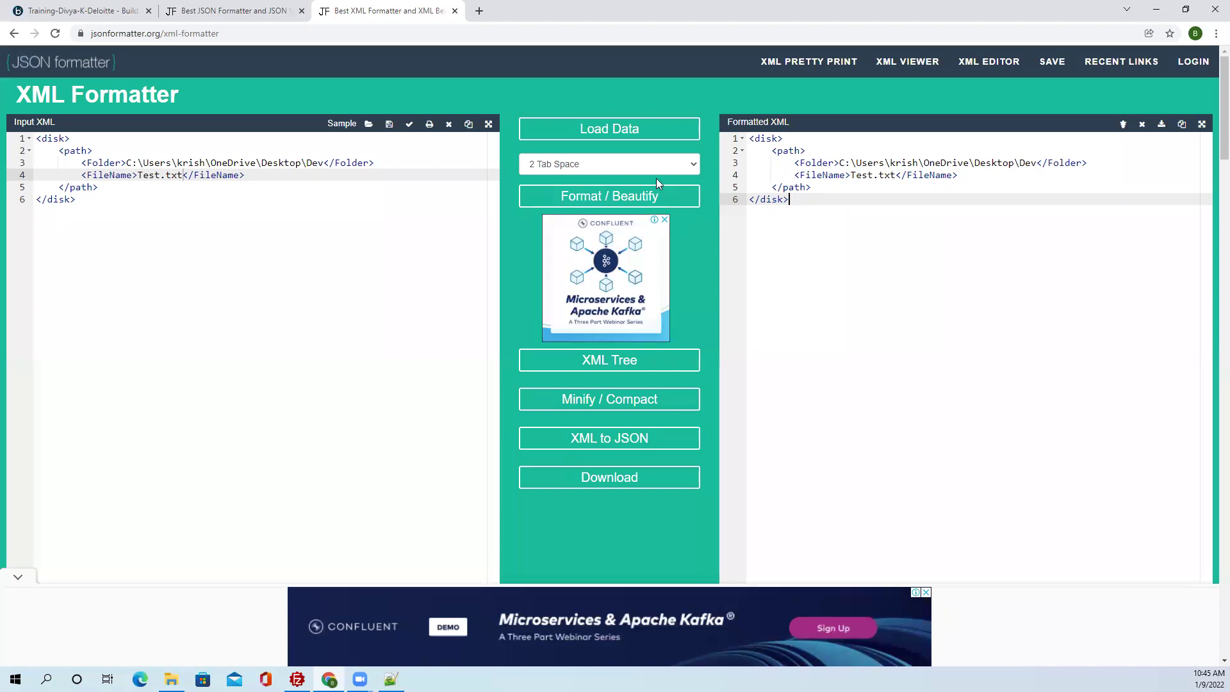
{"action": "left_click", "coordinate": [622, 198]}
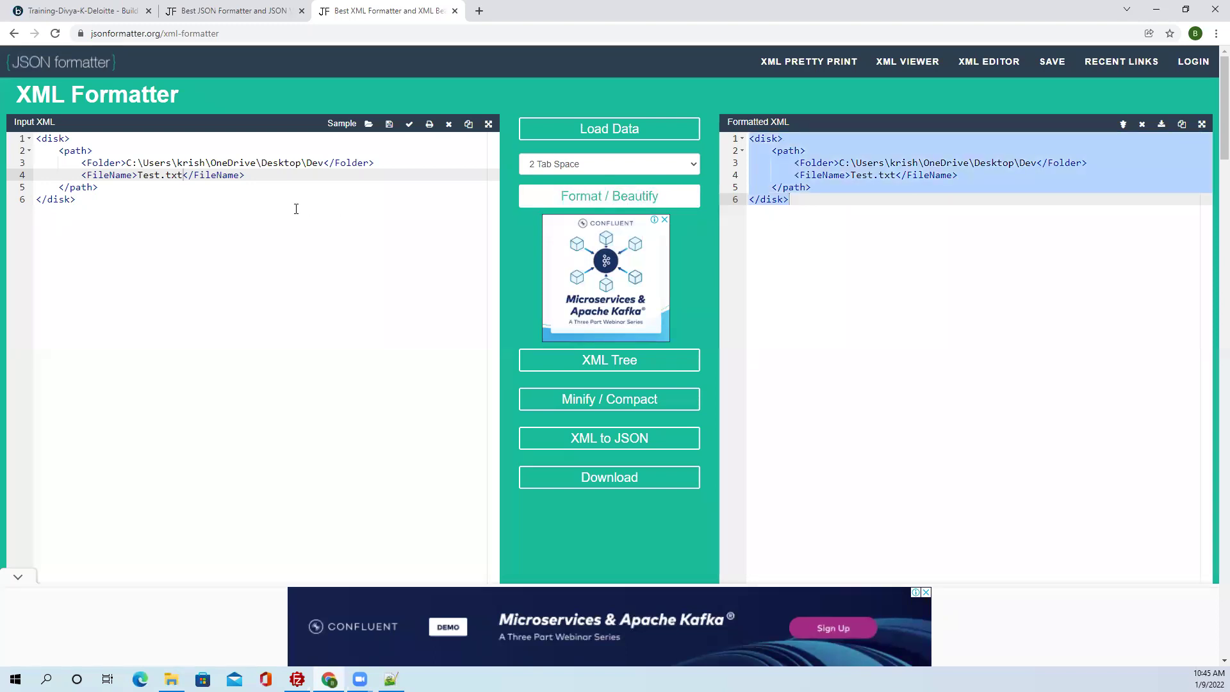
{"action": "left_click", "coordinate": [154, 211]}
Copy the disk/path XML into a new Notepad++ document and save it as Request_XML.txt on the Desktop.
{"action": "left_click_drag", "start_coordinate": [91, 202], "coordinate": [31, 139]}
{"action": "key", "text": "ctrl+c"}
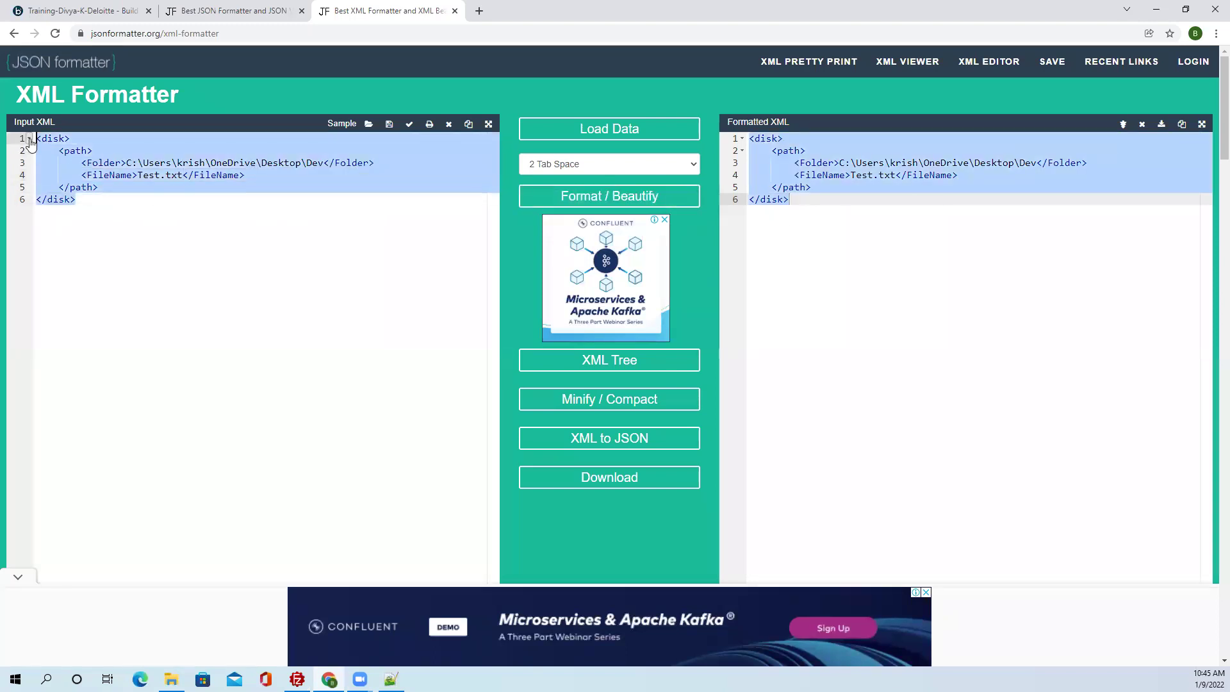
{"action": "key", "text": "alt+Tab"}
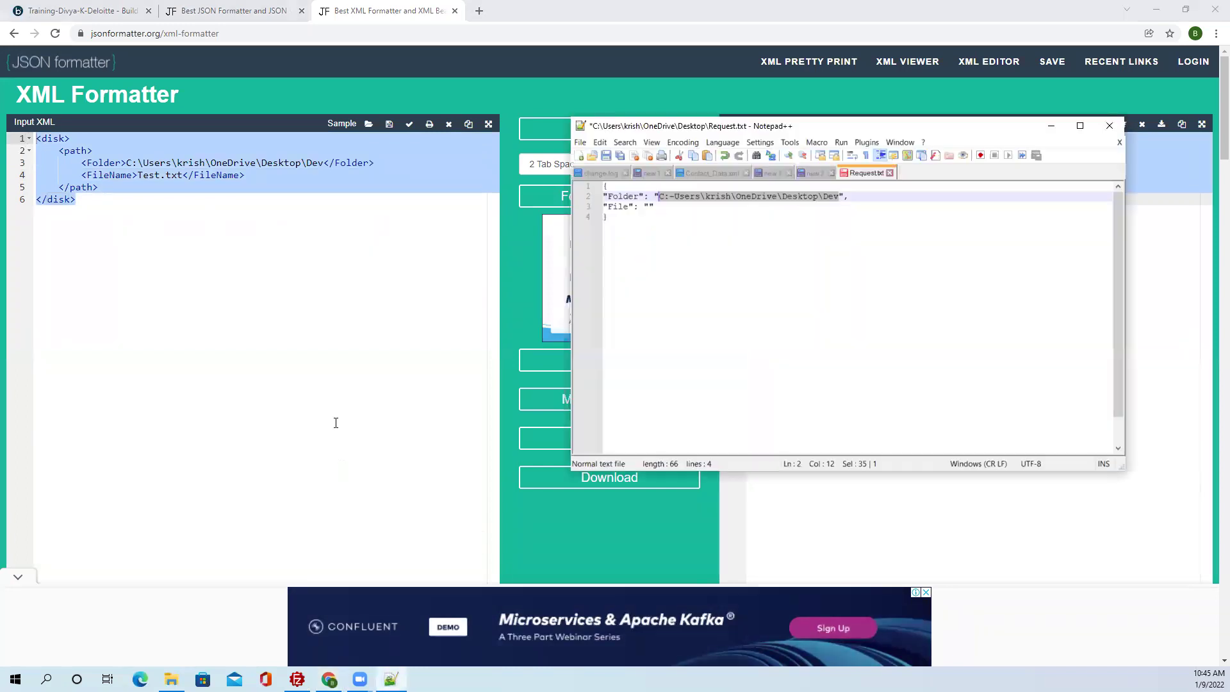
{"action": "left_click", "coordinate": [754, 320]}
{"action": "key", "text": "ctrl+n"}
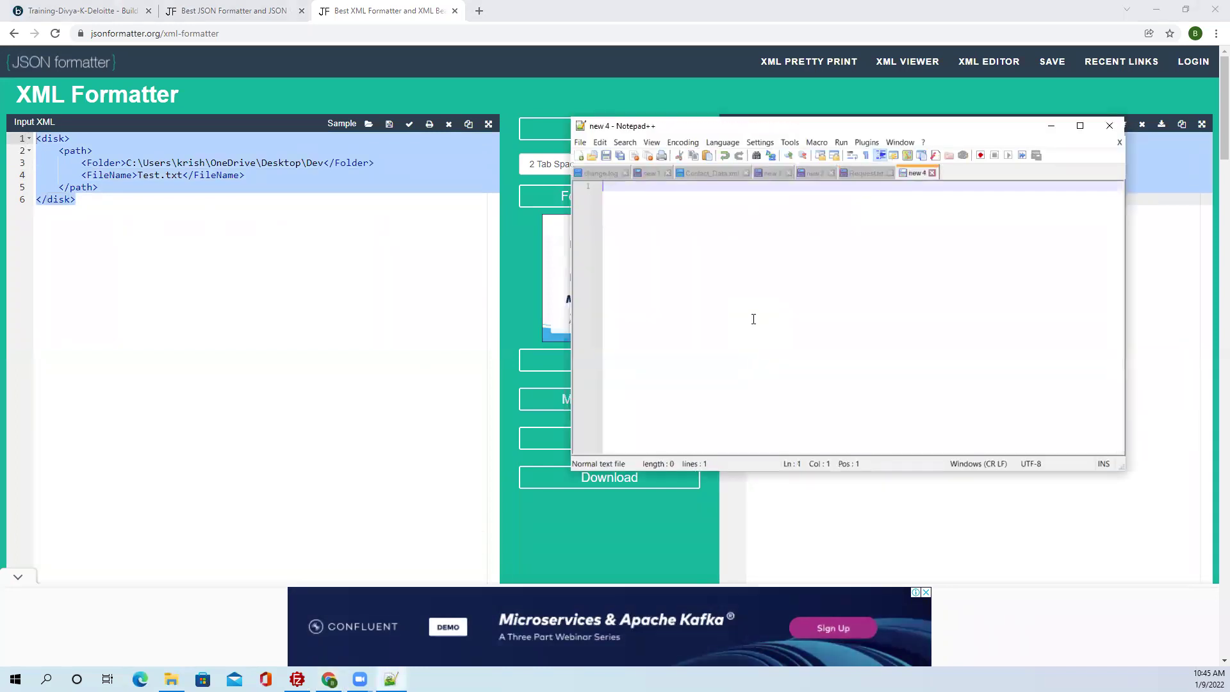
{"action": "key", "text": "ctrl+v"}
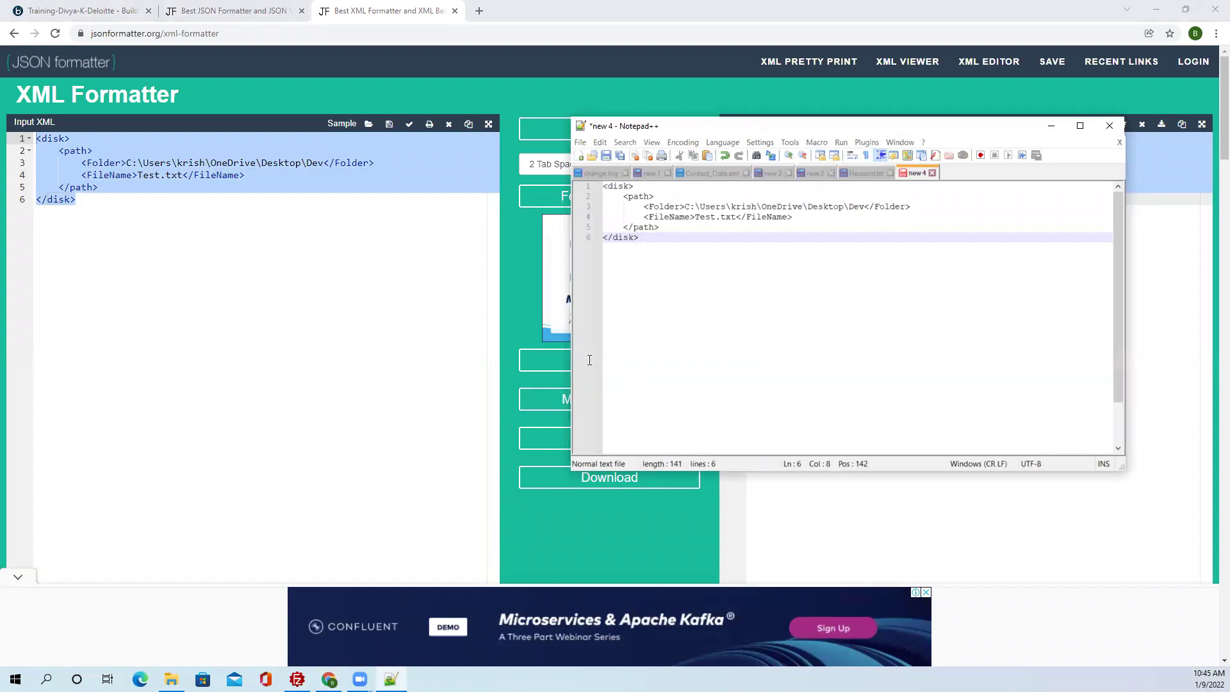
{"action": "key", "text": "ctrl+s"}
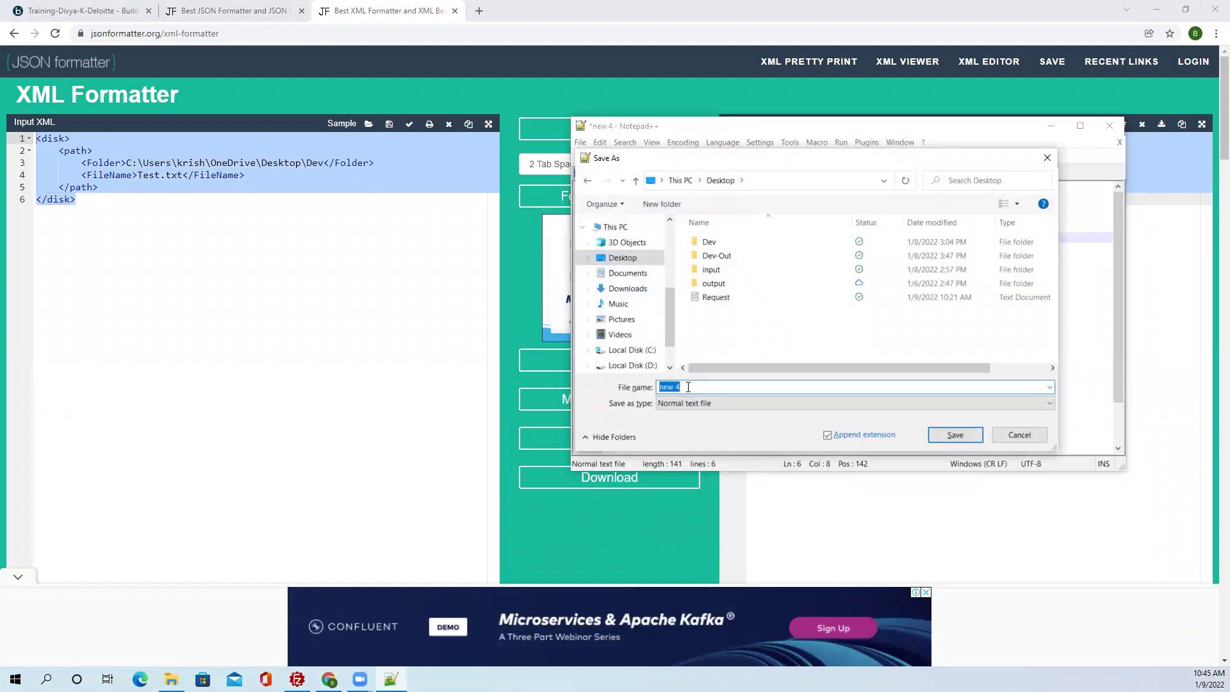
{"action": "type", "text": "Request"}
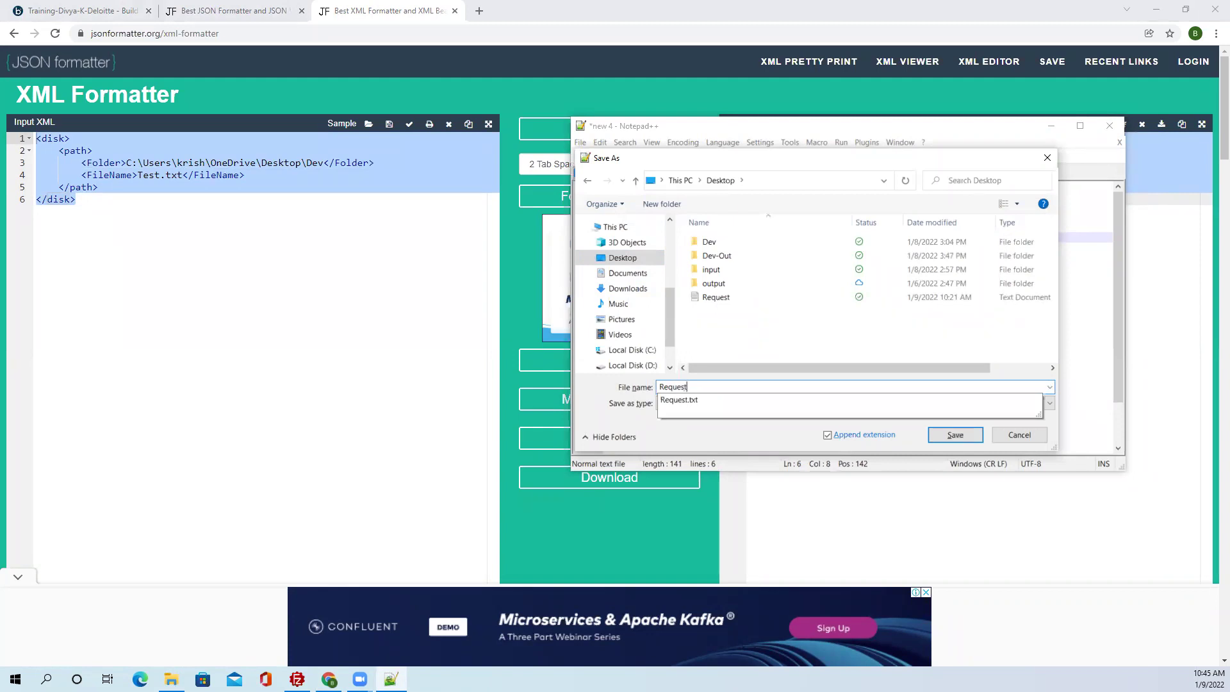
{"action": "type", "text": "_XML"}
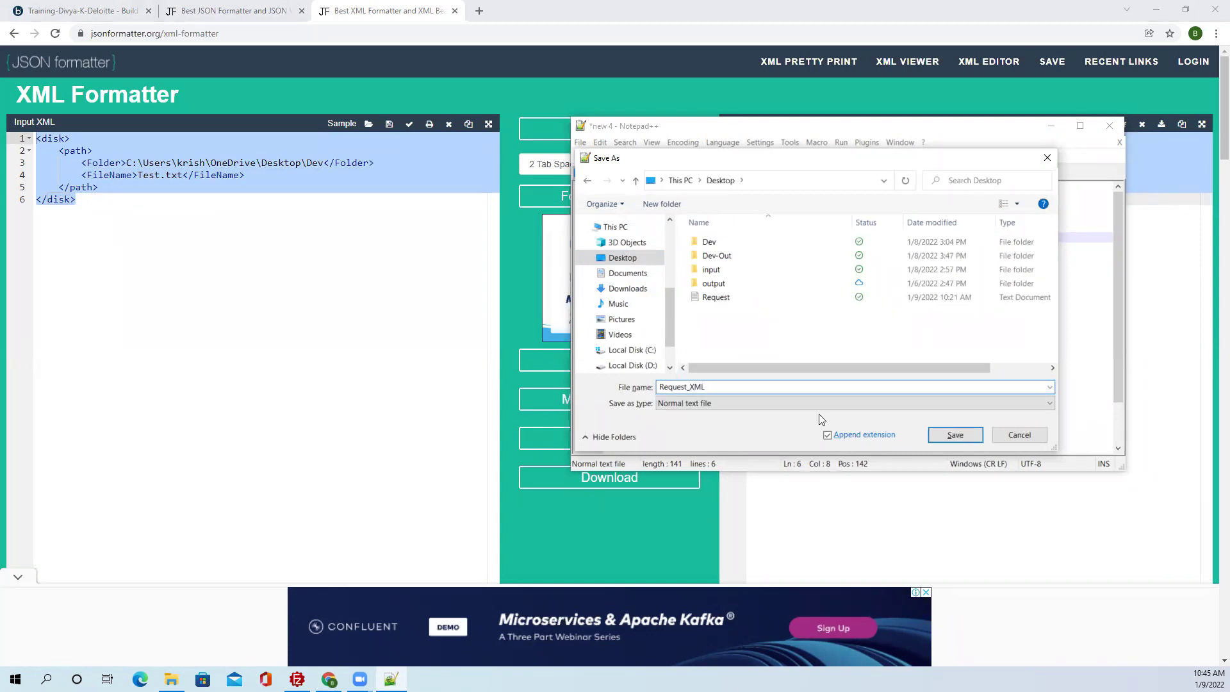
{"action": "left_click", "coordinate": [951, 435]}
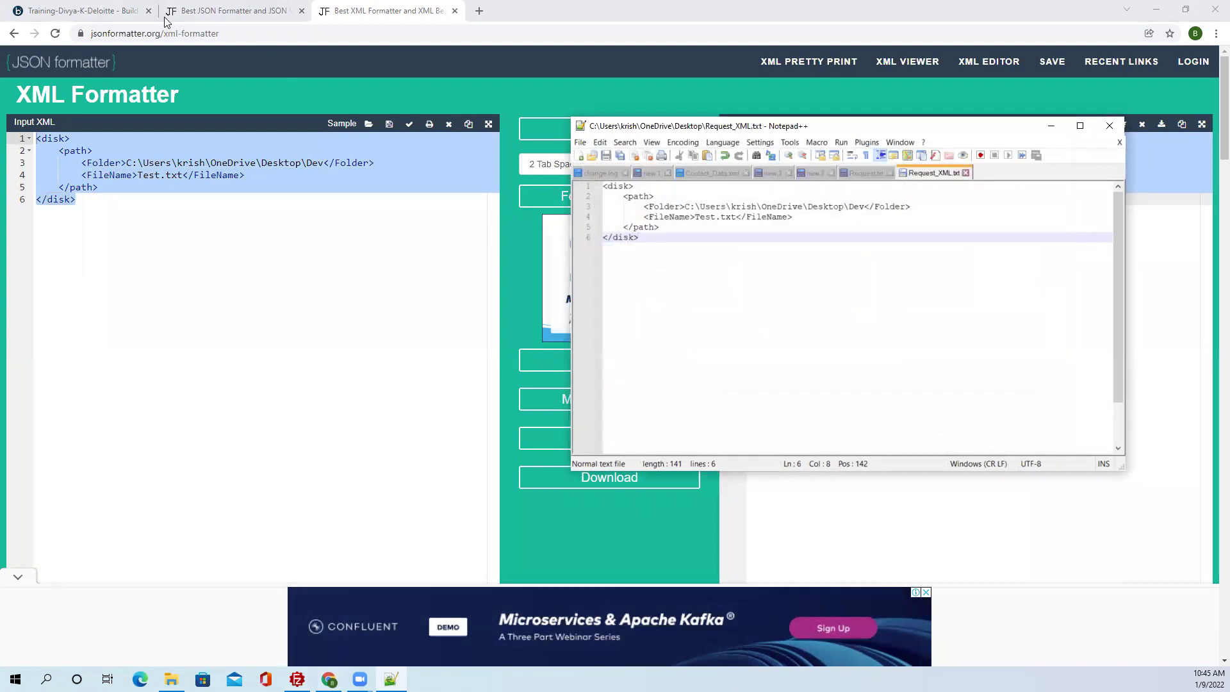
Back in Process_WSS, move the Map shape up and edit DPP_FileName's parameter value in Set Properties.
{"action": "left_click", "coordinate": [111, 11]}
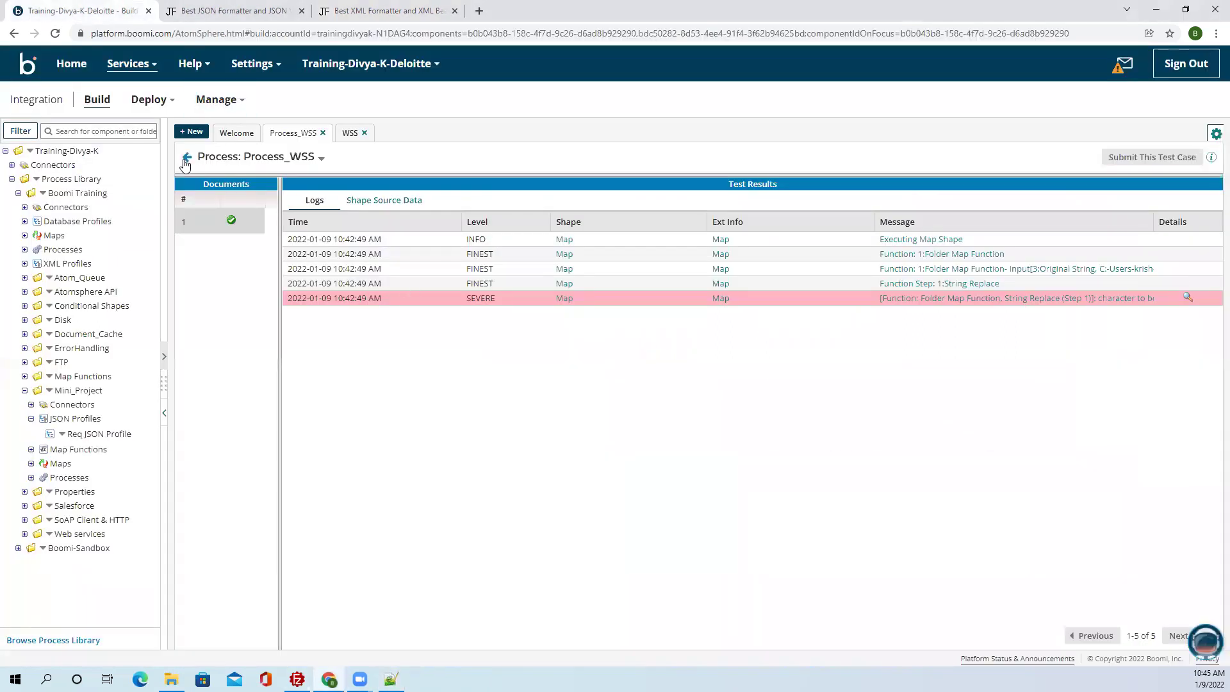
{"action": "left_click", "coordinate": [188, 156]}
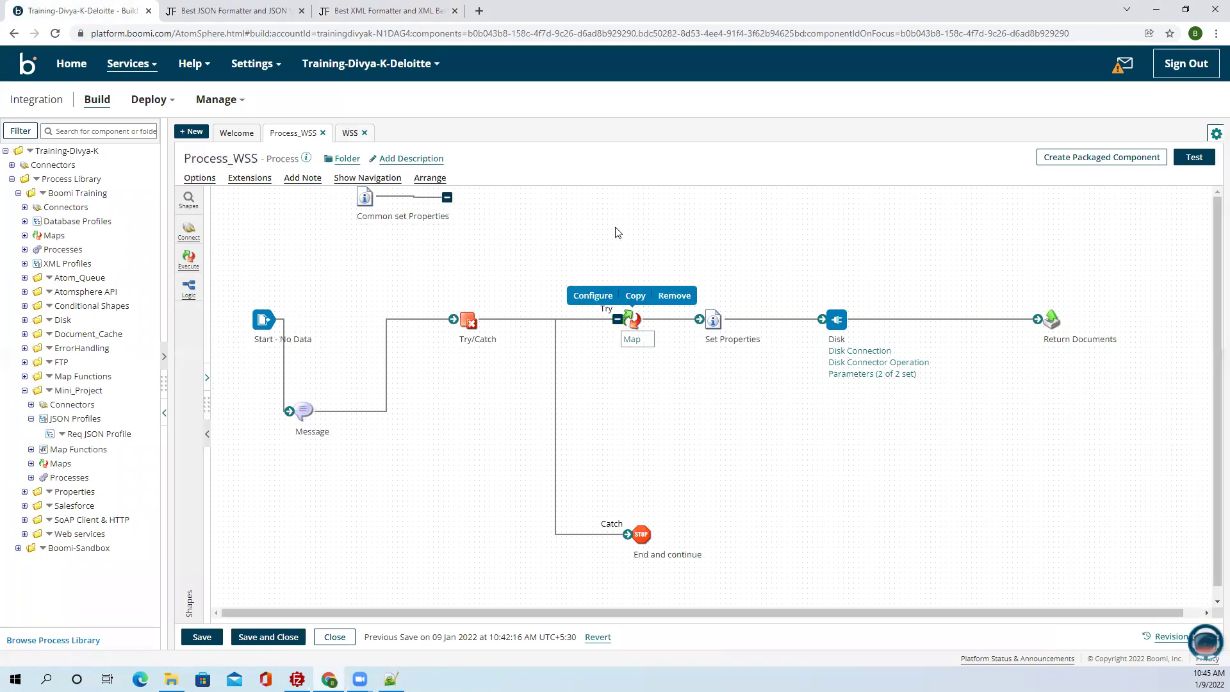
{"action": "left_click_drag", "start_coordinate": [630, 332], "coordinate": [620, 241]}
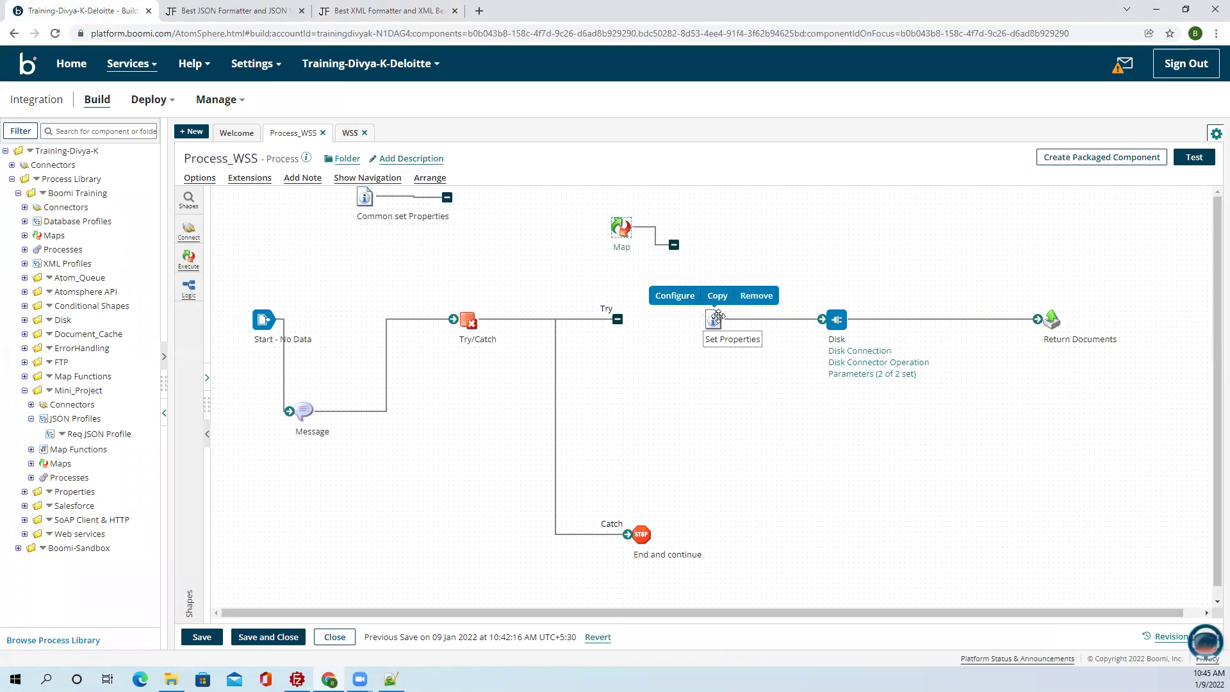
{"action": "double_click", "coordinate": [713, 319]}
{"action": "left_click", "coordinate": [909, 349]}
{"action": "double_click", "coordinate": [1025, 344]}
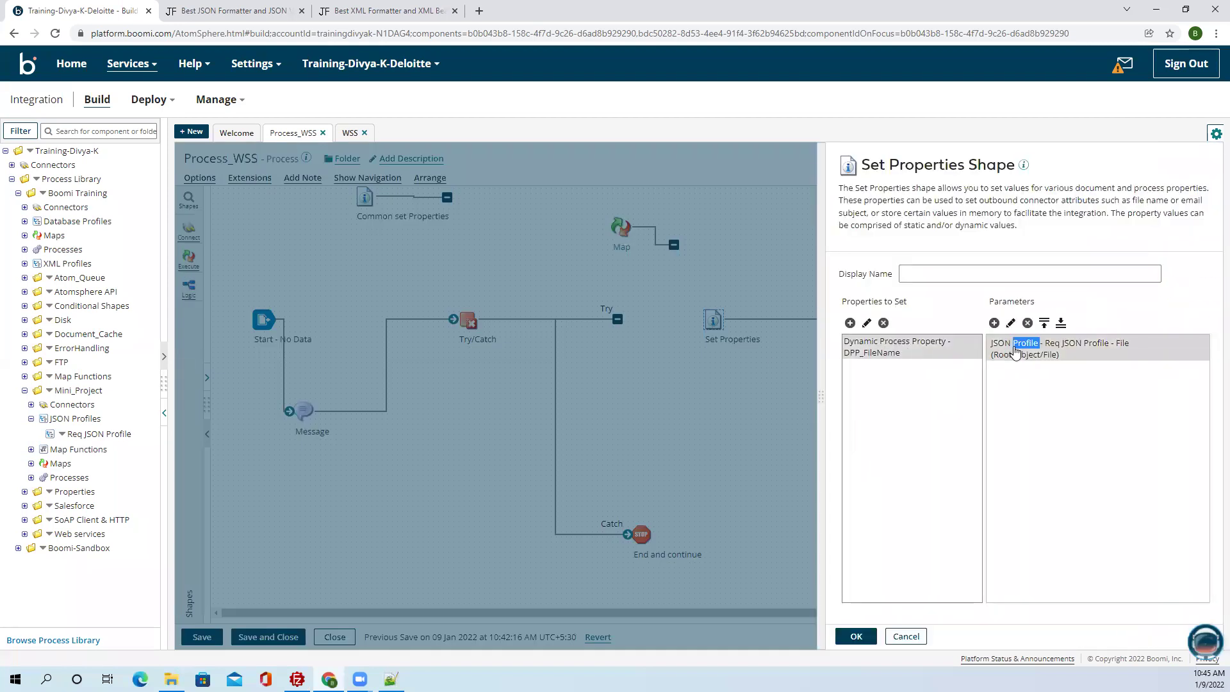
Create a new XML profile for the parameter and name it Request.
{"action": "left_click", "coordinate": [683, 228]}
{"action": "left_click", "coordinate": [616, 274]}
{"action": "left_click", "coordinate": [683, 251]}
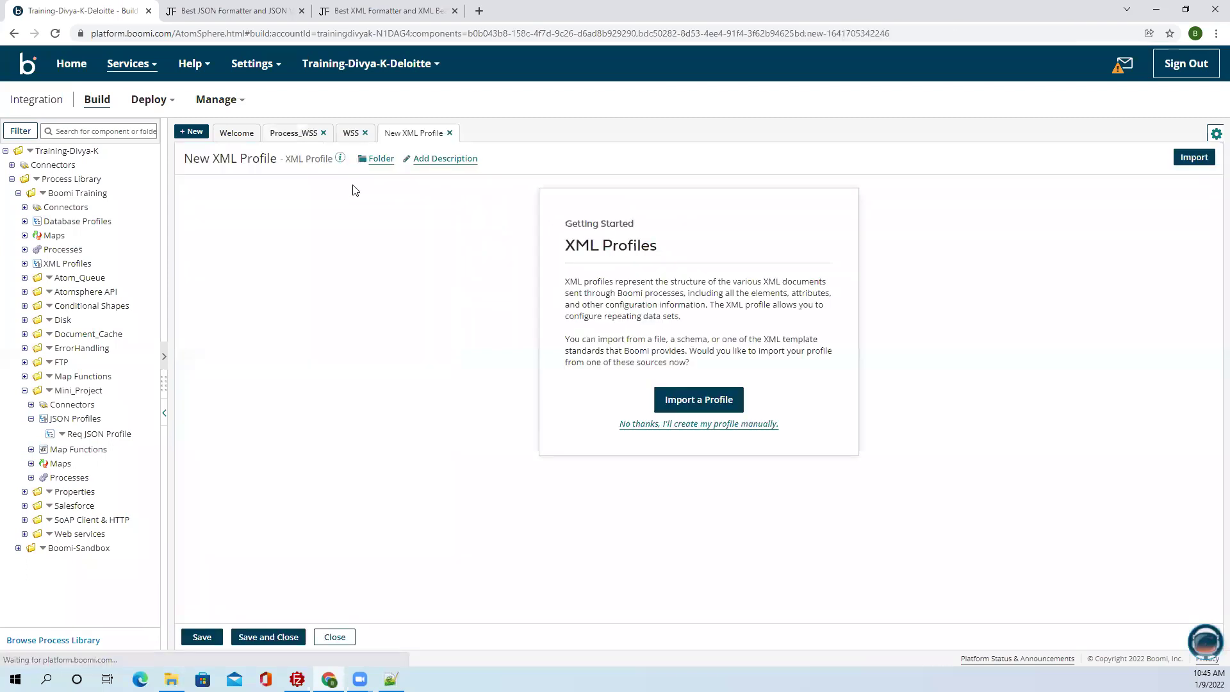
{"action": "left_click_drag", "start_coordinate": [211, 158], "coordinate": [153, 160]}
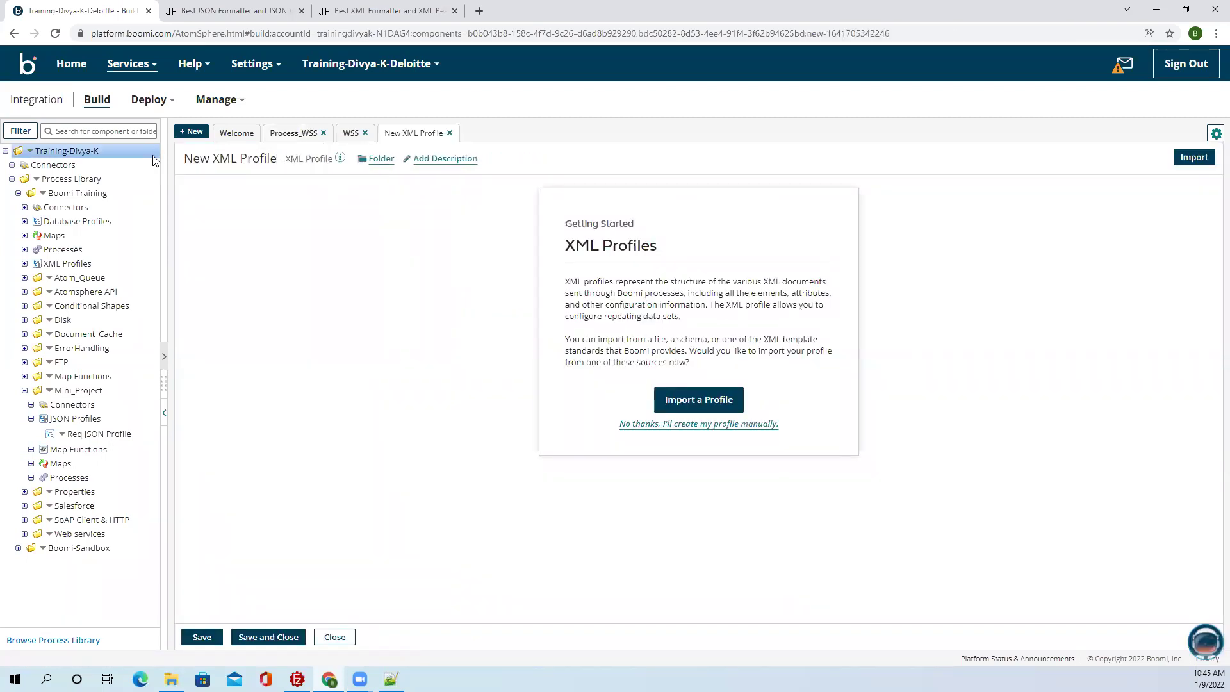
{"action": "double_click", "coordinate": [202, 158]}
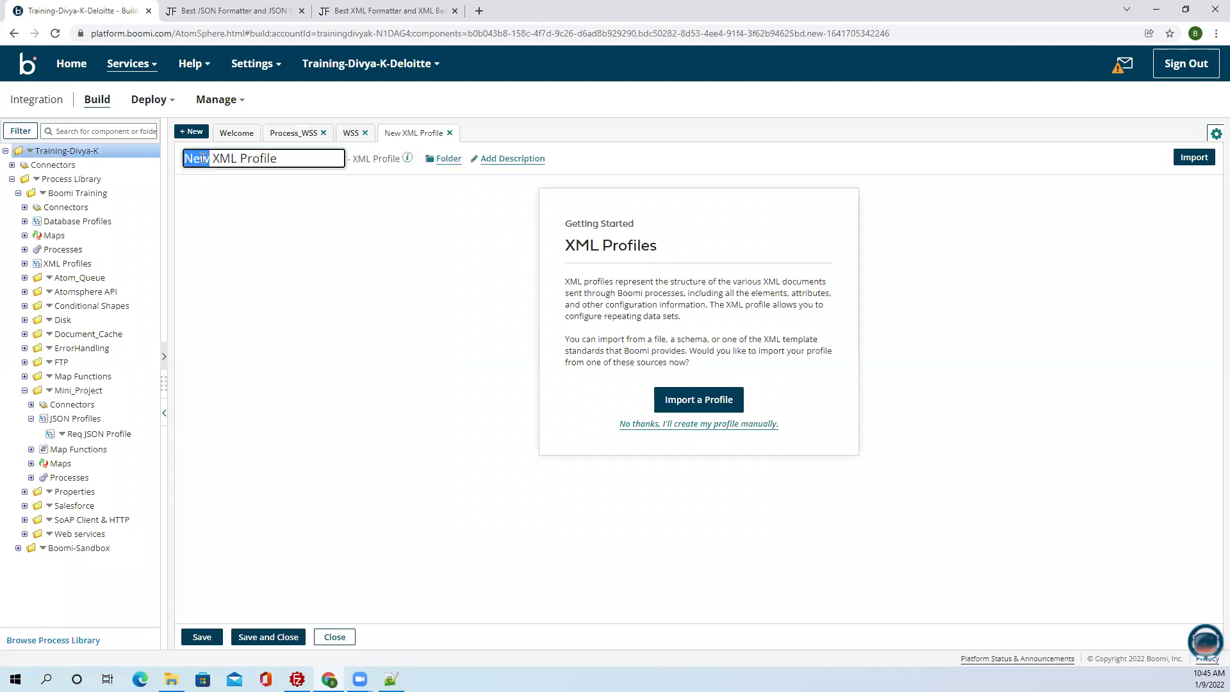
{"action": "type", "text": "Request"}
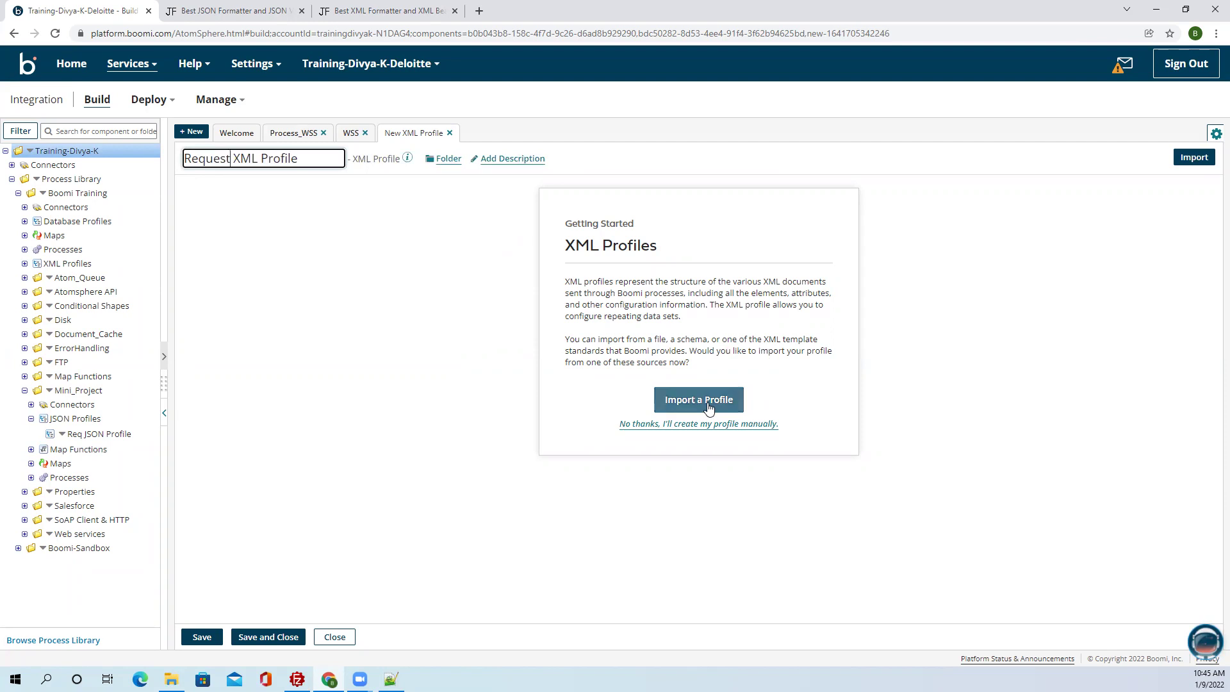
Import Request_XML into the profile, giving a disk/path tree with Folder and FileName.
{"action": "left_click", "coordinate": [703, 406]}
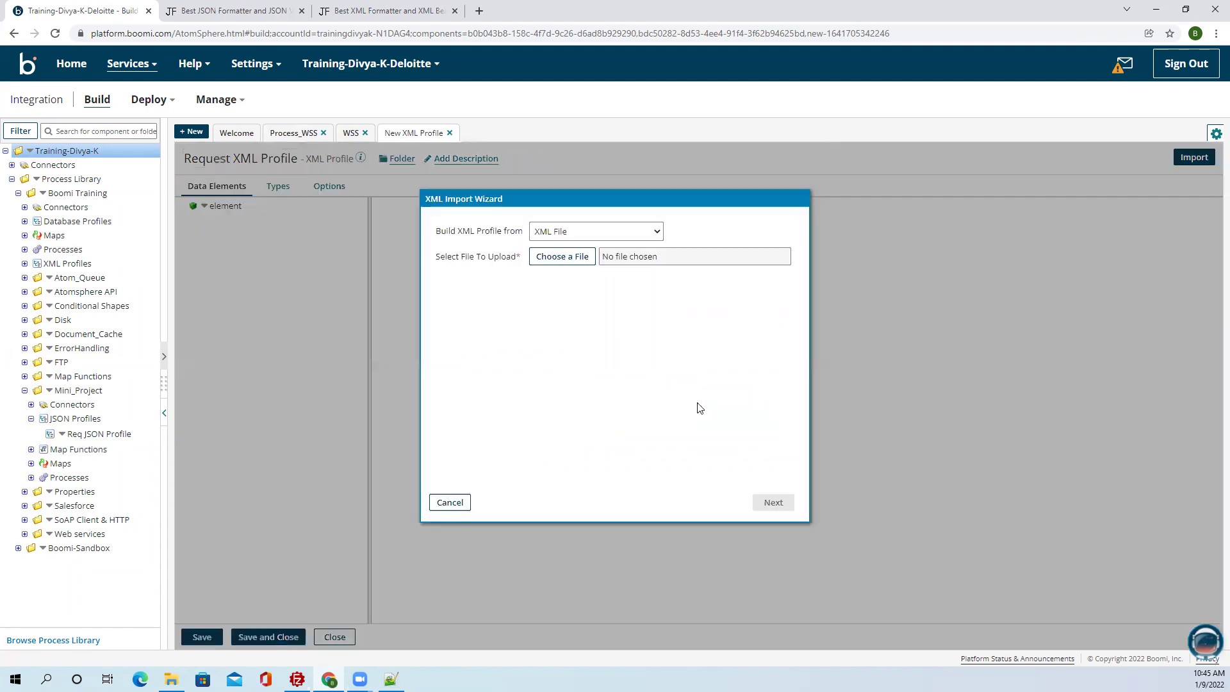
{"action": "left_click", "coordinate": [565, 263]}
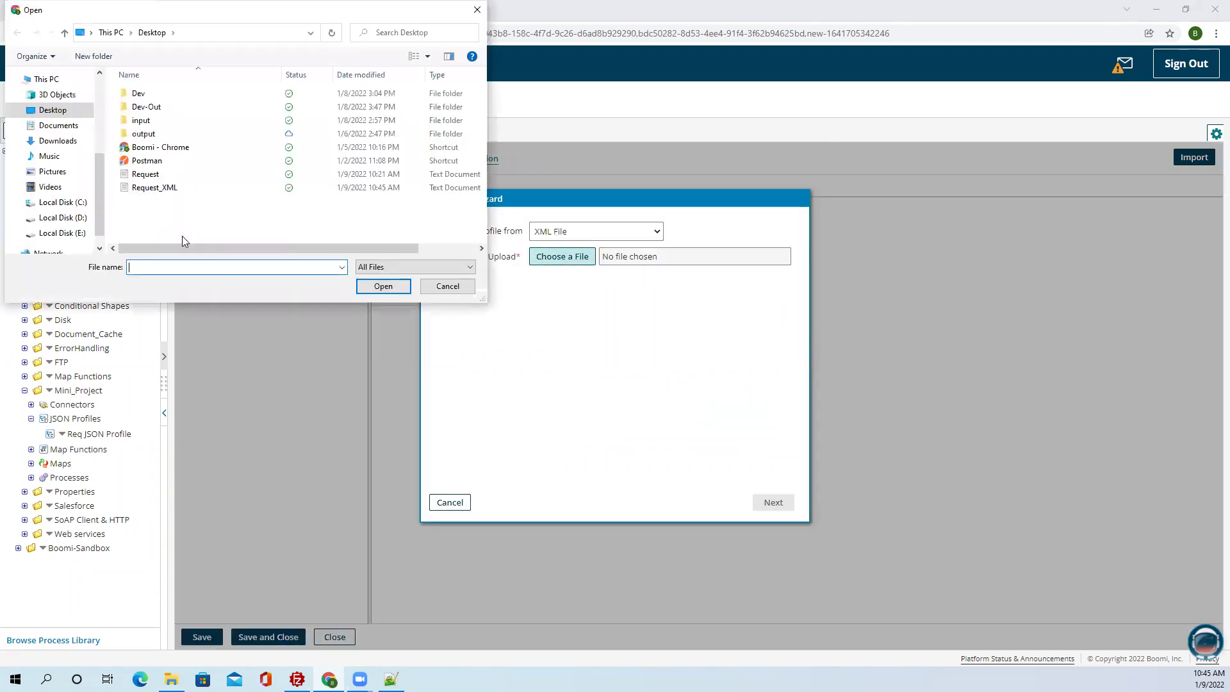
{"action": "left_click", "coordinate": [164, 192]}
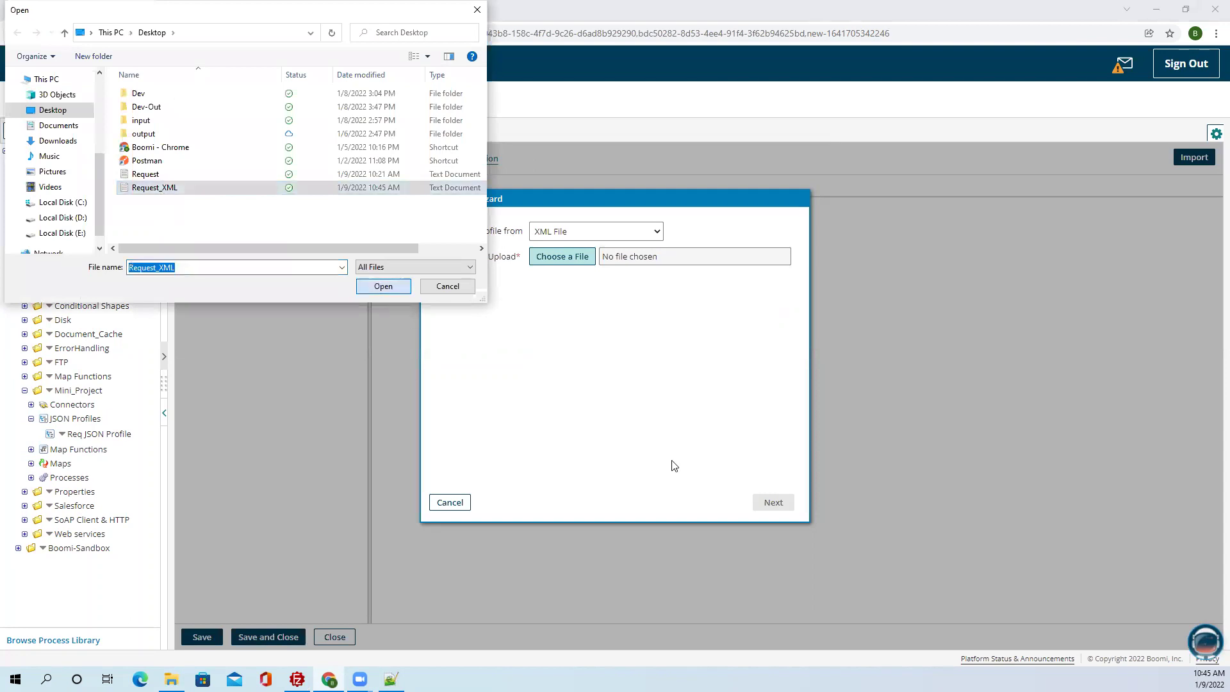
{"action": "left_click", "coordinate": [383, 287]}
{"action": "left_click", "coordinate": [772, 502]}
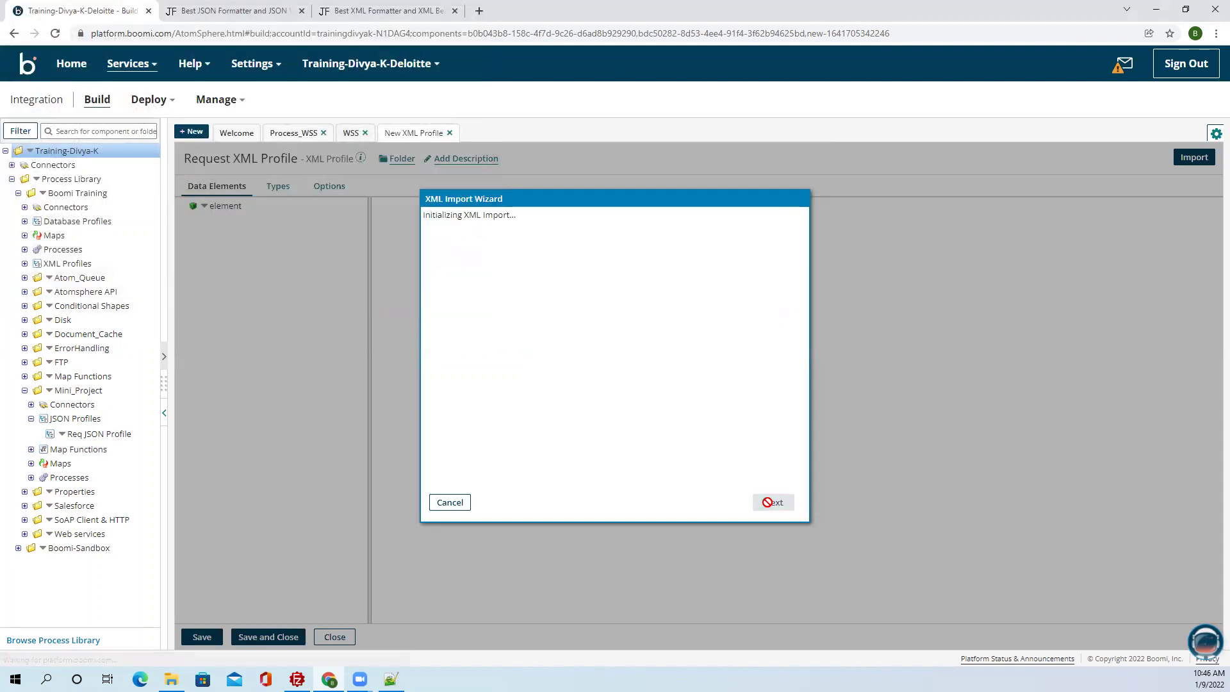
{"action": "left_click", "coordinate": [773, 502]}
{"action": "left_click", "coordinate": [187, 219]}
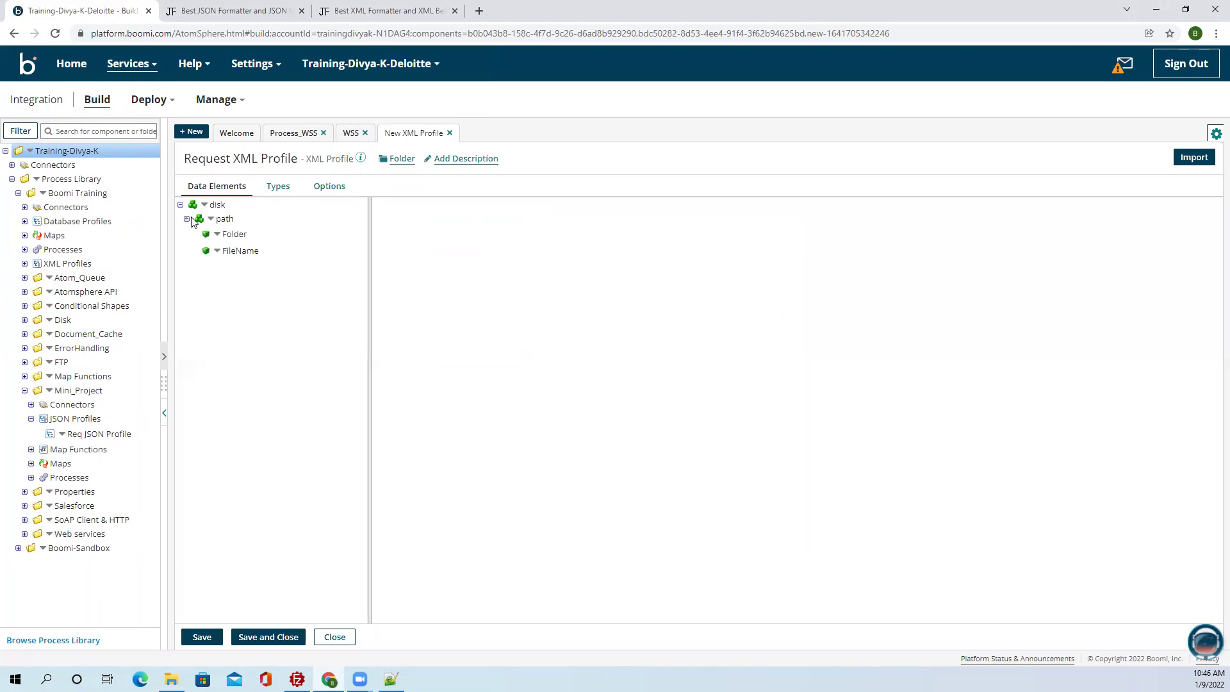
Save the Request XML Profile and set DPP_FileName's value to the disk/path/FileName element.
{"action": "left_click", "coordinate": [268, 637]}
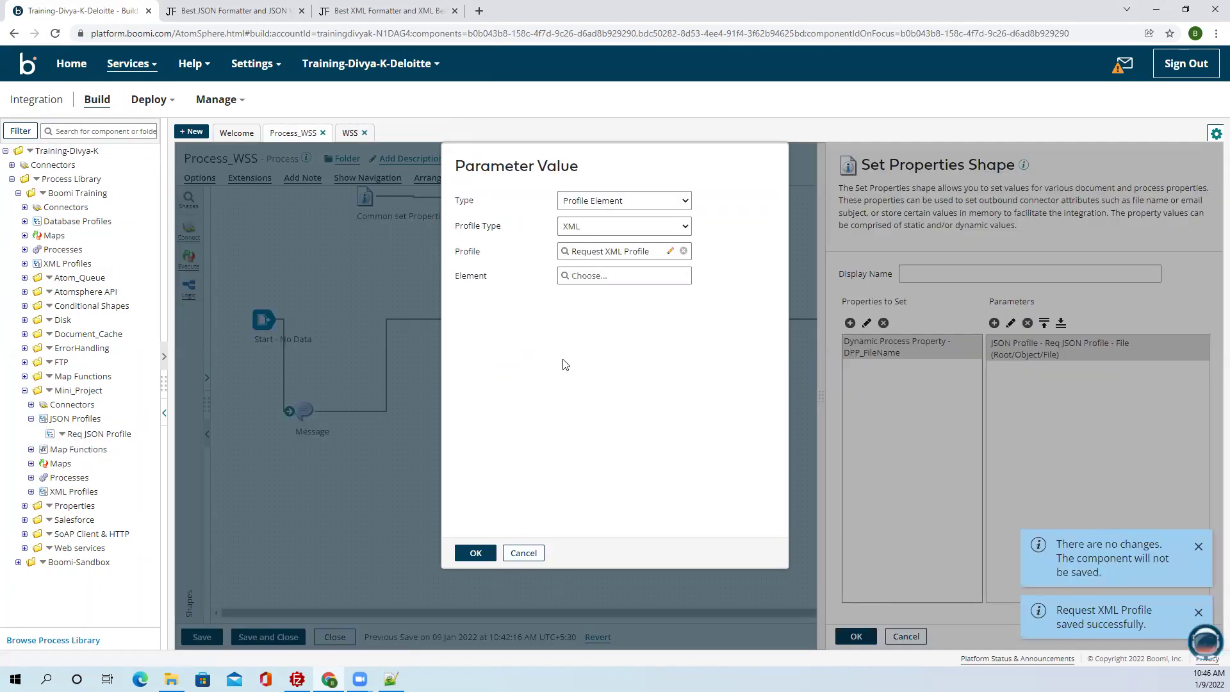
{"action": "left_click", "coordinate": [598, 276]}
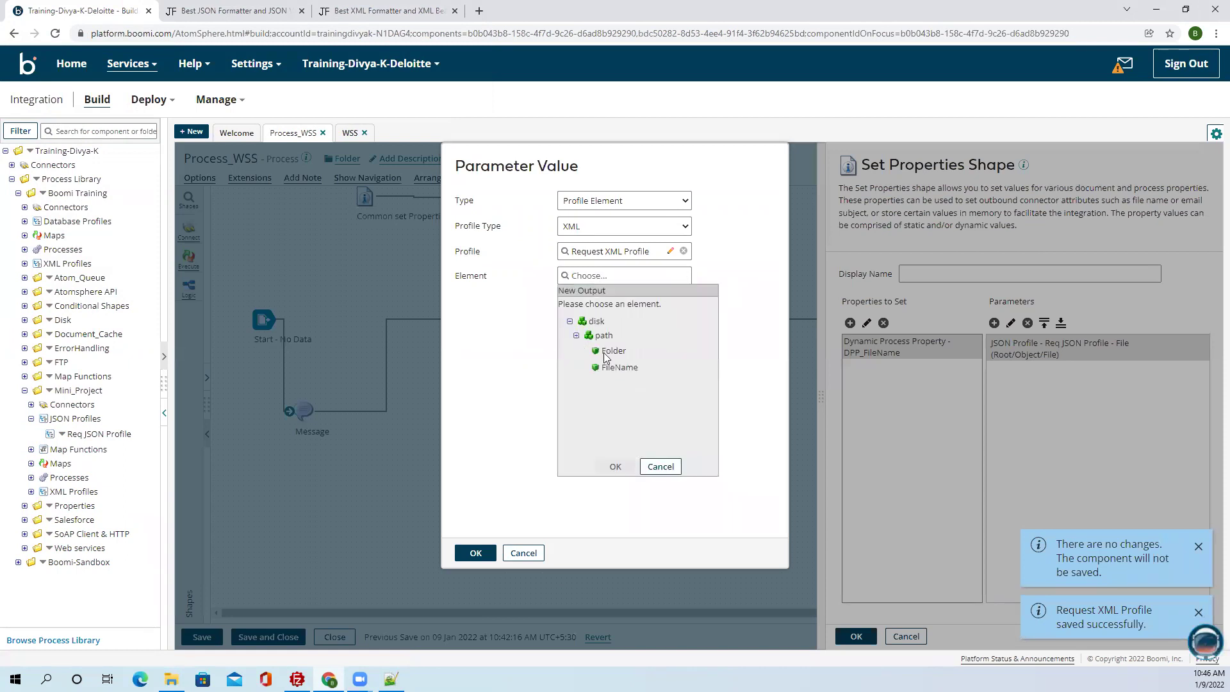
{"action": "left_click", "coordinate": [620, 367]}
{"action": "left_click", "coordinate": [615, 467]}
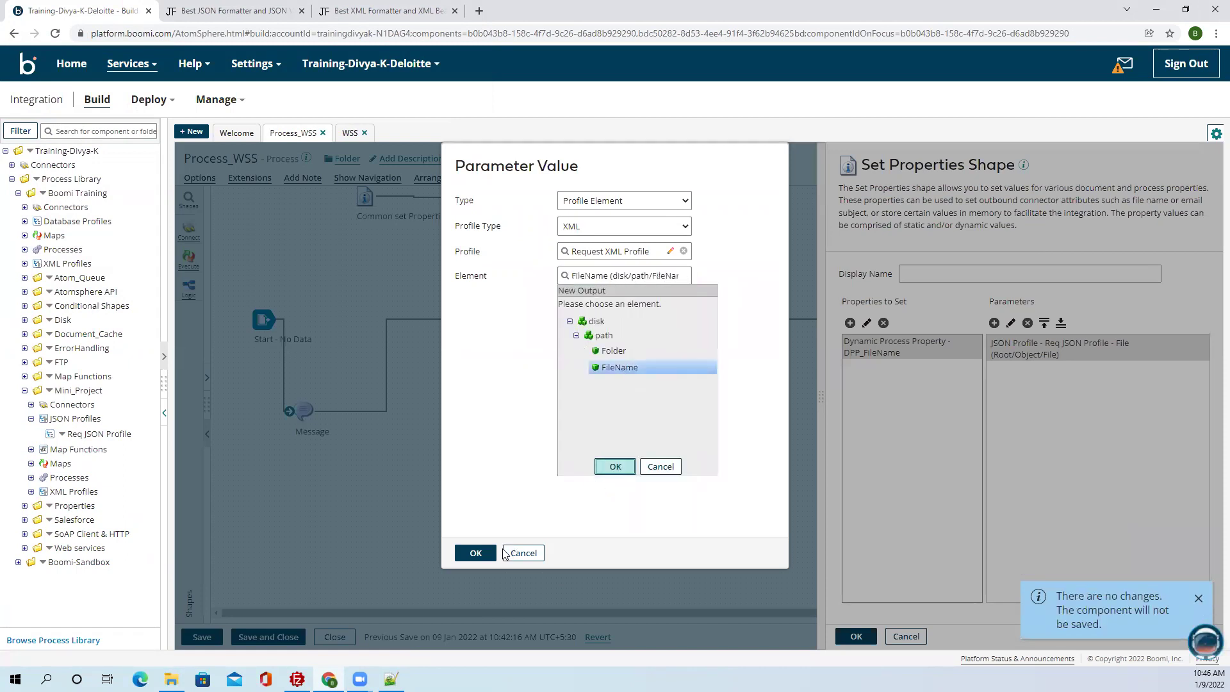
{"action": "left_click", "coordinate": [671, 252]}
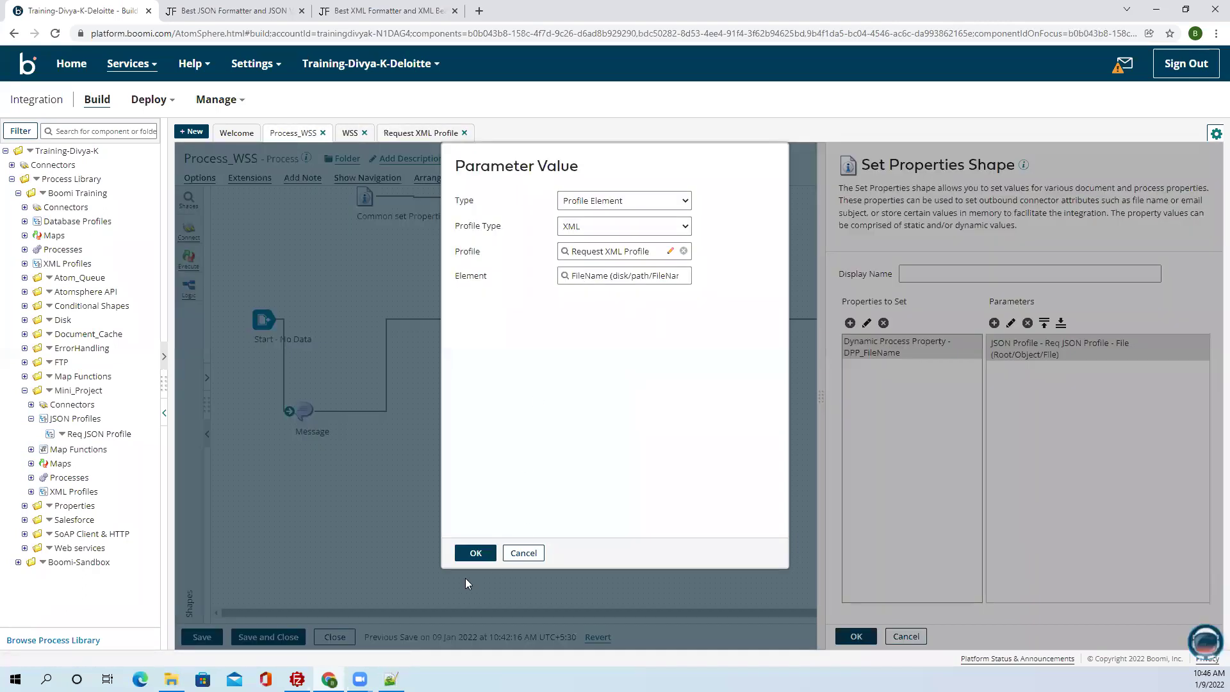
{"action": "left_click", "coordinate": [472, 551]}
{"action": "left_click", "coordinate": [856, 636]}
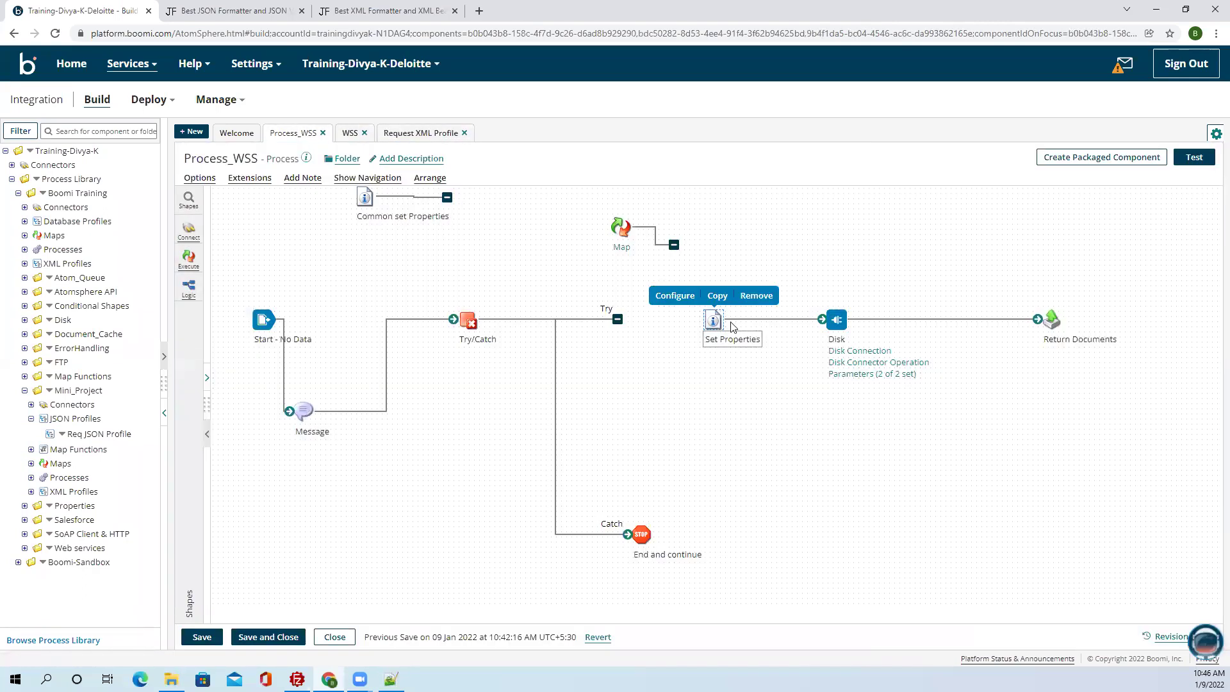
{"action": "double_click", "coordinate": [713, 319]}
Add a DPP_Folder dynamic process property and start a parameter value for it.
{"action": "left_click", "coordinate": [850, 323]}
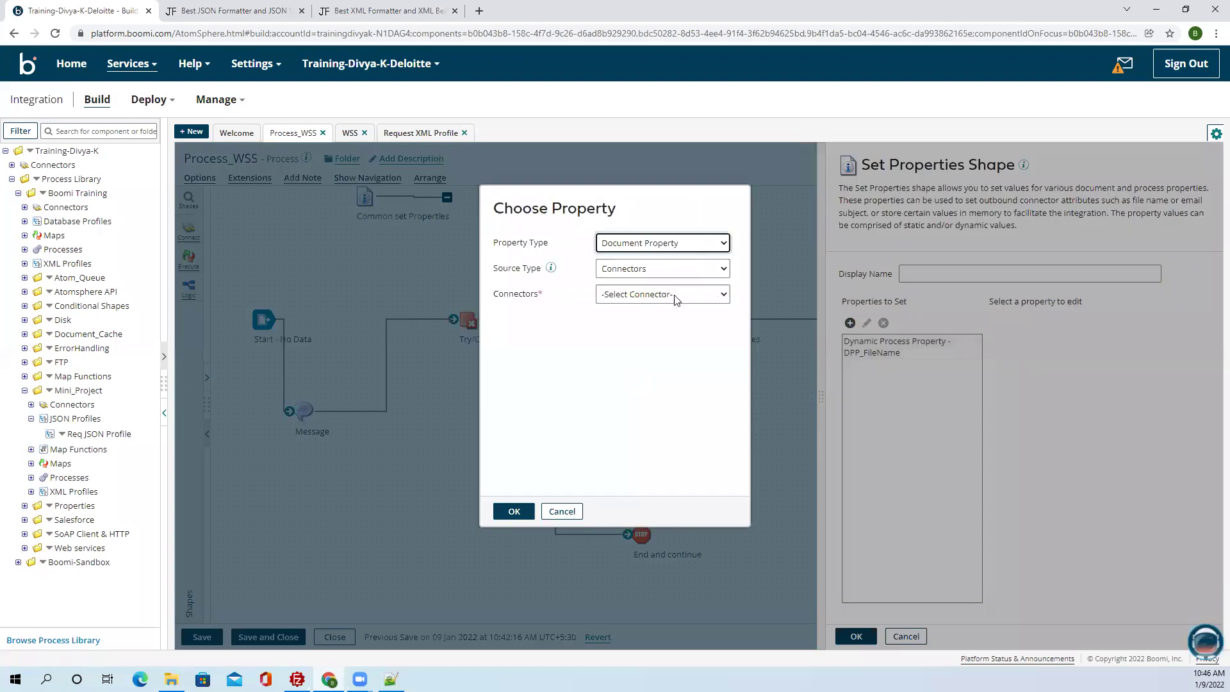
{"action": "left_click", "coordinate": [632, 247]}
{"action": "left_click", "coordinate": [632, 271]}
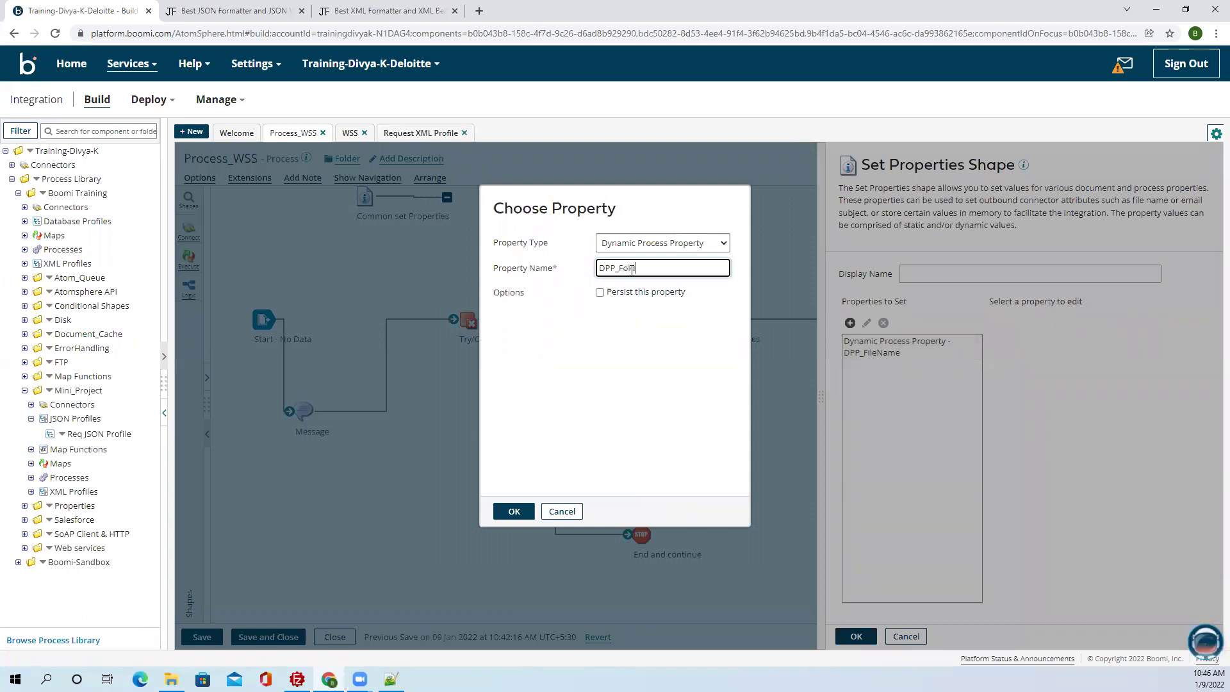
{"action": "left_click", "coordinate": [513, 510]}
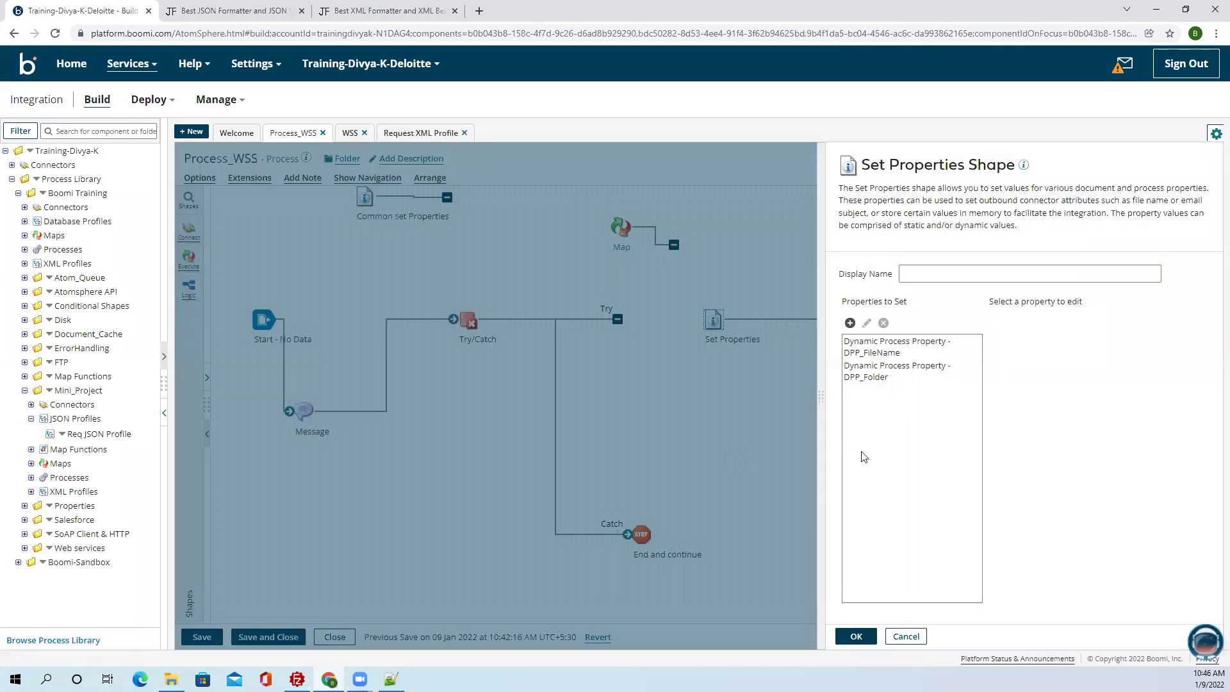
{"action": "left_click", "coordinate": [899, 379]}
{"action": "left_click", "coordinate": [993, 322]}
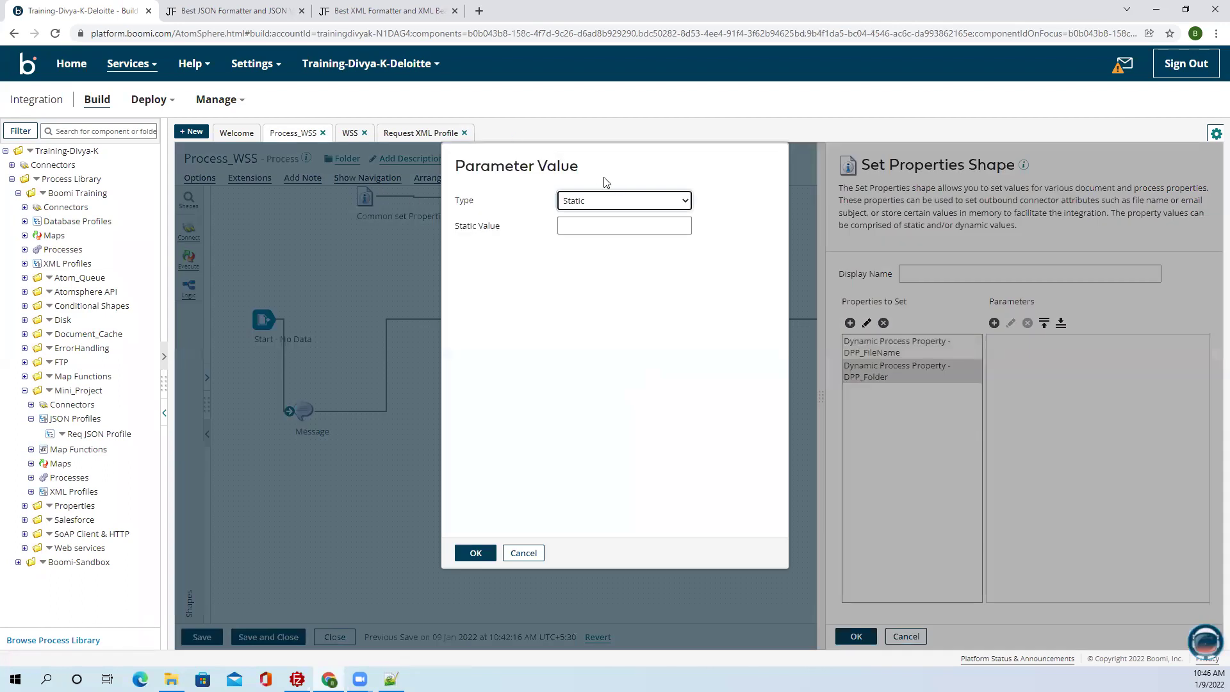
Make DPP_Folder's value a Profile Element from the XML Request XML Profile.
{"action": "left_click", "coordinate": [615, 201]}
{"action": "left_click", "coordinate": [589, 339]}
{"action": "left_click", "coordinate": [590, 204]}
{"action": "left_click", "coordinate": [594, 326]}
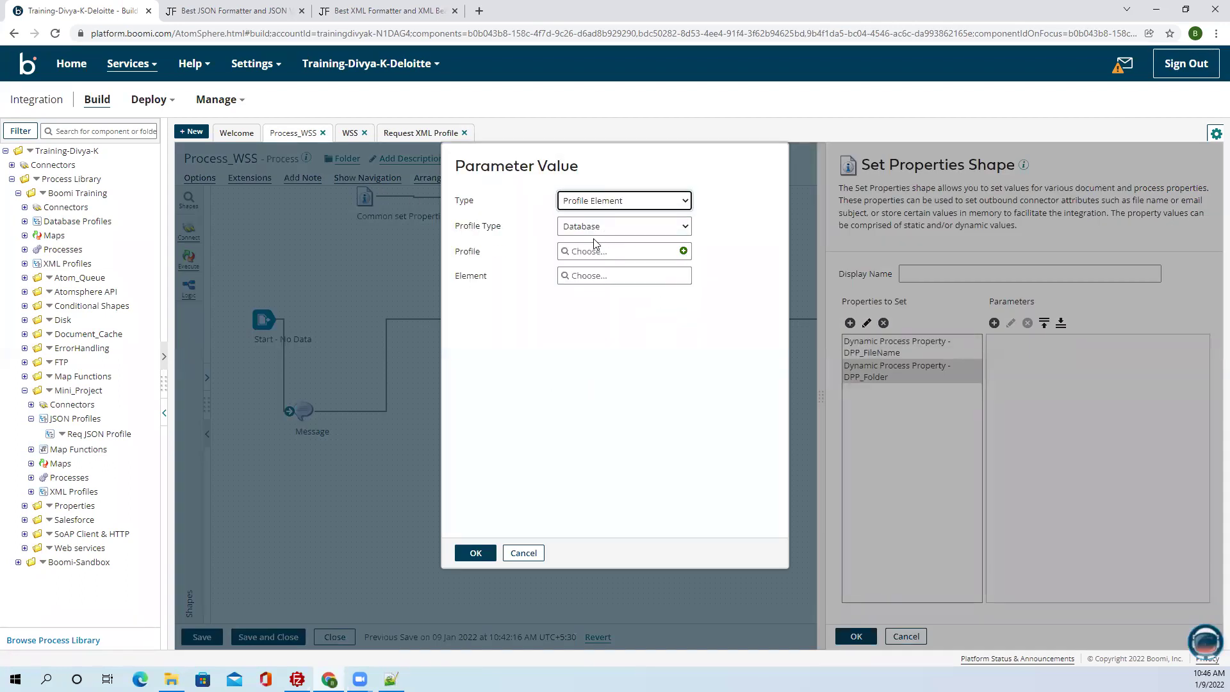
{"action": "left_click", "coordinate": [595, 227]}
{"action": "left_click", "coordinate": [590, 279]}
{"action": "left_click", "coordinate": [590, 251]}
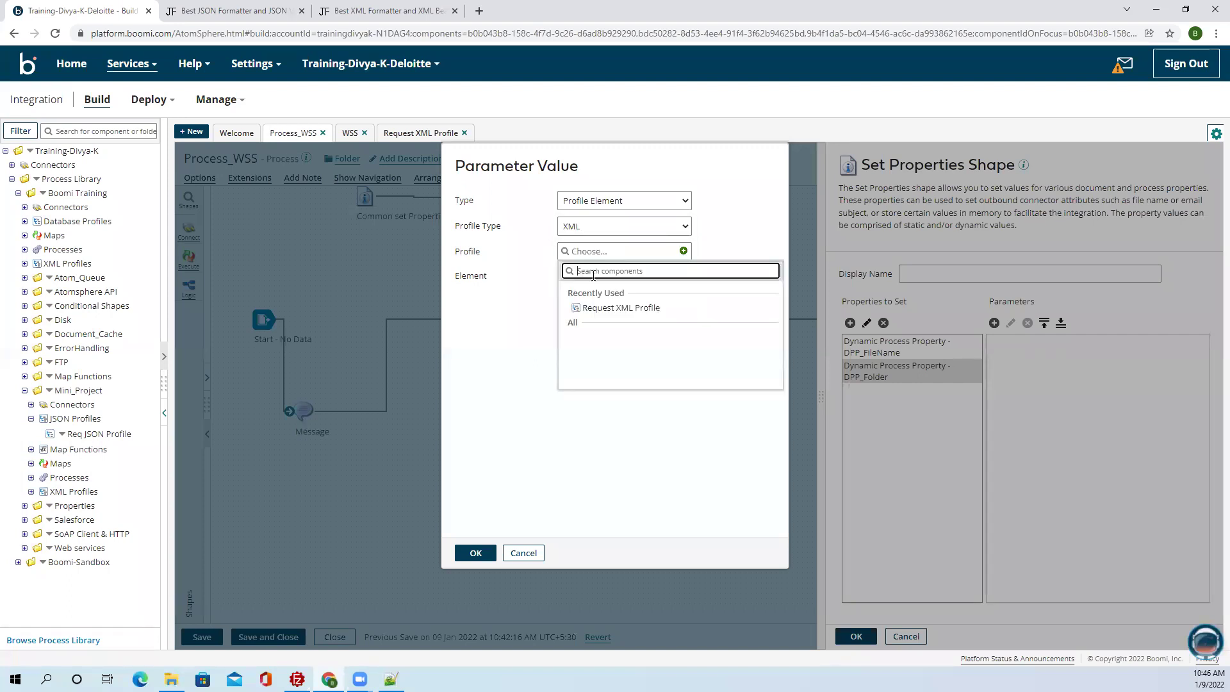
{"action": "left_click", "coordinate": [606, 310]}
Choose the disk/path/Folder element as the value and confirm the Set Properties settings.
{"action": "left_click", "coordinate": [606, 276]}
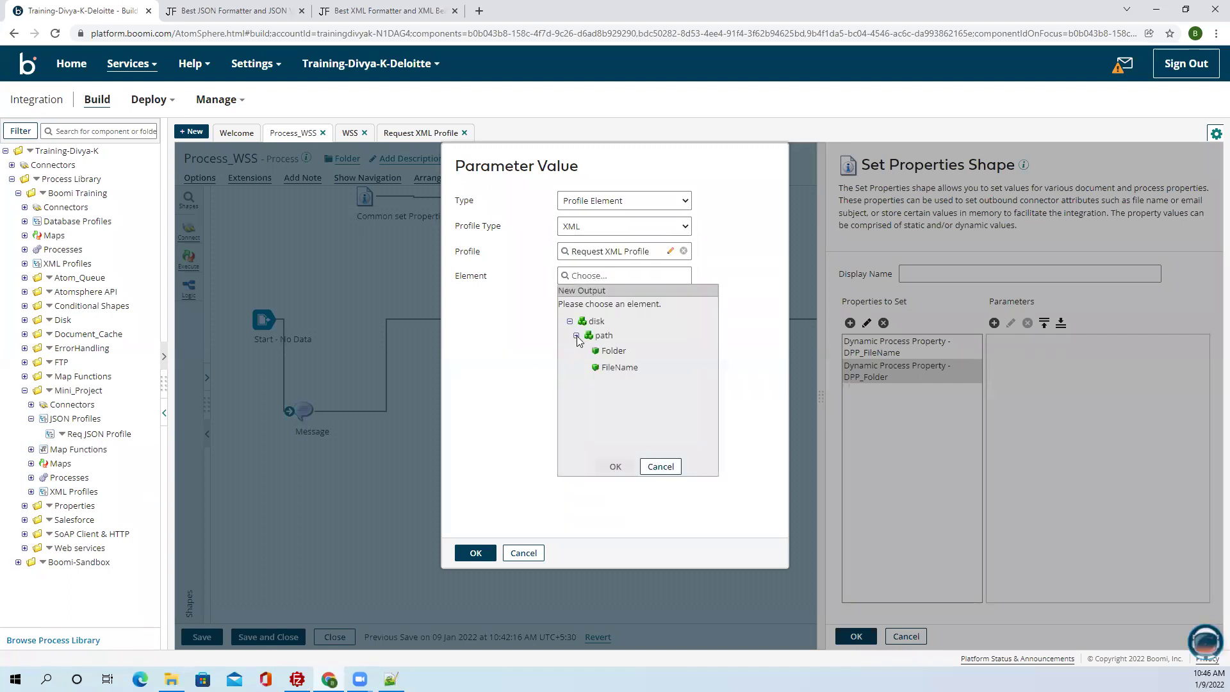
{"action": "left_click", "coordinate": [609, 350]}
{"action": "left_click", "coordinate": [615, 466]}
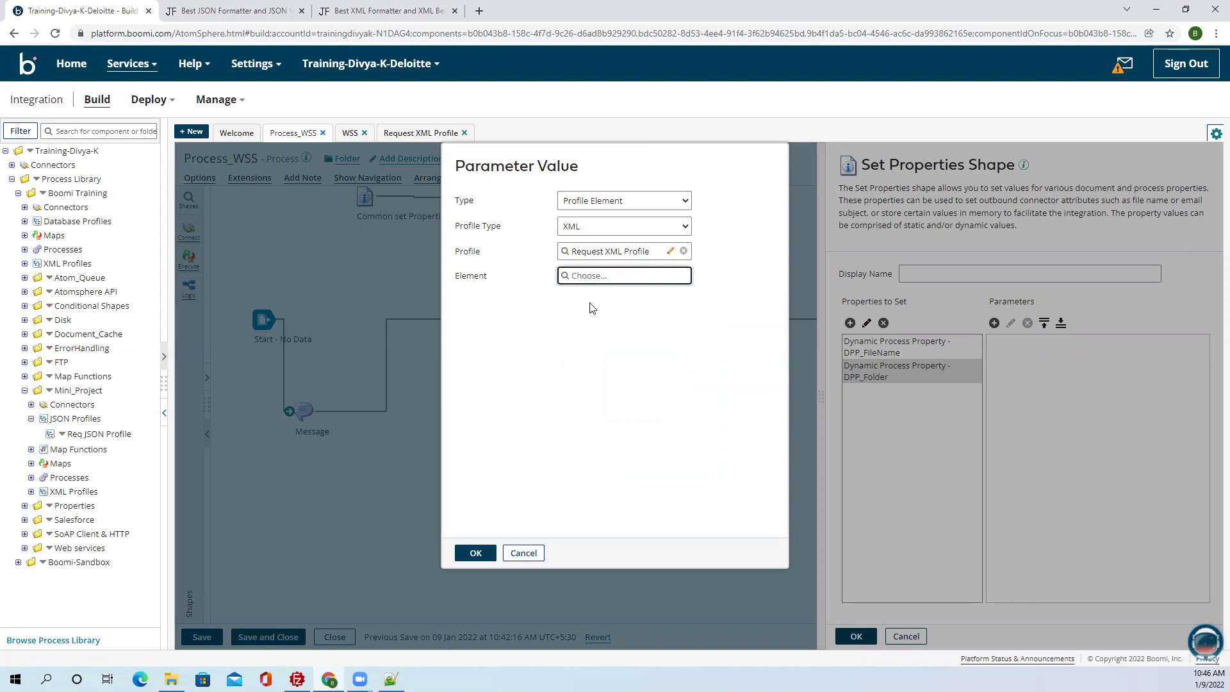
{"action": "left_click", "coordinate": [576, 335]}
{"action": "left_click", "coordinate": [605, 350]}
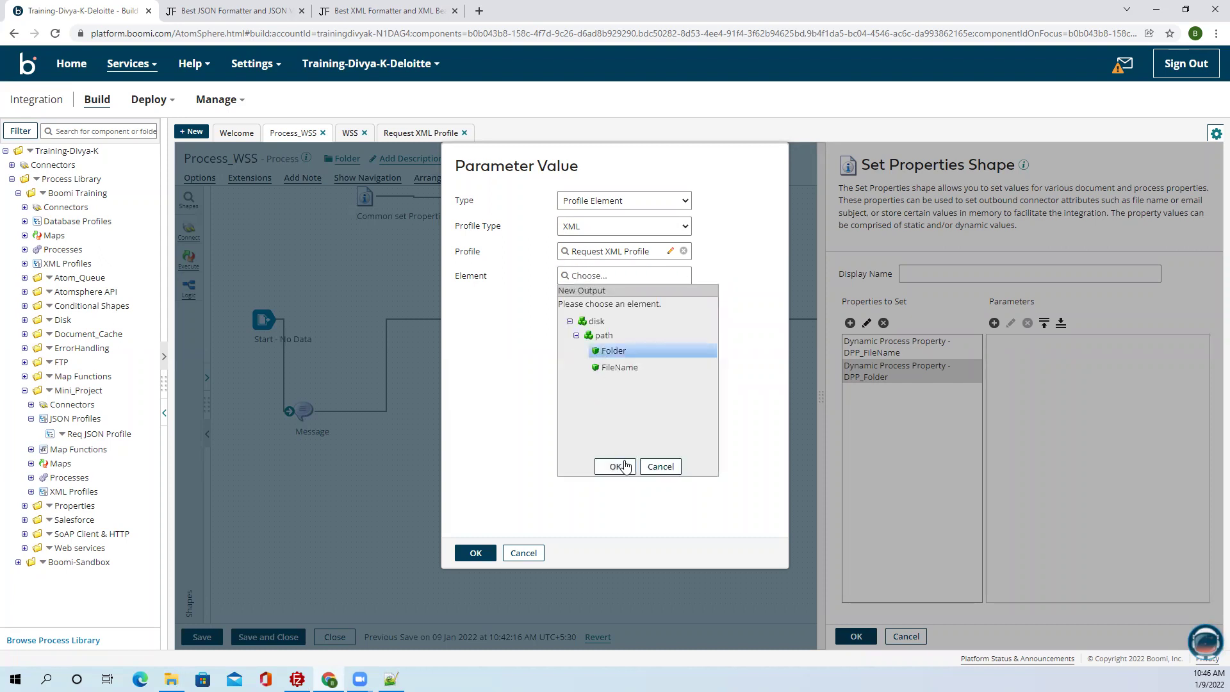
{"action": "left_click", "coordinate": [615, 466]}
{"action": "left_click", "coordinate": [476, 553]}
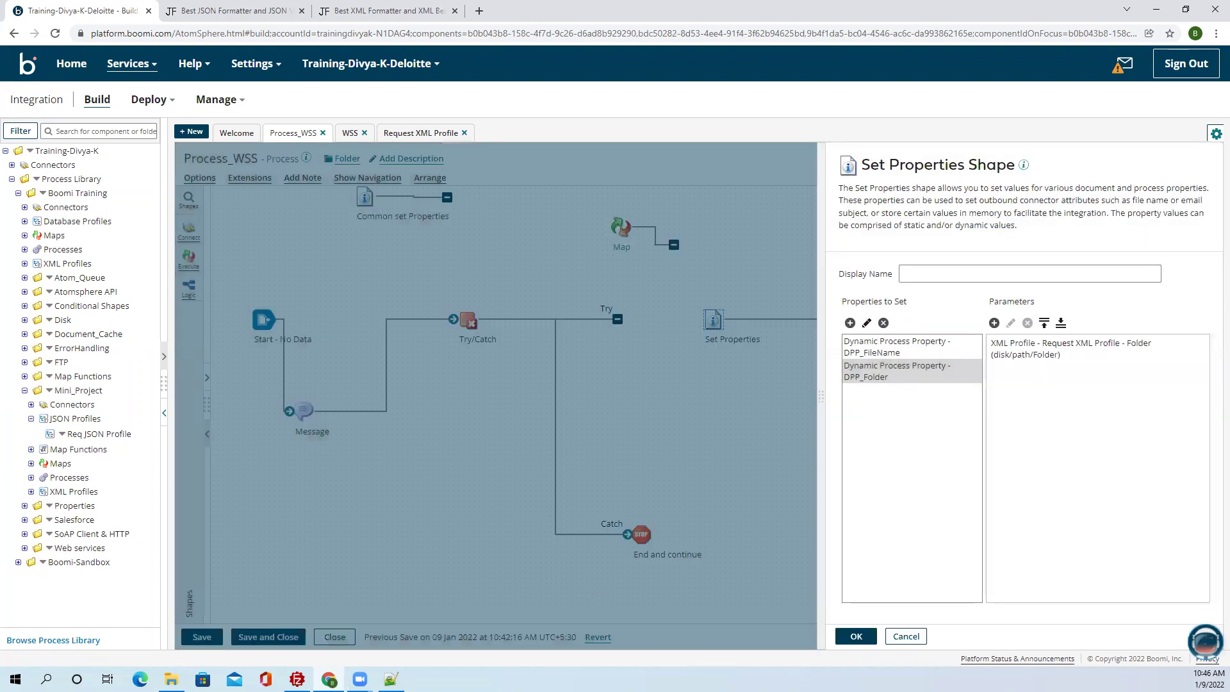
{"action": "left_click", "coordinate": [856, 636]}
Connect the Try branch to Set Properties and copy the XML from Request_XML.txt.
{"action": "left_click_drag", "start_coordinate": [617, 319], "coordinate": [716, 325]}
{"action": "left_click", "coordinate": [391, 679]}
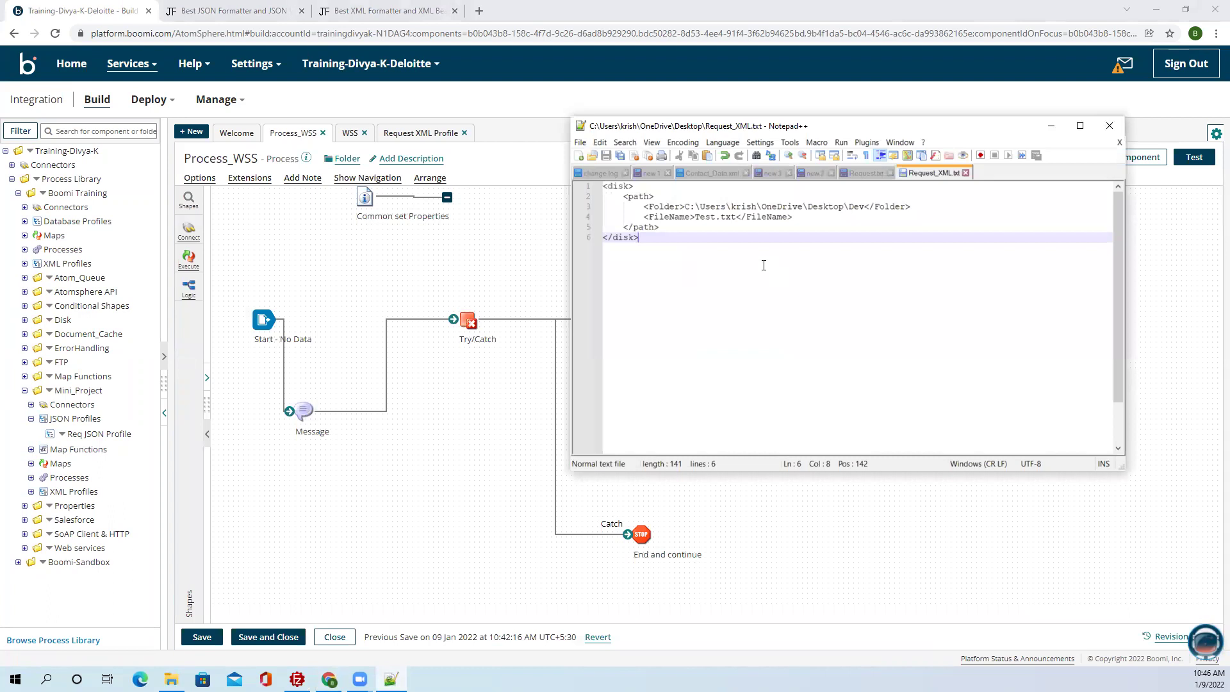
{"action": "key", "text": "ctrl+a"}
{"action": "key", "text": "ctrl+c"}
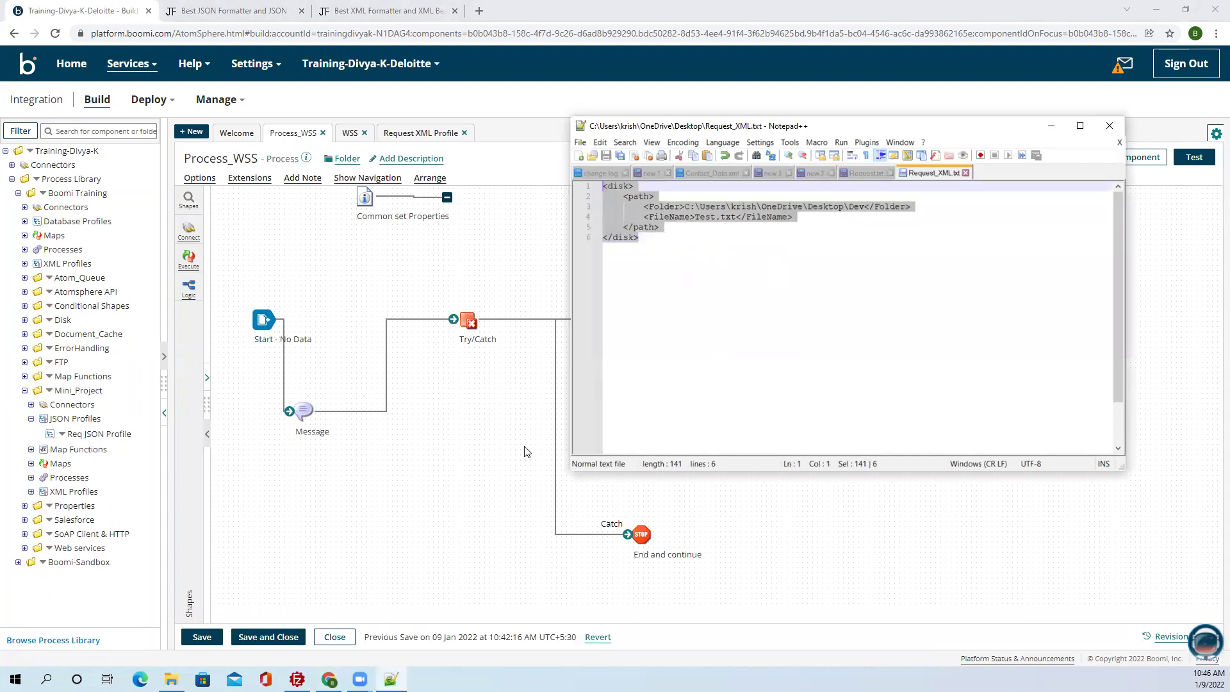
{"action": "left_click", "coordinate": [396, 474]}
Replace the Message shape's JSON with the disk/path XML request and save Process_WSS.
{"action": "left_click", "coordinate": [304, 410]}
{"action": "left_click", "coordinate": [996, 355]}
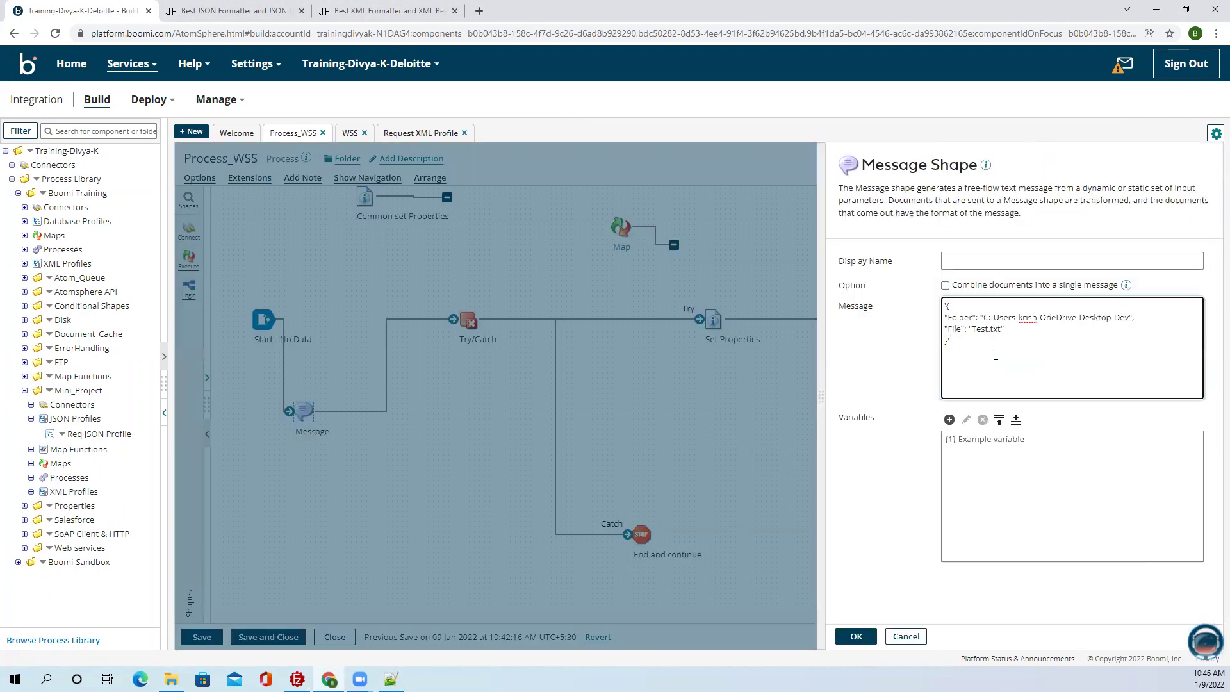
{"action": "key", "text": "ctrl+a"}
{"action": "key", "text": "ctrl+v"}
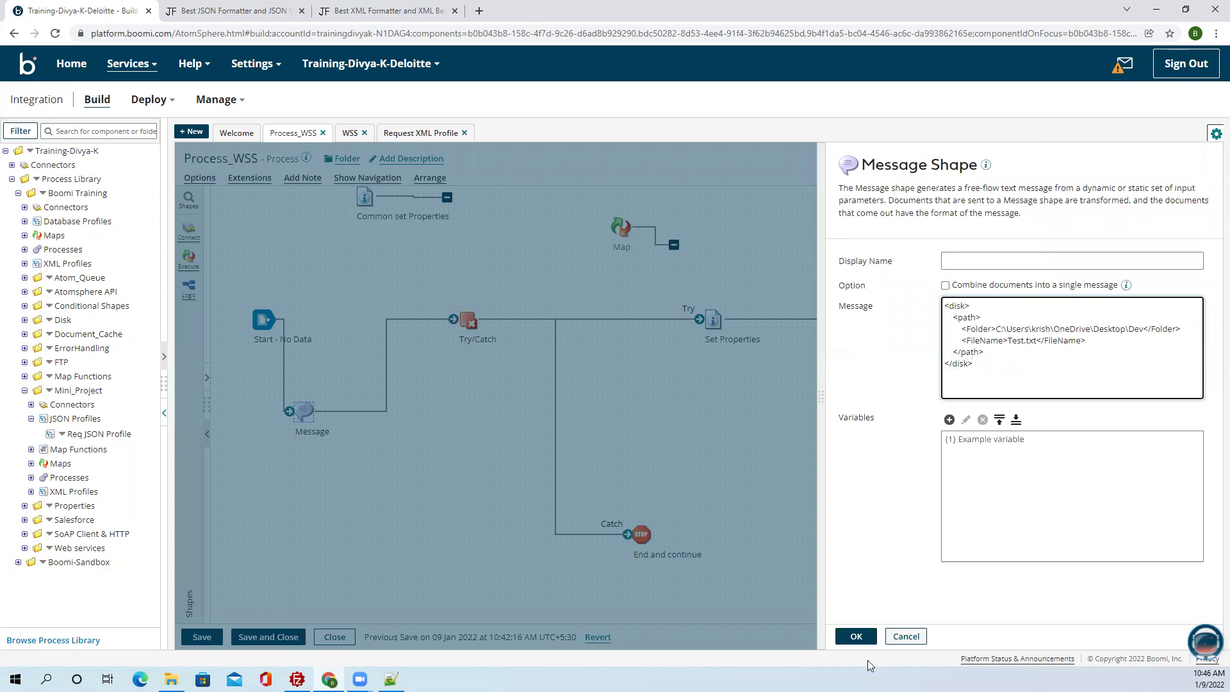
{"action": "left_click", "coordinate": [856, 636]}
{"action": "left_click", "coordinate": [202, 637]}
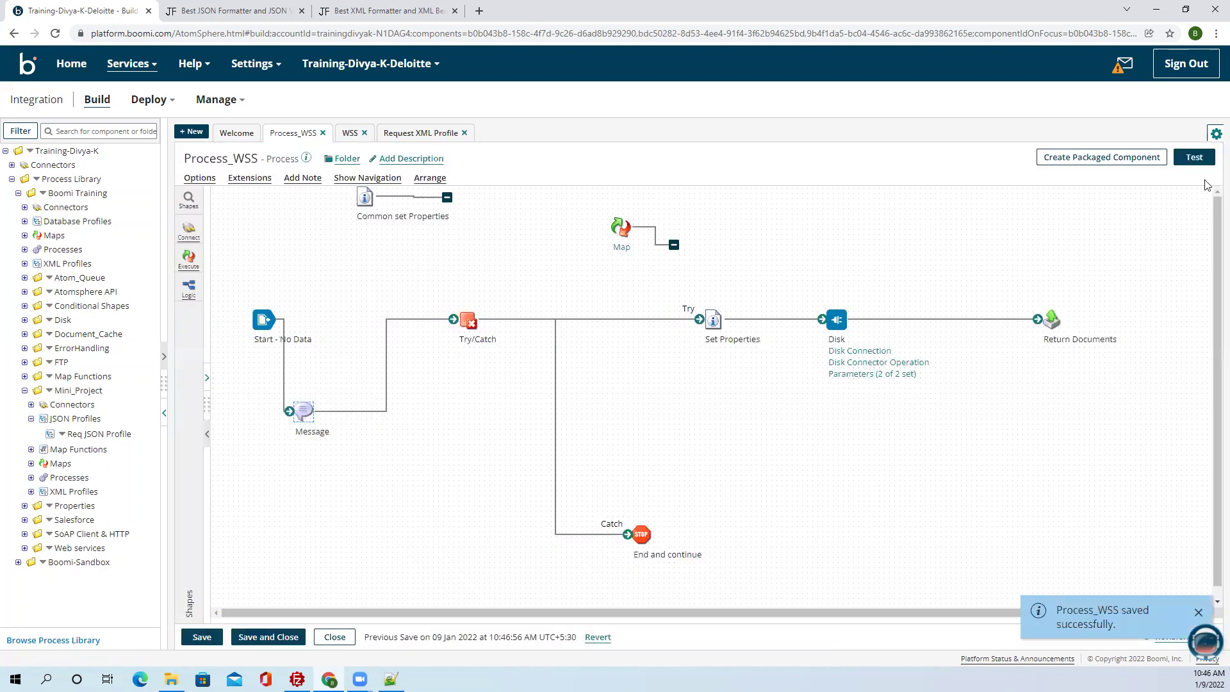
{"action": "left_click", "coordinate": [1194, 157]}
Run the test and enlarge the Disk shape's test result logs.
{"action": "left_click", "coordinate": [367, 245]}
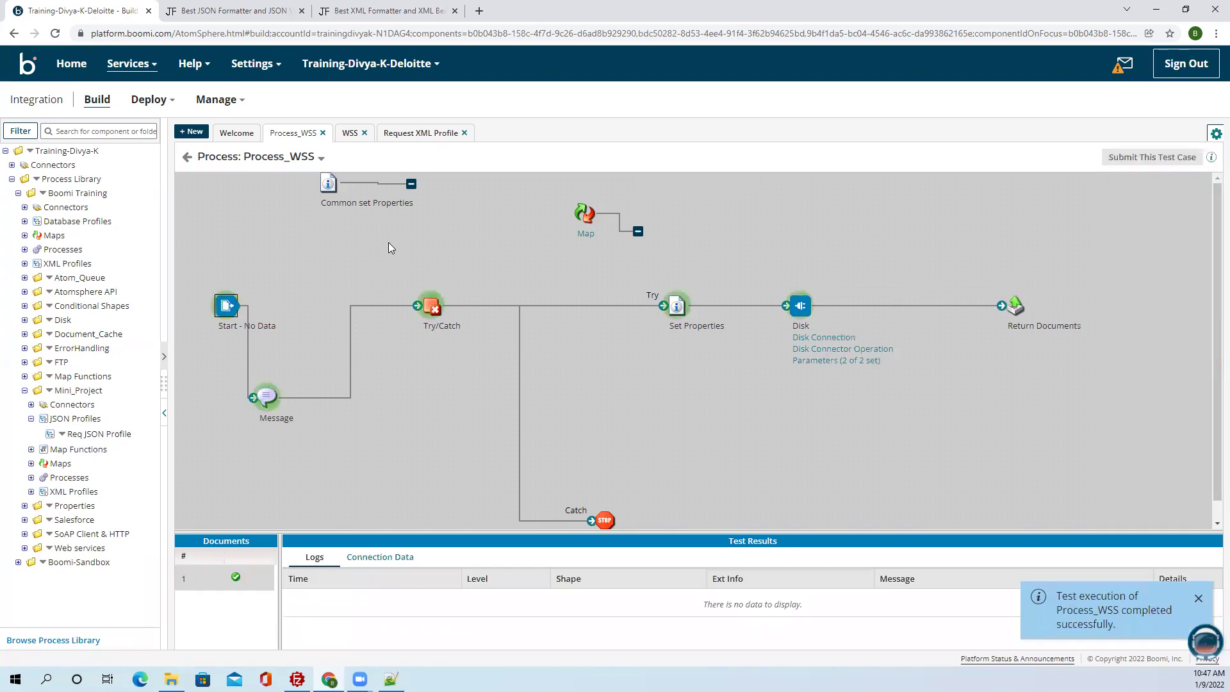
{"action": "left_click", "coordinate": [805, 307]}
{"action": "left_click_drag", "start_coordinate": [571, 535], "coordinate": [567, 395]}
{"action": "left_click", "coordinate": [466, 420]}
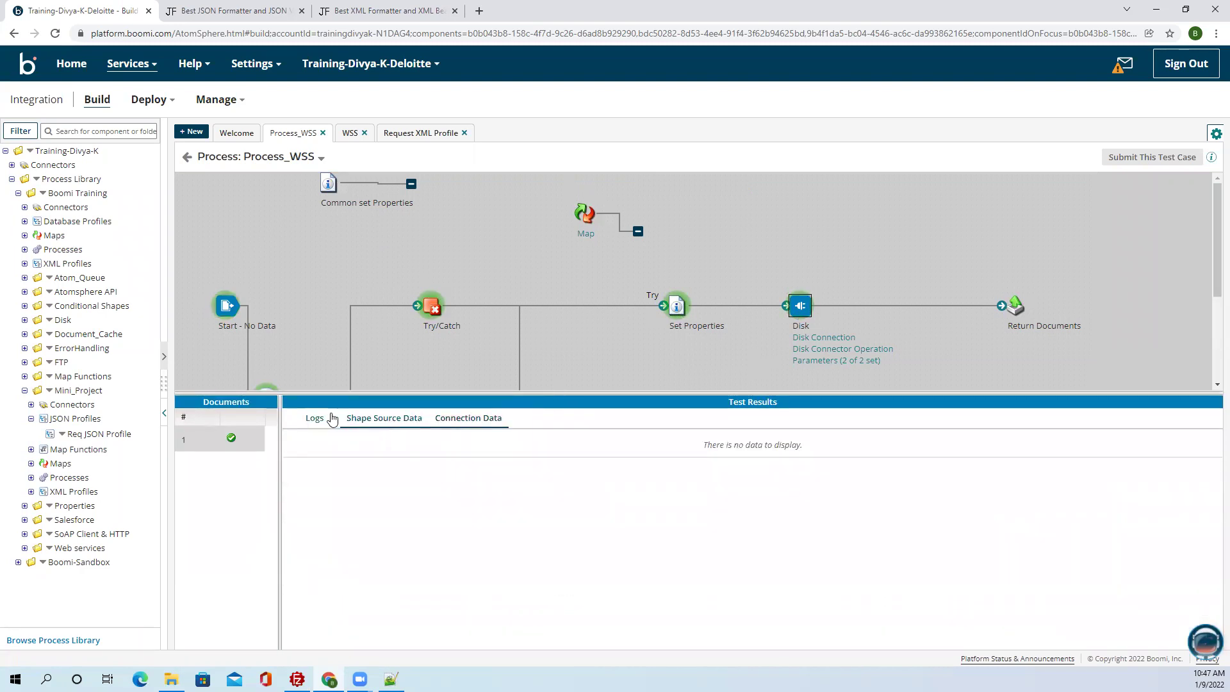
{"action": "left_click", "coordinate": [315, 418]}
Check the log messages showing parameter 1 as the Dev folder path and parameter 2 as Test.txt.
{"action": "left_click", "coordinate": [1041, 487]}
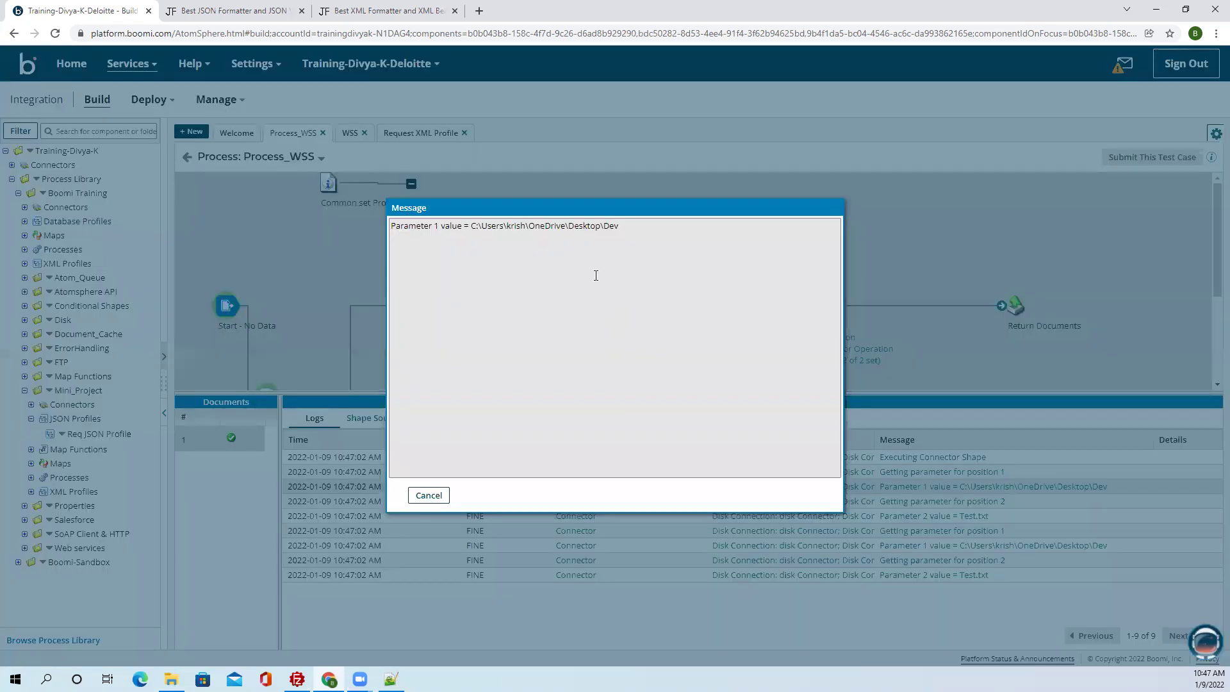
{"action": "left_click_drag", "start_coordinate": [622, 226], "coordinate": [469, 223]}
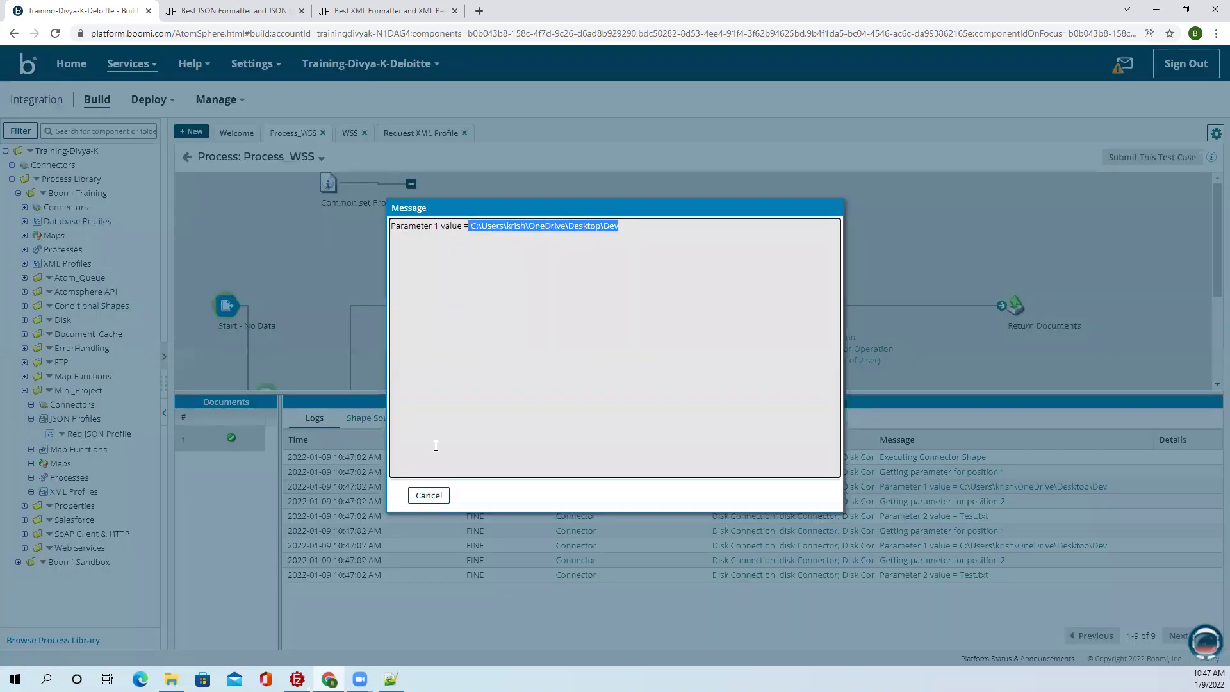
{"action": "left_click", "coordinate": [429, 495]}
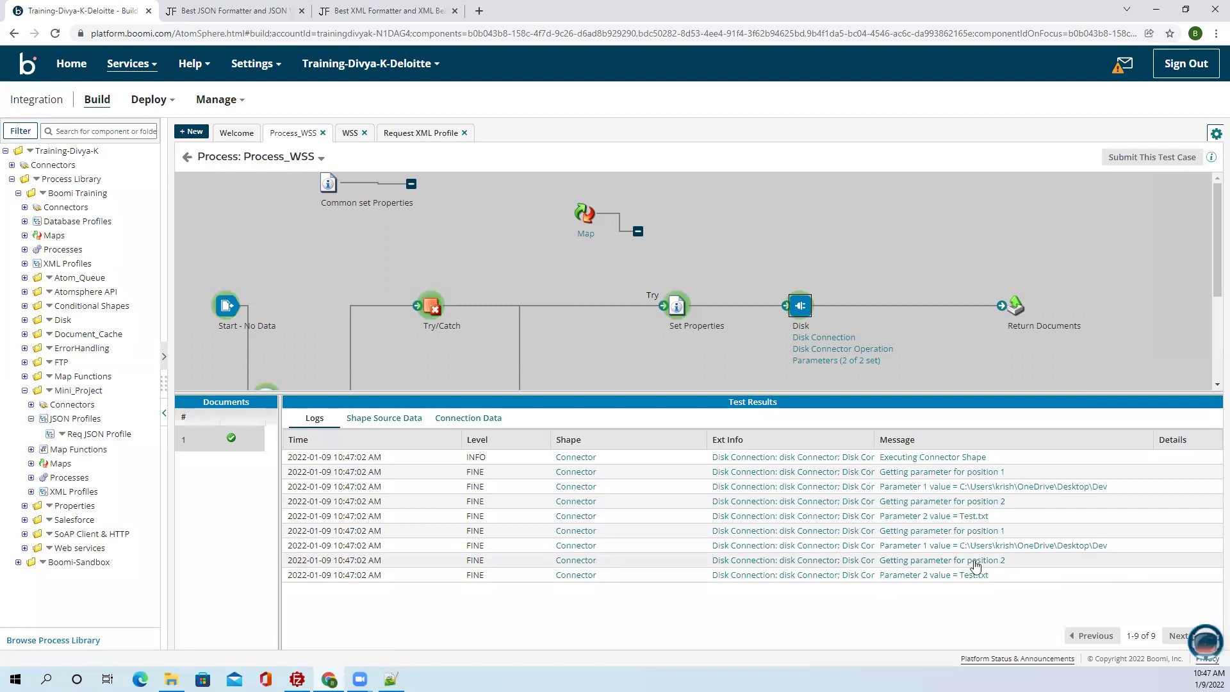
{"action": "left_click", "coordinate": [961, 516]}
{"action": "left_click_drag", "start_coordinate": [501, 224], "coordinate": [472, 223]}
{"action": "left_click", "coordinate": [438, 497]}
Break the Message's folder path by deleting the last letter of Dev, then save Process_WSS.
{"action": "left_click", "coordinate": [188, 160]}
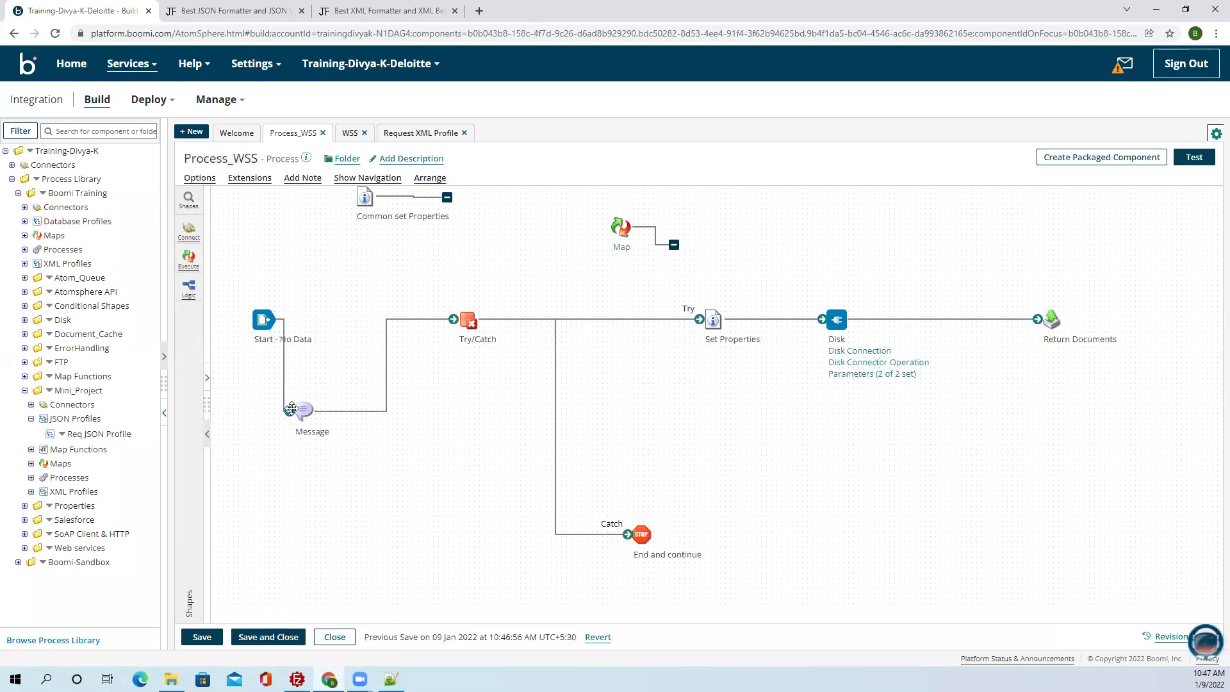
{"action": "left_click", "coordinate": [304, 411]}
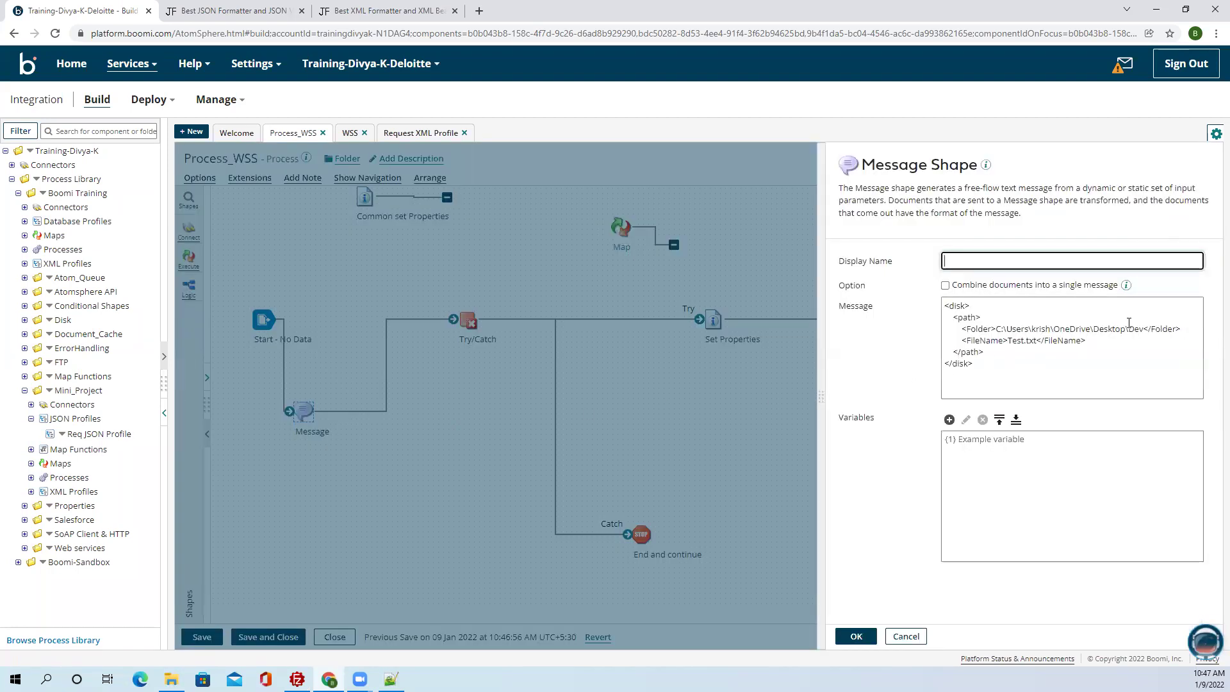
{"action": "left_click", "coordinate": [1145, 331]}
{"action": "key", "text": "BackSpace"}
{"action": "left_click", "coordinate": [855, 635]}
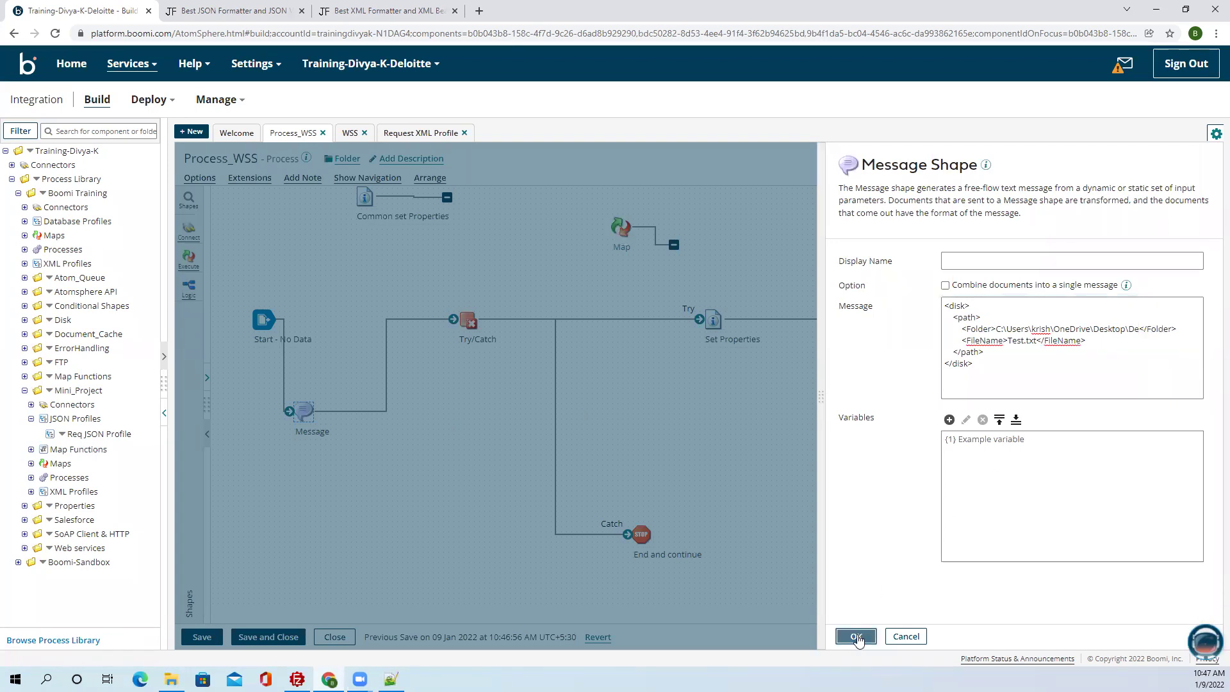
{"action": "left_click", "coordinate": [202, 637]}
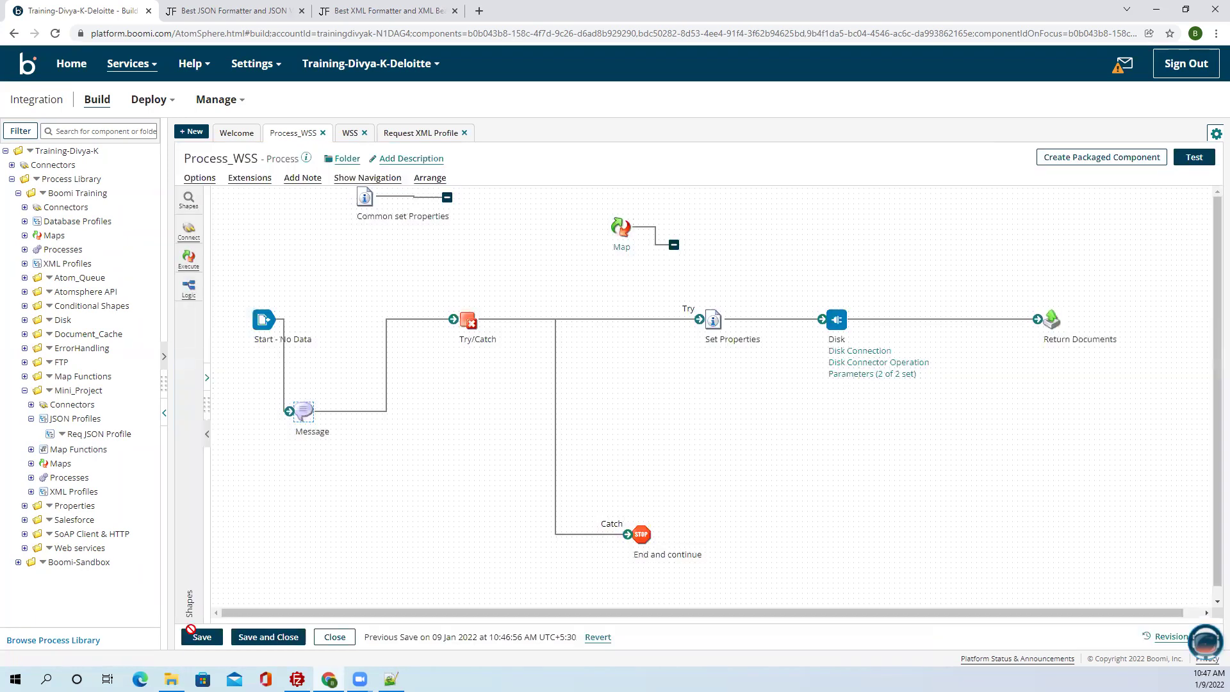
Rerun the test and inspect the Stop and Disk shapes' results.
{"action": "left_click", "coordinate": [1194, 156]}
{"action": "left_click", "coordinate": [370, 246]}
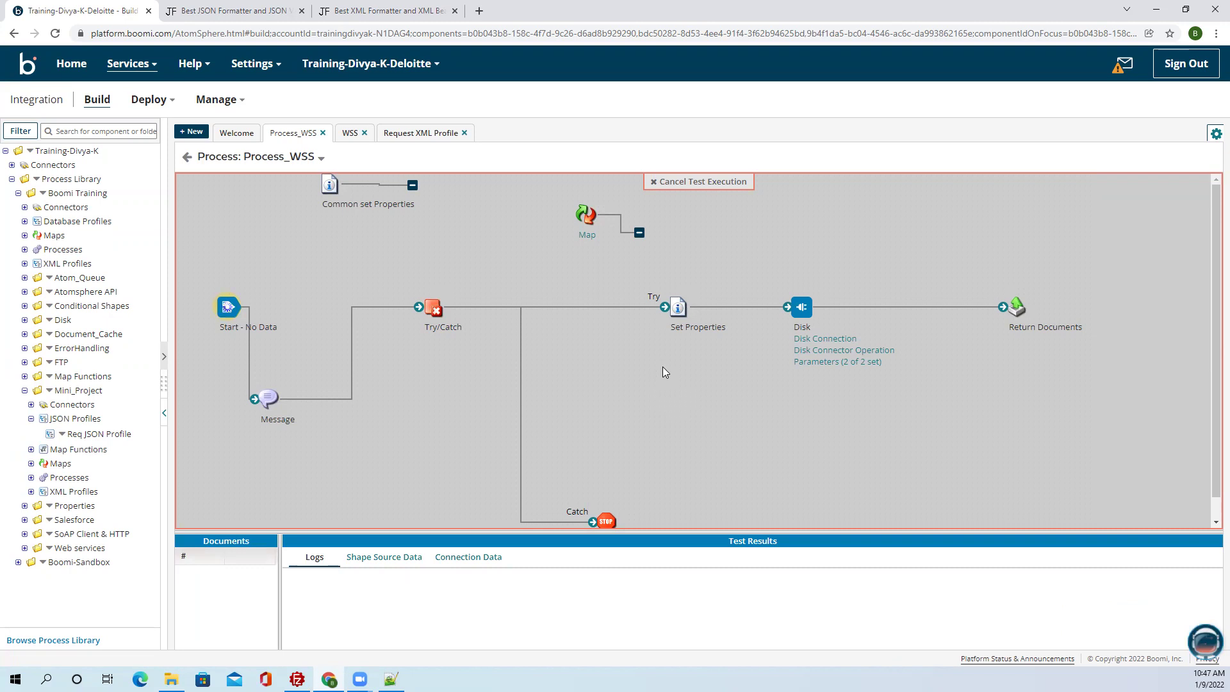
{"action": "scroll", "coordinate": [644, 467], "scroll_direction": "down", "scroll_amount": 1}
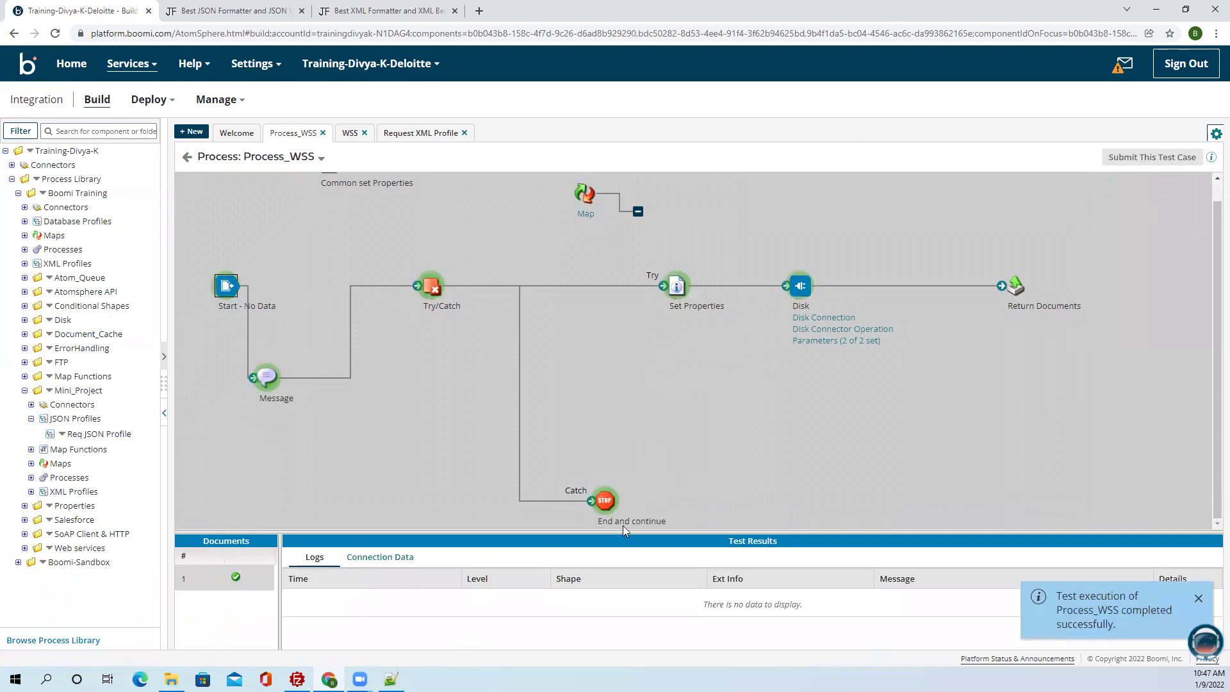
{"action": "left_click", "coordinate": [606, 502]}
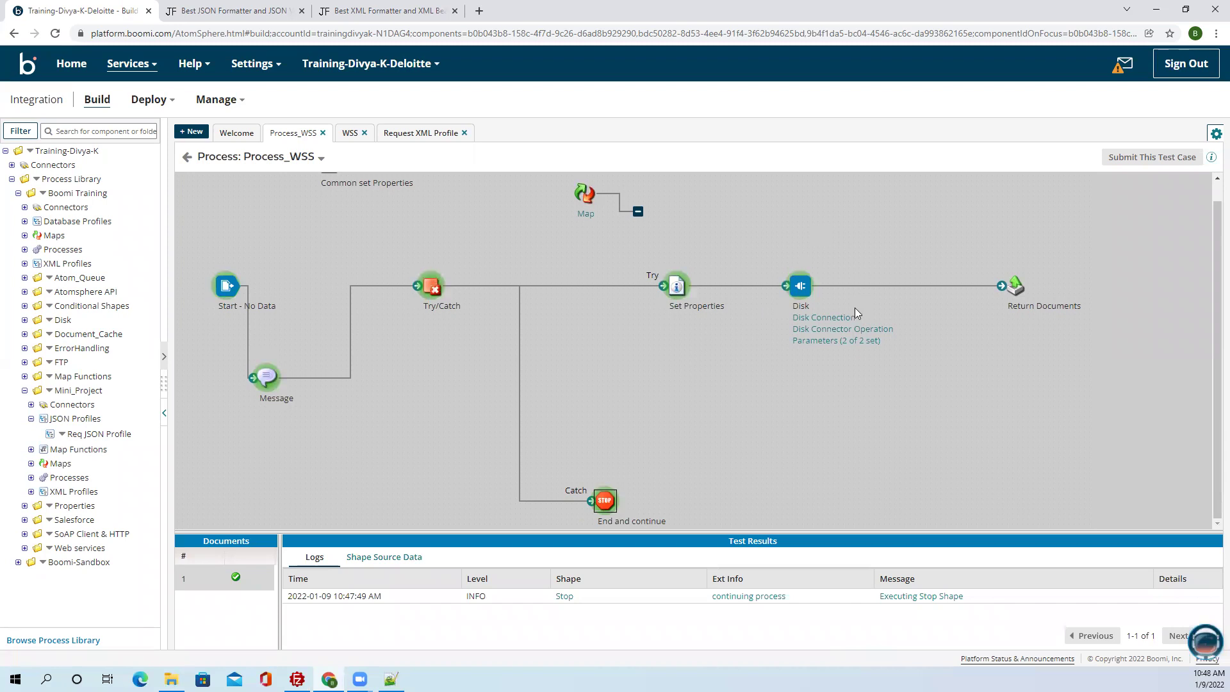
{"action": "left_click", "coordinate": [800, 287]}
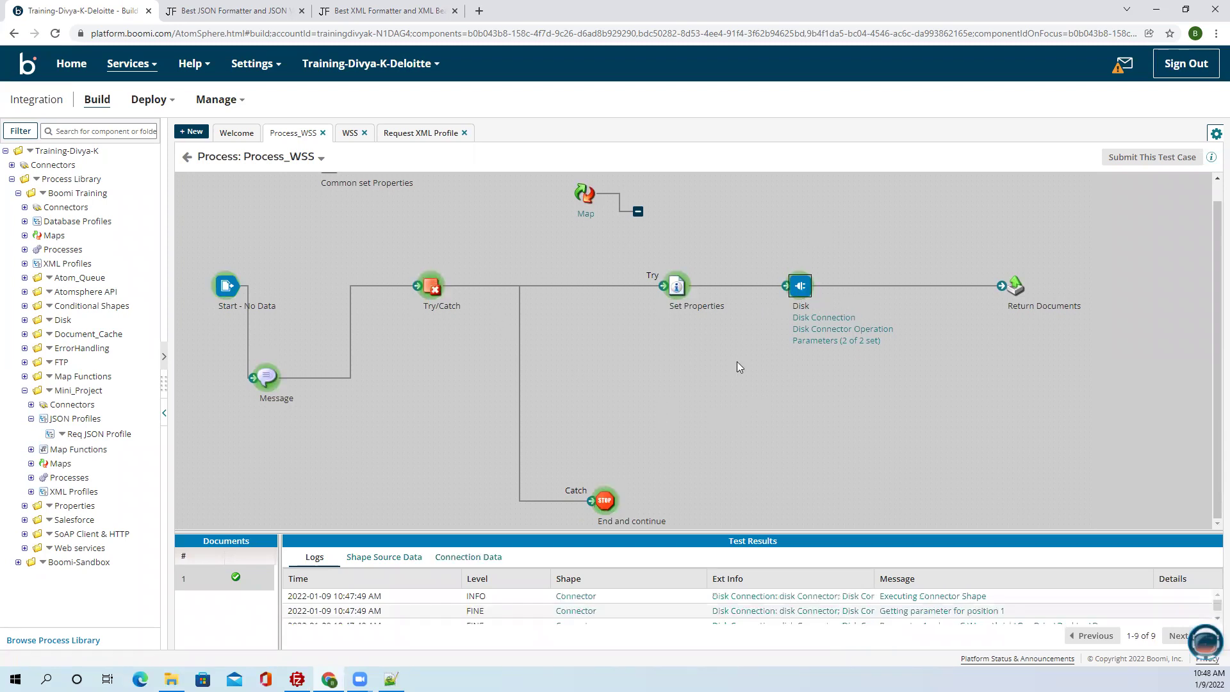
Read the process log's SEVERE Disk error that the 'De' directory does not exist, then exit test mode.
{"action": "left_click", "coordinate": [321, 161]}
{"action": "left_click", "coordinate": [275, 176]}
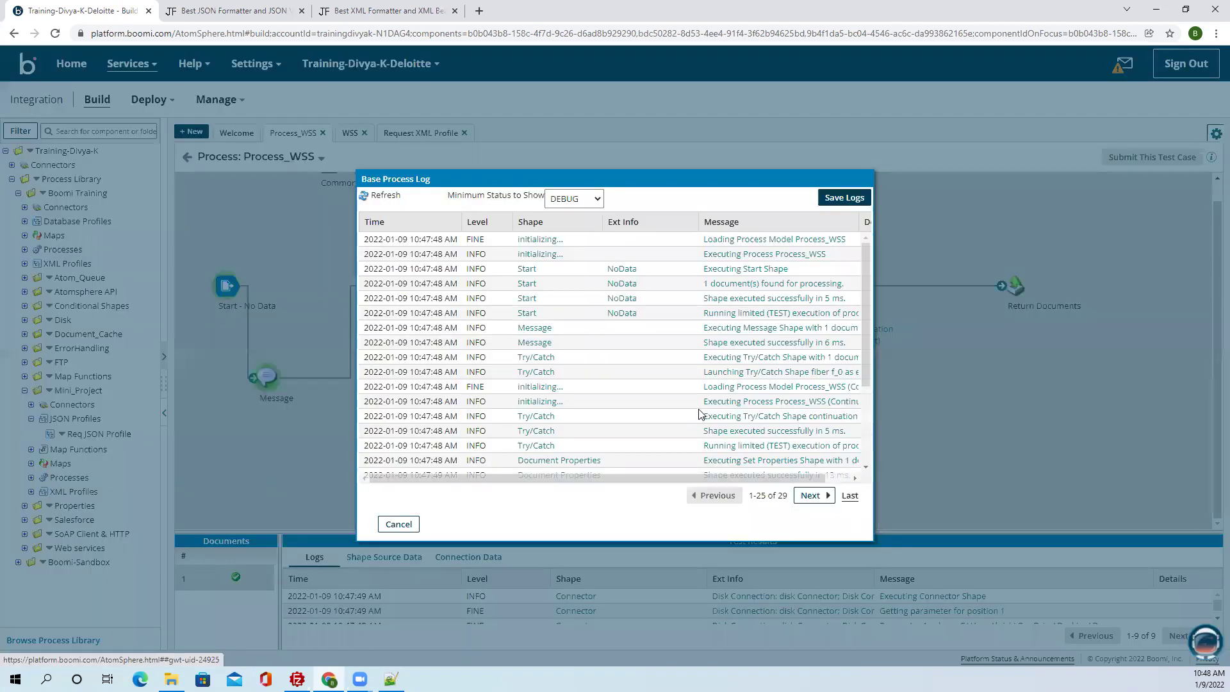
{"action": "scroll", "coordinate": [699, 415], "scroll_direction": "down", "scroll_amount": 3}
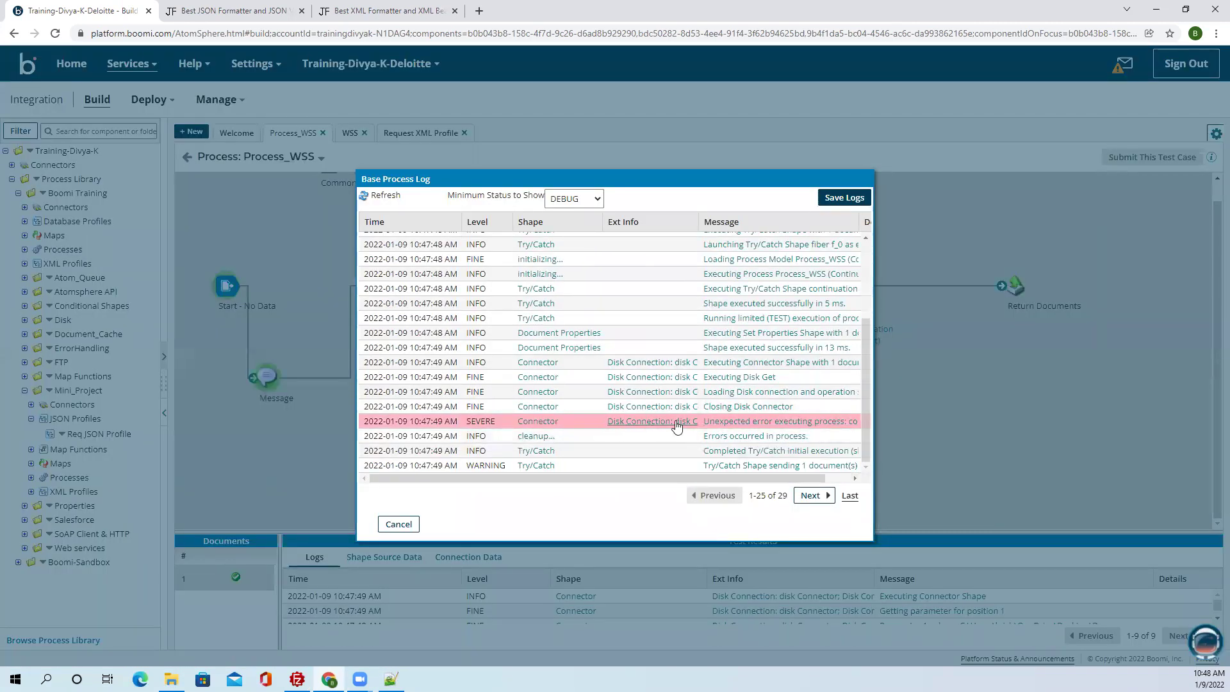
{"action": "left_click", "coordinate": [797, 421]}
{"action": "left_click_drag", "start_coordinate": [597, 241], "coordinate": [540, 244]}
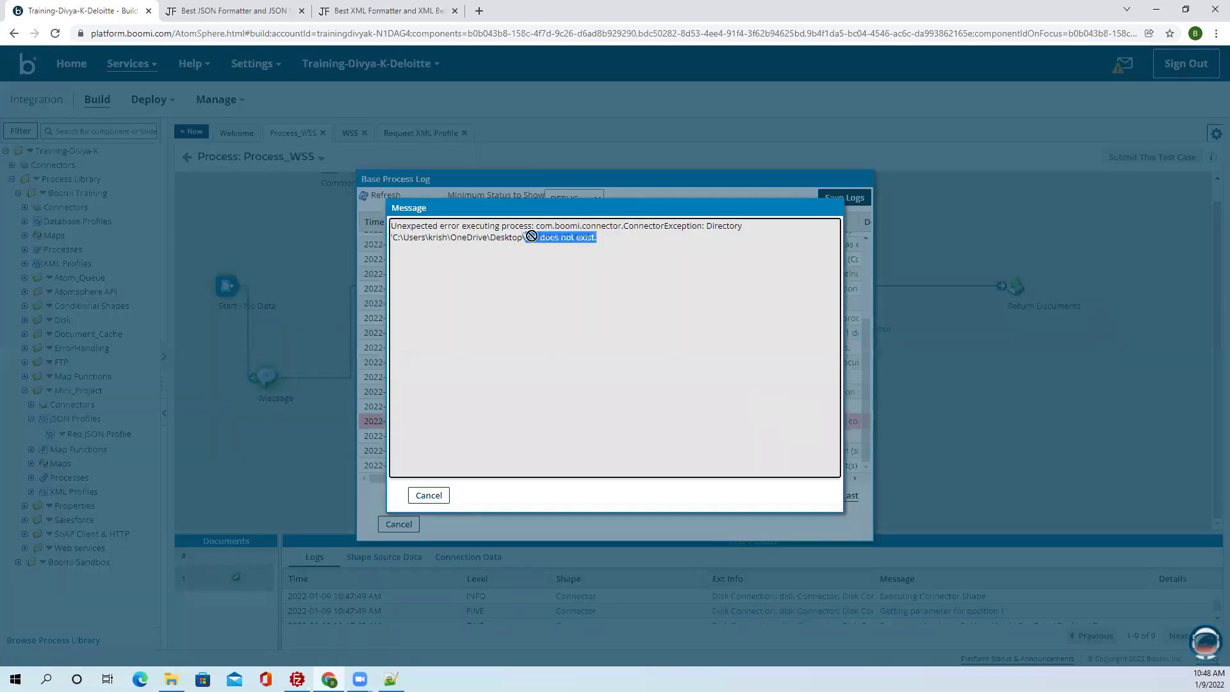
{"action": "left_click", "coordinate": [558, 247]}
{"action": "left_click", "coordinate": [428, 495]}
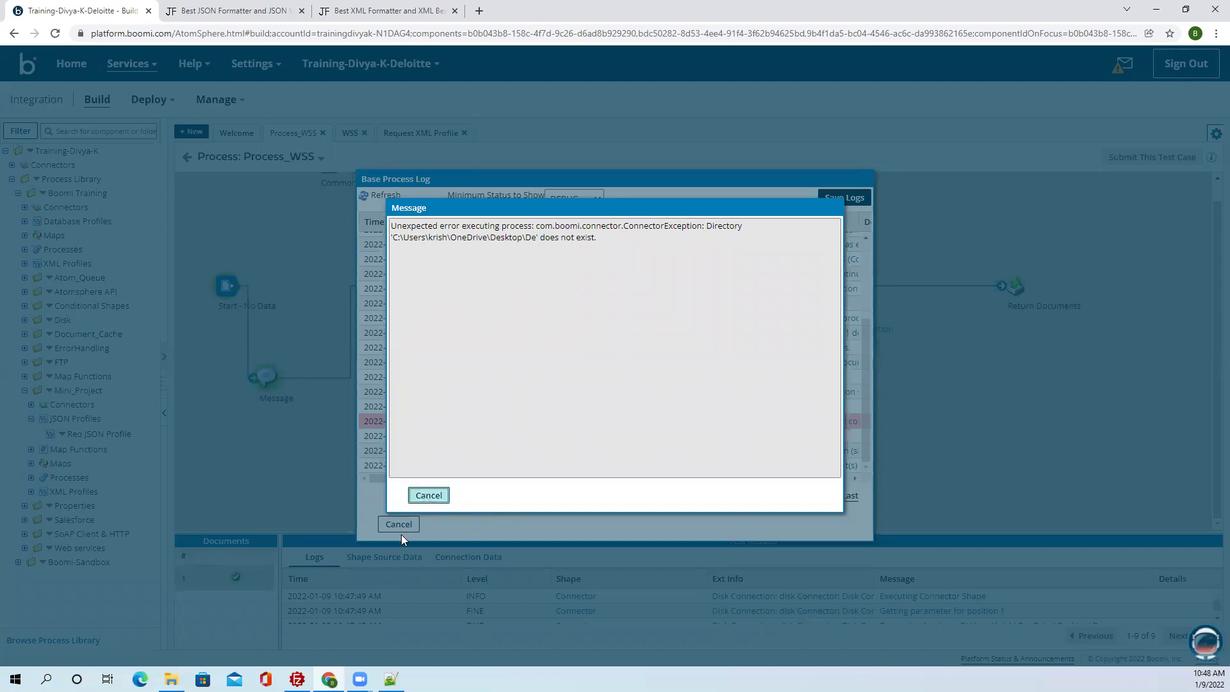
{"action": "left_click", "coordinate": [399, 524]}
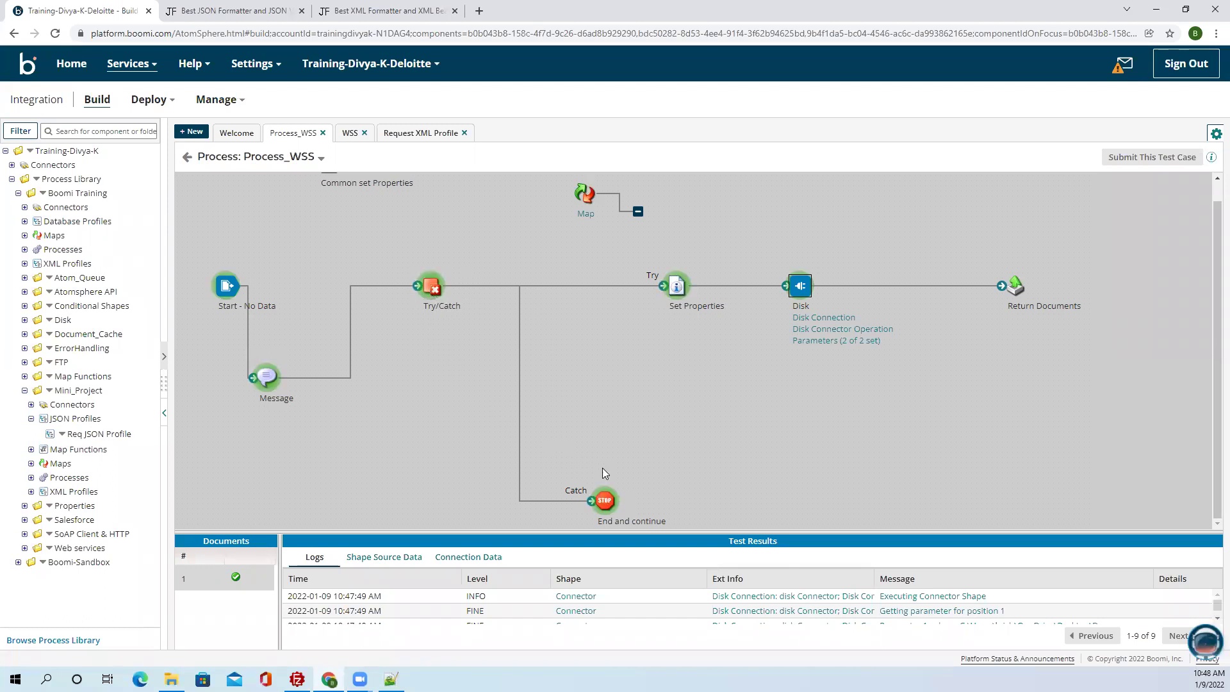
{"action": "left_click", "coordinate": [187, 157]}
Delete the Map step and shift Disk and Return Documents further right.
{"action": "mouse_move", "coordinate": [625, 225]}
{"action": "left_click", "coordinate": [661, 203]}
{"action": "left_click", "coordinate": [523, 398]}
{"action": "left_click_drag", "start_coordinate": [365, 197], "coordinate": [365, 217]}
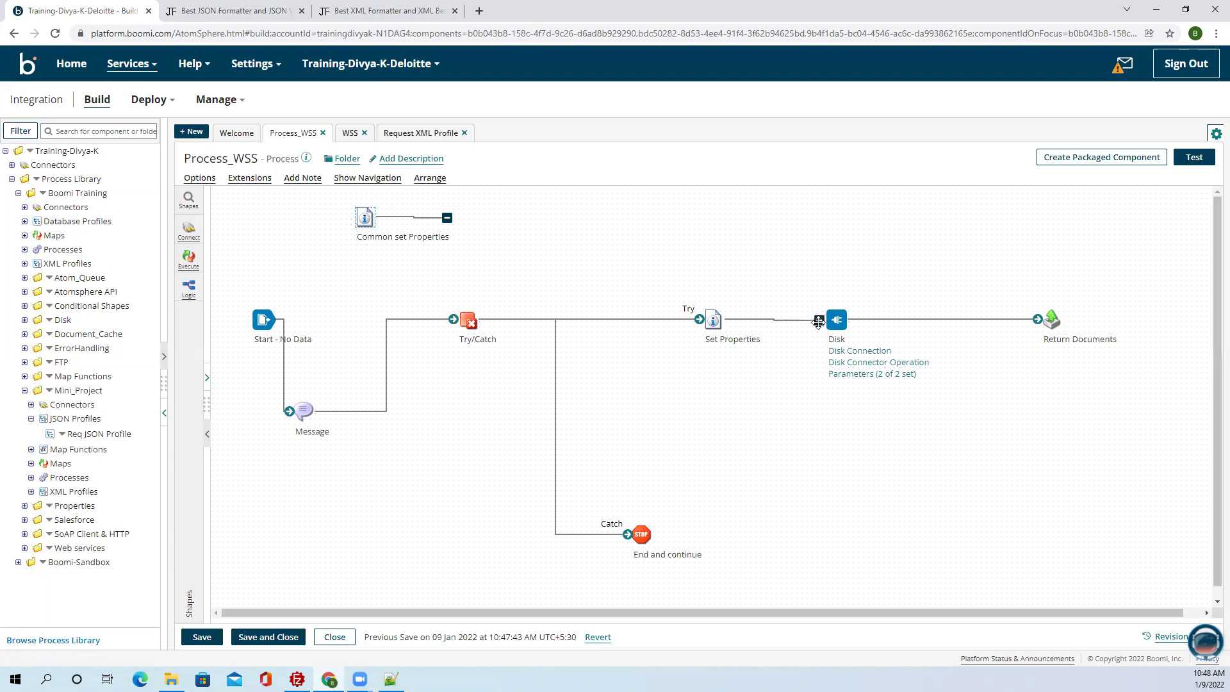
{"action": "left_click_drag", "start_coordinate": [838, 323], "coordinate": [931, 323]}
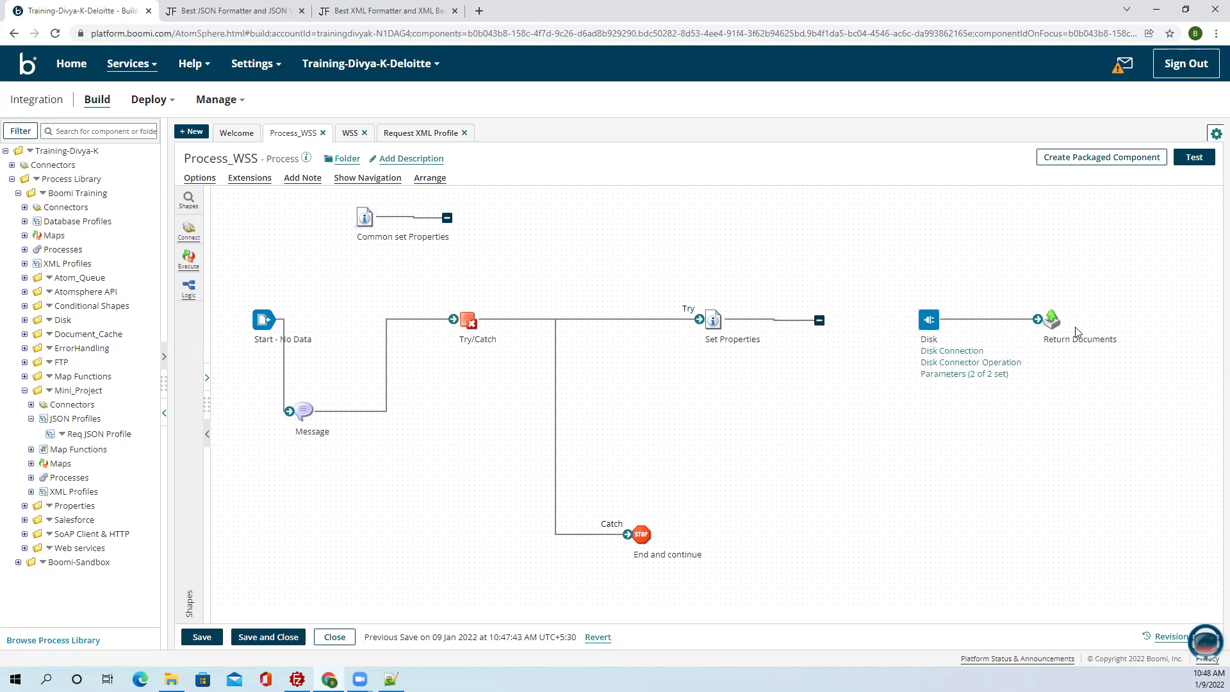
{"action": "left_click_drag", "start_coordinate": [1049, 324], "coordinate": [1090, 320]}
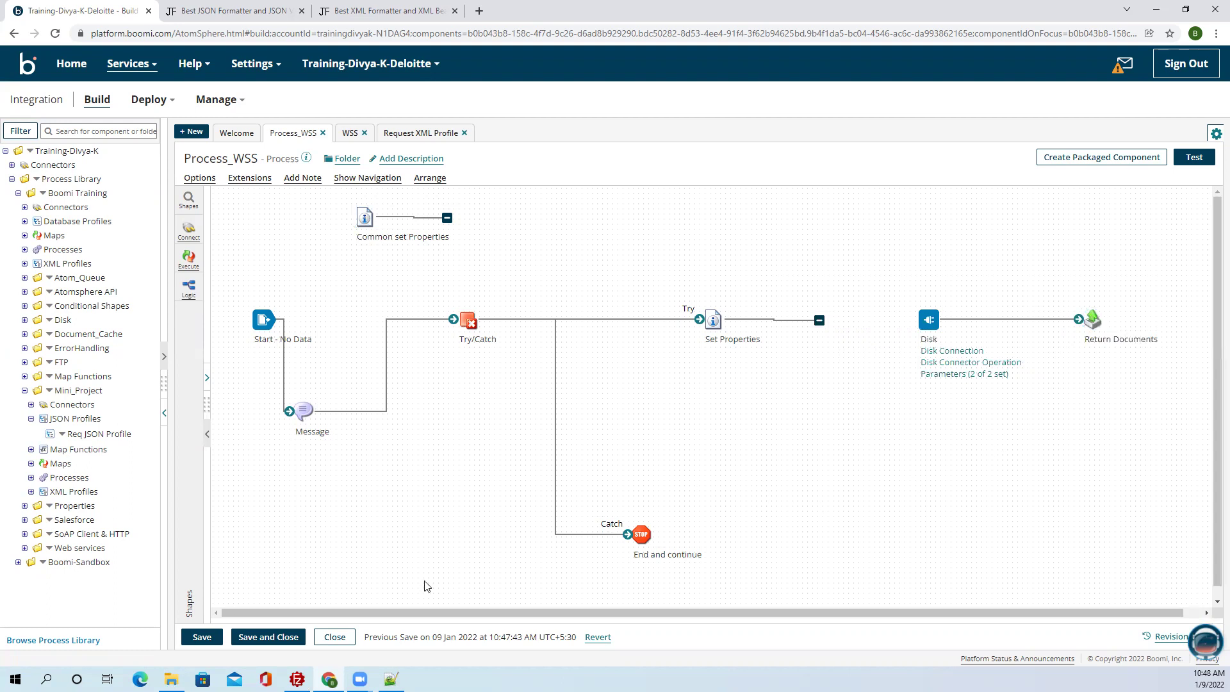
Review the requirement notes, then return to the process canvas.
{"action": "left_click", "coordinate": [391, 679]}
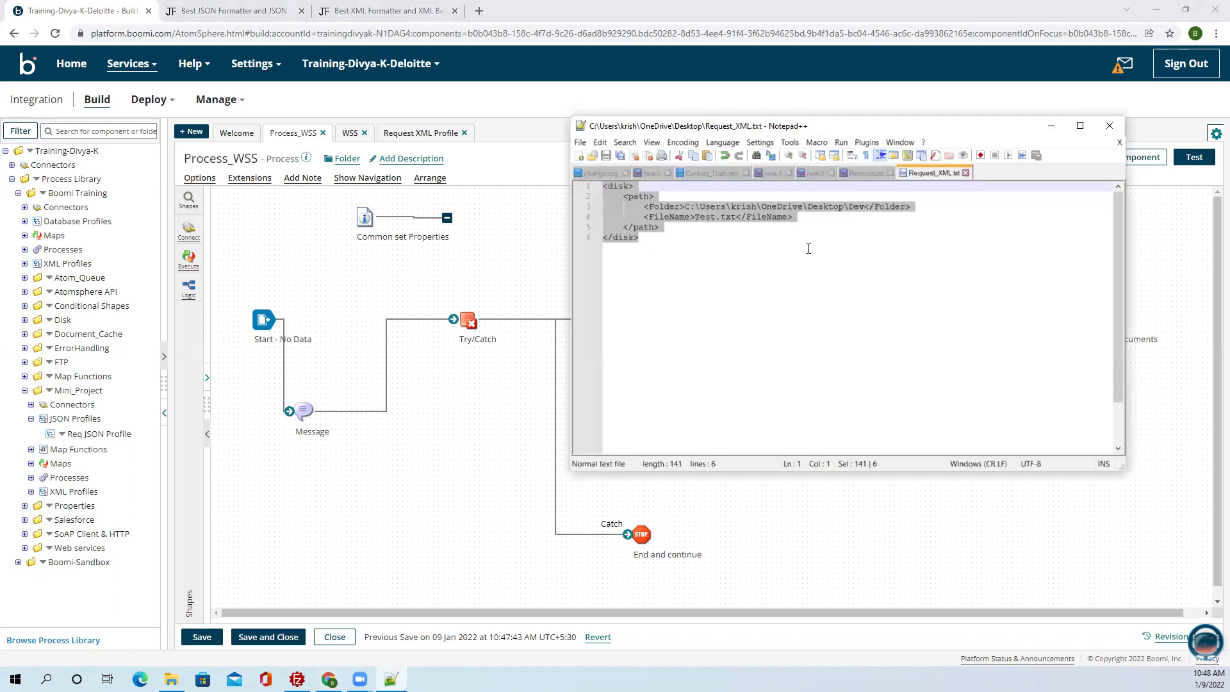
{"action": "left_click", "coordinate": [817, 173]}
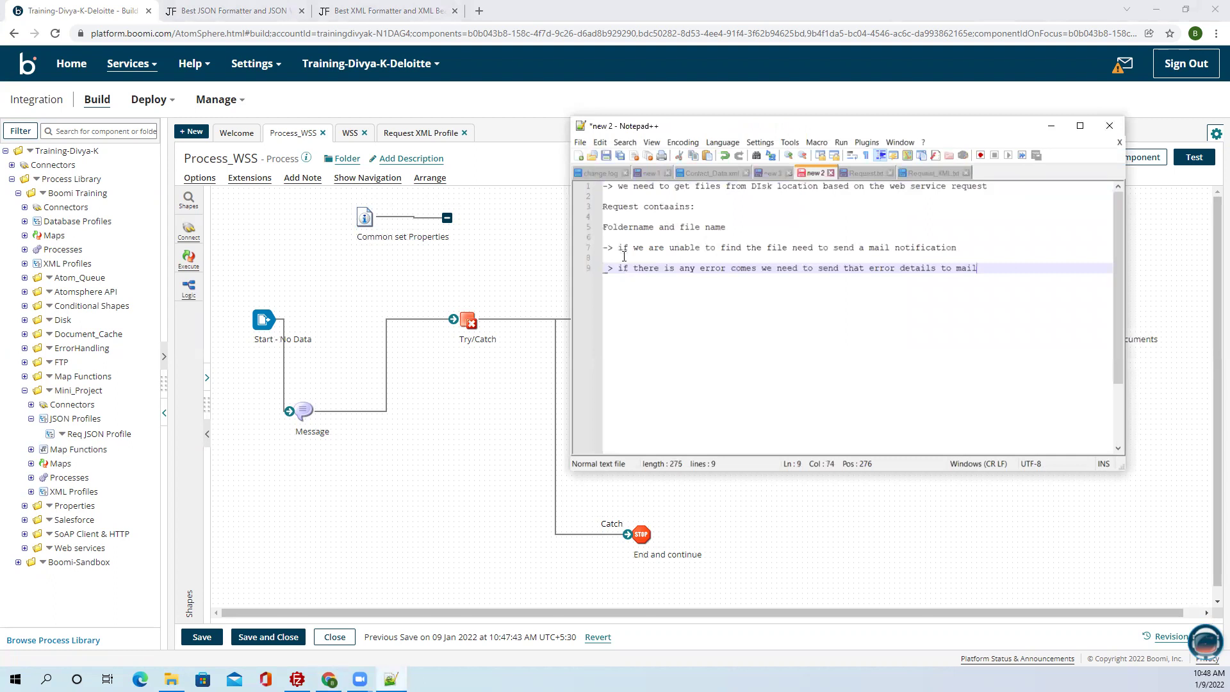
{"action": "left_click", "coordinate": [1051, 126]}
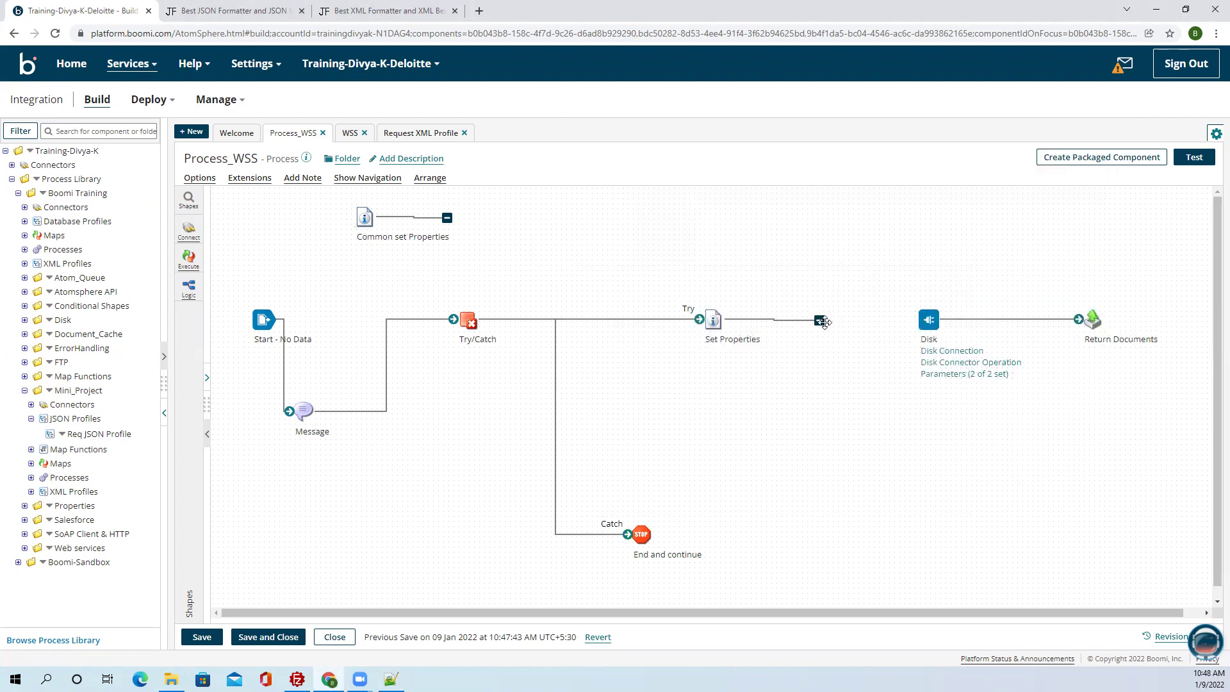
Insert a two-path Branch after Set Properties, with path 1 feeding Disk.
{"action": "mouse_move", "coordinate": [936, 314]}
{"action": "left_click", "coordinate": [188, 288]}
{"action": "left_click_drag", "start_coordinate": [531, 291], "coordinate": [995, 352]}
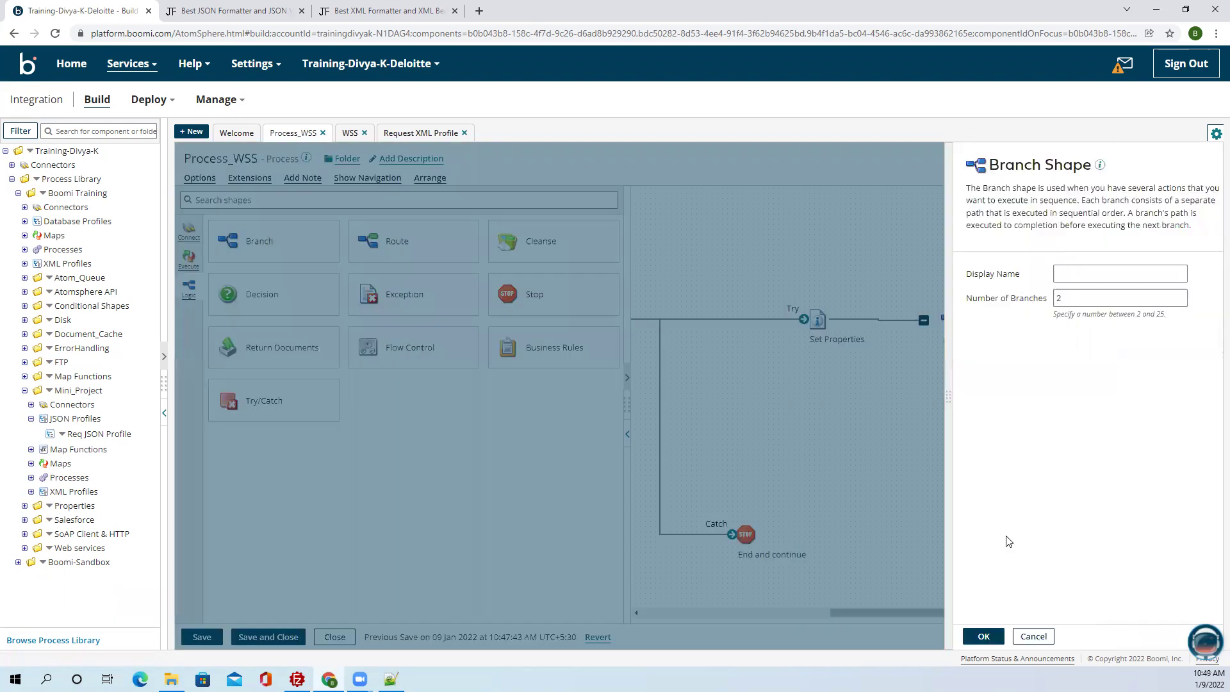
{"action": "left_click", "coordinate": [983, 637]}
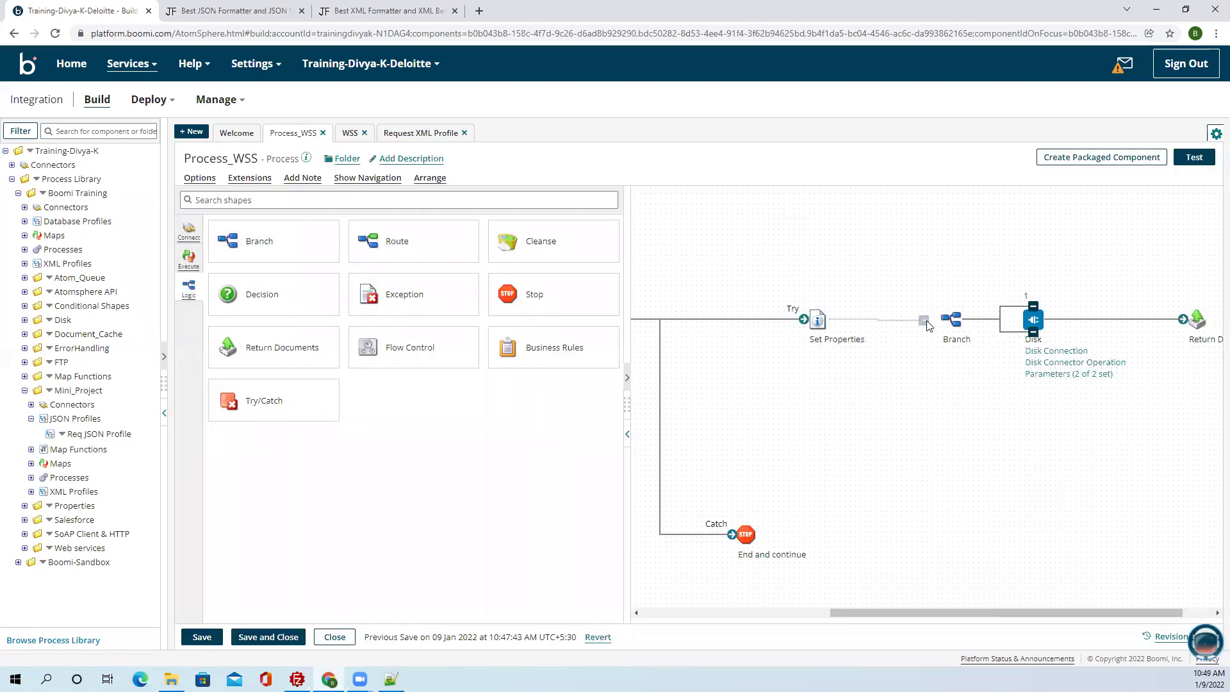
{"action": "left_click_drag", "start_coordinate": [951, 319], "coordinate": [917, 322]}
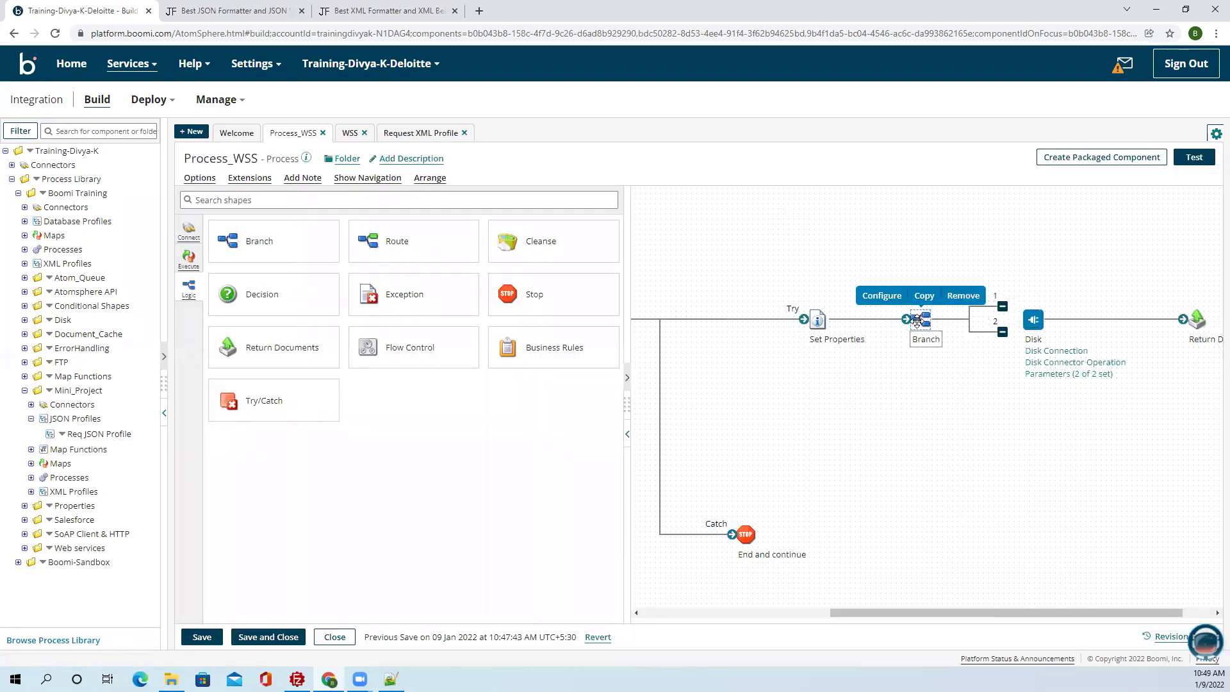
{"action": "left_click_drag", "start_coordinate": [1004, 307], "coordinate": [1020, 319]}
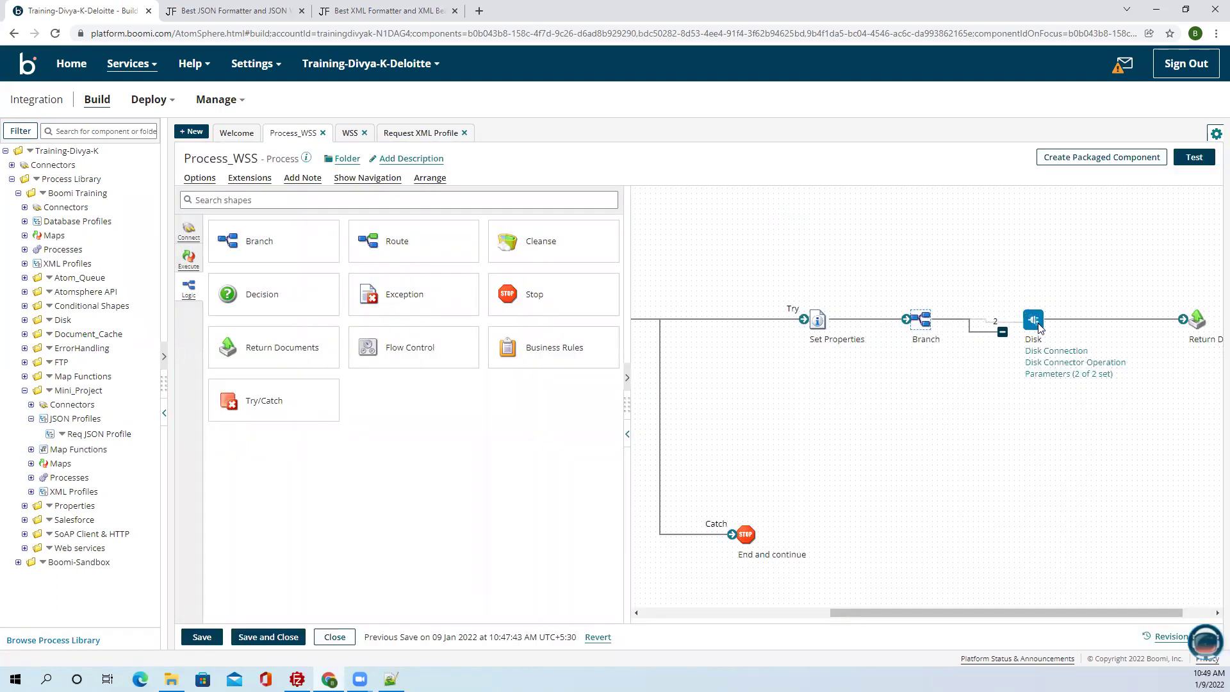
{"action": "left_click_drag", "start_coordinate": [1002, 376], "coordinate": [1029, 471]}
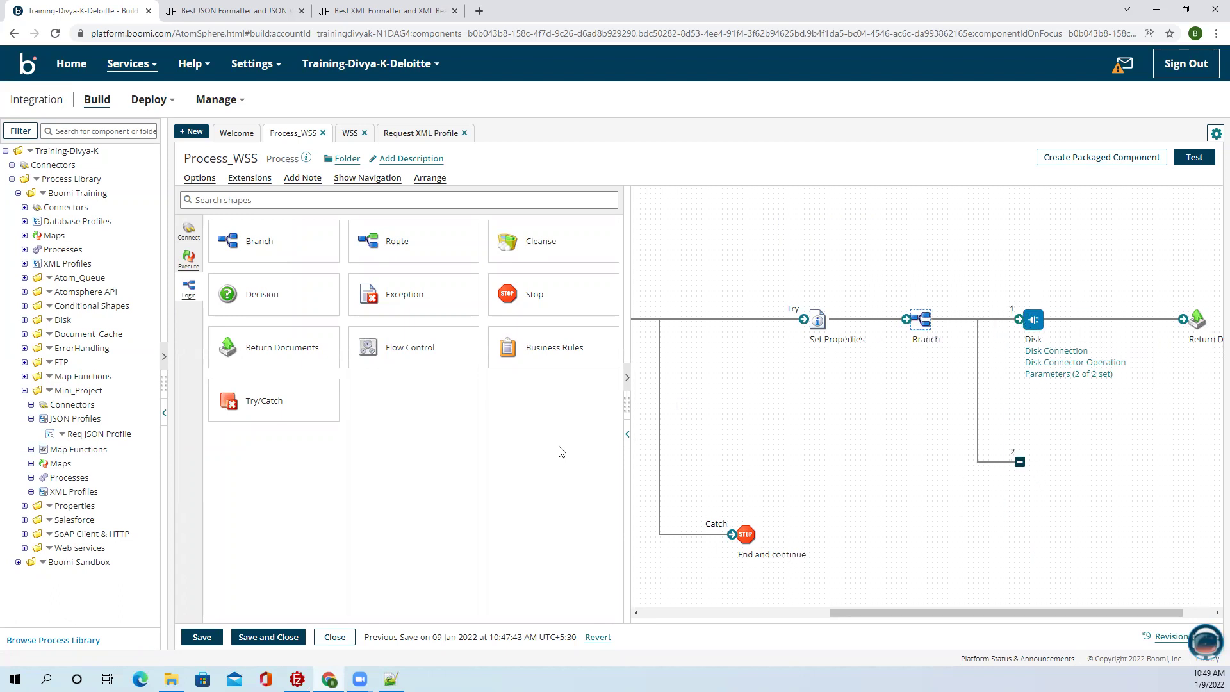
{"action": "left_click", "coordinate": [626, 435]}
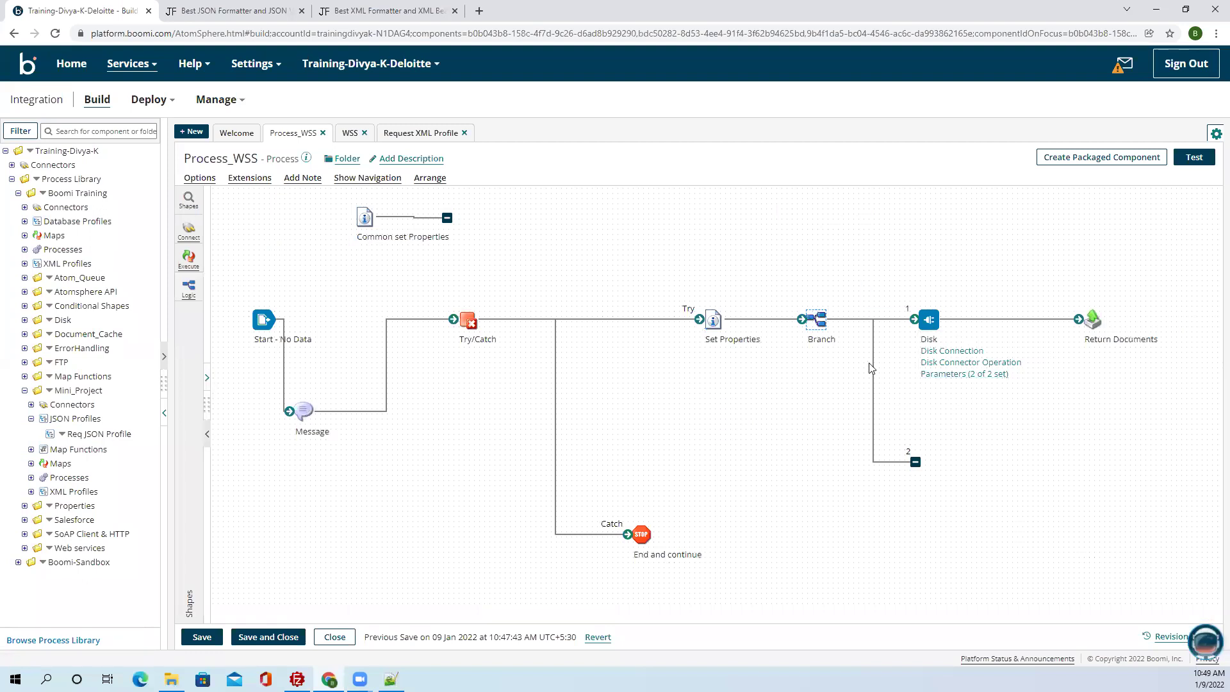
{"action": "mouse_move", "coordinate": [923, 324]}
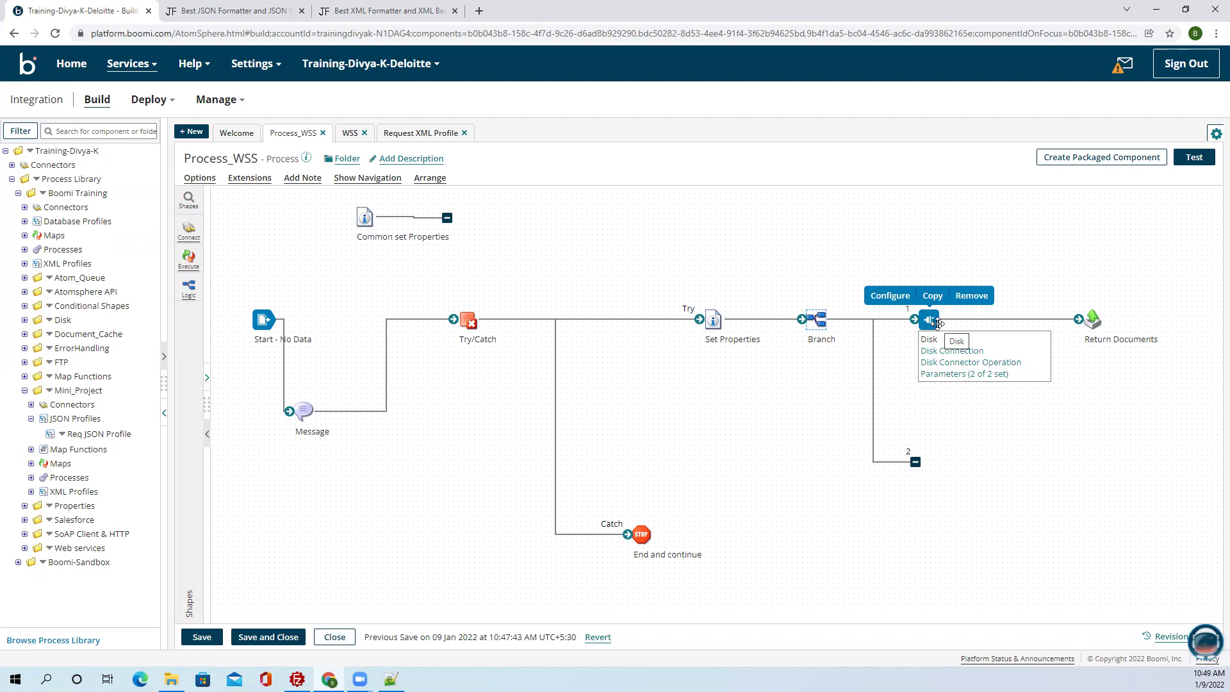
Move Return Documents right and paste a copy of Common set Properties before it.
{"action": "left_click_drag", "start_coordinate": [490, 440], "coordinate": [784, 603]}
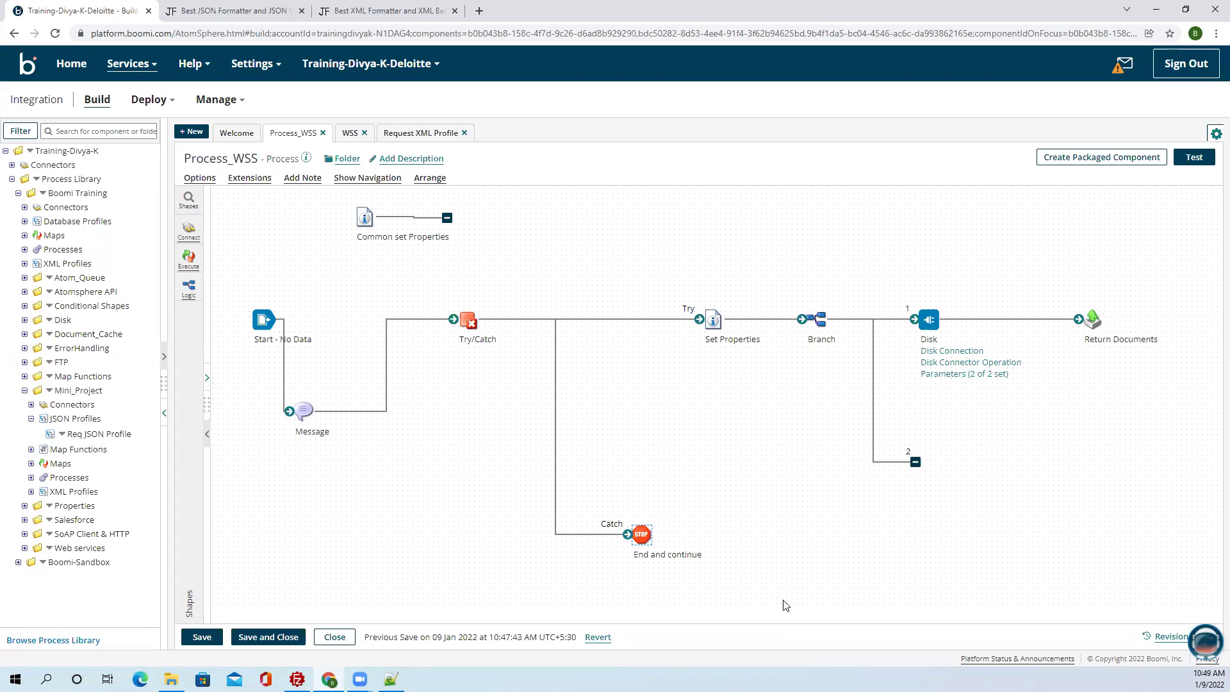
{"action": "mouse_move", "coordinate": [931, 319]}
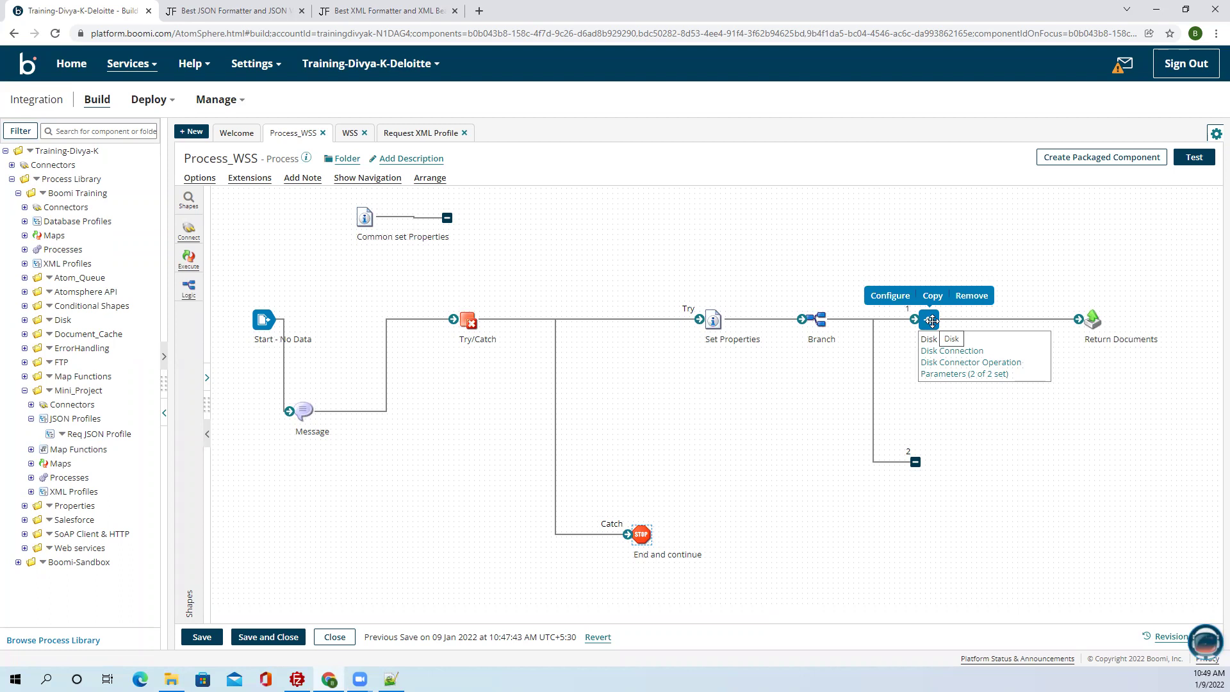
{"action": "left_click", "coordinate": [1093, 320]}
{"action": "left_click_drag", "start_coordinate": [1093, 320], "coordinate": [1154, 320]}
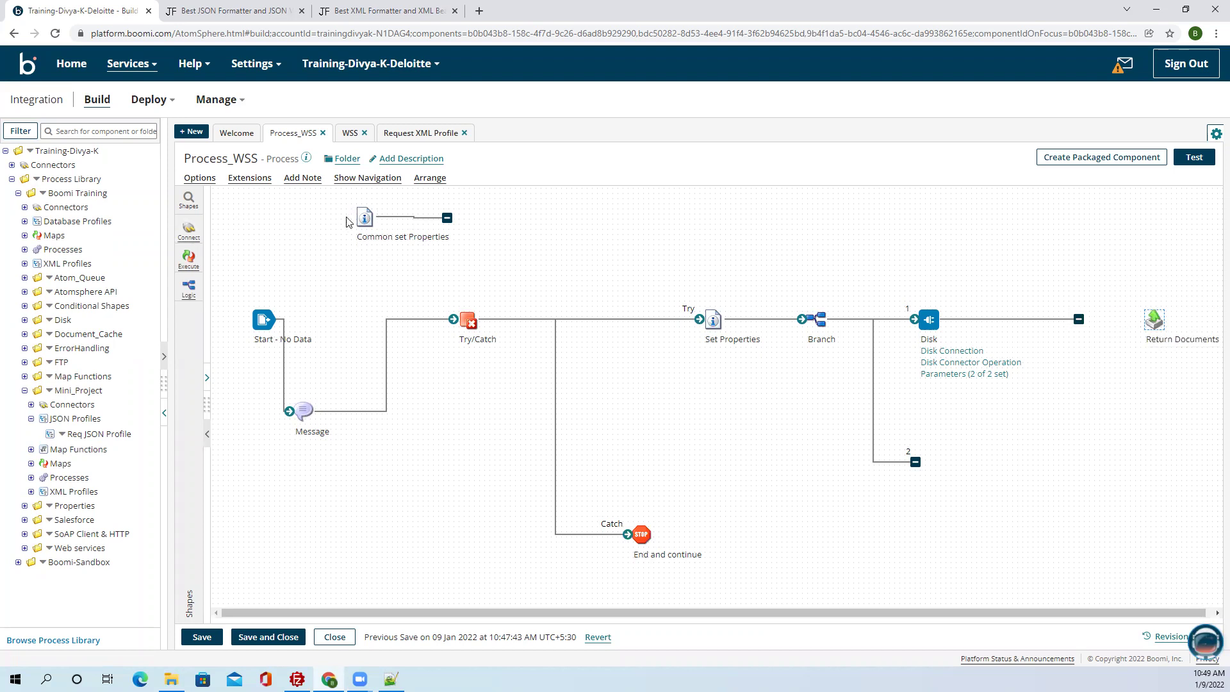
{"action": "left_click", "coordinate": [369, 199]}
{"action": "left_click", "coordinate": [1092, 318]}
{"action": "left_click", "coordinate": [1092, 302]}
Connect the pasted Set Properties shape to Return Documents.
{"action": "mouse_move", "coordinate": [1103, 331]}
{"action": "left_click_drag", "start_coordinate": [1153, 319], "coordinate": [1204, 319]}
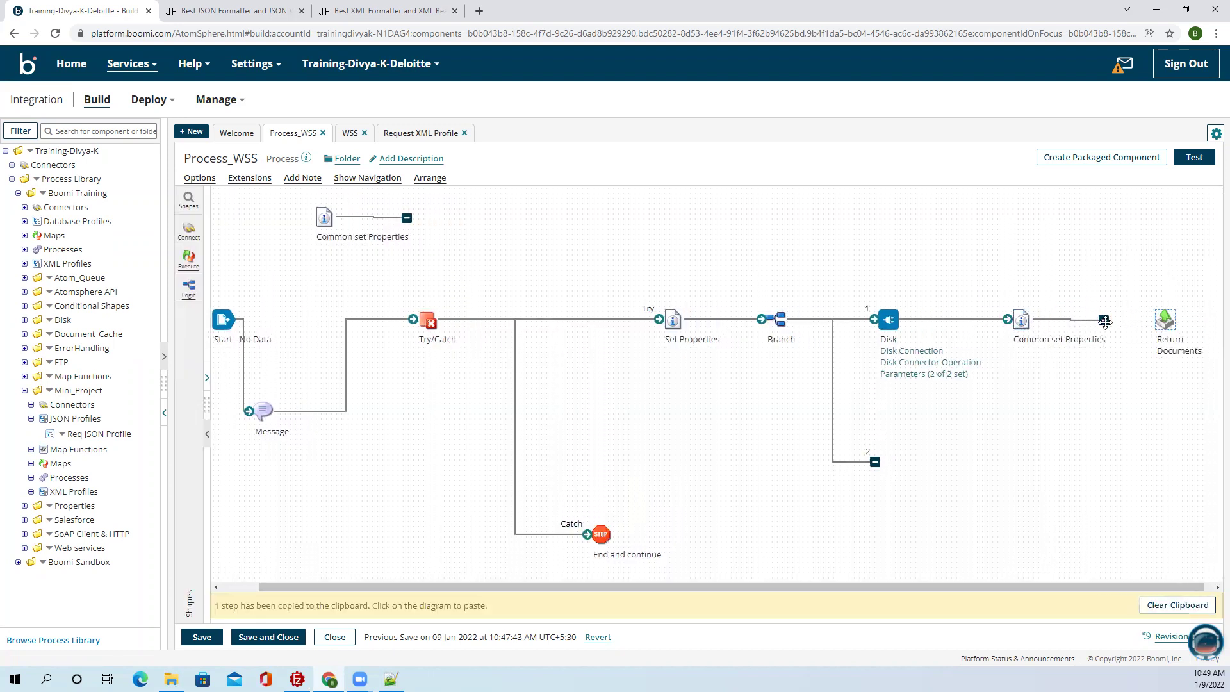
{"action": "left_click_drag", "start_coordinate": [1103, 319], "coordinate": [1174, 320]}
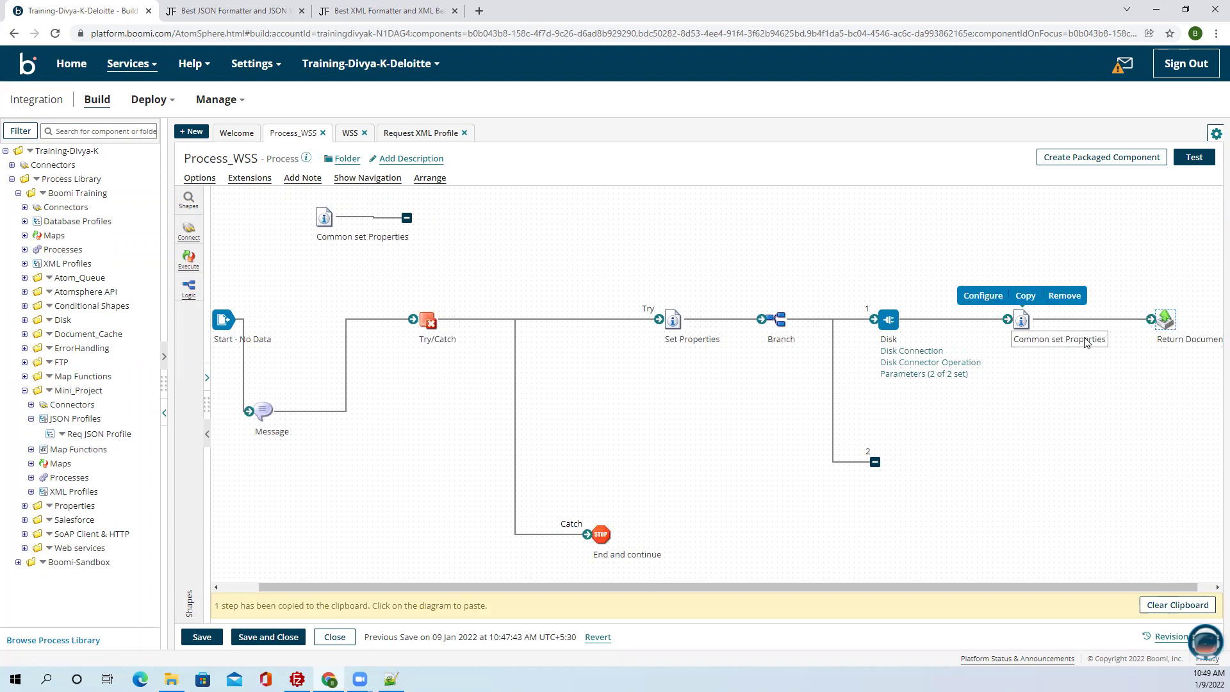
Rename the pasted Set Properties shape to 'File exists?'.
{"action": "double_click", "coordinate": [1024, 319]}
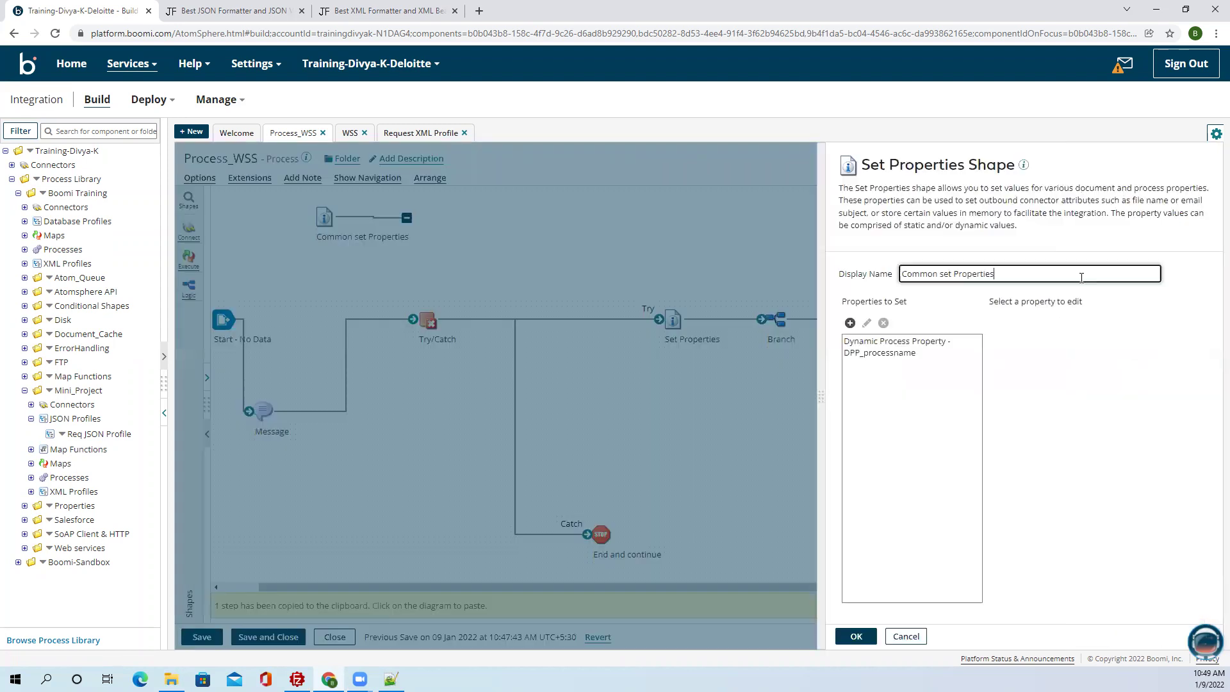
{"action": "triple_click", "coordinate": [903, 275]}
{"action": "type", "text": "F"}
{"action": "type", "text": "lag "}
{"action": "type", "text": "to check wh"}
{"action": "key", "text": "BackSpace"}
{"action": "key", "text": "BackSpace"}
{"action": "key", "text": "BackSpace"}
{"action": "key", "text": "BackSpace"}
{"action": "key", "text": "BackSpace"}
{"action": "key", "text": "BackSpace"}
{"action": "type", "text": "le exists?"}
Change its dynamic process property from DPP_processname to DPP_FileFlag.
{"action": "left_click", "coordinate": [903, 356]}
{"action": "double_click", "coordinate": [930, 341]}
{"action": "left_click_drag", "start_coordinate": [672, 268], "coordinate": [619, 265]}
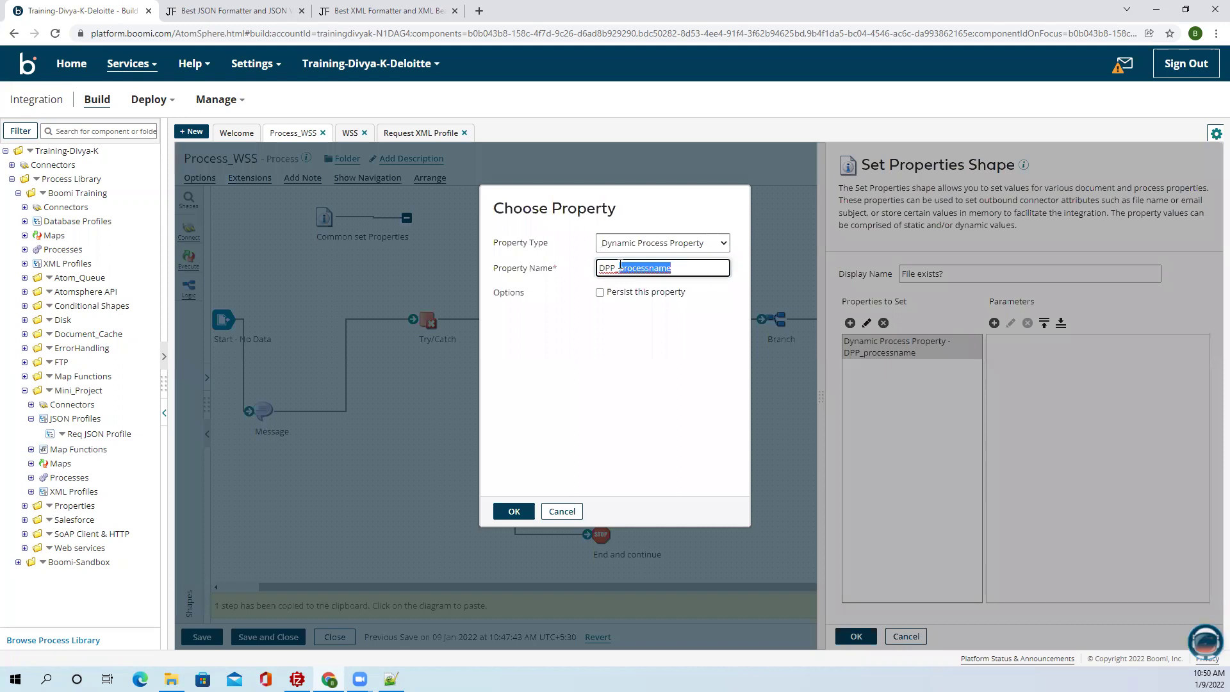
{"action": "key", "text": "BackSpace"}
{"action": "type", "text": "FileFlag"}
{"action": "left_click_drag", "start_coordinate": [647, 268], "coordinate": [594, 269]}
{"action": "key", "text": "ctrl+c"}
{"action": "left_click", "coordinate": [514, 512]}
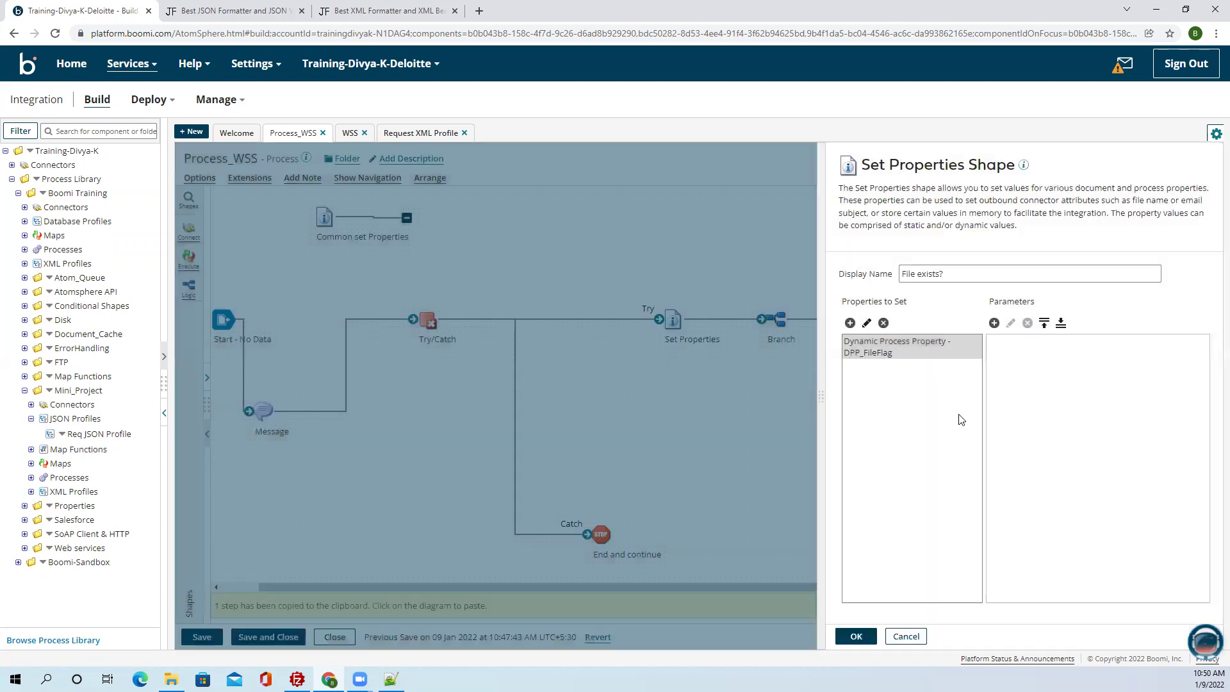
Give DPP_FileFlag a static value of 'true' and apply the settings.
{"action": "left_click", "coordinate": [994, 323]}
{"action": "left_click", "coordinate": [612, 224]}
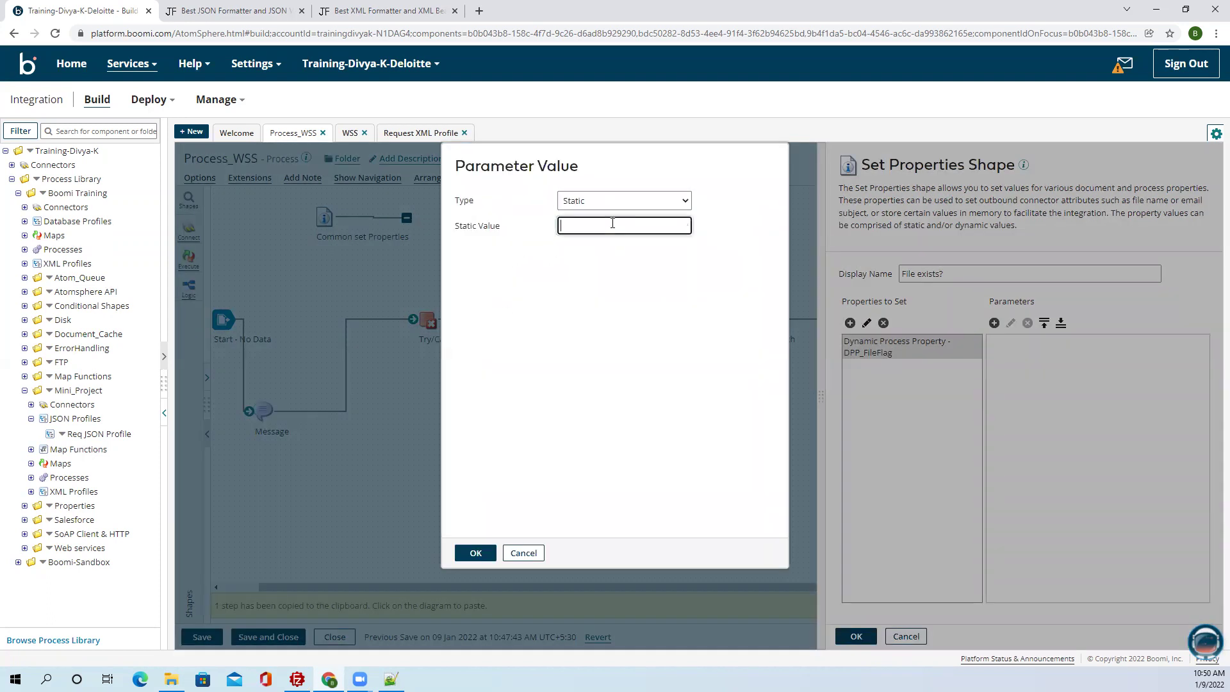
{"action": "type", "text": "true"}
{"action": "left_click", "coordinate": [475, 553]}
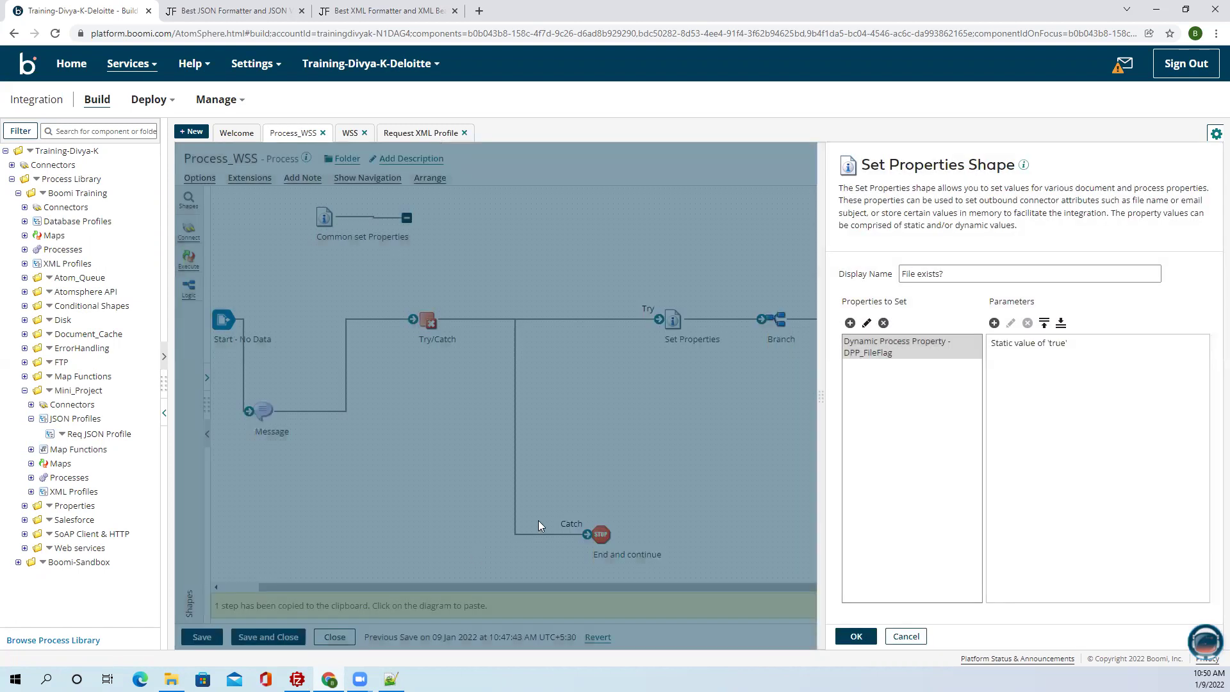
{"action": "left_click", "coordinate": [856, 637]}
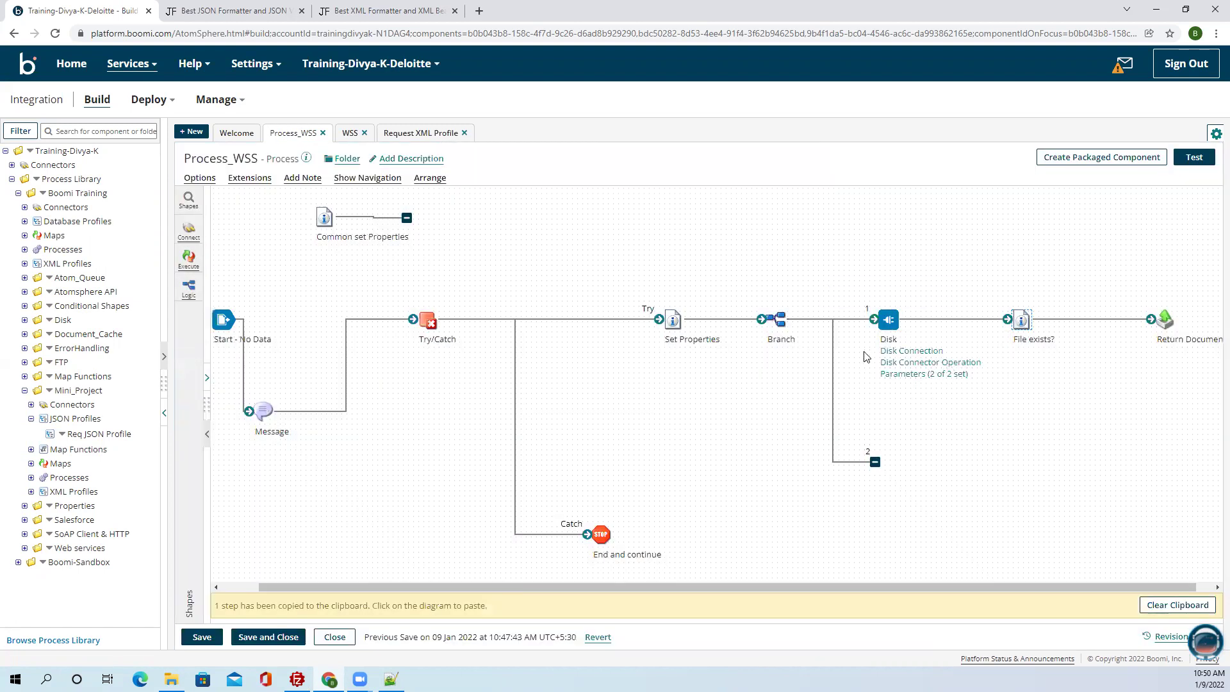
Reopen 'File exists?' to verify DPP_FileFlag is set to static 'true'.
{"action": "mouse_move", "coordinate": [1021, 320]}
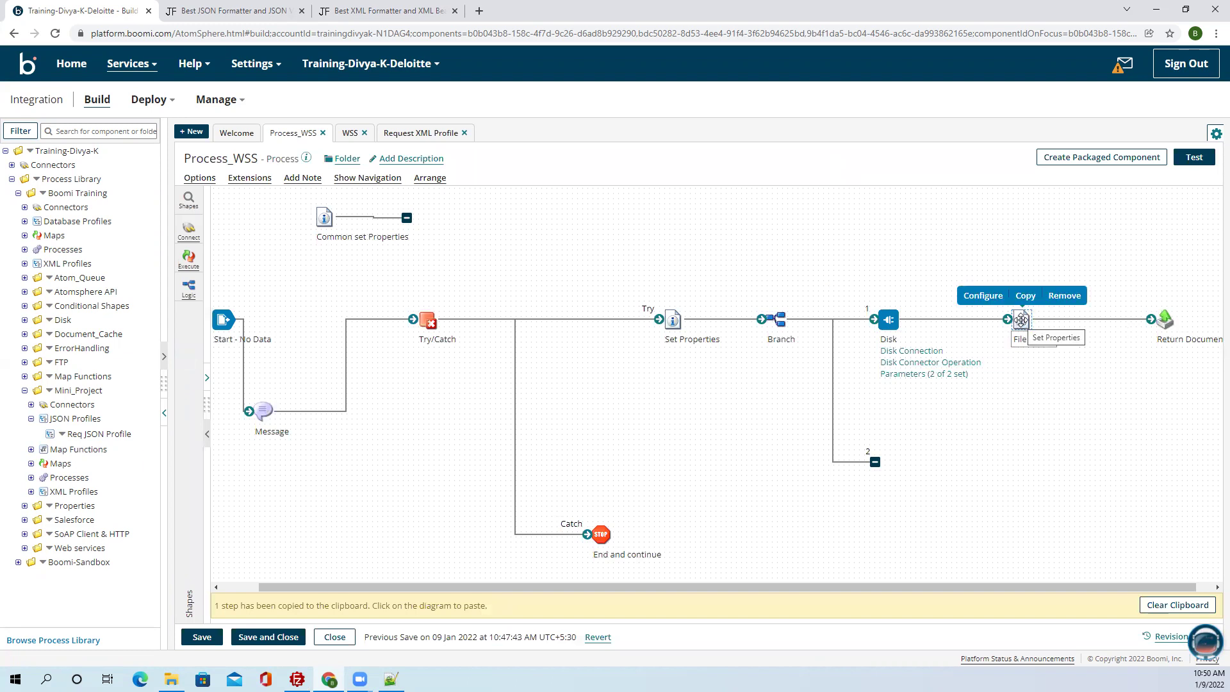
{"action": "left_click", "coordinate": [1021, 319]}
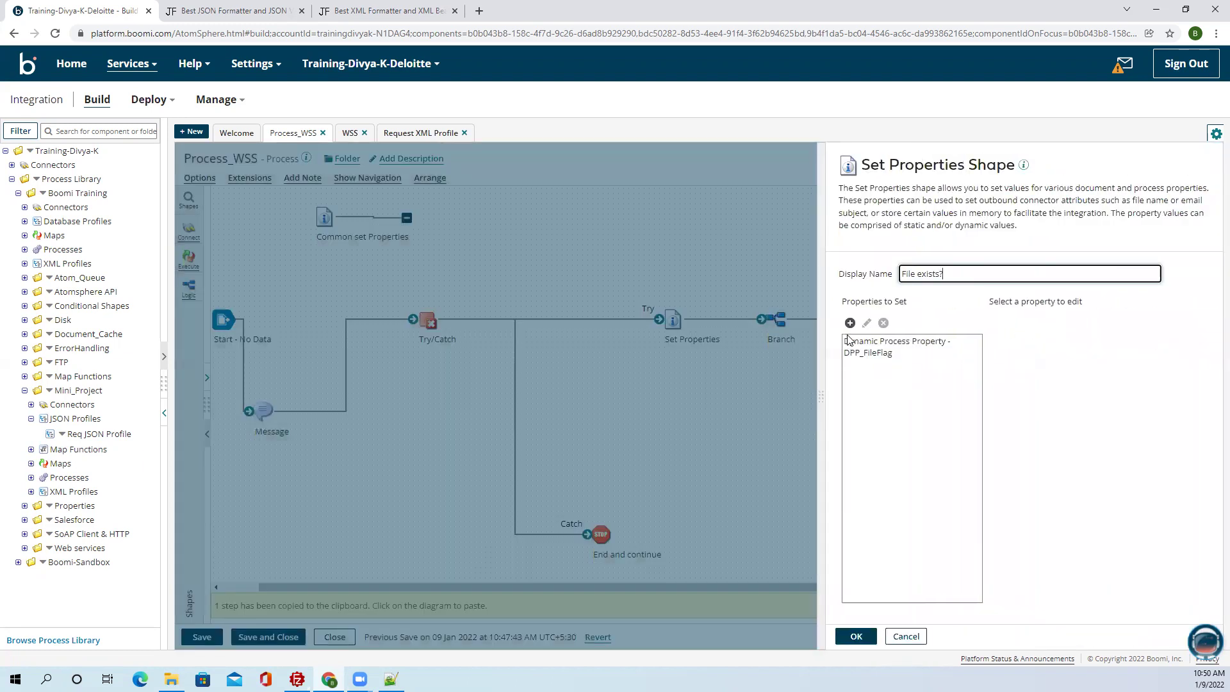
{"action": "left_click", "coordinate": [914, 352]}
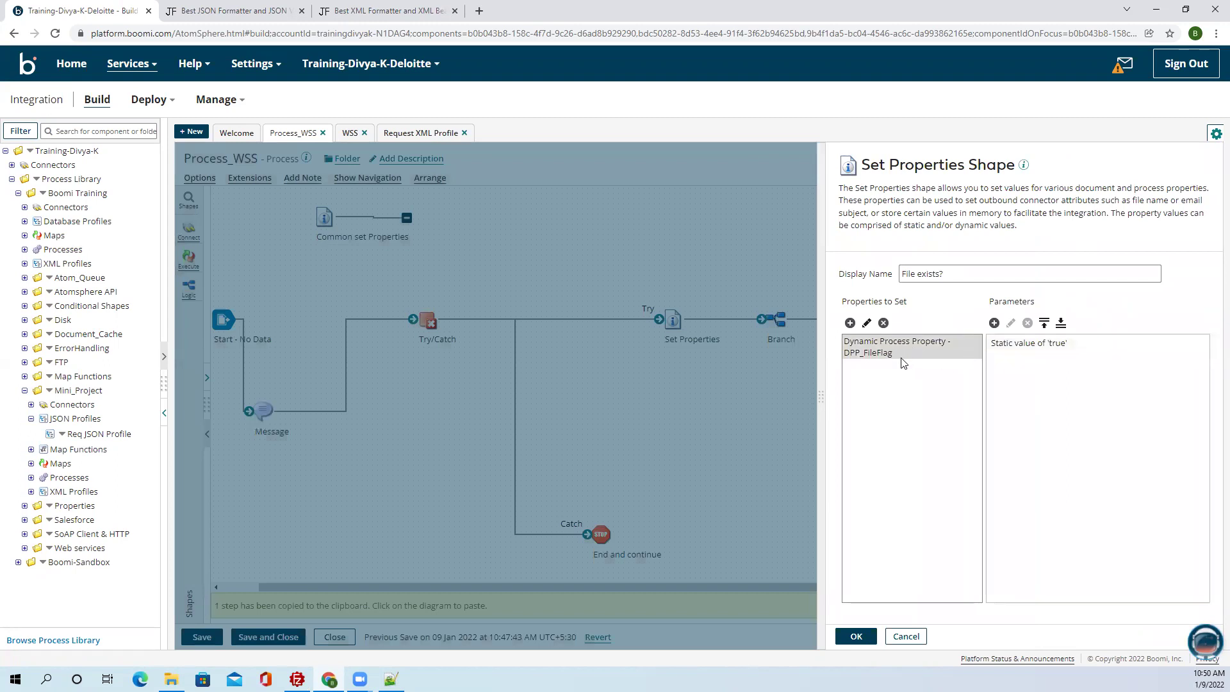
{"action": "left_click", "coordinate": [1043, 349]}
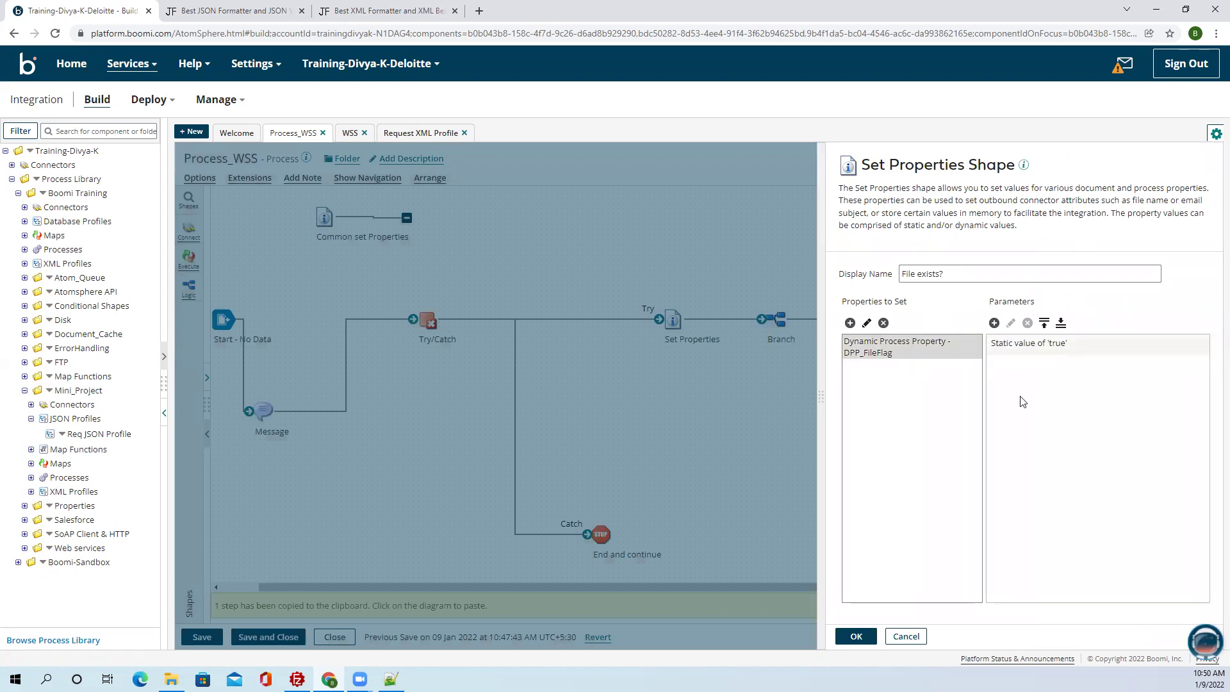
{"action": "left_click", "coordinate": [856, 636]}
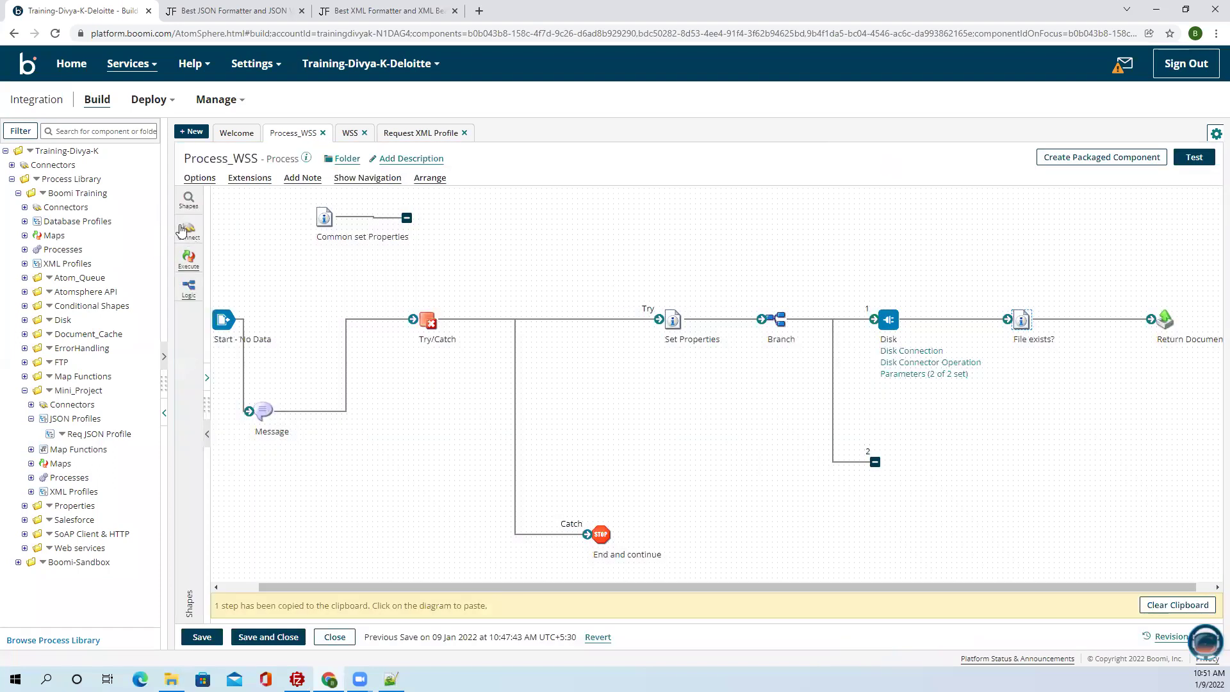
{"action": "left_click", "coordinate": [188, 259]}
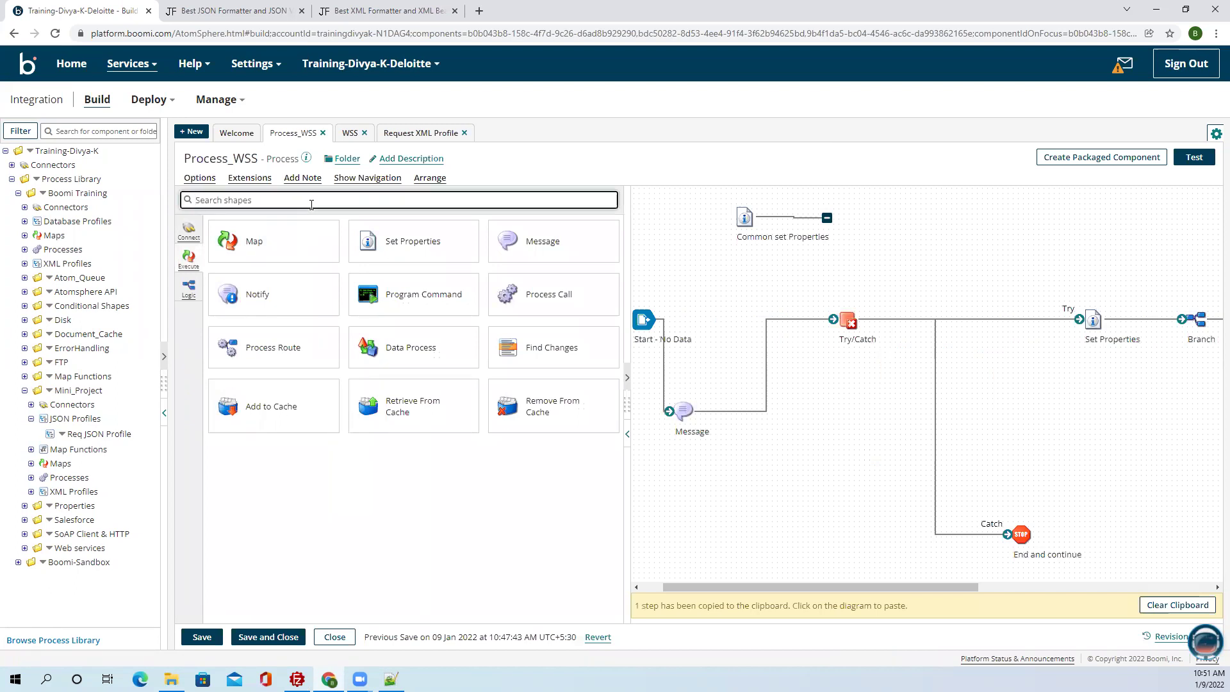
{"action": "type", "text": "de"}
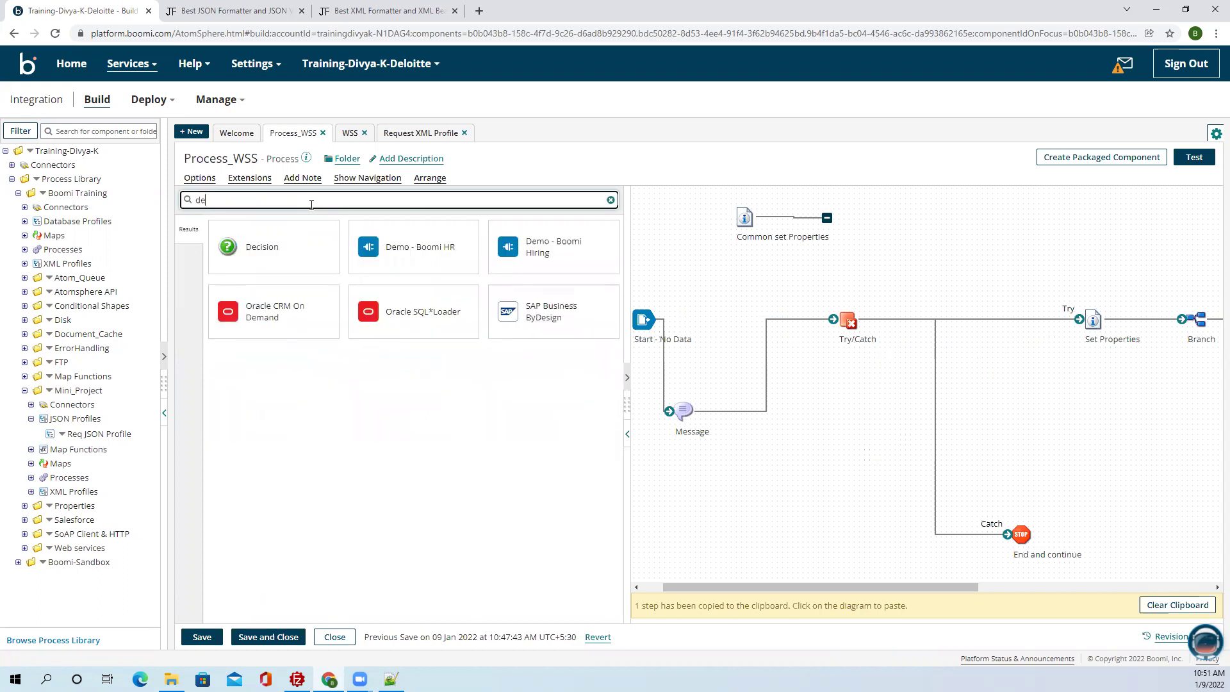
{"action": "left_click_drag", "start_coordinate": [1031, 466], "coordinate": [955, 472]}
{"action": "left_click", "coordinate": [1011, 285]}
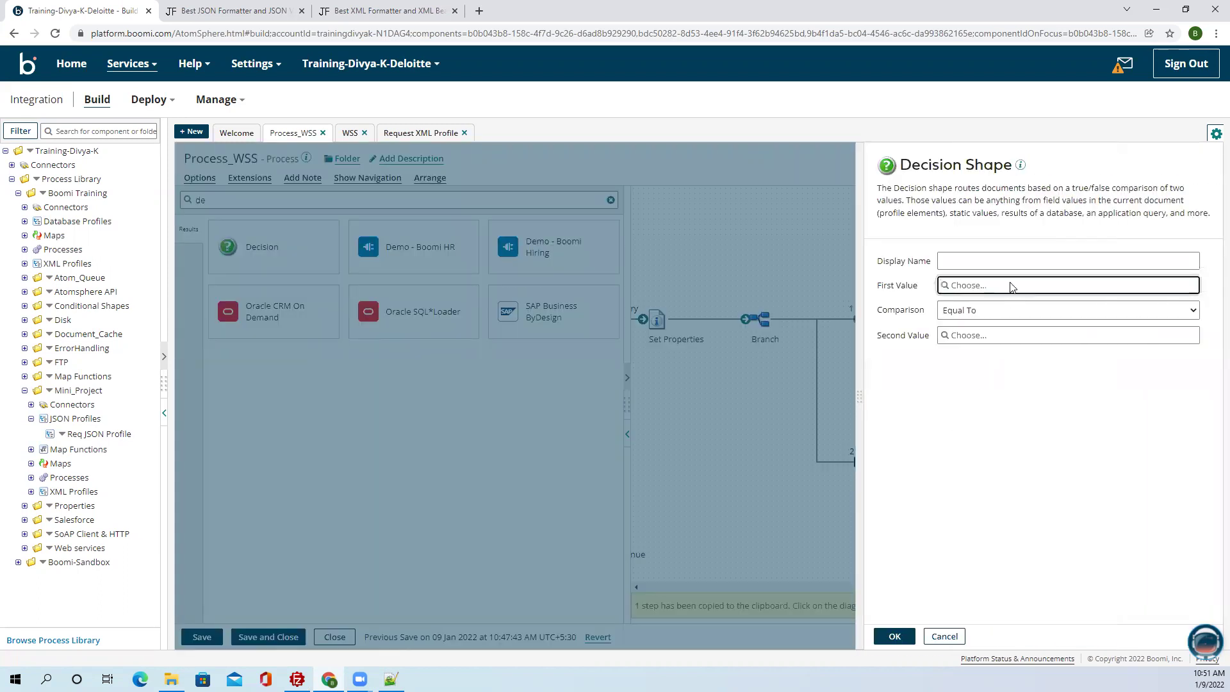
{"action": "left_click", "coordinate": [607, 203]}
{"action": "left_click", "coordinate": [593, 301]}
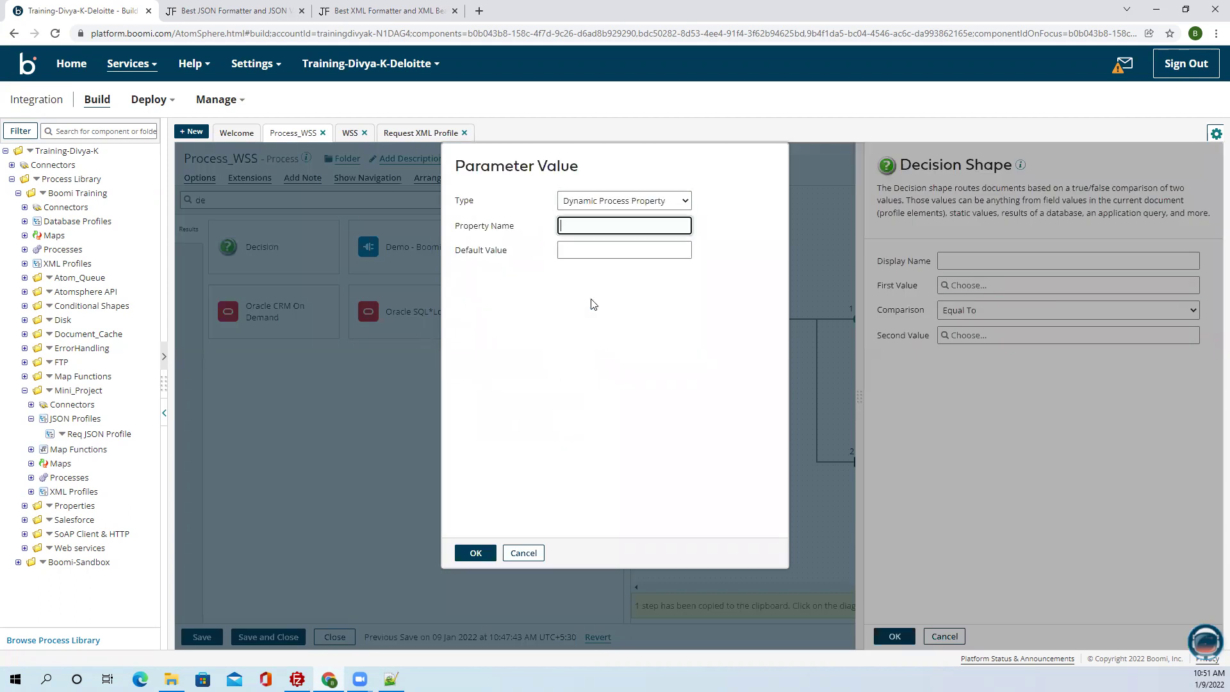
{"action": "key", "text": "ctrl+v"}
{"action": "left_click", "coordinate": [476, 553]}
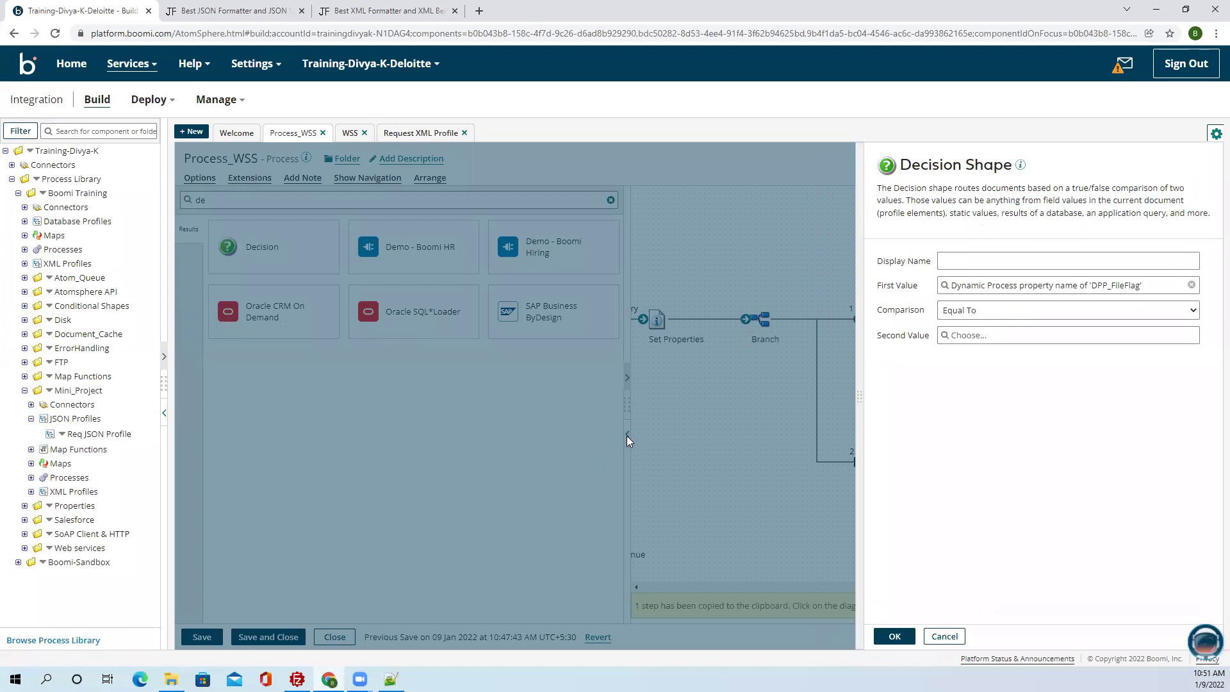
{"action": "left_click", "coordinate": [627, 438]}
{"action": "left_click", "coordinate": [565, 398]}
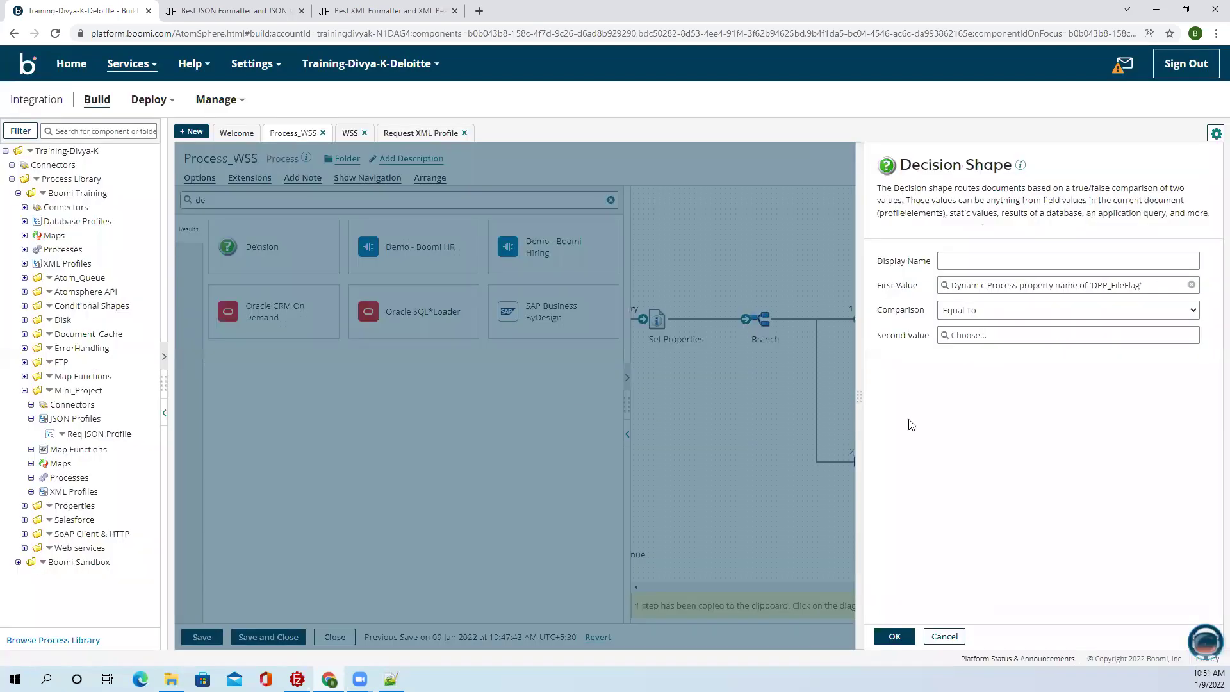
{"action": "left_click", "coordinate": [984, 335]}
{"action": "left_click", "coordinate": [653, 225]}
{"action": "type", "text": "true"}
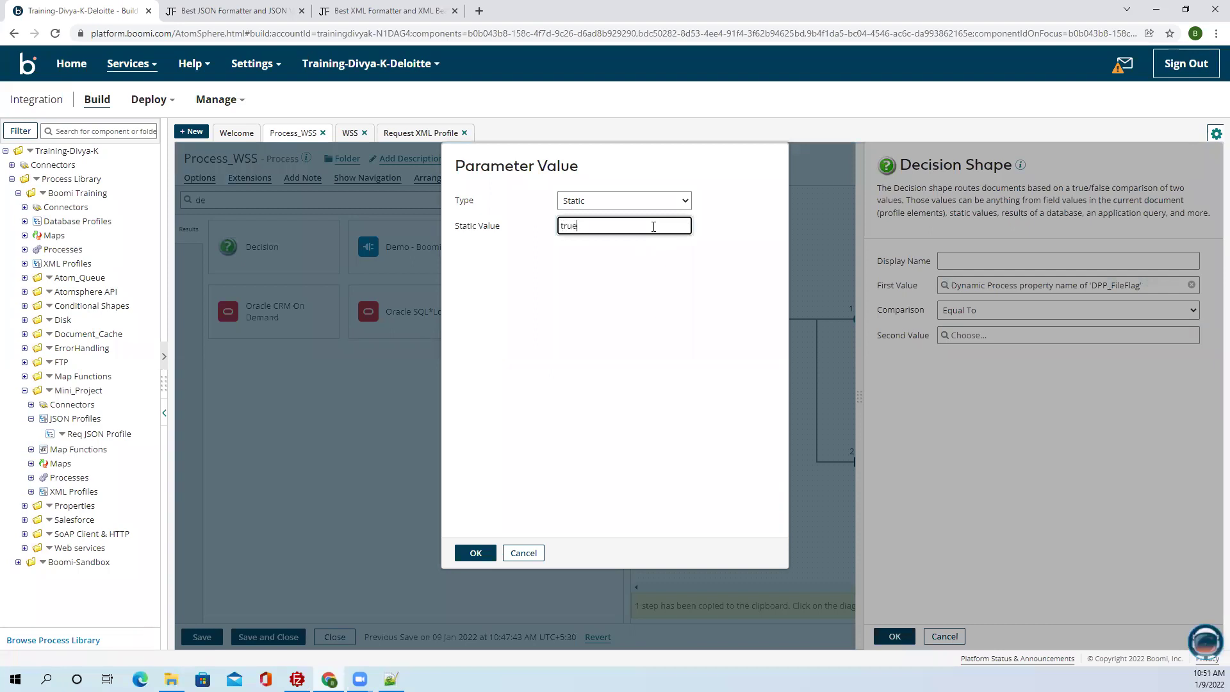
{"action": "left_click", "coordinate": [475, 553]}
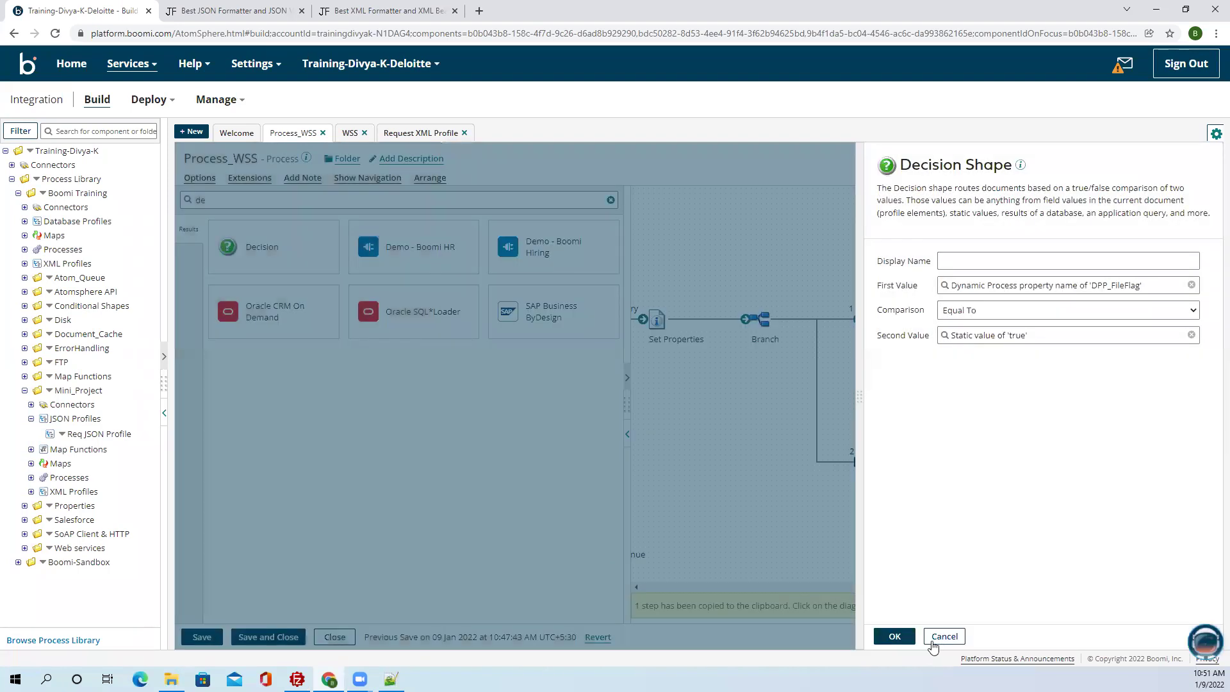
{"action": "left_click", "coordinate": [894, 636]}
{"action": "left_click", "coordinate": [626, 435]}
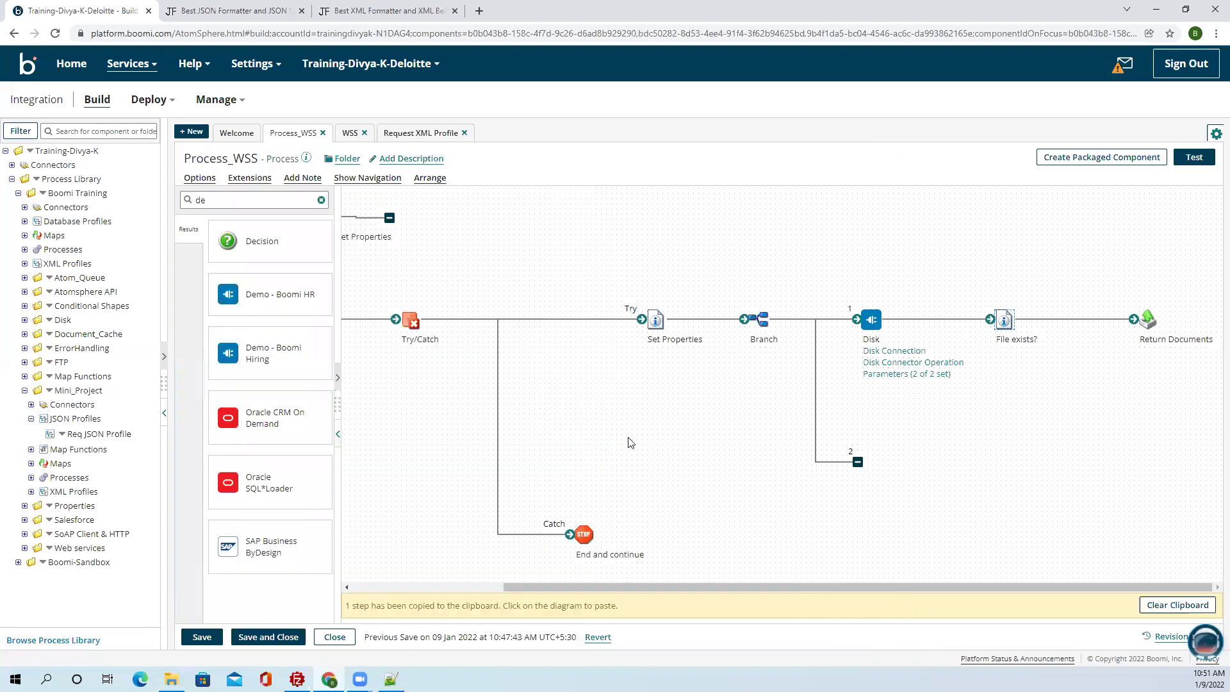
{"action": "scroll", "coordinate": [512, 572], "scroll_direction": "right", "scroll_amount": 2}
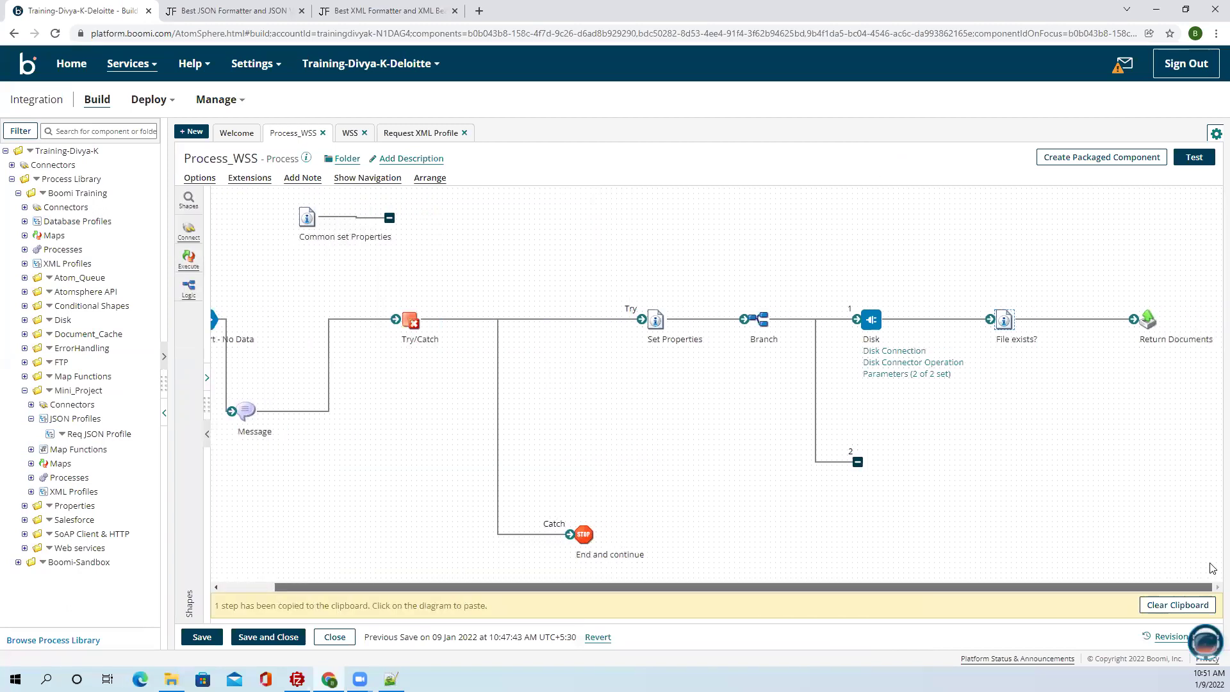
{"action": "left_click", "coordinate": [188, 199]}
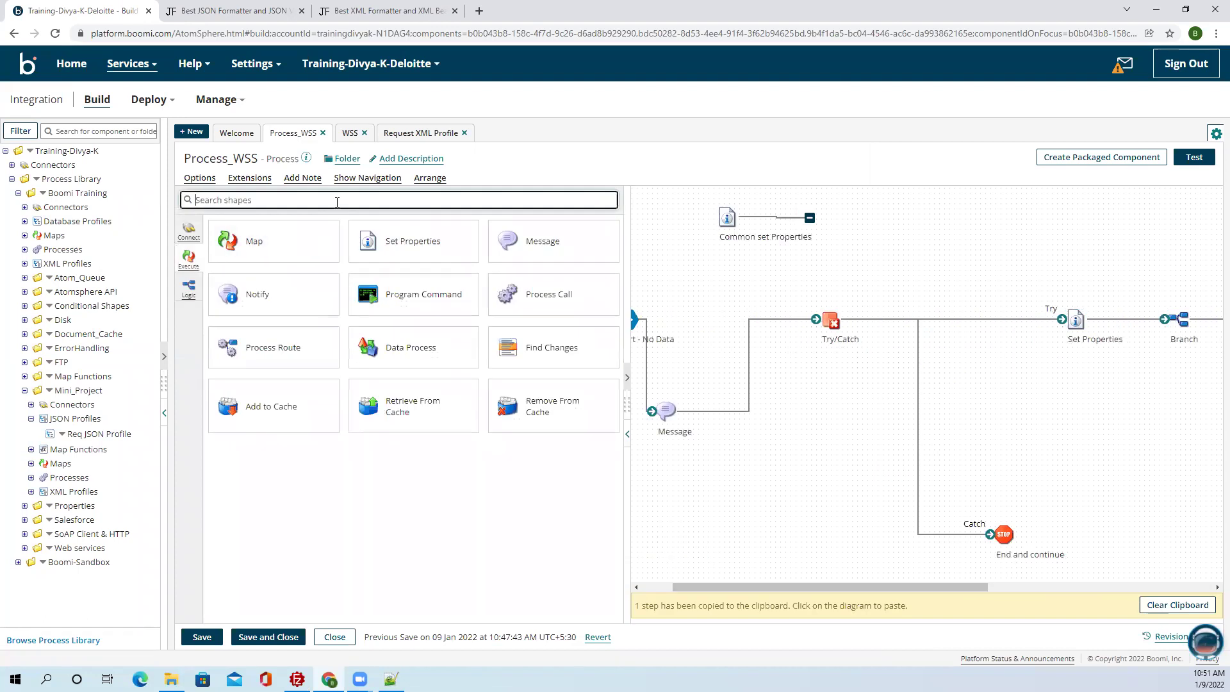
Add a Decision step whose first value is the DPP_FileFlag dynamic process property.
{"action": "type", "text": "de"}
{"action": "left_click_drag", "start_coordinate": [304, 246], "coordinate": [1043, 380]}
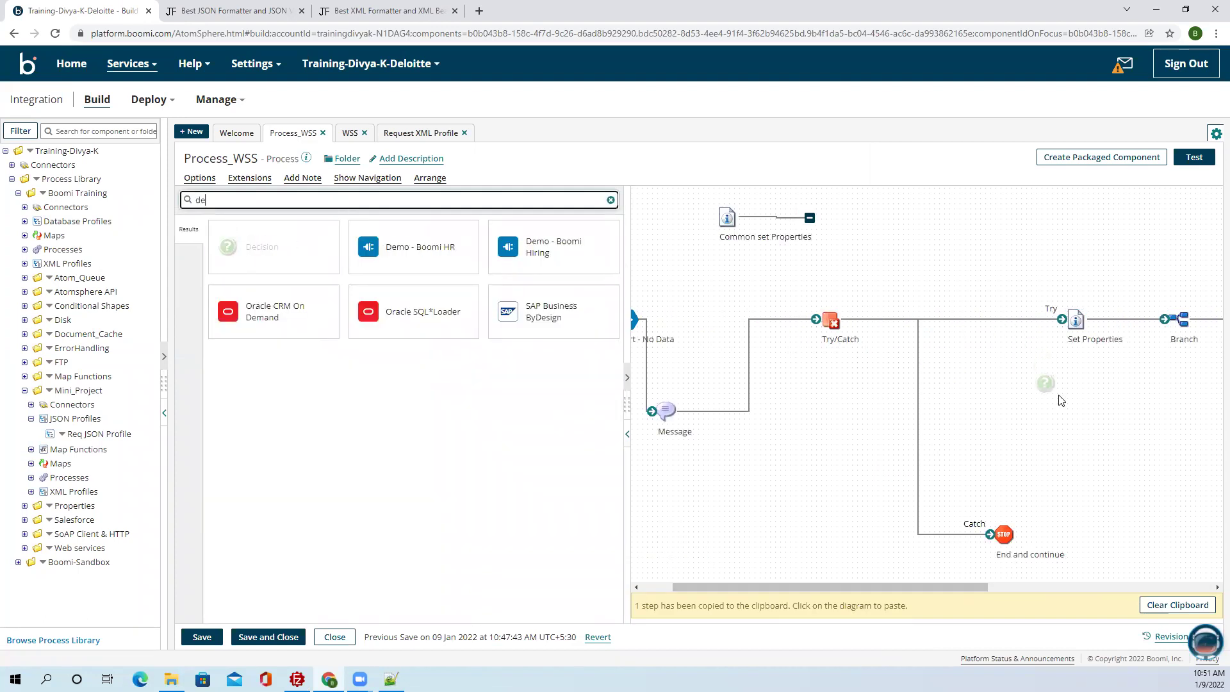
{"action": "left_click", "coordinate": [888, 634]}
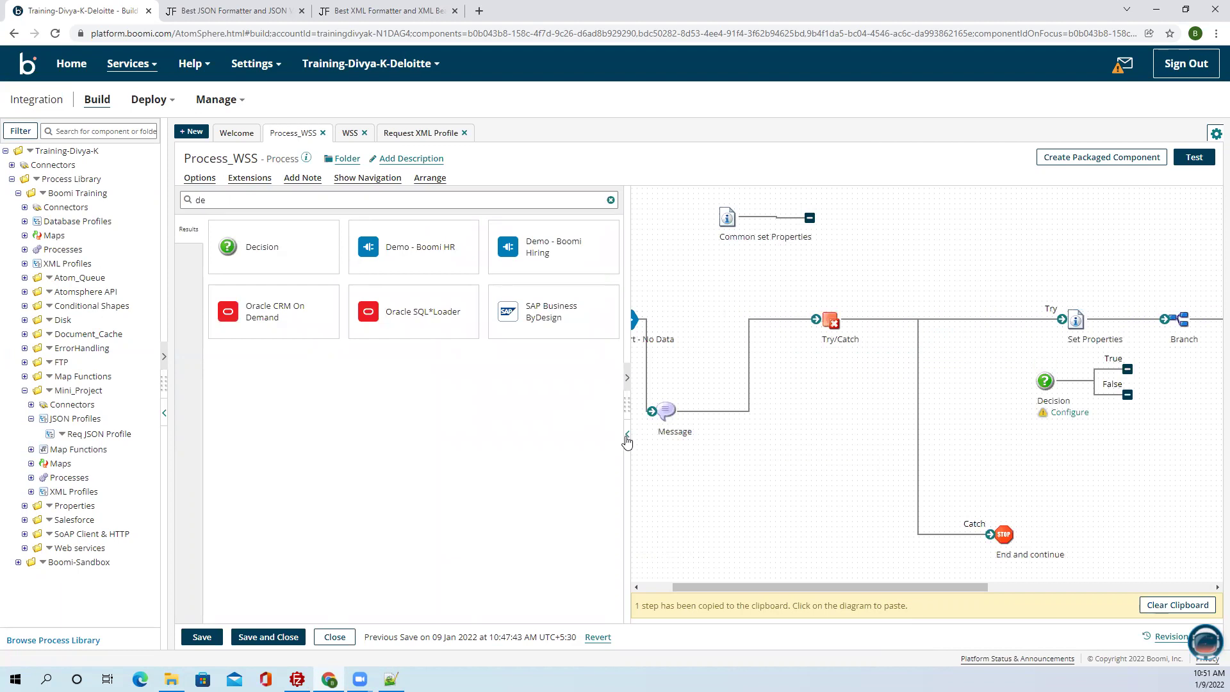
{"action": "mouse_move", "coordinate": [614, 385]}
{"action": "left_click", "coordinate": [587, 356]}
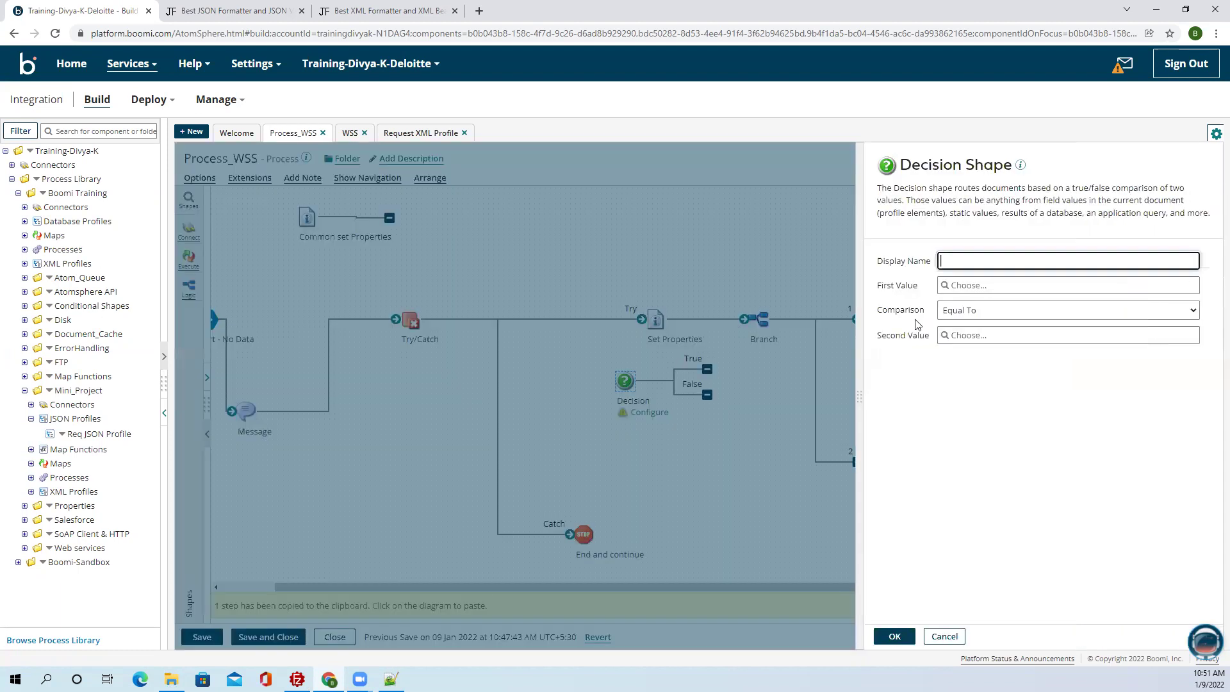
{"action": "left_click", "coordinate": [964, 286]}
{"action": "left_click", "coordinate": [648, 210]}
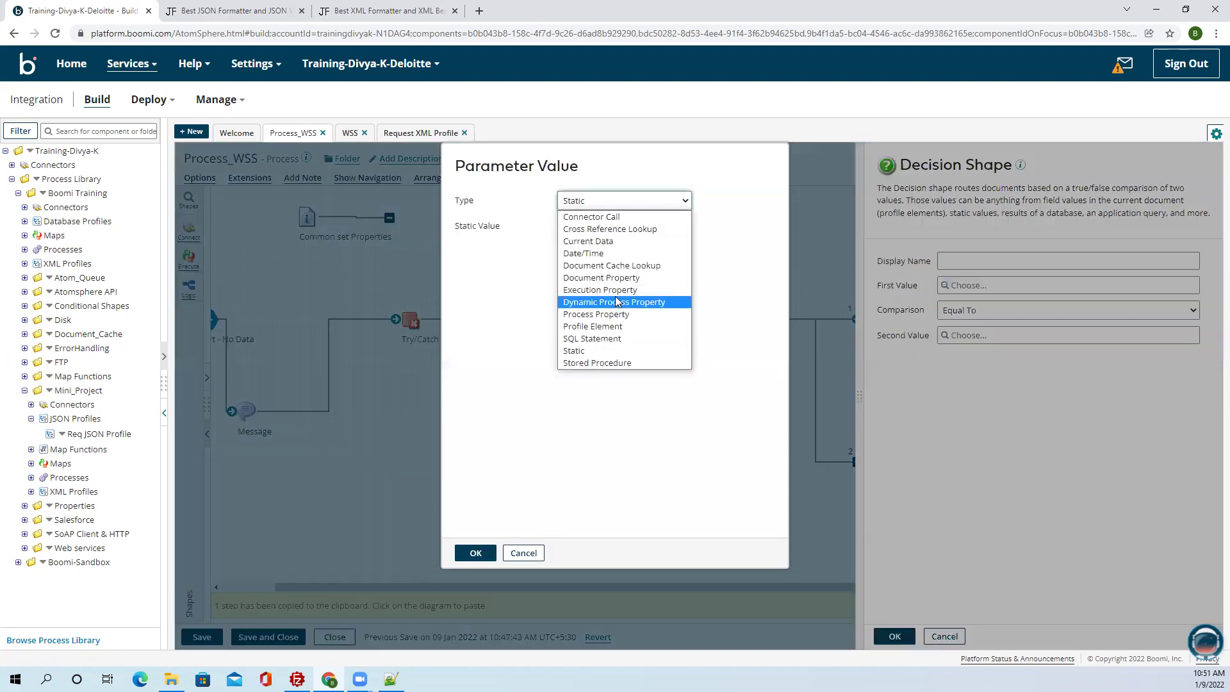
{"action": "left_click", "coordinate": [615, 298]}
{"action": "type", "text": "DPP_FileFlag"}
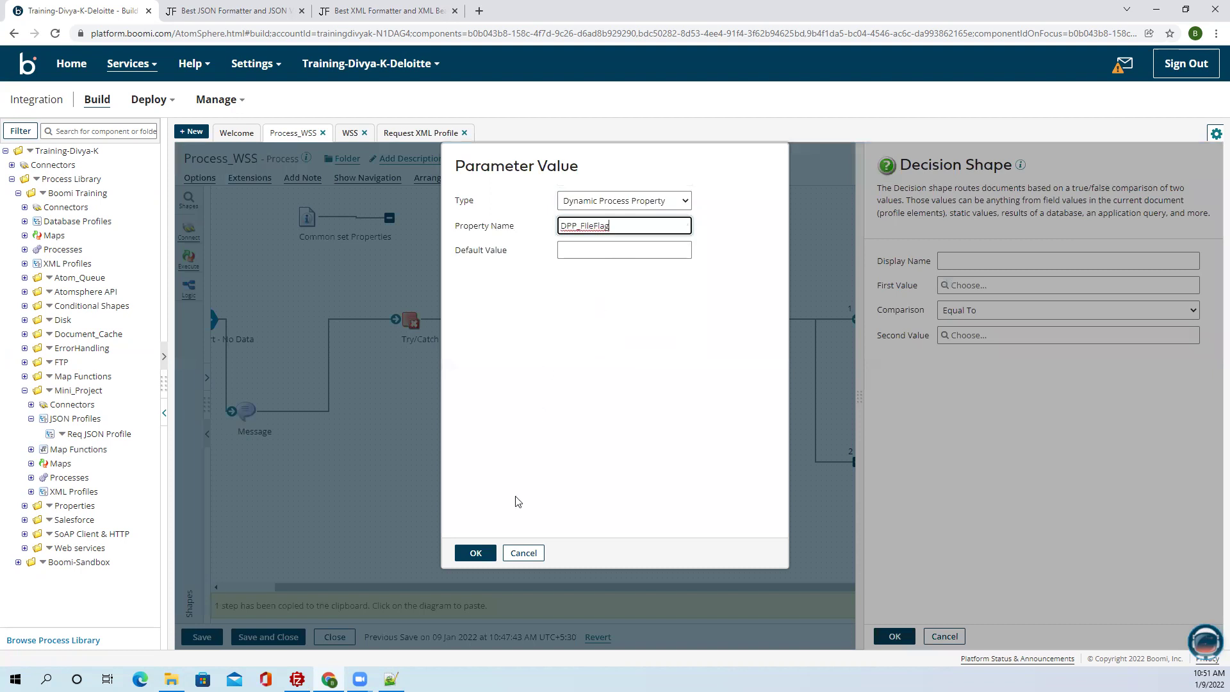
{"action": "left_click", "coordinate": [476, 553]}
Compare it Equal To static 'true' and attach the Decision to Branch path 2.
{"action": "left_click", "coordinate": [987, 336]}
{"action": "left_click", "coordinate": [611, 233]}
{"action": "type", "text": "try"}
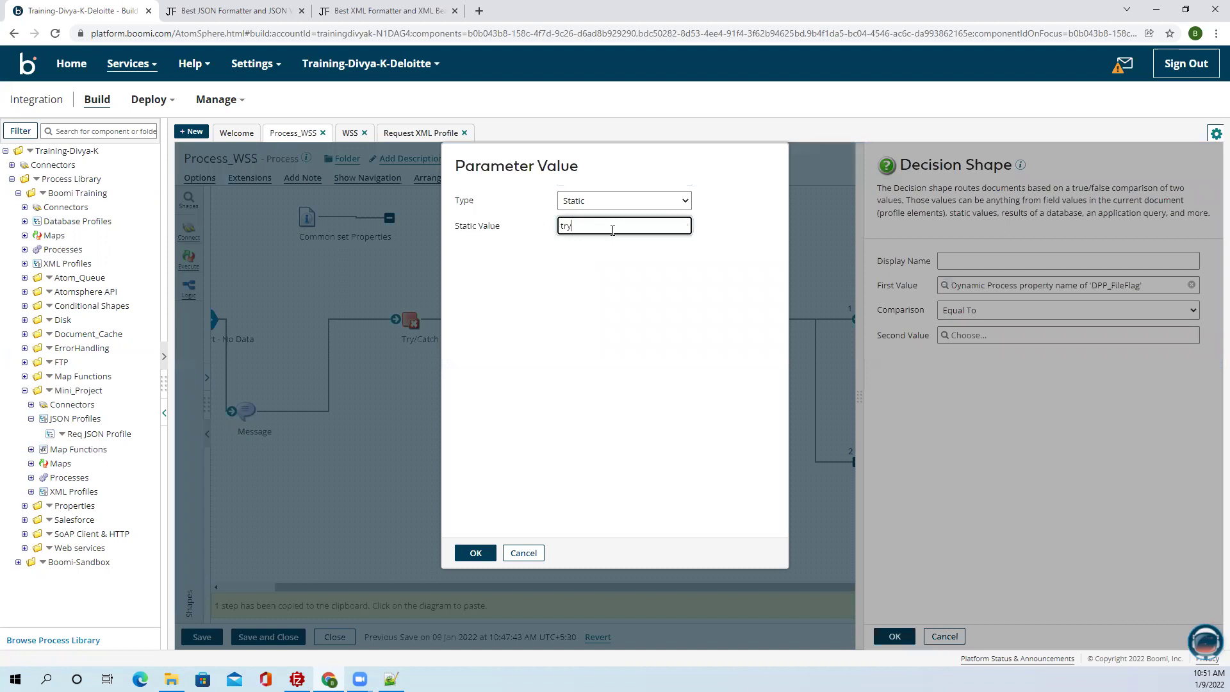
{"action": "type", "text": "ue"}
{"action": "left_click", "coordinate": [475, 553]}
{"action": "left_click", "coordinate": [895, 636]}
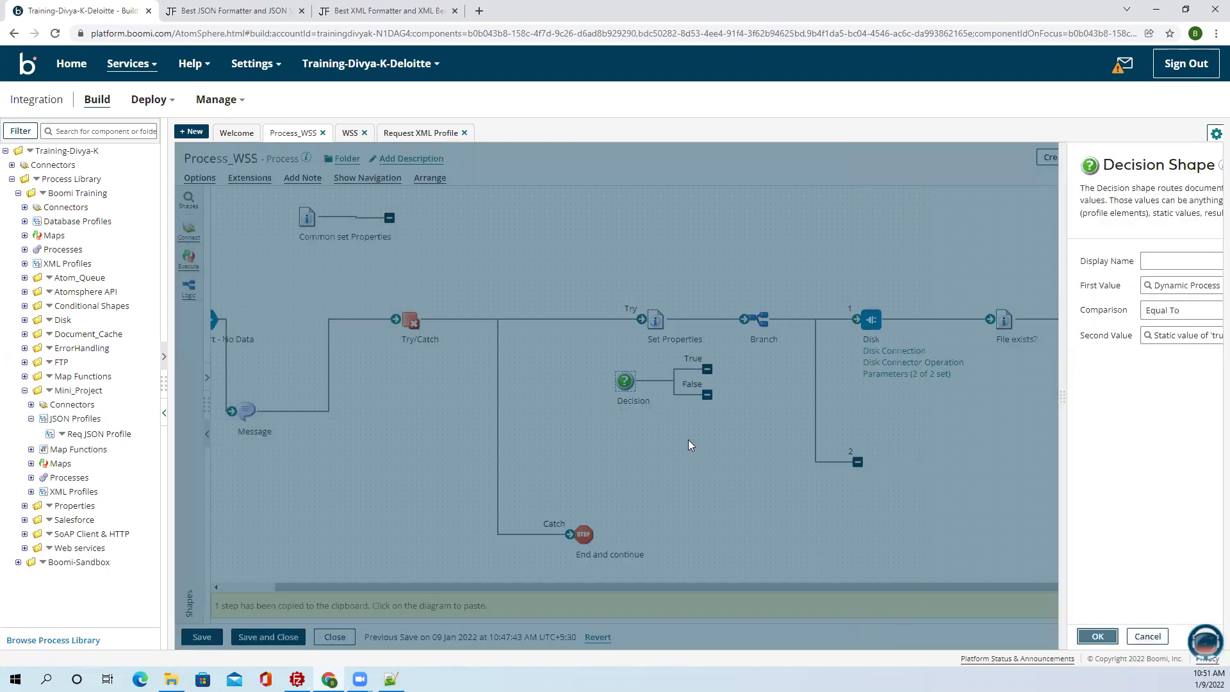
{"action": "left_click_drag", "start_coordinate": [626, 381], "coordinate": [869, 463]}
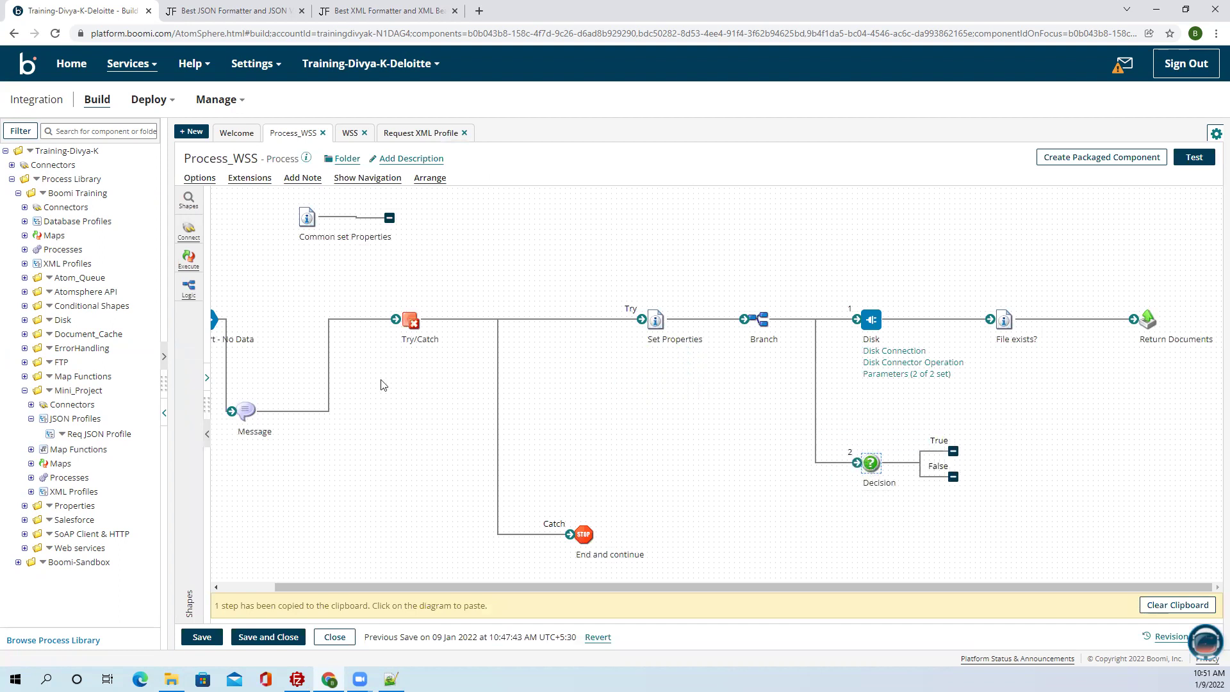
{"action": "left_click", "coordinate": [590, 512]}
End the Decision's True path with a pasted End and continue stop, lower the False endpoint, and save.
{"action": "left_click", "coordinate": [991, 432]}
{"action": "left_click", "coordinate": [991, 415]}
{"action": "left_click_drag", "start_coordinate": [953, 451], "coordinate": [990, 436]}
{"action": "left_click_drag", "start_coordinate": [953, 476], "coordinate": [972, 526]}
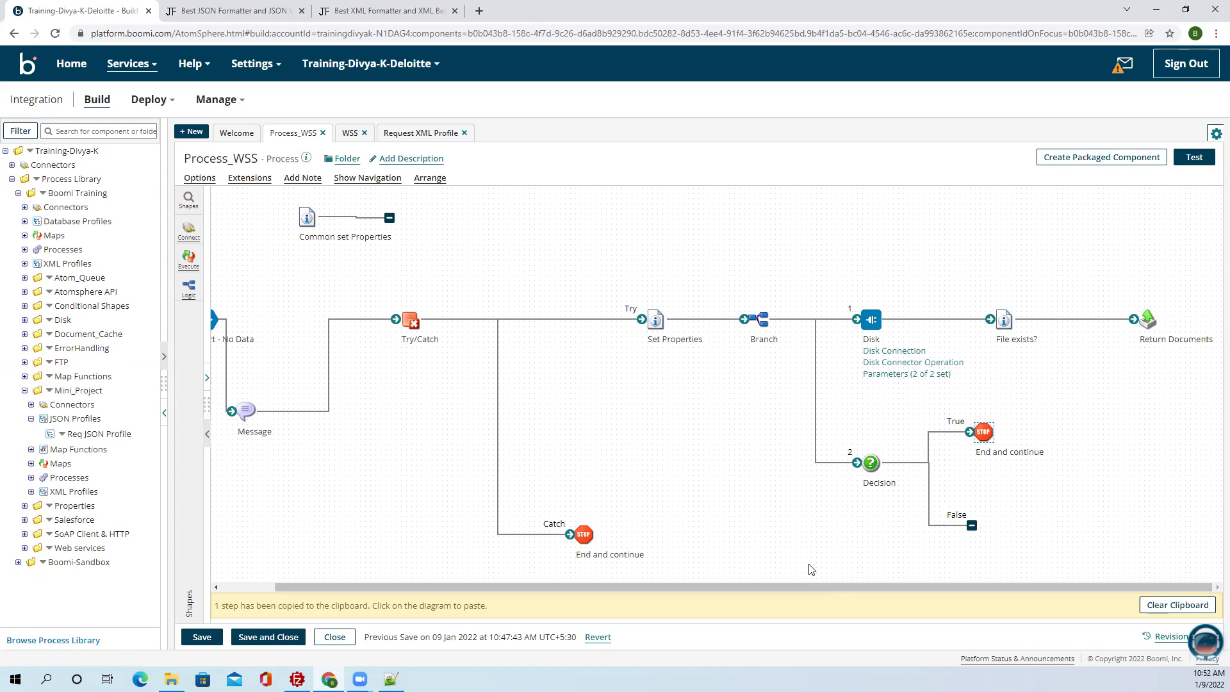
{"action": "left_click", "coordinate": [200, 637]}
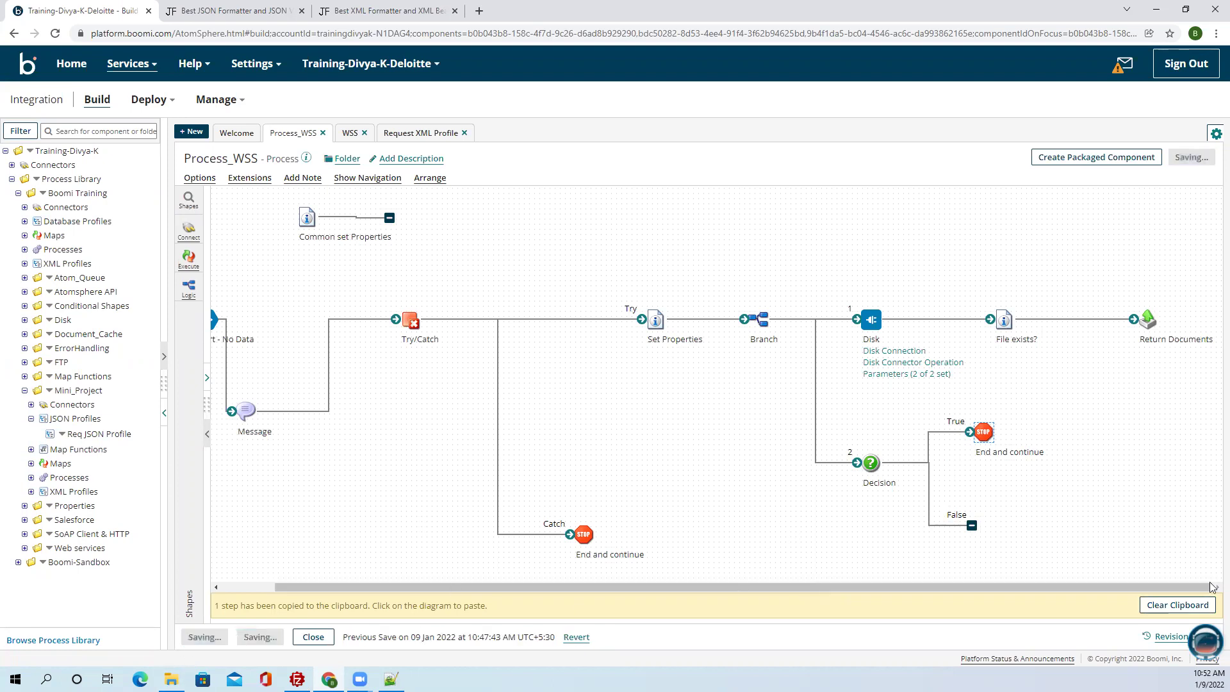
{"action": "left_click", "coordinate": [1198, 613]}
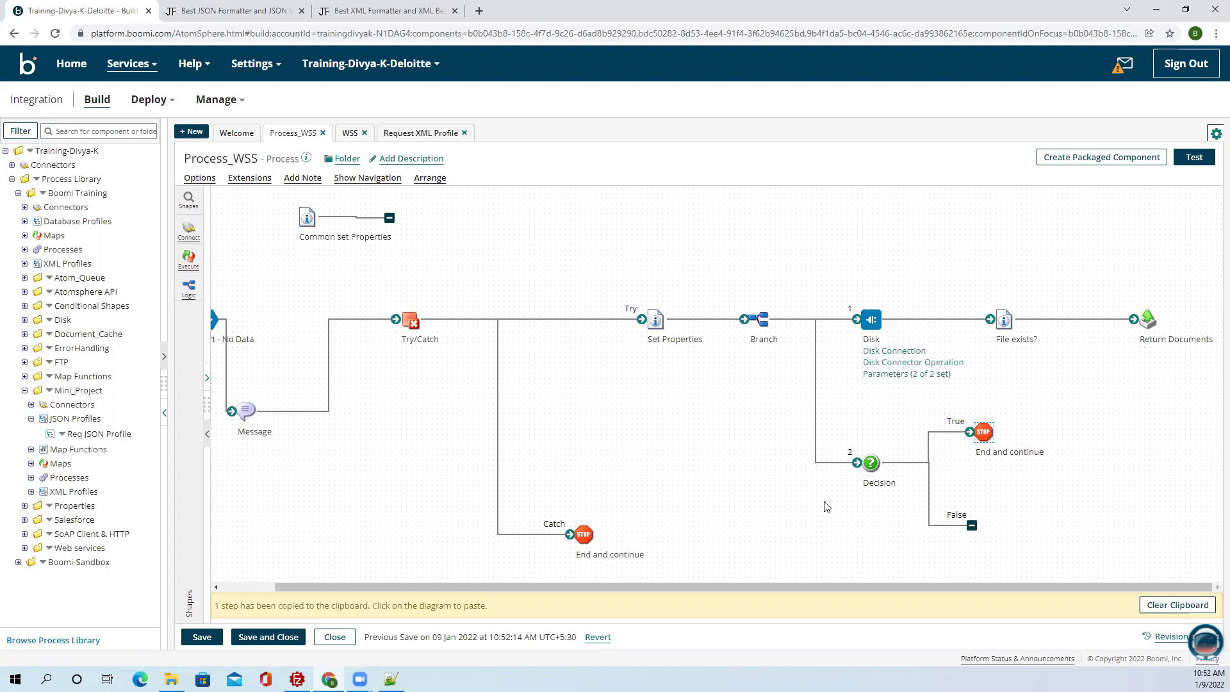
Nudge the branch ends, then collapse Mini_Project and expand ErrorHandling's Processes to show Process: Error Handling.
{"action": "left_click_drag", "start_coordinate": [678, 586], "coordinate": [768, 582]}
{"action": "left_click_drag", "start_coordinate": [973, 524], "coordinate": [972, 510]}
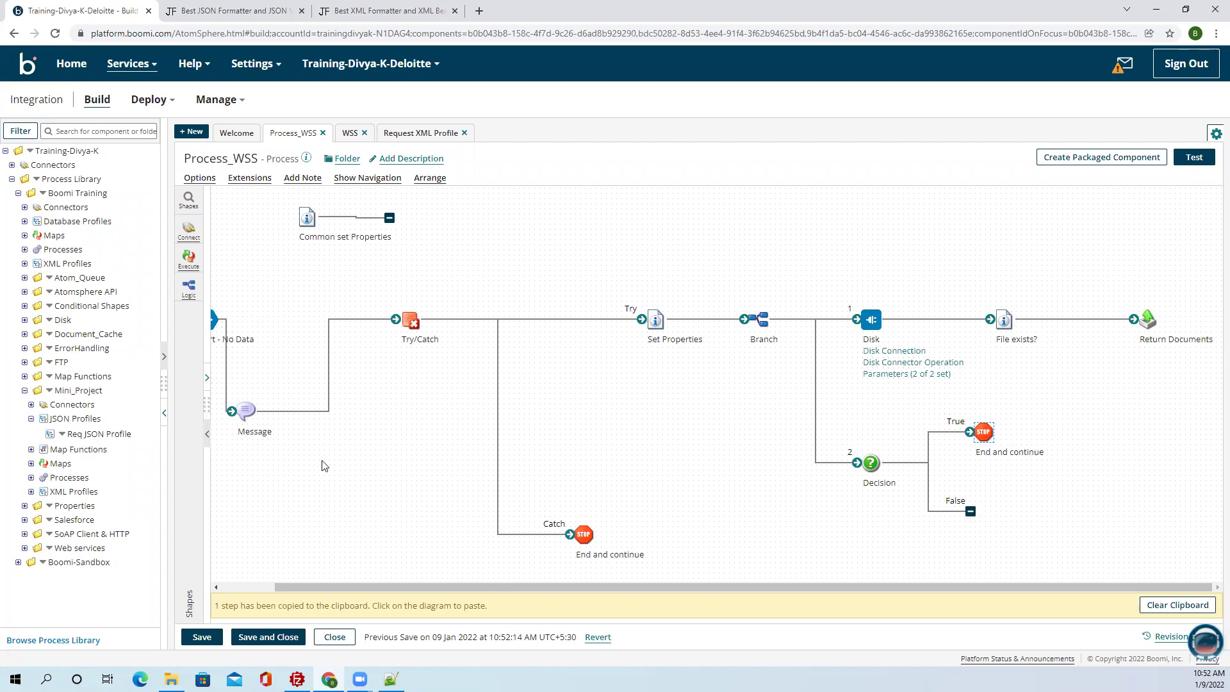
{"action": "left_click", "coordinate": [25, 391]}
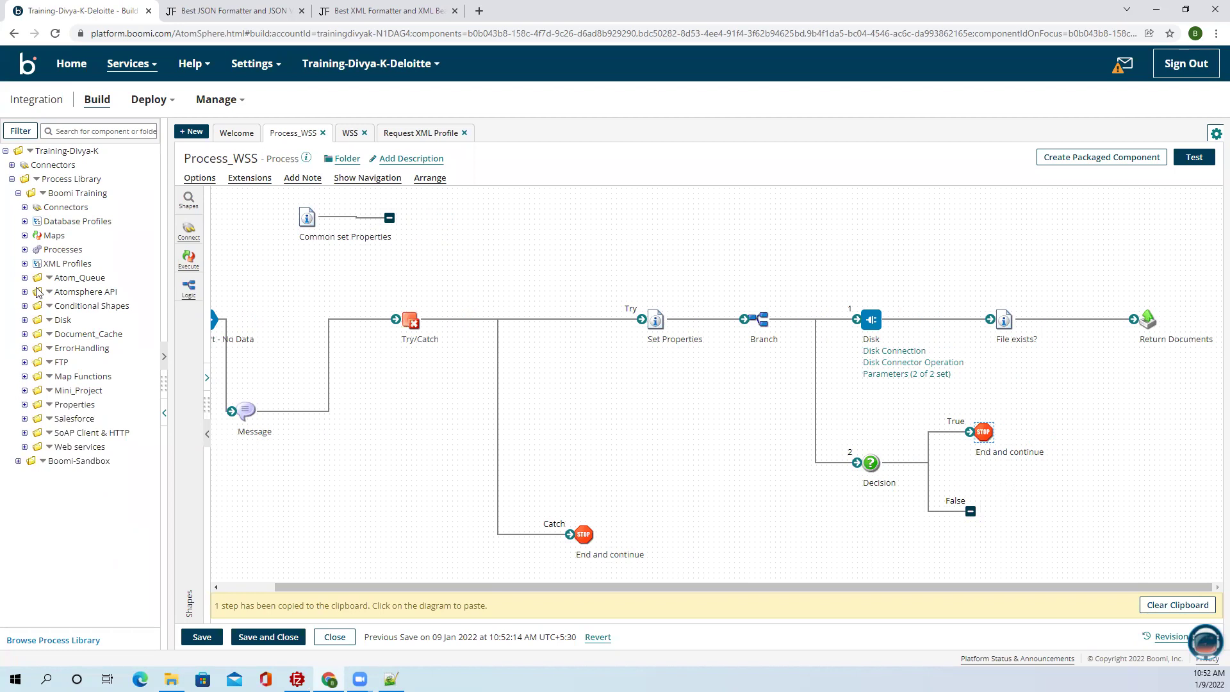
{"action": "left_click", "coordinate": [25, 348]}
{"action": "left_click", "coordinate": [31, 390]}
{"action": "left_click", "coordinate": [31, 390]}
{"action": "left_click", "coordinate": [30, 376]}
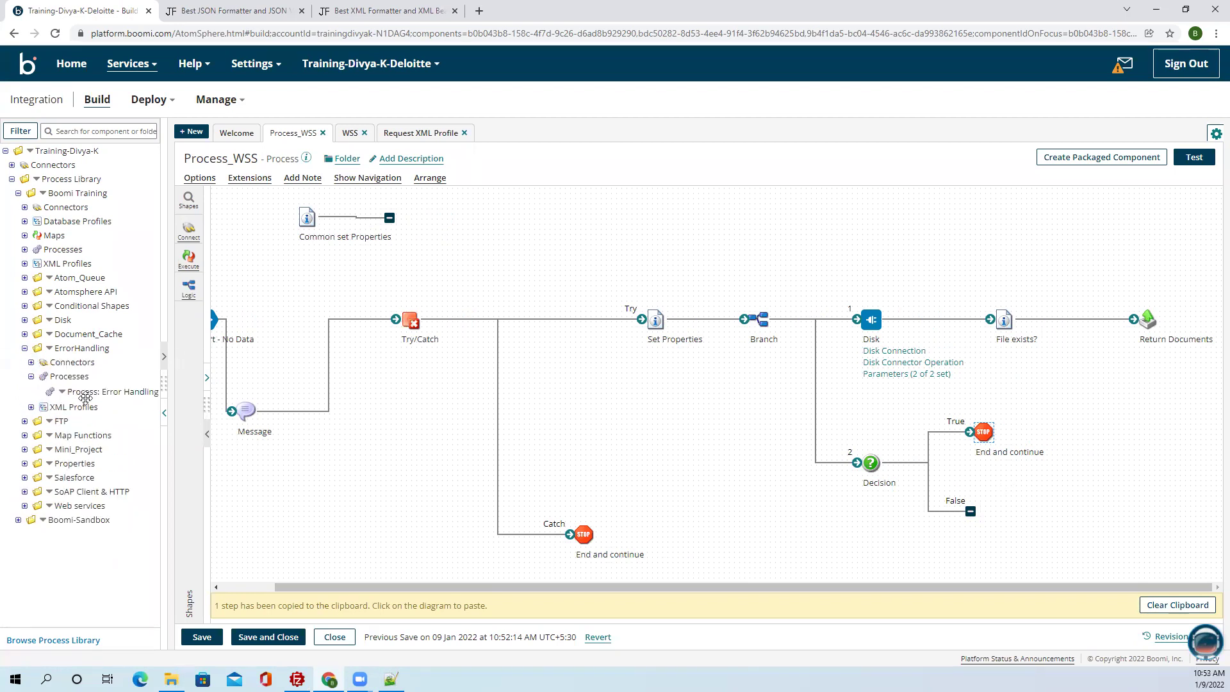
Copy the Mail and End steps from Process: Error Handling and paste them into Process_WSS.
{"action": "left_click", "coordinate": [128, 389]}
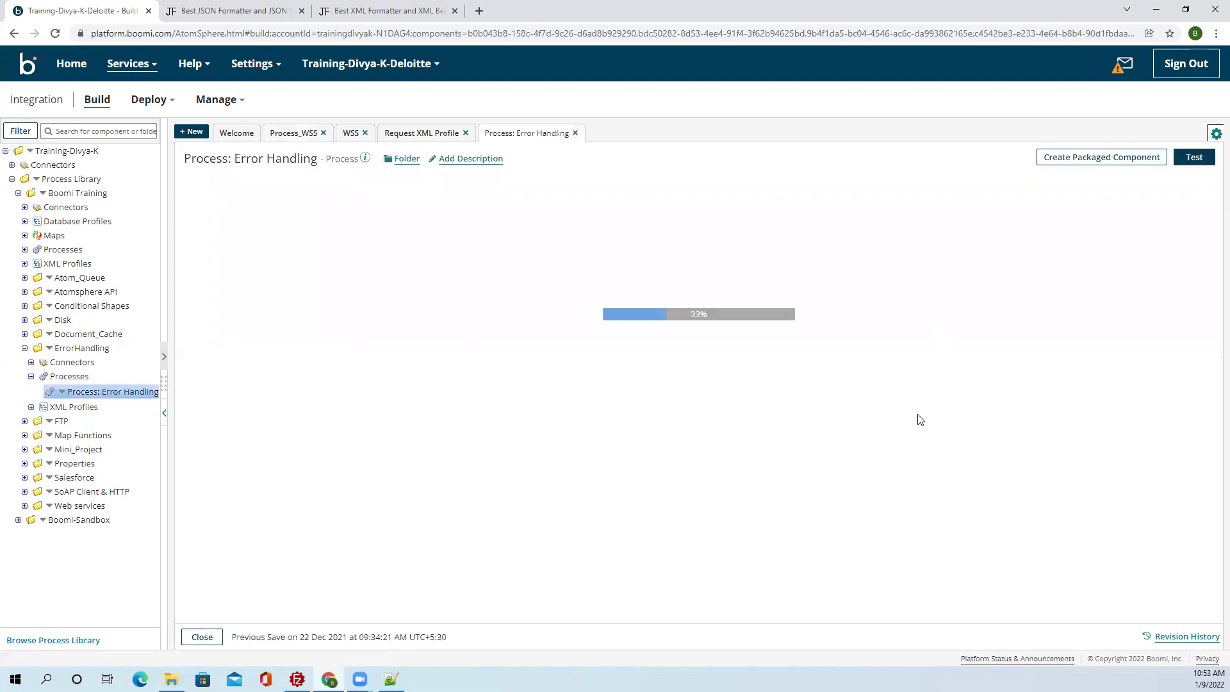
{"action": "left_click_drag", "start_coordinate": [579, 394], "coordinate": [808, 552]}
{"action": "left_click", "coordinate": [644, 413]}
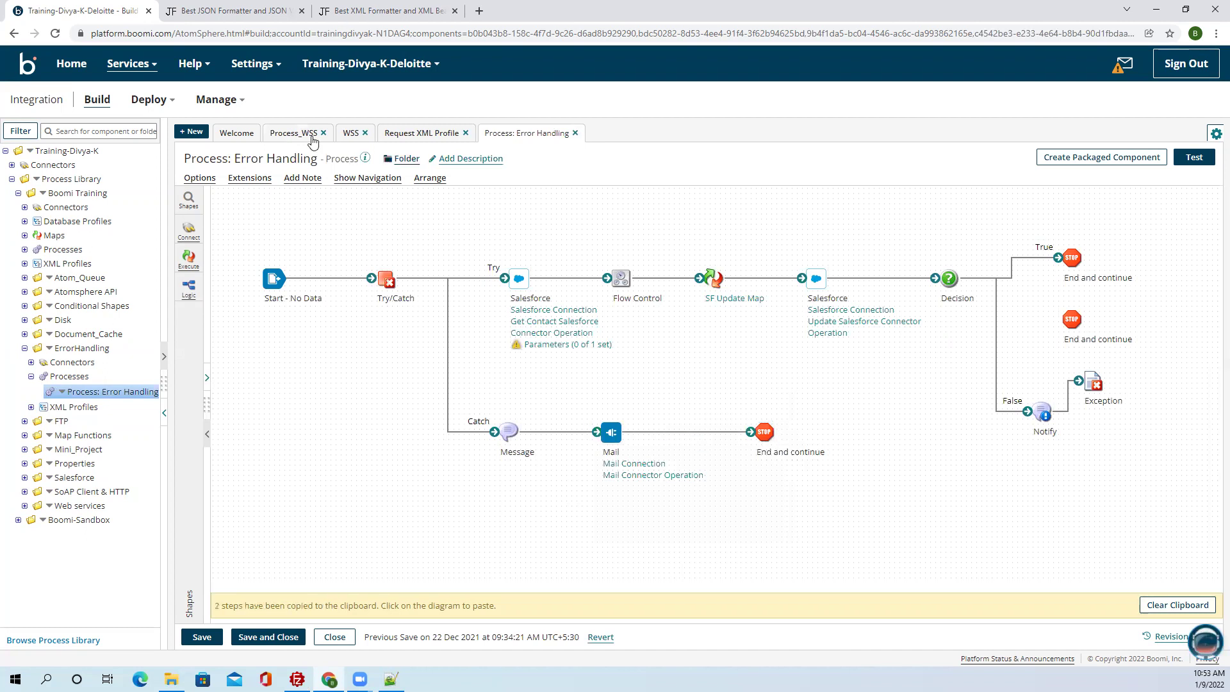
{"action": "left_click", "coordinate": [297, 133]}
{"action": "left_click", "coordinate": [1079, 501]}
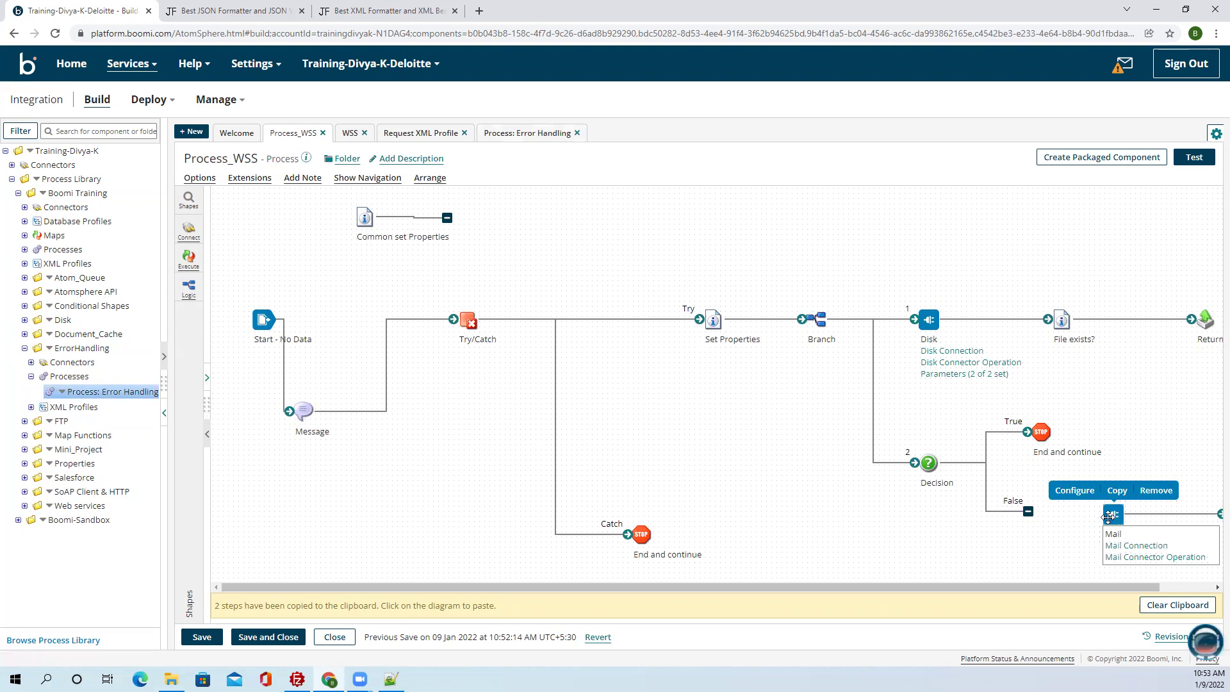
{"action": "left_click_drag", "start_coordinate": [1039, 589], "coordinate": [1092, 587]}
{"action": "left_click_drag", "start_coordinate": [1180, 520], "coordinate": [1071, 521]}
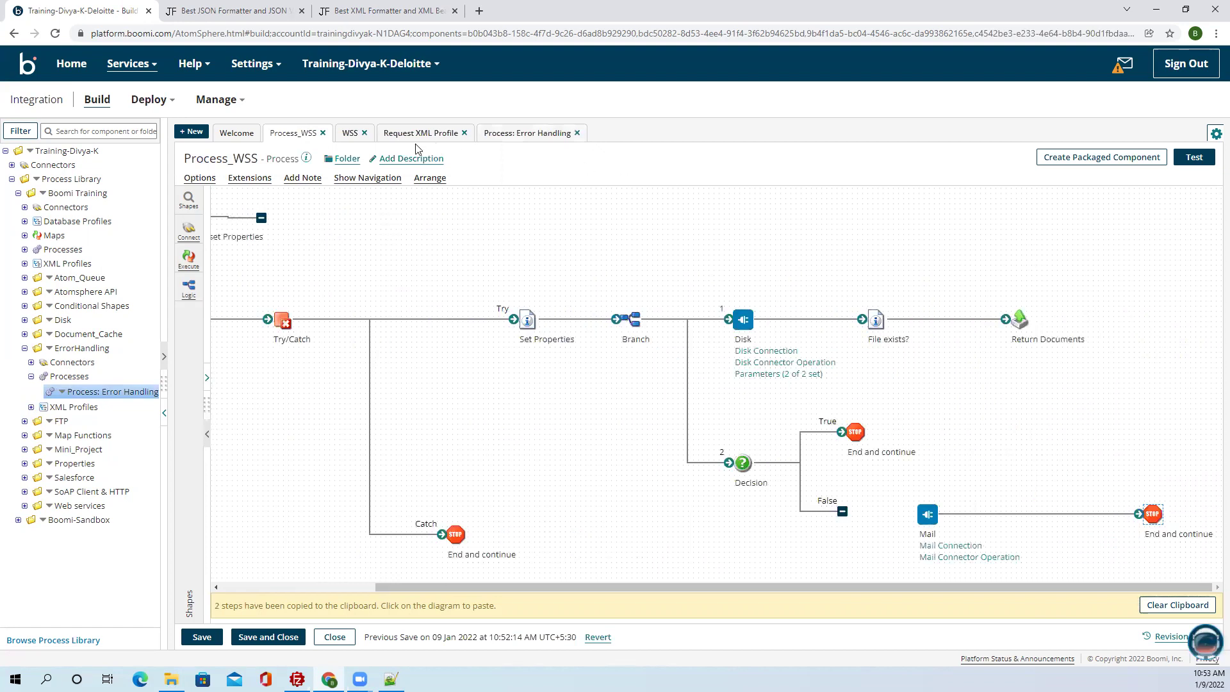
Copy the Error Handling Message step into Process_WSS and connect the False branch to it.
{"action": "left_click", "coordinate": [520, 135]}
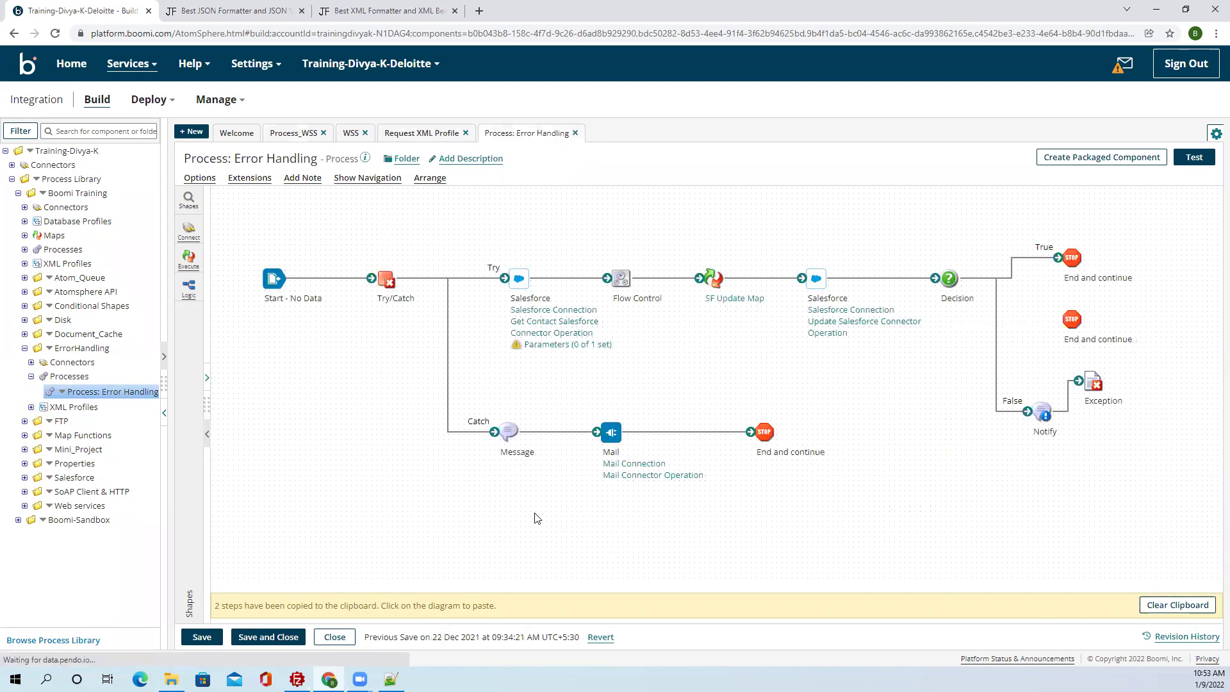
{"action": "mouse_move", "coordinate": [508, 430]}
{"action": "left_click", "coordinate": [511, 406]}
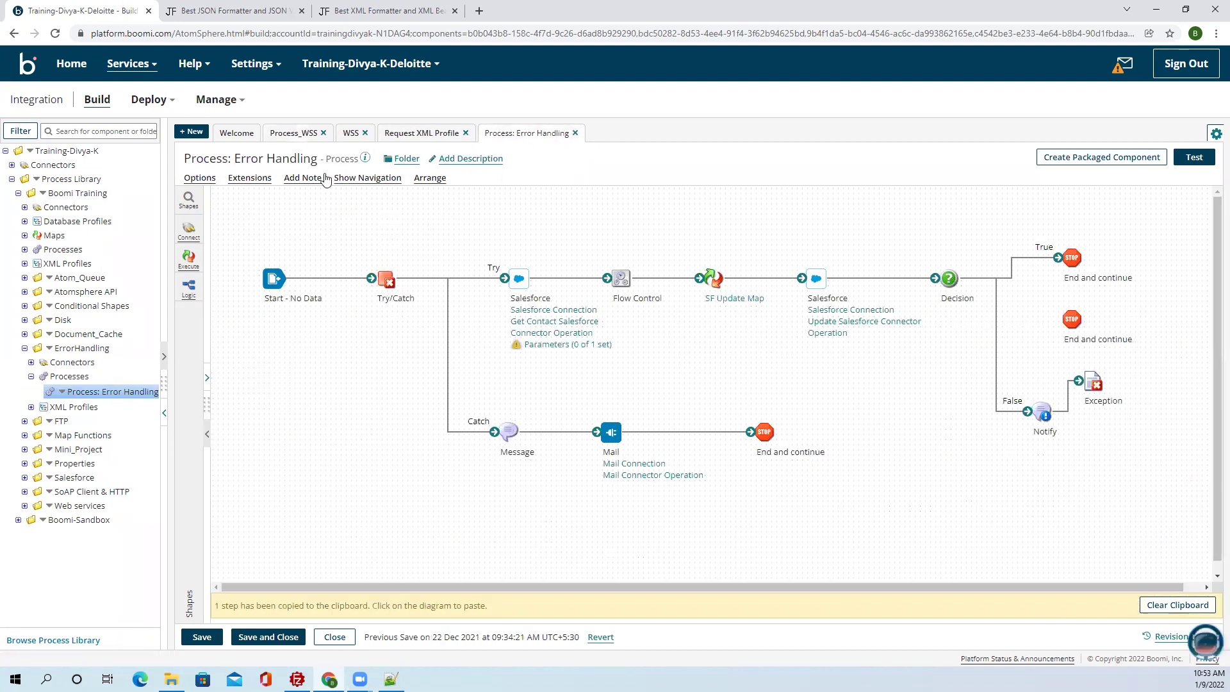
{"action": "left_click", "coordinate": [277, 135]}
{"action": "left_click_drag", "start_coordinate": [1038, 521], "coordinate": [1020, 517]}
{"action": "left_click", "coordinate": [1032, 518]}
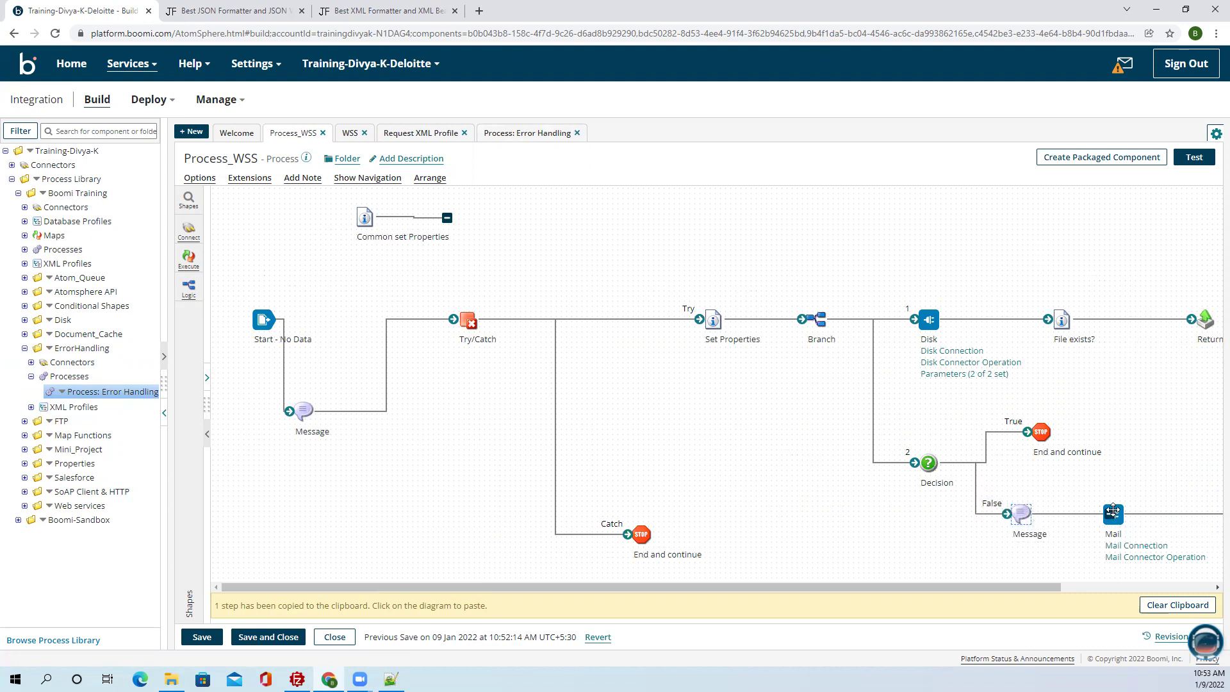
Review the pasted Message step's settings and the Mail connector operation.
{"action": "double_click", "coordinate": [1021, 516]}
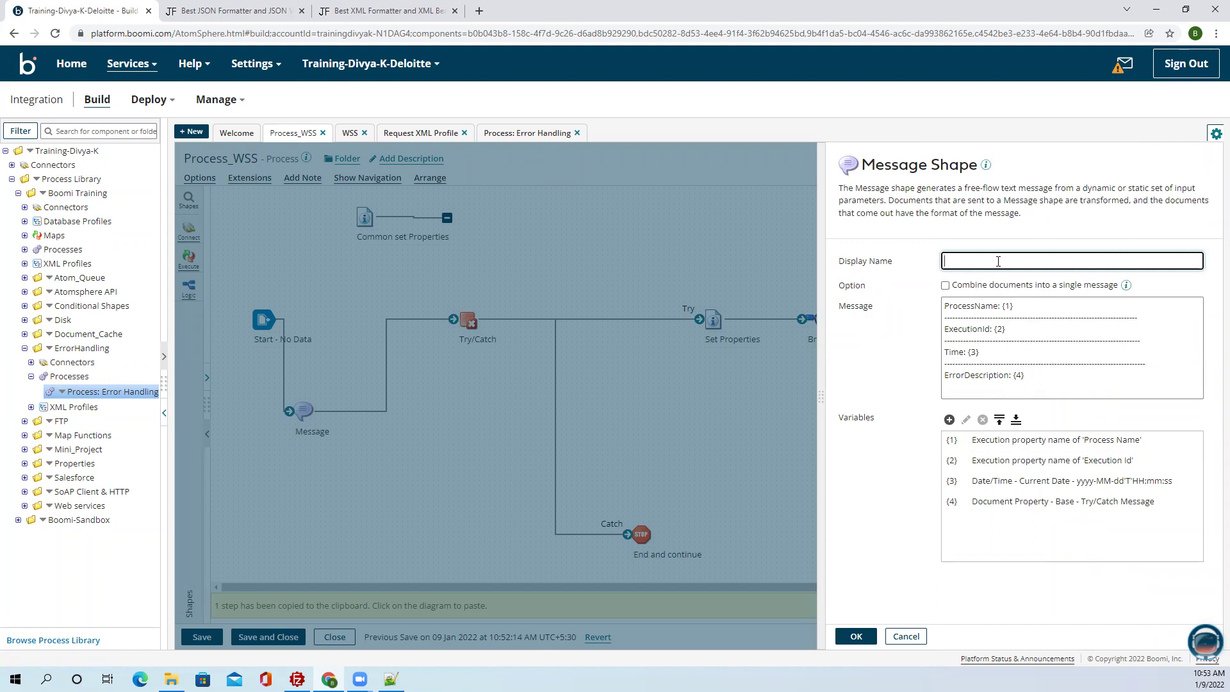
{"action": "left_click", "coordinate": [862, 638]}
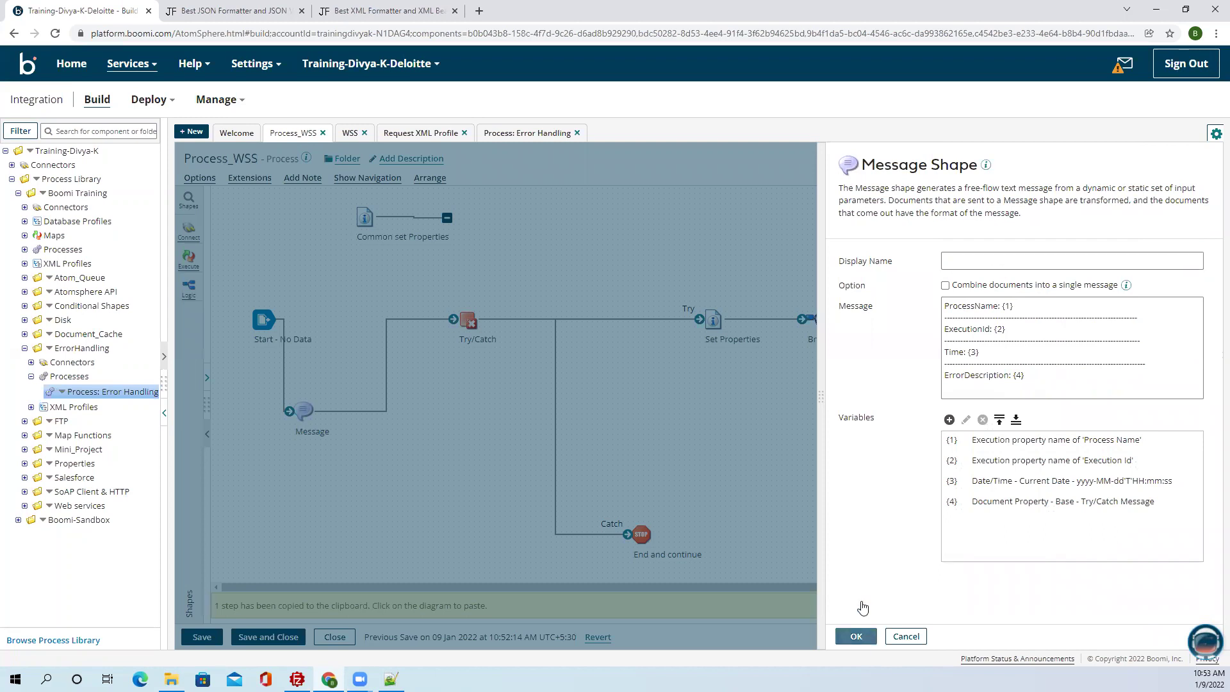
{"action": "left_click_drag", "start_coordinate": [914, 582], "coordinate": [979, 580]}
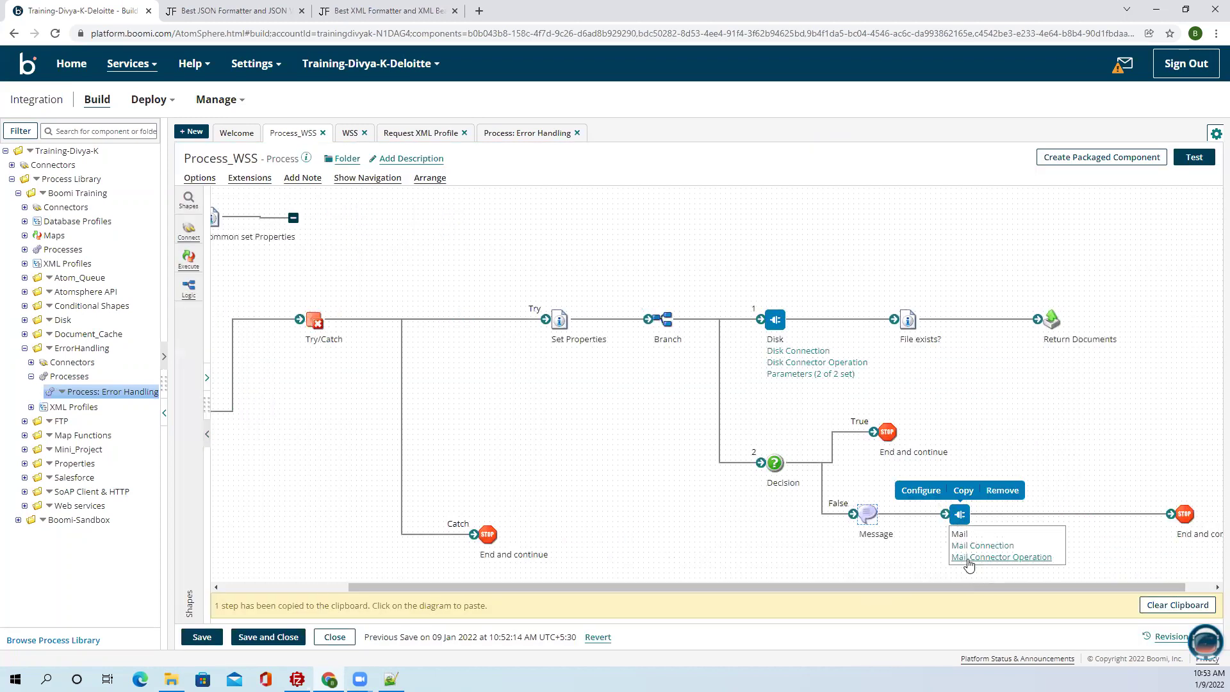
{"action": "left_click", "coordinate": [971, 557]}
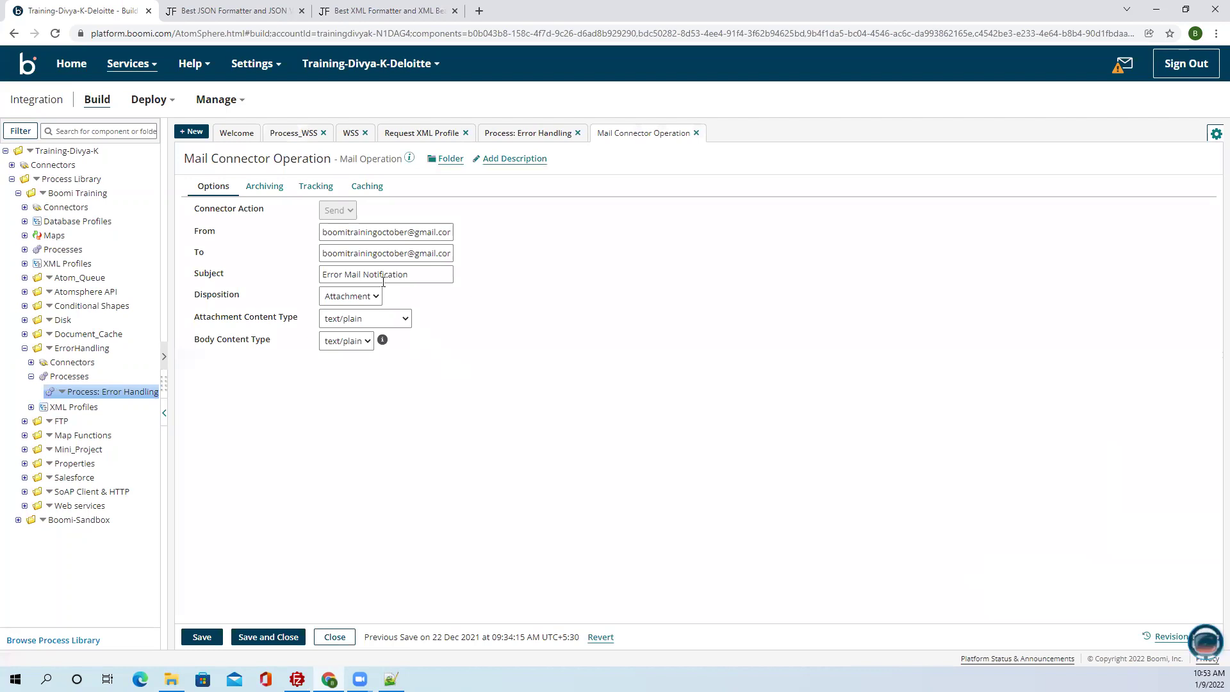
{"action": "left_click", "coordinate": [696, 132]}
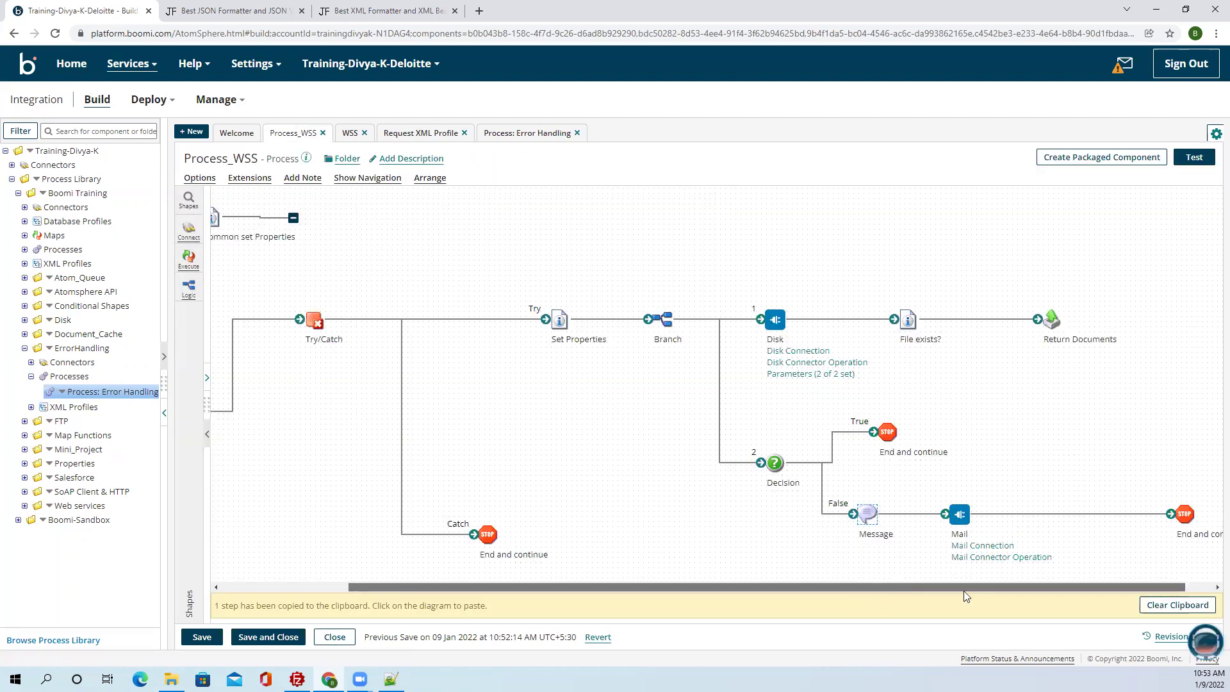
Check the Mail step's connector settings and shift Mail further right along the False branch.
{"action": "left_click_drag", "start_coordinate": [963, 590], "coordinate": [990, 588]}
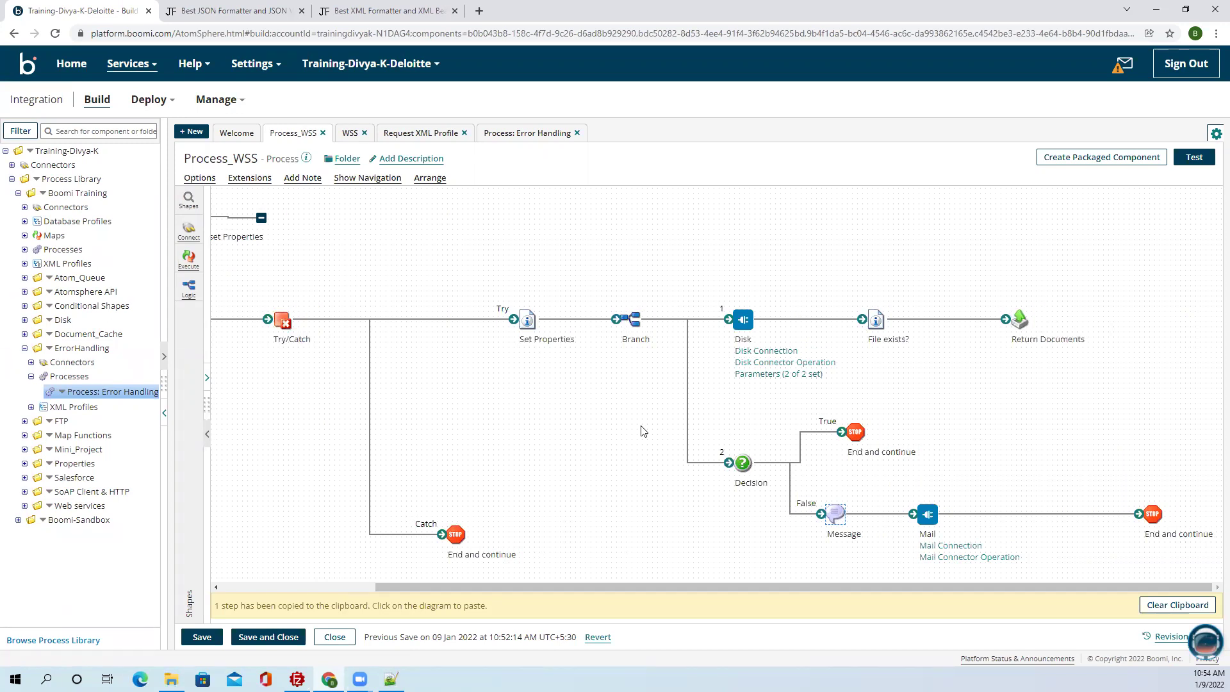
{"action": "left_click", "coordinate": [927, 515]}
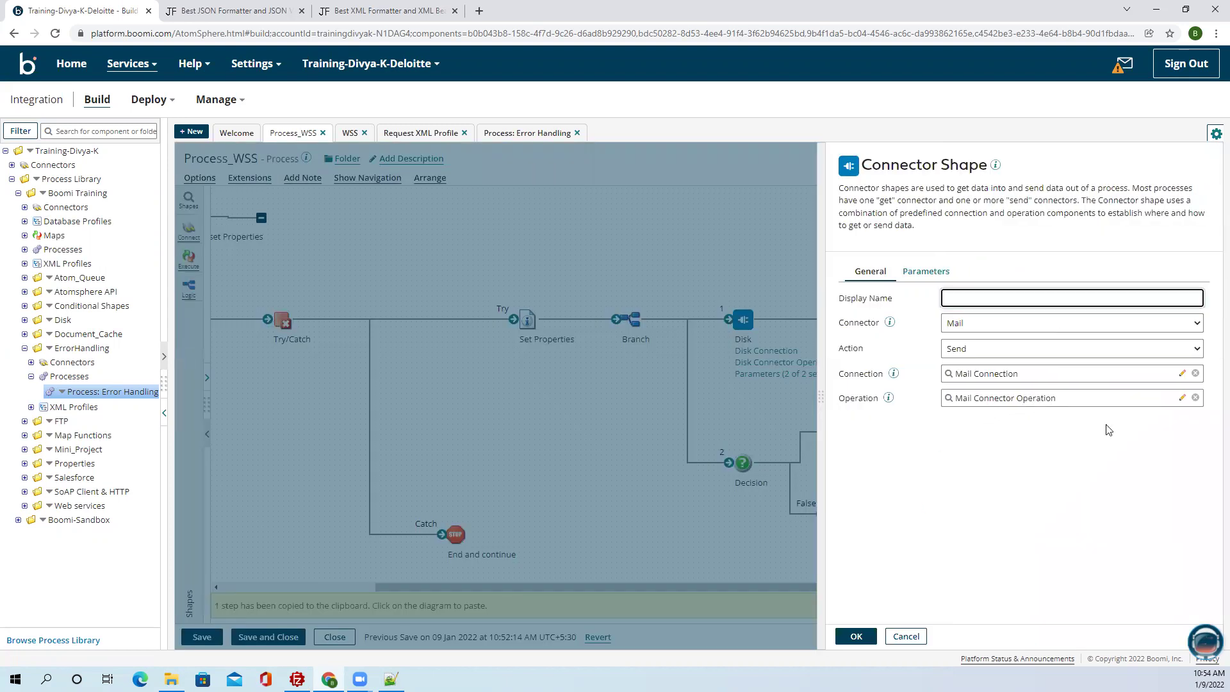
{"action": "left_click", "coordinate": [906, 636]}
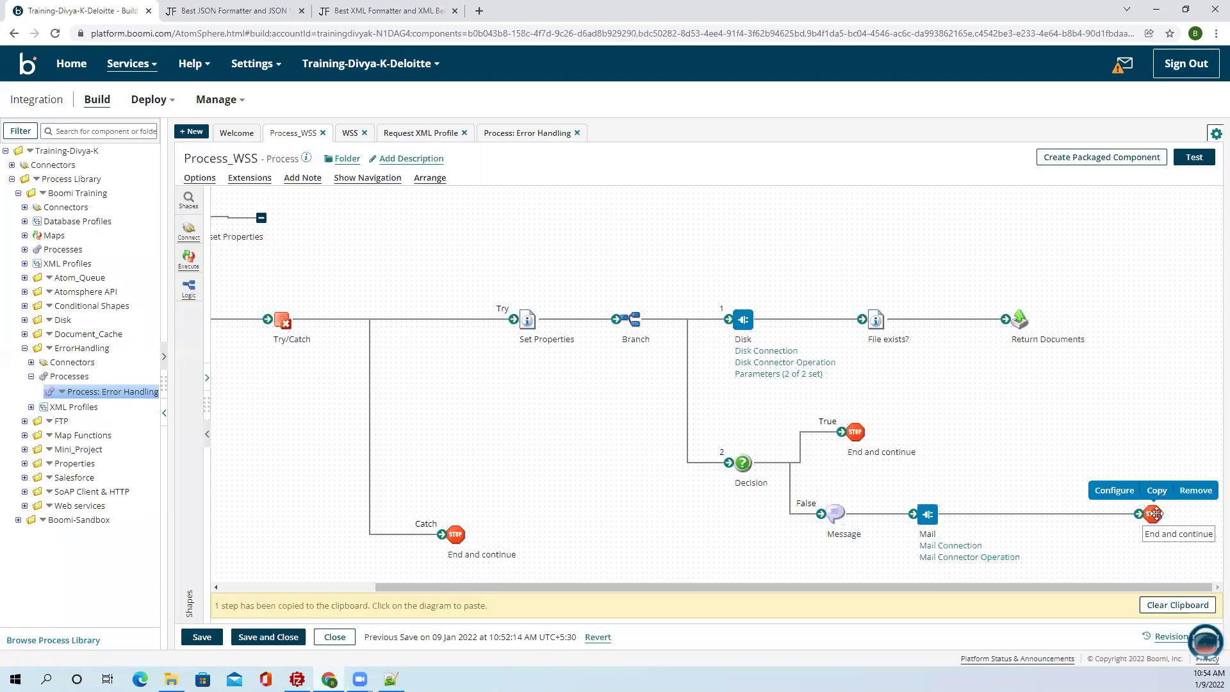
{"action": "mouse_move", "coordinate": [862, 520]}
{"action": "left_mouse_down"}
{"action": "mouse_move", "coordinate": [993, 522]}
{"action": "mouse_move", "coordinate": [857, 515]}
{"action": "left_mouse_up"}
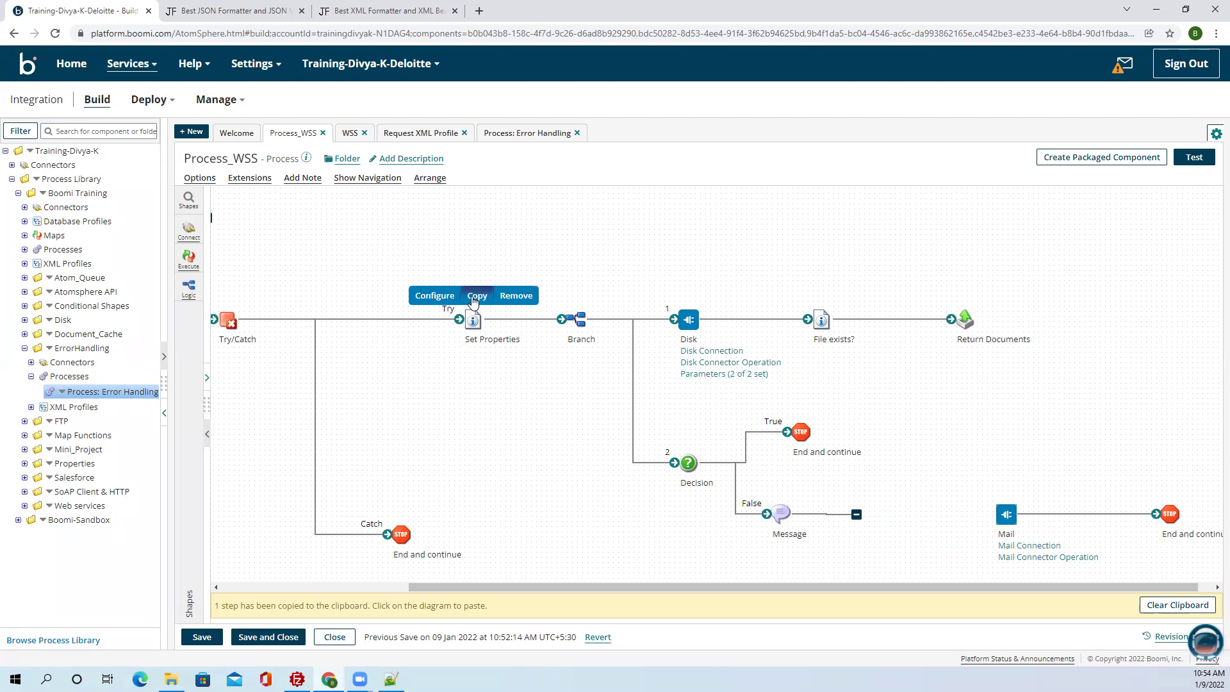
Paste a Set Properties step between Message and Mail, removing its DPP_Folder and DPP_FileName properties.
{"action": "left_click", "coordinate": [884, 512]}
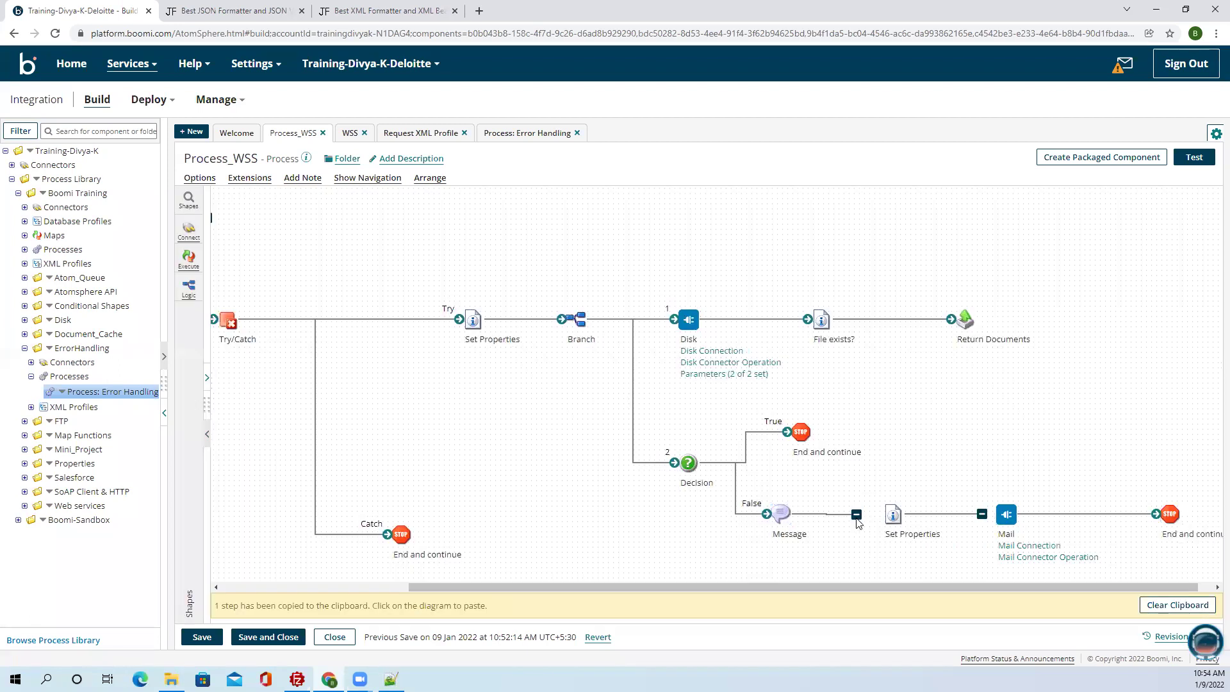
{"action": "left_click_drag", "start_coordinate": [964, 512], "coordinate": [1005, 514]}
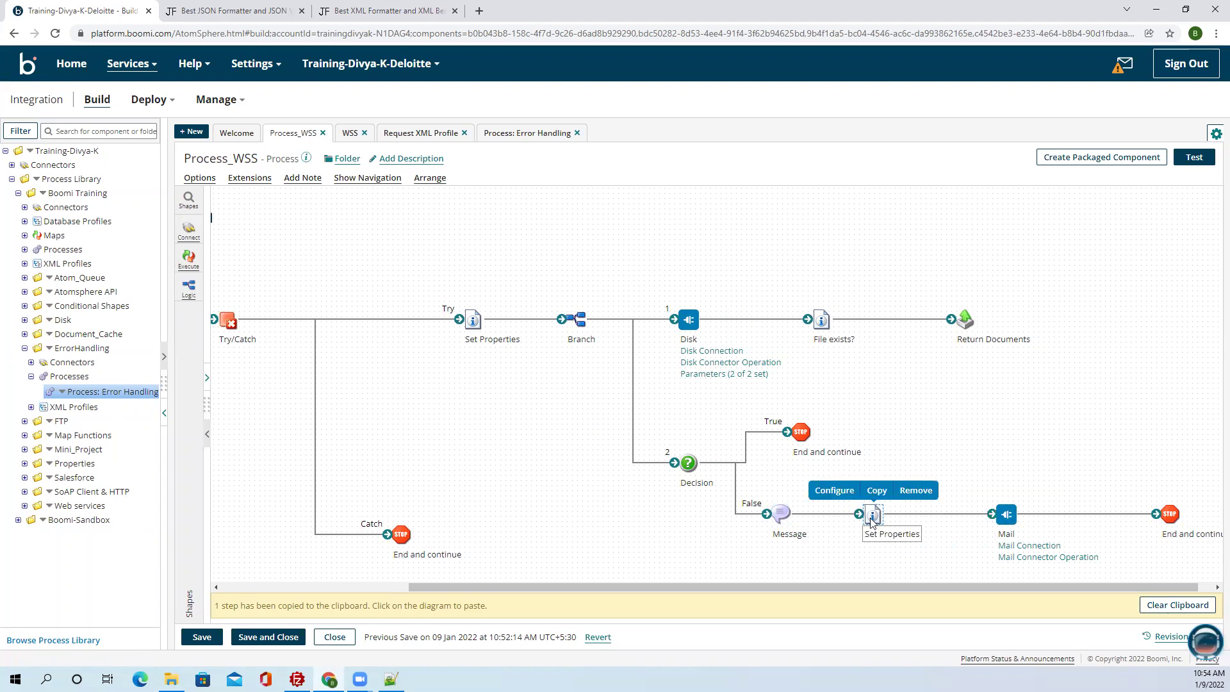
{"action": "double_click", "coordinate": [872, 516]}
{"action": "left_click", "coordinate": [878, 374]}
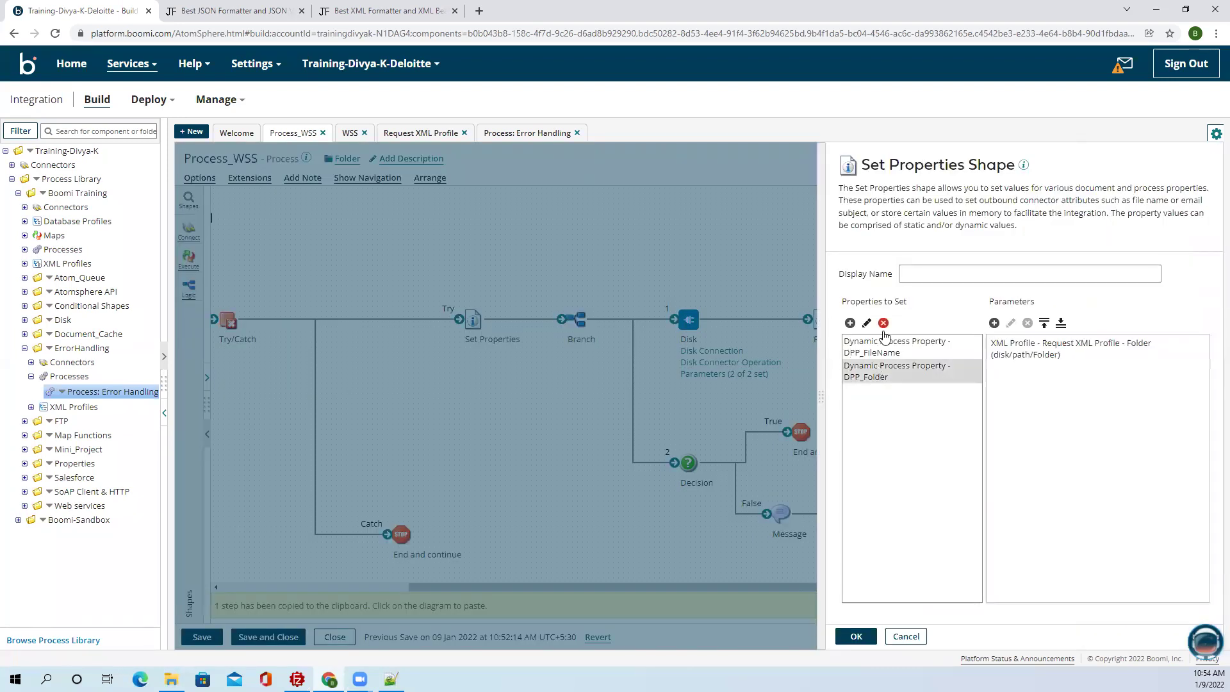
{"action": "left_click", "coordinate": [883, 323]}
{"action": "left_click", "coordinate": [519, 398]}
{"action": "left_click", "coordinate": [875, 346]}
{"action": "left_click", "coordinate": [883, 323]}
{"action": "left_click", "coordinate": [520, 398]}
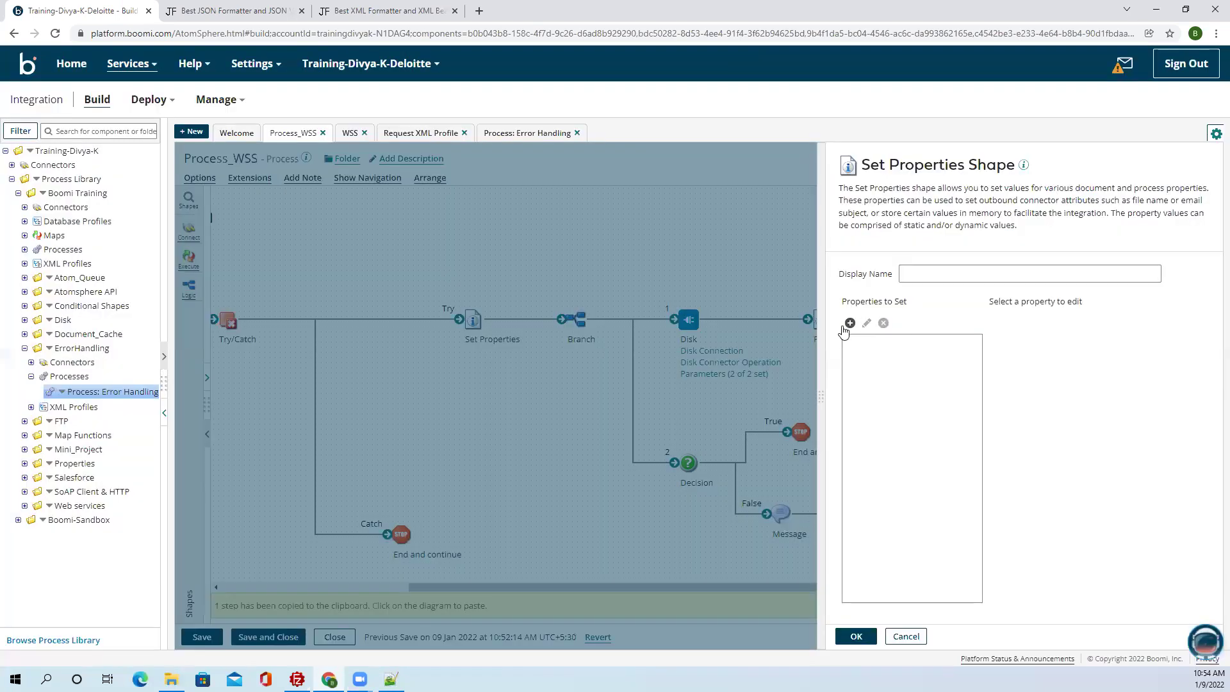
Add the Mail connector's Subject document property to the Set Properties step.
{"action": "left_click", "coordinate": [850, 323]}
{"action": "left_click", "coordinate": [653, 243]}
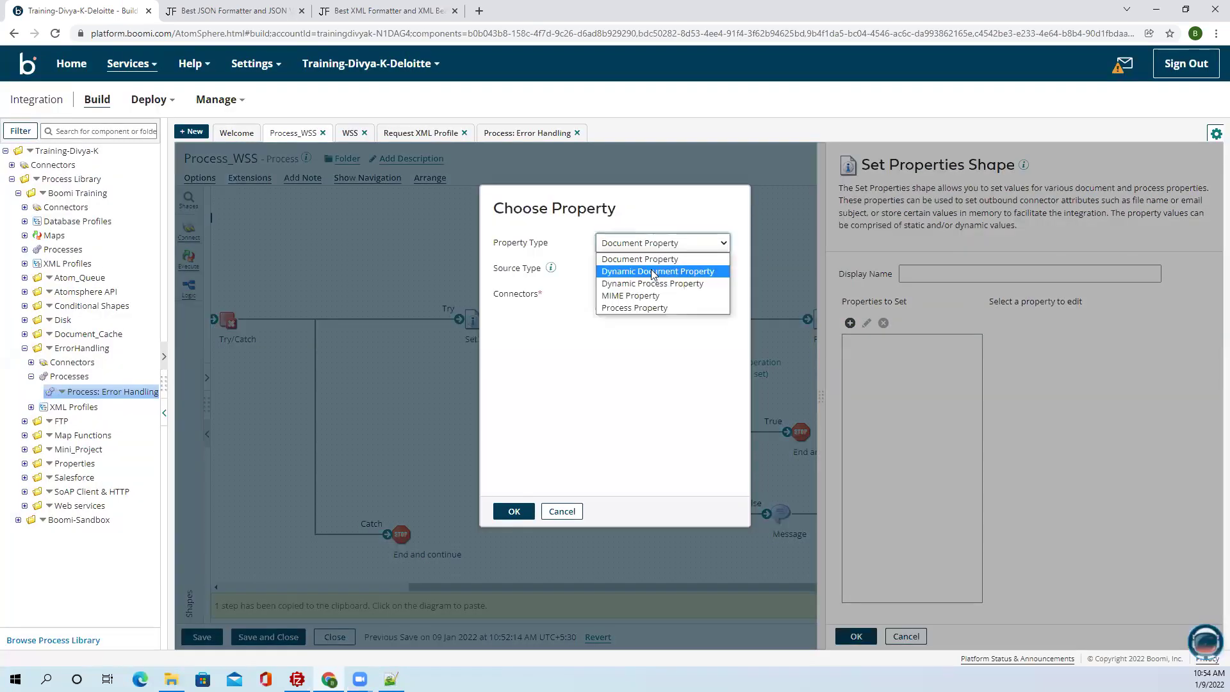
{"action": "left_click", "coordinate": [634, 260]}
{"action": "left_click", "coordinate": [632, 267]}
{"action": "left_click", "coordinate": [633, 269]}
{"action": "left_click", "coordinate": [642, 298]}
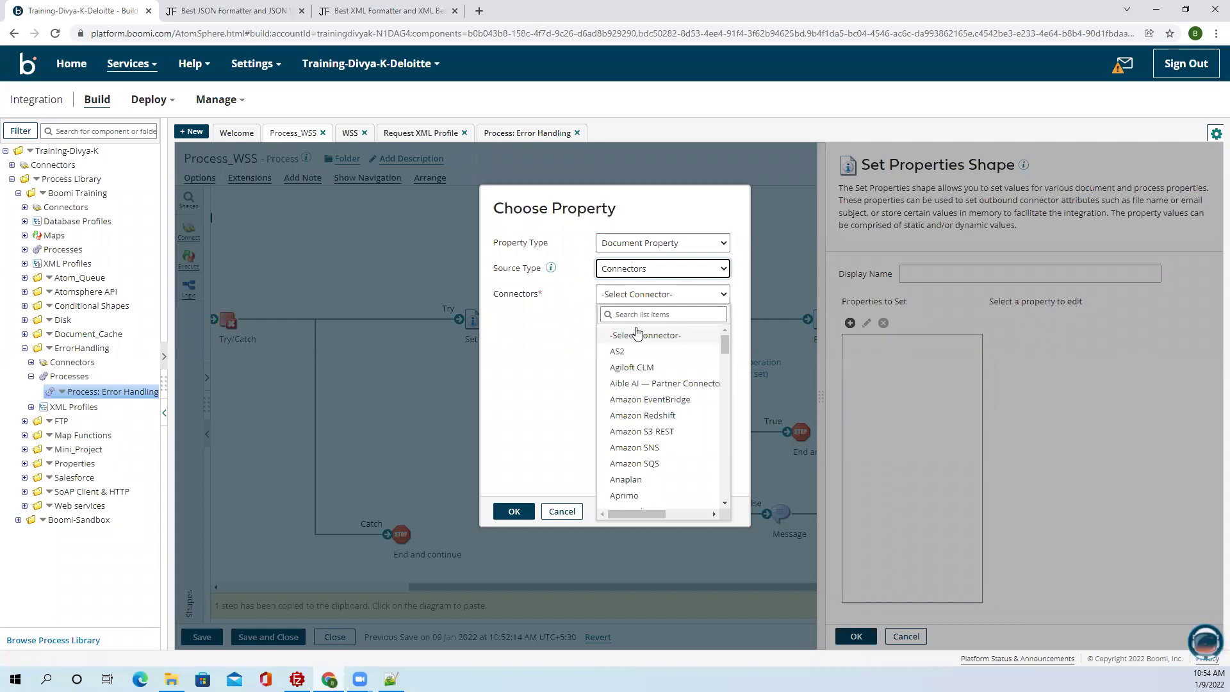
{"action": "left_click", "coordinate": [644, 314]}
{"action": "type", "text": "mail"}
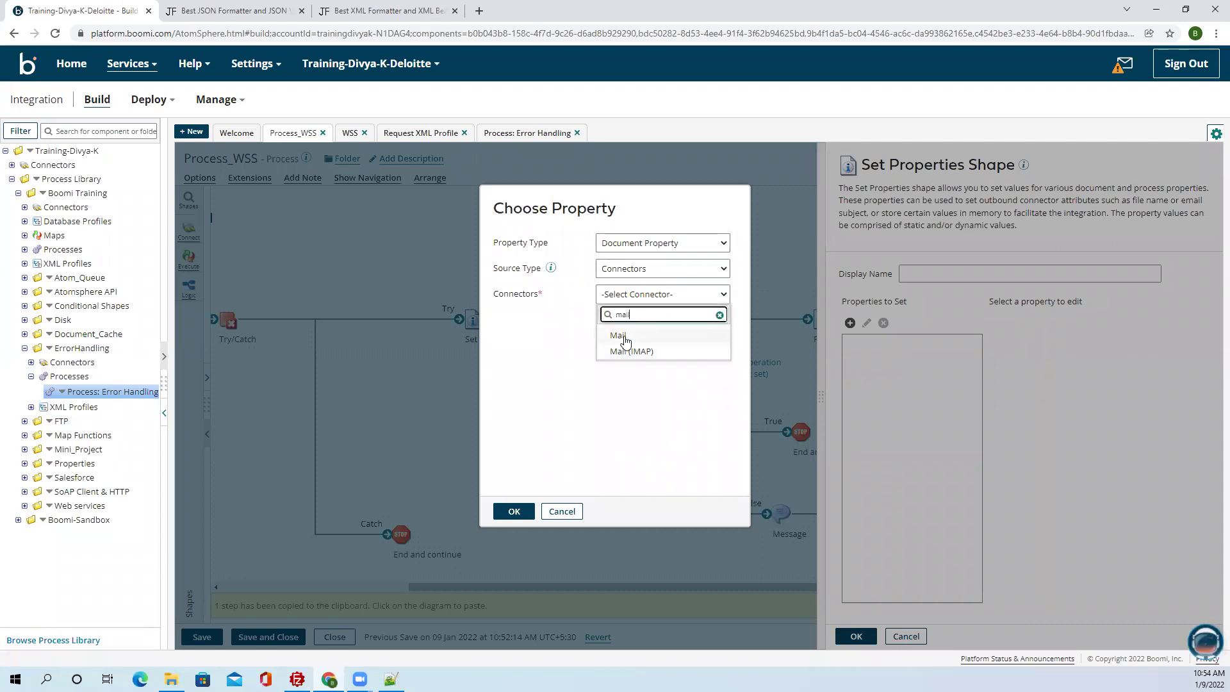
{"action": "left_click", "coordinate": [619, 335]}
{"action": "left_click", "coordinate": [641, 319]}
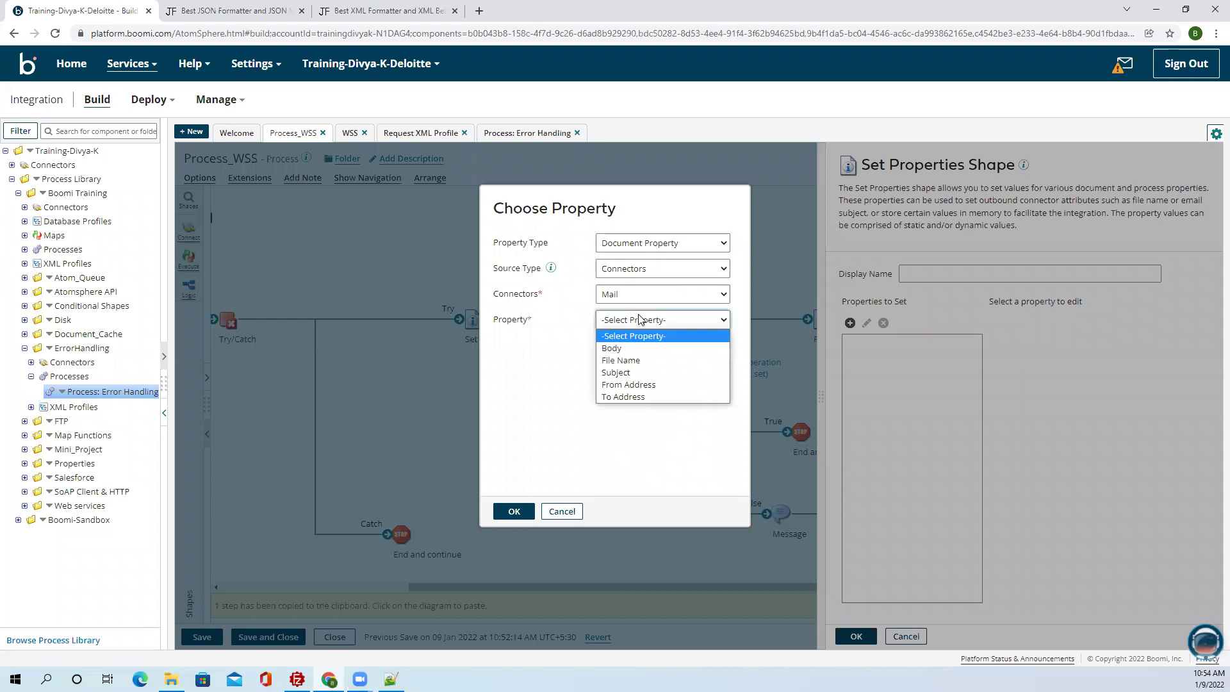
{"action": "left_click", "coordinate": [616, 373]}
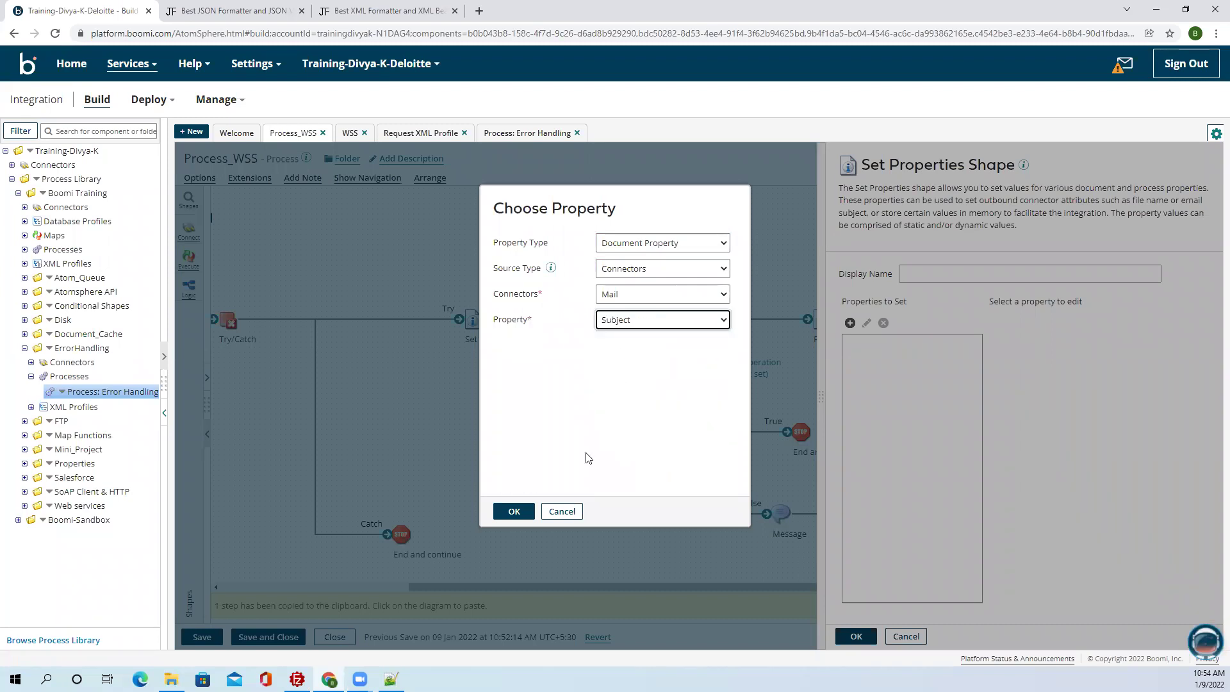
{"action": "left_click", "coordinate": [514, 511]}
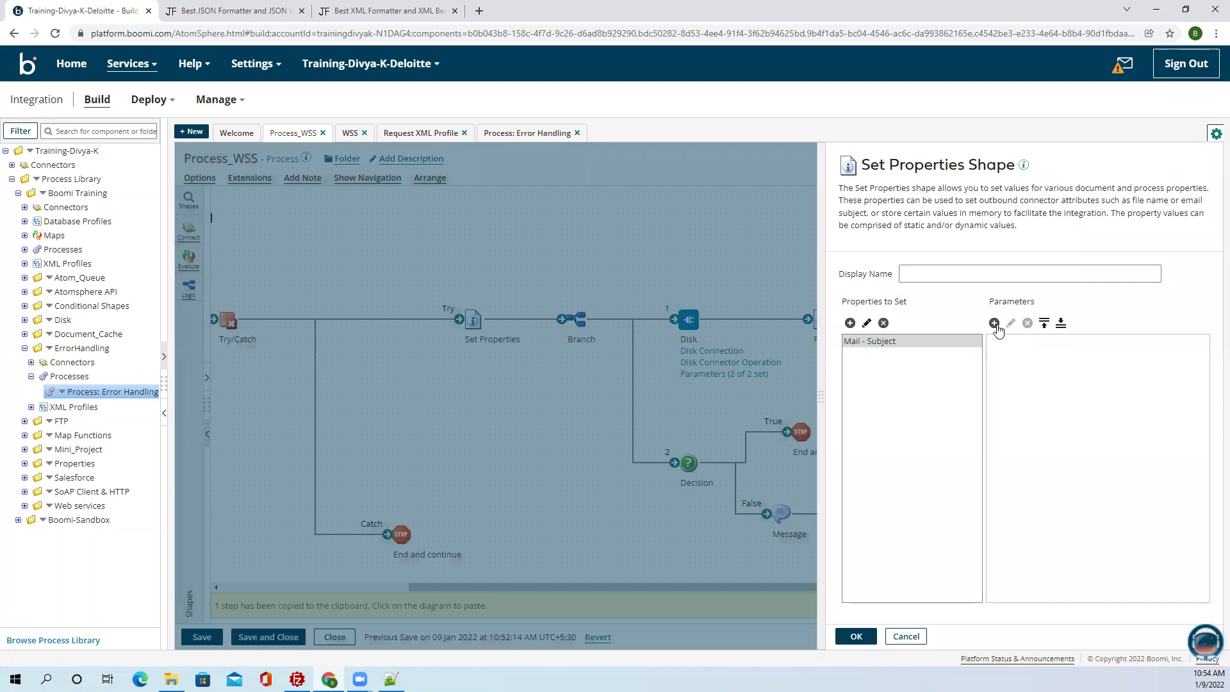
Give Mail - Subject the static value 'Mail Notification' and save the step.
{"action": "left_click", "coordinate": [993, 323]}
{"action": "left_click", "coordinate": [564, 227]}
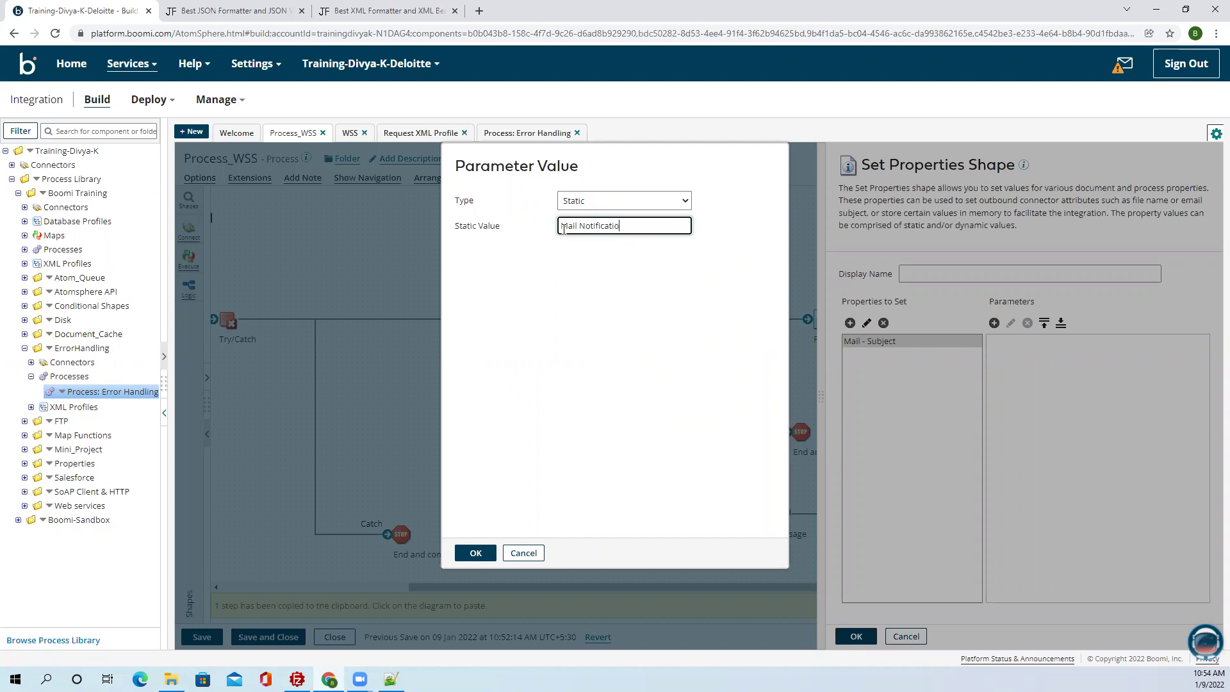
{"action": "left_click", "coordinate": [475, 553]}
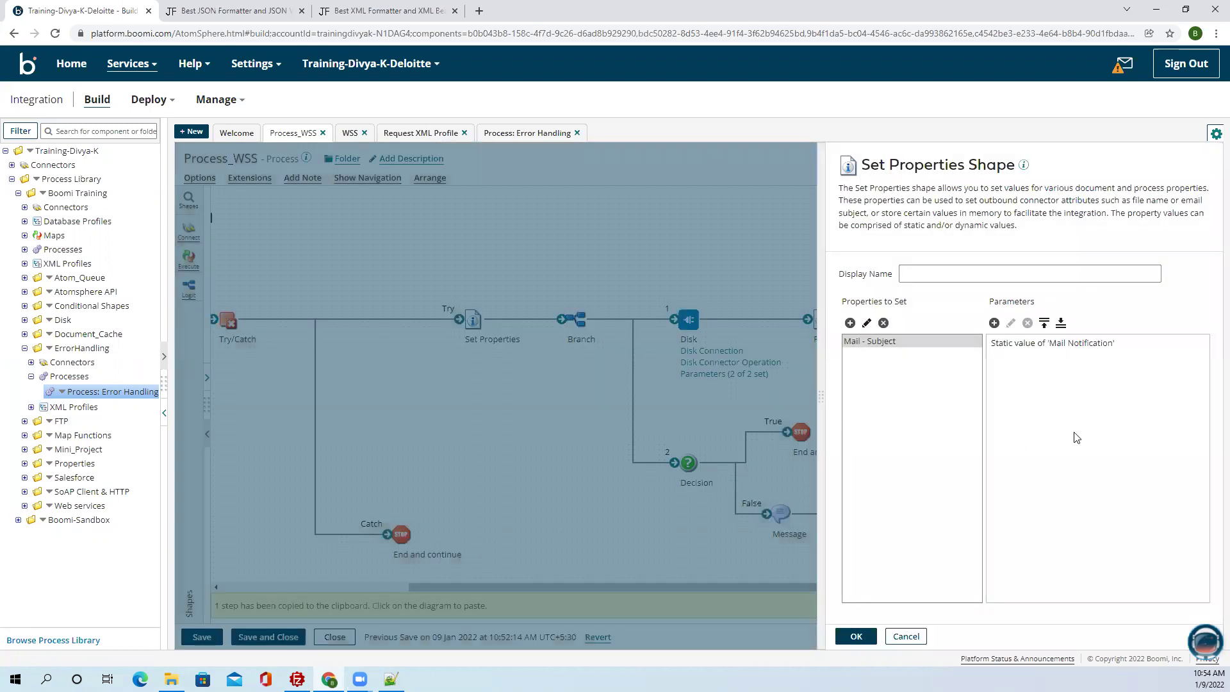
{"action": "left_click", "coordinate": [856, 636]}
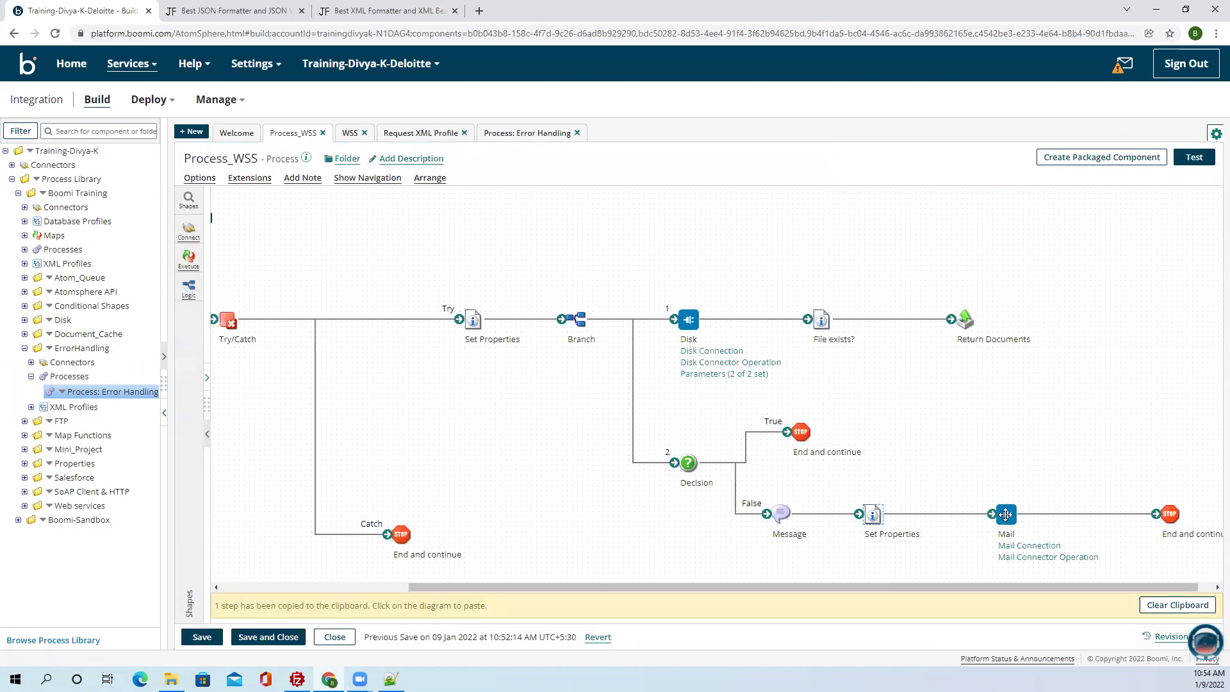
Review the False-branch Message step's variables without changing them.
{"action": "mouse_move", "coordinate": [873, 517]}
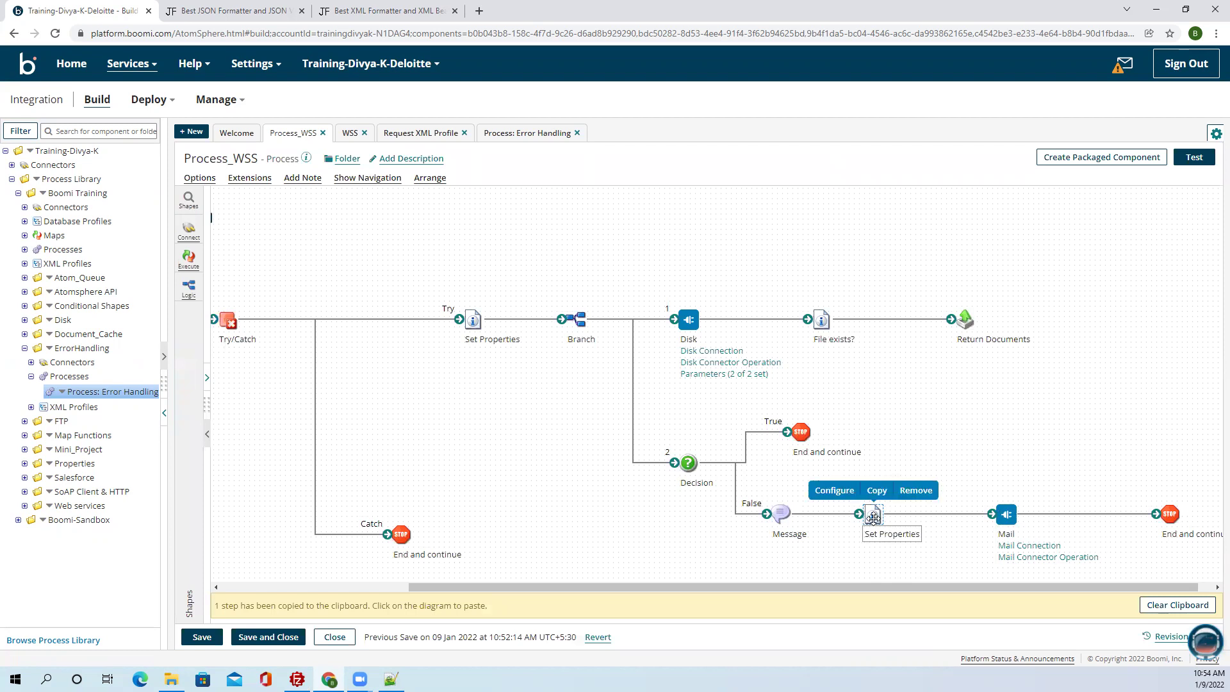
{"action": "left_click", "coordinate": [780, 513]}
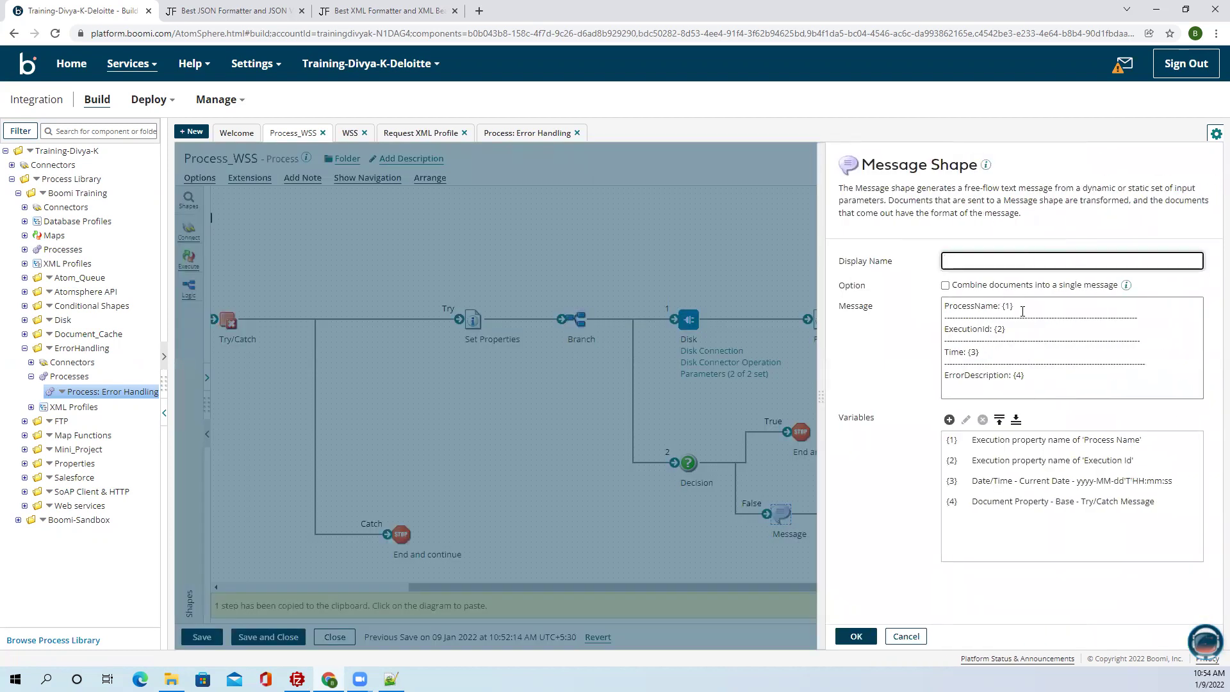
{"action": "left_click", "coordinate": [1035, 461]}
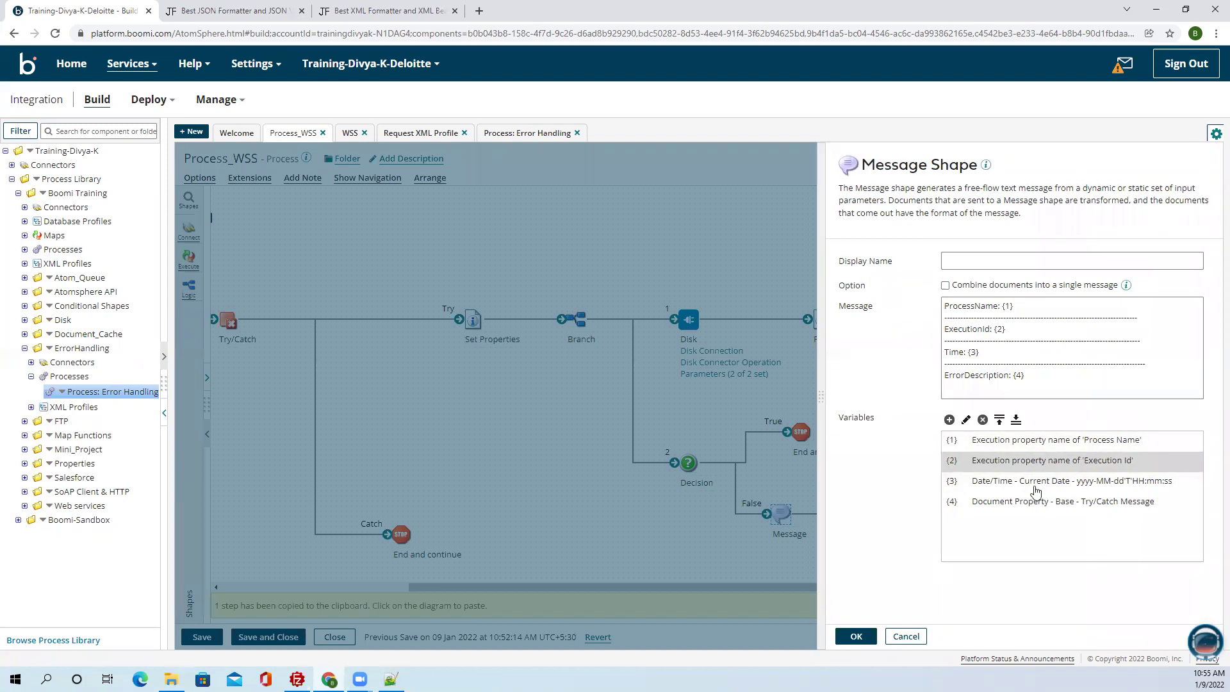
{"action": "left_click", "coordinate": [1036, 484]}
{"action": "left_click", "coordinate": [1036, 505]}
{"action": "left_click", "coordinate": [1057, 442]}
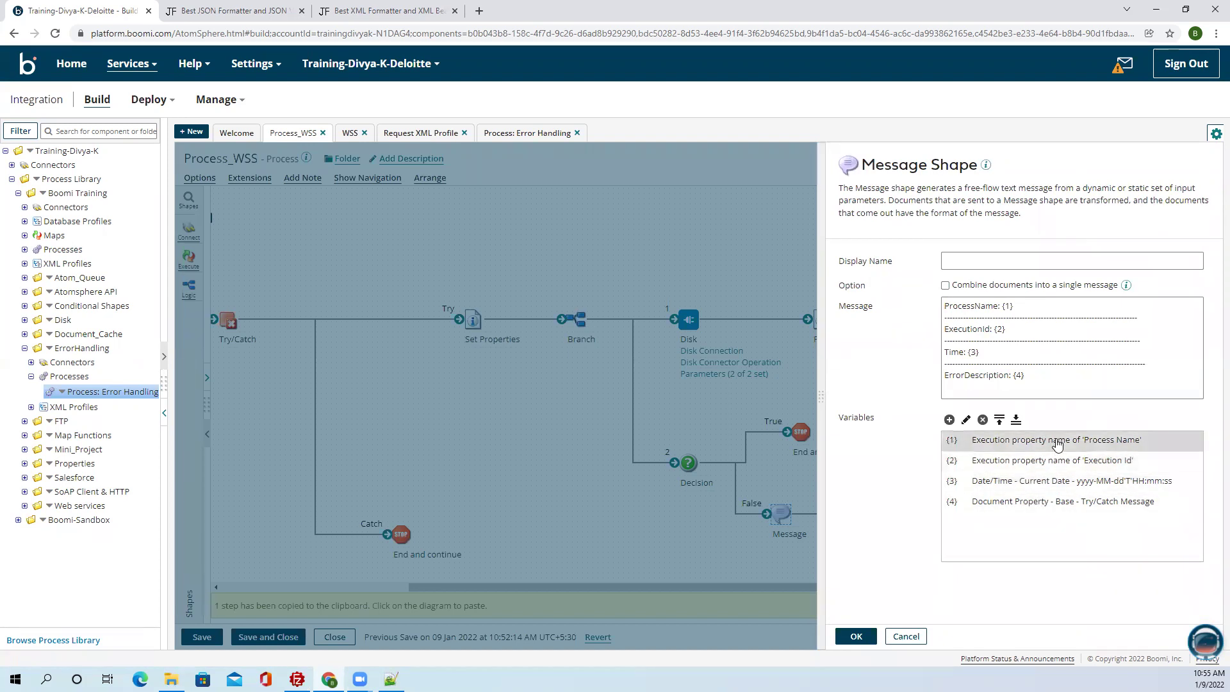
{"action": "left_click", "coordinate": [1172, 461]}
{"action": "left_click", "coordinate": [1147, 503]}
{"action": "left_click", "coordinate": [862, 642]}
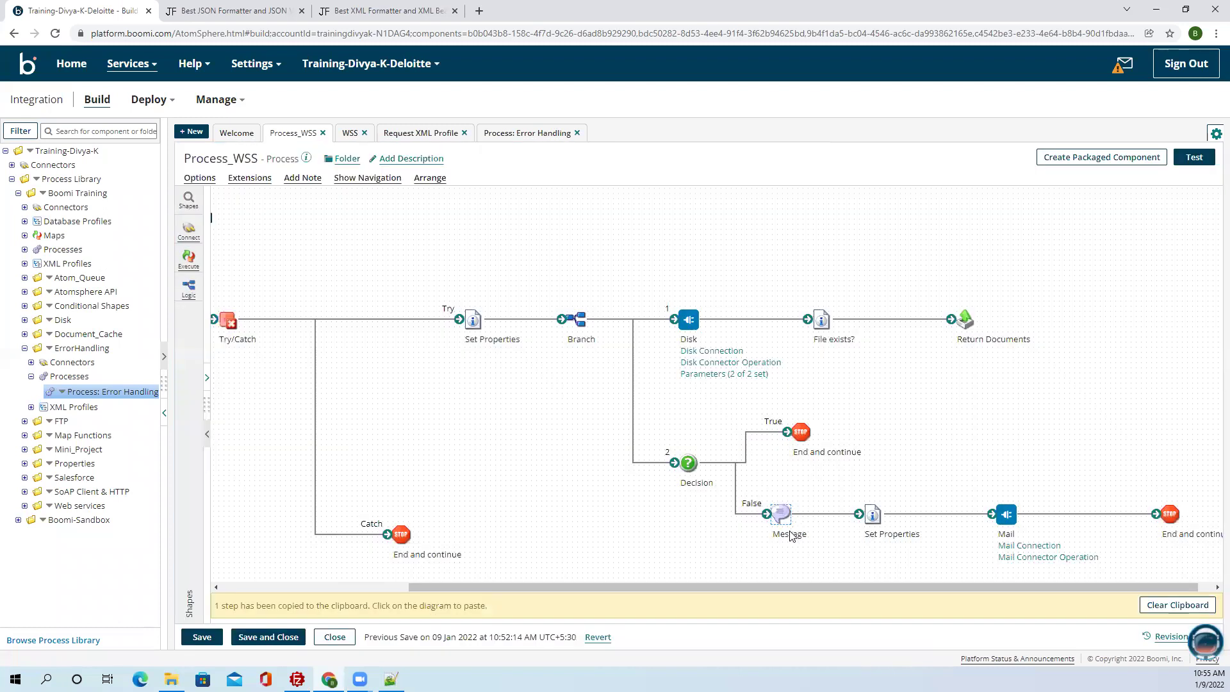
Copy the four False-branch steps, delete the Catch branch's end step, and paste them there.
{"action": "mouse_move", "coordinate": [824, 586]}
{"action": "left_mouse_down"}
{"action": "mouse_move", "coordinate": [708, 586]}
{"action": "mouse_move", "coordinate": [839, 585]}
{"action": "left_mouse_up"}
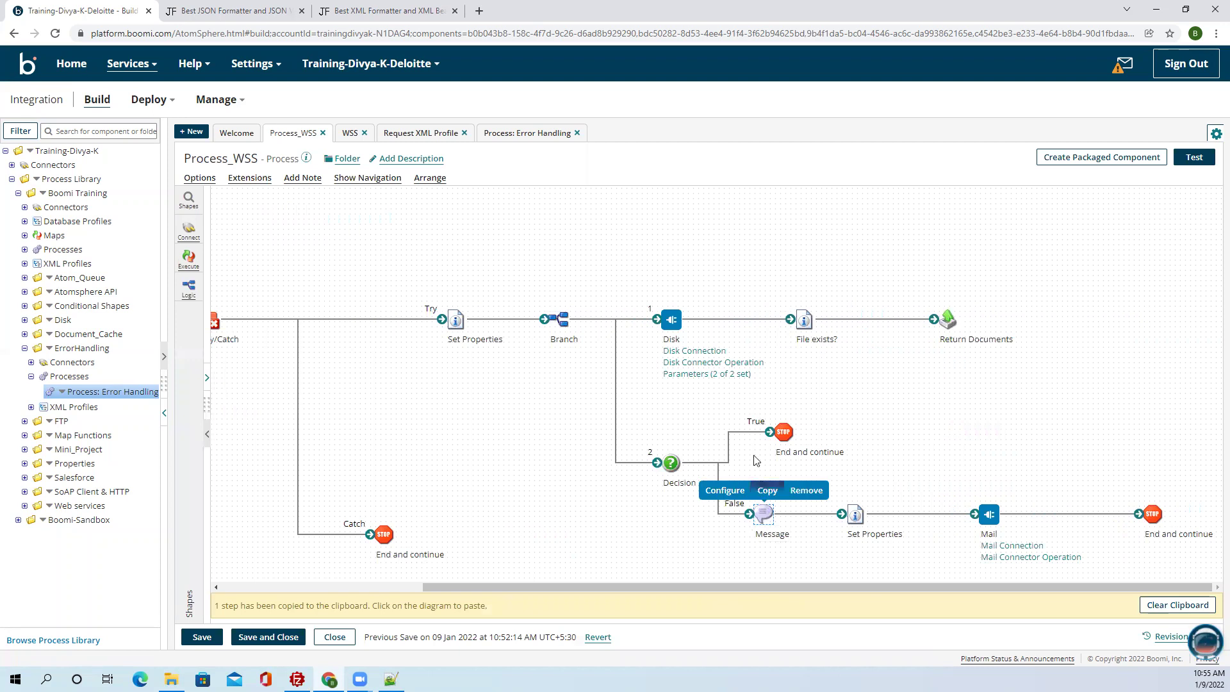
{"action": "left_click_drag", "start_coordinate": [749, 469], "coordinate": [1183, 553]}
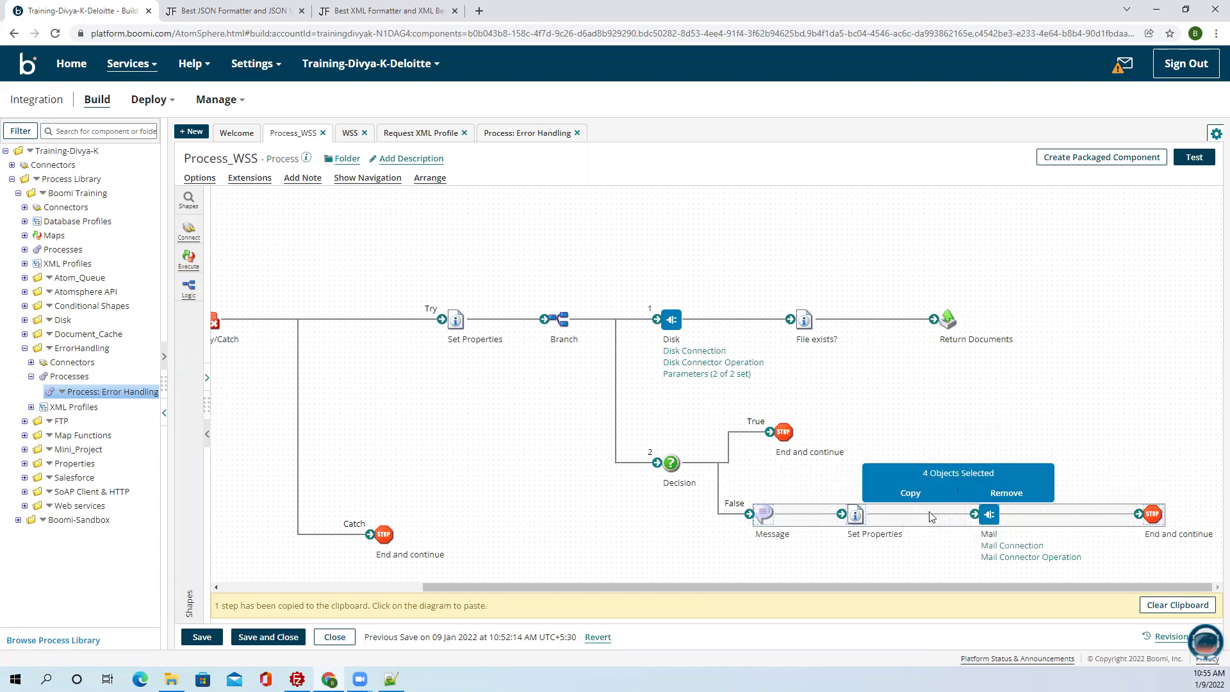
{"action": "left_click", "coordinate": [906, 493]}
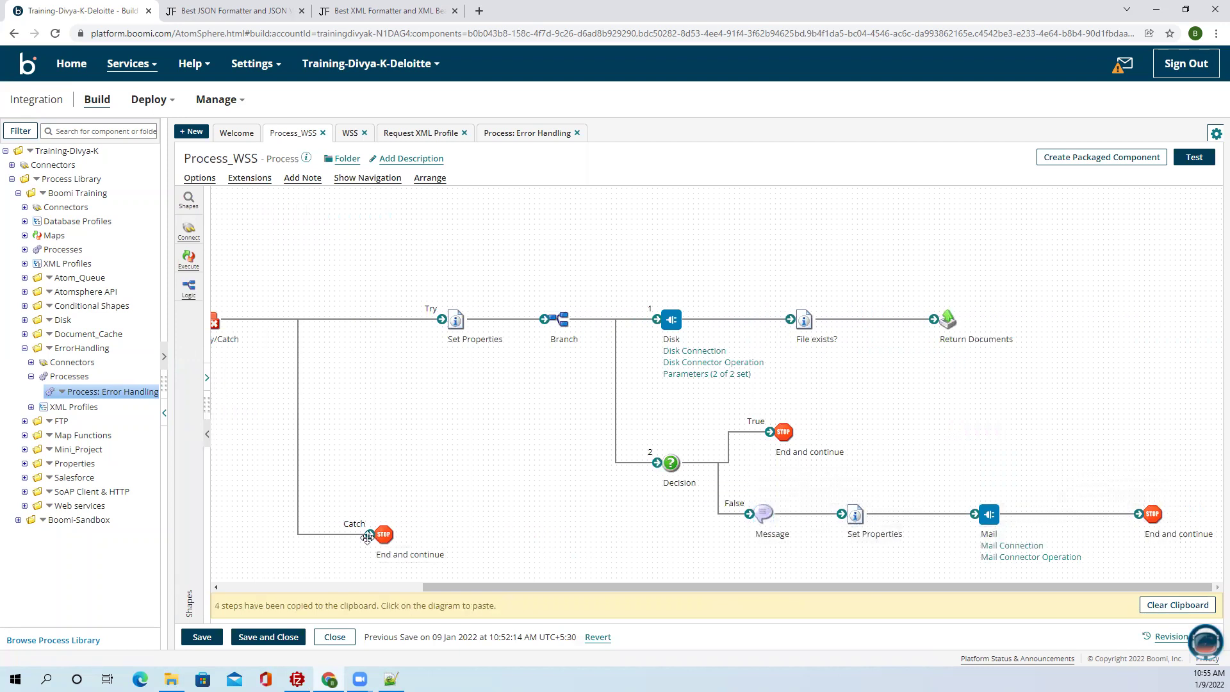
{"action": "mouse_move", "coordinate": [377, 534]}
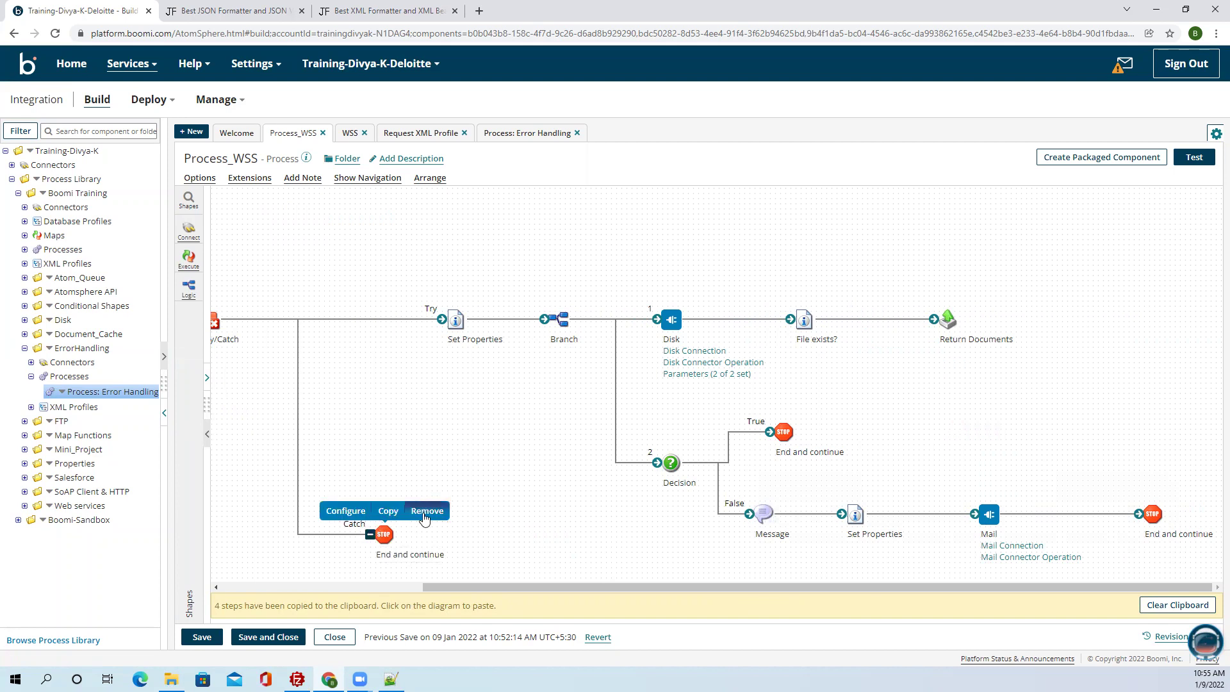
{"action": "left_click", "coordinate": [425, 512]}
{"action": "left_click", "coordinate": [518, 399]}
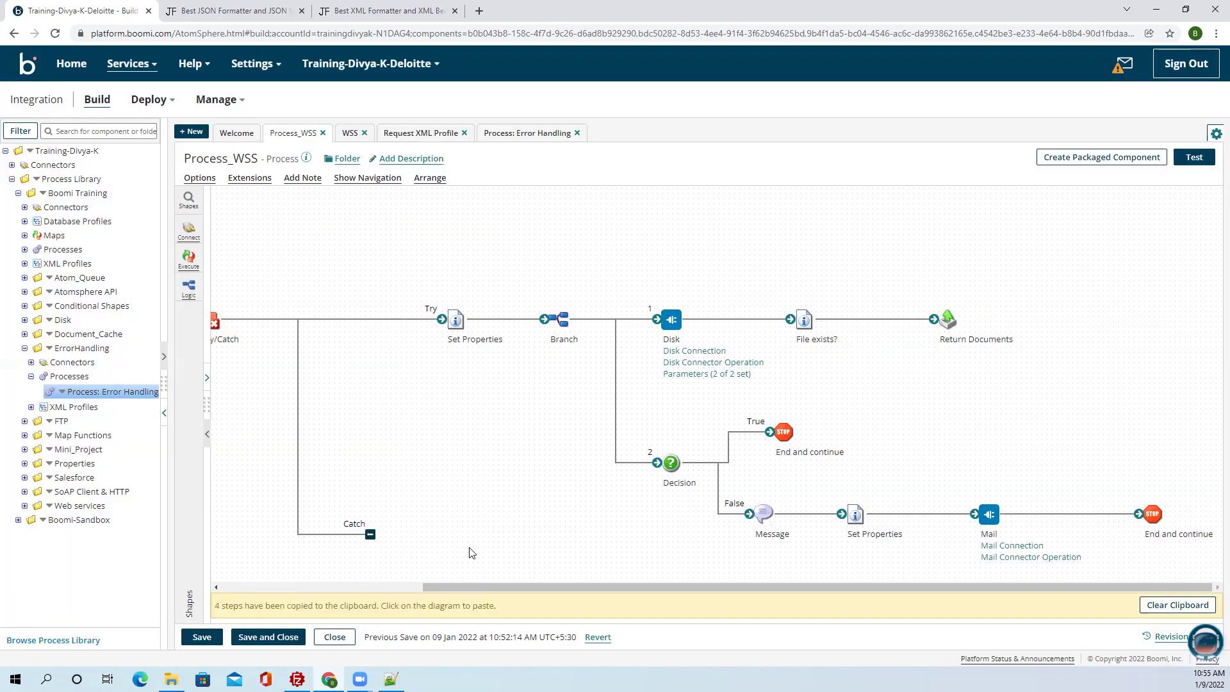
{"action": "left_click", "coordinate": [396, 555]}
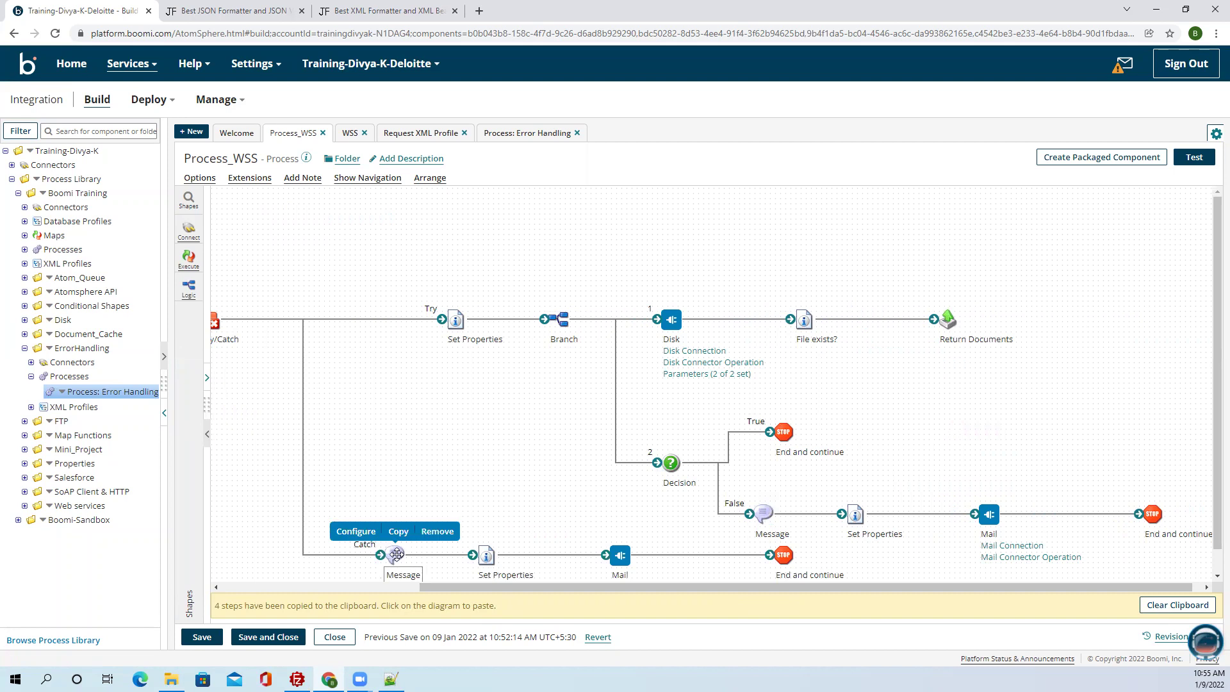
Line up the pasted Catch-branch Message, Set Properties, Mail and End steps in an even row.
{"action": "left_click_drag", "start_coordinate": [396, 555], "coordinate": [343, 554]}
{"action": "left_click_drag", "start_coordinate": [486, 555], "coordinate": [447, 554]}
{"action": "left_click_drag", "start_coordinate": [619, 555], "coordinate": [536, 537]}
{"action": "left_click_drag", "start_coordinate": [784, 531], "coordinate": [670, 531]}
{"action": "left_click_drag", "start_coordinate": [541, 535], "coordinate": [551, 535]}
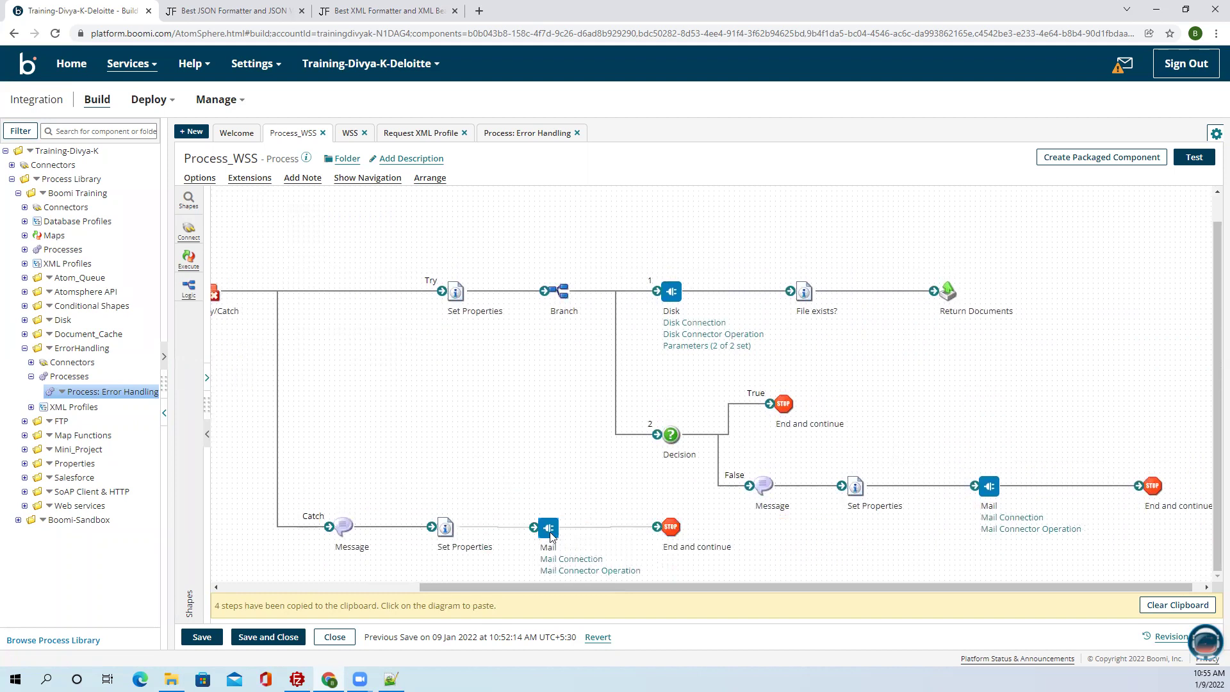
Check the Catch-branch Message settings and shift the True-branch end step slightly lower.
{"action": "double_click", "coordinate": [343, 530]}
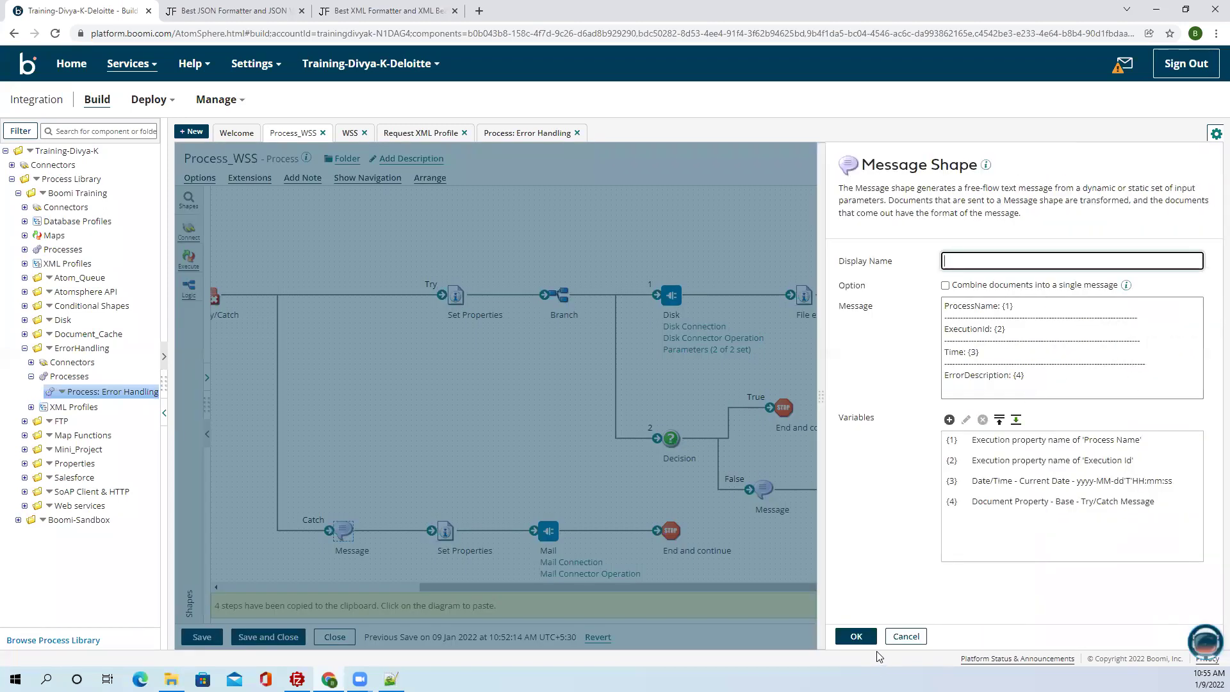
{"action": "left_click", "coordinate": [856, 636]}
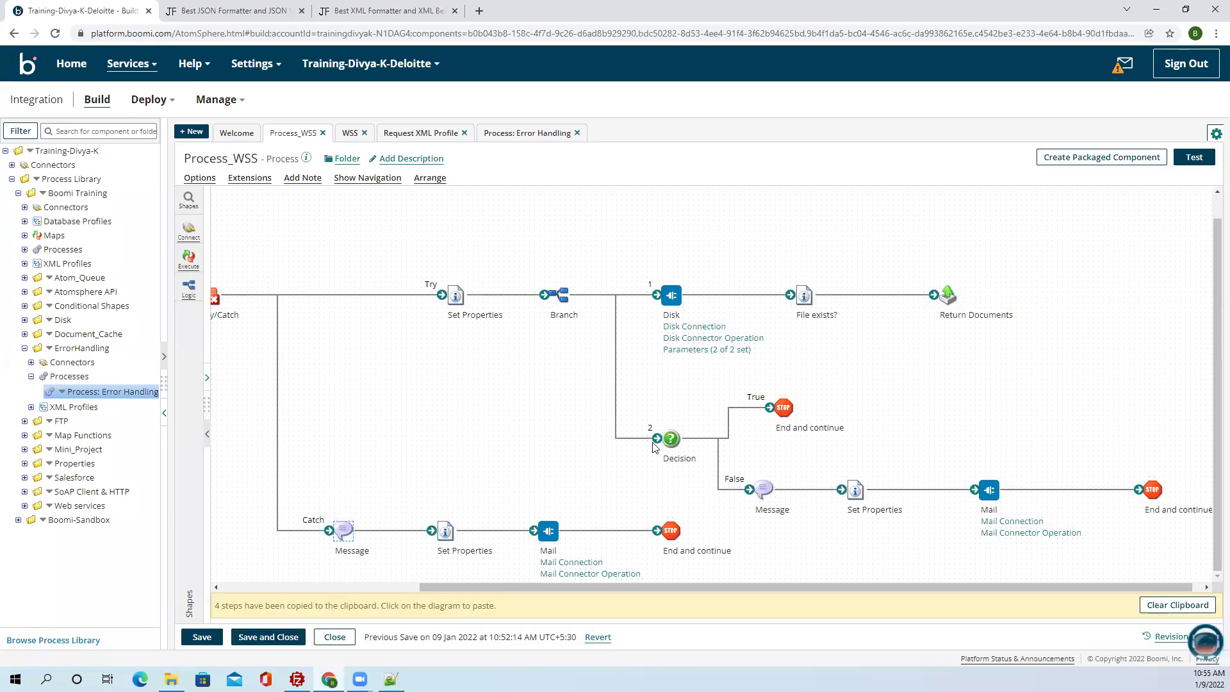
{"action": "left_click_drag", "start_coordinate": [784, 407], "coordinate": [804, 438]}
{"action": "left_click", "coordinate": [762, 485]}
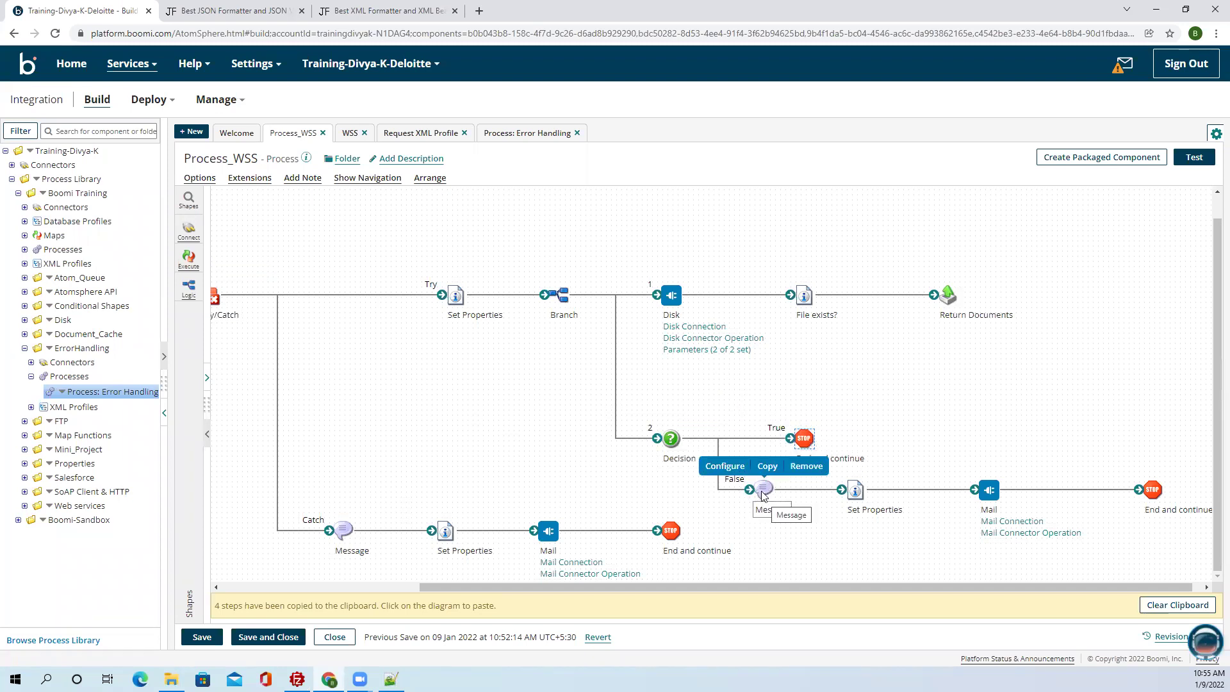
Replace 'ErrorDescription' with 'FileName' in the False-branch Message text.
{"action": "double_click", "coordinate": [764, 492]}
{"action": "left_click_drag", "start_coordinate": [1033, 377], "coordinate": [894, 382]}
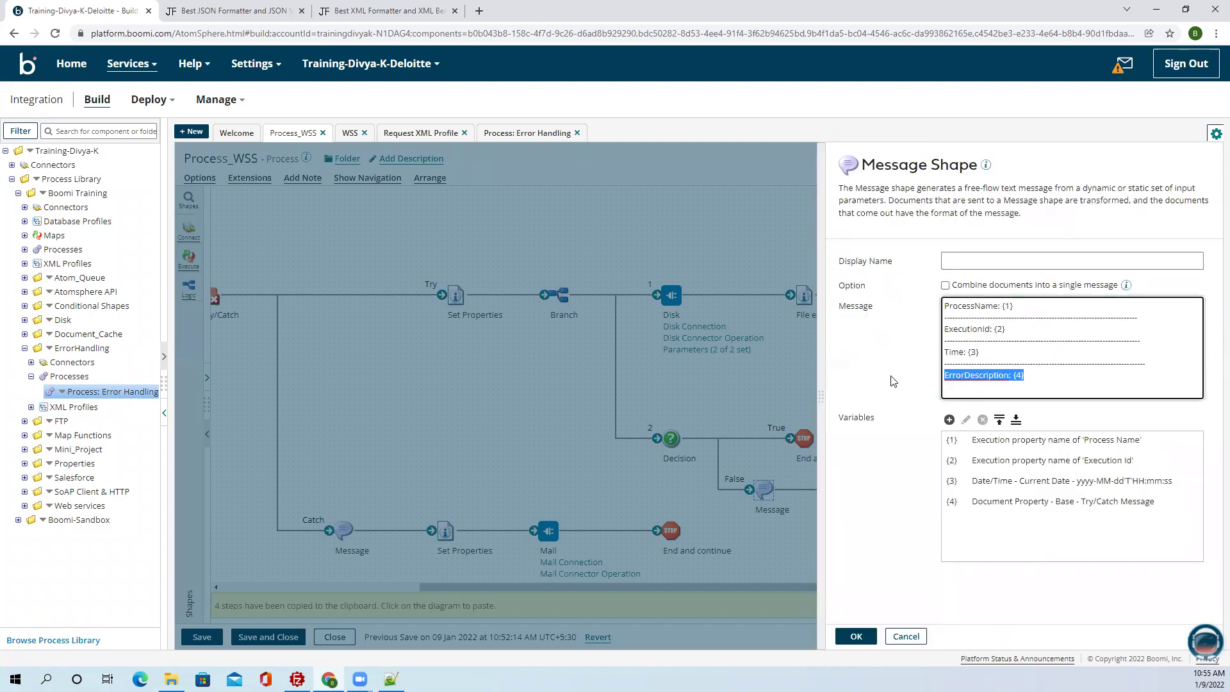
{"action": "left_click", "coordinate": [1011, 375]}
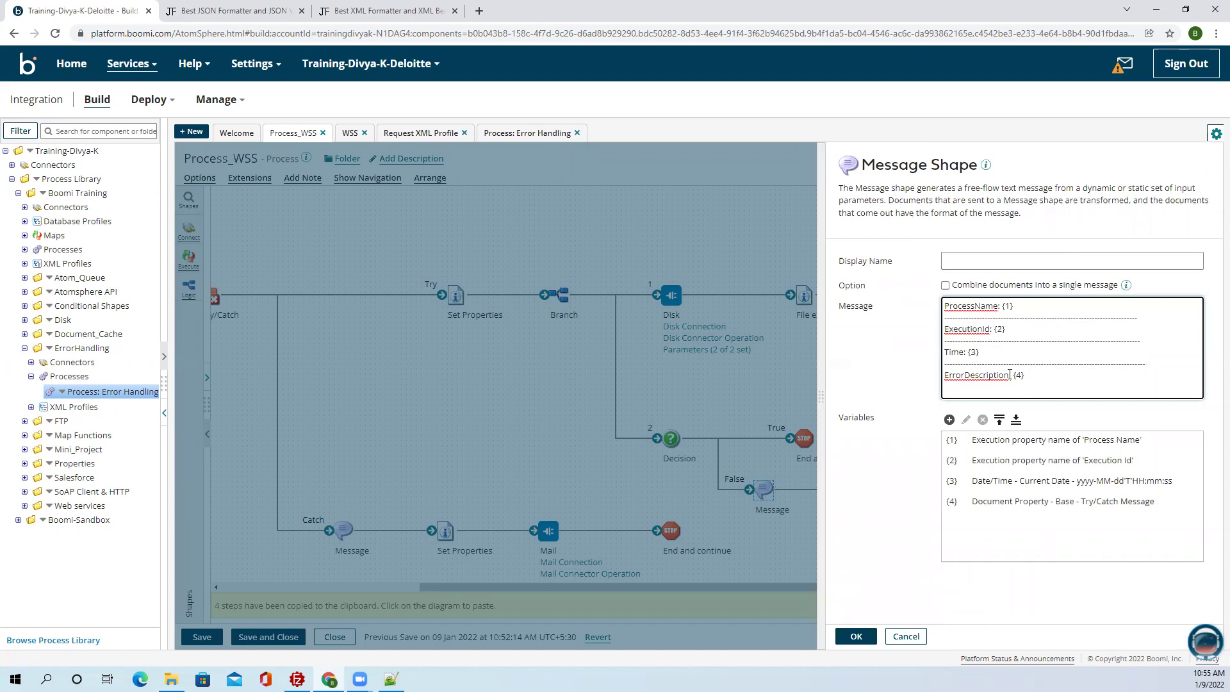
{"action": "left_click_drag", "start_coordinate": [1010, 374], "coordinate": [943, 378]}
{"action": "type", "text": "E"}
{"action": "type", "text": "ileName"}
Set message variable {4} to the DPP_FileName dynamic process property and save the Message step.
{"action": "left_click", "coordinate": [1036, 462]}
{"action": "left_click", "coordinate": [1035, 447]}
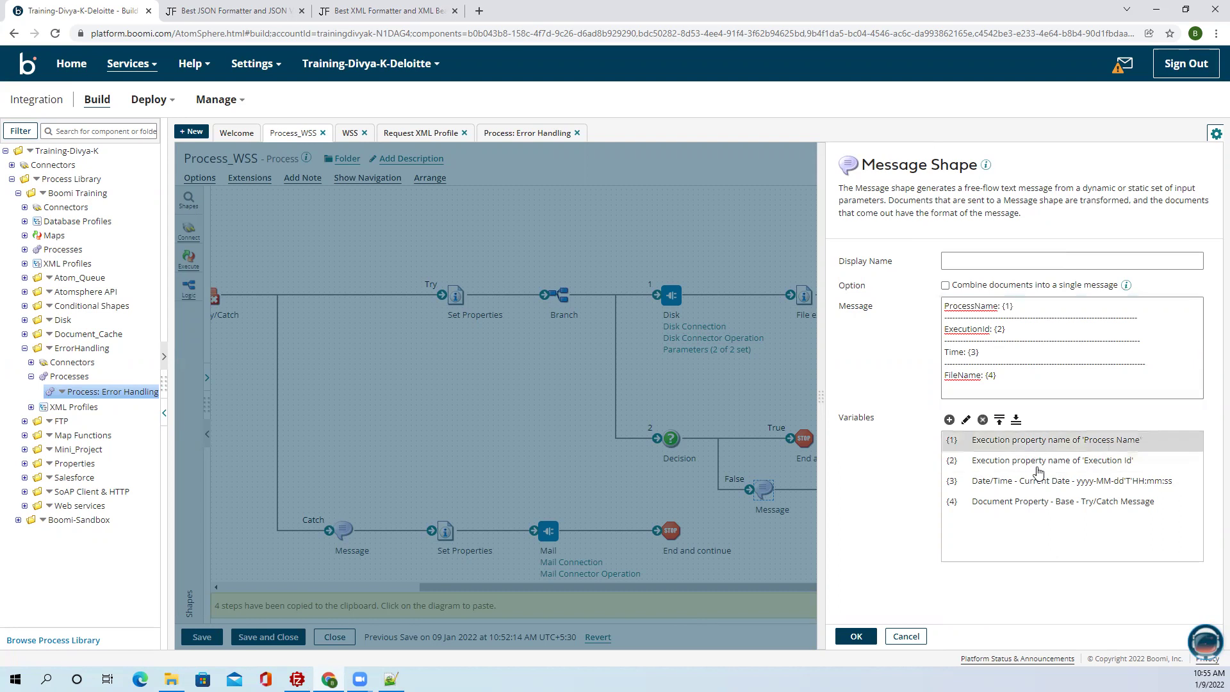
{"action": "double_click", "coordinate": [1031, 502]}
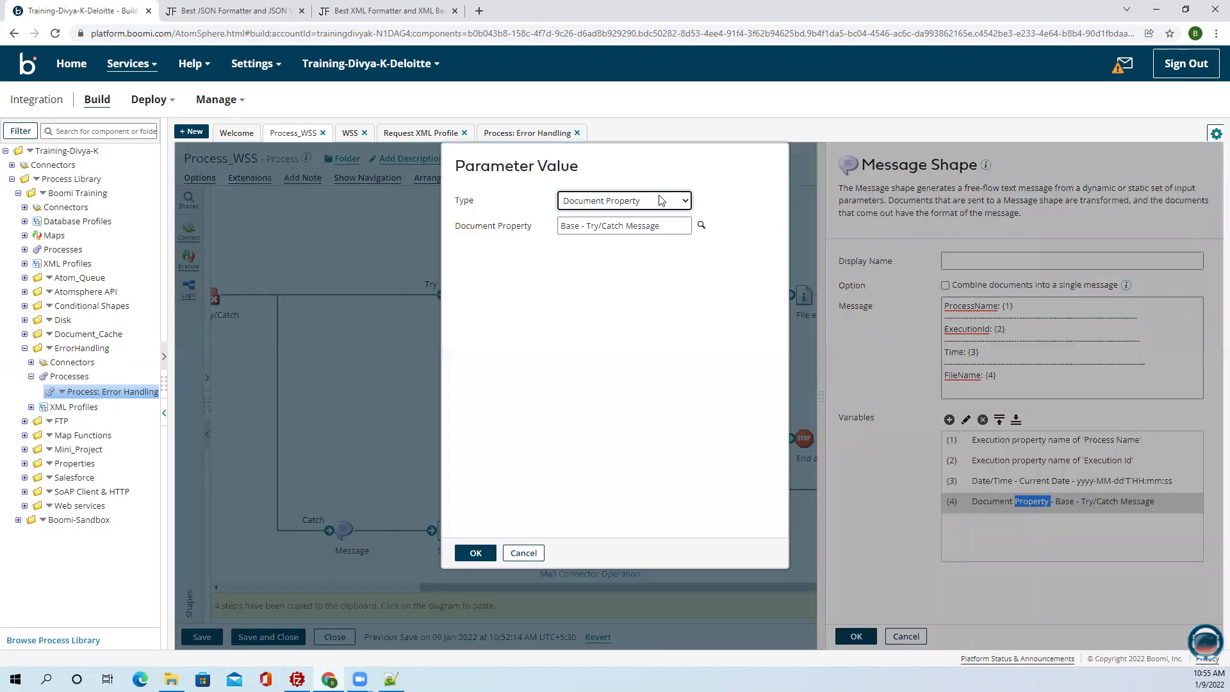
{"action": "left_click", "coordinate": [660, 200]}
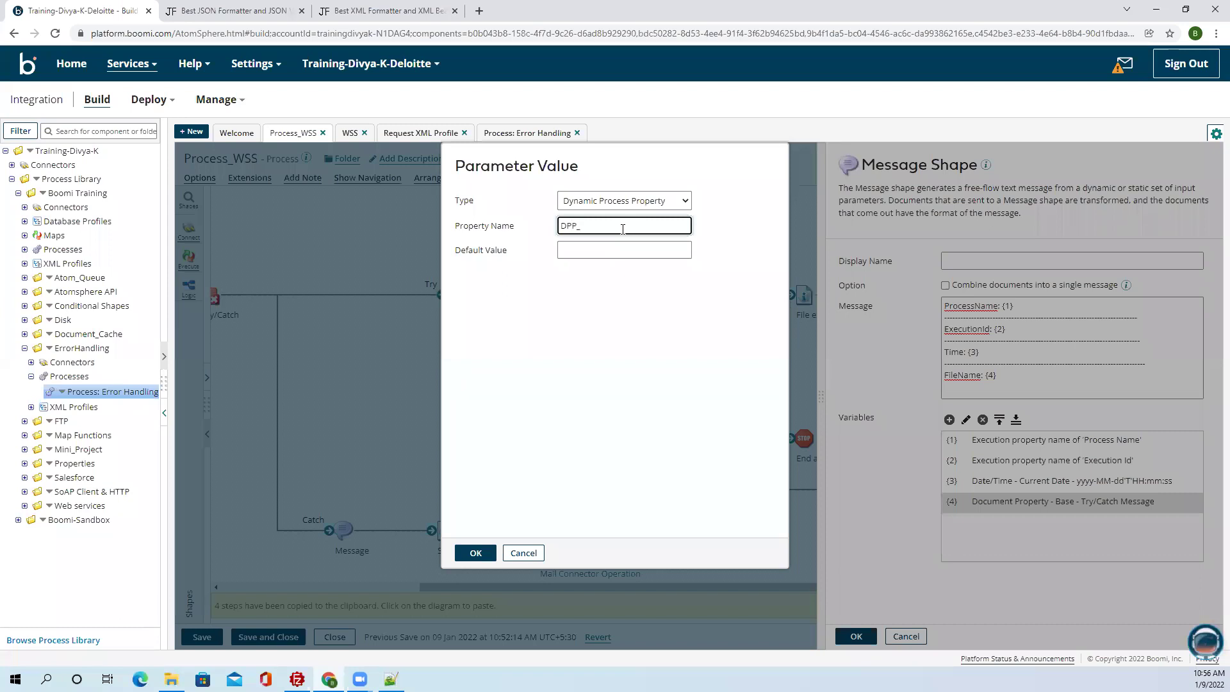
{"action": "type", "text": "ileName"}
{"action": "left_click", "coordinate": [475, 552]}
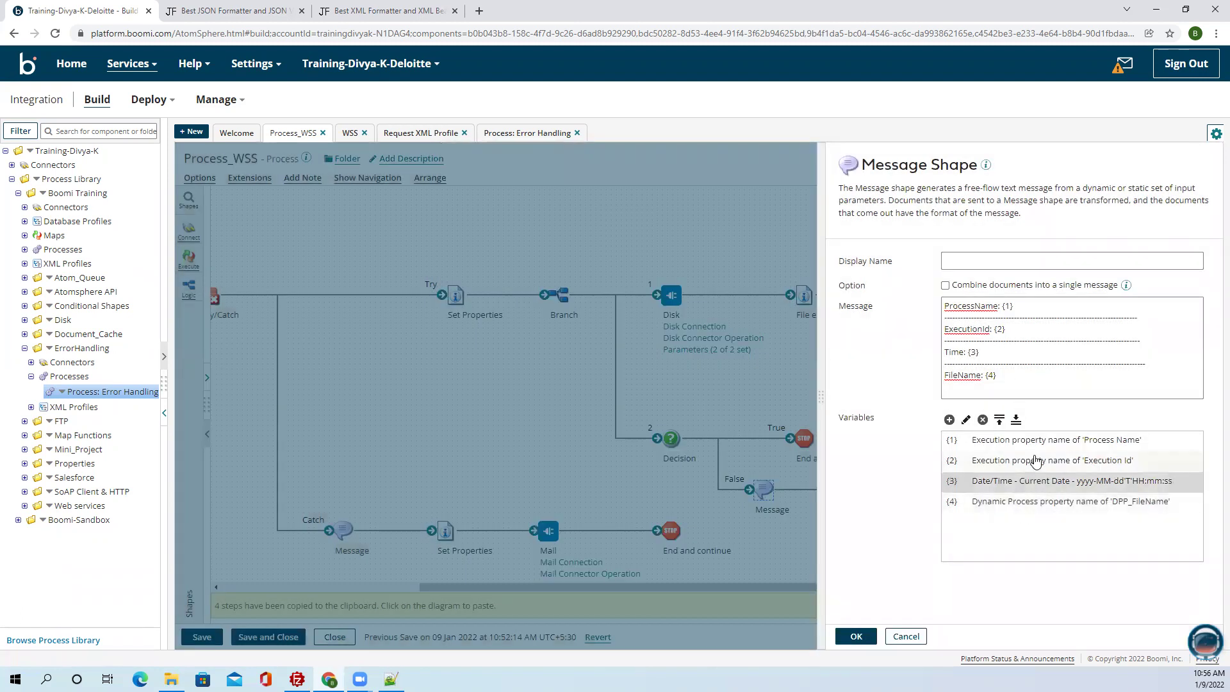
{"action": "left_click", "coordinate": [856, 636]}
Move the Common set Properties step in ahead of Try/Catch, shifting Try/Catch right.
{"action": "left_click_drag", "start_coordinate": [461, 586], "coordinate": [263, 587]}
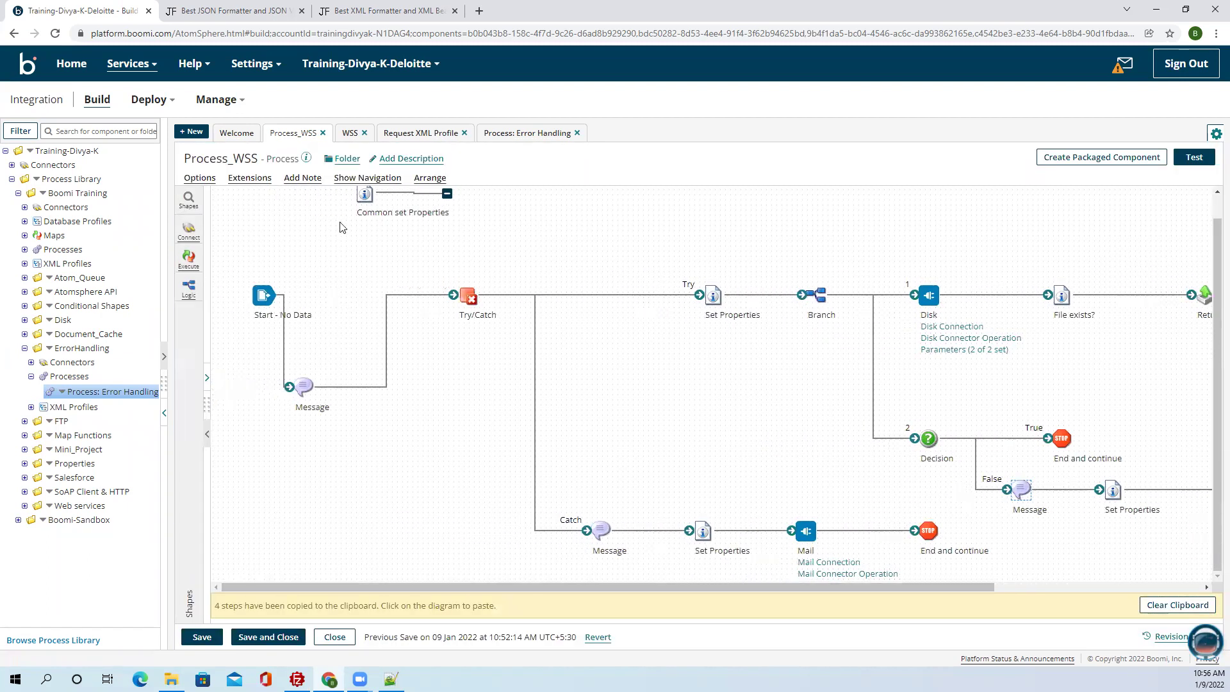
{"action": "left_click_drag", "start_coordinate": [365, 194], "coordinate": [364, 244]}
{"action": "left_click_drag", "start_coordinate": [451, 295], "coordinate": [382, 293]}
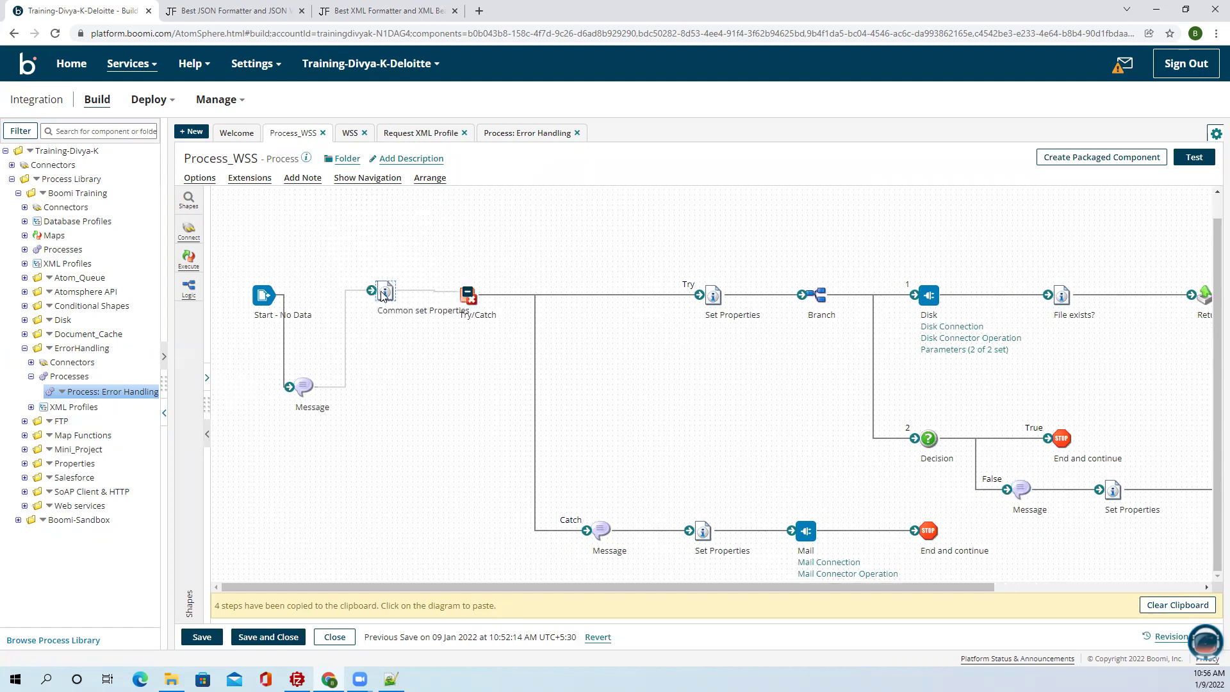
{"action": "left_click_drag", "start_coordinate": [469, 296], "coordinate": [500, 300]}
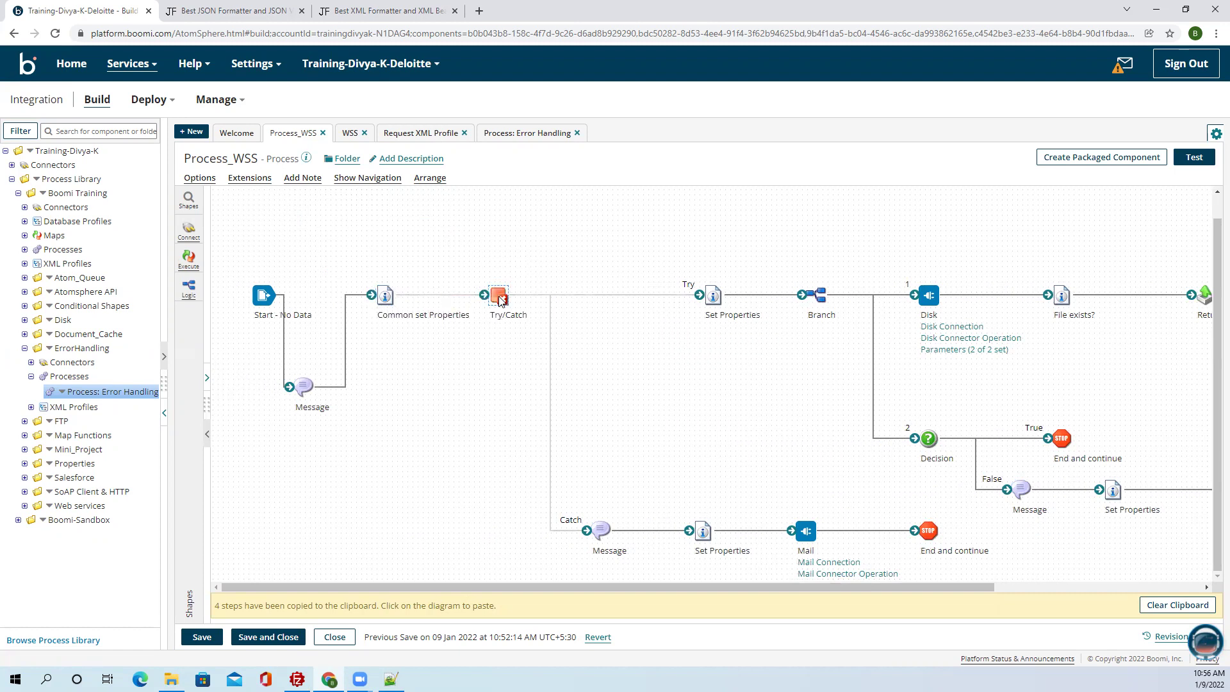
{"action": "double_click", "coordinate": [383, 295]}
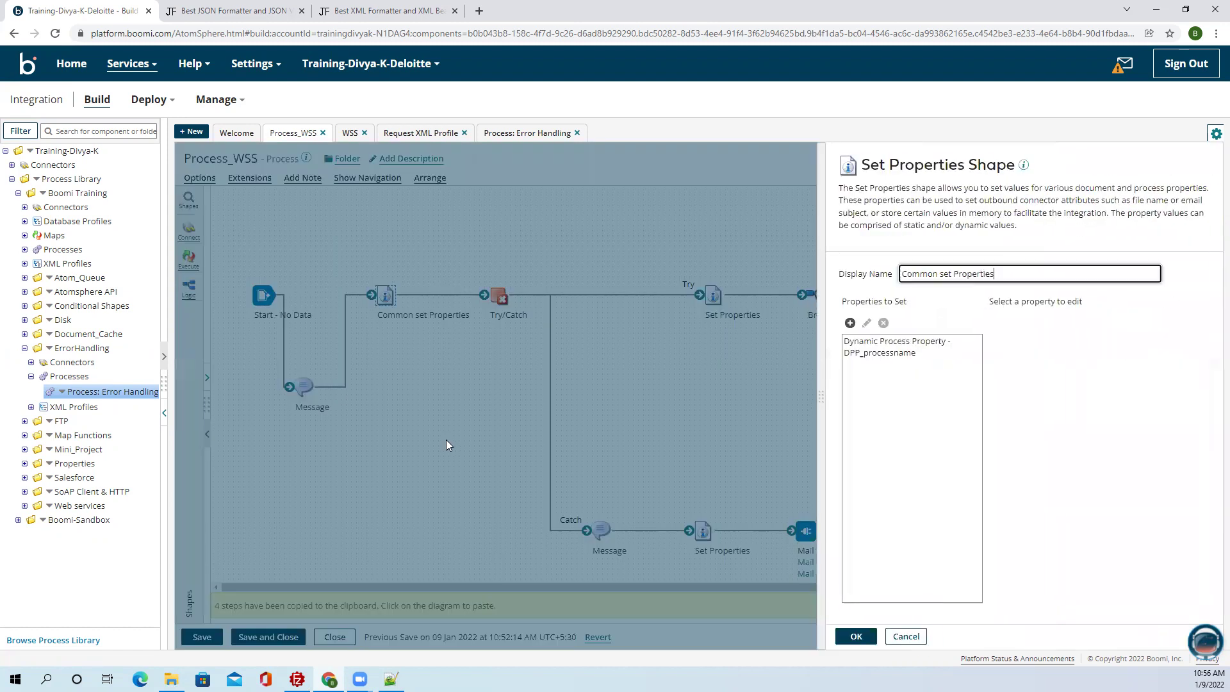
{"action": "key", "text": "Return"}
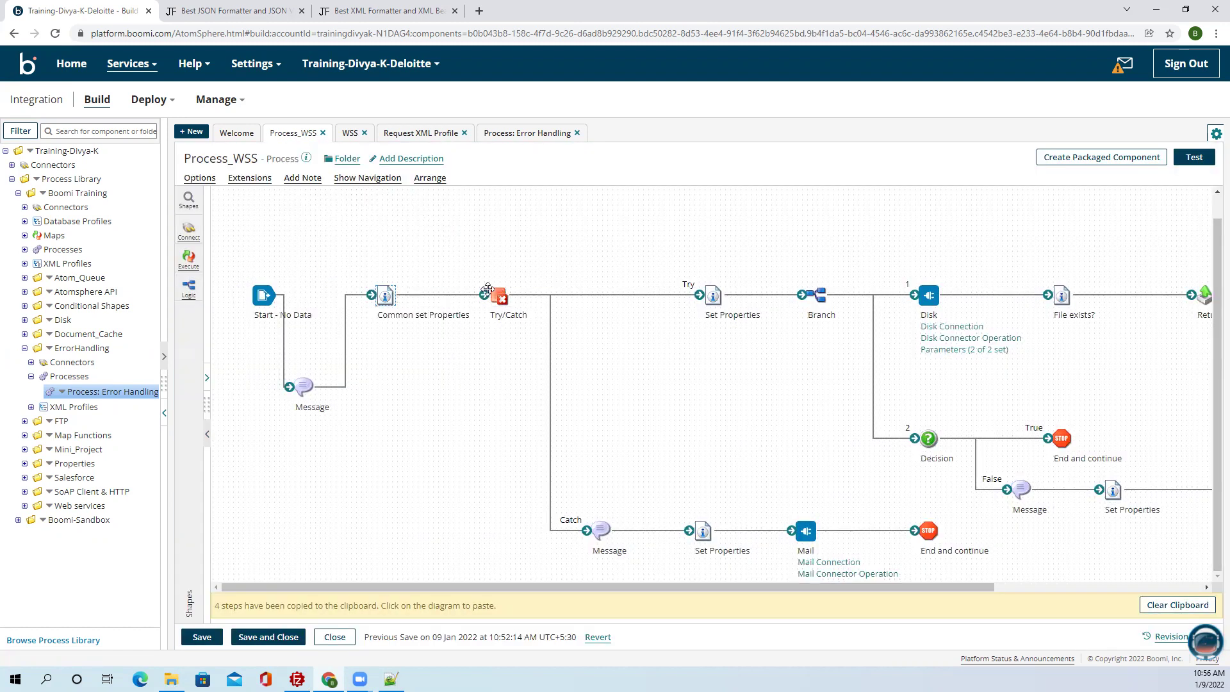
Give DPP_processname a parameter value from the Process Name execution property.
{"action": "double_click", "coordinate": [385, 295]}
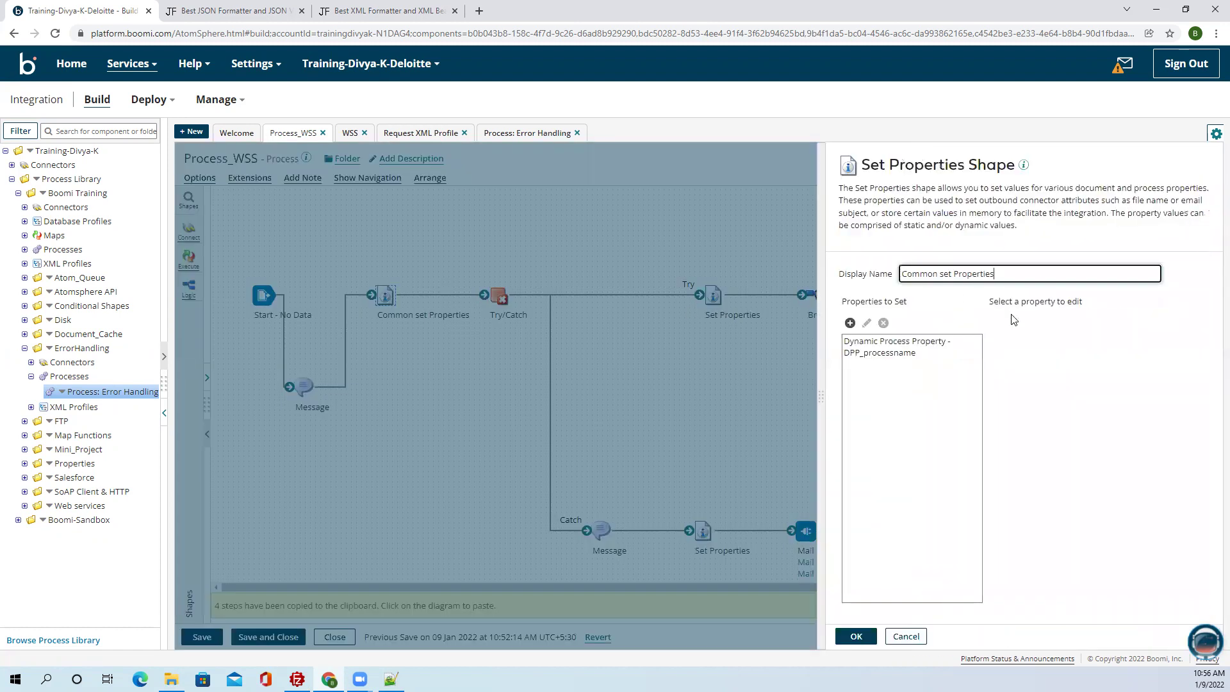
{"action": "left_click", "coordinate": [915, 352]}
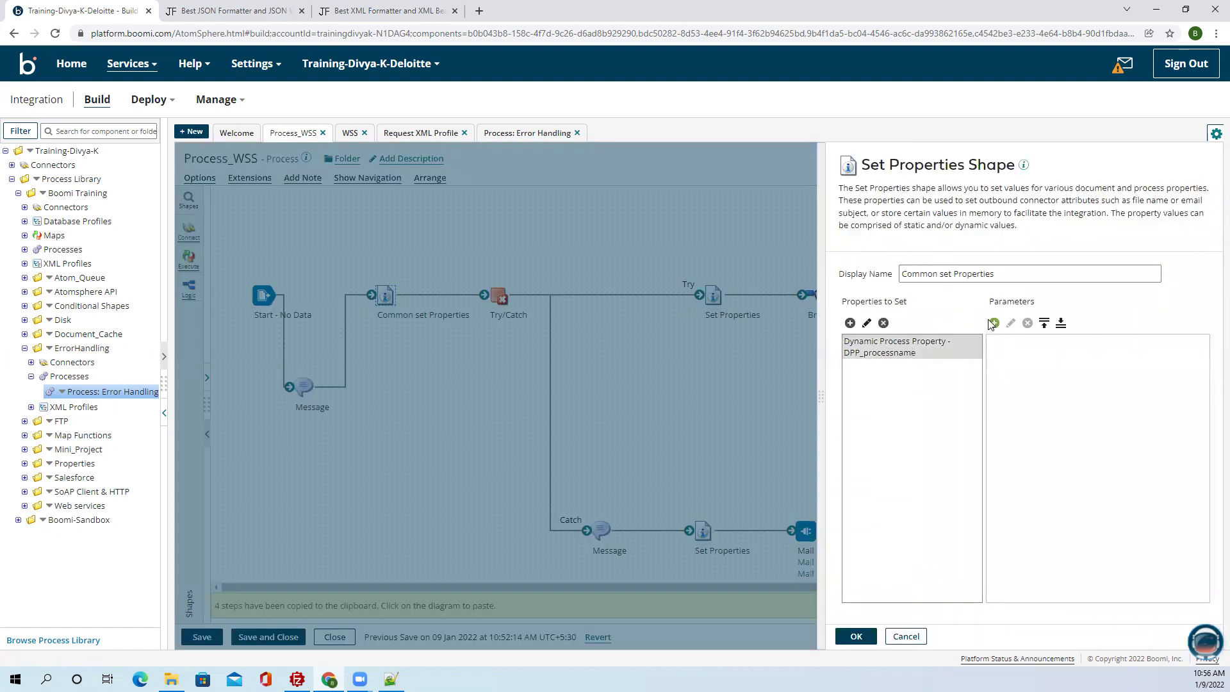
{"action": "left_click", "coordinate": [993, 323]}
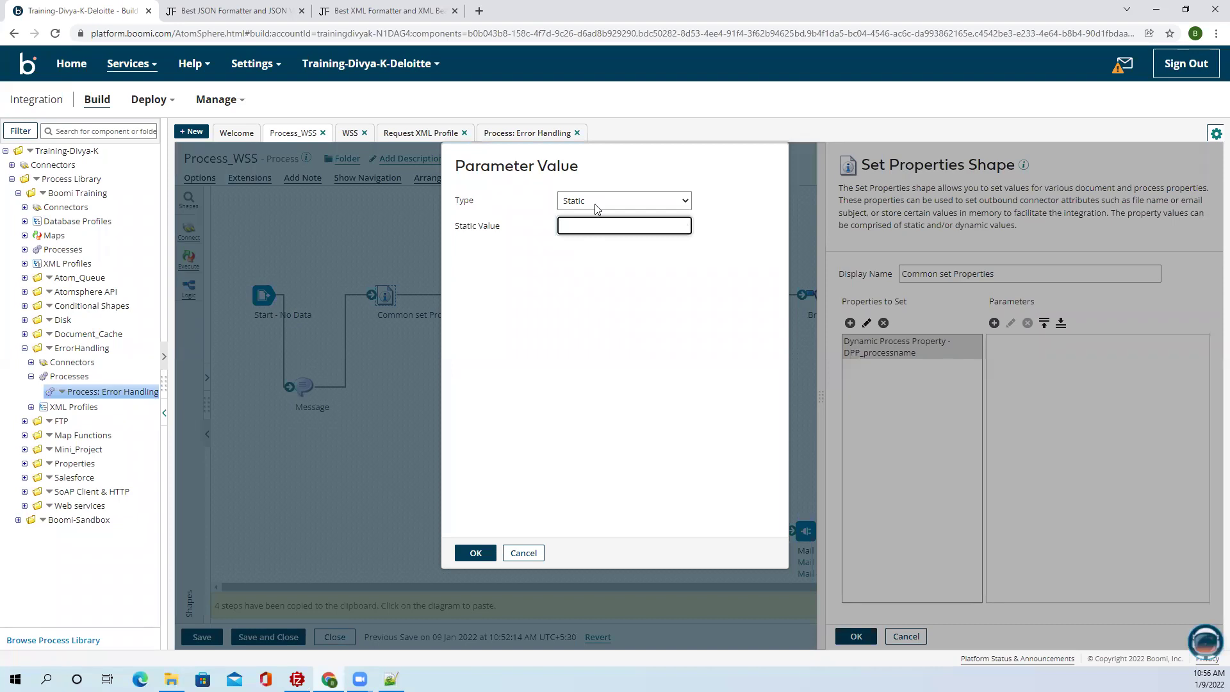
{"action": "left_click", "coordinate": [596, 207]}
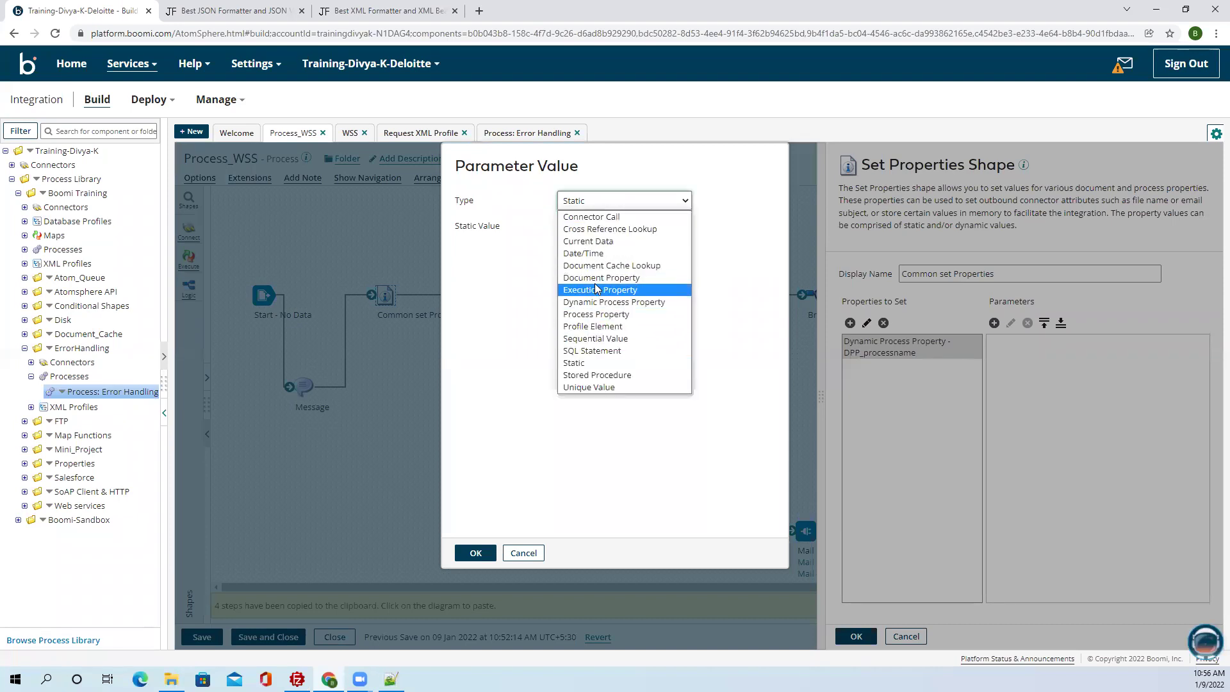
{"action": "left_click", "coordinate": [595, 288]}
{"action": "left_click", "coordinate": [604, 225]}
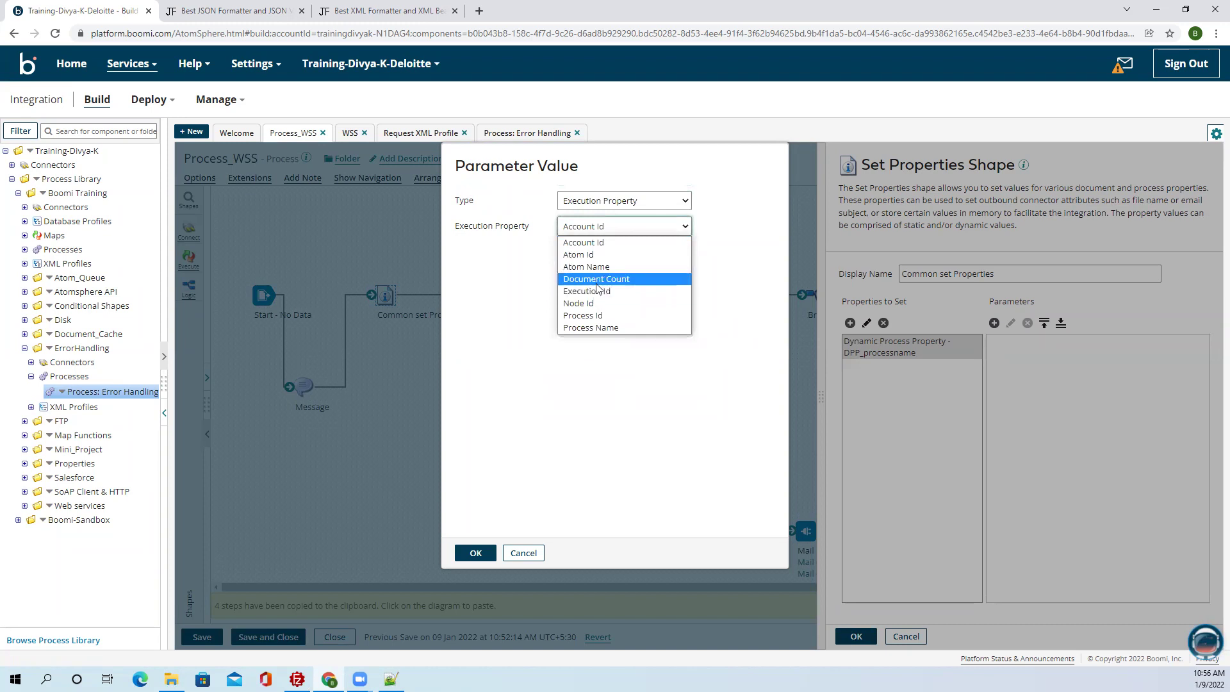
{"action": "left_click", "coordinate": [591, 316]}
{"action": "left_click", "coordinate": [601, 231]}
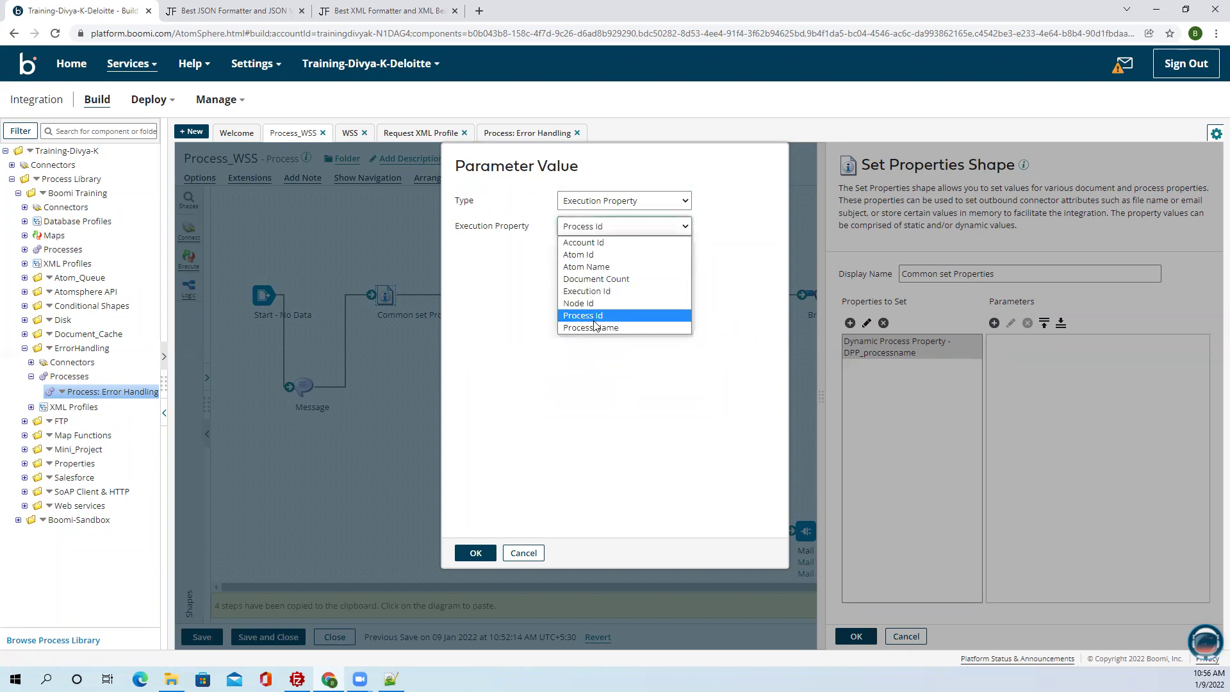
{"action": "left_click", "coordinate": [594, 330]}
{"action": "left_click", "coordinate": [475, 555]}
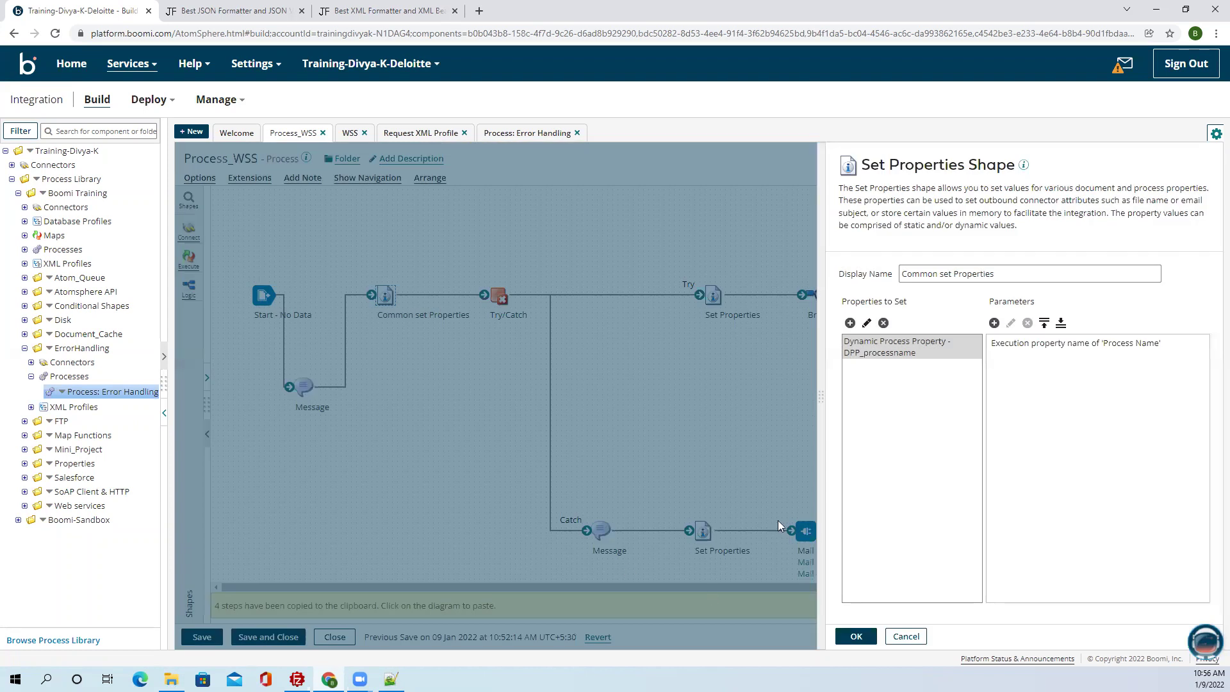
Add DPP_executionid as a dynamic process property to set.
{"action": "left_click", "coordinate": [849, 323]}
{"action": "left_click", "coordinate": [653, 242]}
{"action": "left_click", "coordinate": [641, 283]}
{"action": "left_click", "coordinate": [640, 269]}
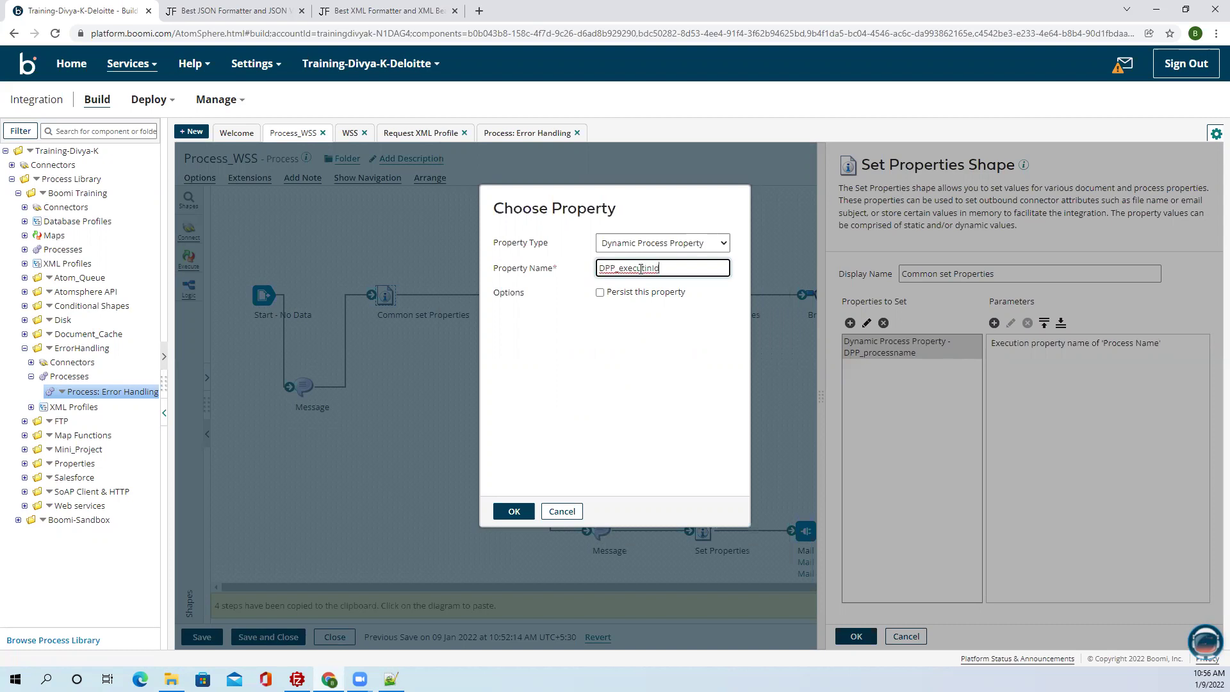
{"action": "key", "text": "BackSpace"}
{"action": "key", "text": "BackSpace"}
{"action": "left_click", "coordinate": [504, 513]}
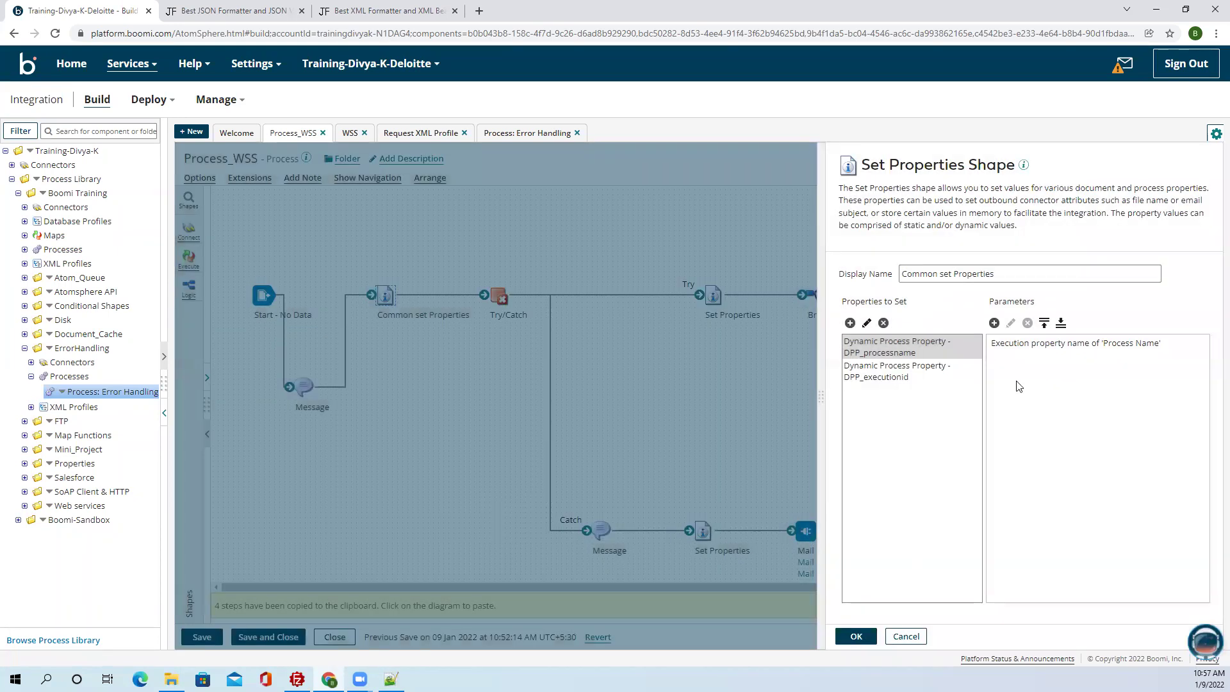
{"action": "left_click", "coordinate": [958, 377]}
Fill DPP_executionid from the Execution Id execution property.
{"action": "left_click", "coordinate": [994, 323]}
{"action": "left_click", "coordinate": [639, 202]}
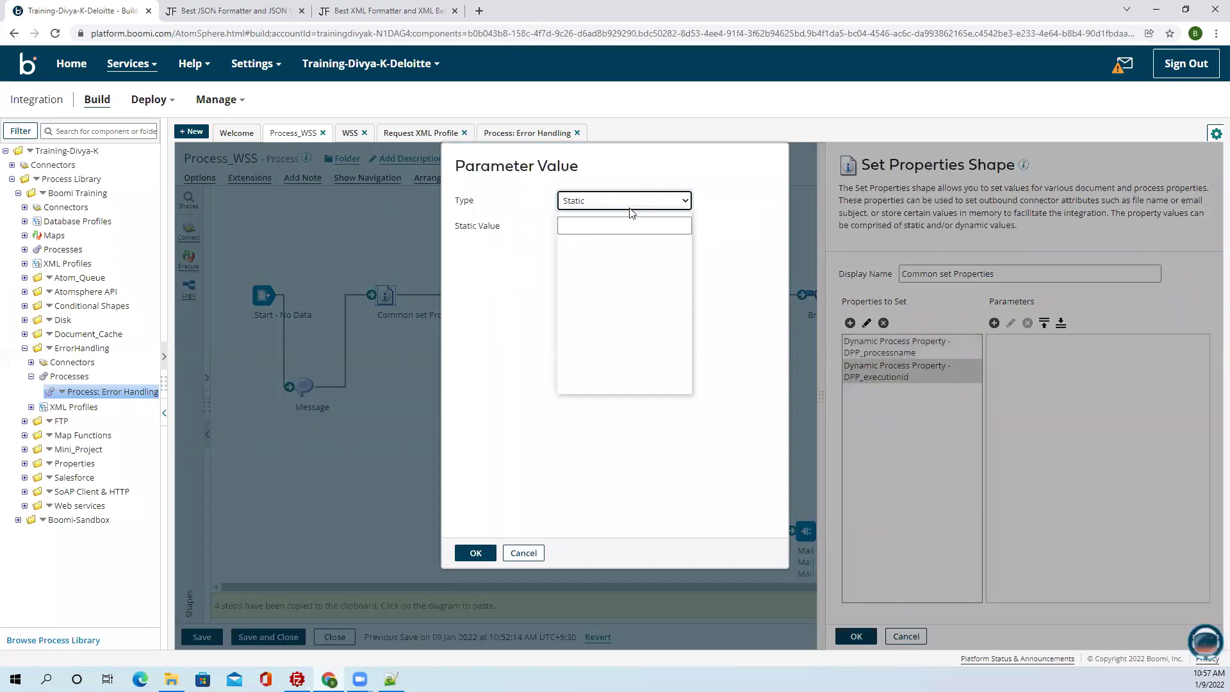
{"action": "left_click", "coordinate": [609, 287]}
{"action": "left_click", "coordinate": [617, 226]}
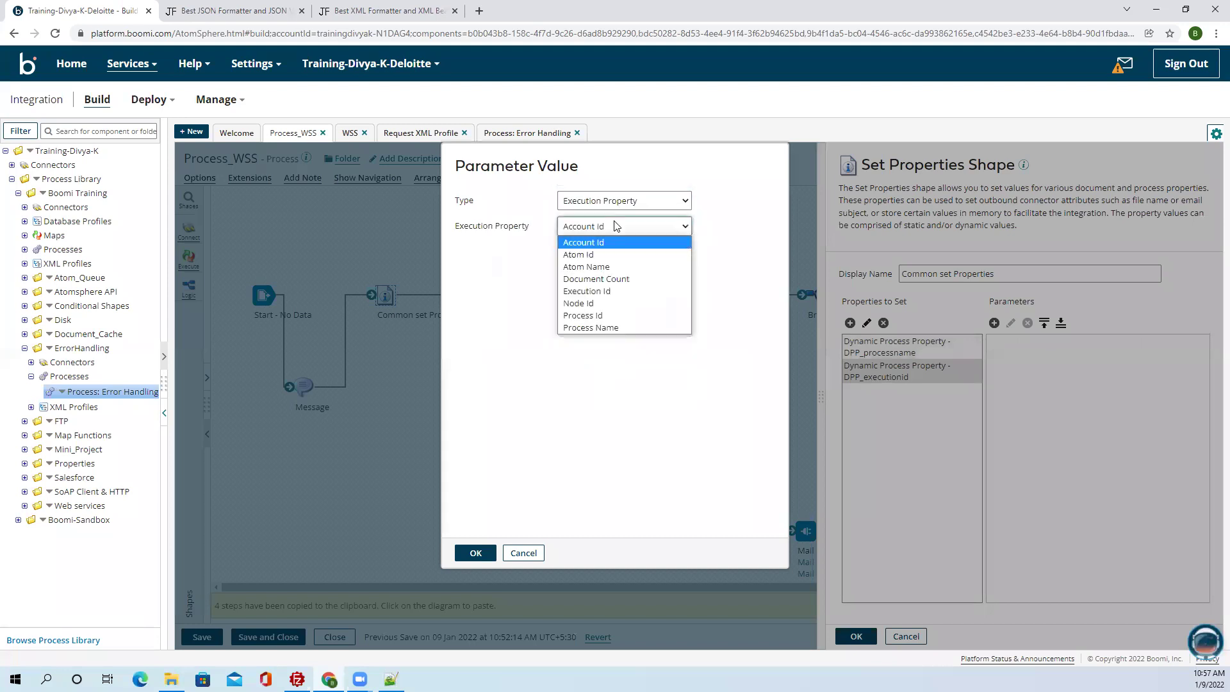
{"action": "left_click", "coordinate": [586, 291]}
{"action": "left_click", "coordinate": [475, 553]}
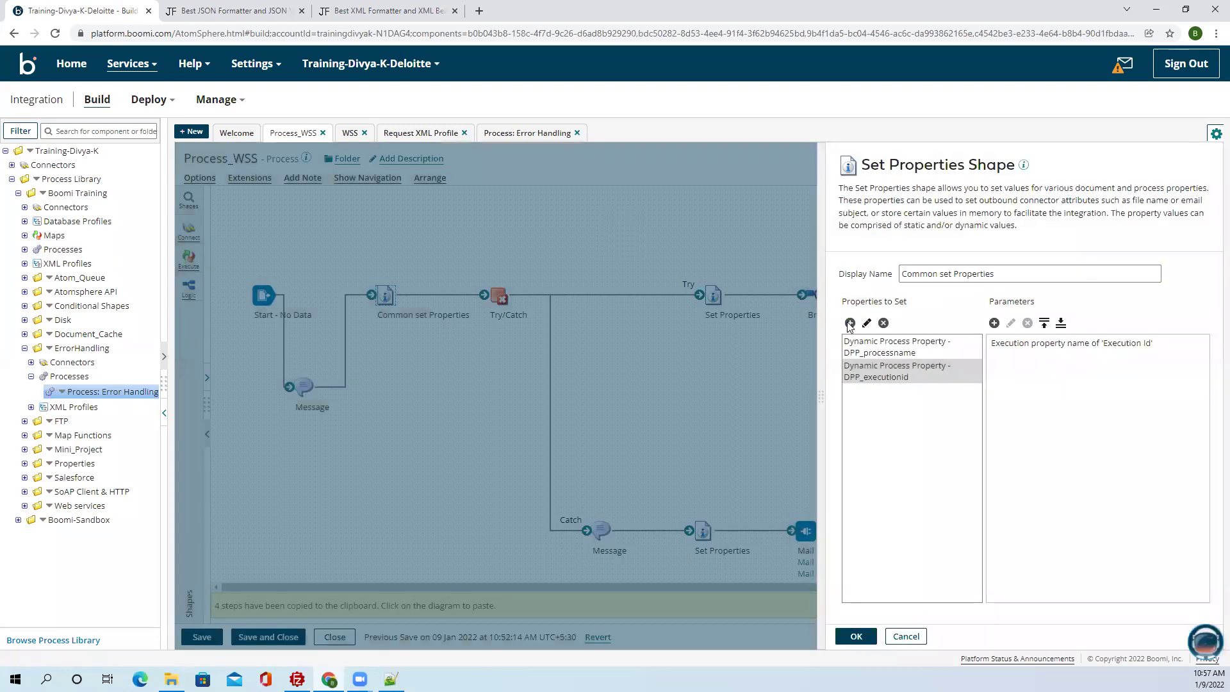
Add DPP_atomname as another dynamic process property to set.
{"action": "left_click", "coordinate": [850, 323]}
{"action": "left_click", "coordinate": [638, 243]}
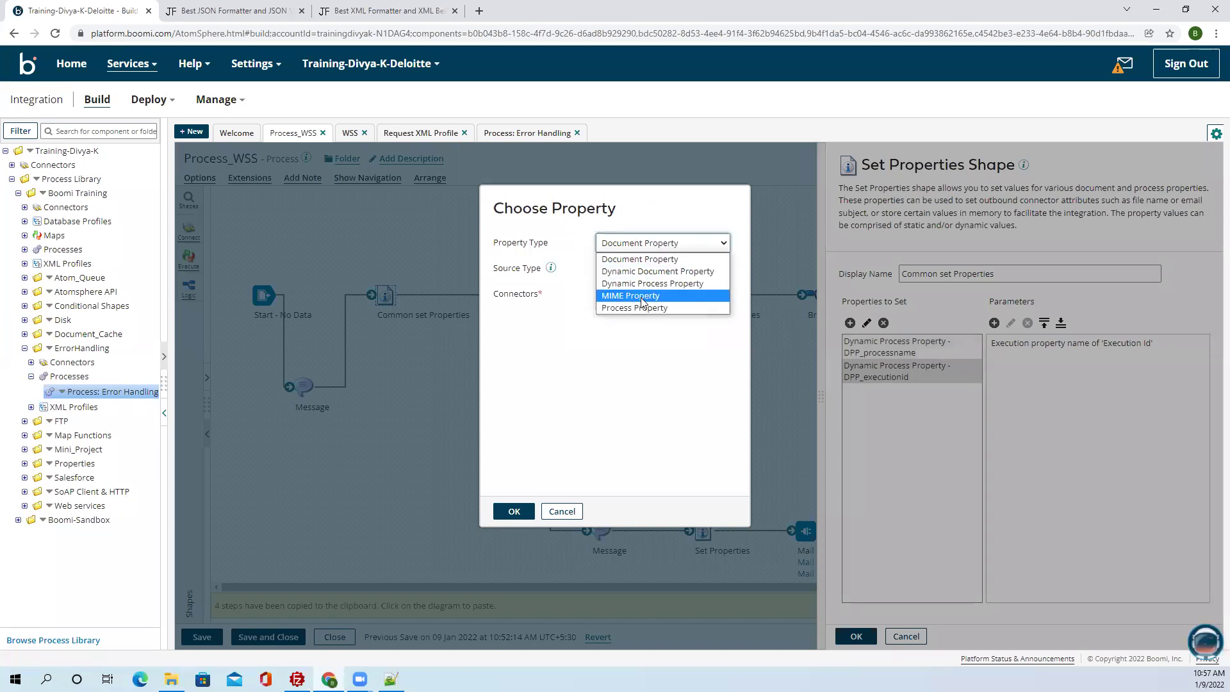
{"action": "left_click", "coordinate": [639, 259]}
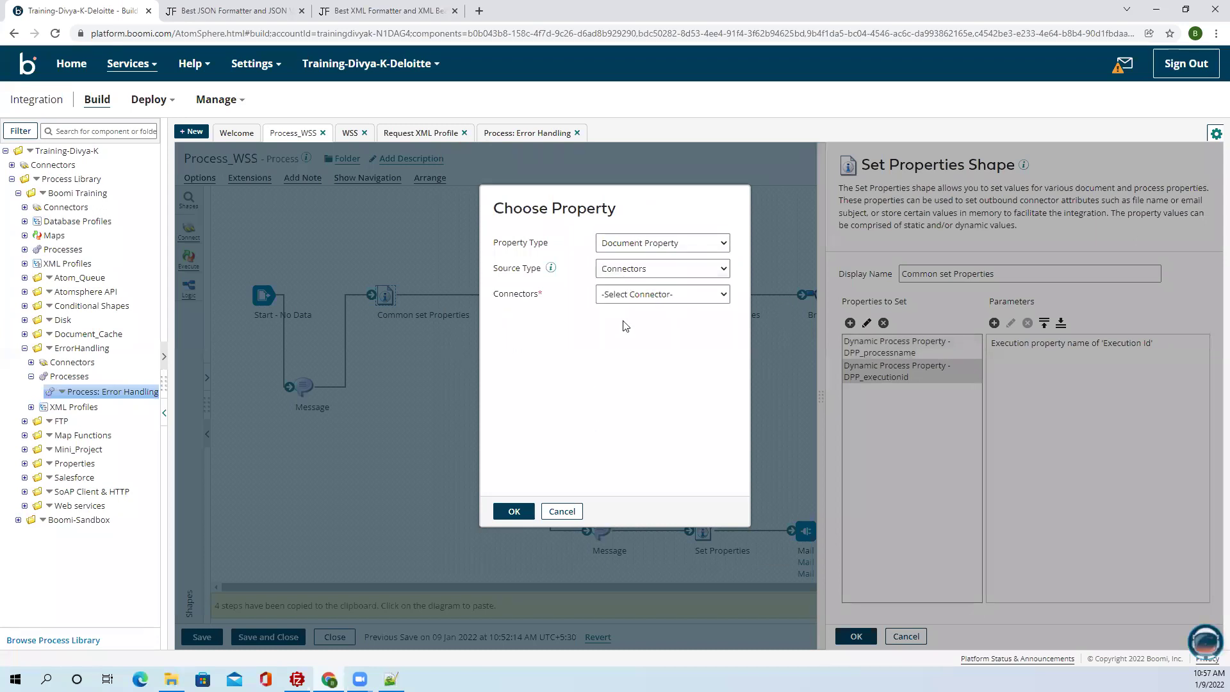
{"action": "left_click", "coordinate": [659, 243]}
{"action": "left_click", "coordinate": [658, 280]}
{"action": "left_click", "coordinate": [657, 263]}
{"action": "type", "text": "DPP_"}
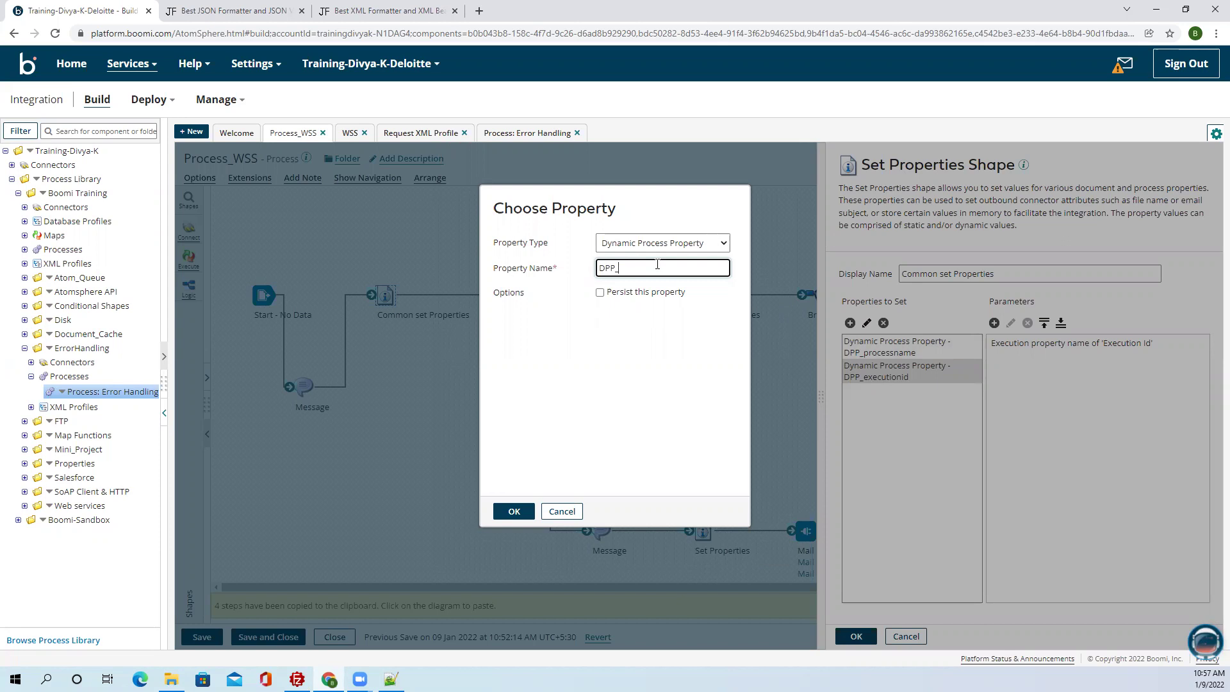
{"action": "type", "text": "mnam"}
{"action": "left_click", "coordinate": [522, 510]}
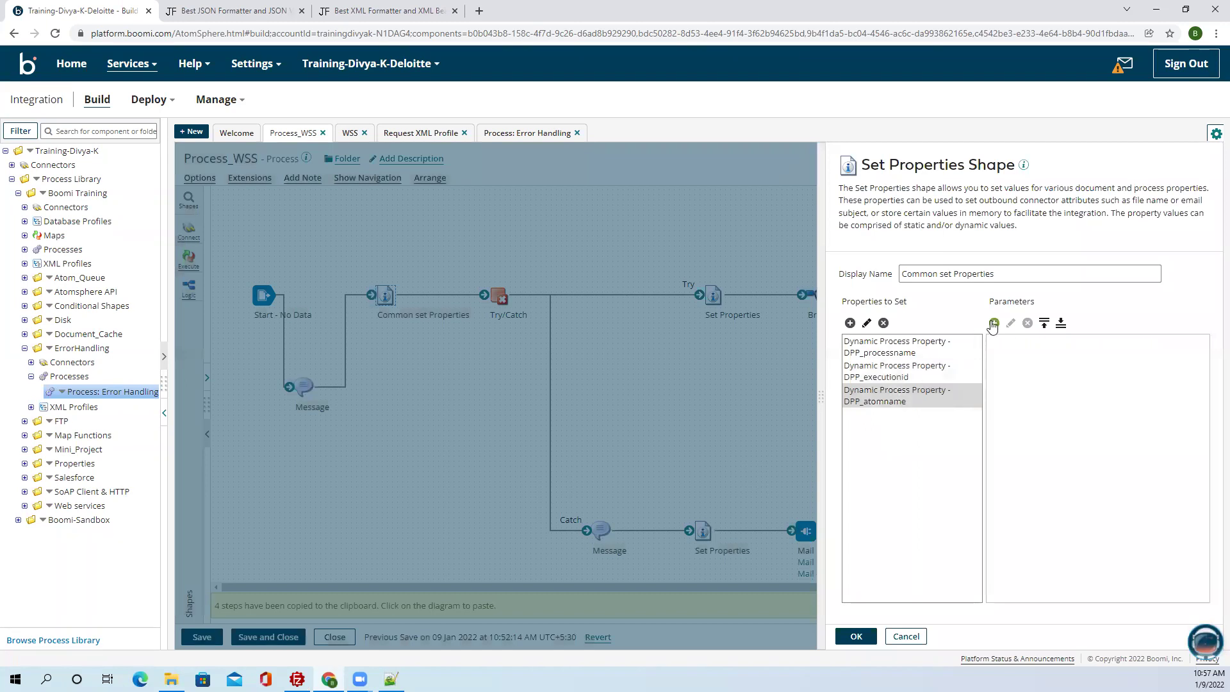
Fill DPP_atomname from the Atom Name execution property and save the step.
{"action": "left_click", "coordinate": [995, 323]}
{"action": "left_click", "coordinate": [645, 201]}
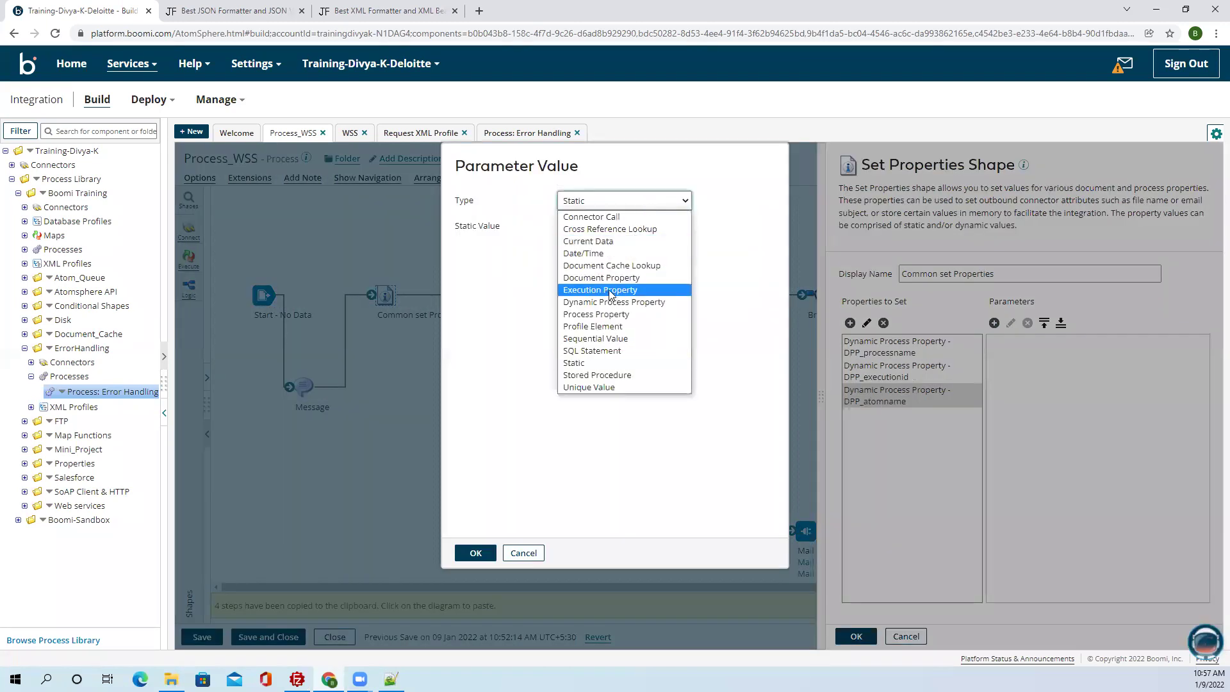
{"action": "left_click", "coordinate": [610, 293]}
{"action": "left_click", "coordinate": [615, 226]}
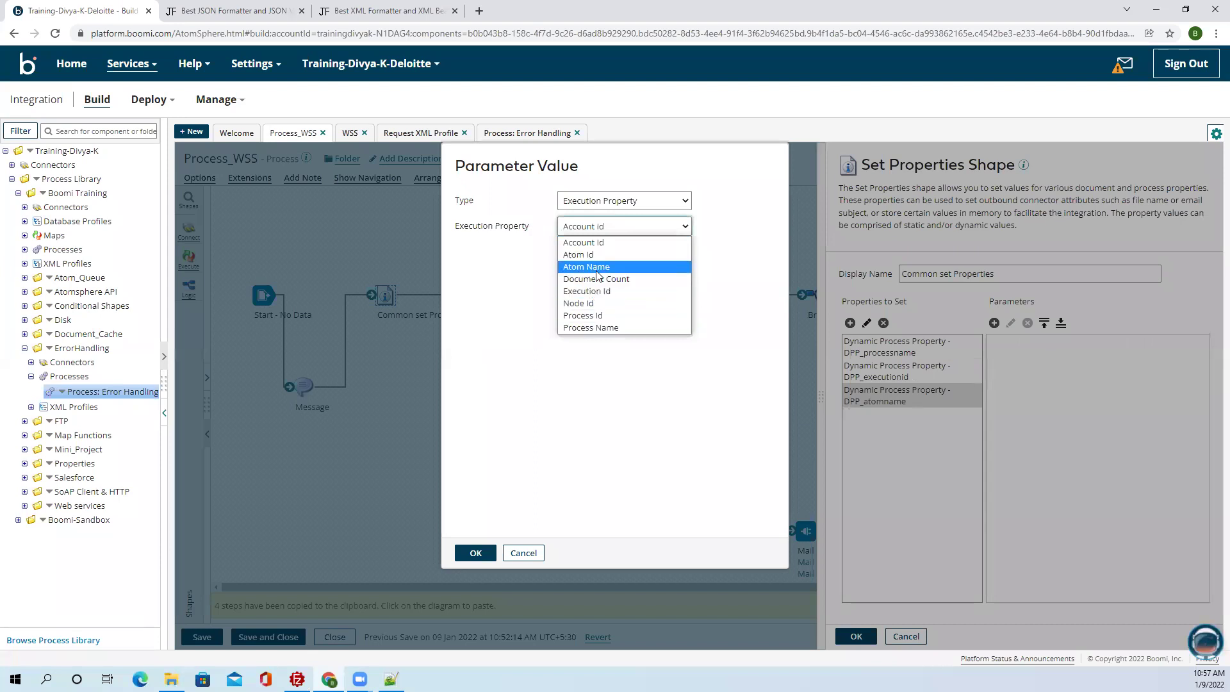
{"action": "left_click", "coordinate": [598, 267]}
{"action": "left_click", "coordinate": [475, 552]}
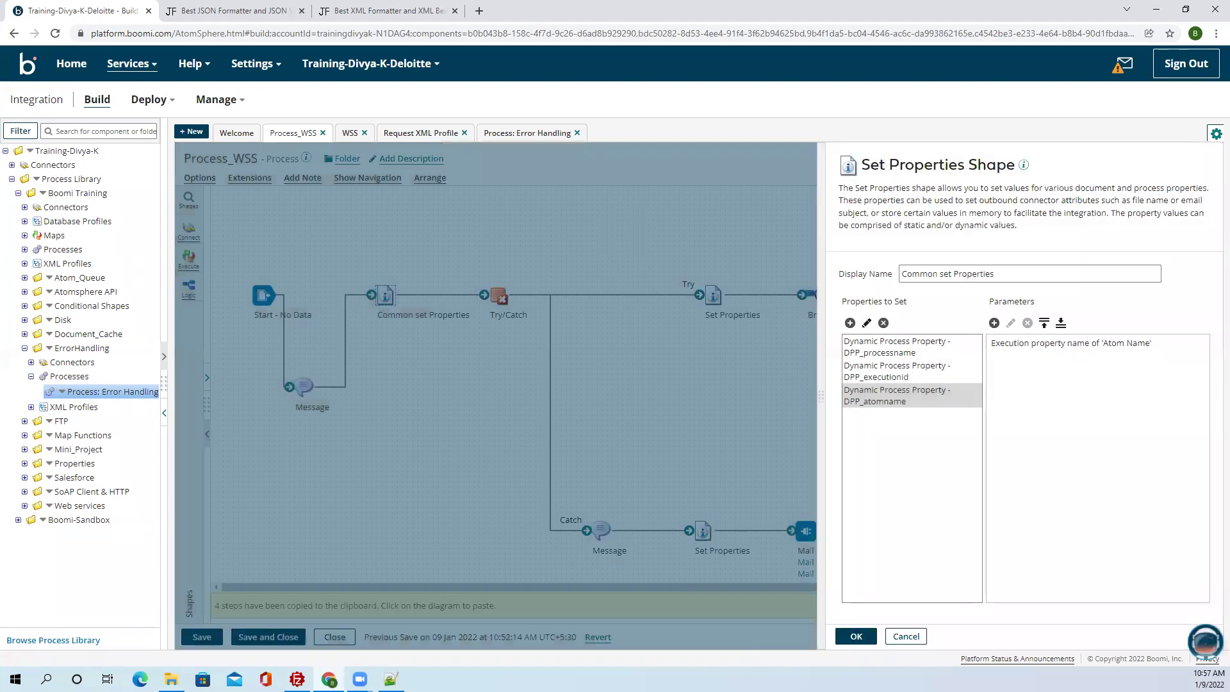
{"action": "left_click", "coordinate": [869, 631]}
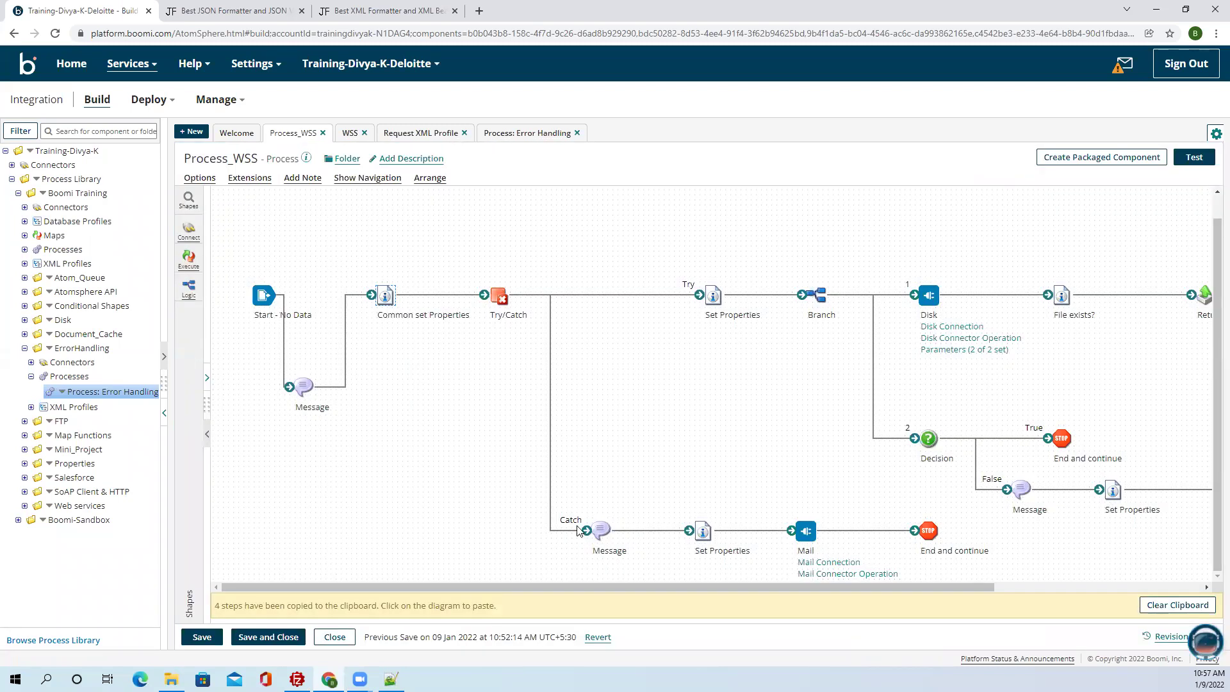
Set the Catch message's variable {1} to the dynamic process property DPP_processname.
{"action": "double_click", "coordinate": [597, 532]}
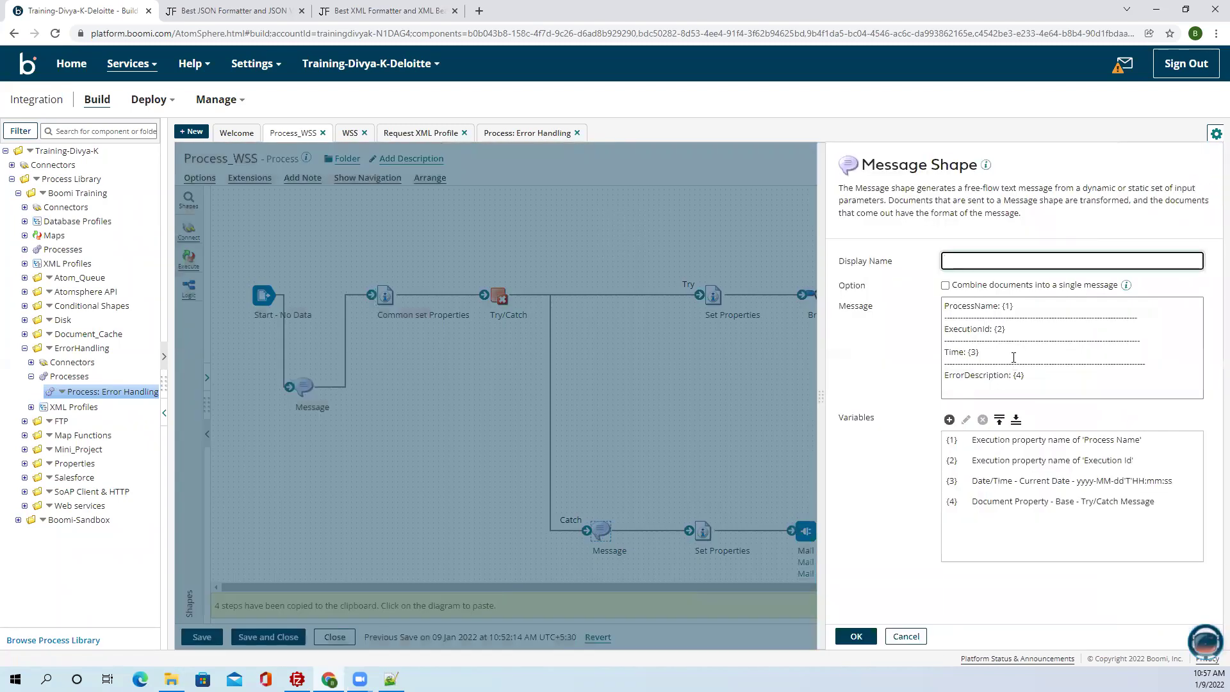
{"action": "double_click", "coordinate": [1025, 440]}
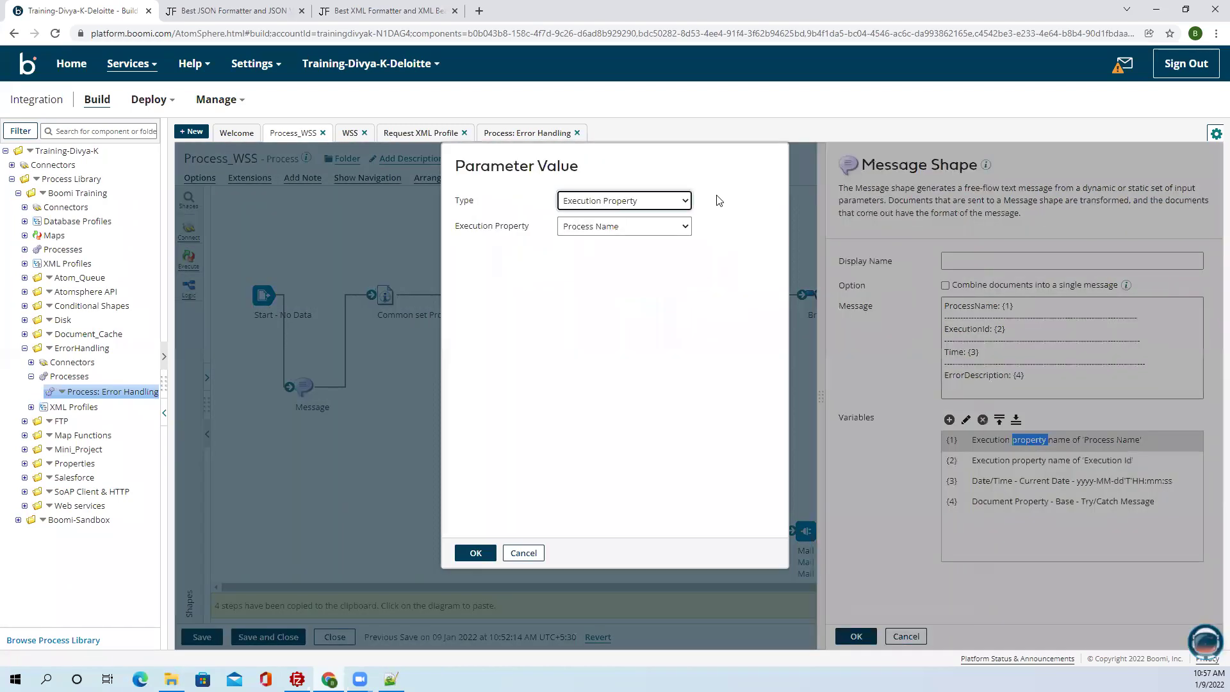
{"action": "left_click", "coordinate": [673, 202]}
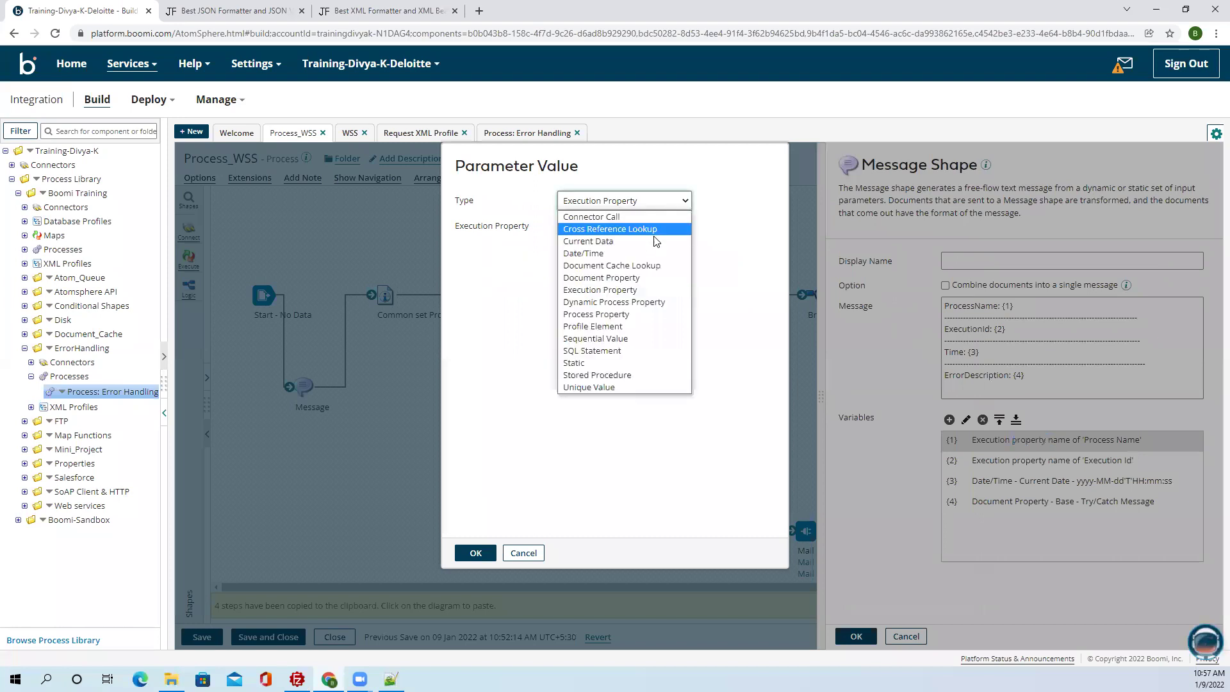
{"action": "left_click", "coordinate": [622, 302]}
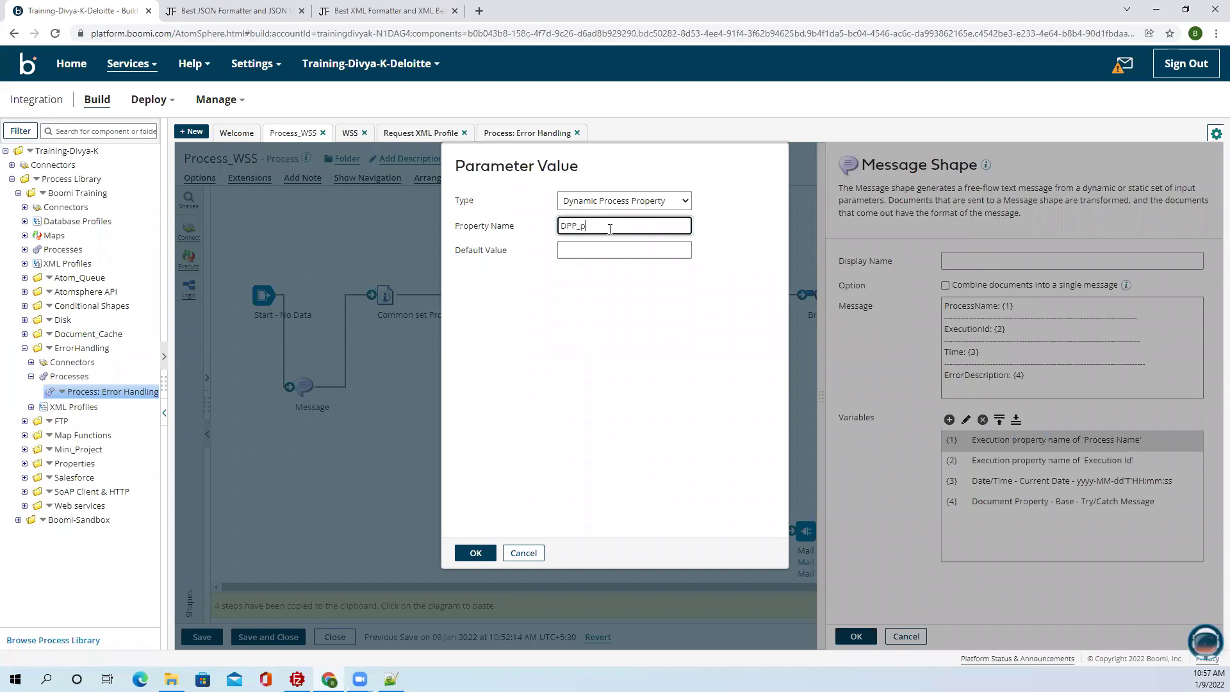
{"action": "left_click", "coordinate": [609, 230]}
{"action": "type", "text": "DPP_processname"}
{"action": "left_click", "coordinate": [475, 553]}
Set variable {2} to the dynamic process property DPP_executionid and save the message settings.
{"action": "double_click", "coordinate": [1102, 474]}
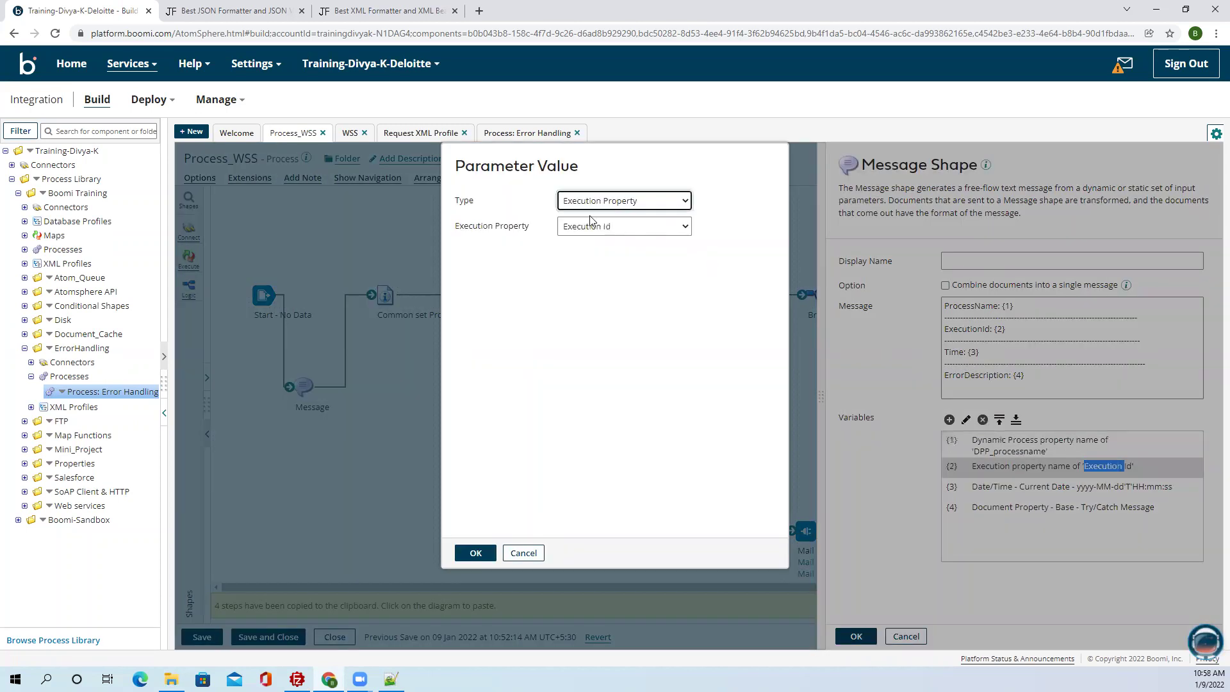
{"action": "left_click", "coordinate": [602, 202]}
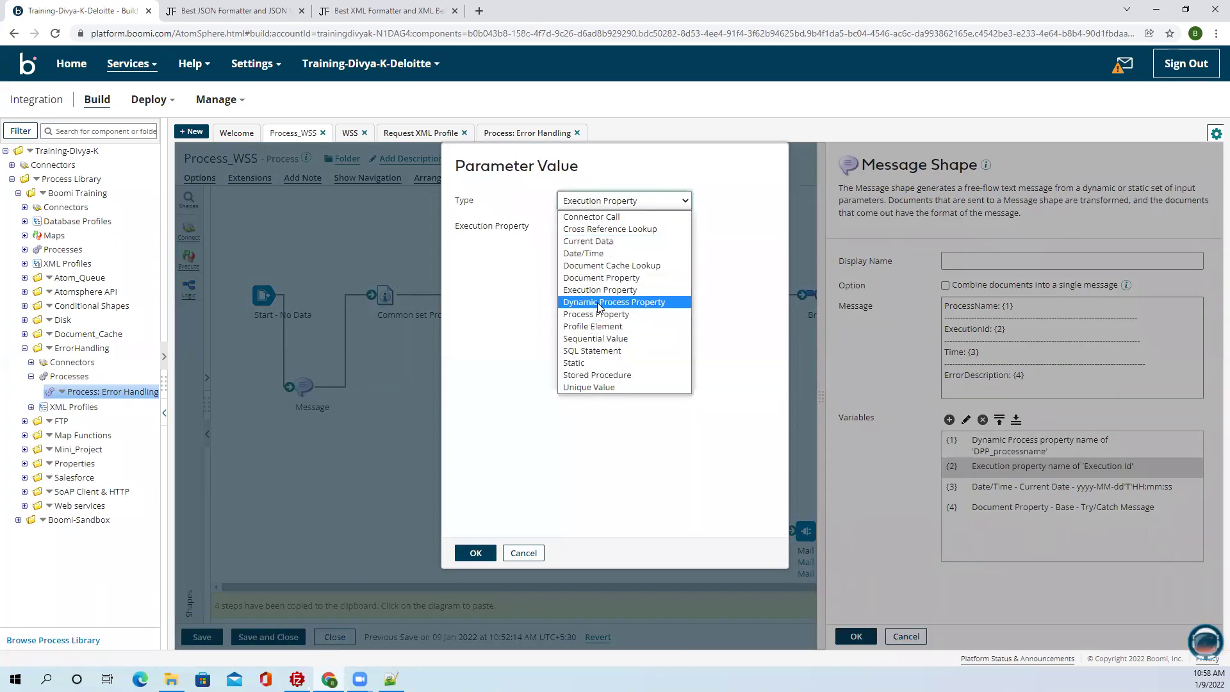
{"action": "left_click", "coordinate": [608, 302]}
{"action": "left_click", "coordinate": [590, 228]}
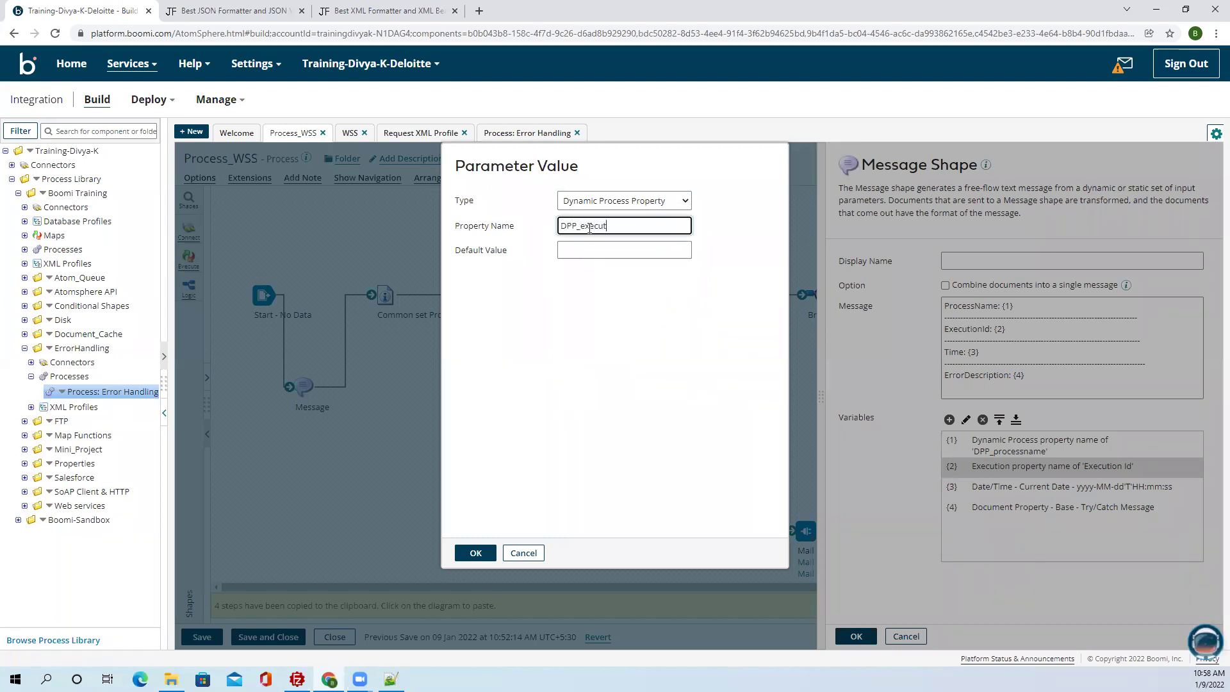
{"action": "type", "text": "DPP_executionid"}
{"action": "left_click", "coordinate": [473, 553]}
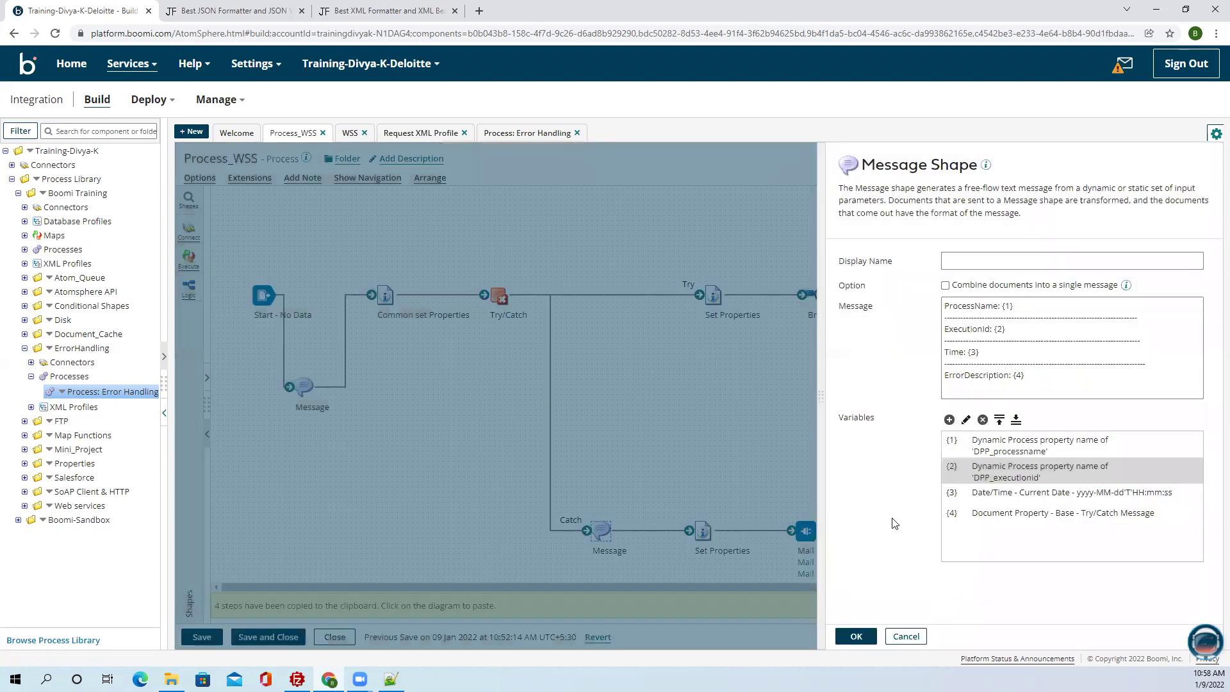
{"action": "left_click", "coordinate": [1028, 504]}
{"action": "left_click", "coordinate": [1033, 513]}
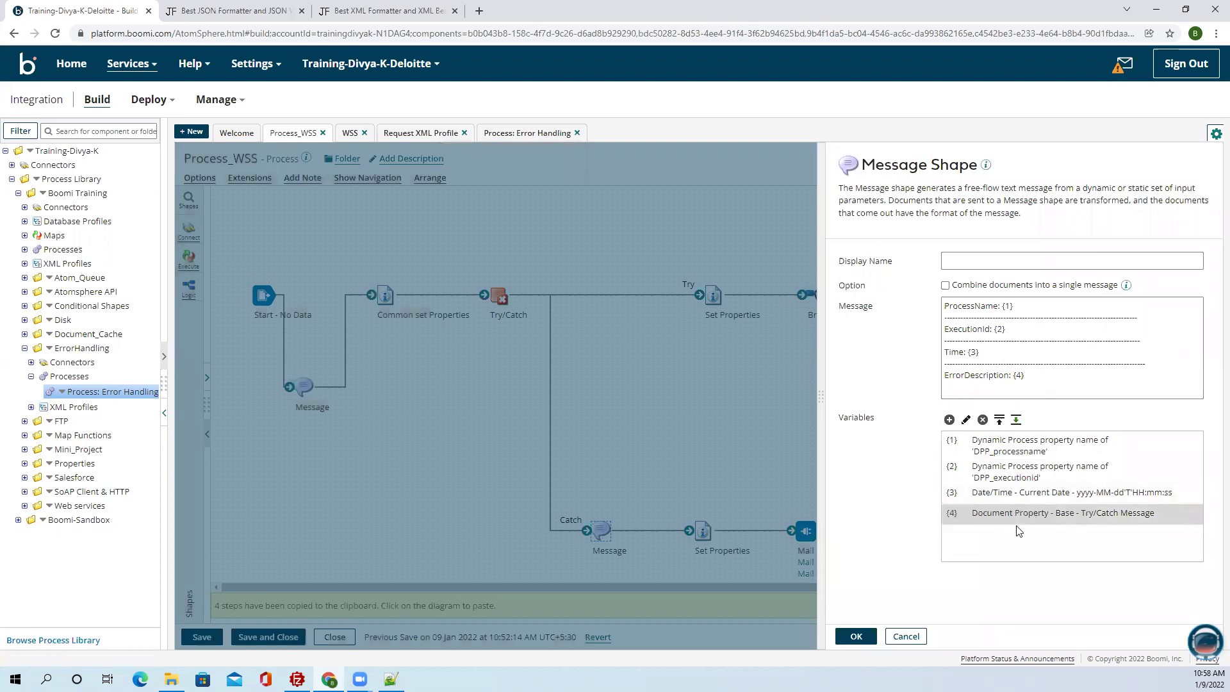
{"action": "left_click", "coordinate": [869, 638]}
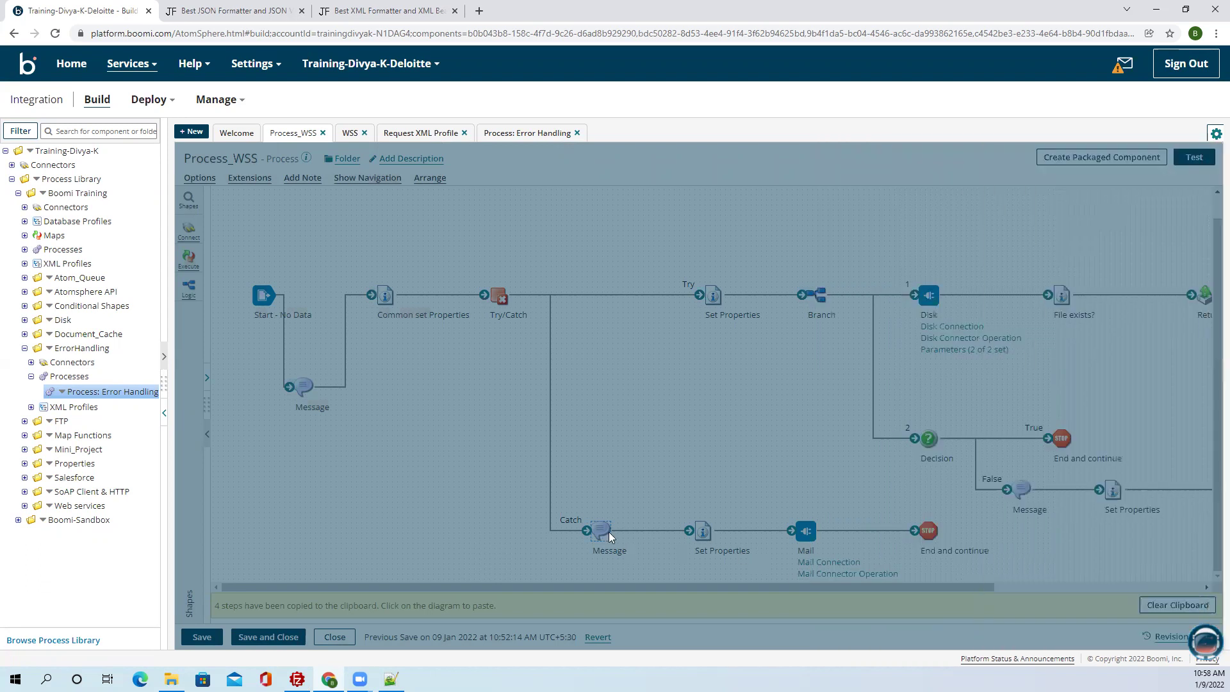
Copy the Catch-branch Message step and delete the False-branch Message step.
{"action": "mouse_move", "coordinate": [607, 533]}
{"action": "left_click", "coordinate": [598, 506]}
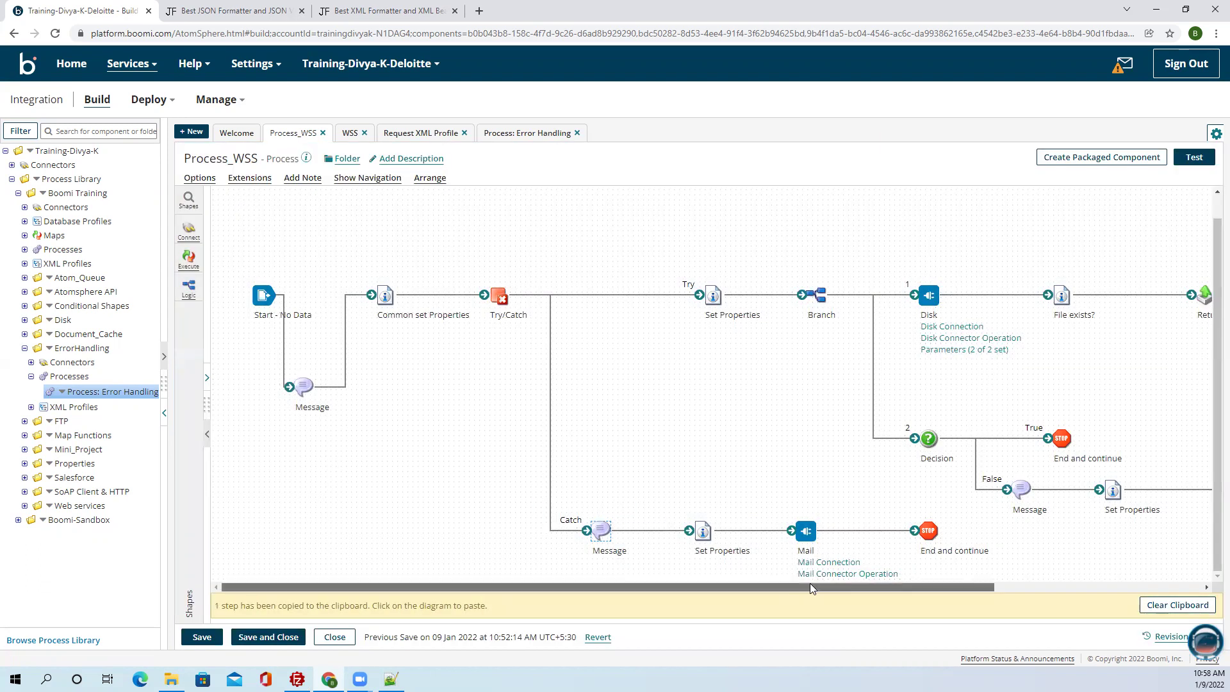
{"action": "left_click_drag", "start_coordinate": [809, 587], "coordinate": [1018, 586]}
{"action": "mouse_move", "coordinate": [753, 487]}
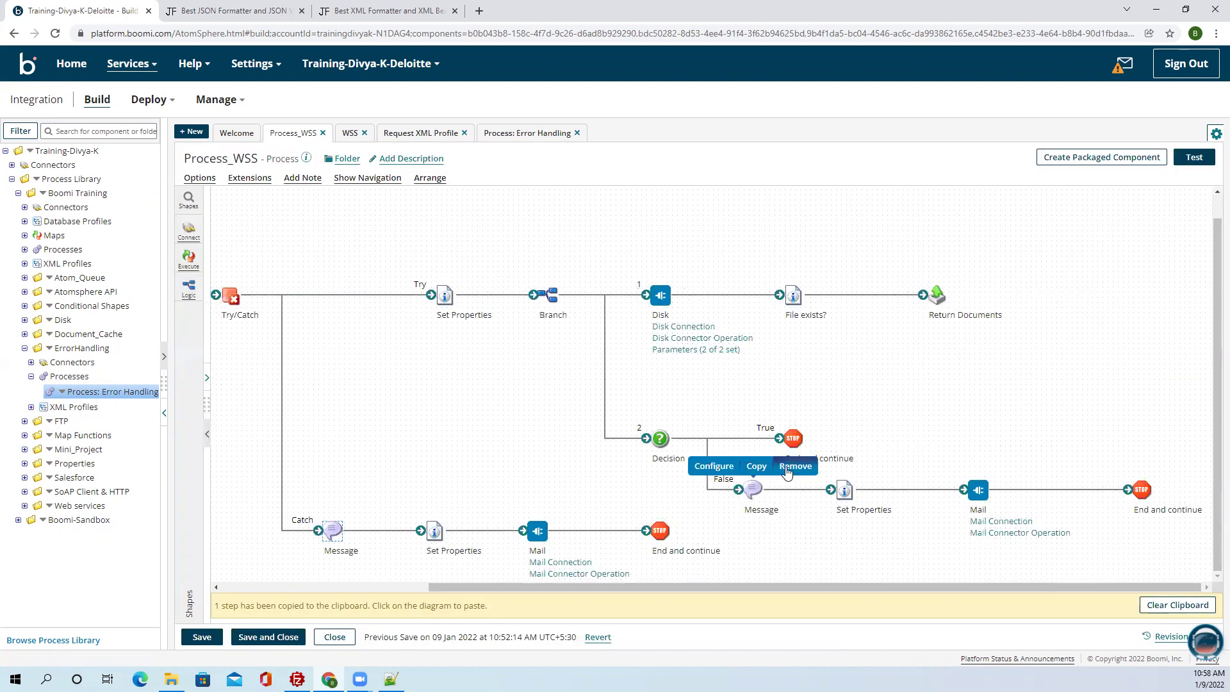
{"action": "left_click", "coordinate": [787, 468]}
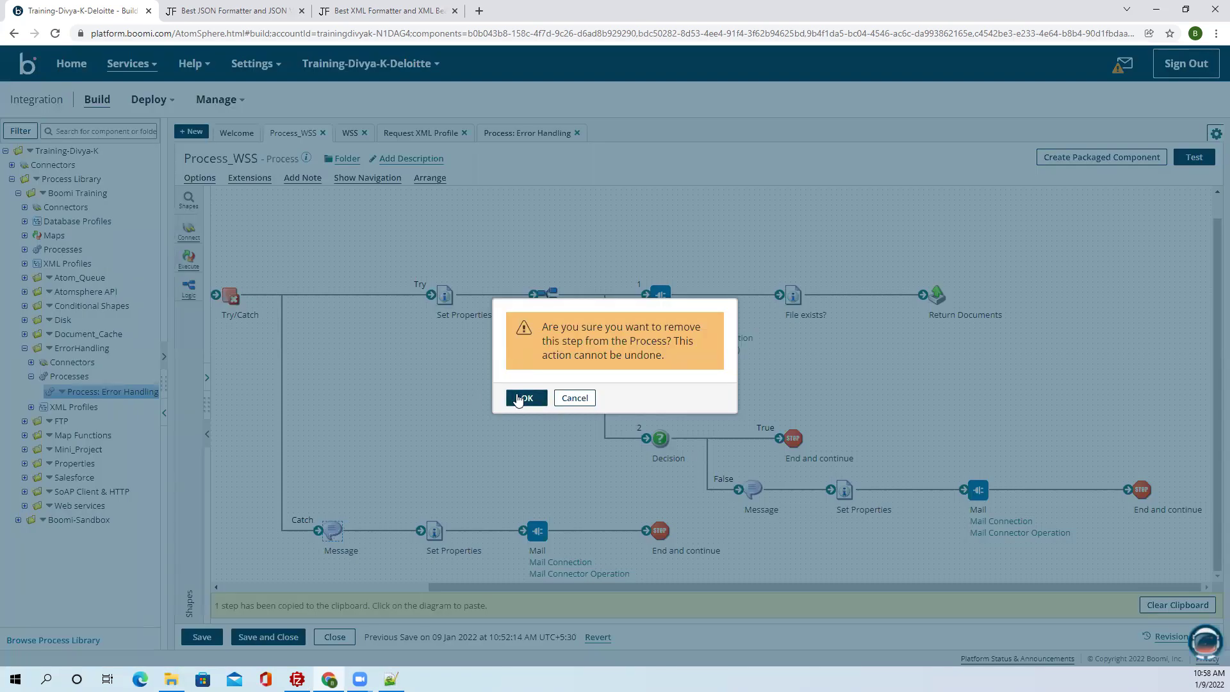
{"action": "left_click", "coordinate": [520, 398]}
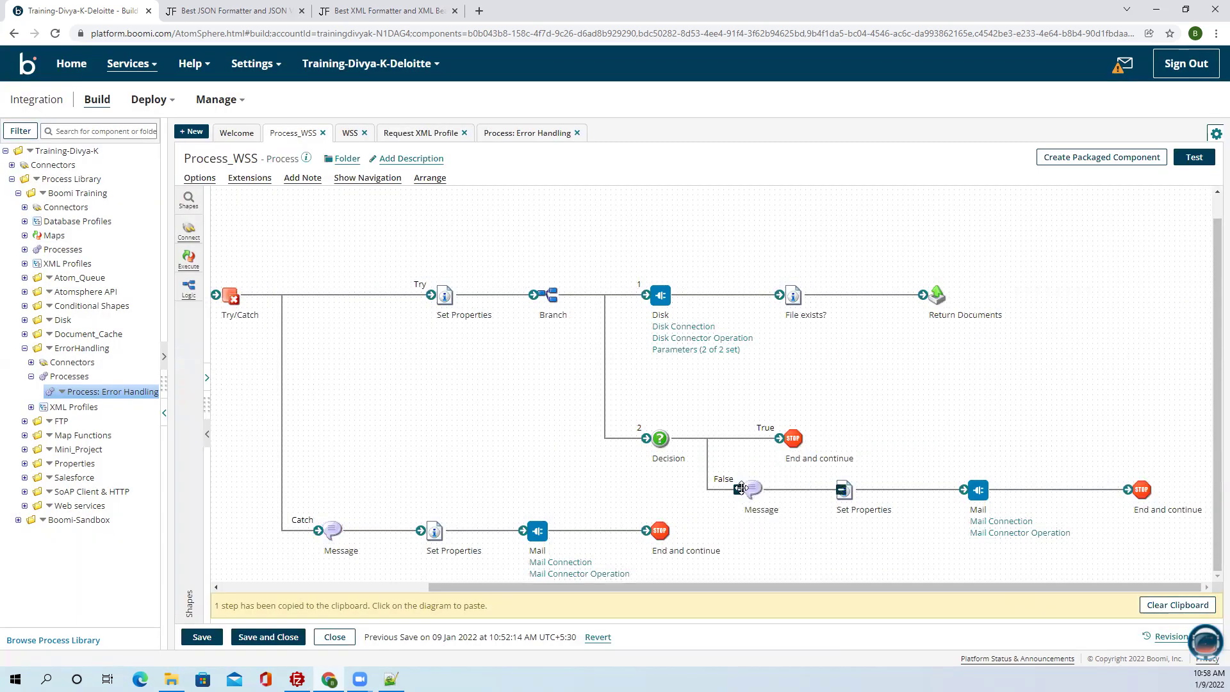
Open the pasted False-branch Message step's settings, leaving Set Properties unchanged.
{"action": "left_click", "coordinate": [843, 490]}
{"action": "left_click", "coordinate": [789, 486]}
{"action": "left_click", "coordinate": [756, 489]}
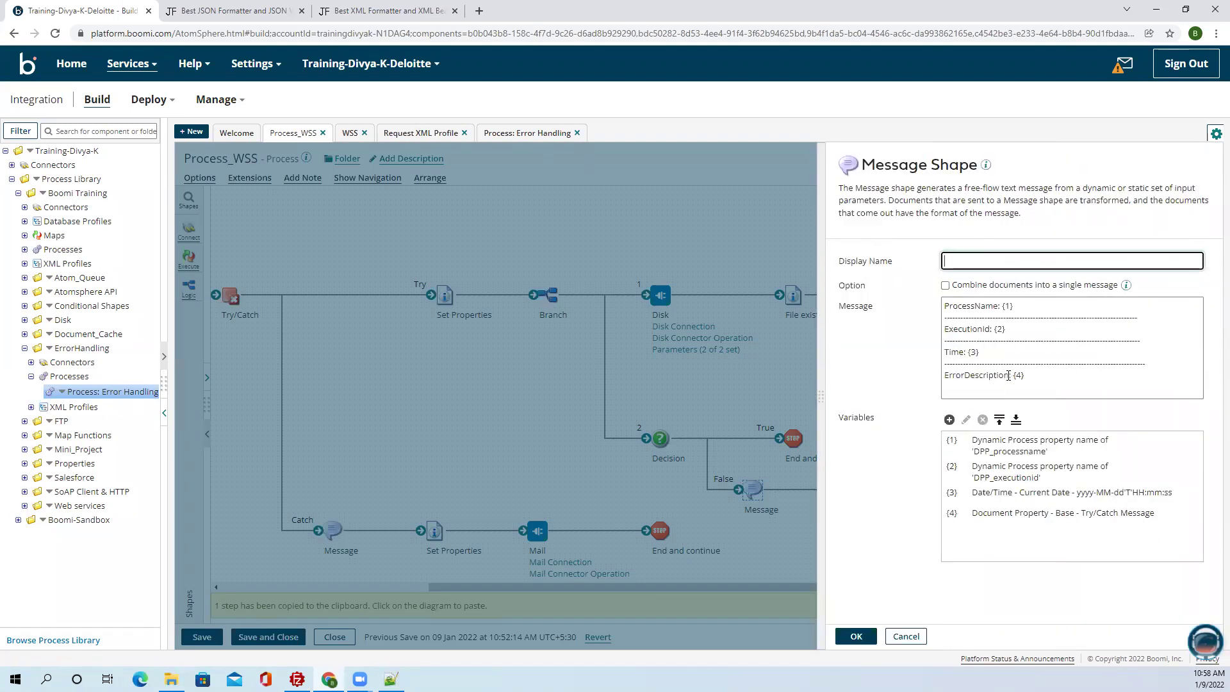
Rename the ErrorDescription line to FileName and set variable {4} to dynamic process property DPP_FileName.
{"action": "double_click", "coordinate": [1009, 375]}
{"action": "type", "text": "FileName"}
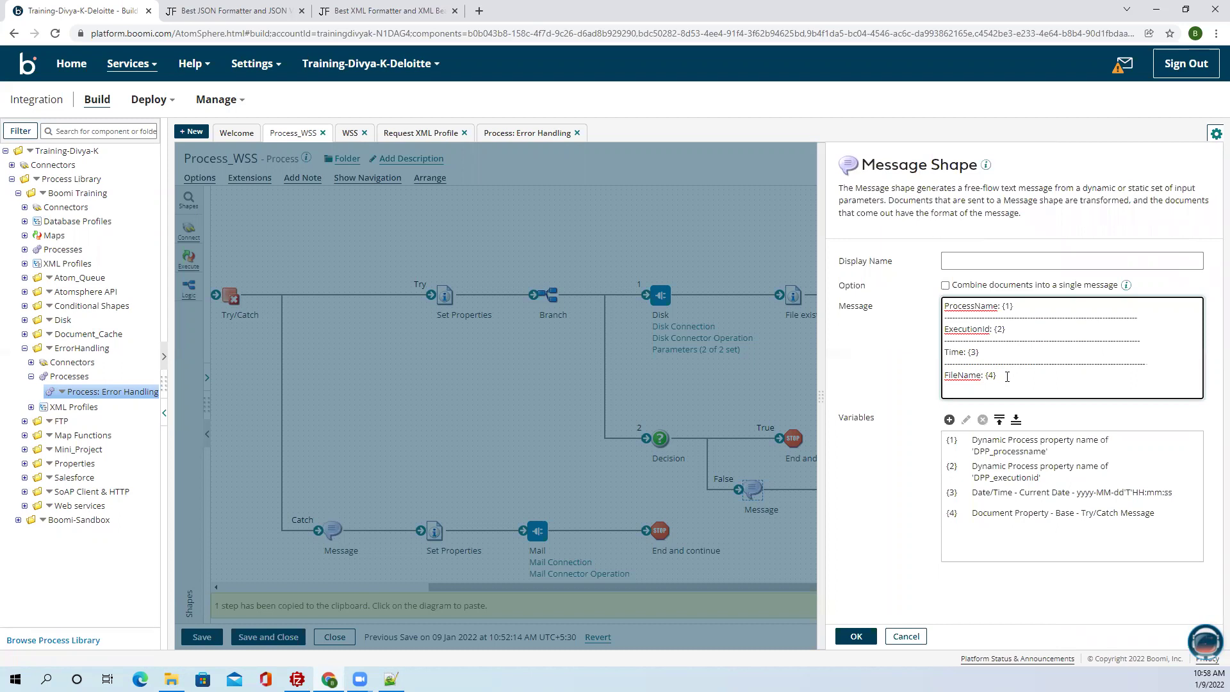
{"action": "double_click", "coordinate": [992, 513]}
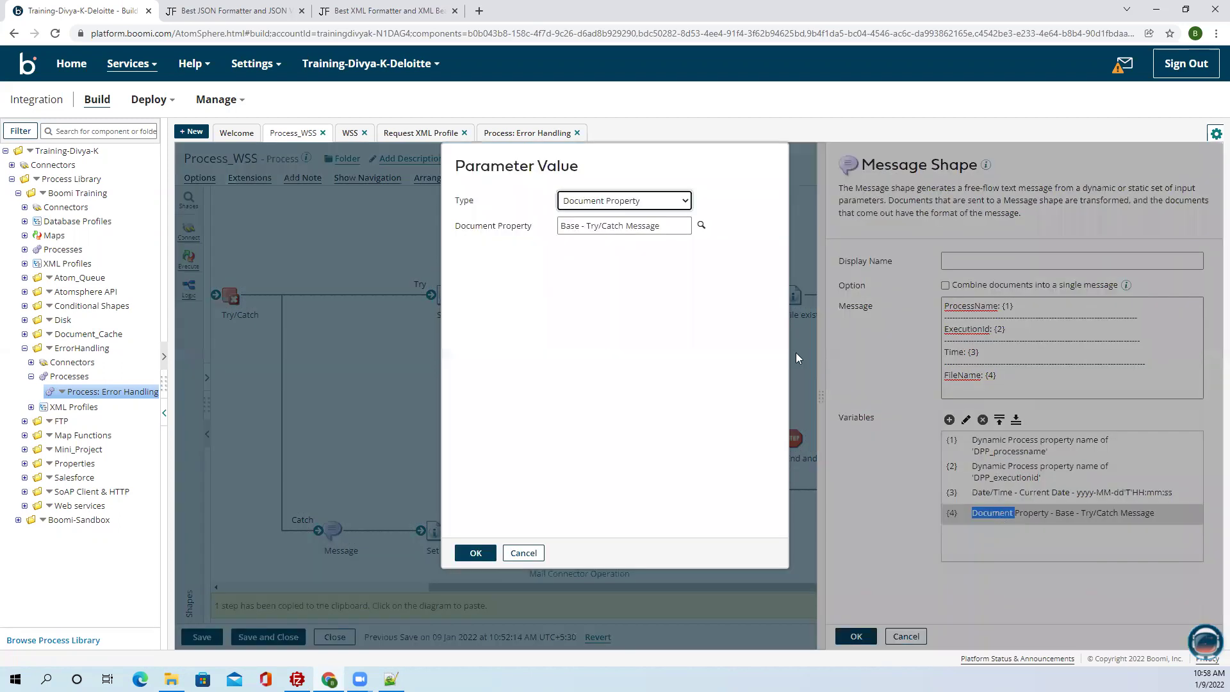
{"action": "left_click", "coordinate": [638, 201]}
{"action": "left_click", "coordinate": [625, 305]}
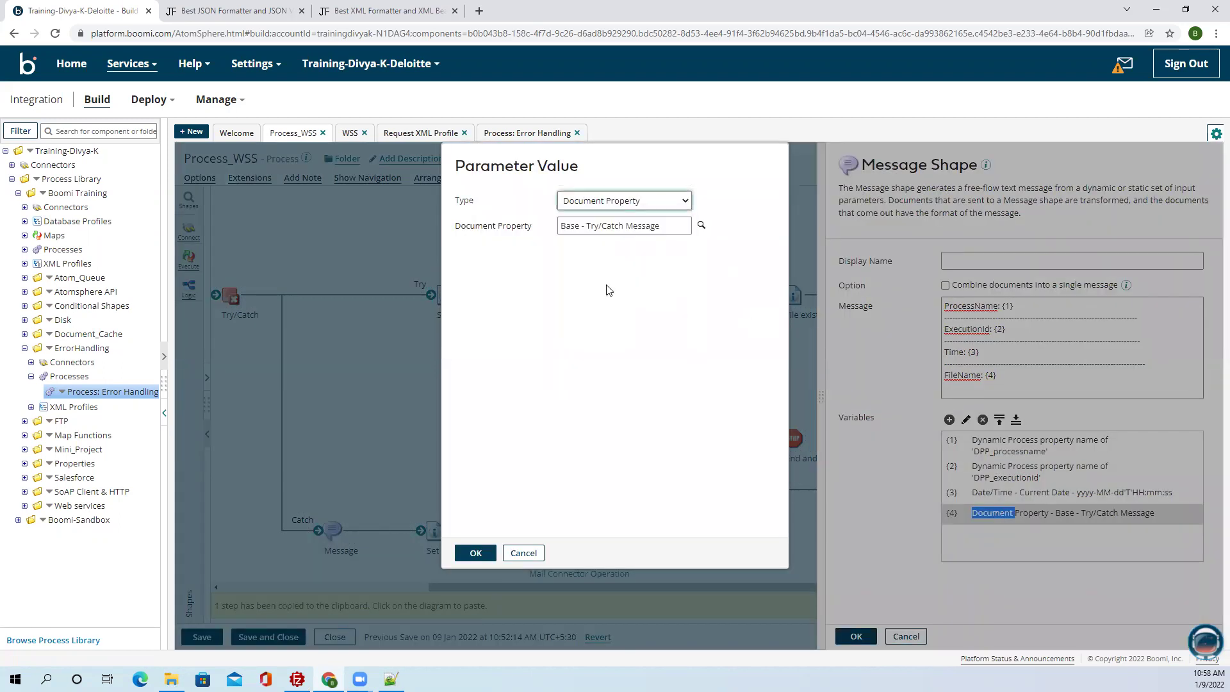
{"action": "type", "text": "DPP"}
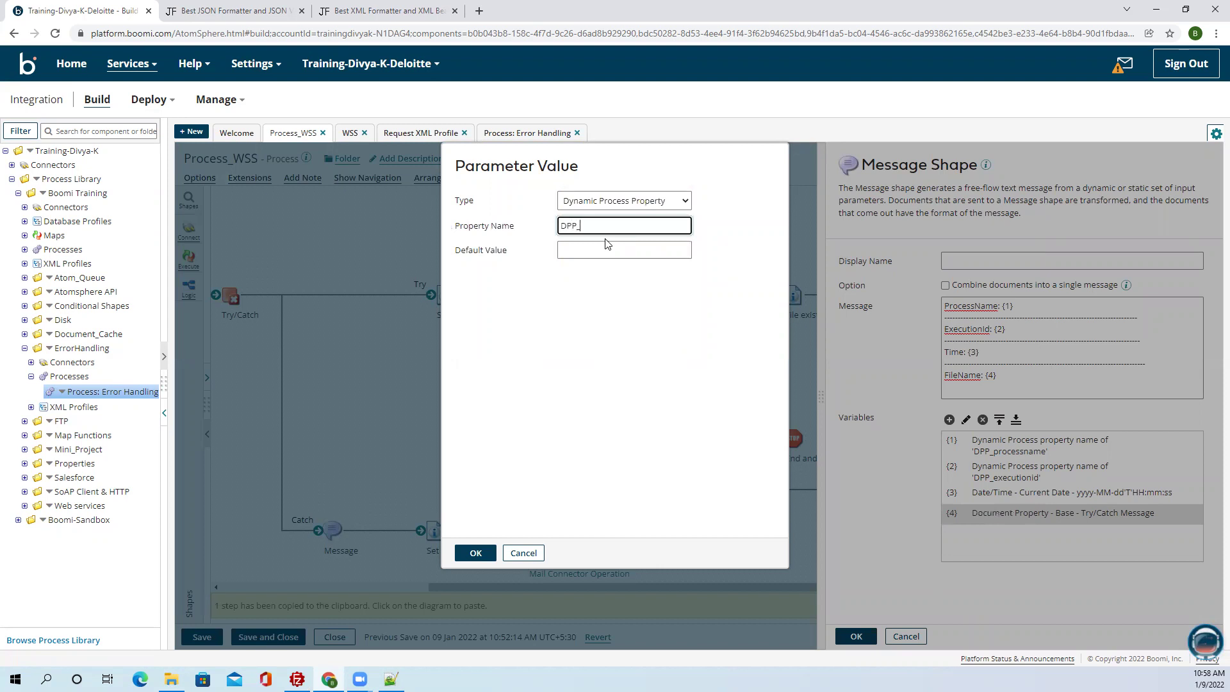
{"action": "type", "text": "_FileName"}
{"action": "left_click", "coordinate": [475, 553]}
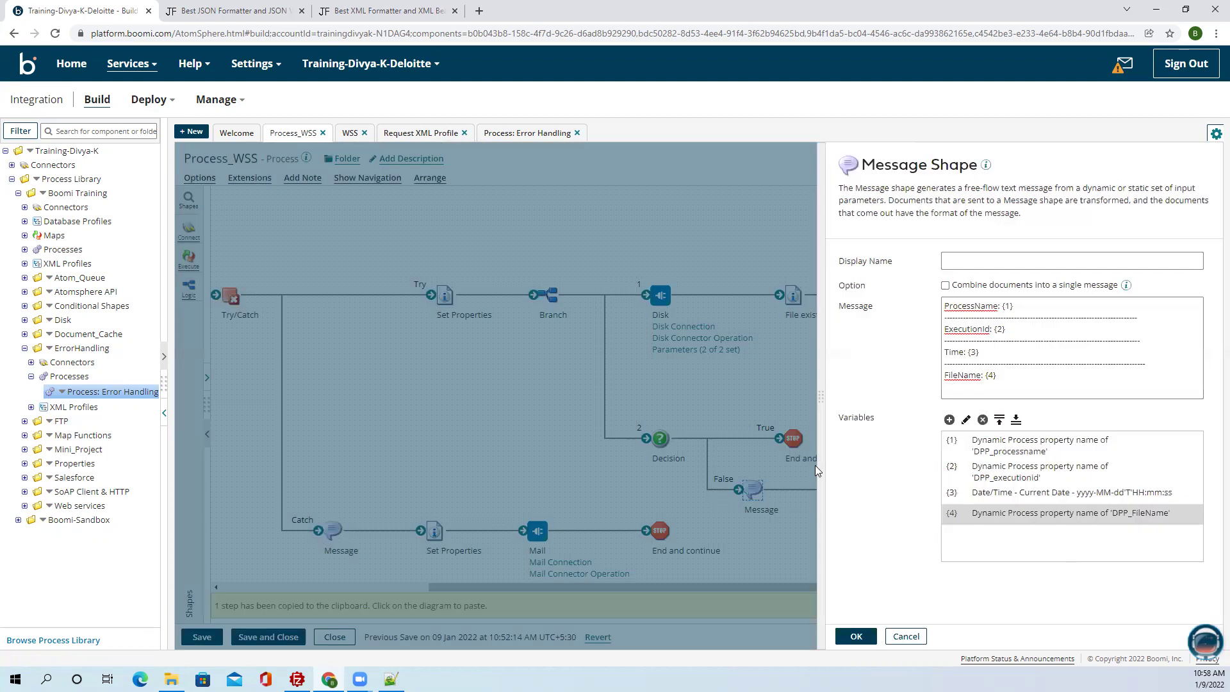
{"action": "left_click", "coordinate": [1014, 379]}
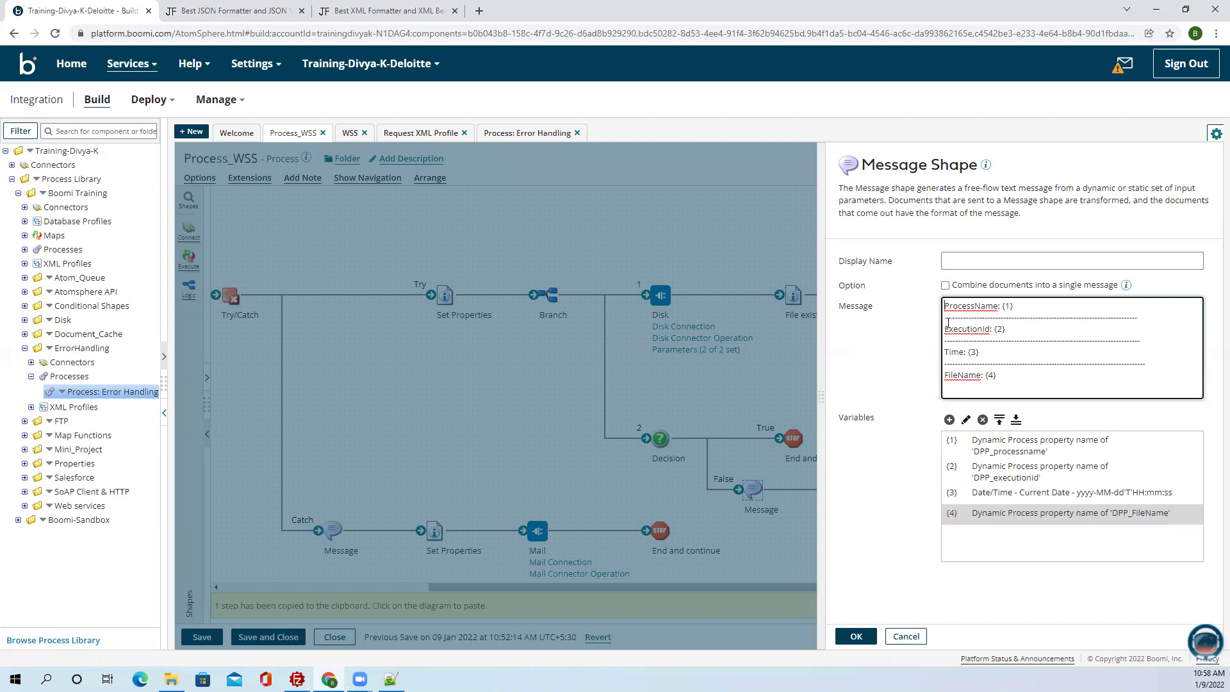
Add the opening line 'Unable to find the file with name {4} in the folder {5} and find the below execution details.'.
{"action": "key", "text": "Return"}
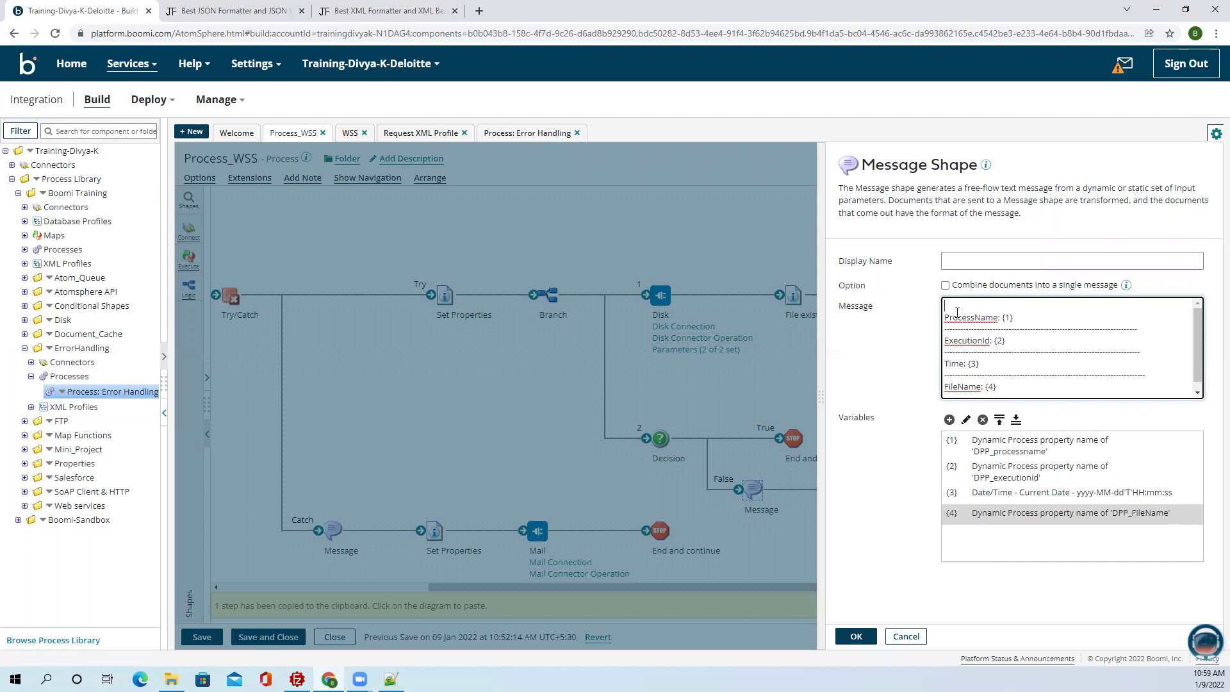
{"action": "type", "text": "Unable to find the file with n"}
{"action": "type", "text": "am"}
{"action": "type", "text": "e {1} in the folder {5"}
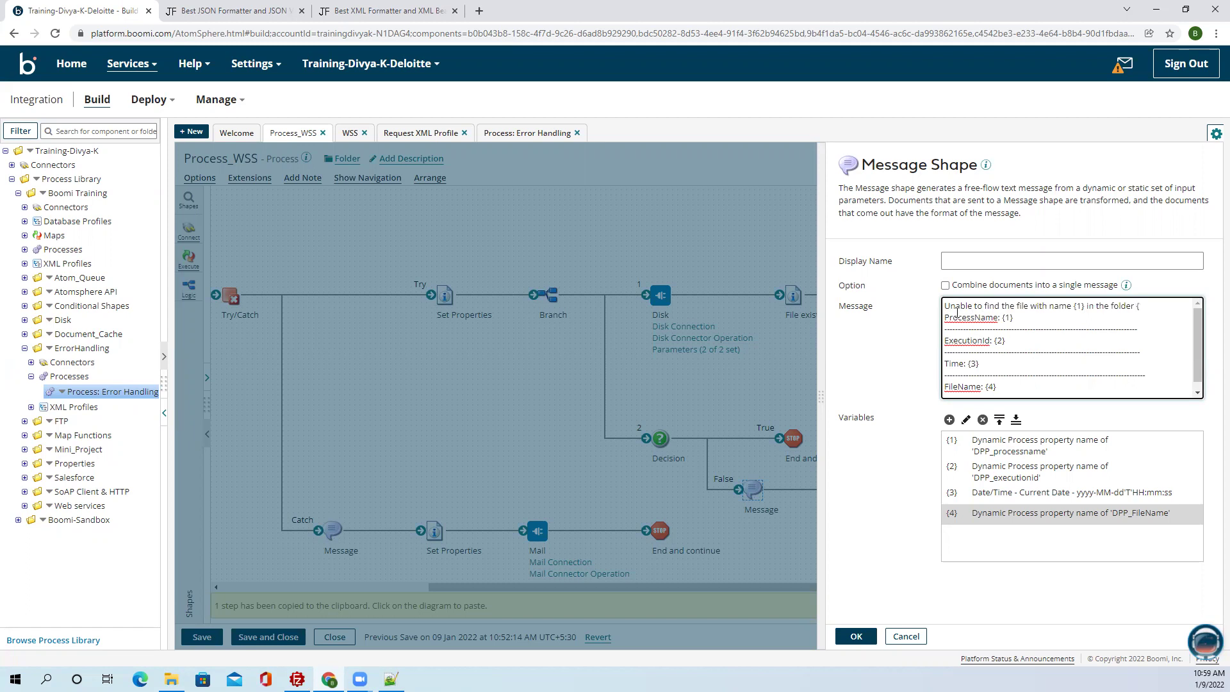
{"action": "left_click", "coordinate": [1081, 306]}
{"action": "key", "text": "BackSpace"}
{"action": "type", "text": "4"}
{"action": "left_click", "coordinate": [1151, 305]}
{"action": "type", "text": "and find the be"}
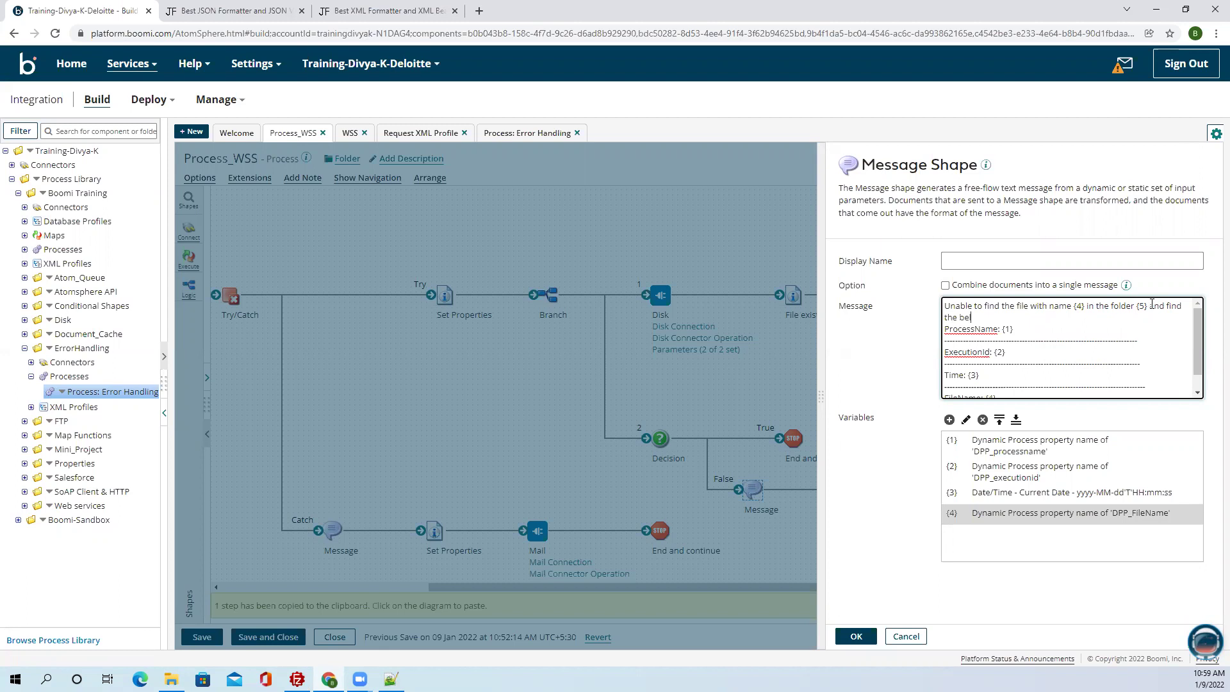
{"action": "type", "text": "low execution details."}
{"action": "key", "text": "Return"}
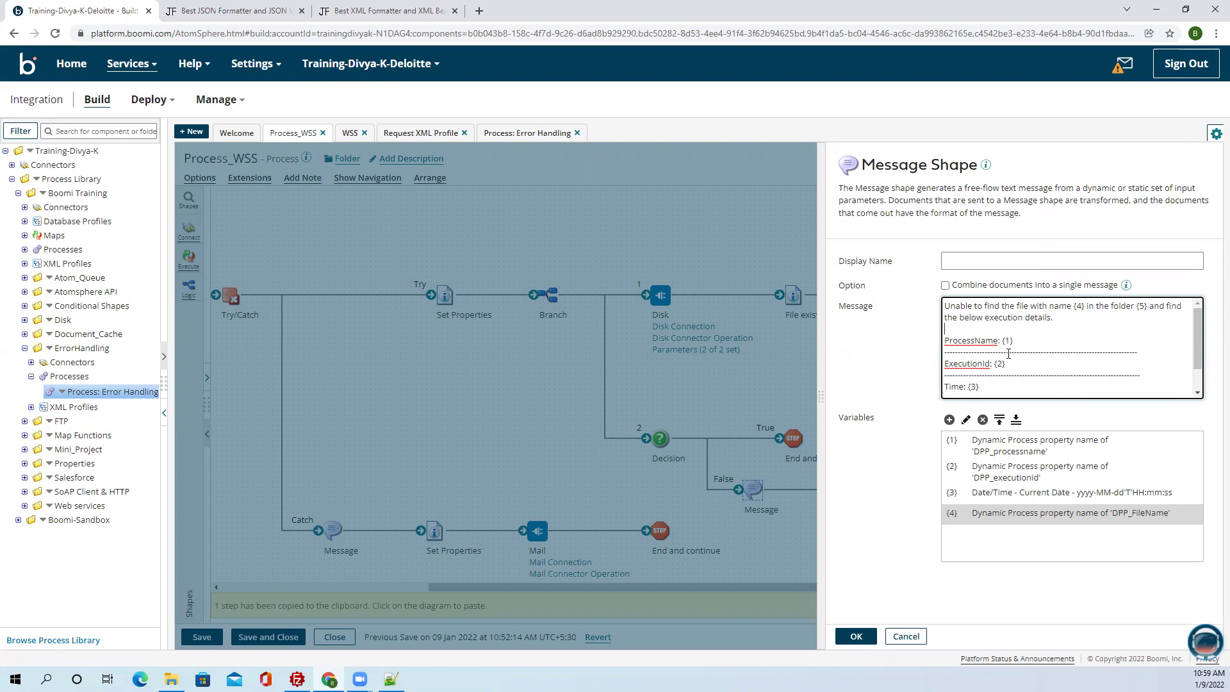
Delete the dashed separator and FileName line from the message.
{"action": "scroll", "coordinate": [1003, 365], "scroll_direction": "down", "scroll_amount": 1}
{"action": "left_click_drag", "start_coordinate": [998, 379], "coordinate": [935, 370]}
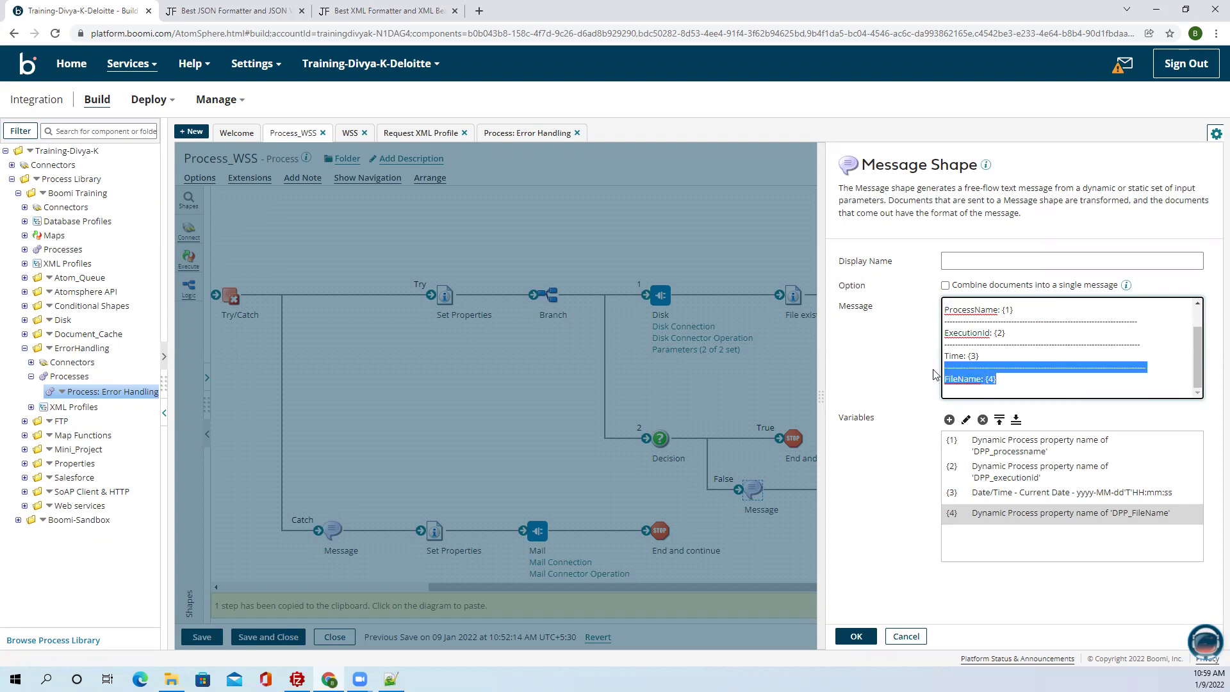
{"action": "key", "text": "BackSpace"}
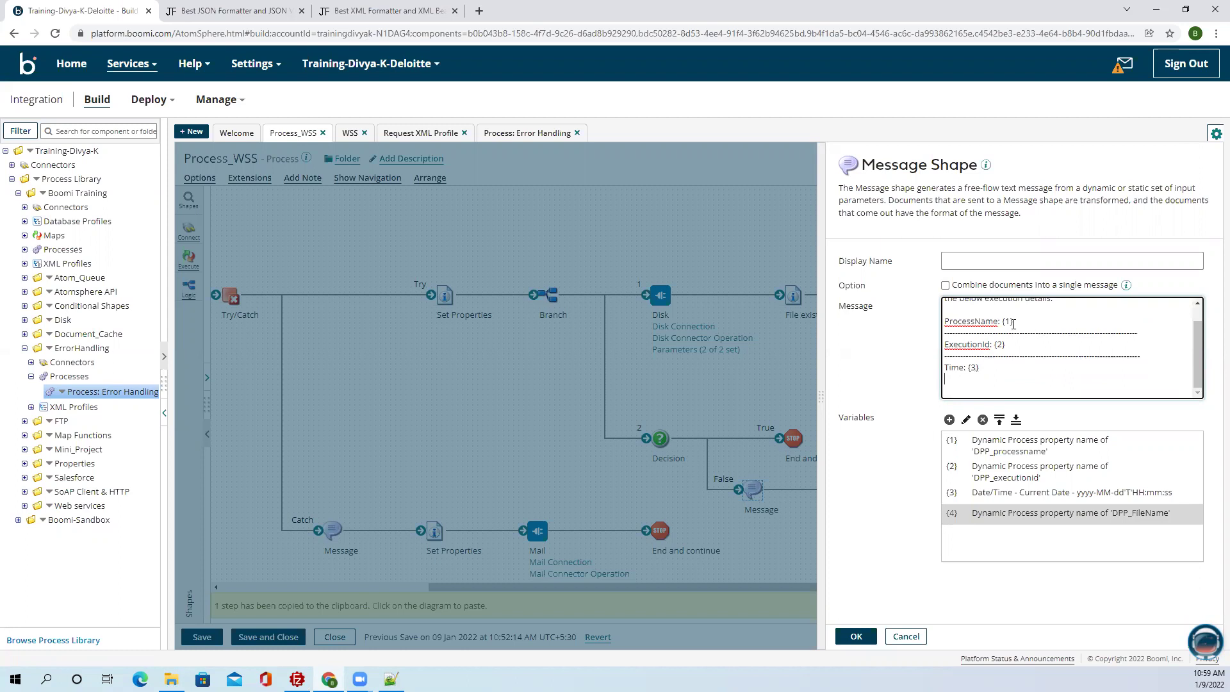
{"action": "scroll", "coordinate": [1003, 328], "scroll_direction": "up", "scroll_amount": 2}
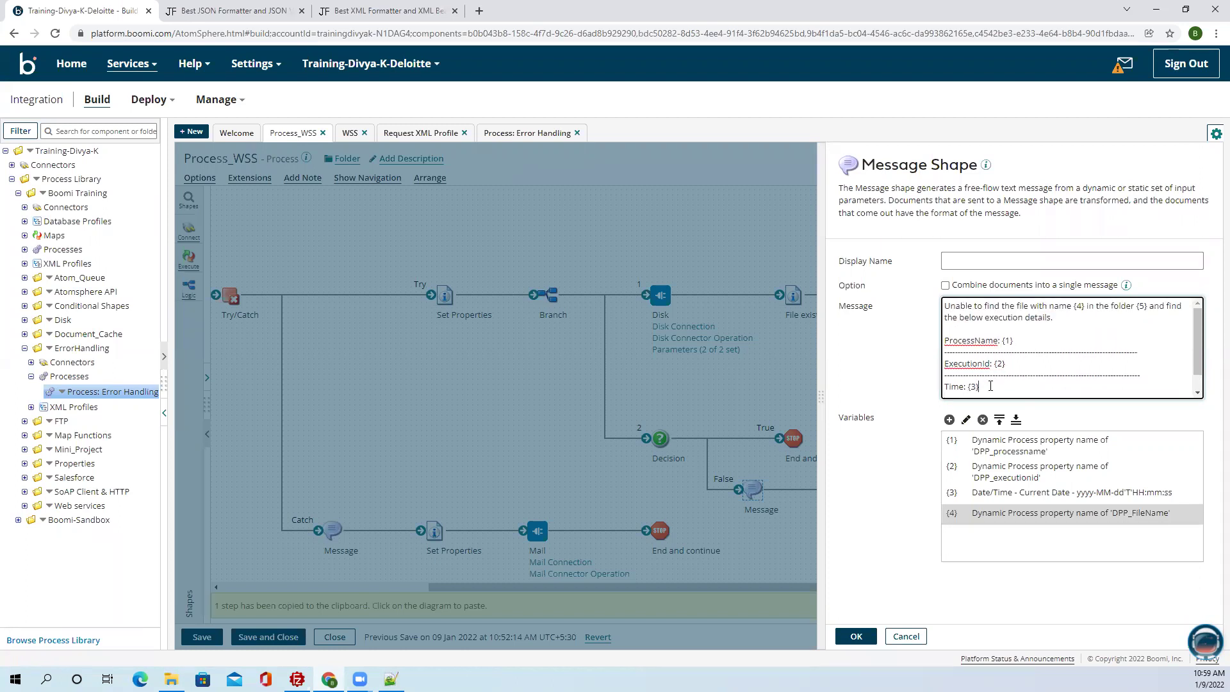
{"action": "scroll", "coordinate": [990, 386], "scroll_direction": "down", "scroll_amount": 1}
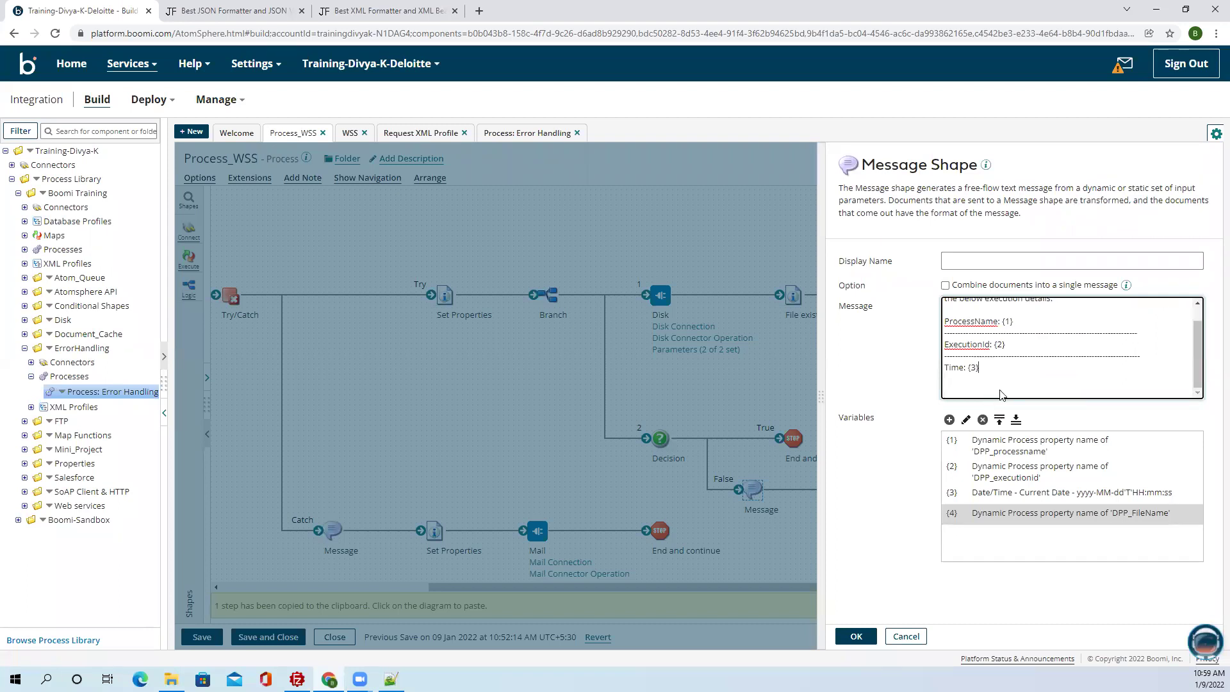
{"action": "scroll", "coordinate": [1057, 395], "scroll_direction": "up", "scroll_amount": 2}
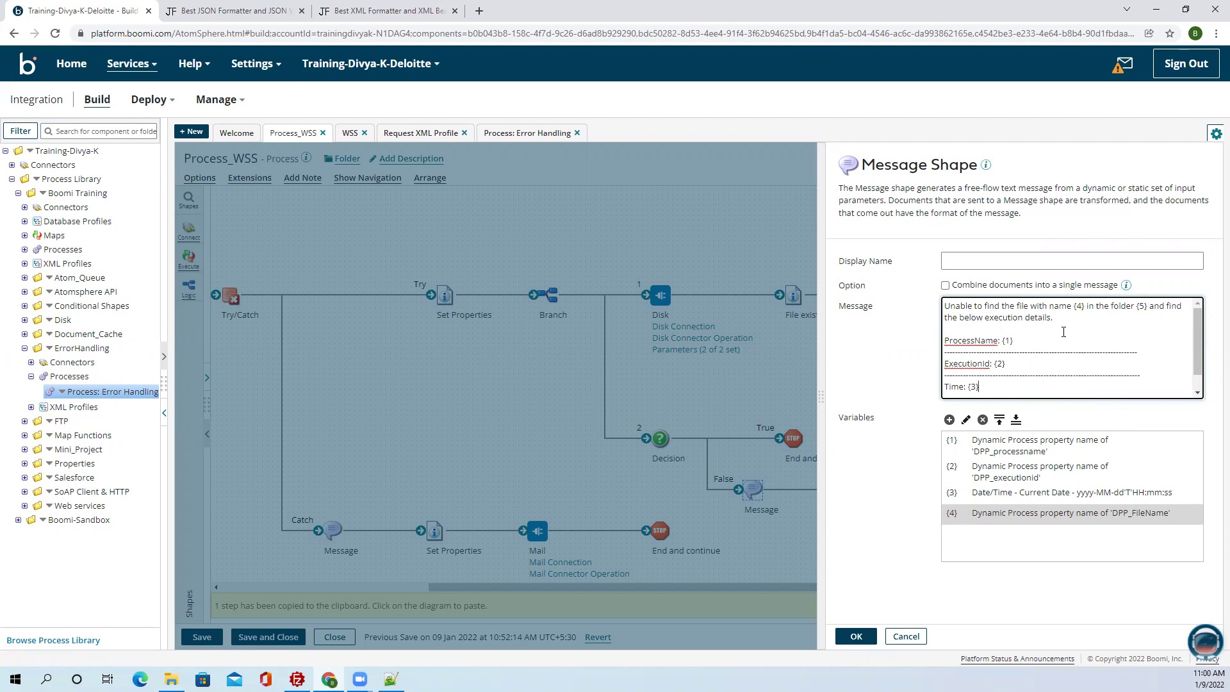
Add message variable {5} as dynamic process property DPP_Folder and save the message settings.
{"action": "left_click", "coordinate": [949, 420]}
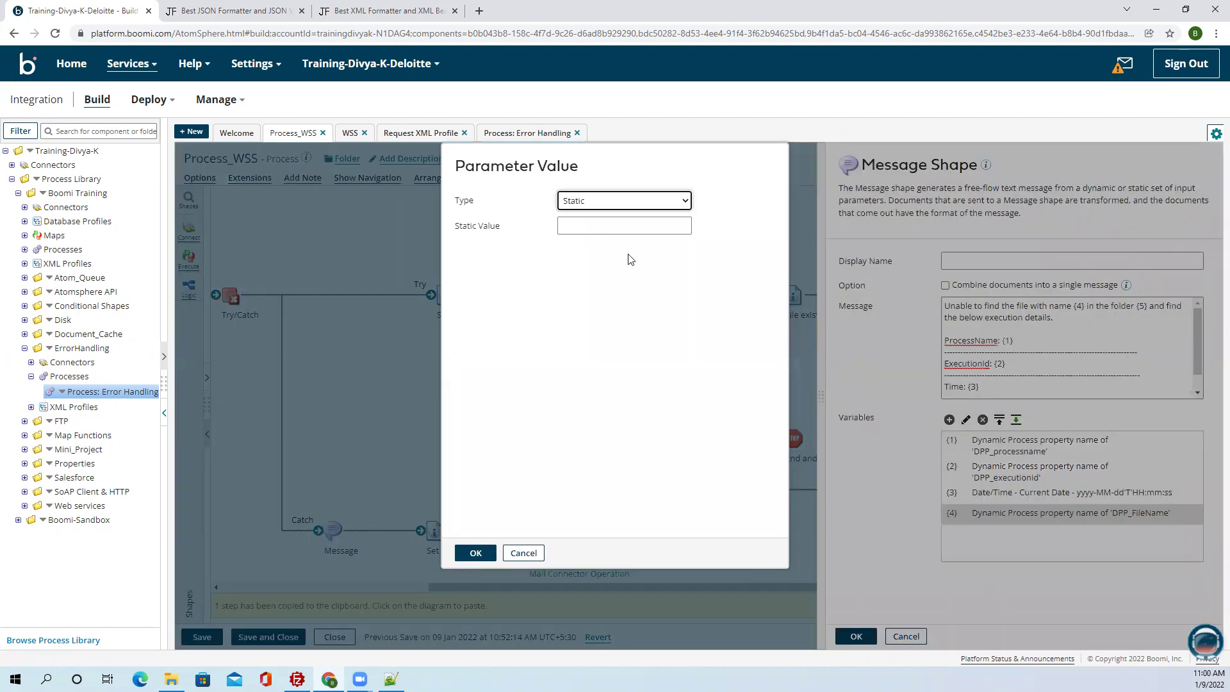
{"action": "left_click", "coordinate": [628, 200]}
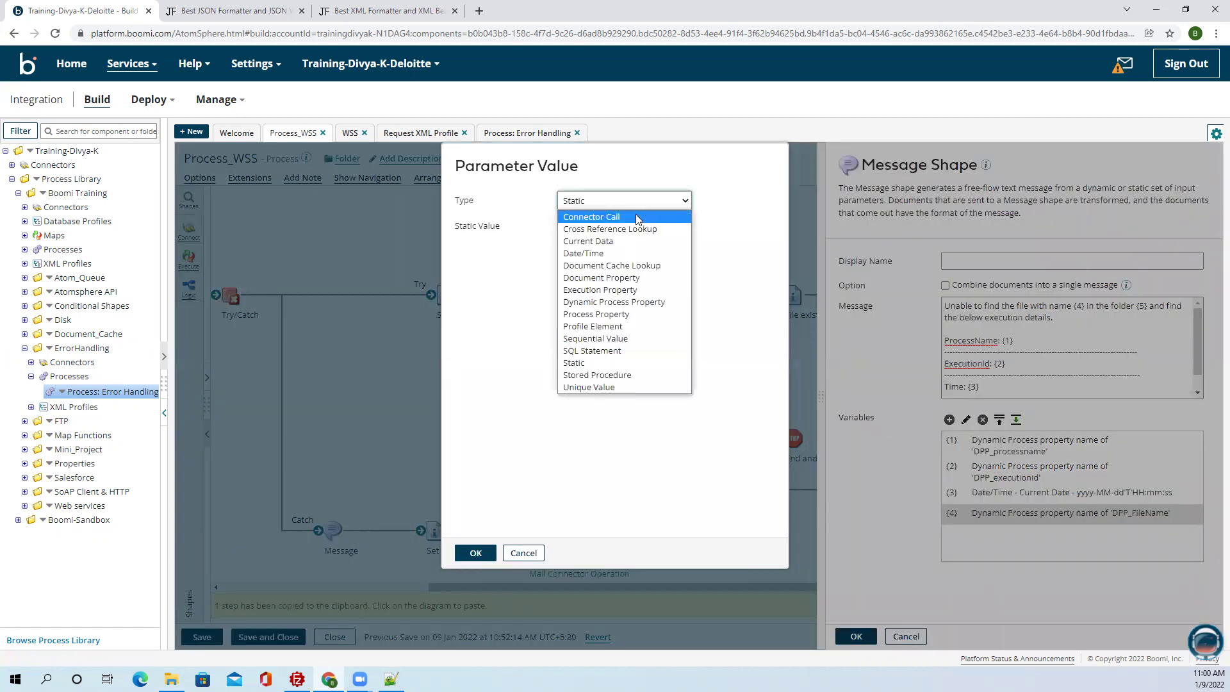
{"action": "left_click", "coordinate": [613, 301]}
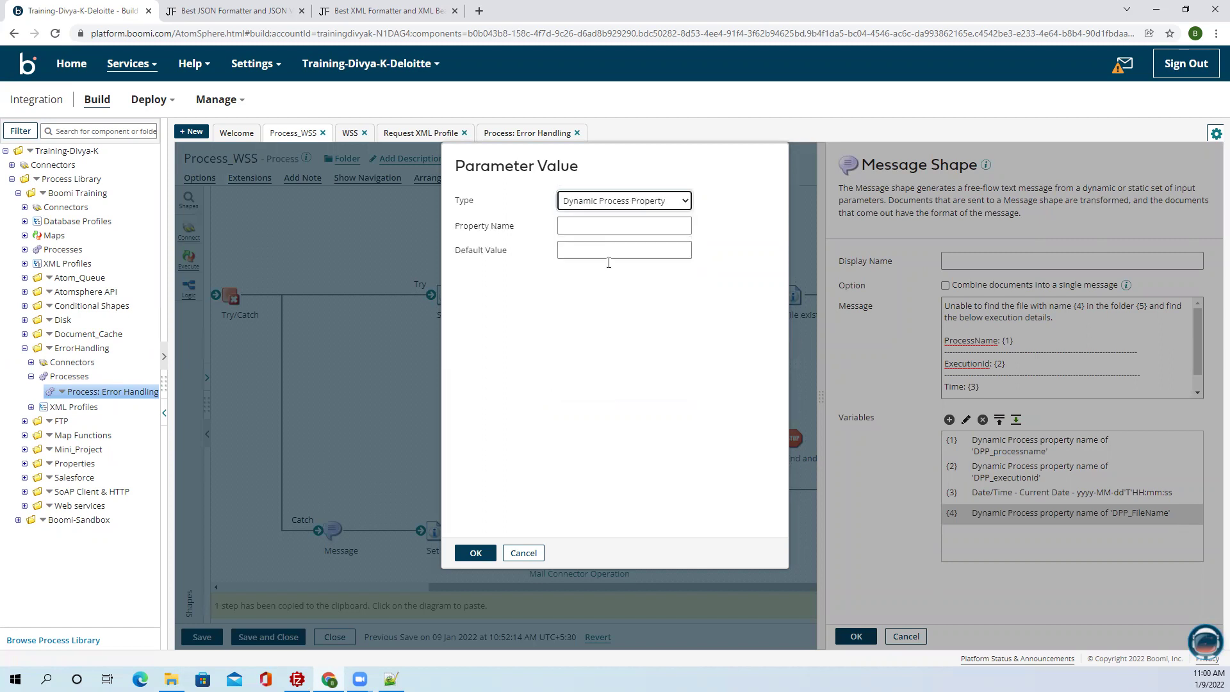
{"action": "type", "text": "DPP_Folder"}
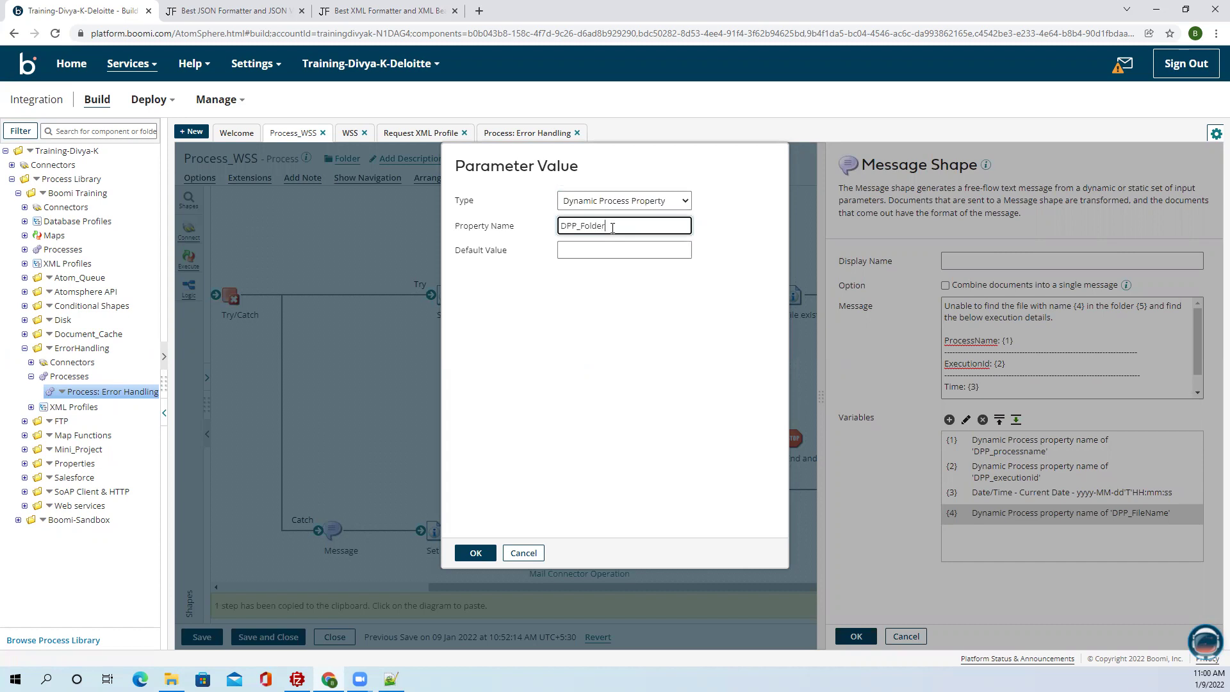
{"action": "left_click", "coordinate": [475, 552]}
{"action": "left_click", "coordinate": [852, 635]}
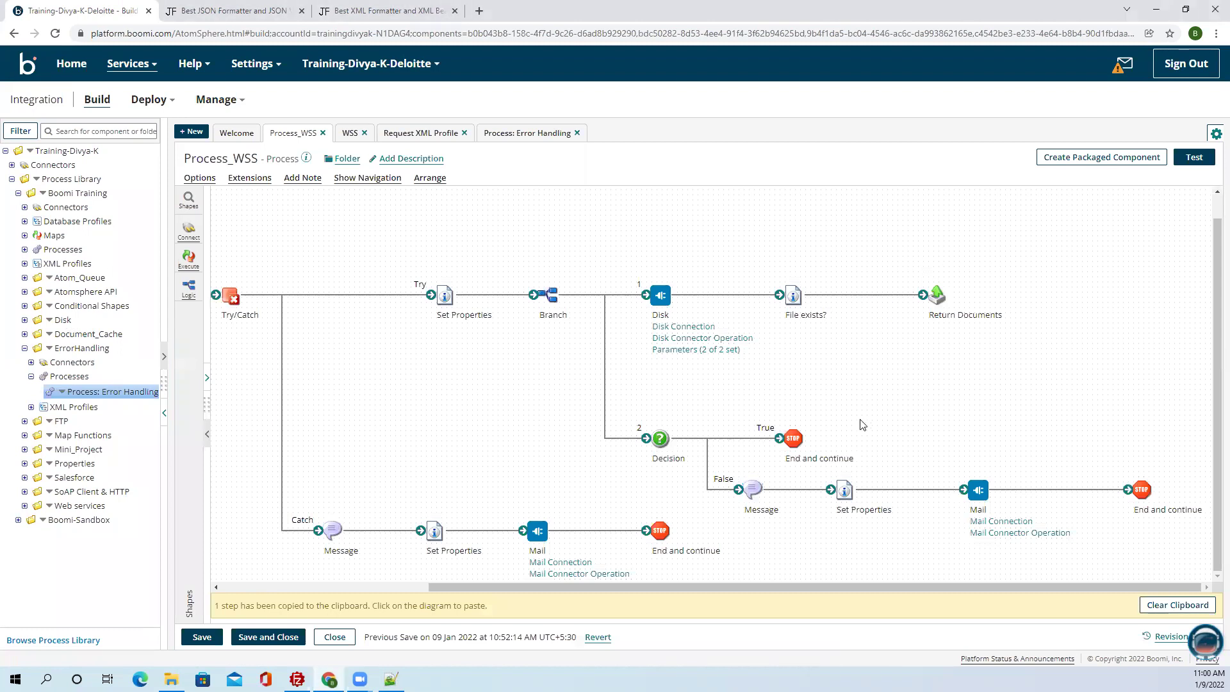
In the Catch message, add the opening line 'Failed while trying to get the file {5} from Folder {6} and find the below execution details.'.
{"action": "mouse_move", "coordinate": [759, 493]}
{"action": "left_click", "coordinate": [332, 531]}
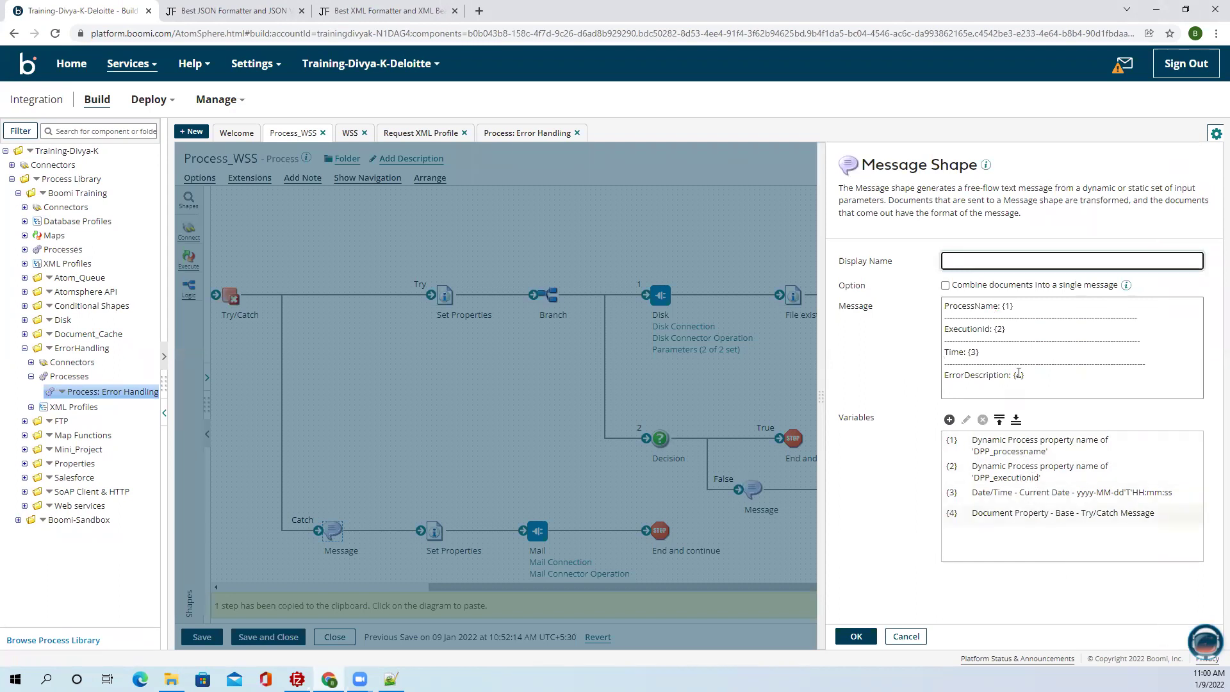
{"action": "left_click", "coordinate": [1038, 375]}
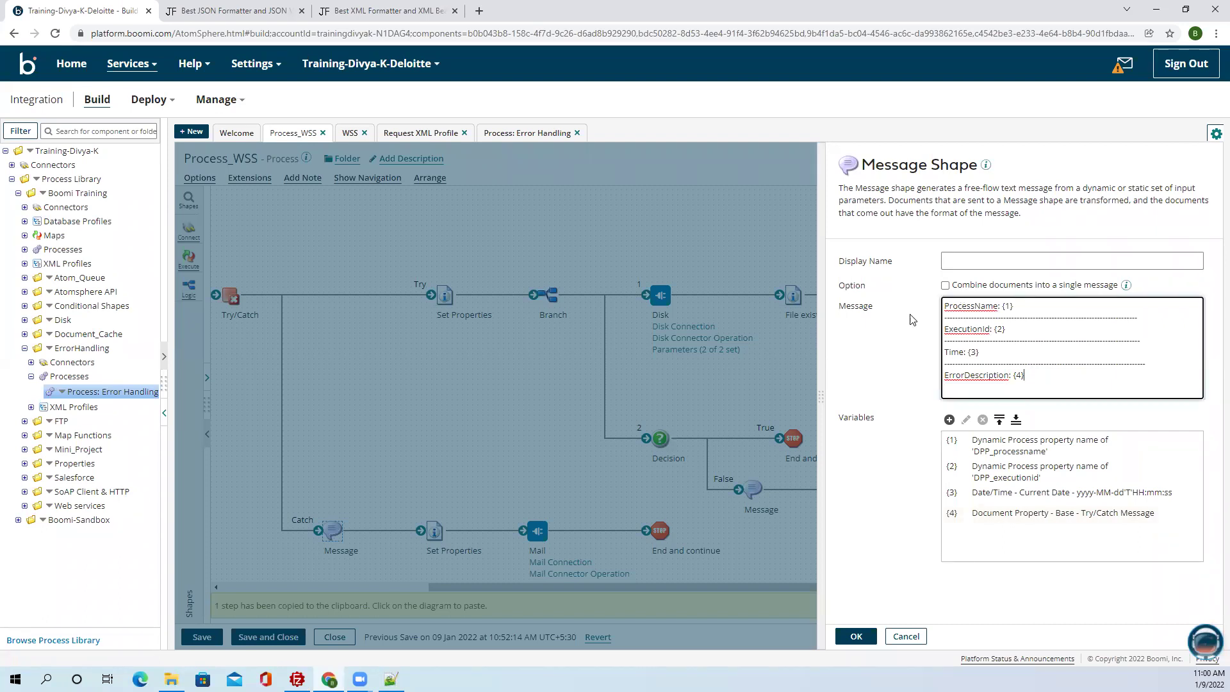
{"action": "key", "text": "Return"}
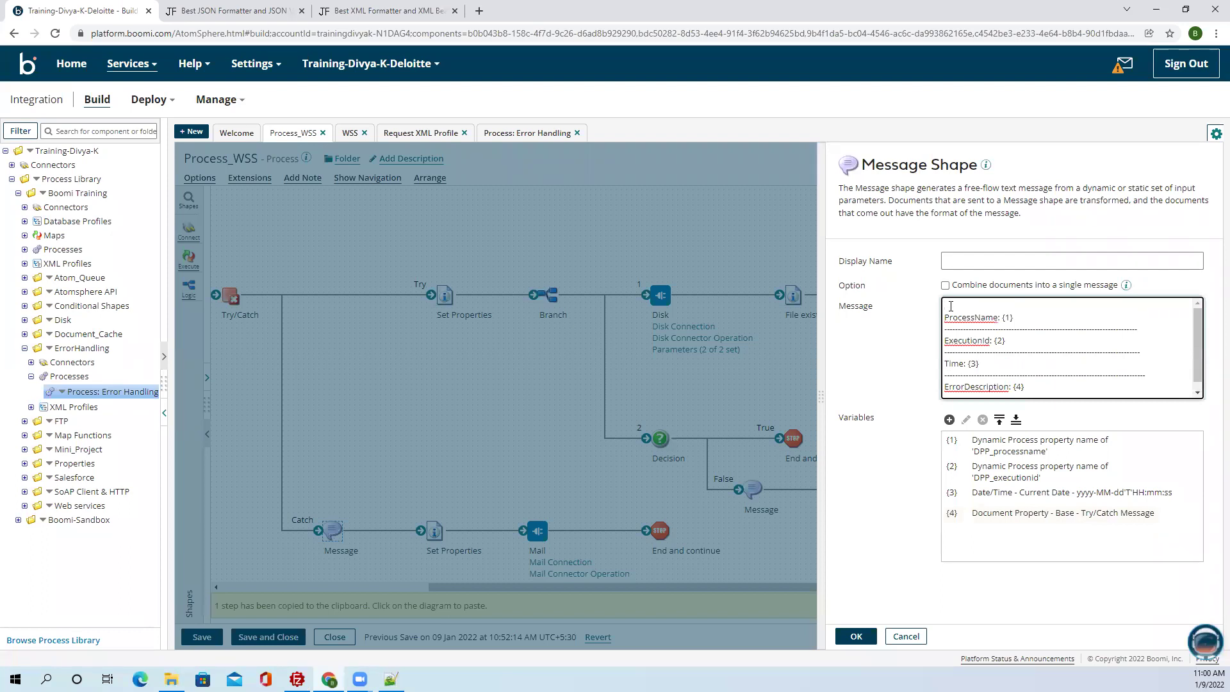
{"action": "type", "text": "Erro"}
{"action": "key", "text": "BackSpace"}
{"action": "key", "text": "BackSpace"}
{"action": "key", "text": "BackSpace"}
{"action": "key", "text": "BackSpace"}
{"action": "type", "text": "iled while p"}
{"action": "type", "text": "rying to get the file {1} from "}
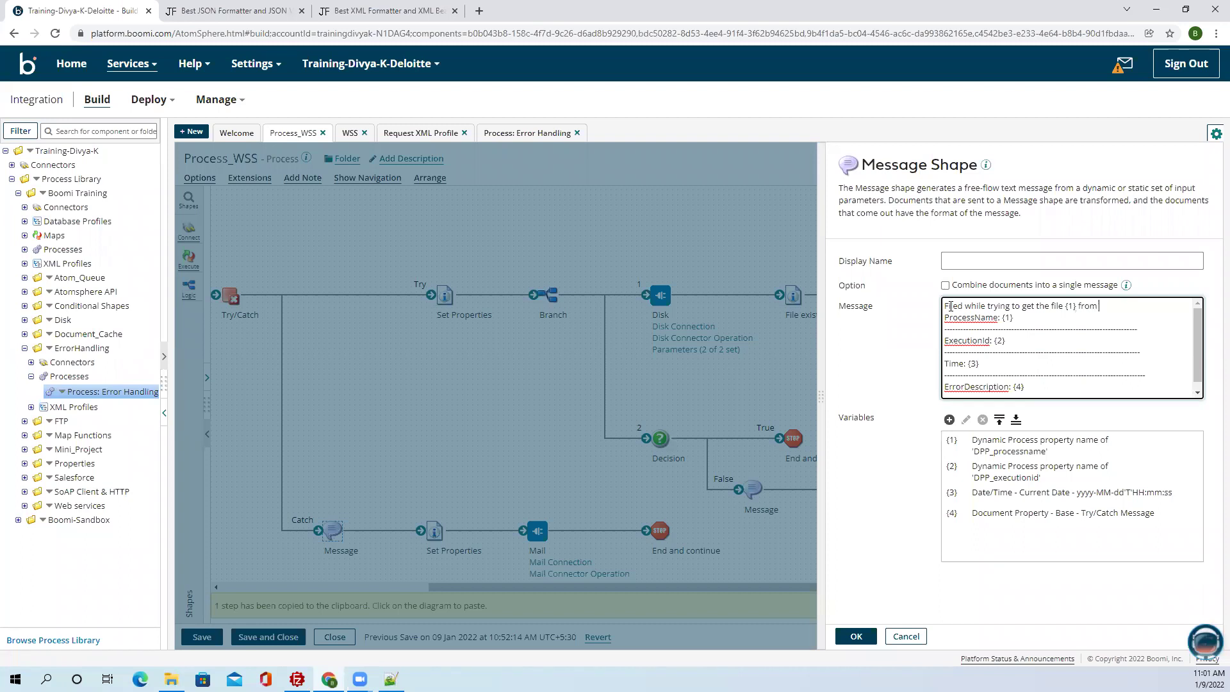
{"action": "type", "text": "Folder {6"}
{"action": "type", "text": "and find the be"}
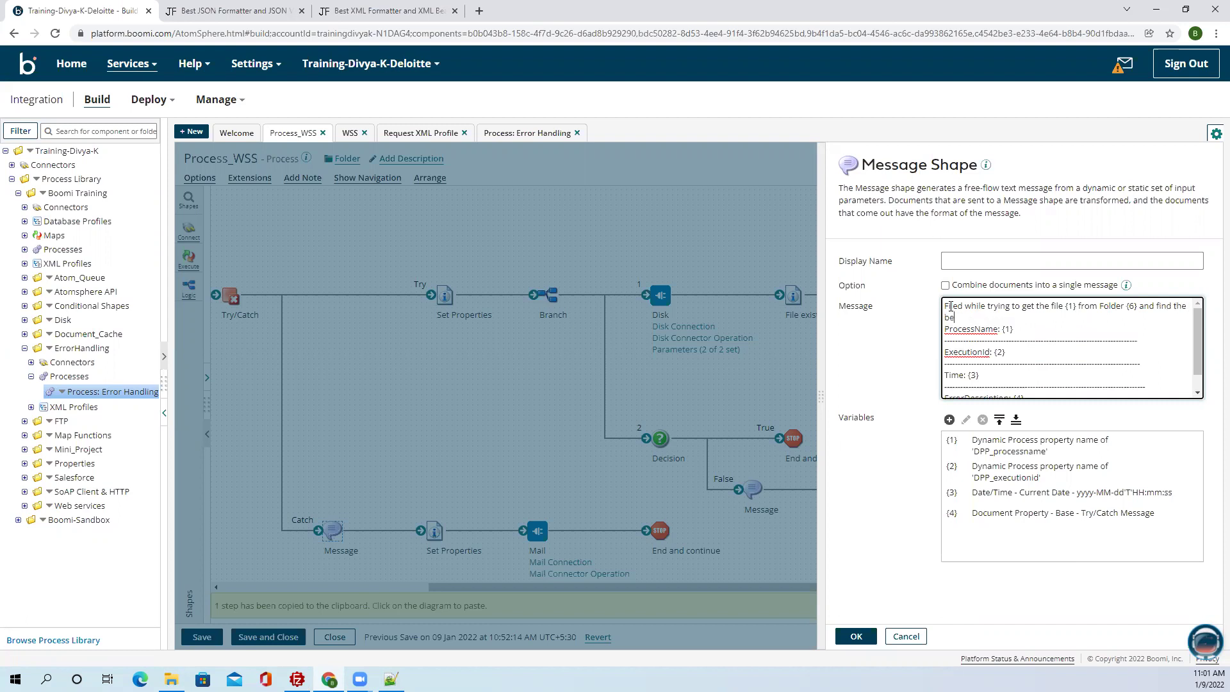
{"action": "type", "text": "low execution details."}
{"action": "key", "text": "Return"}
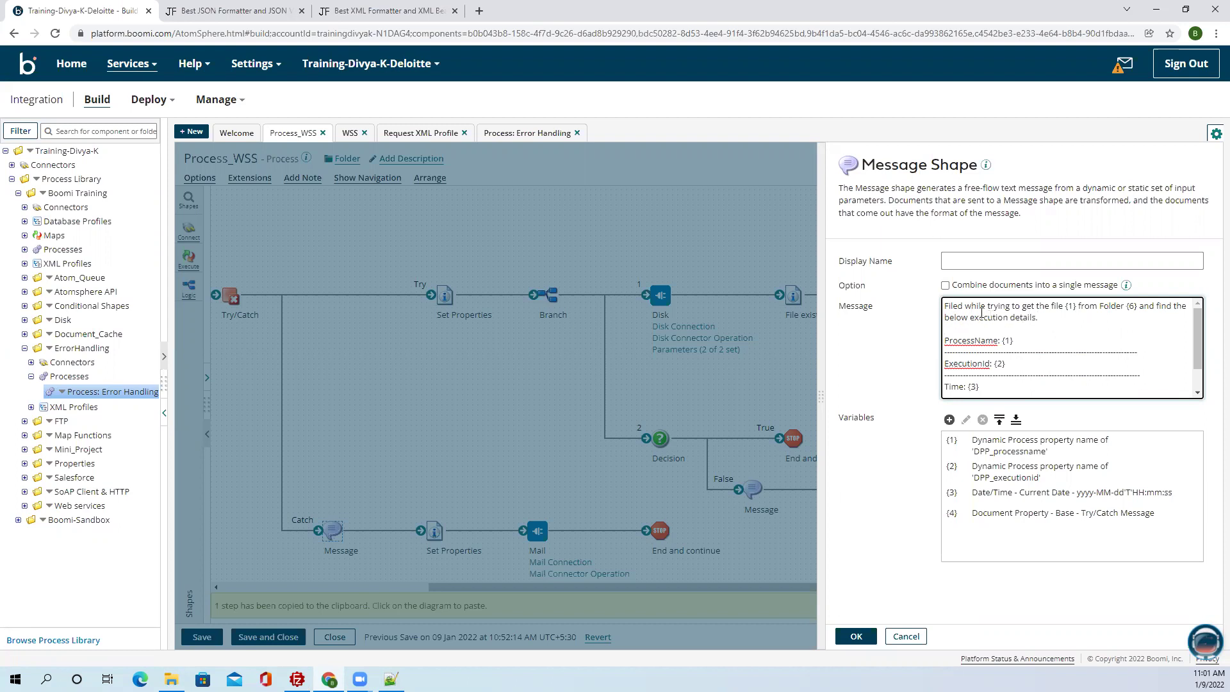
{"action": "left_click", "coordinate": [941, 304]}
{"action": "key", "text": "Right"}
{"action": "type", "text": "a"}
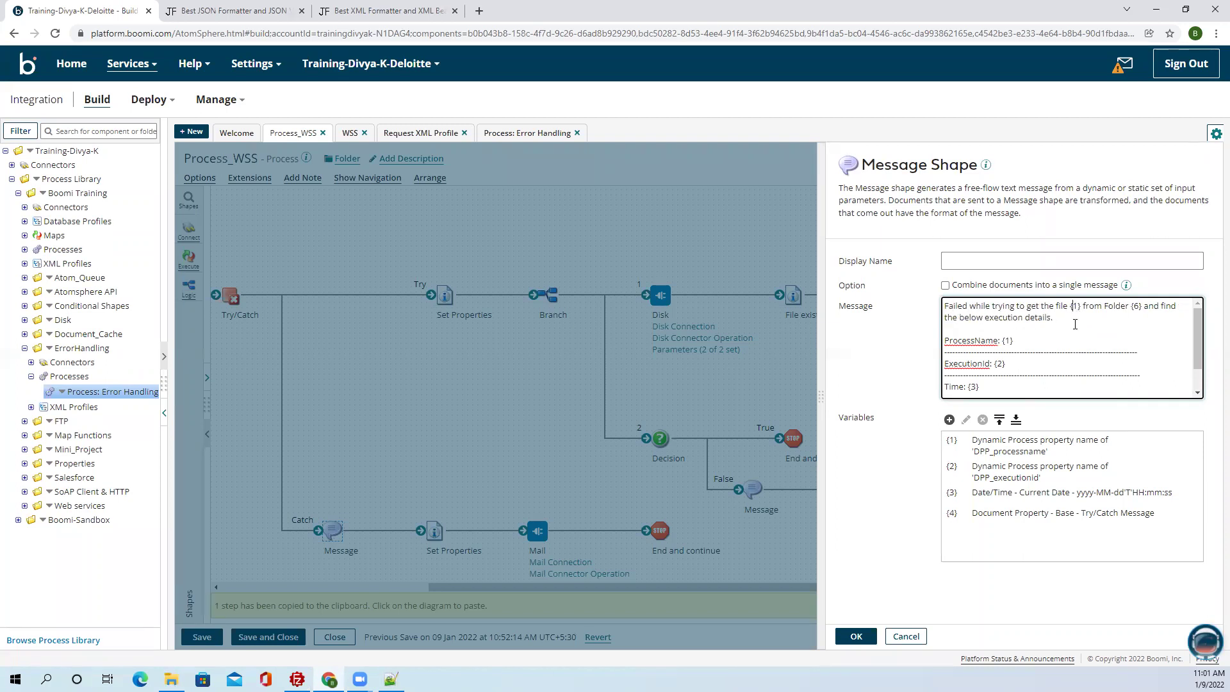
Fix the placeholder to {5} and add variable {5} as dynamic process property DPP_FileName.
{"action": "type", "text": "5"}
{"action": "left_click", "coordinate": [950, 419]}
{"action": "left_click", "coordinate": [638, 203]}
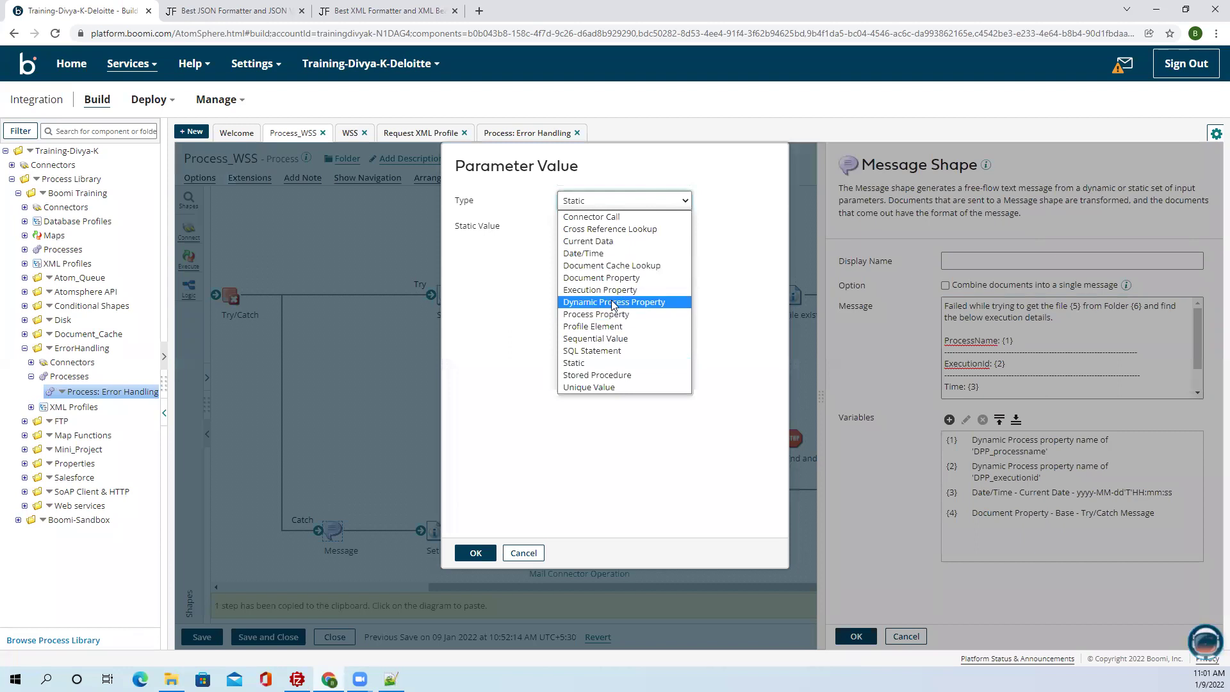
{"action": "left_click", "coordinate": [634, 301]}
{"action": "type", "text": "DPP"}
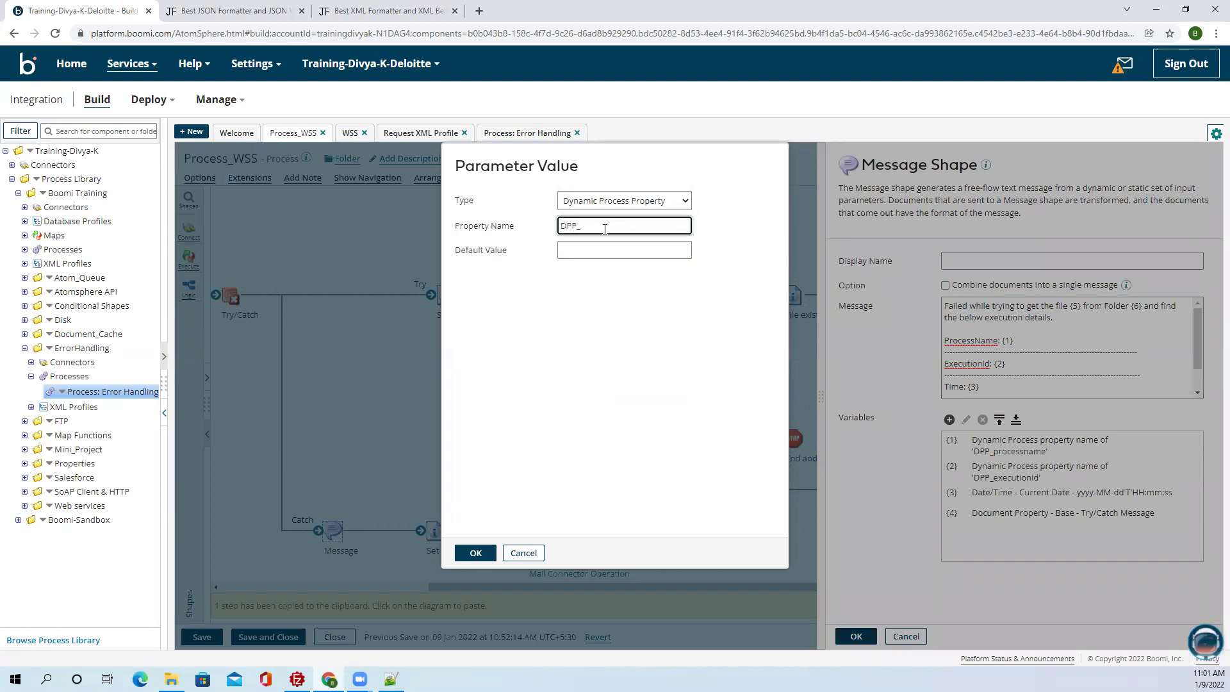
{"action": "type", "text": "_FileName"}
{"action": "left_click", "coordinate": [475, 552]}
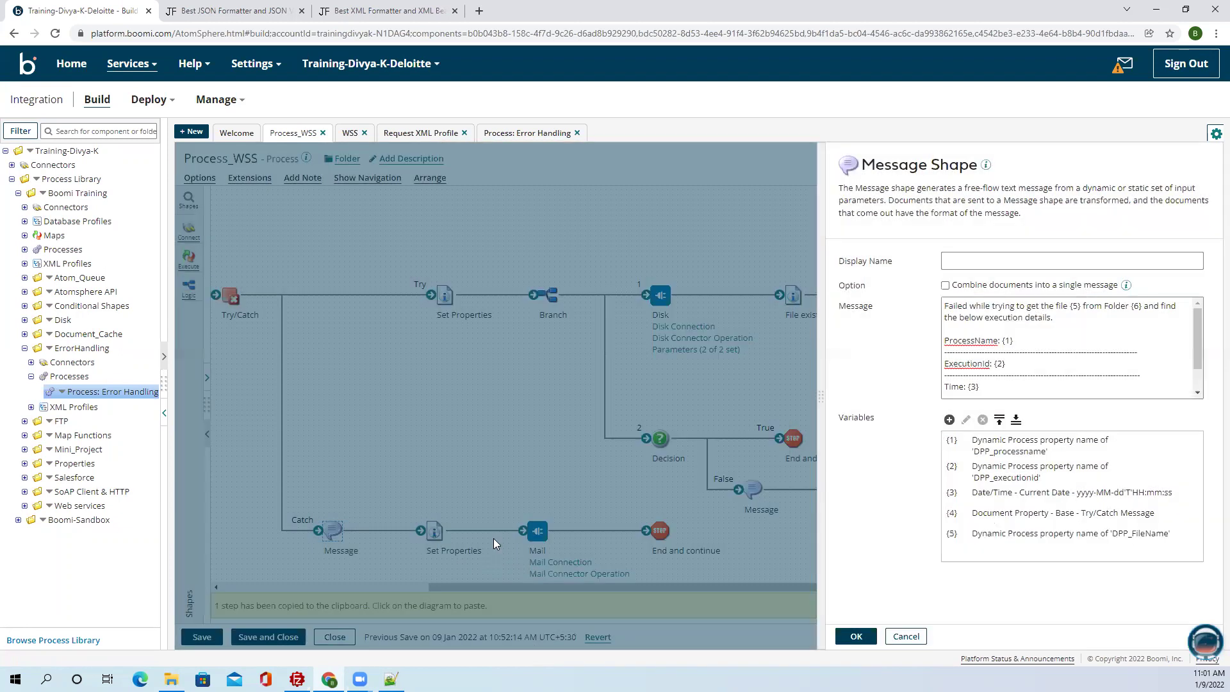
Add variable {6} as DPP_Folder, save, and detach the Message step from Common set Properties.
{"action": "left_click", "coordinate": [948, 419]}
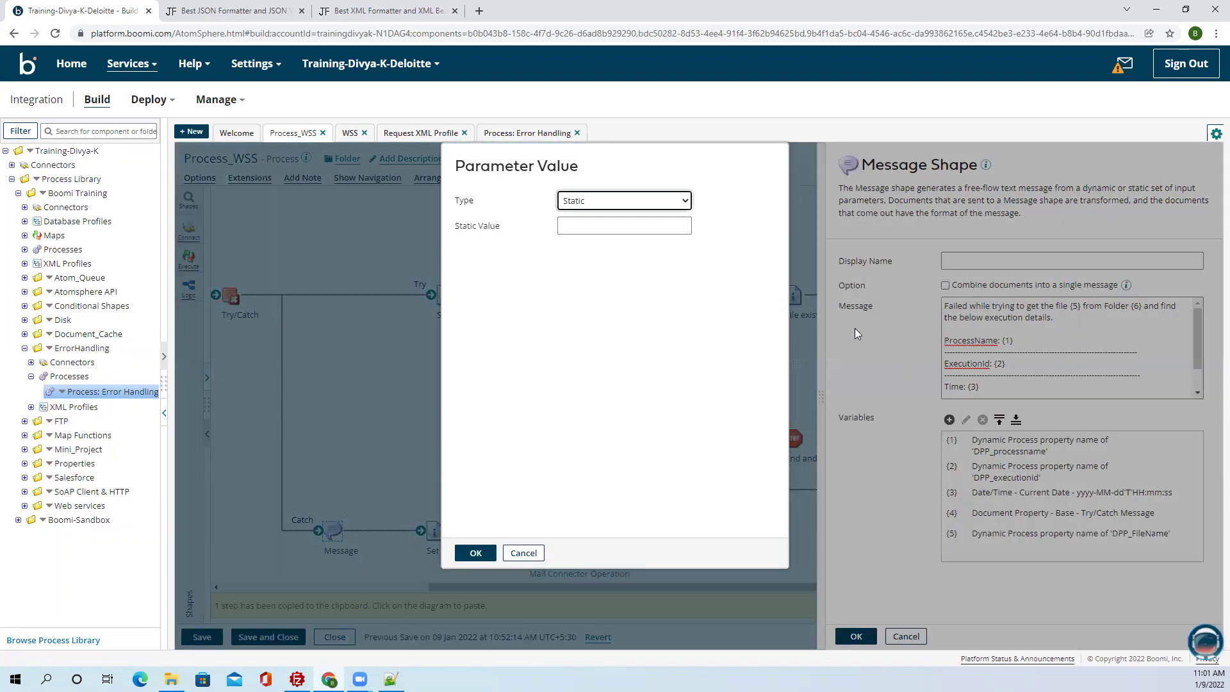
{"action": "left_click", "coordinate": [652, 200]}
{"action": "left_click", "coordinate": [602, 302]}
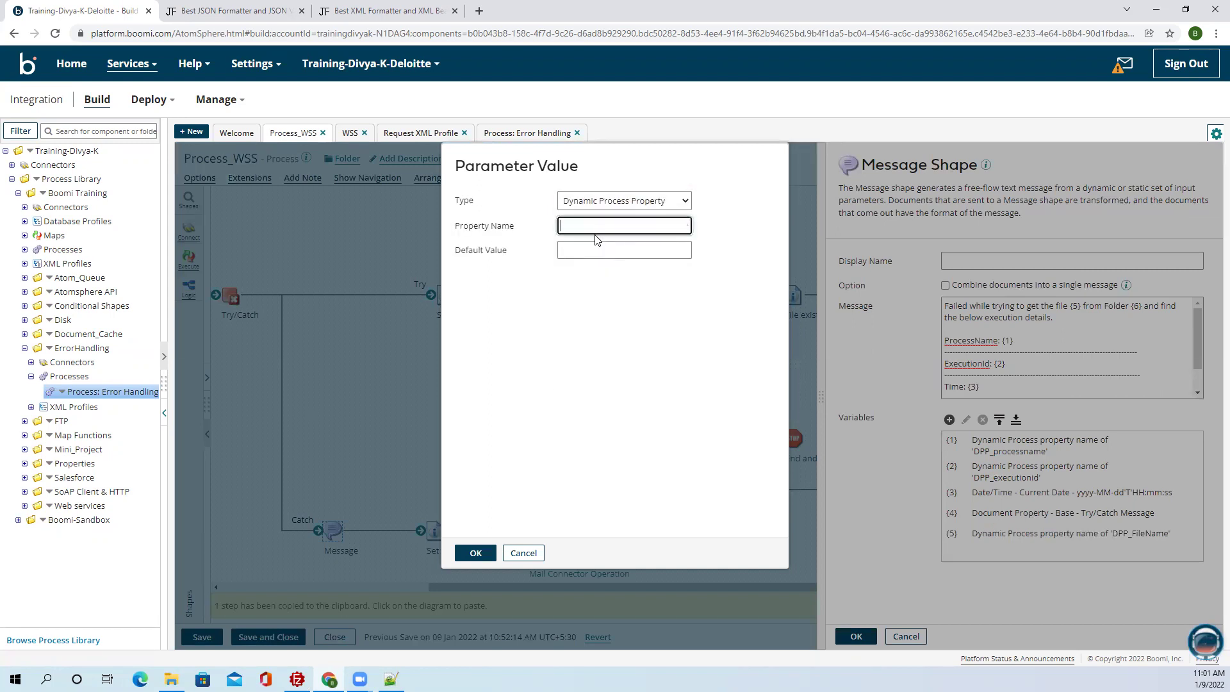
{"action": "type", "text": "DPP_Folder"}
{"action": "left_click", "coordinate": [476, 553]}
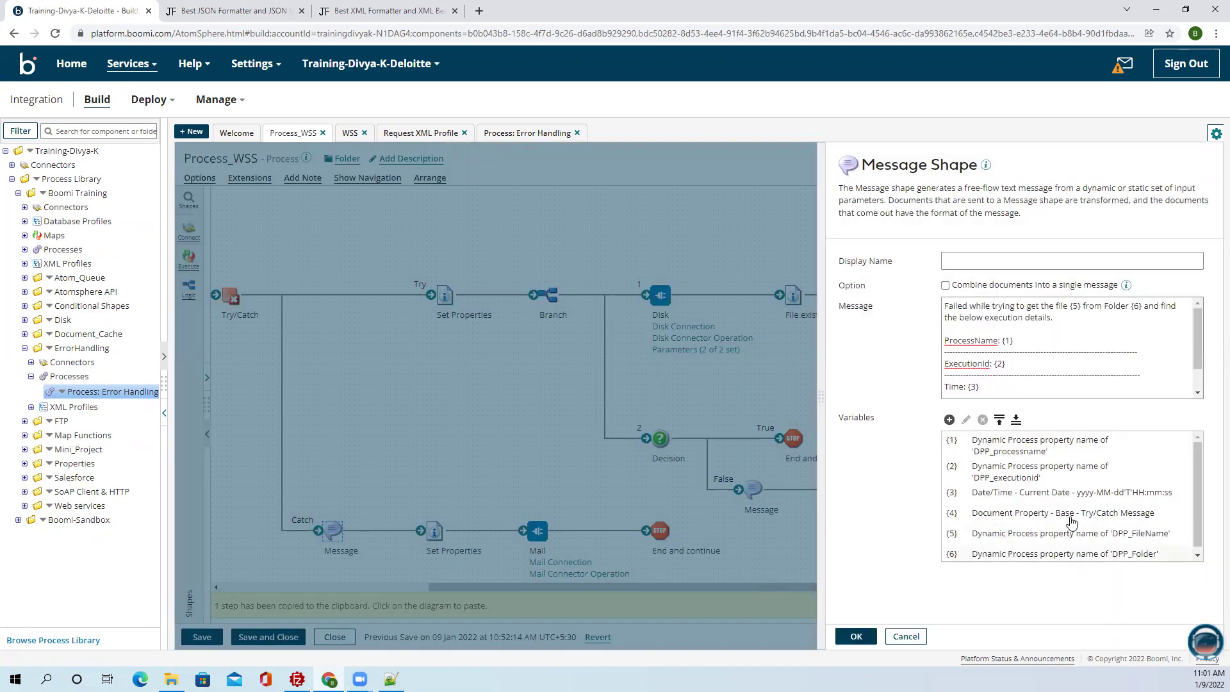
{"action": "left_click", "coordinate": [856, 636]}
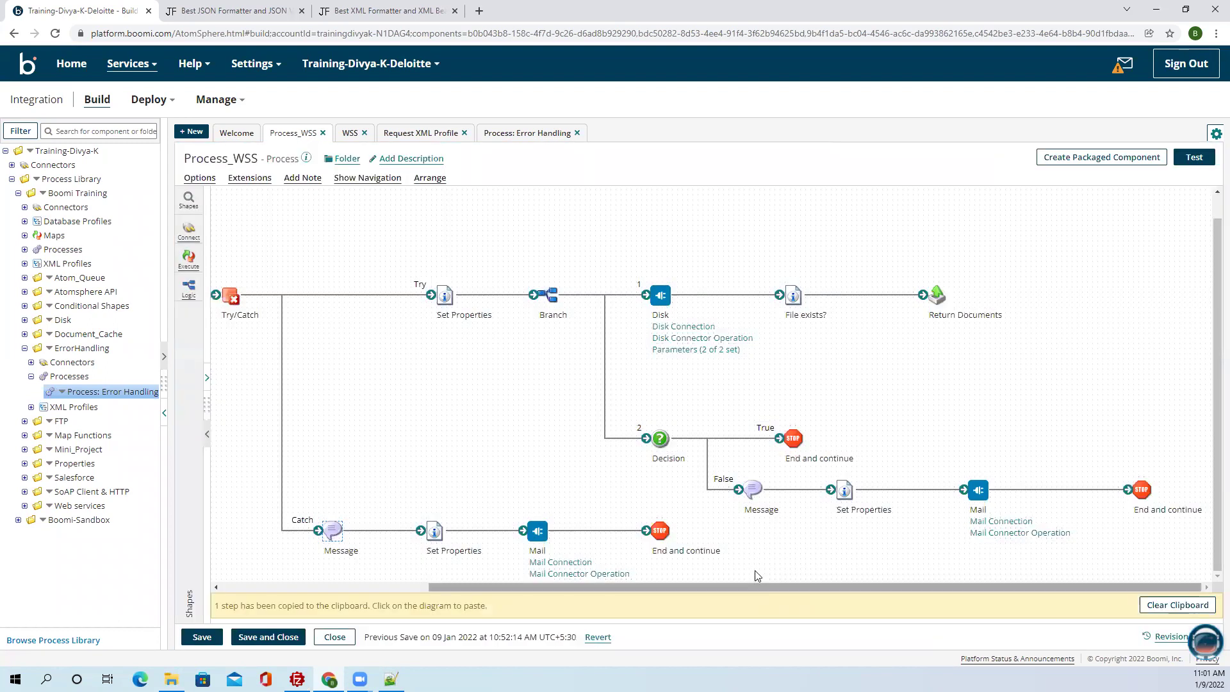
{"action": "left_click_drag", "start_coordinate": [517, 587], "coordinate": [310, 587]}
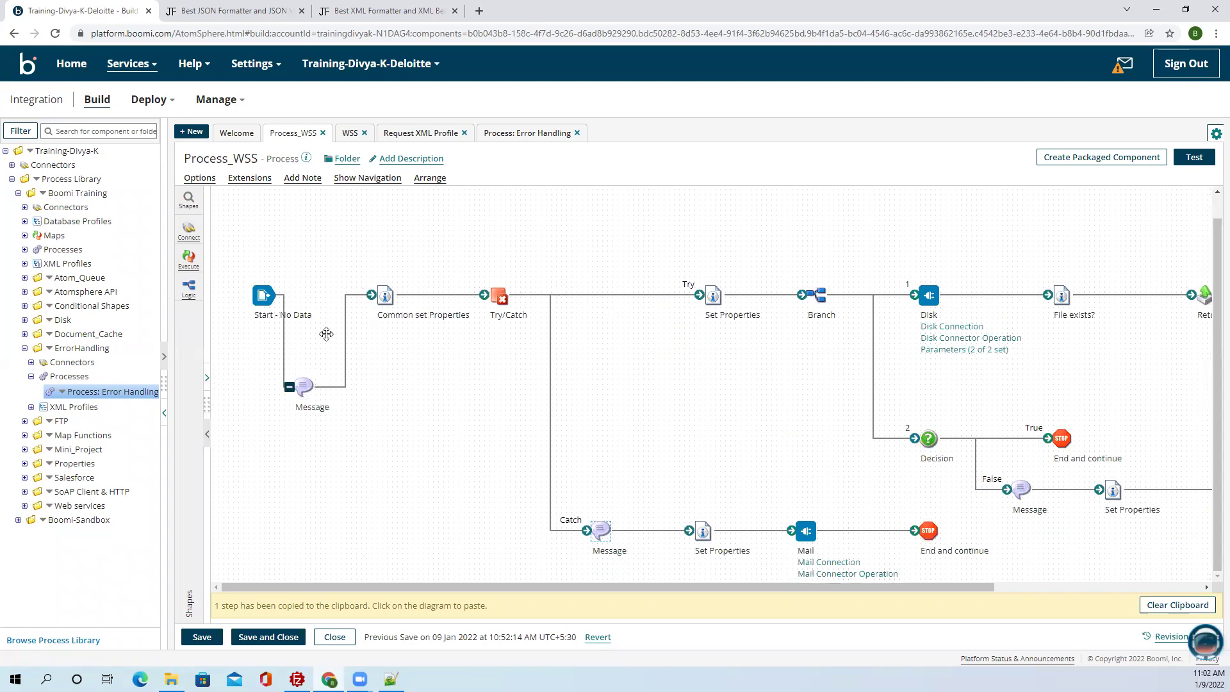
{"action": "mouse_move", "coordinate": [371, 295]}
{"action": "left_mouse_down"}
{"action": "mouse_move", "coordinate": [359, 395]}
{"action": "mouse_move", "coordinate": [370, 295]}
{"action": "left_mouse_up"}
Make the Start step a Web Services Server connector with the WSS operation, and save Process_WSS.
{"action": "left_click", "coordinate": [264, 295]}
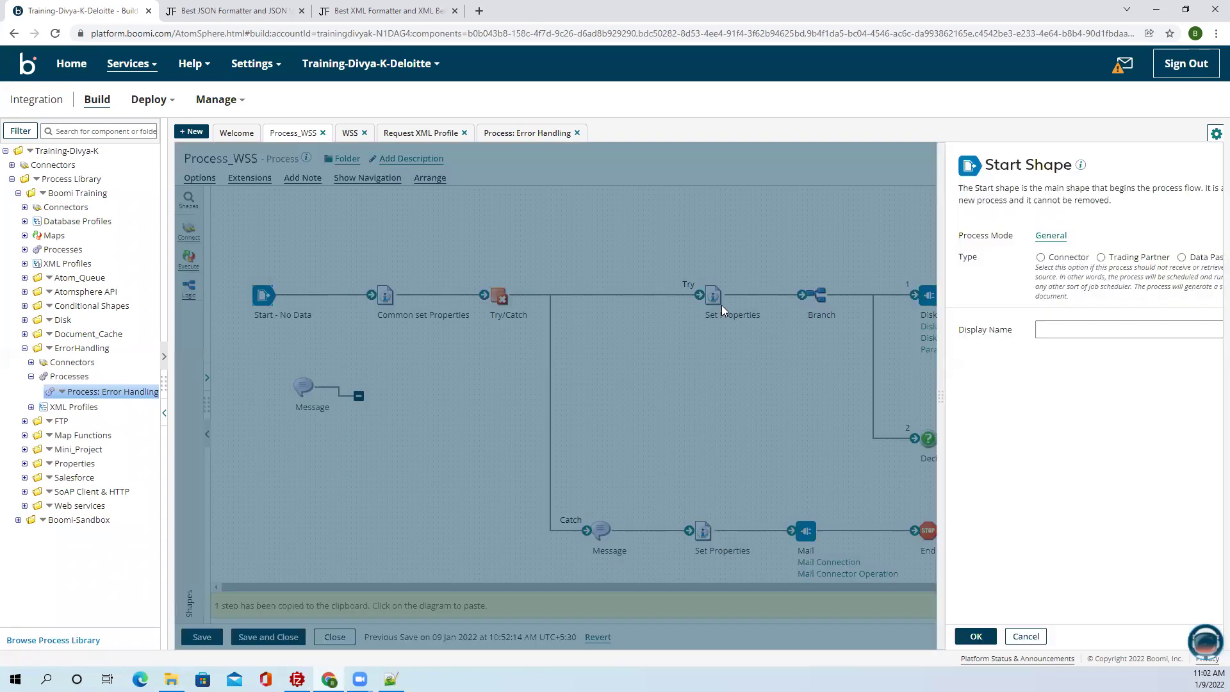
{"action": "left_click", "coordinate": [908, 257]}
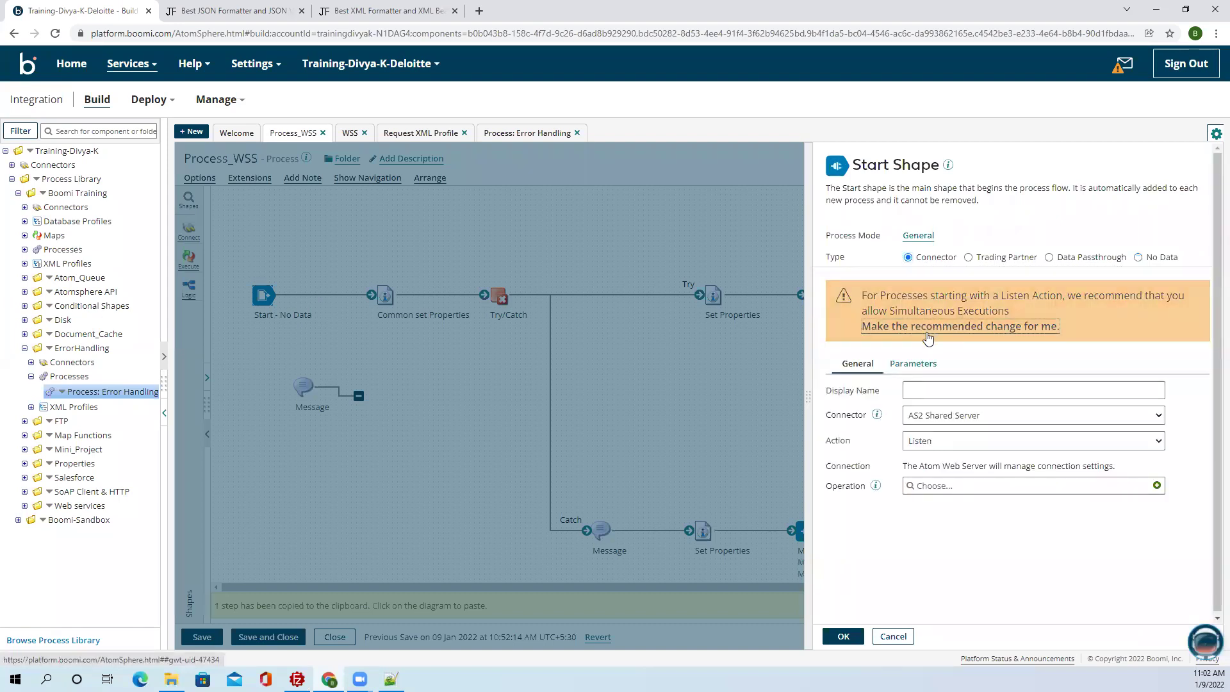
{"action": "left_click", "coordinate": [928, 326]}
{"action": "left_click", "coordinate": [932, 340]}
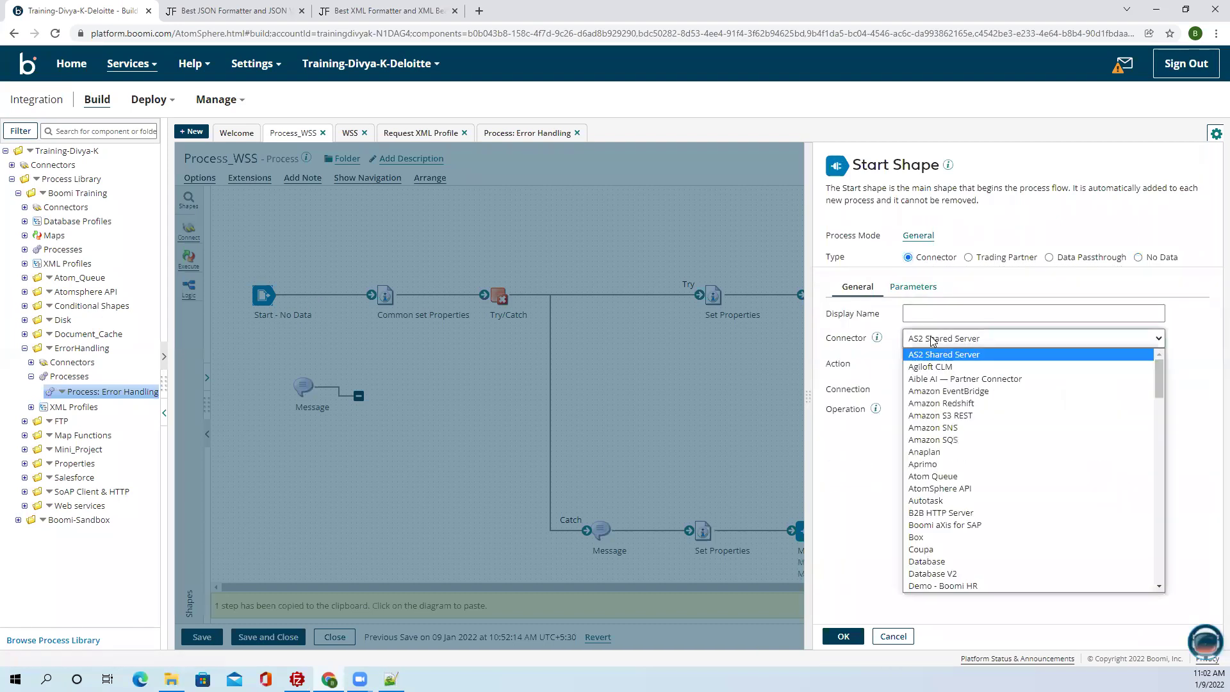
{"action": "key", "text": "w"}
{"action": "key", "text": "w"}
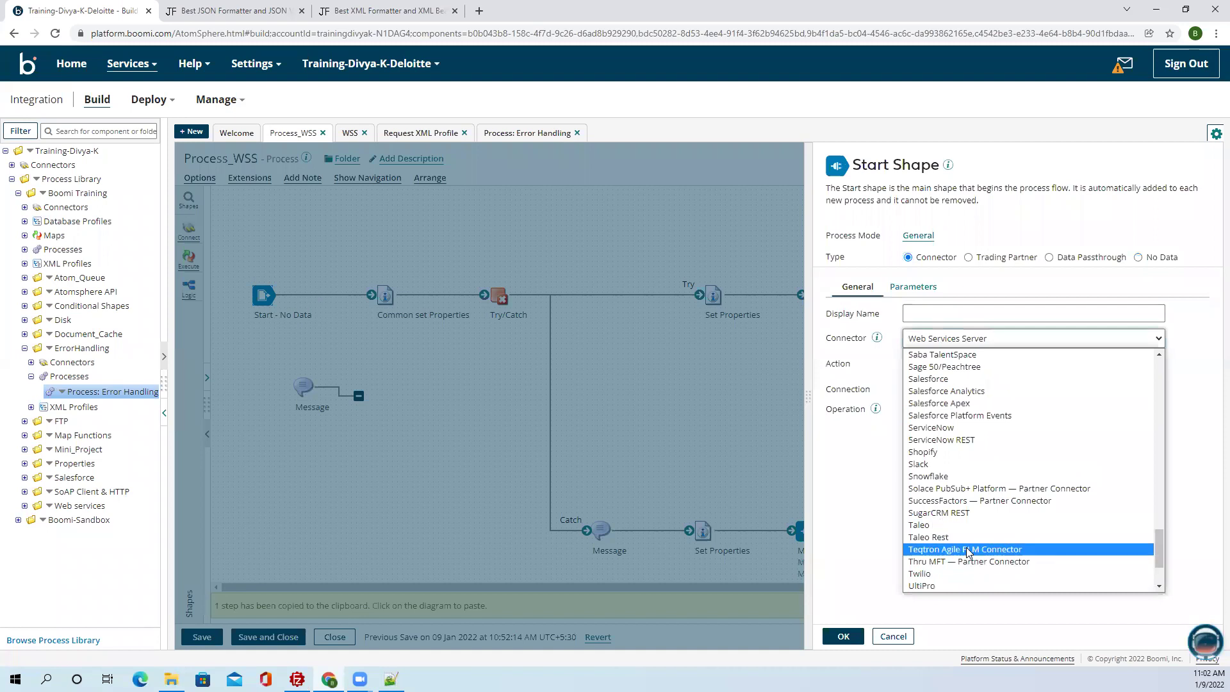
{"action": "key", "text": "Up"}
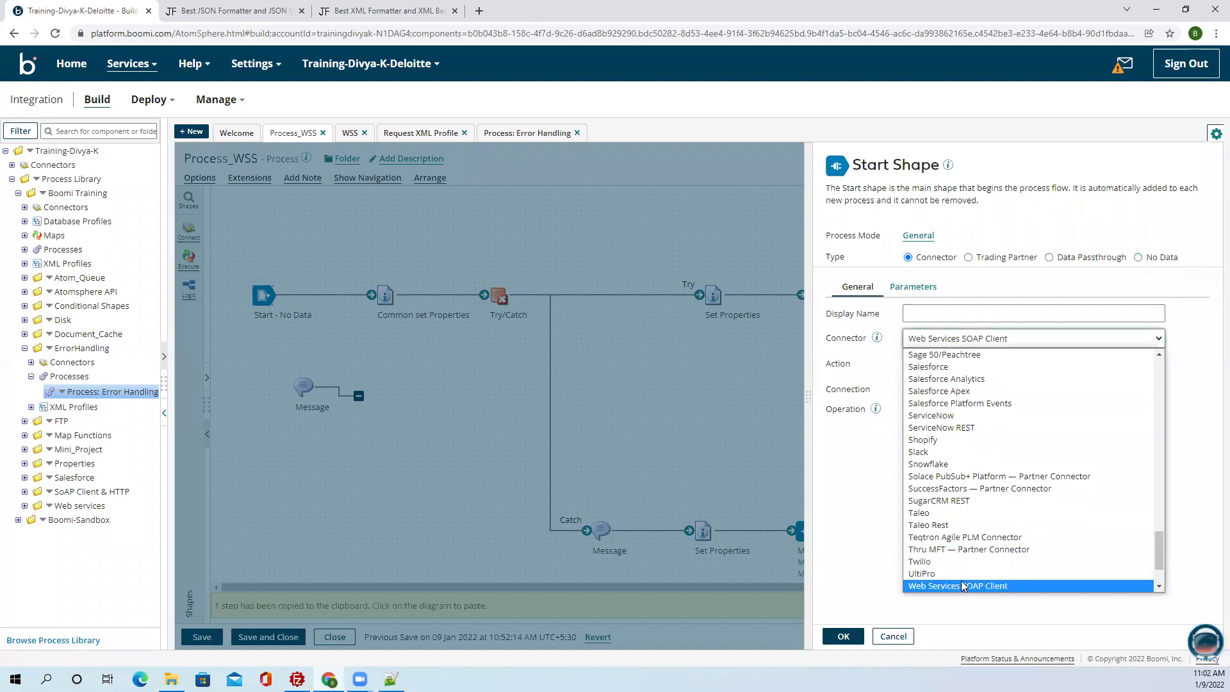
{"action": "key", "text": "Down"}
{"action": "left_click", "coordinate": [962, 586]}
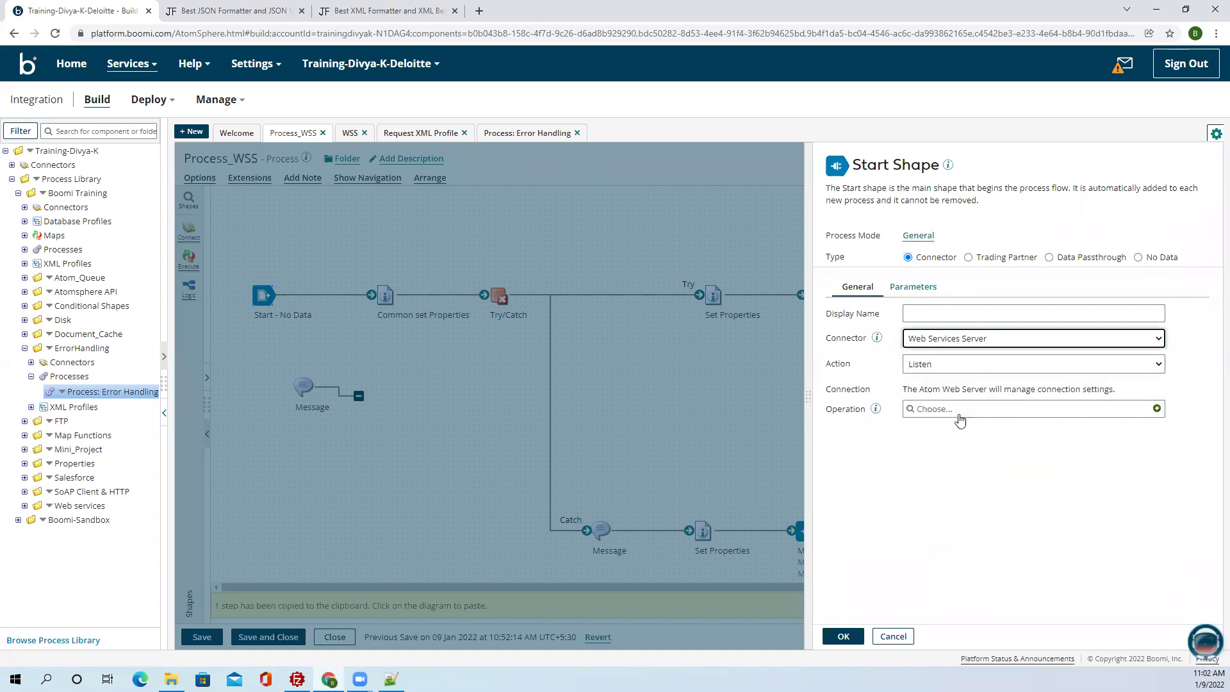
{"action": "left_click", "coordinate": [957, 413]}
{"action": "left_click", "coordinate": [936, 466]}
{"action": "left_click", "coordinate": [843, 637]}
{"action": "left_click", "coordinate": [202, 639]}
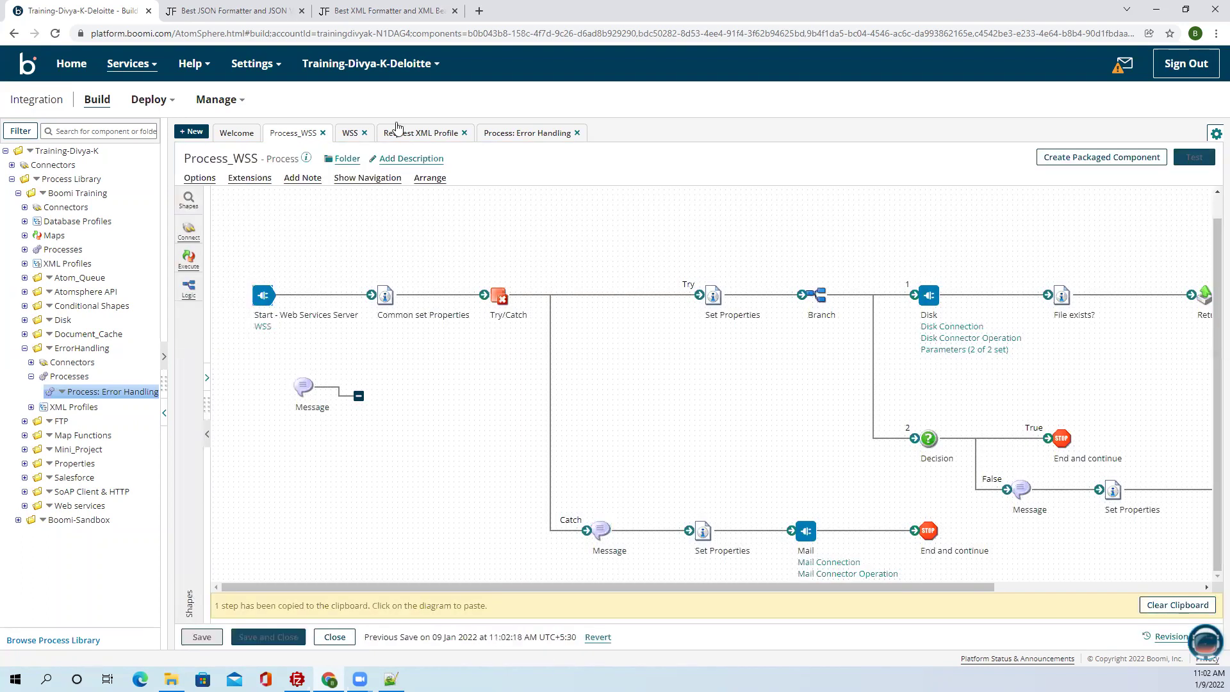
Set the WSS operation to expect a Single XML Object using Request XML Profile, and save it.
{"action": "left_click", "coordinate": [350, 133]}
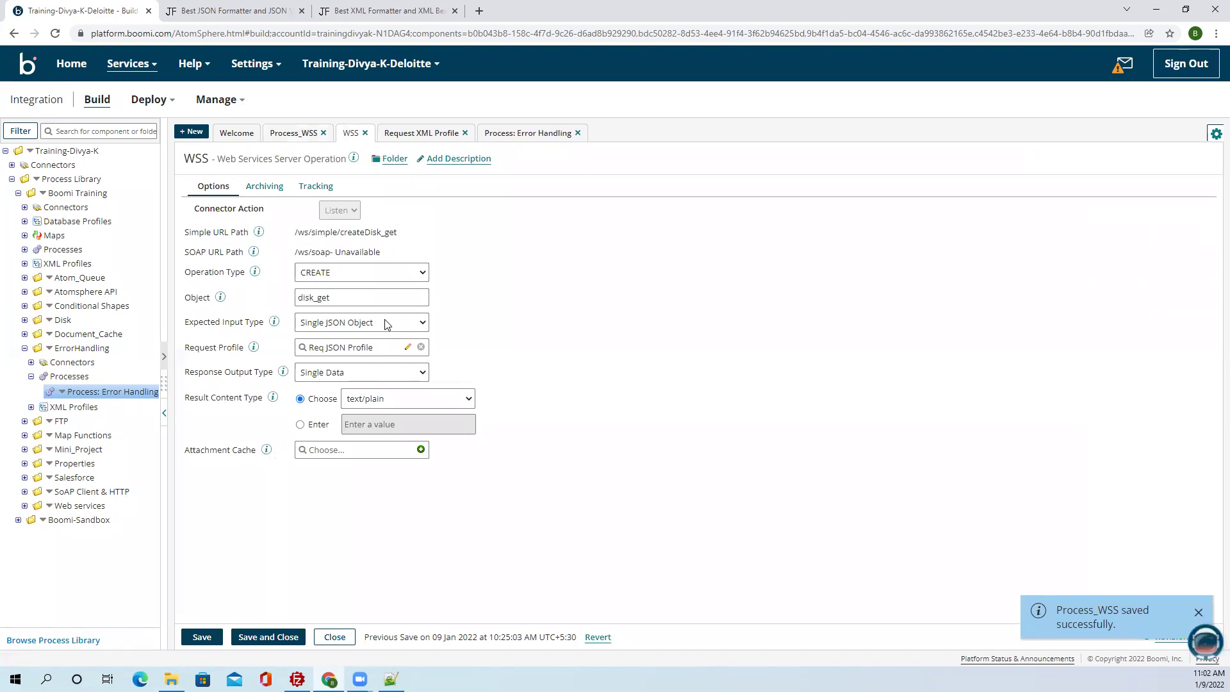
{"action": "left_click", "coordinate": [407, 324]}
{"action": "left_click", "coordinate": [349, 360]}
{"action": "left_click", "coordinate": [526, 398]}
{"action": "left_click", "coordinate": [355, 347]}
{"action": "left_click", "coordinate": [358, 404]}
{"action": "left_click", "coordinate": [201, 636]}
{"action": "left_click", "coordinate": [279, 638]}
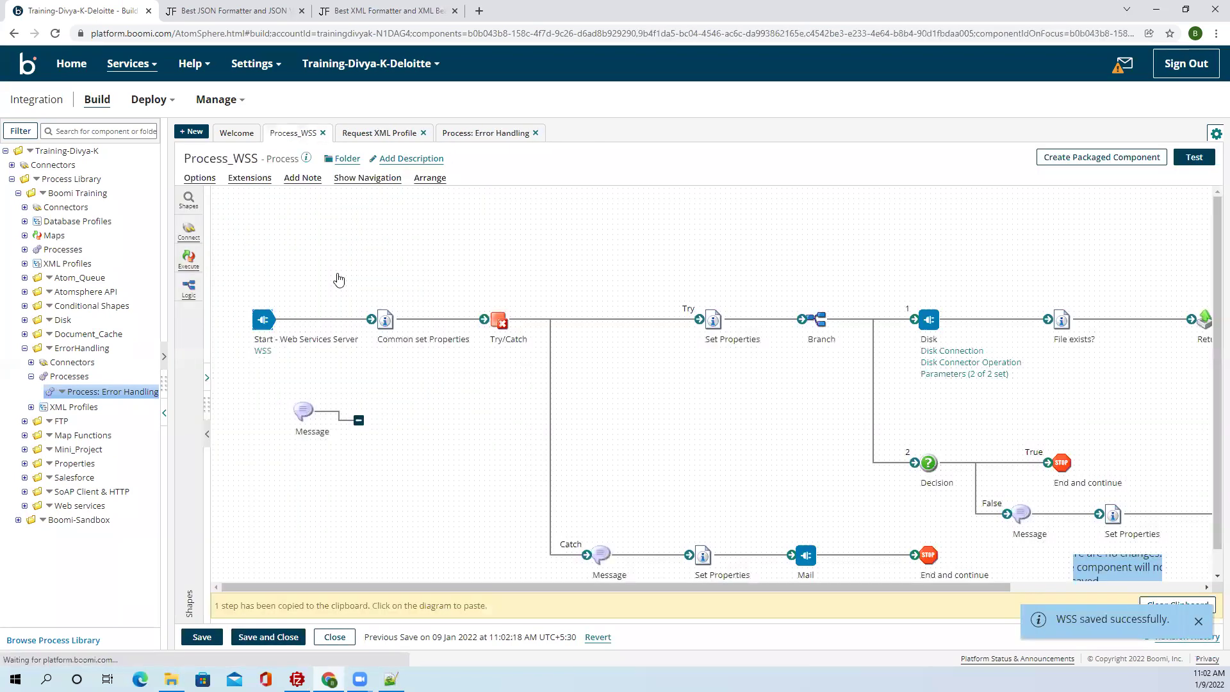
Save Process_WSS again, dismissing the no-changes notices, and reposition the canvas view.
{"action": "left_click", "coordinate": [198, 637]}
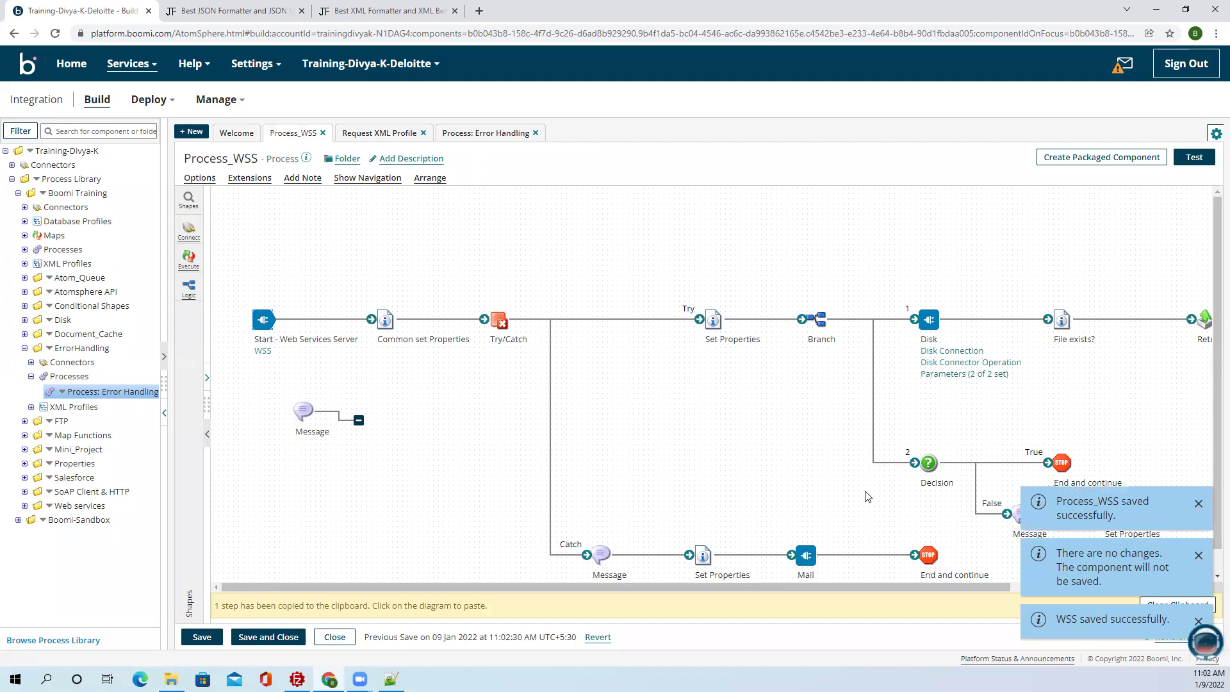
{"action": "left_click", "coordinate": [1198, 553]}
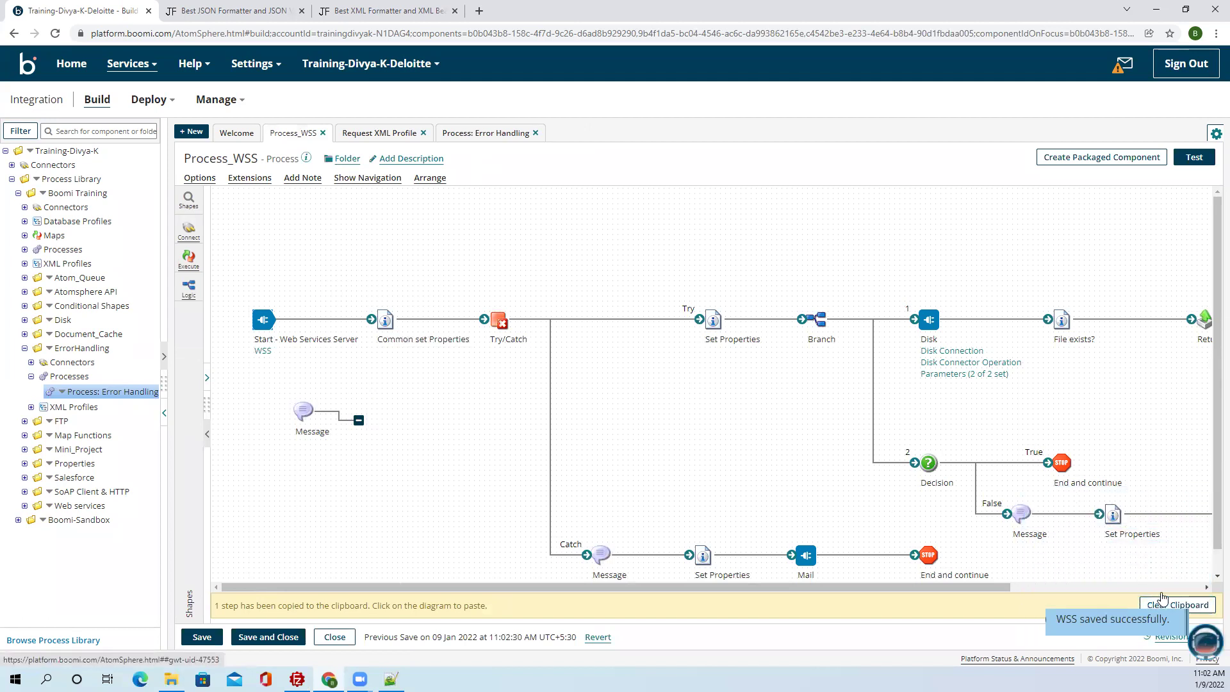
{"action": "scroll", "coordinate": [1115, 512], "scroll_direction": "down", "scroll_amount": 1}
{"action": "left_click_drag", "start_coordinate": [980, 587], "coordinate": [1211, 563]}
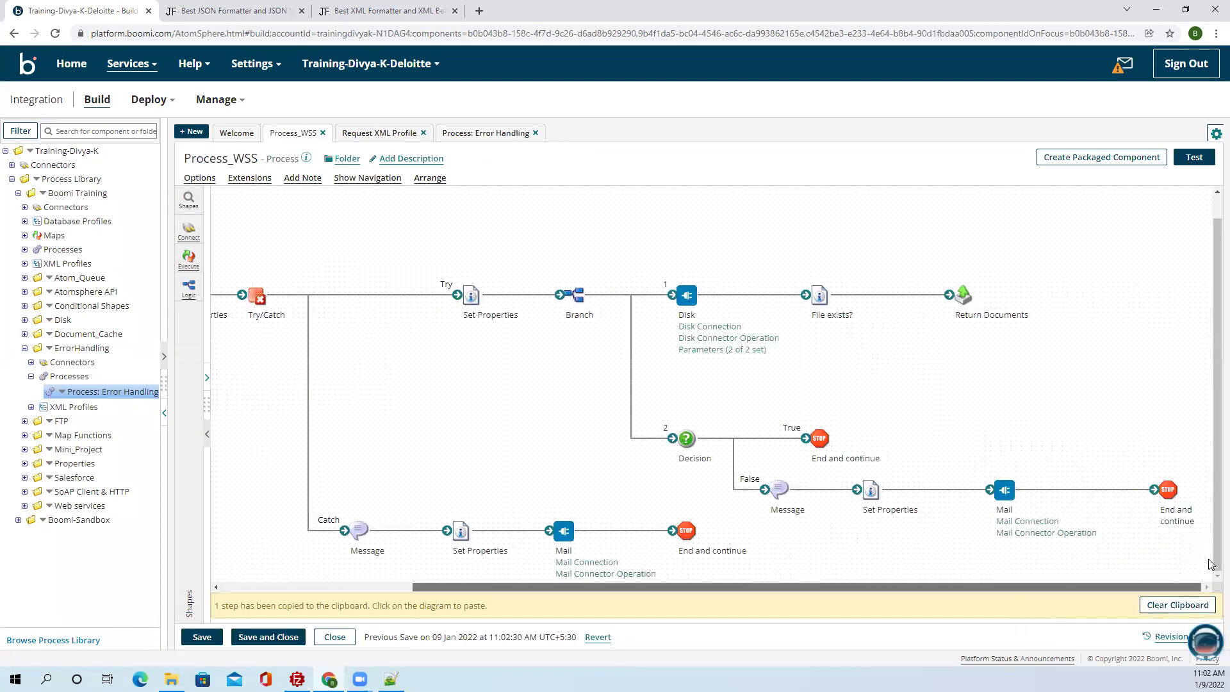
{"action": "left_click", "coordinate": [1036, 564]}
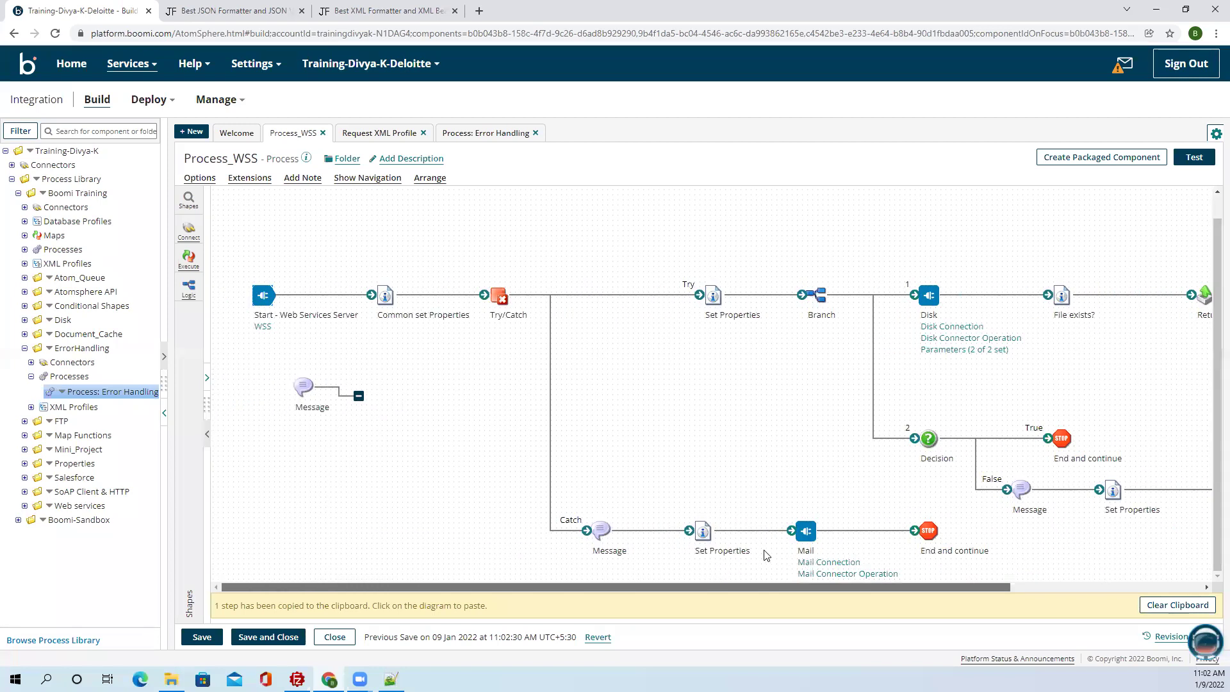
{"action": "left_click", "coordinate": [202, 636]}
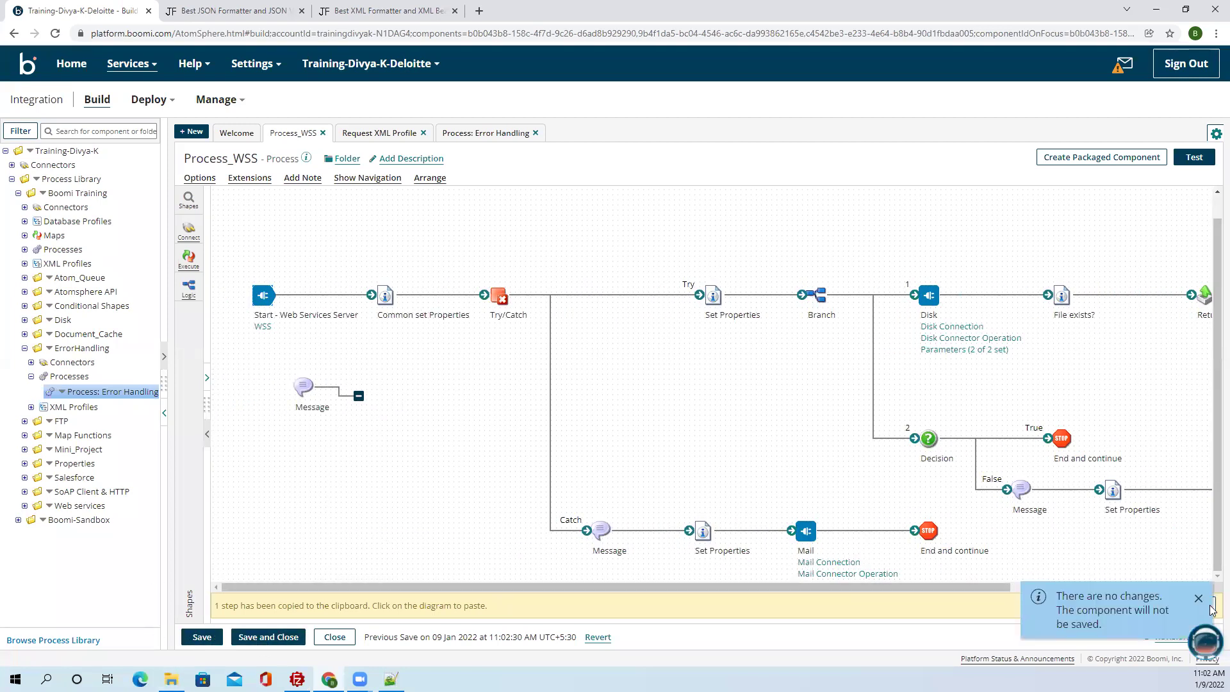
{"action": "left_click", "coordinate": [1199, 600]}
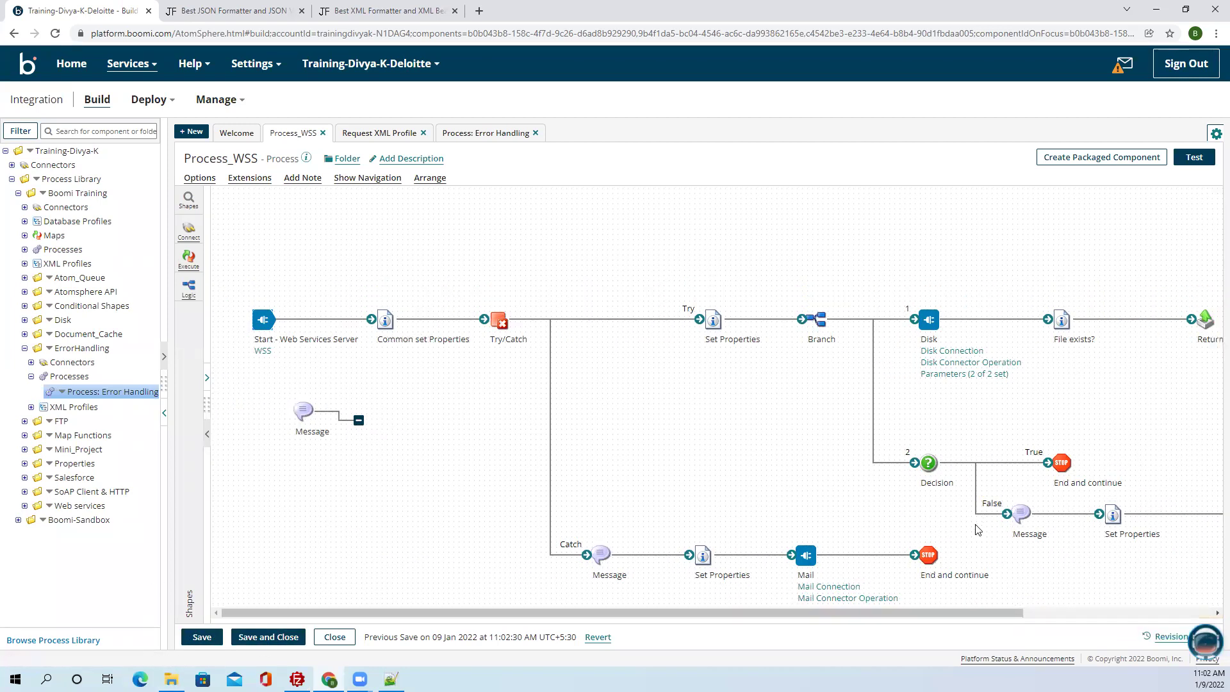
{"action": "scroll", "coordinate": [970, 611], "scroll_direction": "right", "scroll_amount": 5}
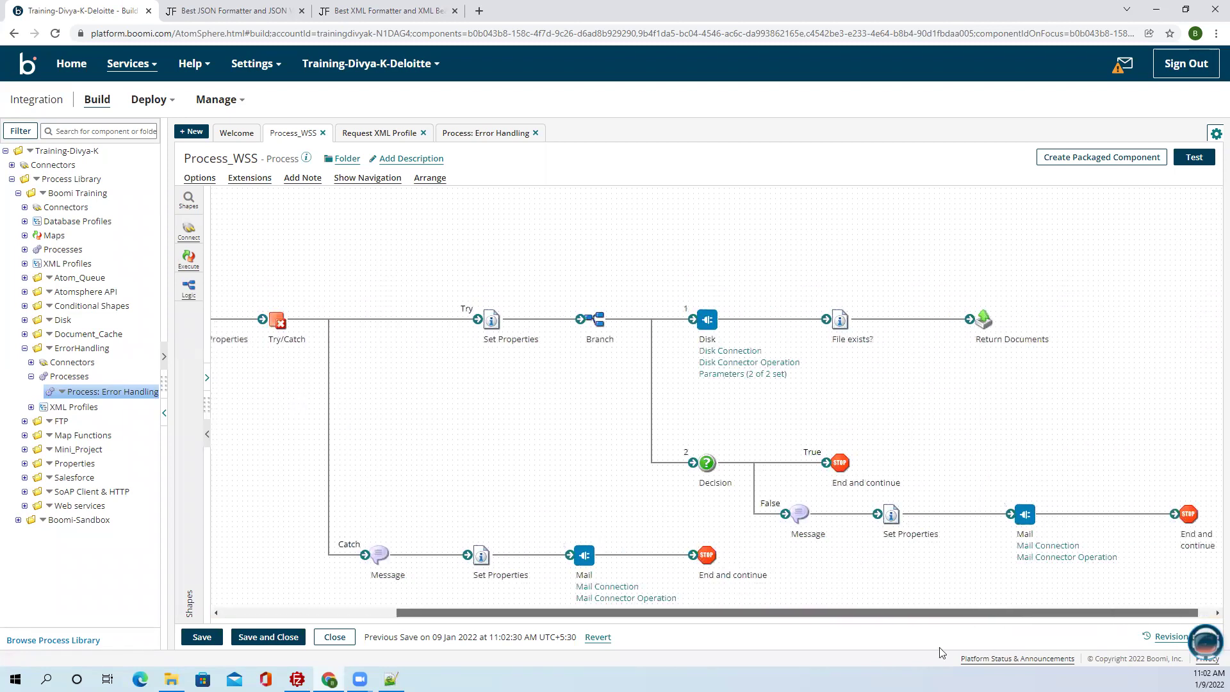
{"action": "scroll", "coordinate": [940, 653], "scroll_direction": "left", "scroll_amount": 5}
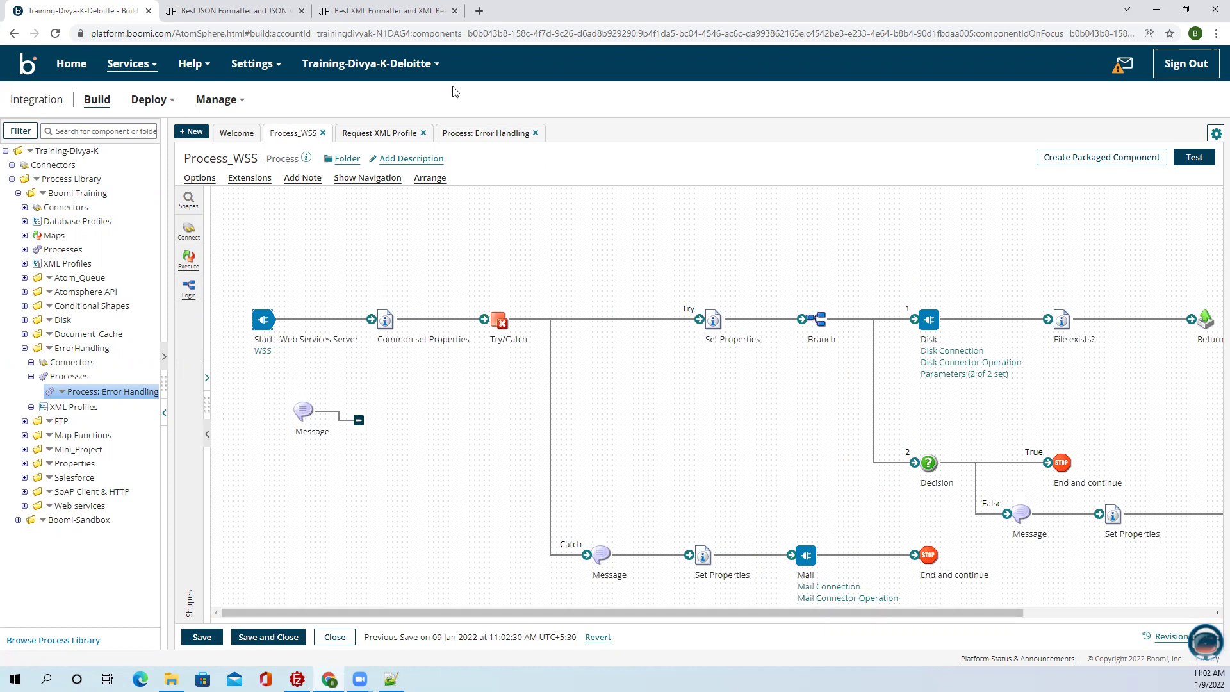
Make the Disk Connection's Directory property extensible.
{"action": "left_click", "coordinate": [249, 178]}
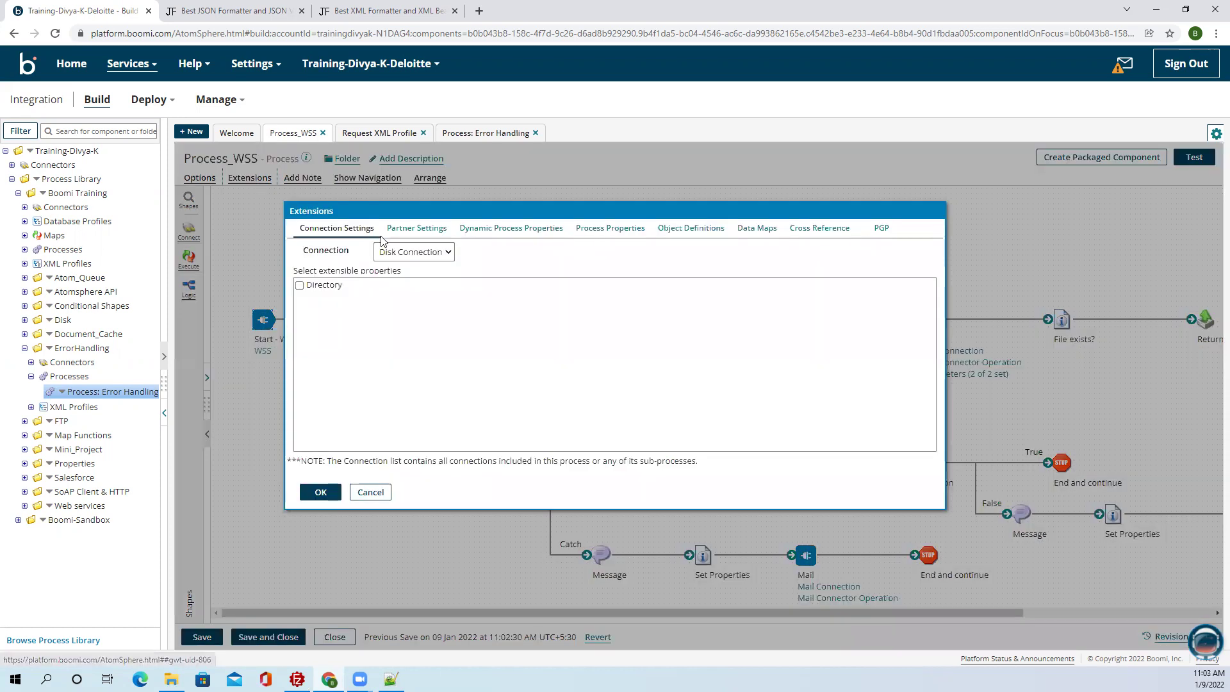
{"action": "left_click", "coordinate": [415, 252]}
{"action": "left_click", "coordinate": [411, 269]}
{"action": "left_click", "coordinate": [300, 286]}
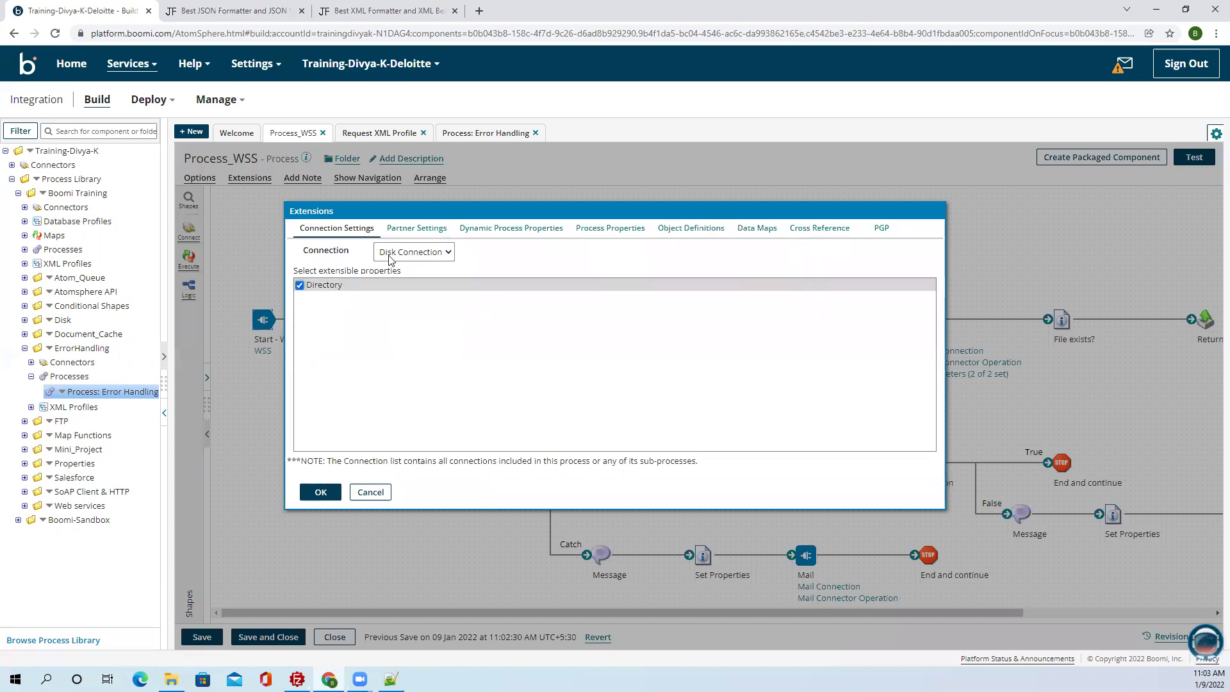
{"action": "left_click", "coordinate": [403, 252]}
{"action": "left_click", "coordinate": [395, 280]}
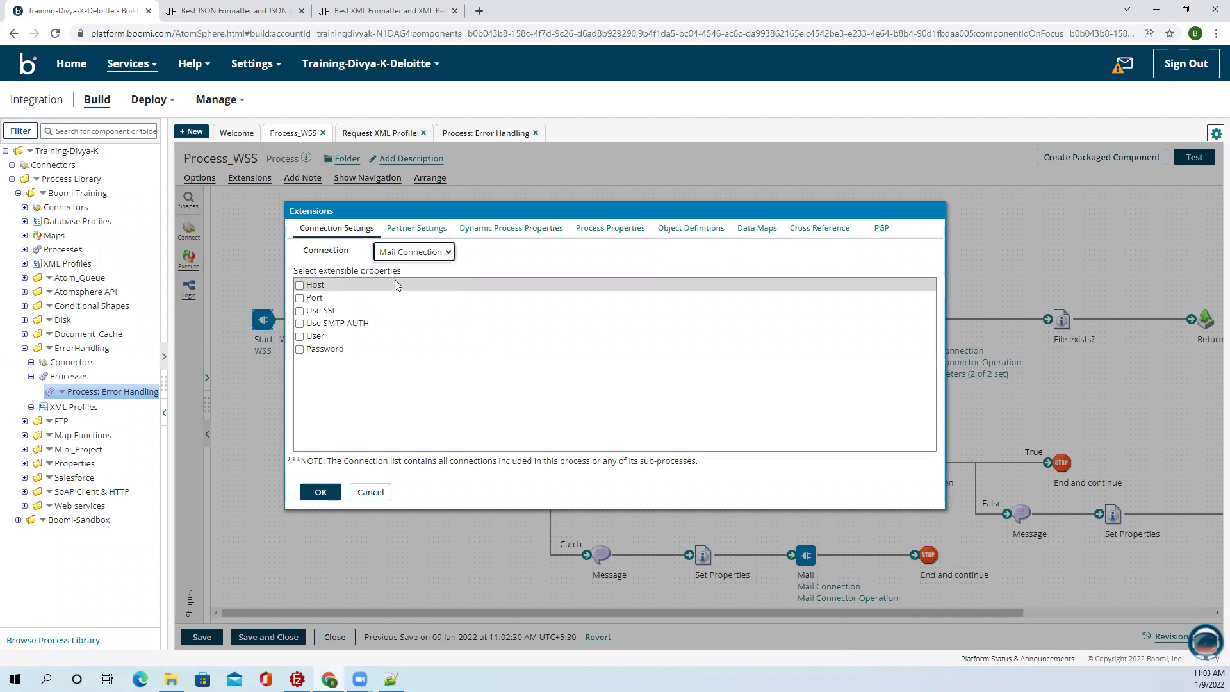
{"action": "left_click", "coordinate": [392, 255]}
{"action": "left_click", "coordinate": [388, 268]}
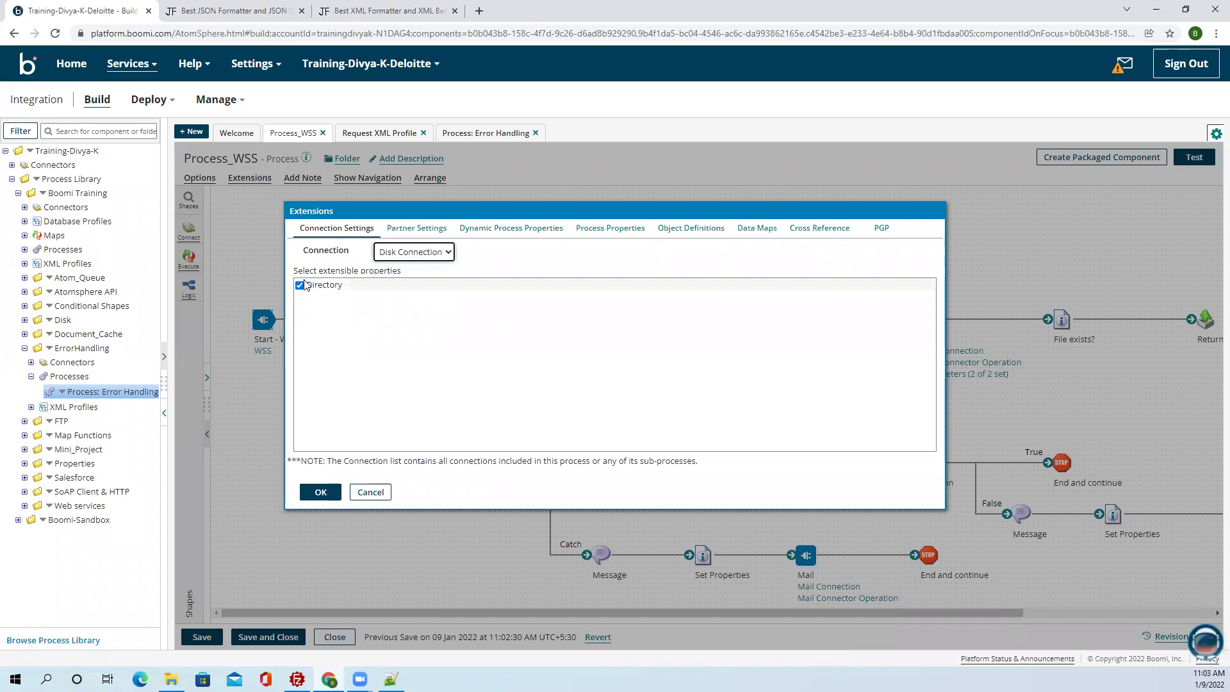
{"action": "left_click", "coordinate": [388, 256]}
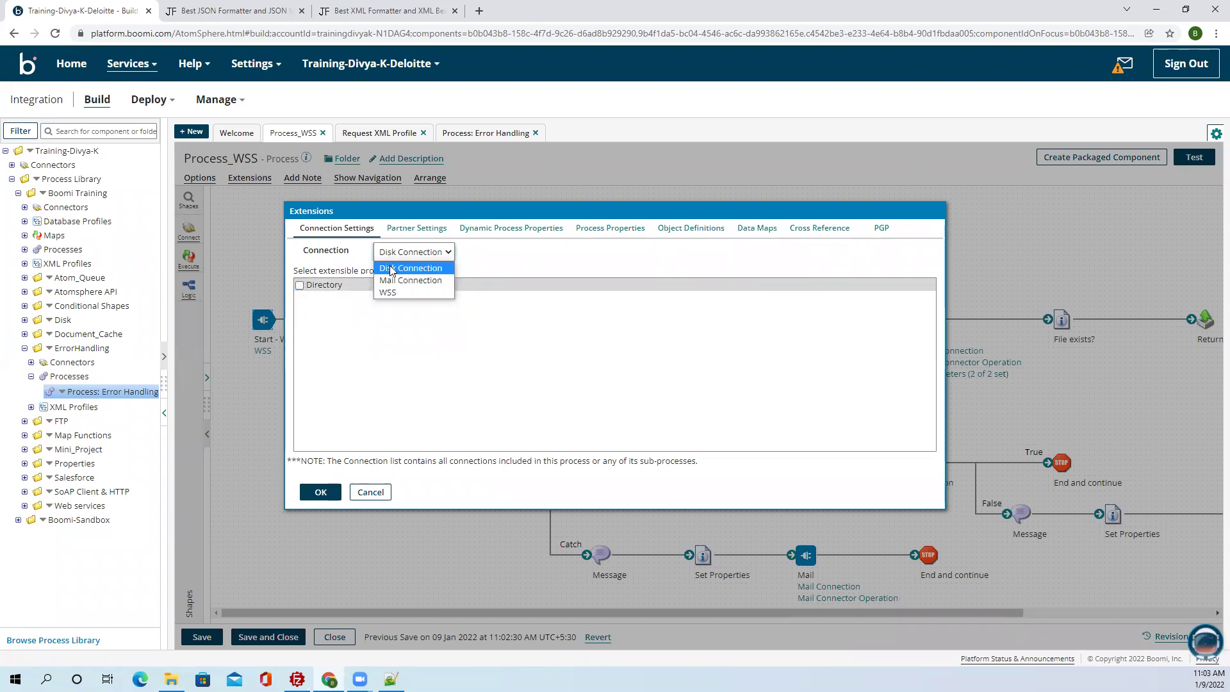
{"action": "left_click", "coordinate": [394, 280]}
Make Mail Connection's Host, Port, Use SSL, Use SMTP AUTH, User, Password and the WSS Object extensible.
{"action": "left_click", "coordinate": [313, 284]}
{"action": "left_click", "coordinate": [313, 297]}
{"action": "left_click", "coordinate": [313, 310]}
{"action": "left_click", "coordinate": [312, 323]}
{"action": "left_click", "coordinate": [313, 336]}
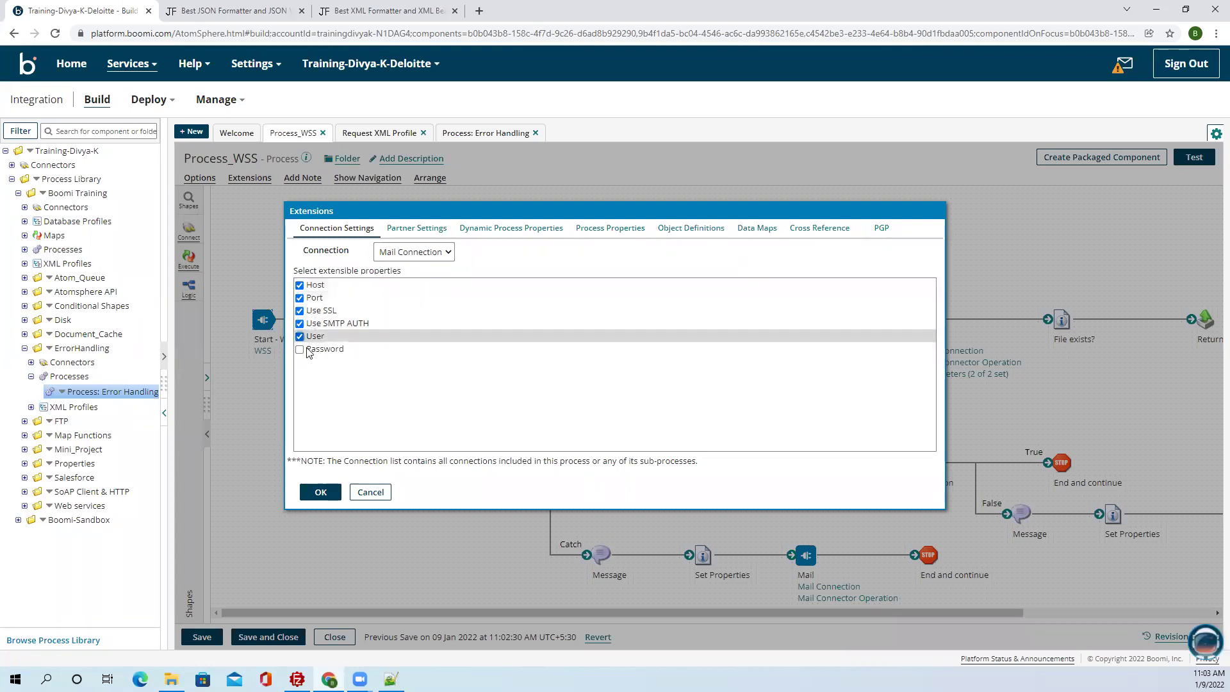
{"action": "left_click", "coordinate": [312, 349]}
{"action": "left_click", "coordinate": [385, 253]}
{"action": "left_click", "coordinate": [388, 294]}
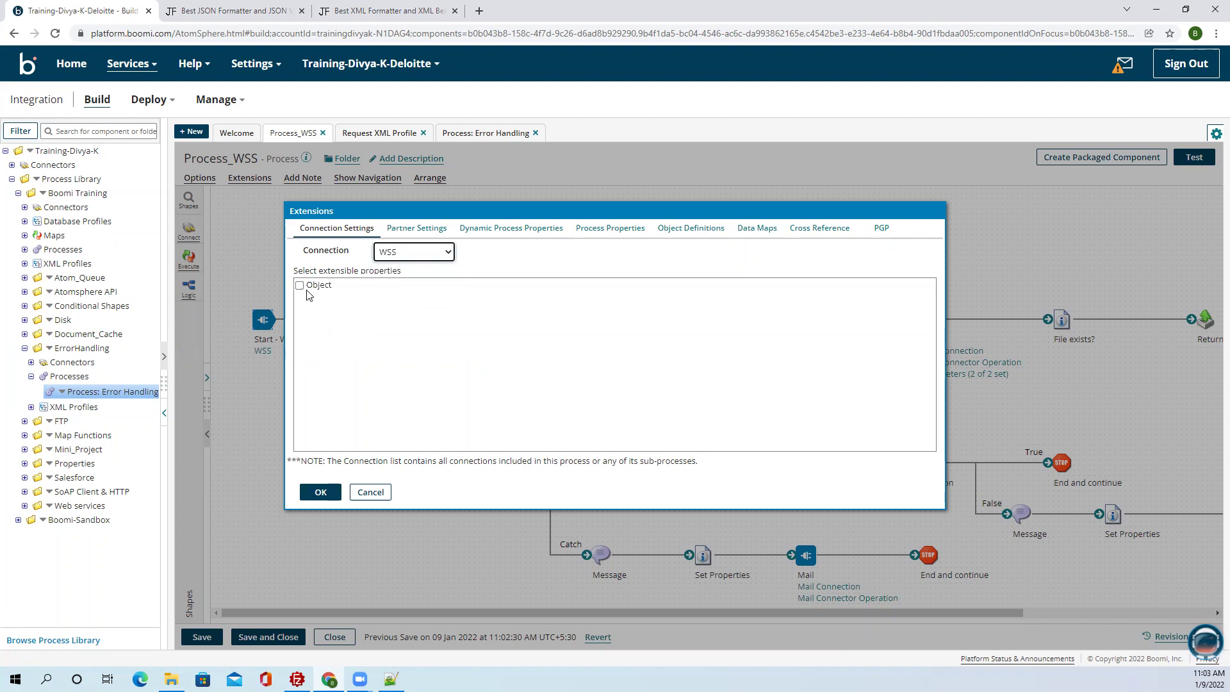
{"action": "left_click", "coordinate": [299, 285]}
Check the empty Process Properties extensions, confirm the extension settings, and save Process_WSS.
{"action": "left_click", "coordinate": [603, 230]}
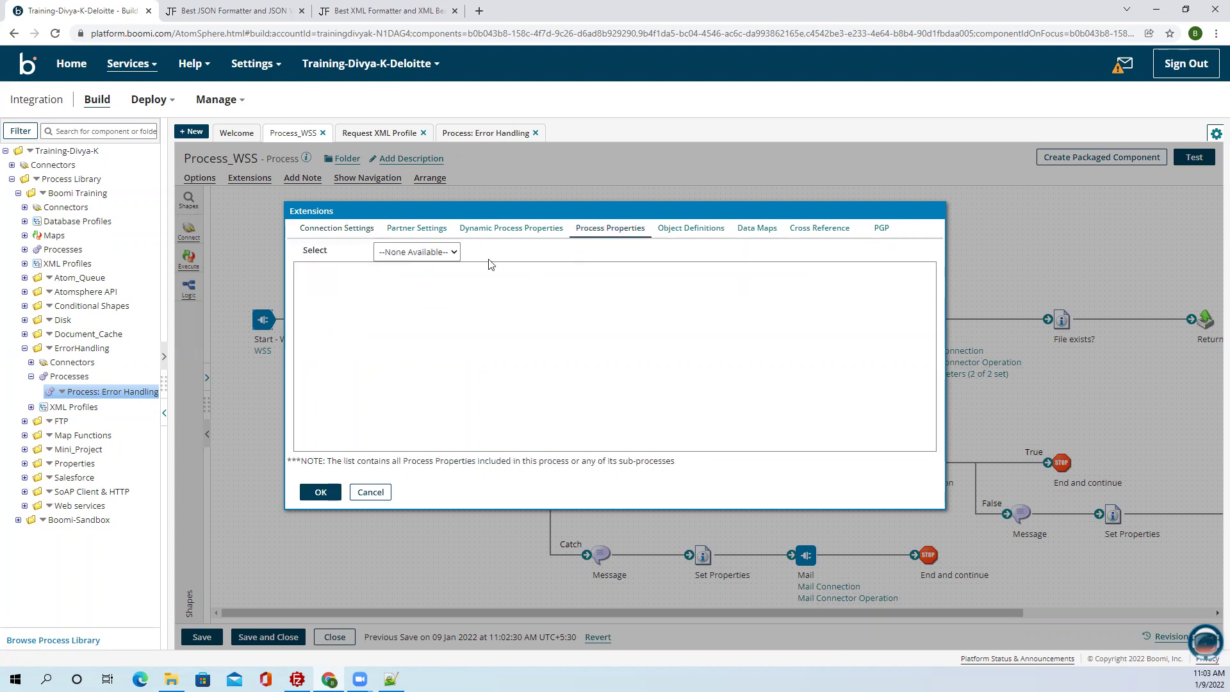
{"action": "left_click", "coordinate": [437, 252]}
{"action": "left_click", "coordinate": [506, 264]}
{"action": "left_click", "coordinate": [321, 492]}
{"action": "left_click", "coordinate": [201, 636]}
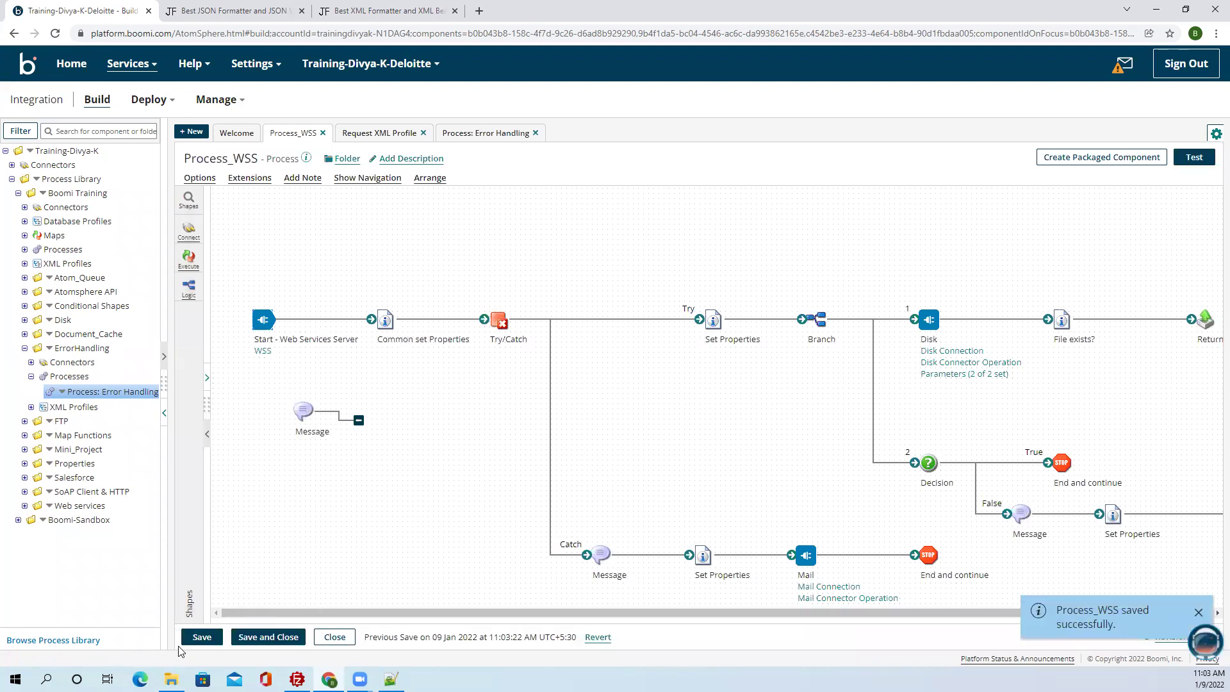
Save Process_WSS and create its packaged component as version 1.0.
{"action": "left_click", "coordinate": [195, 638]}
{"action": "left_click", "coordinate": [1103, 160]}
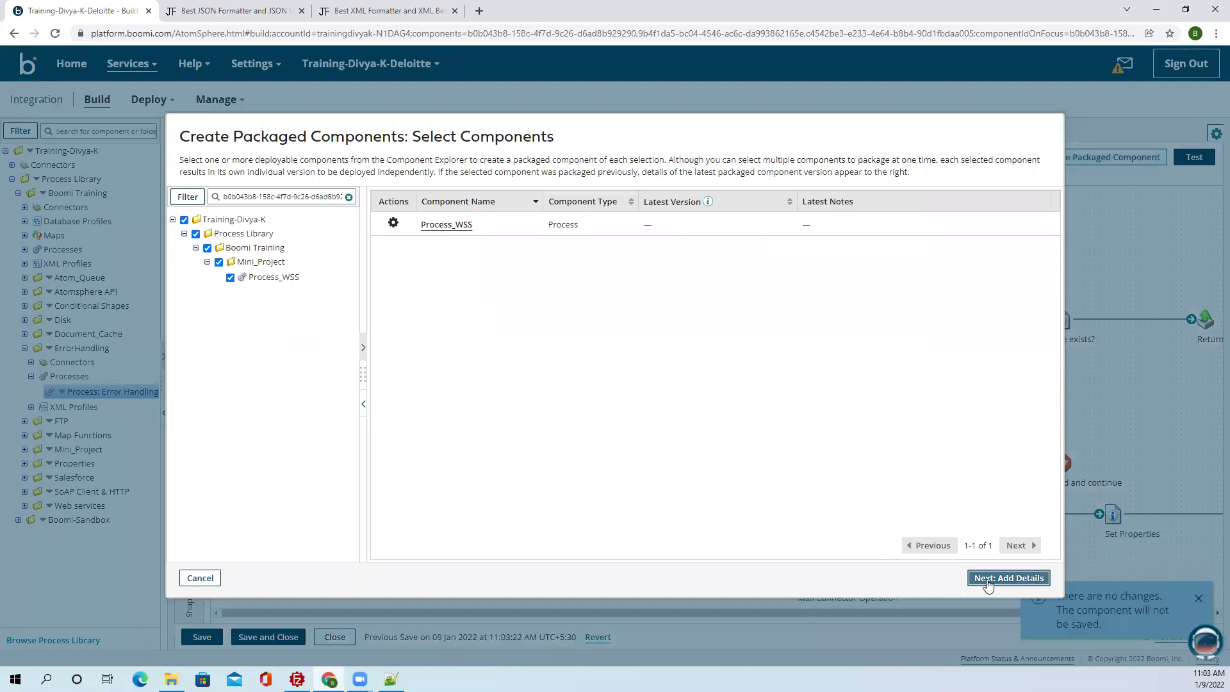
{"action": "left_click", "coordinate": [983, 578]}
{"action": "left_click", "coordinate": [1029, 577]}
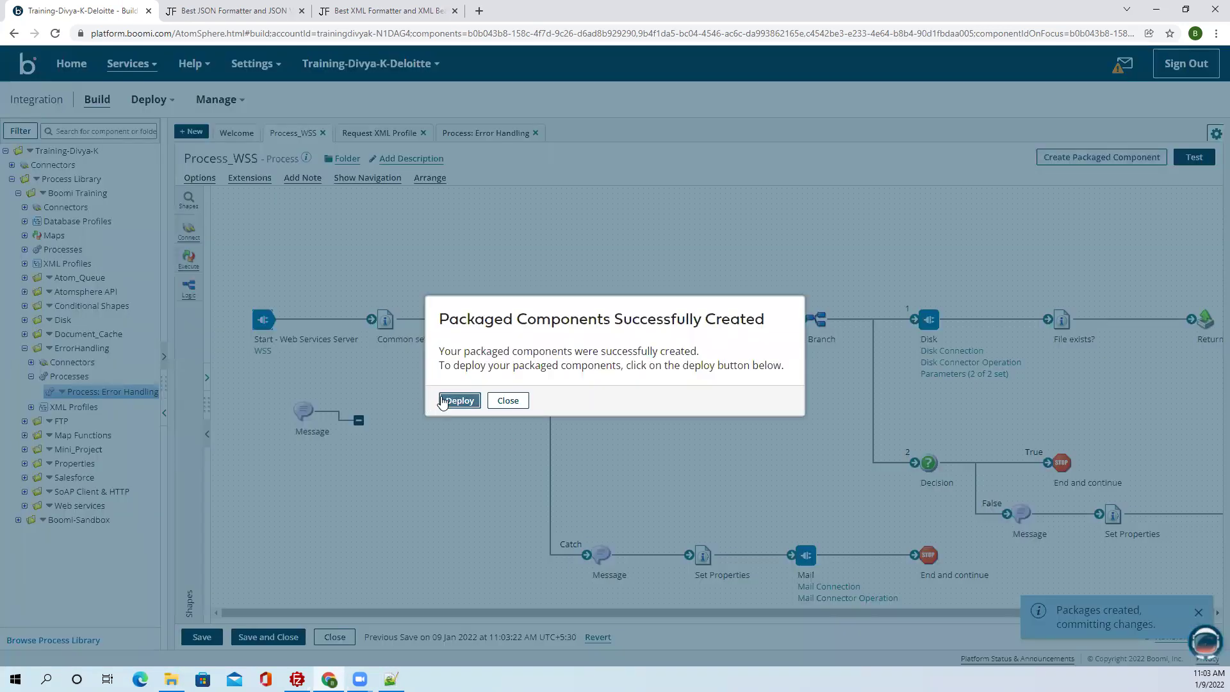
Deploy the Process_WSS package to 1-Test and dismiss the connection-licence rejection.
{"action": "left_click", "coordinate": [460, 400]}
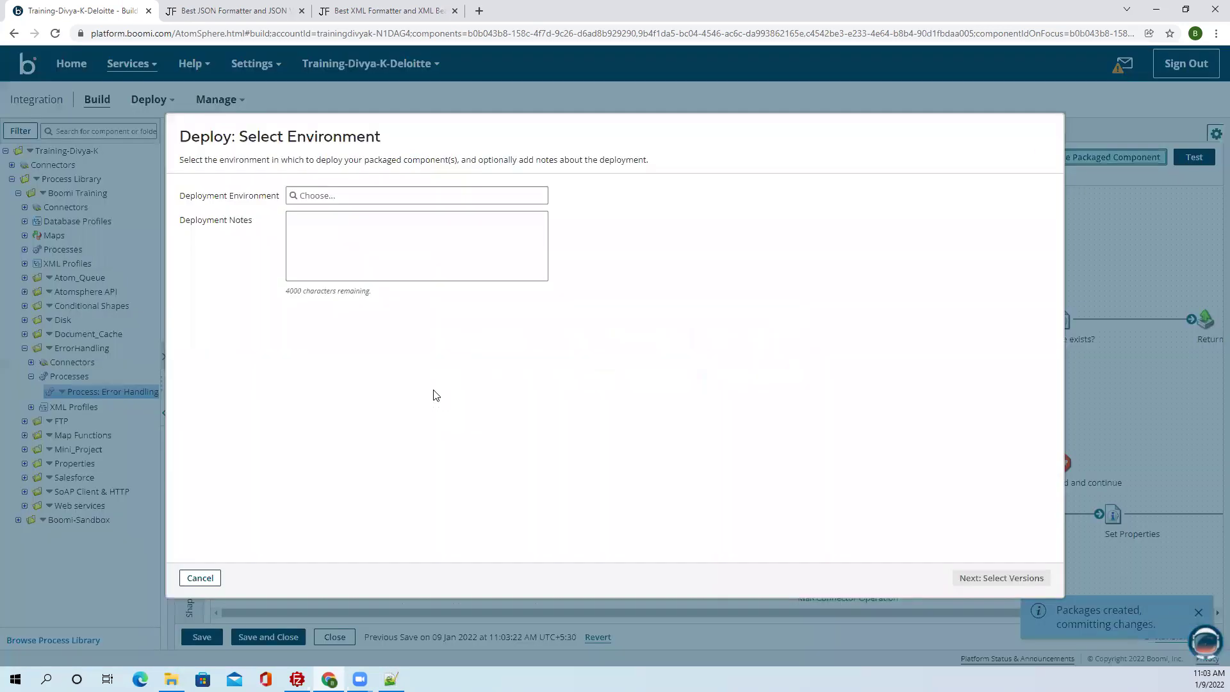
{"action": "left_click", "coordinate": [364, 196]}
{"action": "left_click", "coordinate": [340, 214]}
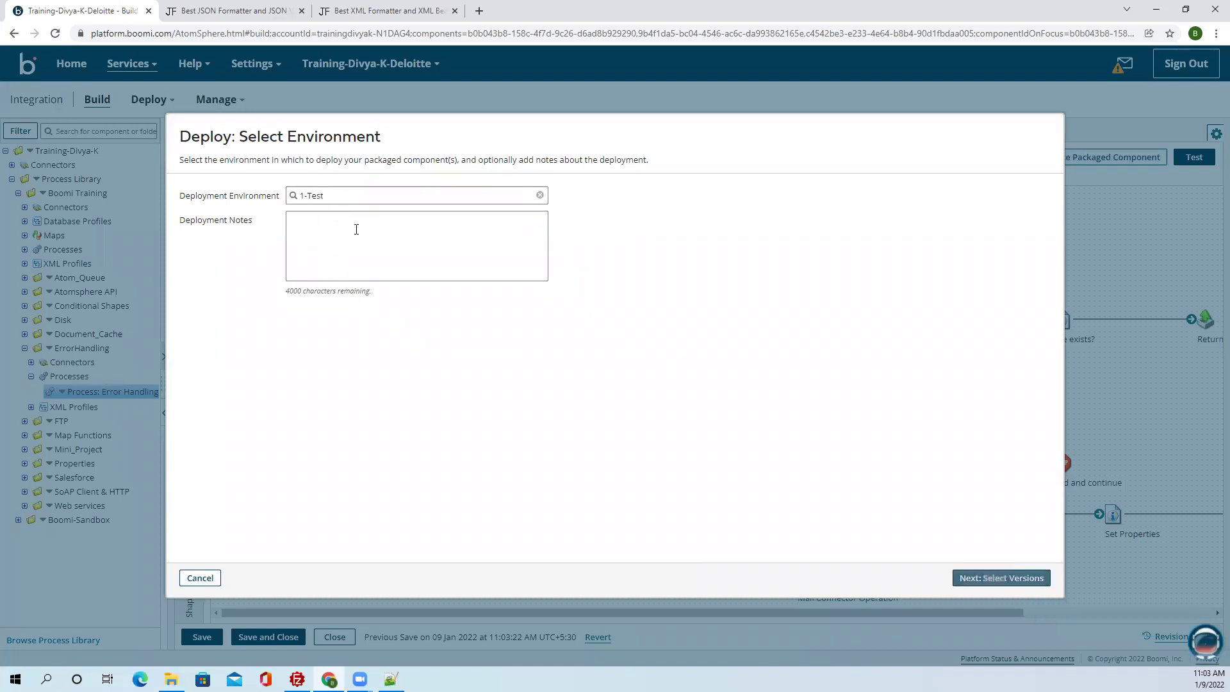
{"action": "left_click", "coordinate": [1003, 579]}
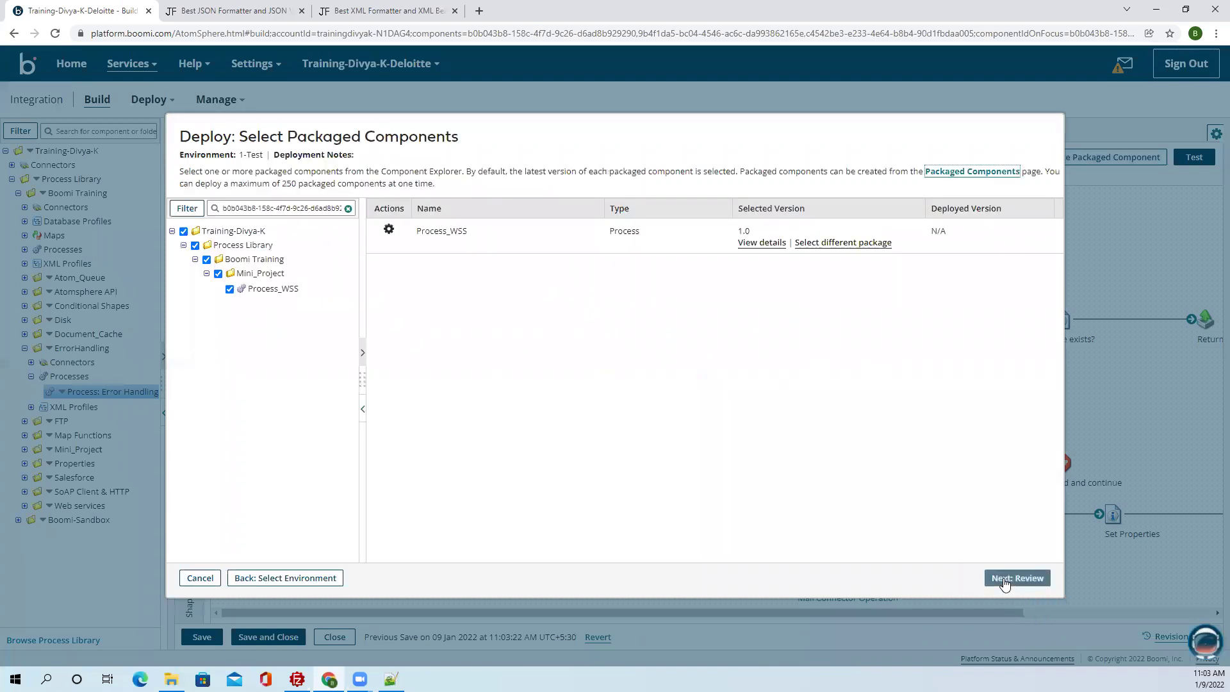
{"action": "left_click", "coordinate": [1005, 578]}
{"action": "left_click", "coordinate": [1030, 578]}
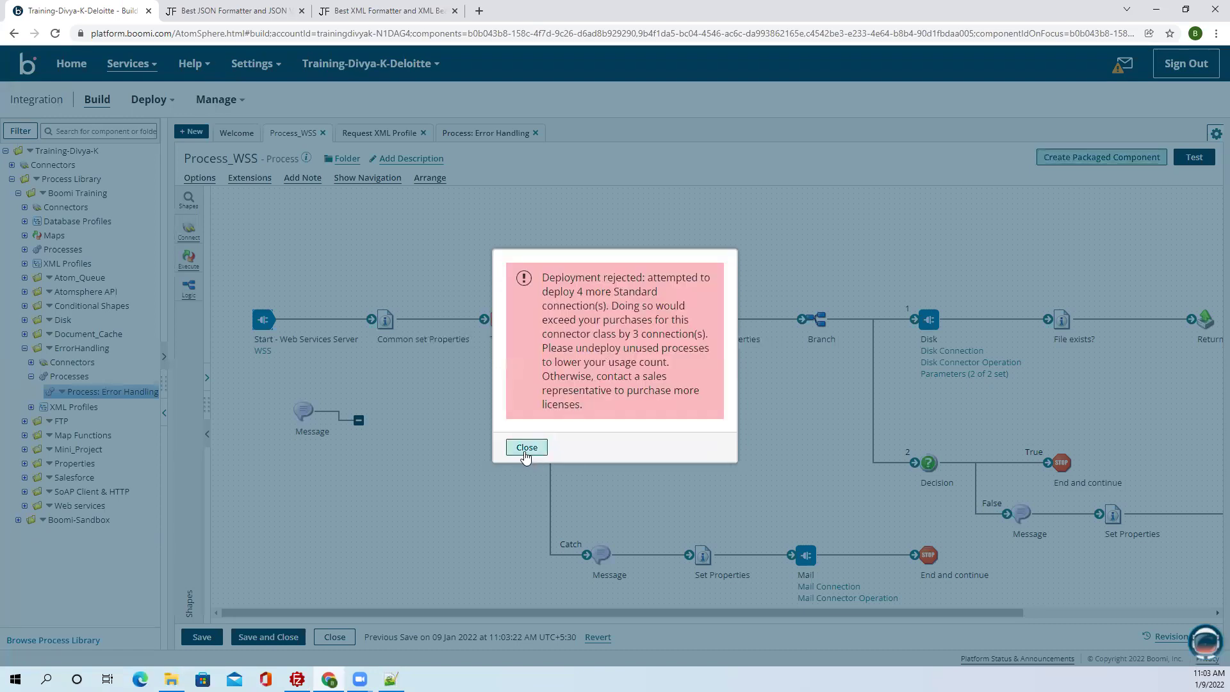
{"action": "left_click", "coordinate": [527, 450]}
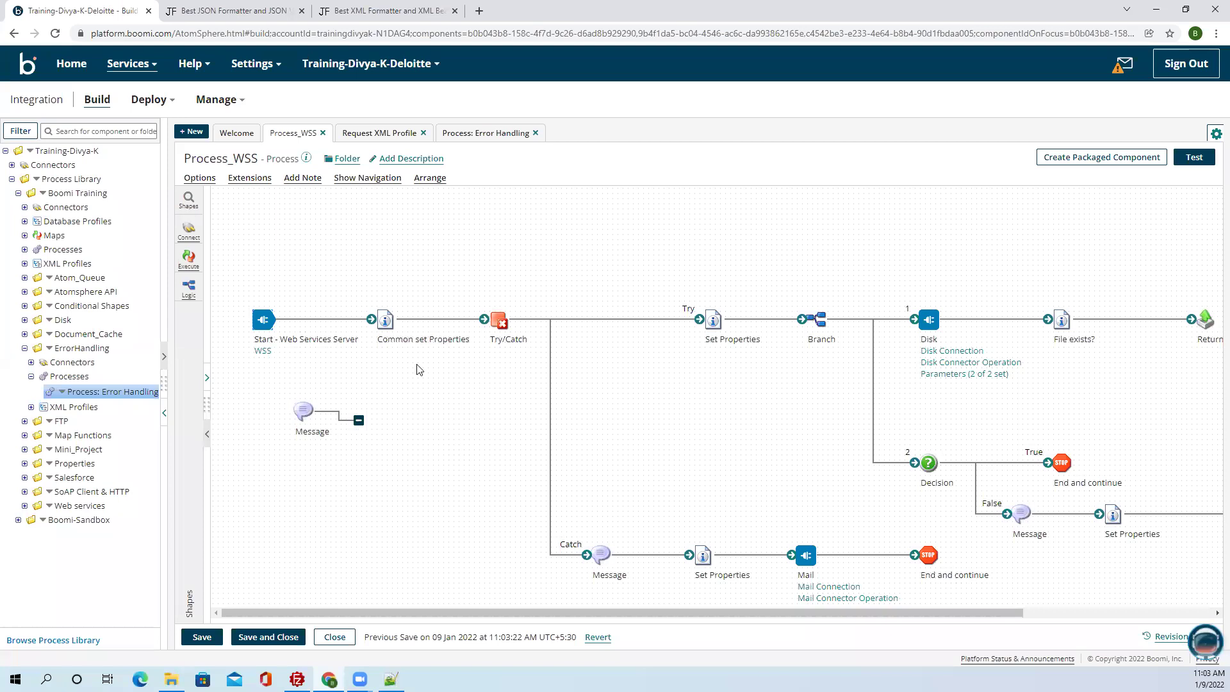
Open Deployments in its own browser tab and clear the Past Week filter.
{"action": "left_click", "coordinate": [206, 11]}
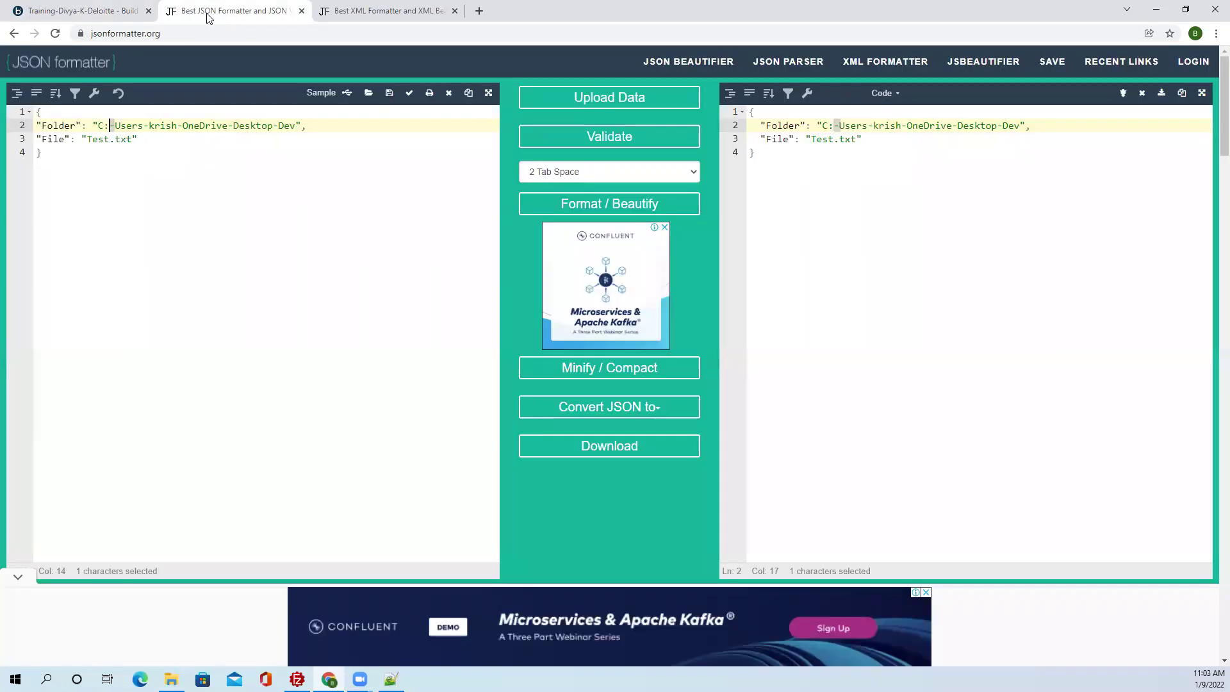
{"action": "left_click", "coordinate": [96, 10]}
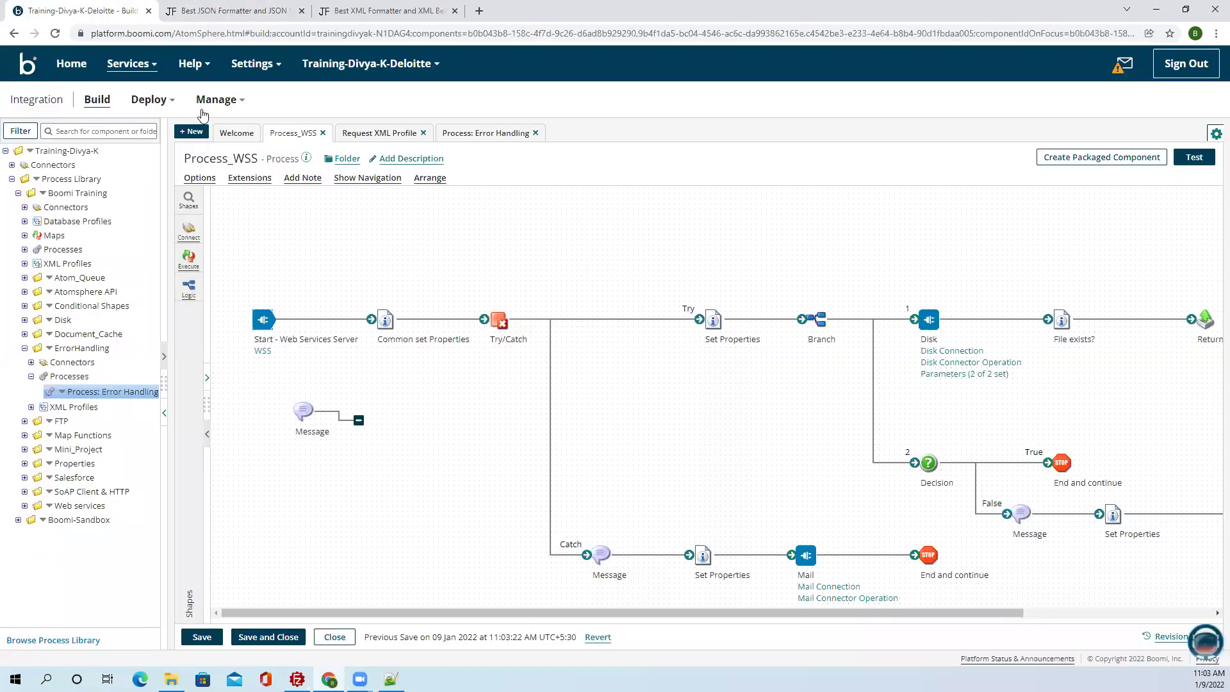
{"action": "left_click", "coordinate": [148, 99]}
{"action": "right_click", "coordinate": [177, 154]}
{"action": "left_click", "coordinate": [198, 160]}
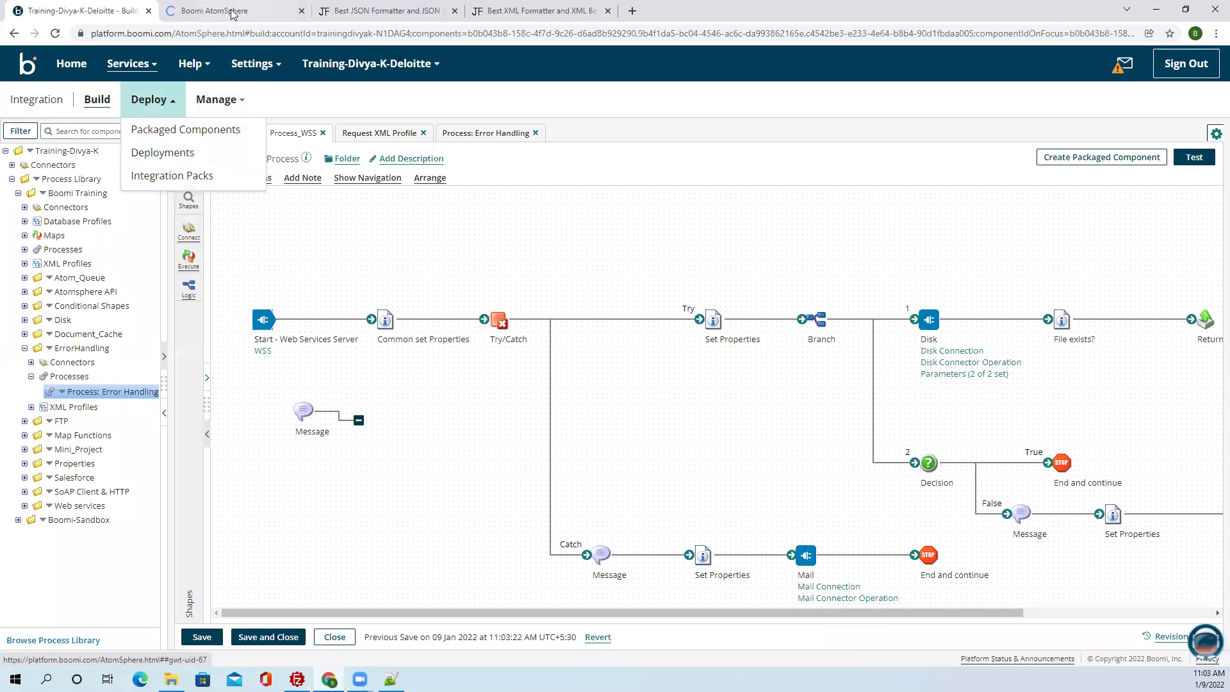
{"action": "left_click", "coordinate": [232, 11]}
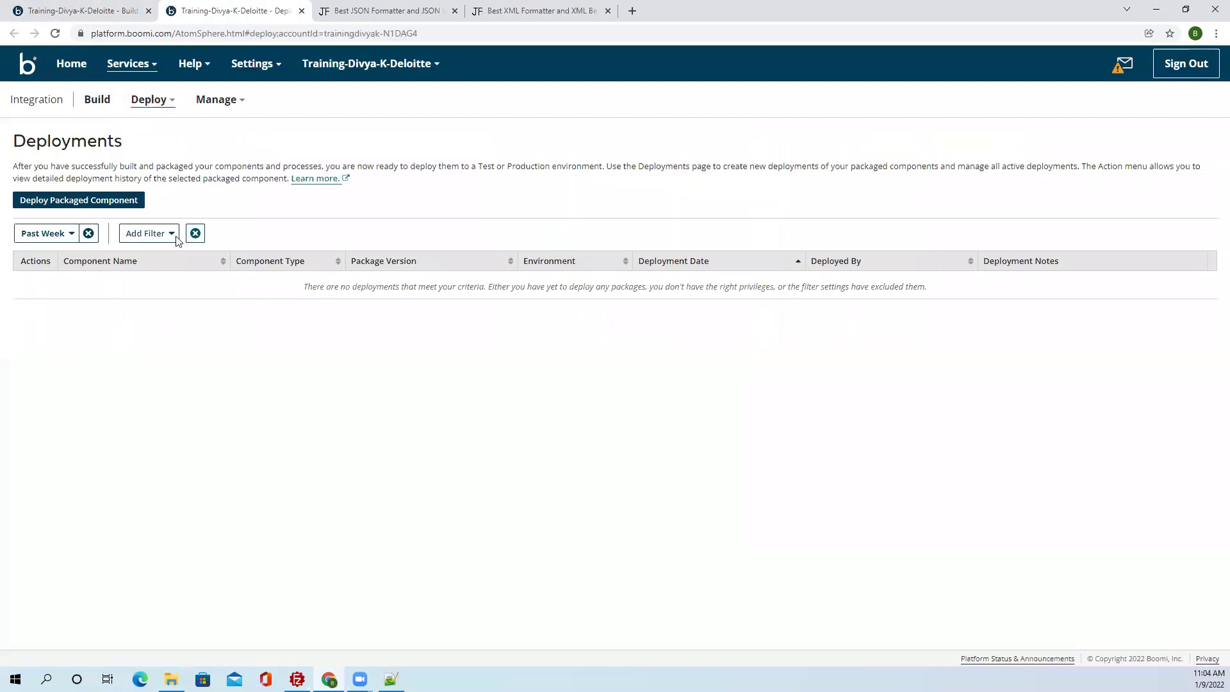
{"action": "left_click", "coordinate": [88, 233]}
{"action": "left_click", "coordinate": [43, 235]}
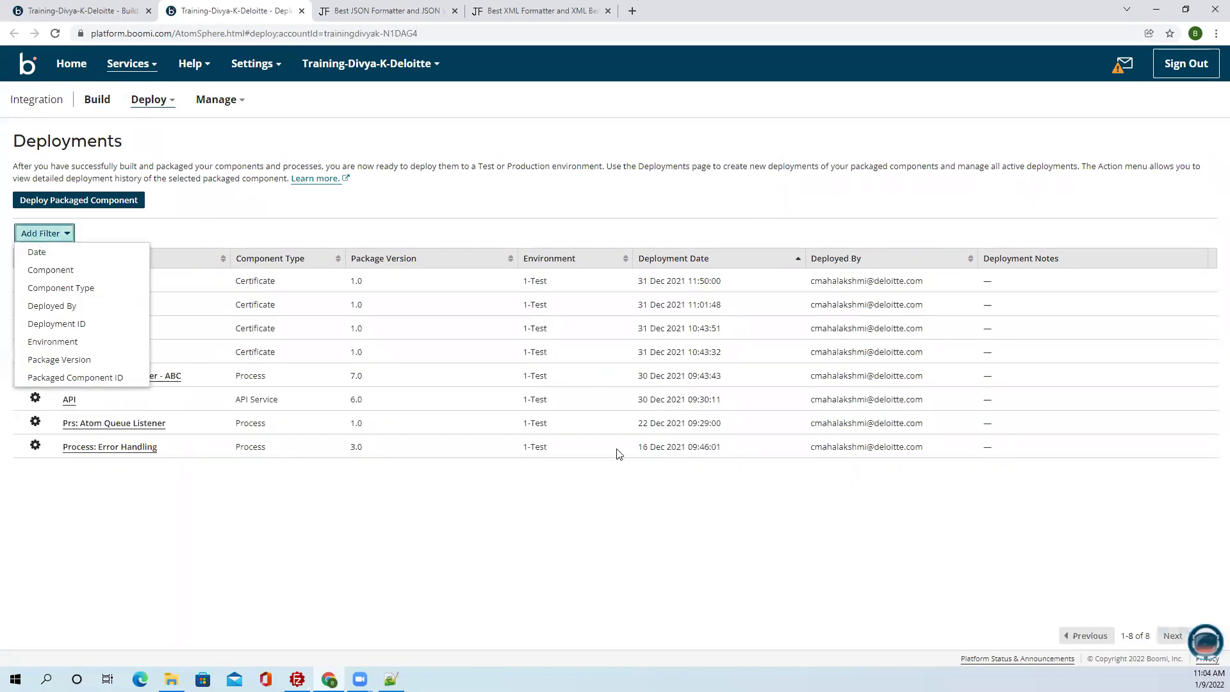
{"action": "left_click", "coordinate": [596, 503]}
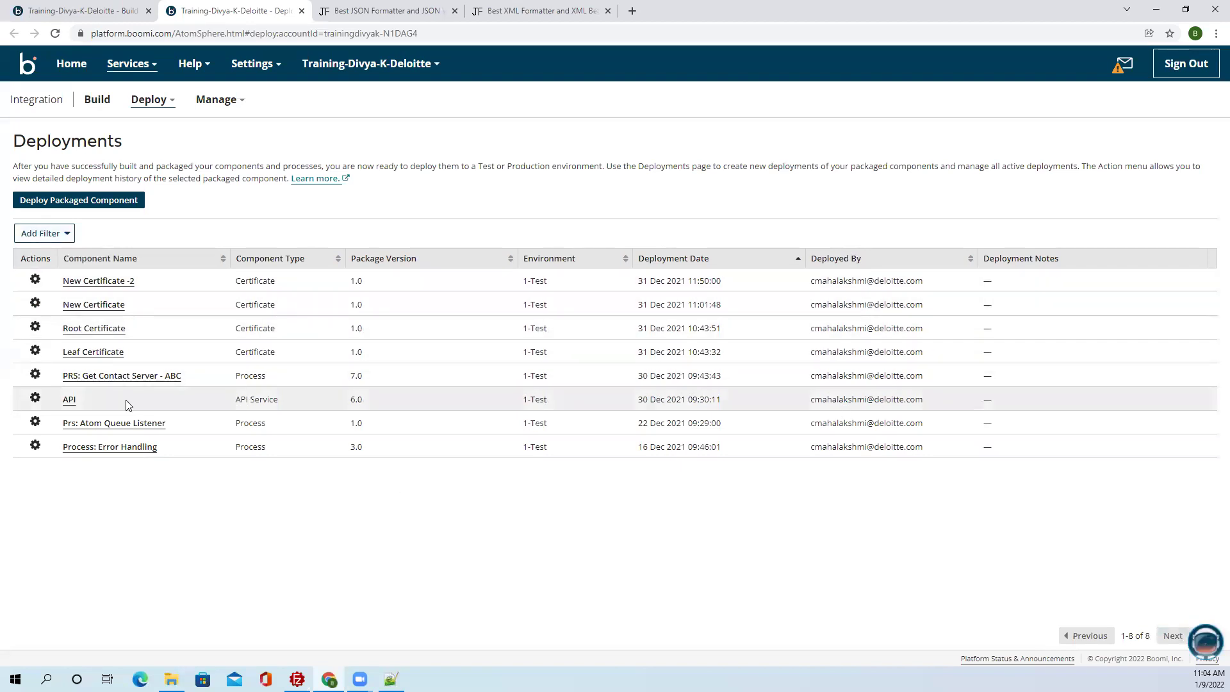
Inspect the Get Contact Server, Error Handling and New Certificate pages, then close the Get Contact Server process.
{"action": "left_click", "coordinate": [127, 377]}
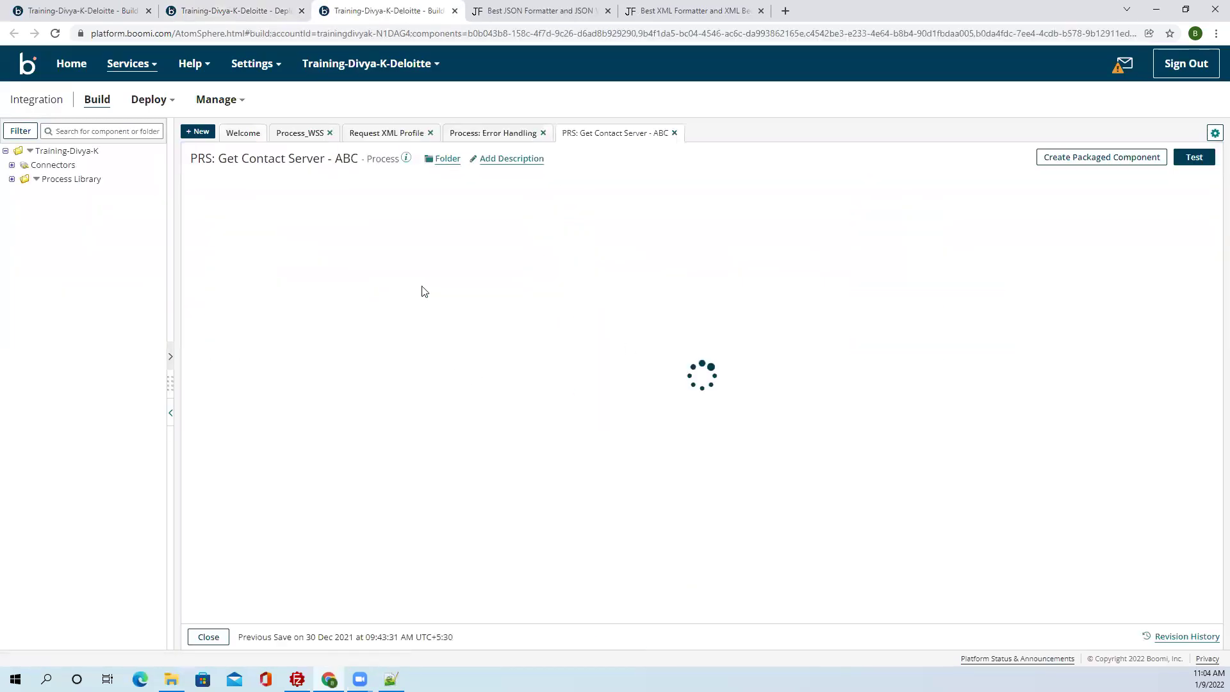
{"action": "left_click", "coordinate": [455, 11]}
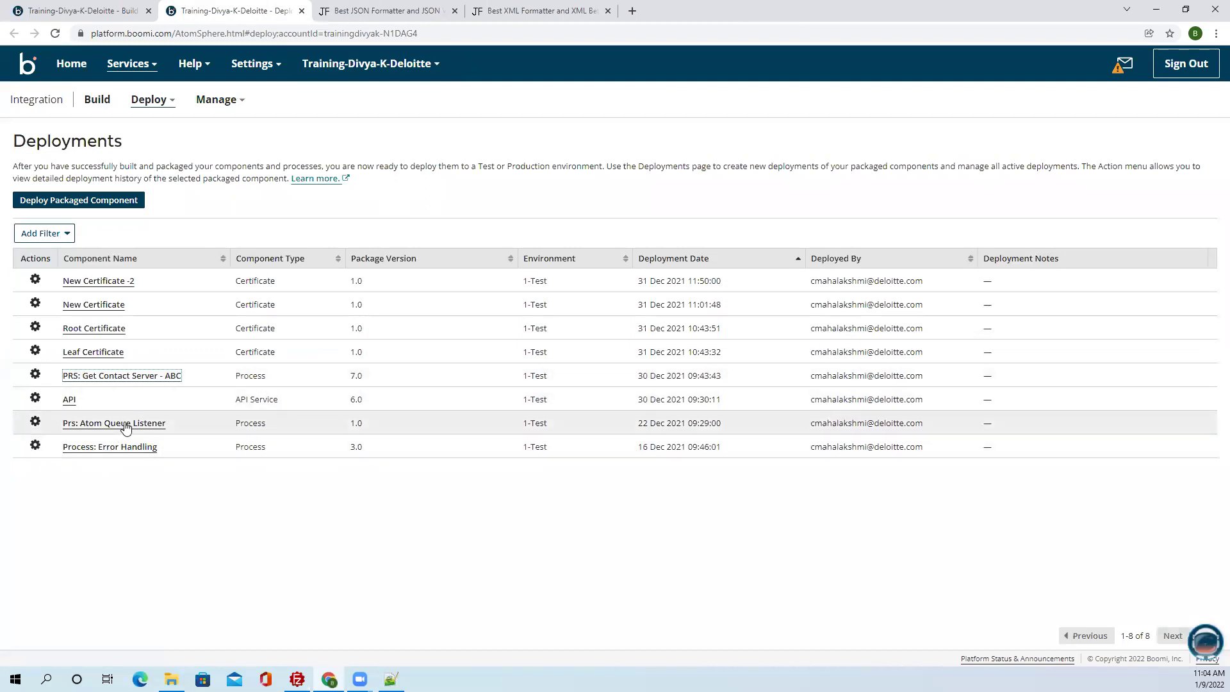
{"action": "left_click", "coordinate": [130, 448]}
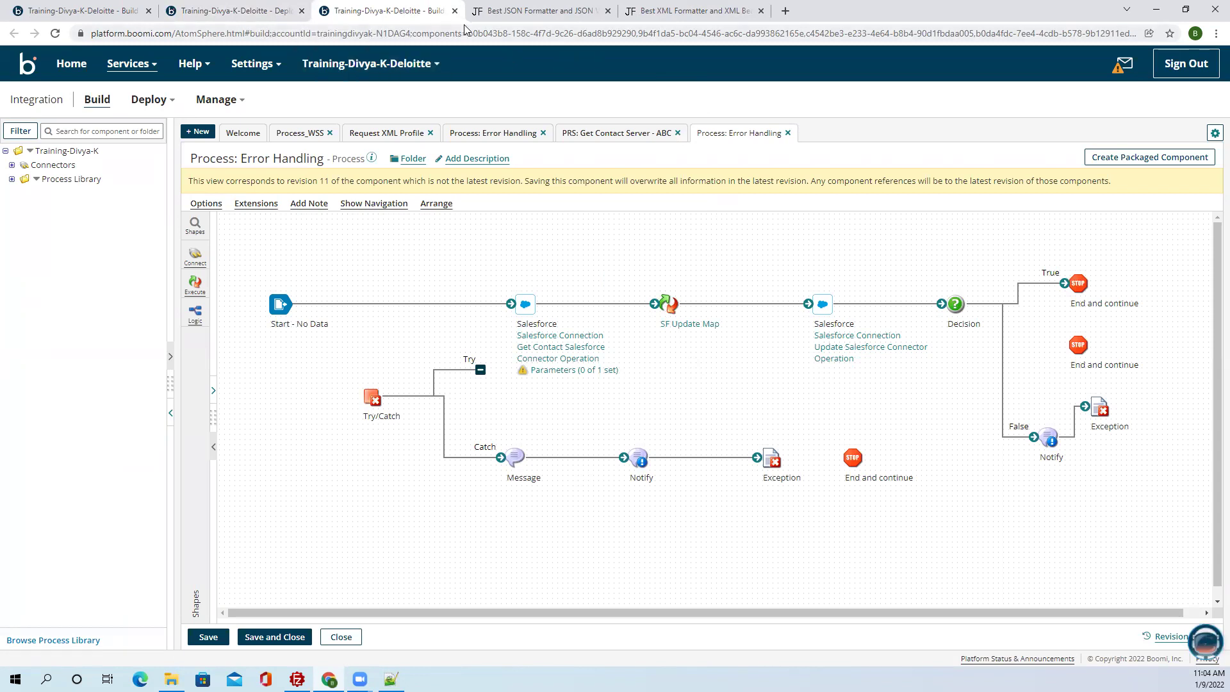
{"action": "left_click", "coordinate": [455, 11]}
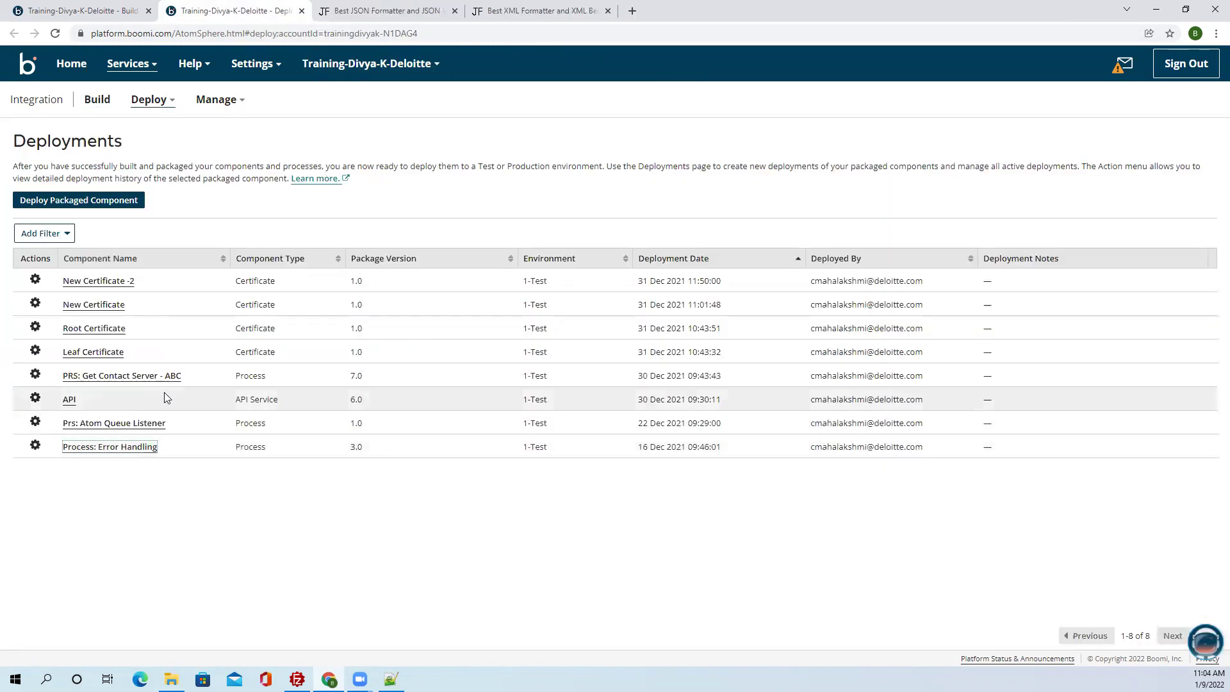
{"action": "left_click", "coordinate": [113, 310]}
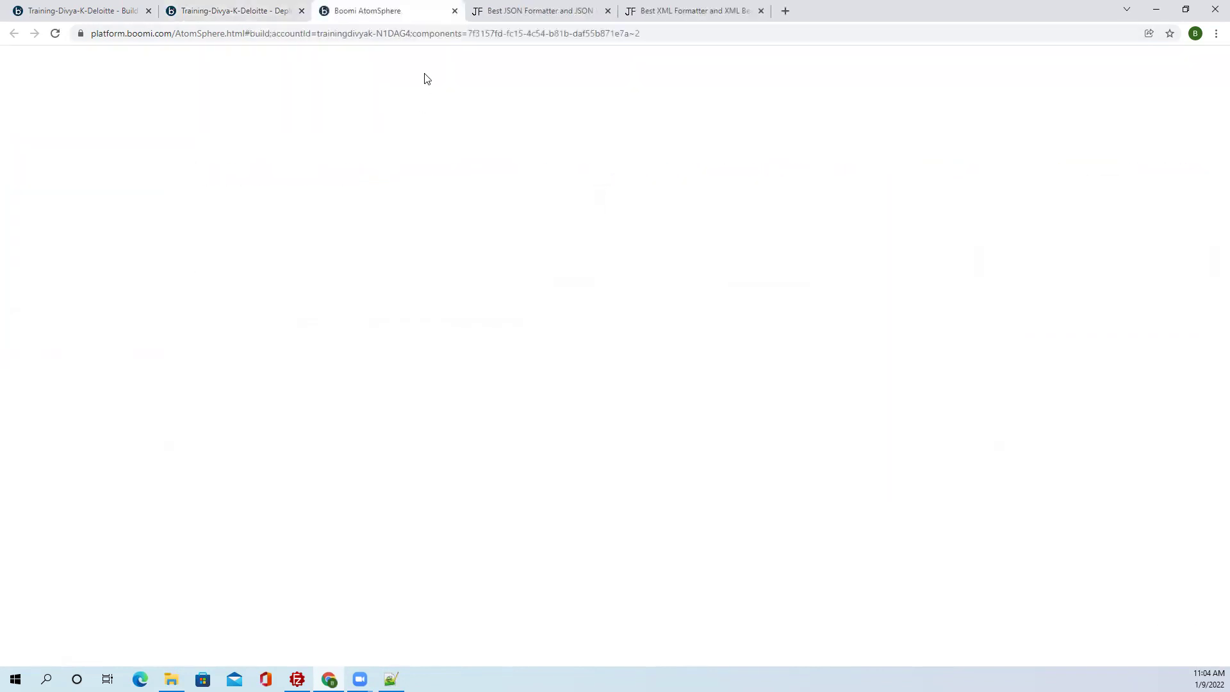
{"action": "left_click", "coordinate": [454, 11]}
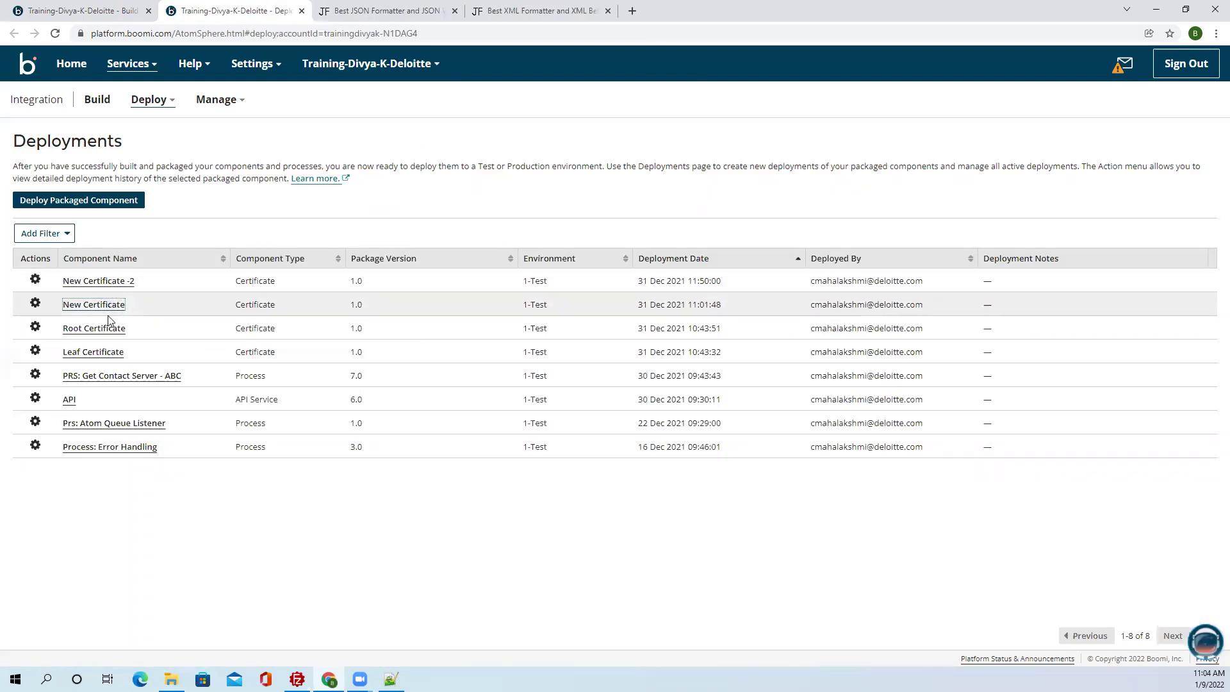
{"action": "left_click", "coordinate": [86, 382]}
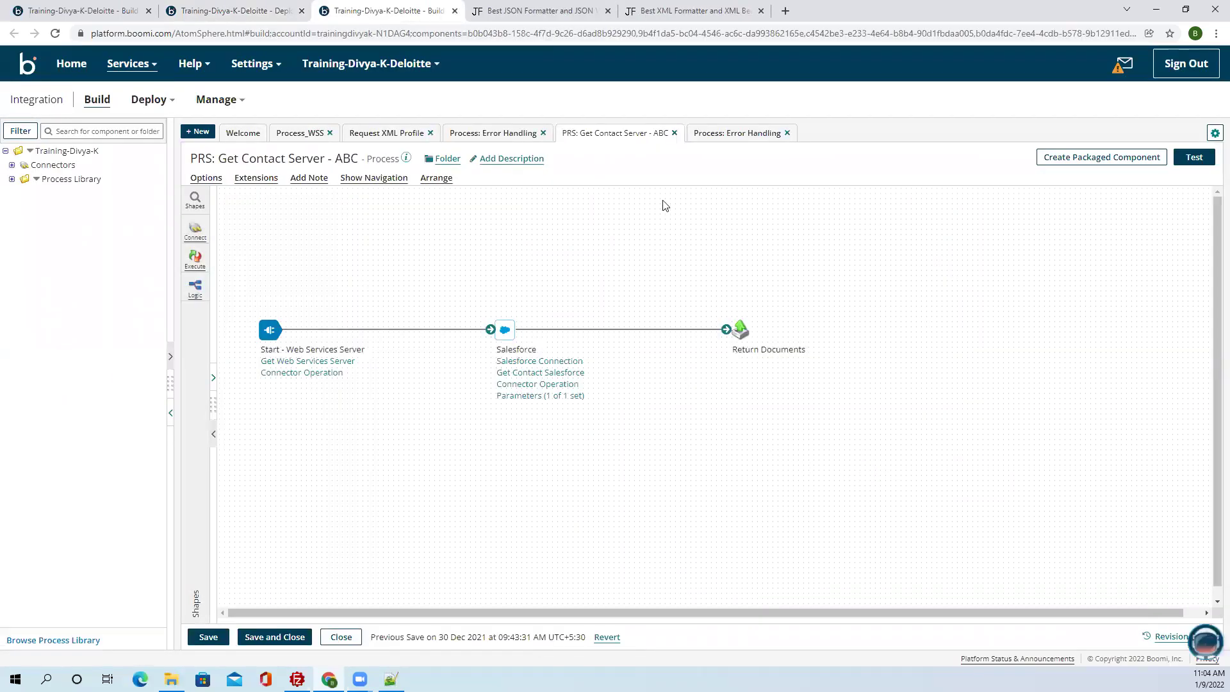
{"action": "left_click", "coordinate": [674, 133]}
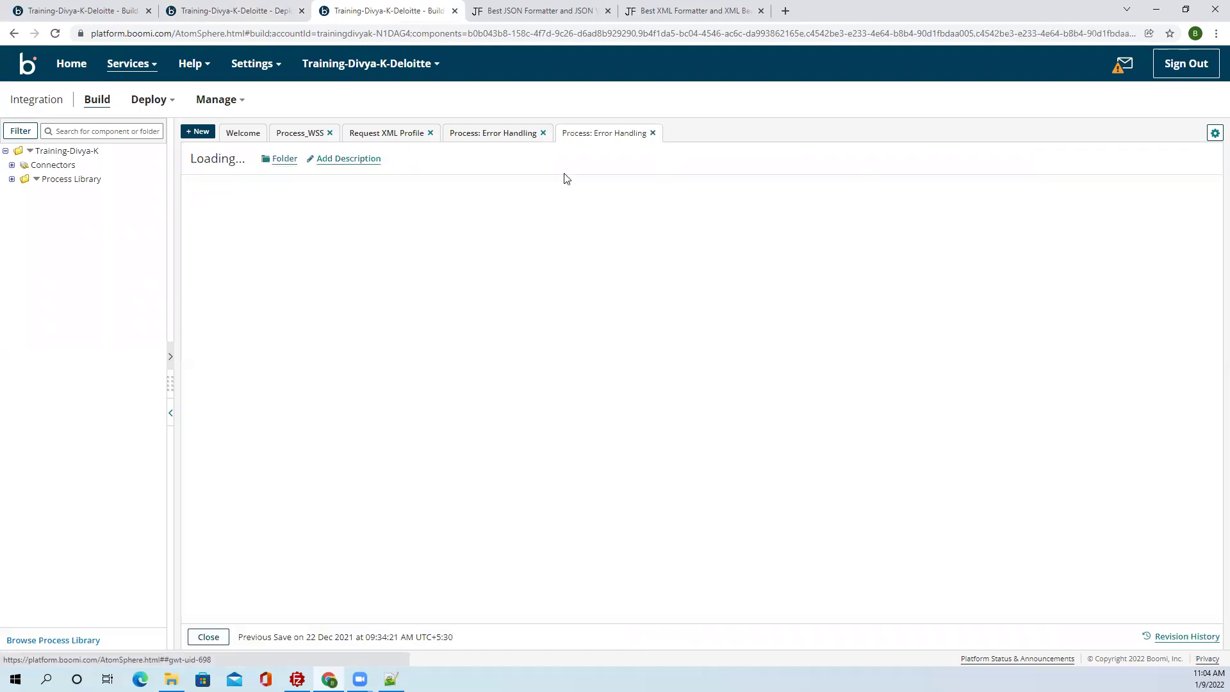
{"action": "left_click", "coordinate": [294, 19]}
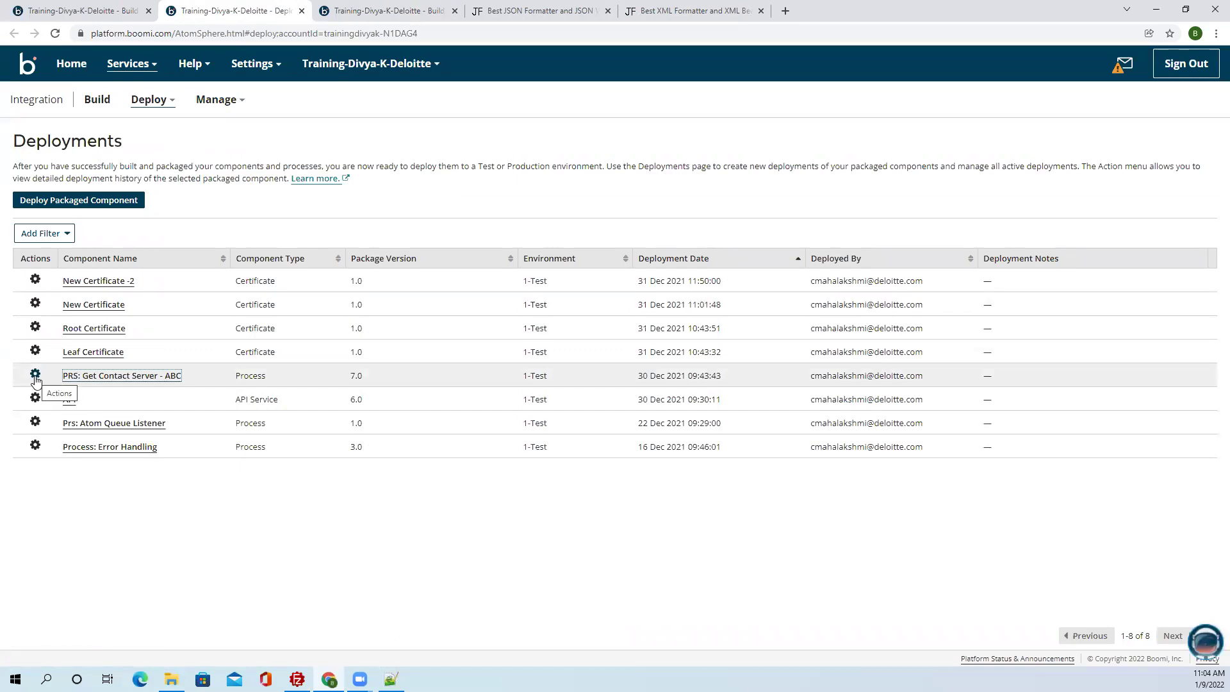
Undeploy Get Contact Server, Prs: Atom Queue Listener, the API service and Process: Error Handling from 1-Test.
{"action": "left_click", "coordinate": [36, 378]}
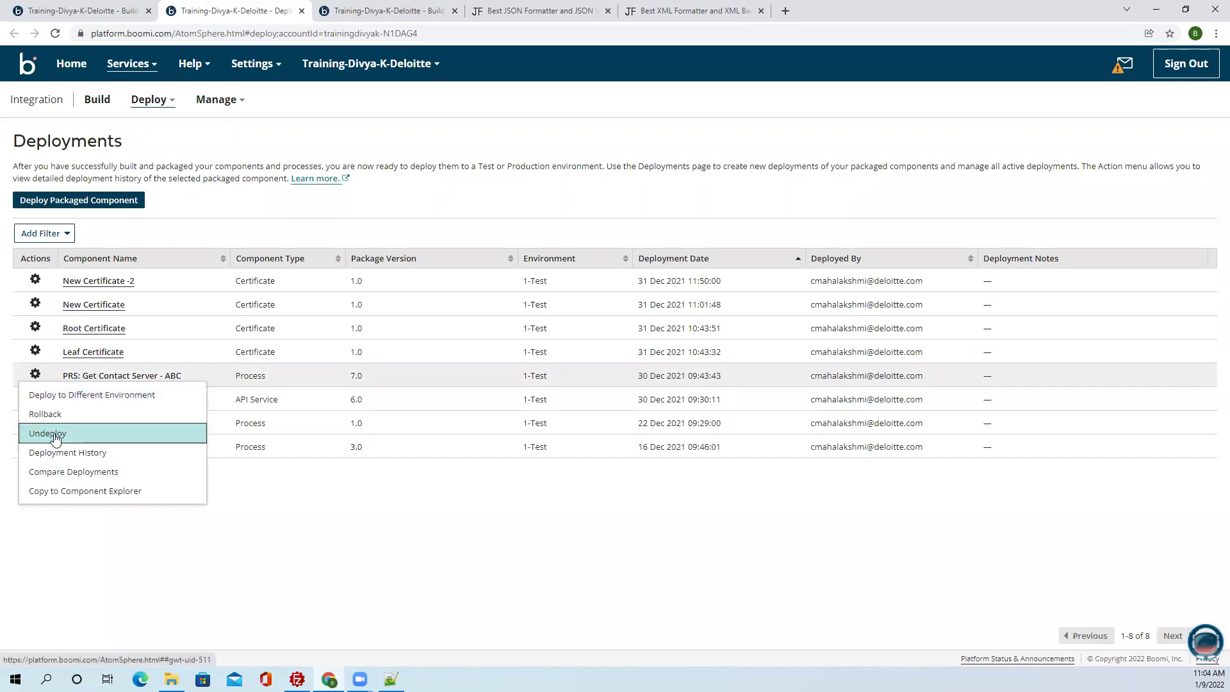
{"action": "left_click", "coordinate": [59, 432]}
{"action": "left_click", "coordinate": [532, 475]}
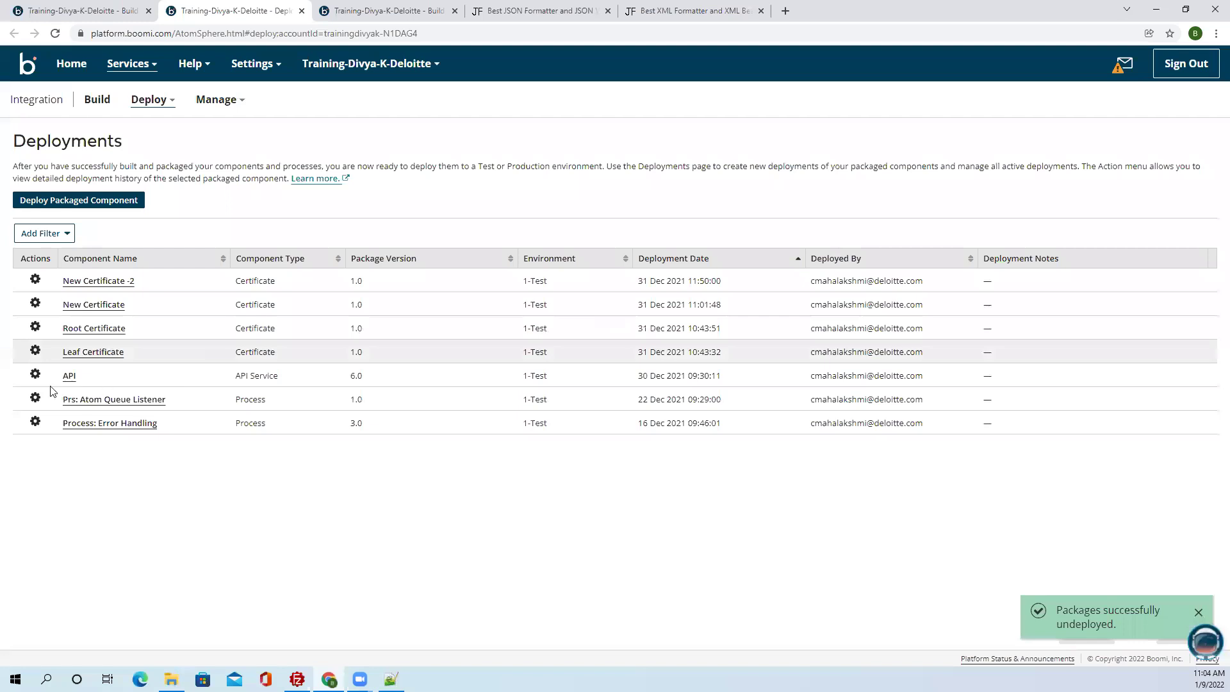
{"action": "left_click", "coordinate": [35, 397]}
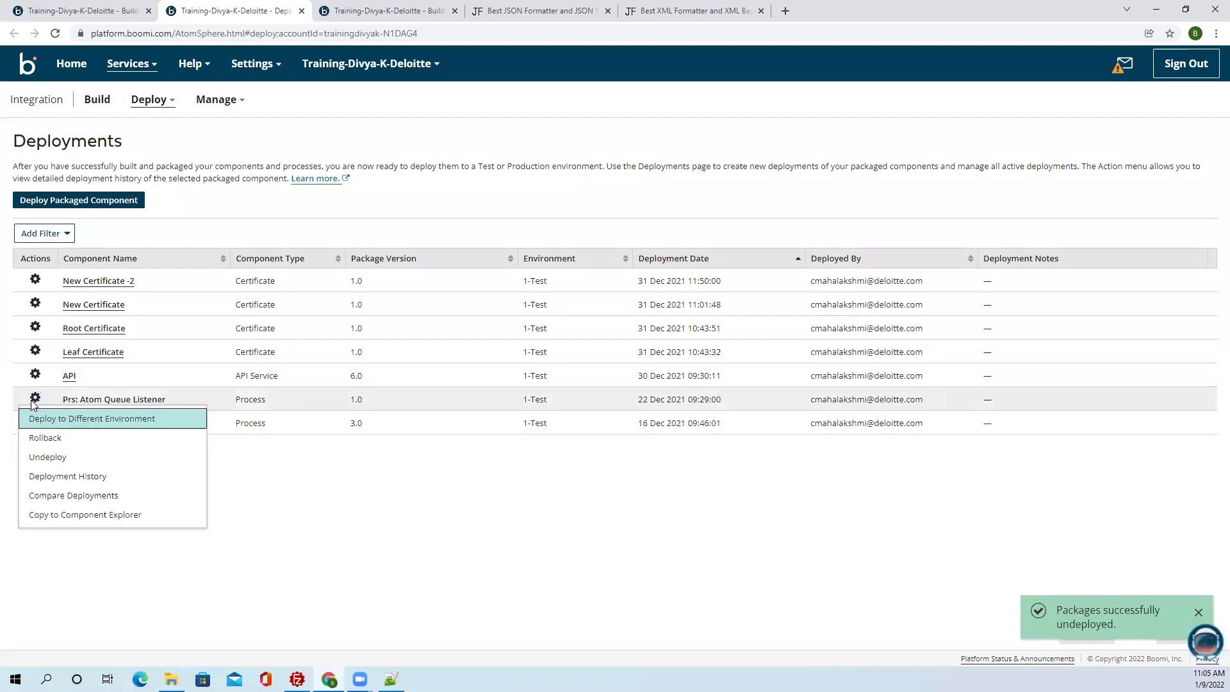
{"action": "left_click", "coordinate": [51, 456]}
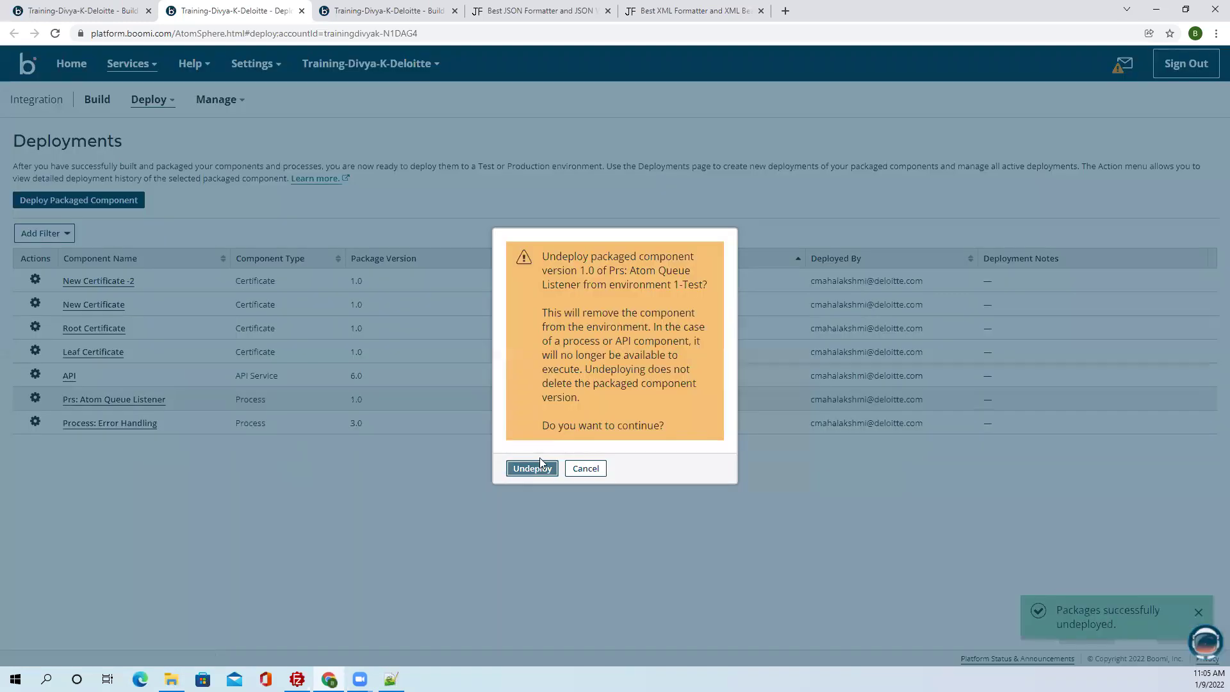
{"action": "left_click", "coordinate": [504, 466]}
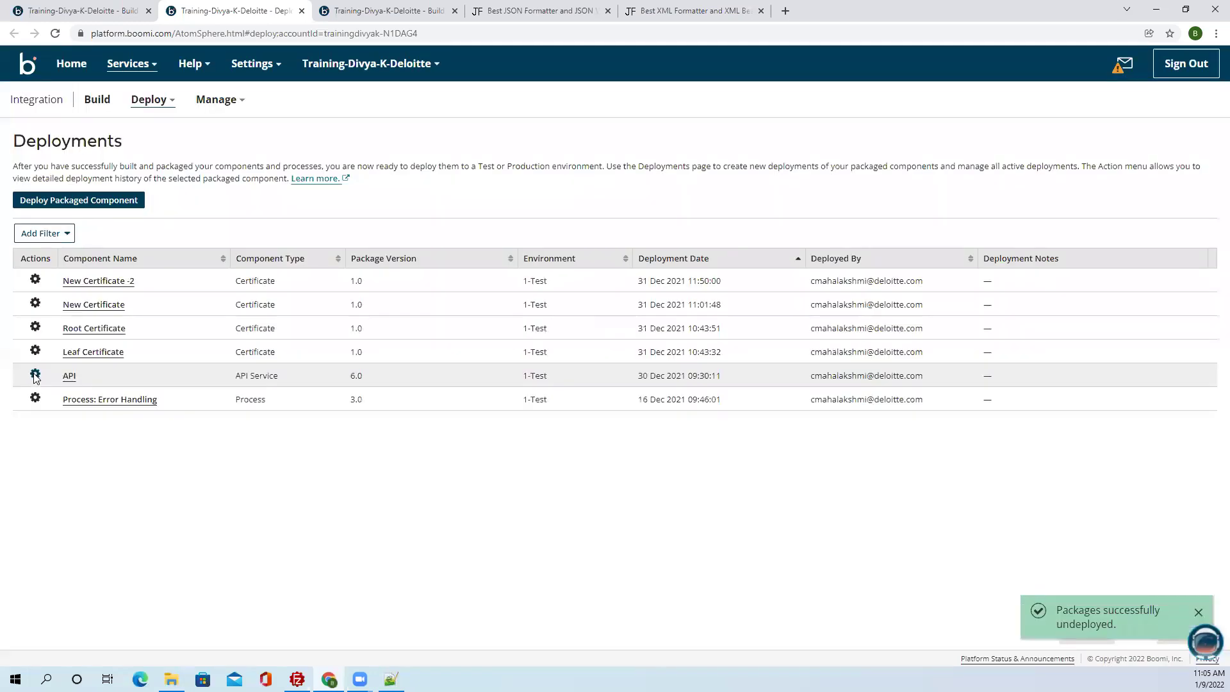
{"action": "left_click", "coordinate": [35, 377]}
{"action": "left_click", "coordinate": [48, 434]}
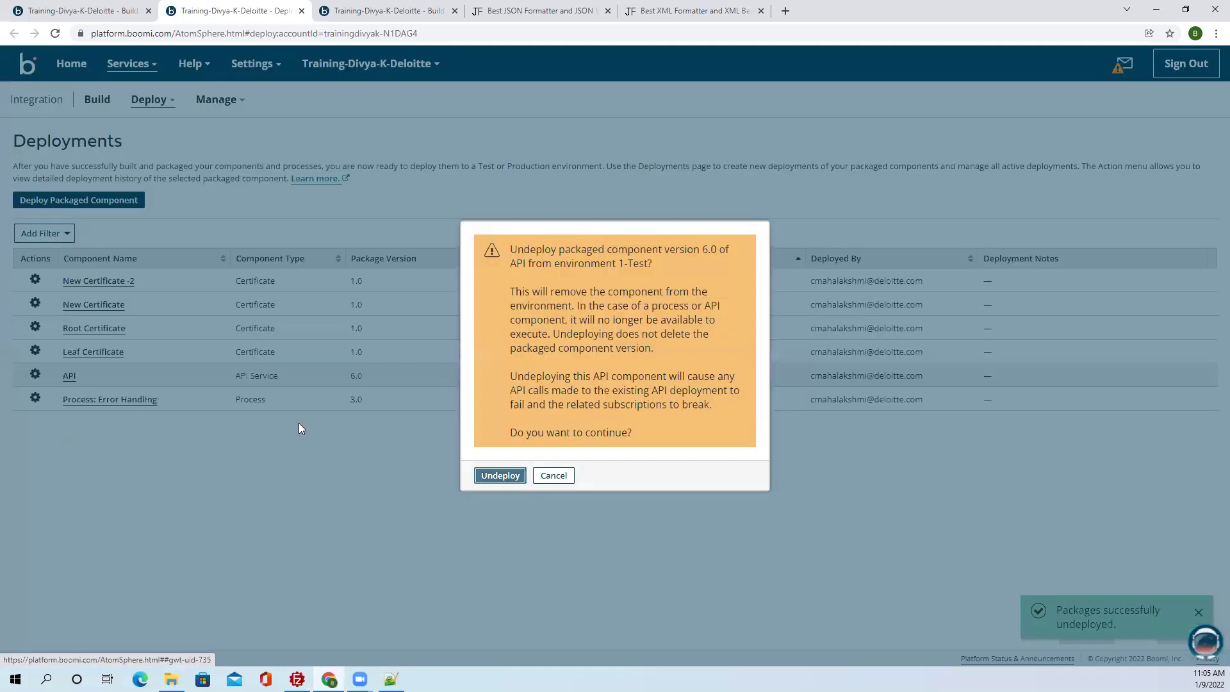
{"action": "left_click", "coordinate": [494, 473]}
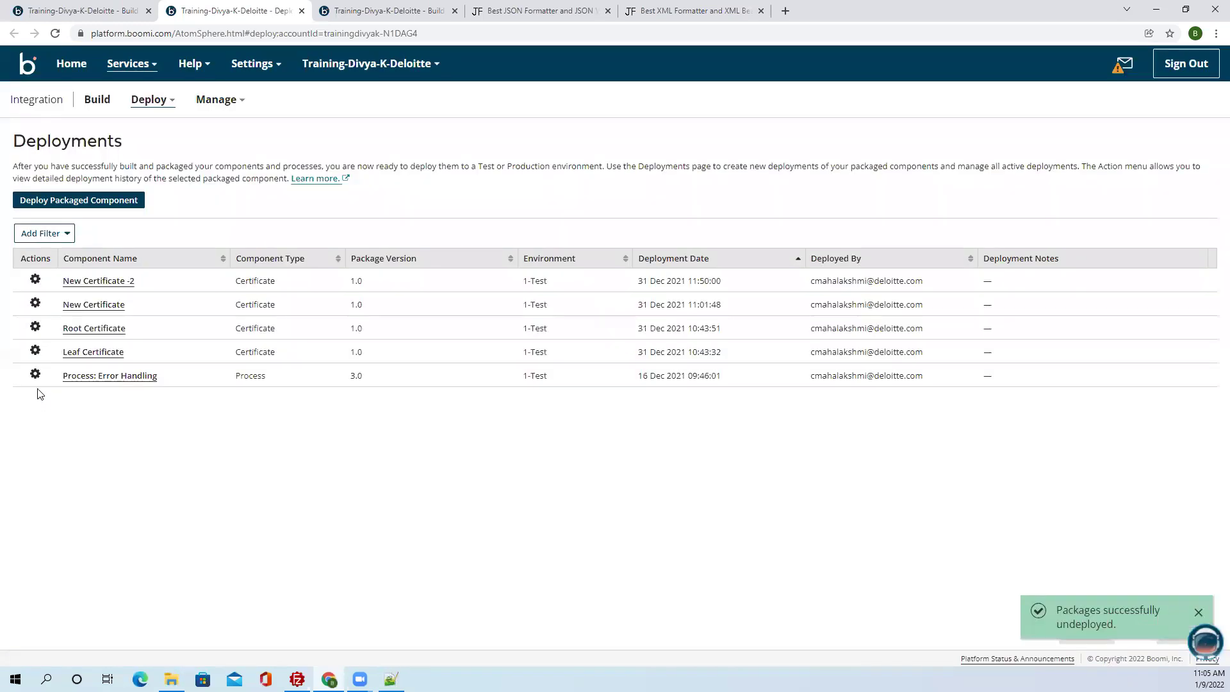
{"action": "left_click", "coordinate": [35, 376]}
{"action": "left_click", "coordinate": [48, 433]}
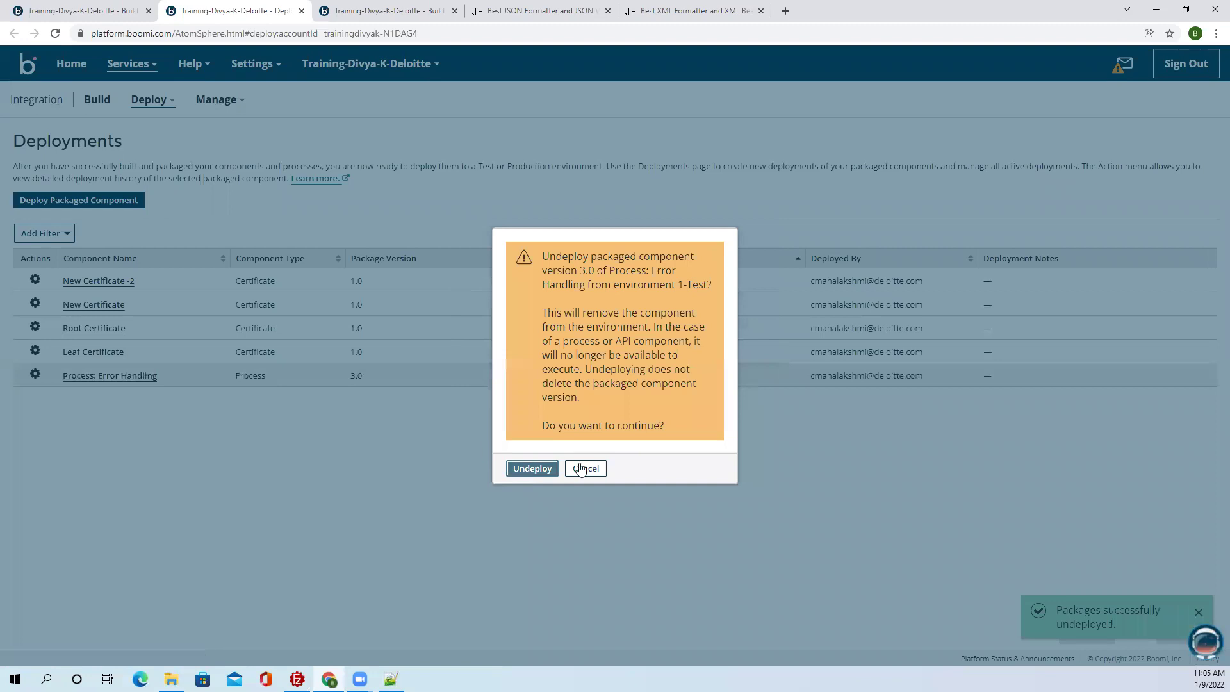
{"action": "left_click", "coordinate": [521, 473]}
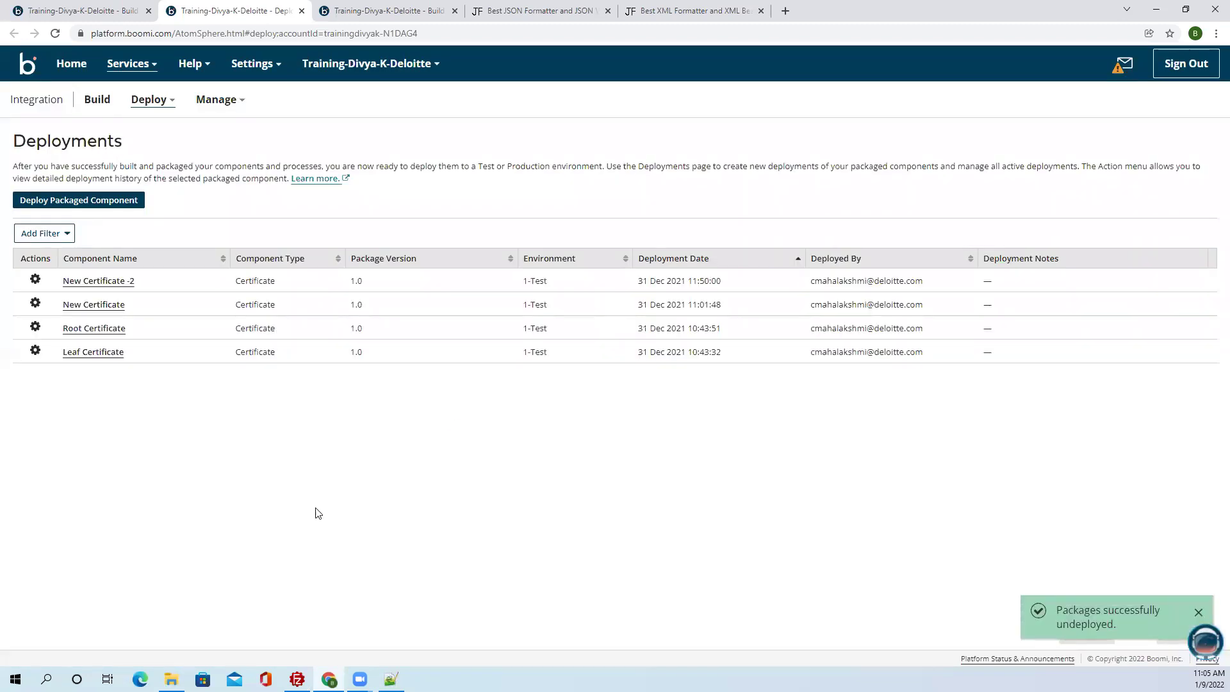
Return to Process_WSS, save it and package it as version 2.0.
{"action": "key", "text": "ctrl+shift+Tab"}
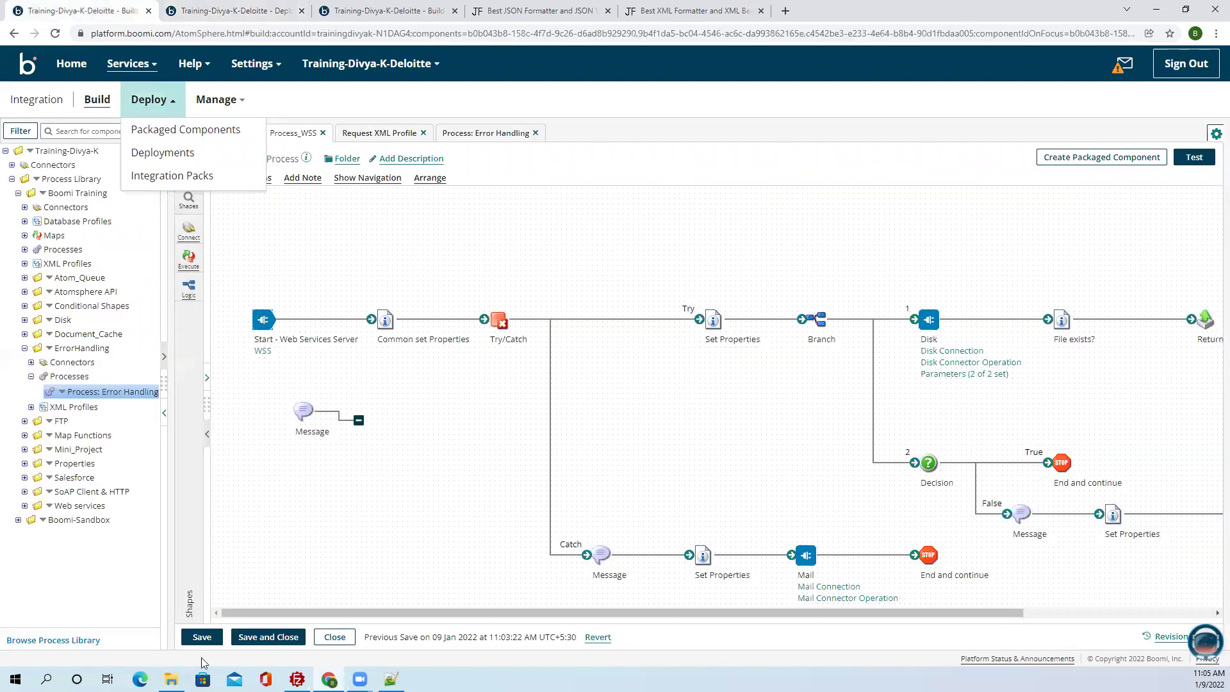
{"action": "left_click", "coordinate": [202, 637]}
{"action": "left_click", "coordinate": [1092, 158]}
{"action": "left_click", "coordinate": [1030, 578]}
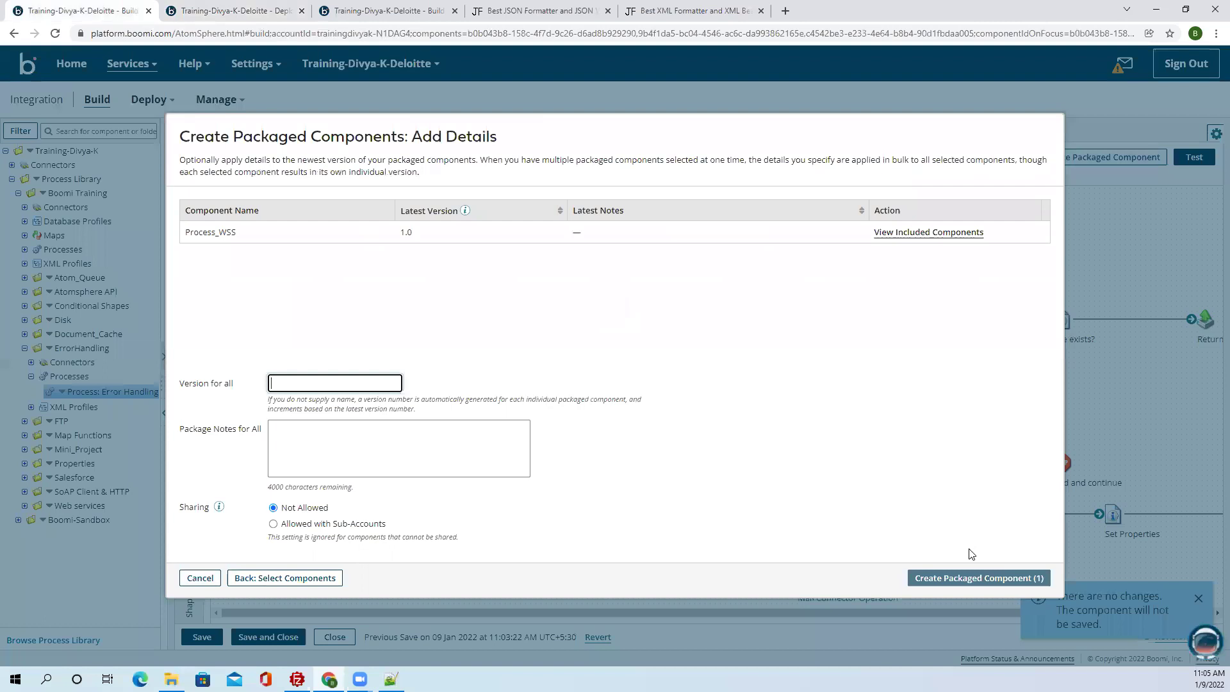
{"action": "left_click", "coordinate": [945, 586]}
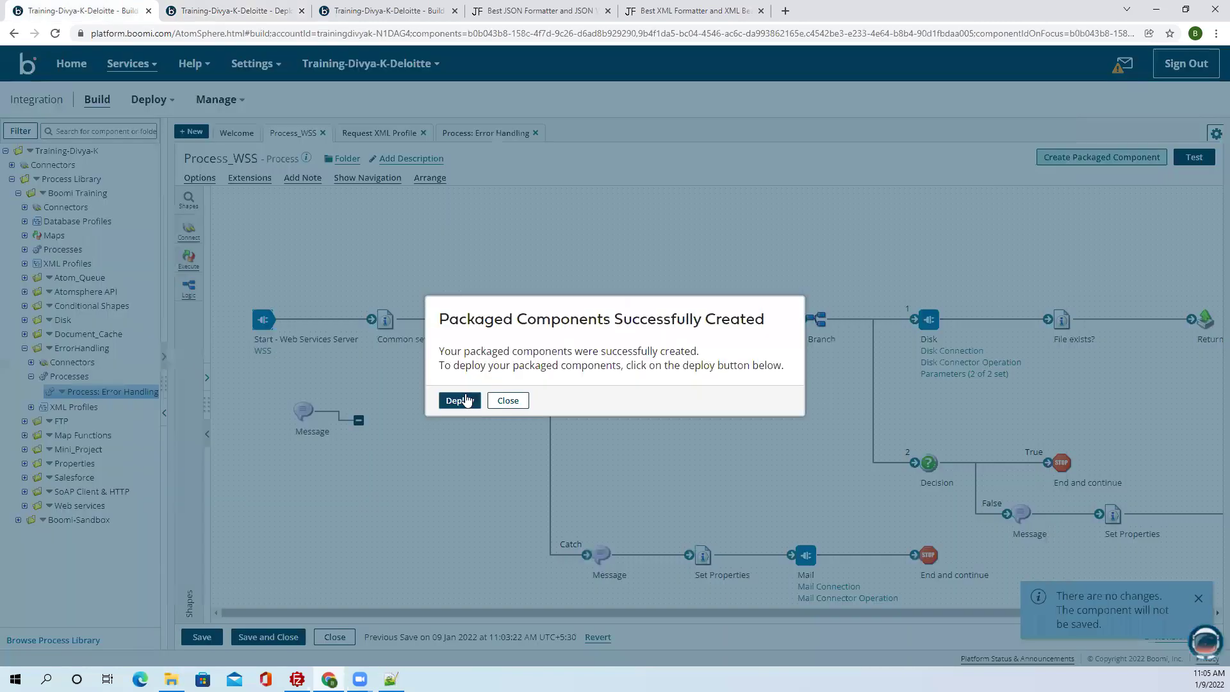
Deploy the version 2.0 package to 1-Test and dismiss the connection-limit rejection.
{"action": "left_click", "coordinate": [471, 400]}
{"action": "left_click", "coordinate": [374, 200]}
{"action": "left_click", "coordinate": [353, 211]}
{"action": "left_click", "coordinate": [974, 578]}
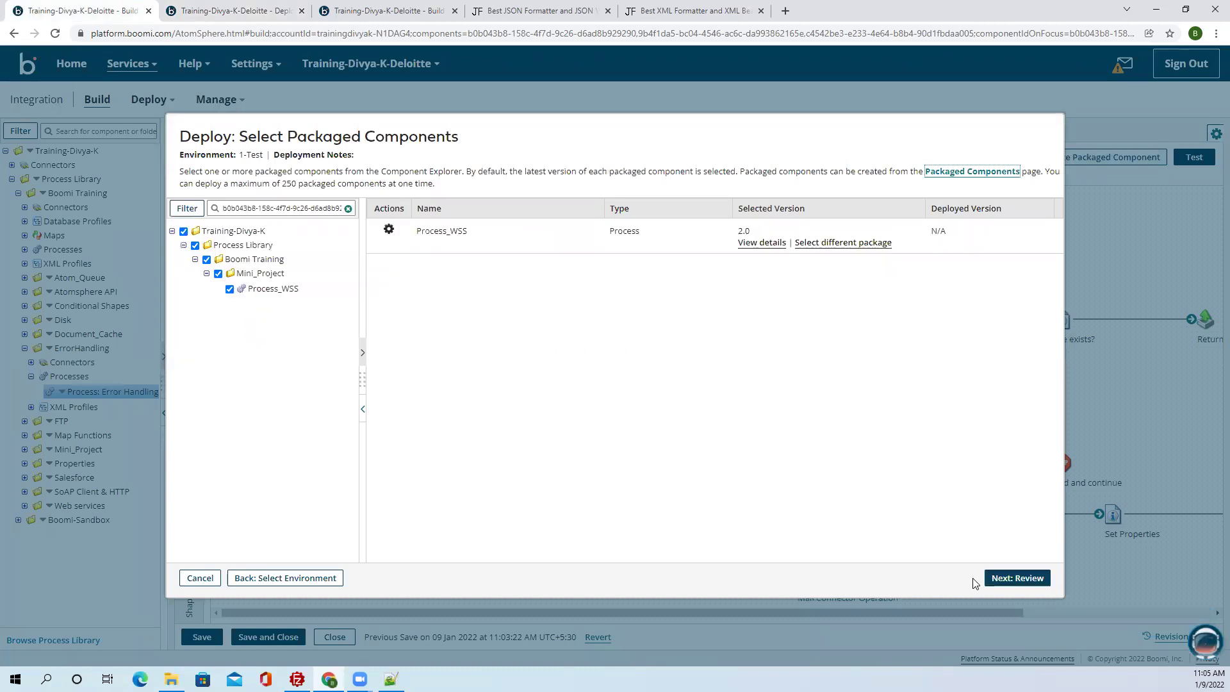
{"action": "left_click", "coordinate": [1018, 578]}
{"action": "left_click", "coordinate": [1031, 577]}
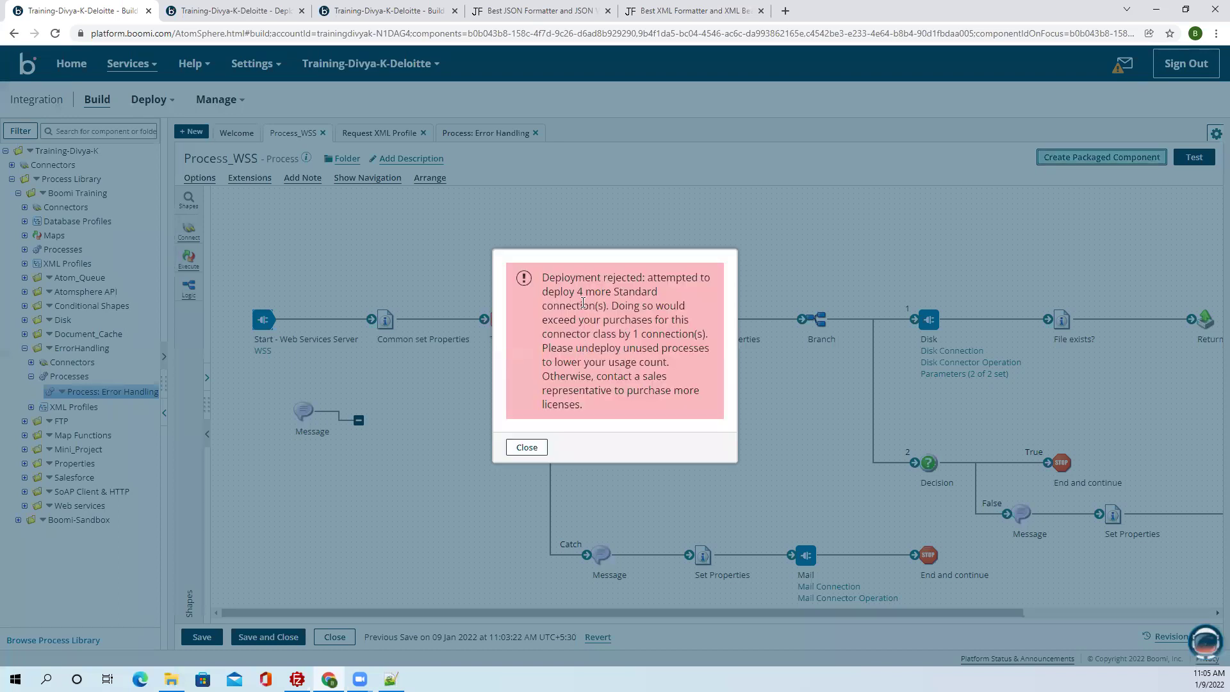
{"action": "left_click", "coordinate": [532, 447]}
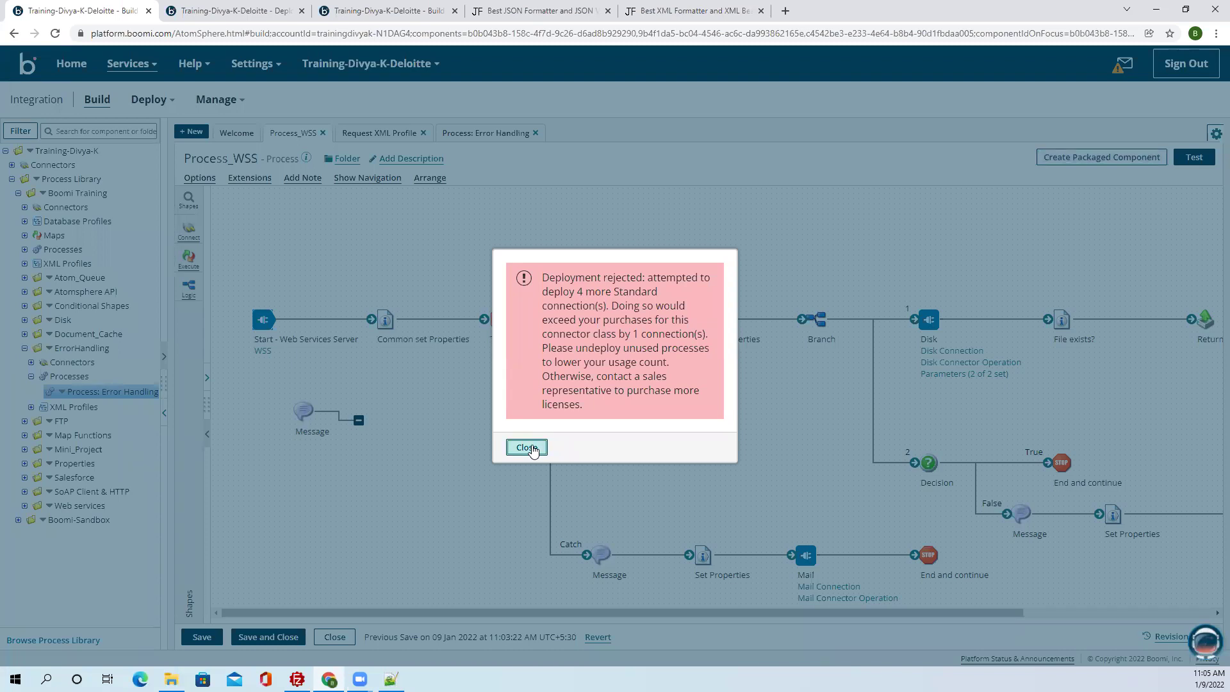
{"action": "key", "text": "Return"}
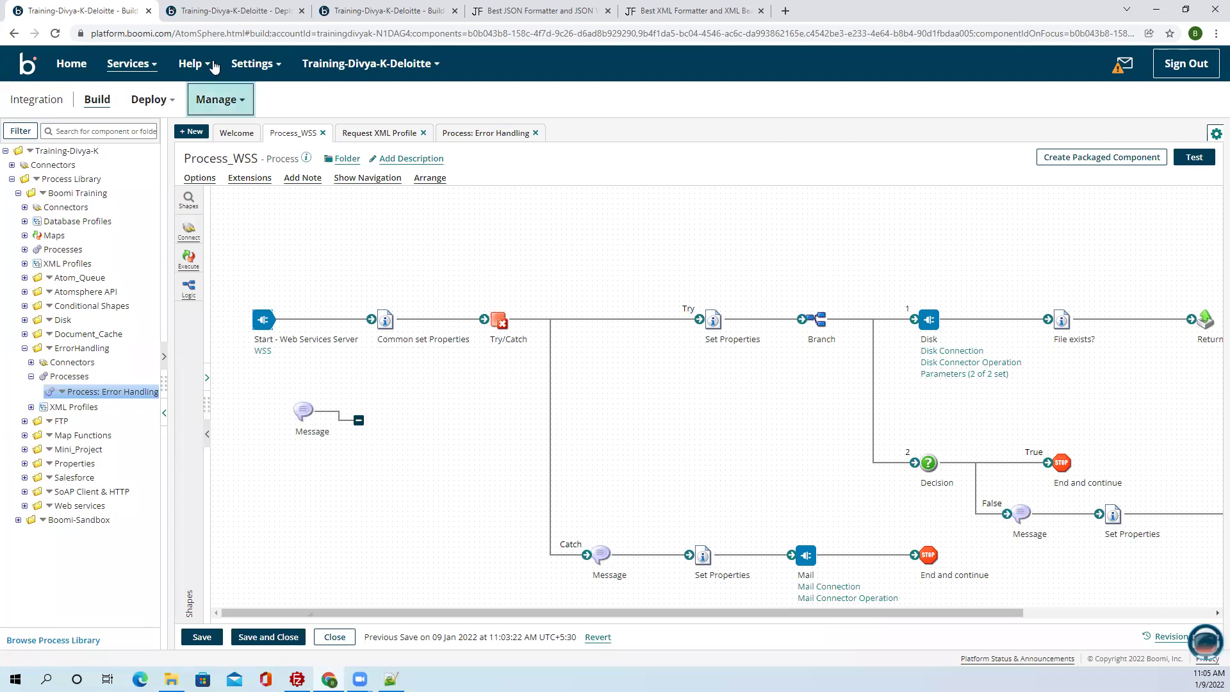
Undeploy New Certificate -2 from 1-Test on the Deployments page.
{"action": "left_click", "coordinate": [211, 11]}
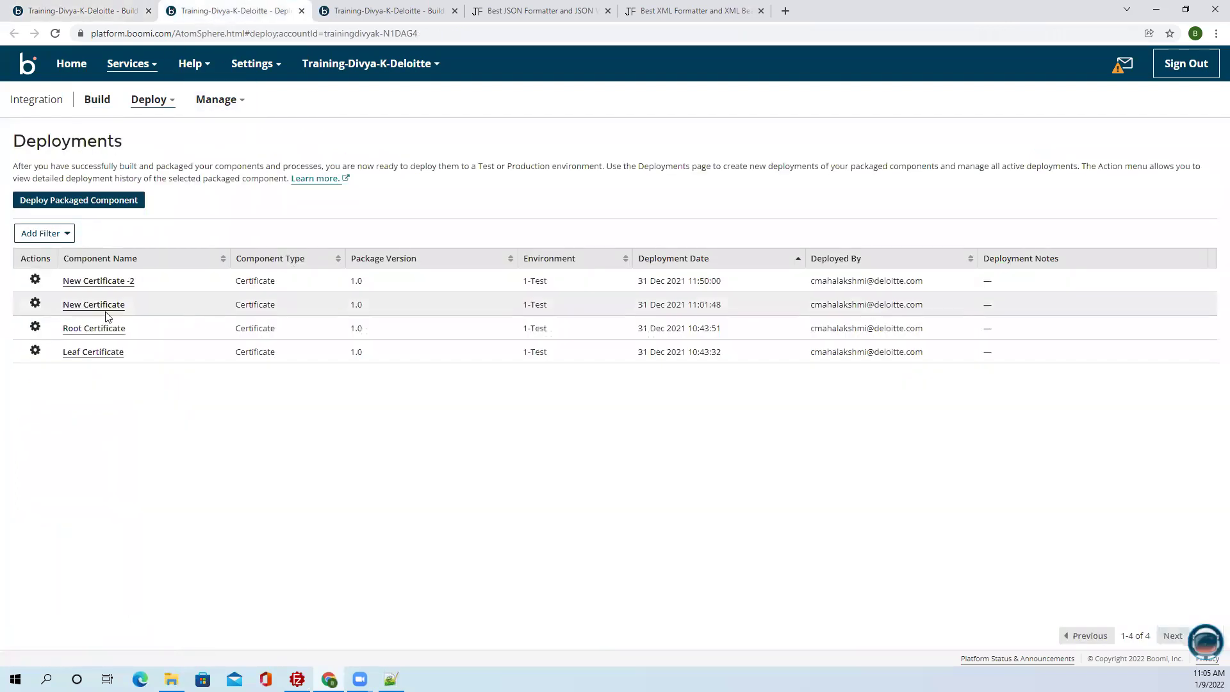
{"action": "left_click", "coordinate": [36, 281]}
{"action": "left_click", "coordinate": [35, 280]}
{"action": "left_click", "coordinate": [37, 287]}
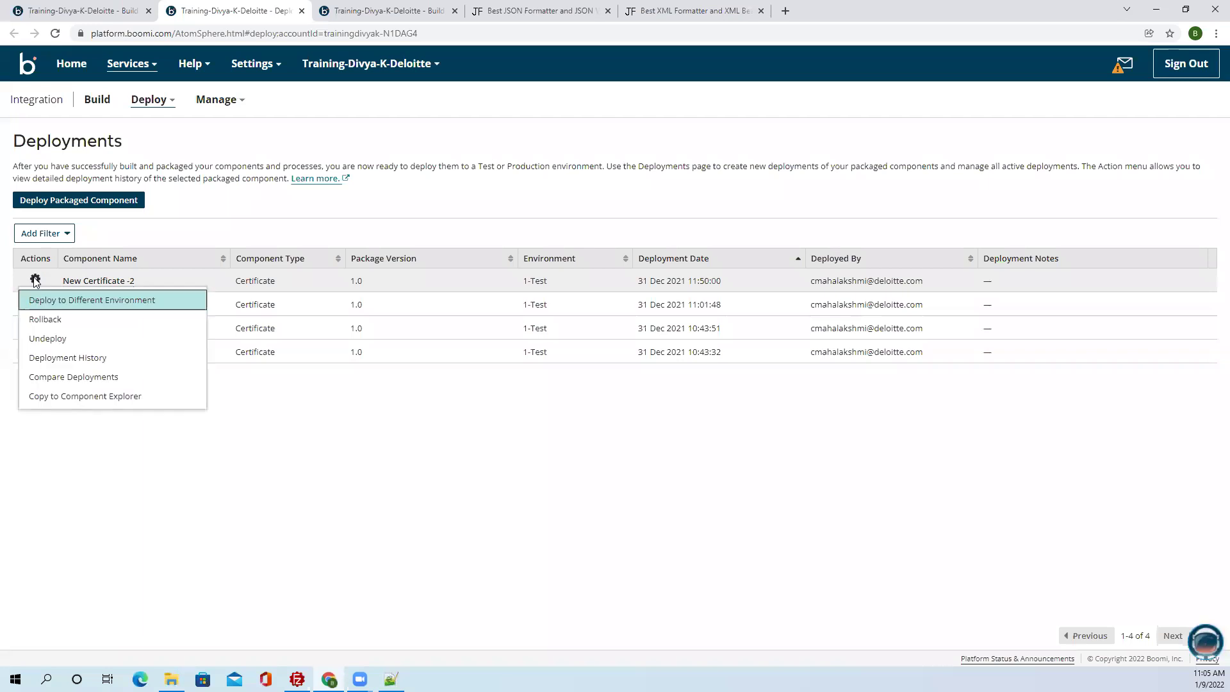
{"action": "left_click", "coordinate": [60, 338]}
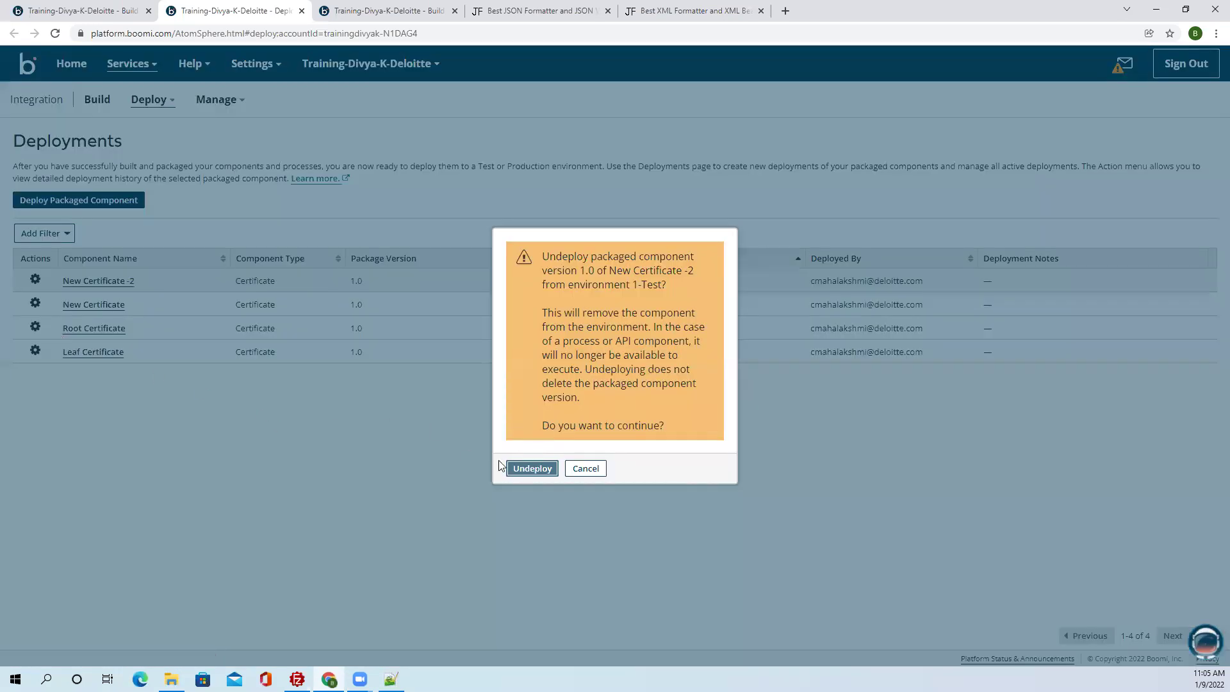
{"action": "left_click", "coordinate": [532, 468]}
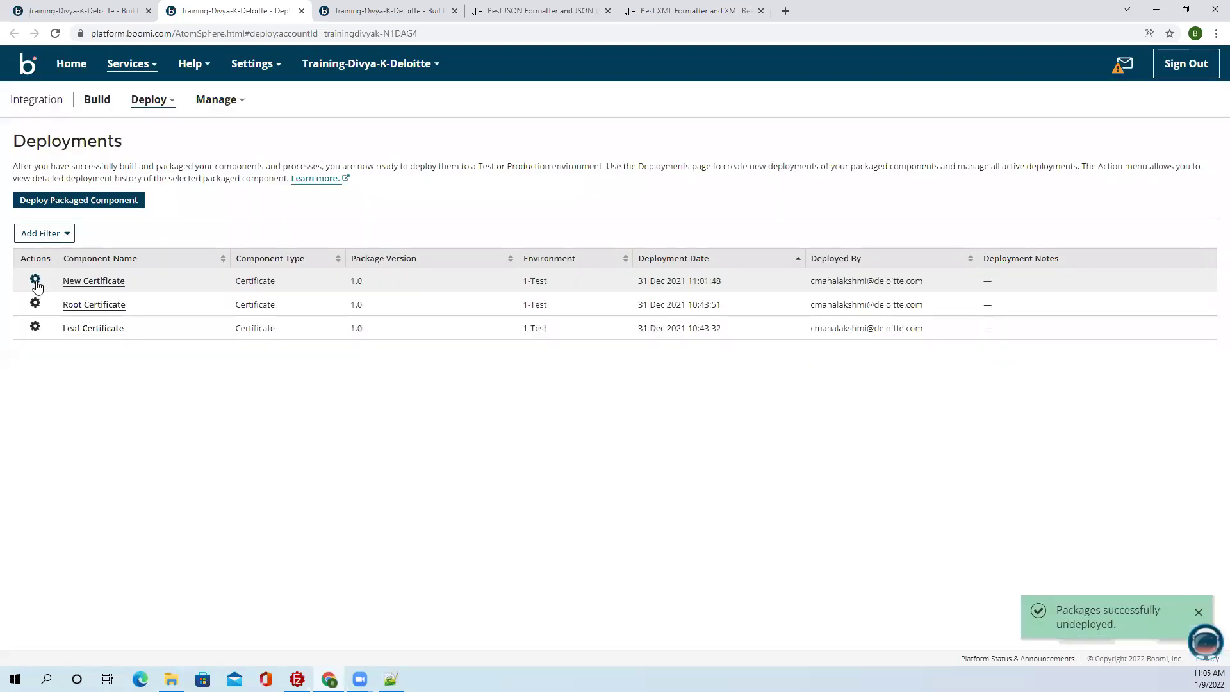
Undeploy New Certificate, Root Certificate and Leaf Certificate, leaving the Deployments list empty.
{"action": "left_click", "coordinate": [35, 280]}
{"action": "left_click", "coordinate": [546, 469]}
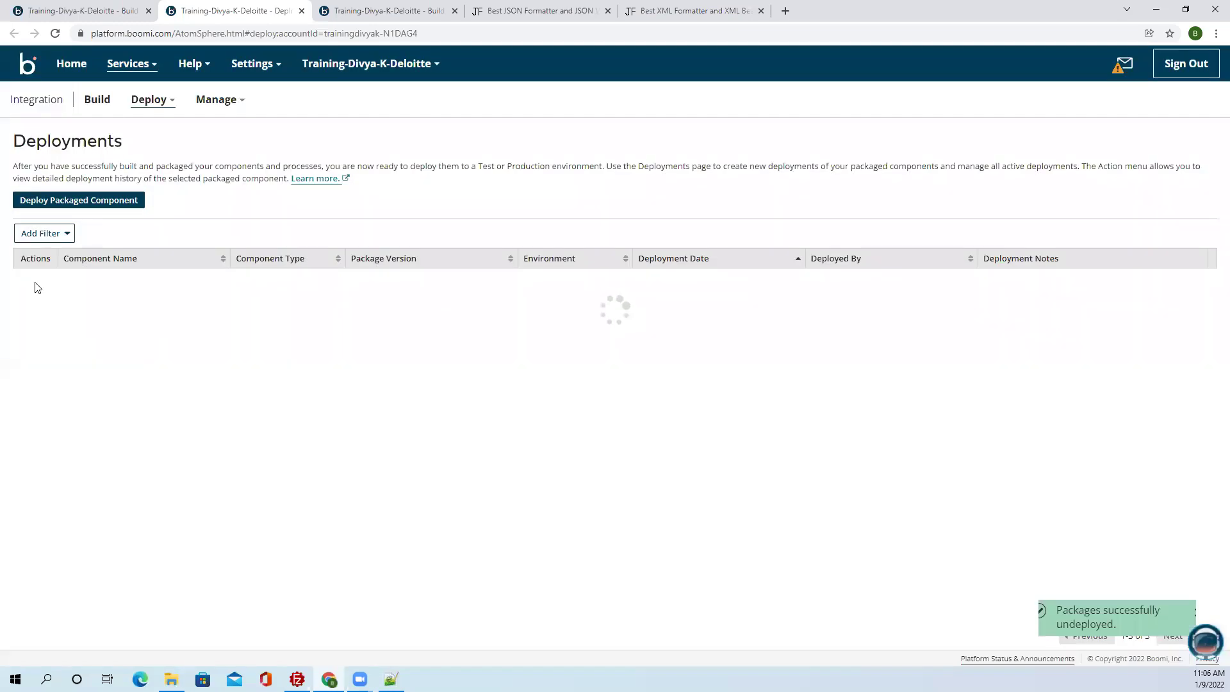
{"action": "left_click", "coordinate": [35, 280]}
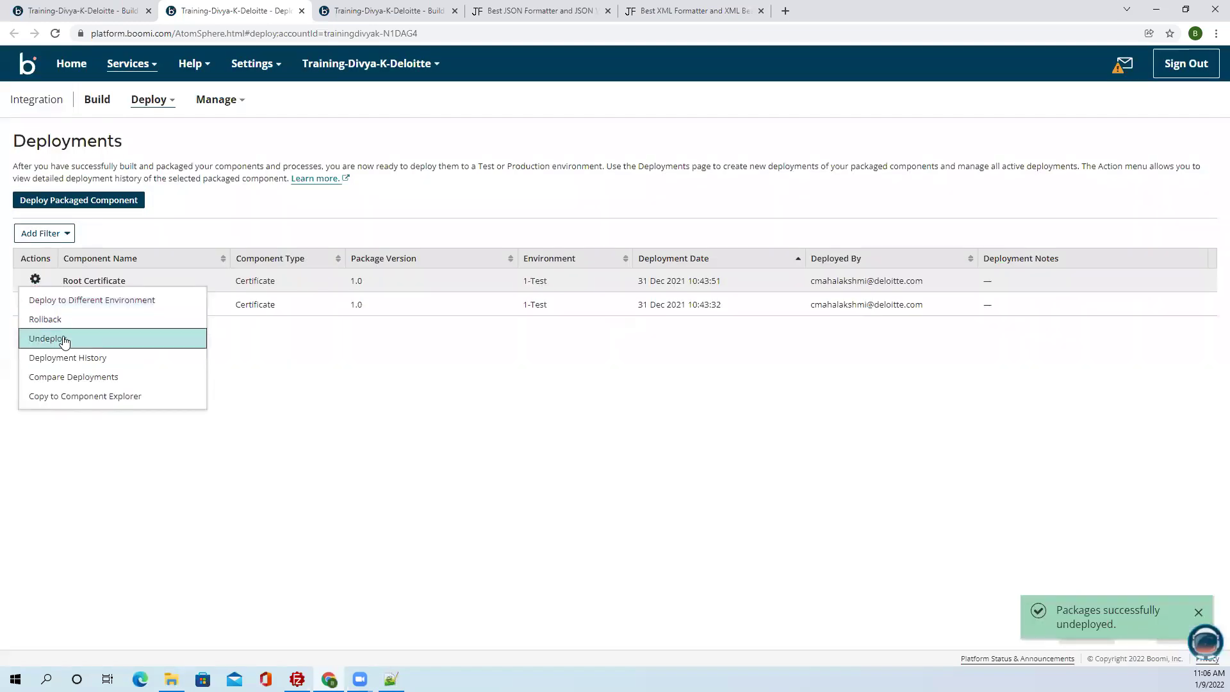
{"action": "left_click", "coordinate": [64, 339]}
{"action": "left_click", "coordinate": [541, 469]}
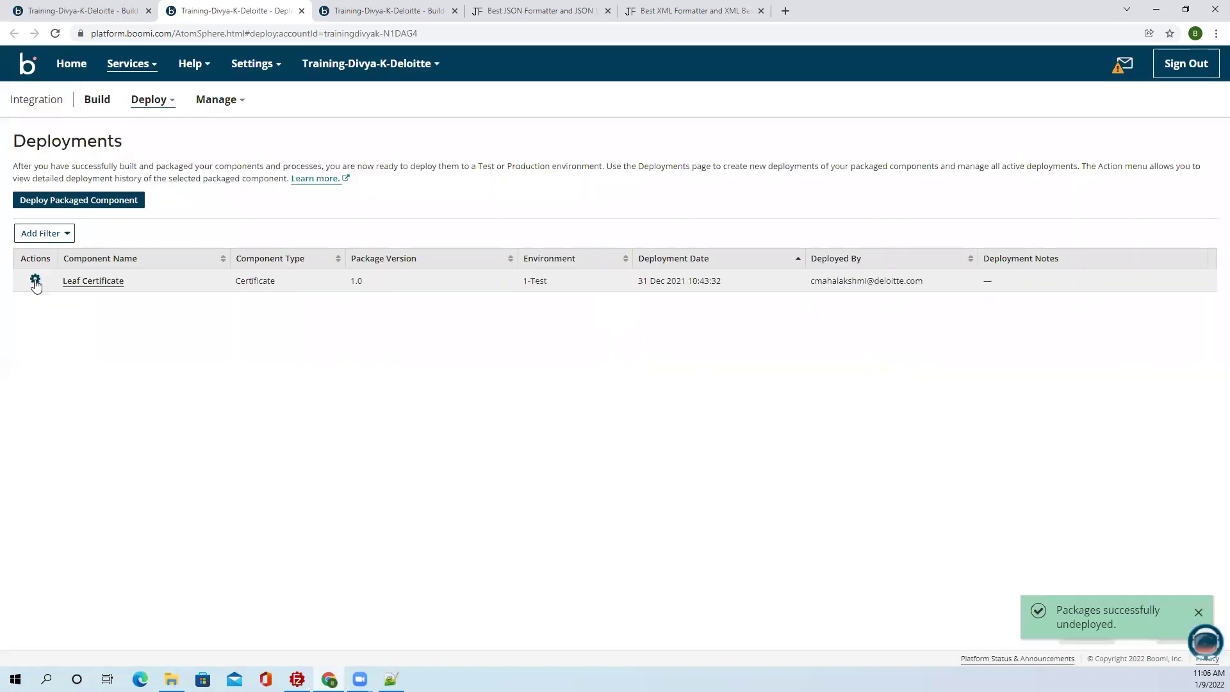
{"action": "left_click", "coordinate": [36, 281]}
{"action": "left_click", "coordinate": [69, 339]}
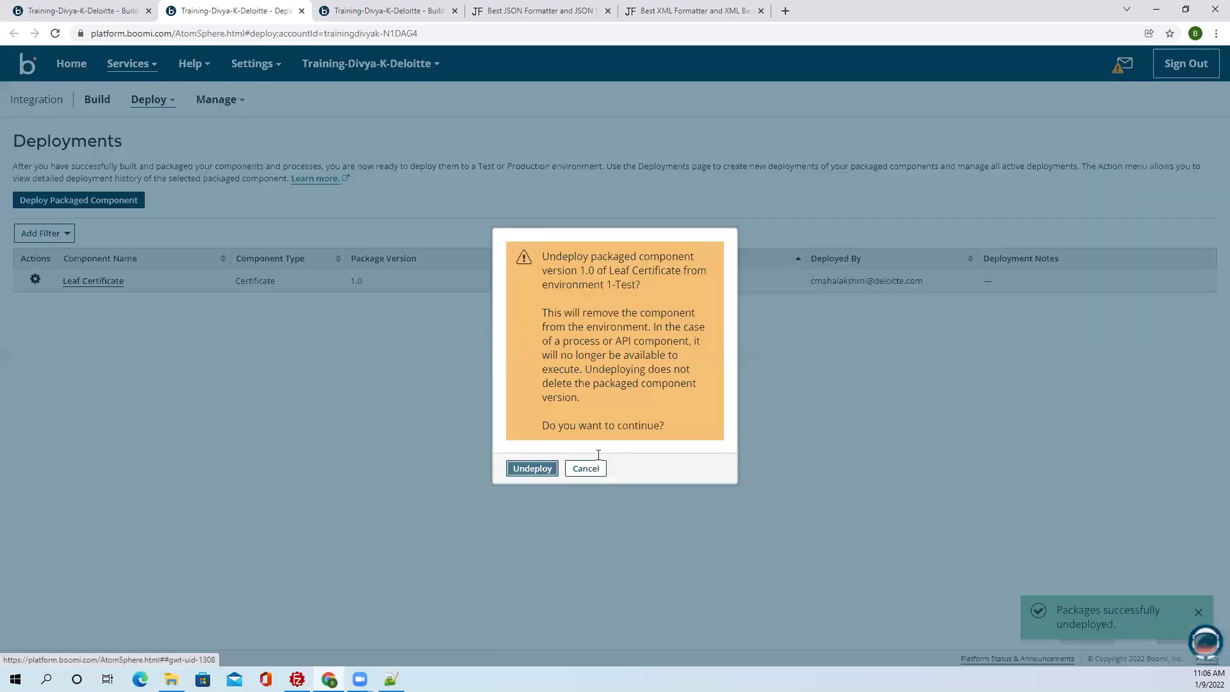
{"action": "left_click", "coordinate": [520, 468]}
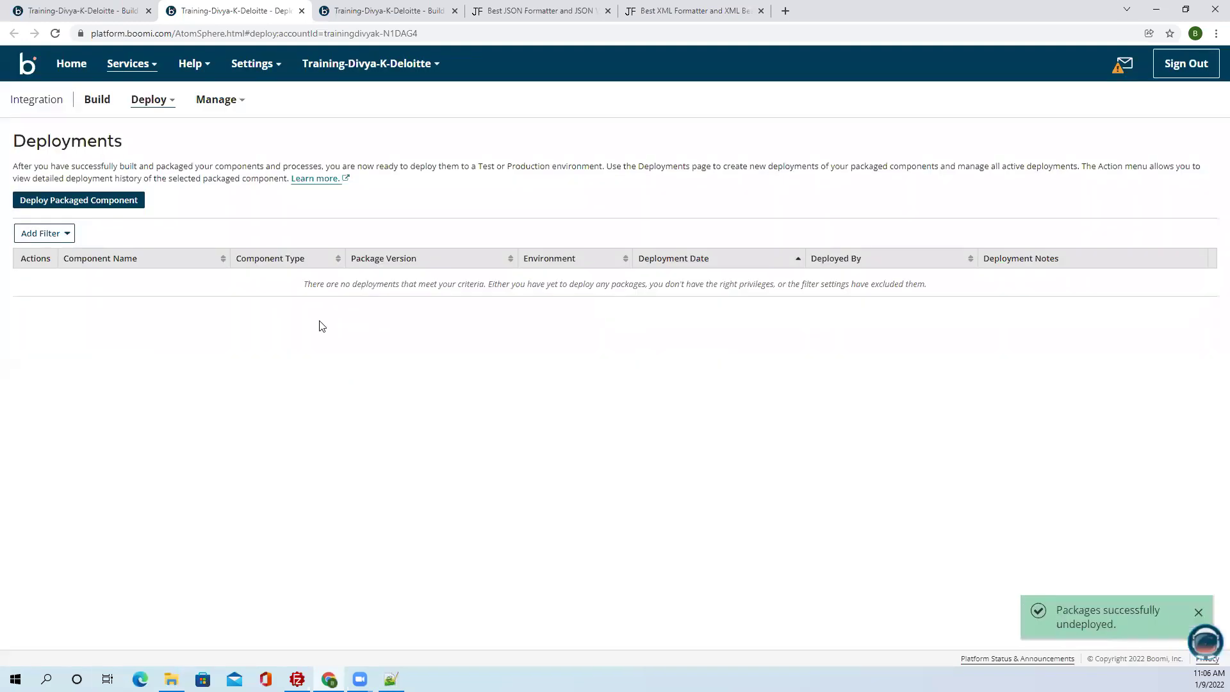
{"action": "left_click", "coordinate": [355, 64]}
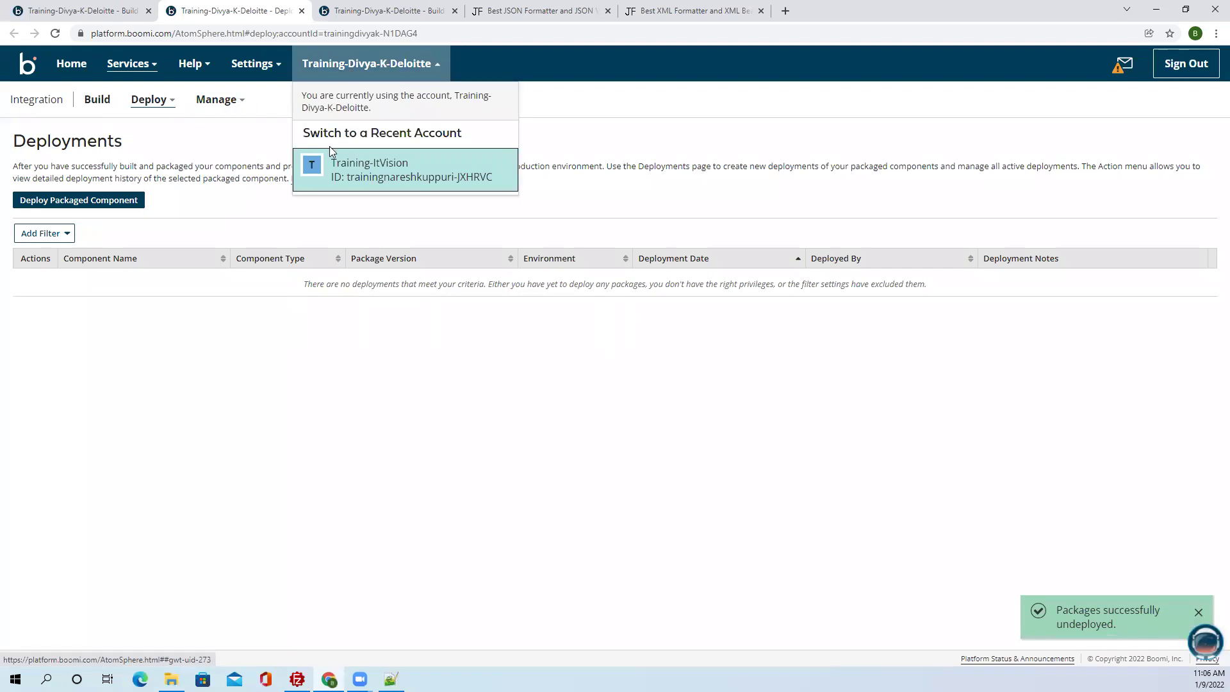
Check the Test-class connection counts on the Settings > Licensing page in a new tab, then close that tab.
{"action": "left_click", "coordinate": [252, 63]}
{"action": "right_click", "coordinate": [274, 142]}
{"action": "left_click", "coordinate": [308, 152]}
{"action": "left_click", "coordinate": [534, 14]}
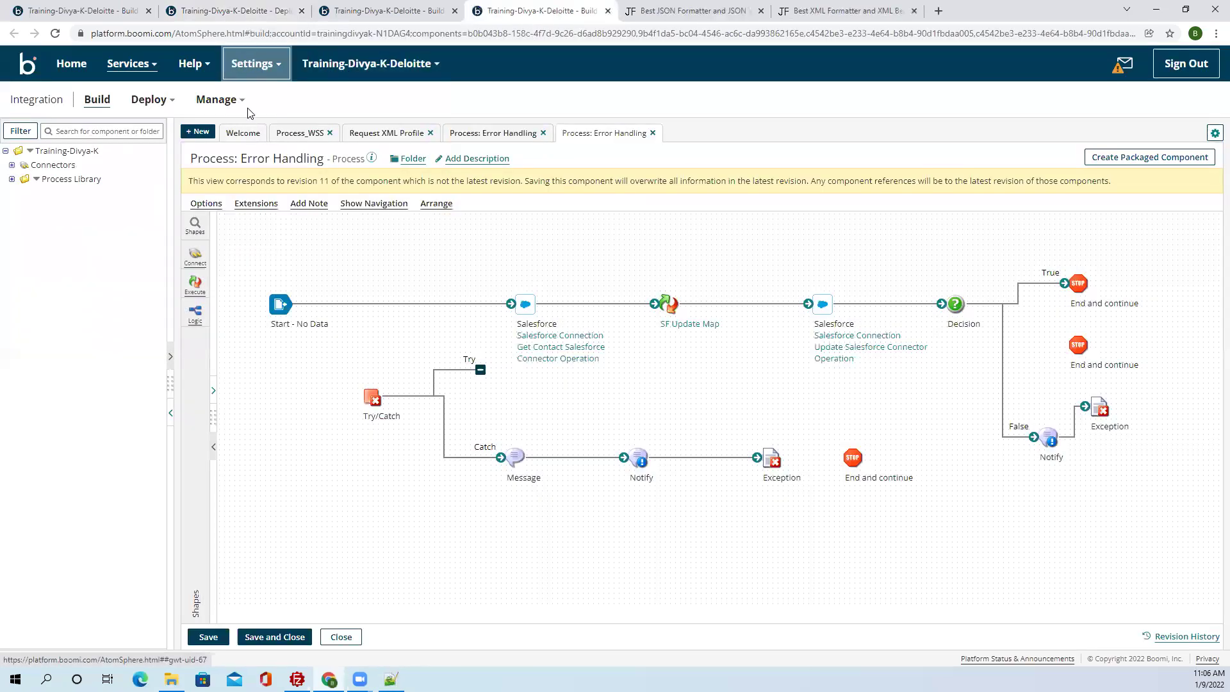
{"action": "left_click", "coordinate": [268, 76]}
{"action": "left_click", "coordinate": [253, 129]}
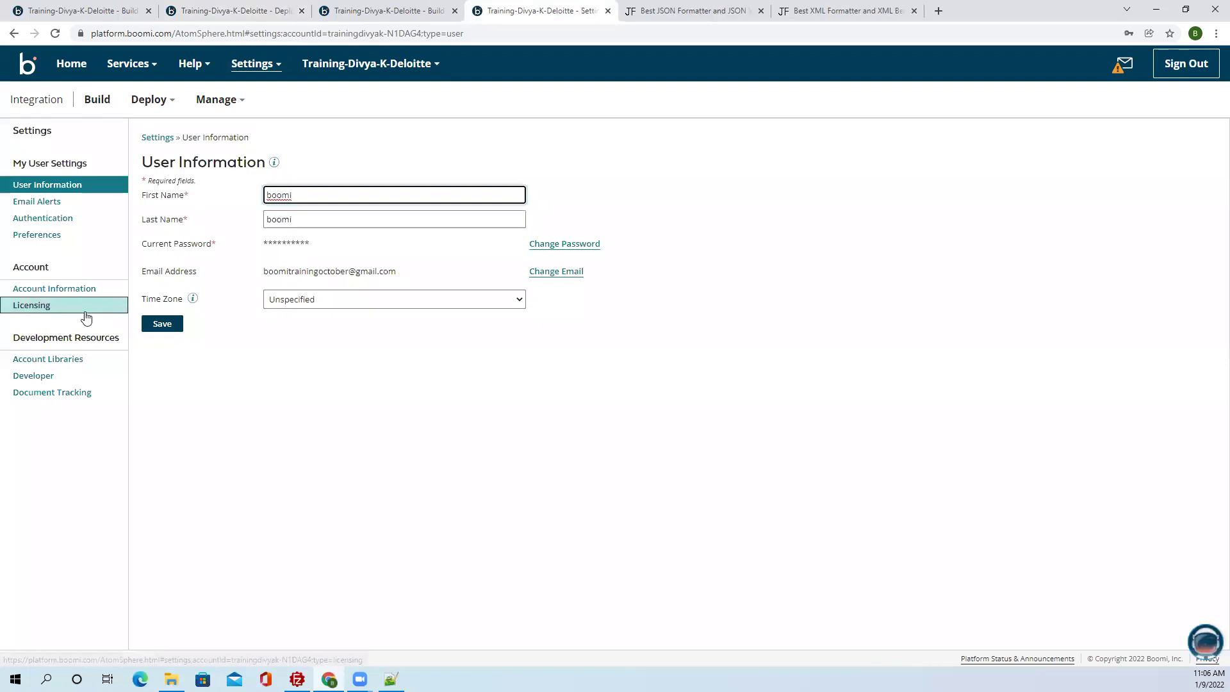
{"action": "left_click", "coordinate": [88, 310]}
{"action": "scroll", "coordinate": [741, 346], "scroll_direction": "down", "scroll_amount": 3}
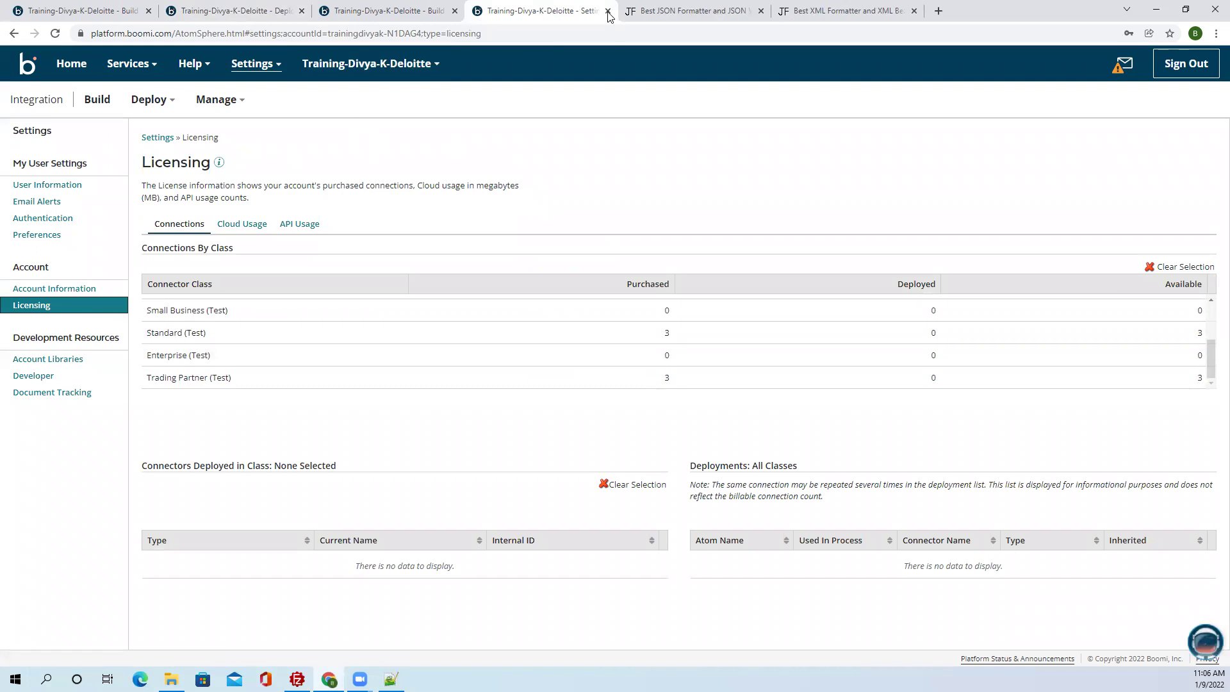
{"action": "key", "text": "ctrl+w"}
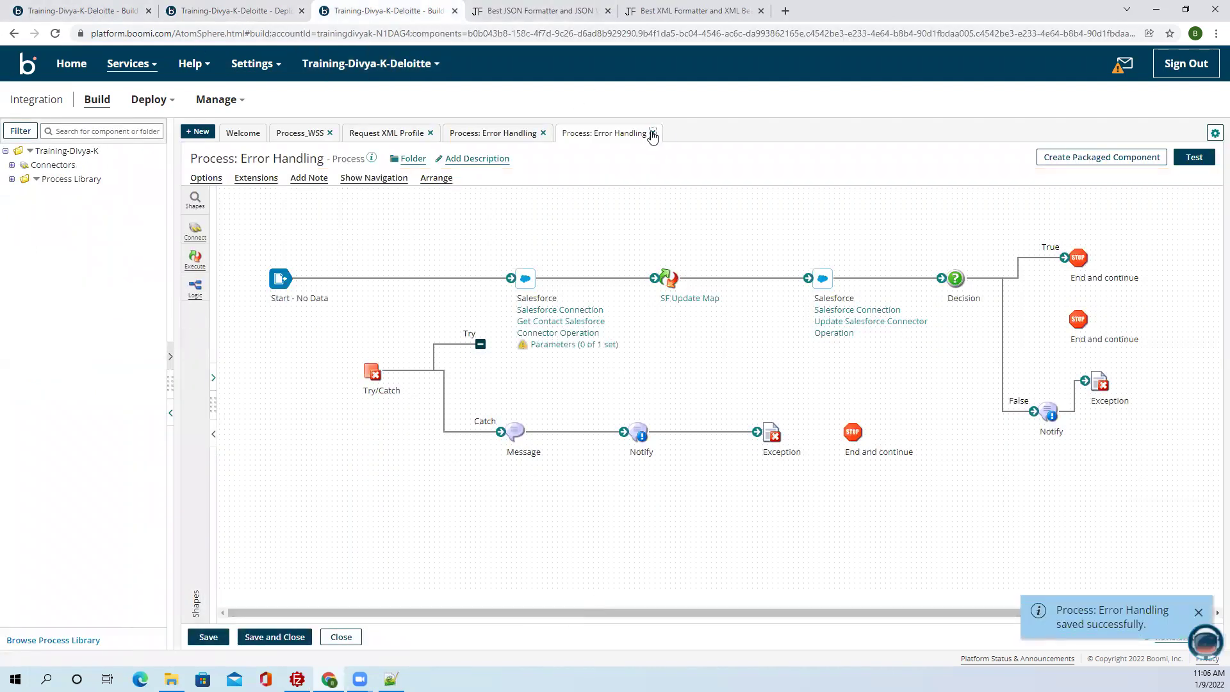
Close both Error Handling process tabs and save Process_WSS.
{"action": "left_click", "coordinate": [652, 133]}
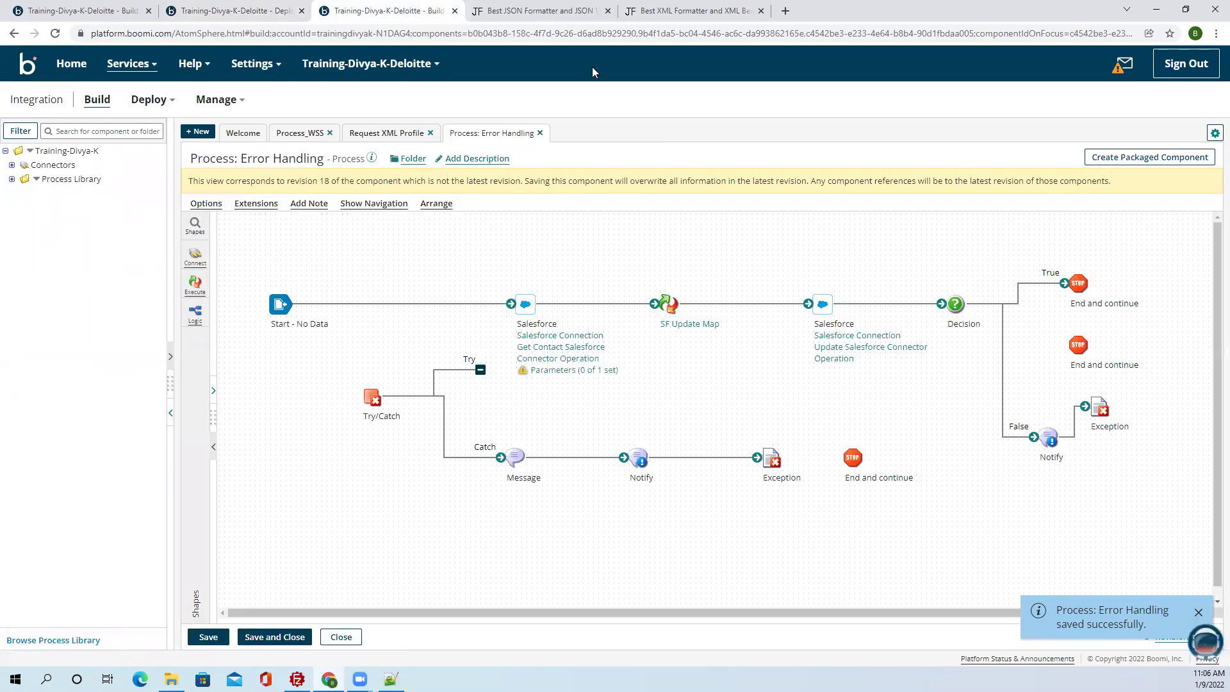
{"action": "left_click", "coordinate": [540, 133]}
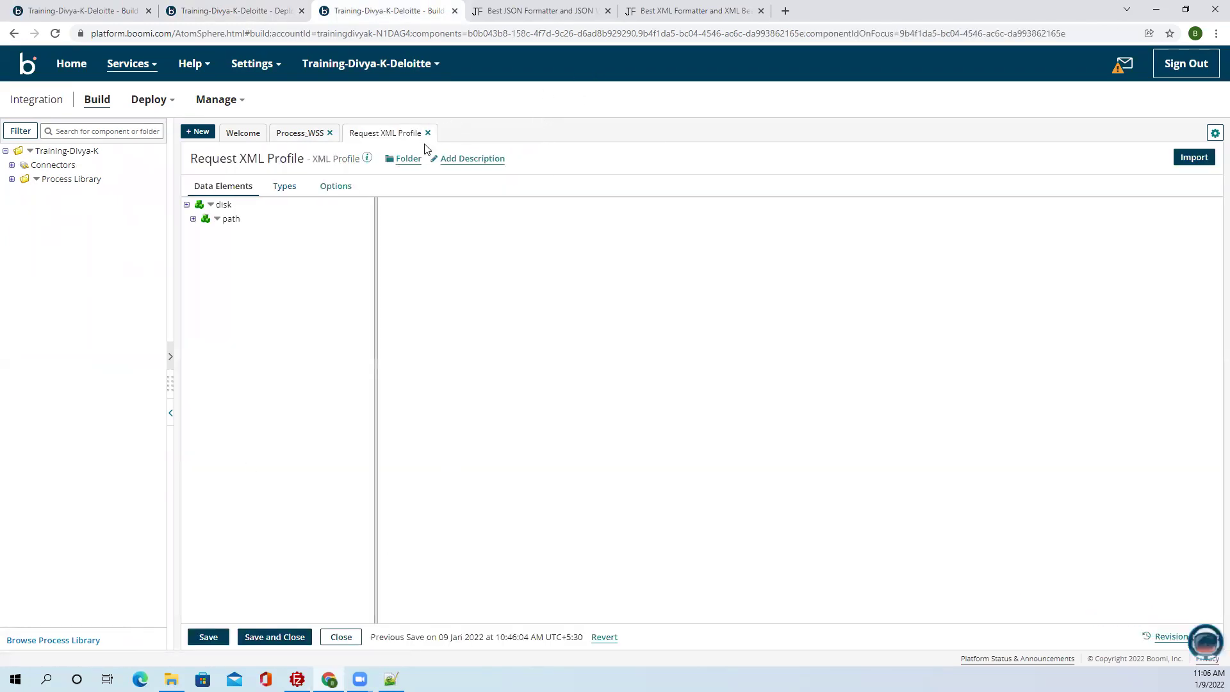
{"action": "left_click", "coordinate": [288, 140]}
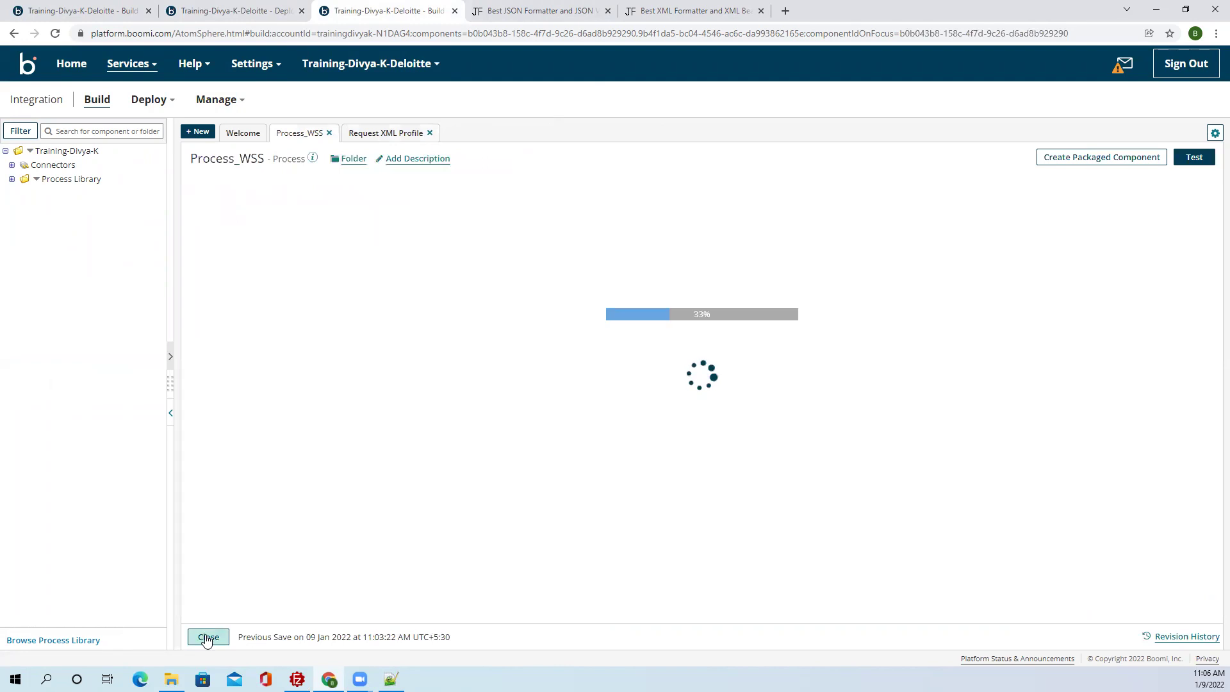
{"action": "key", "text": "ctrl+s"}
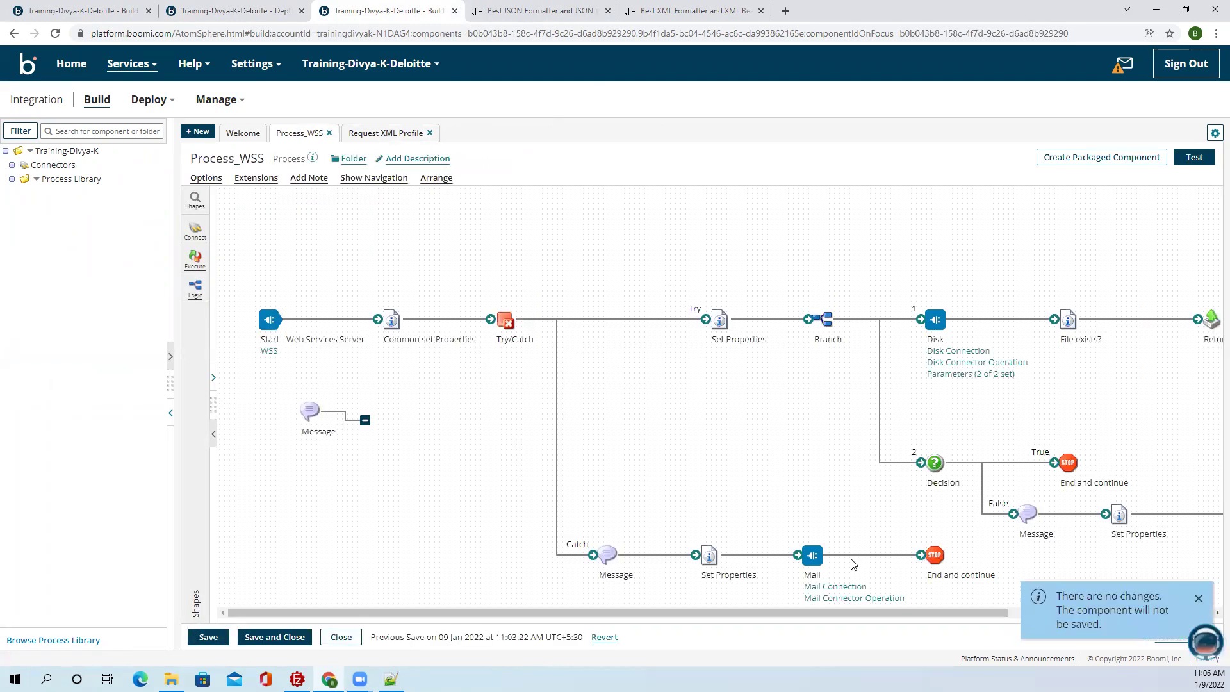
{"action": "left_click_drag", "start_coordinate": [810, 610], "coordinate": [954, 605]}
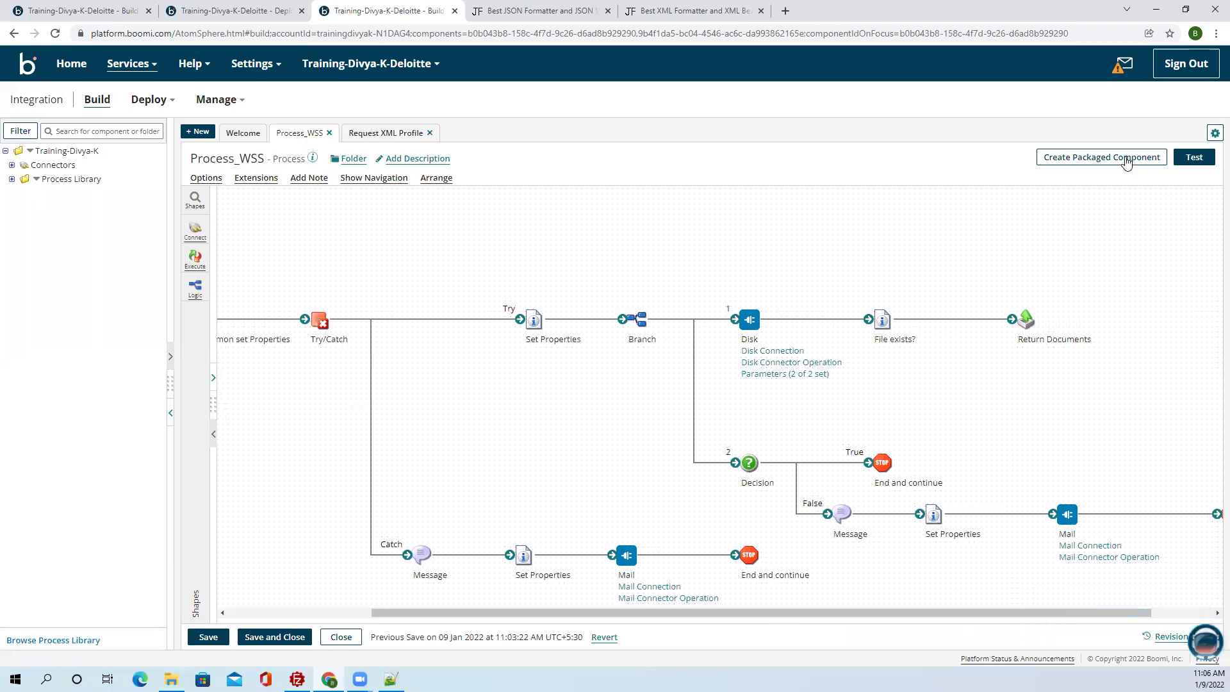
Package Process_WSS as version 3.0, deploy it to 1-Test, and dismiss the licence rejection.
{"action": "left_click", "coordinate": [1108, 157]}
{"action": "left_click", "coordinate": [1030, 580]}
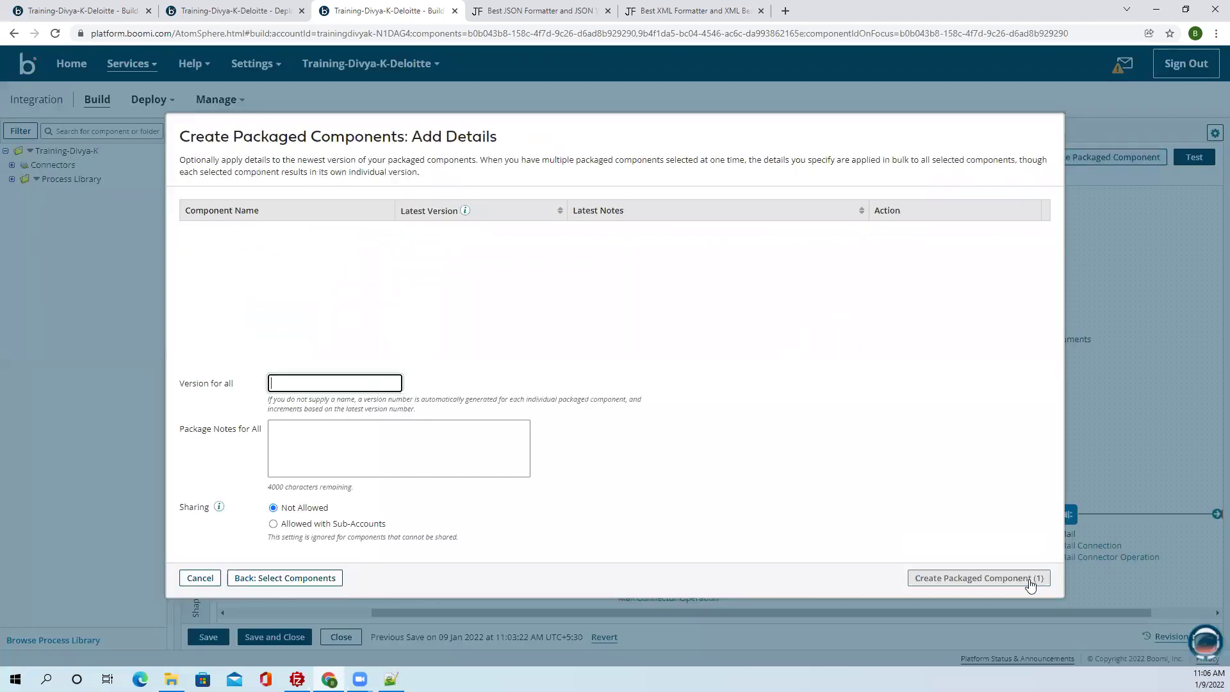
{"action": "left_click", "coordinate": [1028, 580]}
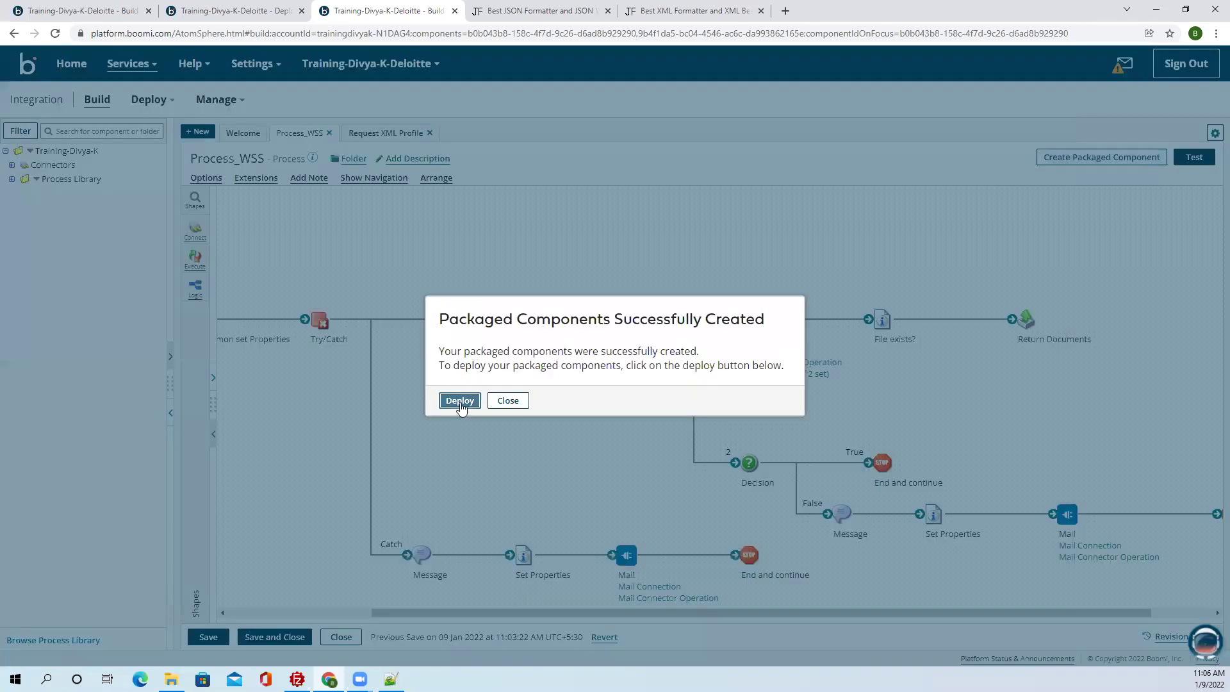
{"action": "left_click", "coordinate": [460, 400]}
{"action": "left_click", "coordinate": [390, 196]}
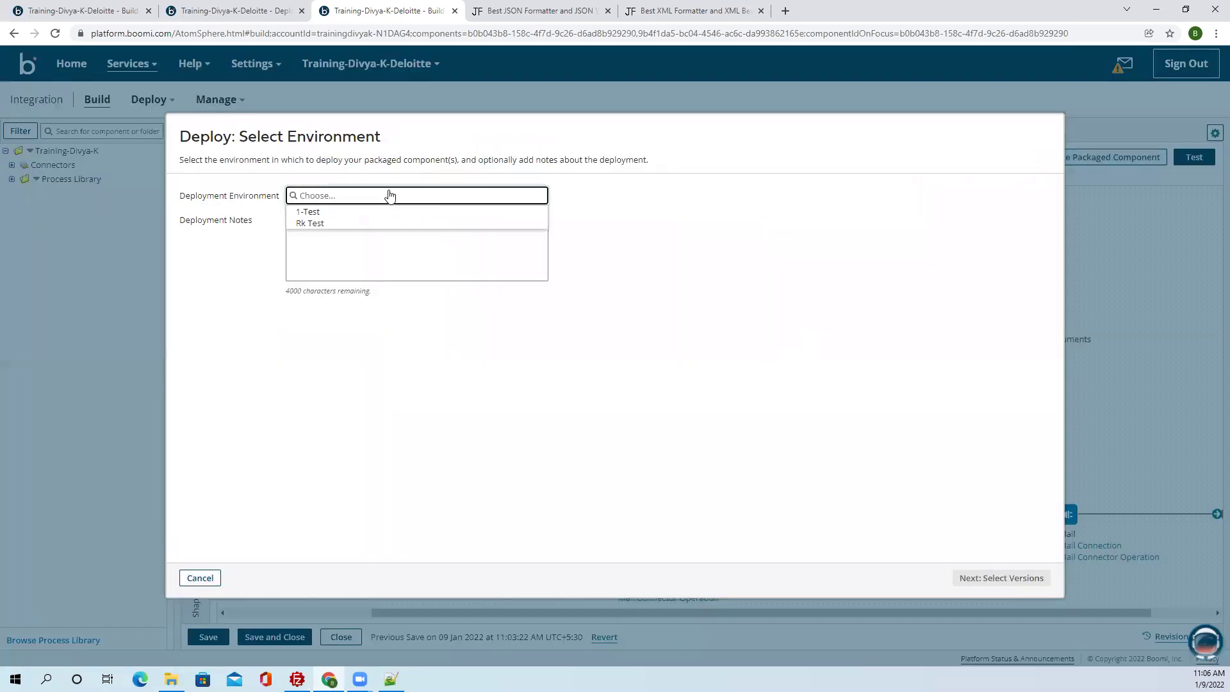
{"action": "left_click", "coordinate": [347, 212]}
{"action": "left_click", "coordinate": [978, 577]}
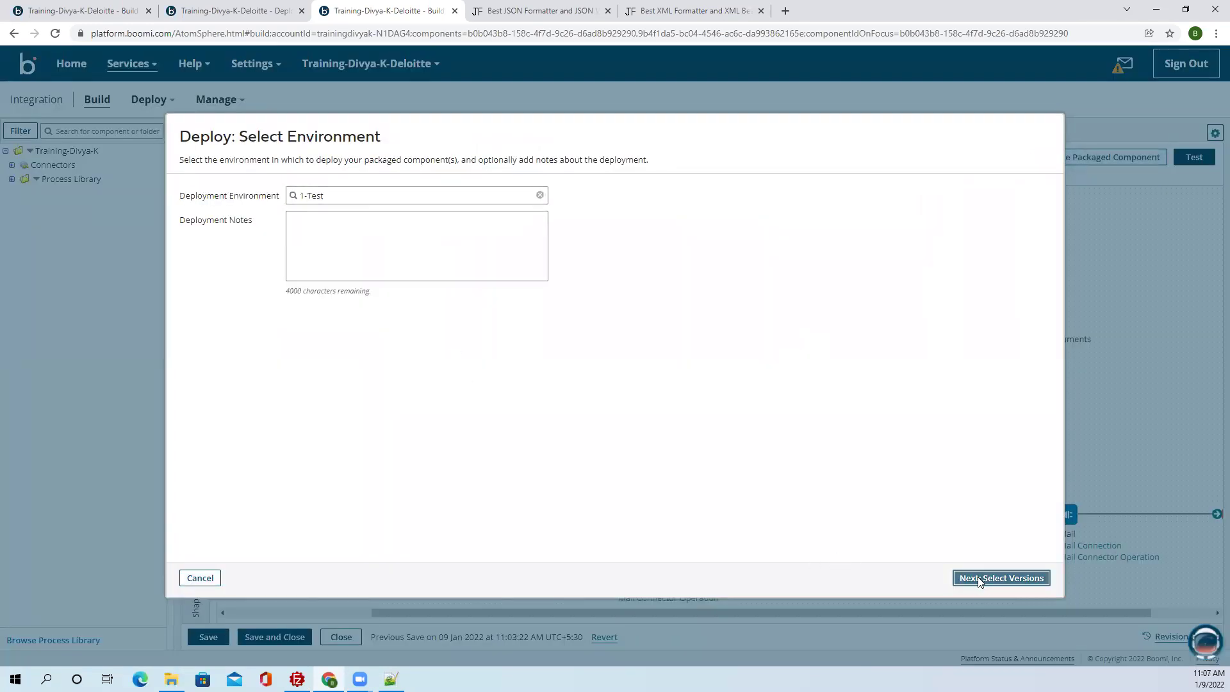
{"action": "left_click", "coordinate": [1017, 578]}
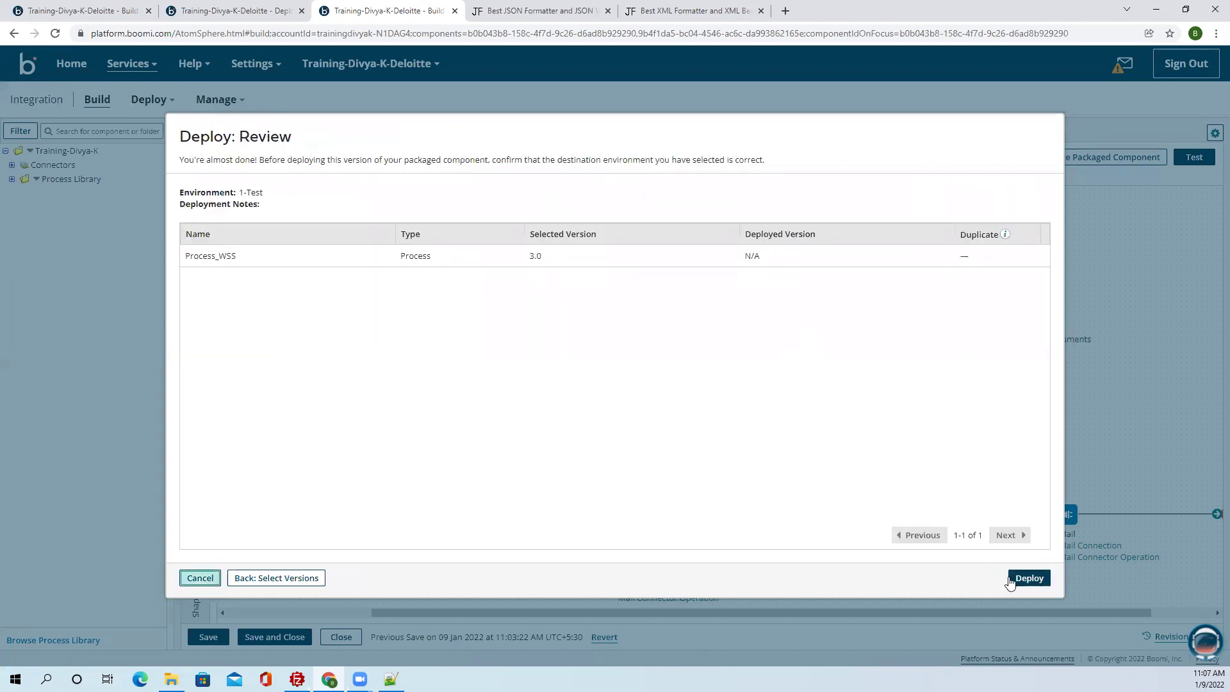
{"action": "left_click", "coordinate": [1021, 578]}
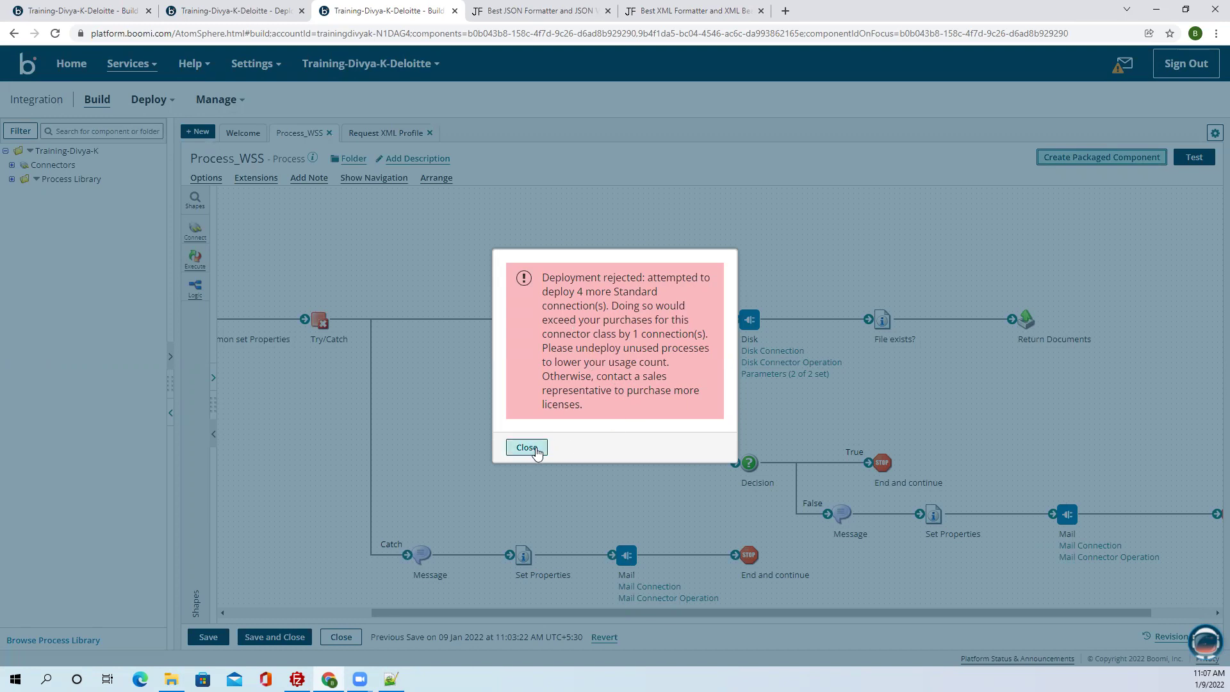
{"action": "left_click", "coordinate": [537, 452]}
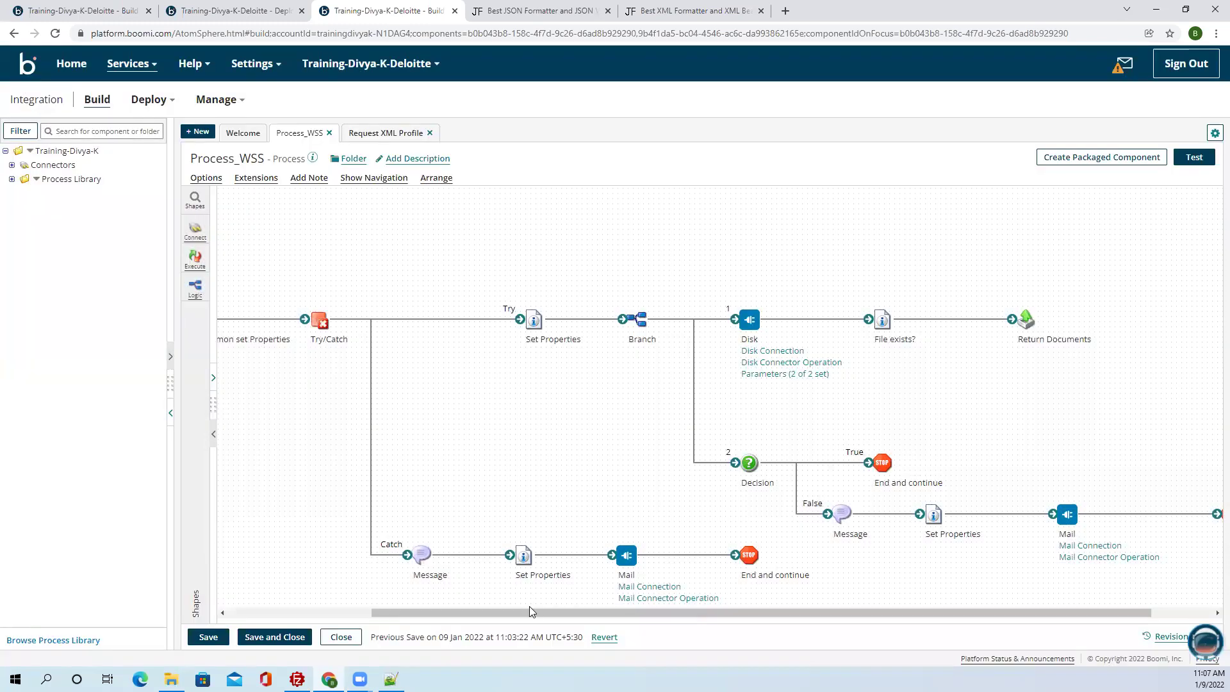
Review the Mail Connection and Disk Connection settings of Process_WSS without changes.
{"action": "left_click", "coordinate": [681, 588]}
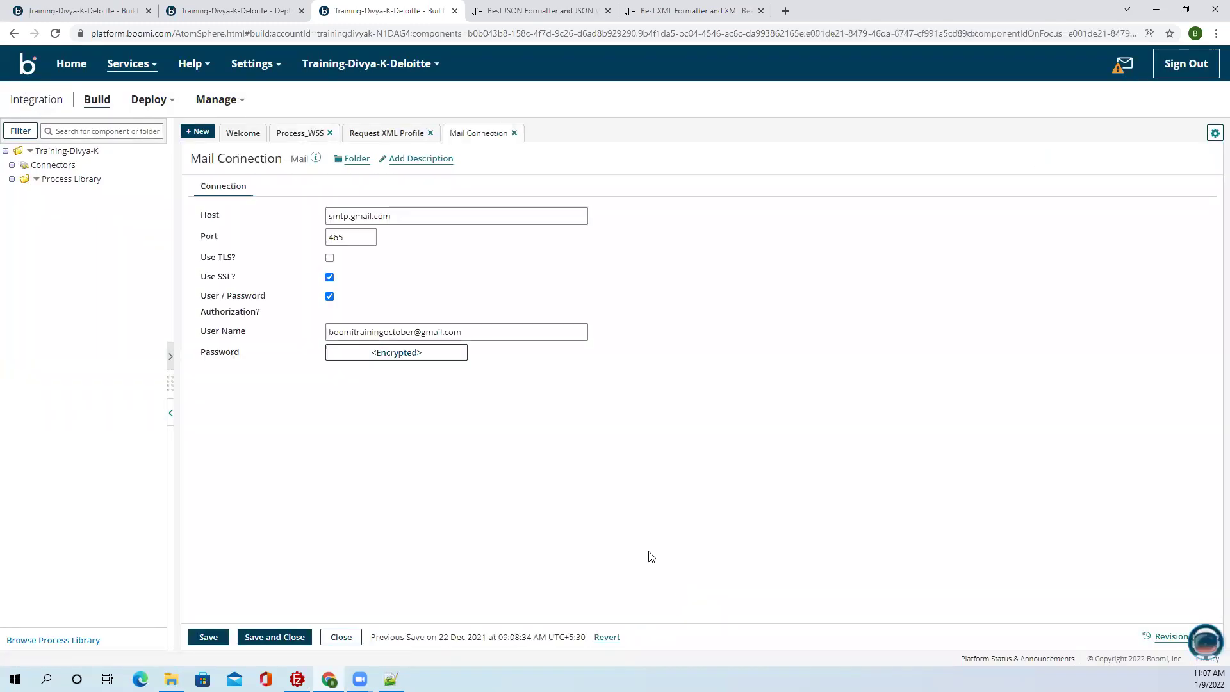
{"action": "left_click", "coordinate": [301, 138]}
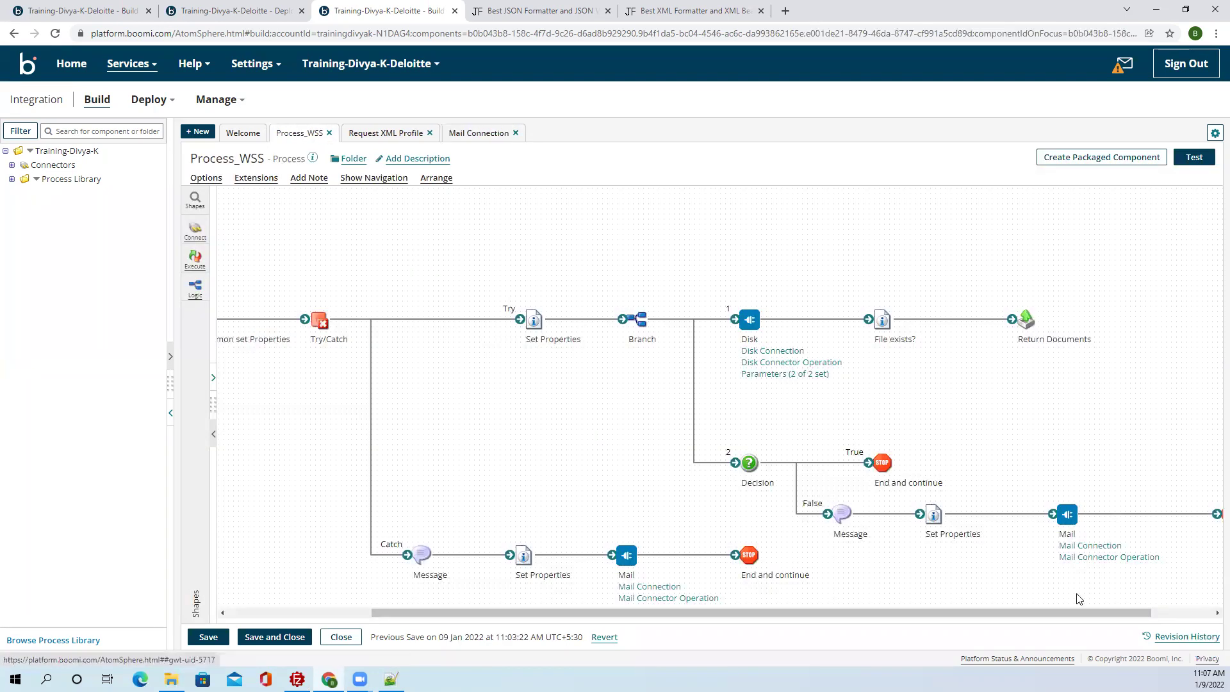
{"action": "left_click", "coordinate": [1073, 546]}
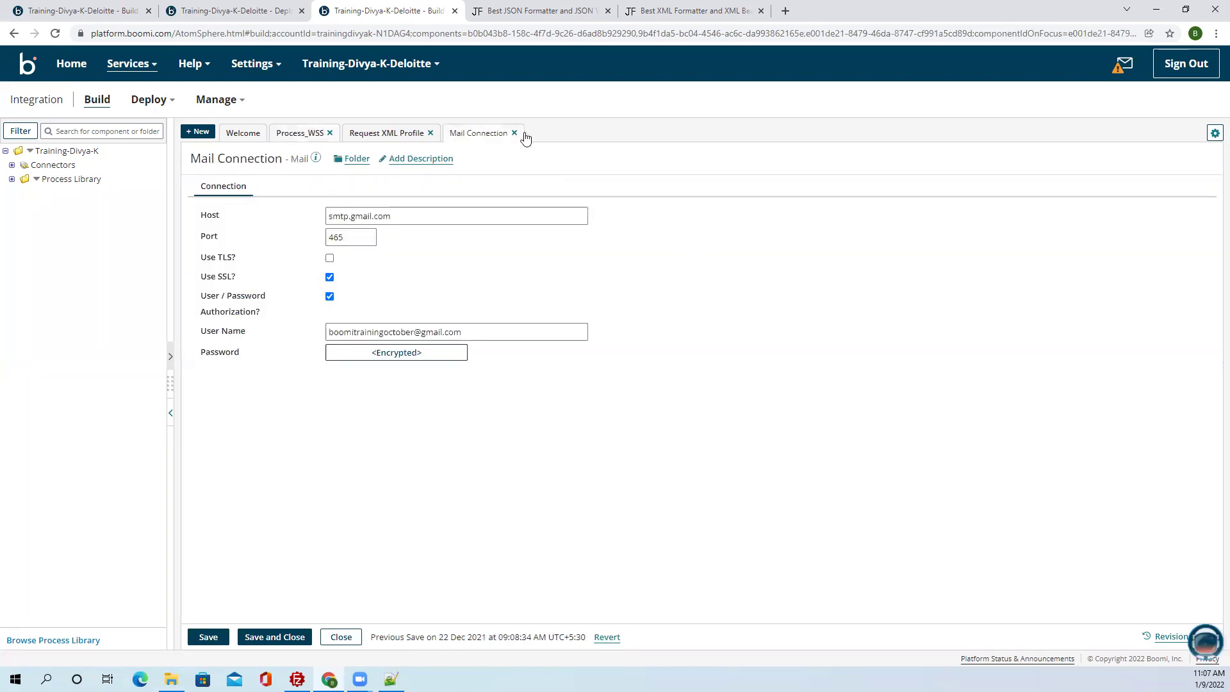
{"action": "left_click", "coordinate": [514, 134]}
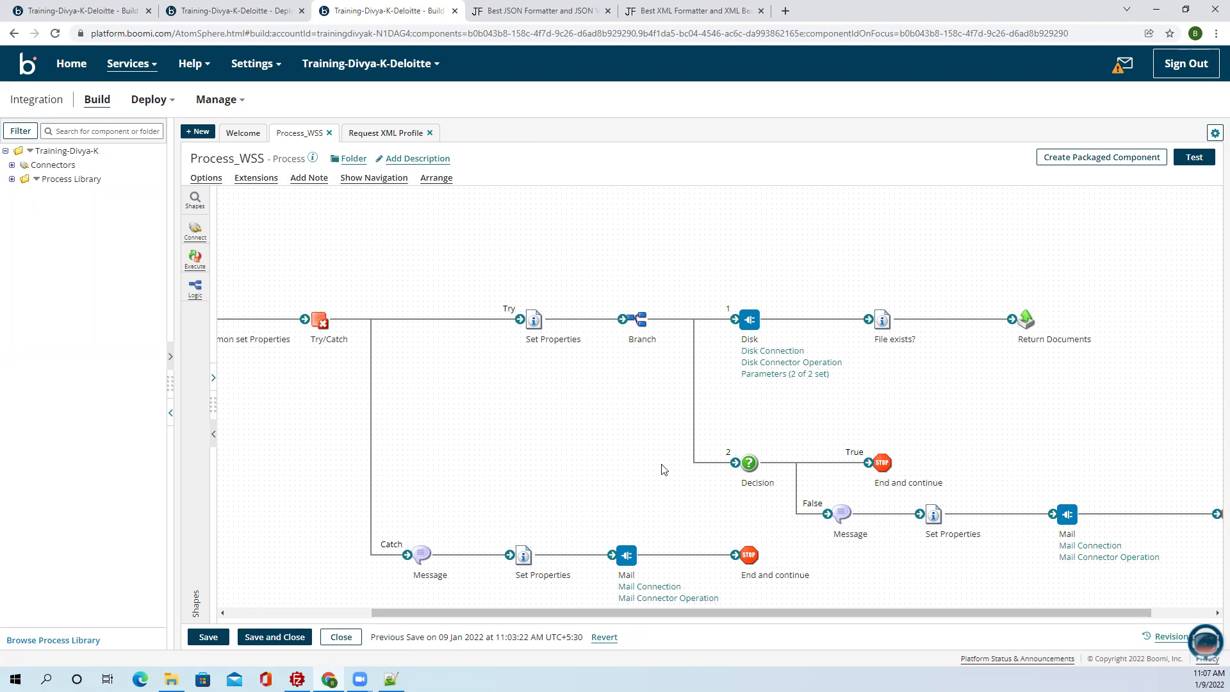
{"action": "left_click", "coordinate": [768, 352]}
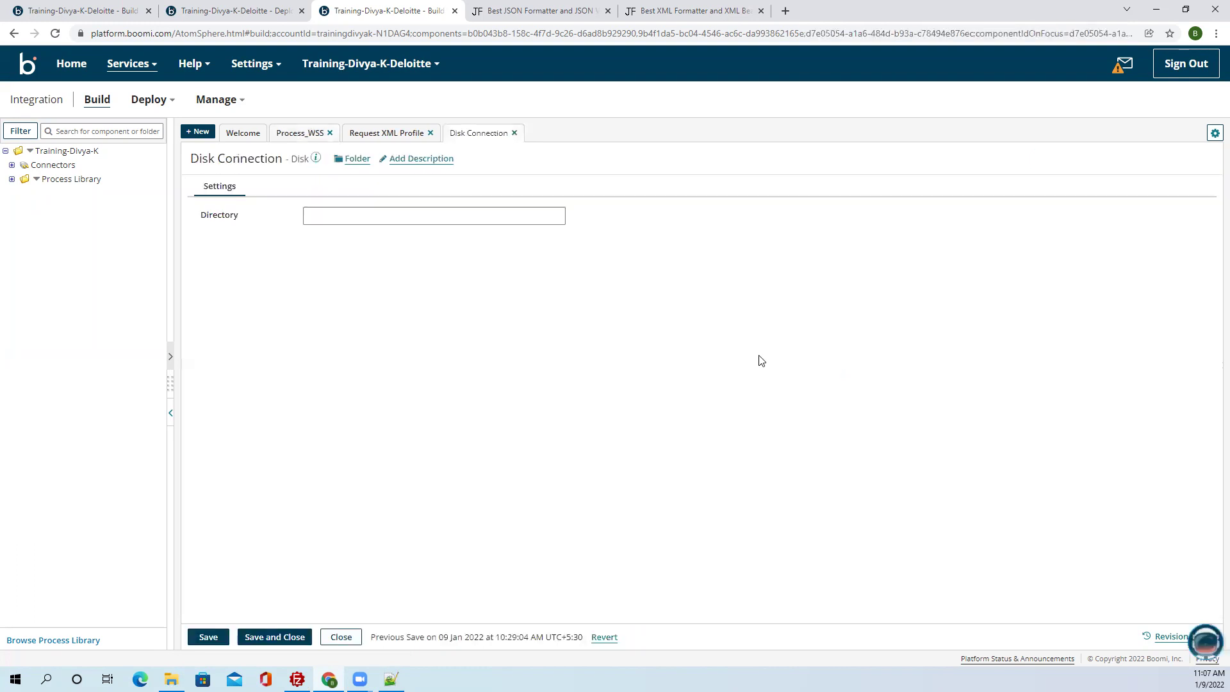
{"action": "left_click", "coordinate": [516, 133]}
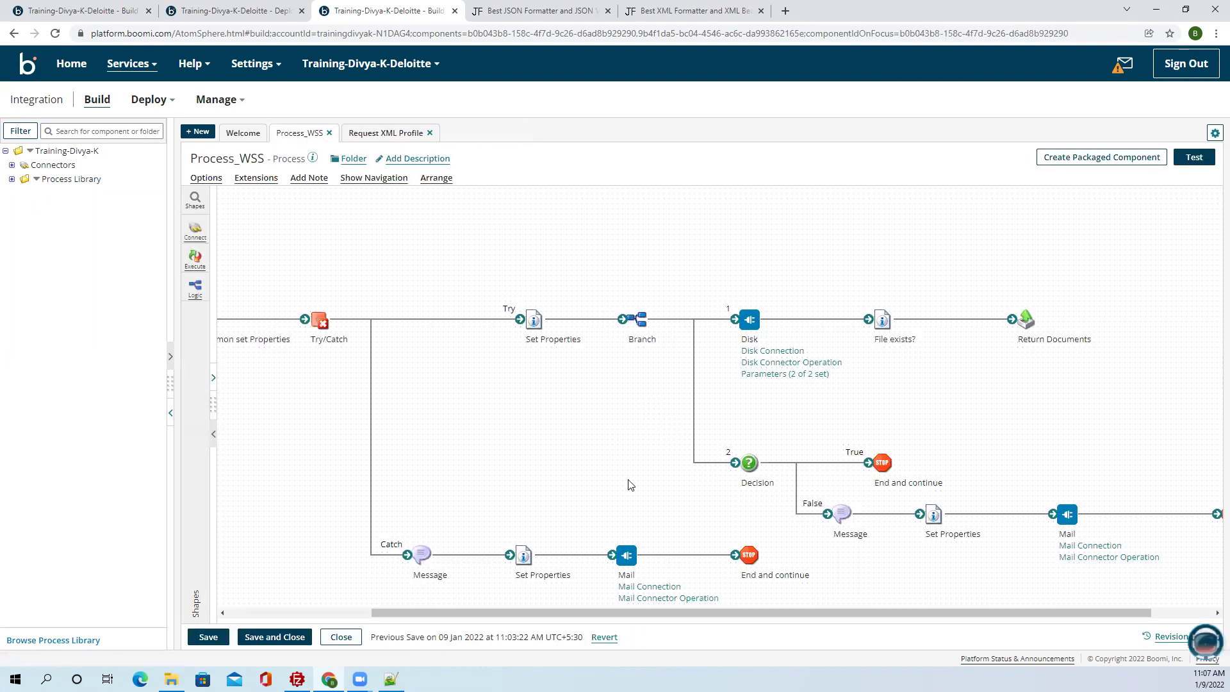
{"action": "left_click_drag", "start_coordinate": [692, 612], "coordinate": [449, 601]}
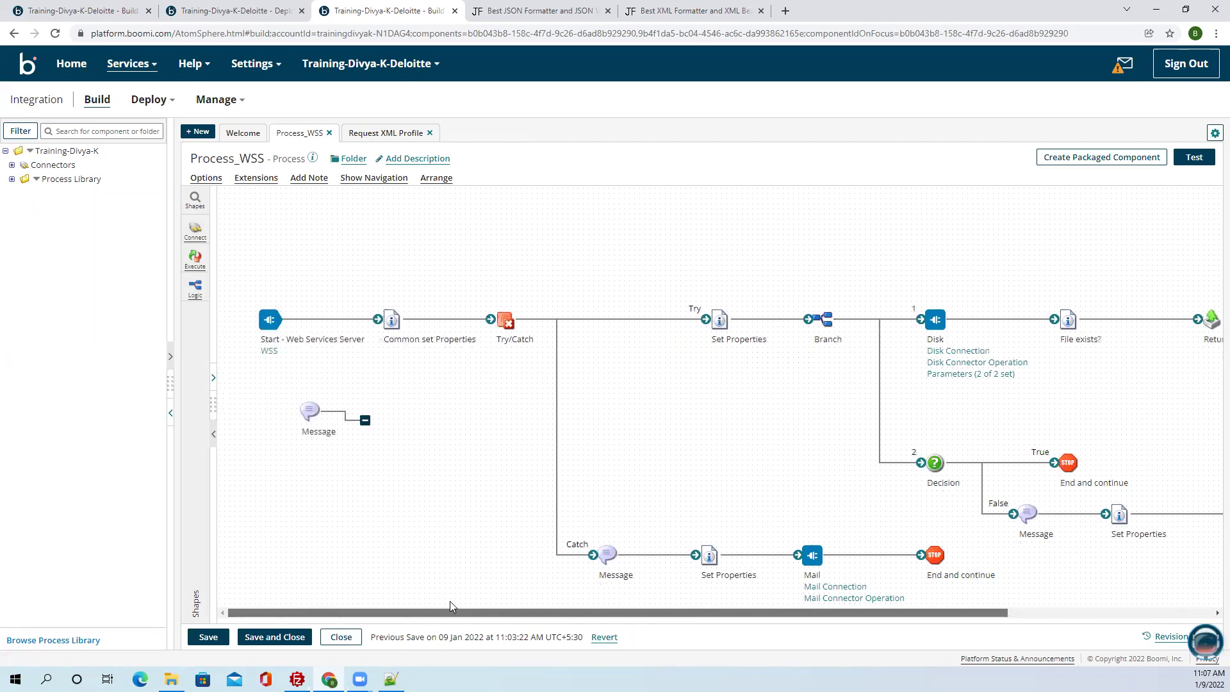
Remove the unconnected Message shape, review the Start shape, and save Process_WSS.
{"action": "mouse_move", "coordinate": [741, 338]}
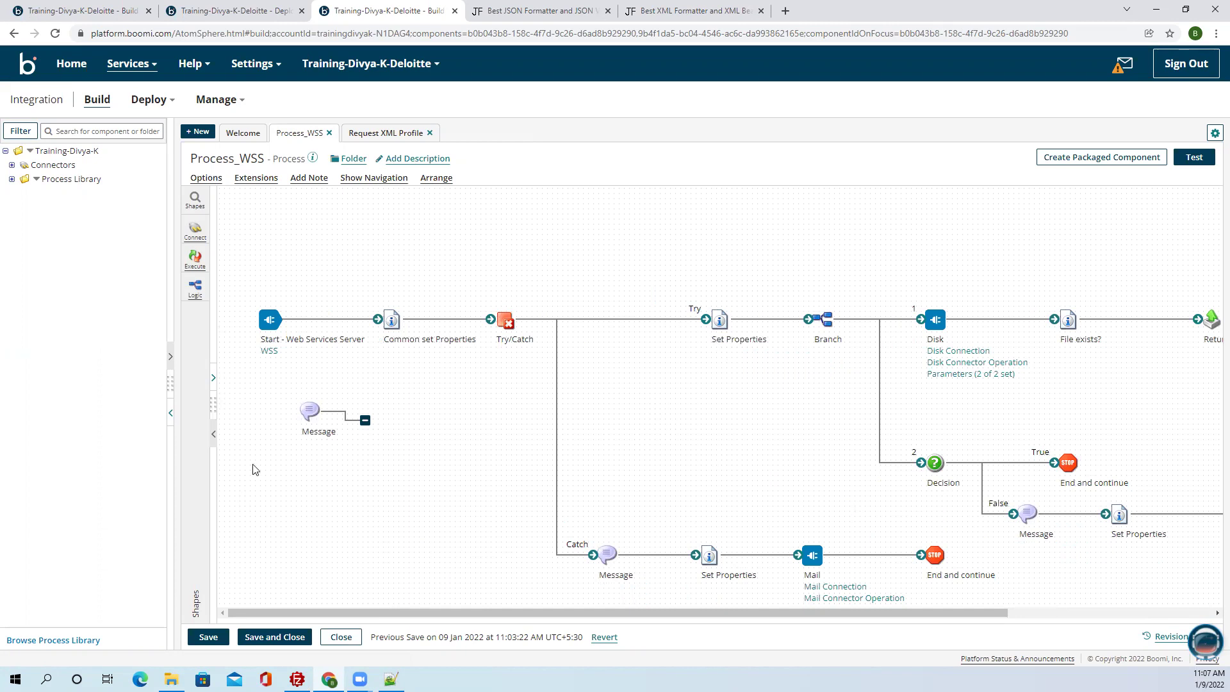
{"action": "mouse_move", "coordinate": [310, 409]}
{"action": "left_click", "coordinate": [352, 387]}
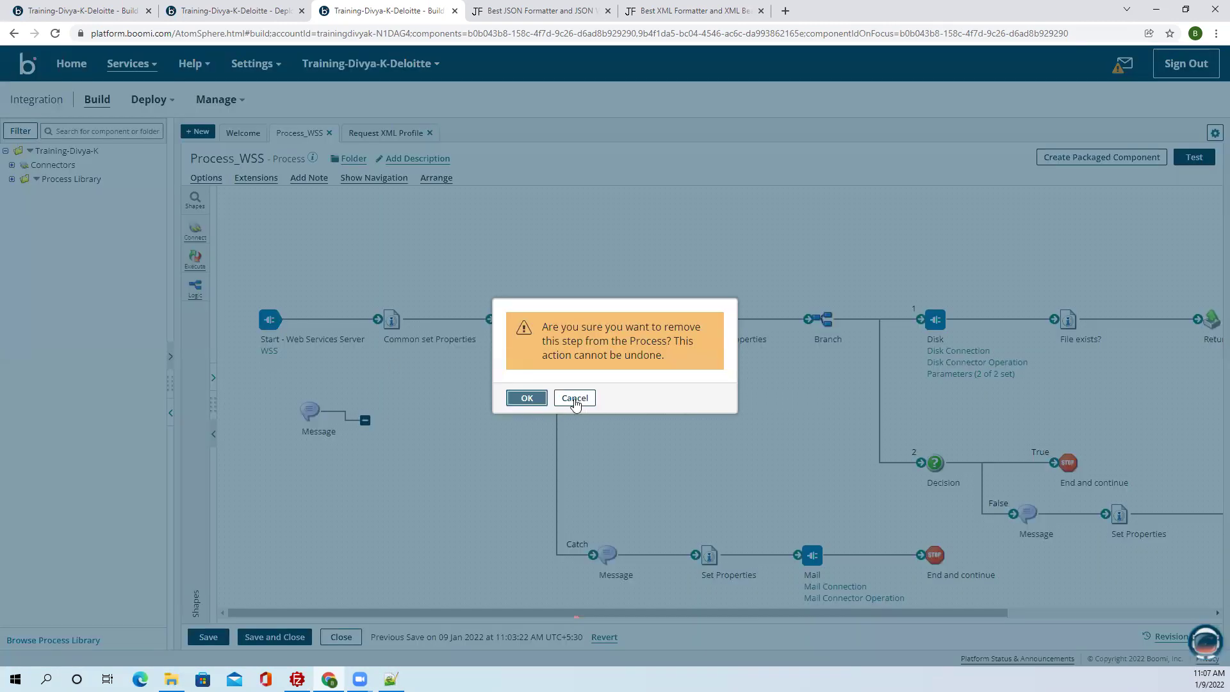
{"action": "left_click", "coordinate": [519, 399]}
{"action": "left_click", "coordinate": [280, 322]}
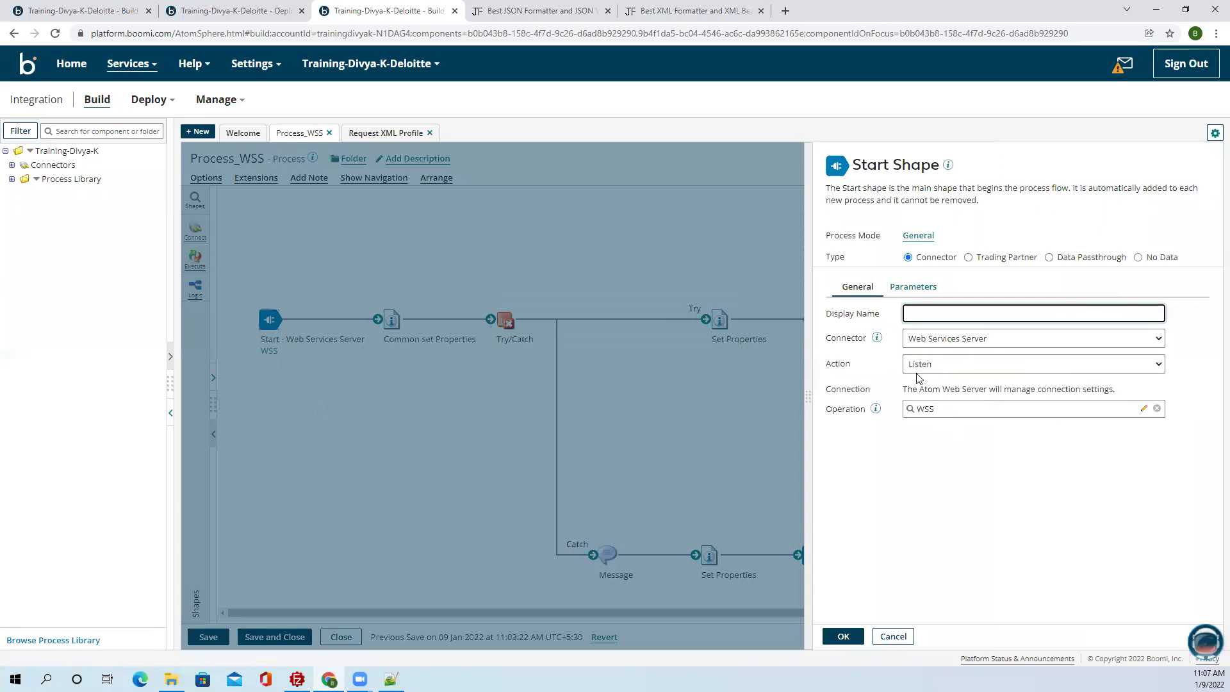
{"action": "left_click", "coordinate": [893, 636]}
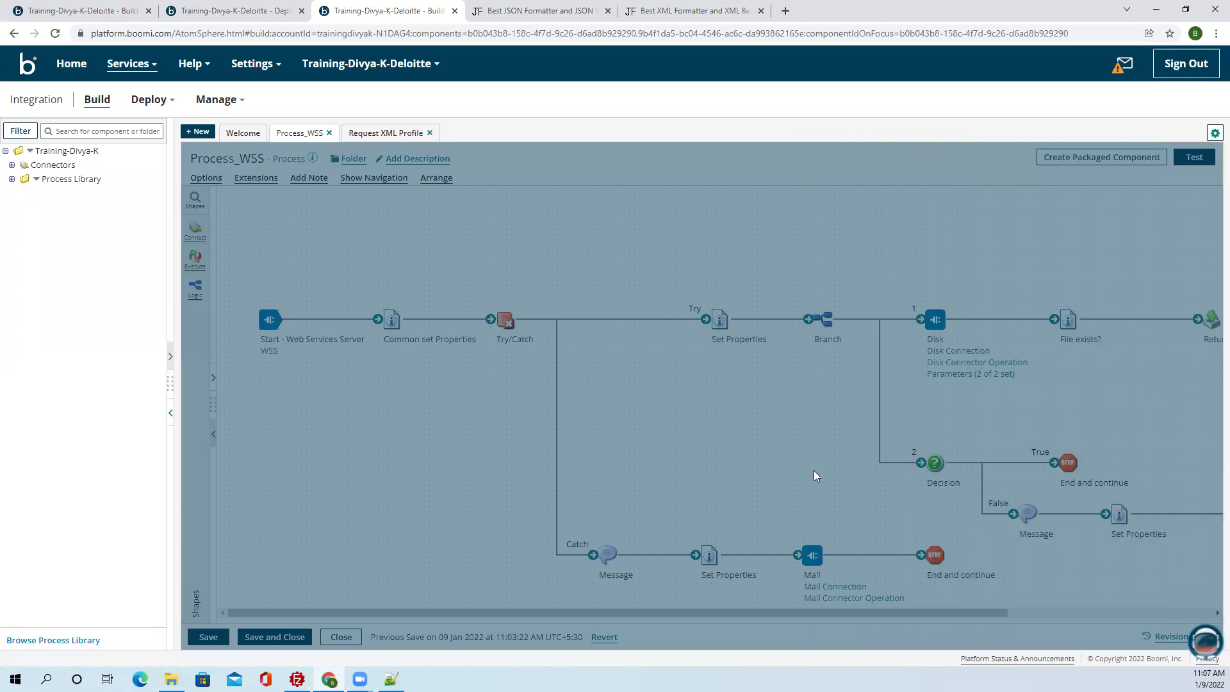
{"action": "left_click_drag", "start_coordinate": [829, 605], "coordinate": [1101, 625]}
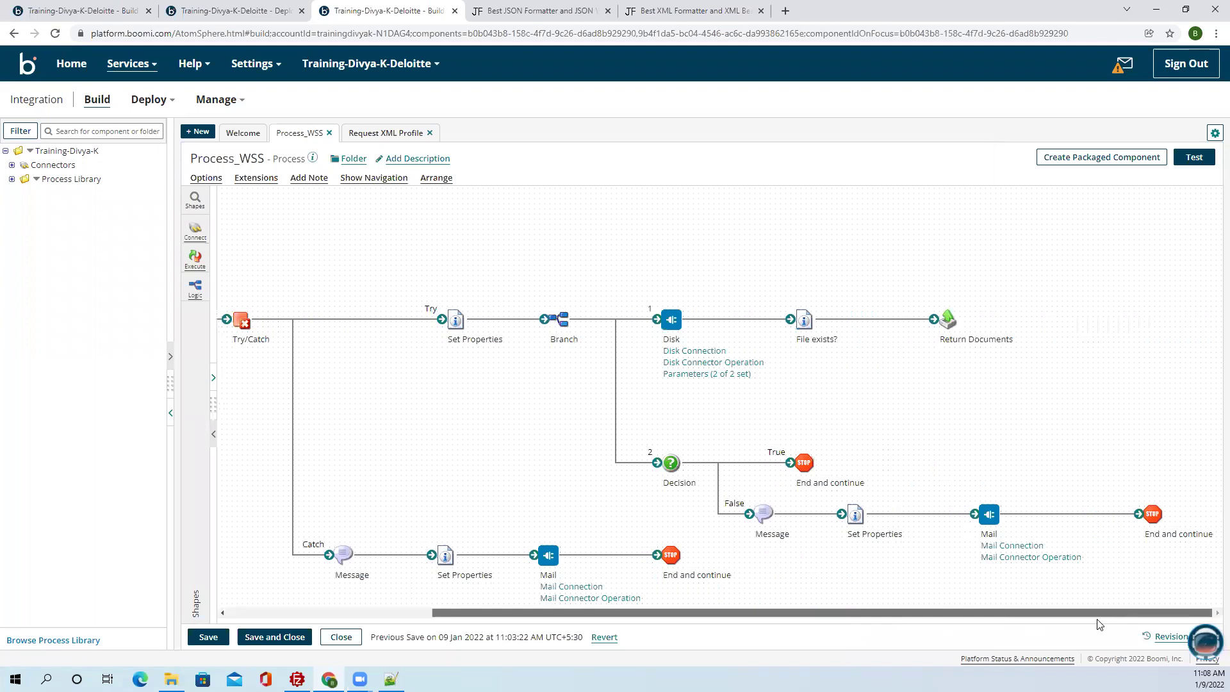
{"action": "left_click_drag", "start_coordinate": [1099, 624], "coordinate": [459, 631]}
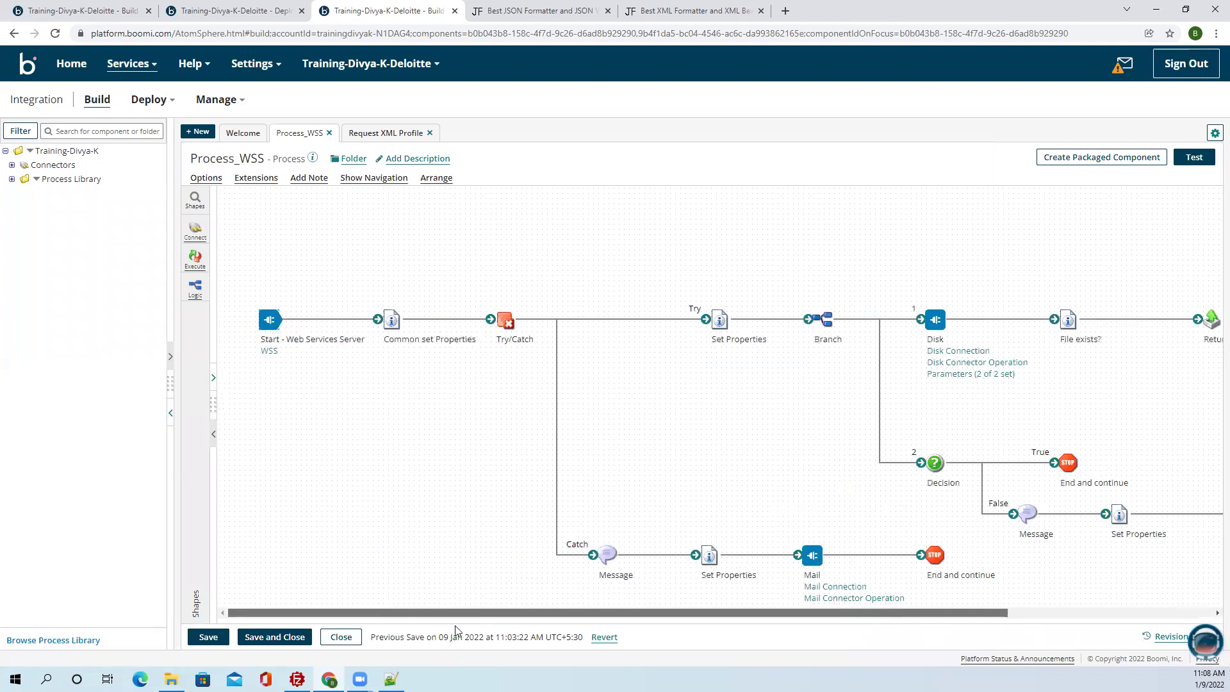
{"action": "left_click", "coordinate": [207, 637]}
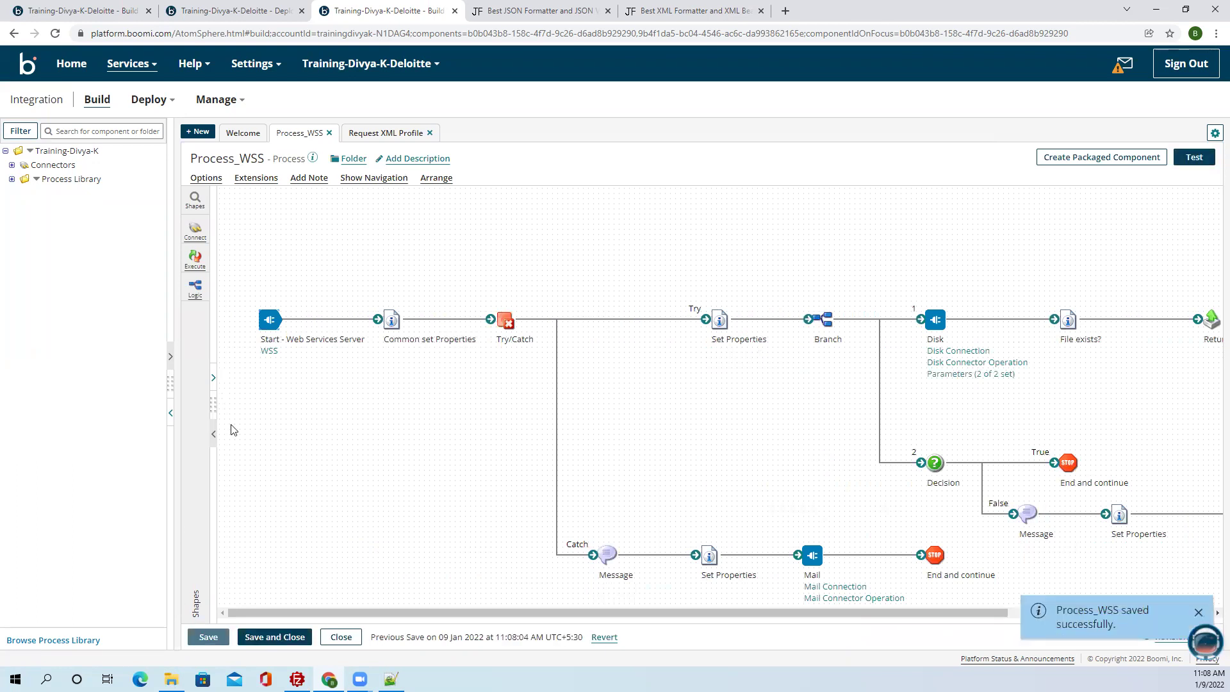
Reload the Process_WSS build page and package the process as version 4.0.
{"action": "left_click", "coordinate": [55, 33]}
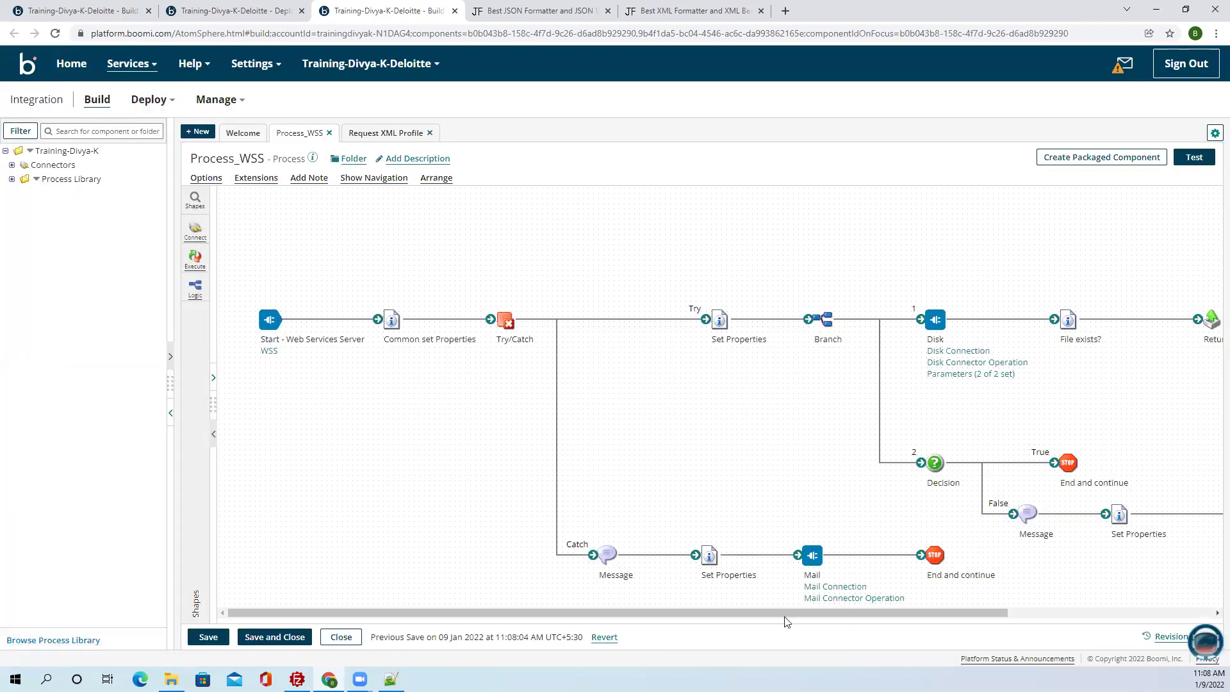
{"action": "left_click_drag", "start_coordinate": [1155, 604], "coordinate": [1212, 605]}
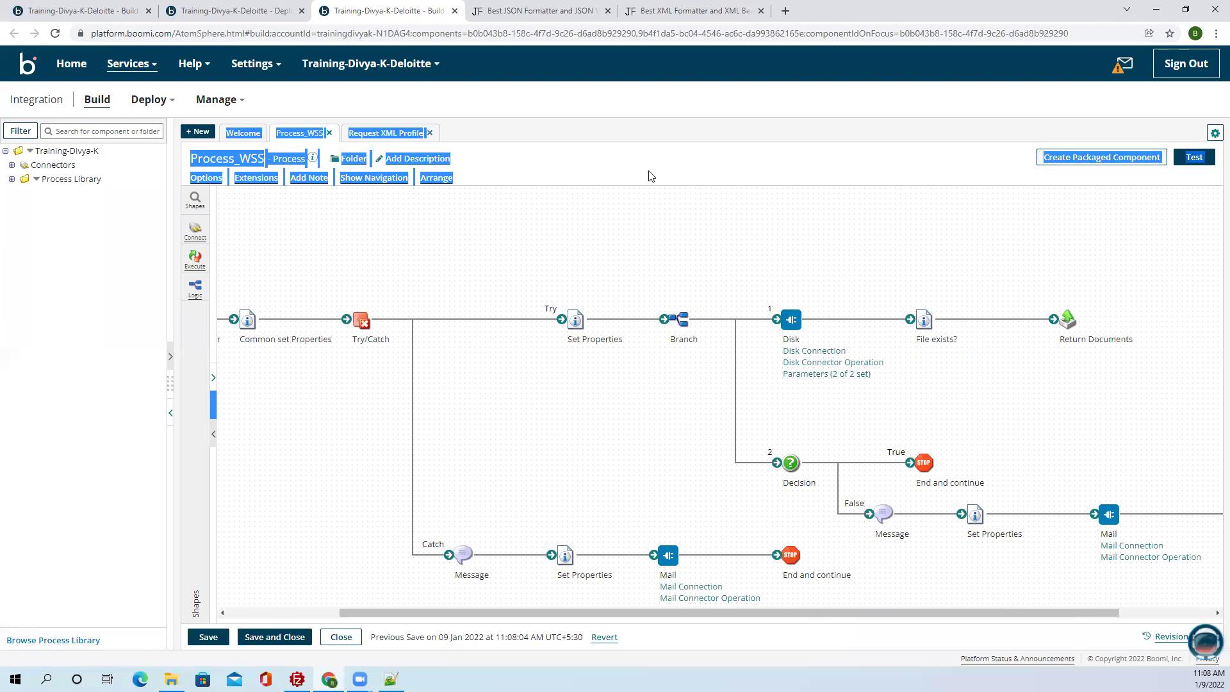
{"action": "left_click", "coordinate": [549, 120]}
{"action": "left_click", "coordinate": [71, 63]}
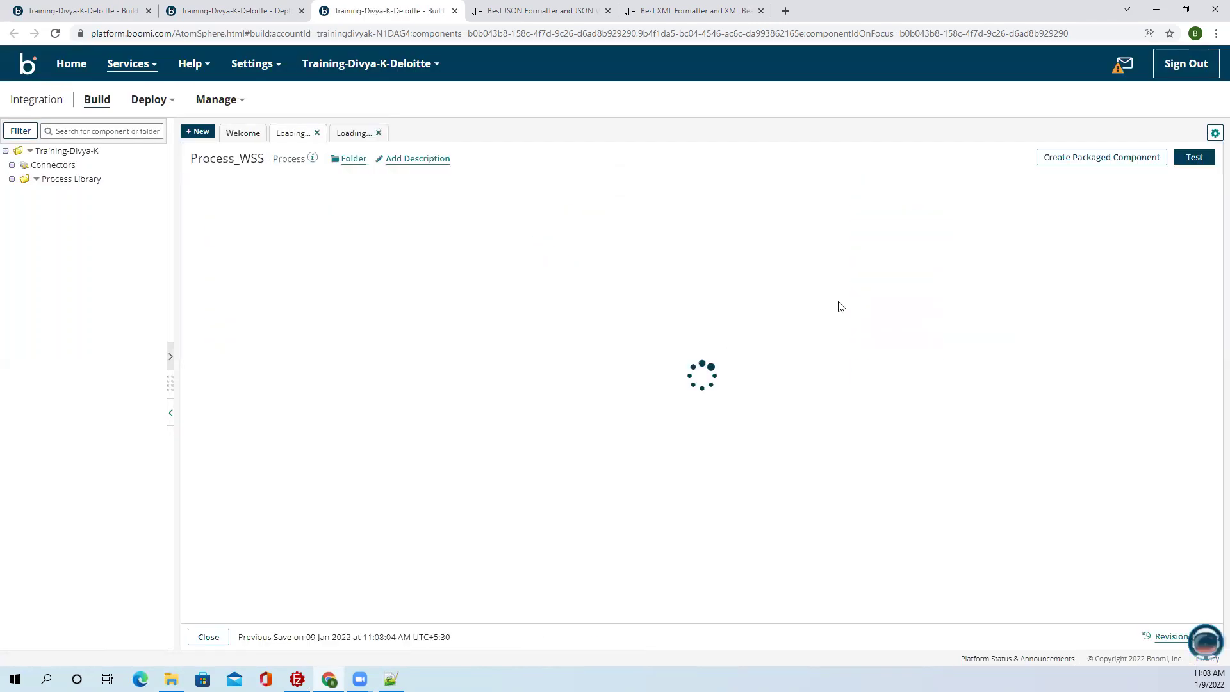
{"action": "left_click", "coordinate": [1098, 157]}
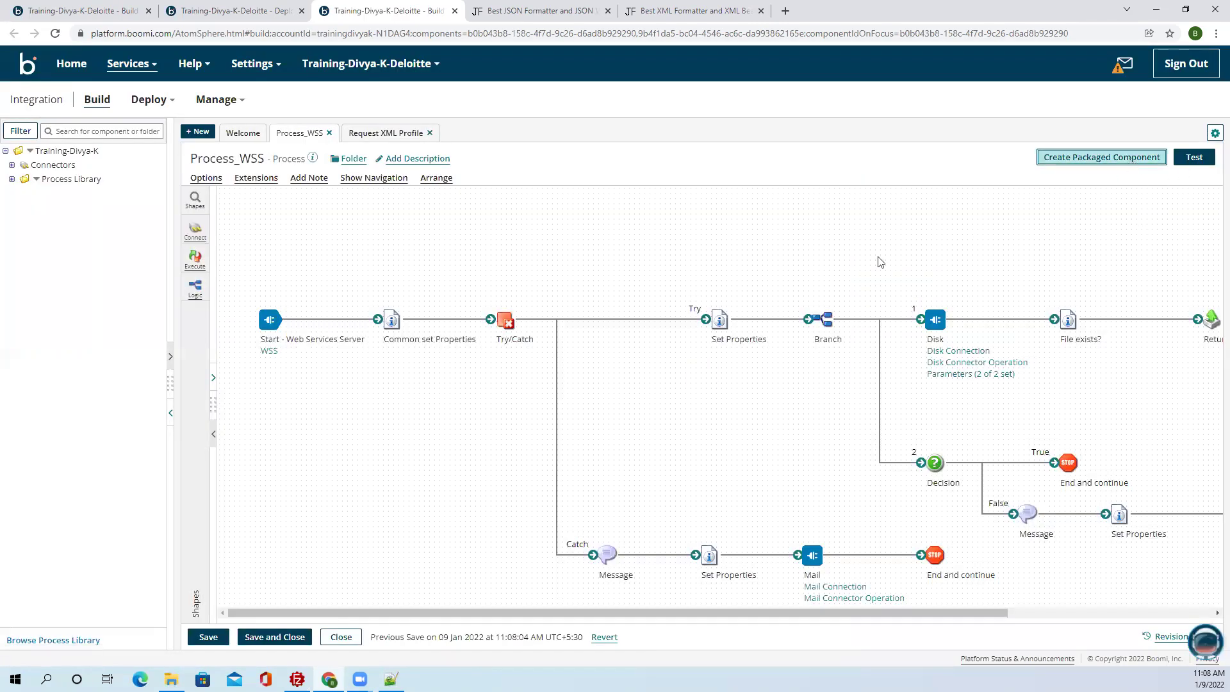
{"action": "left_click", "coordinate": [1018, 578]}
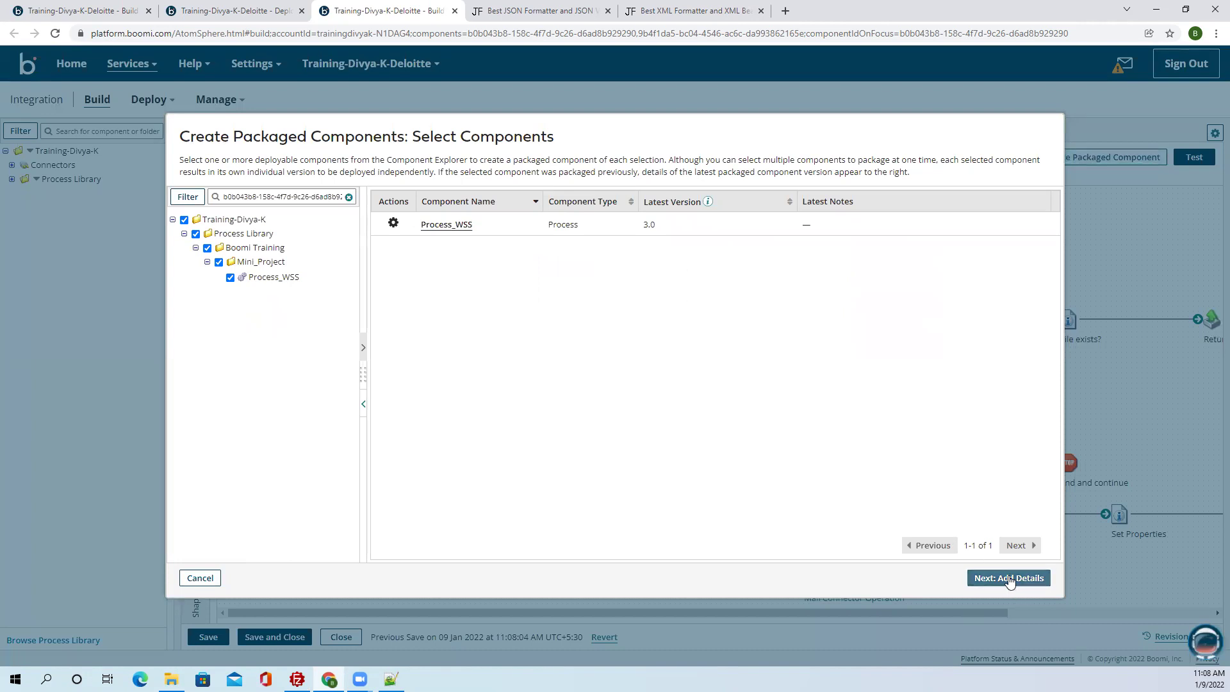
{"action": "left_click", "coordinate": [1011, 580]}
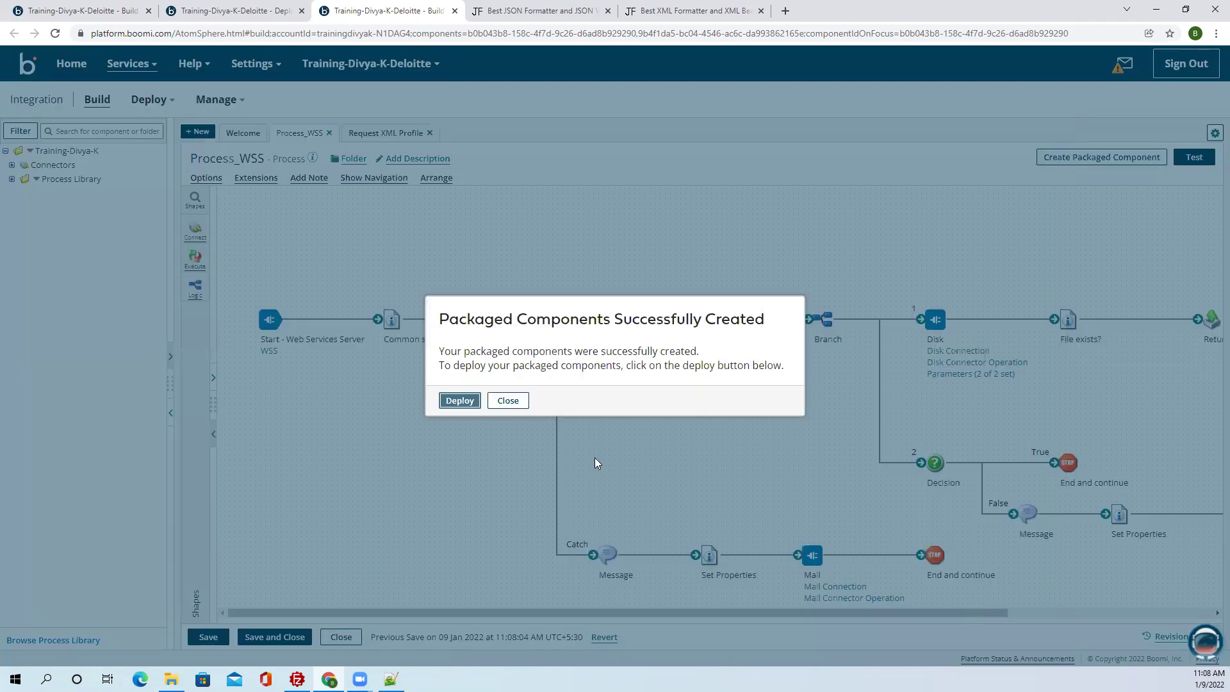
Begin deploying the version 4.0 package to 1-Test, then cancel the deployment.
{"action": "left_click", "coordinate": [459, 401]}
{"action": "left_click", "coordinate": [396, 210]}
{"action": "left_click", "coordinate": [391, 204]}
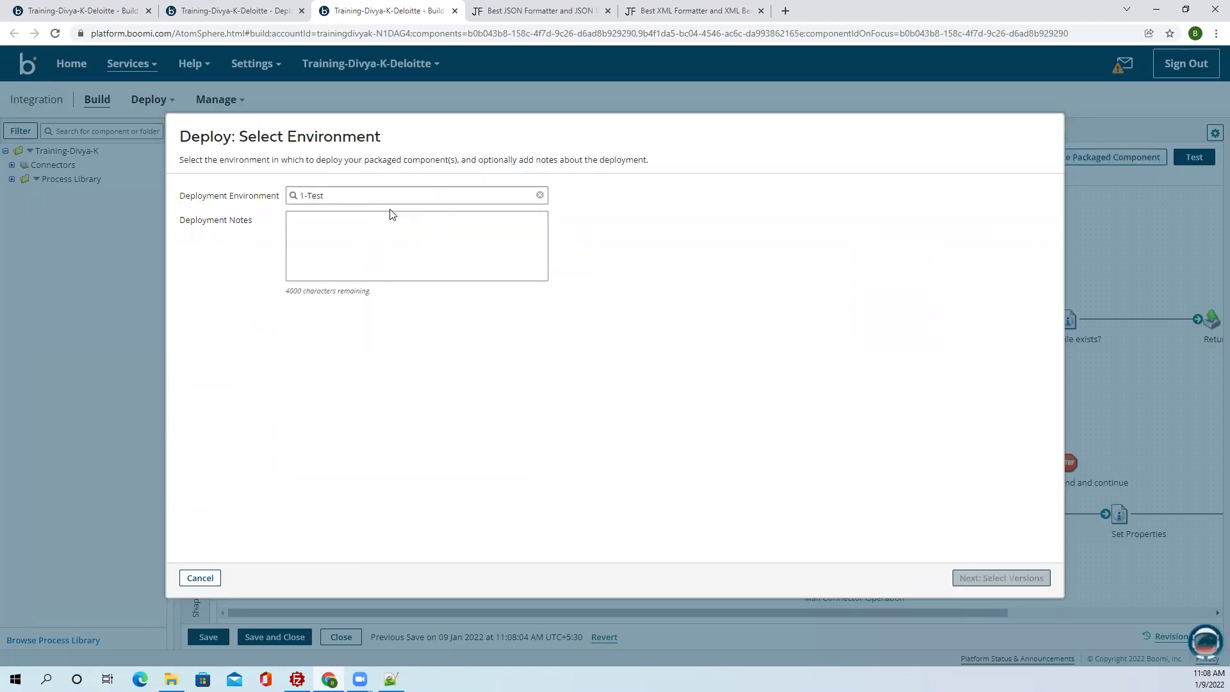
{"action": "left_click", "coordinate": [1004, 578]}
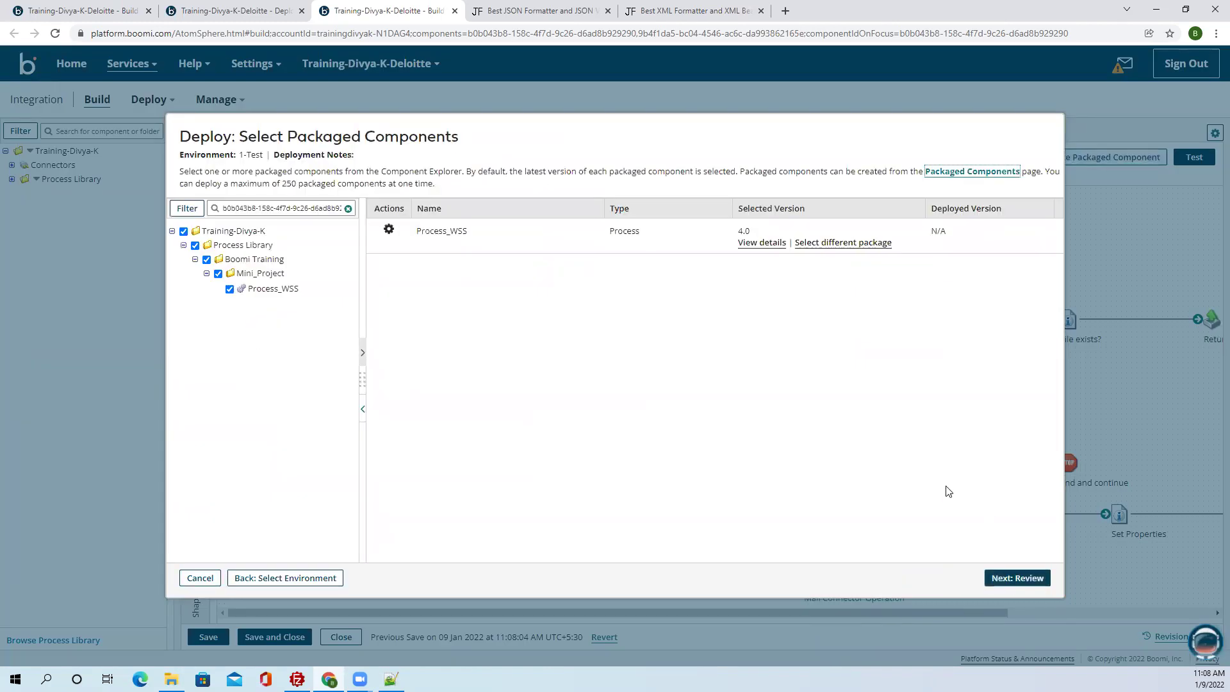
{"action": "left_click", "coordinate": [199, 578]}
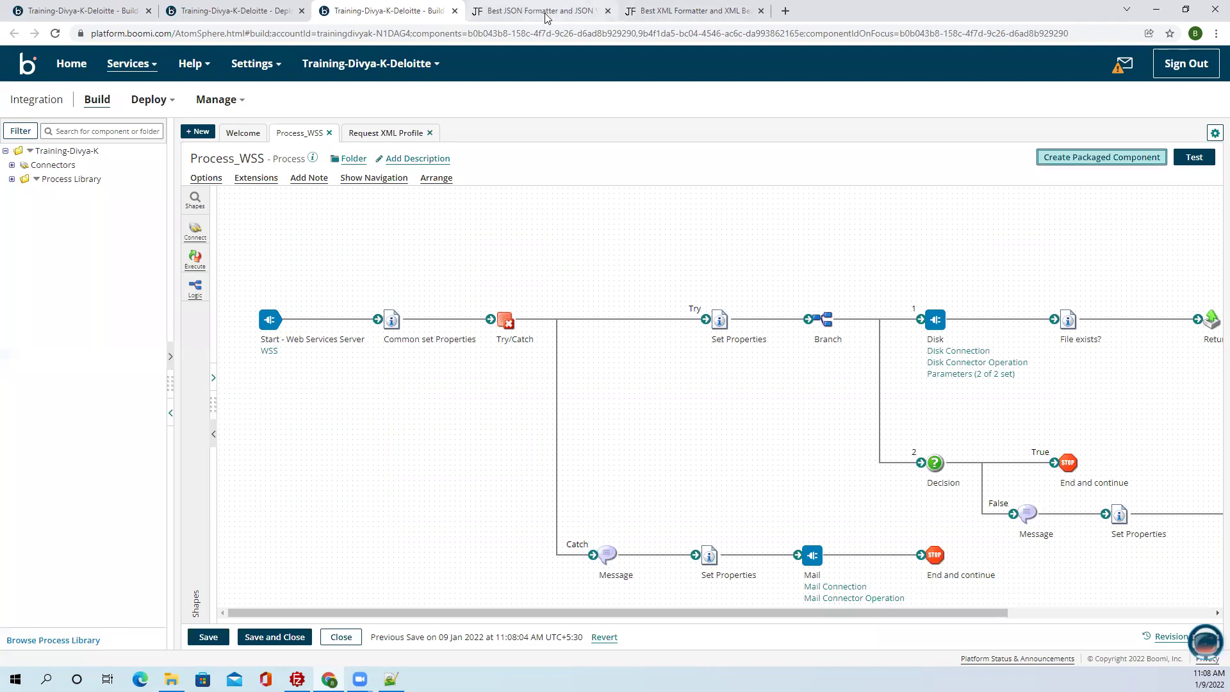
{"action": "left_click", "coordinate": [544, 17]}
{"action": "left_click", "coordinate": [364, 18]}
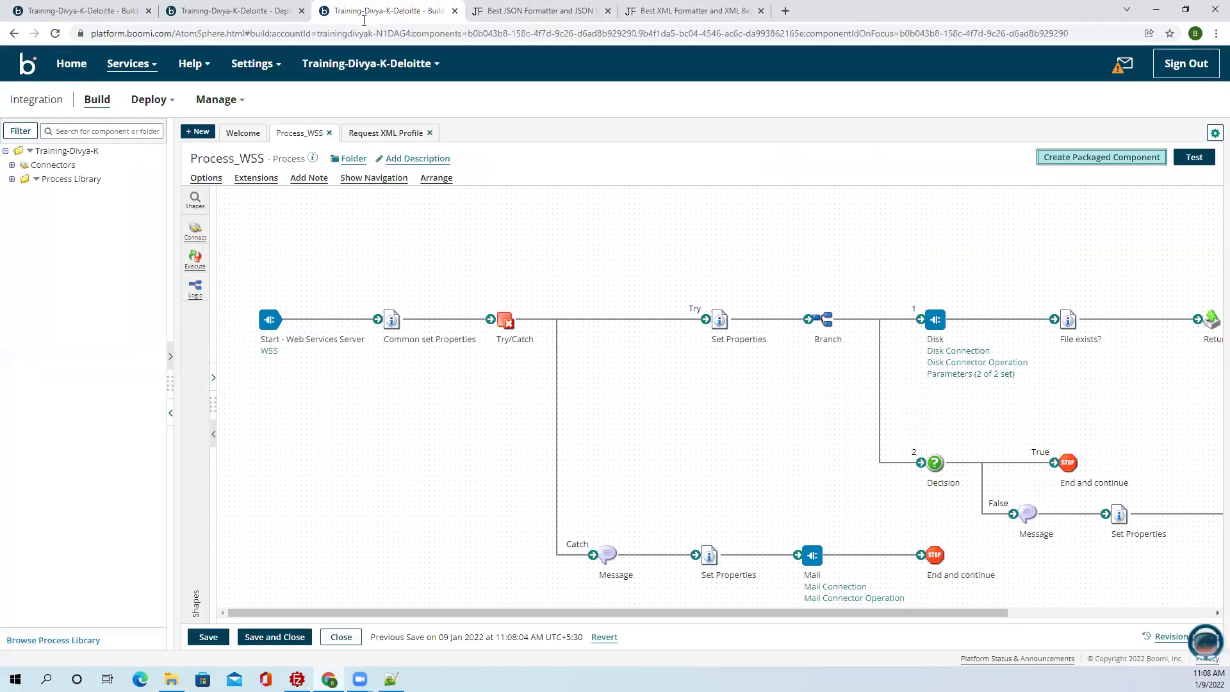
Open Atom Management in a background browser tab.
{"action": "left_click", "coordinate": [212, 100]}
{"action": "right_click", "coordinate": [242, 153]}
{"action": "key", "text": "Escape"}
{"action": "middle_click", "coordinate": [242, 154]}
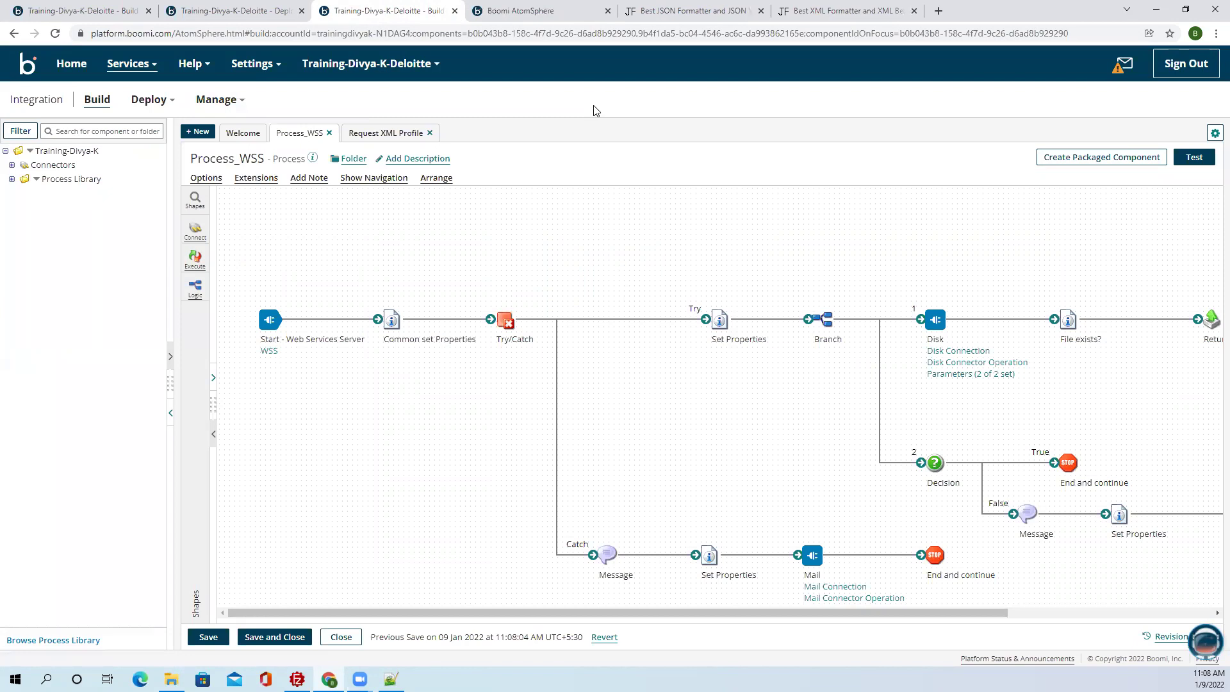
{"action": "left_click", "coordinate": [540, 15]}
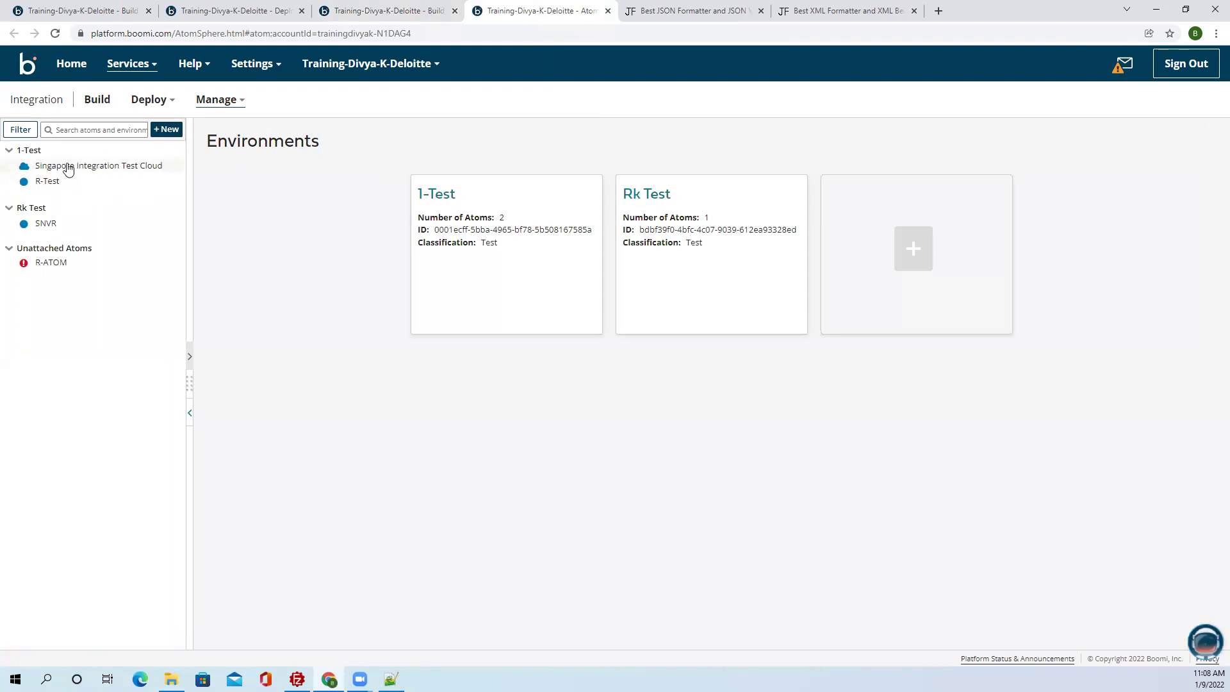
Detach Singapore Integration Test Cloud from 1-Test, leaving only R-Test attached.
{"action": "left_click", "coordinate": [69, 168]}
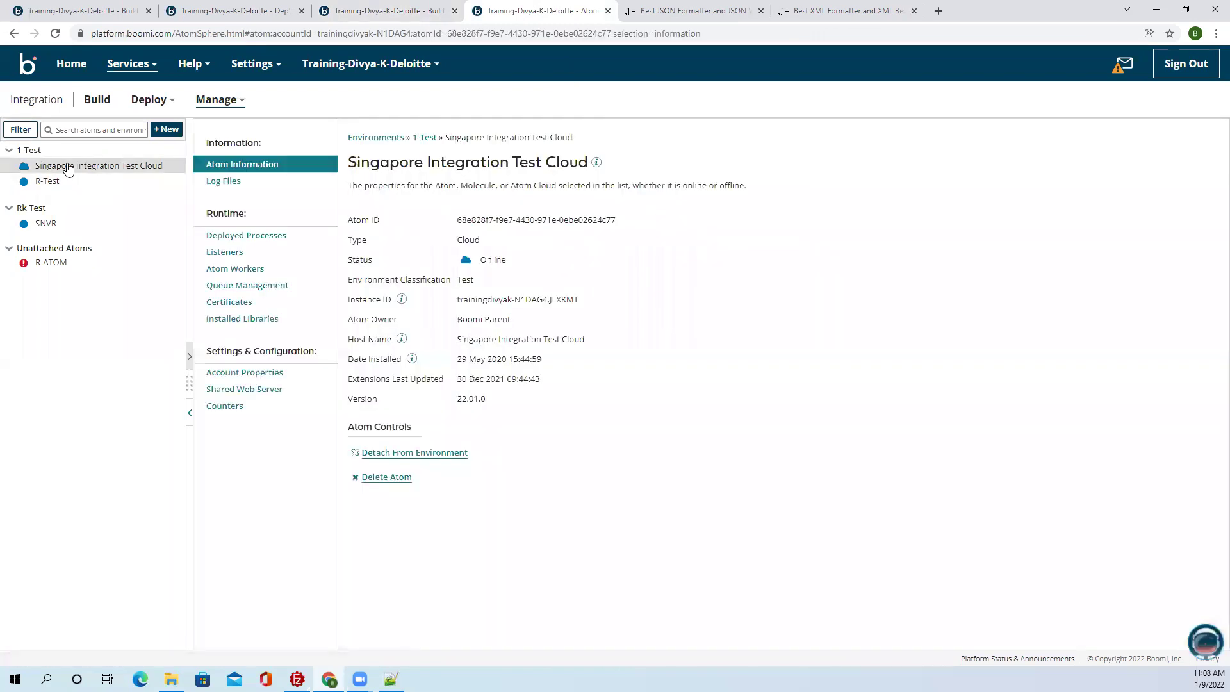
{"action": "left_click", "coordinate": [41, 151]}
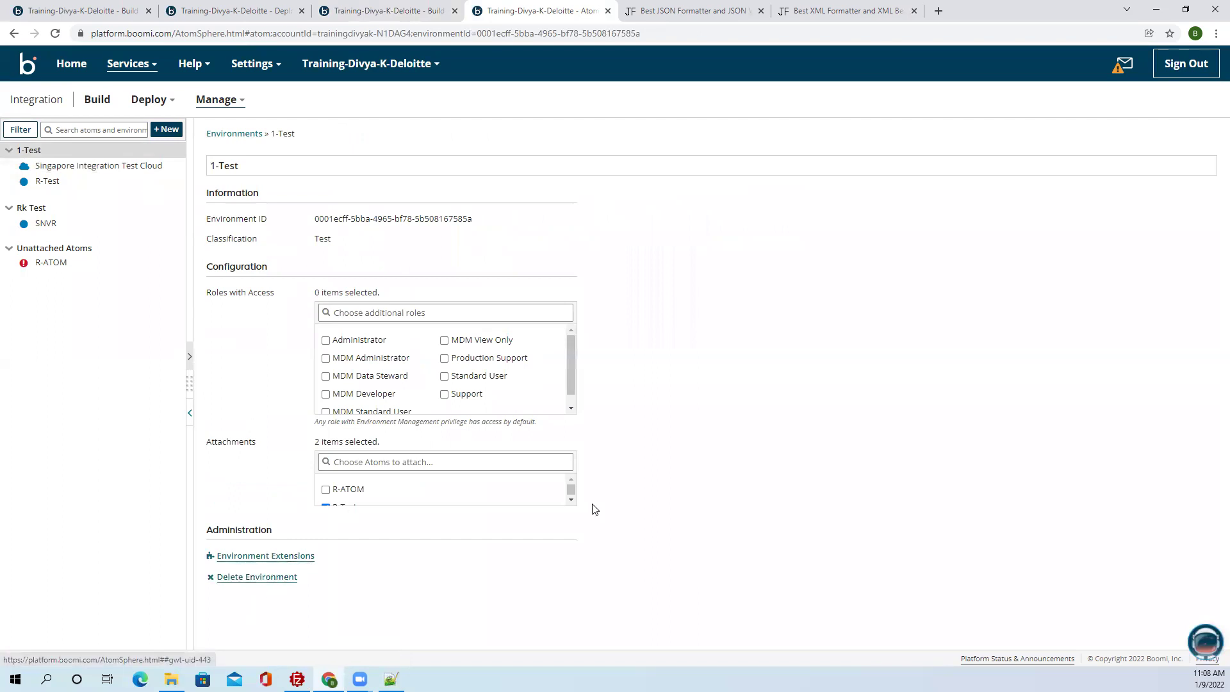
{"action": "left_click", "coordinate": [571, 499]}
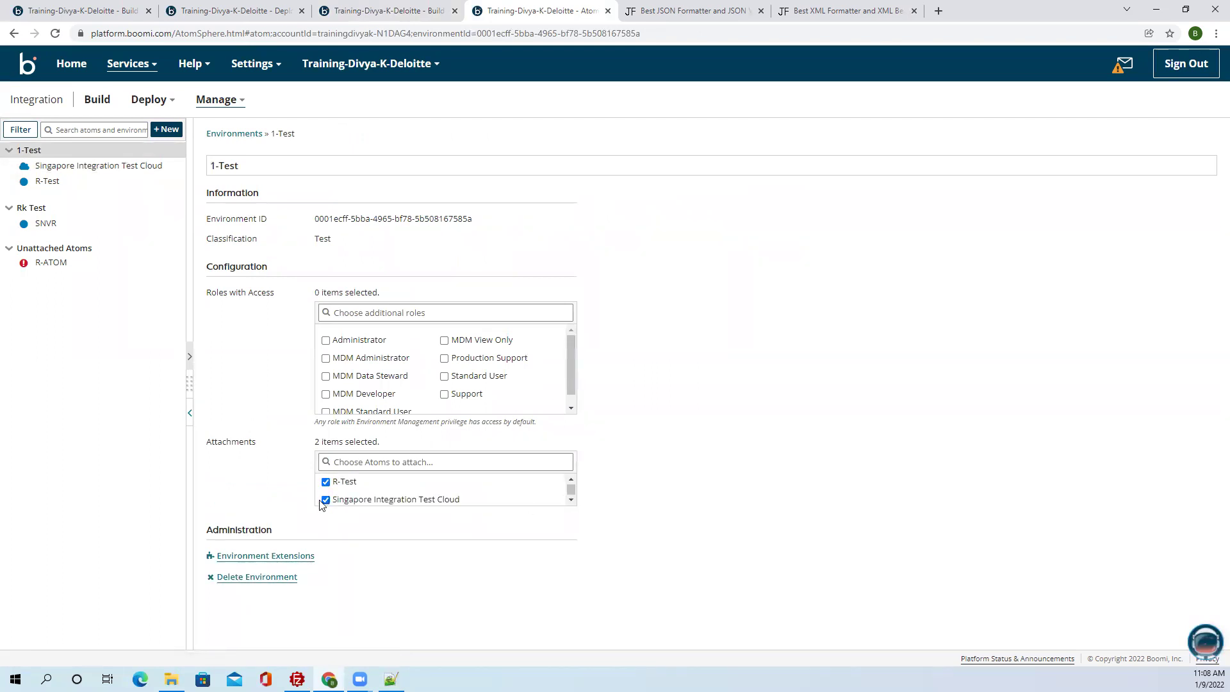
{"action": "left_click", "coordinate": [325, 500]}
{"action": "left_click", "coordinate": [527, 400]}
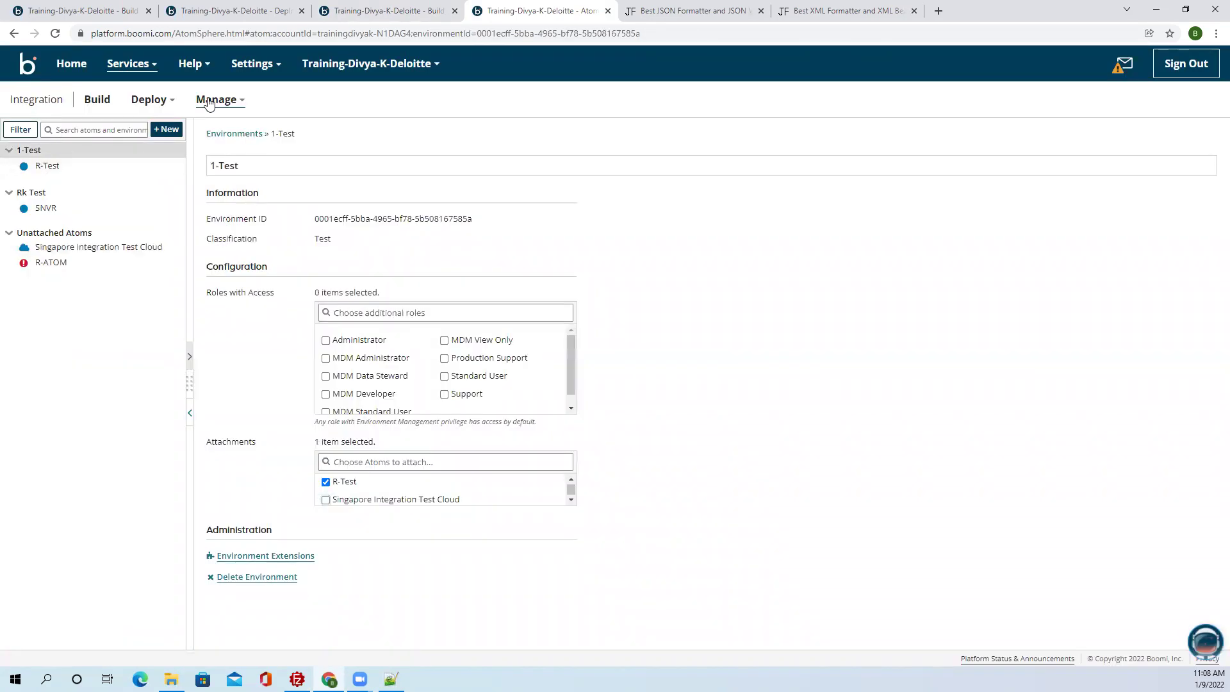
{"action": "left_click", "coordinate": [237, 13]}
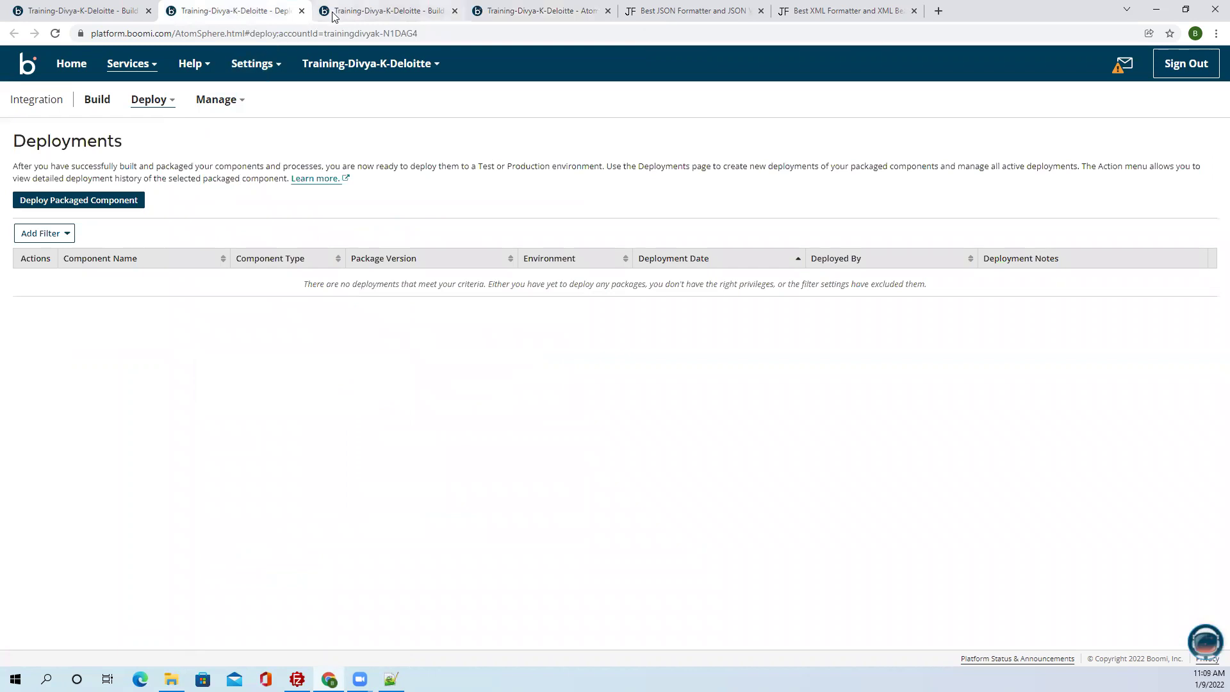
{"action": "left_click", "coordinate": [335, 13]}
Save Process_WSS and create a new packaged component of it.
{"action": "left_click", "coordinate": [209, 636]}
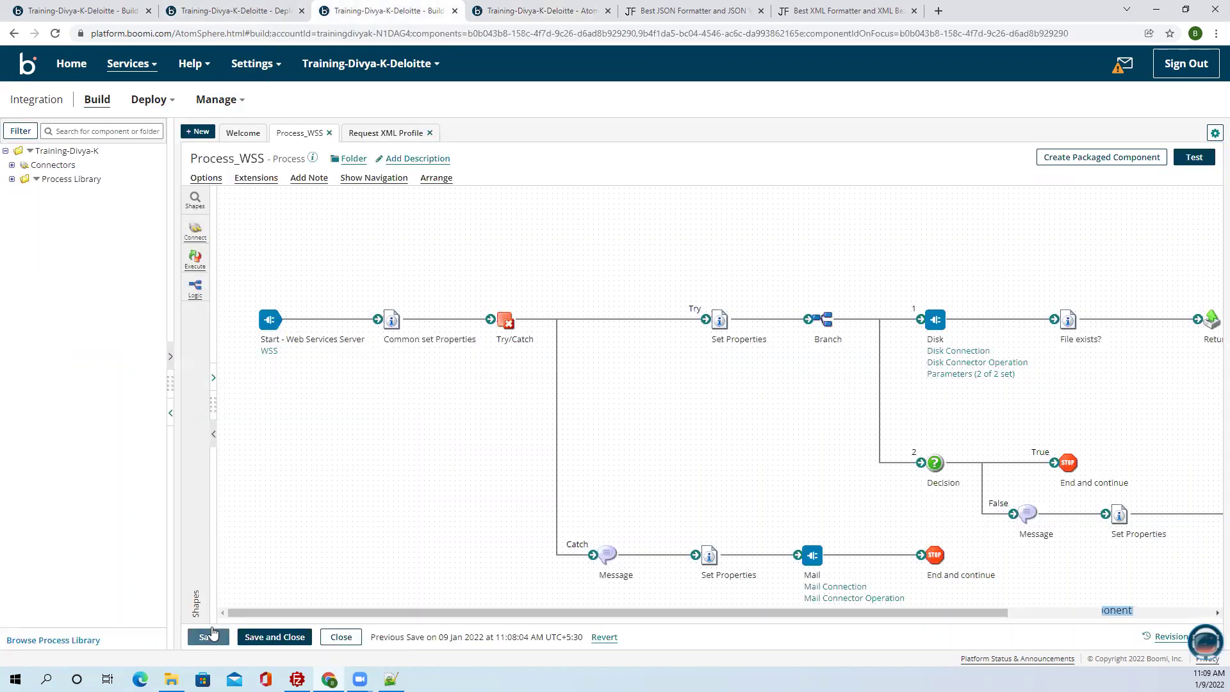
{"action": "left_click", "coordinate": [1113, 158]}
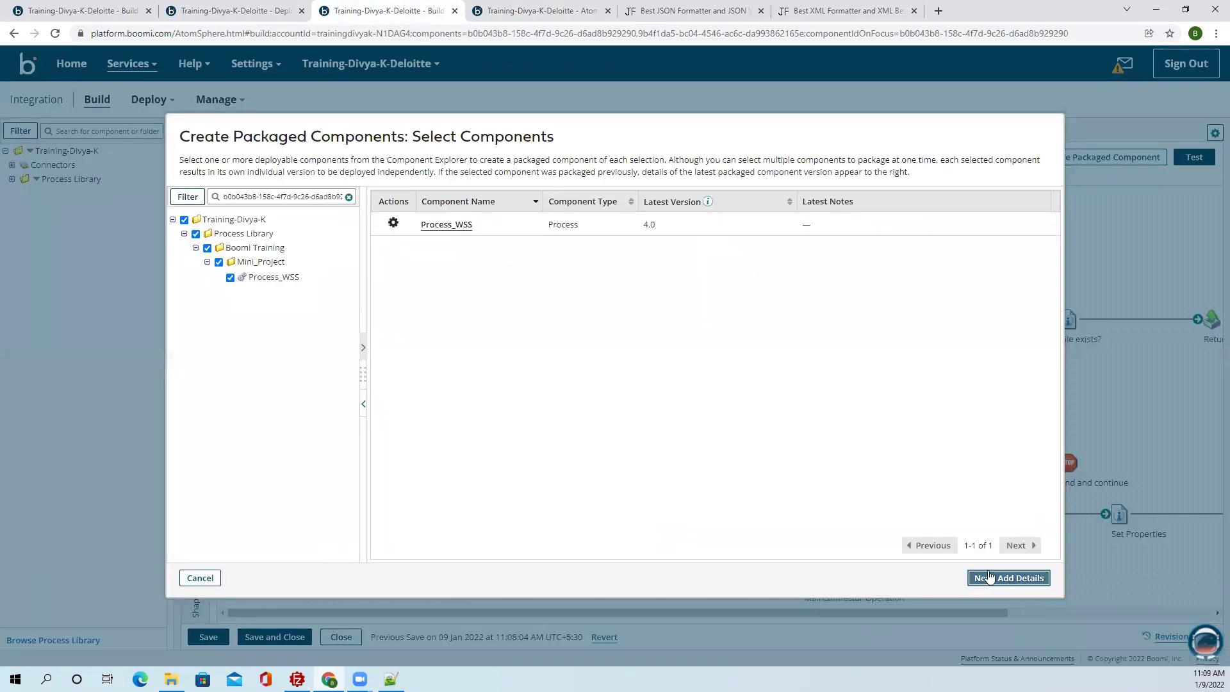
{"action": "left_click", "coordinate": [989, 578]}
{"action": "left_click", "coordinate": [963, 579]}
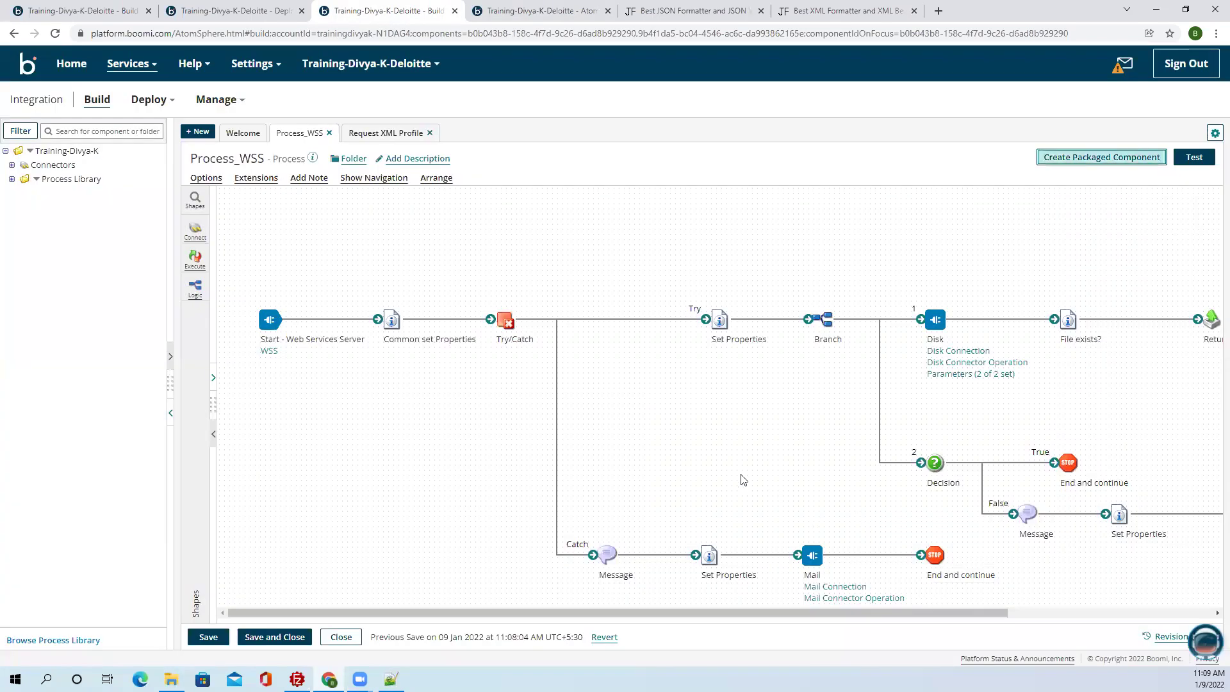
Deploy the new Process_WSS package (version 5.0) to the 1-Test environment.
{"action": "left_click", "coordinate": [459, 400]}
{"action": "left_click", "coordinate": [359, 199]}
{"action": "left_click", "coordinate": [349, 209]}
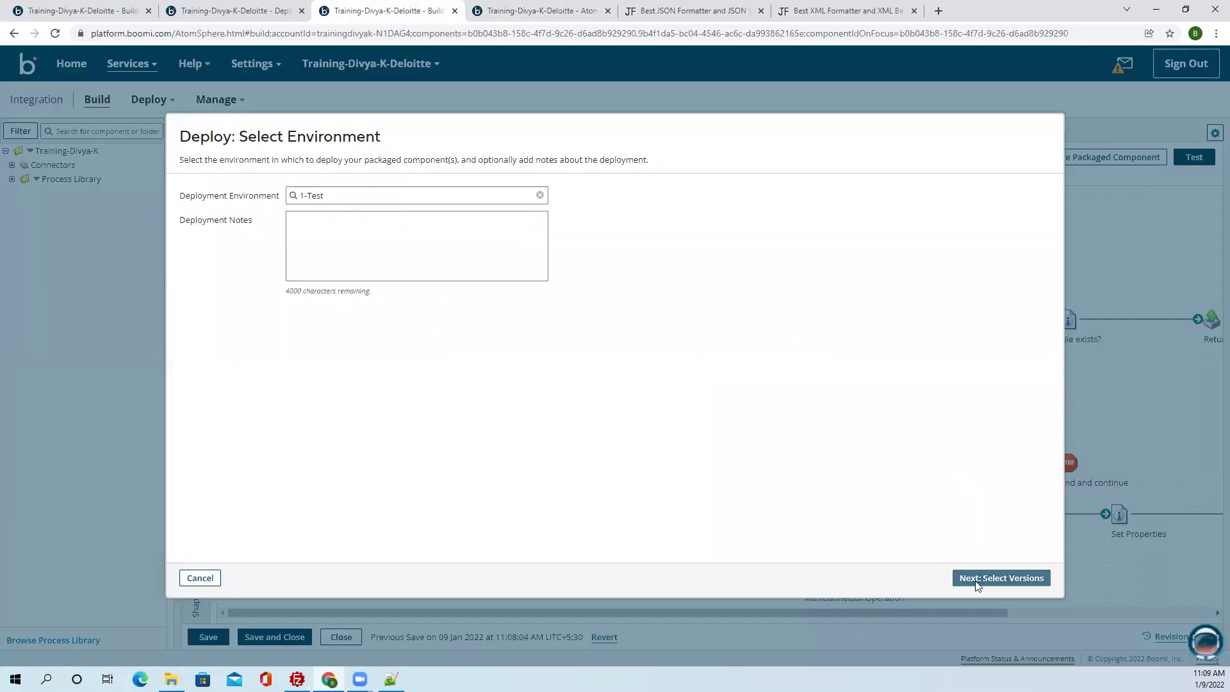
{"action": "left_click", "coordinate": [971, 580]}
{"action": "left_click", "coordinate": [1007, 579]}
{"action": "left_click", "coordinate": [1010, 578]}
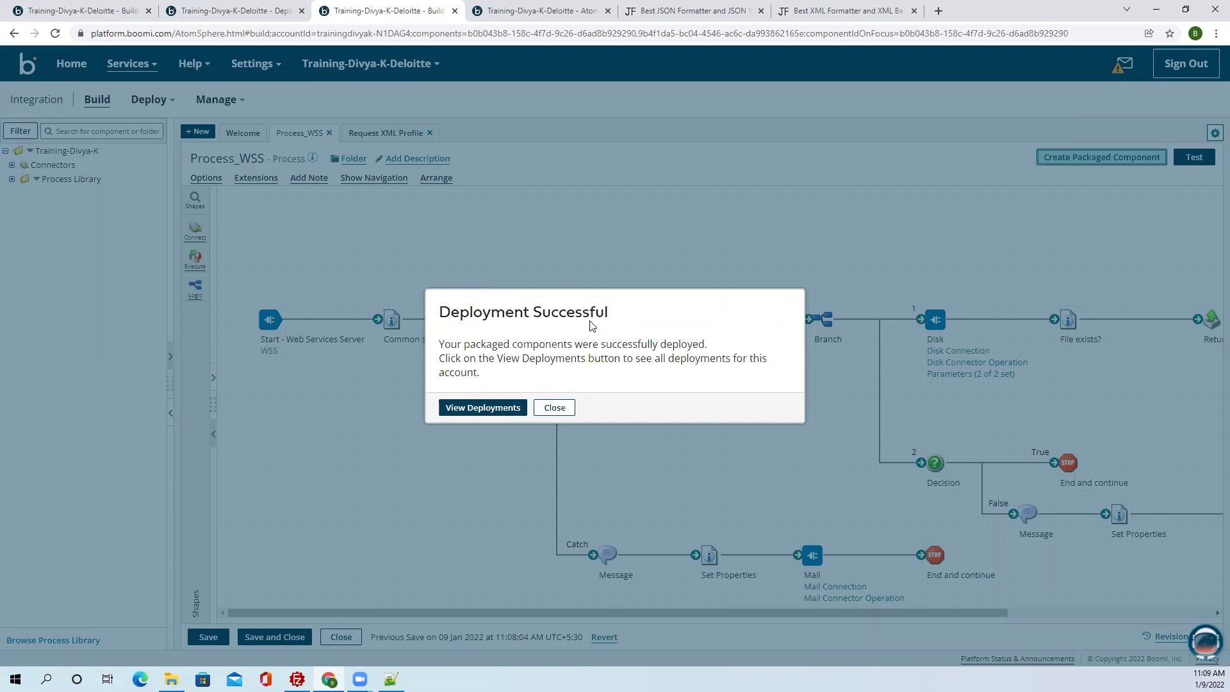
{"action": "left_click", "coordinate": [556, 407]}
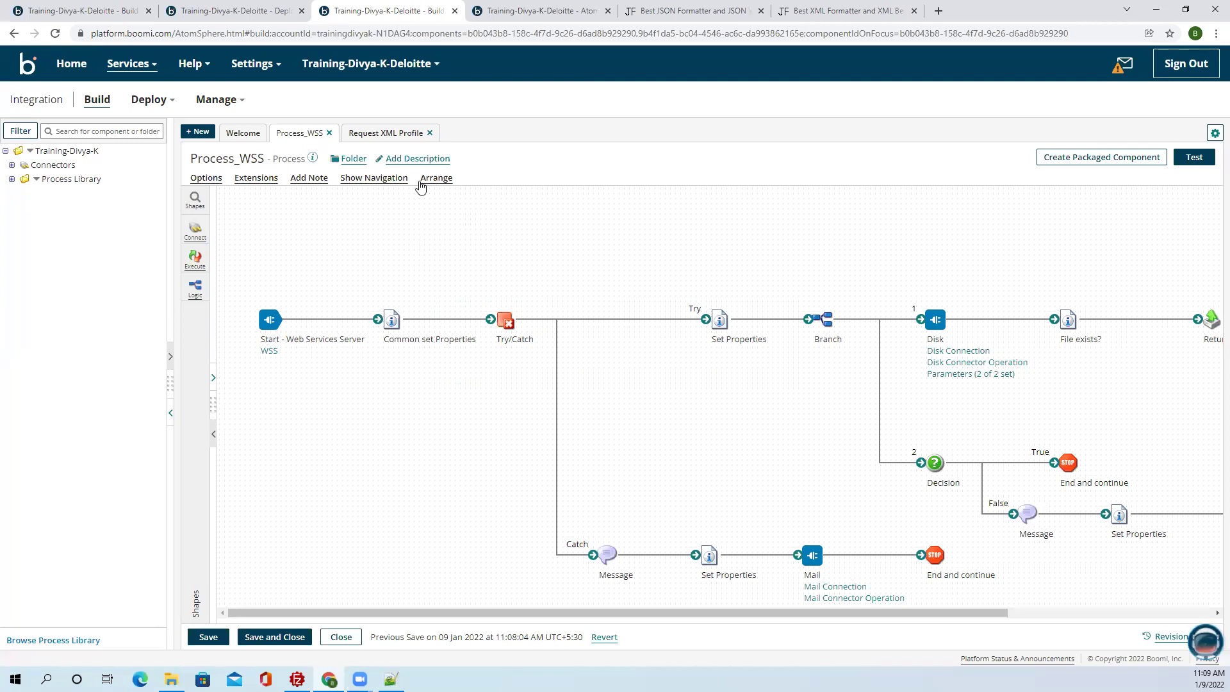
Open the R-Test atom's Shared Web Server settings under 1-Test in Atom Management.
{"action": "left_click", "coordinate": [502, 11]}
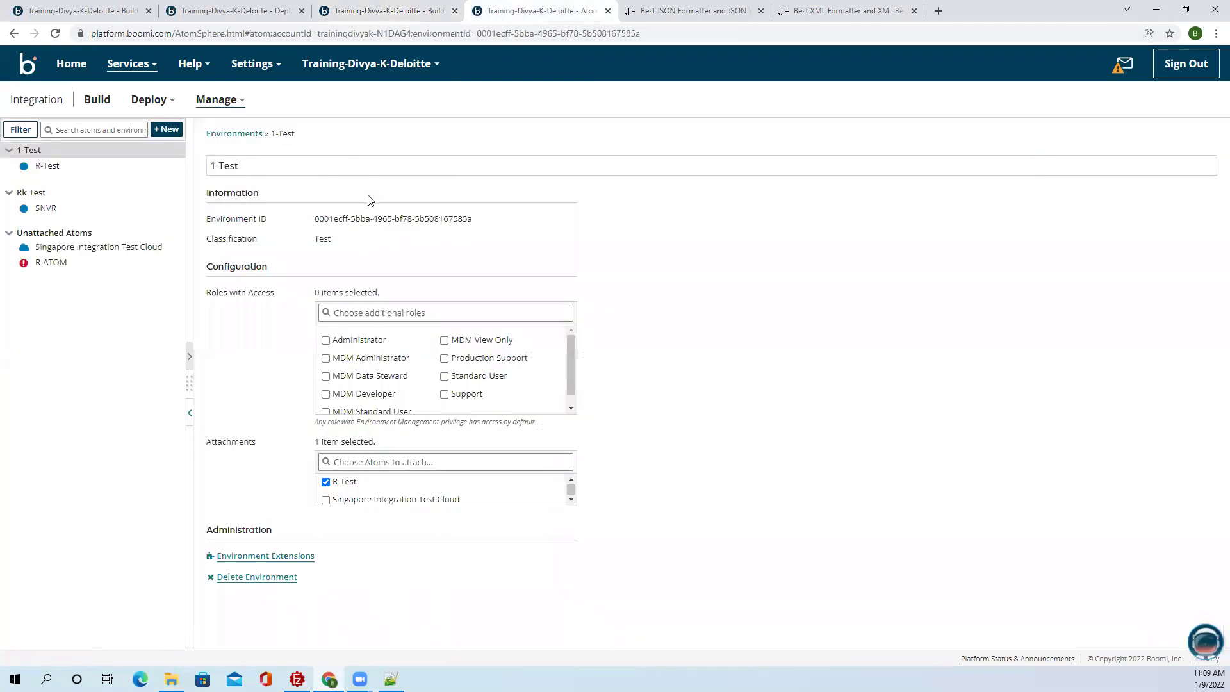
{"action": "left_click", "coordinate": [57, 168]}
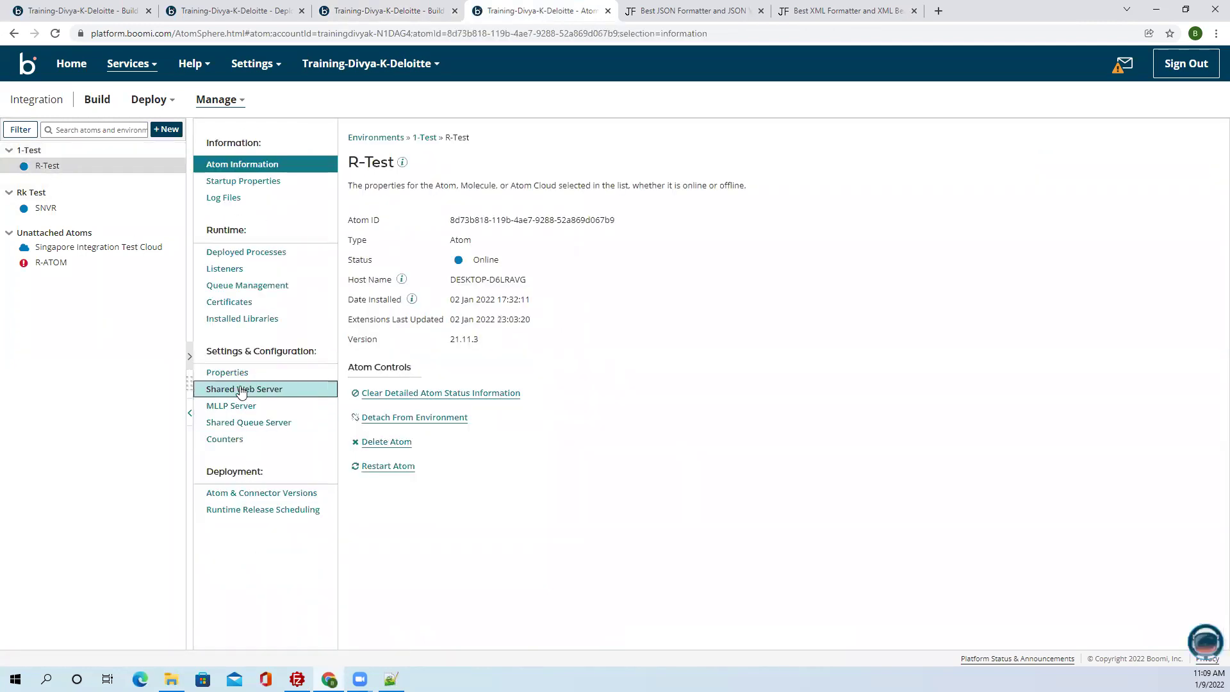
{"action": "left_click", "coordinate": [240, 390]}
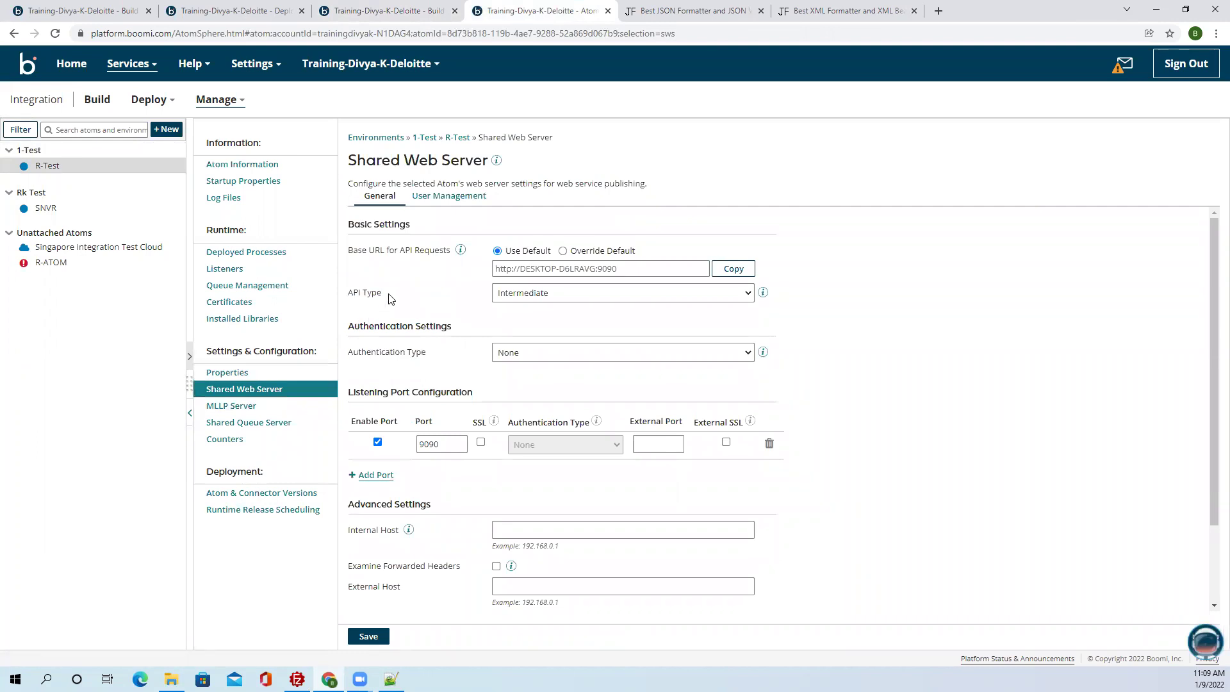
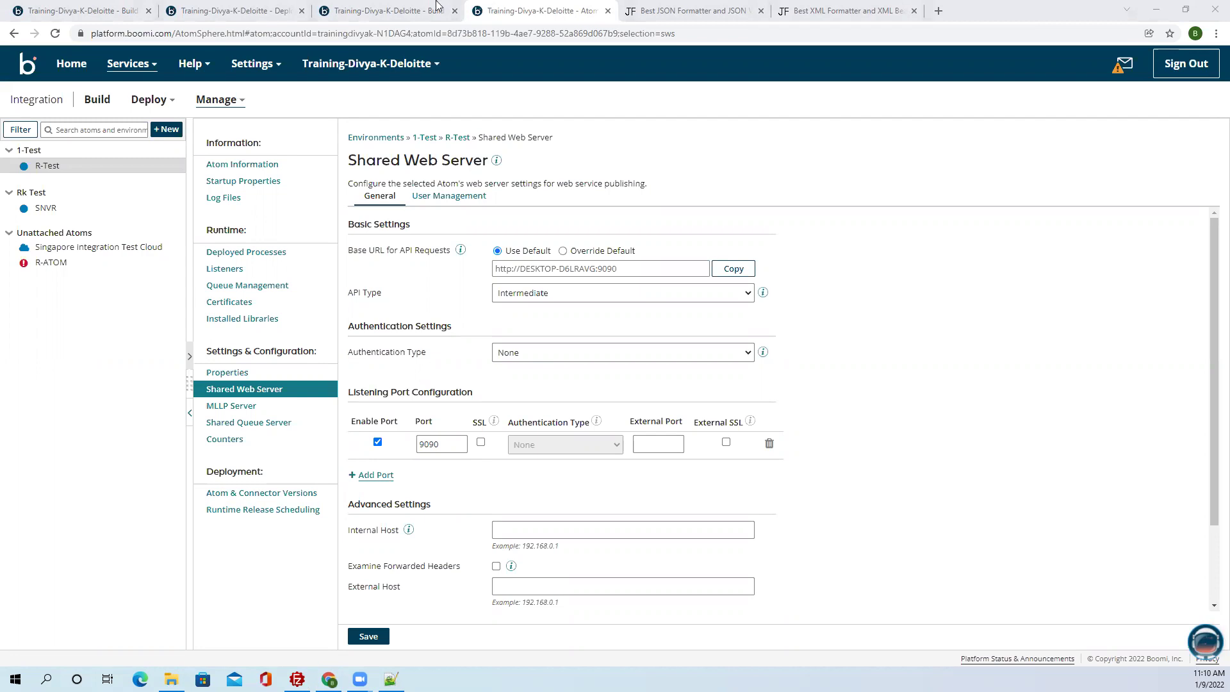
{"action": "left_click", "coordinate": [391, 679]}
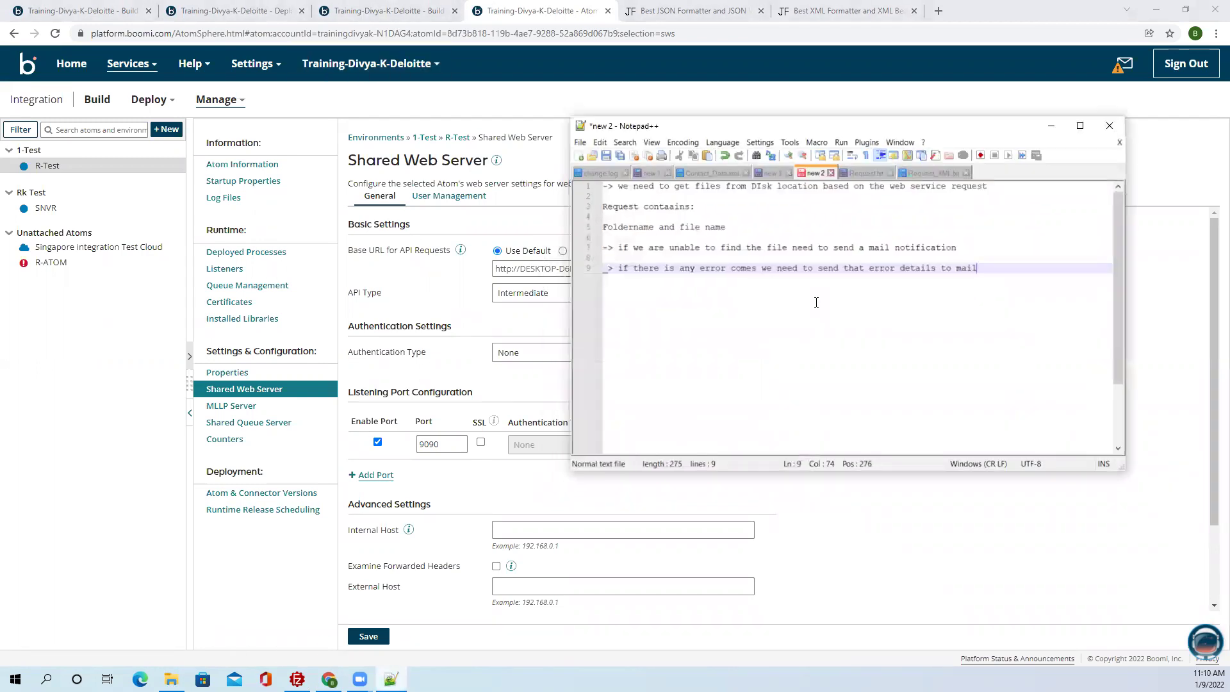
{"action": "key", "text": "Return"}
{"action": "key", "text": "Return"}
{"action": "key", "text": "Return"}
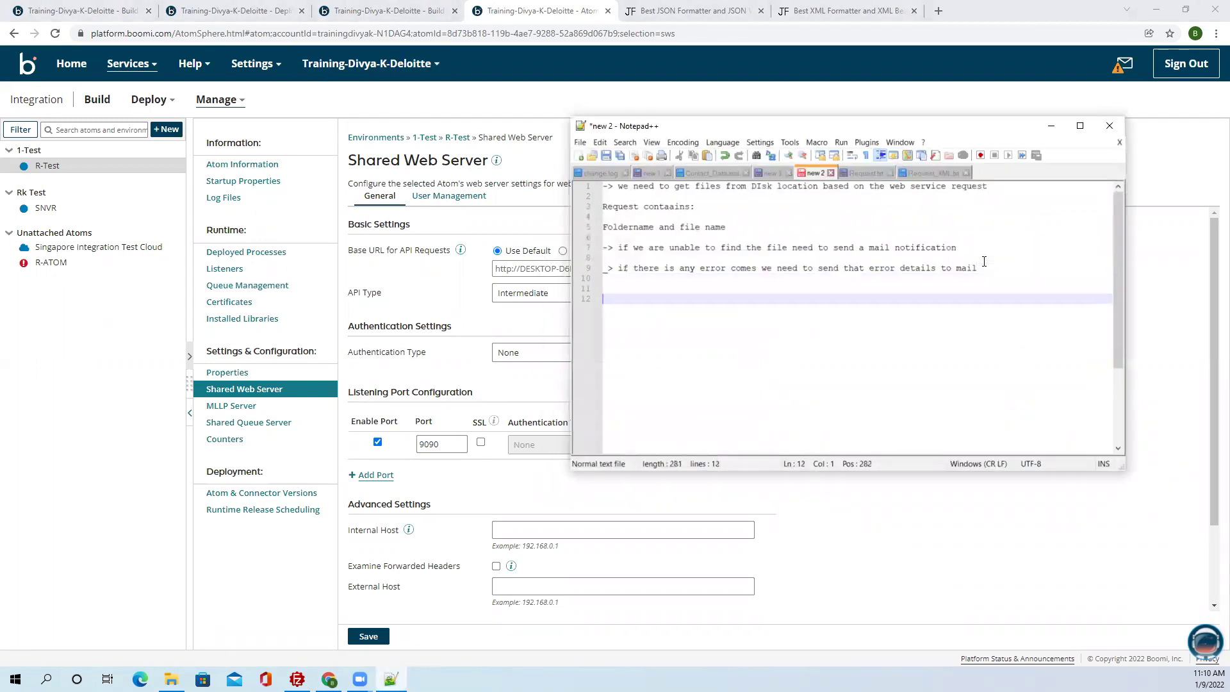
{"action": "left_click", "coordinate": [518, 284]}
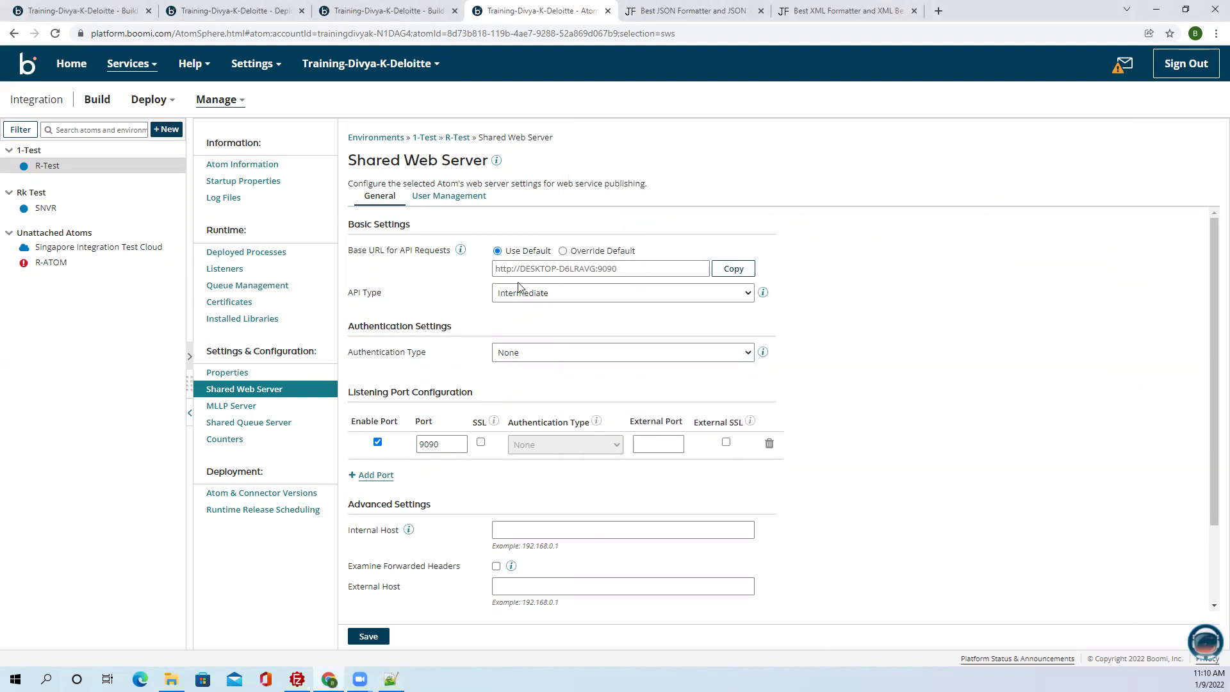
{"action": "left_click", "coordinate": [733, 269]}
{"action": "left_click", "coordinate": [391, 679]}
{"action": "key", "text": "ctrl+v"}
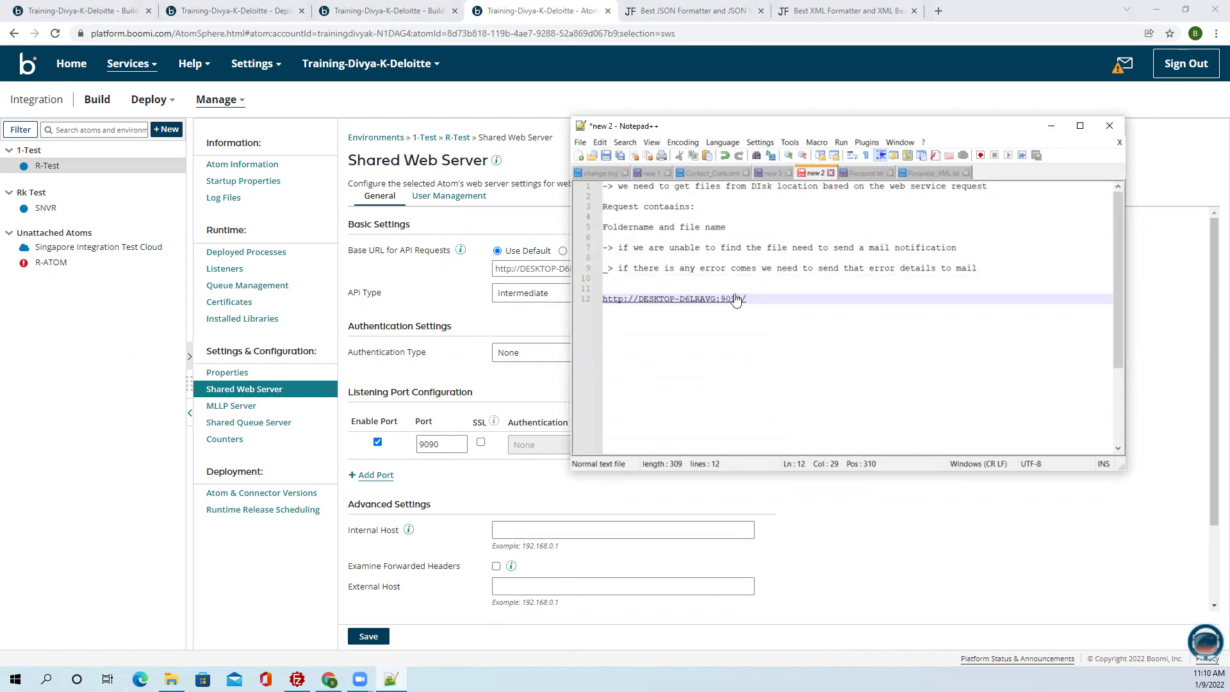
{"action": "left_click", "coordinate": [220, 12]}
Append the WSS Simple URL path /ws/simple/createDisk_get directly after the port in the notes.
{"action": "left_click", "coordinate": [54, 13]}
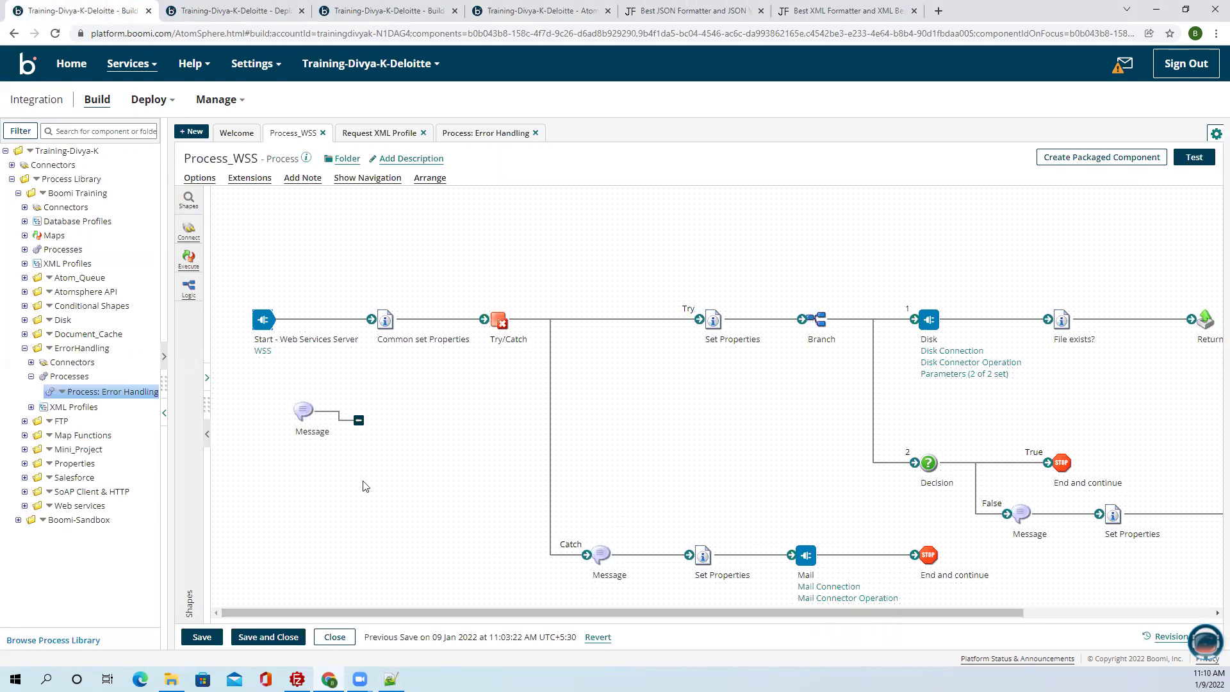
{"action": "left_click", "coordinate": [263, 352]}
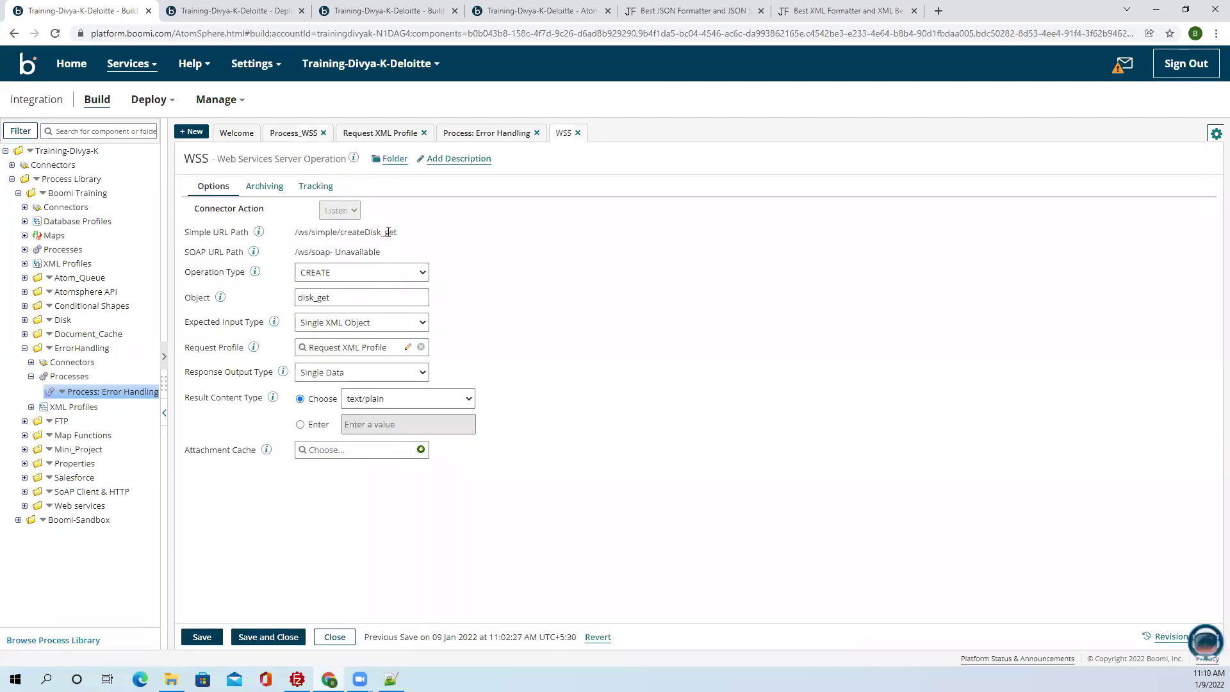
{"action": "left_click_drag", "start_coordinate": [395, 232], "coordinate": [293, 233]}
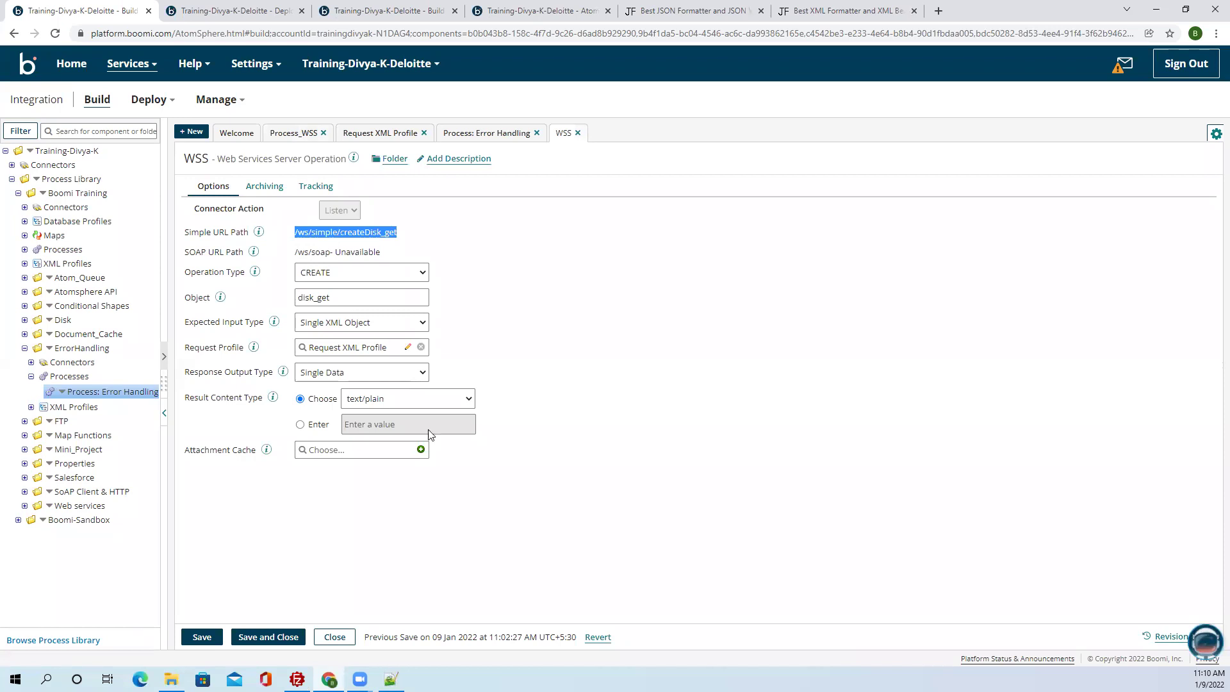
{"action": "key", "text": "ctrl+c"}
{"action": "key", "text": "alt+Tab"}
{"action": "key", "text": "ctrl+v"}
{"action": "left_click_drag", "start_coordinate": [772, 299], "coordinate": [743, 295]}
{"action": "key", "text": "BackSpace"}
{"action": "key", "text": "End"}
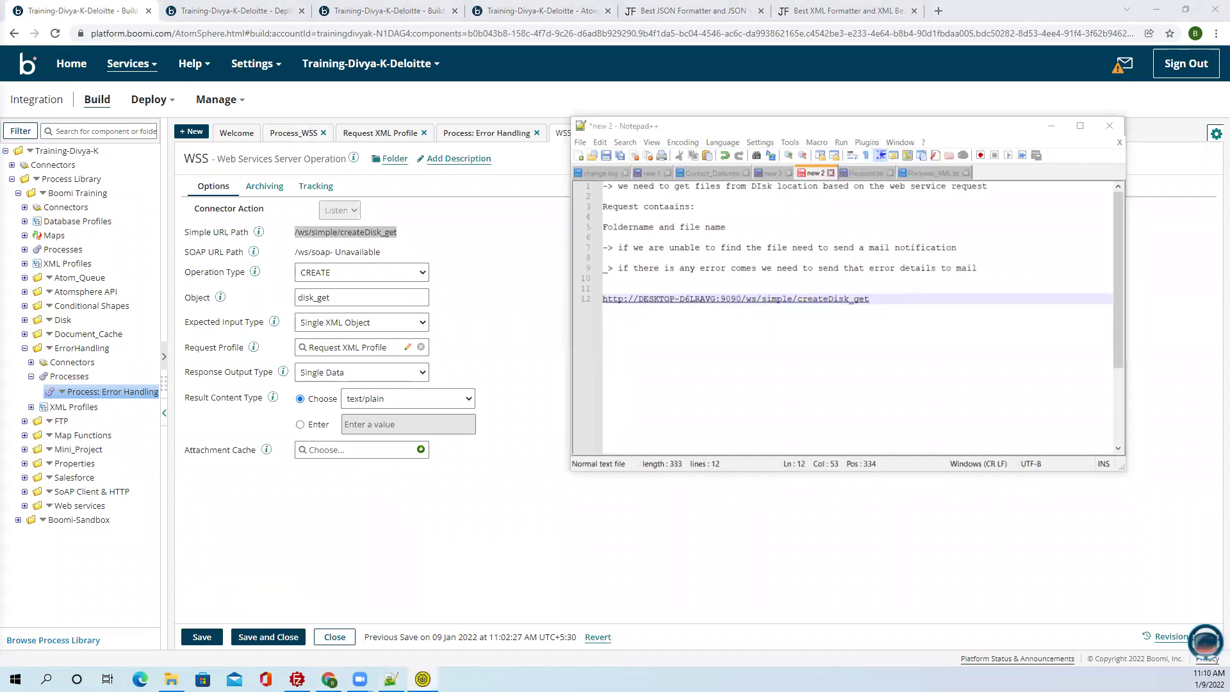
Set the Shared Web Server authentication to Basic, keep API type Intermediate, save and restart the plugin.
{"action": "left_click", "coordinate": [234, 10]}
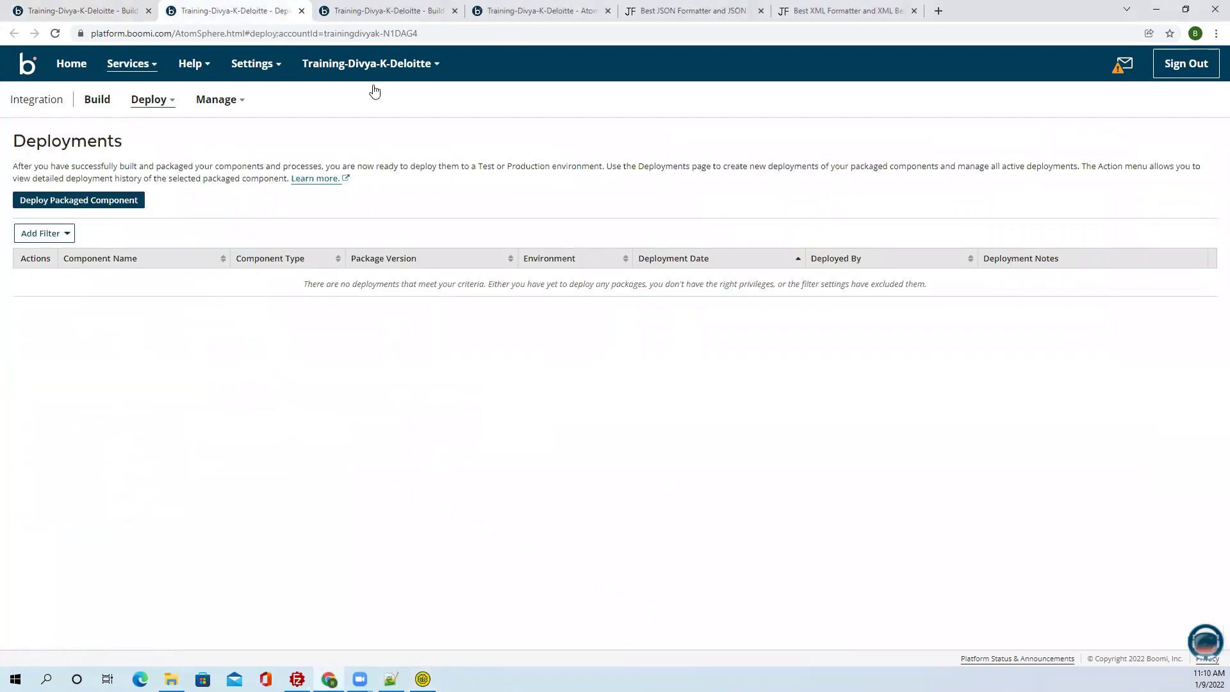
{"action": "left_click", "coordinate": [372, 7]}
{"action": "left_click", "coordinate": [497, 11]}
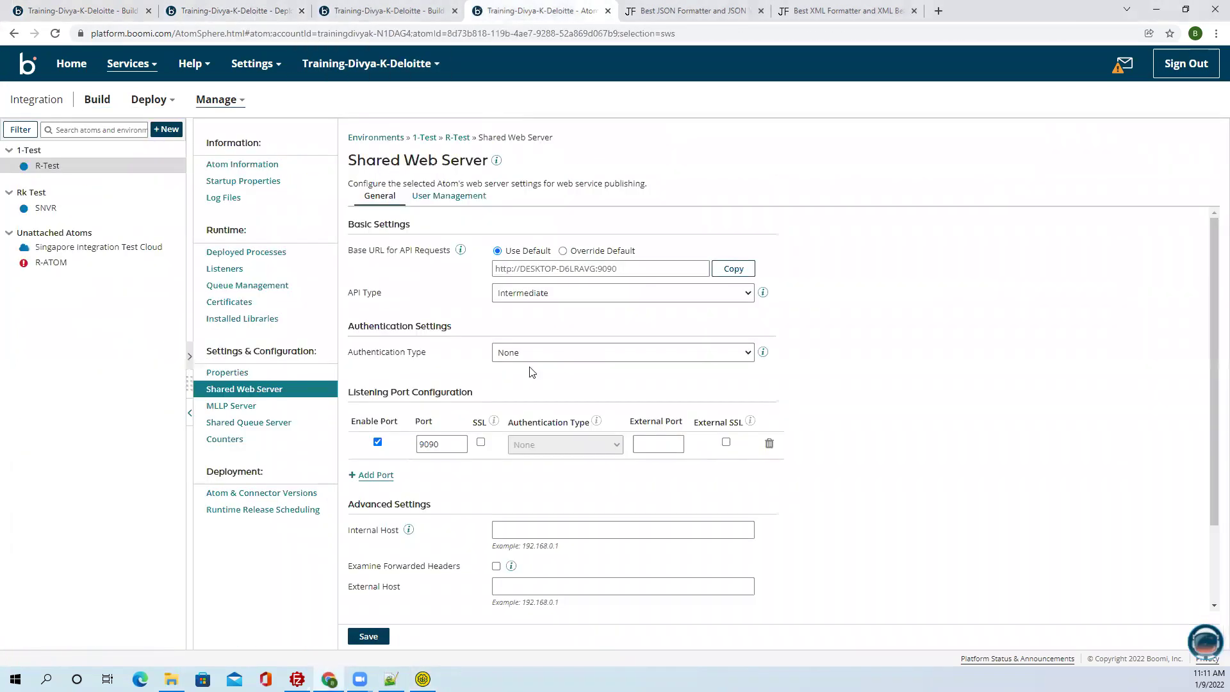
{"action": "left_click", "coordinate": [426, 196]}
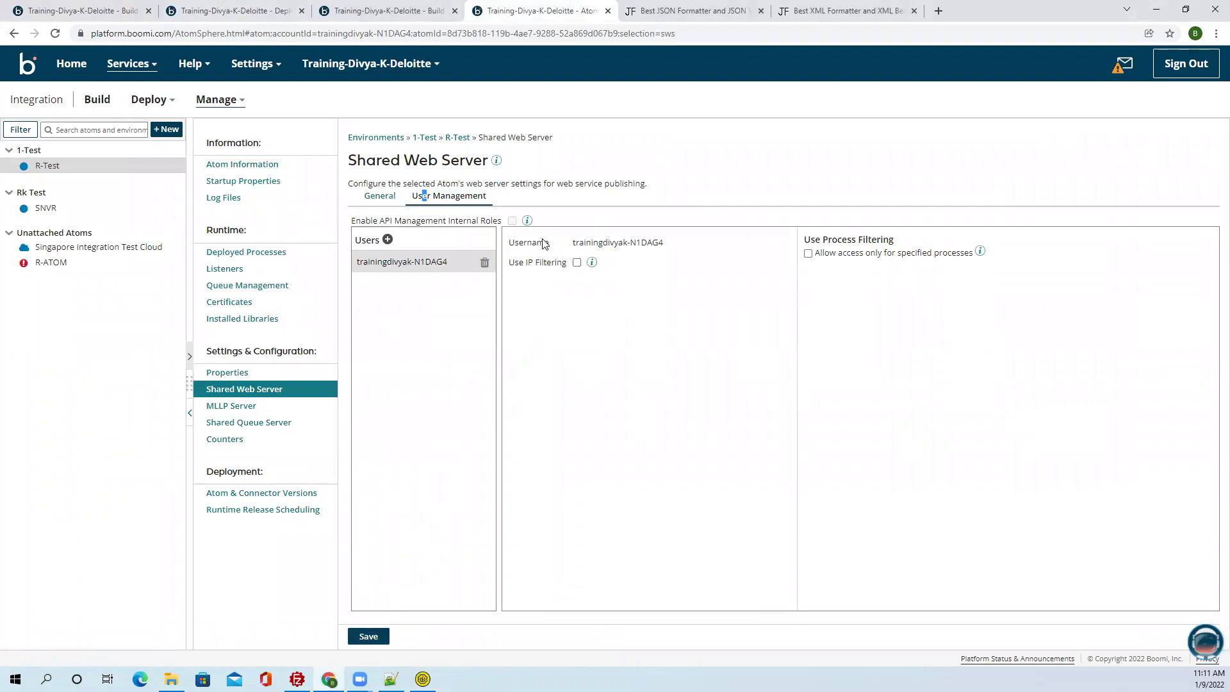
{"action": "left_click", "coordinate": [442, 202]}
{"action": "left_click", "coordinate": [393, 199]}
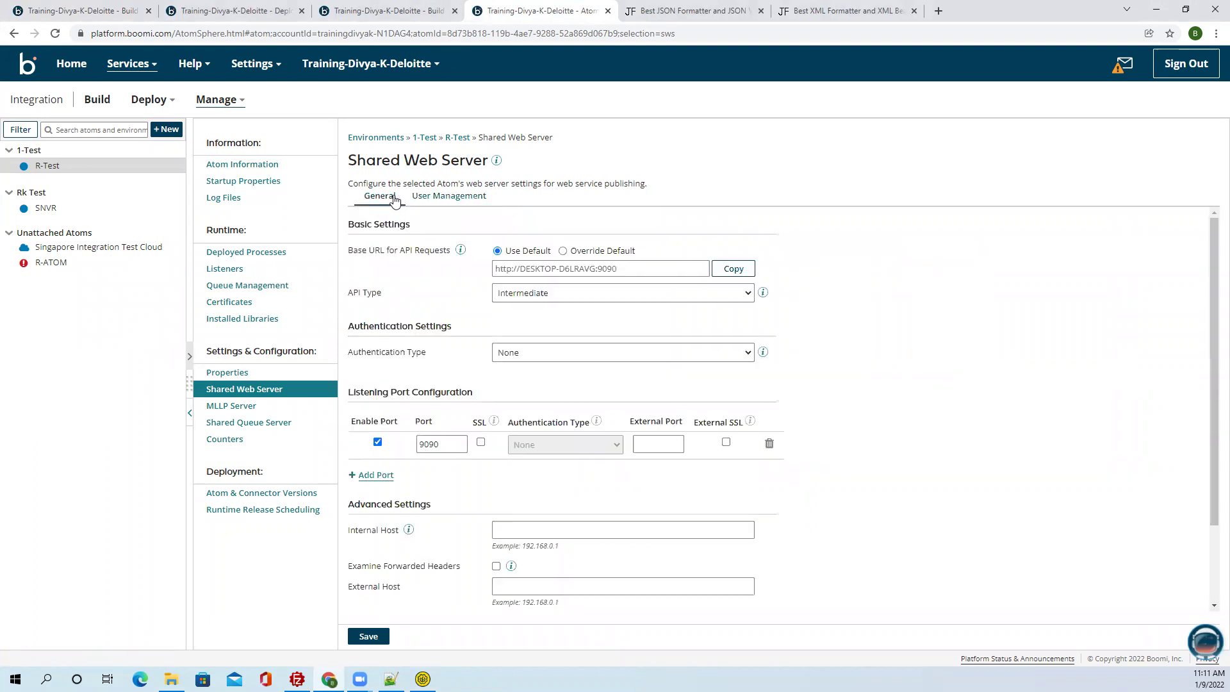
{"action": "left_click", "coordinate": [532, 295]}
{"action": "left_click", "coordinate": [440, 291]}
{"action": "left_click", "coordinate": [552, 353]}
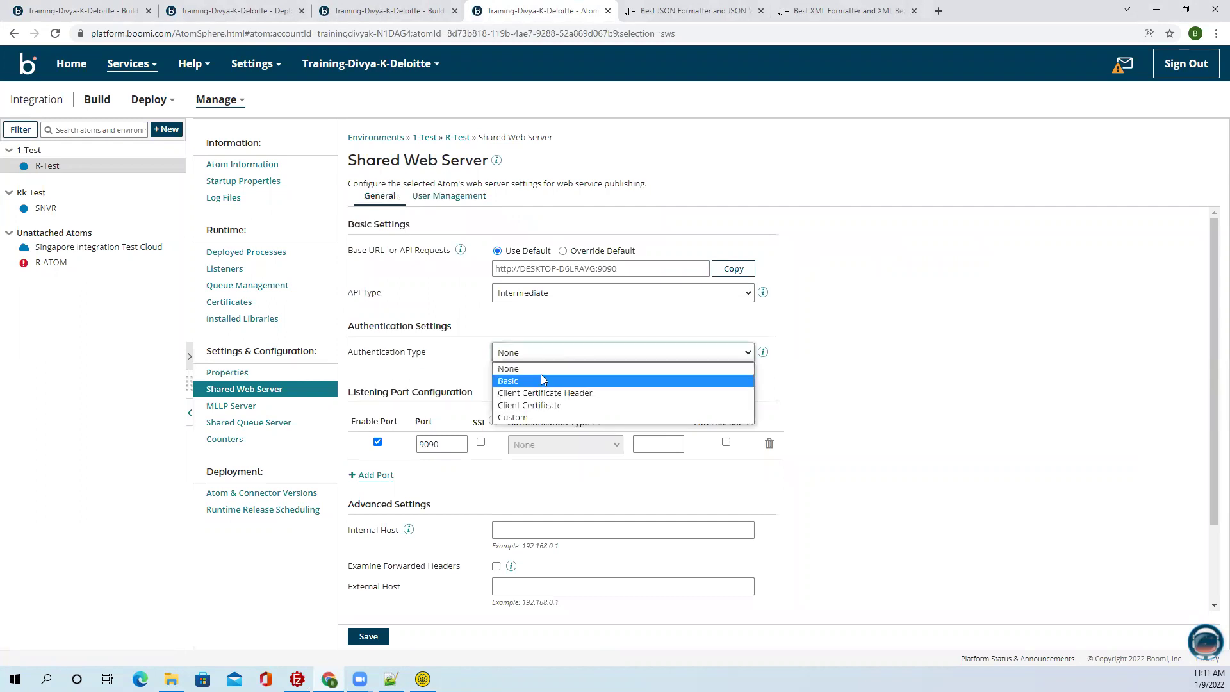
{"action": "left_click", "coordinate": [540, 380]}
{"action": "left_click", "coordinate": [369, 637]}
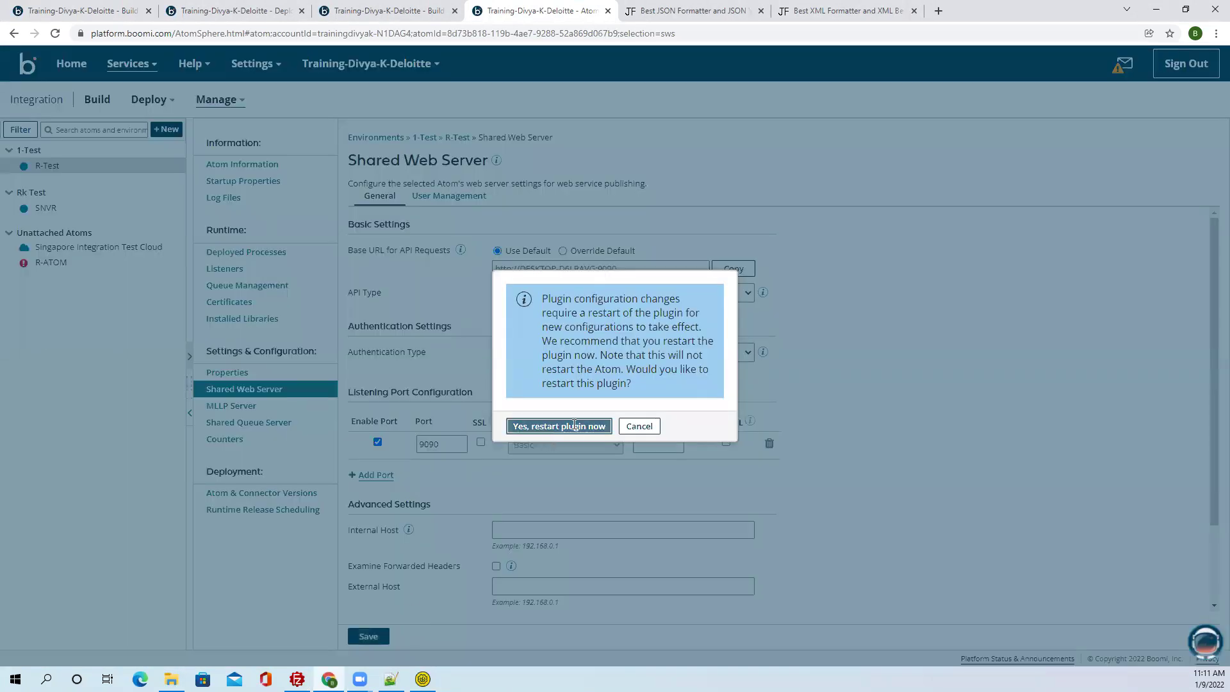
{"action": "left_click", "coordinate": [574, 424]}
Generate and copy an API token for the web server user.
{"action": "left_click", "coordinate": [460, 201]}
{"action": "left_click", "coordinate": [598, 265]}
{"action": "left_click", "coordinate": [749, 265]}
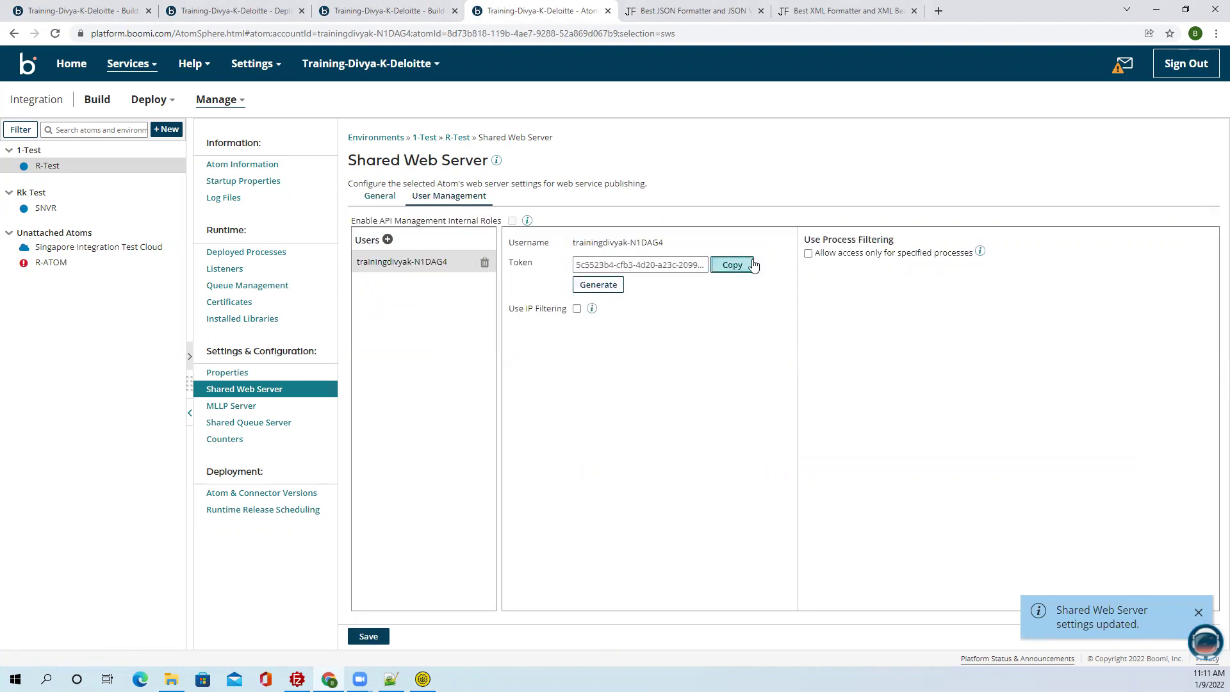
Paste the API token onto a new line below the endpoint URL in the notes.
{"action": "left_click", "coordinate": [391, 679]}
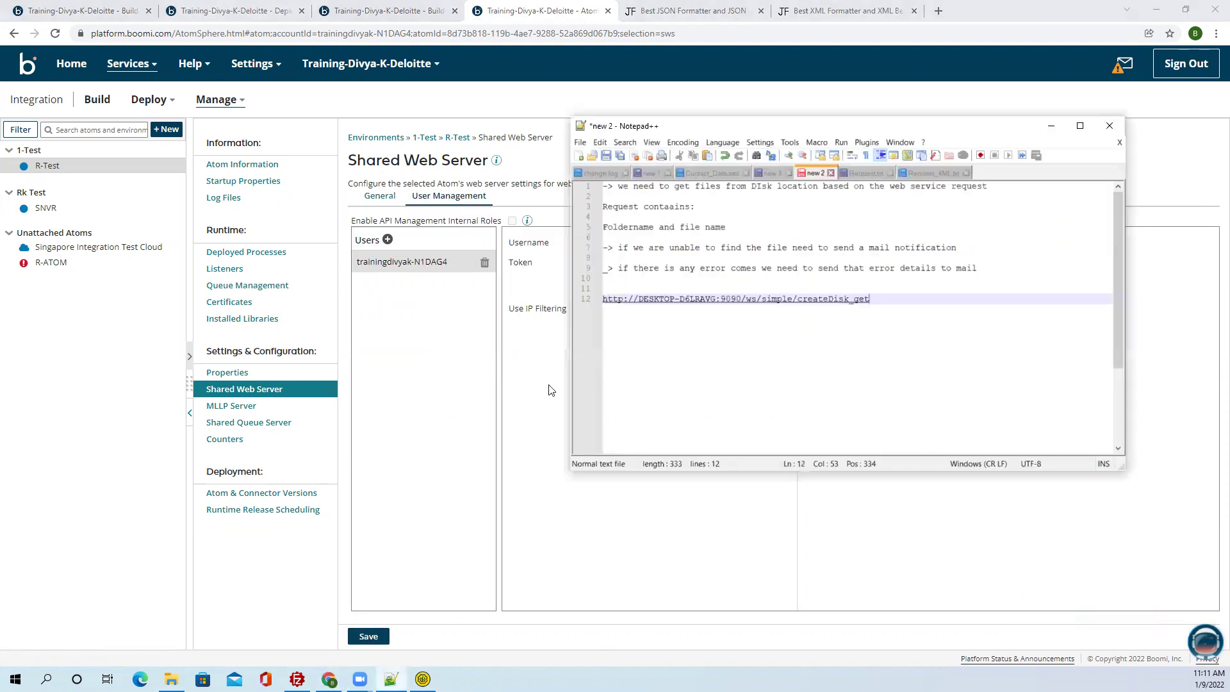
{"action": "key", "text": "Return"}
{"action": "key", "text": "Return"}
{"action": "key", "text": "Return"}
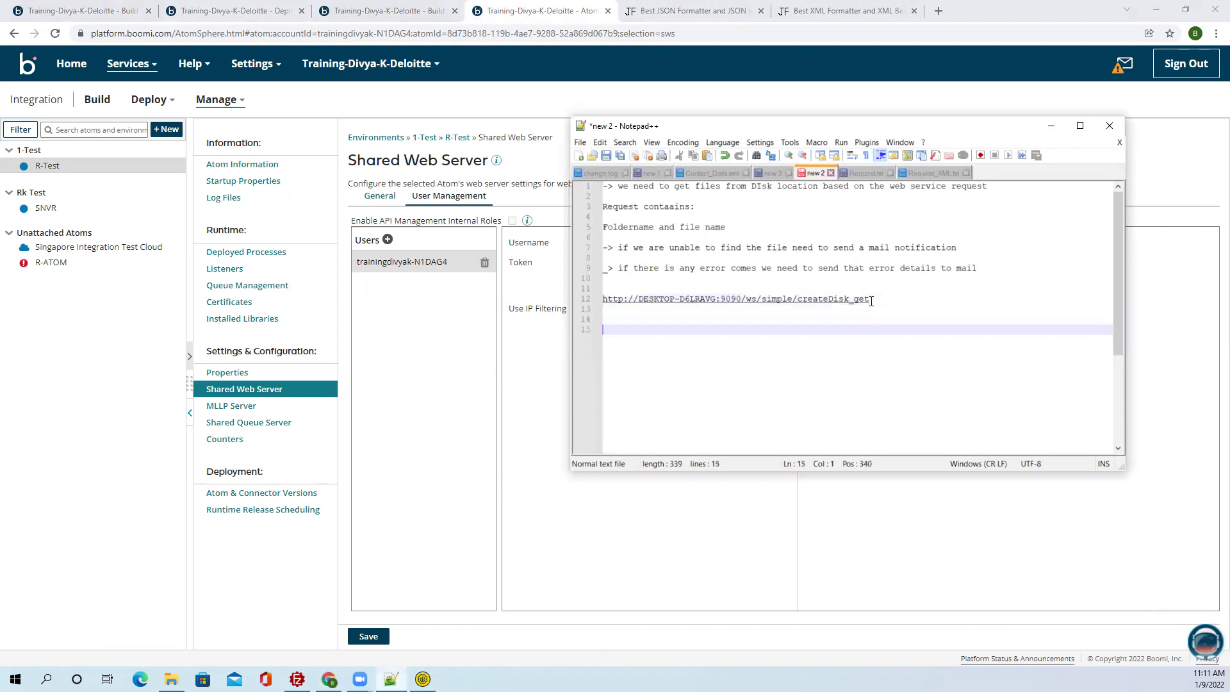
{"action": "key", "text": "ctrl+v"}
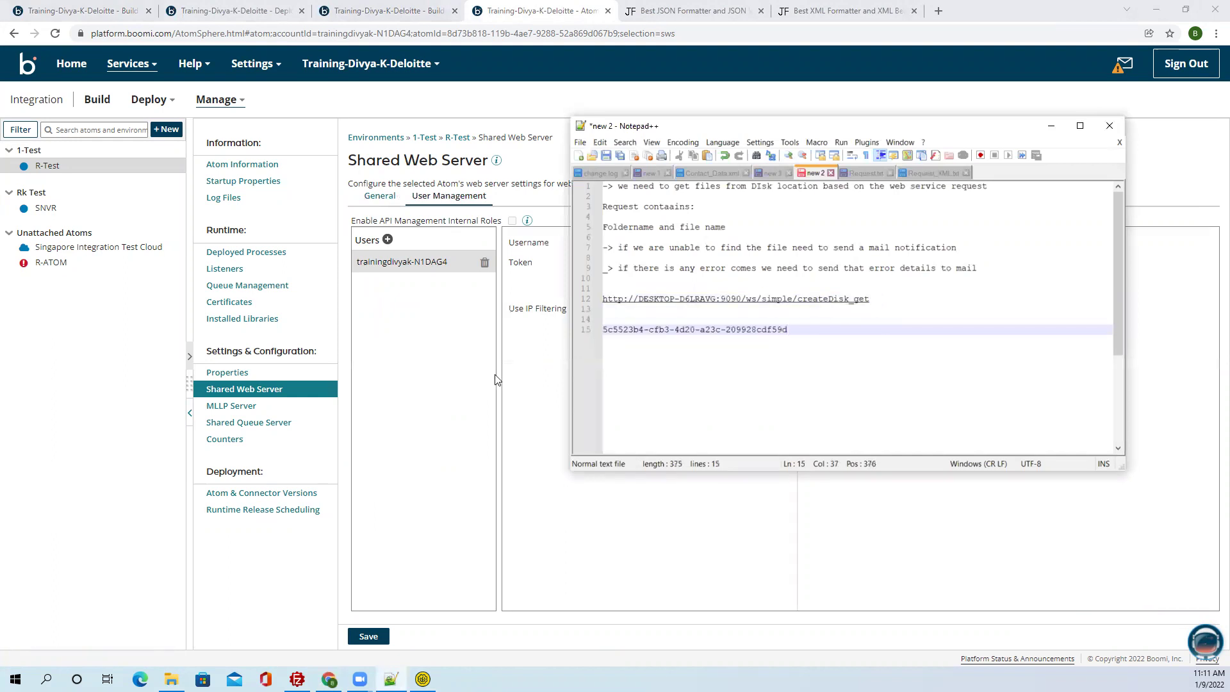
Copy the web server username, re-save with a plugin restart, and paste it above the token.
{"action": "key", "text": "alt+Tab"}
{"action": "left_click_drag", "start_coordinate": [663, 245], "coordinate": [574, 237]}
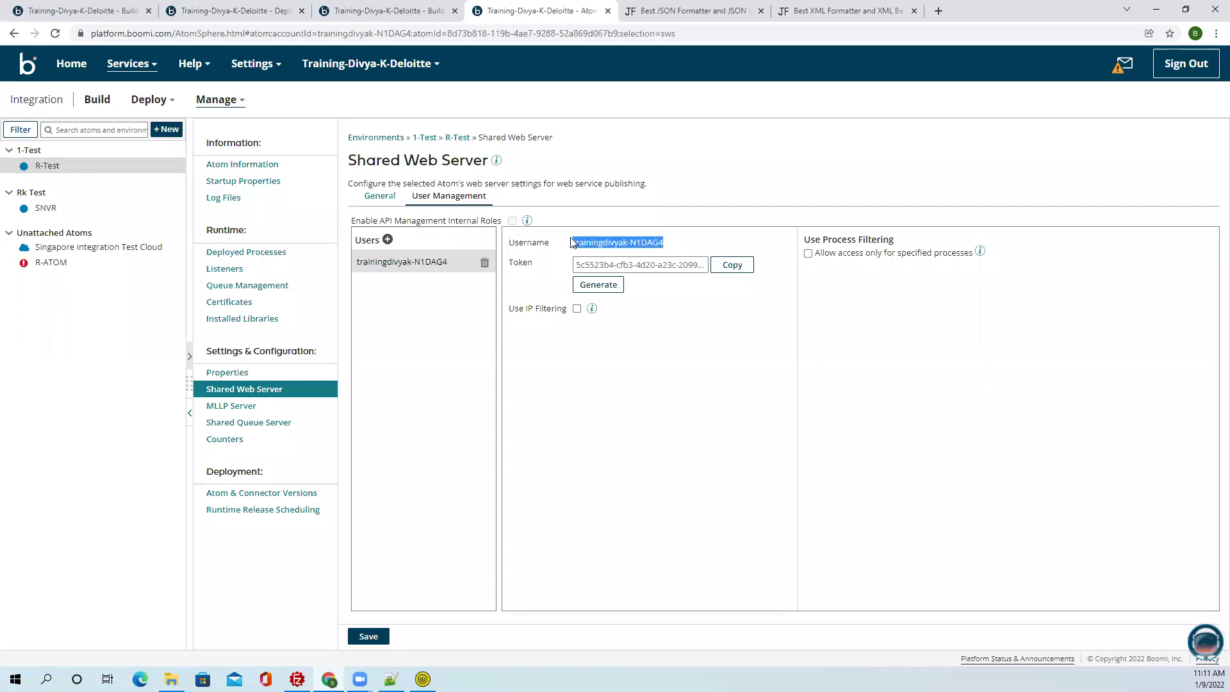
{"action": "left_click", "coordinate": [369, 636]}
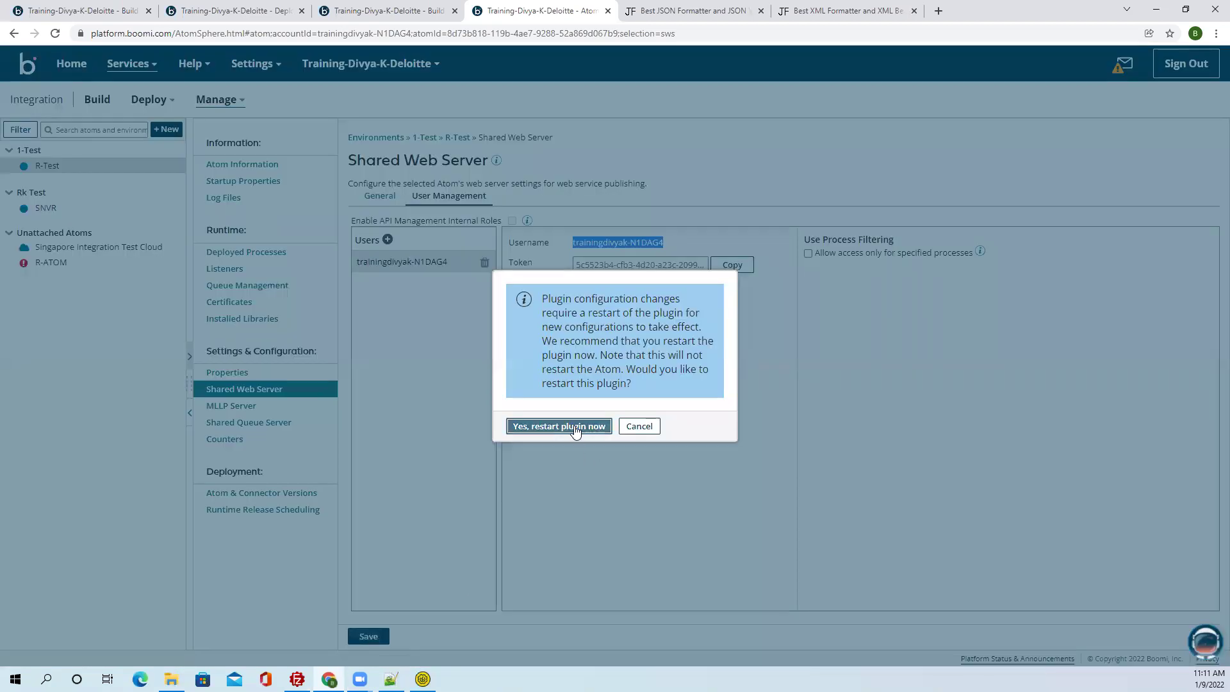
{"action": "left_click", "coordinate": [575, 427]}
{"action": "key", "text": "alt+Tab"}
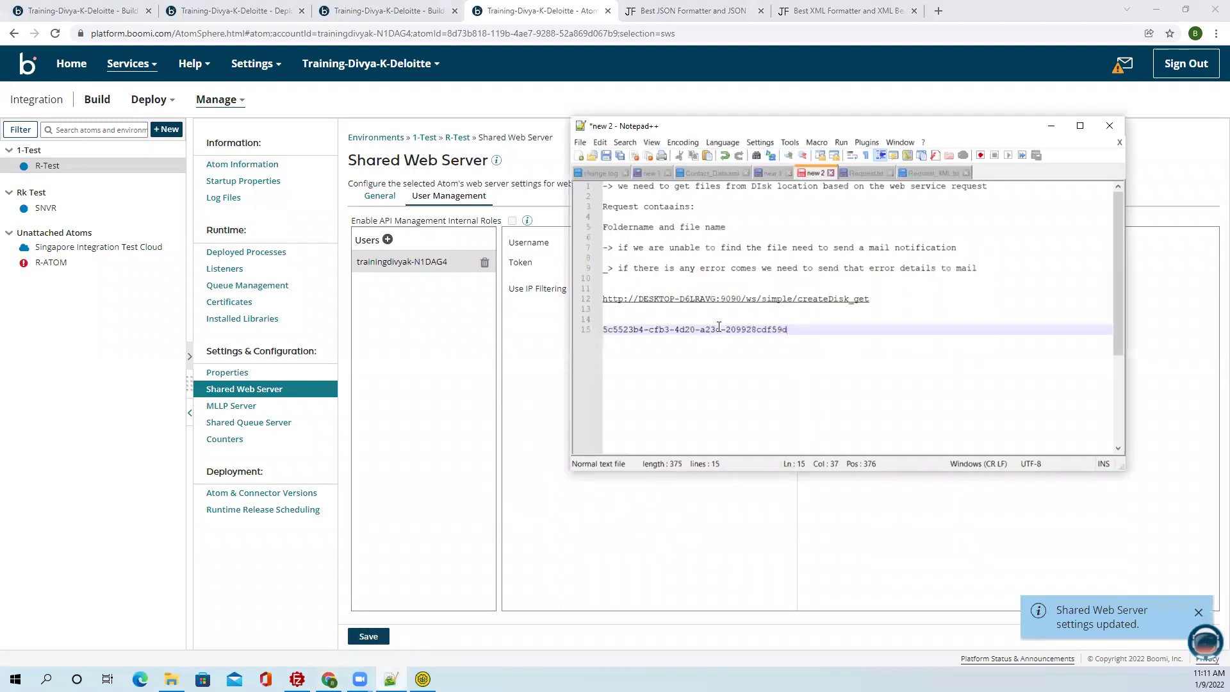
{"action": "left_click", "coordinate": [675, 317]}
{"action": "key", "text": "ctrl+v"}
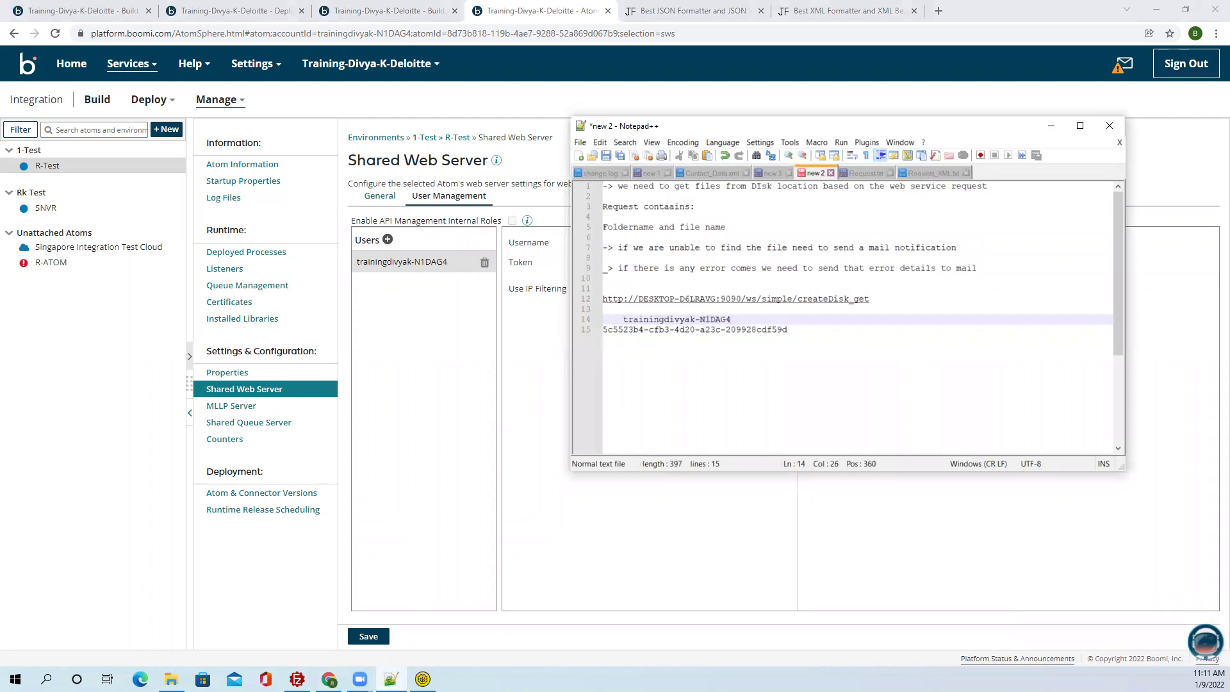
{"action": "left_click", "coordinate": [423, 679]}
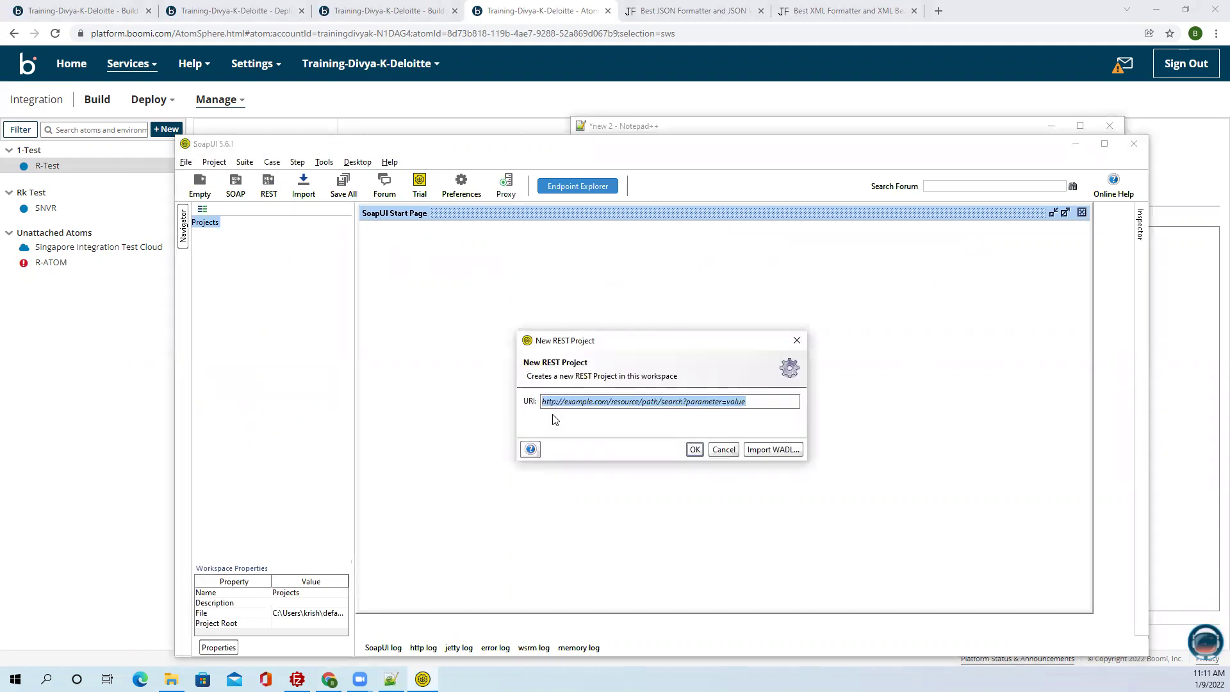
Create a SoapUI REST project from the createDisk_get endpoint URL copied from the notes.
{"action": "left_click", "coordinate": [743, 123]}
{"action": "left_click_drag", "start_coordinate": [874, 292], "coordinate": [605, 296]}
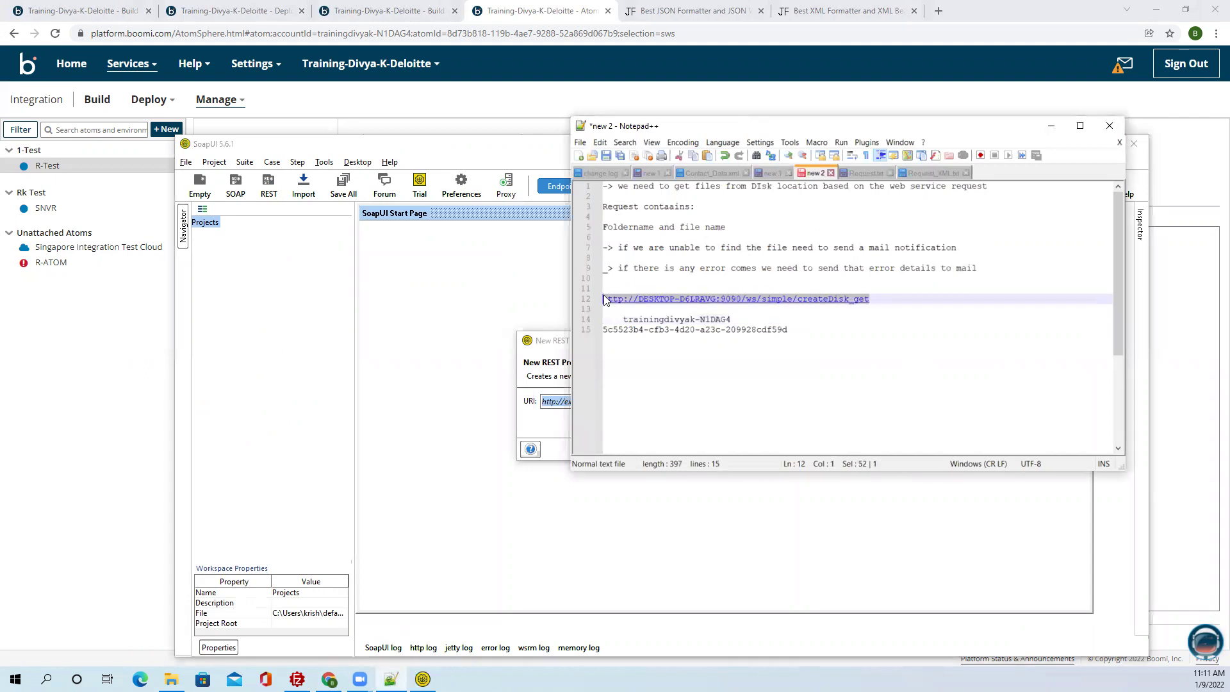
{"action": "left_click", "coordinate": [528, 295]}
{"action": "left_click", "coordinate": [614, 401]}
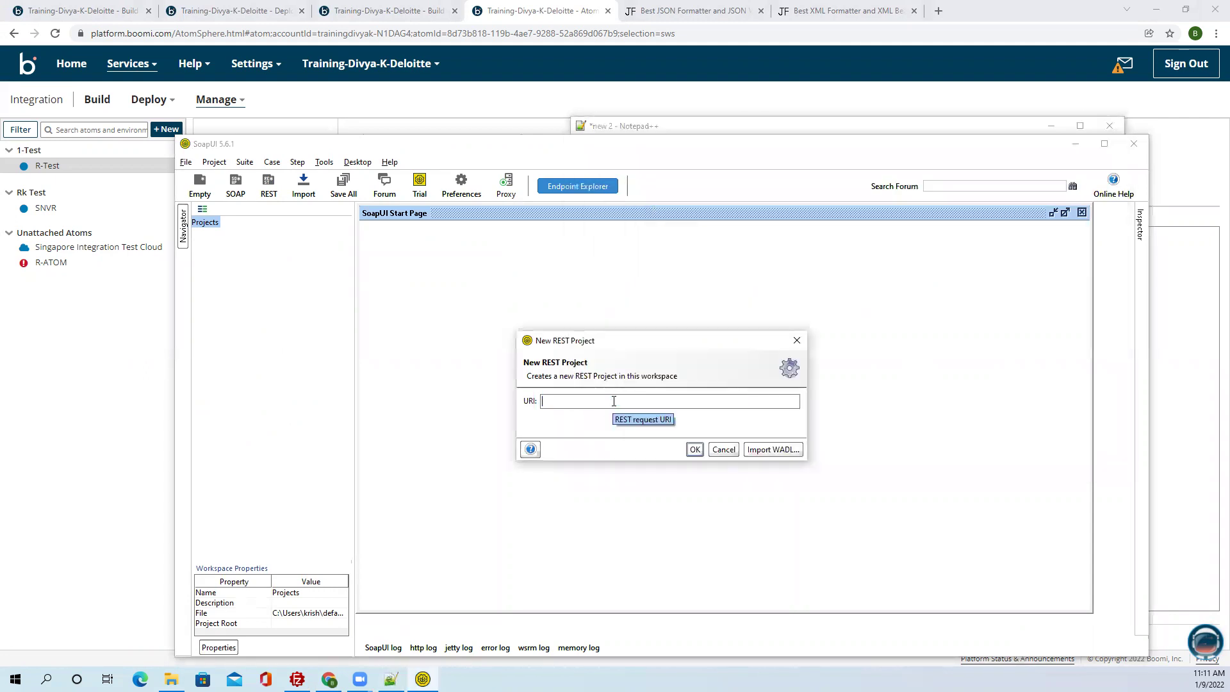
{"action": "key", "text": "ctrl+v"}
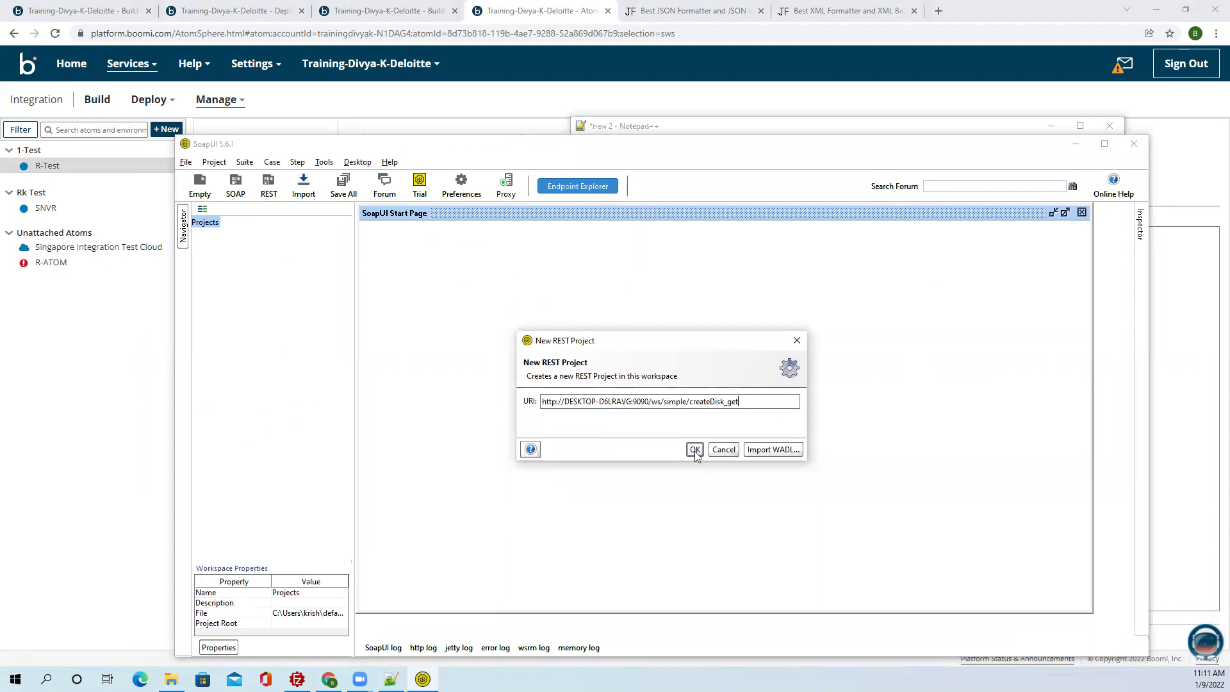
{"action": "left_click", "coordinate": [695, 450]}
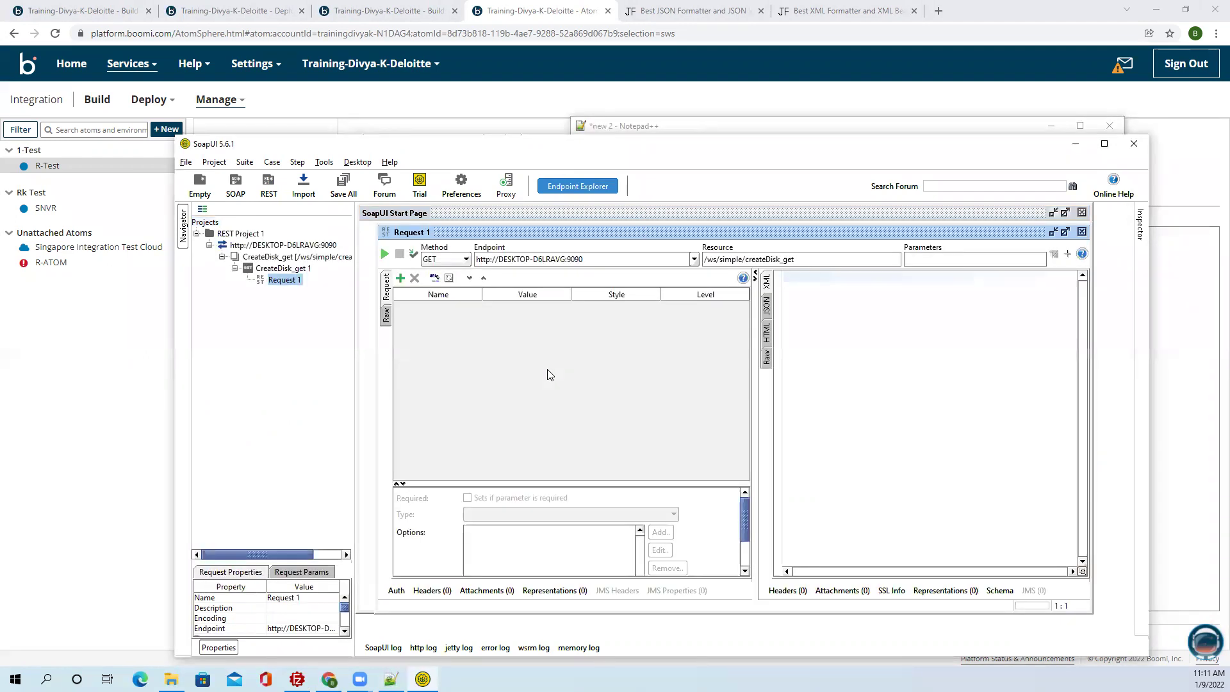
Change Request 1's method to POST and its media type to application/xml.
{"action": "left_click", "coordinate": [452, 258]}
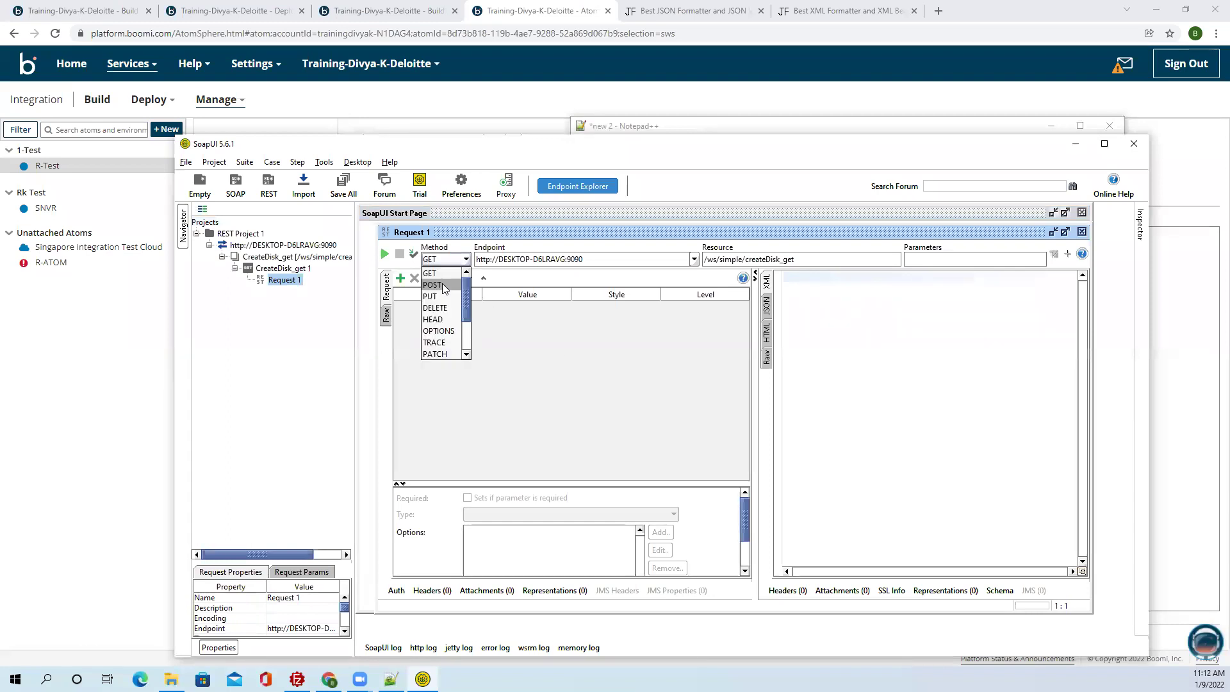
{"action": "left_click", "coordinate": [442, 283]}
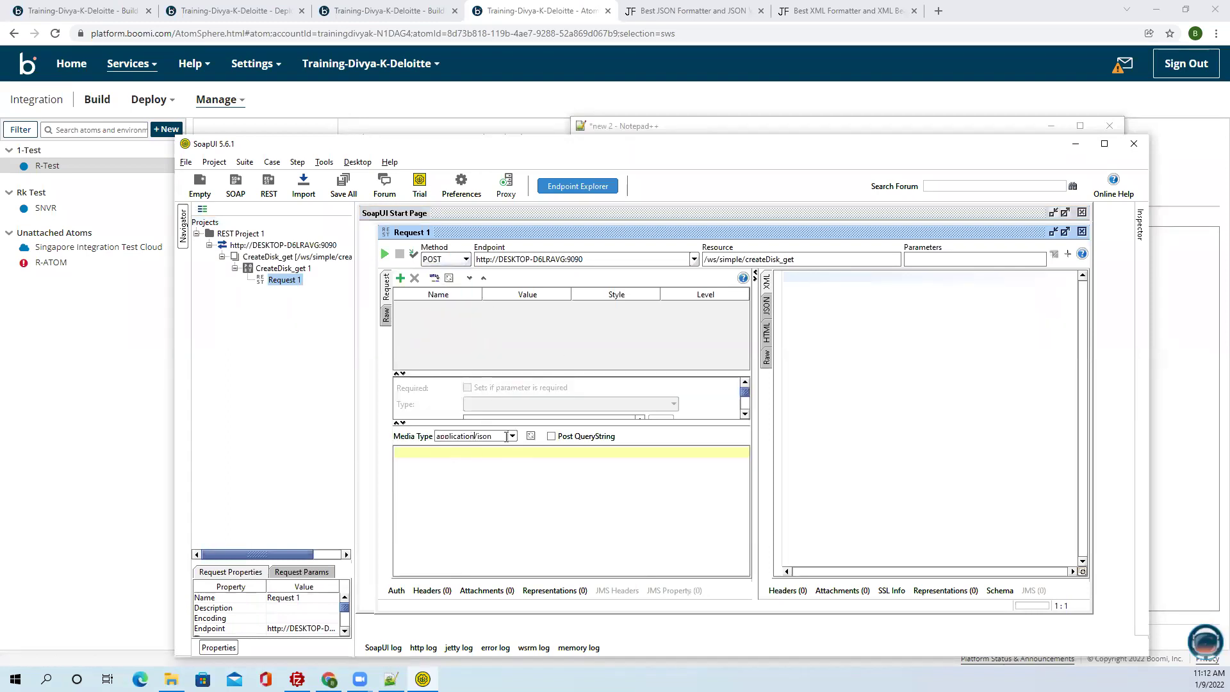
{"action": "left_click", "coordinate": [511, 437]}
{"action": "left_click", "coordinate": [488, 460]}
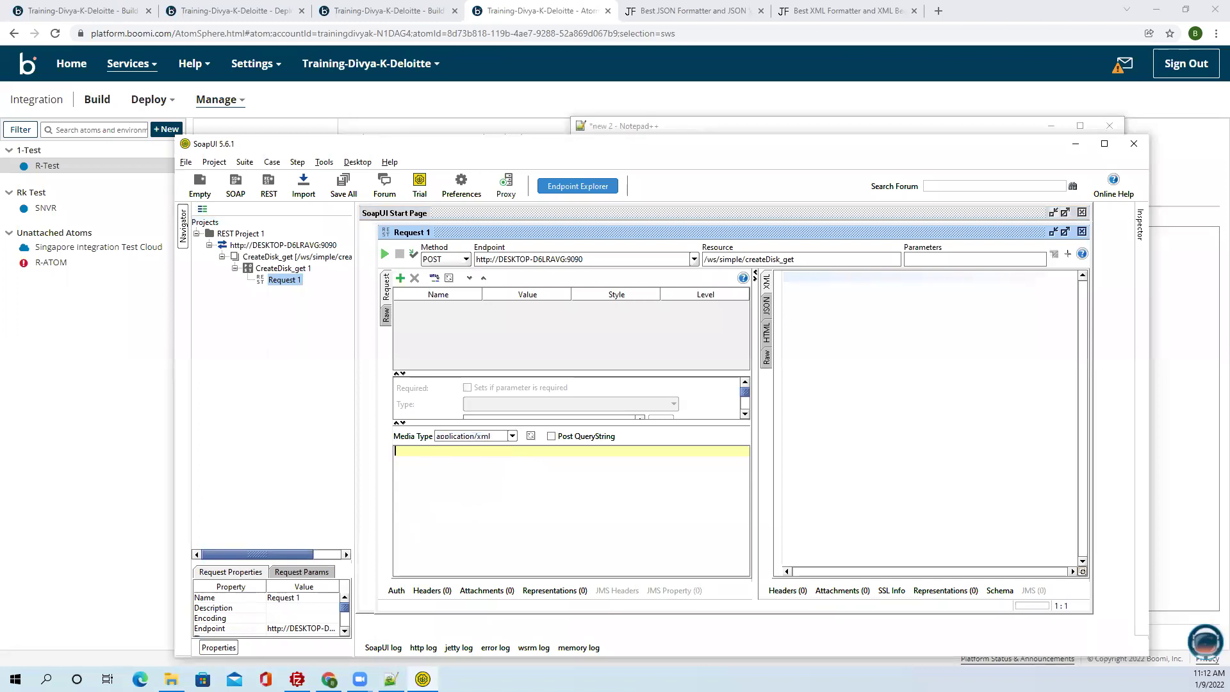
{"action": "left_click", "coordinate": [637, 126]}
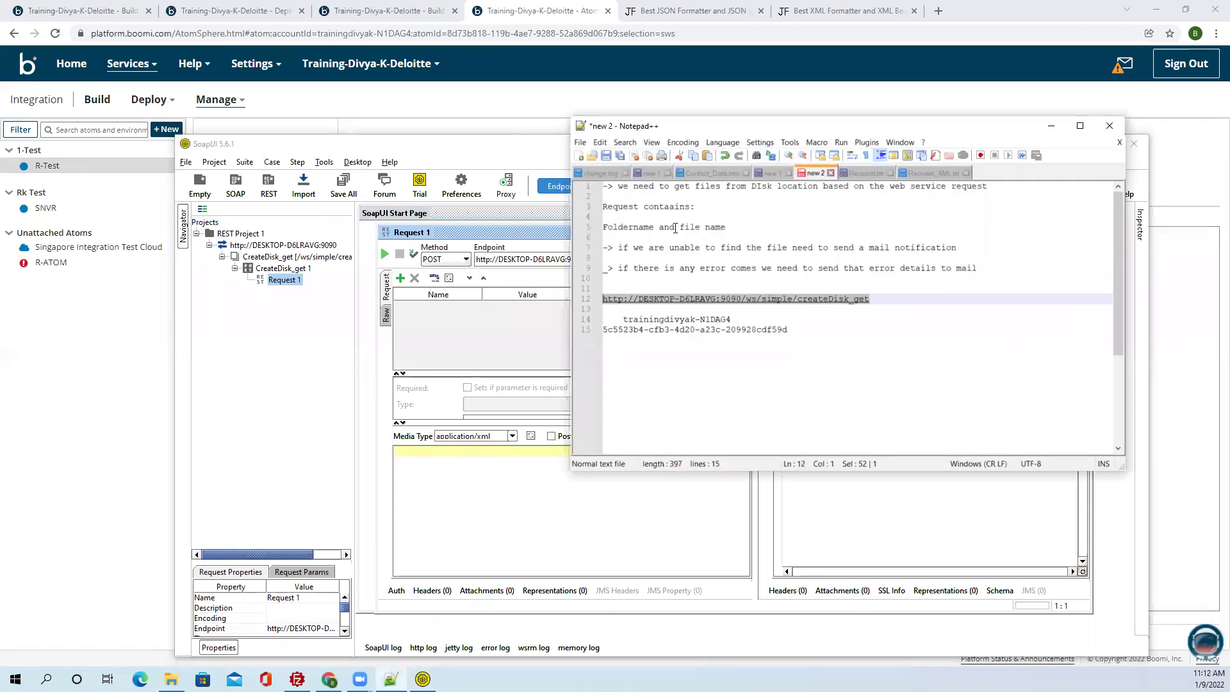
Paste the saved disk XML into the request body.
{"action": "left_click", "coordinate": [915, 174]}
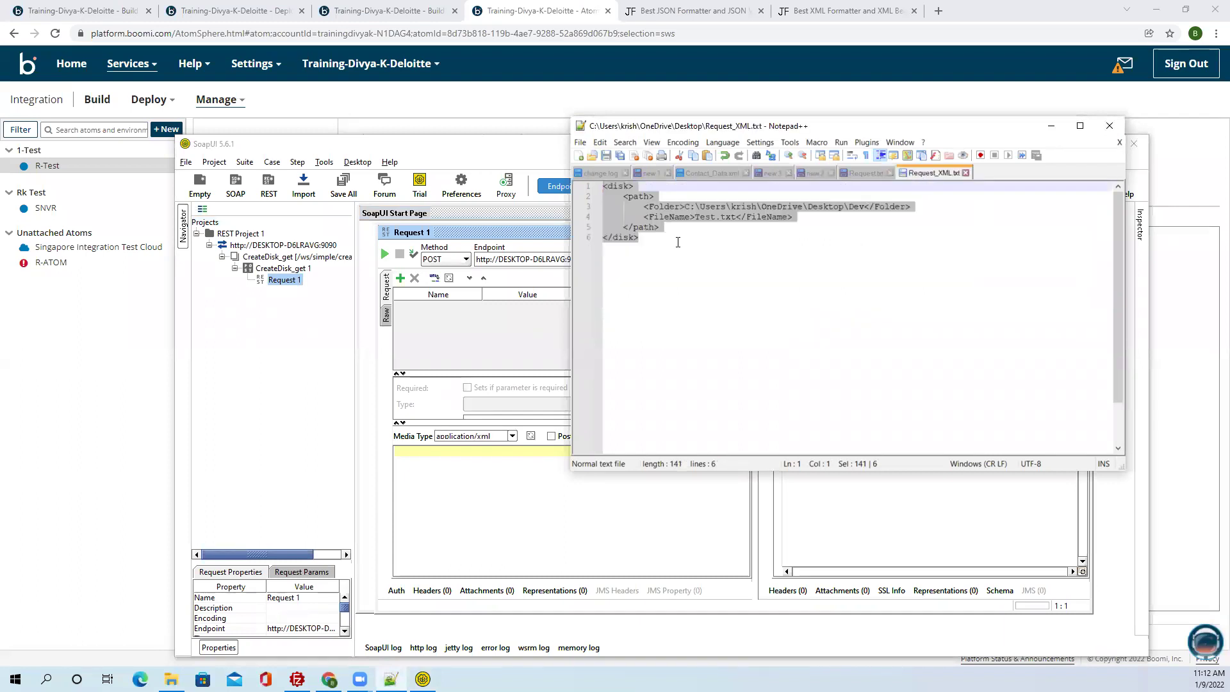
{"action": "left_click", "coordinate": [527, 484]}
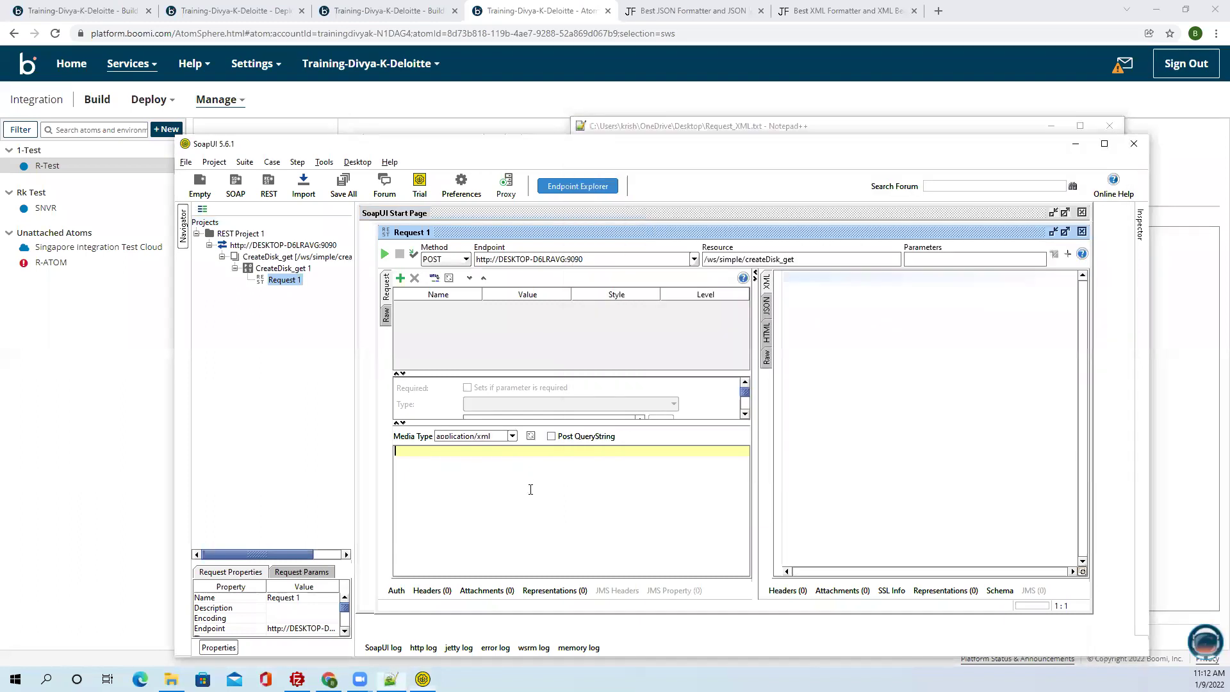
{"action": "key", "text": "ctrl+v"}
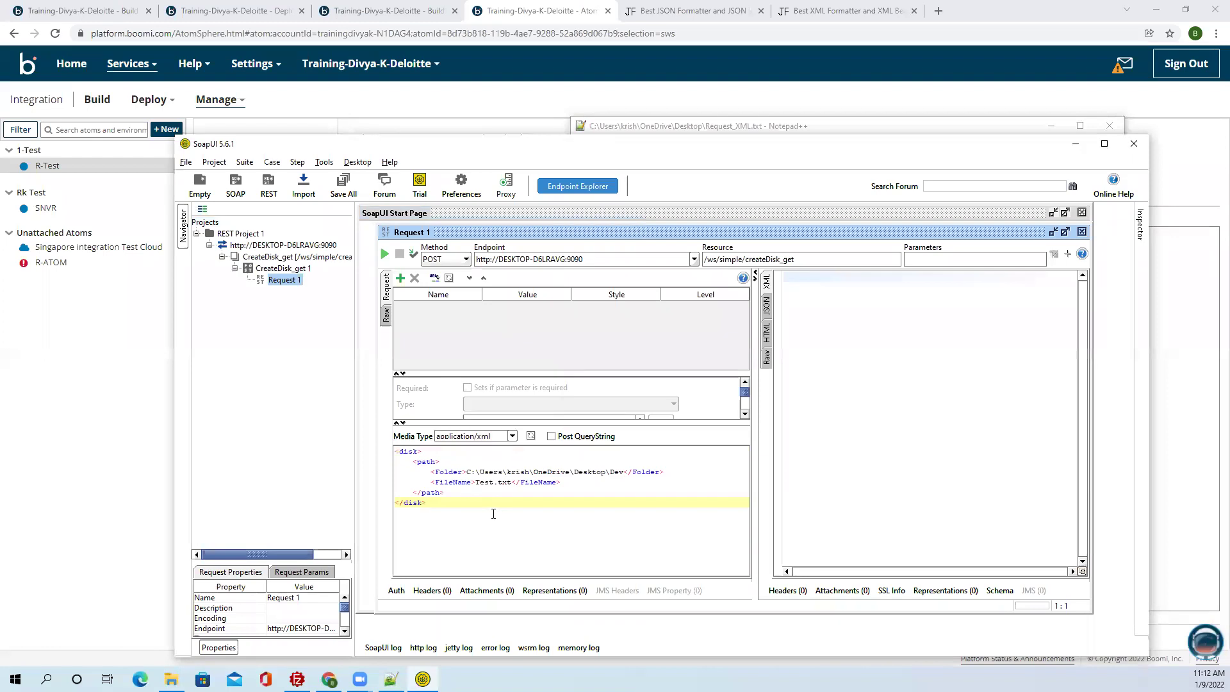
Add a Basic authorization to Request 1.
{"action": "left_click", "coordinate": [397, 590]}
{"action": "left_click", "coordinate": [486, 488]}
{"action": "left_click", "coordinate": [501, 524]}
{"action": "left_click", "coordinate": [713, 450]}
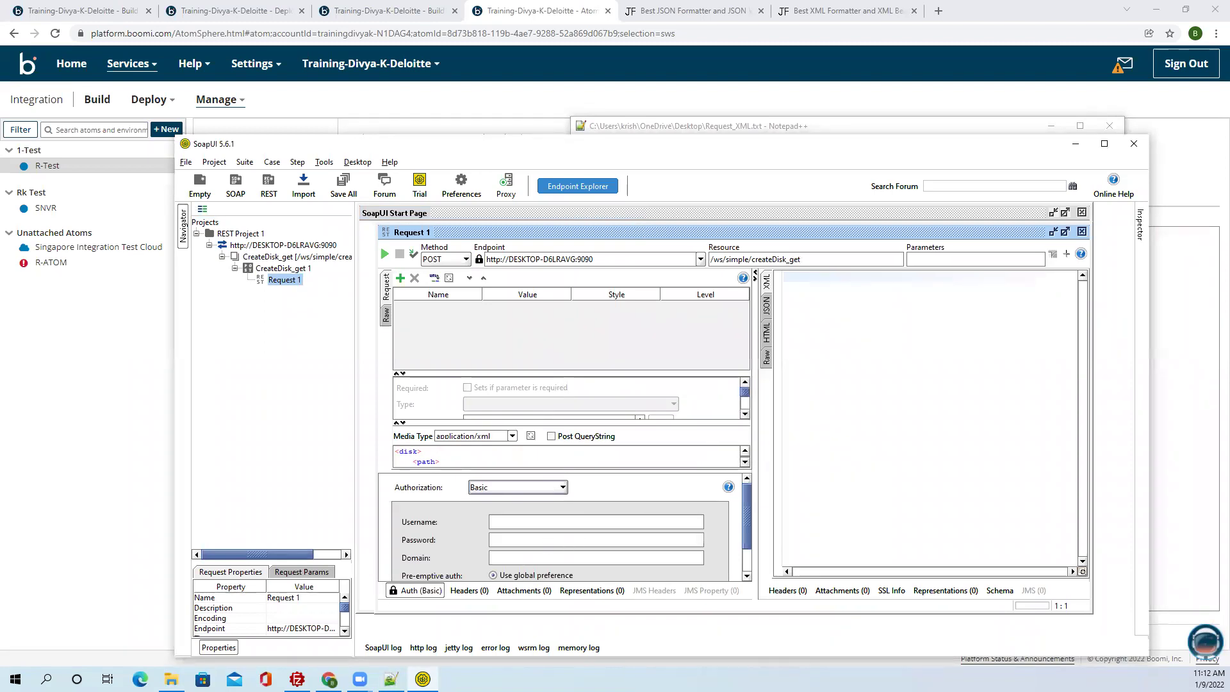
Enter the web server username and API token as the Basic auth username and password.
{"action": "left_click", "coordinate": [391, 679]}
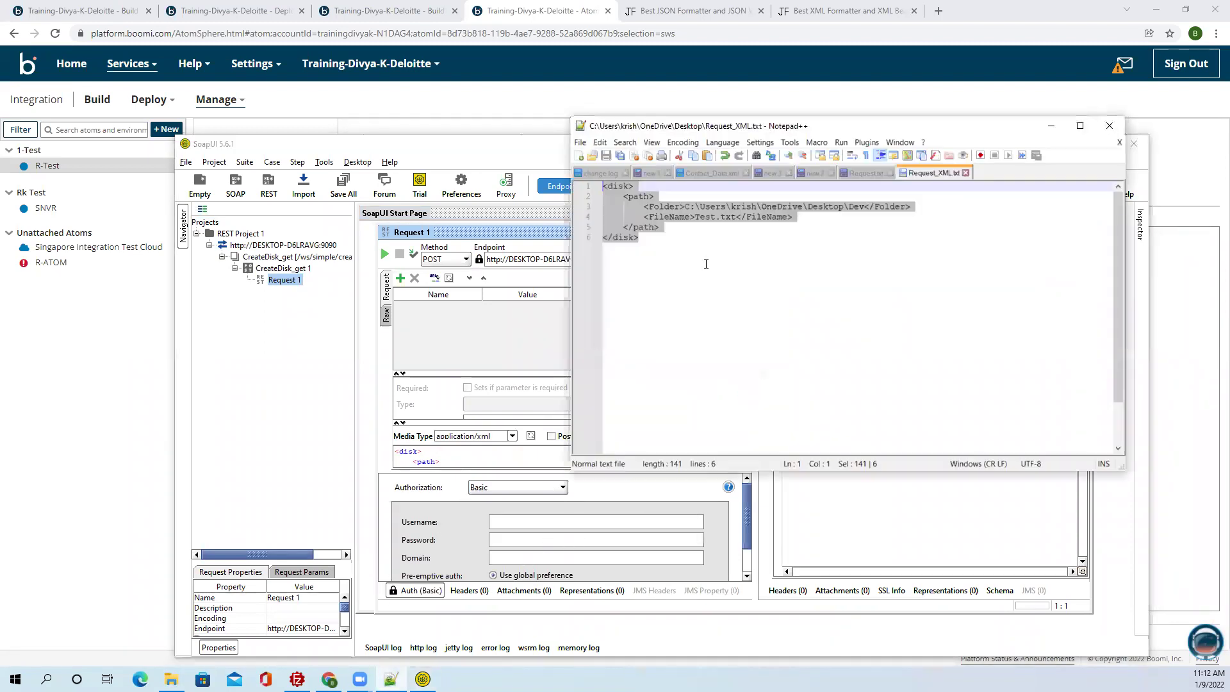
{"action": "left_click", "coordinate": [817, 175]}
{"action": "left_click_drag", "start_coordinate": [735, 319], "coordinate": [624, 316]}
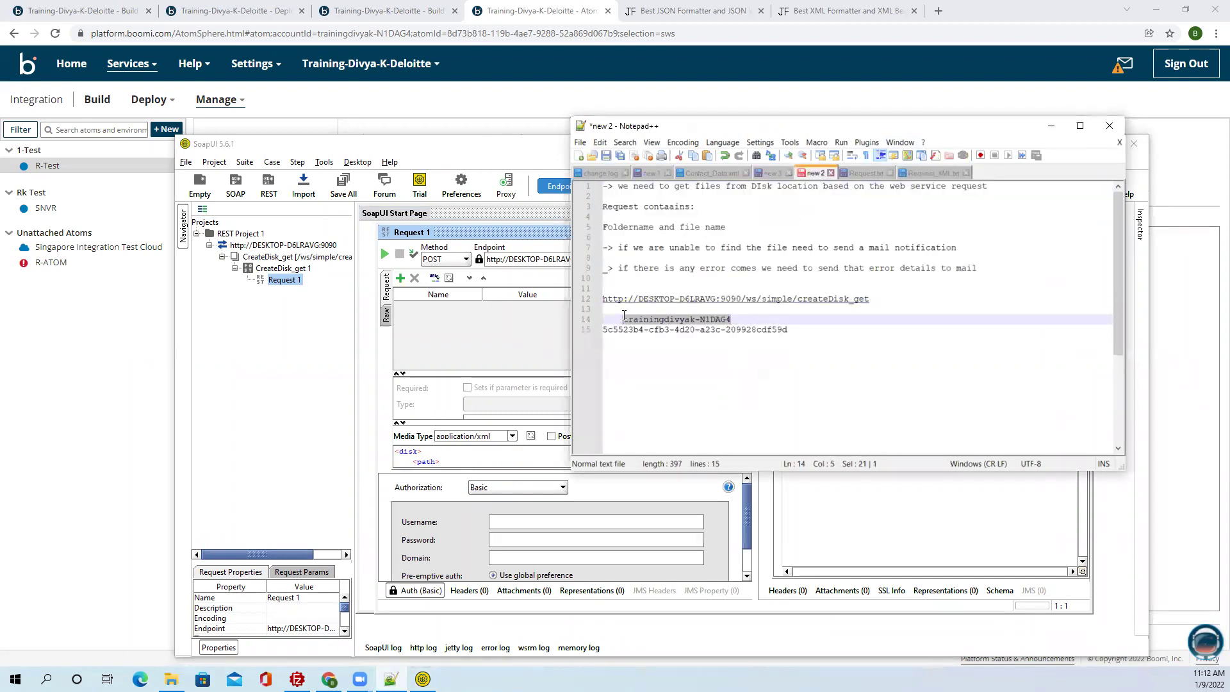
{"action": "left_click", "coordinate": [535, 521]}
{"action": "key", "text": "ctrl+v"}
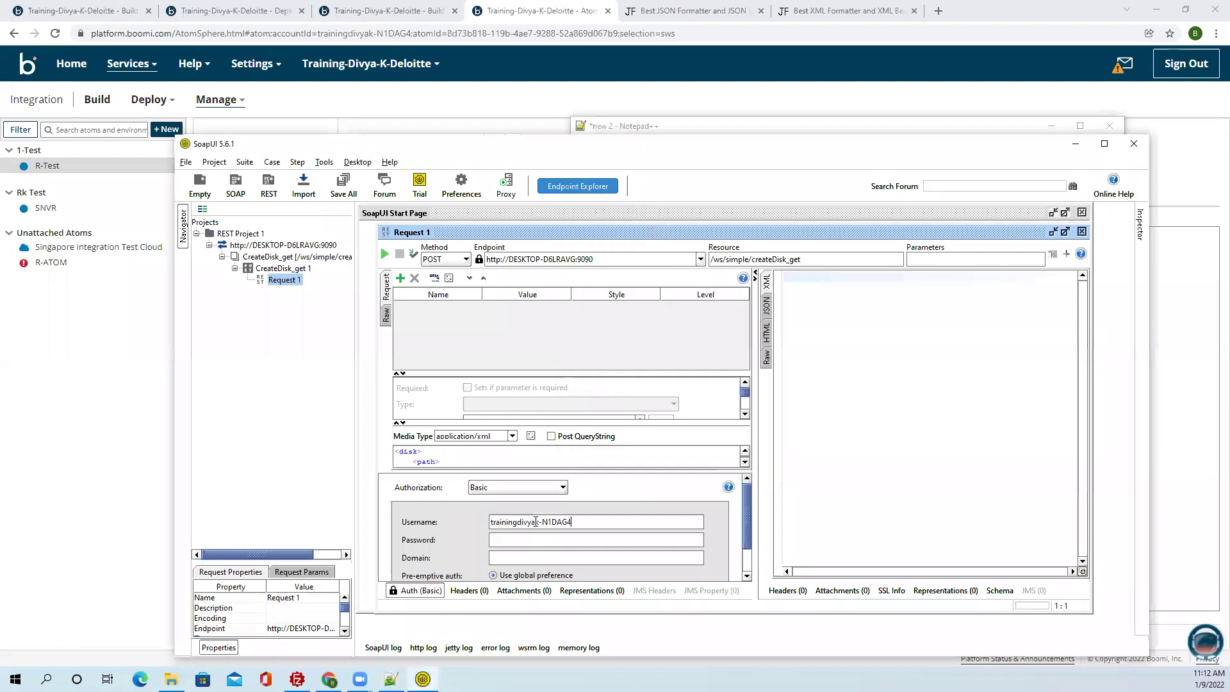
{"action": "key", "text": "alt+Tab"}
{"action": "left_click_drag", "start_coordinate": [788, 329], "coordinate": [603, 332]}
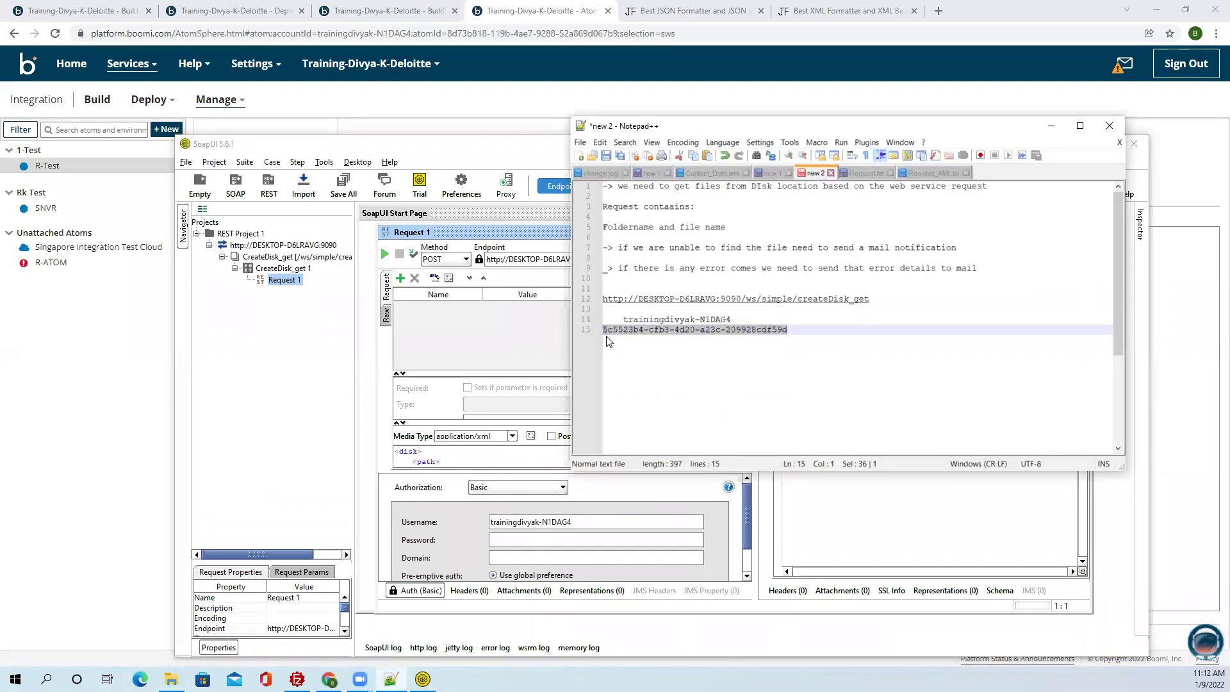
{"action": "left_click", "coordinate": [559, 541]}
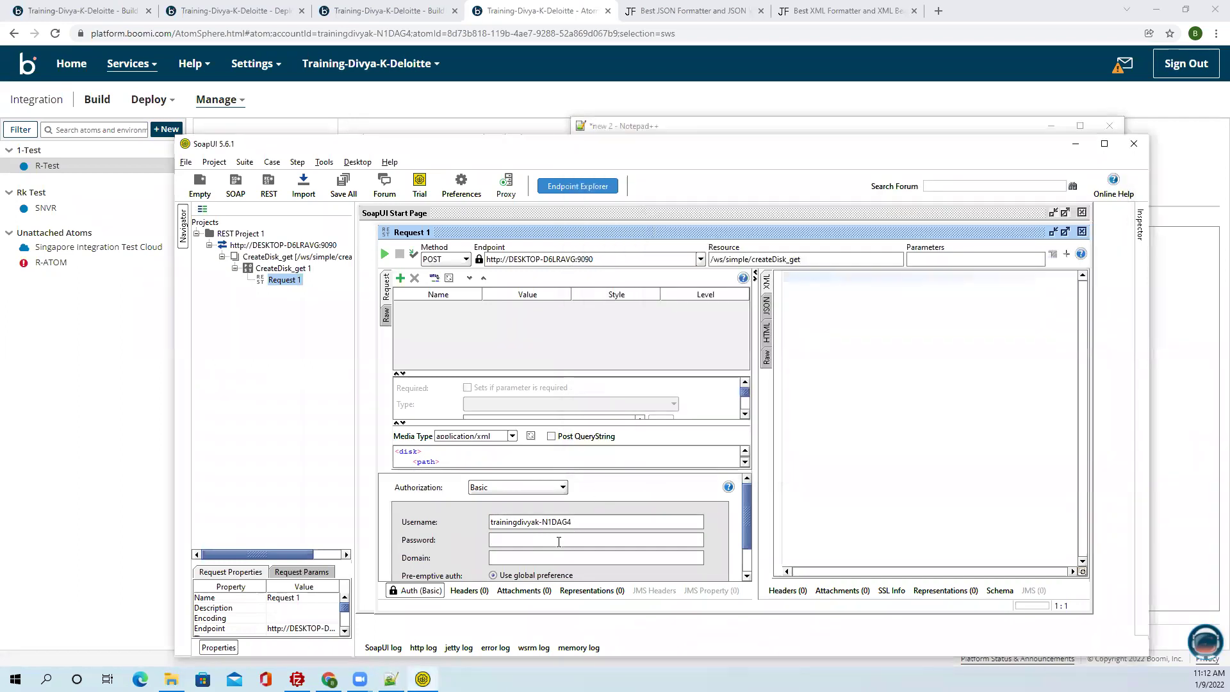
{"action": "key", "text": "ctrl+v"}
Change the XML FileName from Test.txt to Customer.txt and send the request.
{"action": "left_click", "coordinate": [171, 679]}
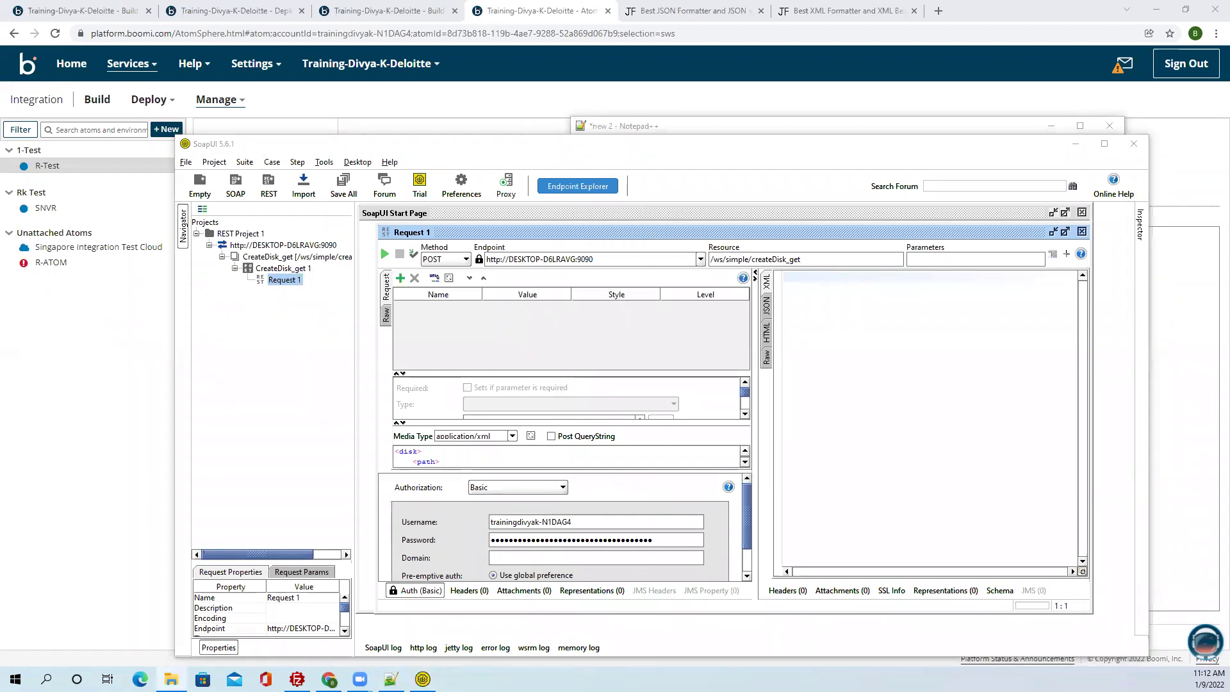
{"action": "left_click", "coordinate": [433, 439]}
{"action": "left_click", "coordinate": [442, 450]}
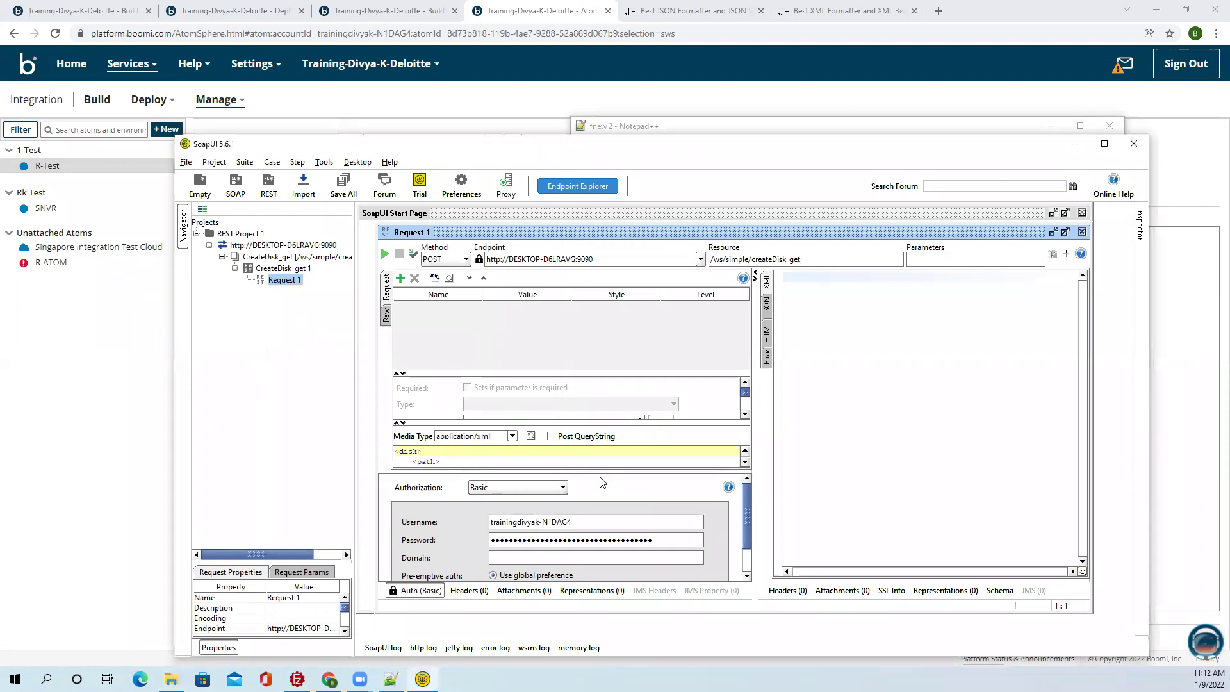
{"action": "left_click_drag", "start_coordinate": [598, 471], "coordinate": [599, 510]}
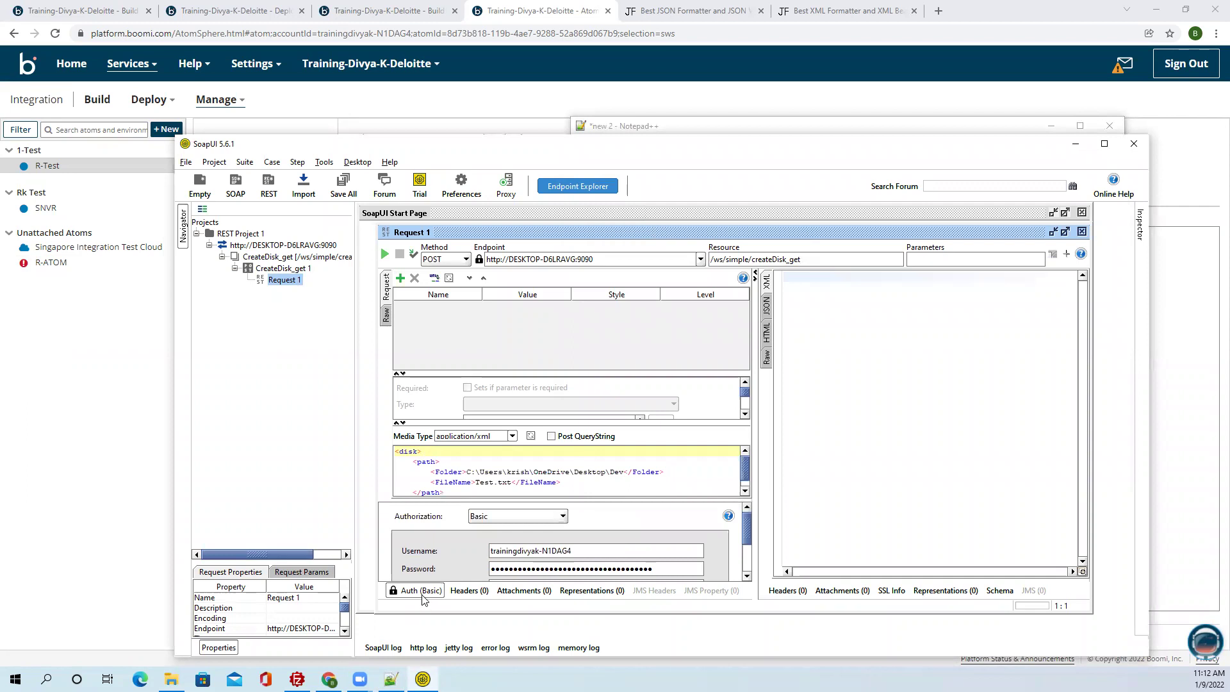
{"action": "left_click", "coordinate": [419, 590]}
{"action": "left_click_drag", "start_coordinate": [510, 481], "coordinate": [474, 483]}
{"action": "left_click", "coordinate": [501, 482]}
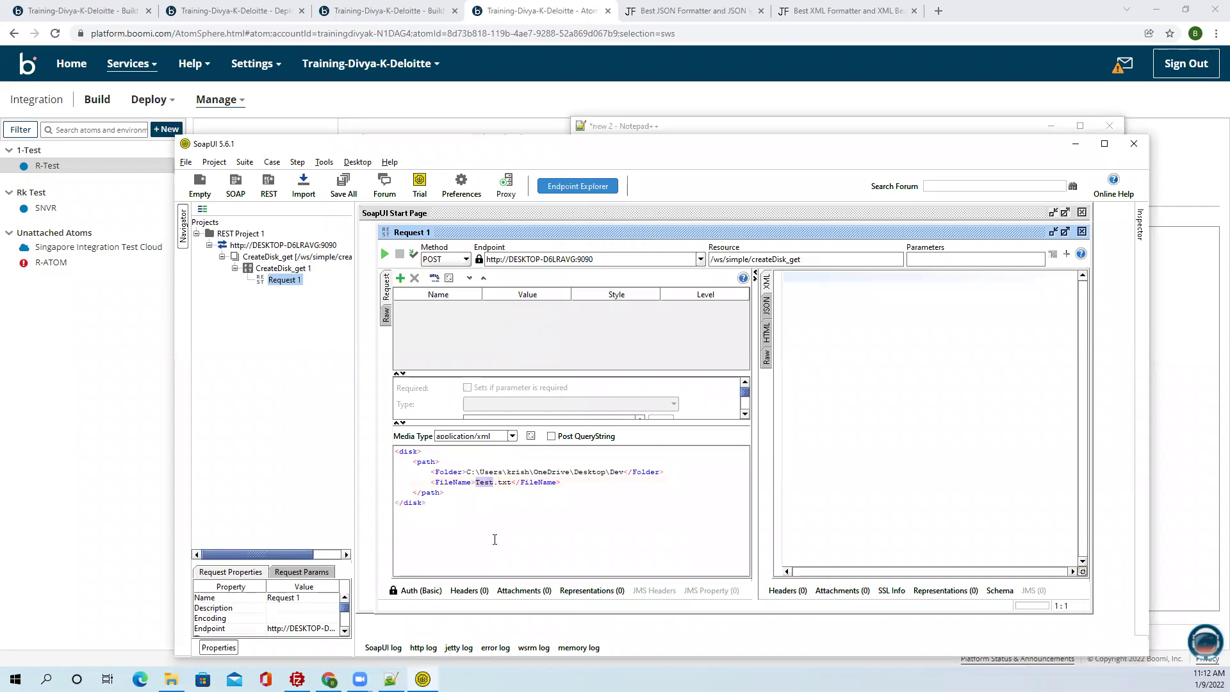
{"action": "type", "text": "Customer"}
{"action": "left_click", "coordinate": [528, 504]}
{"action": "left_click", "coordinate": [385, 254]}
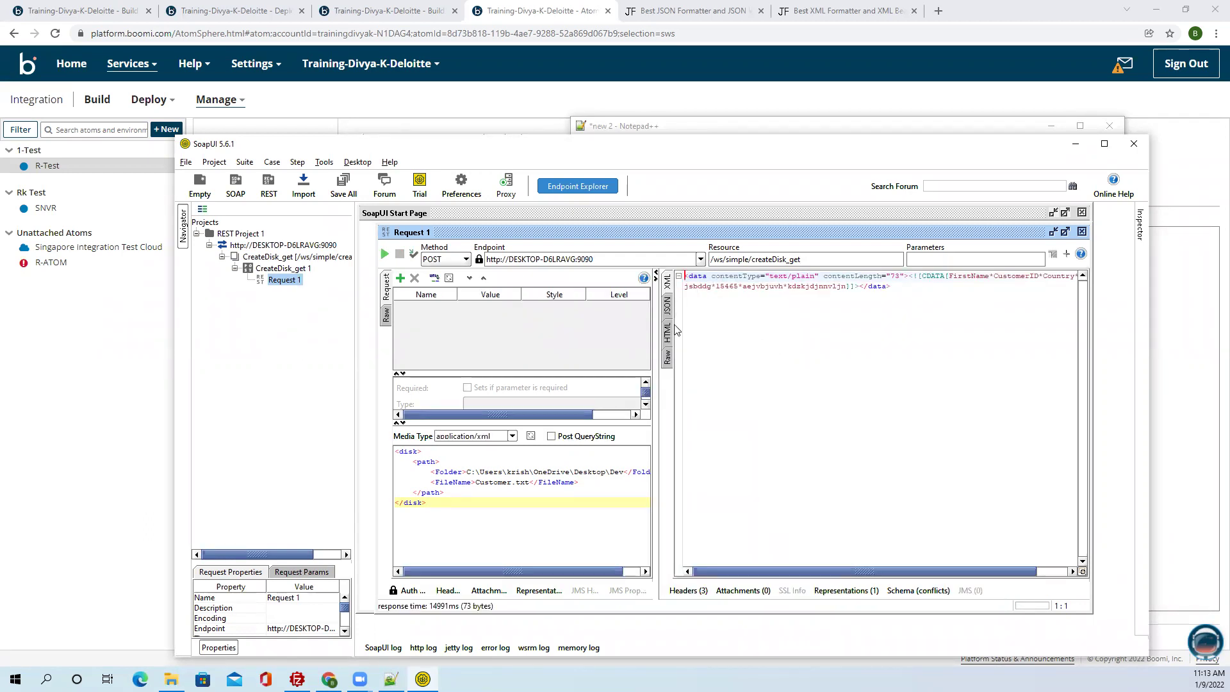
Show the Raw response and select the returned Customer.txt data.
{"action": "left_click", "coordinate": [666, 357]}
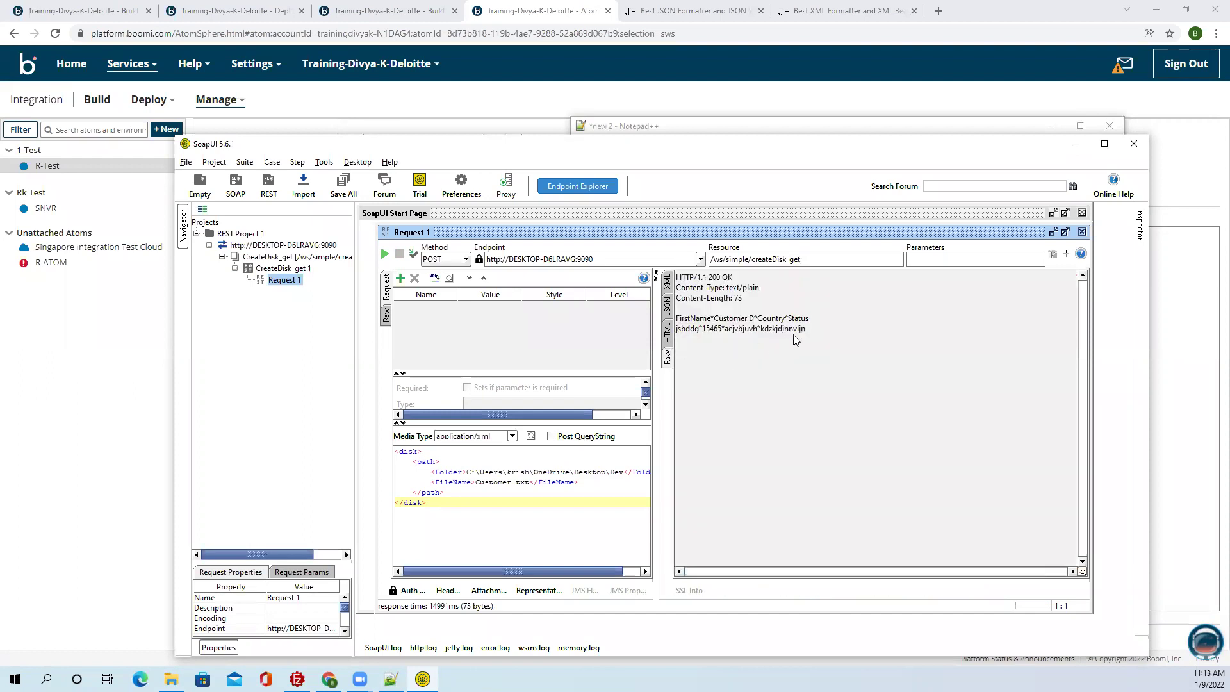
{"action": "left_click_drag", "start_coordinate": [807, 330], "coordinate": [677, 321]}
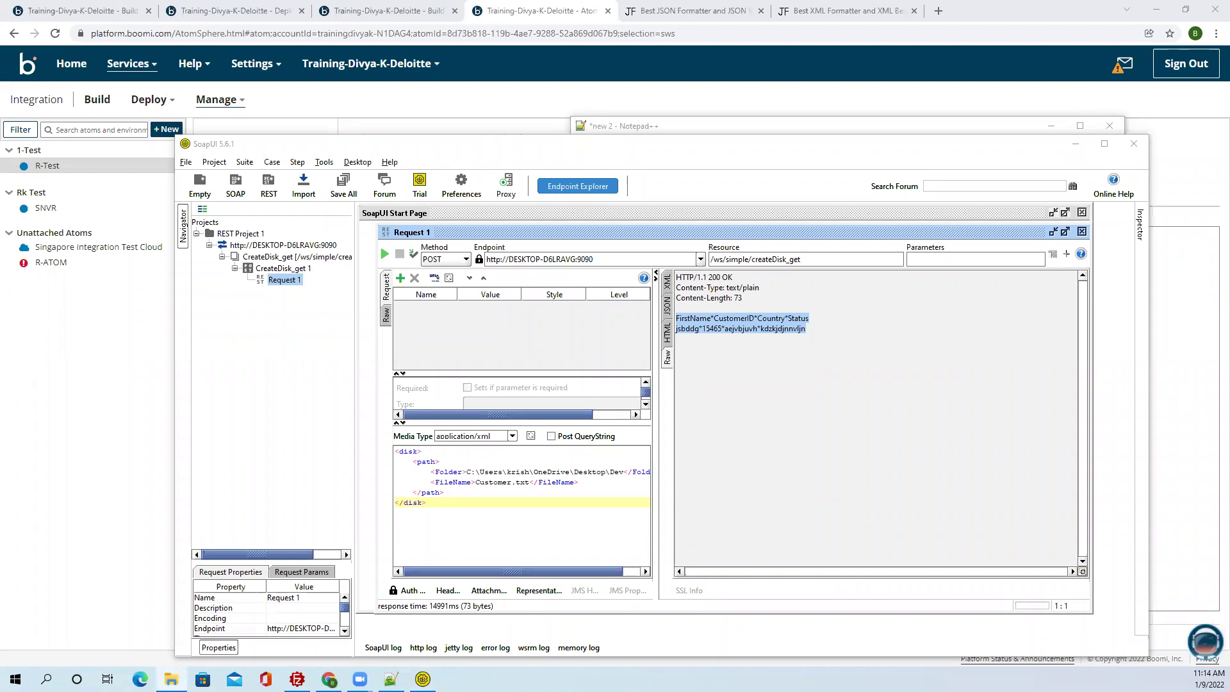
Open Customer.txt from the Dev folder to compare its two lines with the response.
{"action": "double_click", "coordinate": [566, 227]}
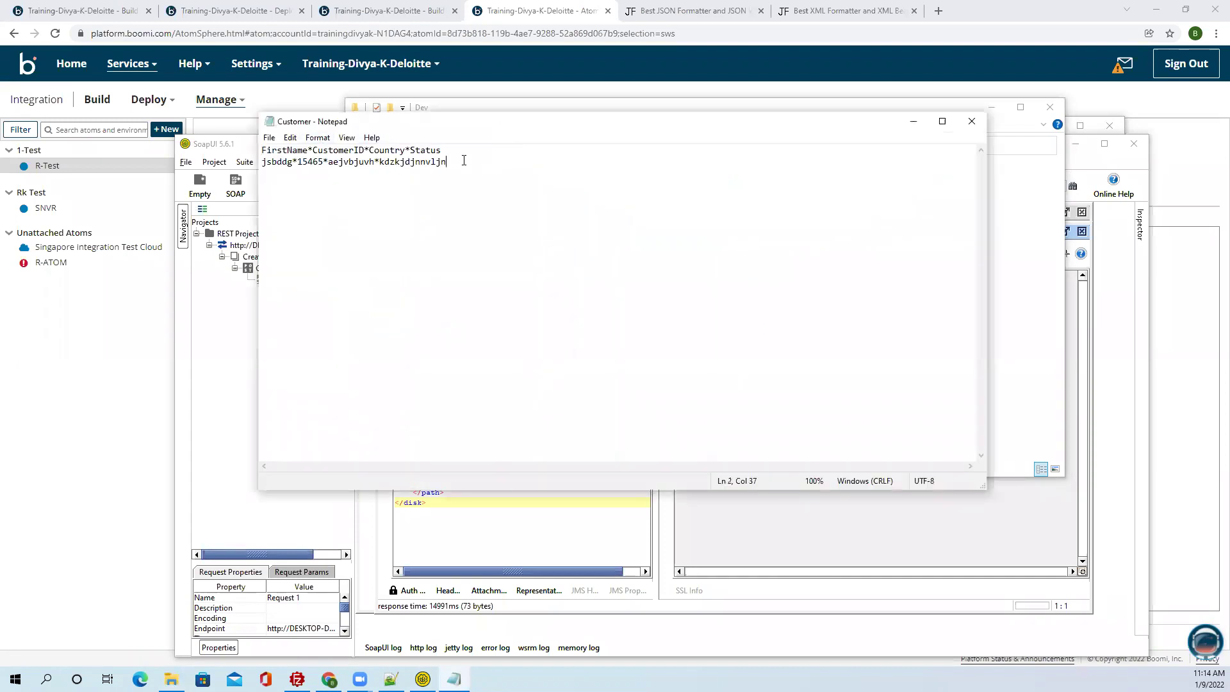
{"action": "left_click_drag", "start_coordinate": [462, 161], "coordinate": [244, 141]}
{"action": "left_click", "coordinate": [972, 121]}
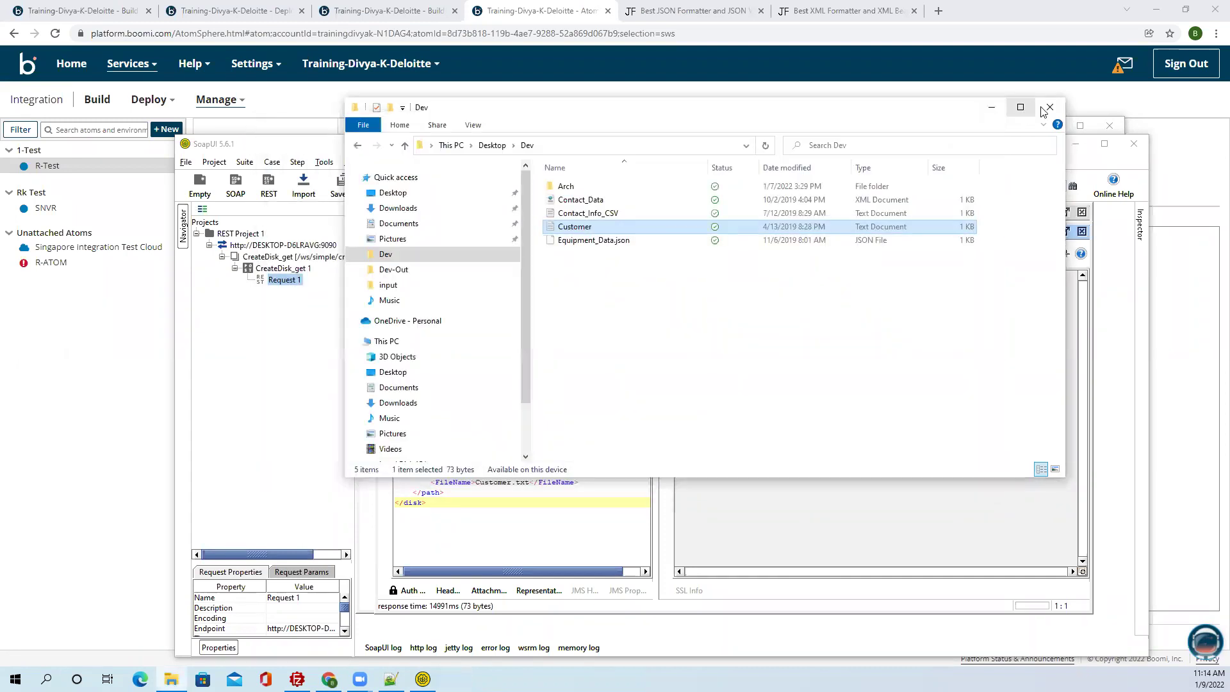
{"action": "left_click", "coordinate": [1050, 107]}
{"action": "left_click", "coordinate": [714, 374]}
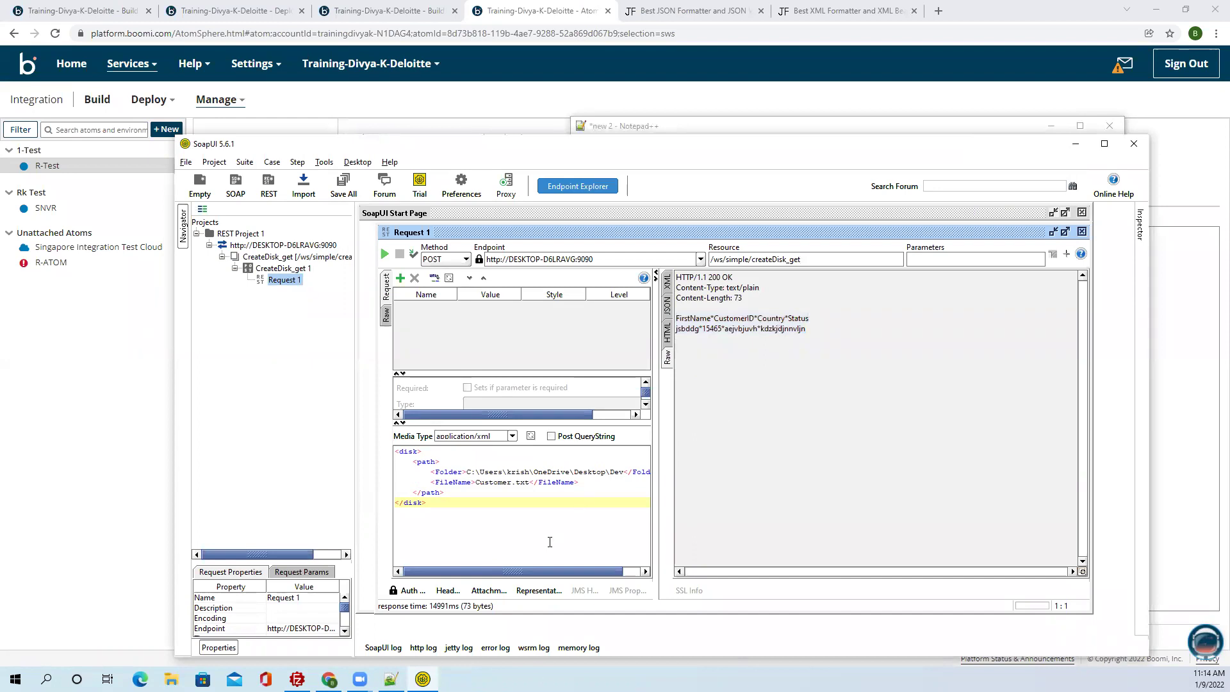
Change FileName back to Test.txt, confirm it is absent from Dev, and resend the request.
{"action": "left_click_drag", "start_coordinate": [512, 482], "coordinate": [475, 483]}
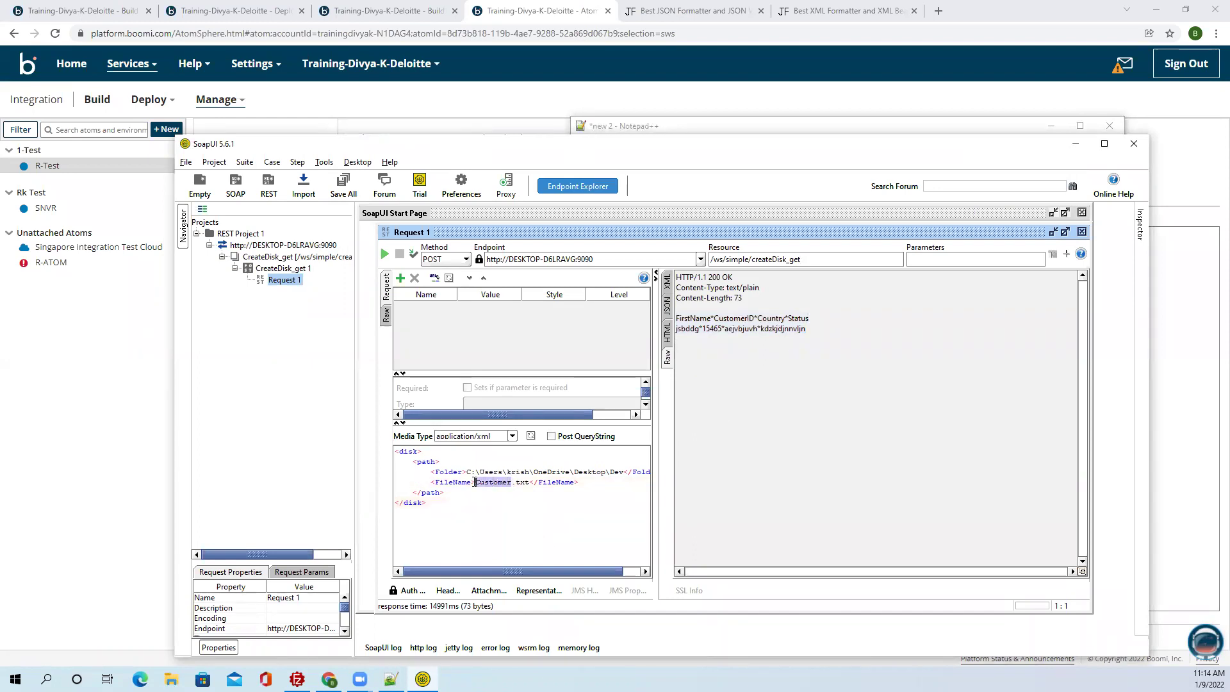
{"action": "type", "text": "Test"}
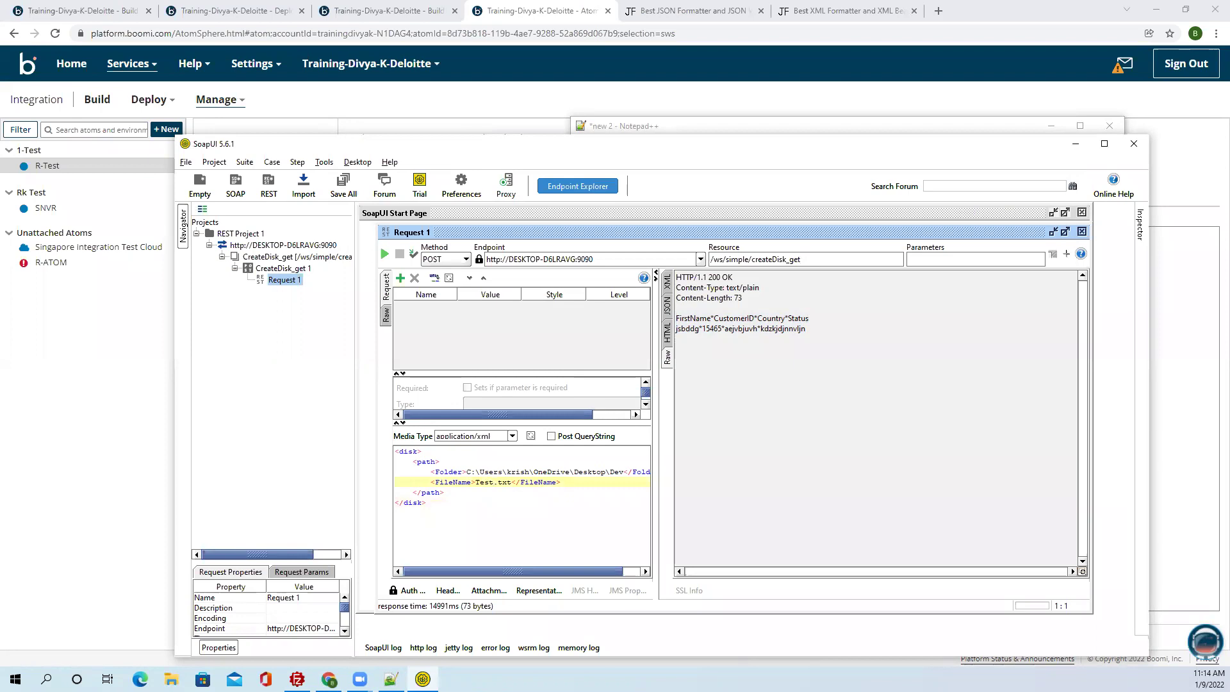
{"action": "left_click", "coordinate": [171, 679]}
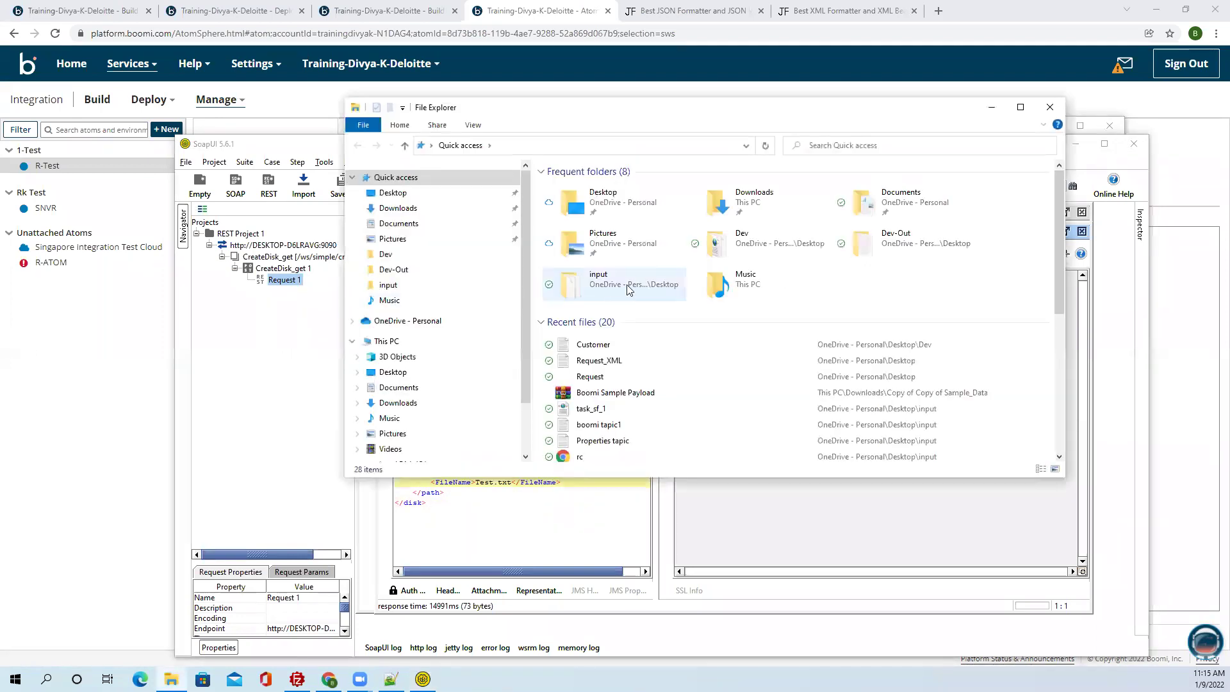
{"action": "double_click", "coordinate": [779, 233]}
{"action": "left_click_drag", "start_coordinate": [604, 292], "coordinate": [589, 182]}
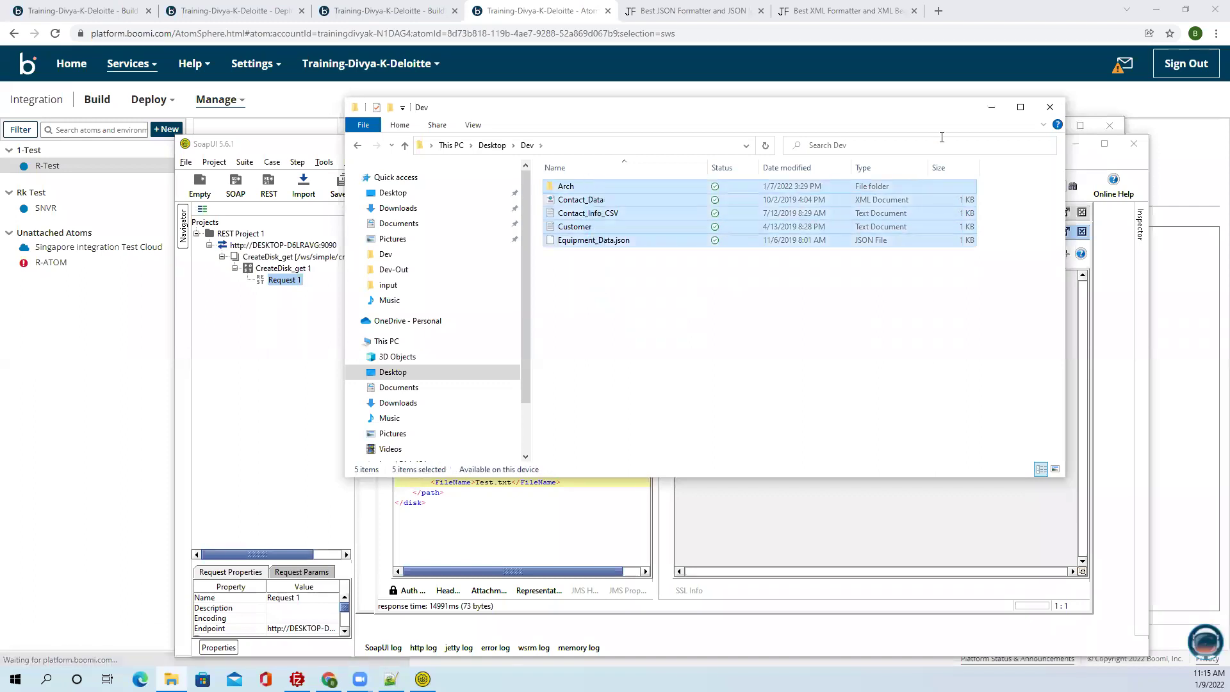
{"action": "left_click", "coordinate": [991, 107]}
{"action": "left_click", "coordinate": [386, 254]}
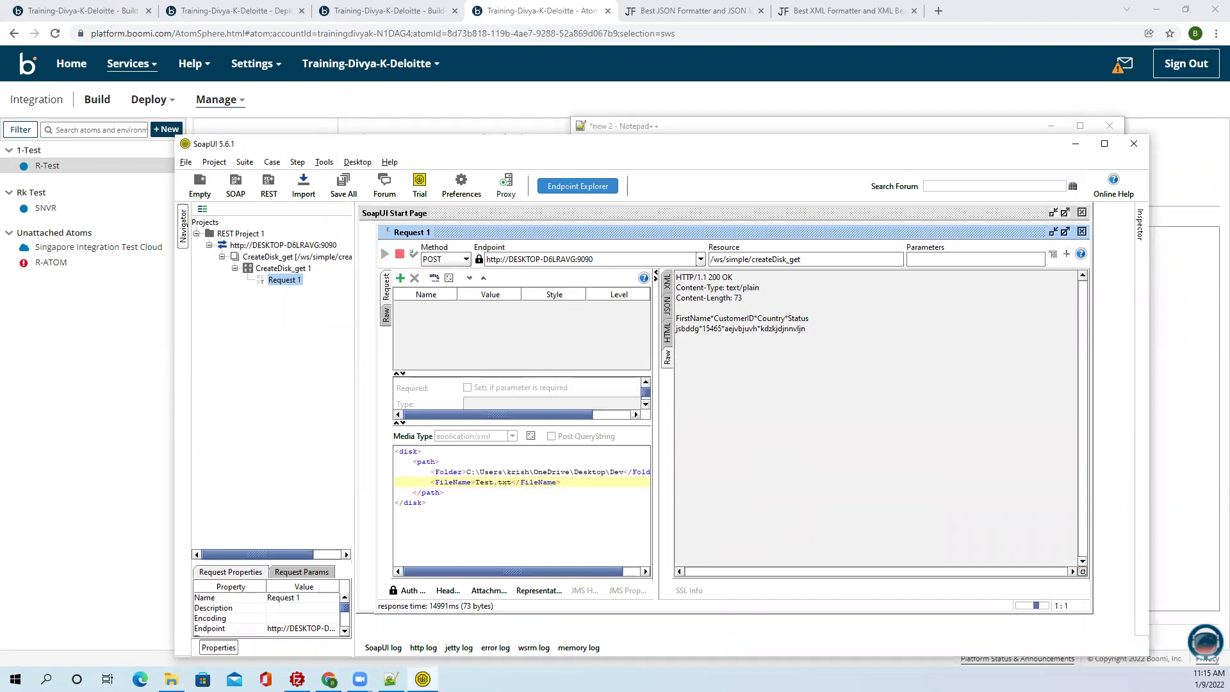
{"action": "left_click", "coordinate": [1040, 12]}
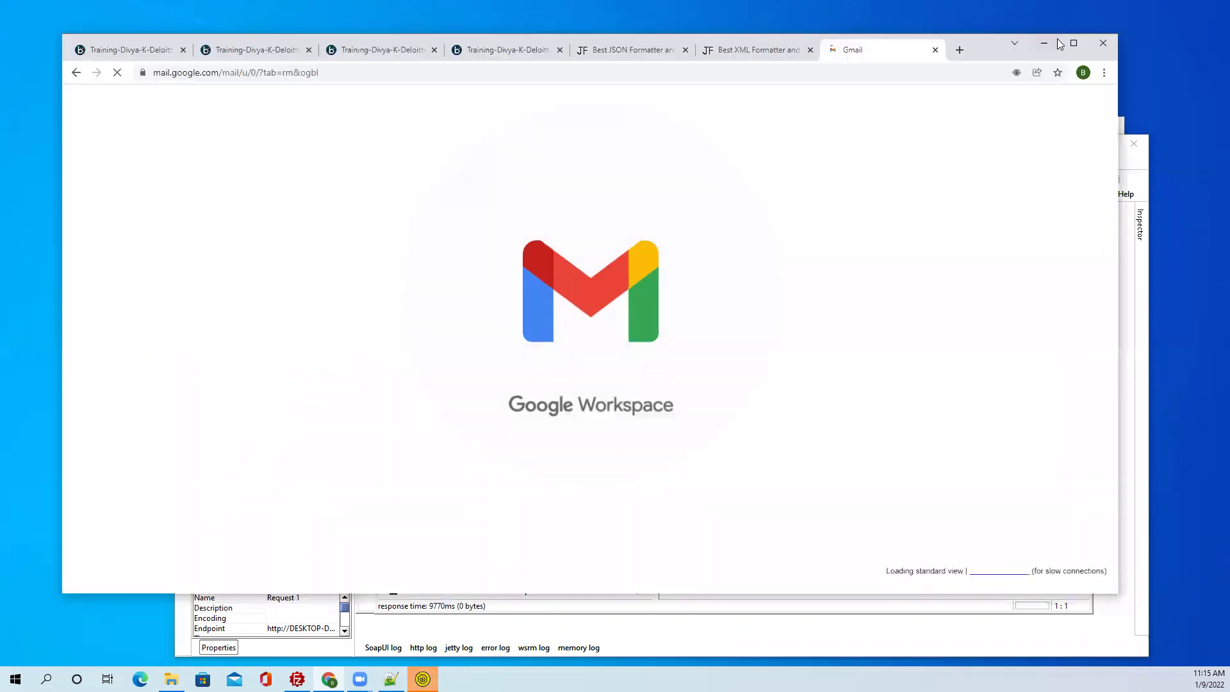
Open the Mail Notification email in Gmail and preview its .dat attachment.
{"action": "left_click", "coordinate": [1071, 43]}
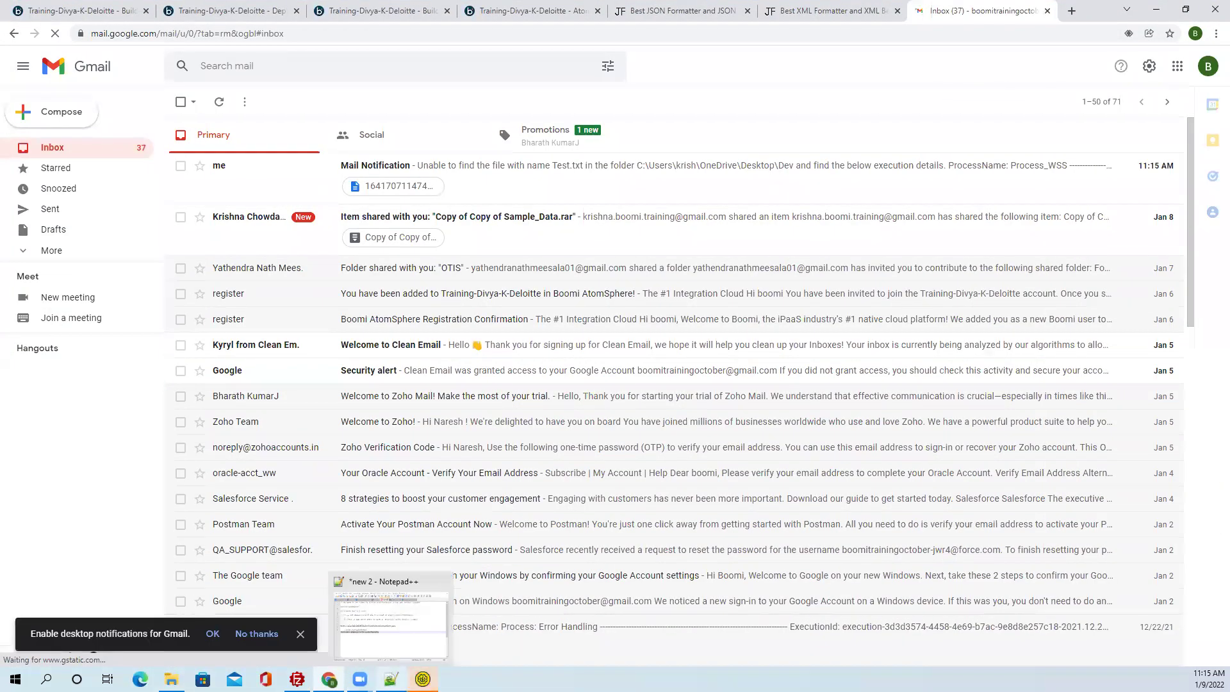
{"action": "left_click", "coordinate": [422, 679]}
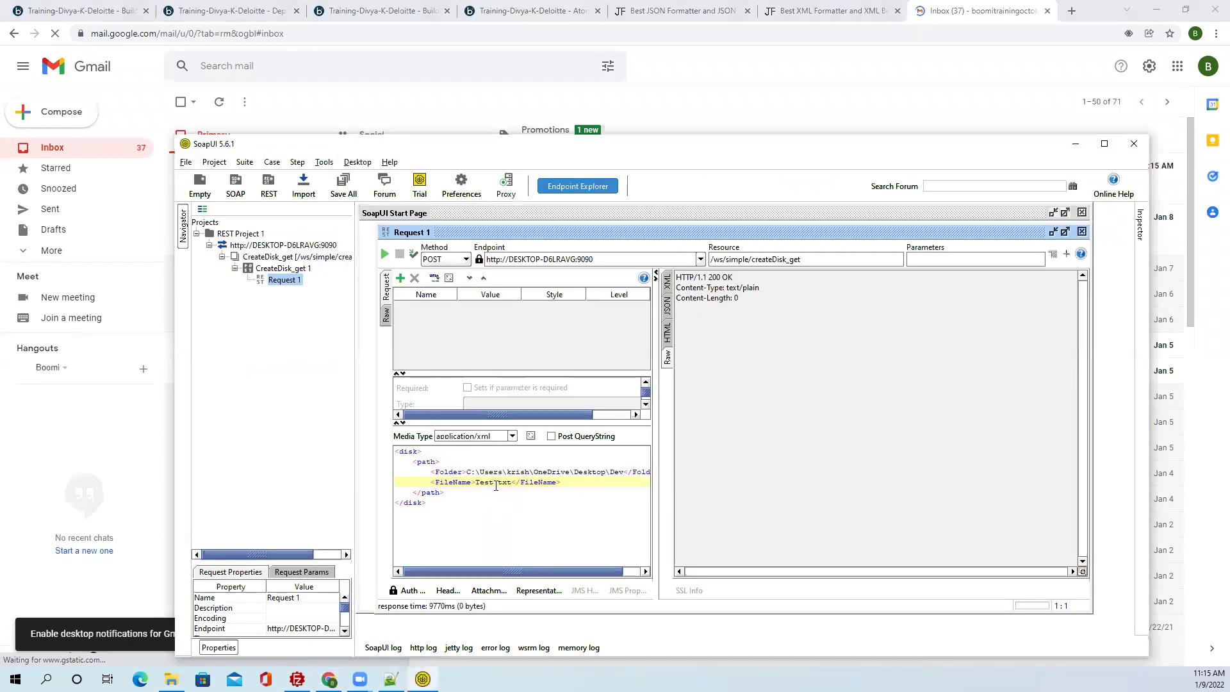
{"action": "left_click", "coordinate": [734, 111]}
{"action": "left_click", "coordinate": [481, 186]}
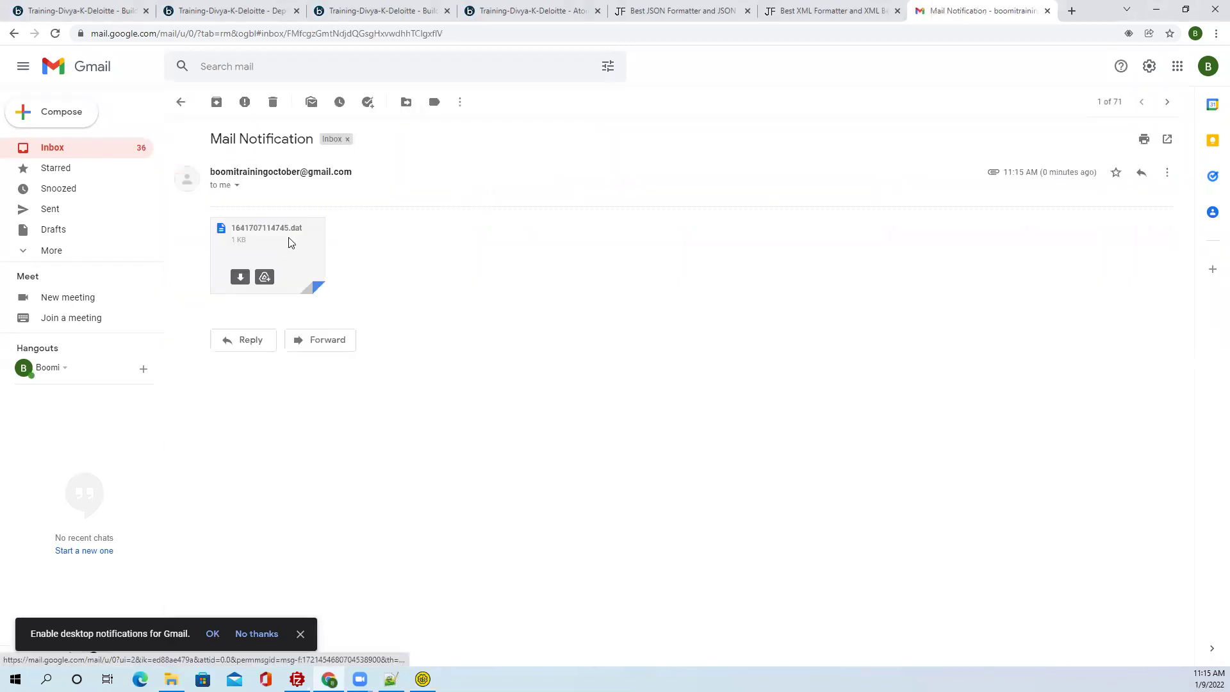
{"action": "left_click", "coordinate": [289, 242]}
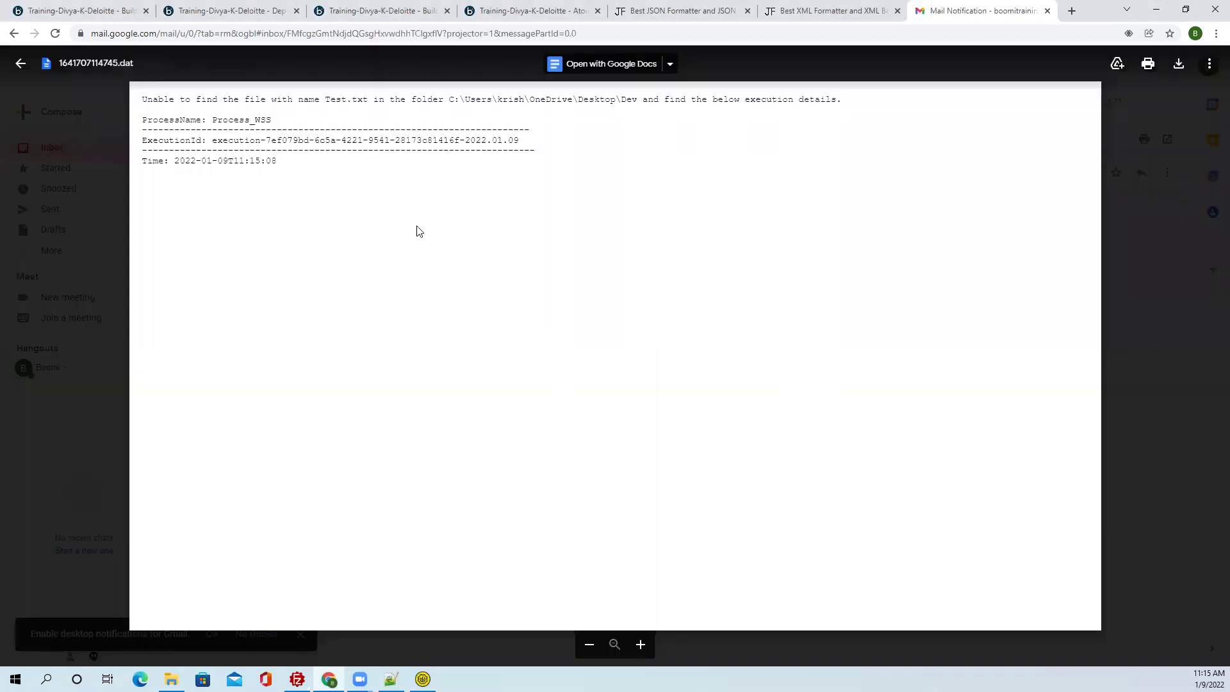
Review the missing-file message, Dev folder path and Process_WSS name in the attachment.
{"action": "left_click_drag", "start_coordinate": [142, 99], "coordinate": [351, 97]}
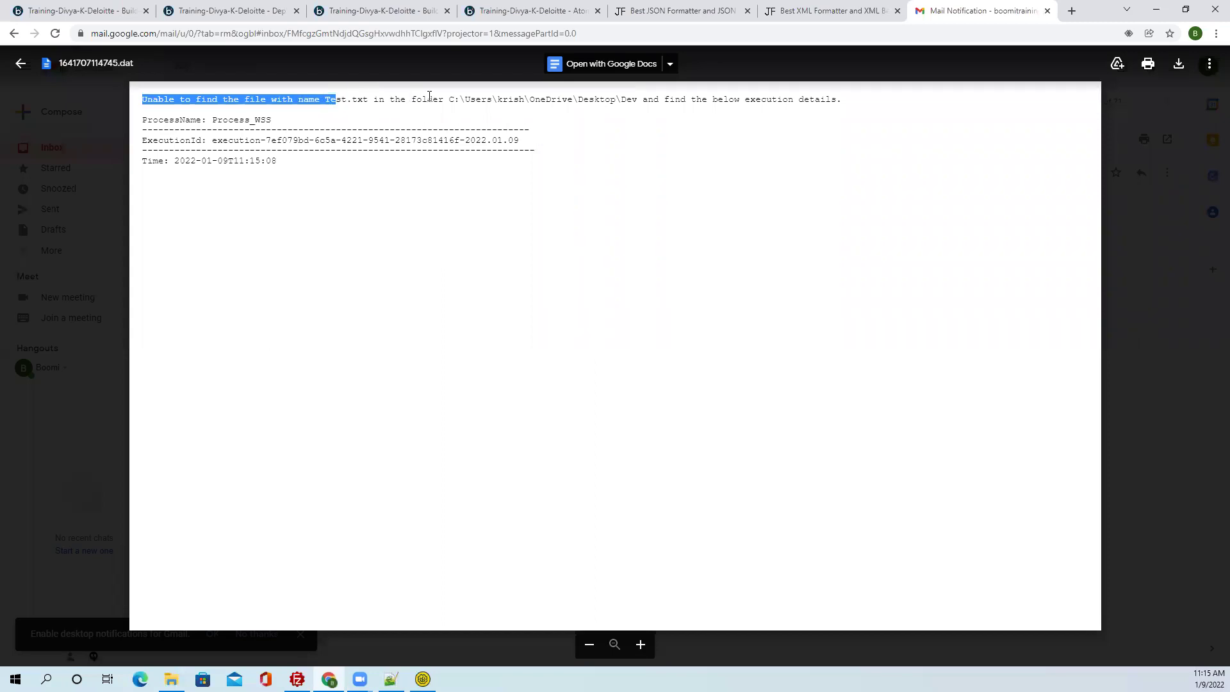
{"action": "left_click_drag", "start_coordinate": [447, 100], "coordinate": [643, 94]}
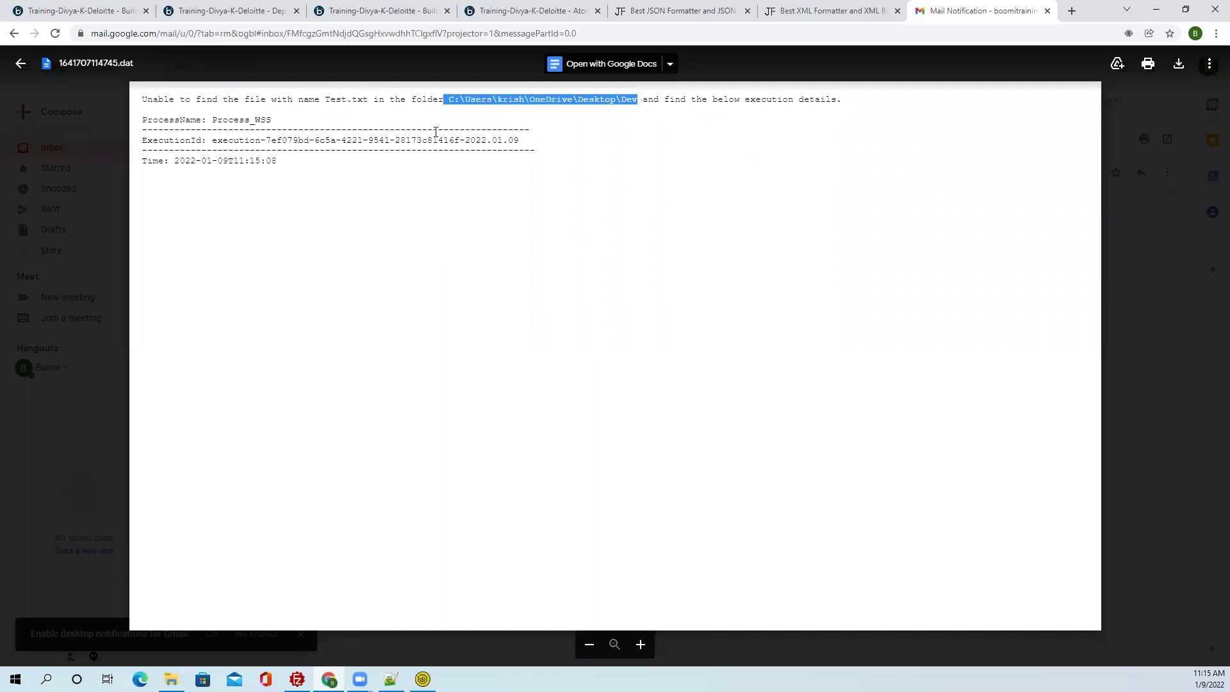
{"action": "left_click_drag", "start_coordinate": [271, 121], "coordinate": [428, 155]}
{"action": "left_click", "coordinate": [292, 170]}
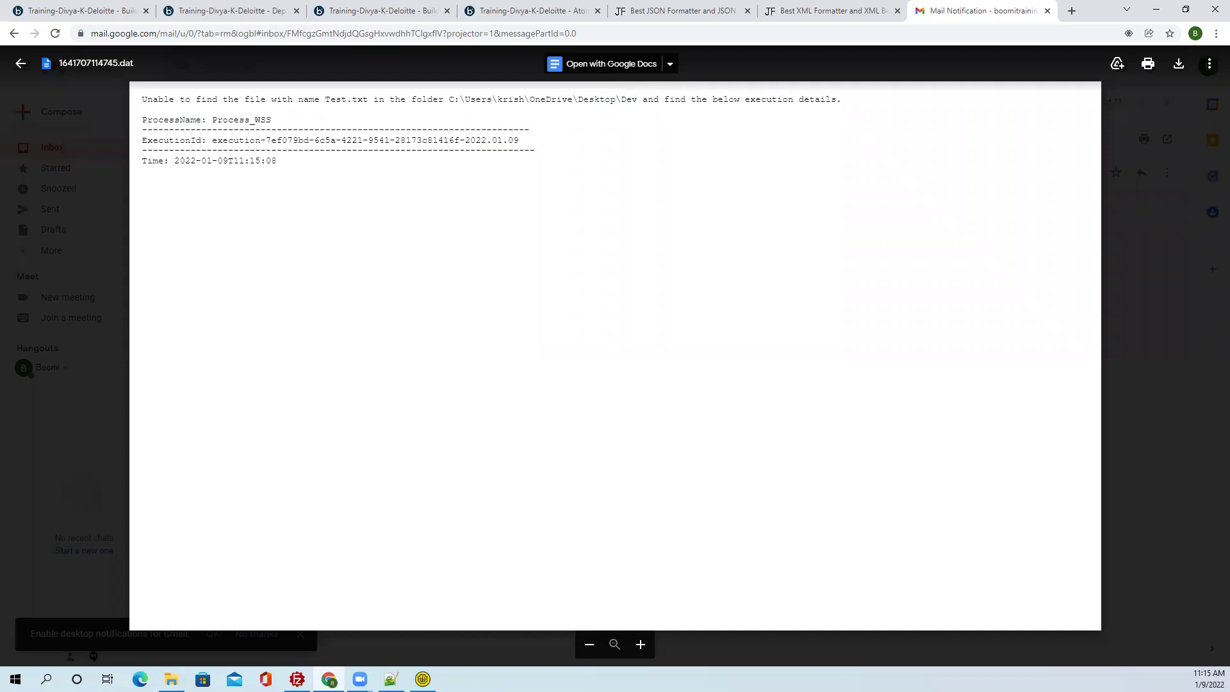
{"action": "left_click", "coordinate": [18, 62]}
{"action": "left_click", "coordinate": [170, 102]}
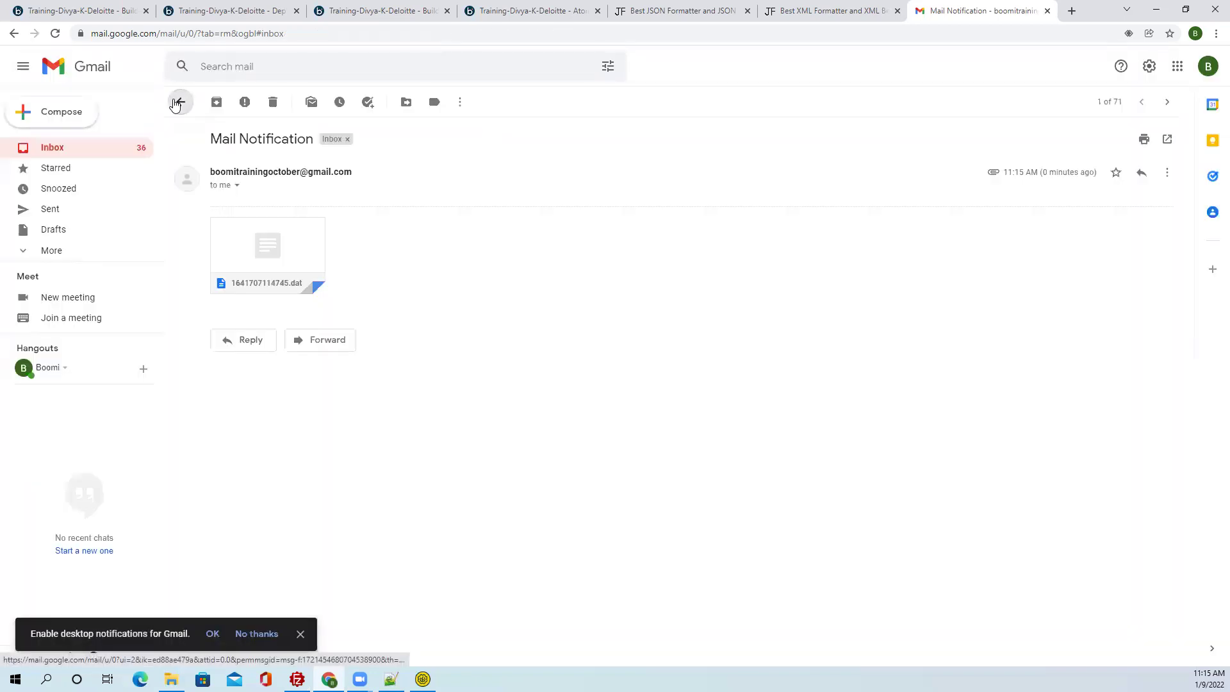
{"action": "left_click", "coordinate": [302, 175]}
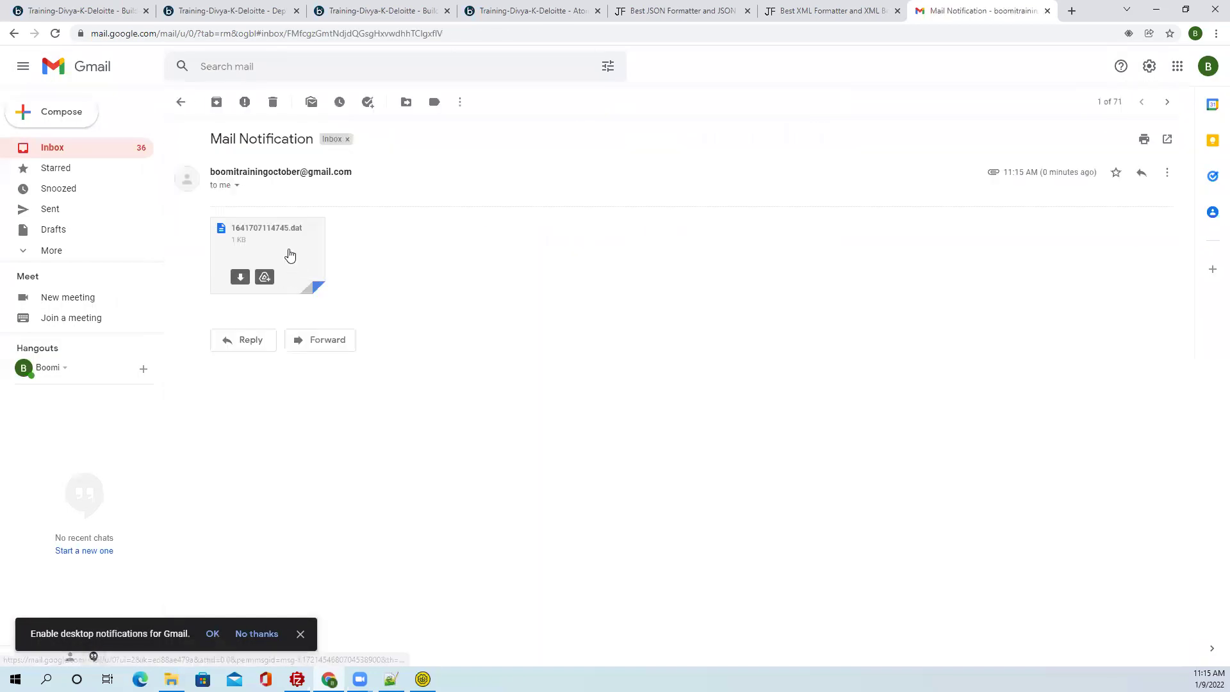
{"action": "left_click", "coordinate": [195, 11]}
{"action": "left_click", "coordinate": [109, 18]}
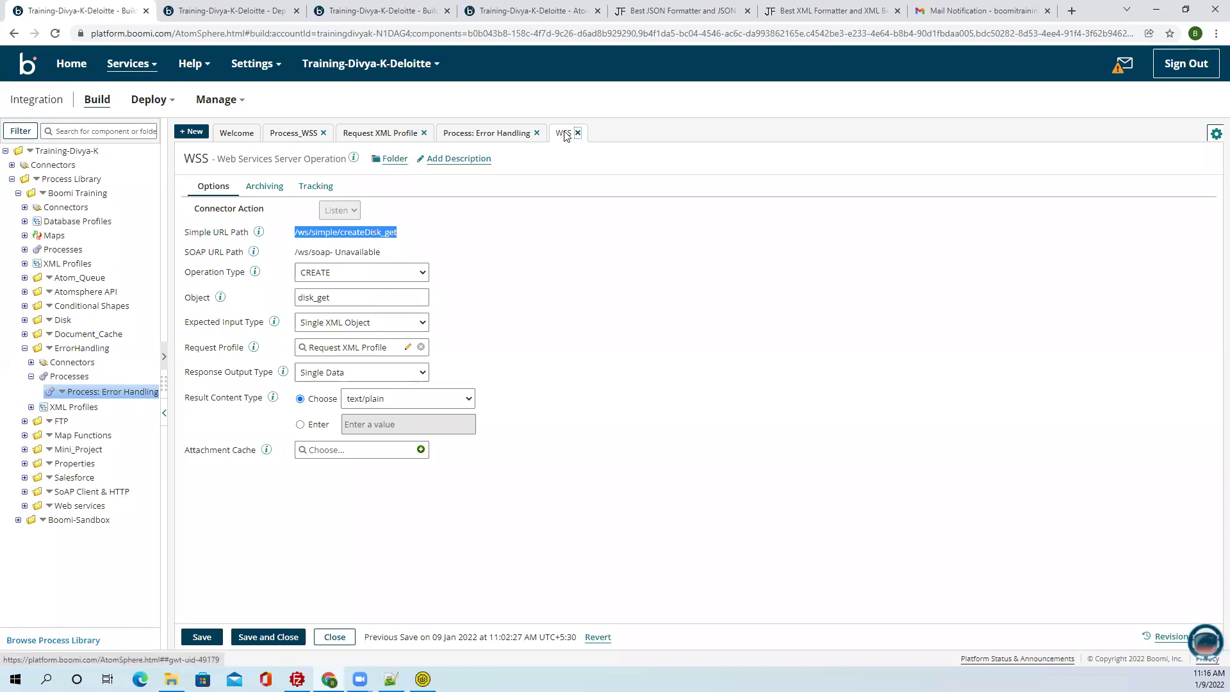
Set the second mail step's connector operation Disposition to Inline and save it.
{"action": "left_click", "coordinate": [578, 133]}
{"action": "left_click", "coordinate": [537, 133]}
{"action": "left_click", "coordinate": [423, 132]}
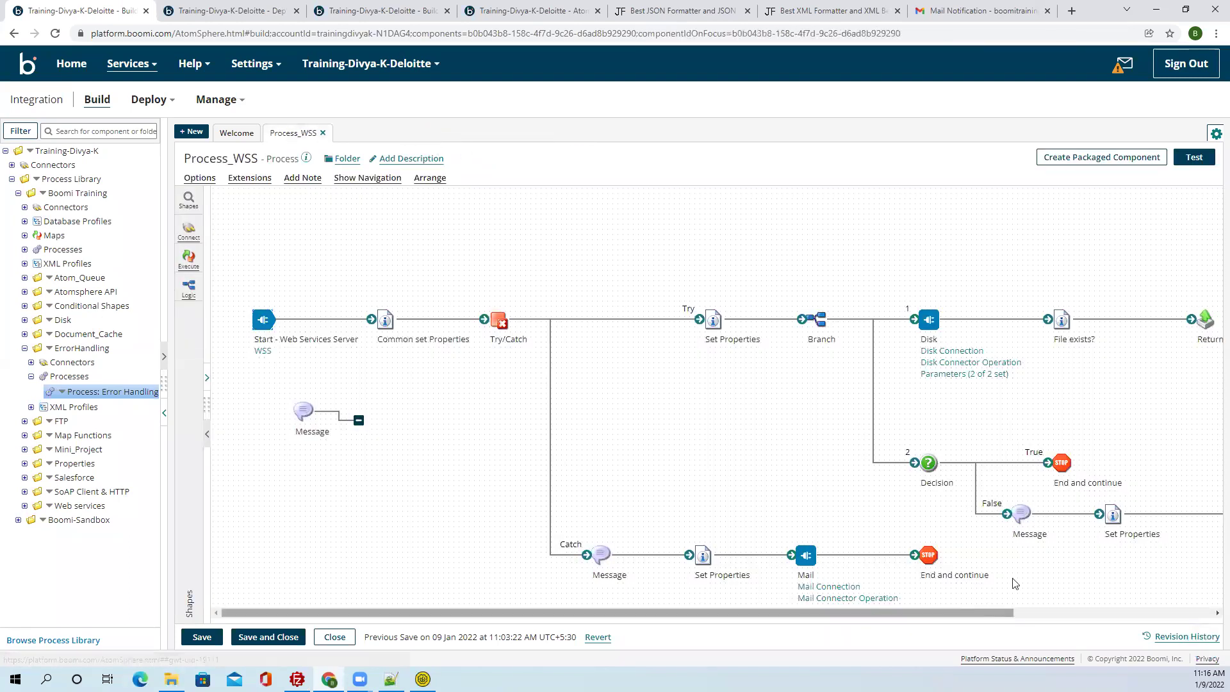
{"action": "left_click", "coordinate": [1103, 613]}
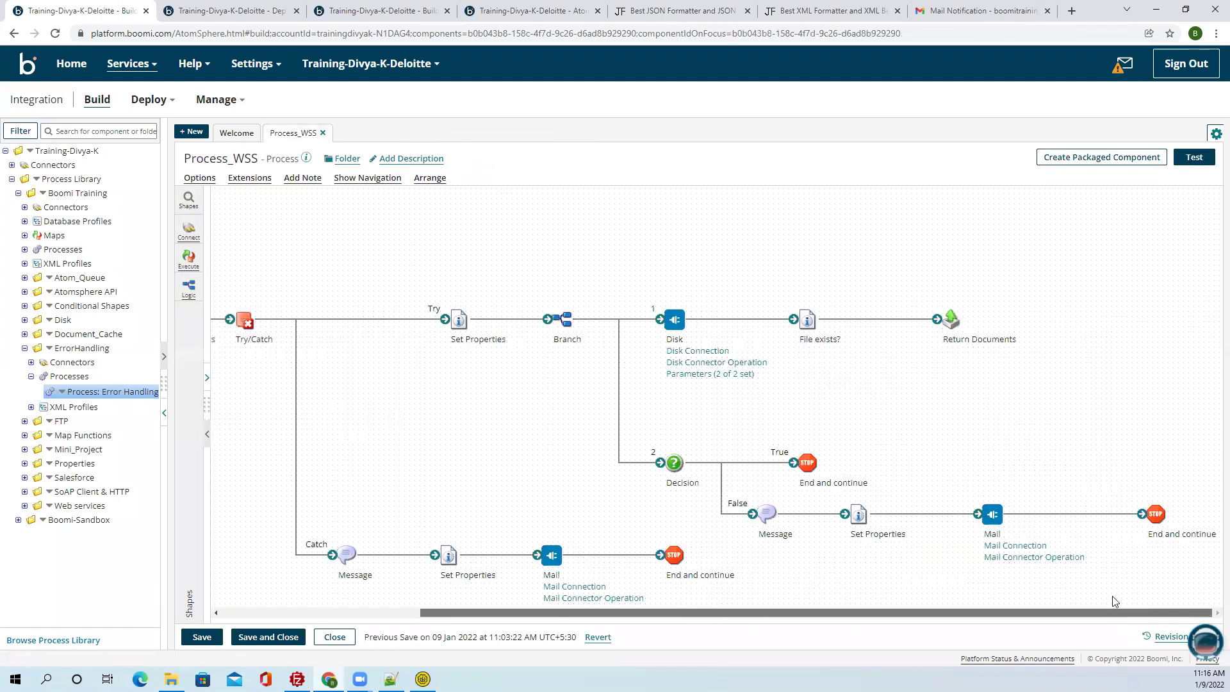
{"action": "left_click", "coordinate": [1013, 557]}
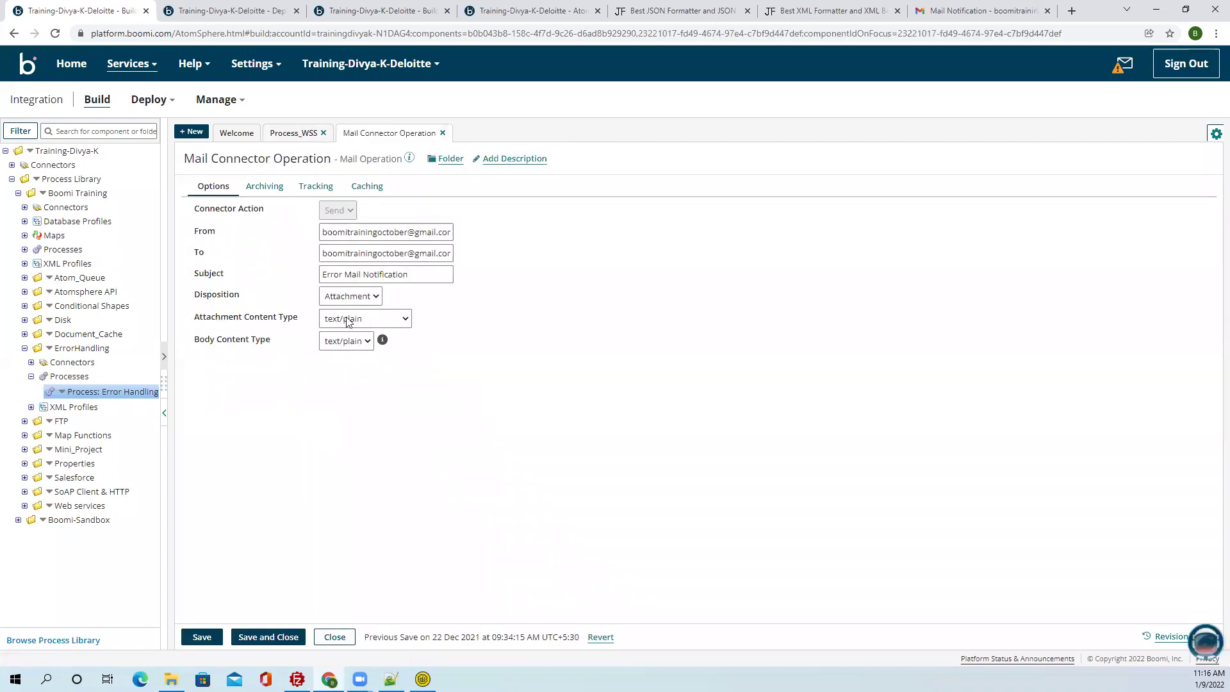
{"action": "left_click", "coordinate": [347, 322]}
{"action": "left_click", "coordinate": [348, 298]}
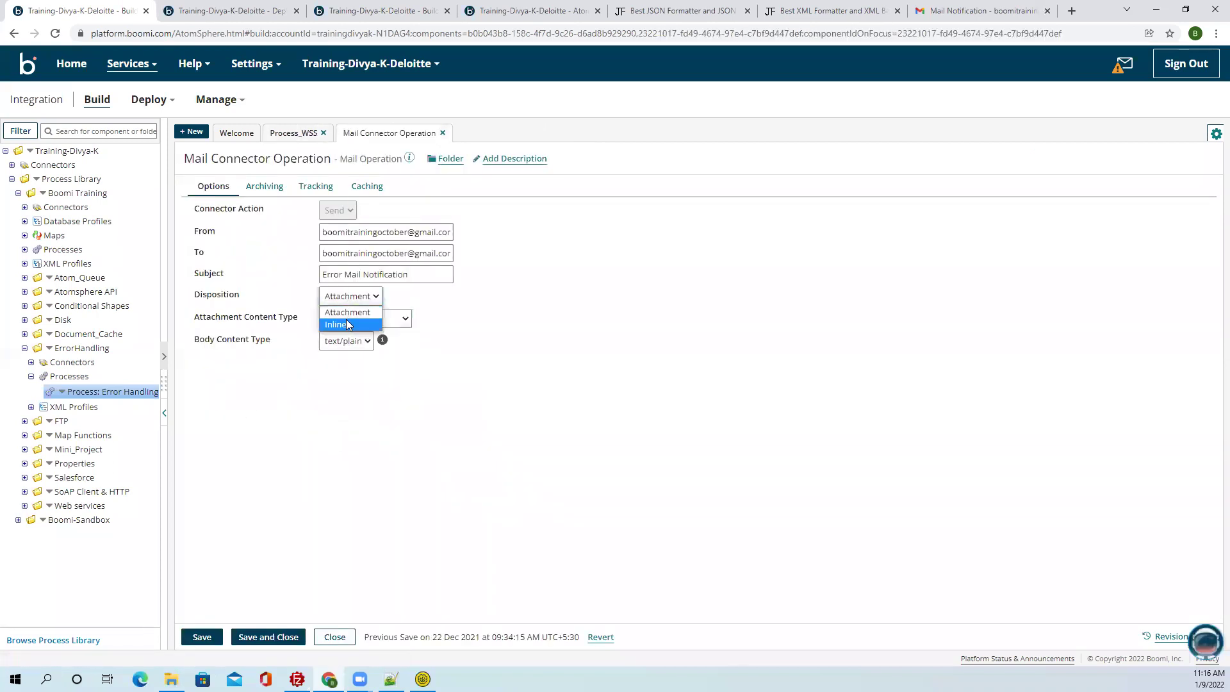
{"action": "left_click", "coordinate": [346, 324]}
{"action": "left_click", "coordinate": [263, 638]}
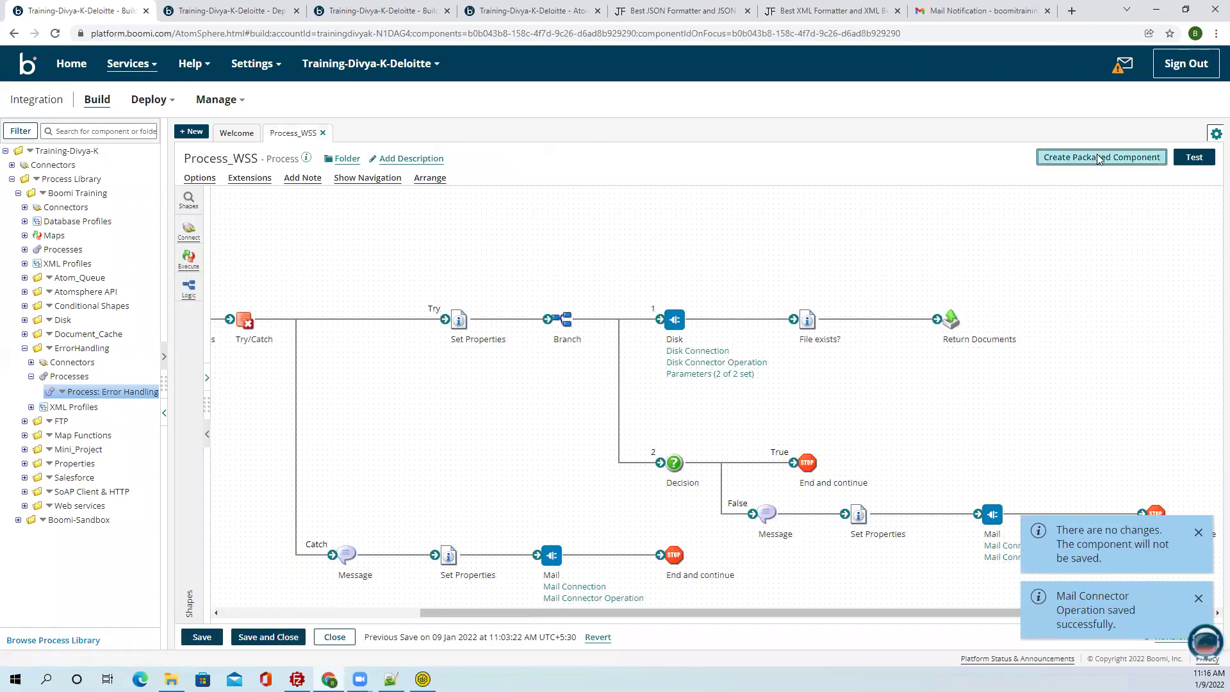
Package Process_WSS as version 6.0 and deploy it to the 1-Test environment.
{"action": "left_click", "coordinate": [1100, 158]}
{"action": "left_click", "coordinate": [1013, 579]}
{"action": "left_click", "coordinate": [1014, 579]}
{"action": "left_click", "coordinate": [464, 403]}
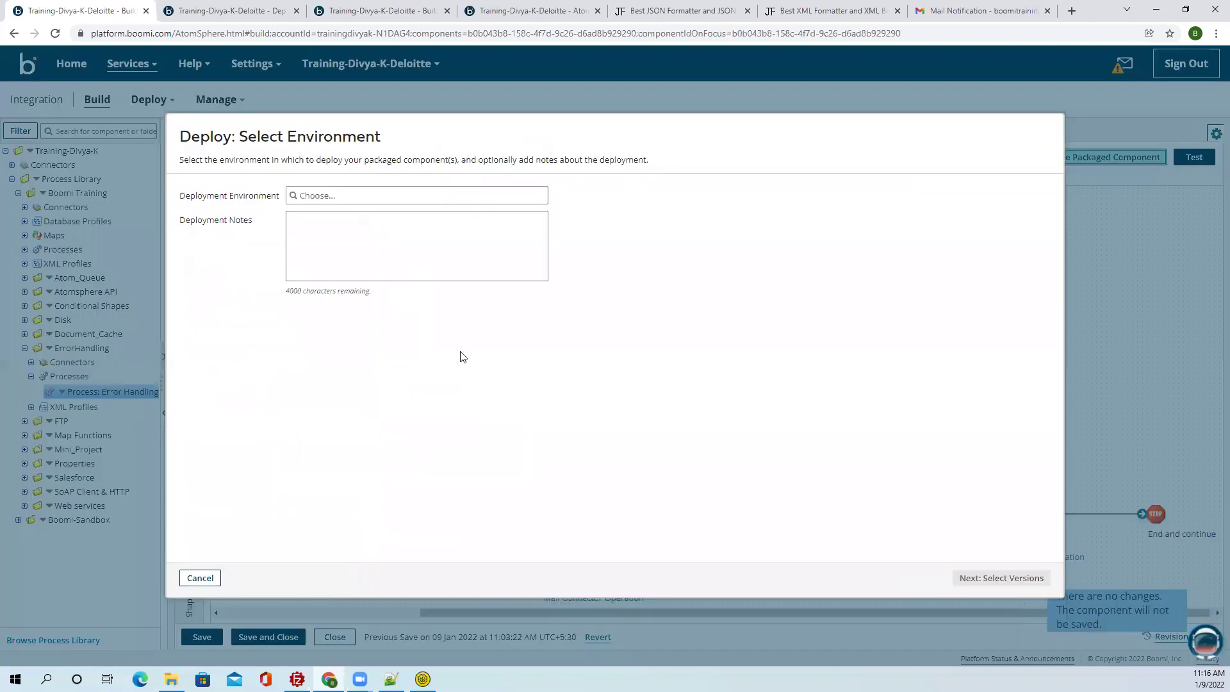
{"action": "left_click", "coordinate": [307, 196]}
{"action": "left_click", "coordinate": [309, 212]}
{"action": "left_click", "coordinate": [974, 578]}
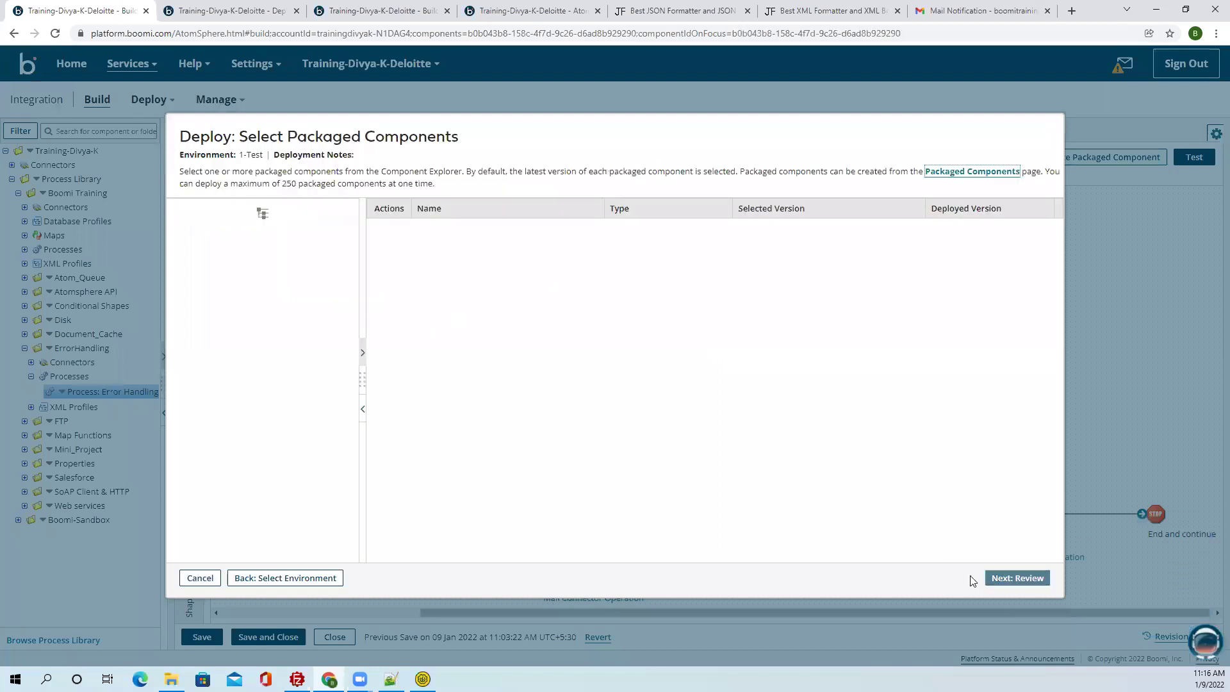
{"action": "left_click", "coordinate": [1020, 583]}
{"action": "left_click", "coordinate": [1020, 579]}
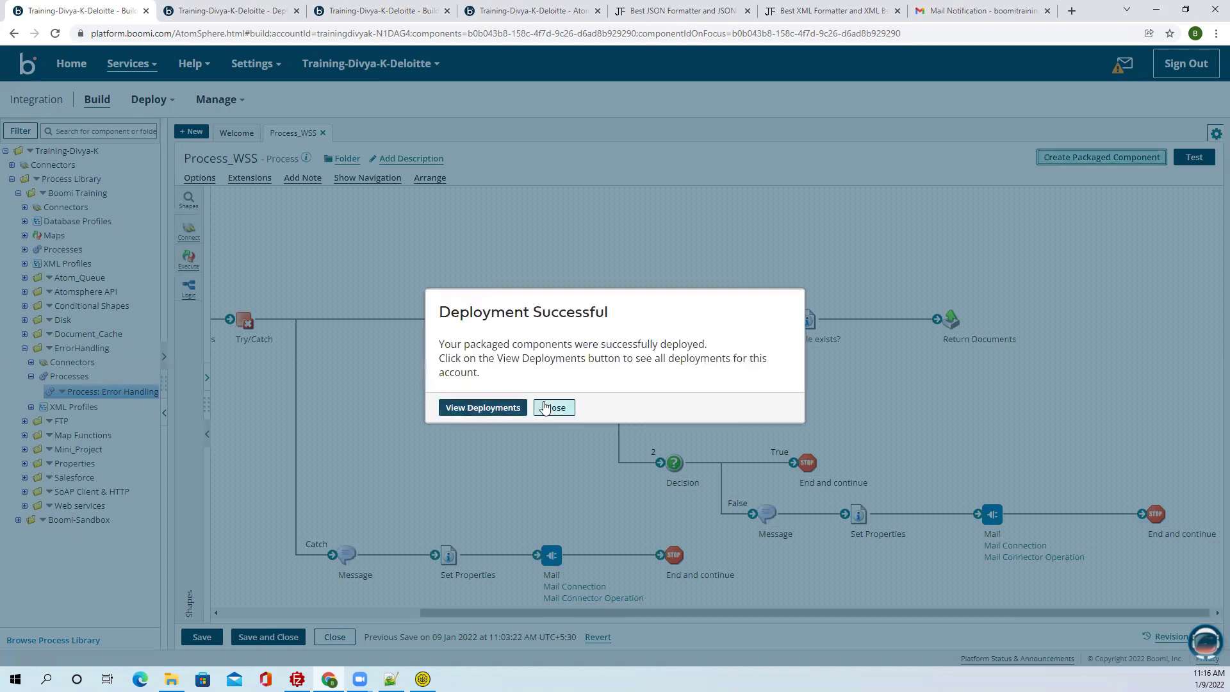
{"action": "left_click", "coordinate": [551, 407]}
{"action": "left_click", "coordinate": [422, 679]}
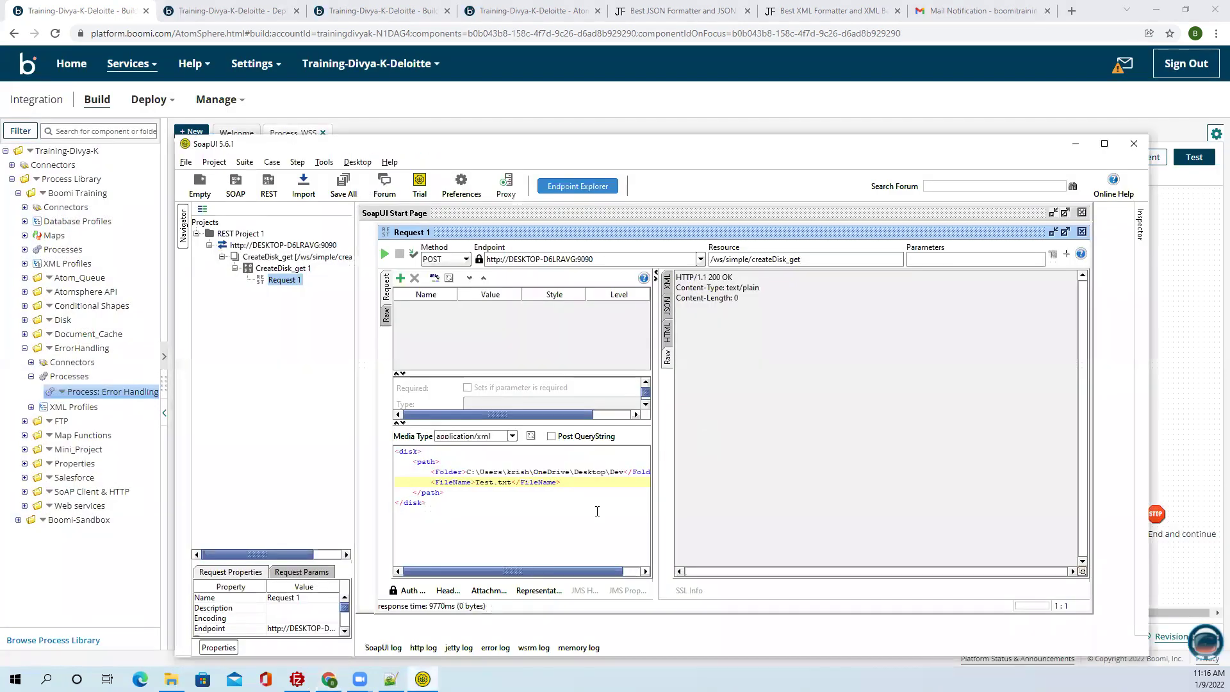
Resend the request to Process_WSS and open the newest Mail Notification in Gmail.
{"action": "left_click", "coordinate": [386, 254]}
{"action": "left_click", "coordinate": [959, 14]}
{"action": "left_click", "coordinate": [180, 102]}
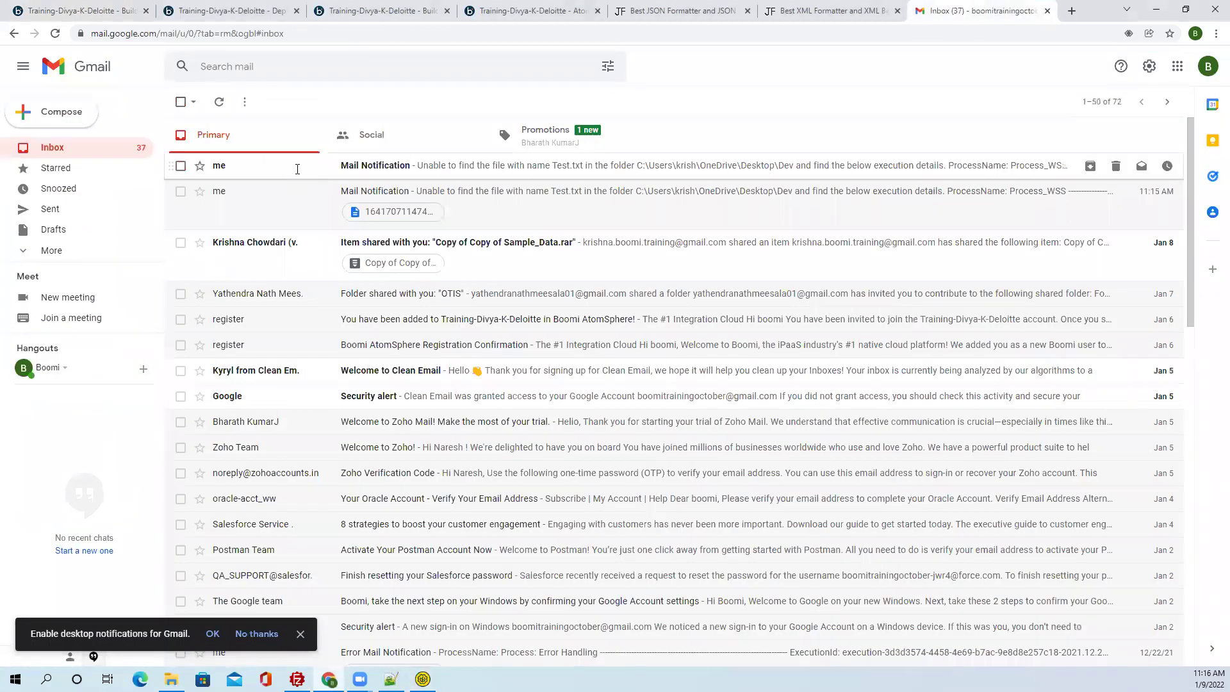
{"action": "left_click", "coordinate": [297, 175]}
Review the subject and the inline Test.txt missing-file message with execution ID, then return to SoapUI.
{"action": "left_click_drag", "start_coordinate": [206, 135], "coordinate": [310, 139]}
{"action": "left_click_drag", "start_coordinate": [212, 202], "coordinate": [368, 213]}
{"action": "left_click", "coordinate": [325, 281]}
{"action": "mouse_move", "coordinate": [306, 279]}
{"action": "left_mouse_down"}
{"action": "mouse_move", "coordinate": [212, 225]}
{"action": "mouse_move", "coordinate": [187, 174]}
{"action": "mouse_move", "coordinate": [239, 230]}
{"action": "mouse_move", "coordinate": [324, 277]}
{"action": "left_mouse_up"}
{"action": "left_click", "coordinate": [324, 278]}
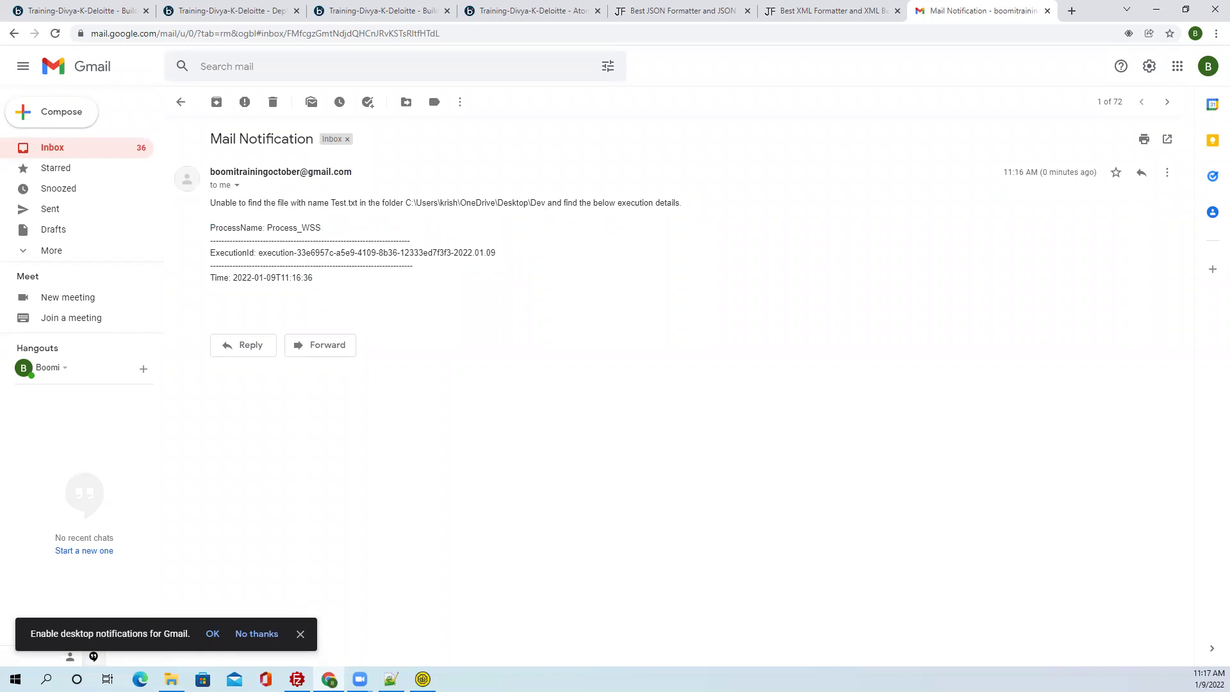
{"action": "left_click", "coordinate": [300, 633]}
{"action": "left_click", "coordinate": [422, 679]}
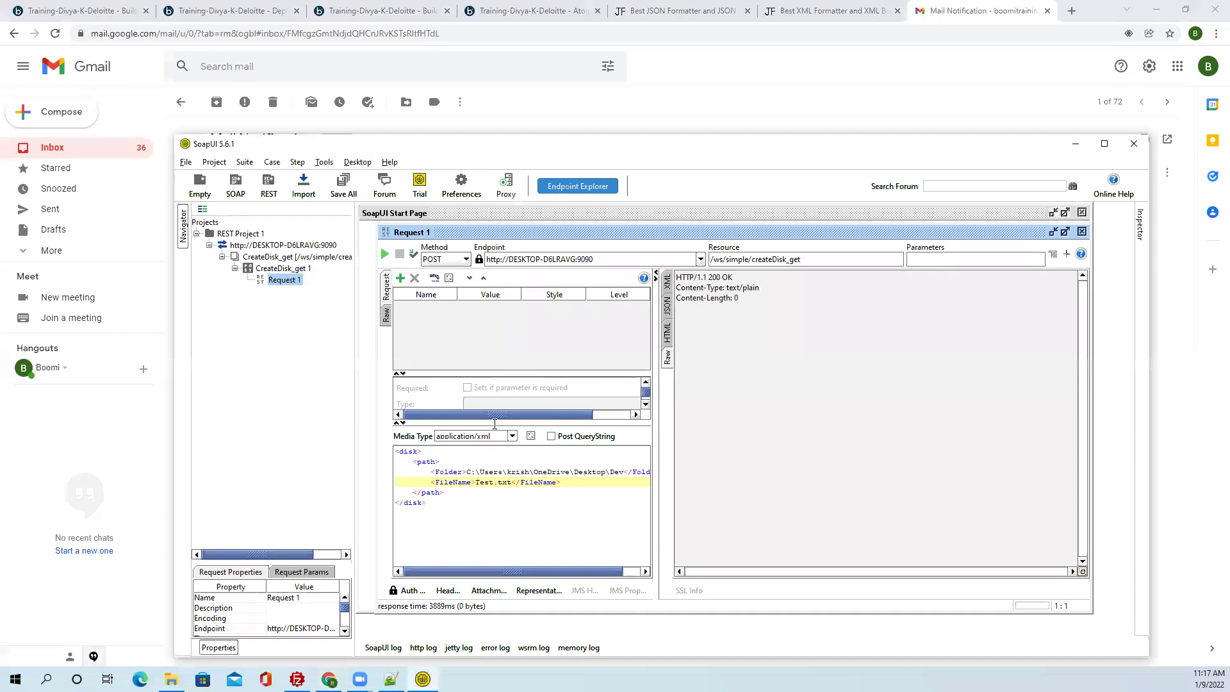
{"action": "left_click", "coordinate": [623, 471]}
{"action": "key", "text": "BackSpace"}
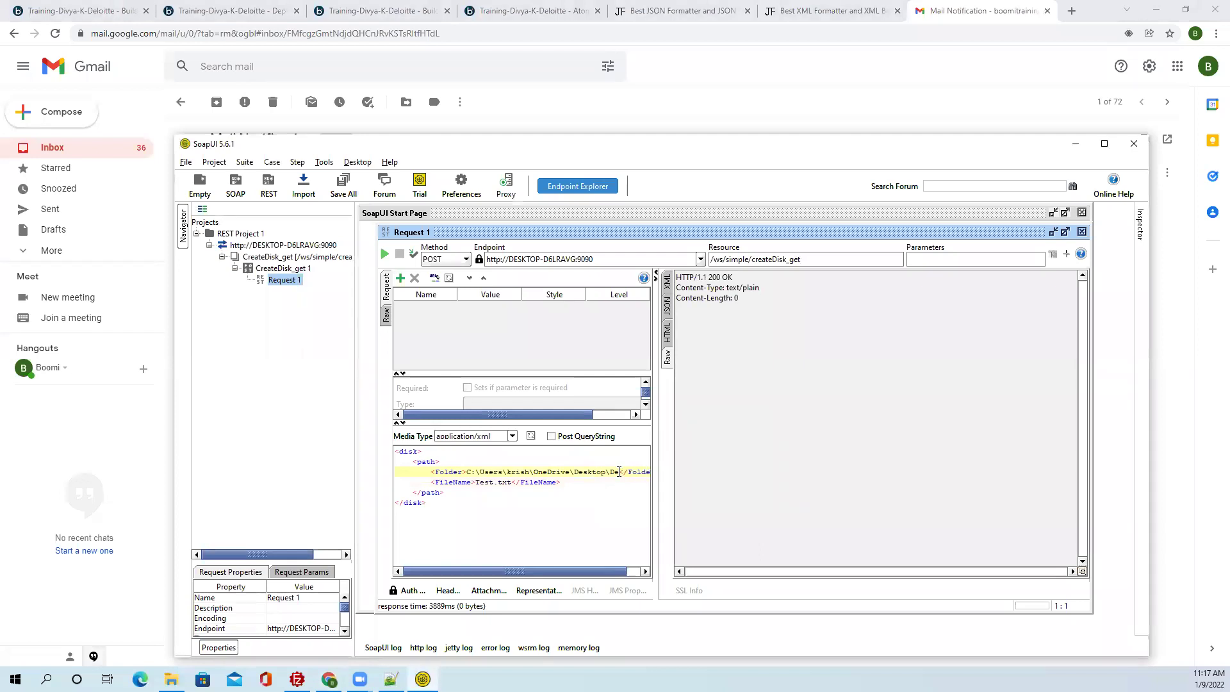
{"action": "left_click", "coordinate": [384, 254]}
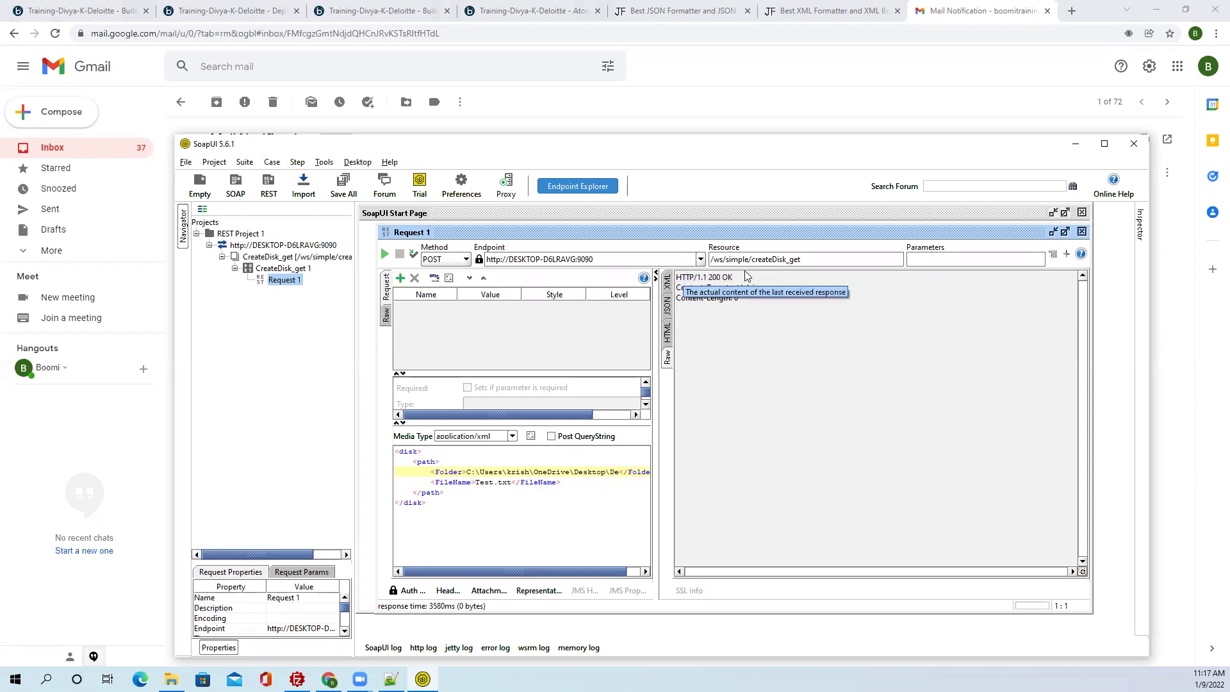
{"action": "left_click_drag", "start_coordinate": [734, 276], "coordinate": [707, 277]}
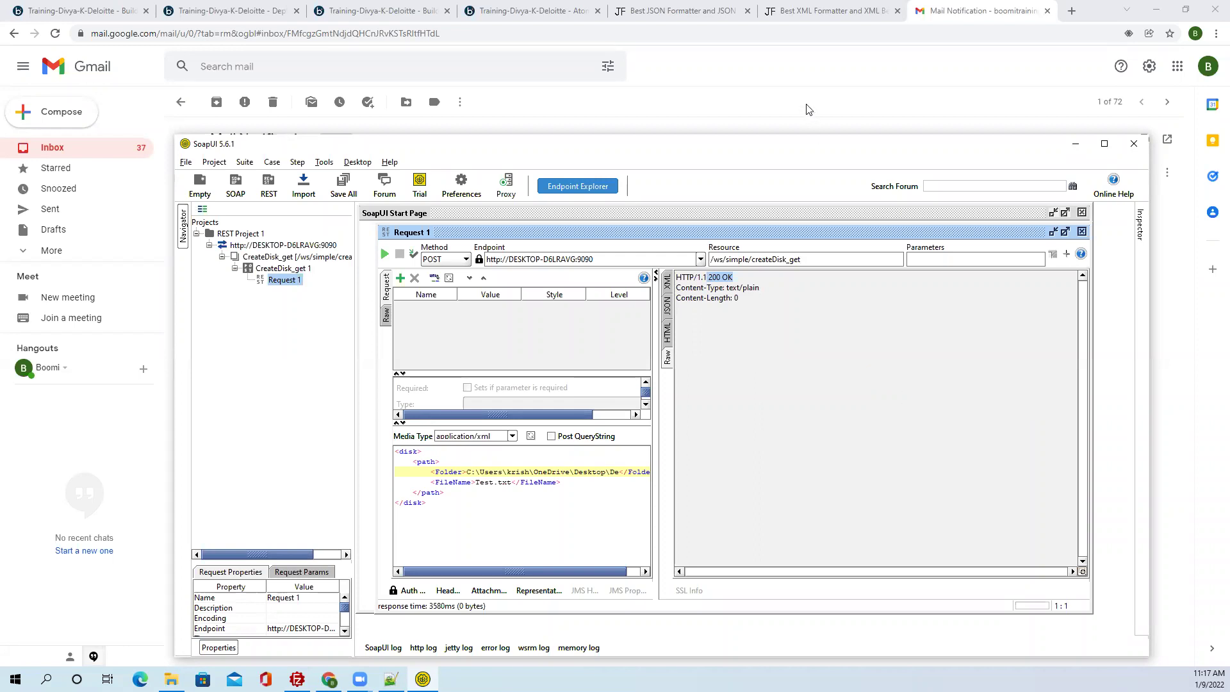
{"action": "left_click", "coordinate": [807, 85]}
{"action": "left_click", "coordinate": [180, 102]}
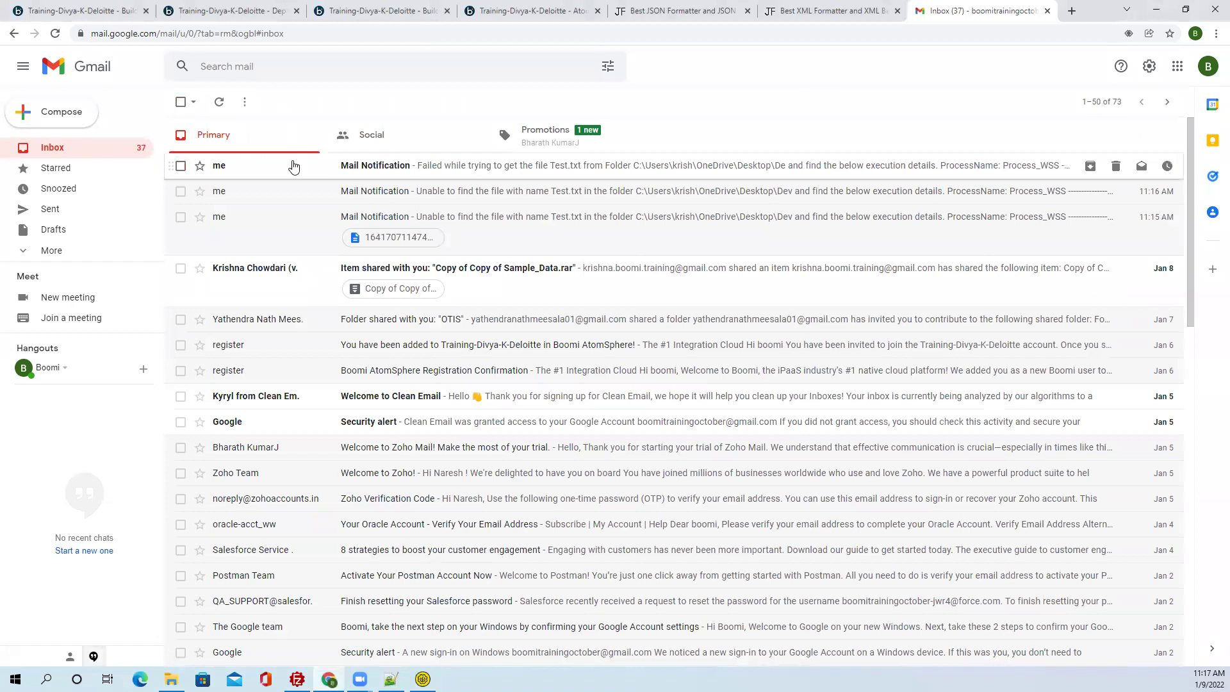
Read the top notification's 'De directory does not exist' error, then go back to the Process_WSS canvas.
{"action": "left_click", "coordinate": [293, 166]}
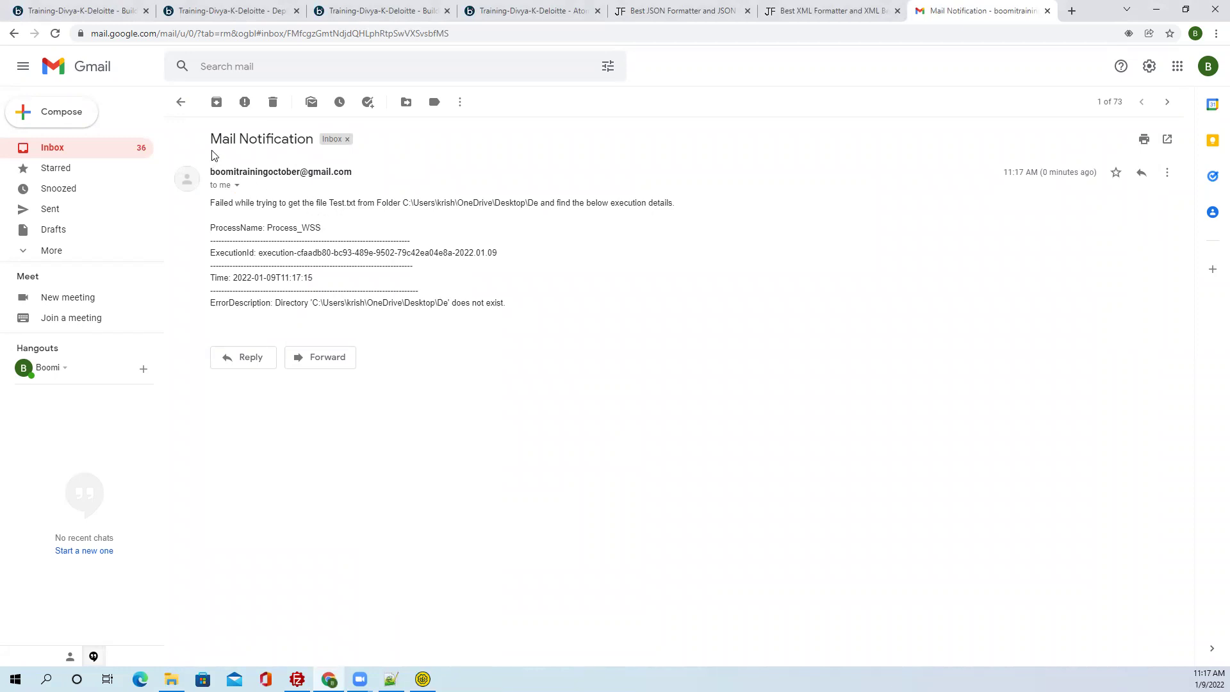
{"action": "left_click_drag", "start_coordinate": [208, 140], "coordinate": [319, 148]}
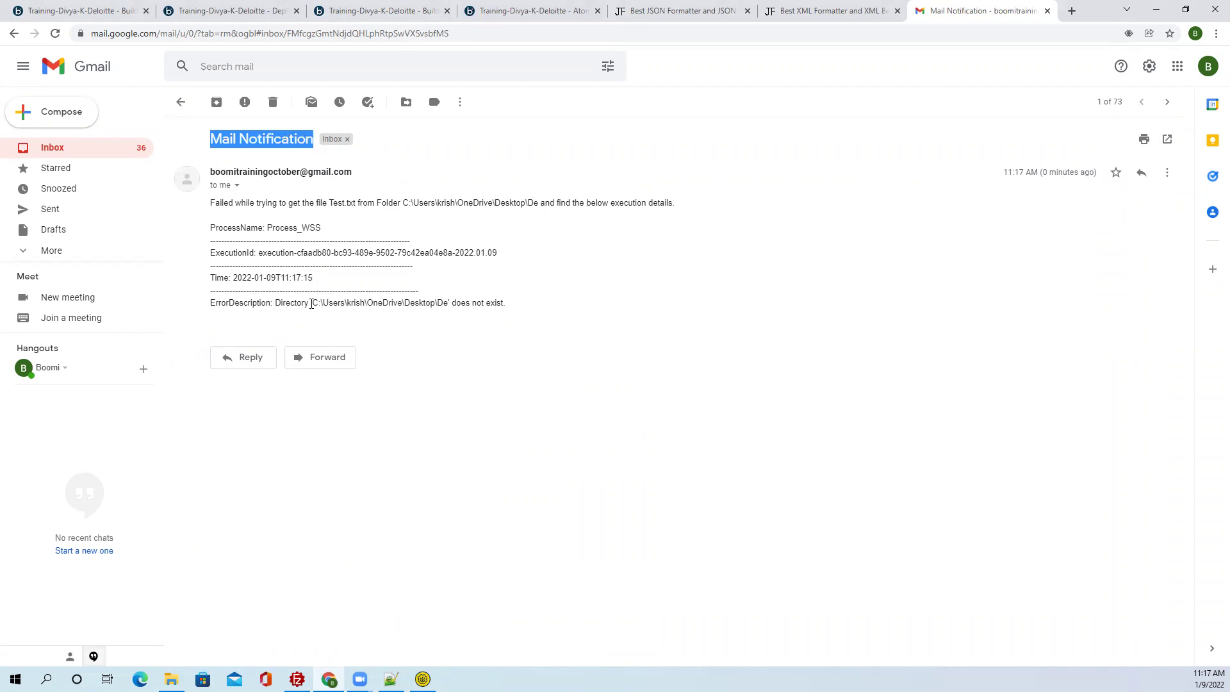
{"action": "left_click_drag", "start_coordinate": [276, 301], "coordinate": [522, 314]}
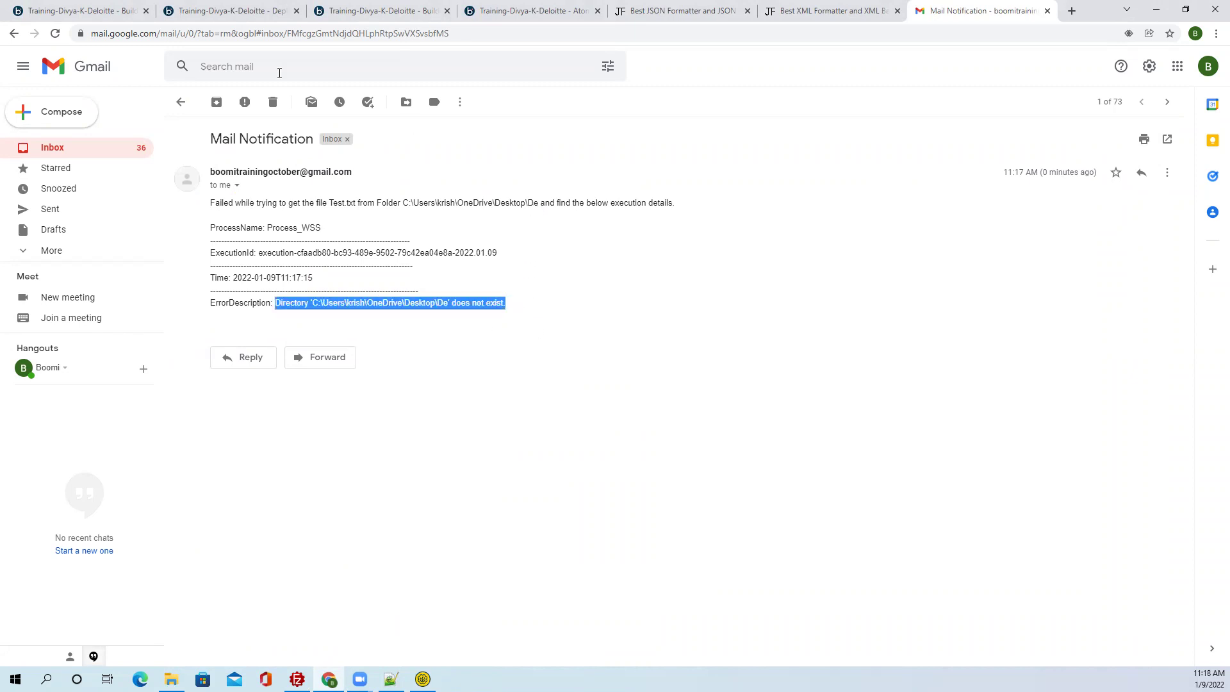
{"action": "left_click", "coordinate": [119, 10]}
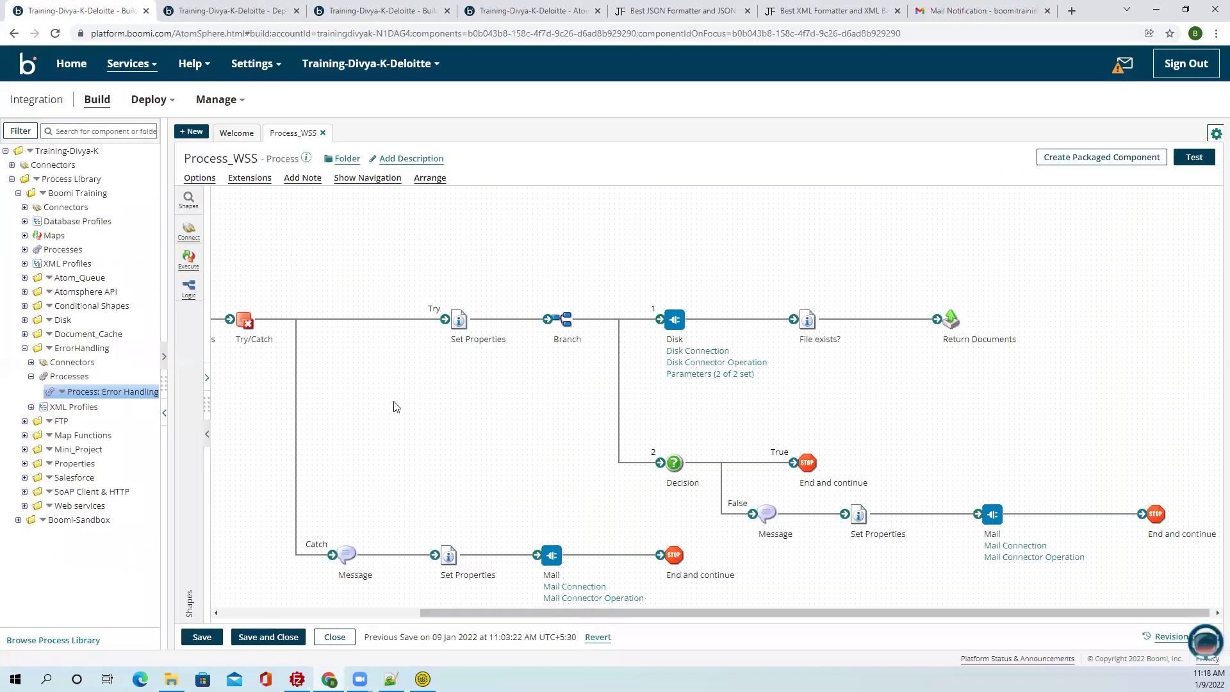
Change the Catch branch's Mail - Subject to 'Boomi Error Mail Notification'.
{"action": "left_click", "coordinate": [447, 555]}
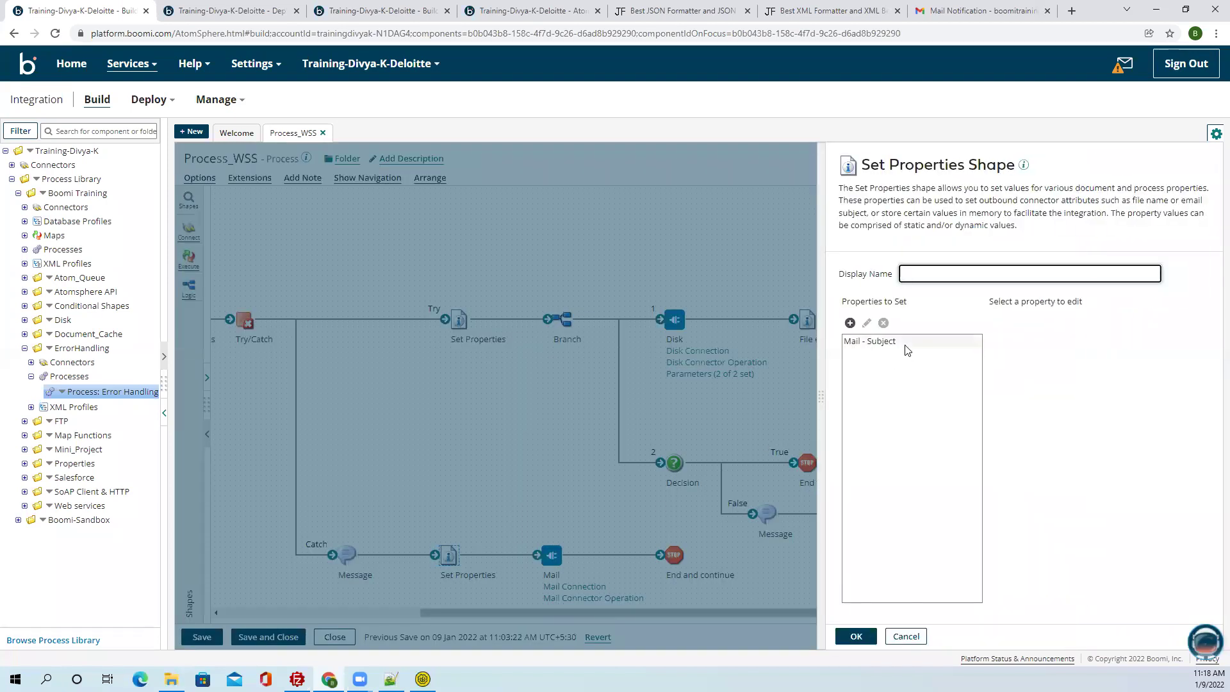
{"action": "left_click", "coordinate": [907, 350]}
{"action": "double_click", "coordinate": [1001, 346]}
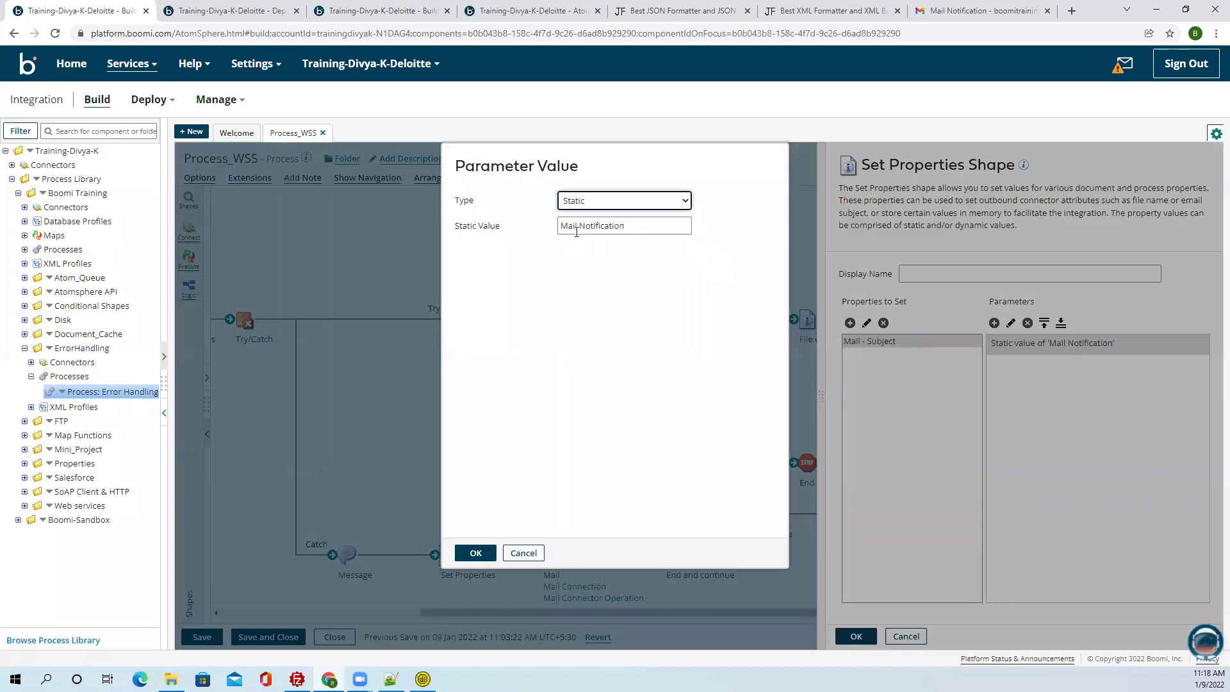
{"action": "left_click", "coordinate": [562, 222]}
{"action": "type", "text": "Boomi "}
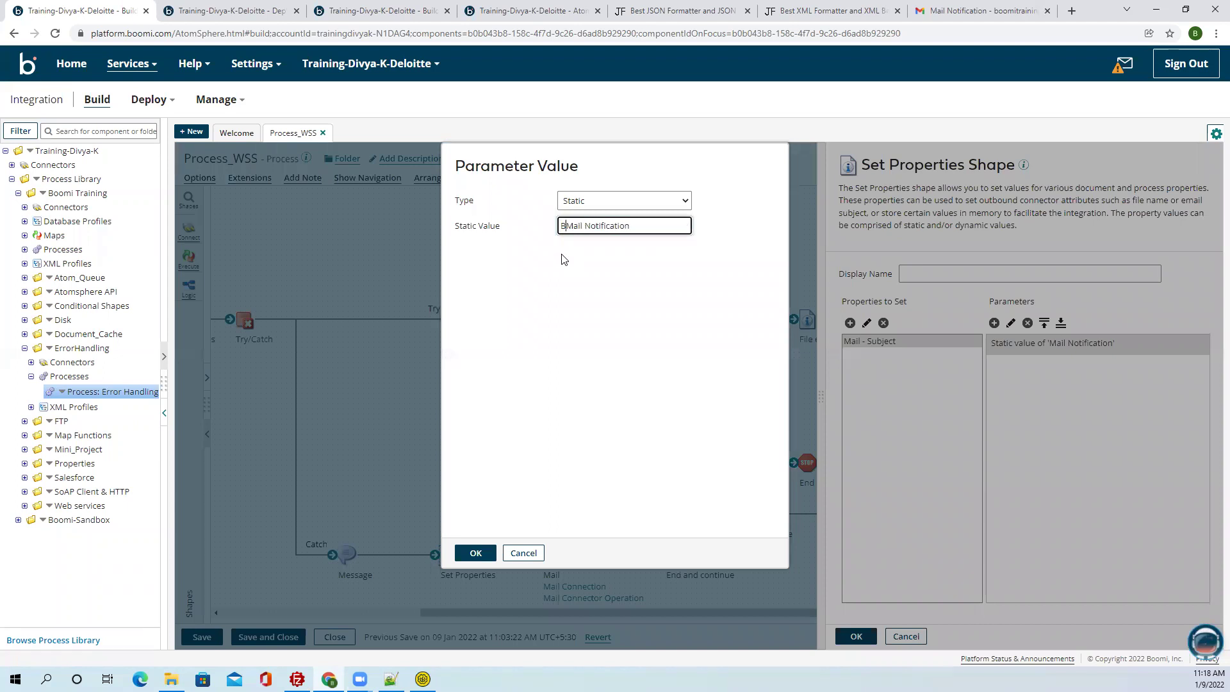
{"action": "type", "text": "Error"}
{"action": "left_click", "coordinate": [475, 554]}
{"action": "left_click", "coordinate": [855, 636]}
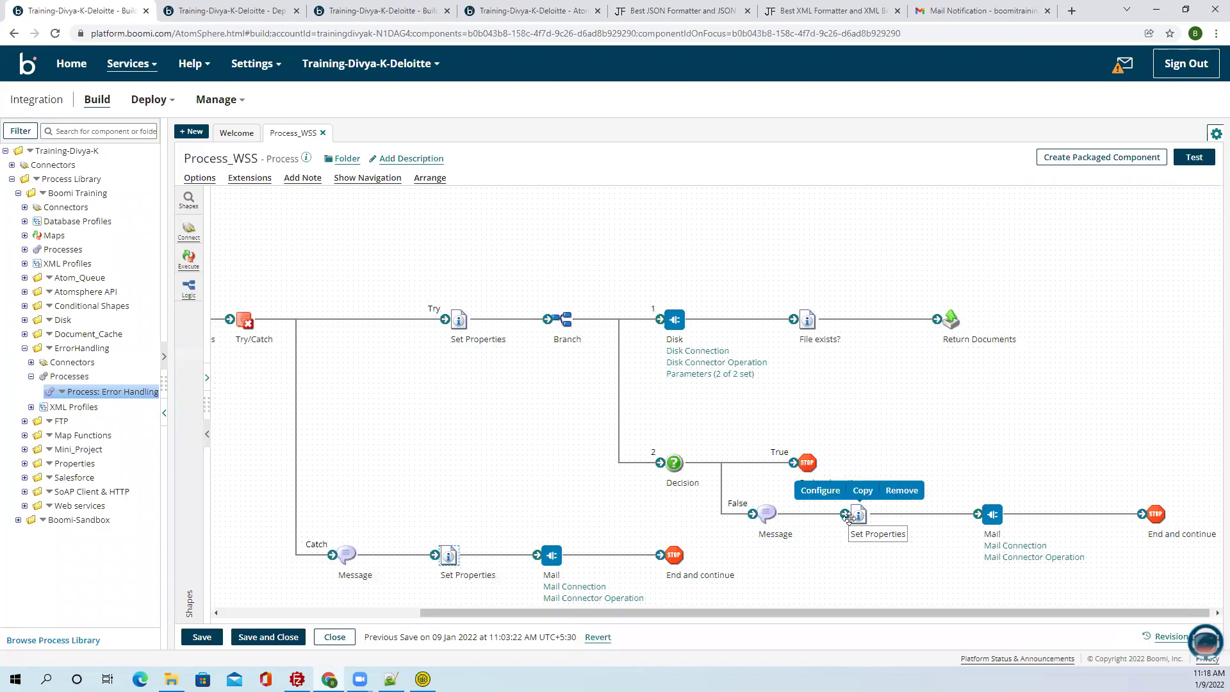
Change the missing-file branch's Mail - Subject to 'Boomi Mail Notification'.
{"action": "left_click", "coordinate": [851, 515]}
{"action": "left_click", "coordinate": [911, 342]}
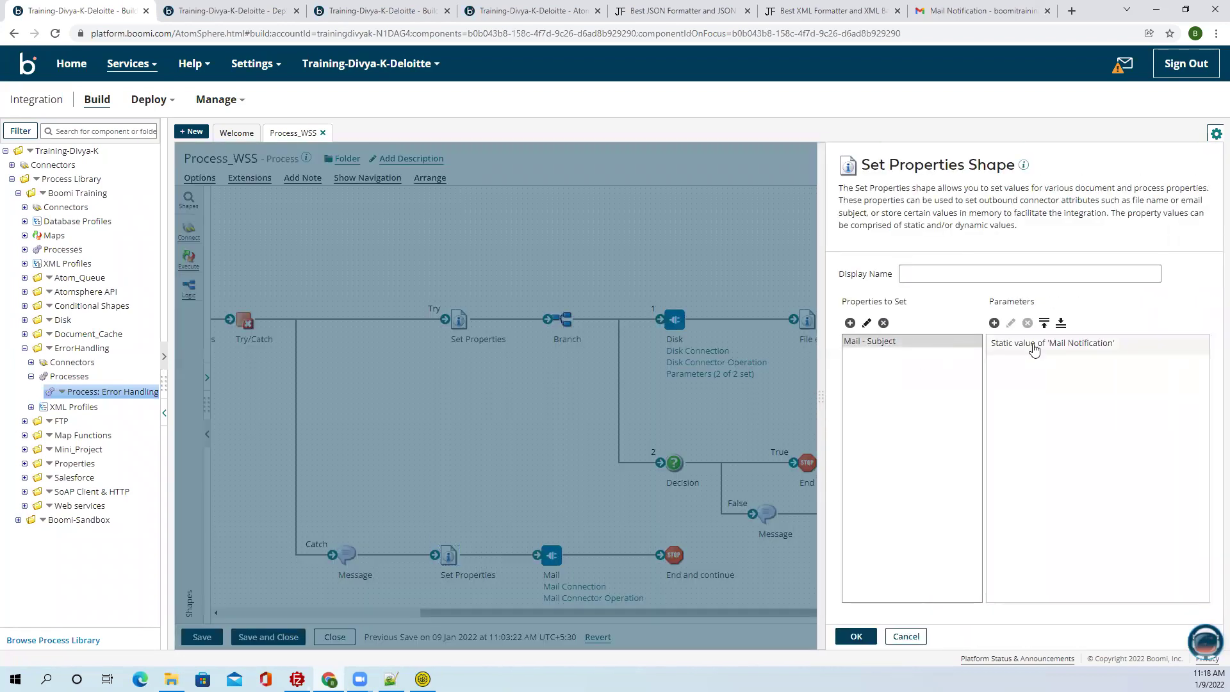
{"action": "double_click", "coordinate": [1034, 346]}
{"action": "left_click", "coordinate": [565, 225]}
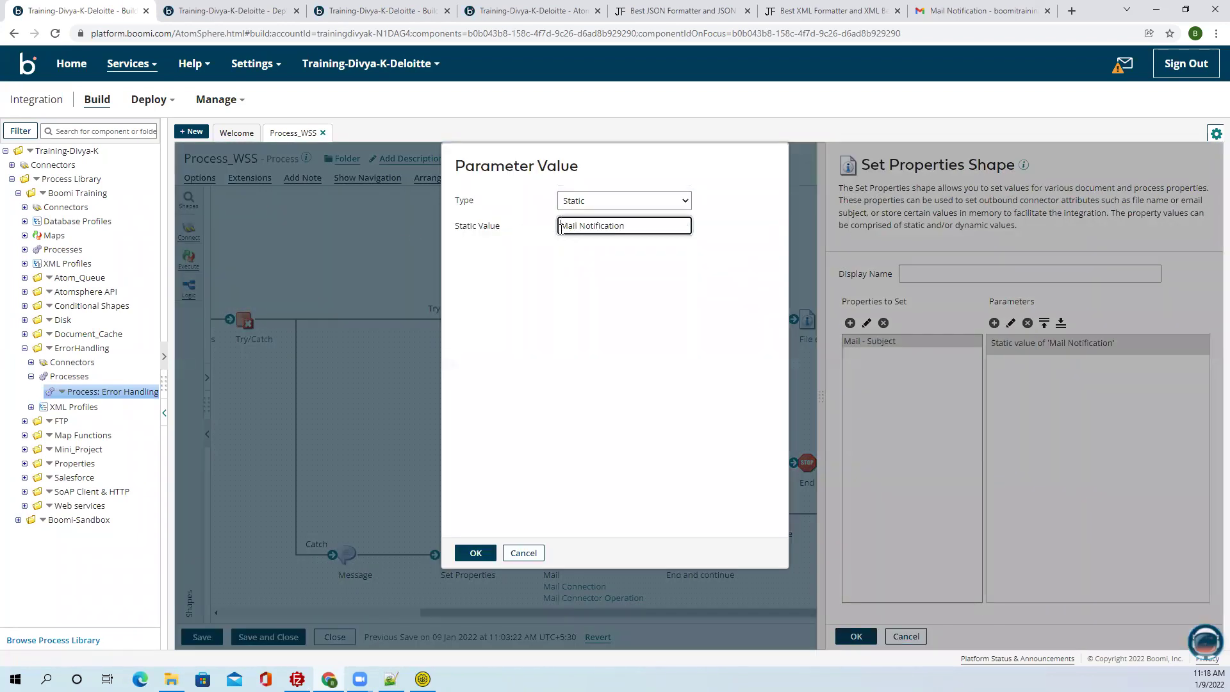
{"action": "type", "text": "Boomi"}
{"action": "left_click", "coordinate": [476, 553]}
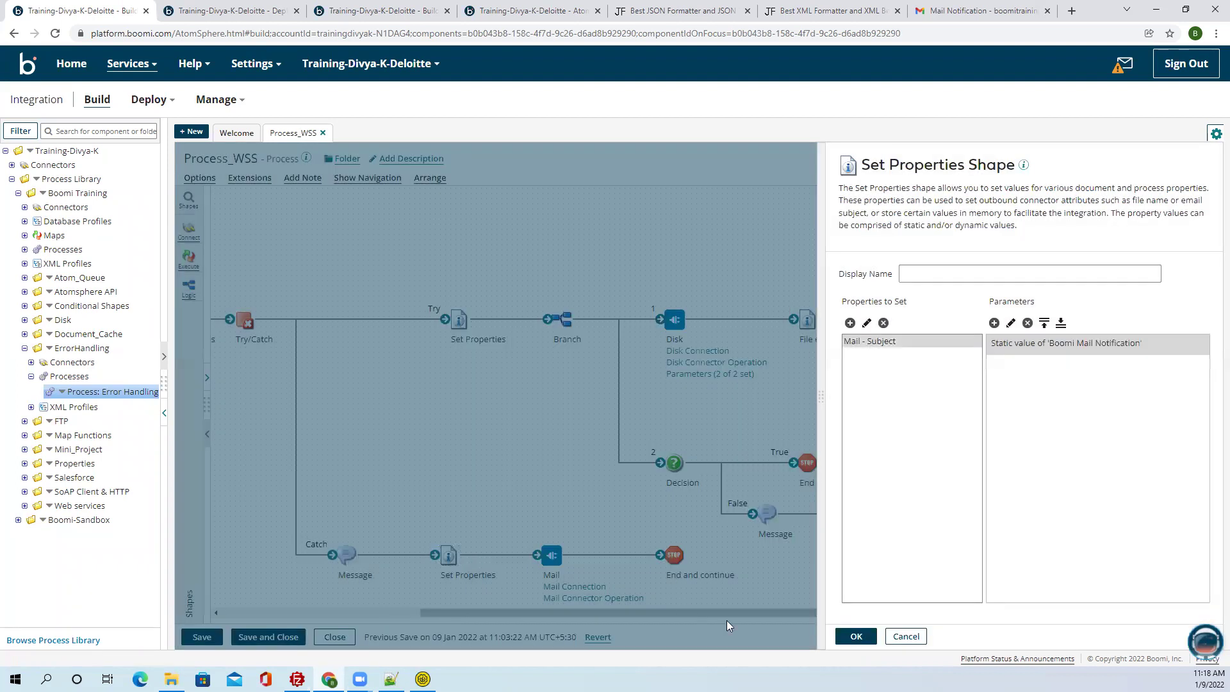
{"action": "left_click", "coordinate": [852, 637]}
Save Process_WSS, glance at SoapUI, and return to the process canvas.
{"action": "left_click_drag", "start_coordinate": [822, 610], "coordinate": [719, 611]}
{"action": "left_click", "coordinate": [203, 637]}
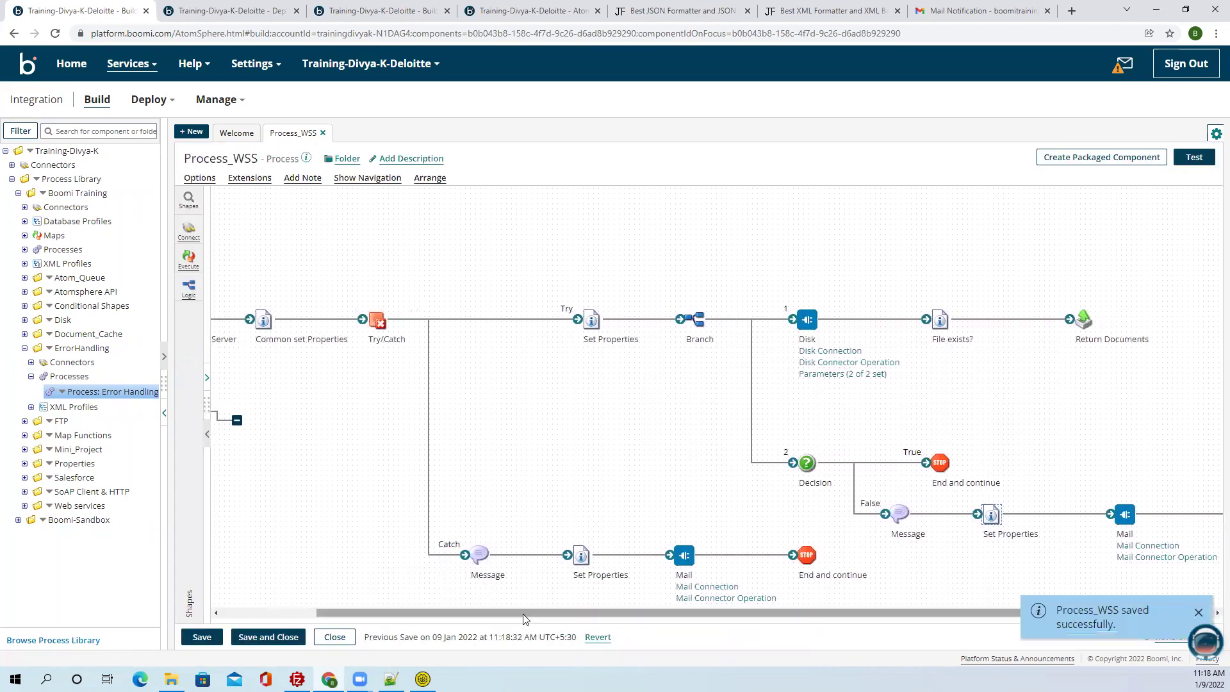
{"action": "left_click_drag", "start_coordinate": [523, 614], "coordinate": [609, 610]}
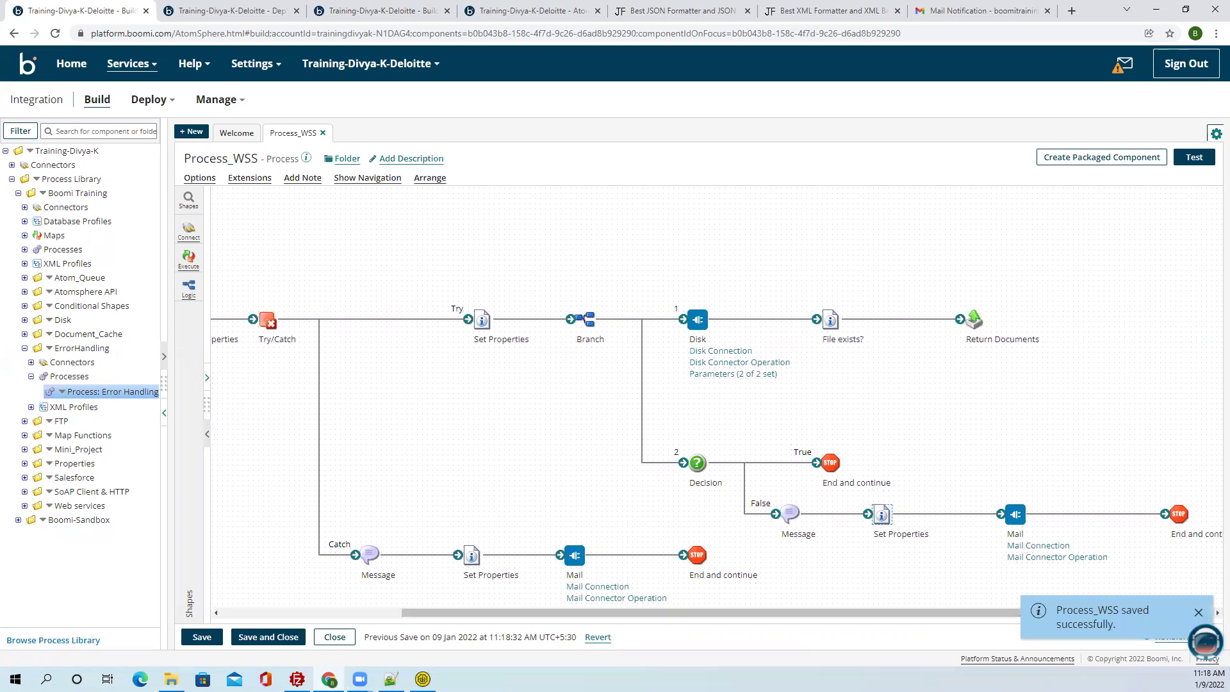
{"action": "left_click", "coordinate": [423, 679]}
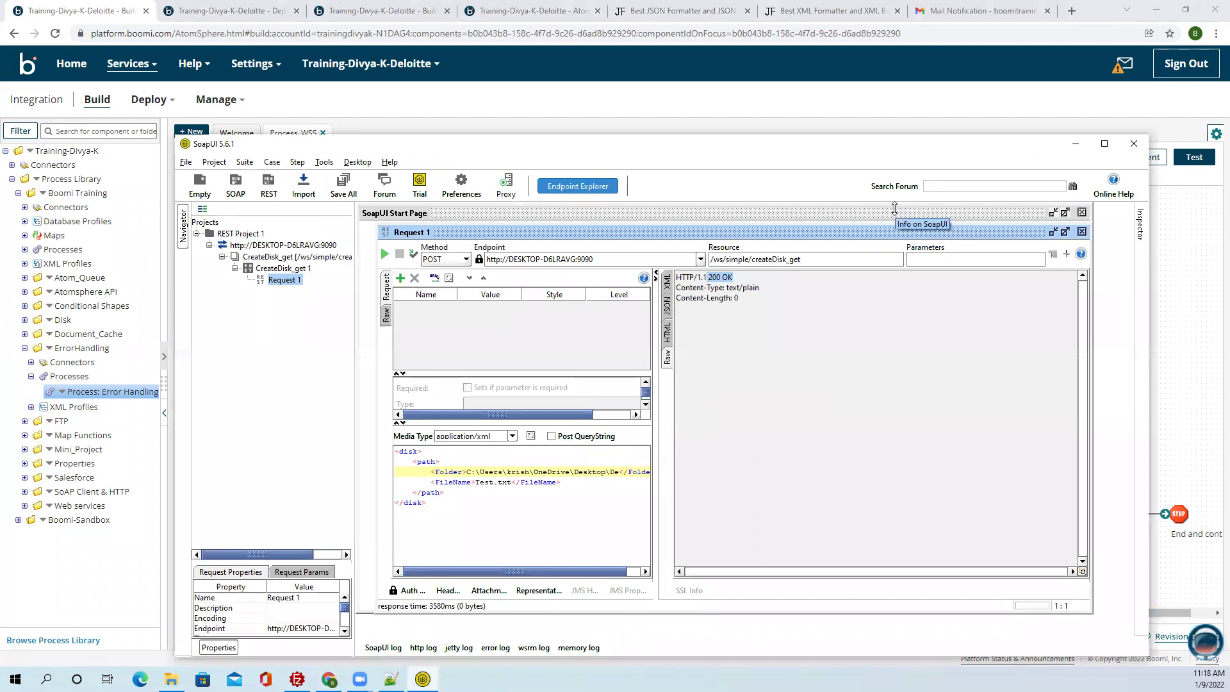
{"action": "left_click", "coordinate": [1075, 143]}
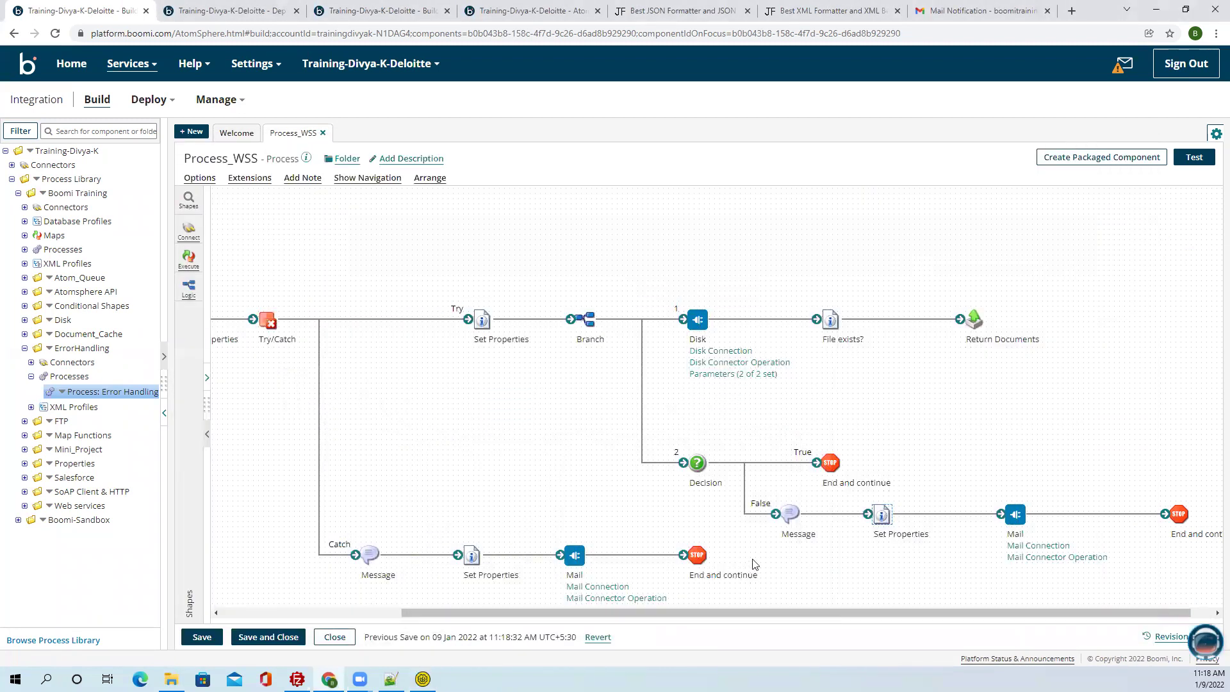
Rename both Folder tags on line 3 of the input XML to status.
{"action": "left_click", "coordinate": [804, 12]}
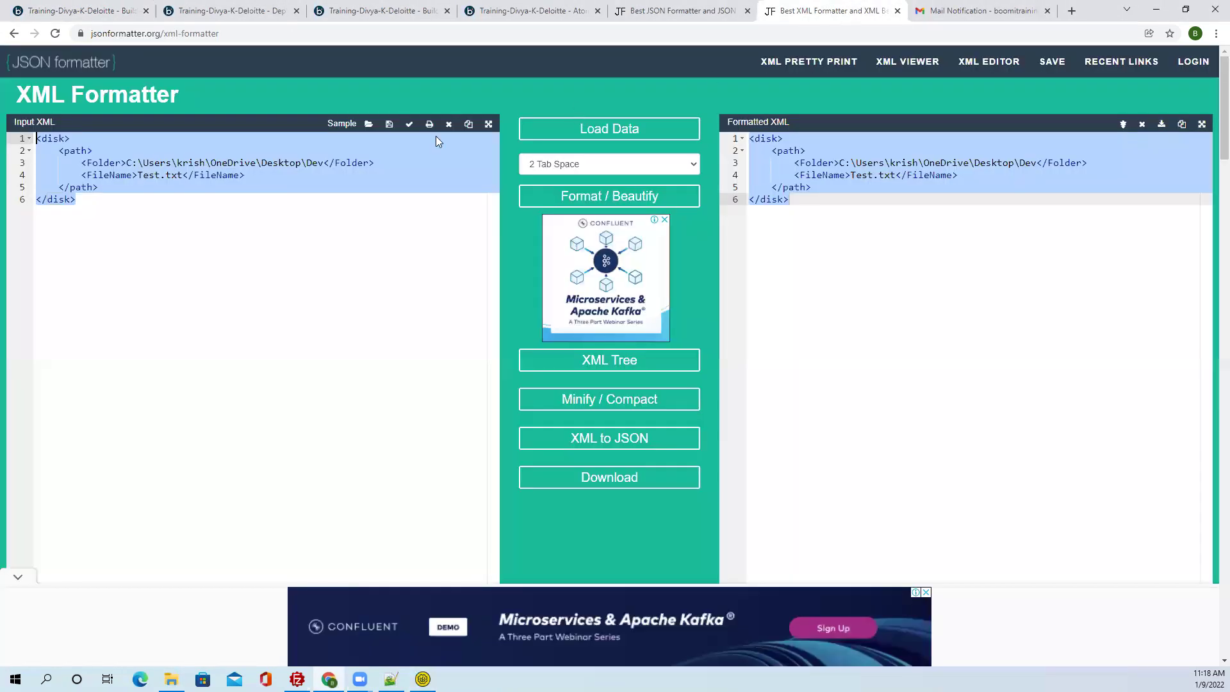
{"action": "left_click", "coordinate": [104, 202]}
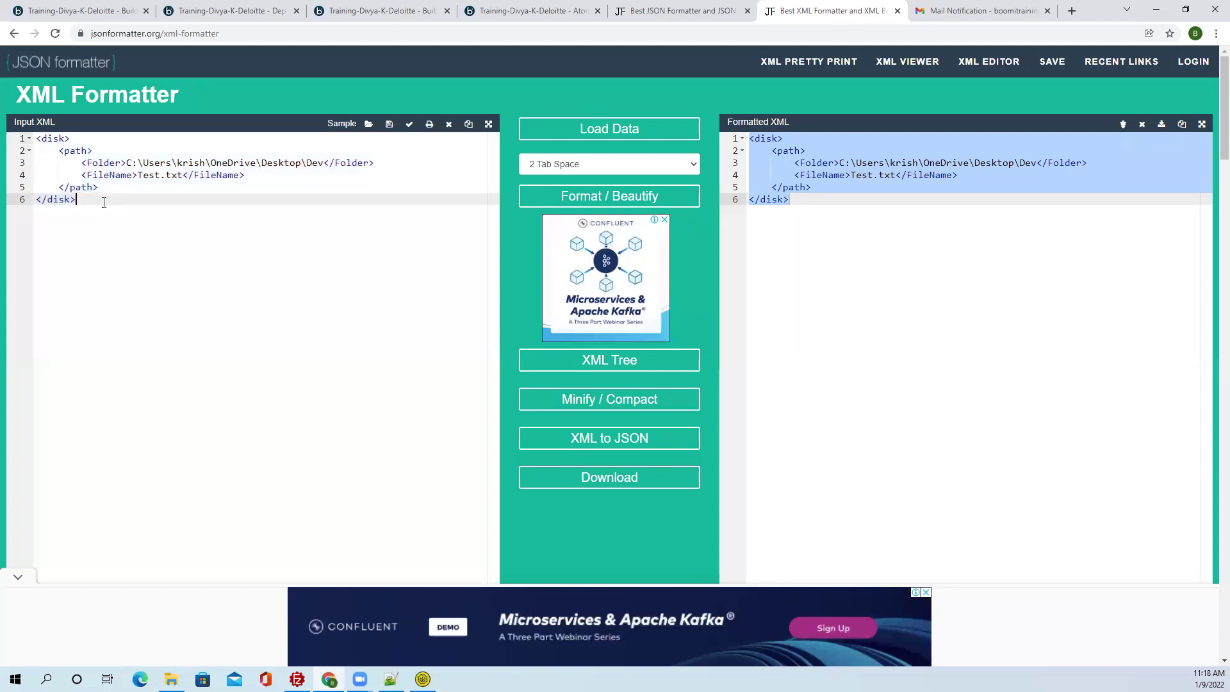
{"action": "left_click_drag", "start_coordinate": [119, 162], "coordinate": [88, 160]}
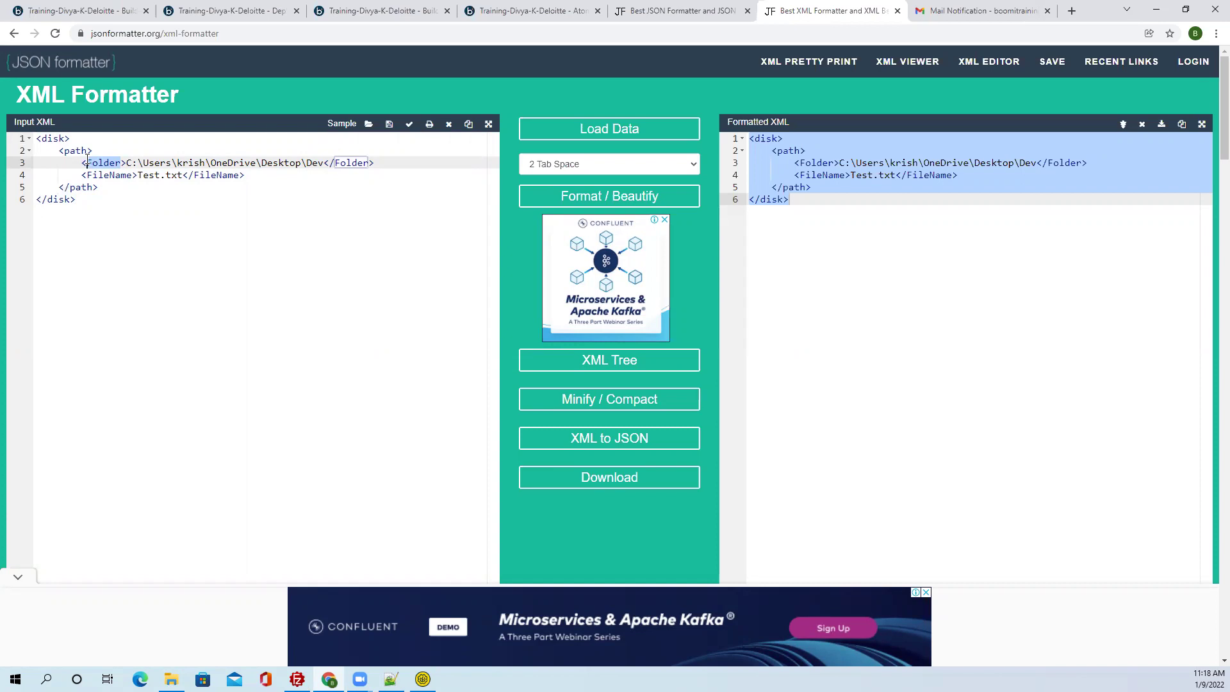
{"action": "type", "text": "status"}
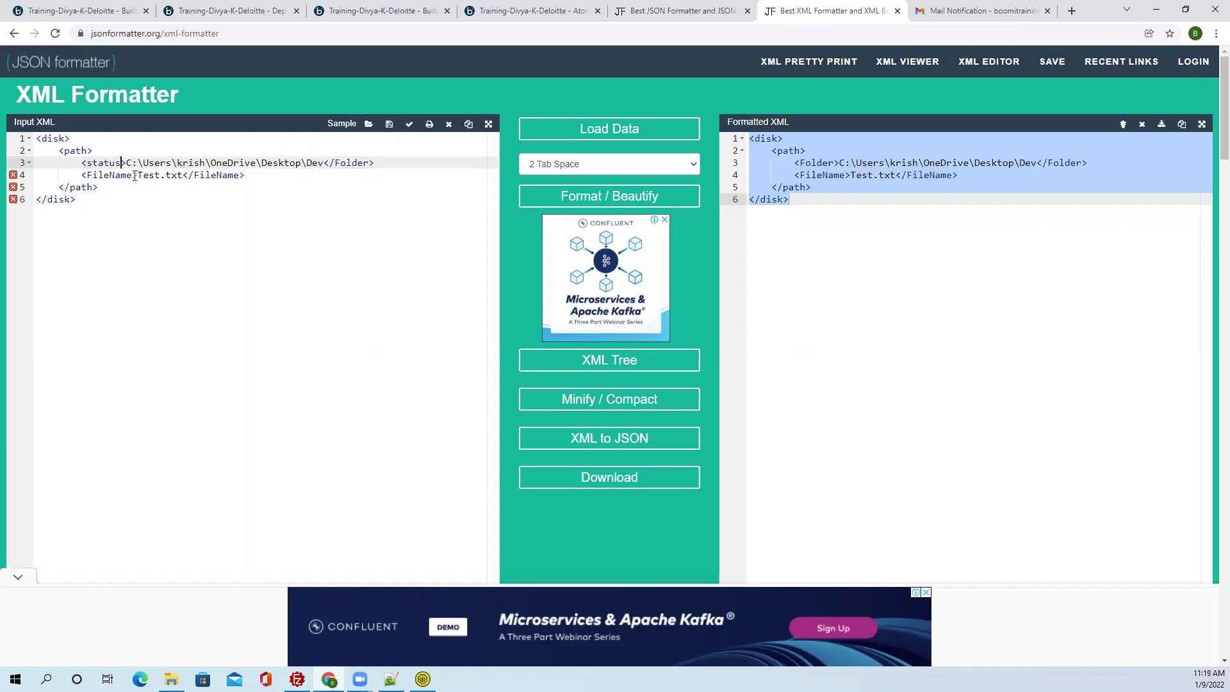
{"action": "left_click_drag", "start_coordinate": [371, 163], "coordinate": [334, 164]}
{"action": "type", "text": "status"}
Rename both FileName tags on line 4 to lowercase description.
{"action": "left_click_drag", "start_coordinate": [133, 175], "coordinate": [88, 175]}
{"action": "type", "text": "Description"}
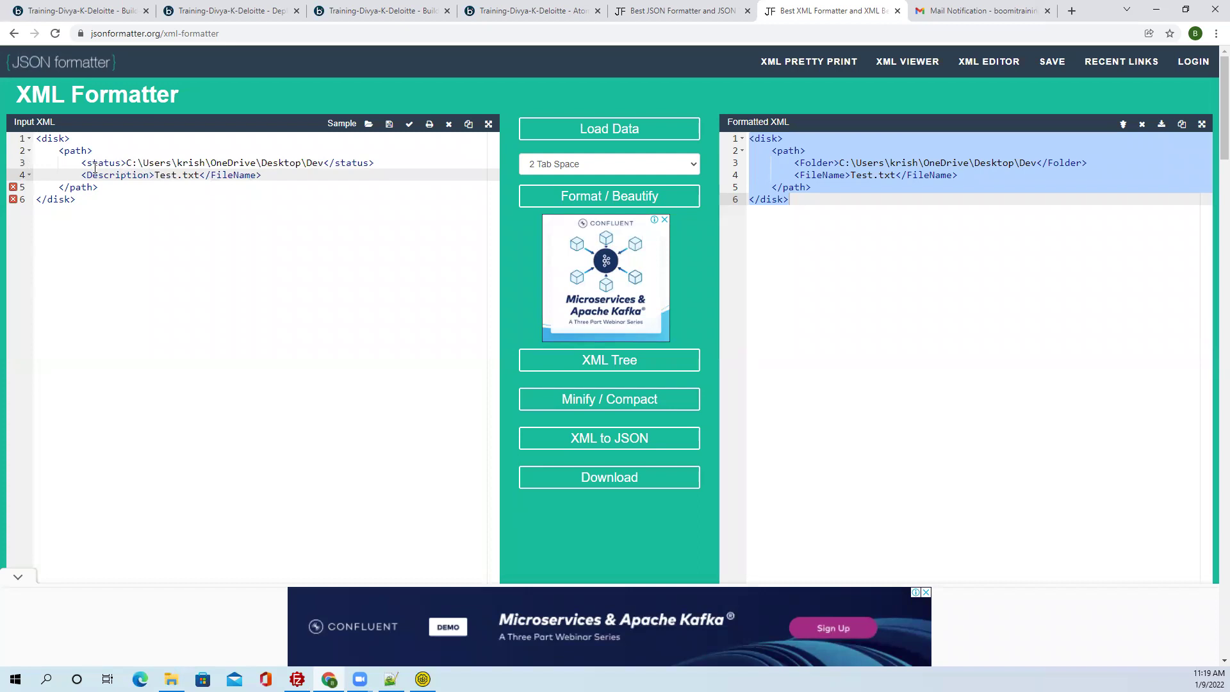
{"action": "left_click_drag", "start_coordinate": [90, 163], "coordinate": [94, 175]}
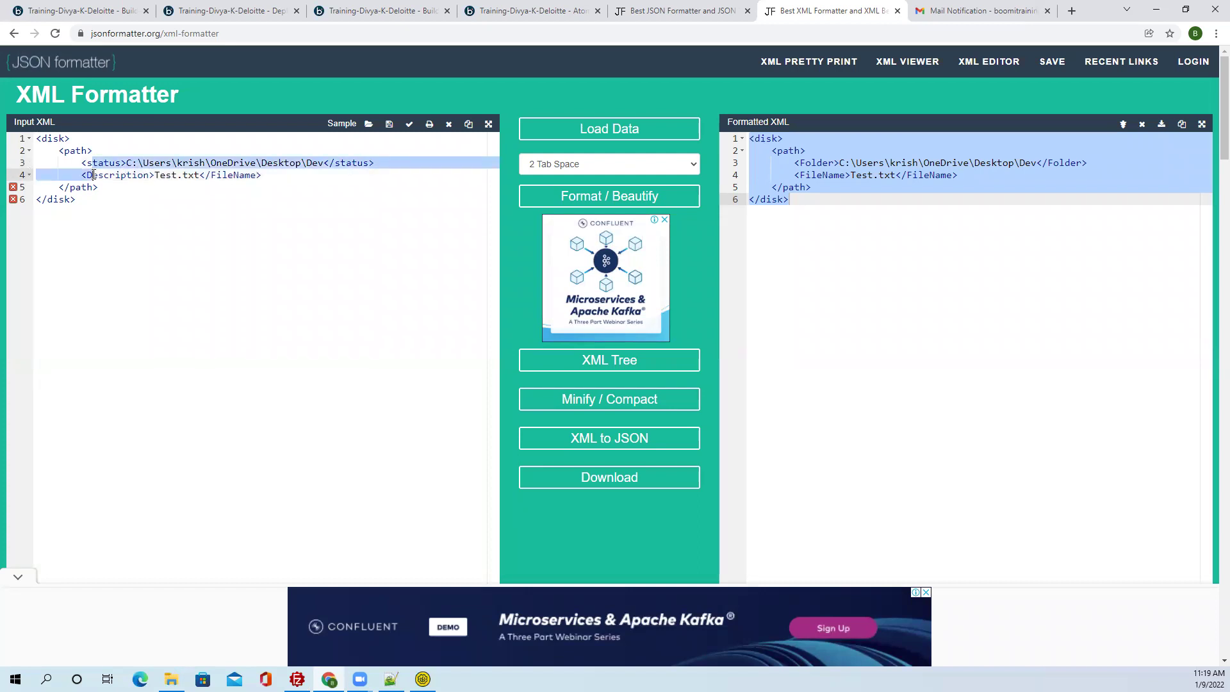
{"action": "left_click", "coordinate": [93, 175]}
{"action": "key", "text": "BackSpace"}
{"action": "type", "text": "d"}
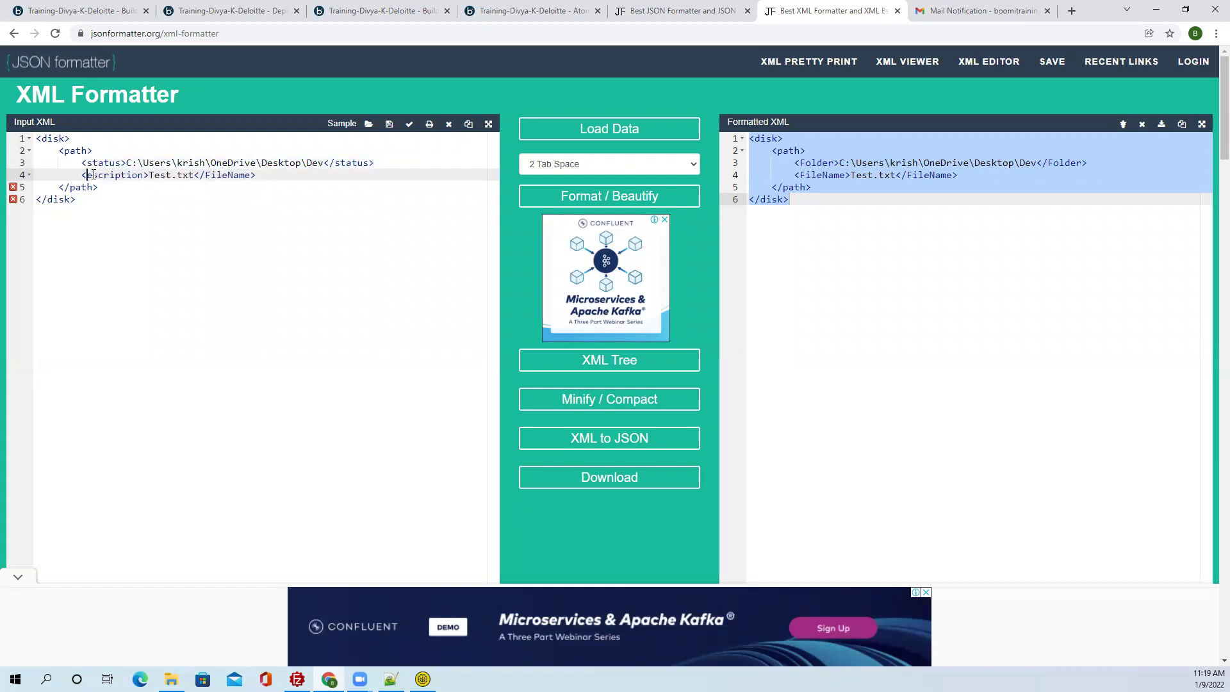
{"action": "left_click_drag", "start_coordinate": [151, 173], "coordinate": [92, 175]}
{"action": "key", "text": "ctrl+c"}
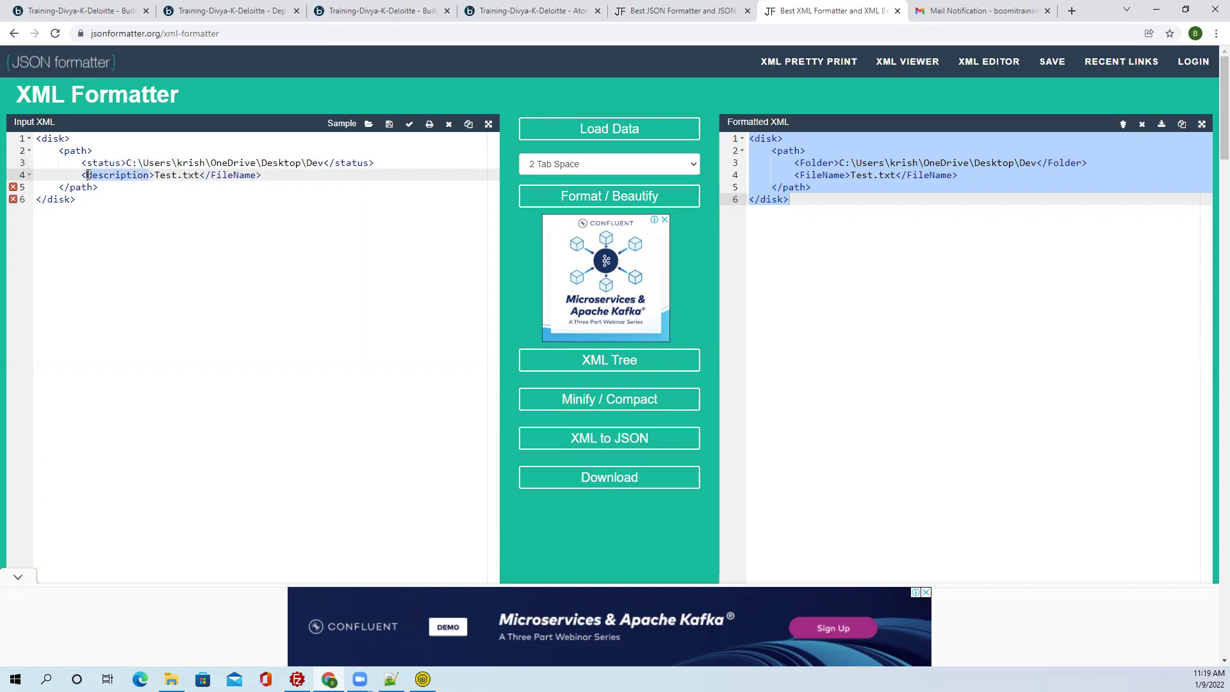
{"action": "left_click_drag", "start_coordinate": [257, 175], "coordinate": [207, 175]}
{"action": "key", "text": "ctrl+v"}
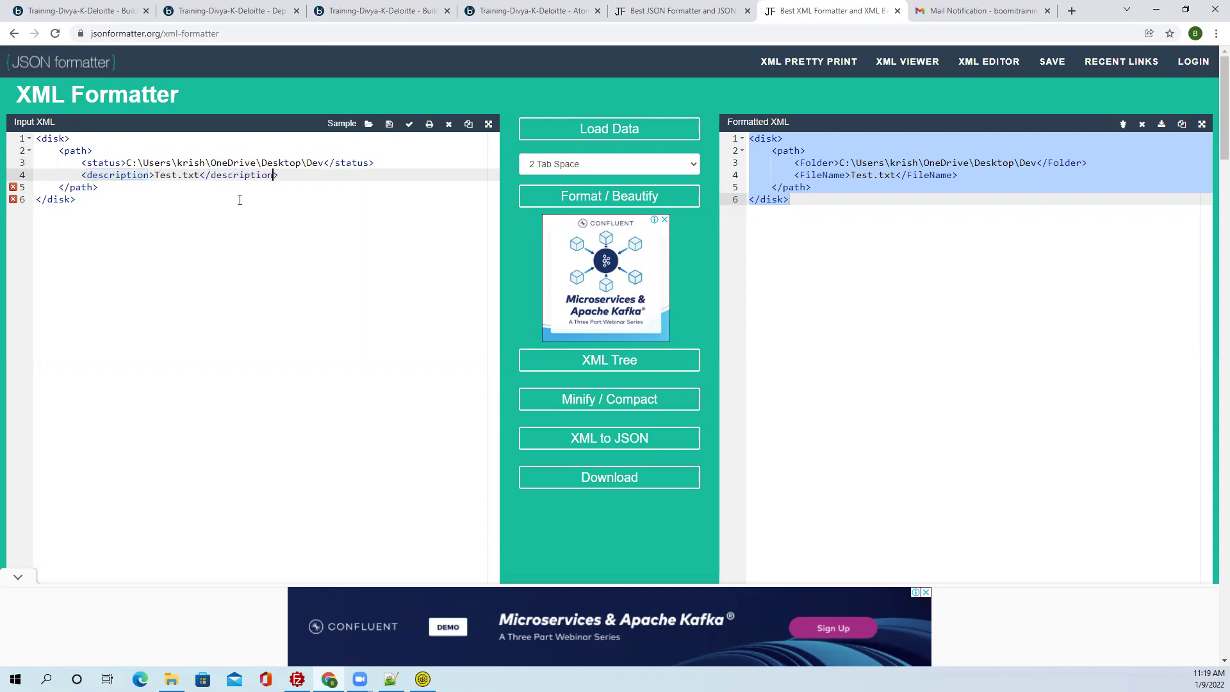
Copy the whole input XML and insert a blank line after line 4.
{"action": "left_click", "coordinate": [232, 227]}
{"action": "left_click_drag", "start_coordinate": [86, 201], "coordinate": [37, 138]}
{"action": "right_click", "coordinate": [65, 166]}
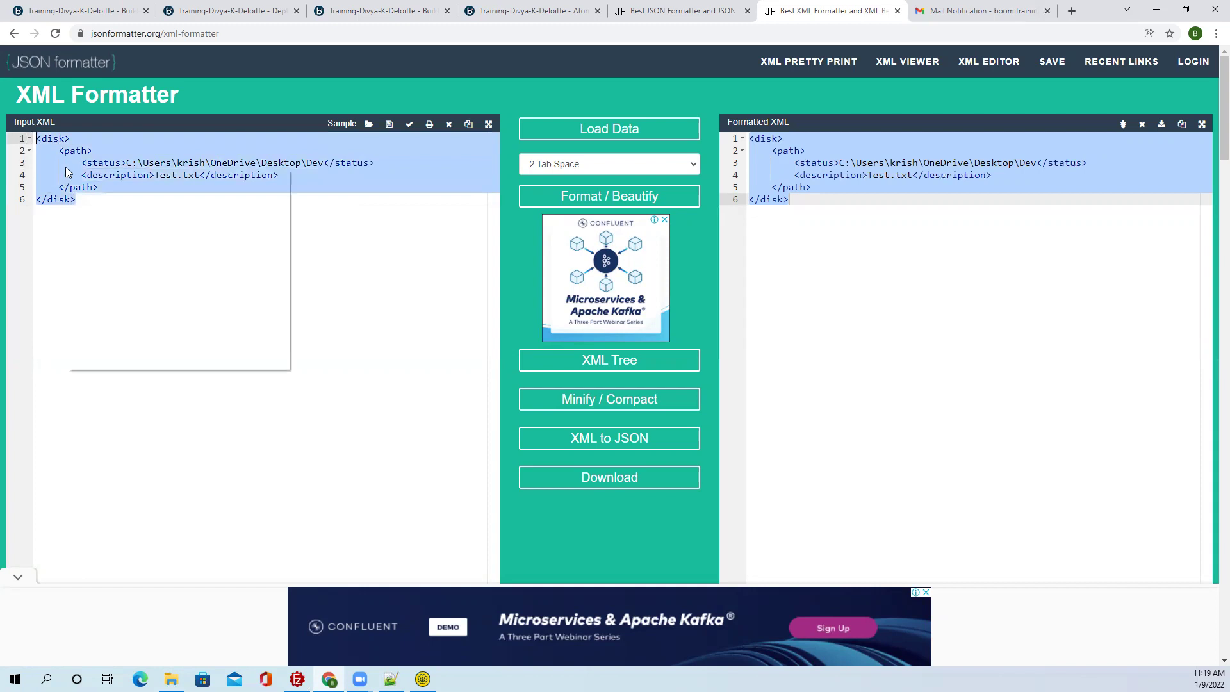
{"action": "left_click", "coordinate": [93, 219]}
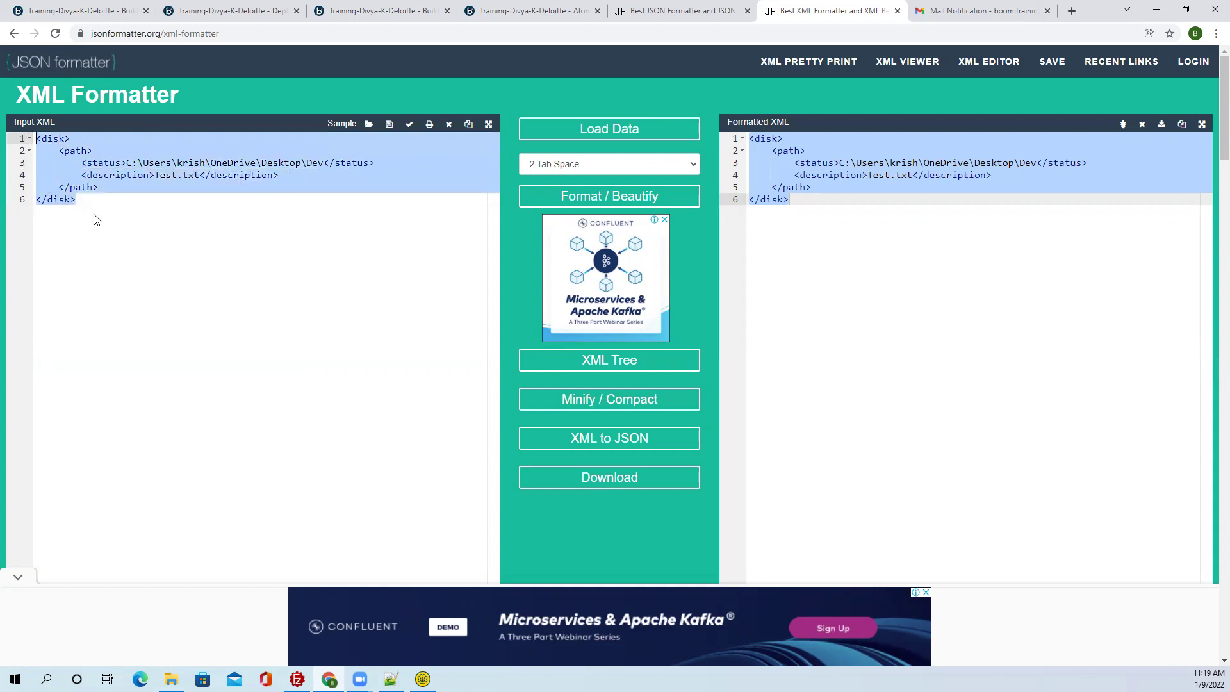
{"action": "left_click", "coordinate": [282, 175]}
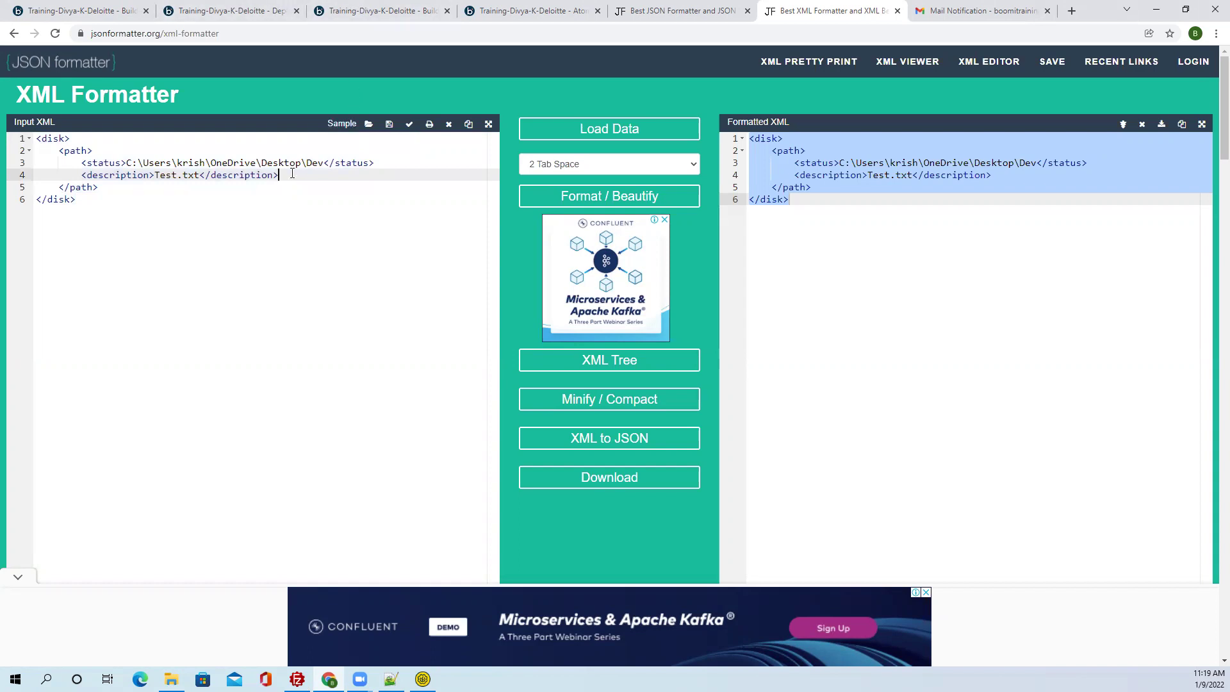
{"action": "key", "text": "Return"}
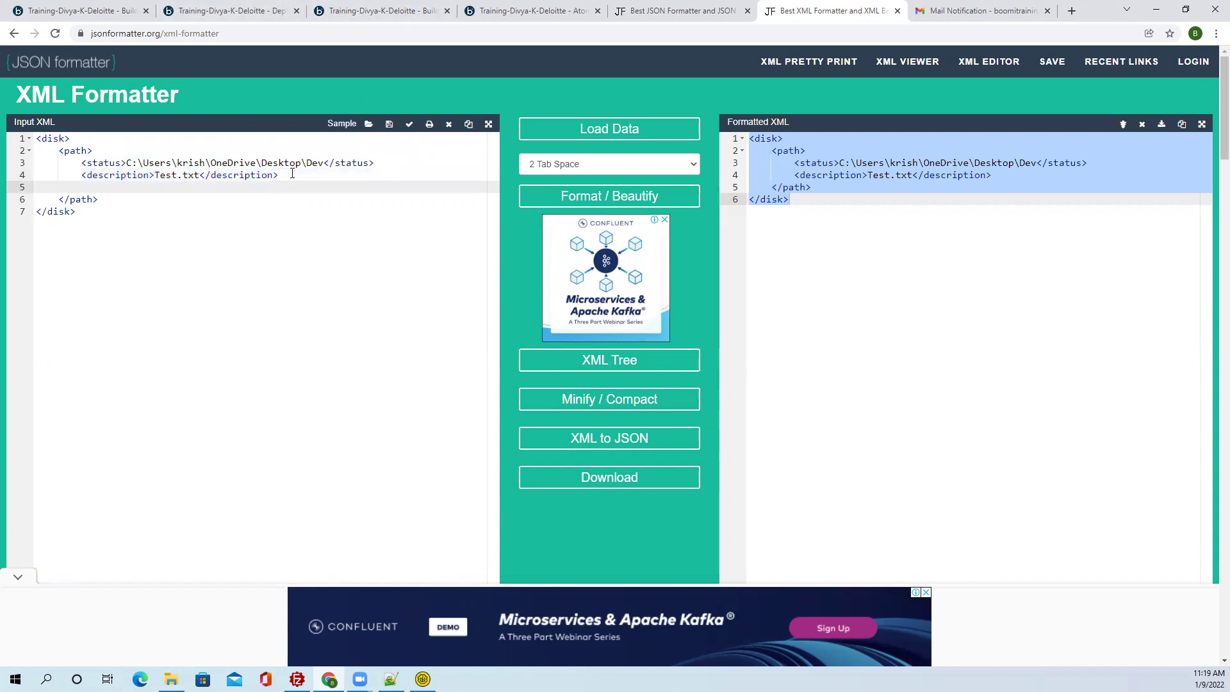
{"action": "left_click", "coordinate": [391, 679]}
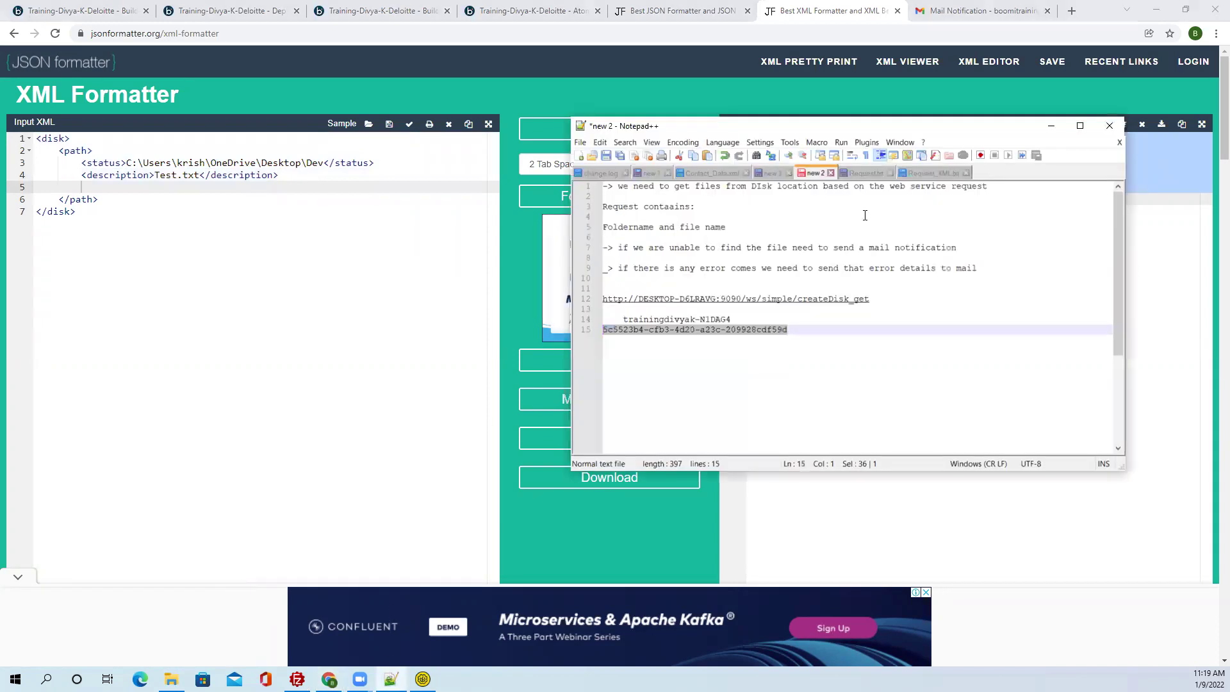
Paste the Folder and FileName lines from Request_XML.txt into the formatter XML at line 5.
{"action": "left_click", "coordinate": [933, 172]}
{"action": "left_click_drag", "start_coordinate": [813, 222], "coordinate": [601, 209]}
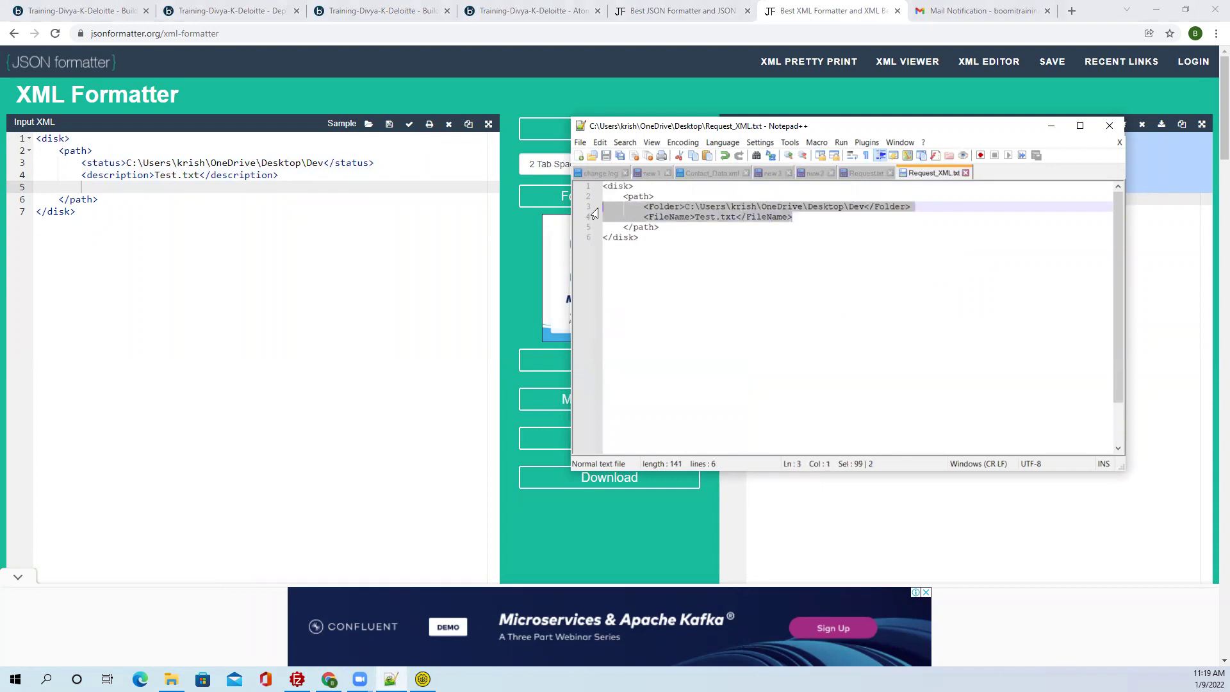
{"action": "left_click", "coordinate": [131, 187]}
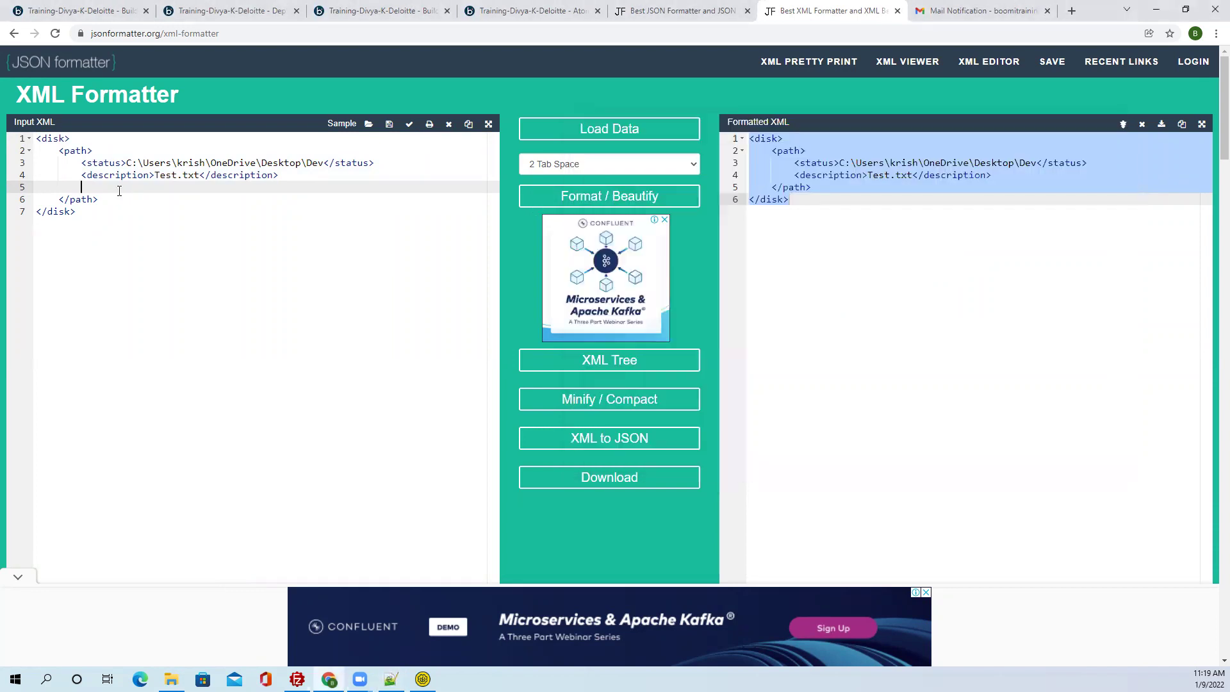
{"action": "key", "text": "ctrl+v"}
{"action": "left_click", "coordinate": [128, 188]}
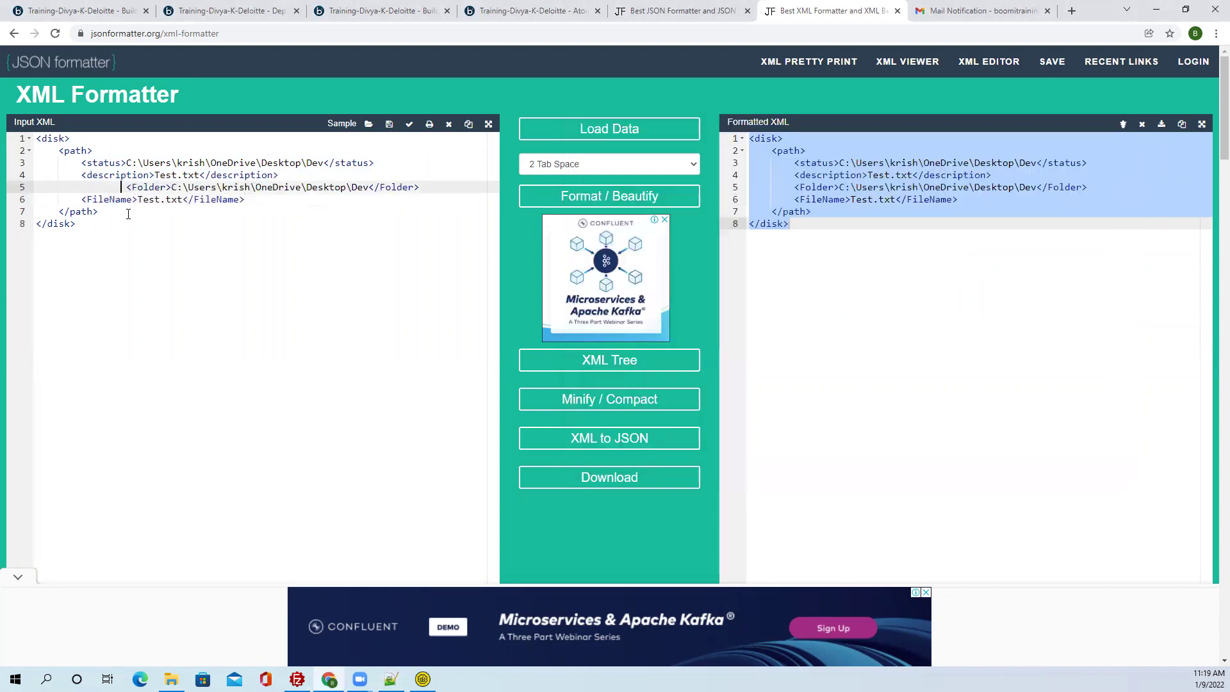
{"action": "key", "text": "BackSpace"}
{"action": "key", "text": "BackSpace"}
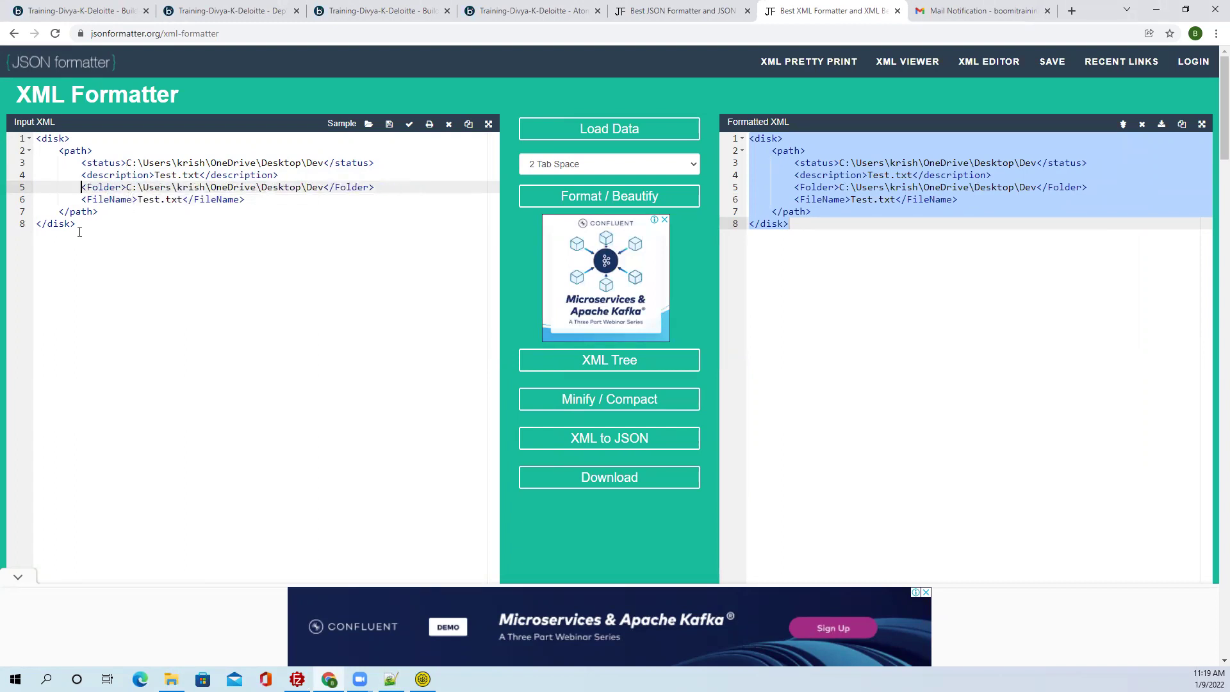
{"action": "left_click_drag", "start_coordinate": [75, 224], "coordinate": [36, 129]}
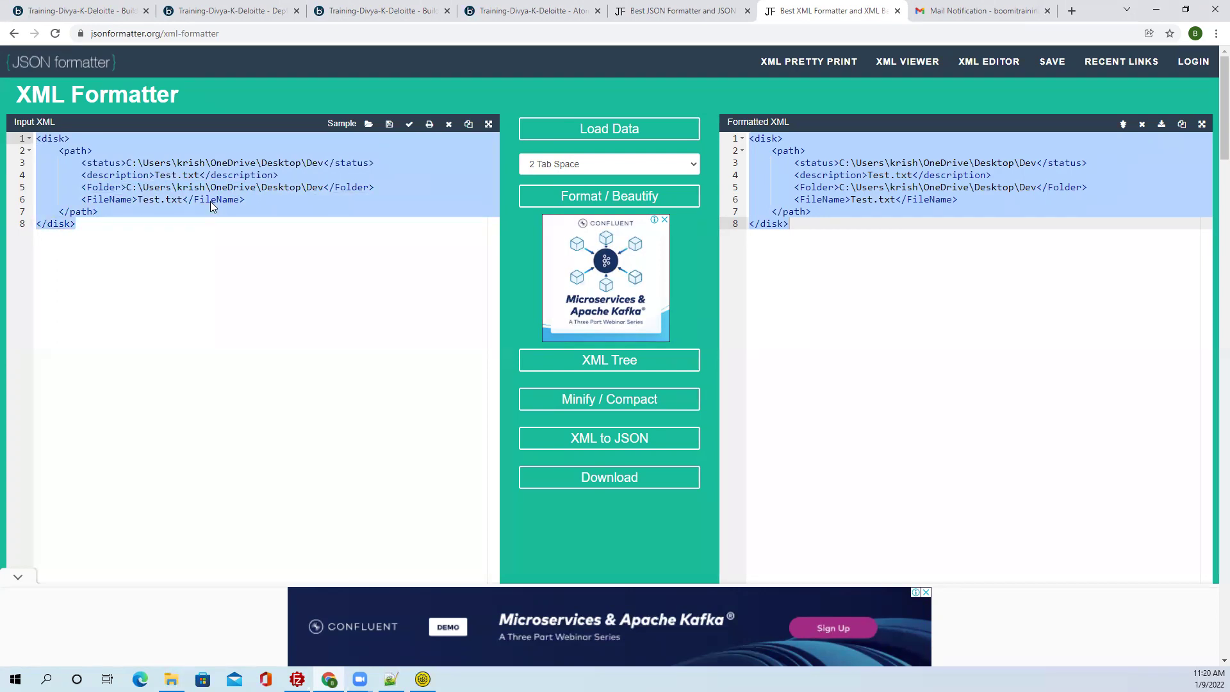
Paste the disk XML into a new Notepad++ document and empty its status and description values.
{"action": "left_click", "coordinate": [391, 679]}
{"action": "left_click", "coordinate": [873, 301]}
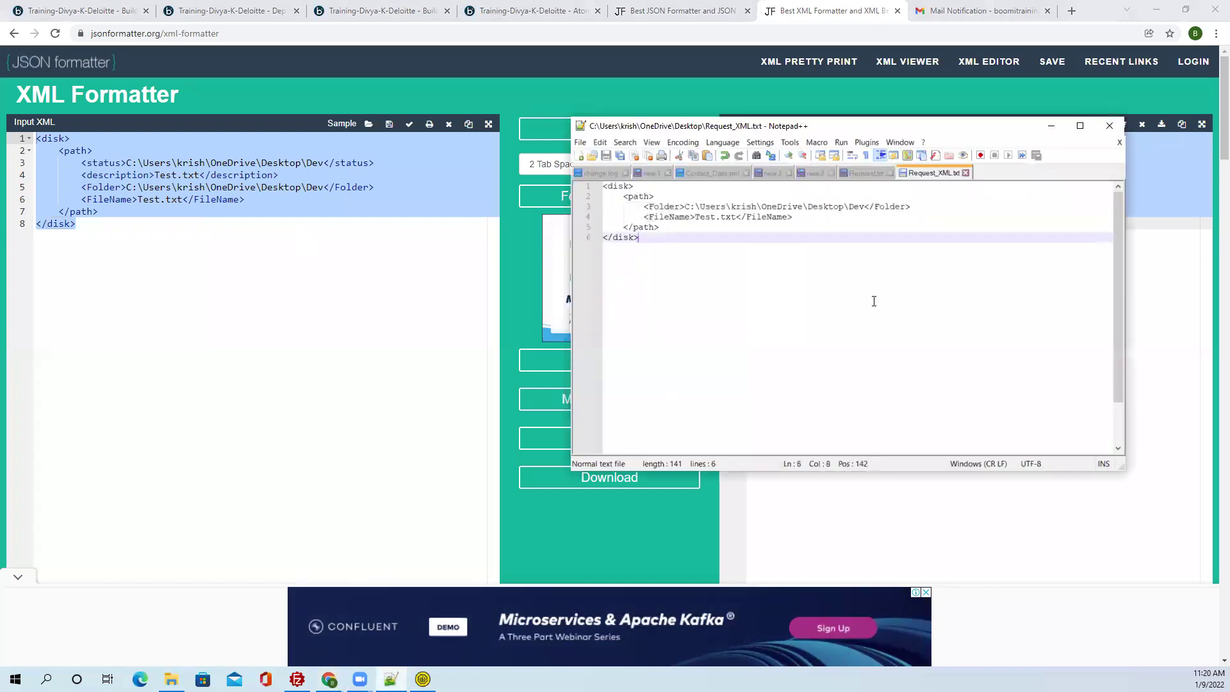
{"action": "key", "text": "ctrl+n"}
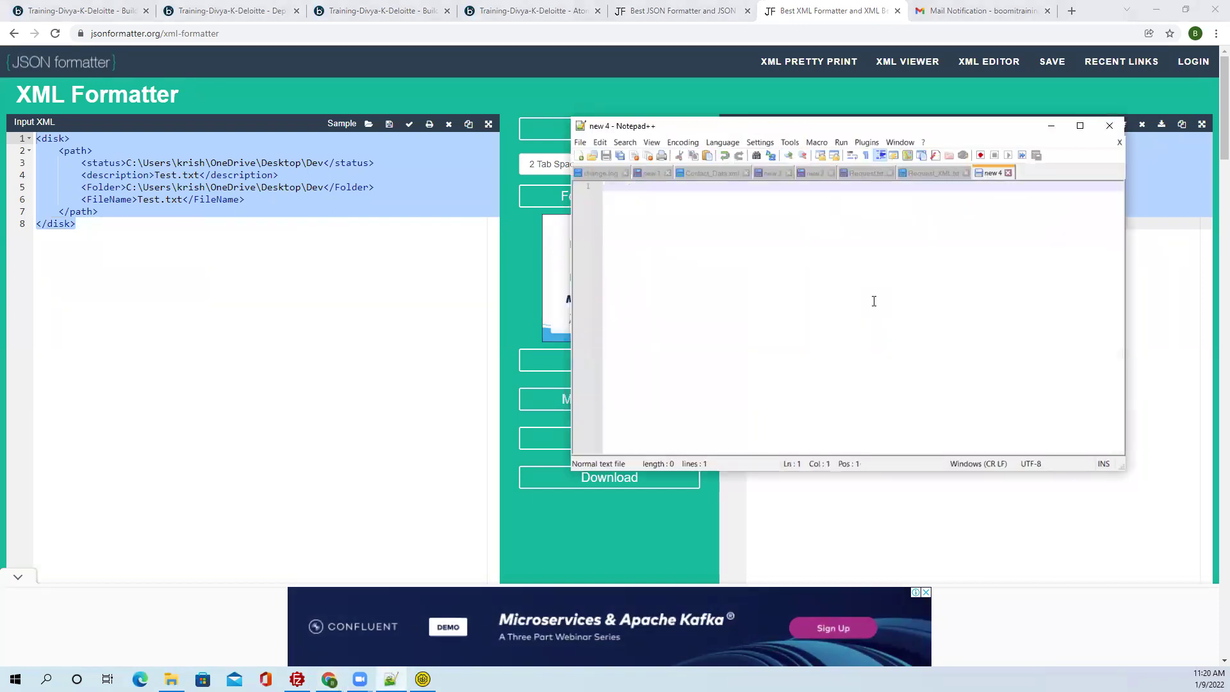
{"action": "key", "text": "ctrl+v"}
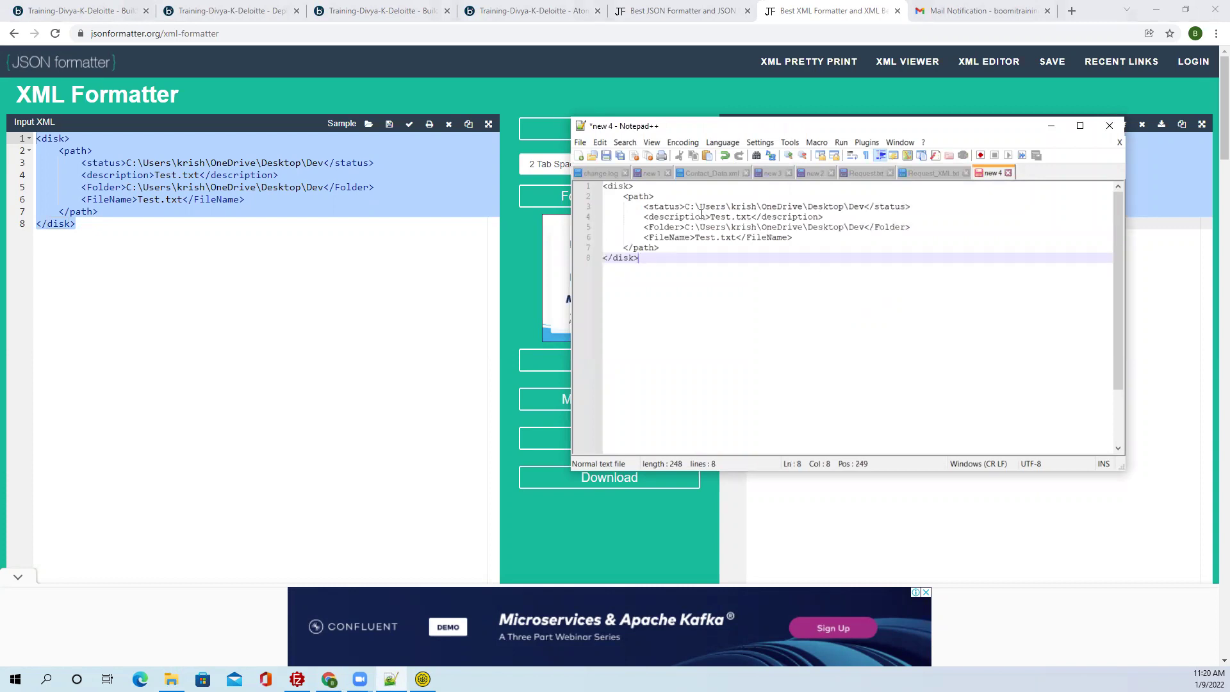
{"action": "left_click_drag", "start_coordinate": [687, 209], "coordinate": [868, 209]}
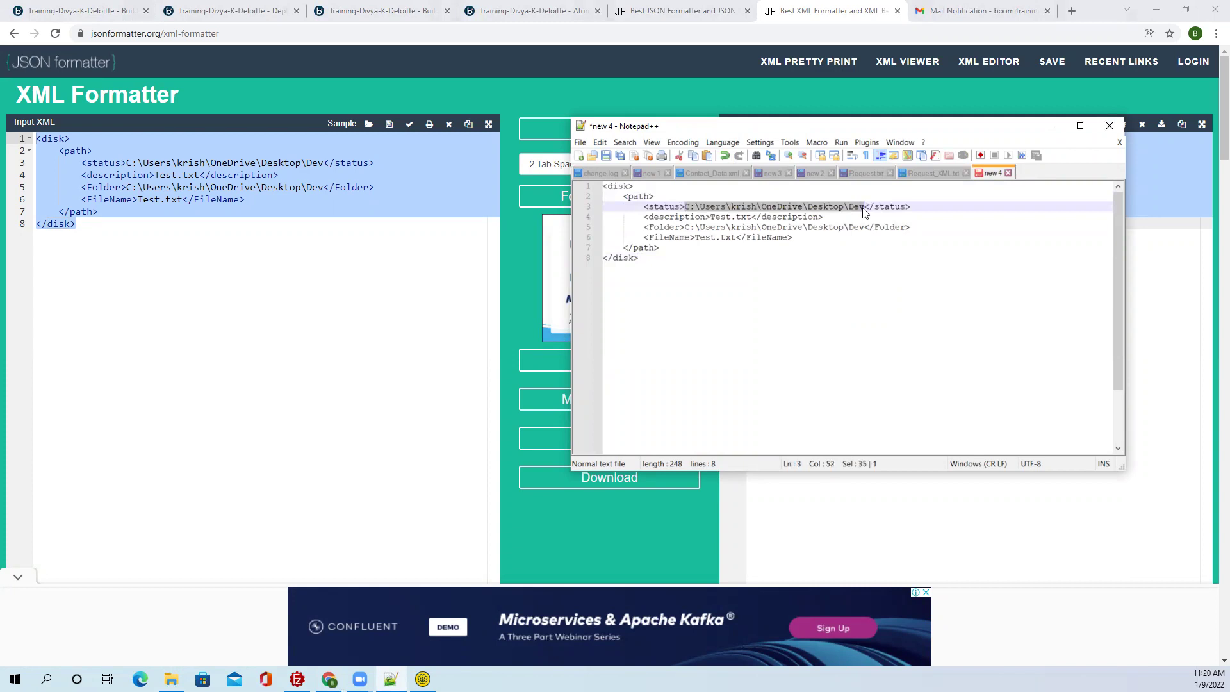
{"action": "key", "text": "Delete"}
{"action": "left_click_drag", "start_coordinate": [709, 216], "coordinate": [752, 217]}
{"action": "key", "text": "Delete"}
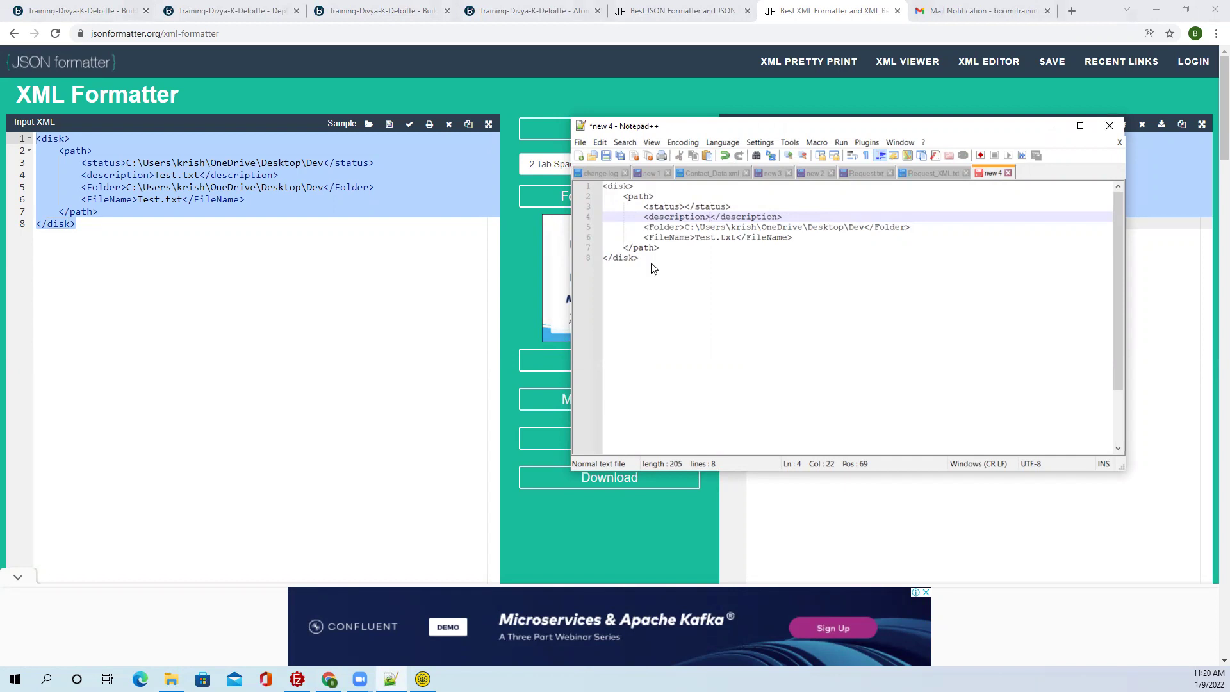
Save the new document as Resp_Xml on the Desktop.
{"action": "key", "text": "ctrl+s"}
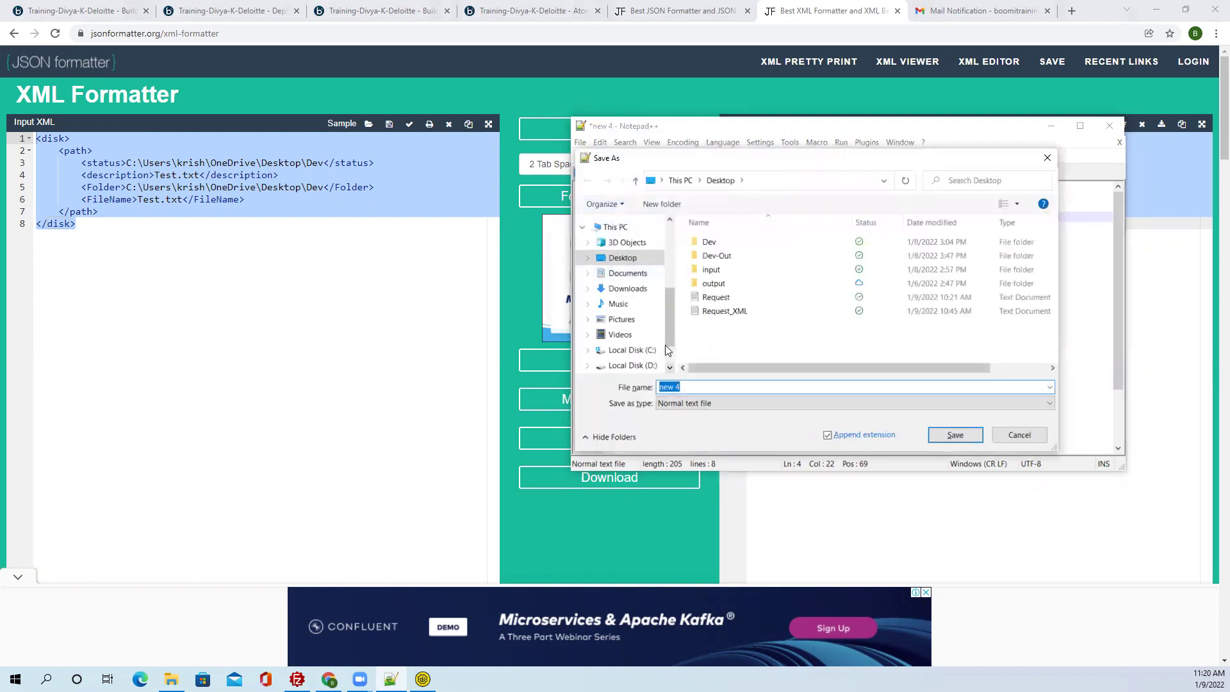
{"action": "type", "text": "Res"}
{"action": "left_click", "coordinate": [954, 435]}
Copy the Branch step from the Process_WSS diagram.
{"action": "left_click", "coordinate": [83, 11]}
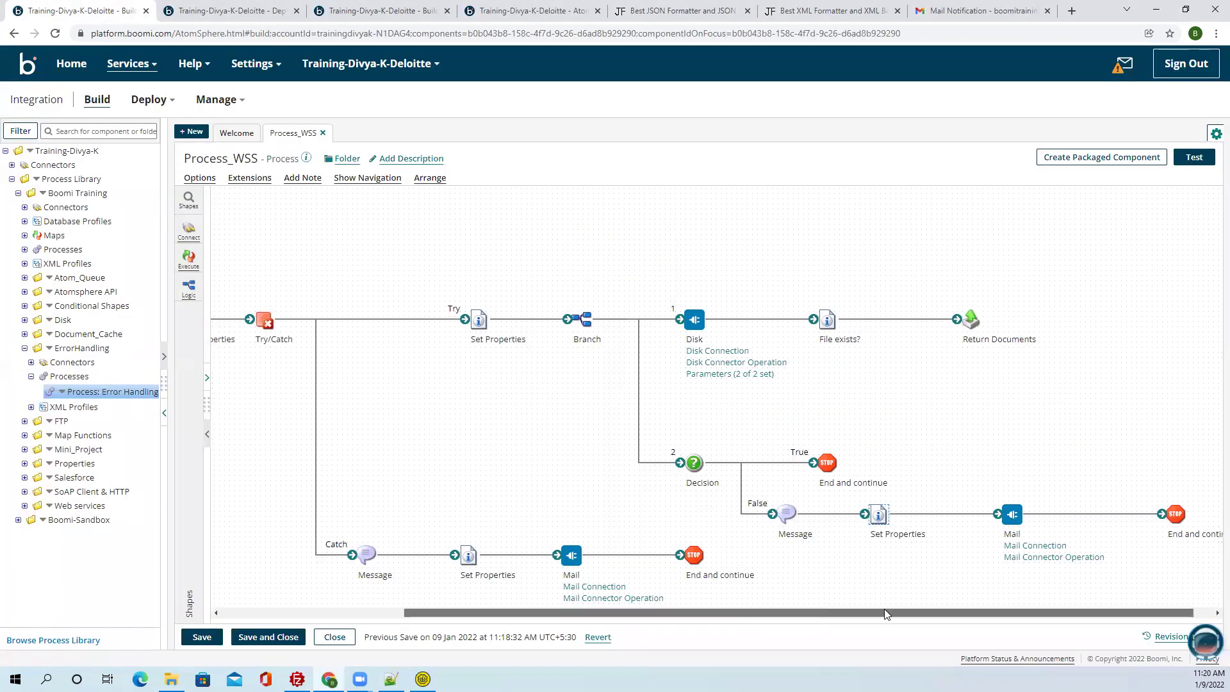
{"action": "left_click_drag", "start_coordinate": [763, 614], "coordinate": [783, 614]}
{"action": "left_click", "coordinate": [946, 319]}
{"action": "left_click_drag", "start_coordinate": [631, 278], "coordinate": [1054, 390]}
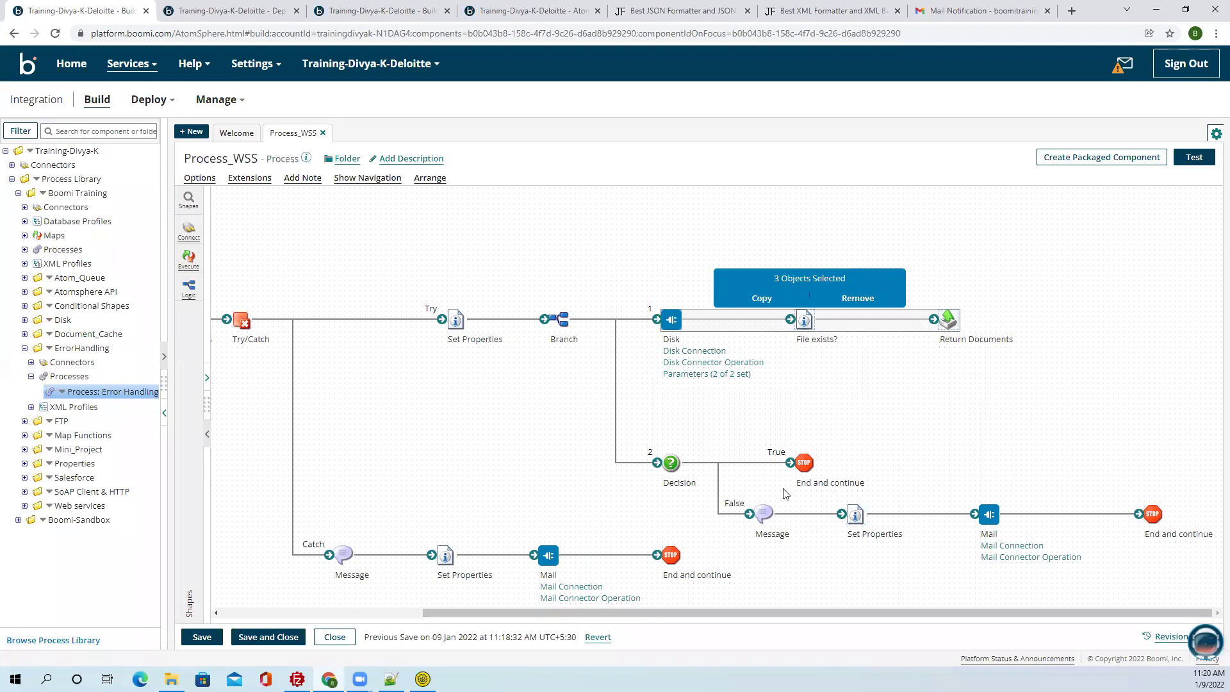
{"action": "double_click", "coordinate": [559, 319]}
{"action": "key", "text": "Escape"}
{"action": "mouse_move", "coordinate": [559, 316]}
{"action": "left_click", "coordinate": [560, 290]}
Paste a Branch after the Decision's False route and attach Message to path 1.
{"action": "scroll", "coordinate": [812, 533], "scroll_direction": "down", "scroll_amount": 1}
{"action": "left_click", "coordinate": [775, 540]}
{"action": "left_click", "coordinate": [775, 523]}
{"action": "left_click_drag", "start_coordinate": [750, 491], "coordinate": [748, 221]}
{"action": "left_click_drag", "start_coordinate": [764, 389], "coordinate": [845, 439]}
Rearrange the layout so Message, Set Properties and Mail run along Branch path 1.
{"action": "left_click_drag", "start_coordinate": [670, 331], "coordinate": [702, 300]}
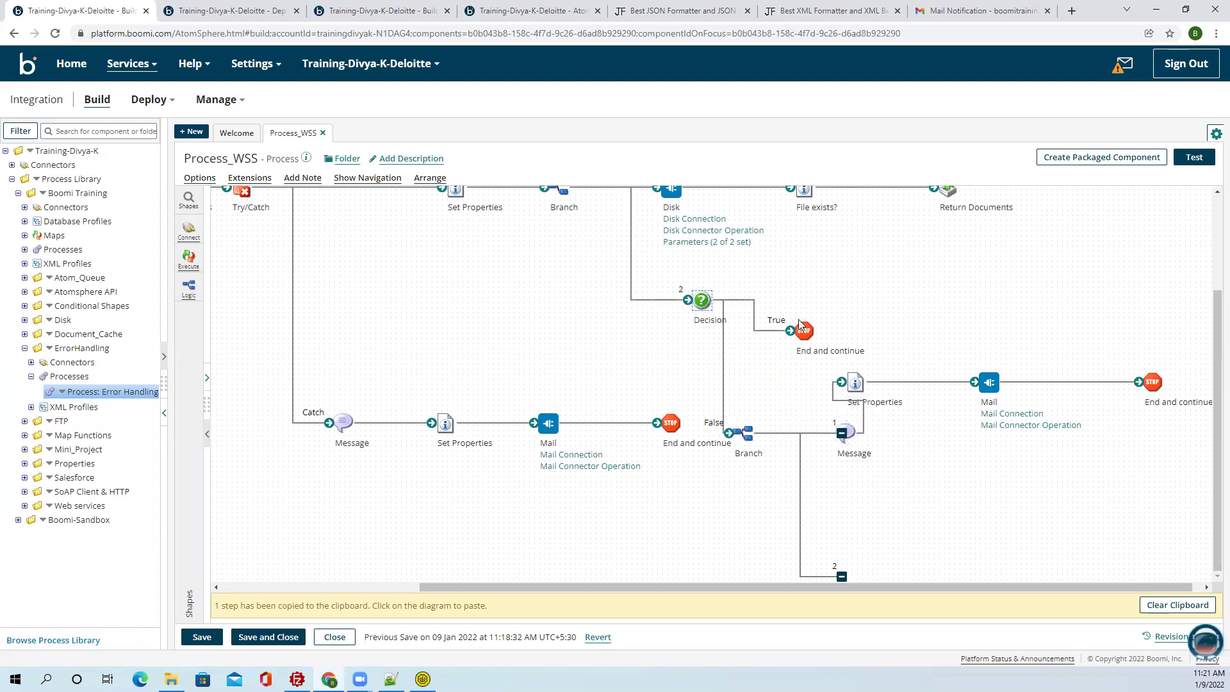
{"action": "left_click_drag", "start_coordinate": [801, 324], "coordinate": [811, 294]}
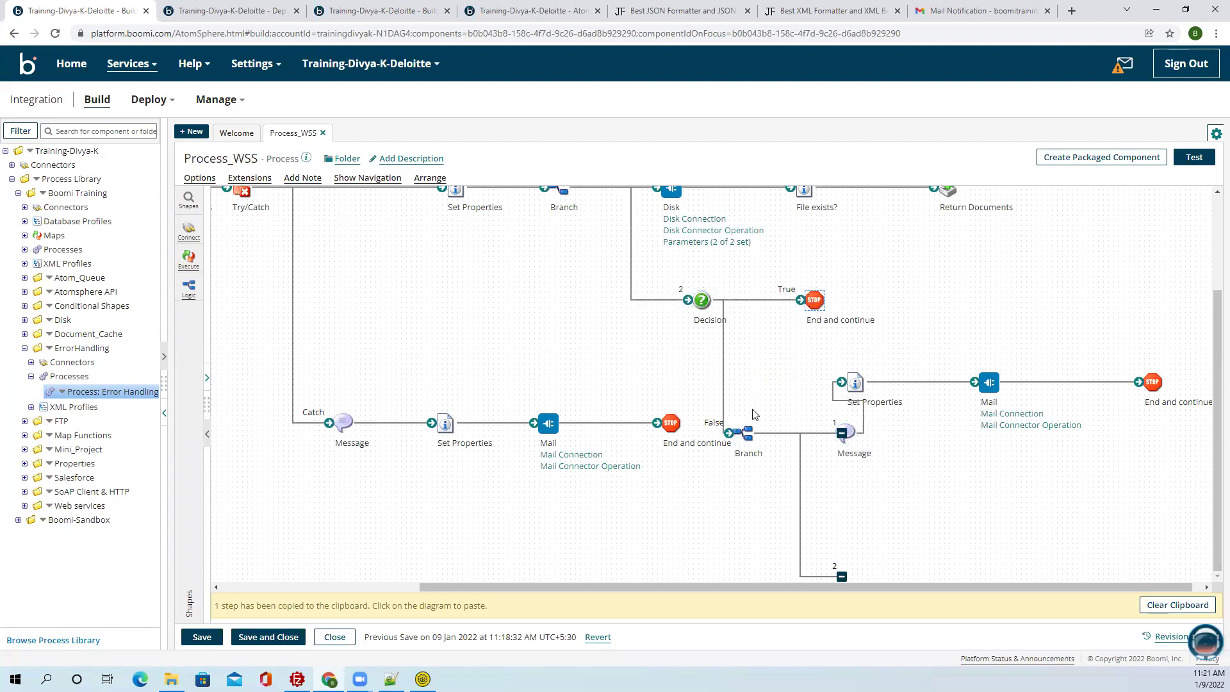
{"action": "left_click_drag", "start_coordinate": [747, 433], "coordinate": [774, 382]}
{"action": "mouse_move", "coordinate": [860, 429]}
{"action": "left_click_drag", "start_coordinate": [860, 430], "coordinate": [994, 368]}
{"action": "mouse_move", "coordinate": [1021, 434]}
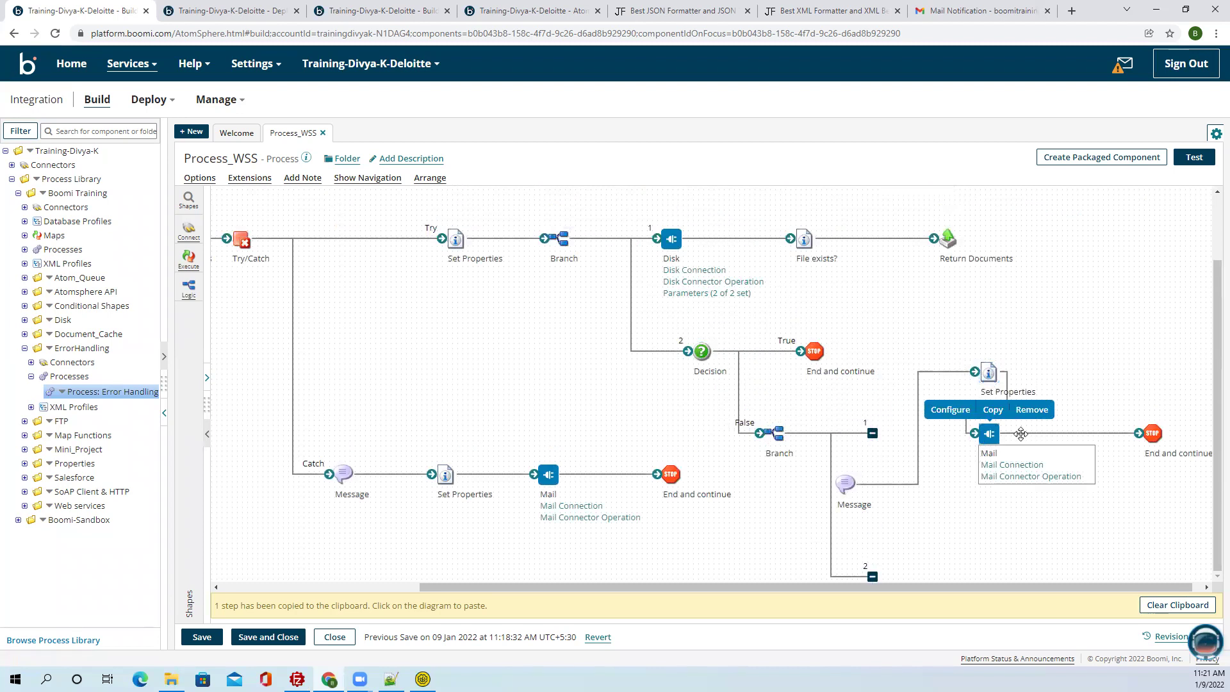
{"action": "left_click_drag", "start_coordinate": [1022, 434], "coordinate": [1144, 372]}
{"action": "left_click_drag", "start_coordinate": [847, 492], "coordinate": [877, 443]}
{"action": "left_click_drag", "start_coordinate": [989, 372], "coordinate": [957, 433]}
{"action": "mouse_move", "coordinate": [1114, 378]}
{"action": "left_click_drag", "start_coordinate": [1114, 378], "coordinate": [1054, 440]}
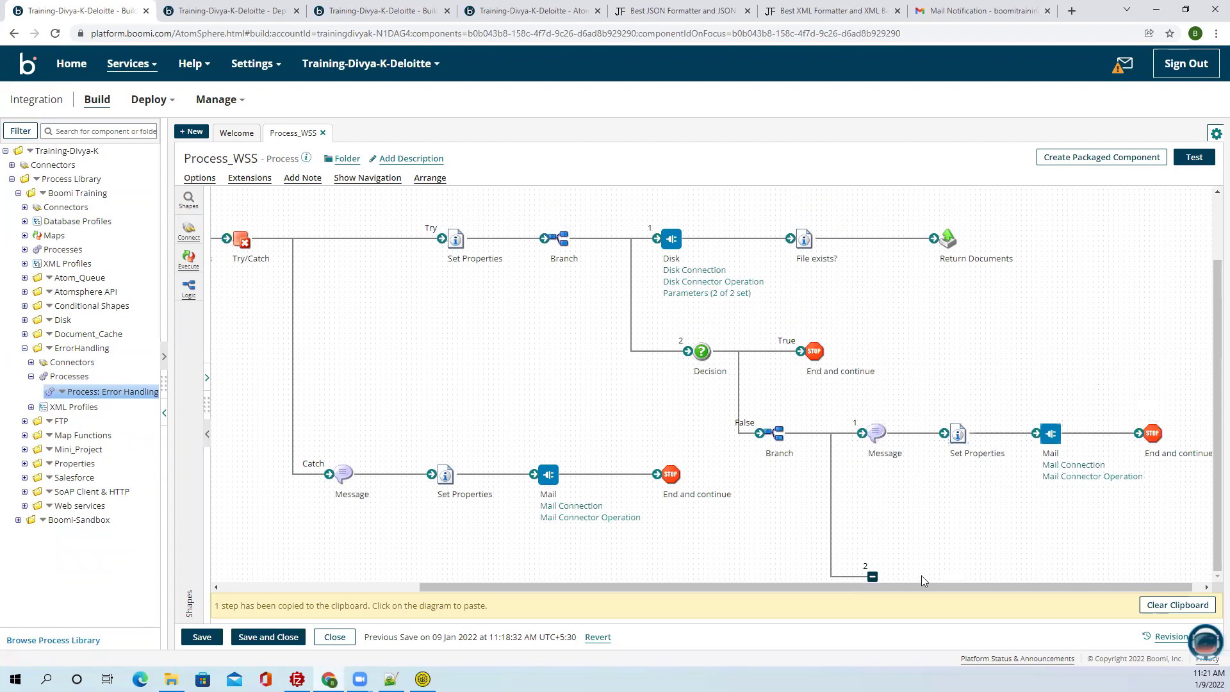
Paste a Return Documents step onto Branch path 2.
{"action": "left_click_drag", "start_coordinate": [872, 576], "coordinate": [881, 493]}
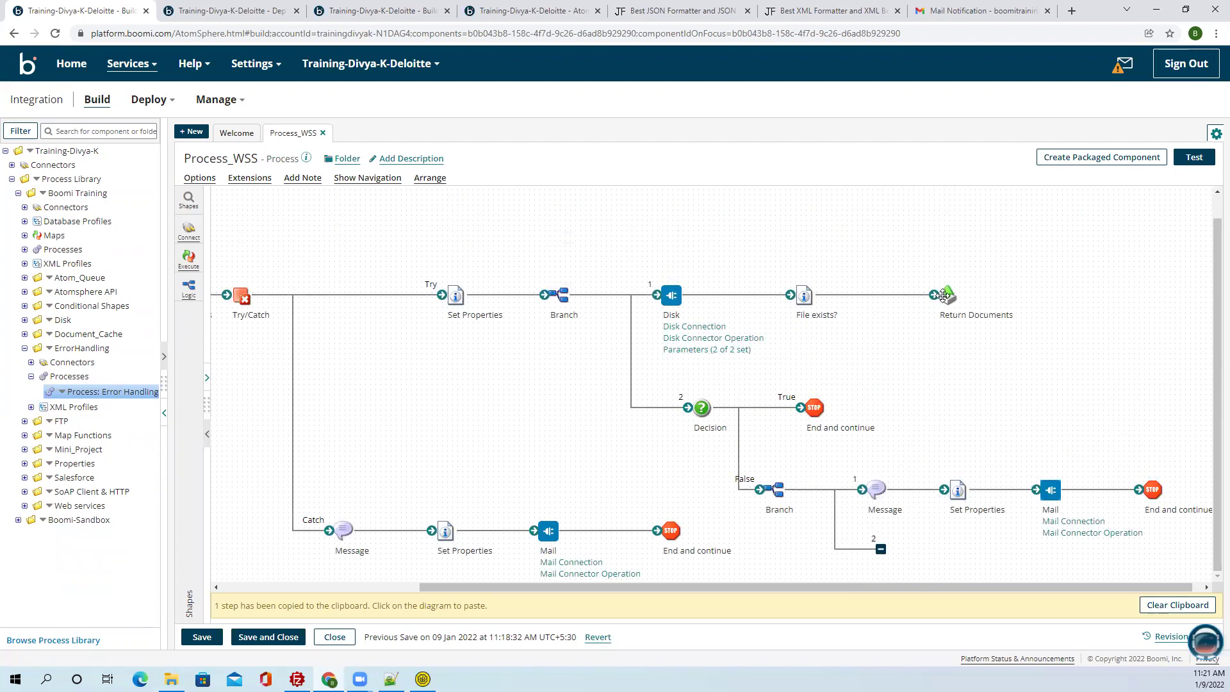
{"action": "left_click", "coordinate": [989, 534]}
{"action": "left_click", "coordinate": [982, 525]}
{"action": "mouse_move", "coordinate": [880, 549]}
{"action": "left_mouse_down"}
{"action": "mouse_move", "coordinate": [876, 577]}
{"action": "mouse_move", "coordinate": [872, 568]}
{"action": "left_mouse_up"}
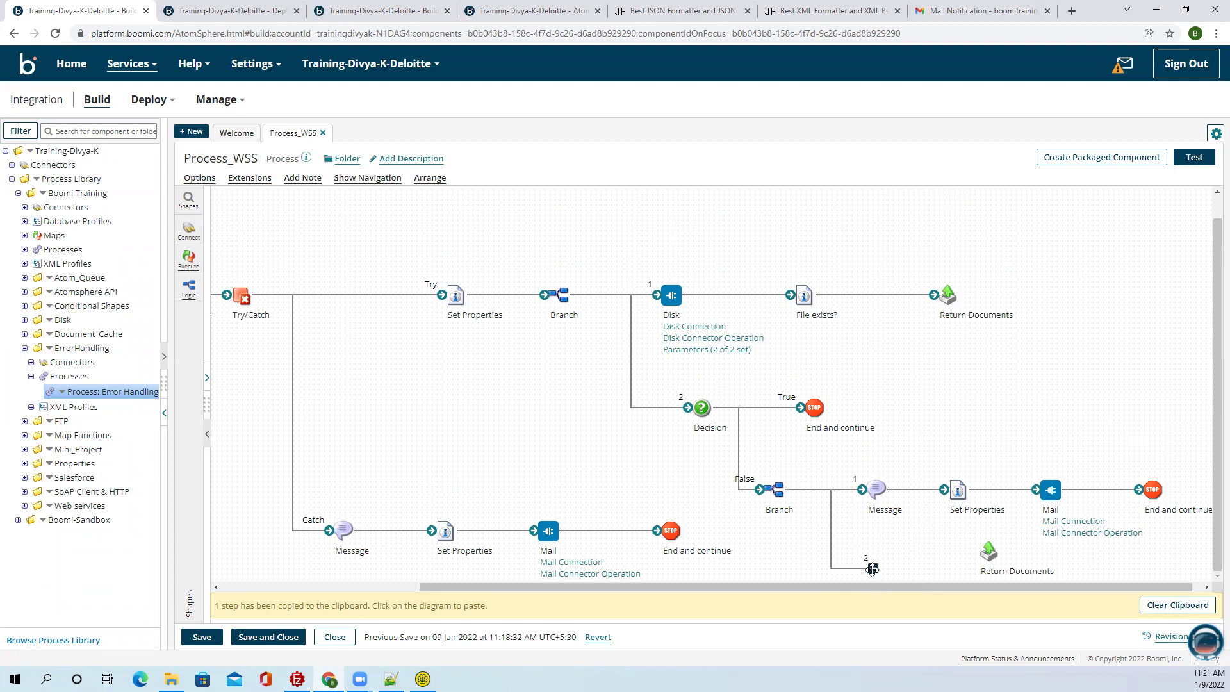
Add a Map shape on path 2 and start a new map for it.
{"action": "left_click", "coordinate": [189, 259]}
{"action": "left_click_drag", "start_coordinate": [876, 478], "coordinate": [976, 490]}
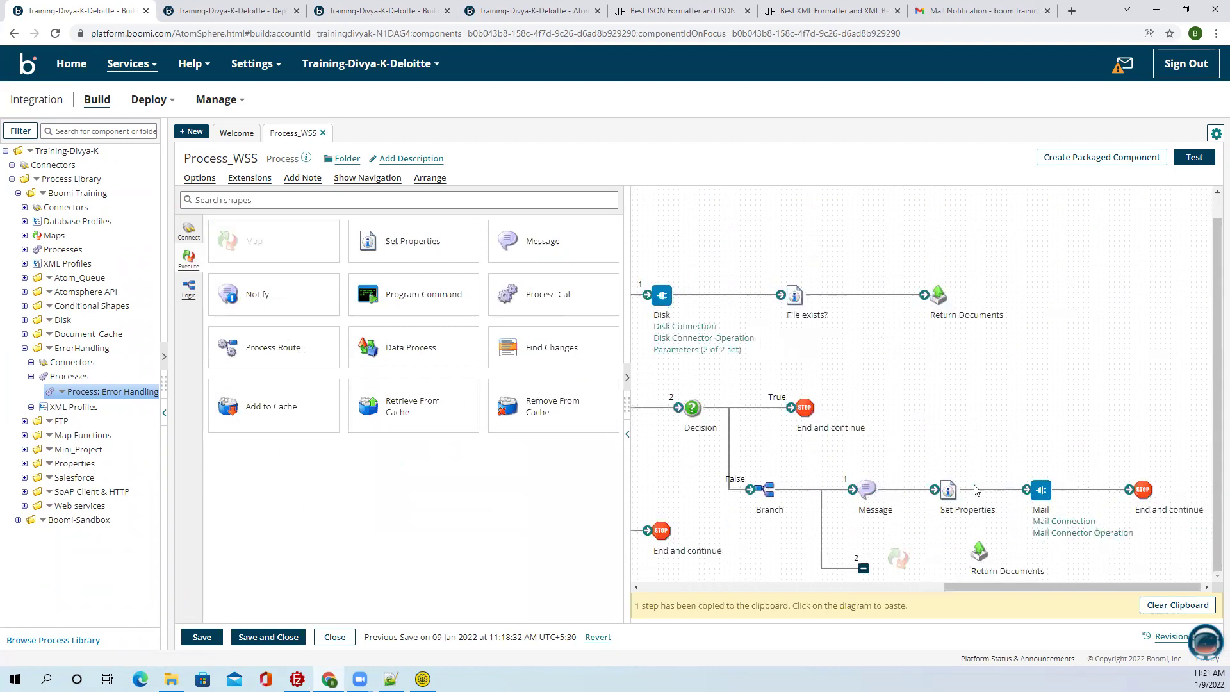
{"action": "left_click", "coordinate": [1200, 269]}
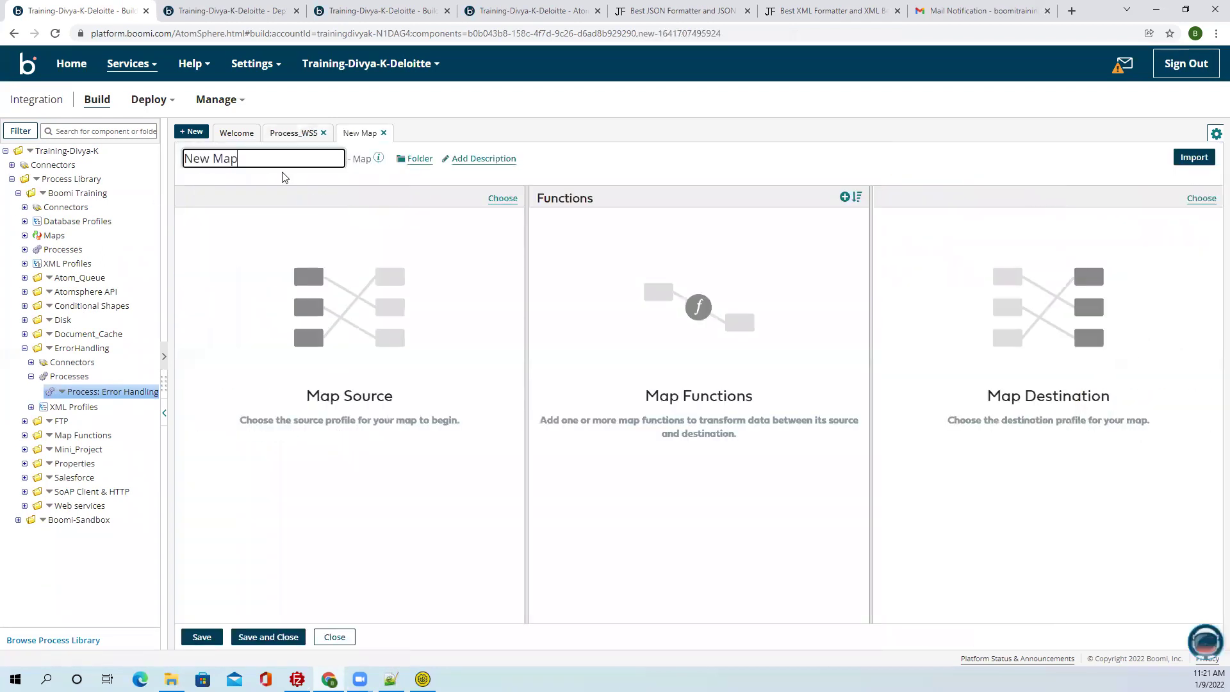
Name the new map 'Response Map' and save it.
{"action": "type", "text": "Resp"}
{"action": "type", "text": "onse Map"}
{"action": "left_click", "coordinate": [199, 637]}
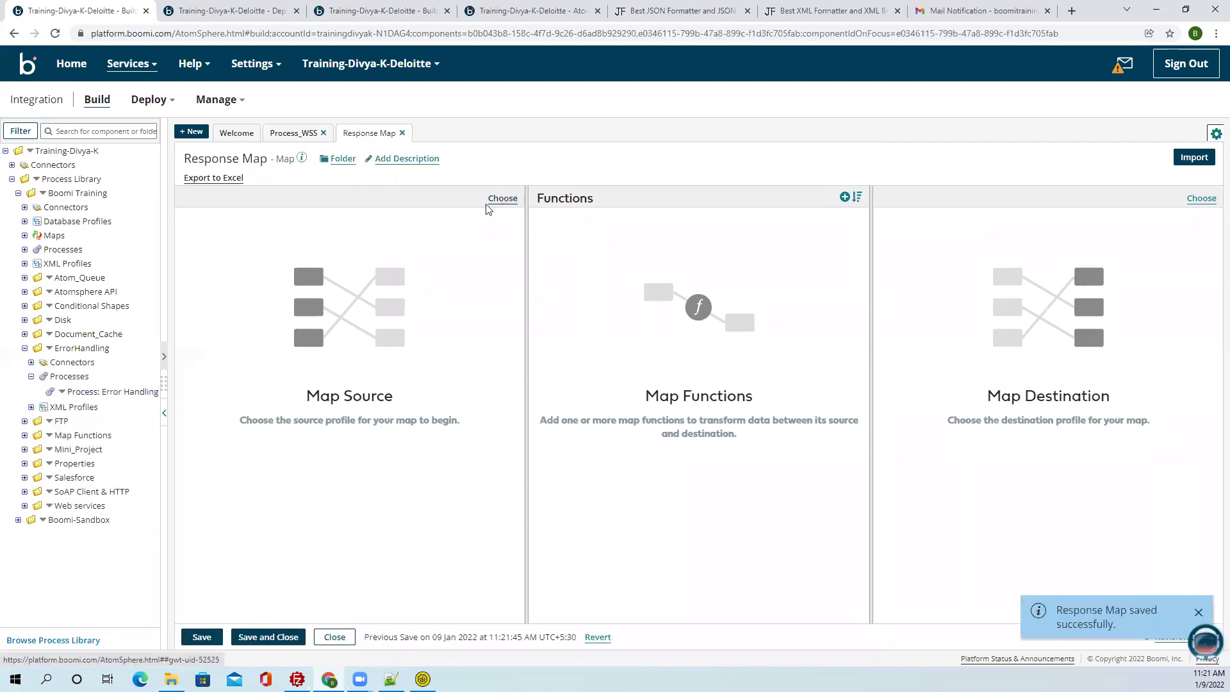
Set Mini_Project's Request XML Profile as the map source, expand its path element, and save.
{"action": "left_click", "coordinate": [25, 235]}
{"action": "left_click", "coordinate": [25, 235]}
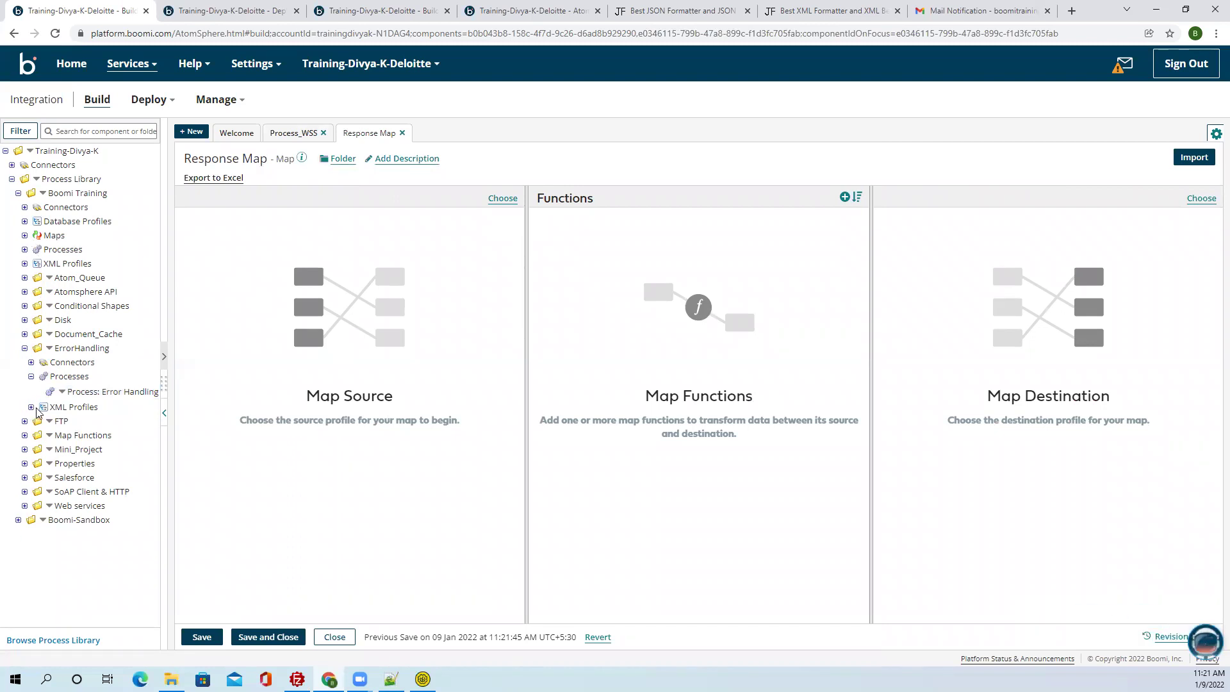
{"action": "left_click", "coordinate": [25, 348]}
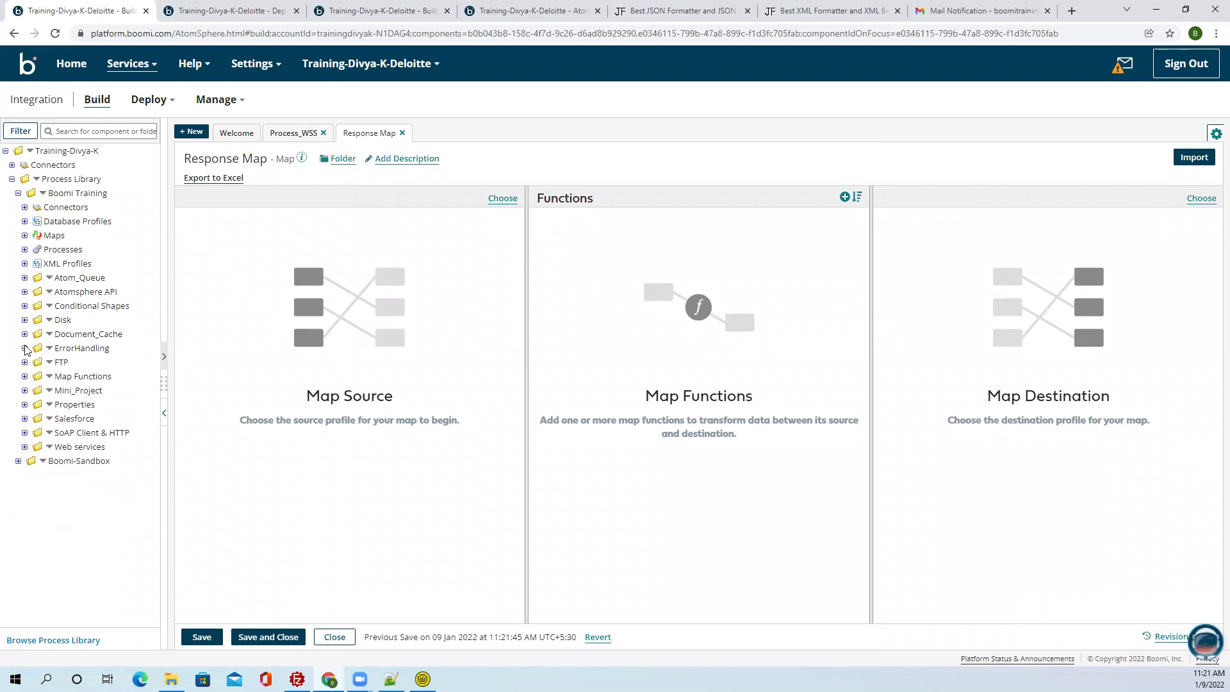
{"action": "left_click", "coordinate": [25, 391]}
{"action": "left_click_drag", "start_coordinate": [96, 434], "coordinate": [419, 456]}
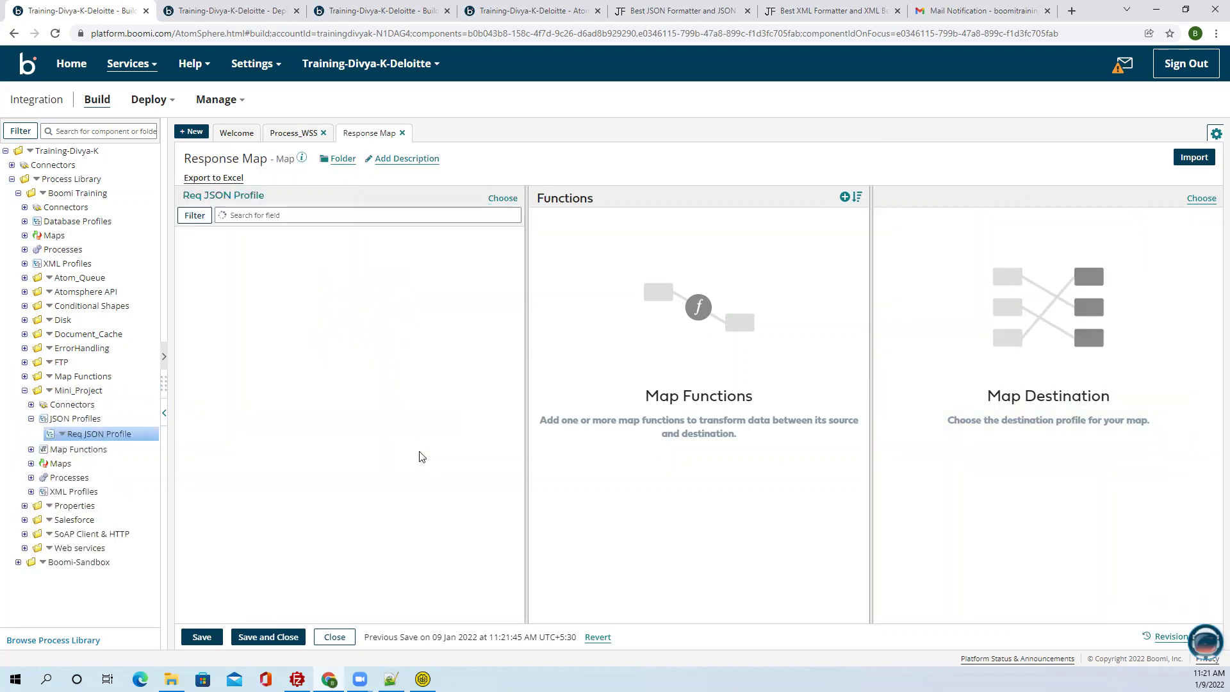
{"action": "left_click", "coordinate": [31, 449]}
{"action": "left_click", "coordinate": [31, 449]}
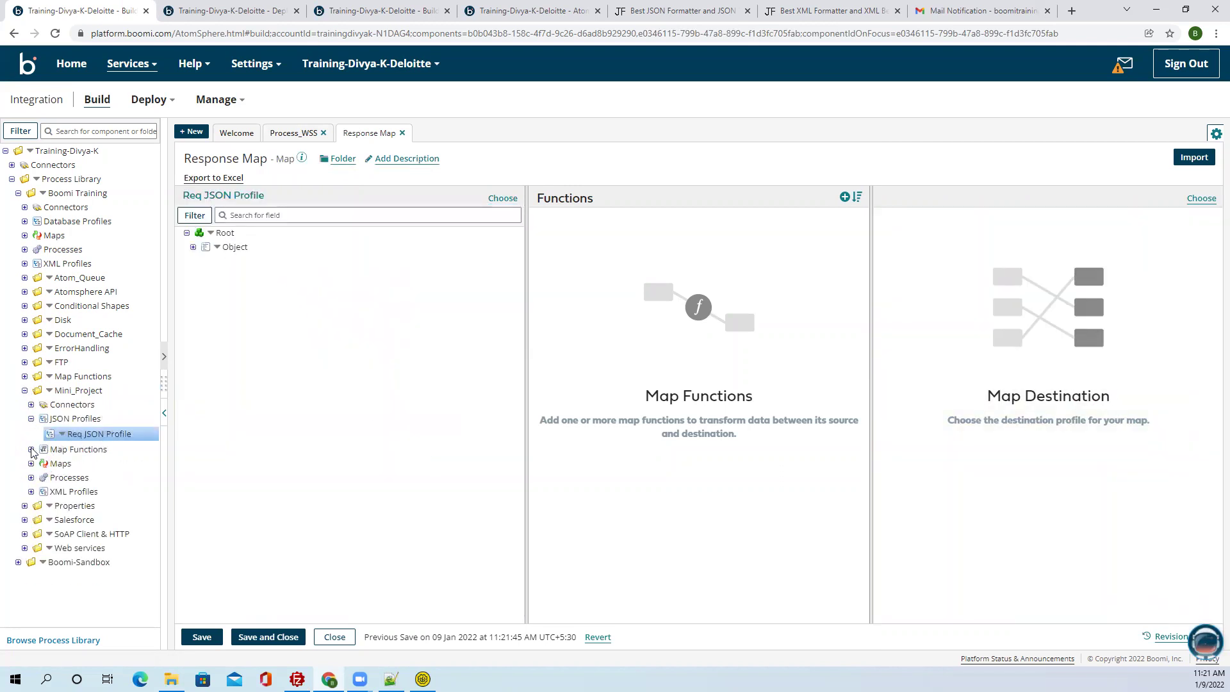
{"action": "left_click", "coordinate": [31, 491]}
{"action": "left_click_drag", "start_coordinate": [102, 507], "coordinate": [305, 387]}
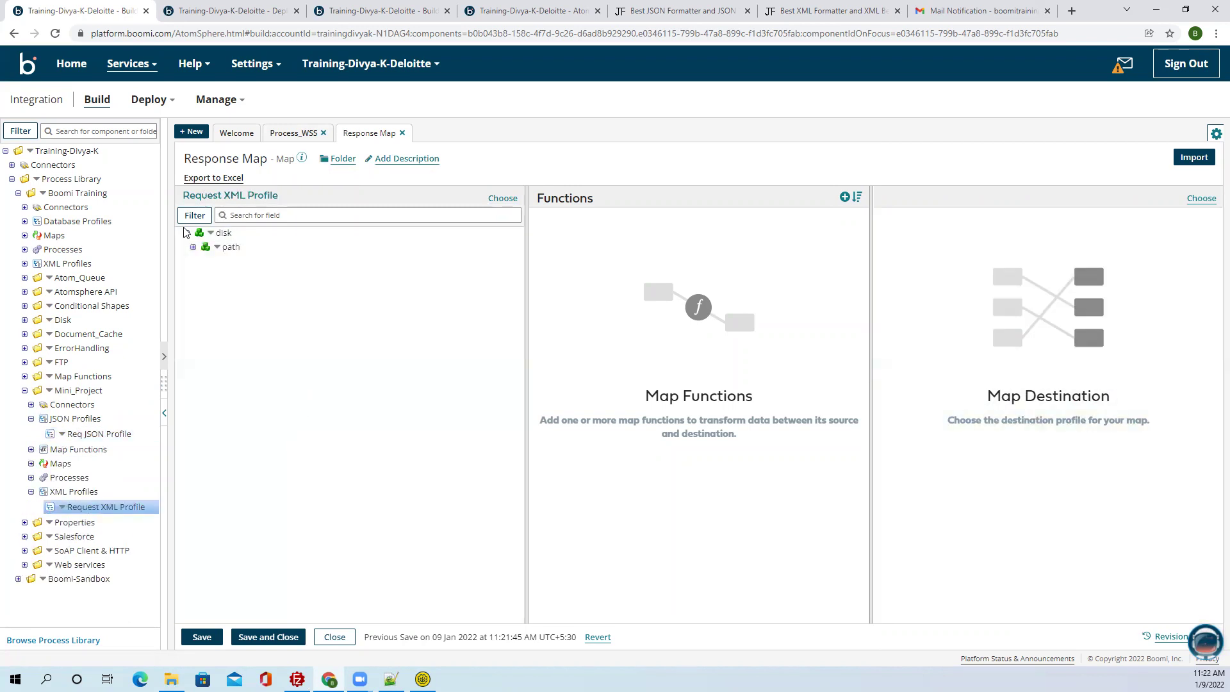
{"action": "left_click", "coordinate": [193, 246]}
{"action": "left_click", "coordinate": [204, 637]}
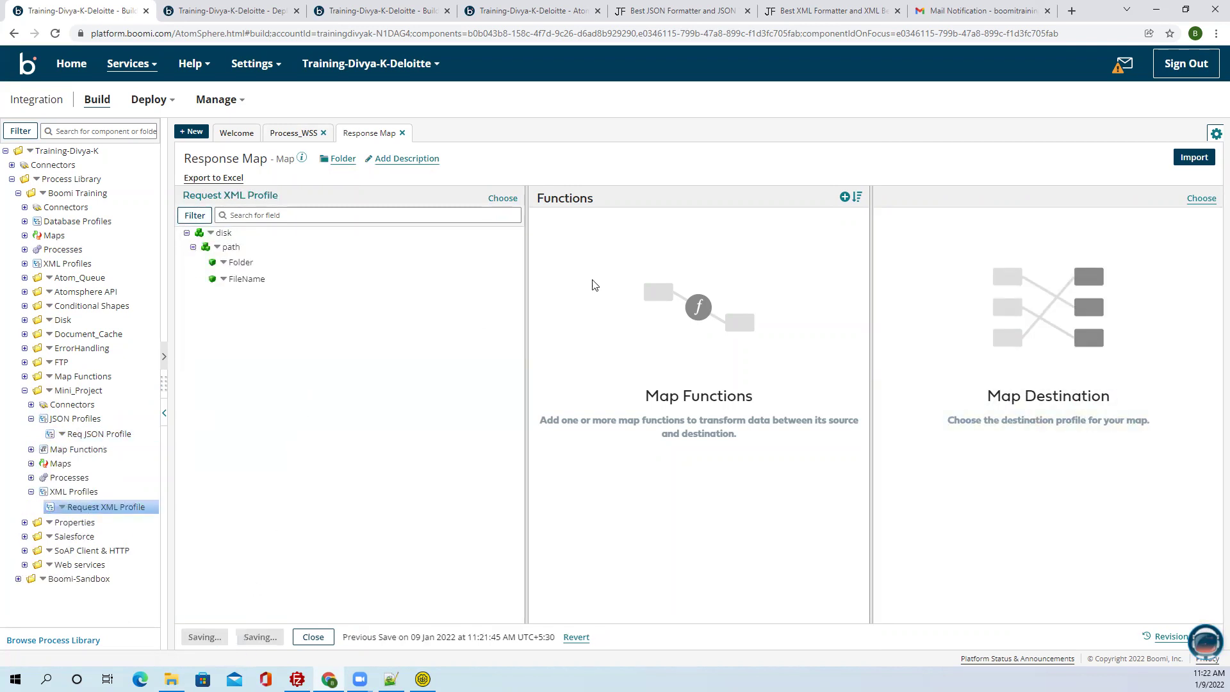
Create a new XML destination profile and rename it 'Resp'.
{"action": "left_click", "coordinate": [1202, 198]}
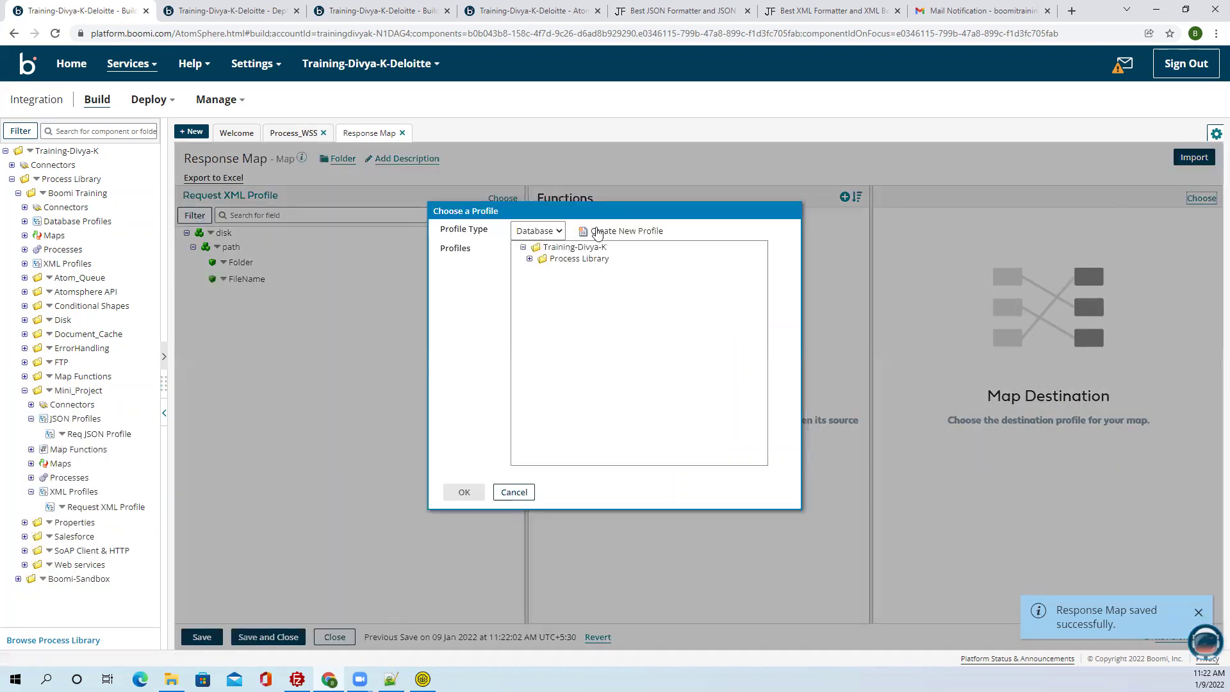
{"action": "left_click", "coordinate": [559, 230]}
{"action": "left_click", "coordinate": [529, 297]}
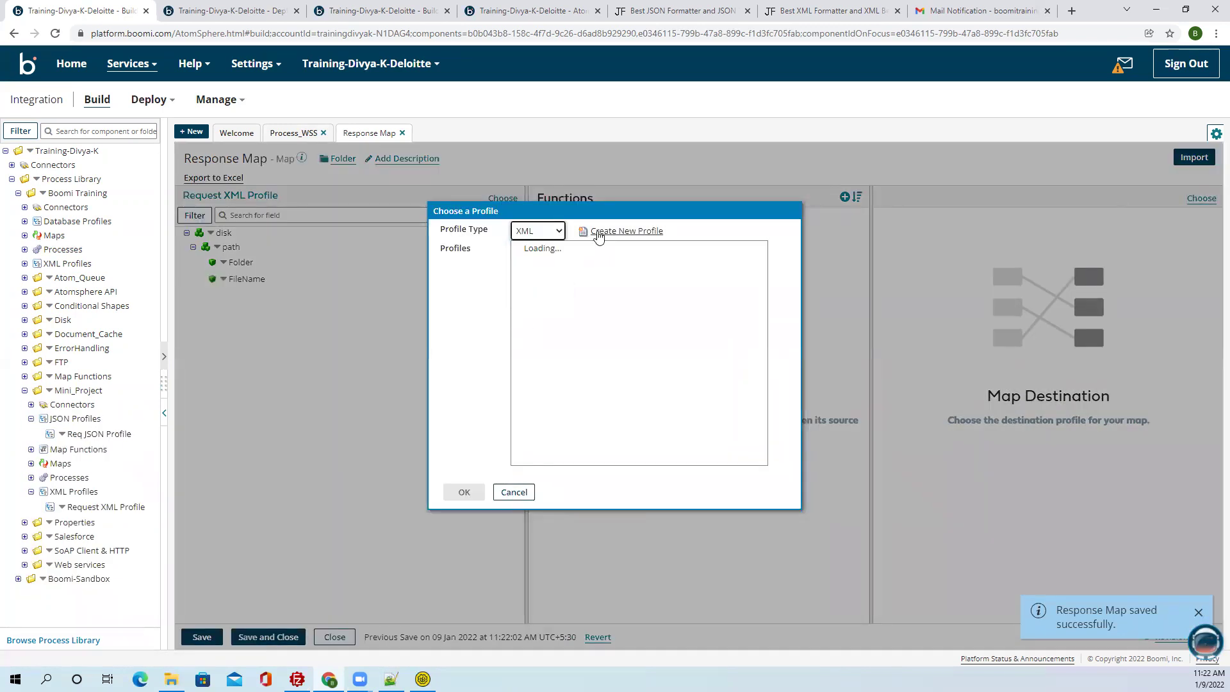
{"action": "left_click", "coordinate": [599, 232]}
{"action": "left_click_drag", "start_coordinate": [210, 158], "coordinate": [137, 161]}
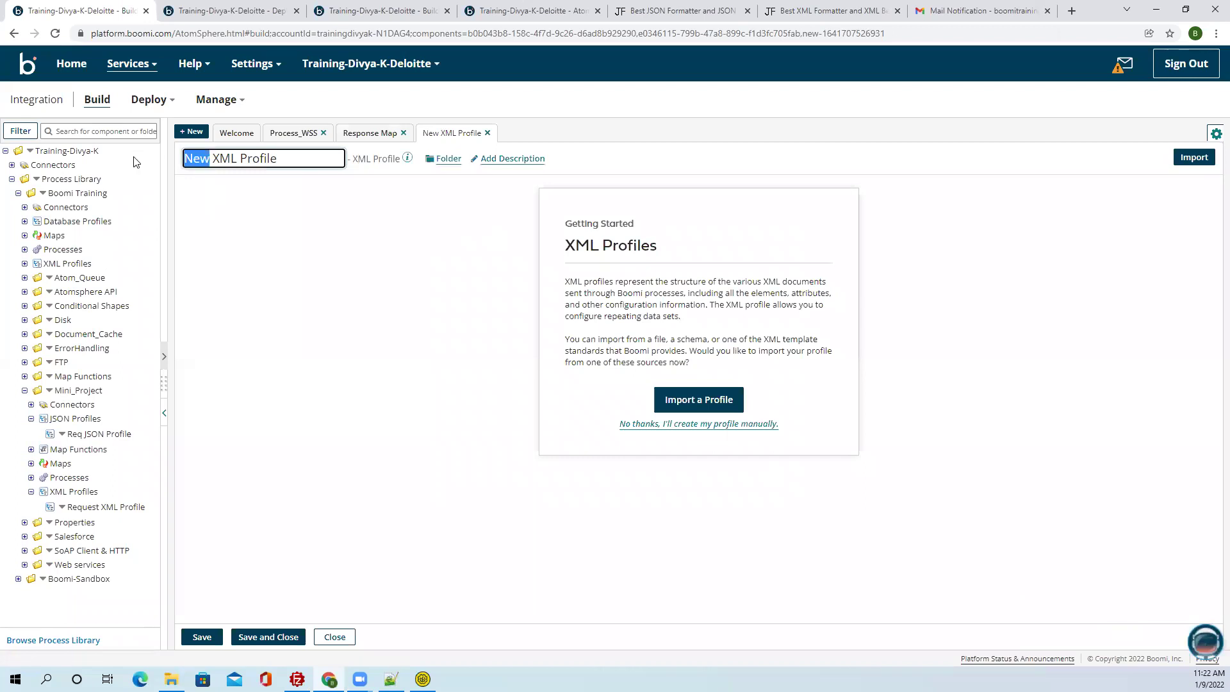
{"action": "left_click", "coordinate": [134, 157]}
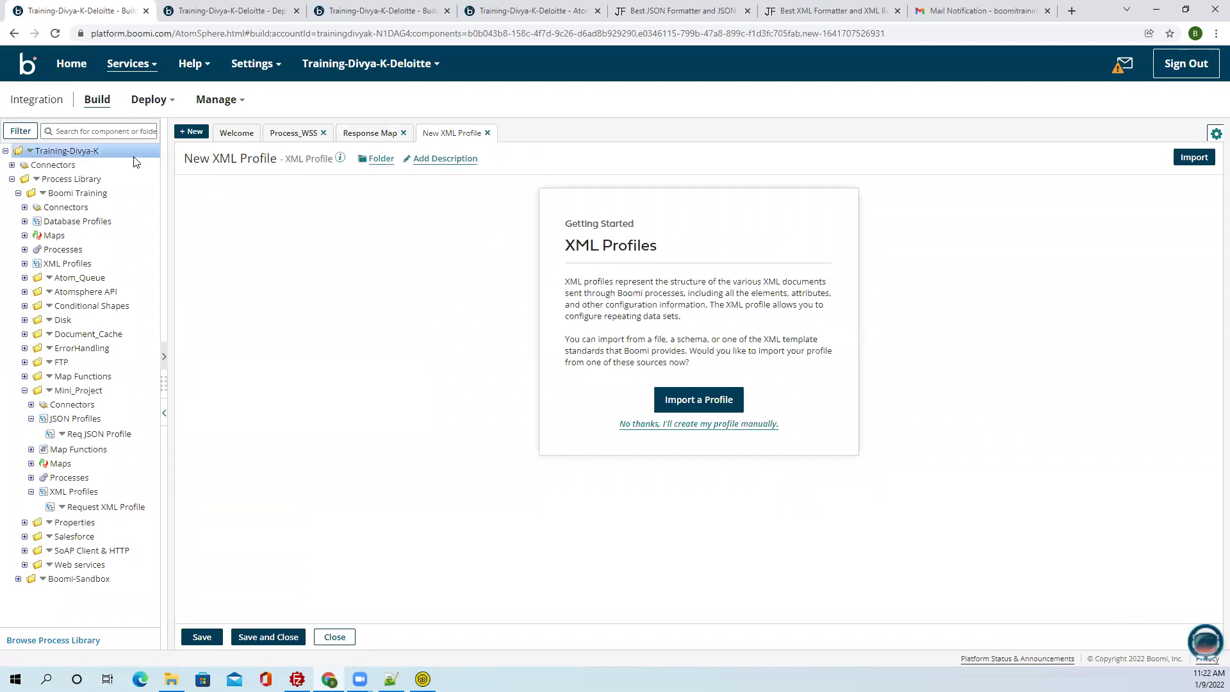
{"action": "double_click", "coordinate": [198, 158]}
{"action": "key", "text": "BackSpace"}
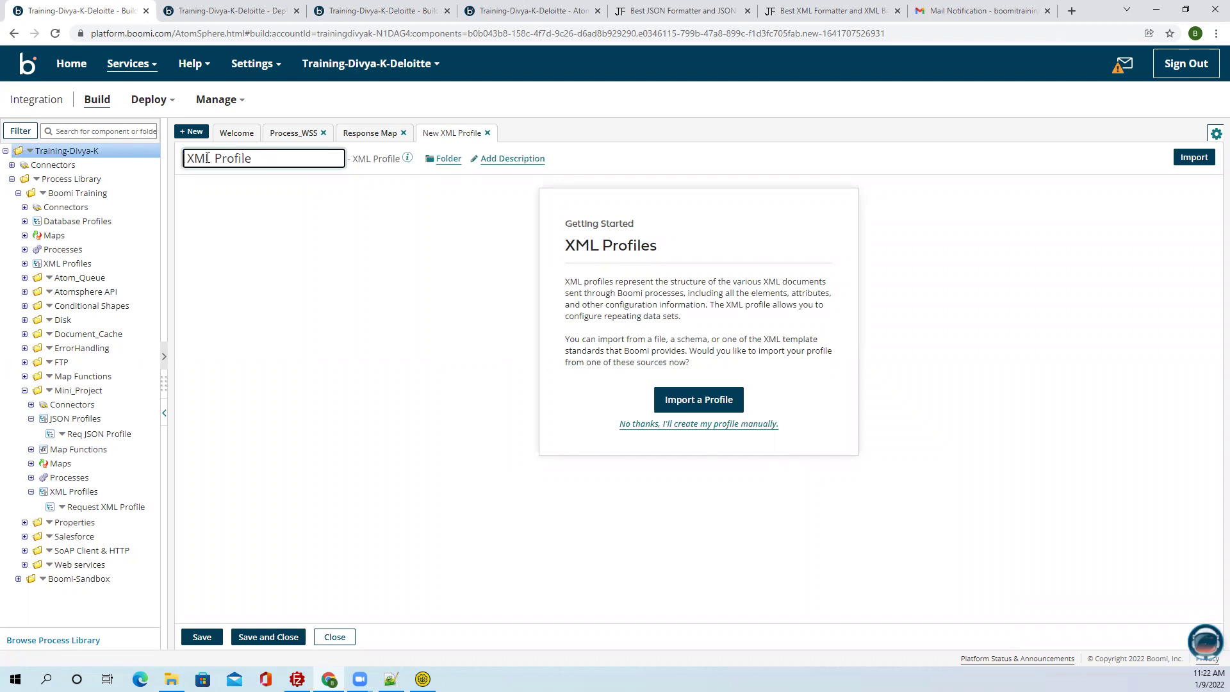
{"action": "type", "text": "Resp"}
Import the profile structure from the Resp_Xml sample file, then save and close the profile.
{"action": "left_click", "coordinate": [679, 399]}
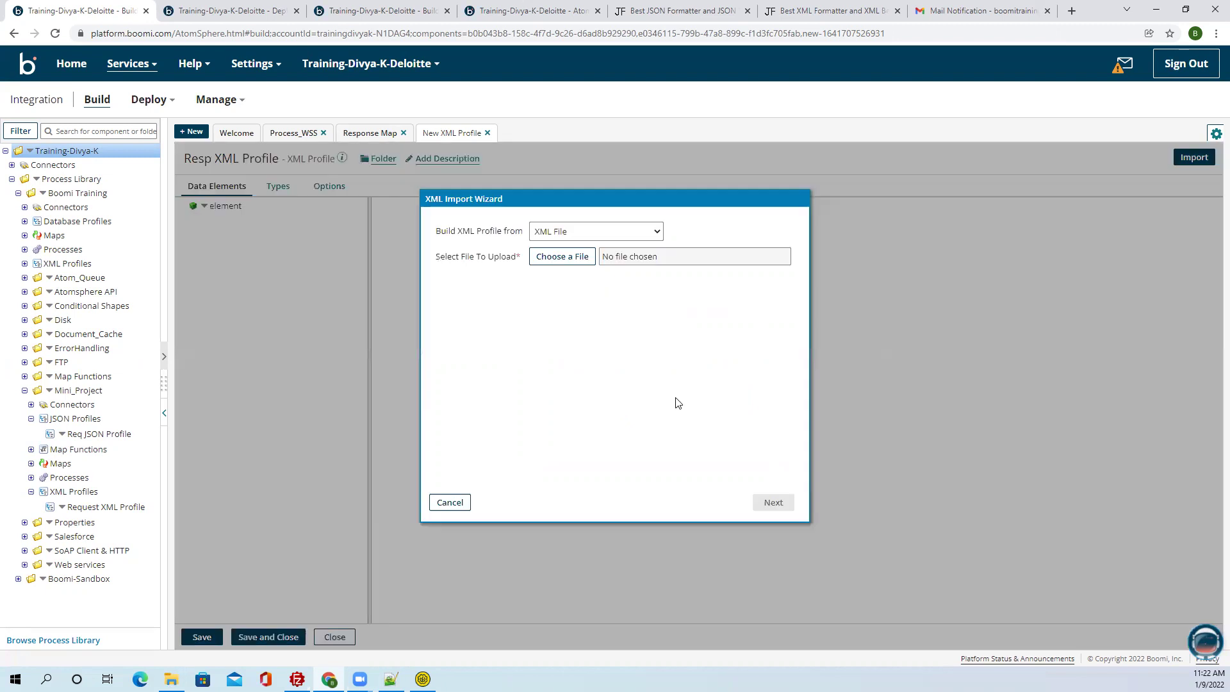
{"action": "left_click", "coordinate": [590, 258]}
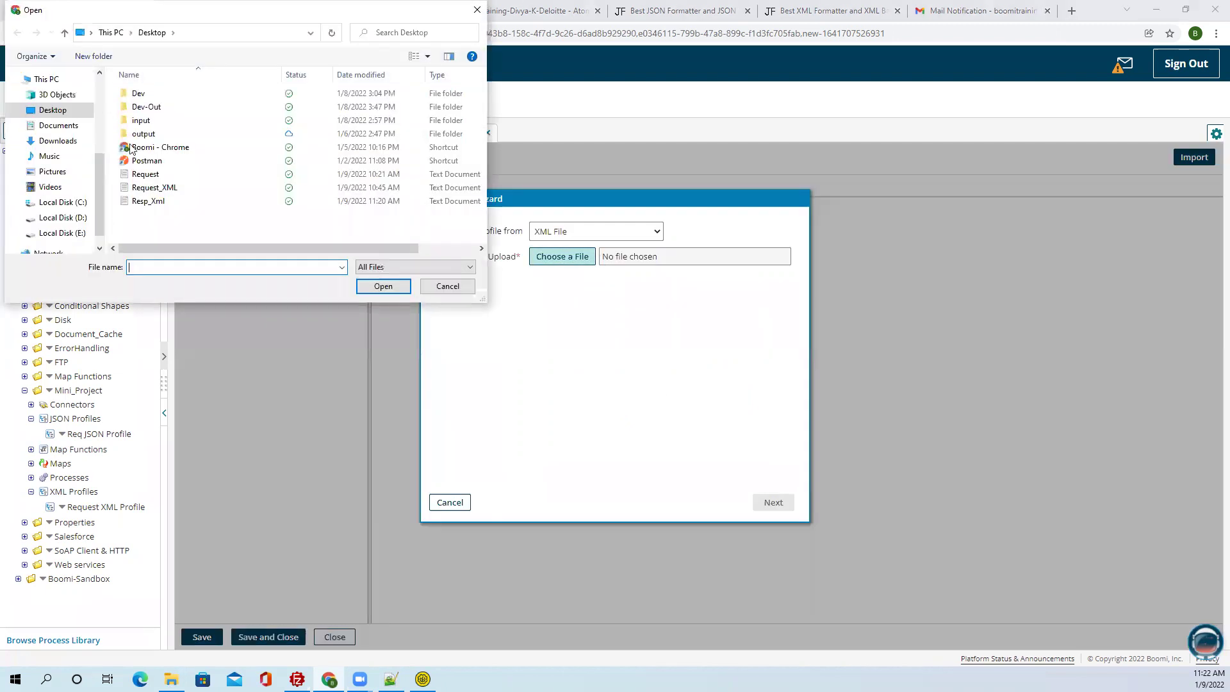
{"action": "left_click", "coordinate": [170, 205]}
{"action": "left_click", "coordinate": [401, 287]}
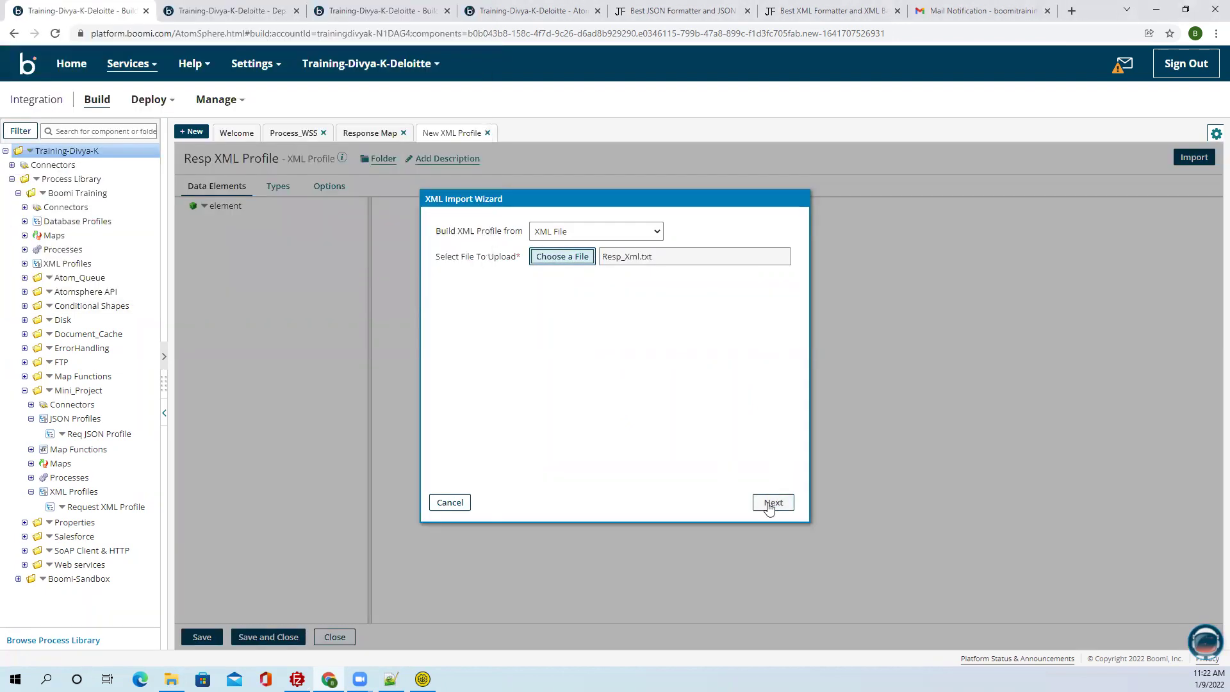
{"action": "left_click", "coordinate": [787, 501]}
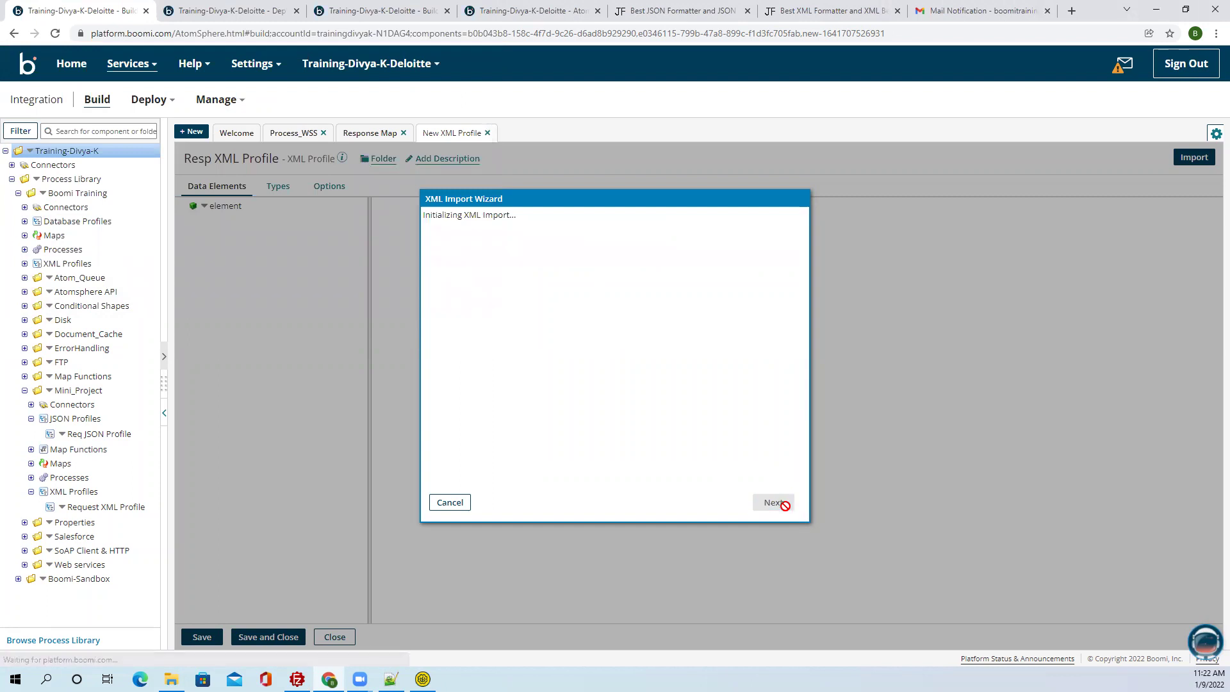
{"action": "left_click", "coordinate": [787, 506]}
{"action": "left_click", "coordinate": [268, 637]}
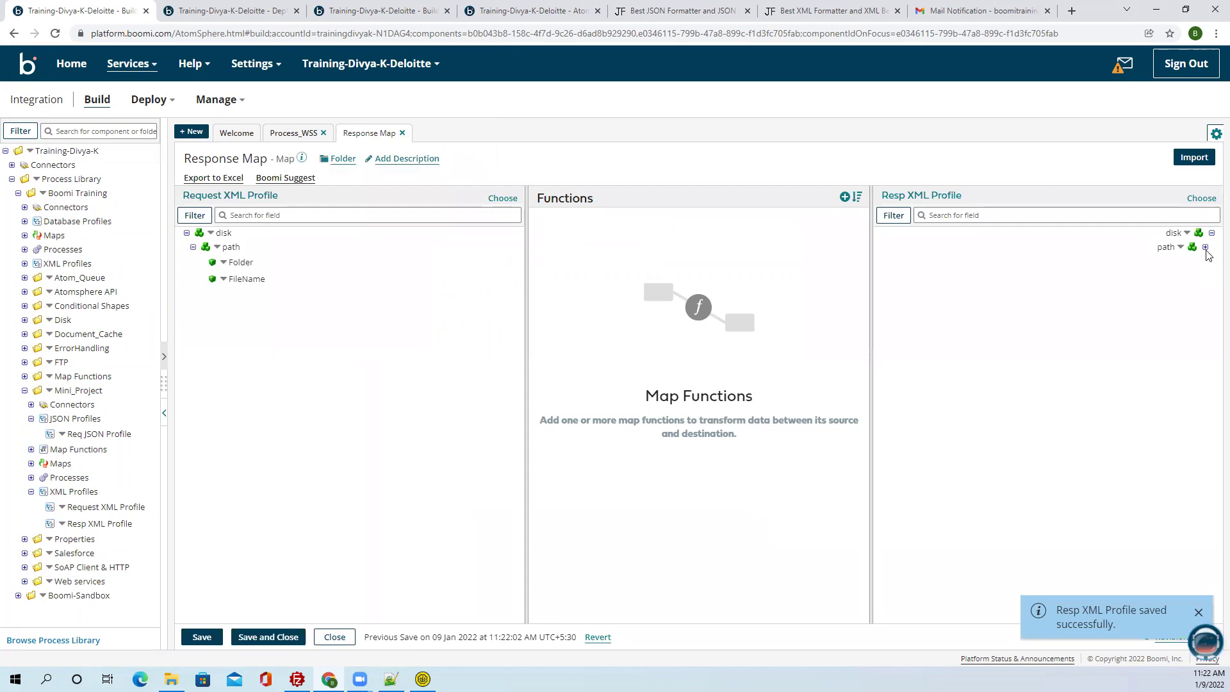
Map request Folder and FileName to the response Folder and FileName fields and save.
{"action": "left_click_drag", "start_coordinate": [241, 262], "coordinate": [1157, 296]}
{"action": "left_click_drag", "start_coordinate": [255, 279], "coordinate": [1152, 313]}
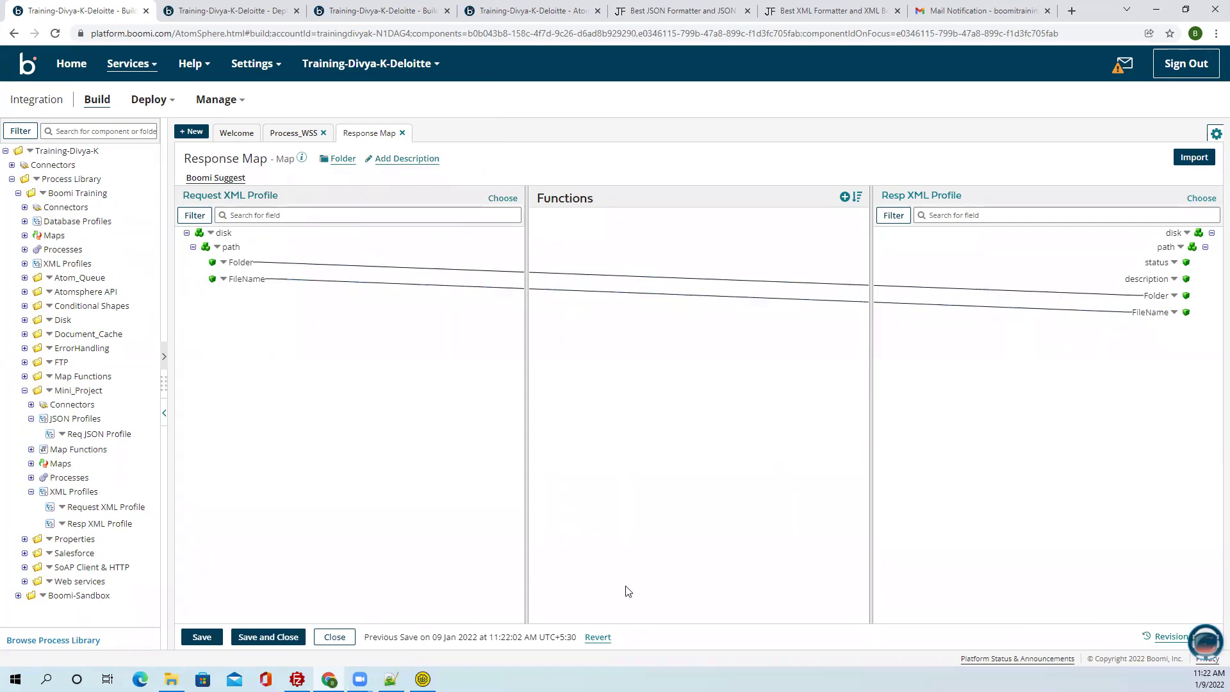
{"action": "left_click", "coordinate": [204, 637]}
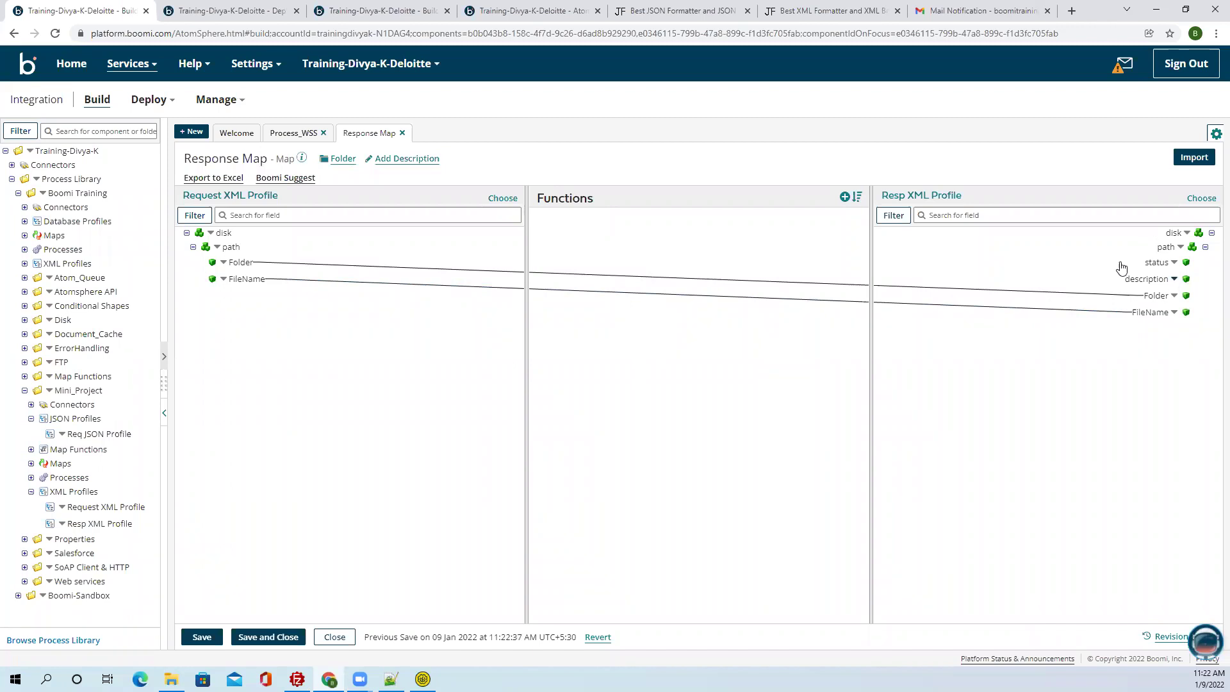
Give the response status field a default value of Success.
{"action": "left_click", "coordinate": [845, 197]}
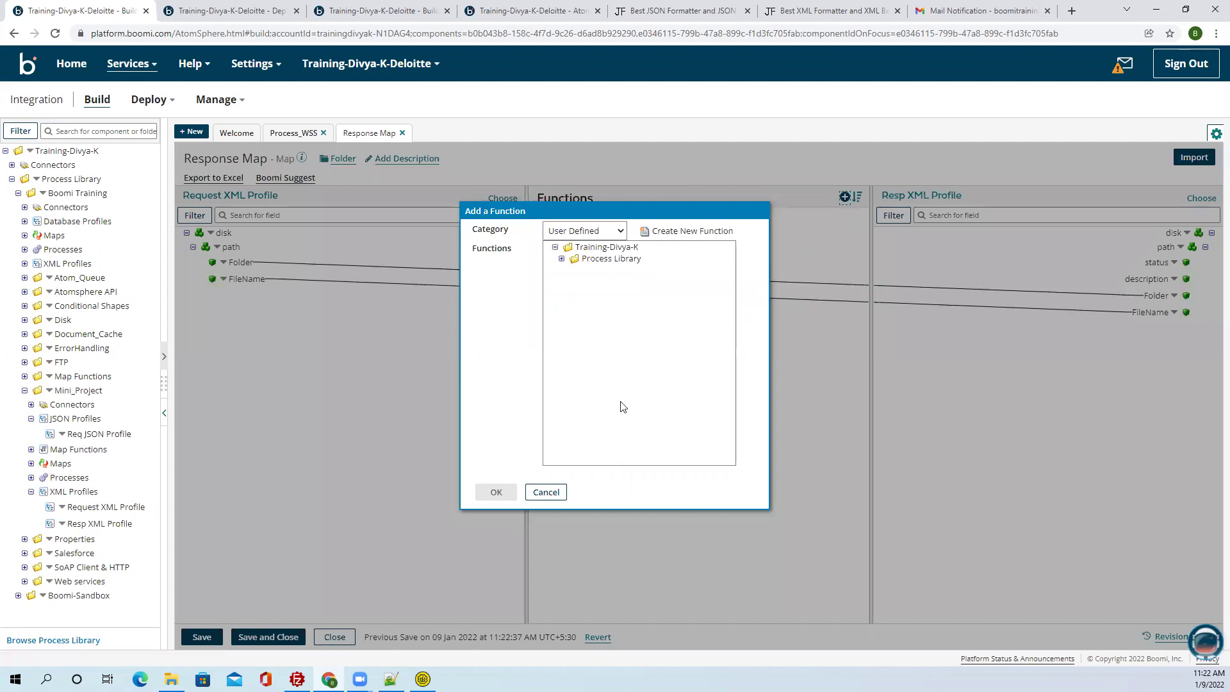
{"action": "left_click", "coordinate": [537, 493]}
{"action": "left_click", "coordinate": [1174, 262]}
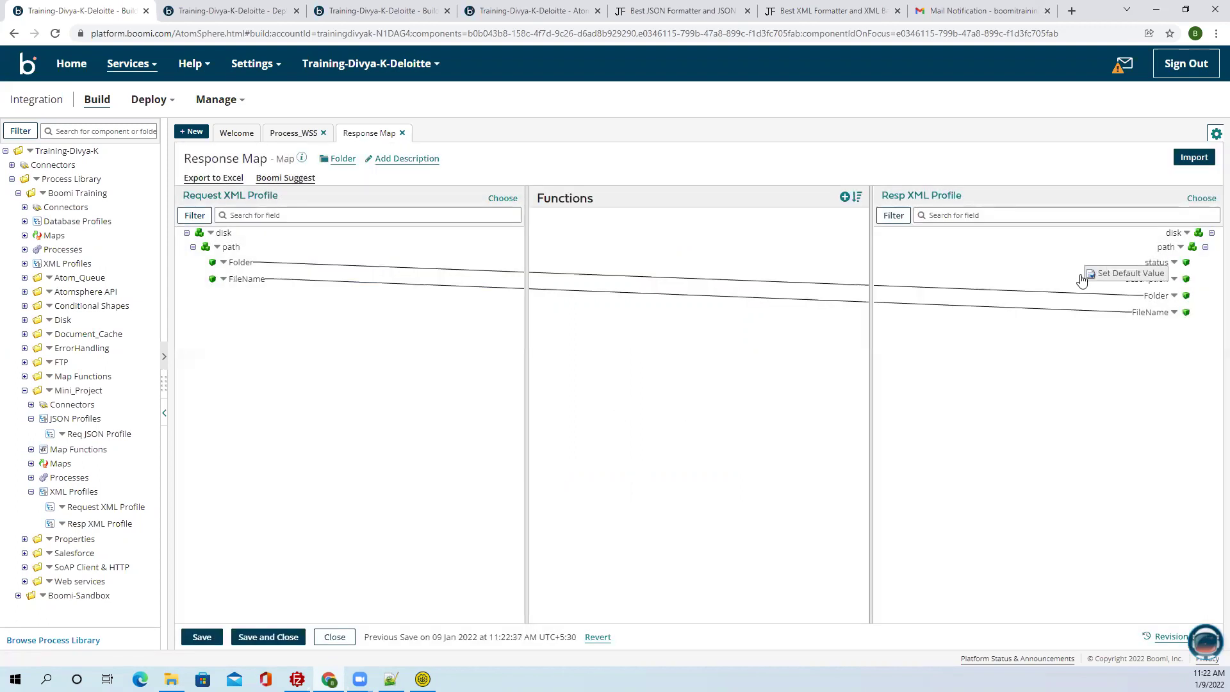
{"action": "left_click", "coordinate": [1125, 273]}
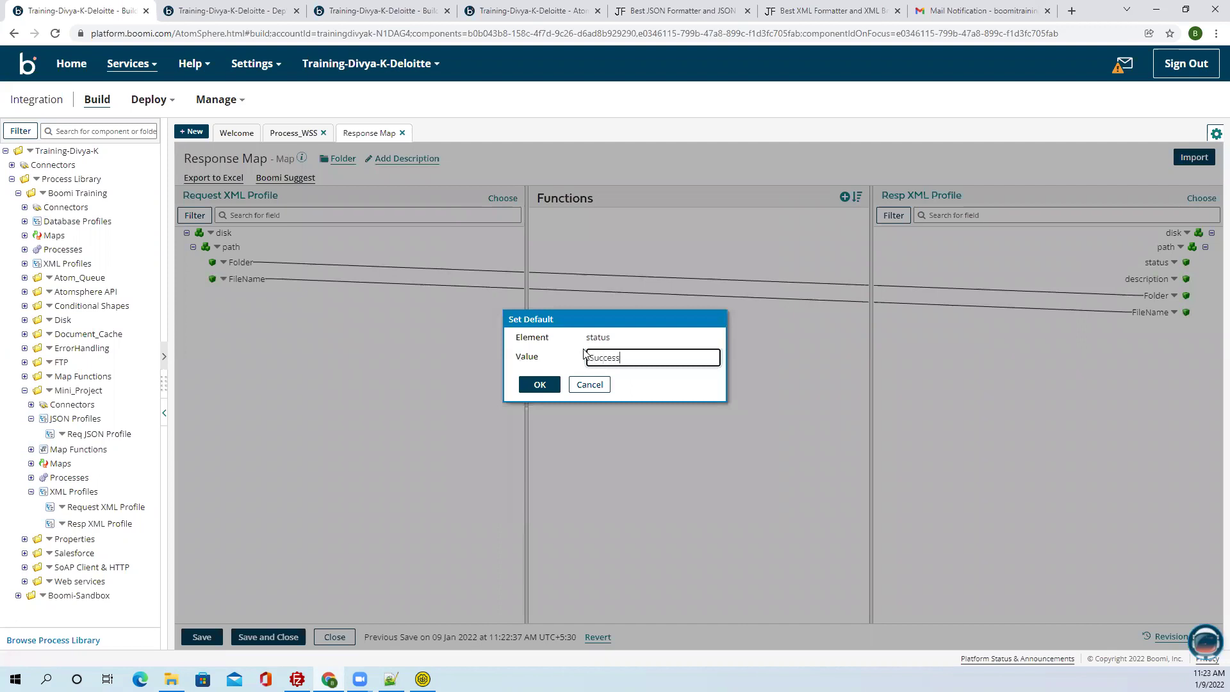
{"action": "left_click", "coordinate": [540, 385]}
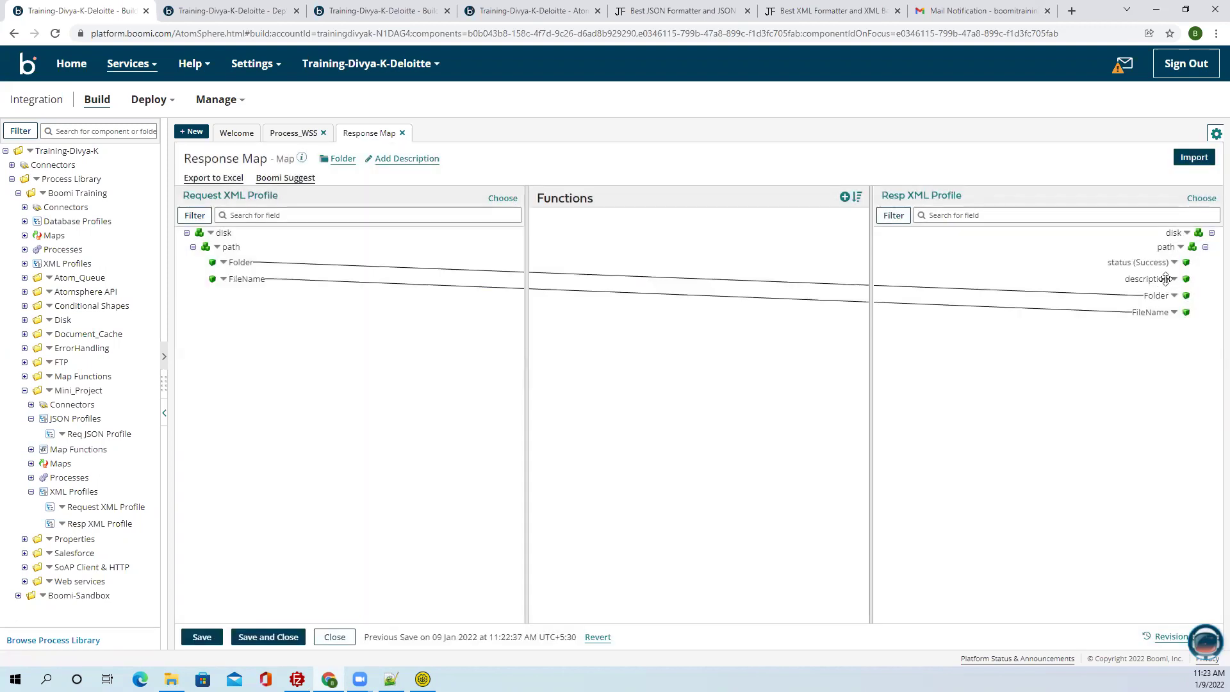
Add a String > String Concat function to the map.
{"action": "left_click", "coordinate": [845, 197]}
{"action": "left_click", "coordinate": [620, 235]}
{"action": "left_click", "coordinate": [545, 258]}
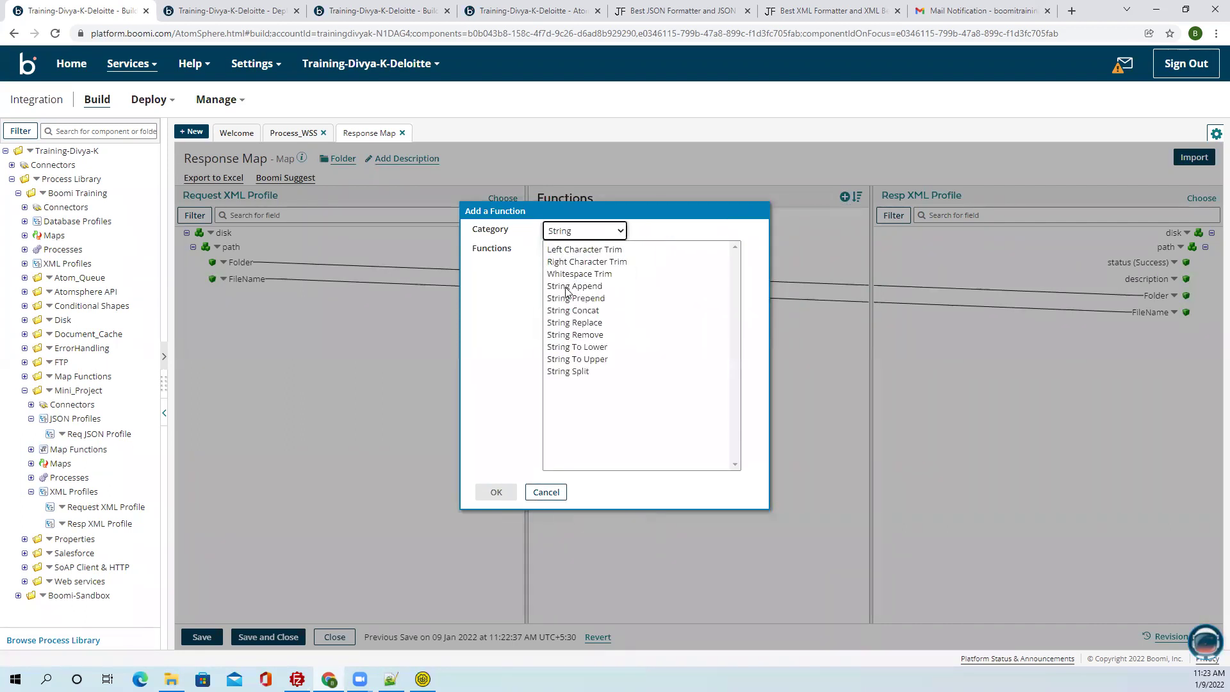
{"action": "left_click", "coordinate": [572, 310]}
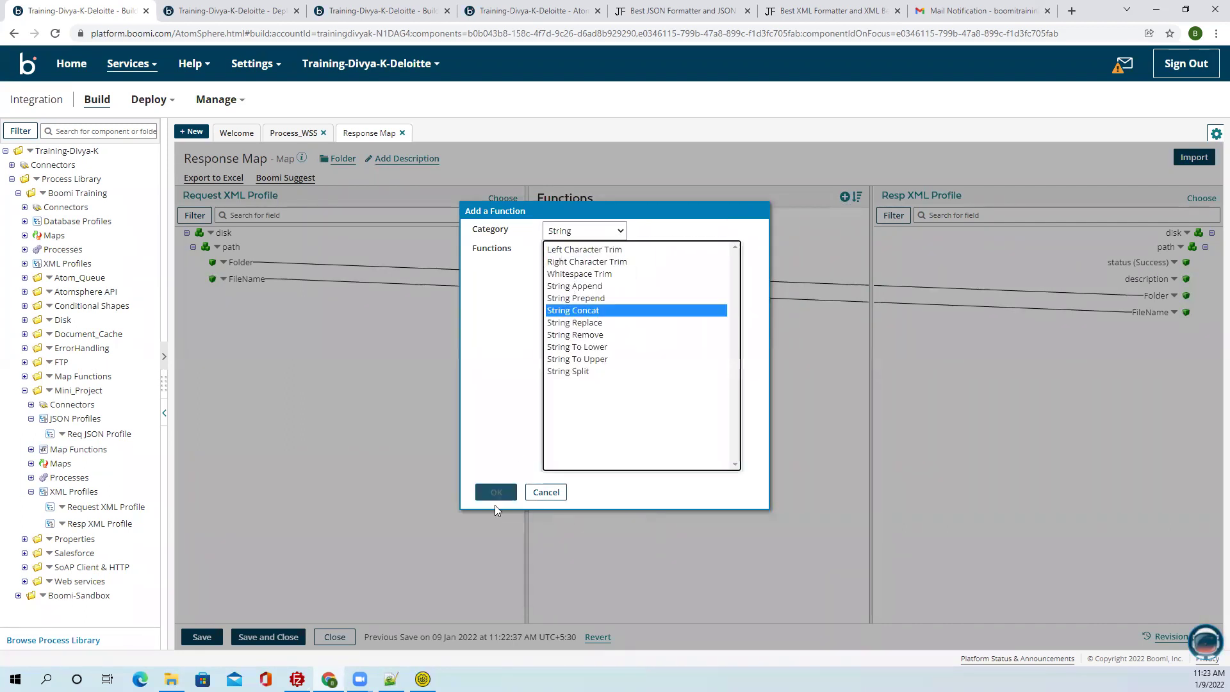
{"action": "left_click", "coordinate": [496, 492]}
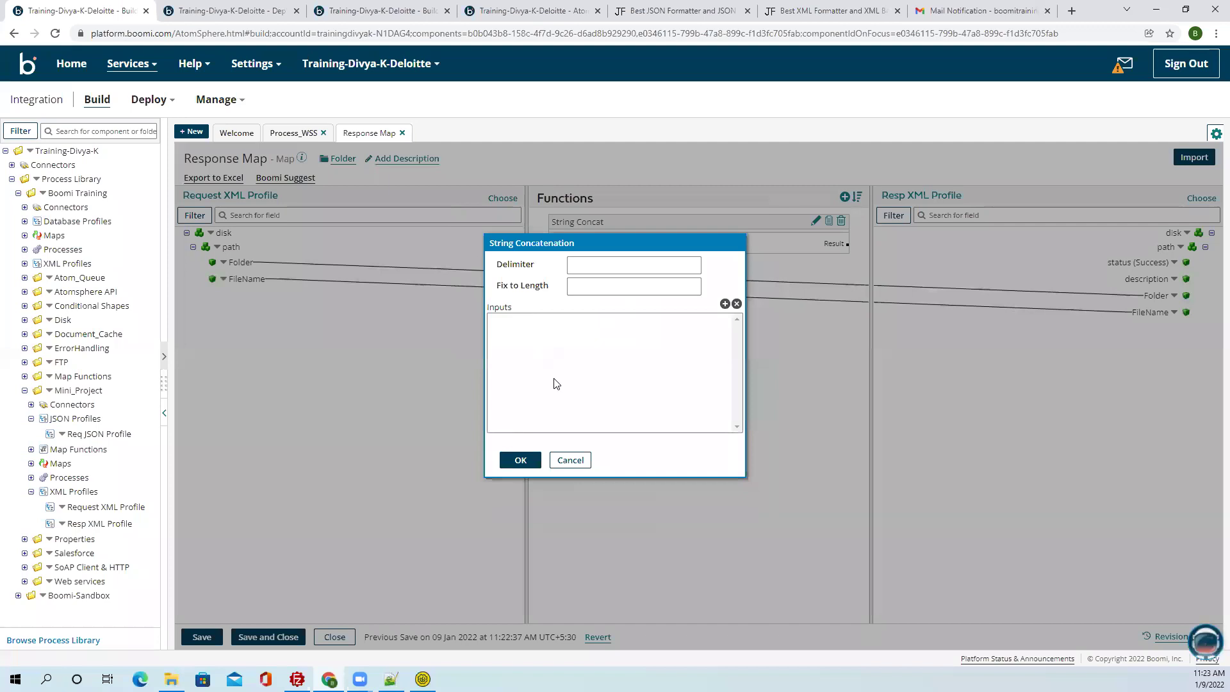
Give String Concat two inputs, 1 and 2, and confirm its settings.
{"action": "left_click", "coordinate": [725, 304]}
{"action": "type", "text": "1"}
{"action": "left_click", "coordinate": [806, 355]}
{"action": "left_click", "coordinate": [725, 303]}
{"action": "type", "text": "2"}
{"action": "left_click", "coordinate": [806, 355]}
{"action": "left_click", "coordinate": [591, 282]}
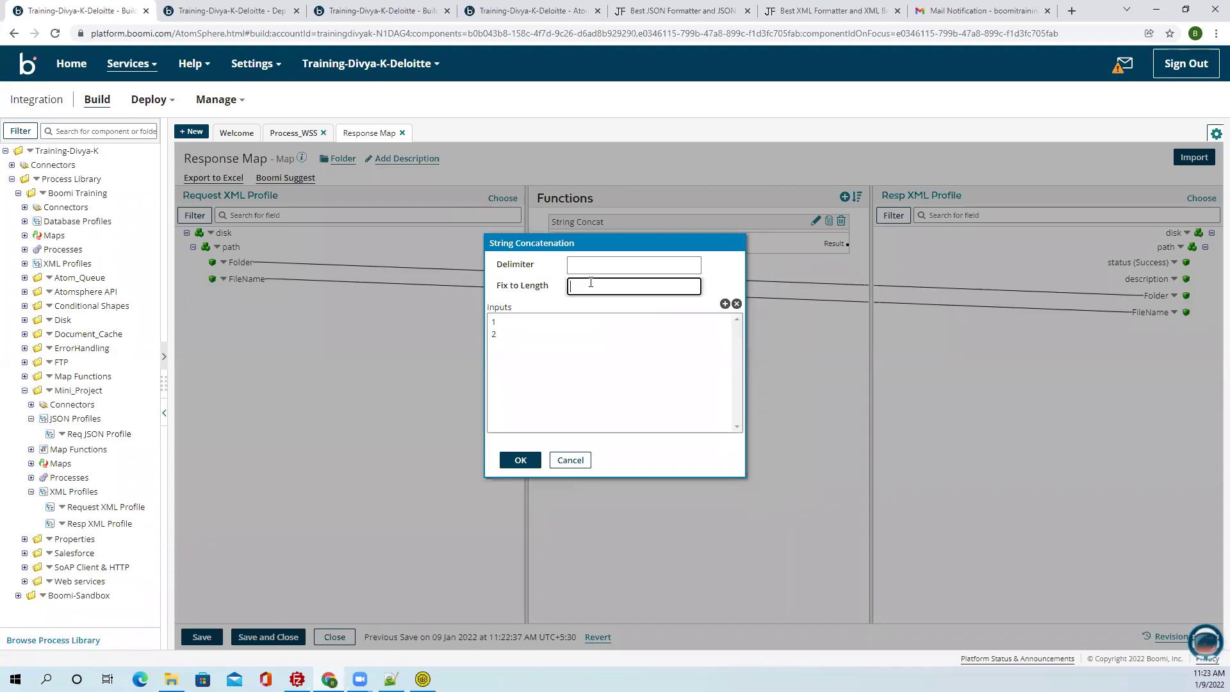
{"action": "left_click", "coordinate": [600, 263]}
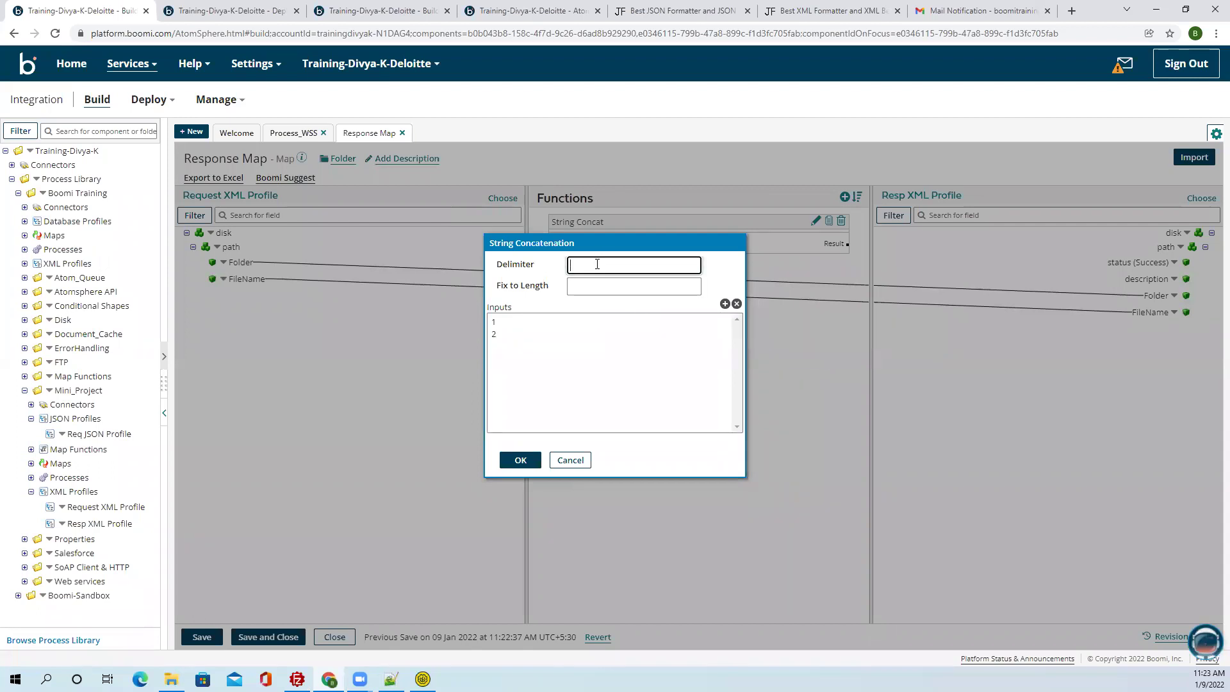
{"action": "left_click", "coordinate": [520, 460]}
{"action": "left_click", "coordinate": [443, 439]}
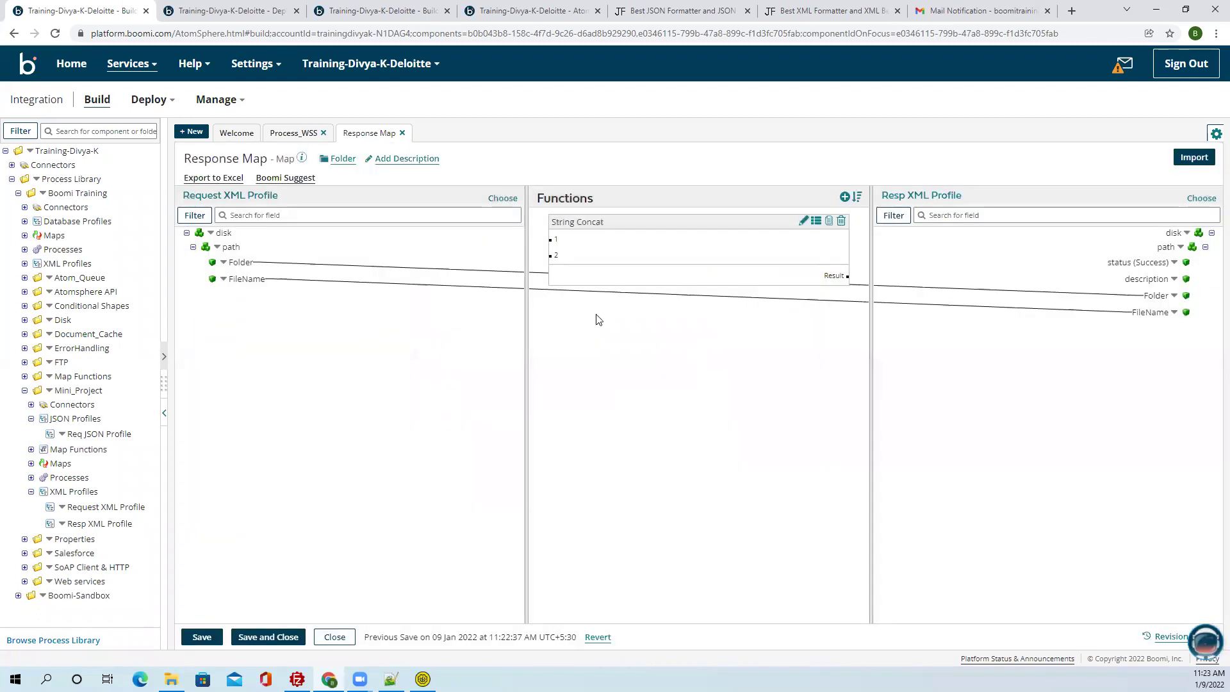
Set concat input 1 to the not-found message, input 2 from FileName, result to description, and save.
{"action": "left_click", "coordinate": [815, 221]}
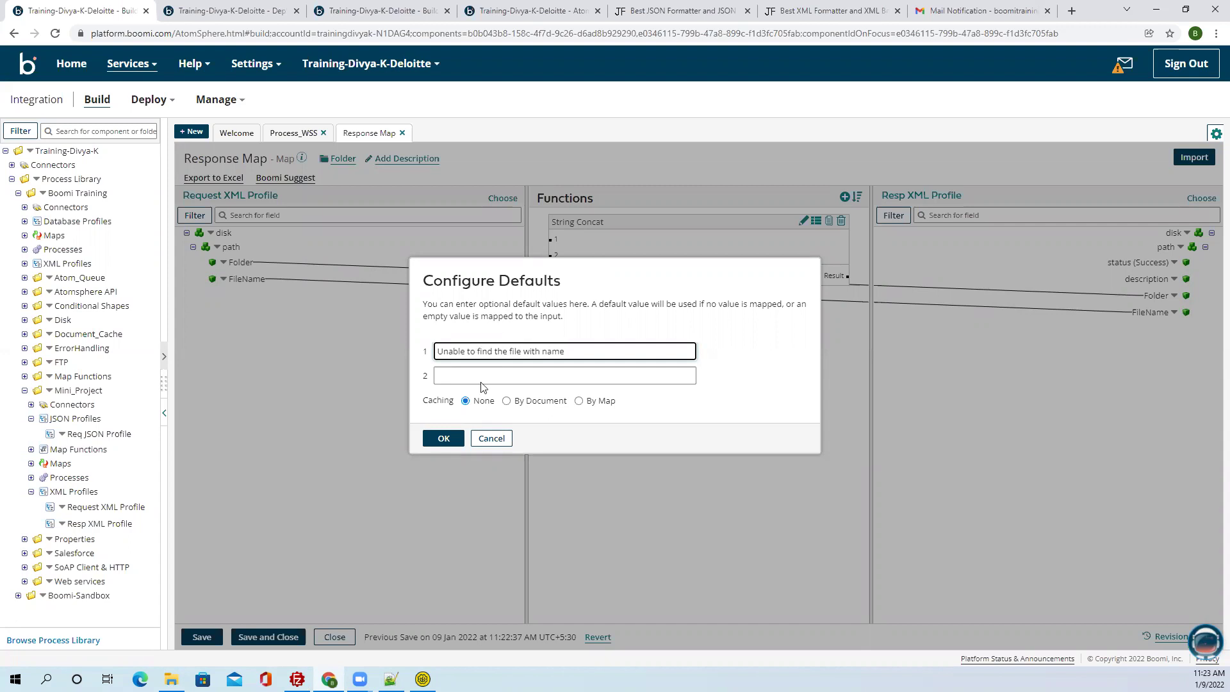
{"action": "left_click", "coordinate": [443, 438]}
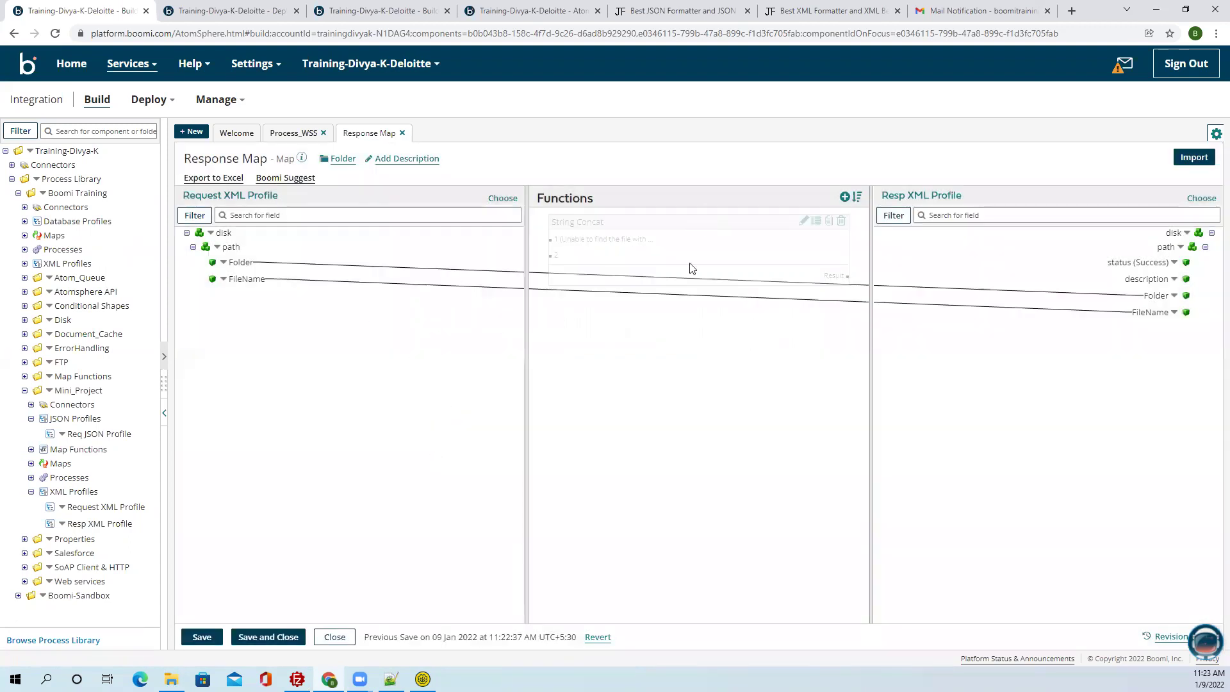
{"action": "left_click_drag", "start_coordinate": [243, 278], "coordinate": [556, 385]}
{"action": "left_click_drag", "start_coordinate": [839, 397], "coordinate": [1128, 279]}
{"action": "left_click", "coordinate": [202, 637]}
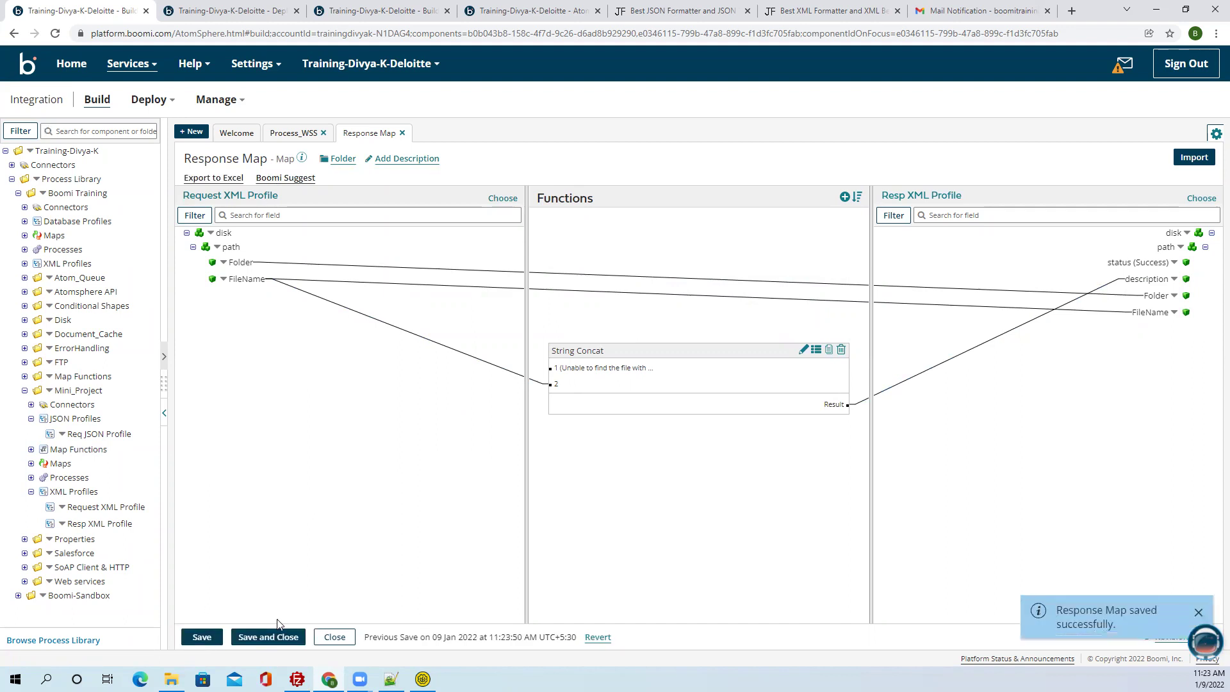
{"action": "left_click", "coordinate": [265, 636]}
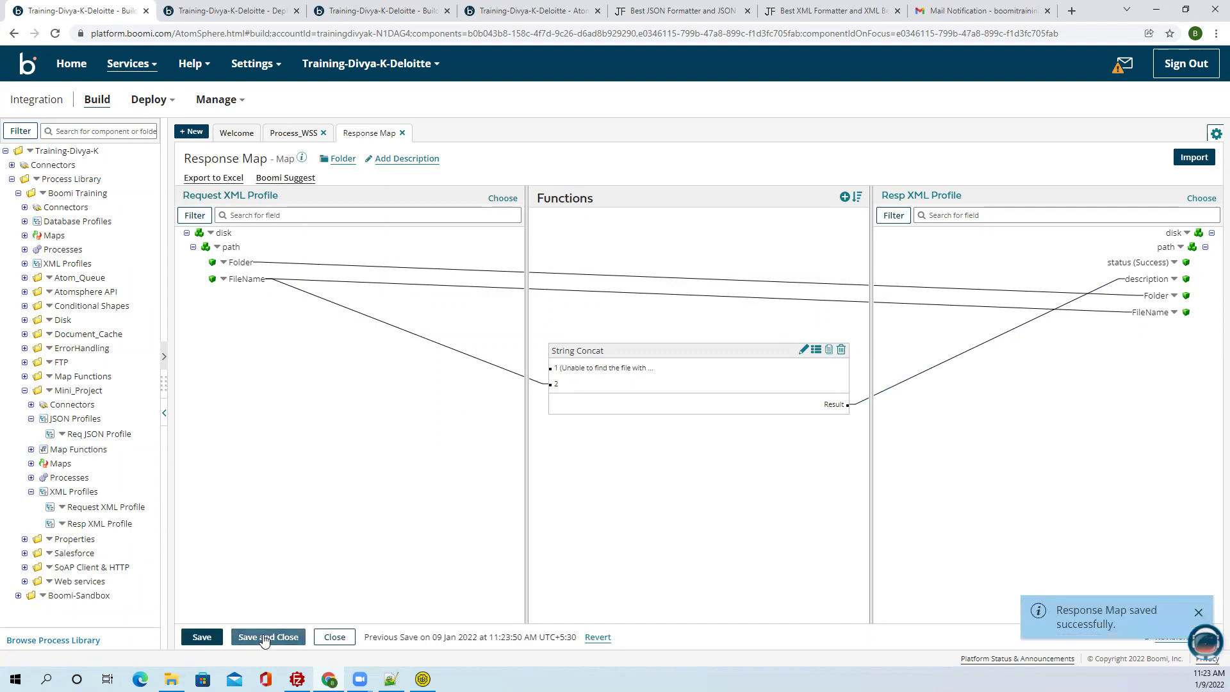
Rename the map to 'Success Response Map', save and close it, and confirm the map step.
{"action": "double_click", "coordinate": [186, 161]}
{"action": "left_click", "coordinate": [184, 161]}
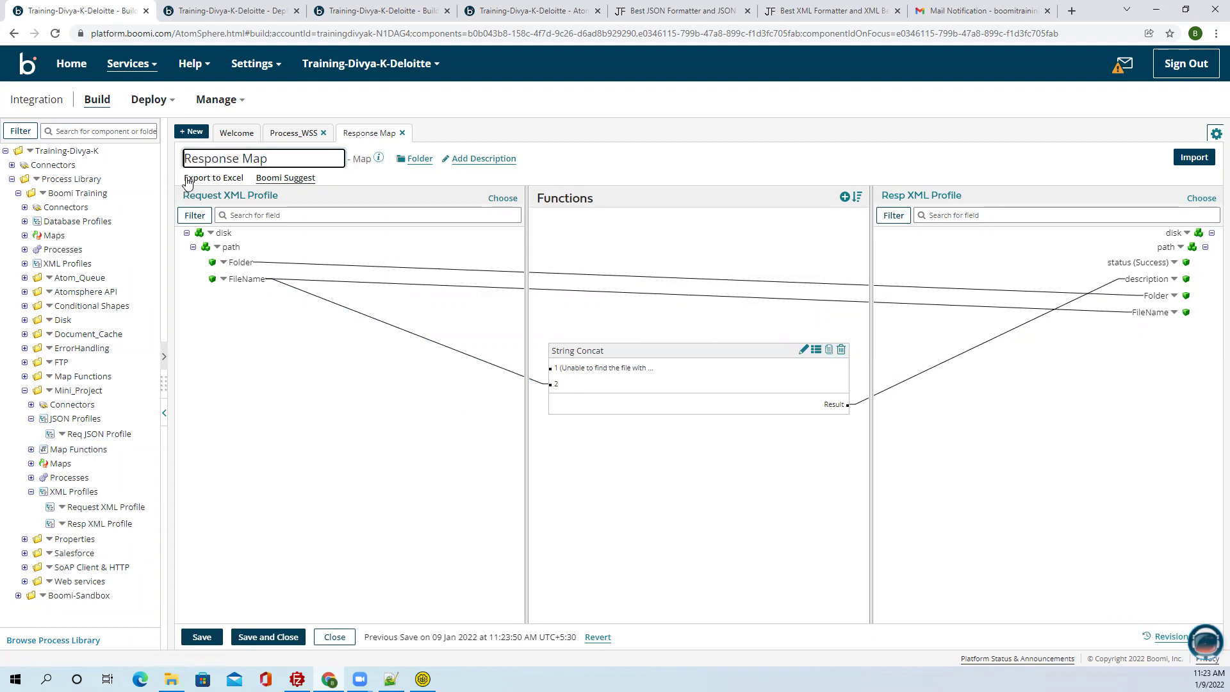
{"action": "type", "text": "Success"}
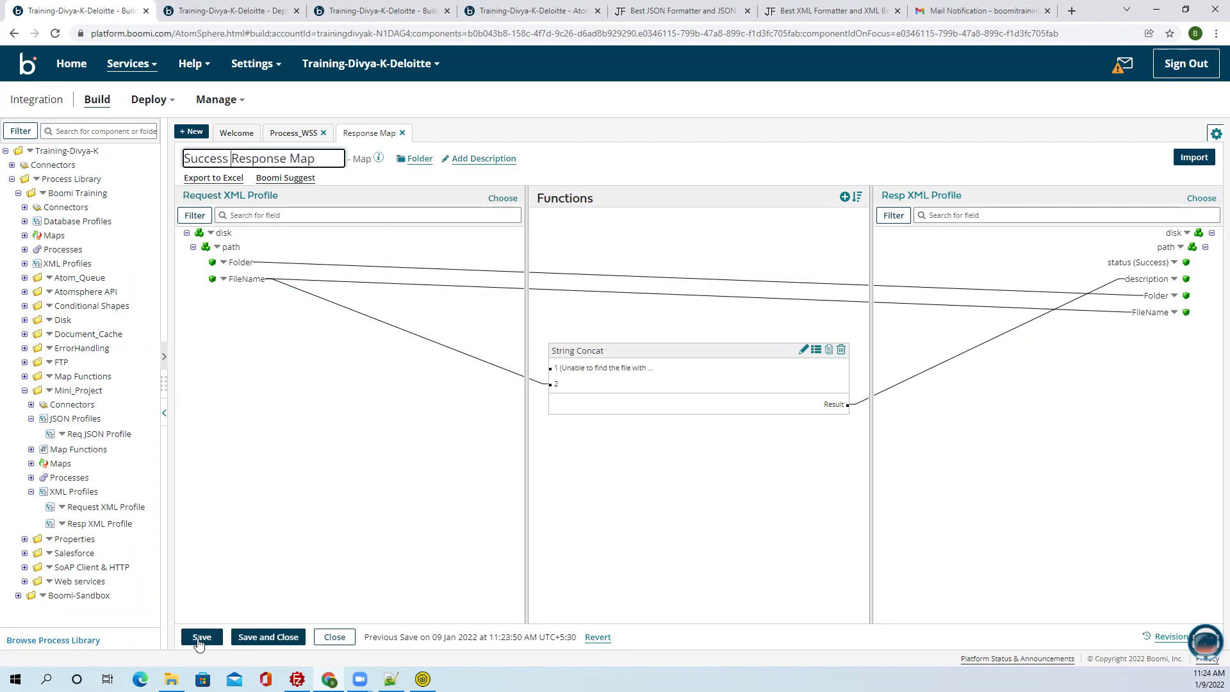
{"action": "left_click", "coordinate": [201, 638]}
{"action": "left_click", "coordinate": [268, 637]}
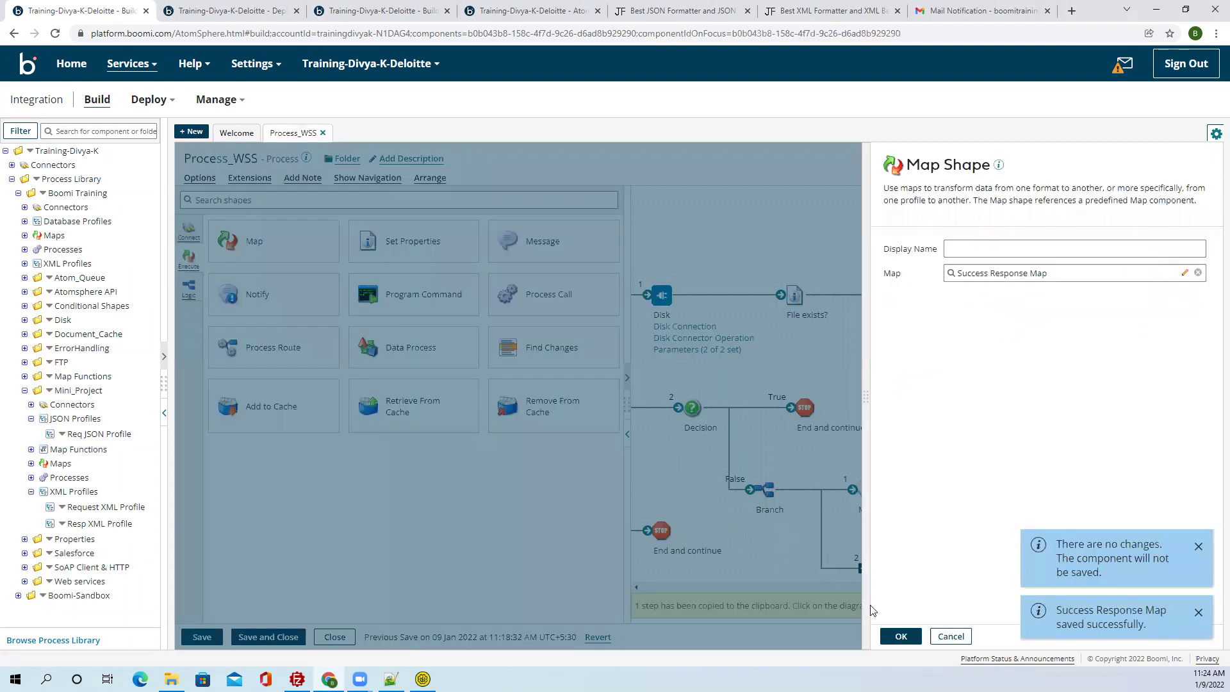
{"action": "left_click", "coordinate": [901, 636]}
{"action": "left_click", "coordinate": [1198, 546]}
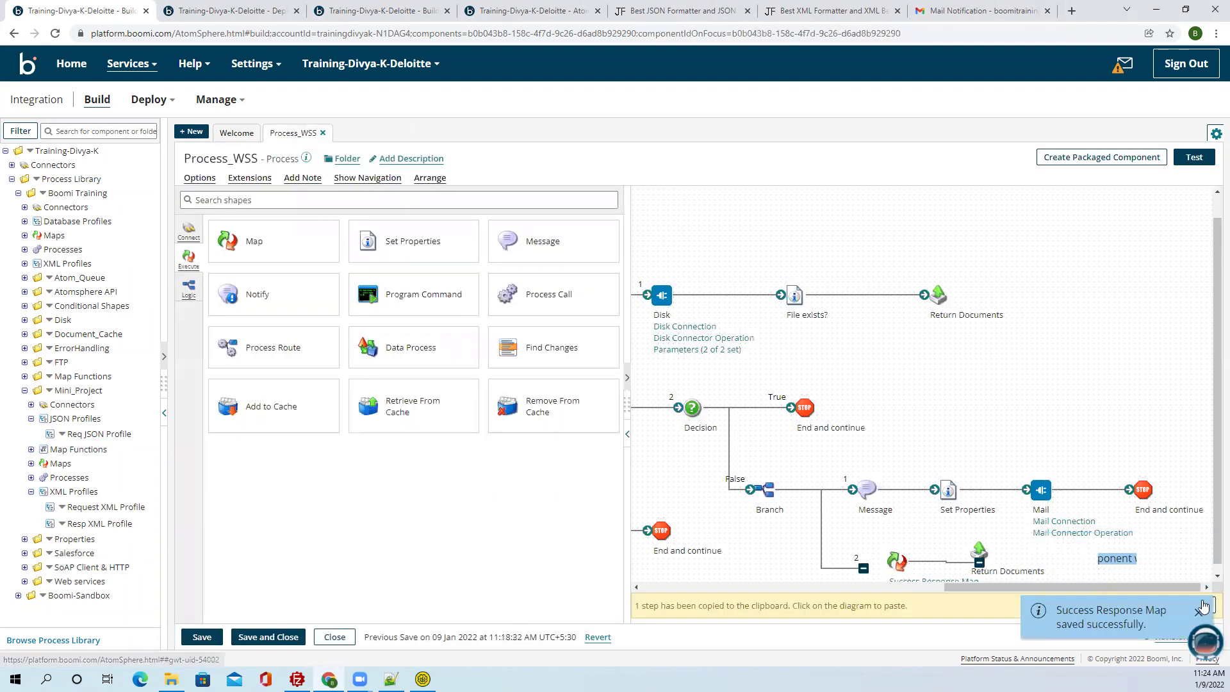
{"action": "left_click", "coordinate": [1199, 609]}
Move the Success Response Map step left and connect Return Documents after it.
{"action": "left_click", "coordinate": [627, 435]}
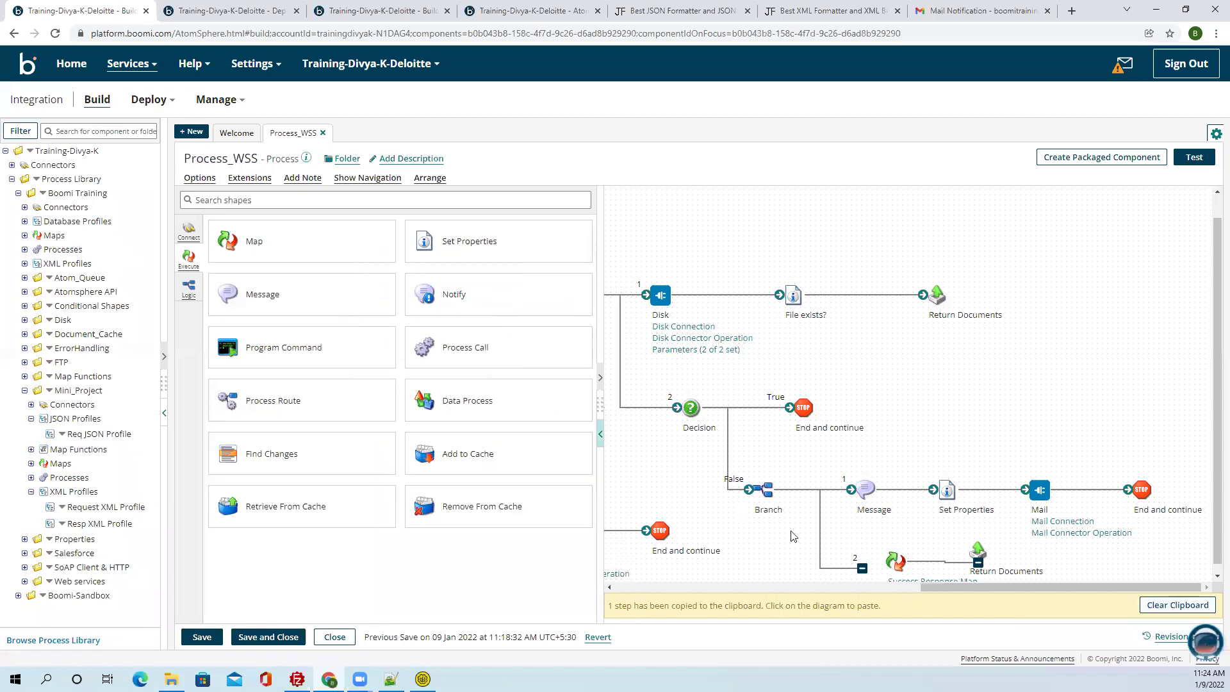
{"action": "mouse_move", "coordinate": [896, 562]}
{"action": "left_click_drag", "start_coordinate": [896, 562], "coordinate": [876, 525]}
{"action": "left_click_drag", "start_coordinate": [979, 529], "coordinate": [993, 556]}
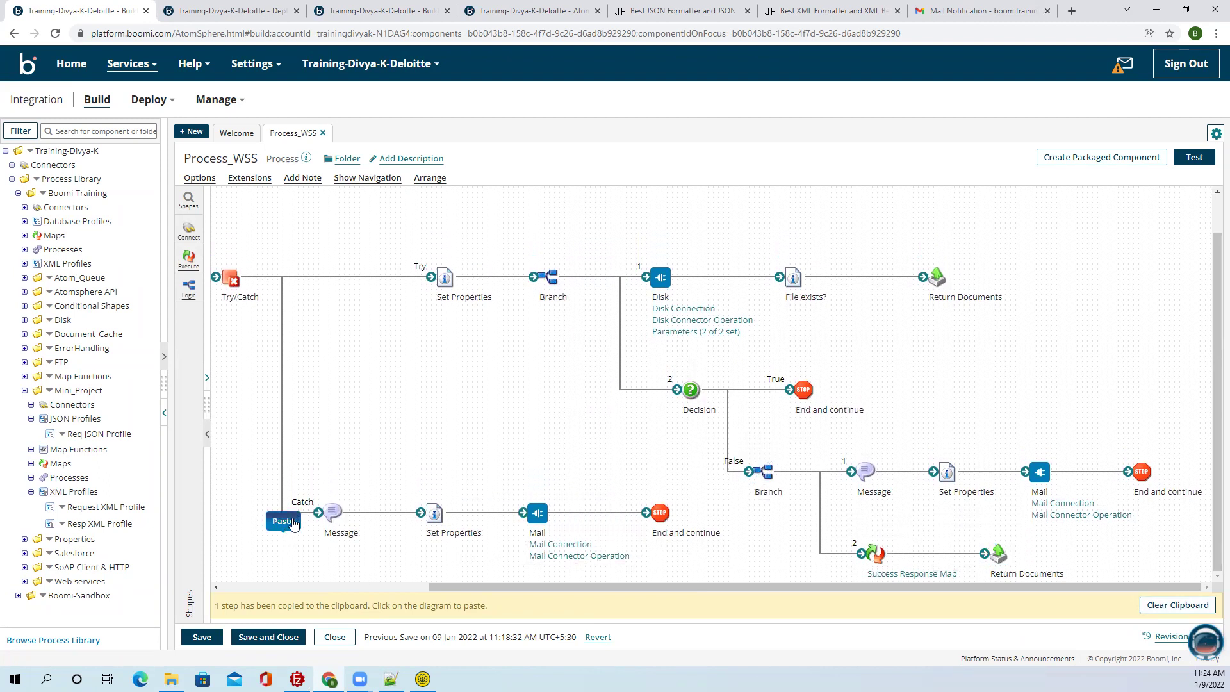
Paste the copied Branch onto the Catch path, realign the Mail step, and drop a Map on path 2.
{"action": "left_click", "coordinate": [285, 534]}
{"action": "left_click_drag", "start_coordinate": [291, 544], "coordinate": [568, 504]}
{"action": "left_click_drag", "start_coordinate": [670, 507], "coordinate": [690, 497]}
{"action": "left_click_drag", "start_coordinate": [409, 578], "coordinate": [393, 555]}
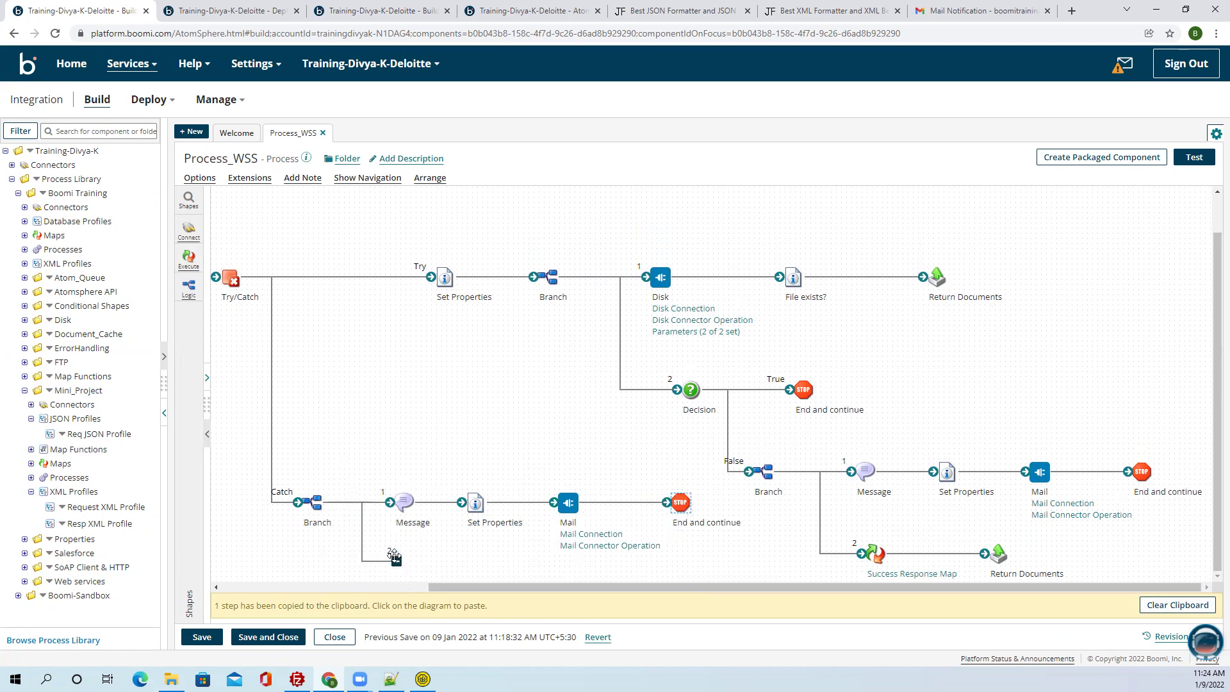
{"action": "left_click", "coordinate": [188, 259]}
{"action": "left_click_drag", "start_coordinate": [256, 248], "coordinate": [833, 555]}
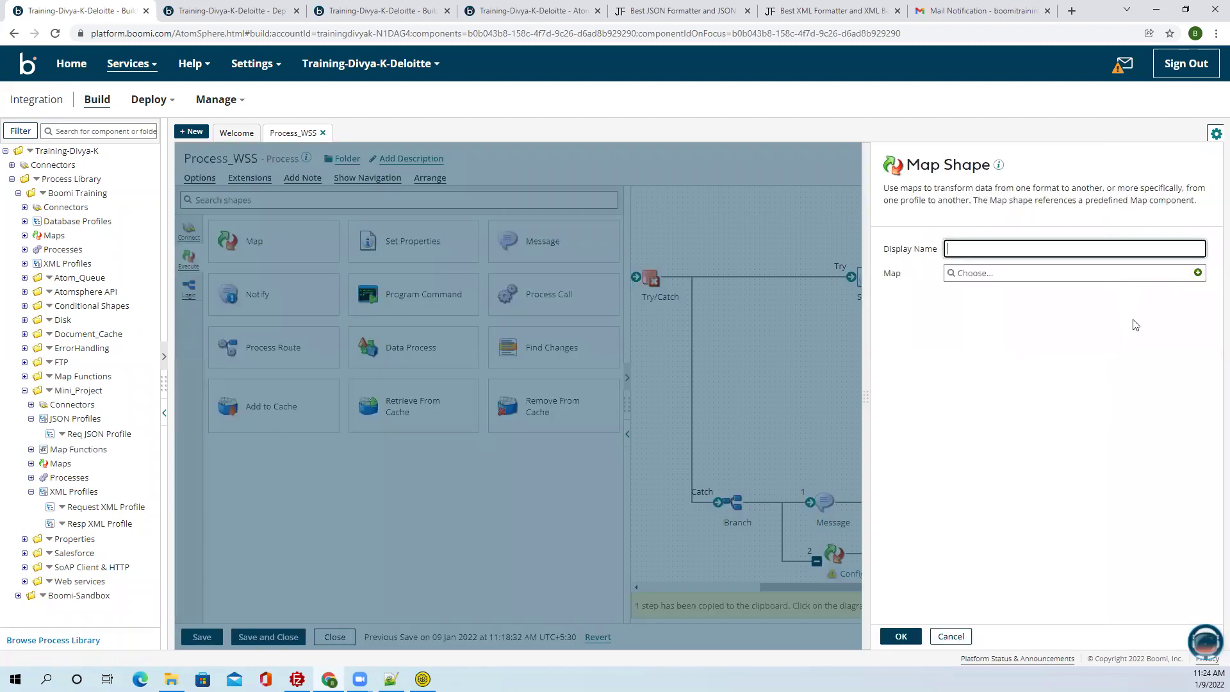
Create a new map for the step named 'Error Map' and save it.
{"action": "left_click", "coordinate": [1198, 275]}
{"action": "left_click_drag", "start_coordinate": [210, 159], "coordinate": [137, 163]}
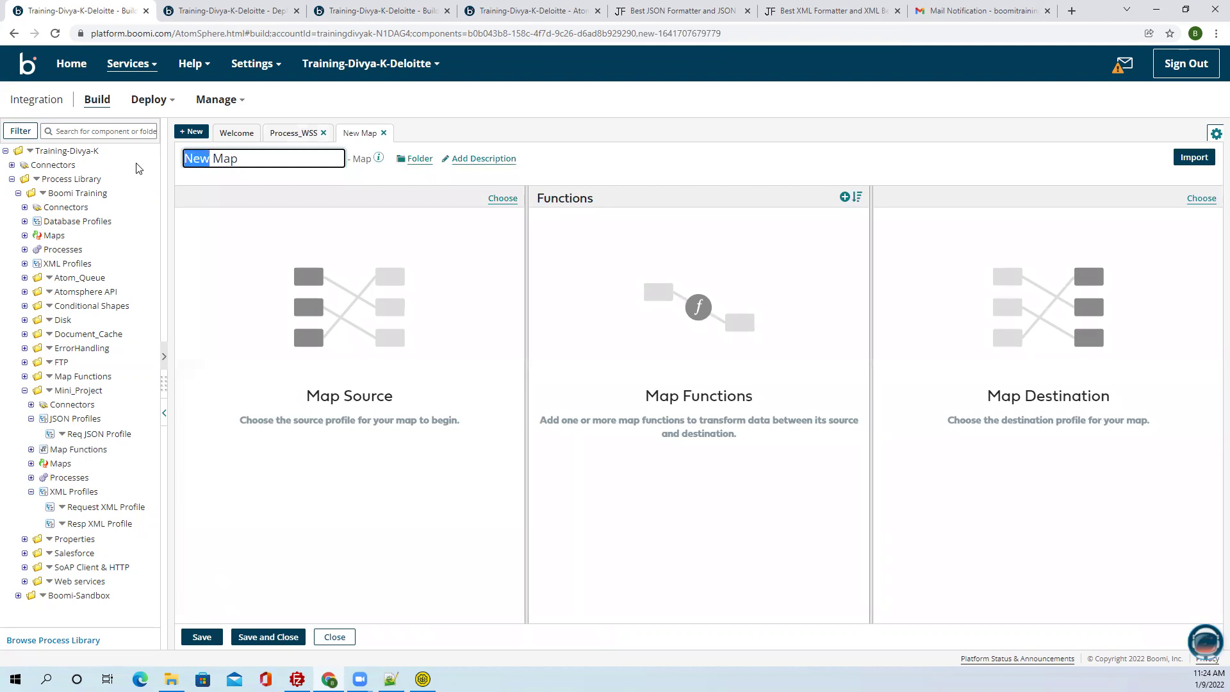
{"action": "type", "text": "F"}
{"action": "key", "text": "BackSpace"}
{"action": "type", "text": "Error"}
{"action": "left_click", "coordinate": [199, 636]}
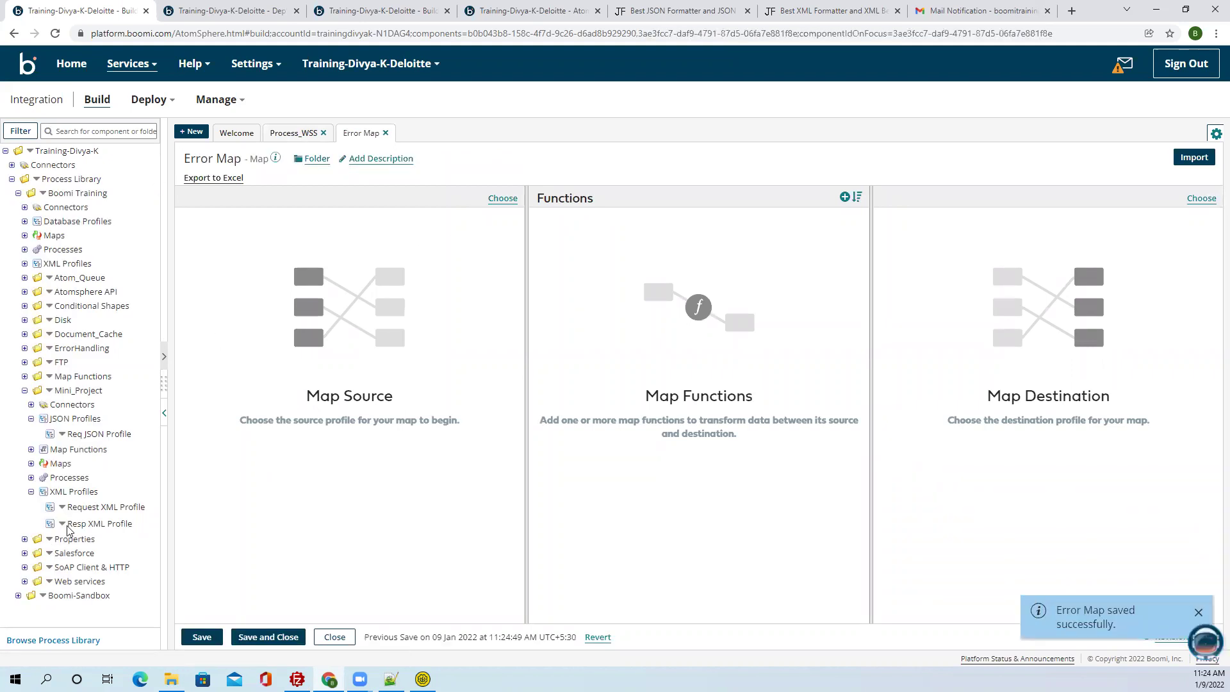
Use Request XML Profile as source and Resp XML Profile as destination, mapping Folder and FileName across.
{"action": "left_click_drag", "start_coordinate": [97, 507], "coordinate": [250, 449]}
{"action": "left_click_drag", "start_coordinate": [124, 523], "coordinate": [1054, 536]}
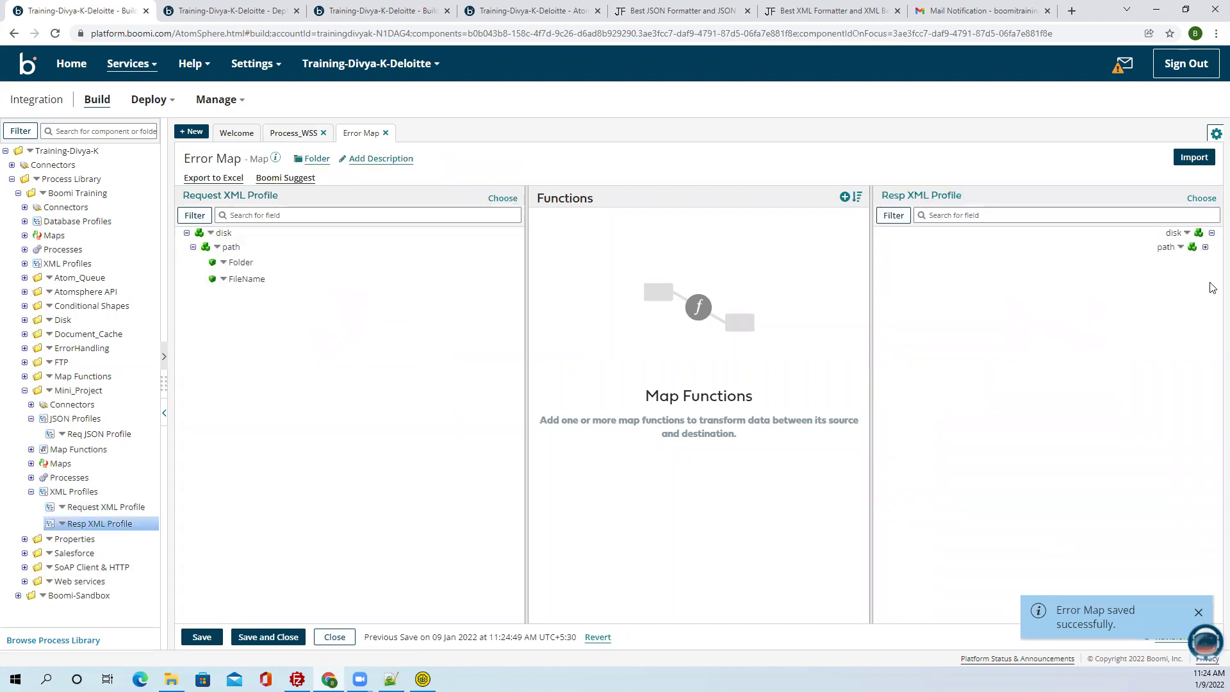
{"action": "left_click", "coordinate": [1205, 247]}
{"action": "left_click_drag", "start_coordinate": [240, 263], "coordinate": [1161, 298]}
{"action": "mouse_move", "coordinate": [245, 279]}
{"action": "left_mouse_down"}
{"action": "mouse_move", "coordinate": [832, 340]}
{"action": "mouse_move", "coordinate": [1164, 321]}
{"action": "mouse_move", "coordinate": [1150, 313]}
{"action": "left_mouse_up"}
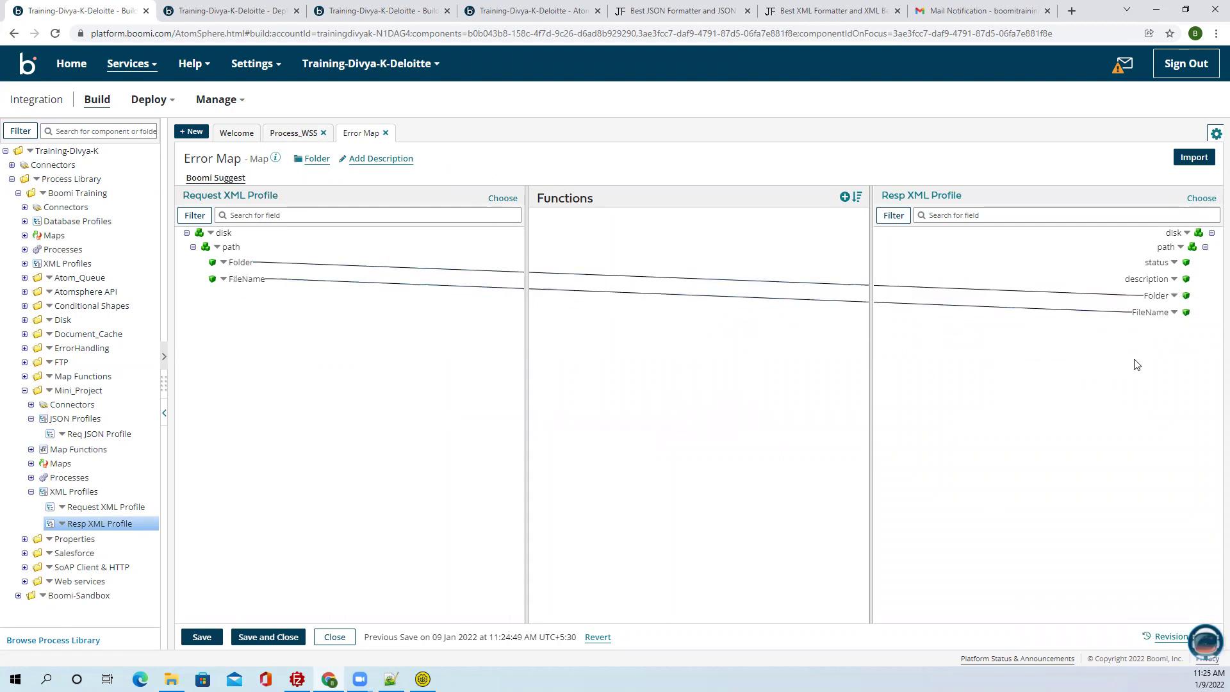
Default the status field to Error, leaving description without a default.
{"action": "left_click", "coordinate": [1174, 278]}
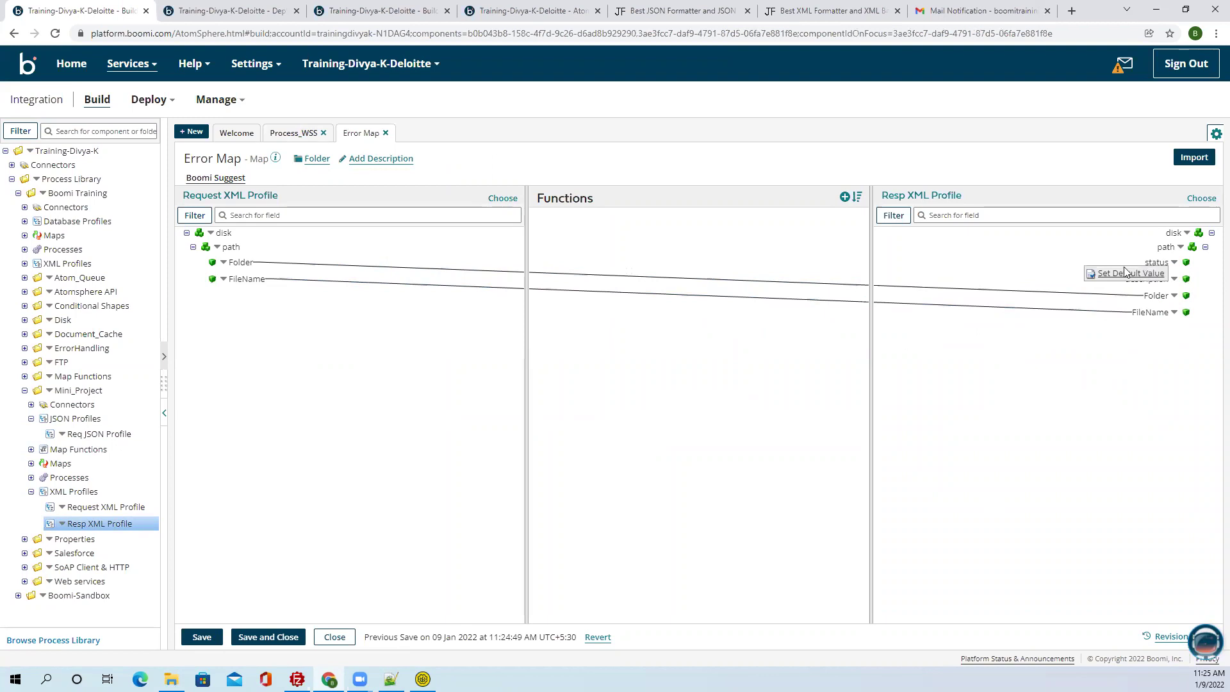
{"action": "left_click", "coordinate": [1125, 273]}
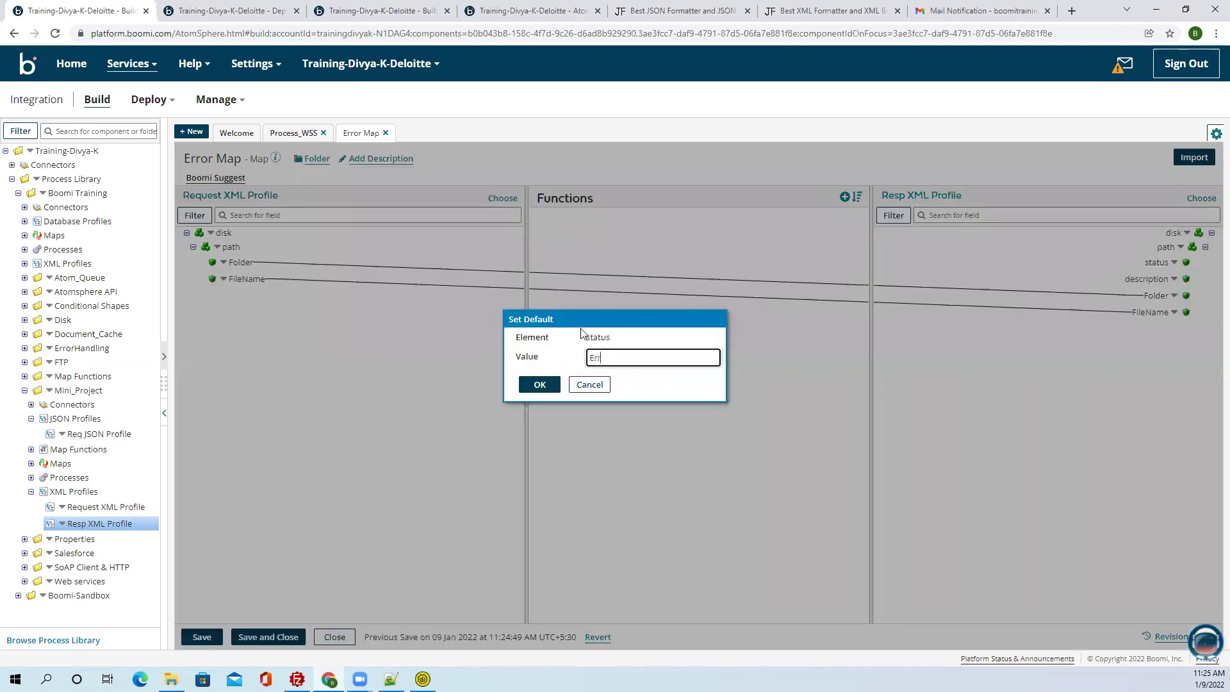
{"action": "left_click", "coordinate": [547, 392]}
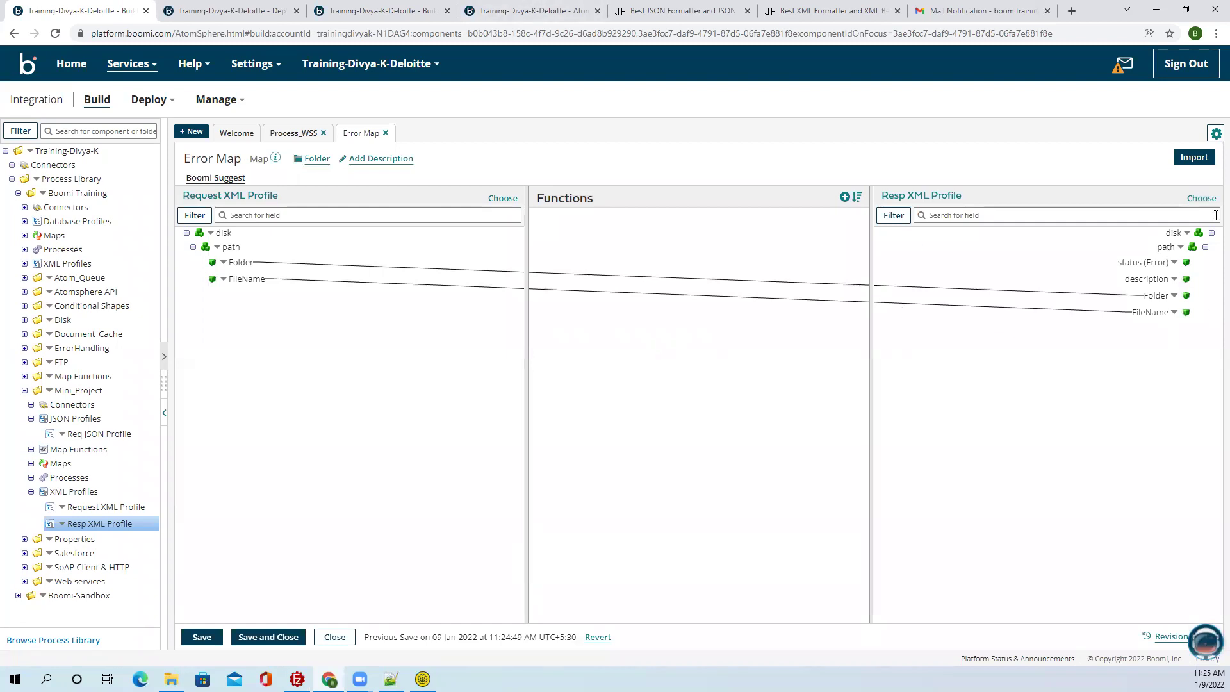
{"action": "left_click", "coordinate": [1175, 281]}
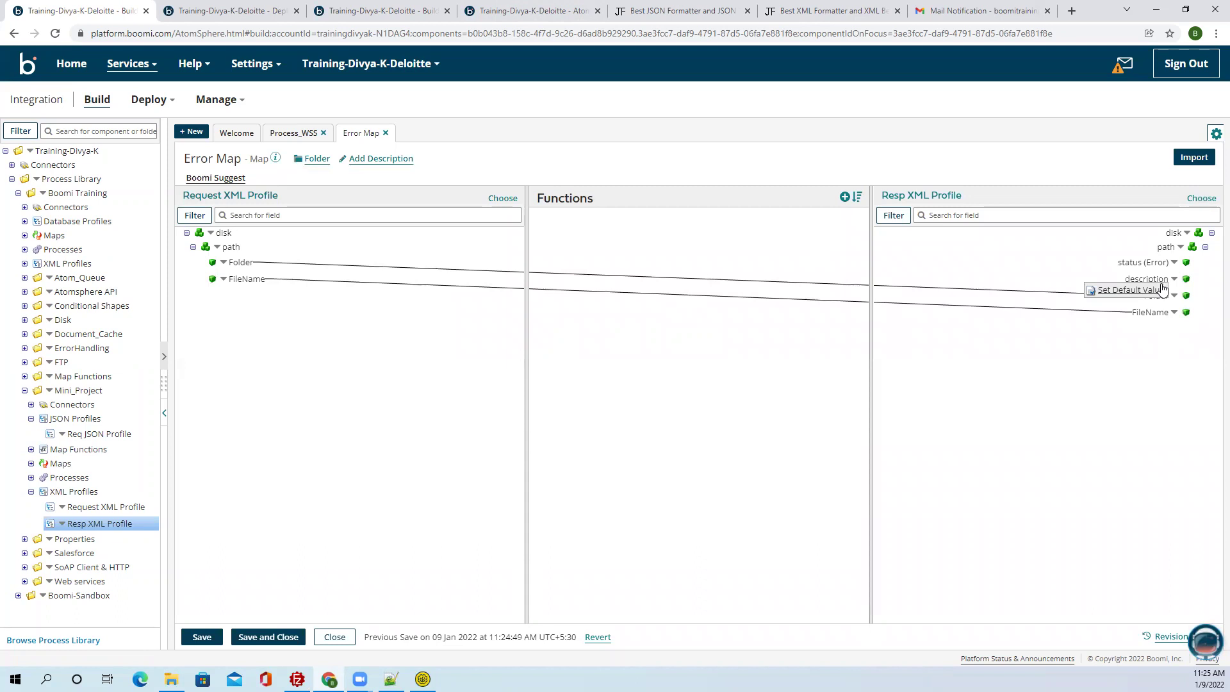
{"action": "left_click", "coordinate": [1163, 289]}
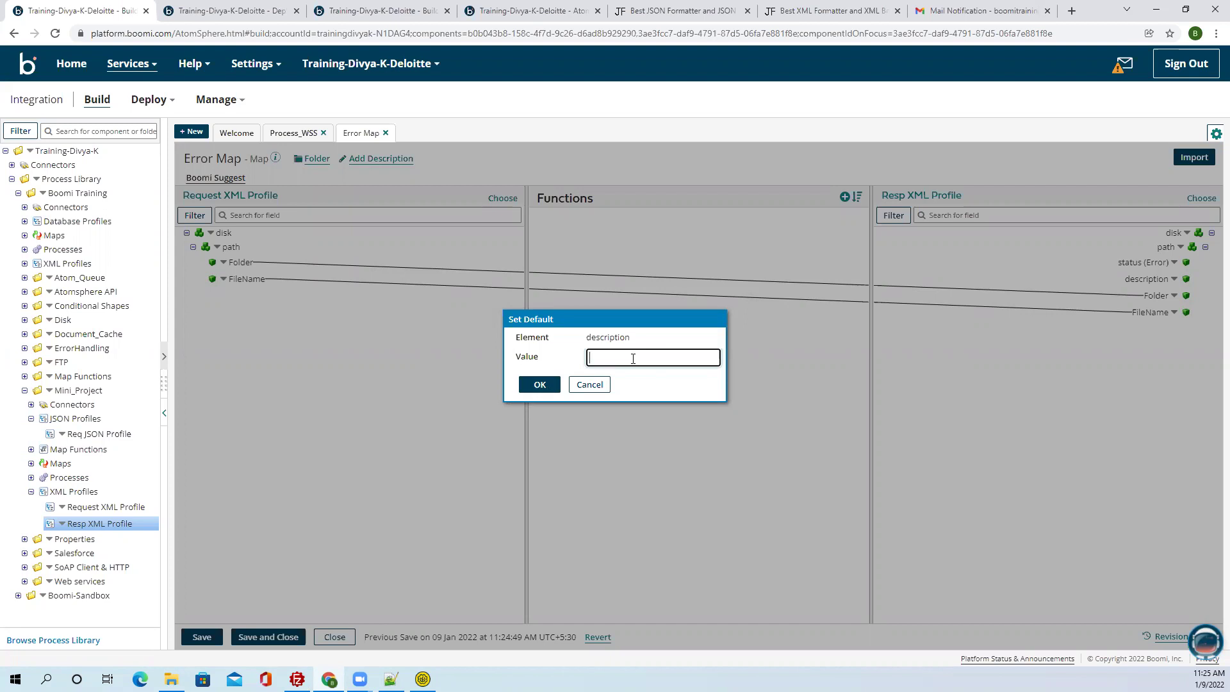
{"action": "left_click", "coordinate": [602, 385]}
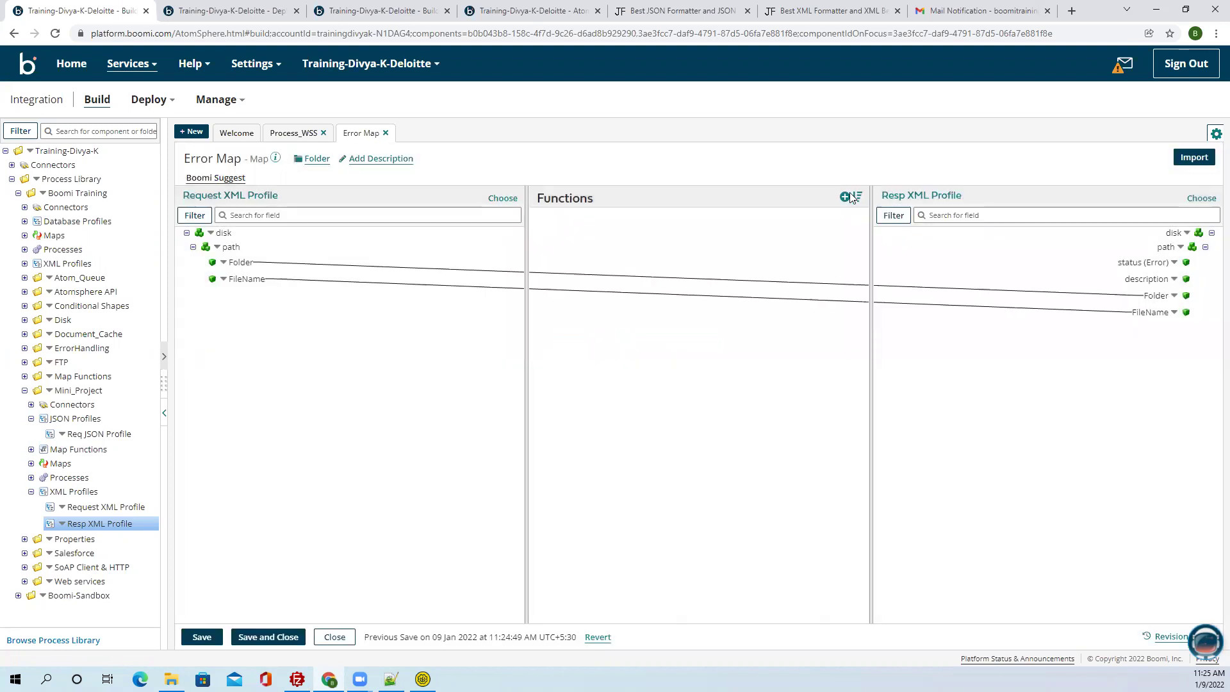
Add a Properties > Get Document Property function to the Error Map.
{"action": "left_click", "coordinate": [850, 196]}
{"action": "left_click", "coordinate": [567, 233]}
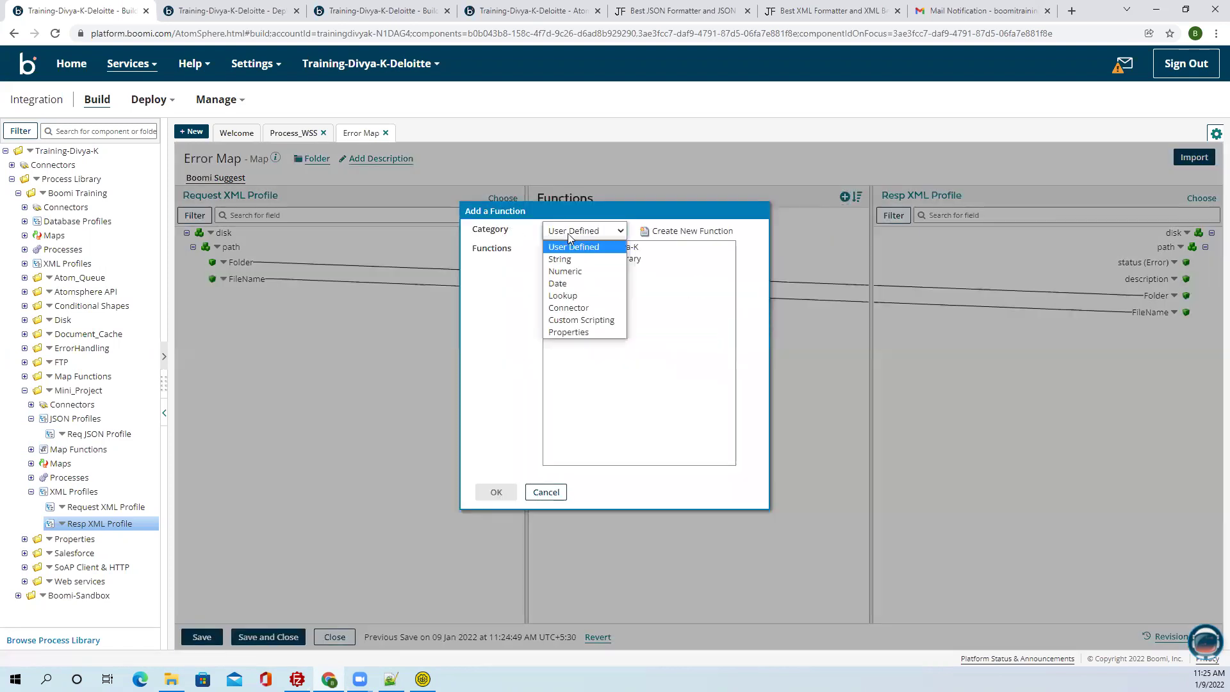
{"action": "left_click", "coordinate": [569, 332]}
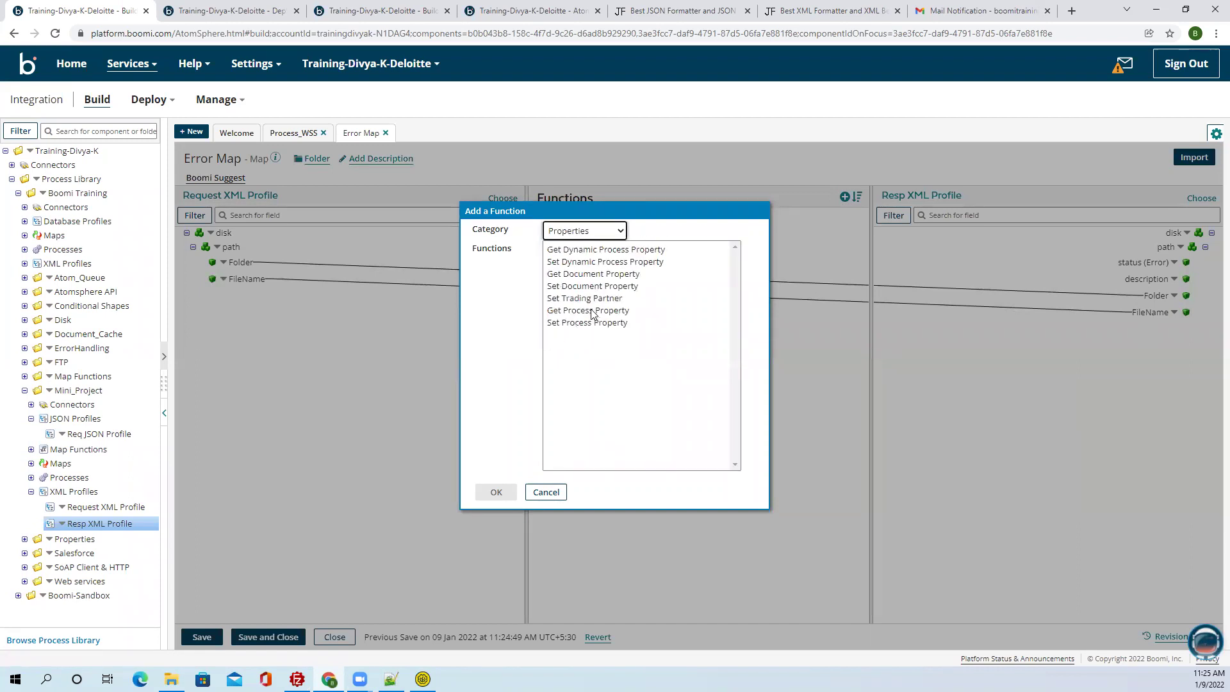
{"action": "left_click", "coordinate": [590, 274]}
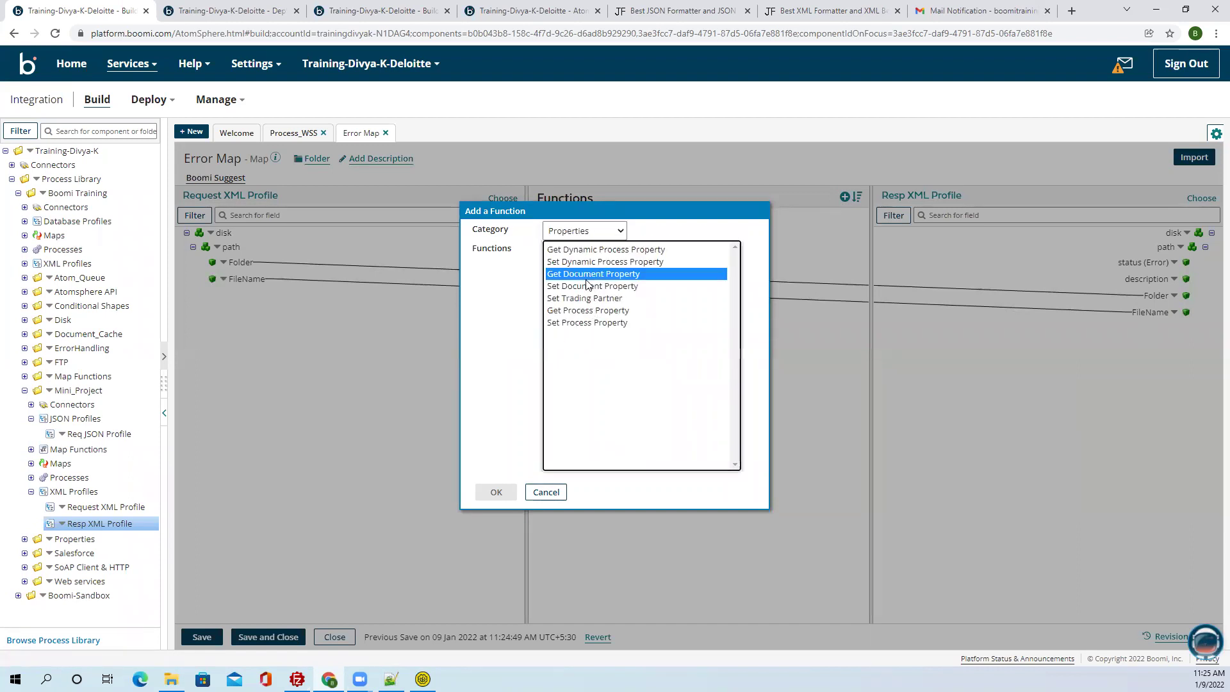
{"action": "left_click", "coordinate": [508, 488]}
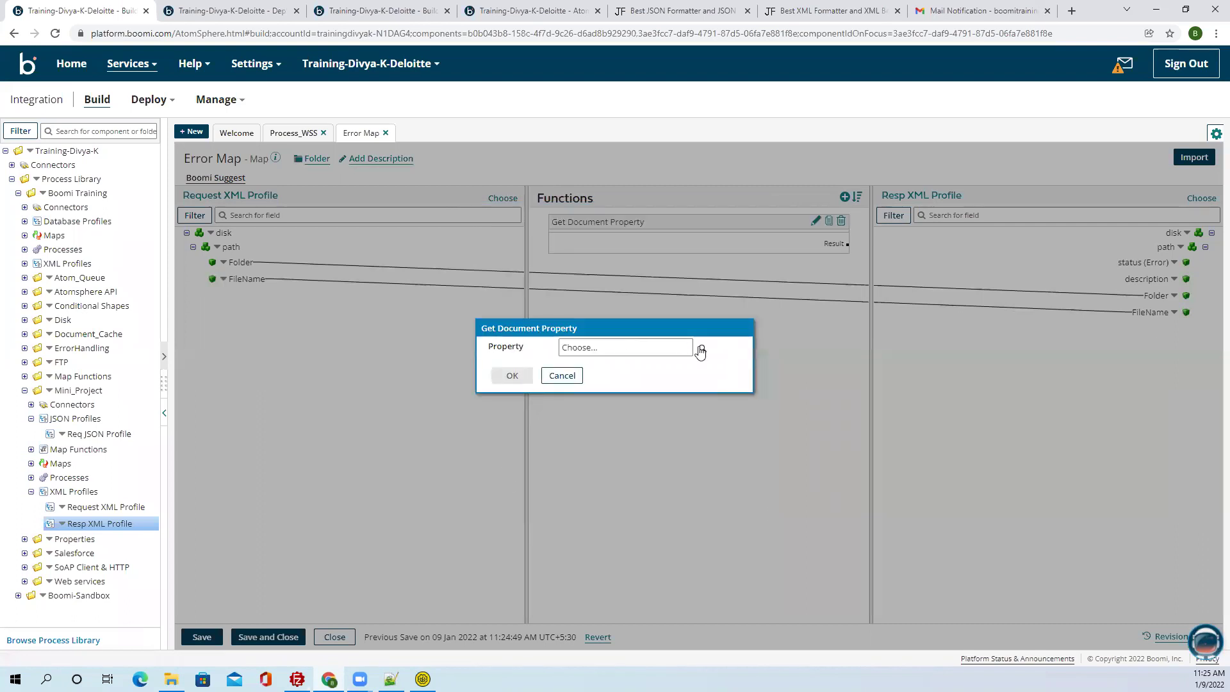
Have it read the Meta Data Try/Catch Message, feed the result into description, and save.
{"action": "left_click", "coordinate": [699, 348]}
{"action": "left_click", "coordinate": [656, 243]}
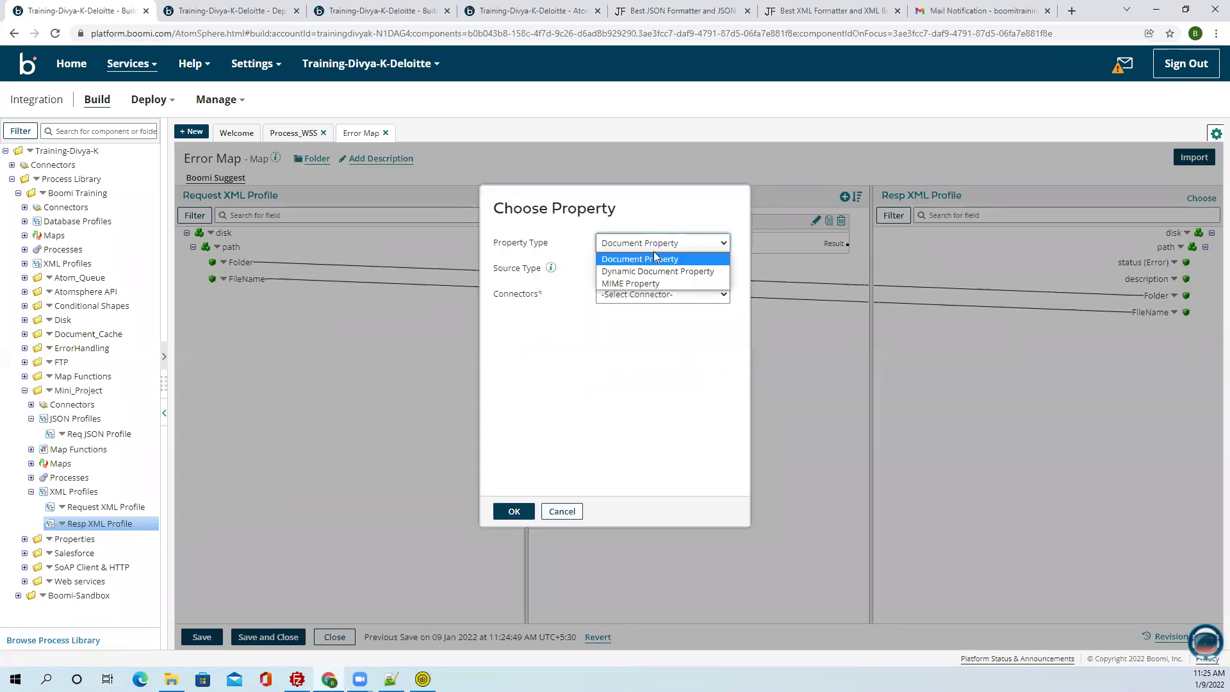
{"action": "left_click", "coordinate": [654, 259]}
{"action": "left_click", "coordinate": [655, 269]}
{"action": "left_click", "coordinate": [645, 308]}
{"action": "left_click", "coordinate": [647, 294]}
{"action": "left_click", "coordinate": [629, 408]}
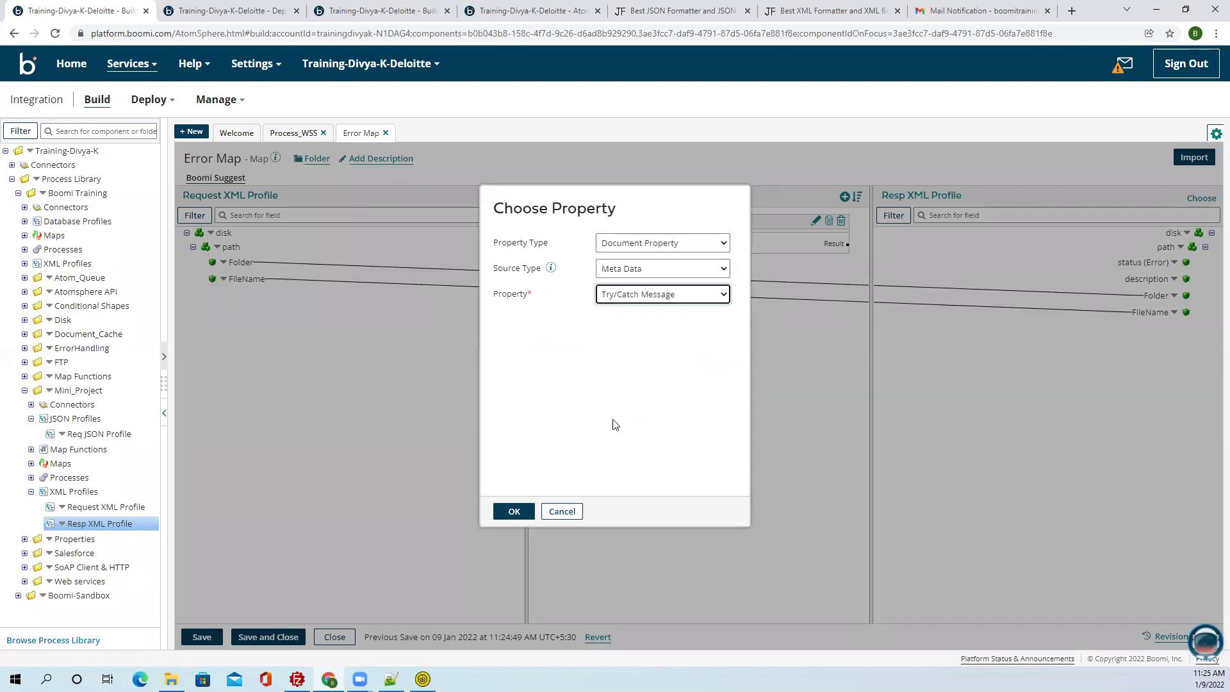
{"action": "left_click", "coordinate": [513, 510]}
{"action": "left_click", "coordinate": [513, 377]}
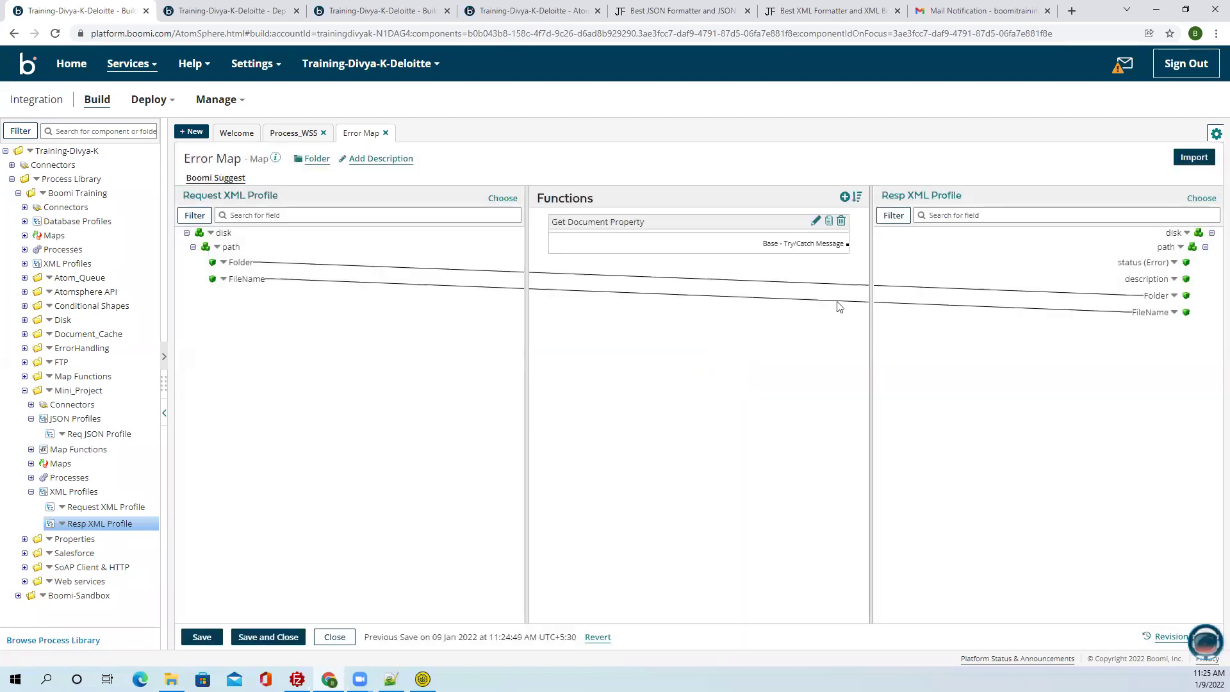
{"action": "left_click_drag", "start_coordinate": [847, 244], "coordinate": [1138, 280]}
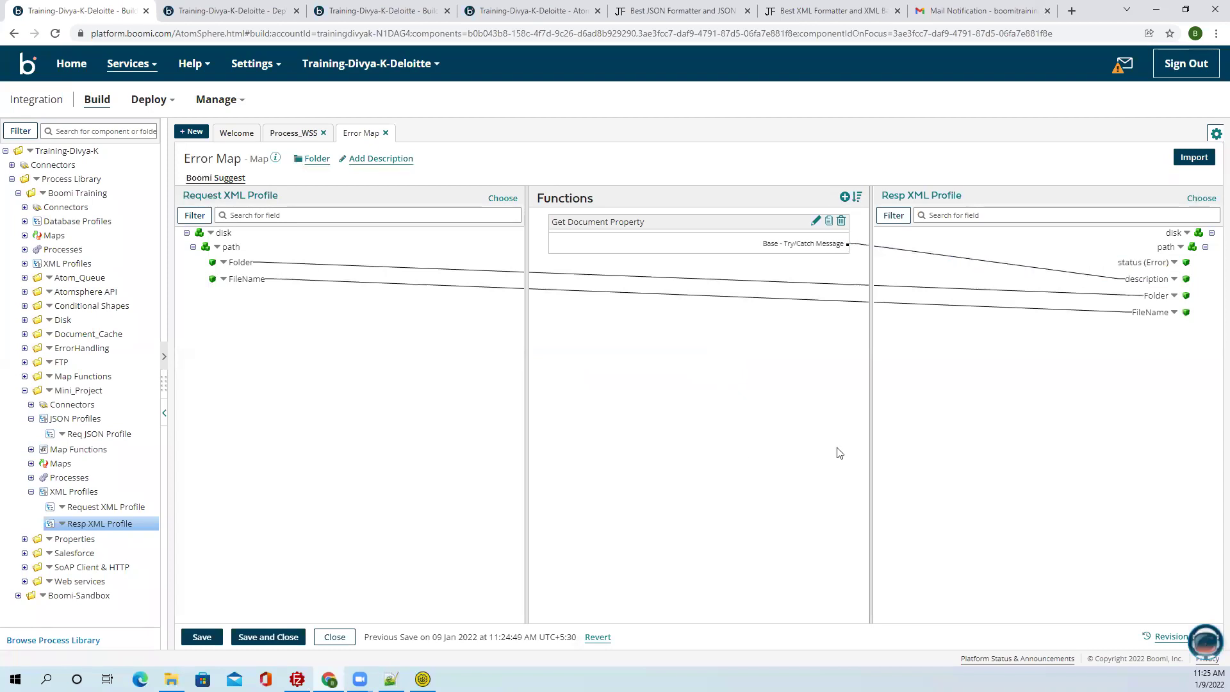
{"action": "left_click", "coordinate": [245, 642]}
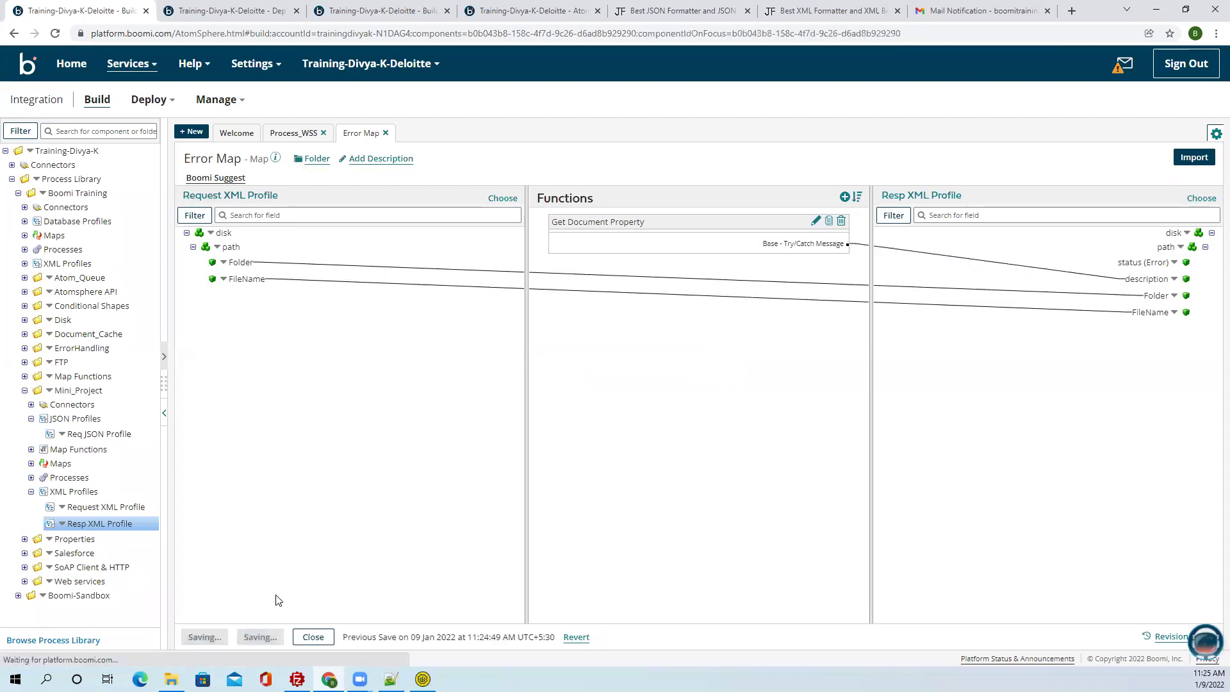
Confirm the Error Map step, attach a copied Return Documents step after it, and save Process_WSS.
{"action": "left_click", "coordinate": [901, 636]}
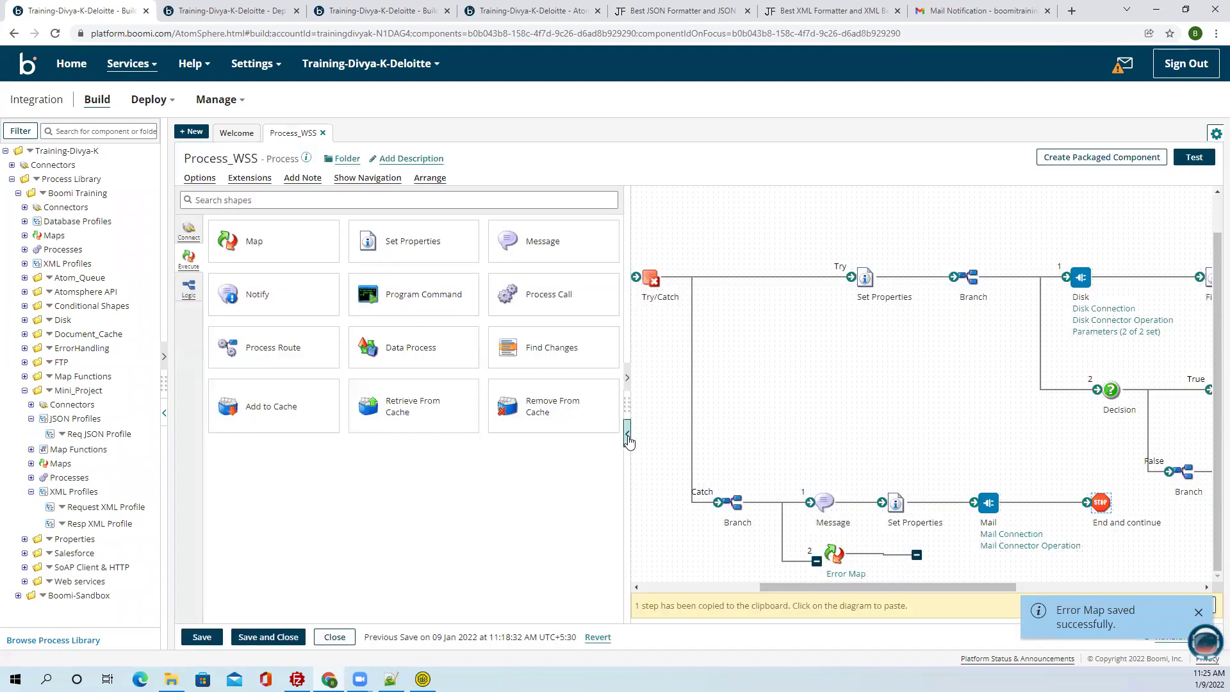
{"action": "left_click", "coordinate": [627, 434]}
{"action": "left_click", "coordinate": [164, 412]}
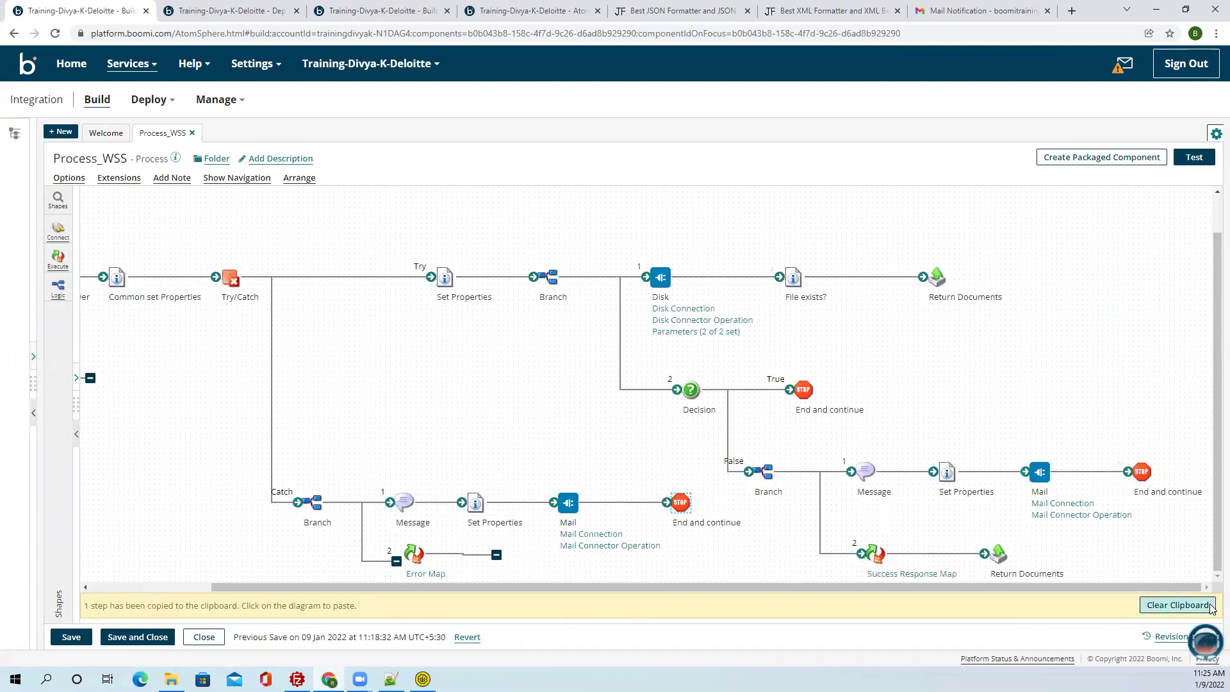
{"action": "left_click", "coordinate": [1177, 605]}
{"action": "left_click_drag", "start_coordinate": [408, 597], "coordinate": [405, 581]}
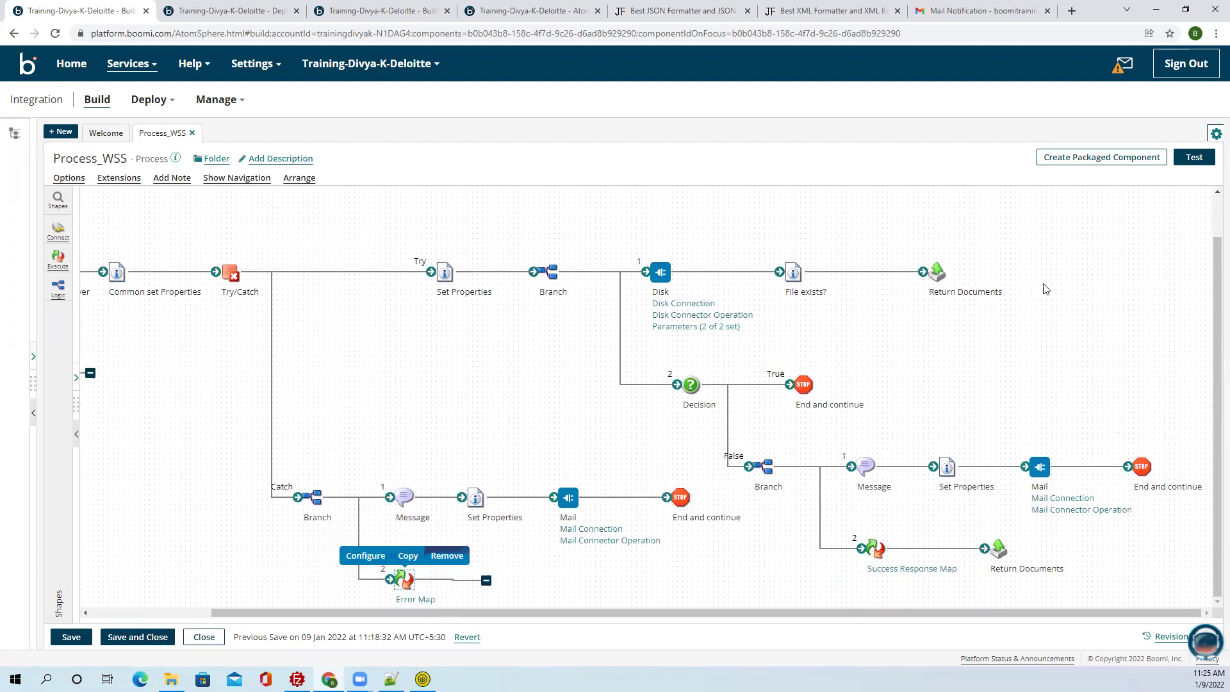
{"action": "left_click", "coordinate": [939, 252]}
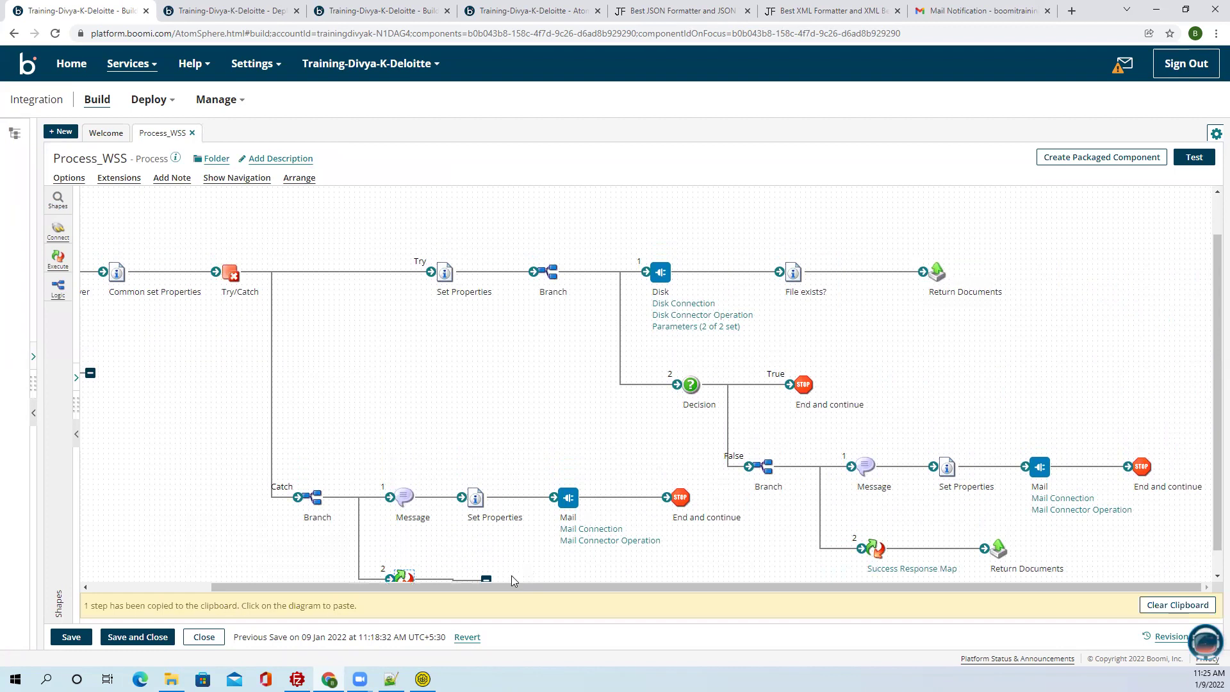
{"action": "left_click_drag", "start_coordinate": [513, 555], "coordinate": [487, 555]}
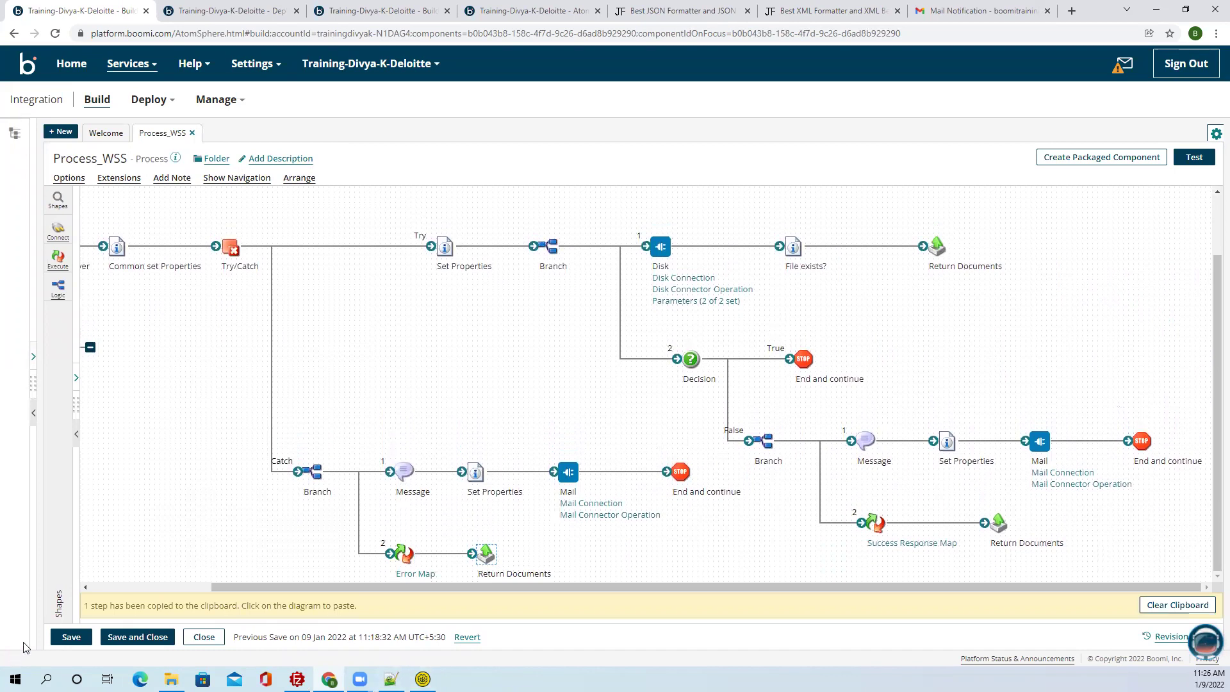
{"action": "left_click", "coordinate": [64, 638]}
{"action": "key", "text": "alt+Tab"}
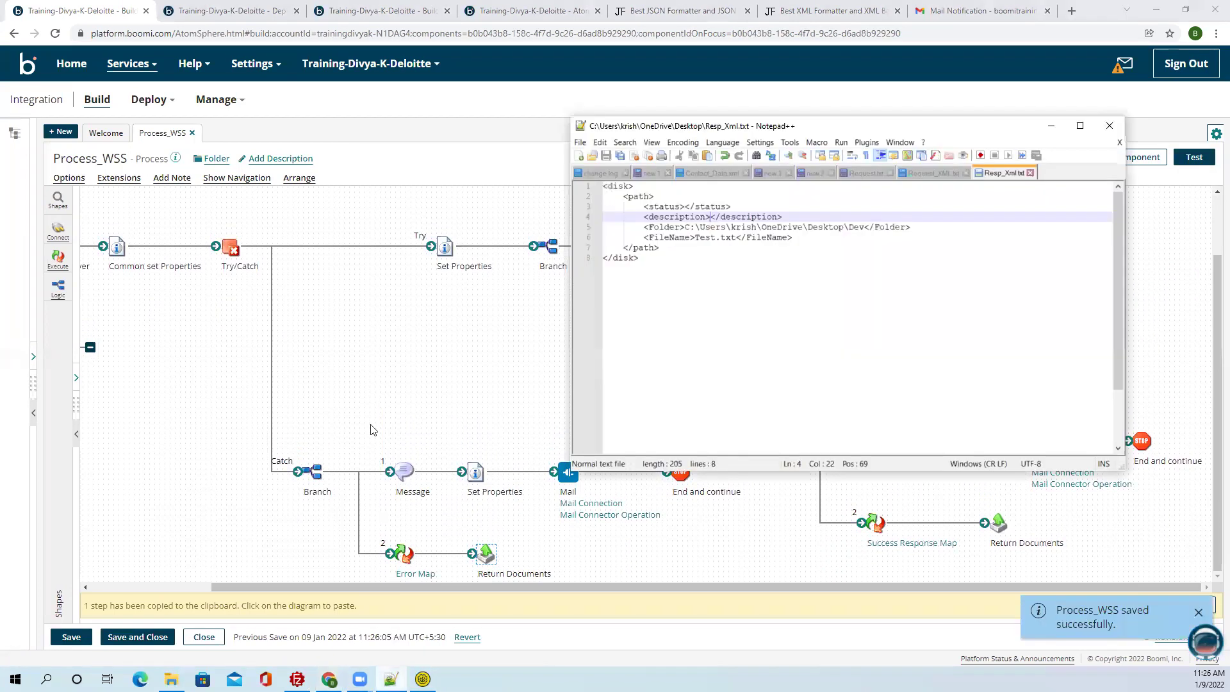
{"action": "left_click", "coordinate": [813, 173]}
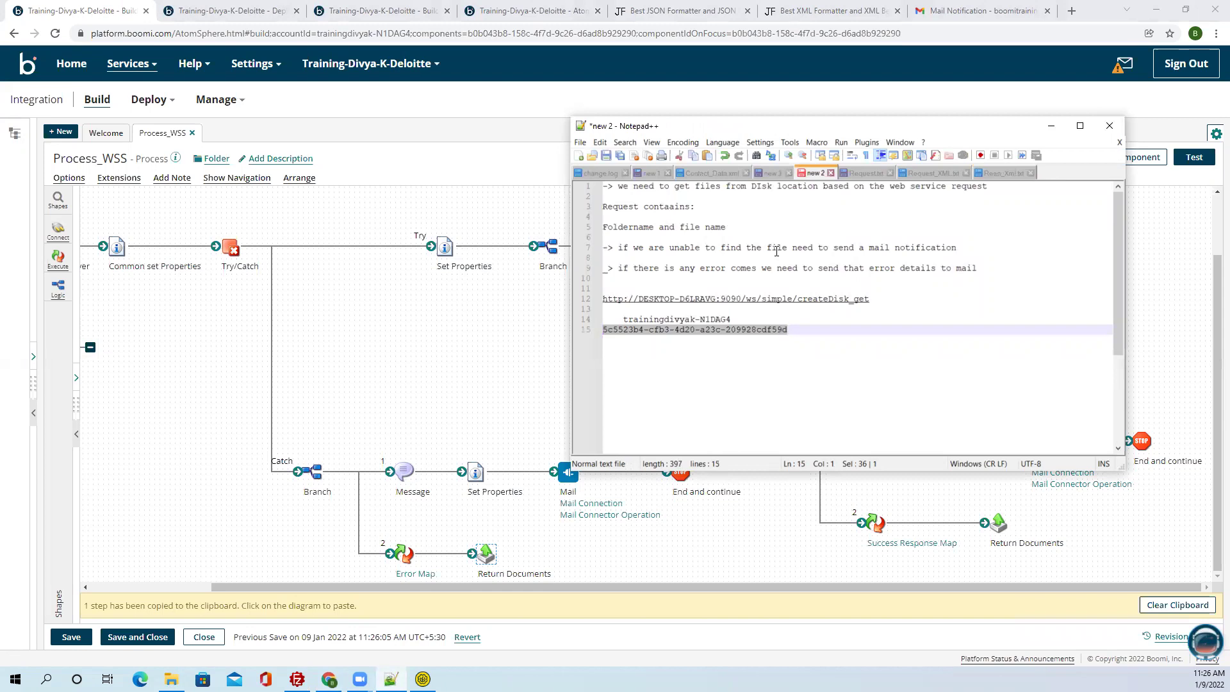
{"action": "left_click", "coordinate": [1051, 125]}
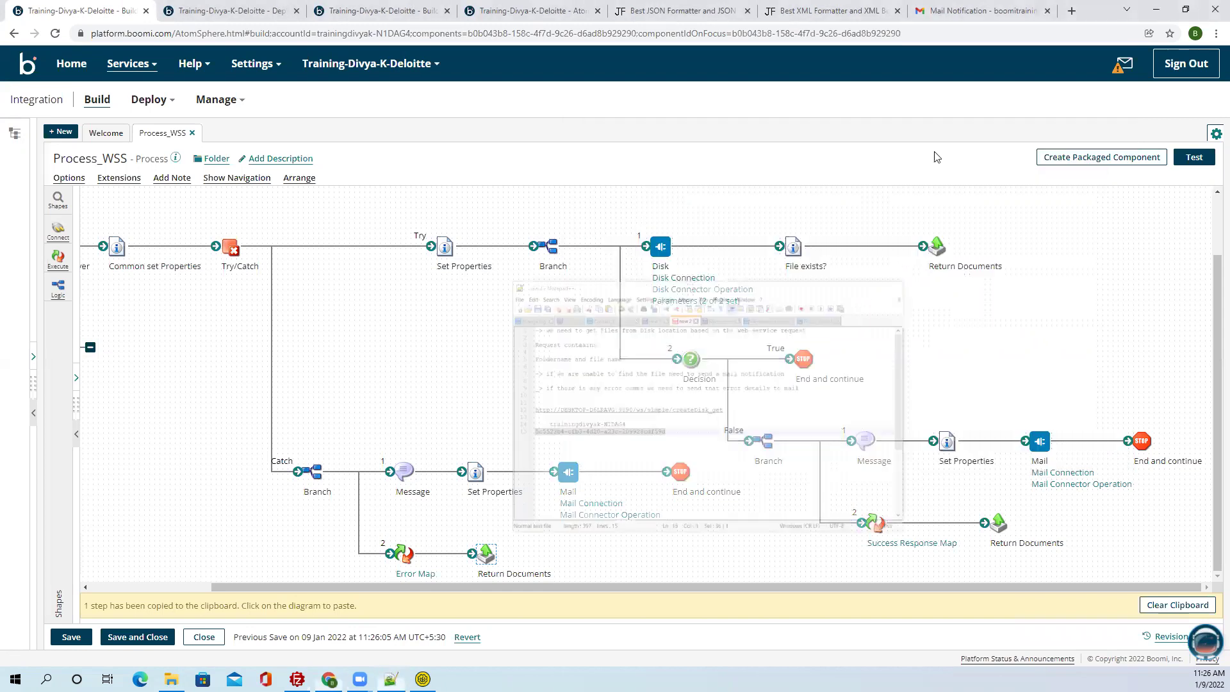
Tidy the Process_WSS diagram, save it, and start a packaged component for it.
{"action": "left_click_drag", "start_coordinate": [236, 586], "coordinate": [139, 585]}
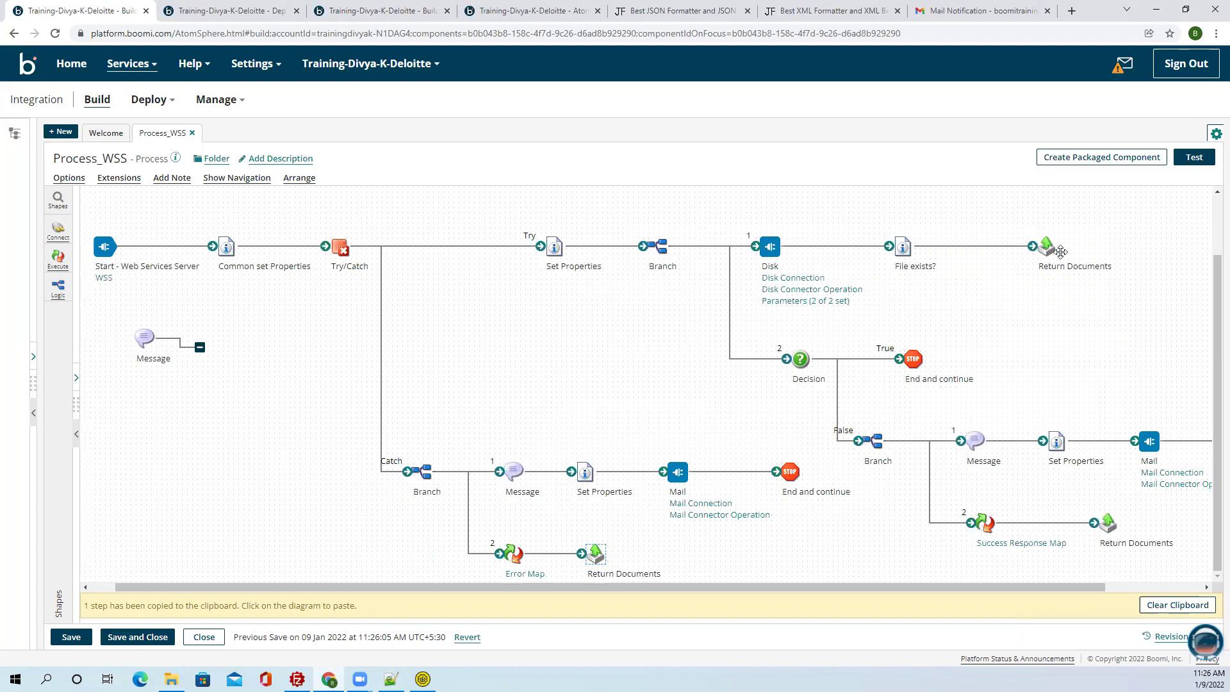
{"action": "left_click", "coordinate": [1161, 587]}
{"action": "left_click", "coordinate": [1160, 587]}
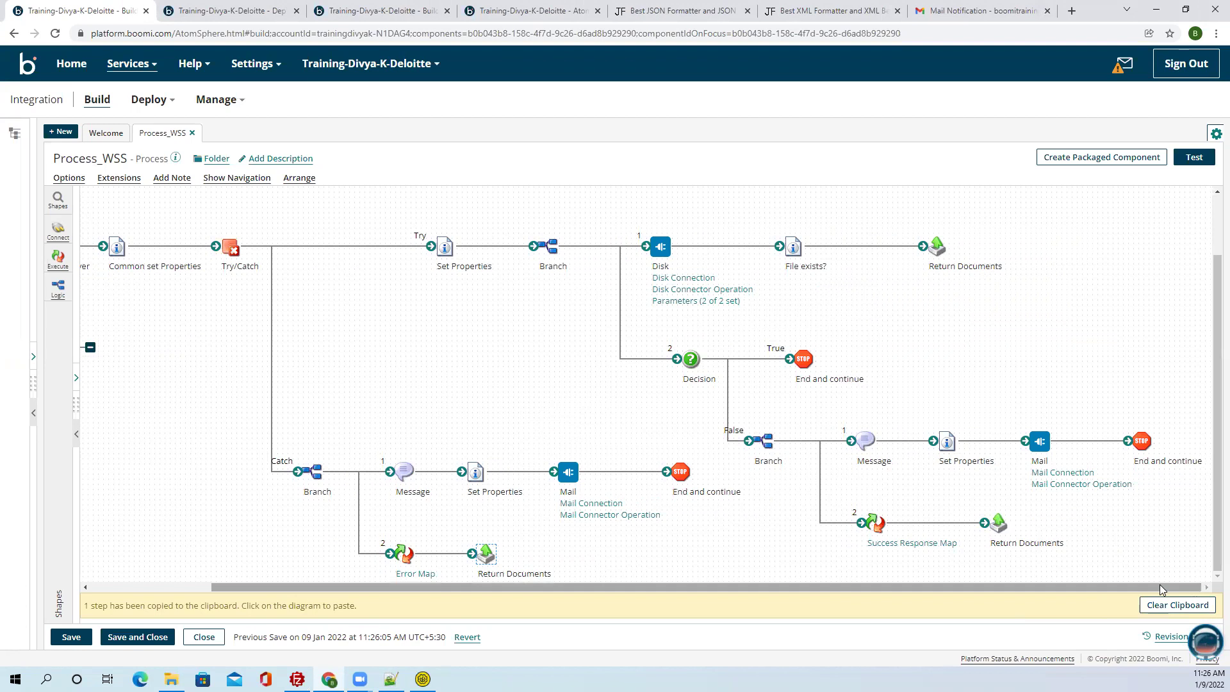
{"action": "left_click_drag", "start_coordinate": [222, 354], "coordinate": [455, 535]}
{"action": "left_click_drag", "start_coordinate": [663, 590], "coordinate": [1162, 574]}
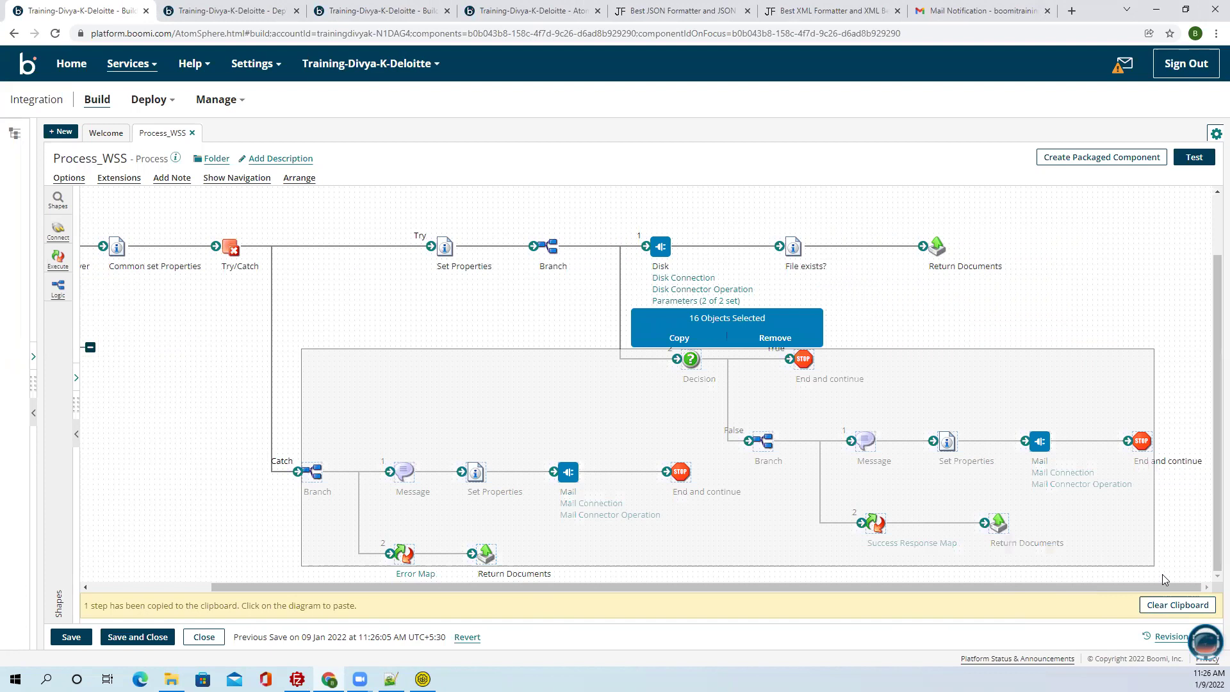
{"action": "left_click", "coordinate": [228, 347]}
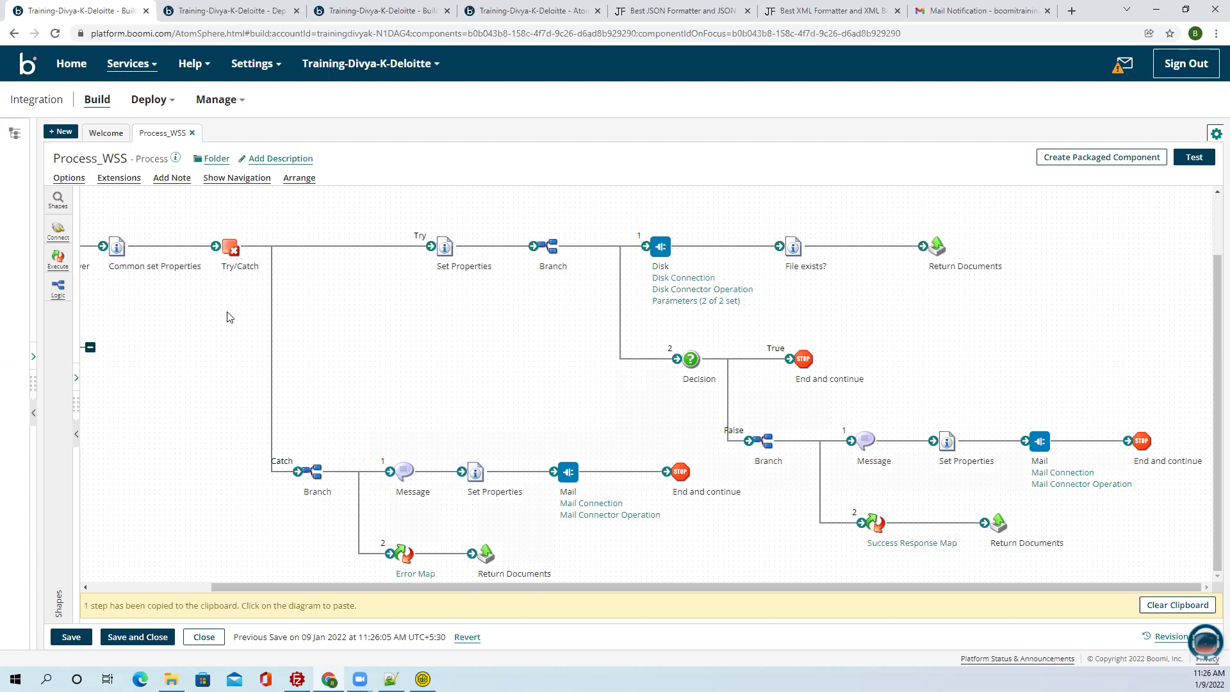
{"action": "left_click", "coordinate": [66, 639]}
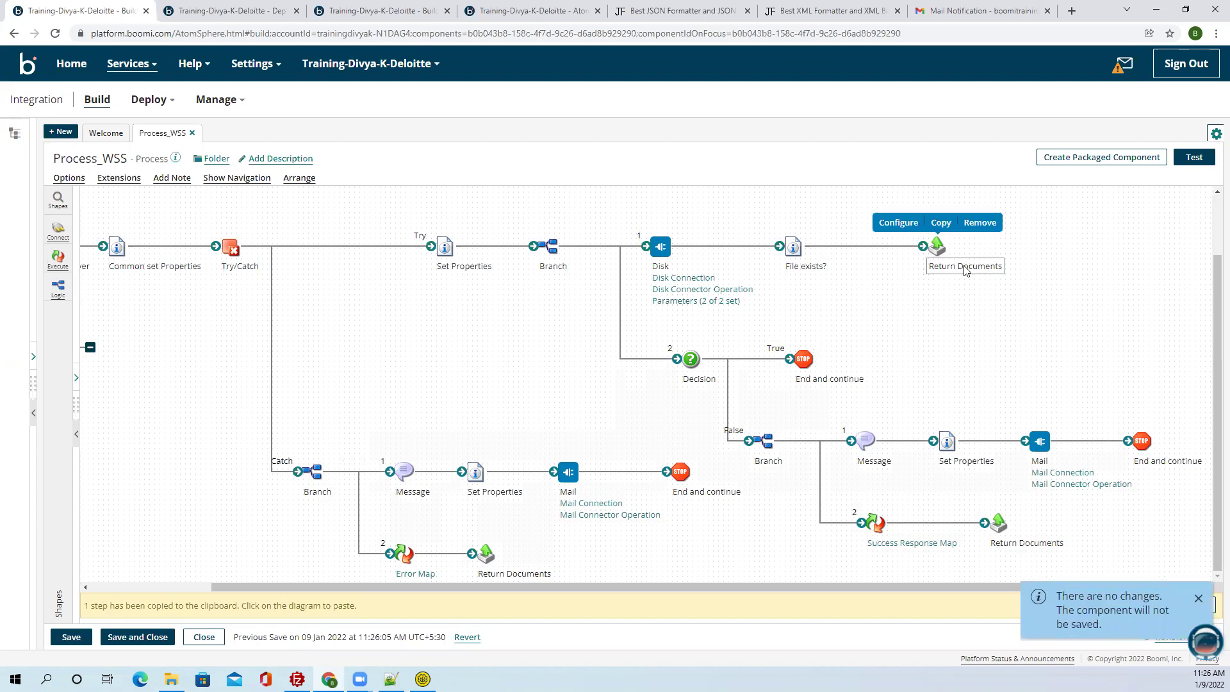
{"action": "left_click", "coordinate": [1101, 159]}
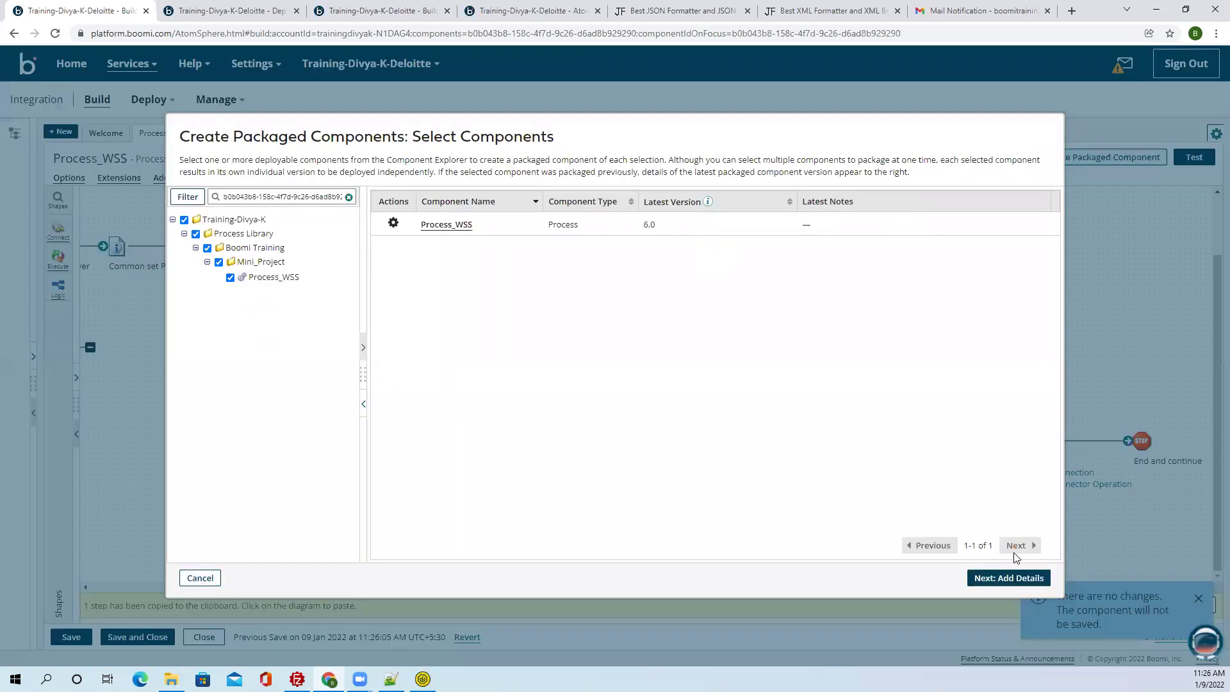
Create the Process_WSS package, deploy it to 1-Test, then bring SoapUI forward.
{"action": "left_click", "coordinate": [1000, 579]}
{"action": "left_click", "coordinate": [1000, 579]}
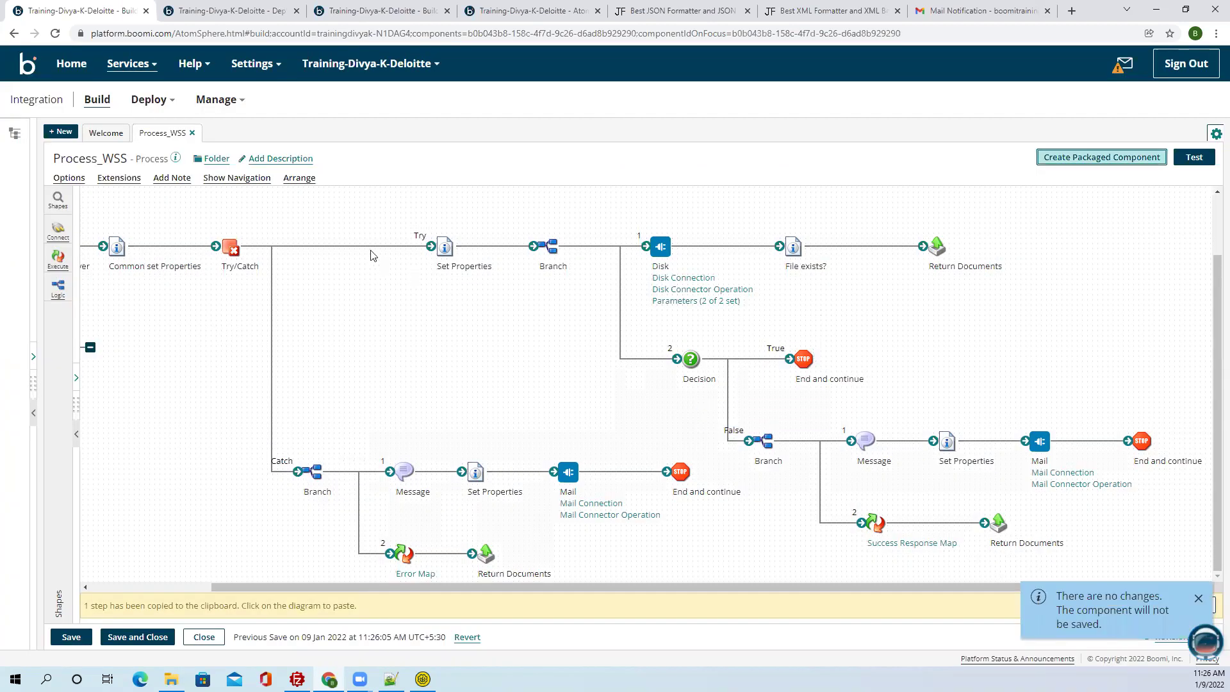
{"action": "left_click", "coordinate": [464, 402]}
{"action": "left_click", "coordinate": [371, 195]}
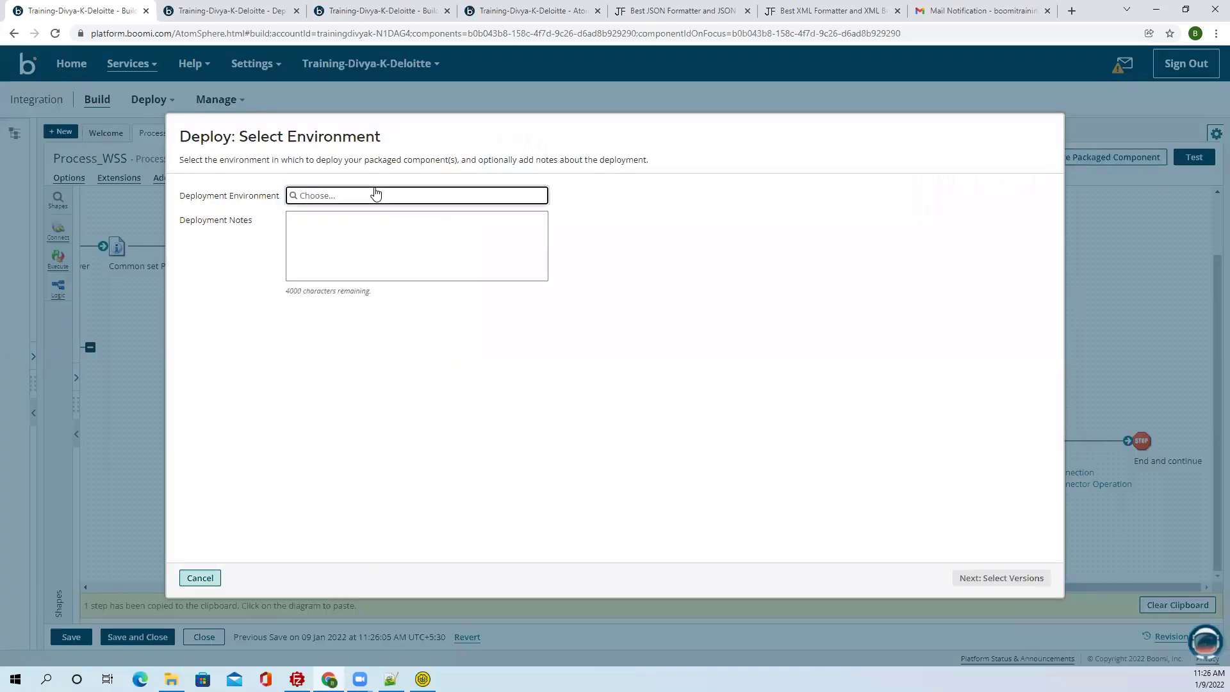
{"action": "left_click", "coordinate": [314, 211]}
{"action": "left_click", "coordinate": [996, 578]}
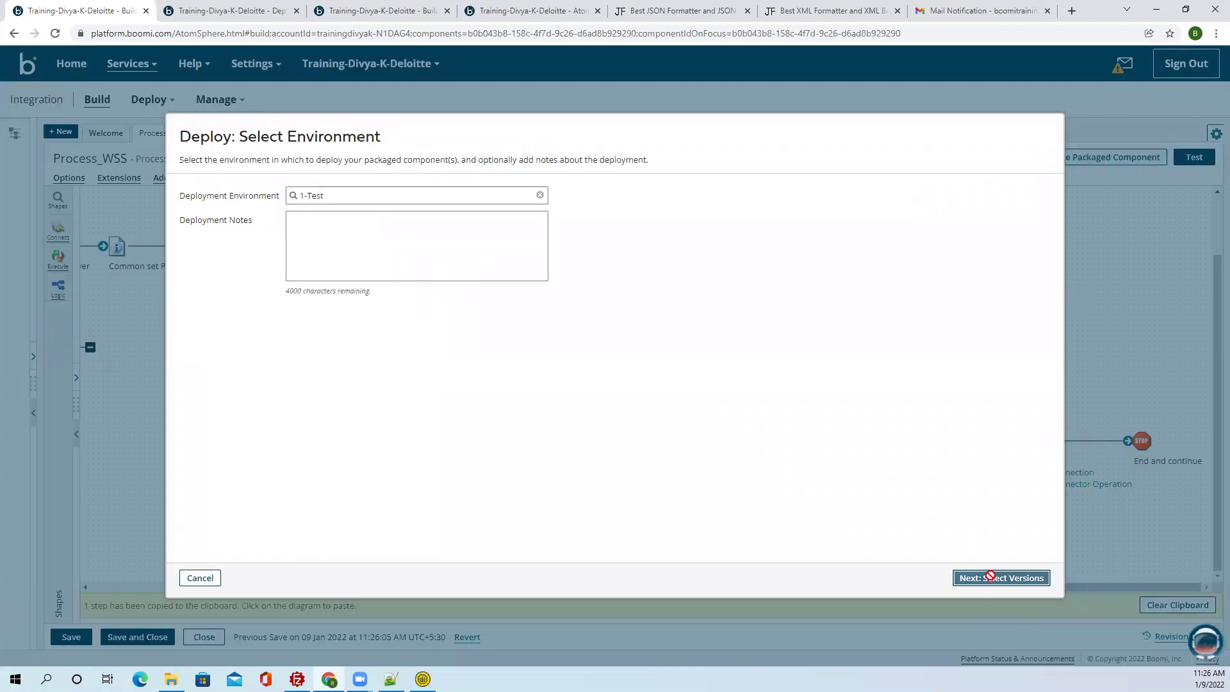
{"action": "left_click", "coordinate": [998, 576]}
{"action": "left_click", "coordinate": [1015, 578]}
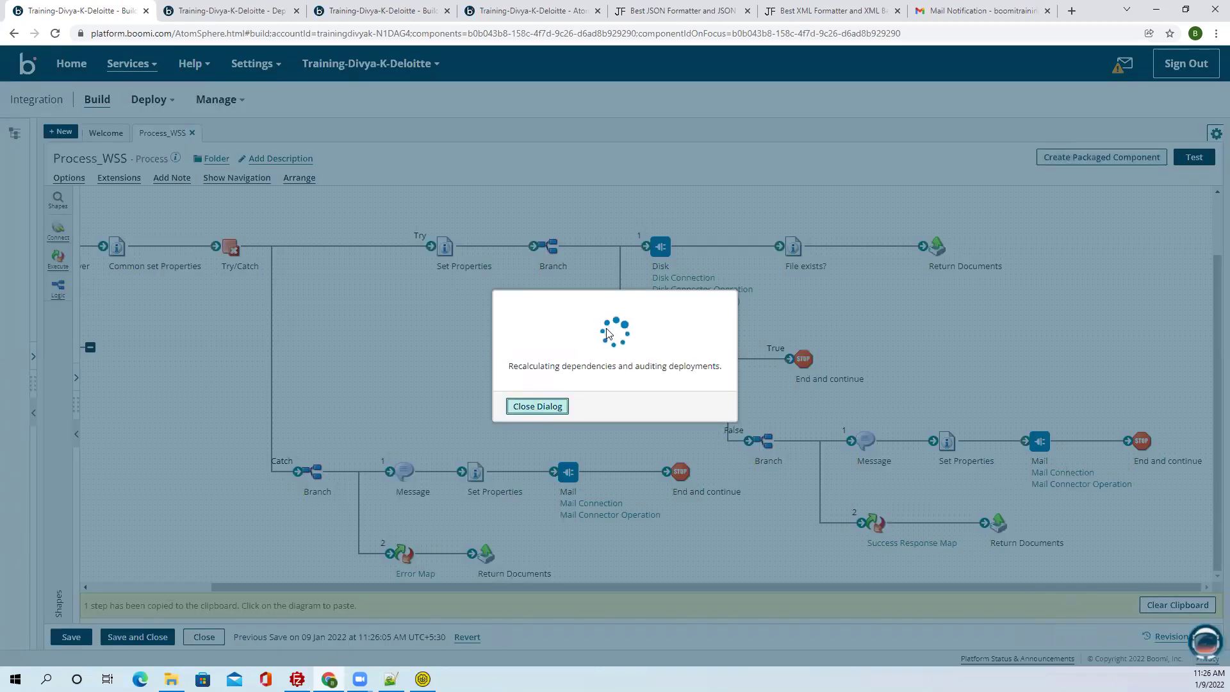
{"action": "left_click", "coordinate": [546, 407]}
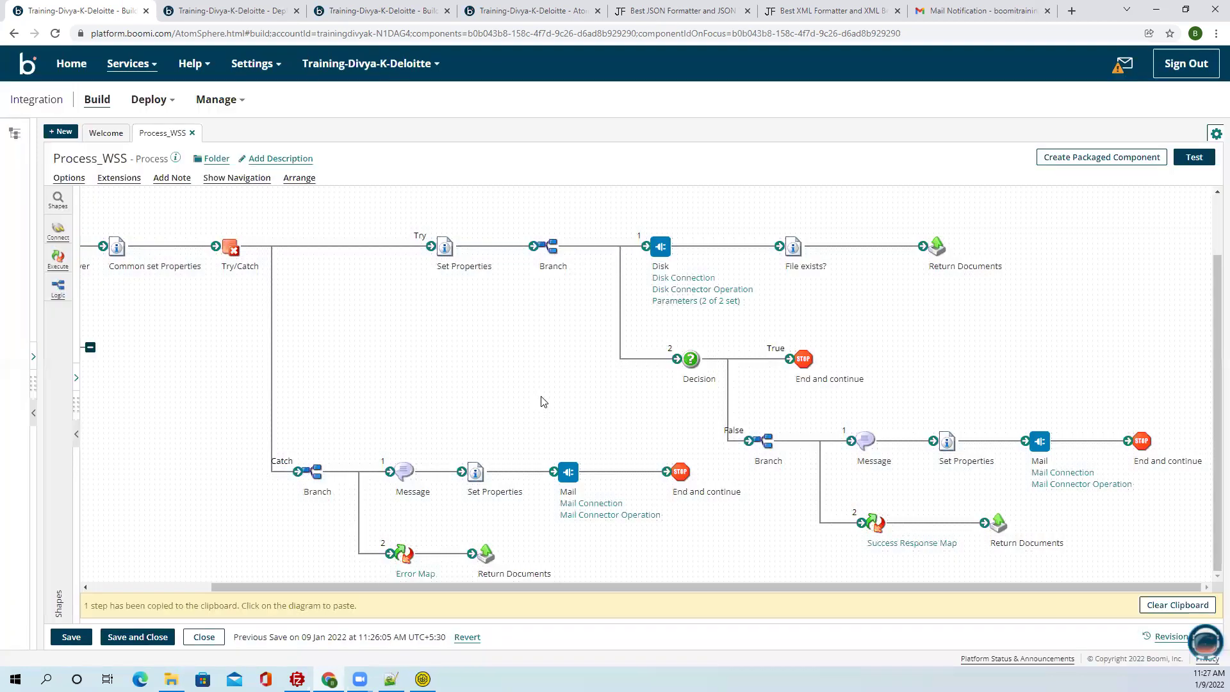
{"action": "left_click", "coordinate": [422, 679]}
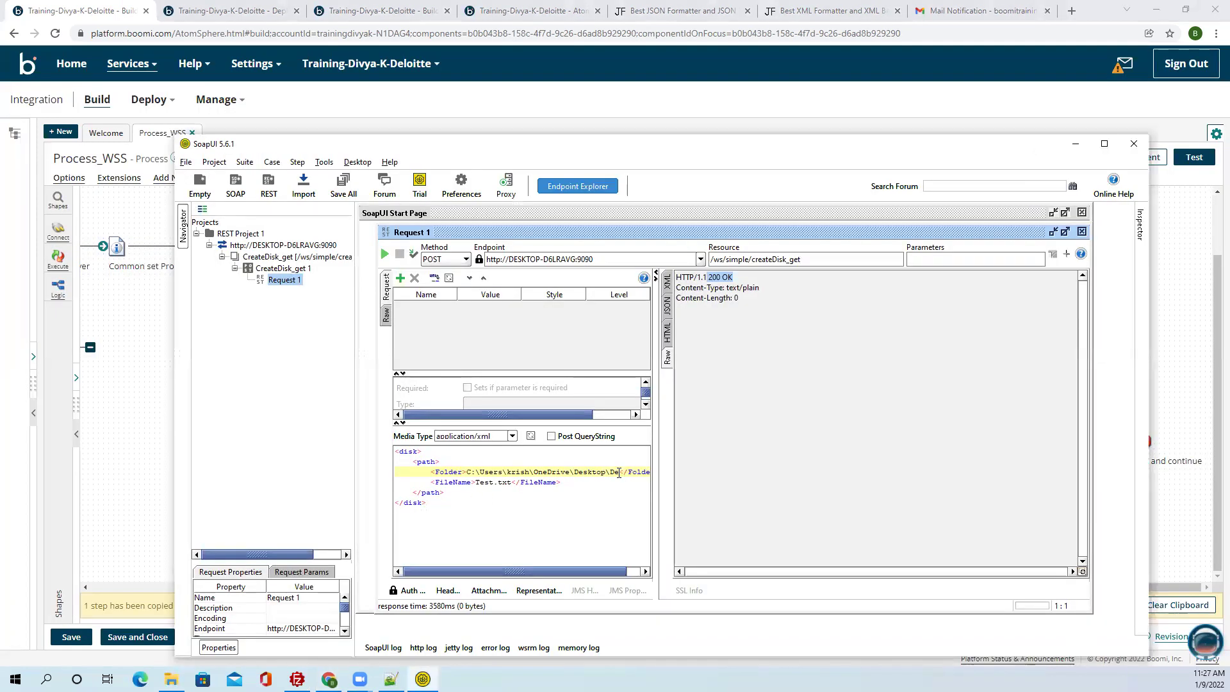
Send Request 1 for folder Desktop\De and review the Error response saying the directory does not exist.
{"action": "left_click", "coordinate": [385, 254]}
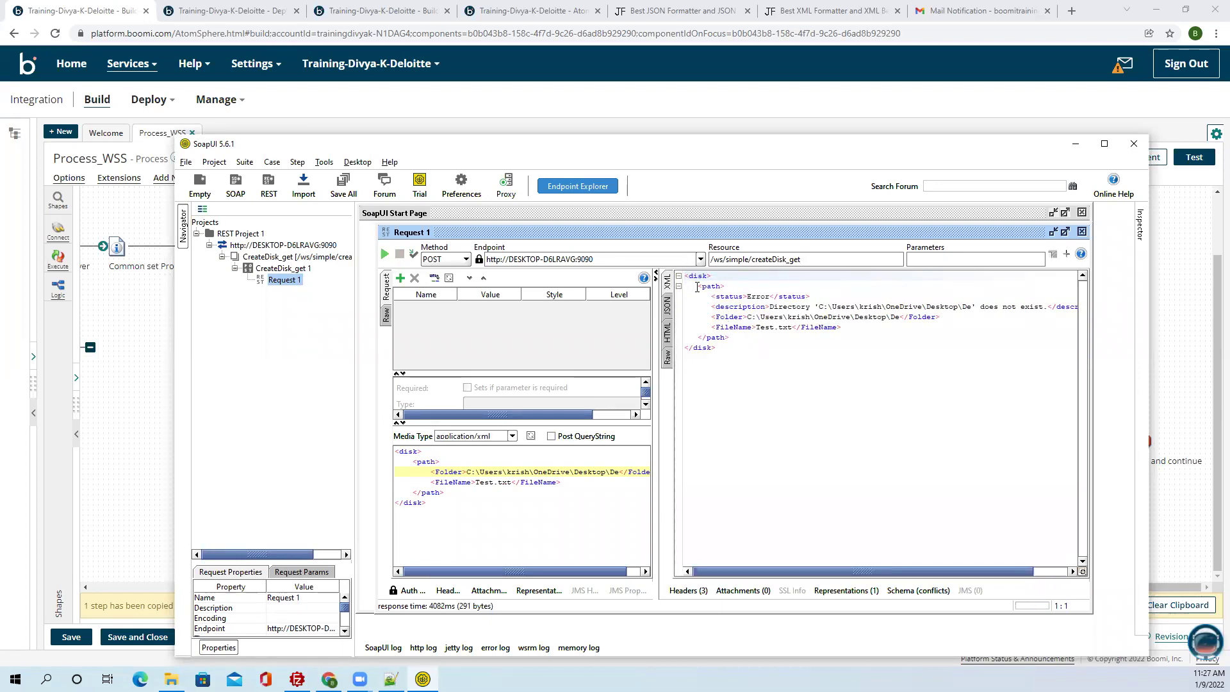
{"action": "left_click_drag", "start_coordinate": [747, 295], "coordinate": [1046, 305]}
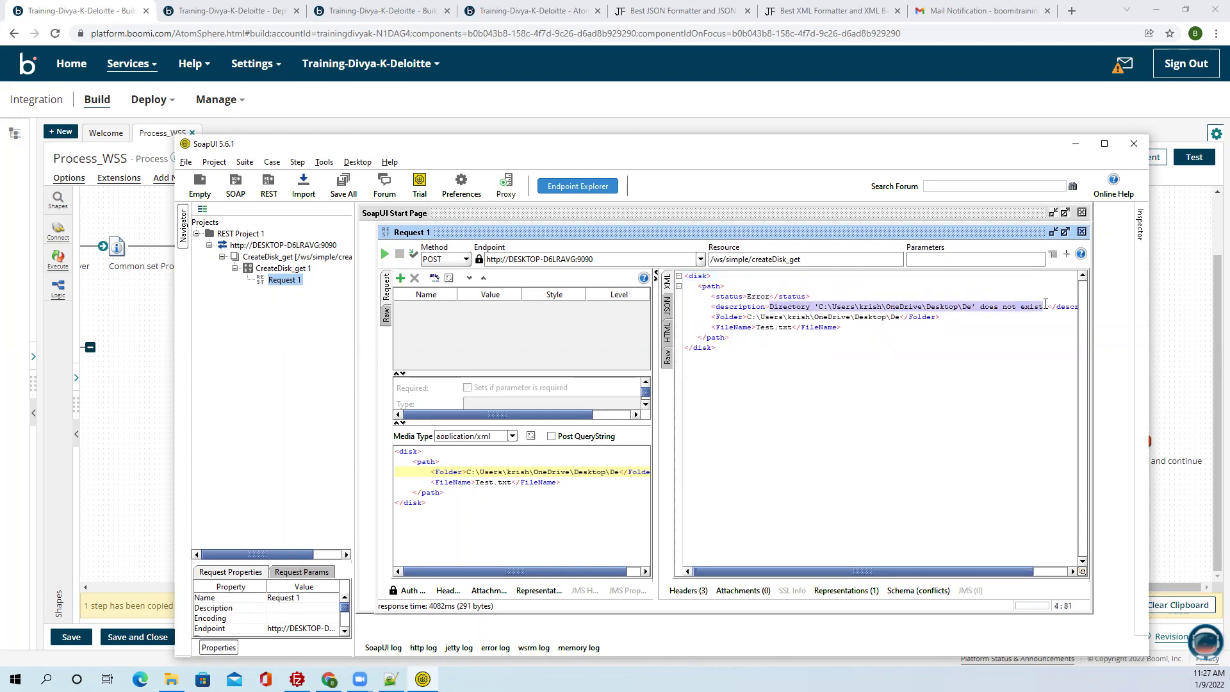
{"action": "left_click", "coordinate": [971, 307]}
{"action": "left_click_drag", "start_coordinate": [745, 317], "coordinate": [903, 316]}
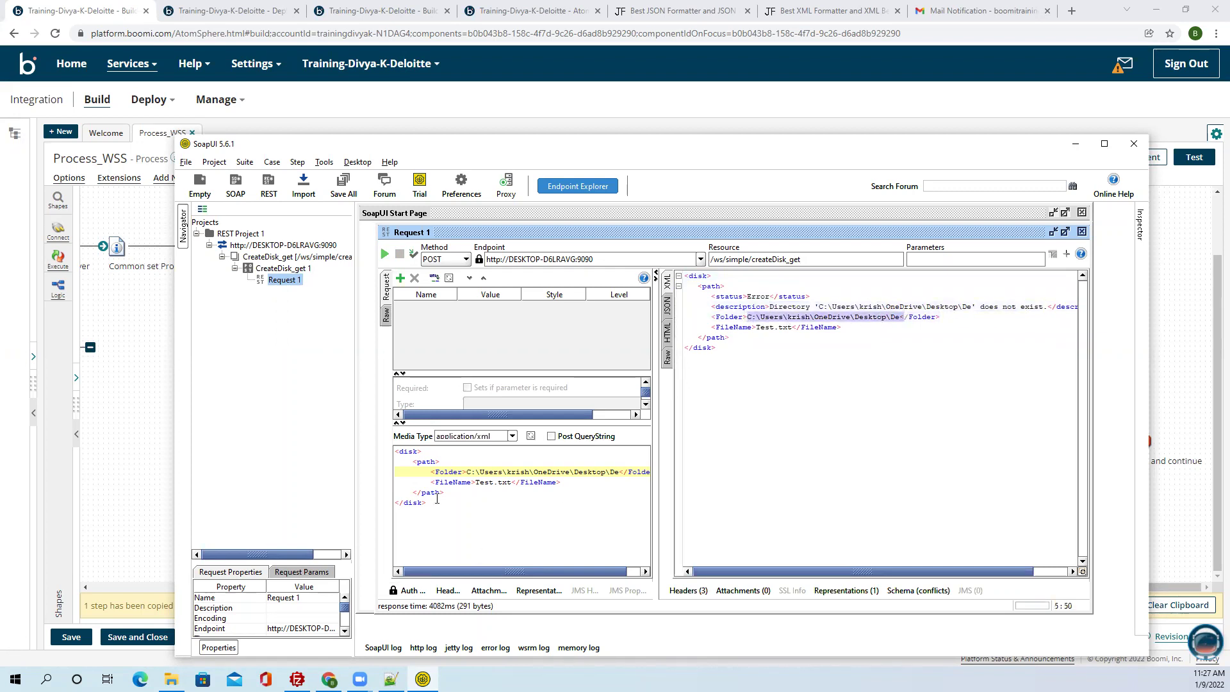
{"action": "left_click", "coordinate": [752, 328]}
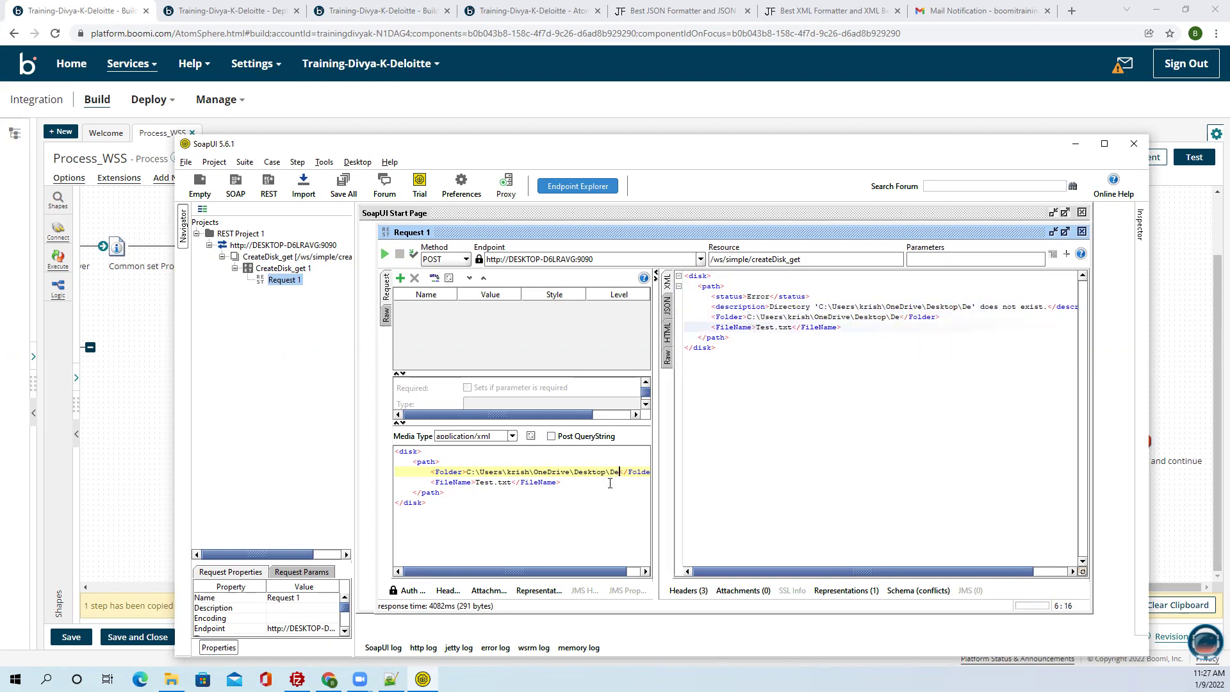
Correct the folder to Desktop\Dev, resend, and review the Success response: Test.txt not found.
{"action": "type", "text": "v"}
{"action": "key", "text": "alt+Return"}
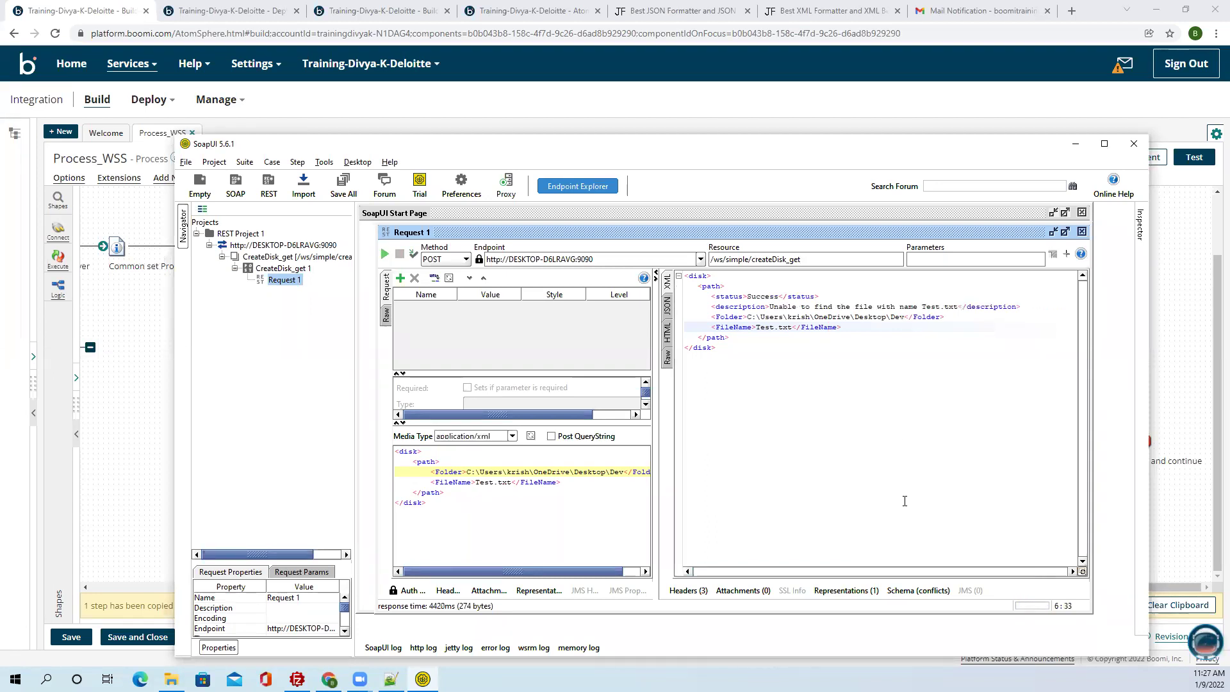
{"action": "left_click_drag", "start_coordinate": [747, 296], "coordinate": [961, 309]}
{"action": "left_click", "coordinate": [768, 307]}
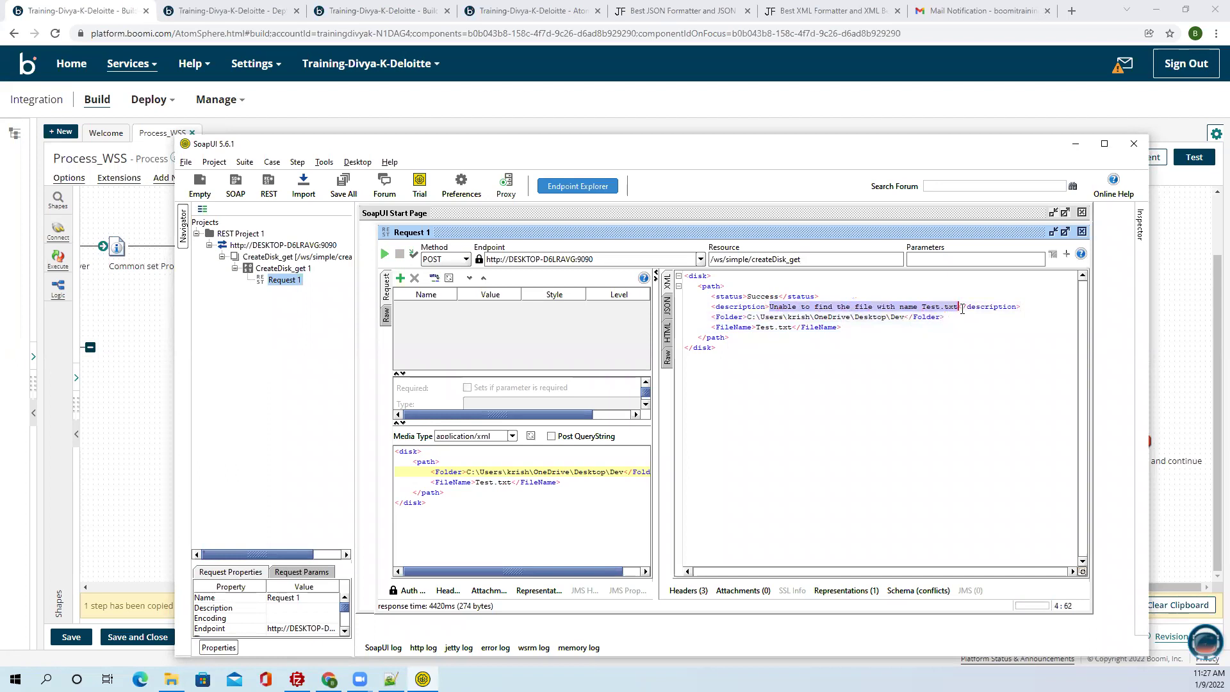
{"action": "left_click_drag", "start_coordinate": [747, 318], "coordinate": [908, 316]}
{"action": "left_click_drag", "start_coordinate": [757, 328], "coordinate": [820, 328]}
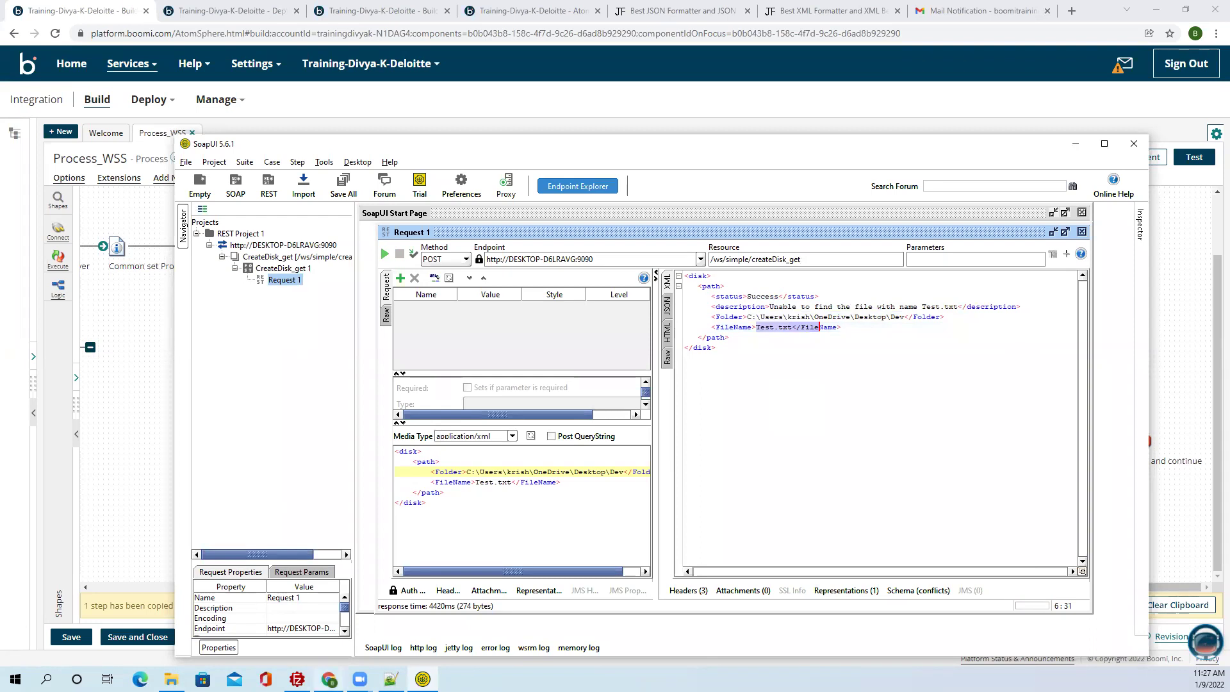
Copy the Contact_Data file name from the Dev folder and select Test.txt in the request body.
{"action": "left_click", "coordinate": [171, 680]}
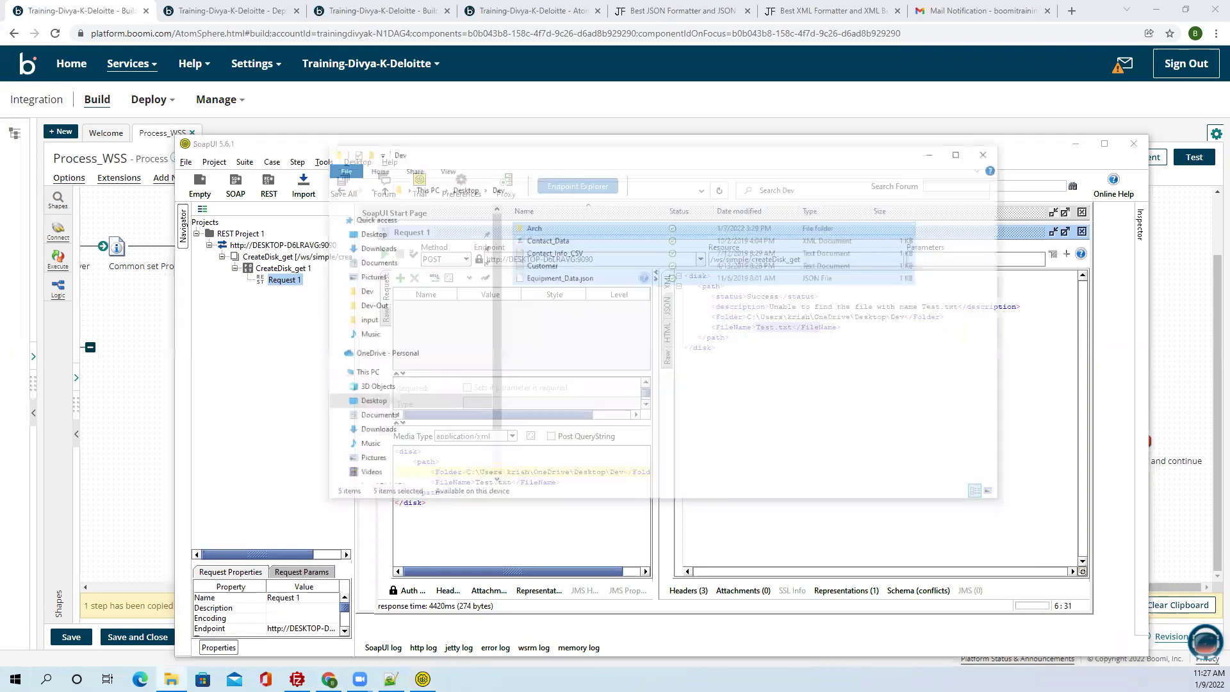
{"action": "left_click", "coordinate": [615, 202]}
{"action": "left_click", "coordinate": [615, 201]}
{"action": "key", "text": "ctrl+c"}
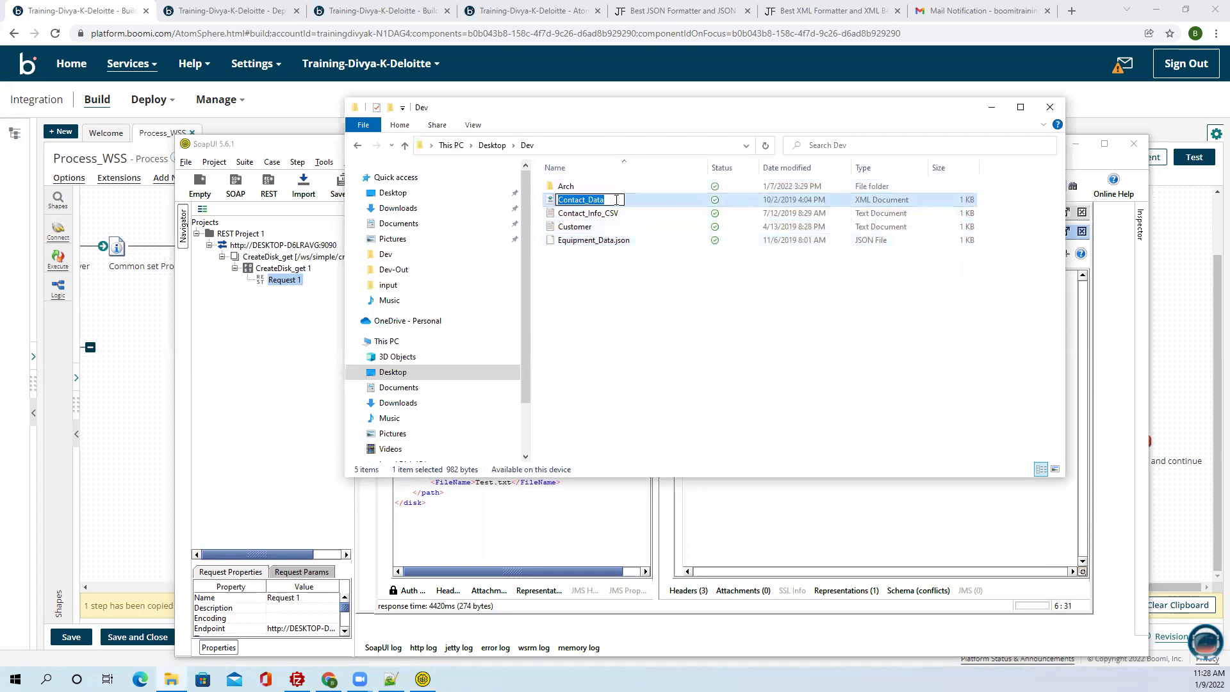
{"action": "left_click", "coordinate": [992, 107]}
{"action": "left_click_drag", "start_coordinate": [512, 483], "coordinate": [476, 485]}
Change FileName to Contact_Data.xml, send it, and scroll through the returned Customers XML records.
{"action": "key", "text": "ctrl+v"}
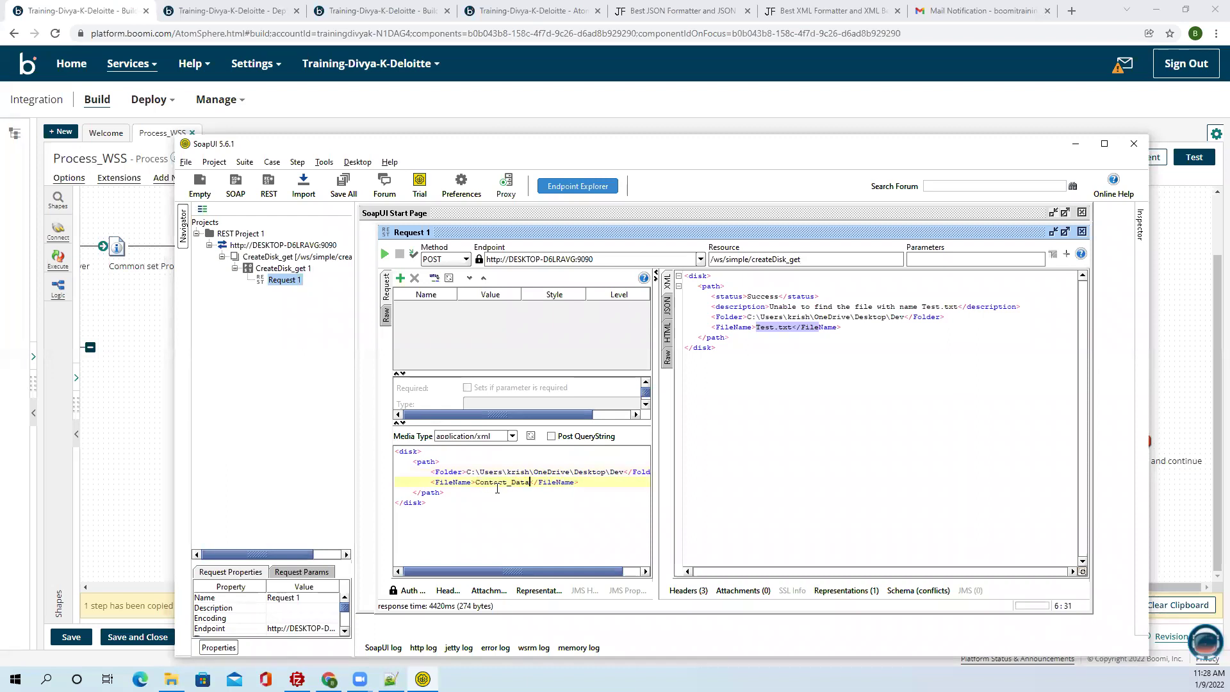
{"action": "type", "text": ".xml"}
{"action": "left_click", "coordinate": [384, 254]}
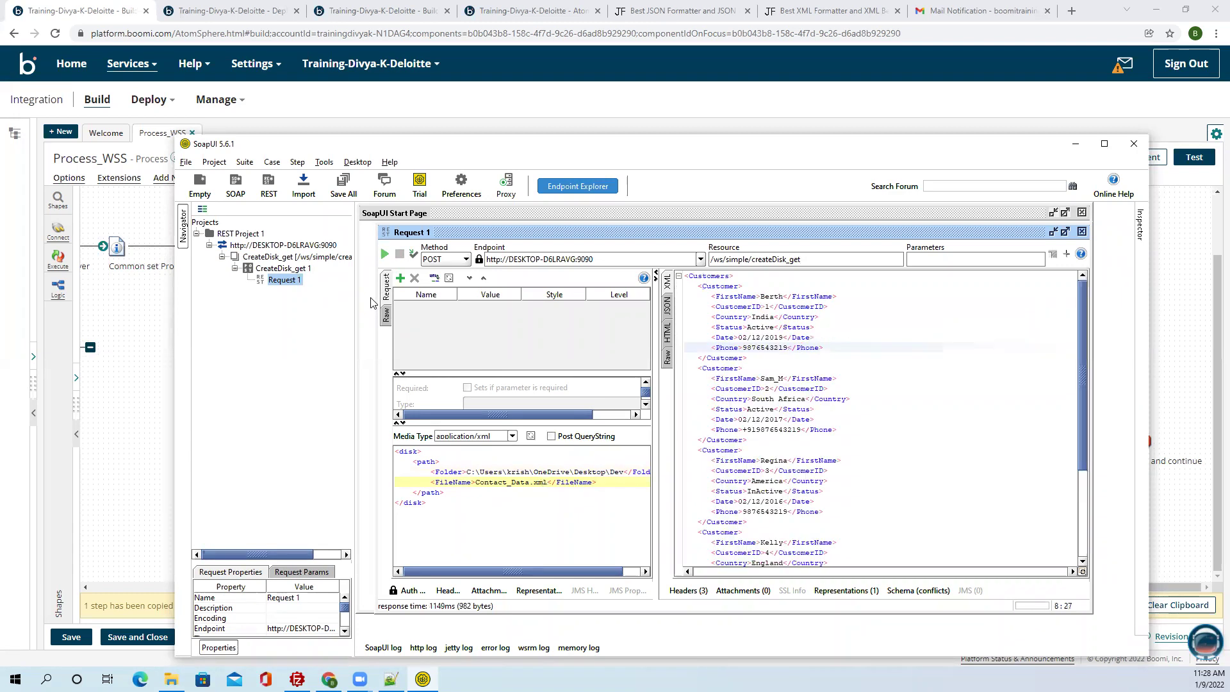
{"action": "scroll", "coordinate": [786, 378], "scroll_direction": "down", "scroll_amount": 3}
{"action": "scroll", "coordinate": [787, 378], "scroll_direction": "down", "scroll_amount": 2}
{"action": "scroll", "coordinate": [784, 394], "scroll_direction": "up", "scroll_amount": 5}
{"action": "scroll", "coordinate": [784, 395], "scroll_direction": "down", "scroll_amount": 3}
{"action": "scroll", "coordinate": [784, 389], "scroll_direction": "up", "scroll_amount": 4}
Copy the Equipment_Data.json file name from the Dev folder in File Explorer.
{"action": "left_click", "coordinate": [171, 679]}
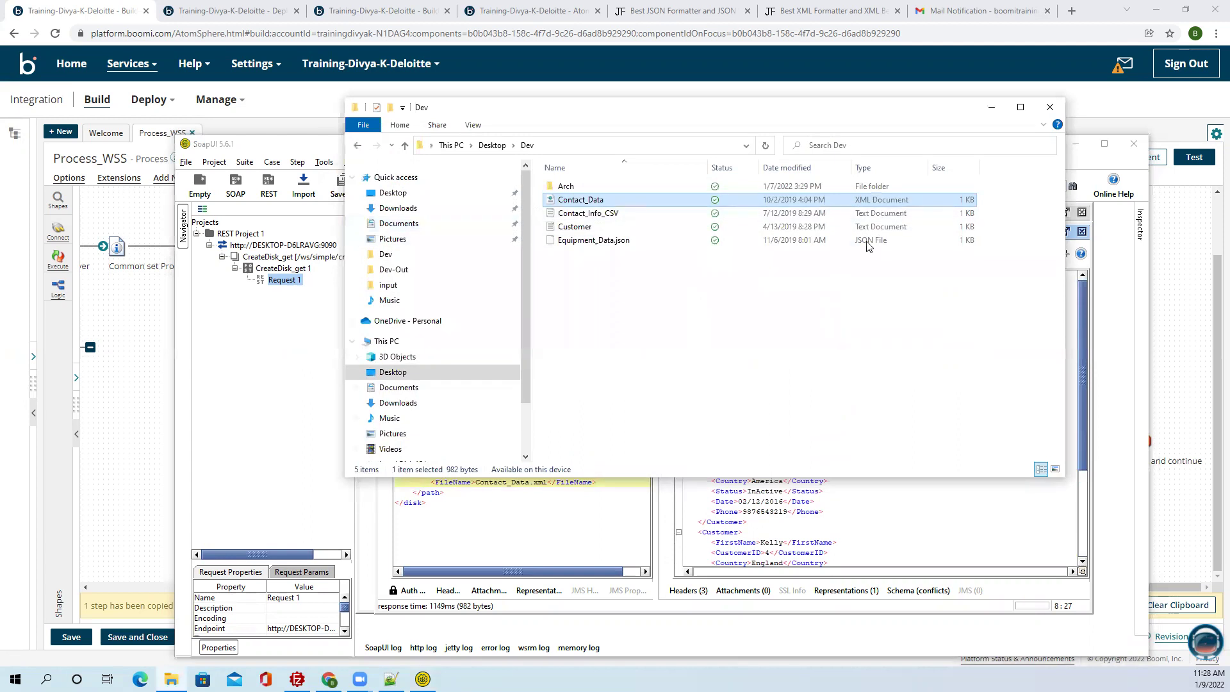
{"action": "left_click", "coordinate": [629, 244]}
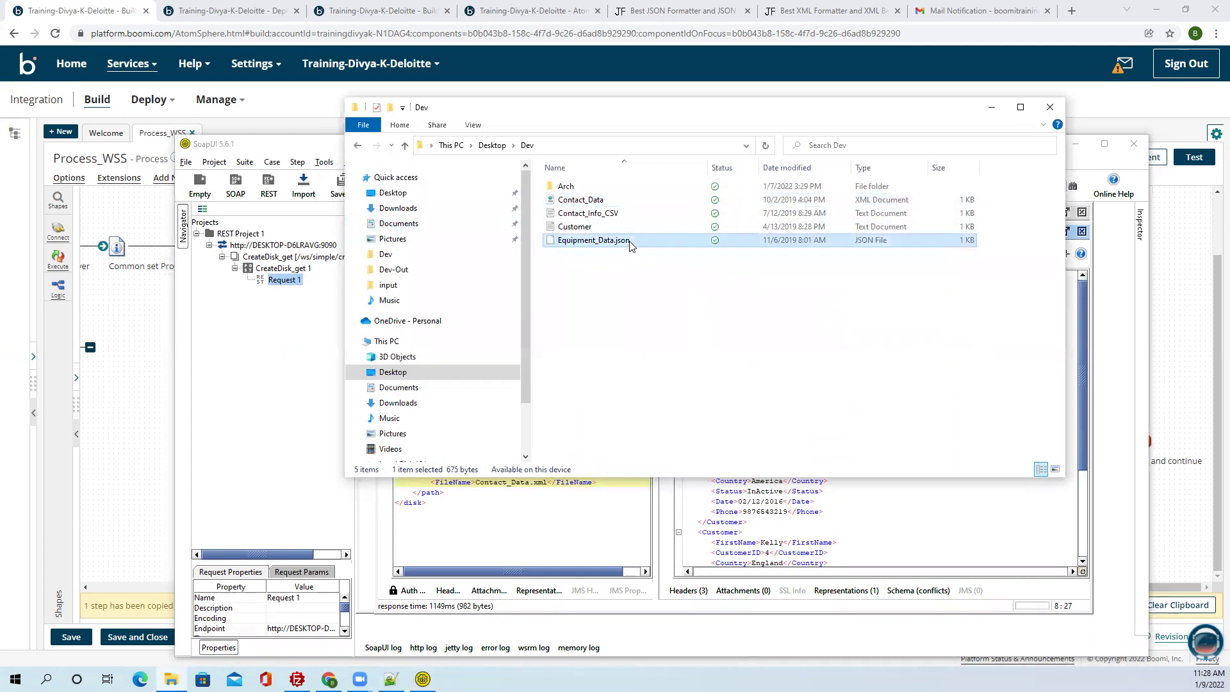
{"action": "left_click", "coordinate": [630, 246]}
{"action": "key", "text": "ctrl+c"}
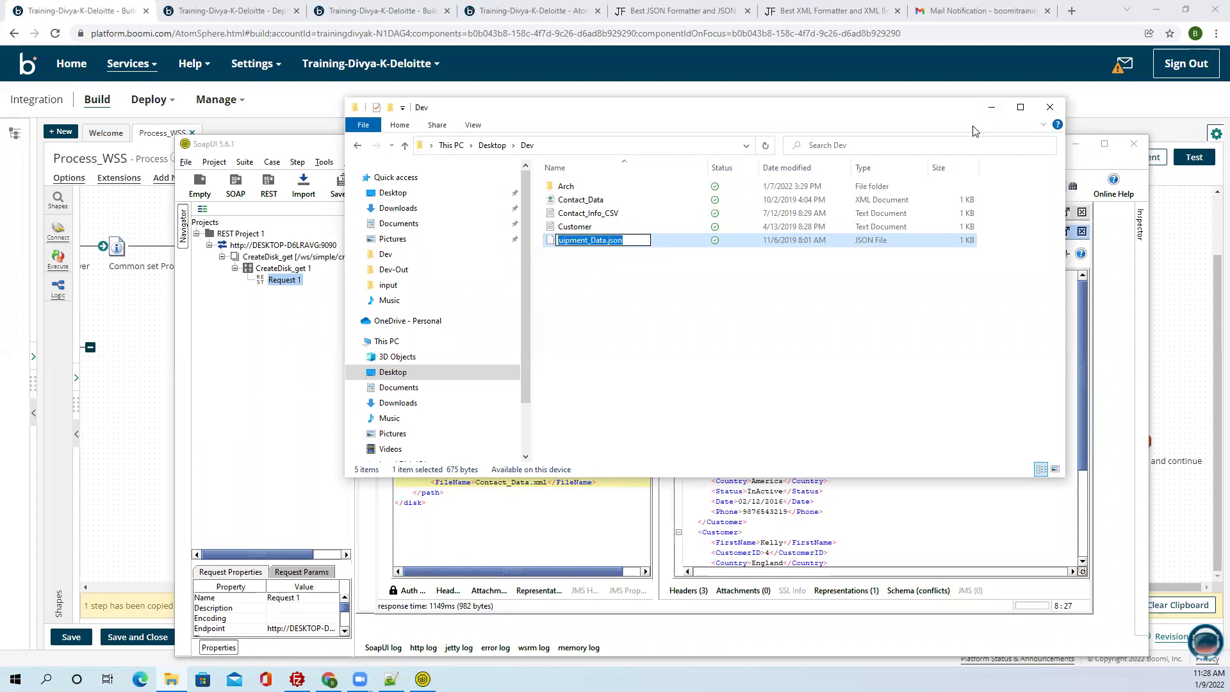
{"action": "left_click", "coordinate": [991, 107]}
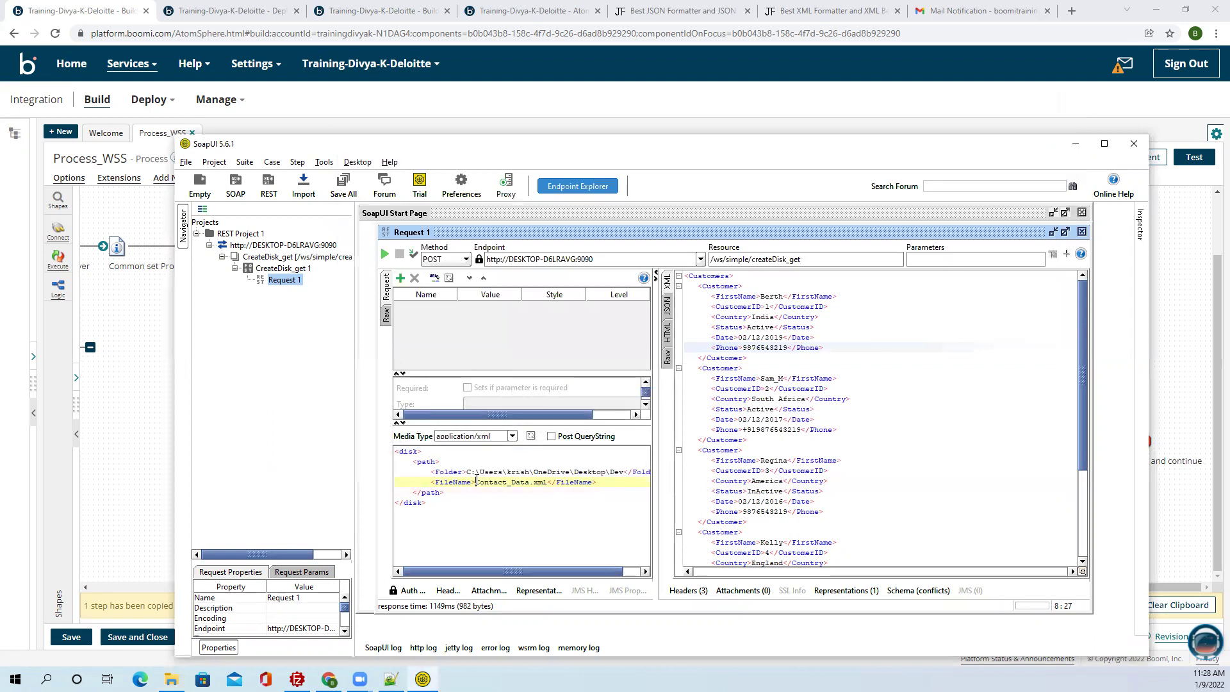
Replace Contact_Data.xml with Equipment_Data.json in the FileName tag and send the request.
{"action": "left_click_drag", "start_coordinate": [476, 482], "coordinate": [549, 484]}
{"action": "key", "text": "ctrl+v"}
{"action": "left_click", "coordinate": [540, 510]}
{"action": "left_click", "coordinate": [385, 255]}
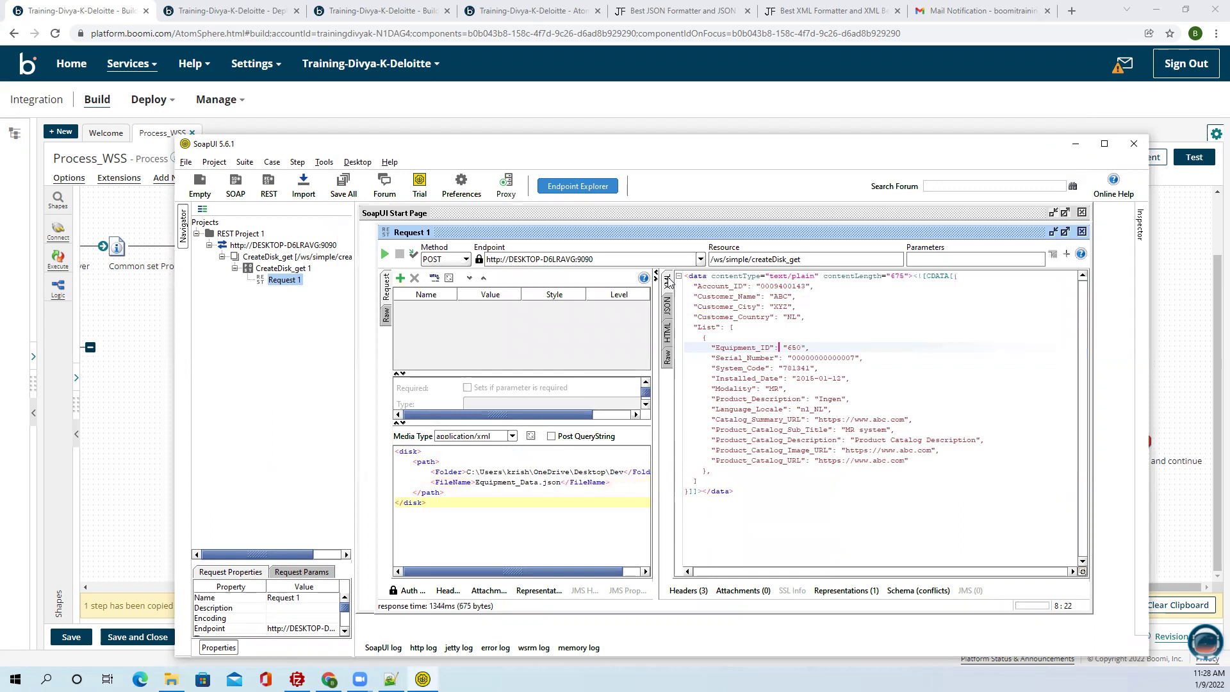
Inspect the 200 OK equipment JSON across the JSON, XML and Raw response views.
{"action": "left_click", "coordinate": [668, 306]}
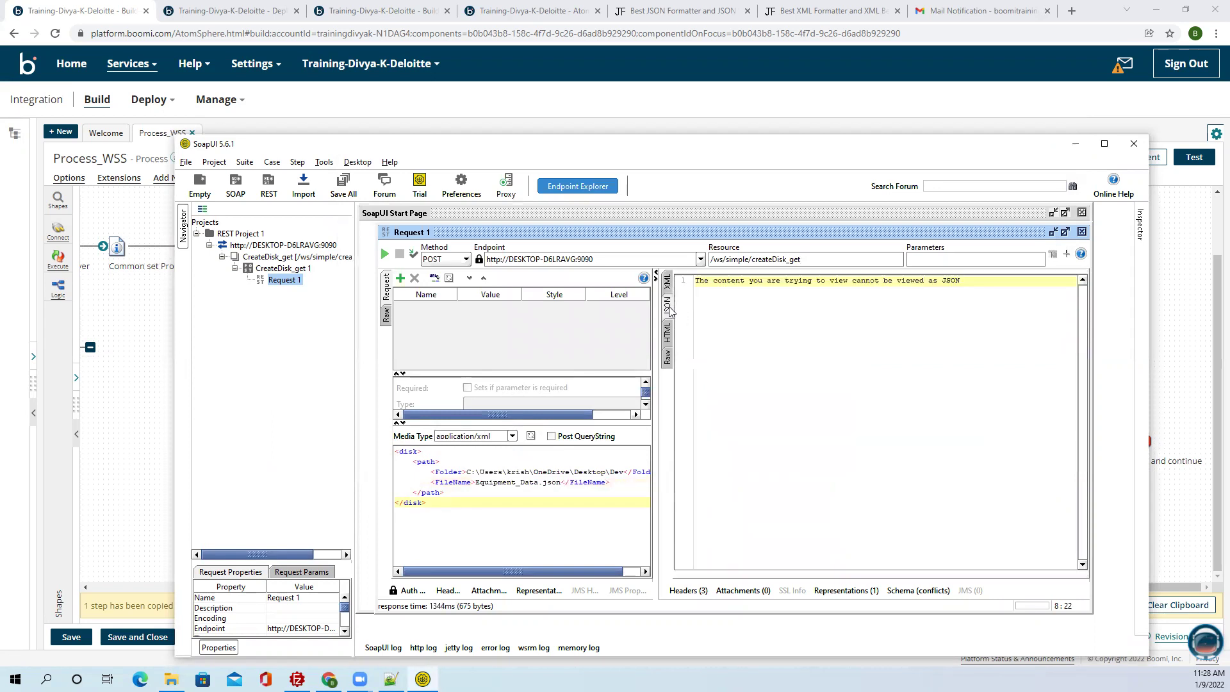
{"action": "left_click", "coordinate": [668, 282]}
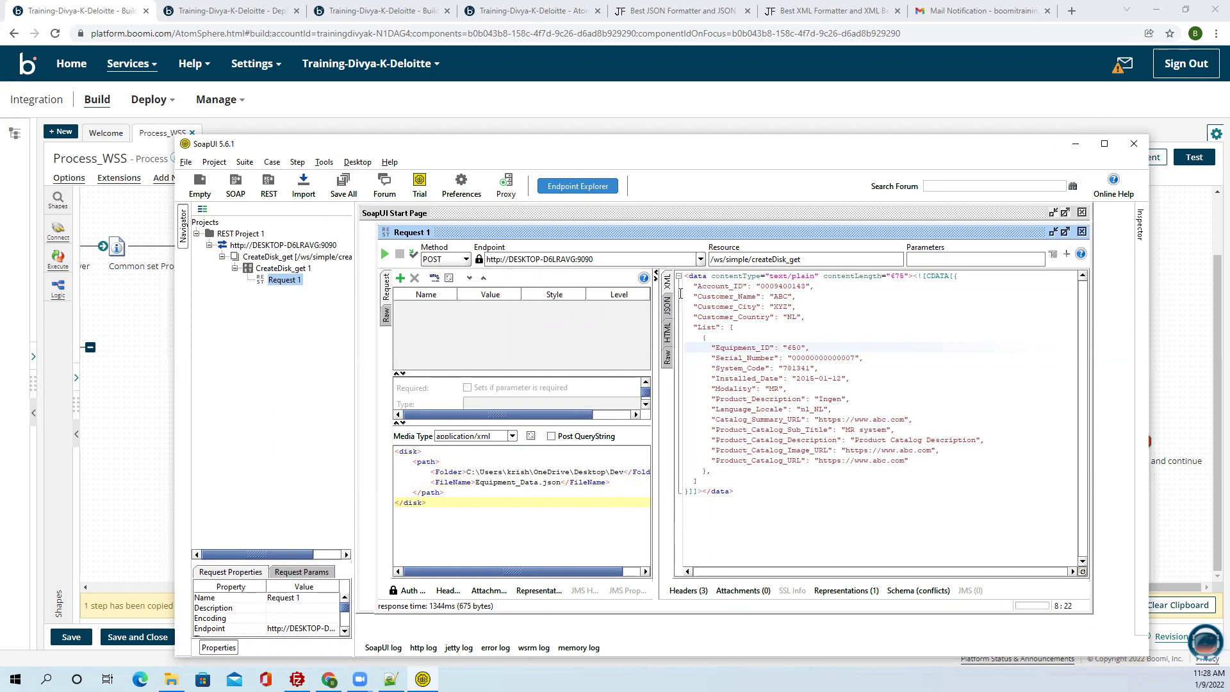
{"action": "left_click_drag", "start_coordinate": [954, 277], "coordinate": [748, 488]}
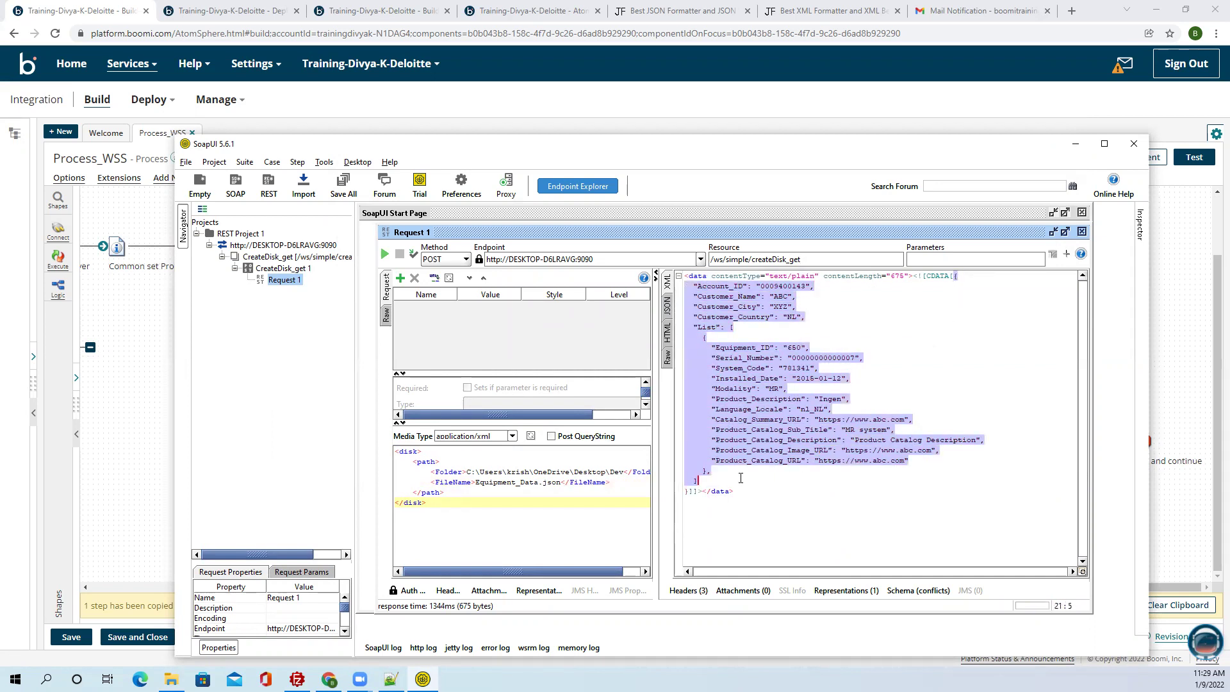
{"action": "left_click", "coordinate": [669, 356]}
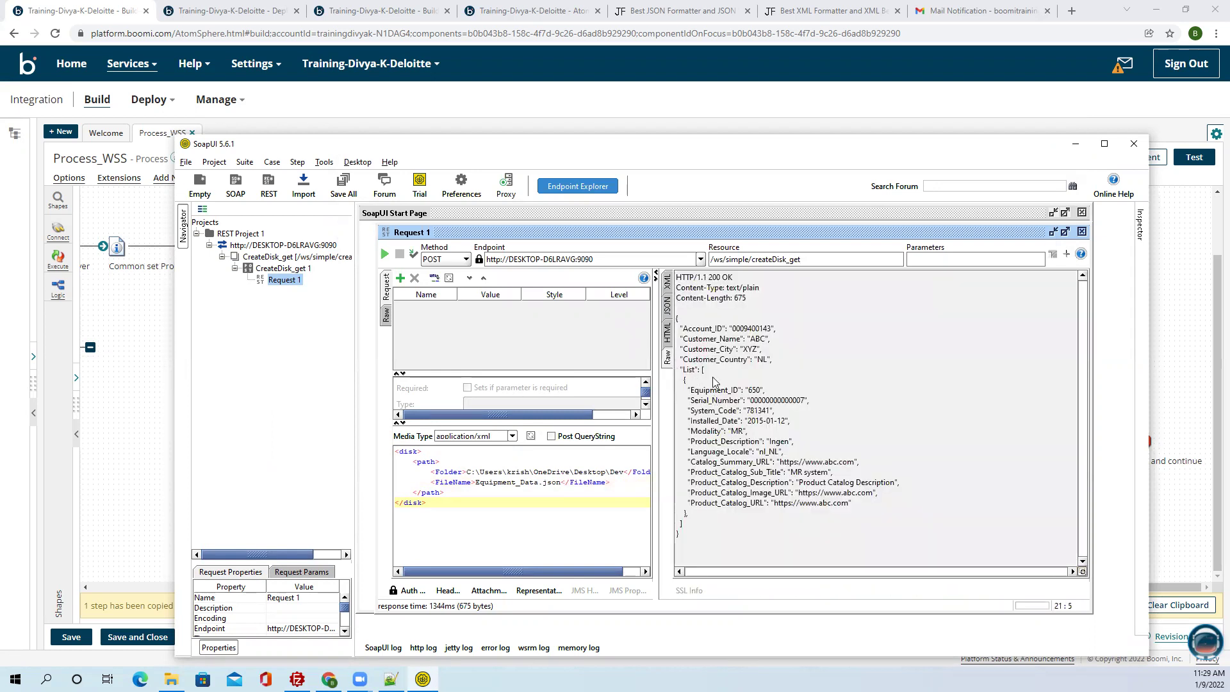
{"action": "left_click_drag", "start_coordinate": [677, 324], "coordinate": [695, 540]}
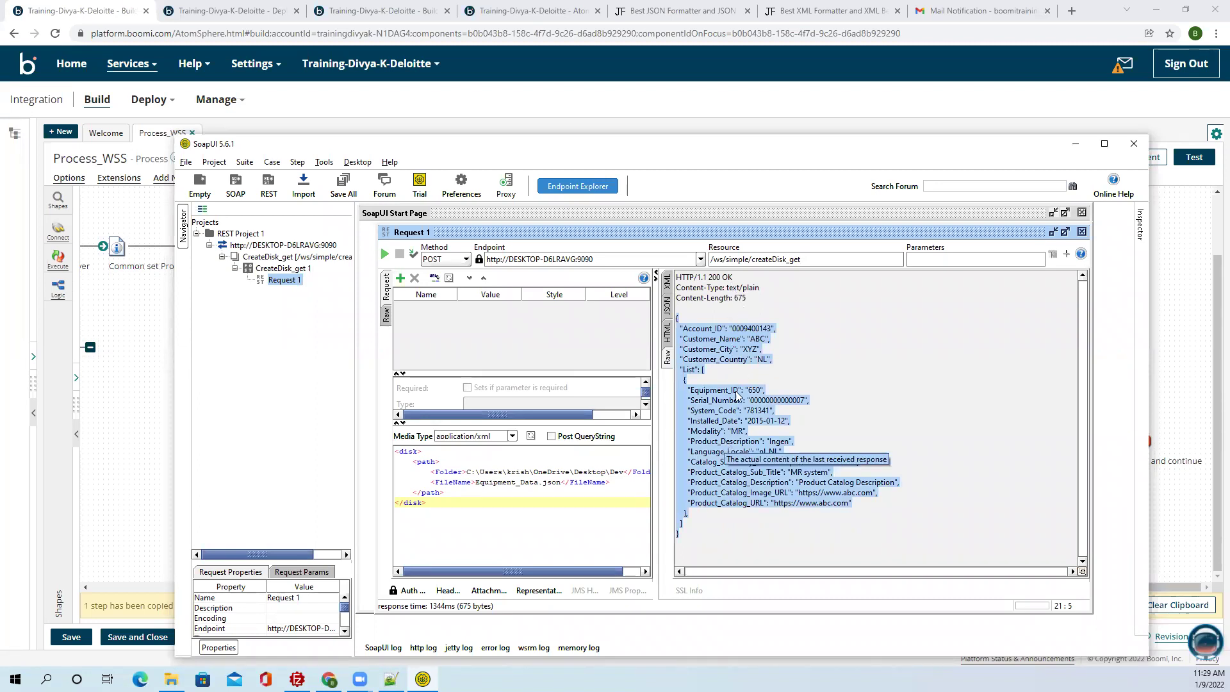
{"action": "left_click", "coordinate": [737, 452]}
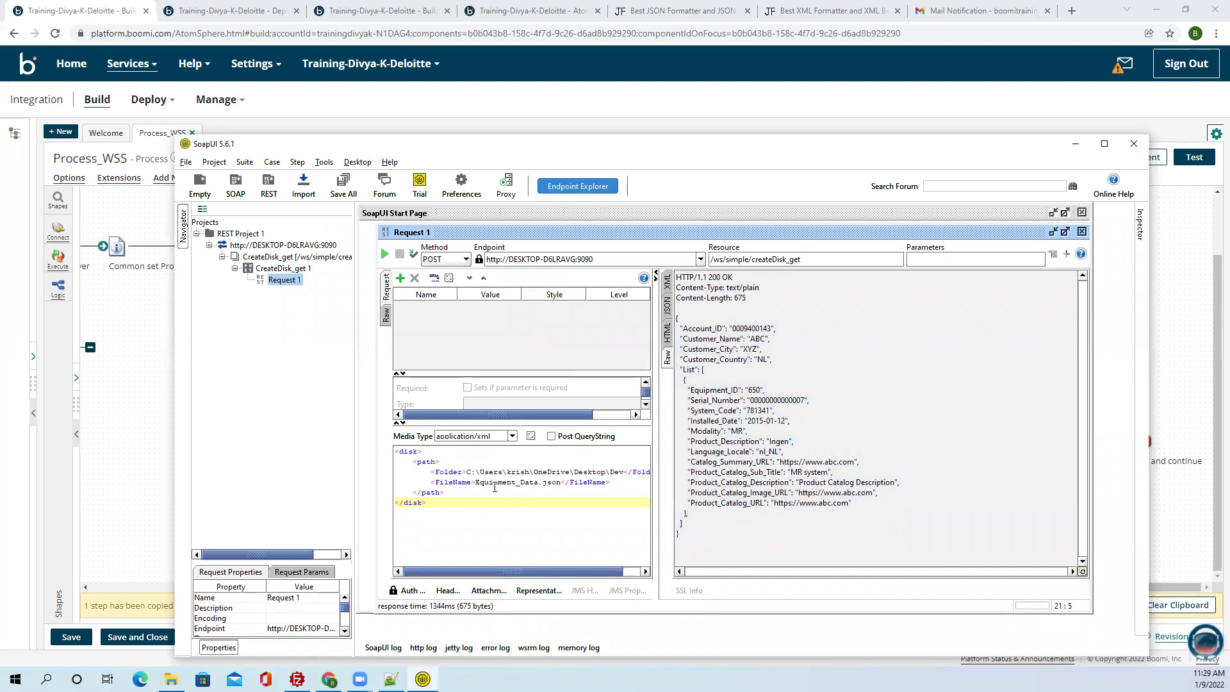
Inspect the Return Documents shapes ending the Success Response Map and Error Map branches of Process_WSS.
{"action": "left_click", "coordinate": [148, 442]}
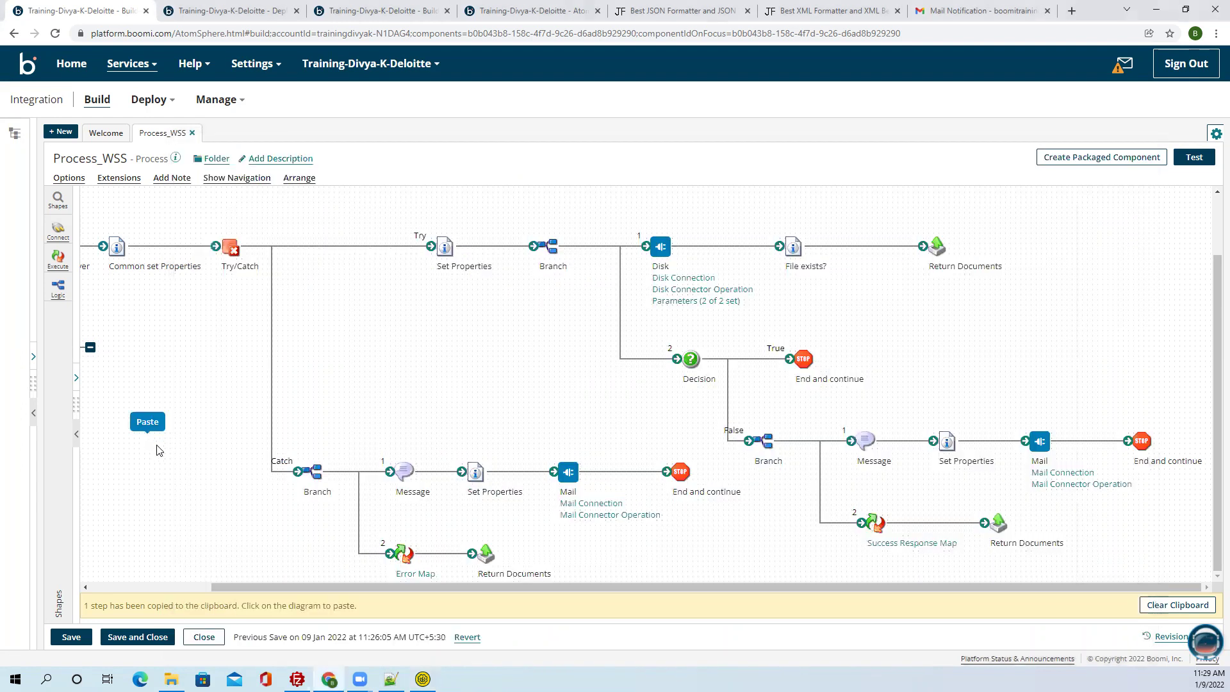
{"action": "left_click_drag", "start_coordinate": [509, 585], "coordinate": [375, 575]}
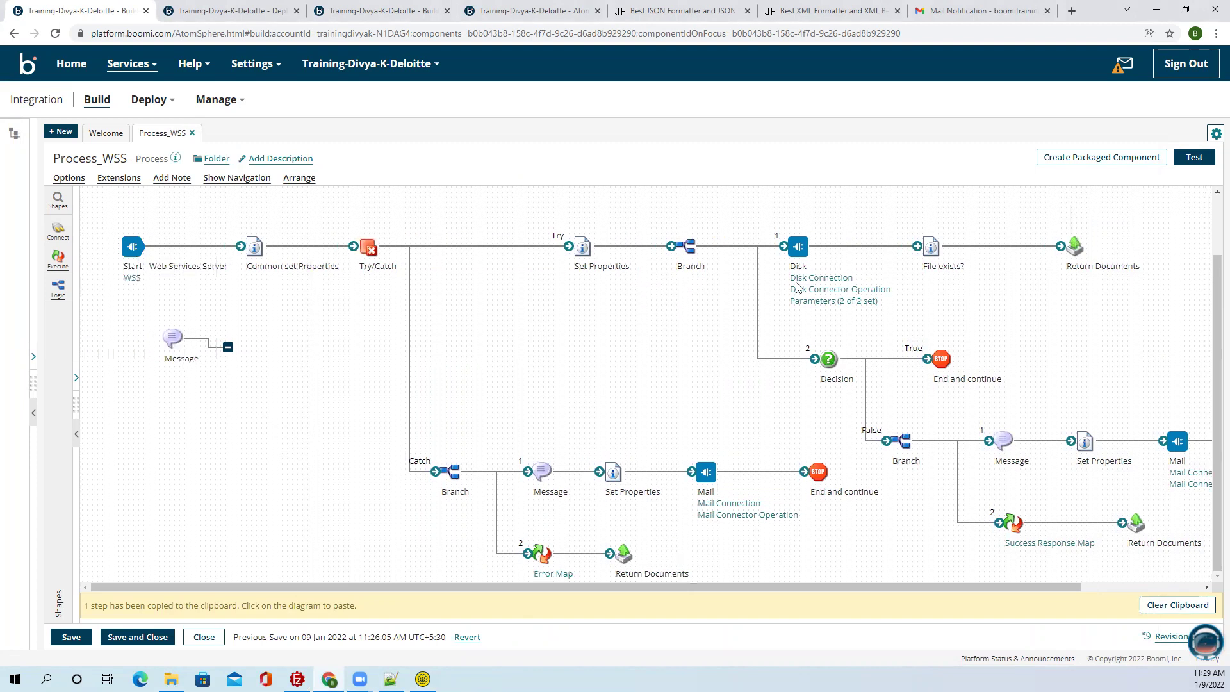
{"action": "mouse_move", "coordinate": [1071, 235]}
{"action": "left_click_drag", "start_coordinate": [1031, 201], "coordinate": [1178, 323]}
{"action": "scroll", "coordinate": [1176, 601], "scroll_direction": "right", "scroll_amount": 1}
{"action": "scroll", "coordinate": [1177, 601], "scroll_direction": "right", "scroll_amount": 1}
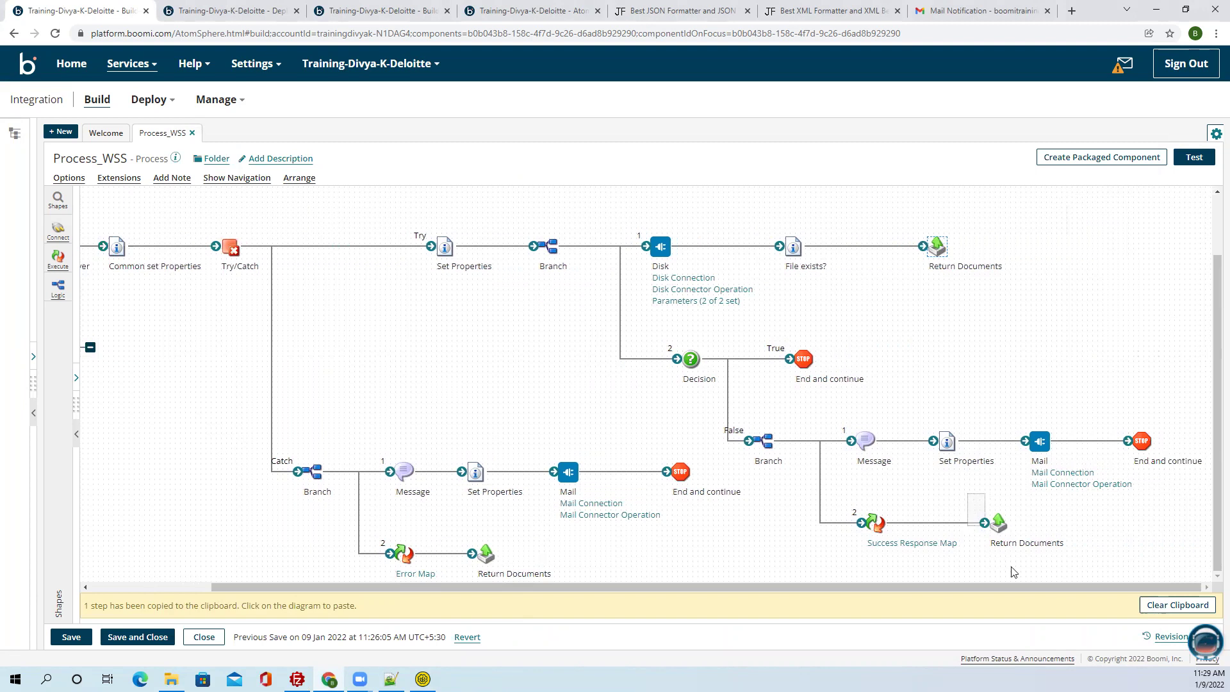
{"action": "left_click", "coordinate": [998, 522]}
{"action": "mouse_move", "coordinate": [486, 556]}
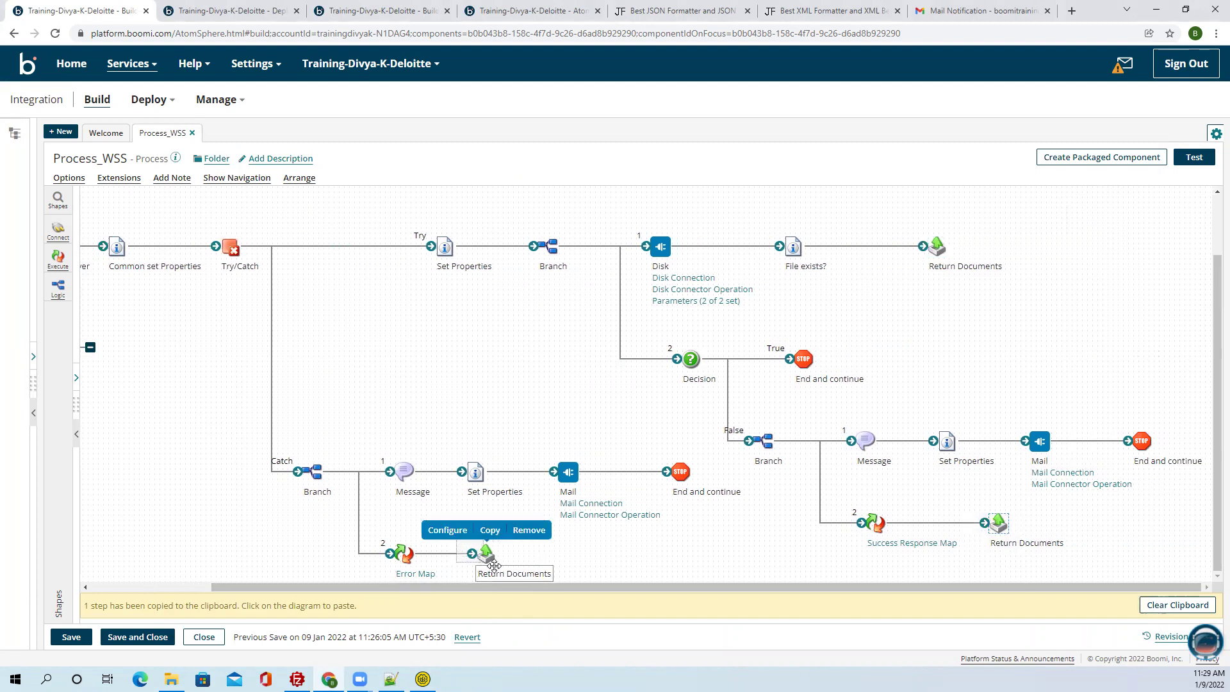
{"action": "left_click", "coordinate": [538, 574]}
Review the Boomi Error Mail Notification showing the incomplete De folder name.
{"action": "left_click", "coordinate": [946, 13]}
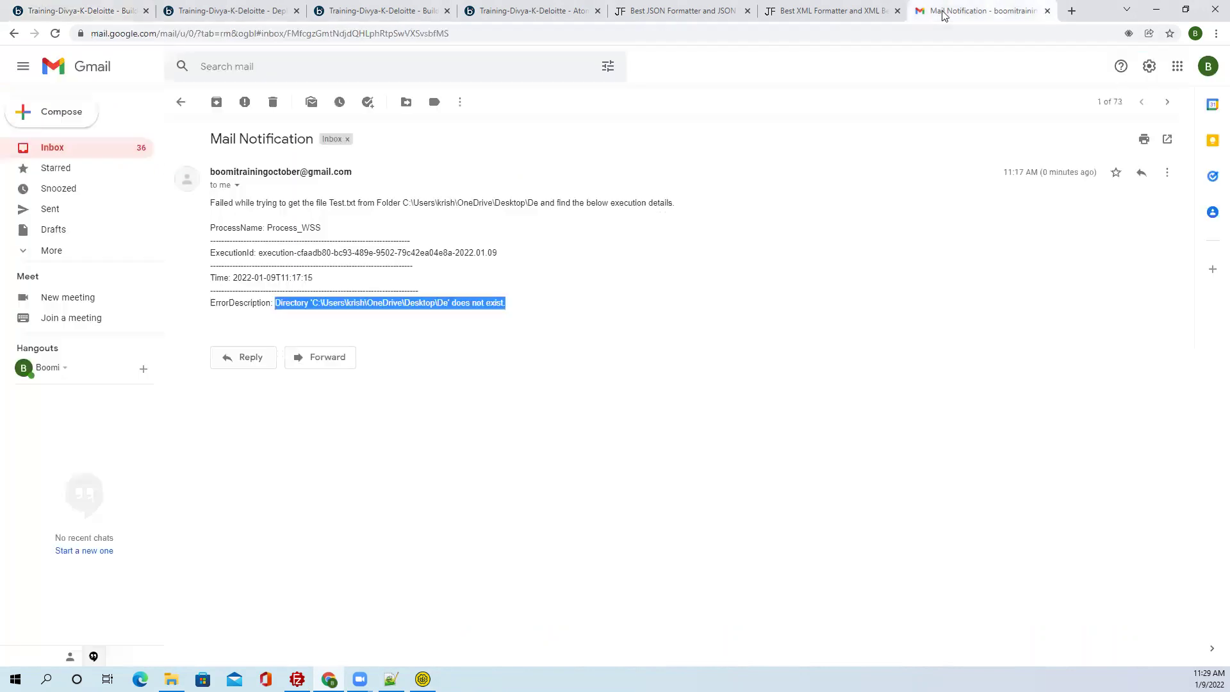
{"action": "left_click", "coordinate": [190, 117]}
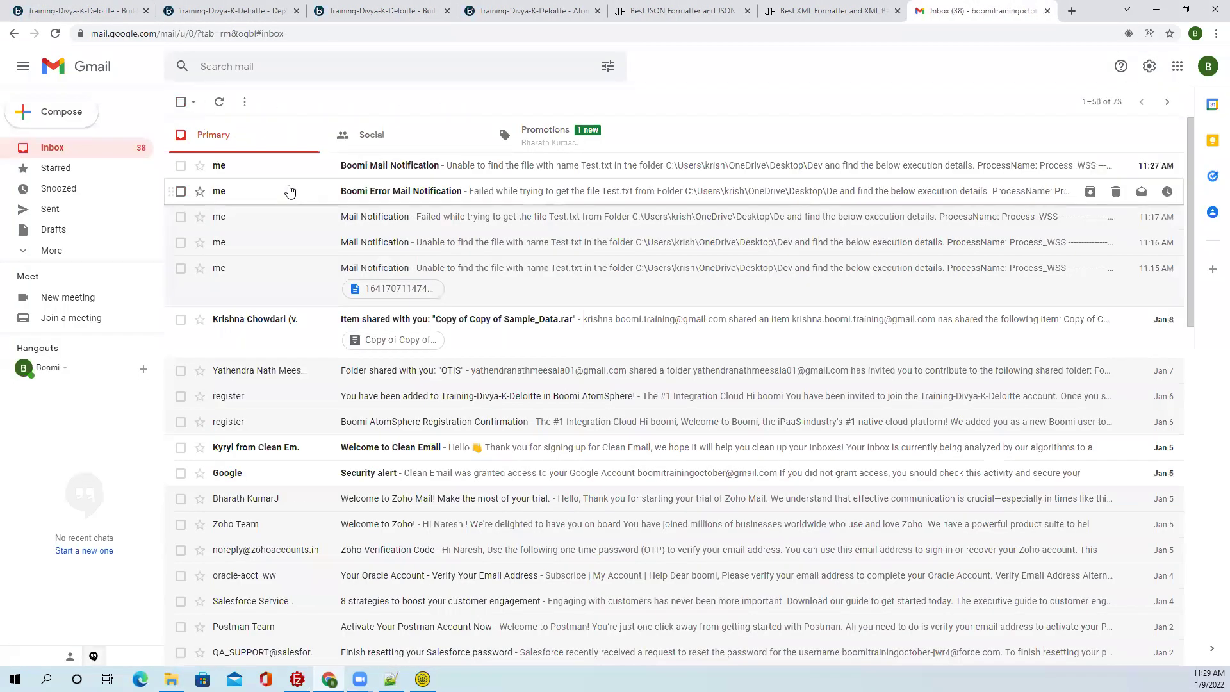
{"action": "left_click", "coordinate": [189, 108]}
{"action": "left_click", "coordinate": [187, 105]}
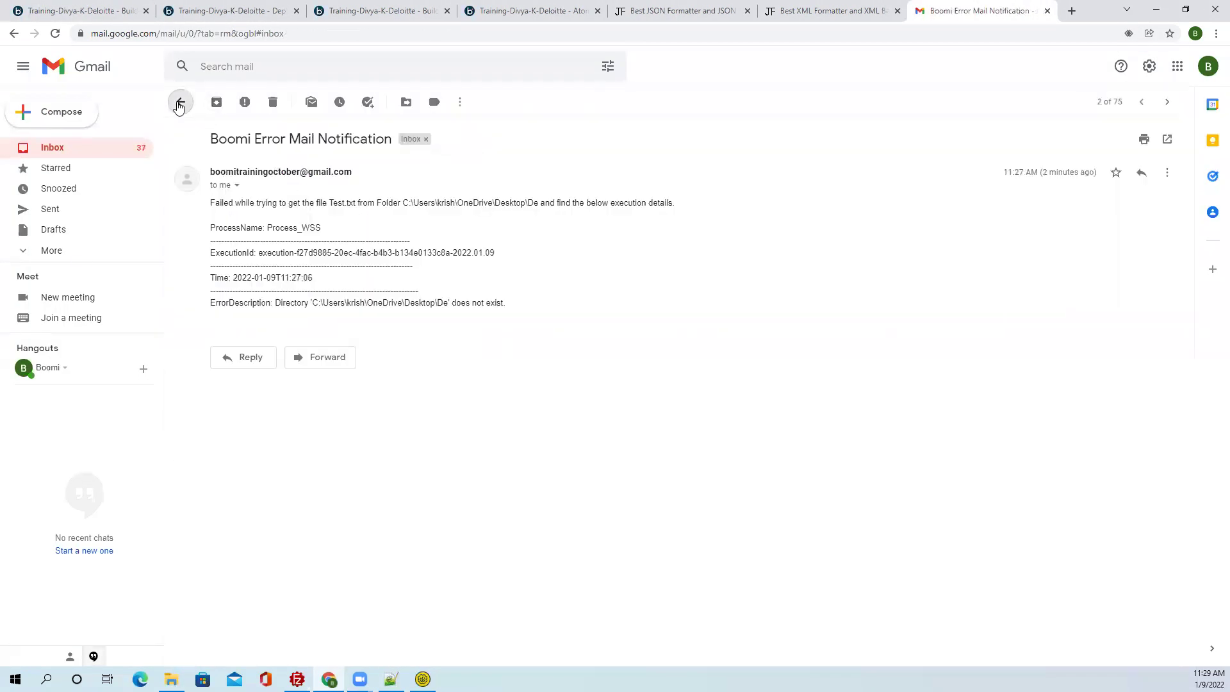
{"action": "left_click", "coordinate": [301, 194]}
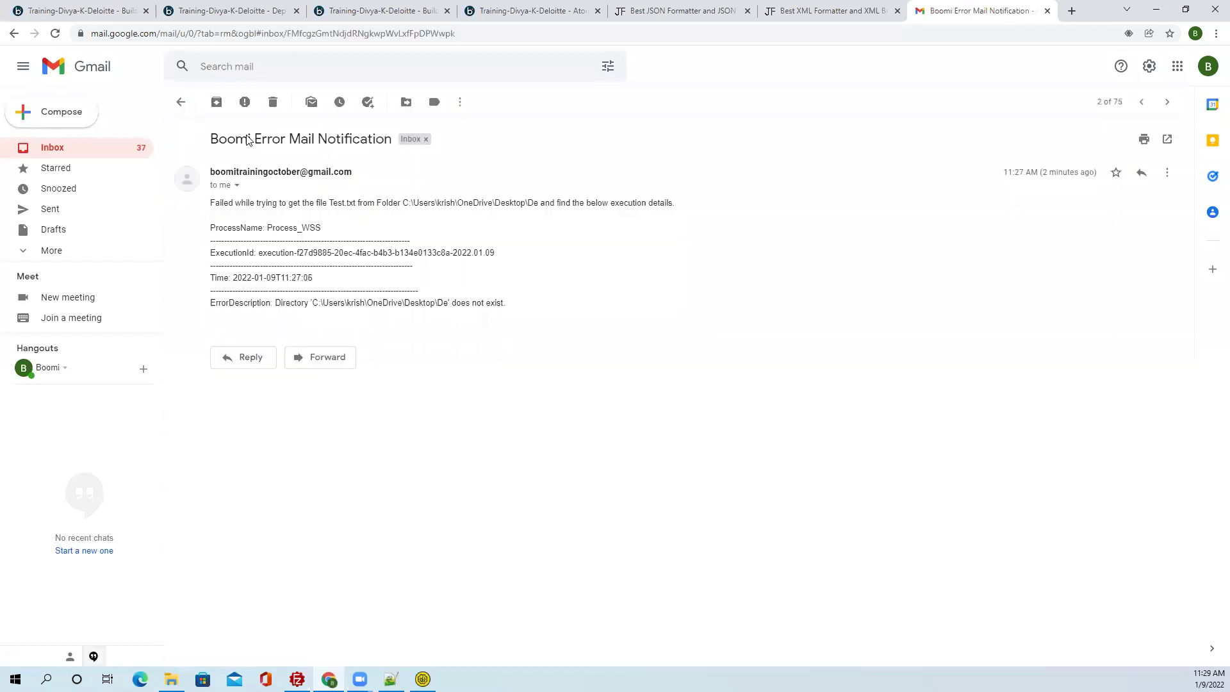
{"action": "left_click_drag", "start_coordinate": [211, 139], "coordinate": [386, 142]}
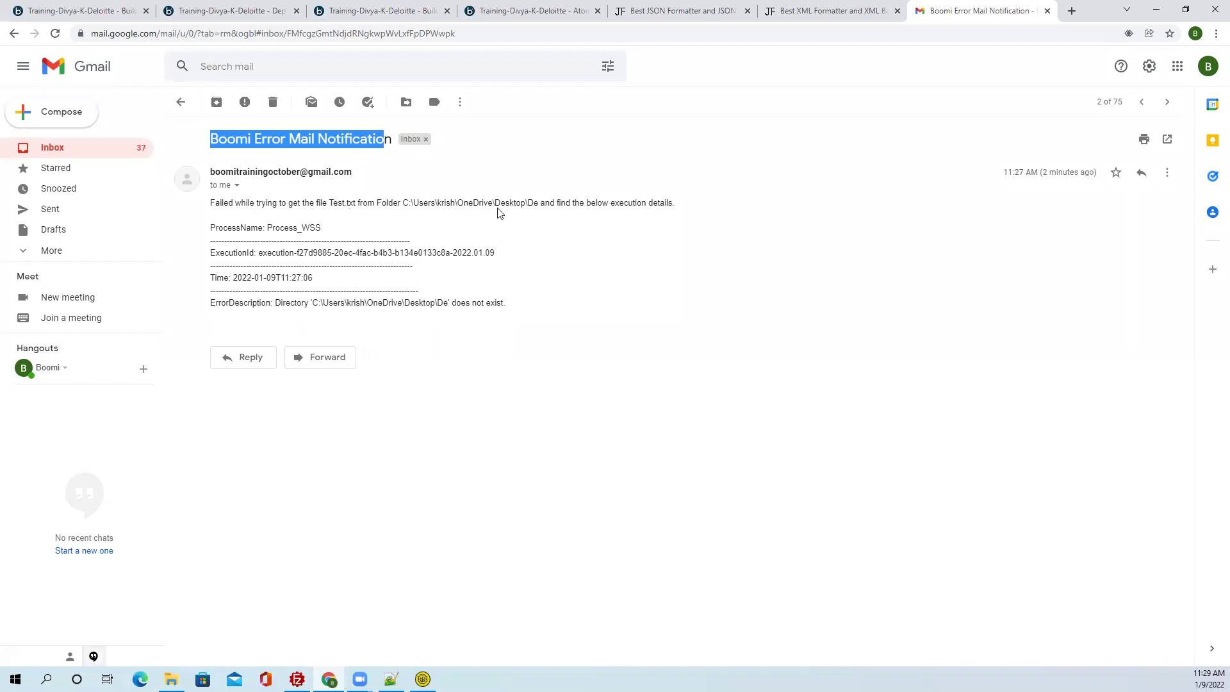
{"action": "left_click_drag", "start_coordinate": [535, 202], "coordinate": [528, 203]}
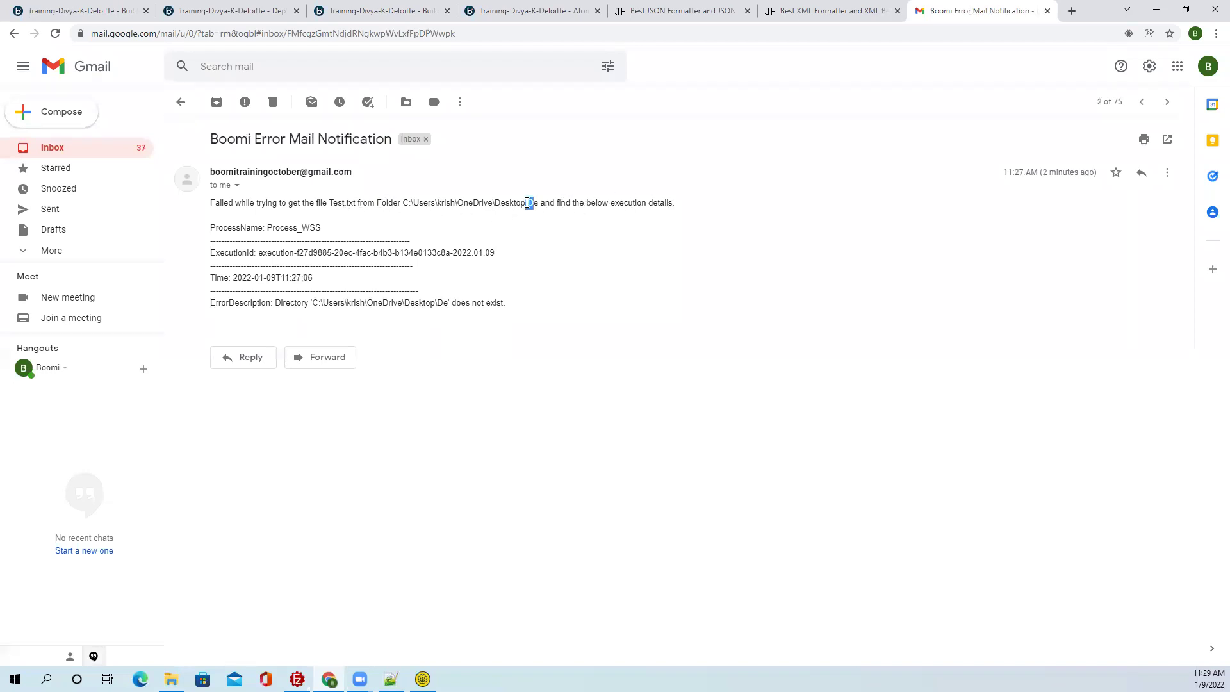
{"action": "left_click_drag", "start_coordinate": [210, 139], "coordinate": [383, 143]}
{"action": "left_click", "coordinate": [180, 98]}
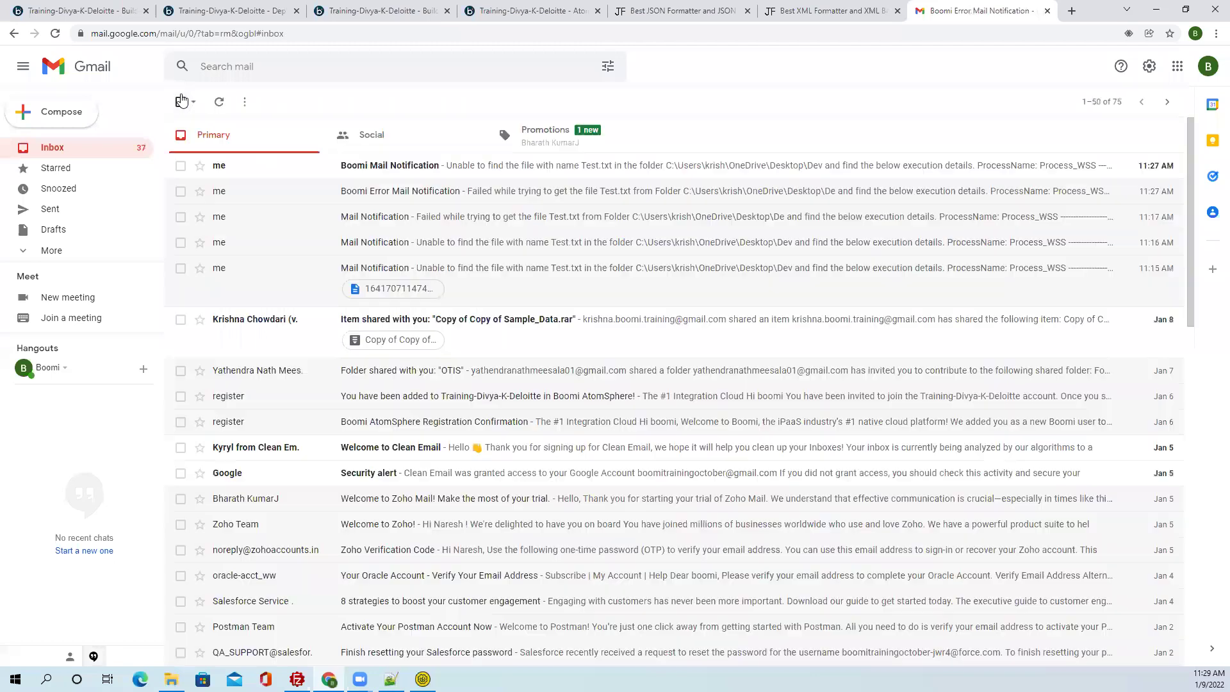
{"action": "left_click", "coordinate": [180, 101]}
{"action": "left_click", "coordinate": [180, 102]}
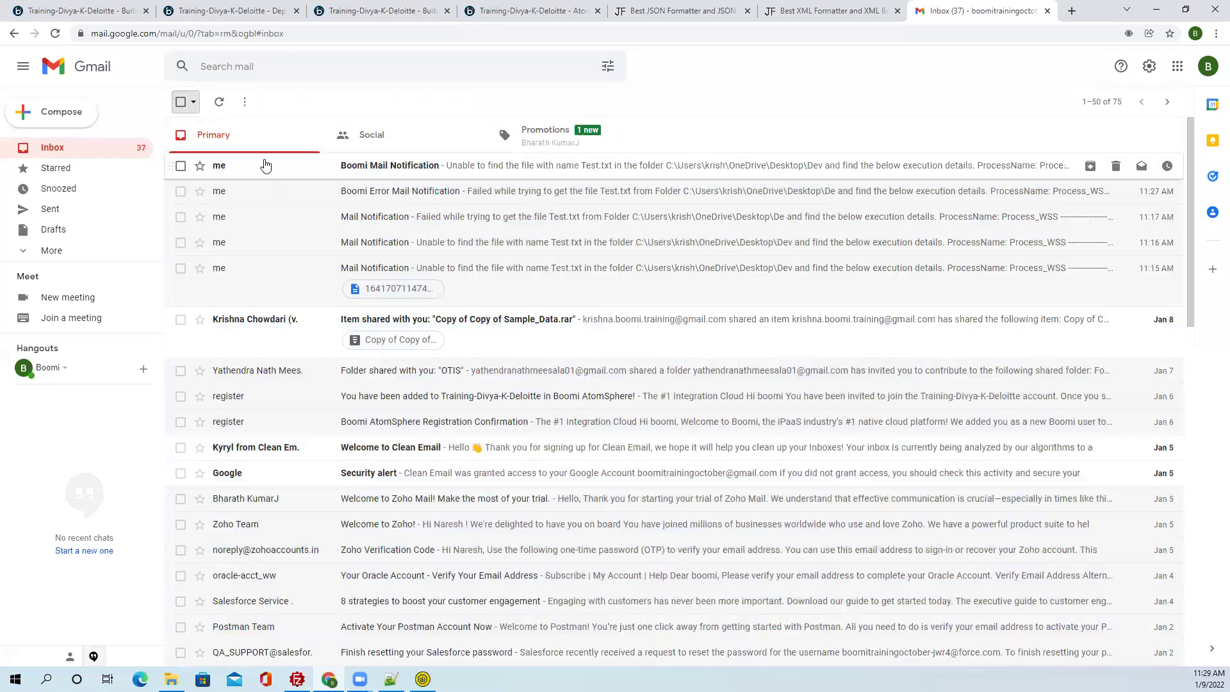
Copy the ExecutionId from the latest Boomi Mail Notification about missing Test.txt.
{"action": "left_click", "coordinate": [266, 165]}
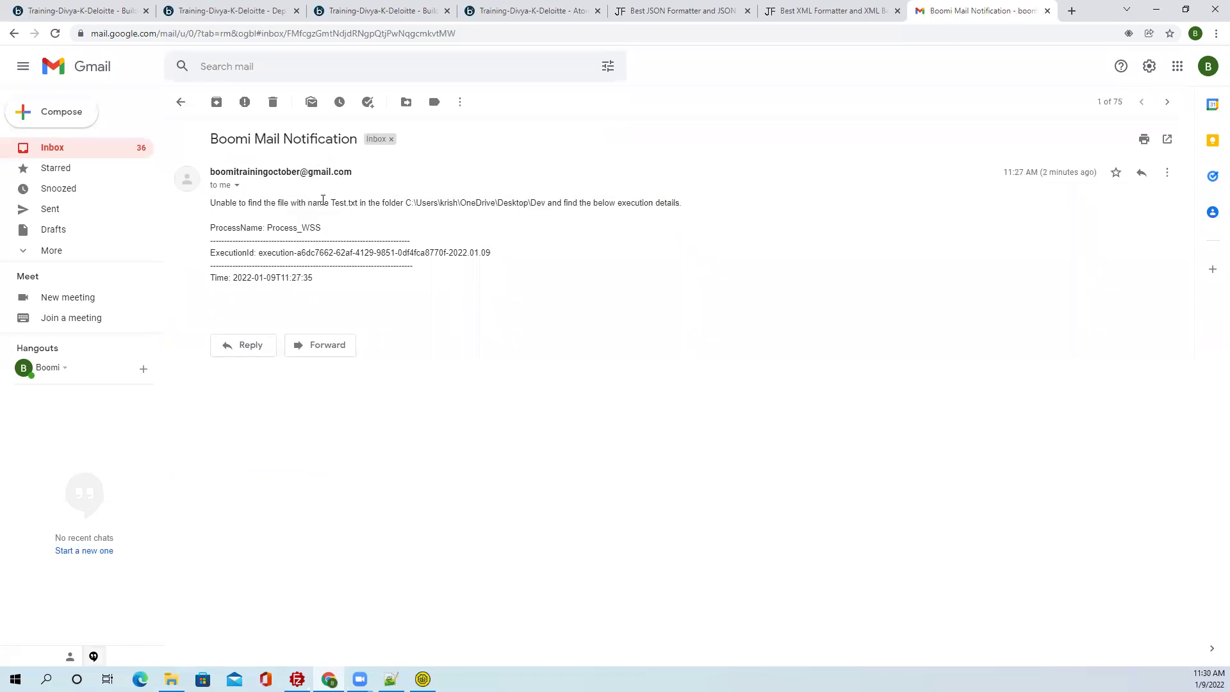
{"action": "left_click_drag", "start_coordinate": [359, 202], "coordinate": [357, 203]}
{"action": "left_click_drag", "start_coordinate": [208, 227], "coordinate": [329, 286]}
{"action": "left_click", "coordinate": [321, 284]}
{"action": "left_click_drag", "start_coordinate": [490, 253], "coordinate": [261, 253]}
{"action": "right_click", "coordinate": [261, 256]}
{"action": "left_click", "coordinate": [276, 263]}
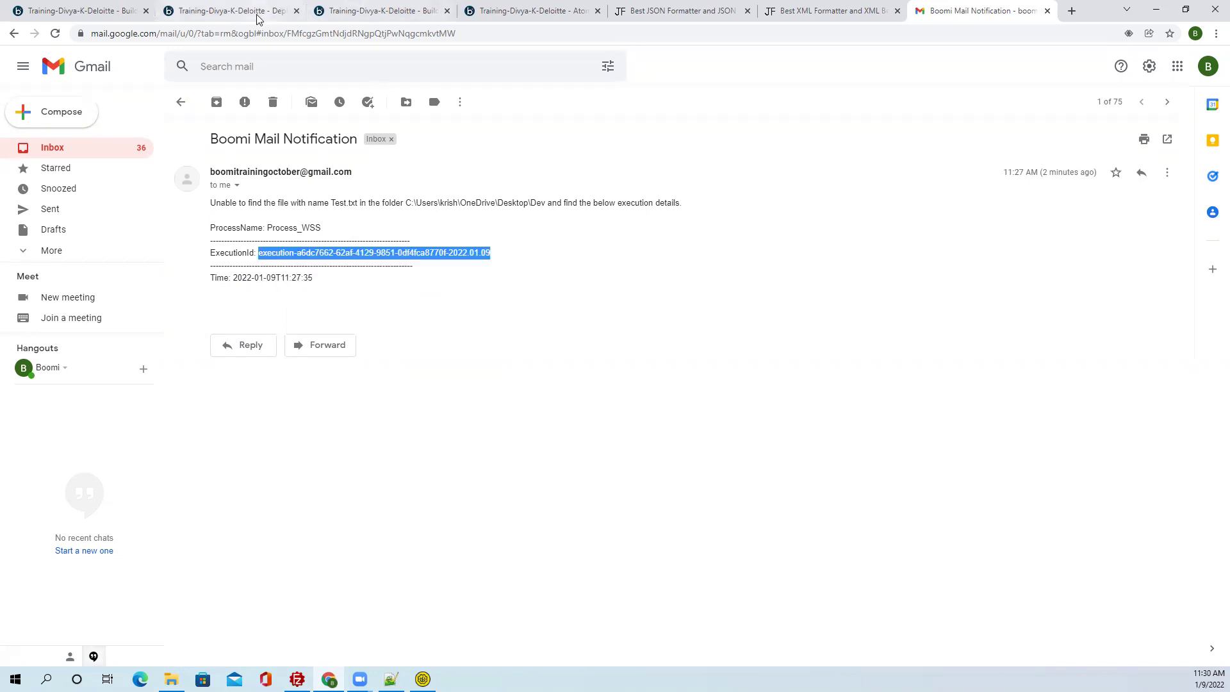
{"action": "left_click", "coordinate": [256, 18]}
{"action": "left_click", "coordinate": [95, 10]}
Go to Manage > Process Reporting to see the executions list.
{"action": "left_click", "coordinate": [195, 10]}
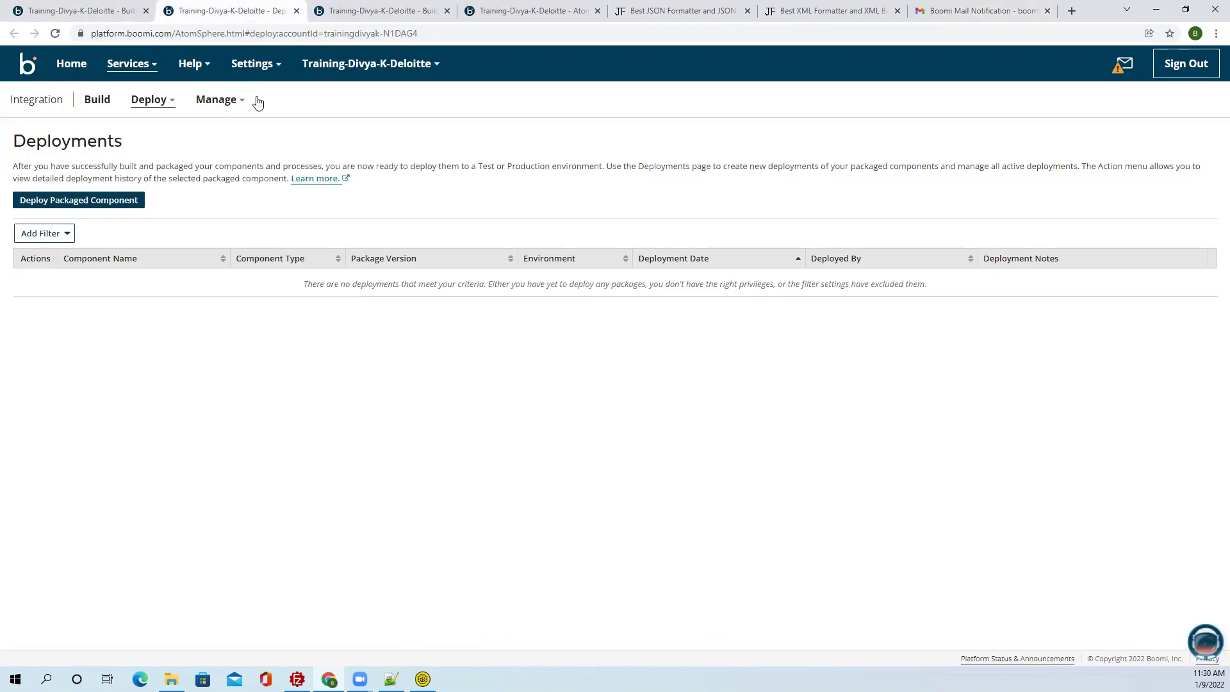
{"action": "left_click", "coordinate": [244, 102]}
{"action": "left_click", "coordinate": [239, 128]}
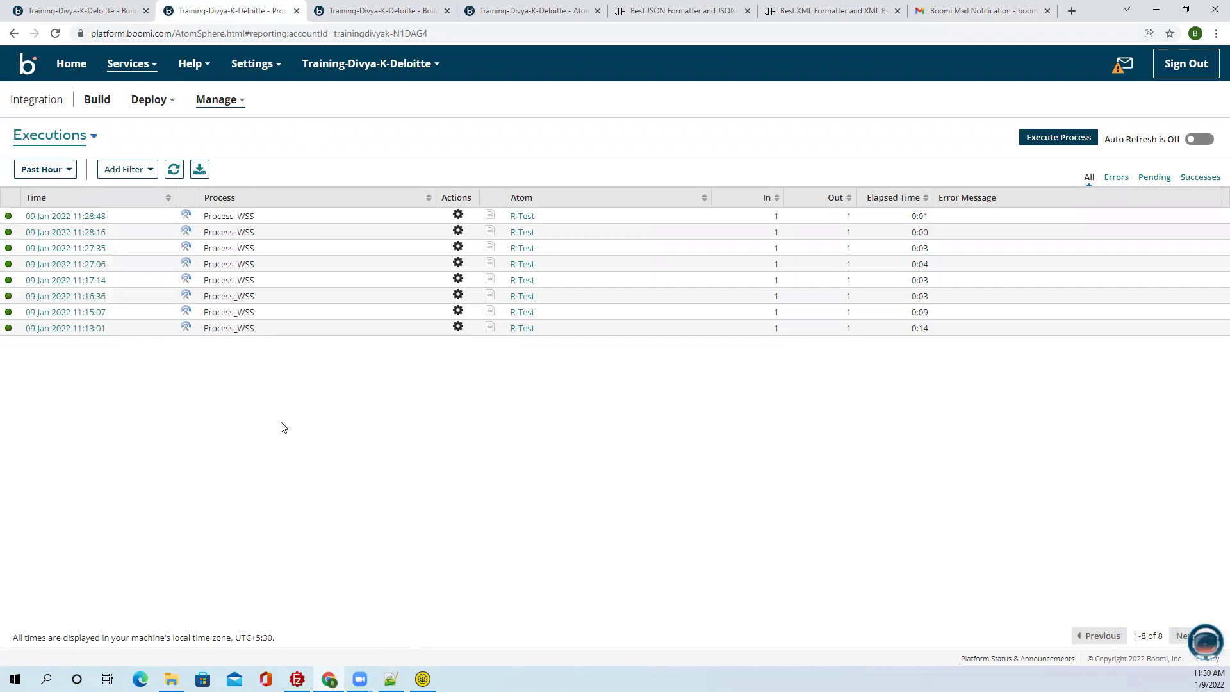
{"action": "left_click", "coordinate": [980, 10]}
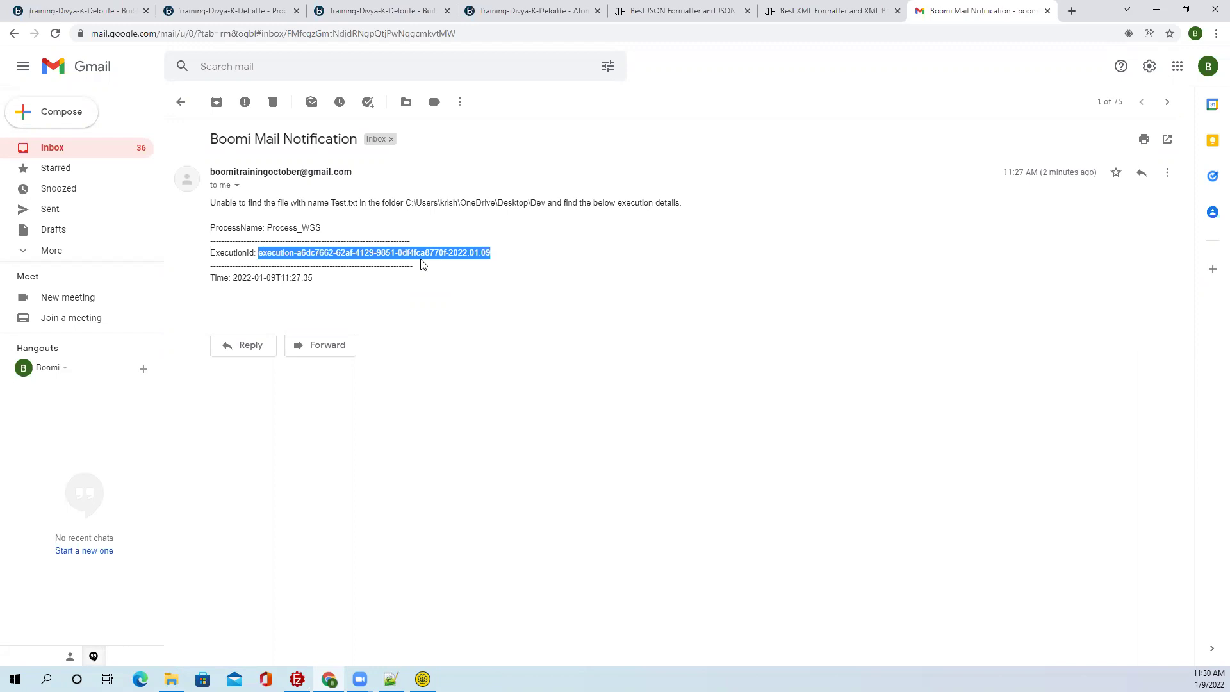
{"action": "left_click", "coordinate": [263, 13]}
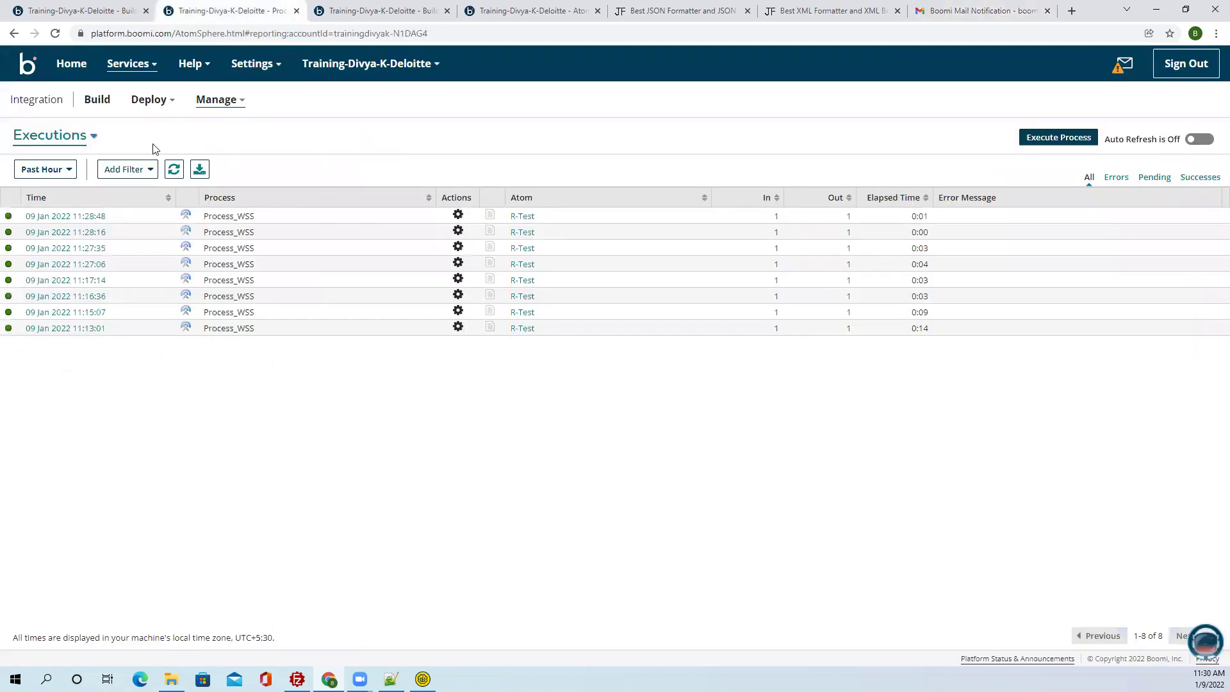
Filter executions by the copied Execution ID and review the single 11:27:35 Process_WSS run.
{"action": "left_click", "coordinate": [133, 169]}
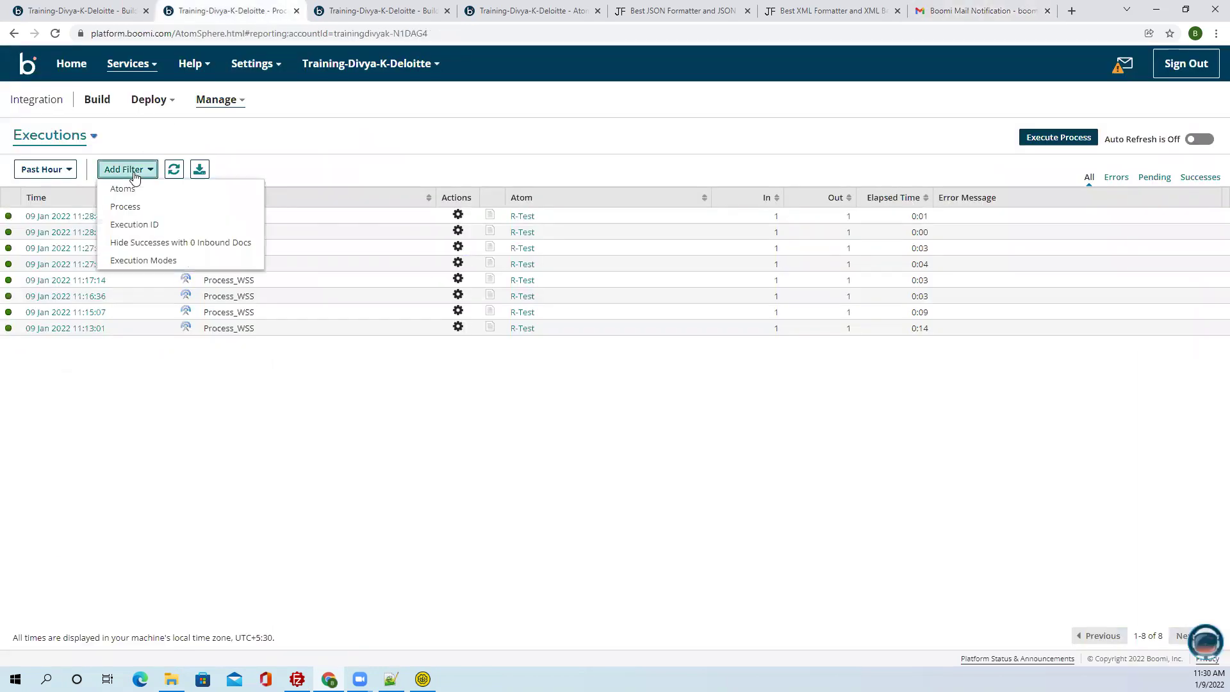
{"action": "left_click", "coordinate": [141, 228]}
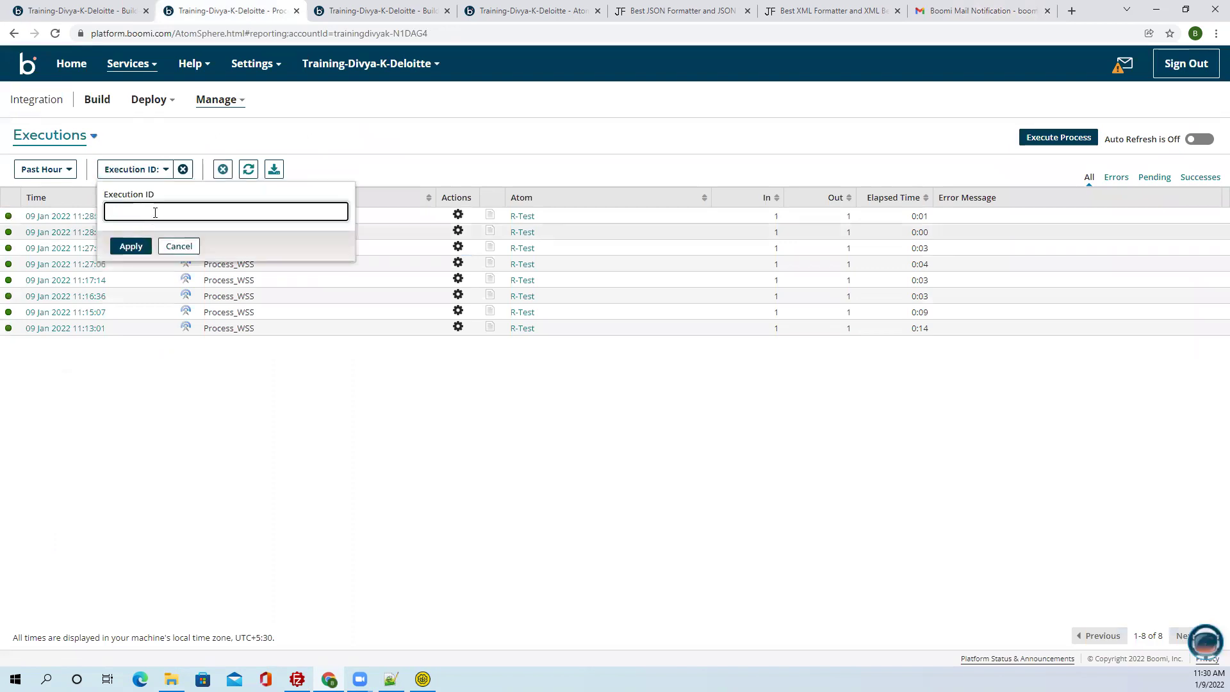
{"action": "key", "text": "ctrl+v"}
{"action": "left_click", "coordinate": [131, 246]}
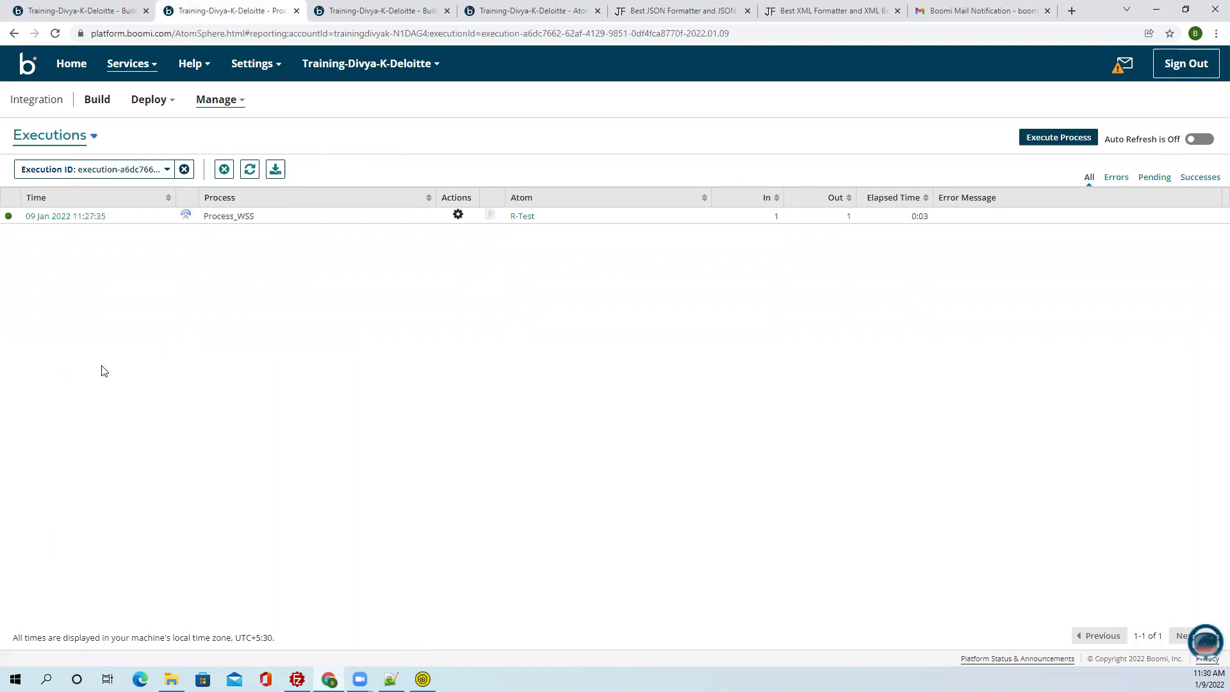
{"action": "left_click", "coordinate": [85, 217]}
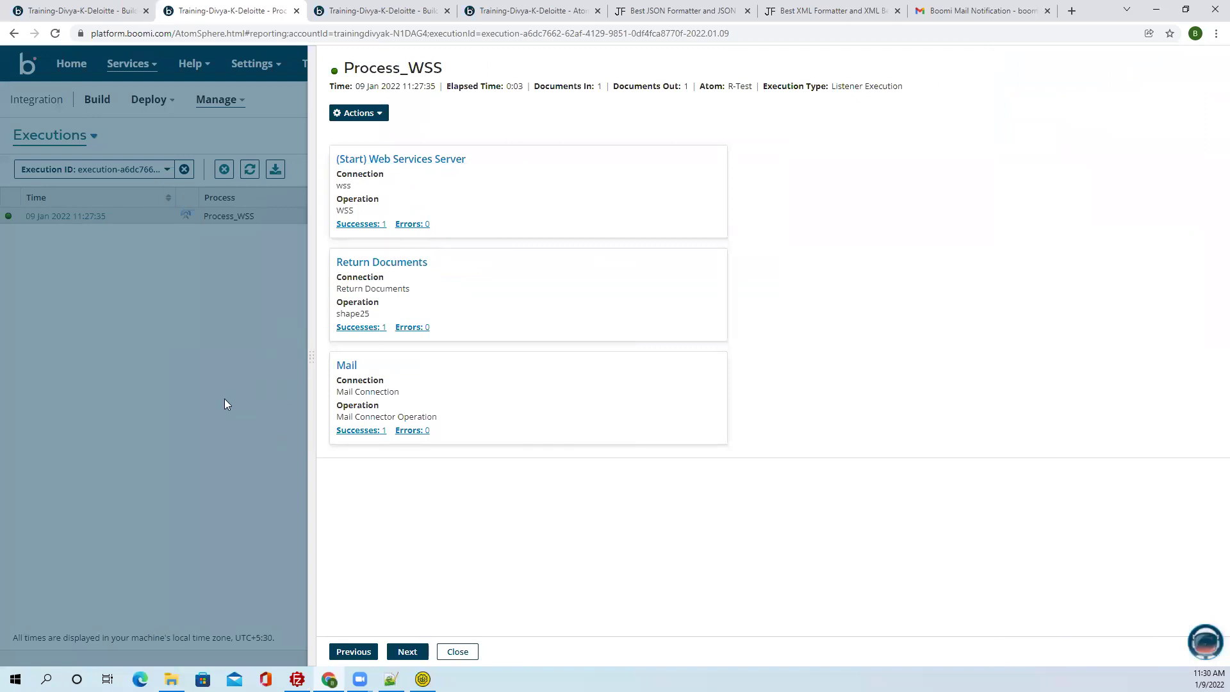
{"action": "left_click", "coordinate": [224, 404]}
{"action": "left_click", "coordinate": [977, 11]}
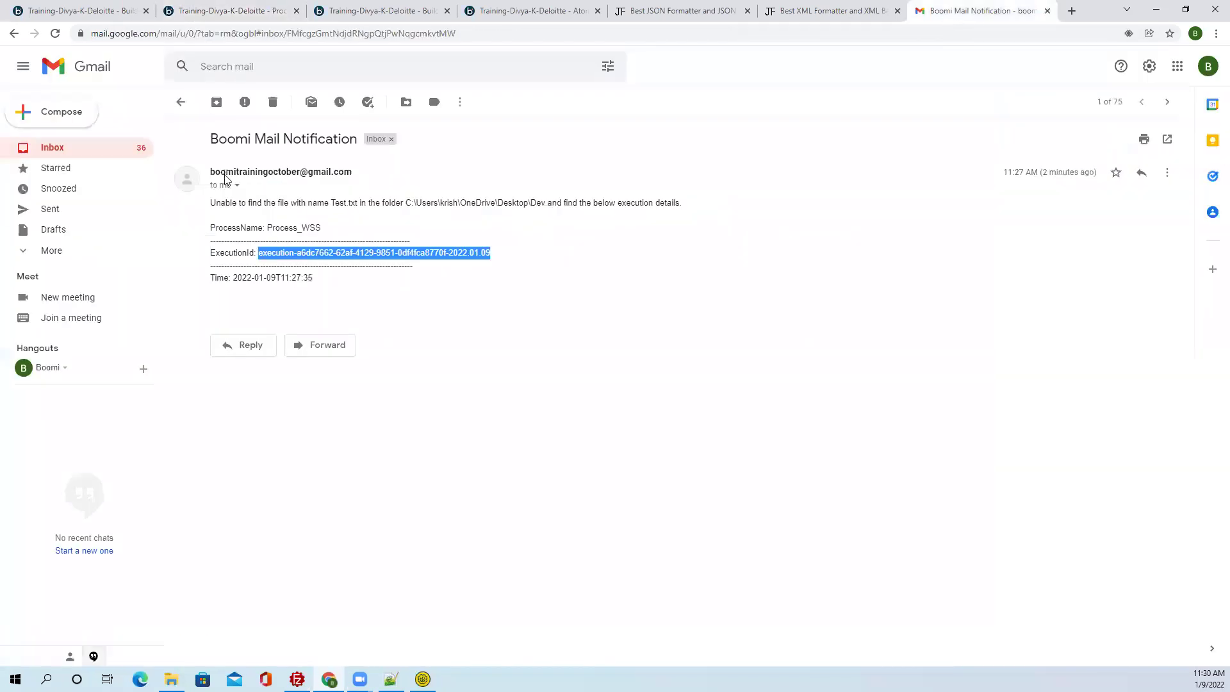
Open the Boomi Error Mail Notification for the 11:27:06 run and select its ExecutionId value.
{"action": "left_click", "coordinate": [182, 103]}
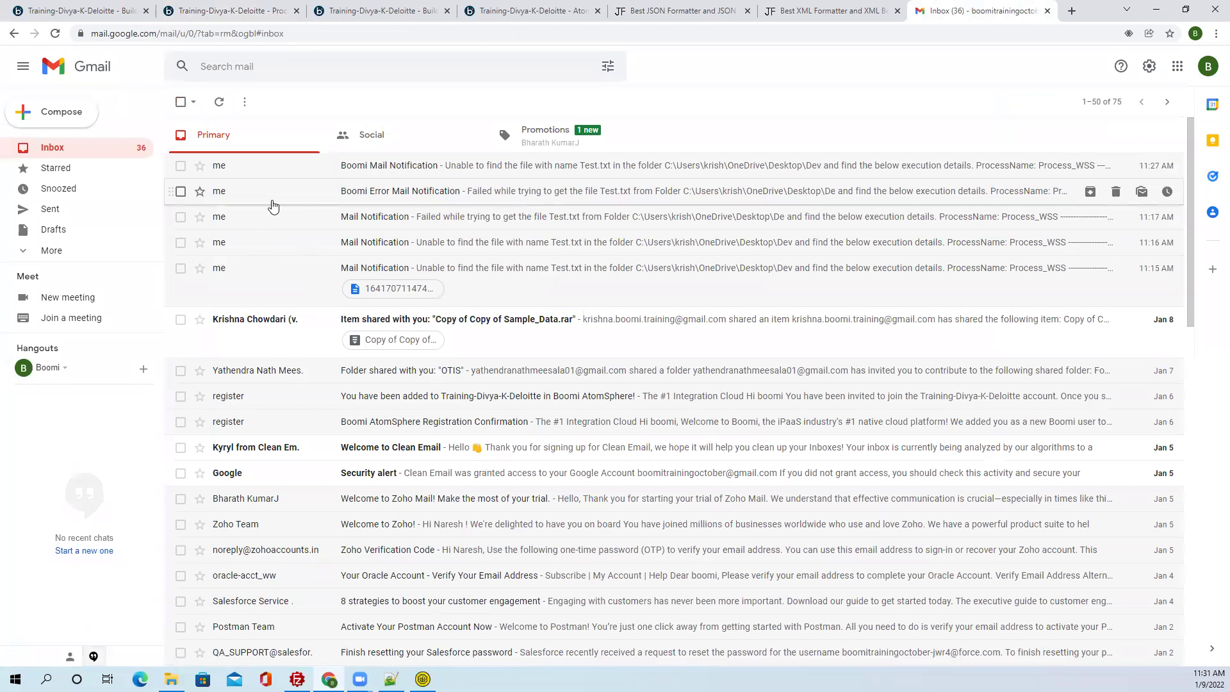
{"action": "left_click", "coordinate": [272, 205]}
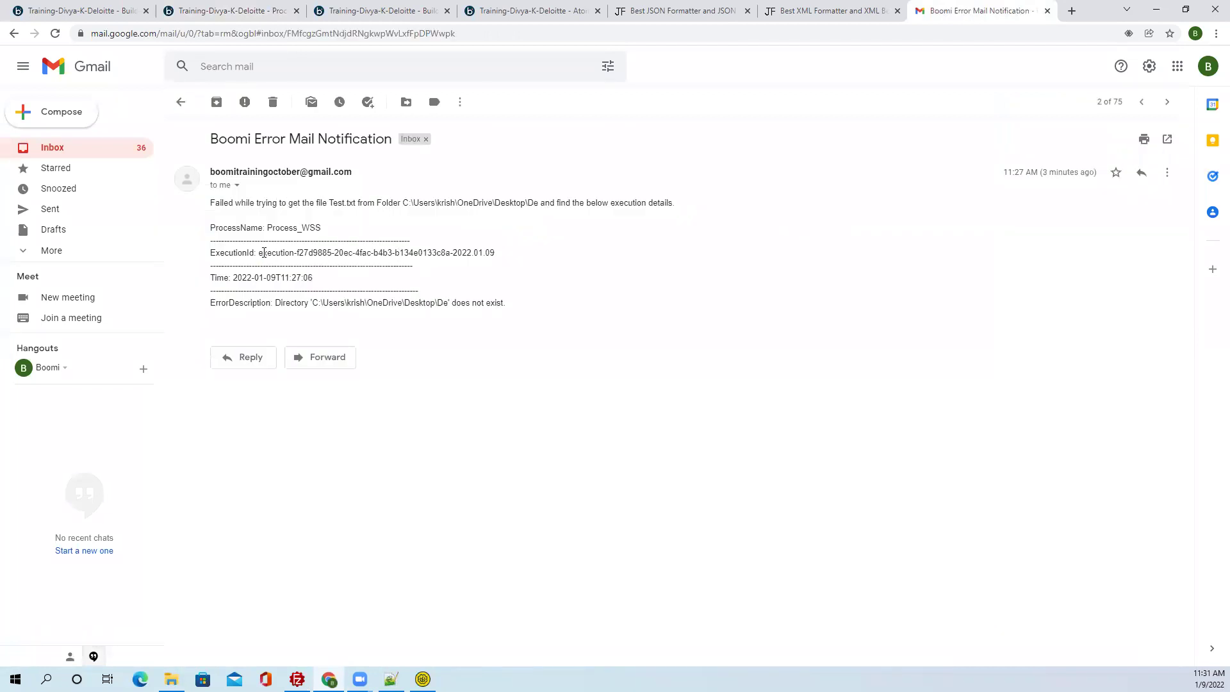
{"action": "left_click_drag", "start_coordinate": [257, 251], "coordinate": [499, 256]}
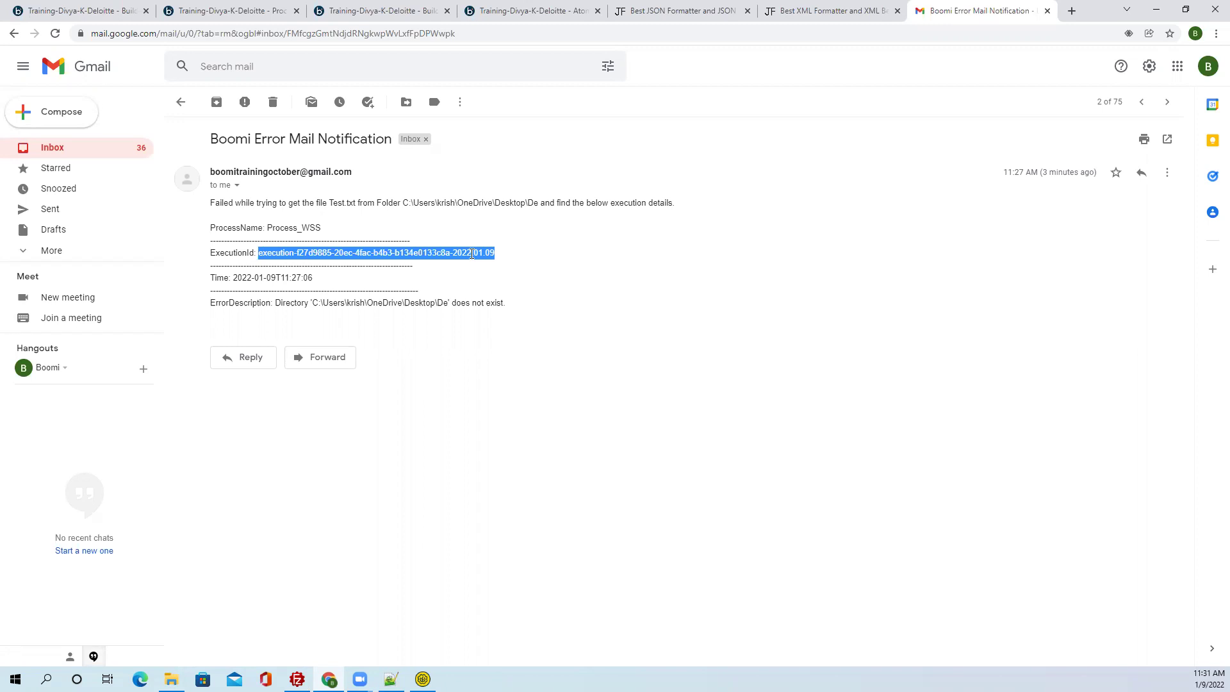
Filter Process Reporting executions by the execution ID pasted from the error mail.
{"action": "left_click", "coordinate": [263, 12]}
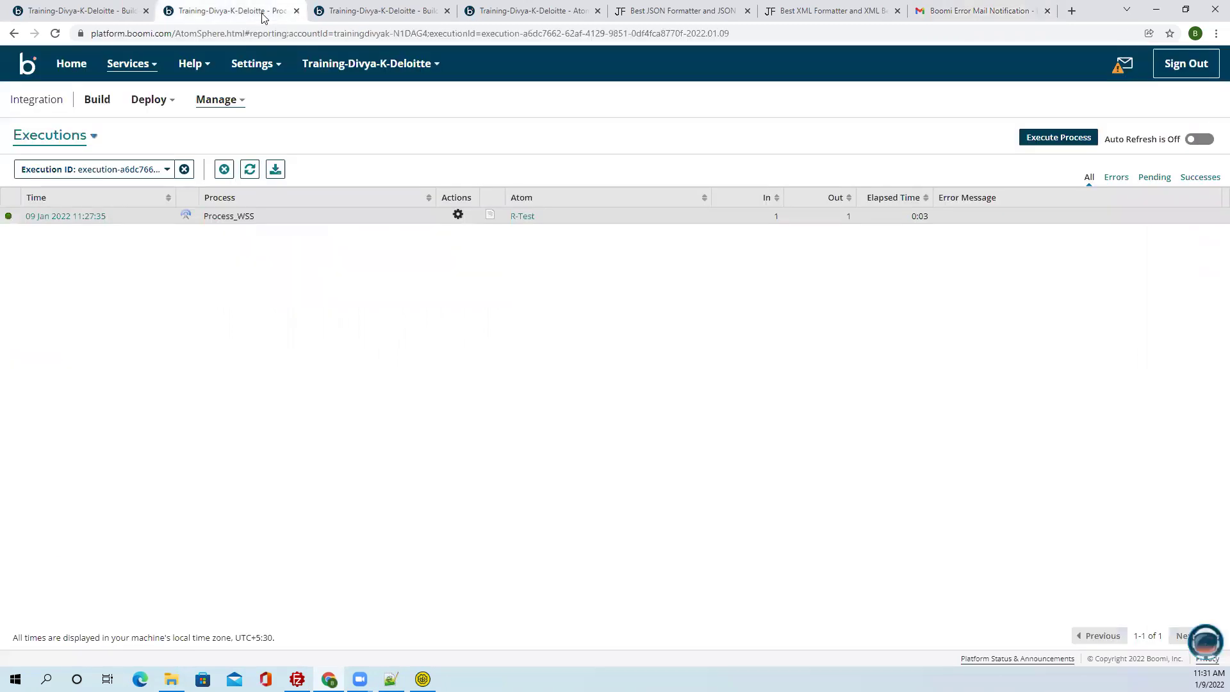
{"action": "left_click", "coordinate": [136, 171]}
{"action": "type", "text": "execution-f27d9885-20ec-4fac-b4b3-b134e0133c8a-2022.01.09"}
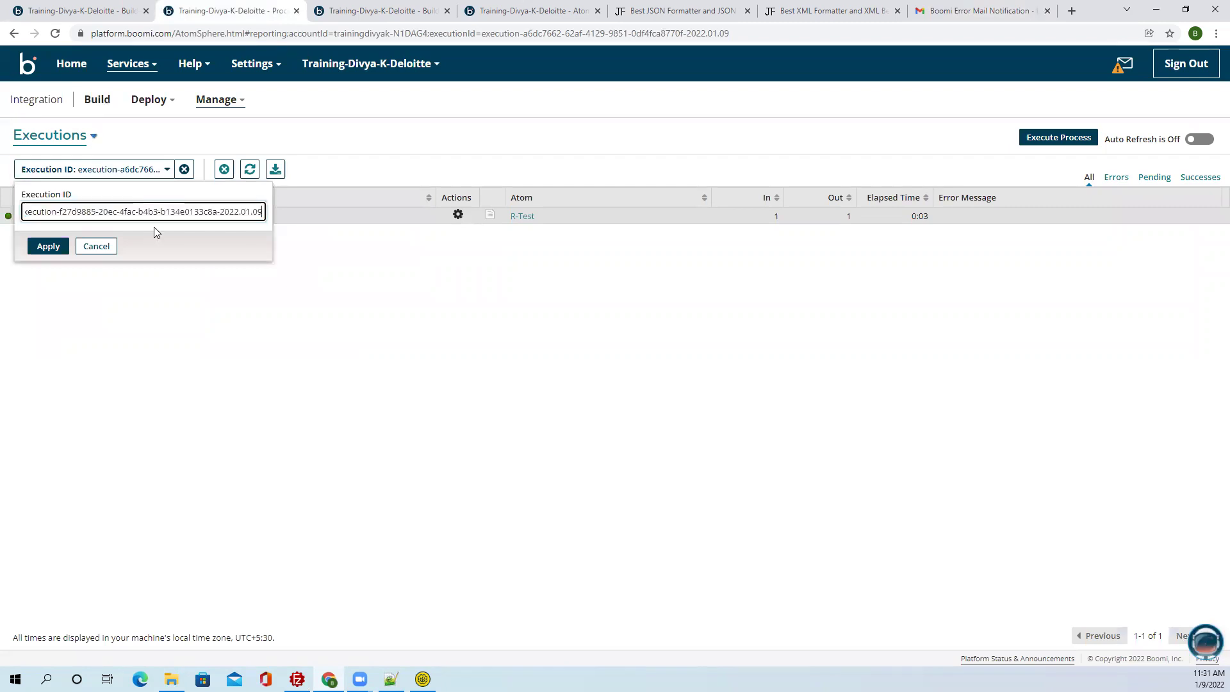
{"action": "left_click", "coordinate": [48, 246]}
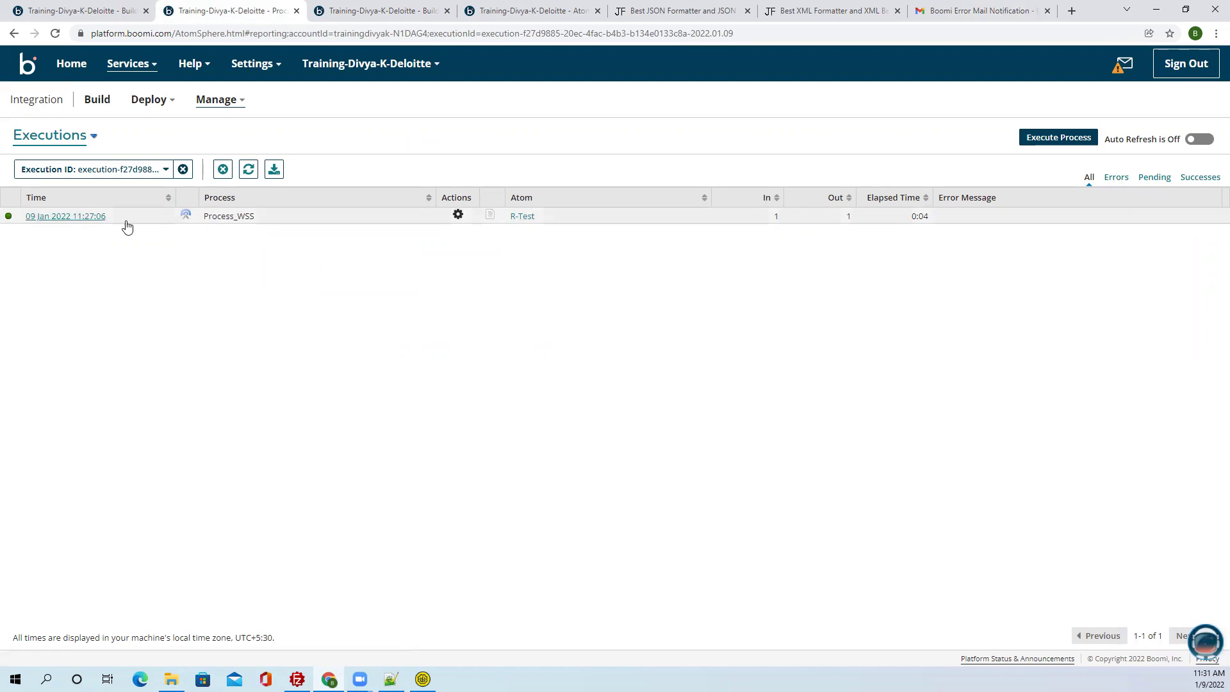
Review the error mail's ProcessName, ExecutionId, Time and ErrorDescription, then open the Process_WSS canvas.
{"action": "left_click", "coordinate": [959, 12]}
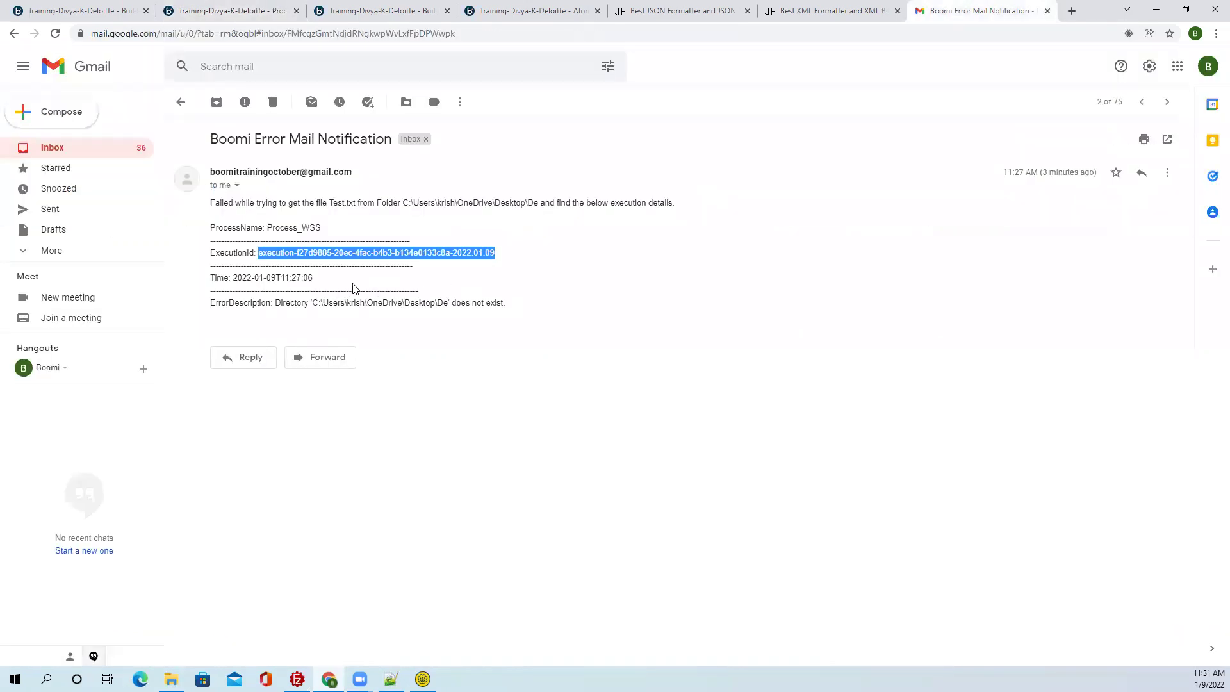
{"action": "left_click_drag", "start_coordinate": [335, 280], "coordinate": [203, 220]}
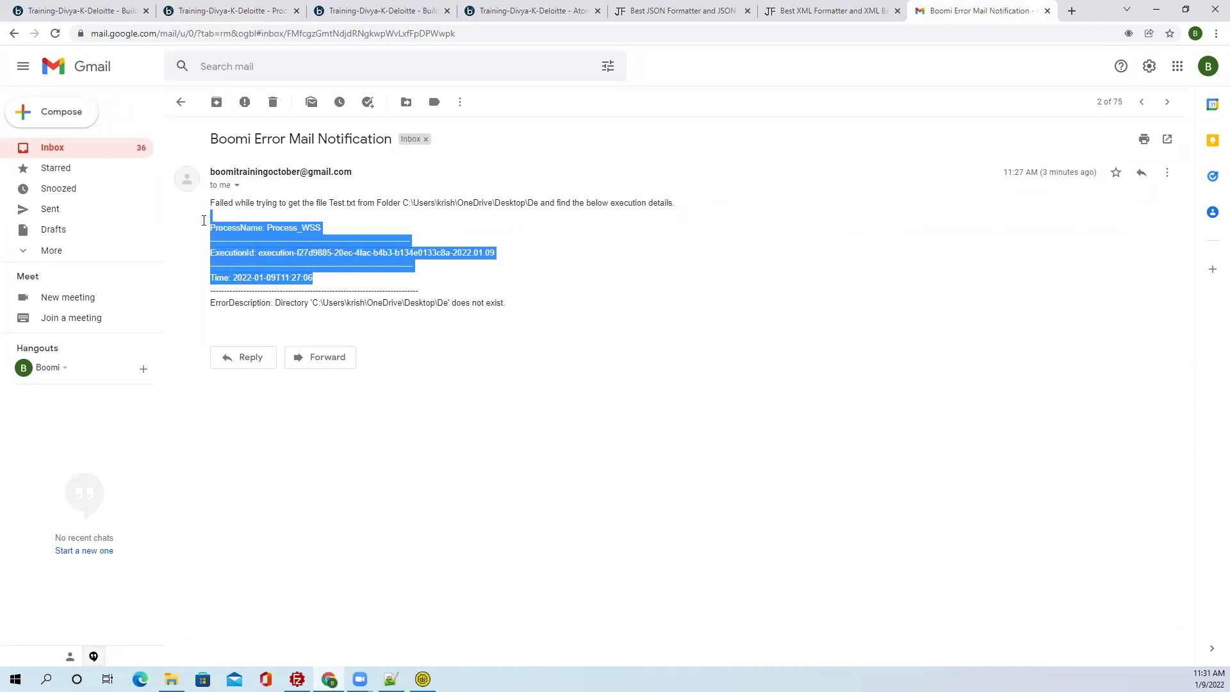
{"action": "left_click", "coordinate": [307, 232]}
{"action": "left_click_drag", "start_coordinate": [322, 228], "coordinate": [271, 226]}
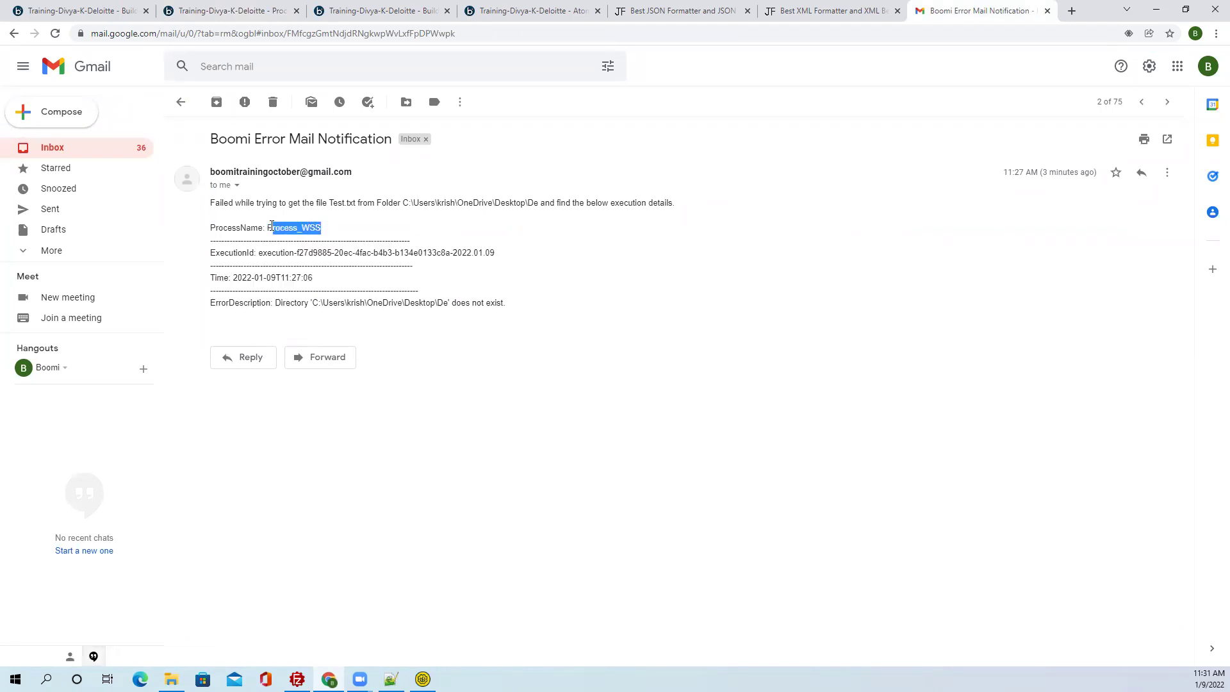
{"action": "left_click", "coordinate": [299, 238]}
{"action": "left_click_drag", "start_coordinate": [276, 301], "coordinate": [437, 293]}
{"action": "left_click_drag", "start_coordinate": [319, 284], "coordinate": [233, 272]}
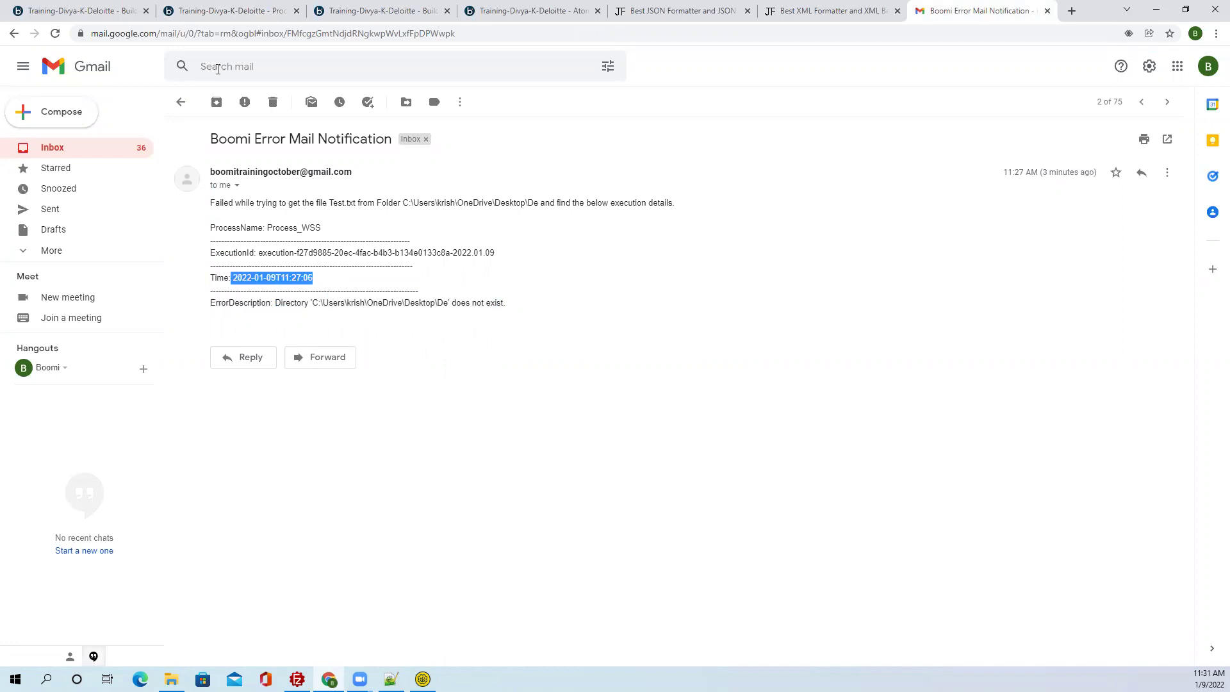
{"action": "left_click", "coordinate": [209, 19]}
{"action": "left_click", "coordinate": [84, 13]}
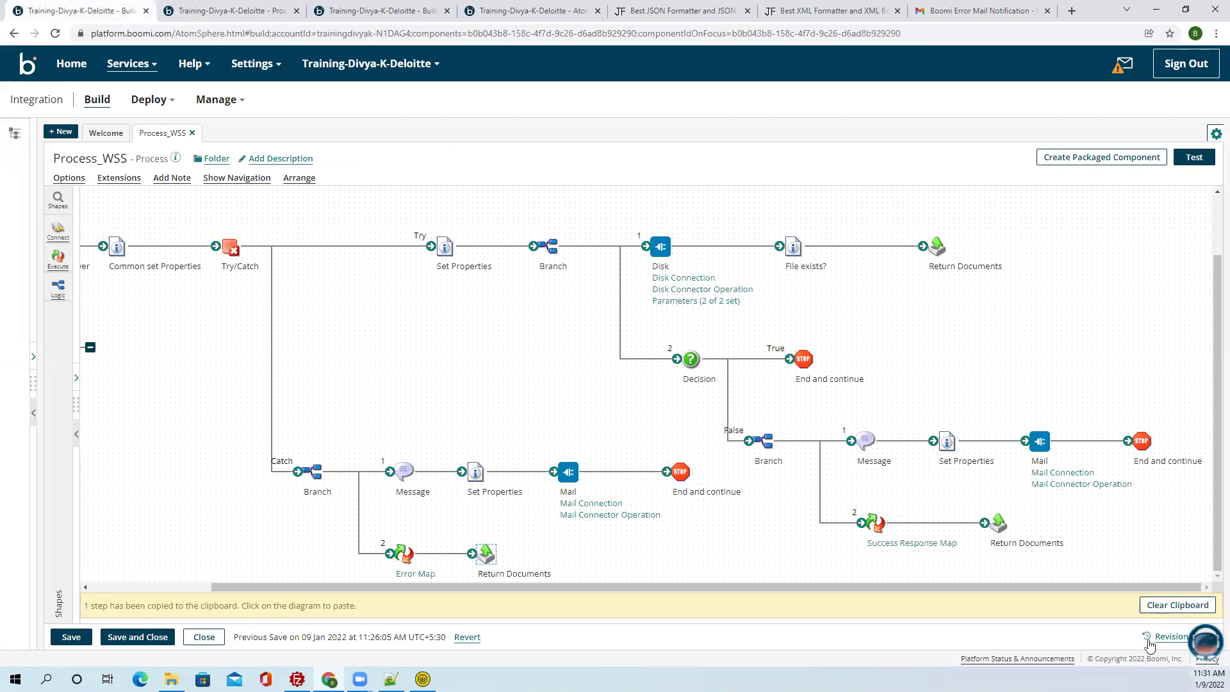
Clear the copied-step clipboard notice and select the top-right Return Documents shape.
{"action": "left_click", "coordinate": [1162, 604]}
{"action": "left_click_drag", "start_coordinate": [1147, 612], "coordinate": [1024, 612]}
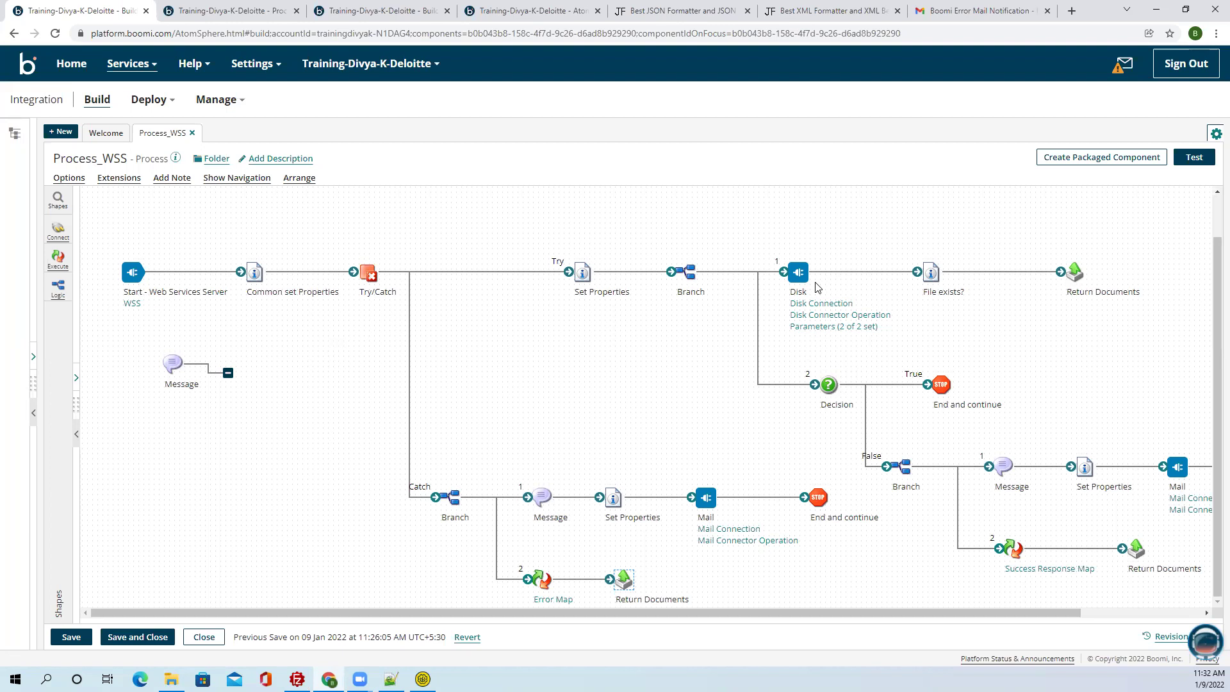
{"action": "left_click_drag", "start_coordinate": [1018, 215], "coordinate": [1125, 325]}
{"action": "left_click_drag", "start_coordinate": [301, 462], "coordinate": [754, 596]}
Select the False branch shapes, then select only the File exists? shape.
{"action": "left_click_drag", "start_coordinate": [859, 612], "coordinate": [980, 608]}
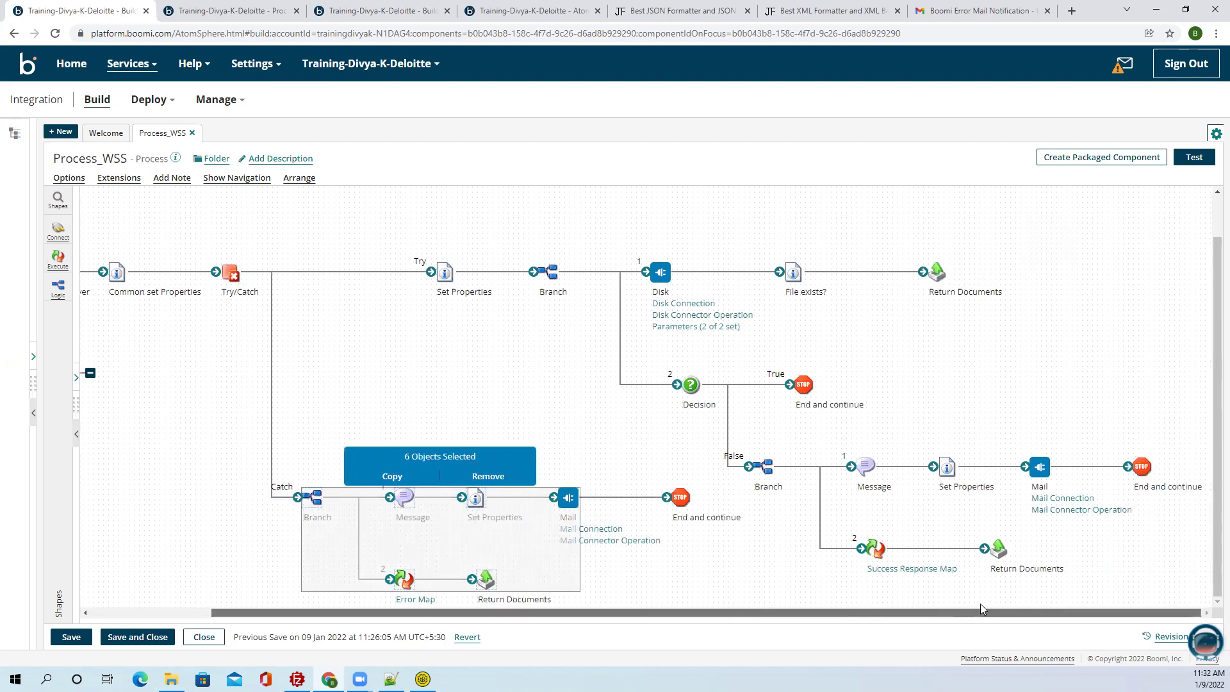
{"action": "left_click_drag", "start_coordinate": [769, 427], "coordinate": [1180, 572]}
{"action": "left_click", "coordinate": [655, 438]}
{"action": "left_click", "coordinate": [794, 275]}
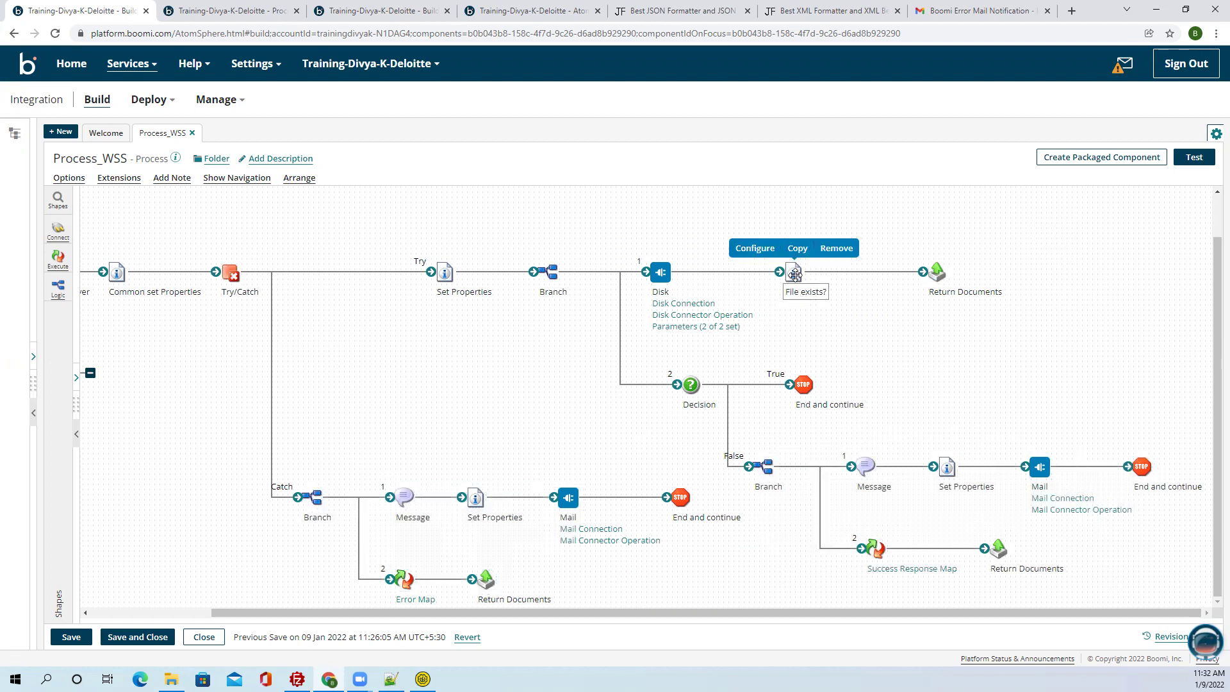
Inspect the File exists? properties and the Decision shape's DPP_FileFlag comparison, making no changes.
{"action": "double_click", "coordinate": [795, 274]}
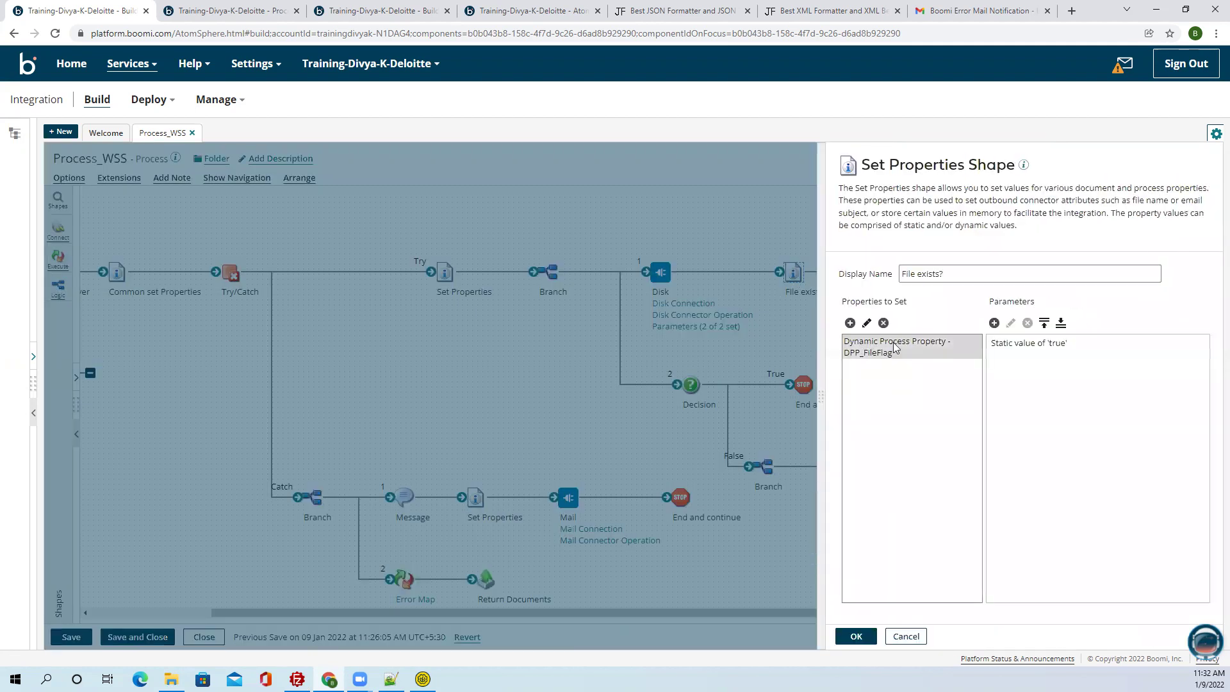
{"action": "left_click", "coordinate": [905, 636]}
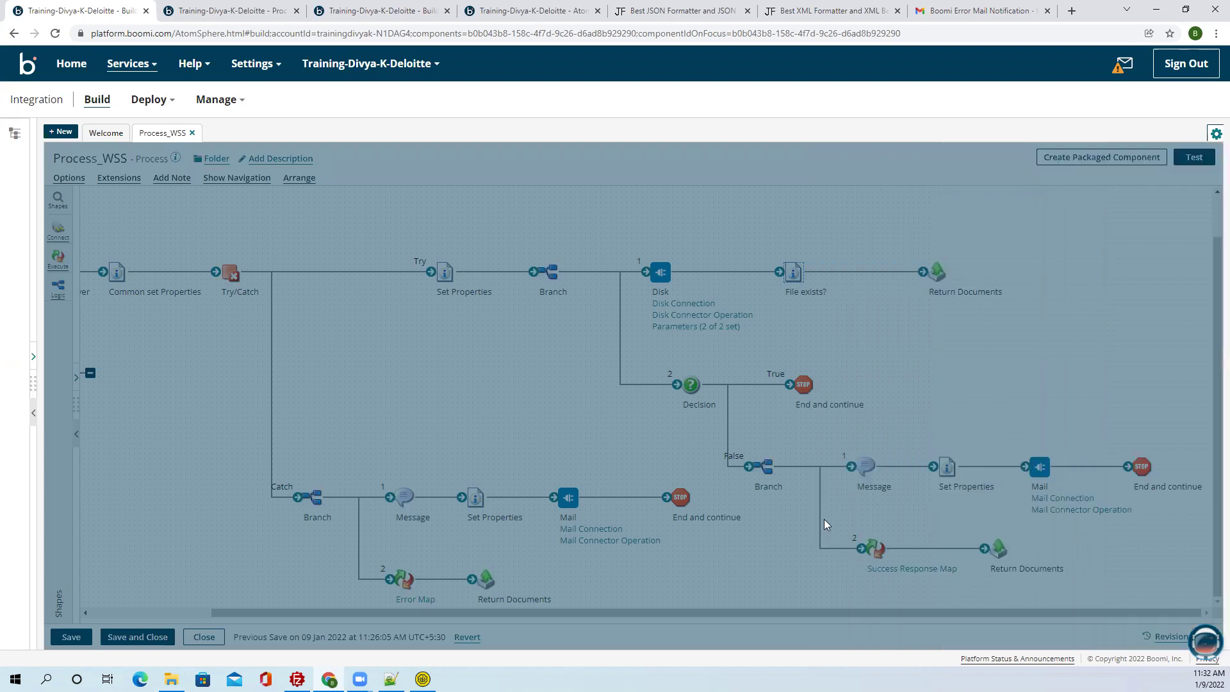
{"action": "mouse_move", "coordinate": [796, 390]}
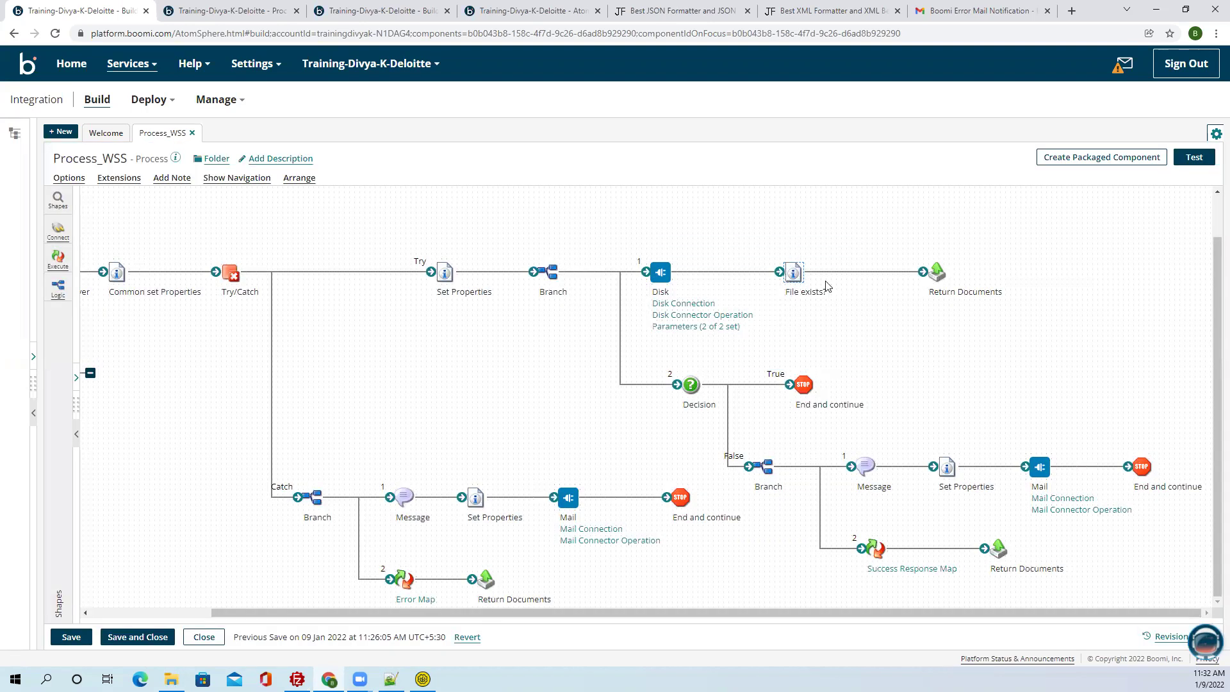
{"action": "mouse_move", "coordinate": [692, 385]}
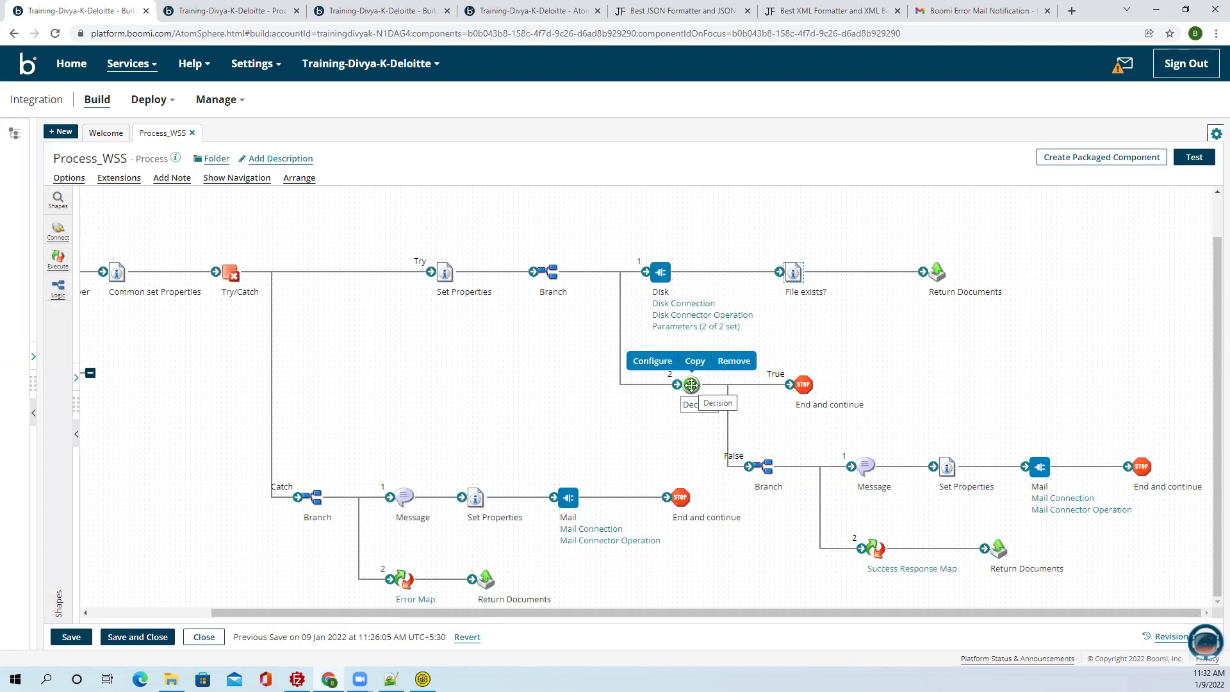
{"action": "double_click", "coordinate": [691, 385]}
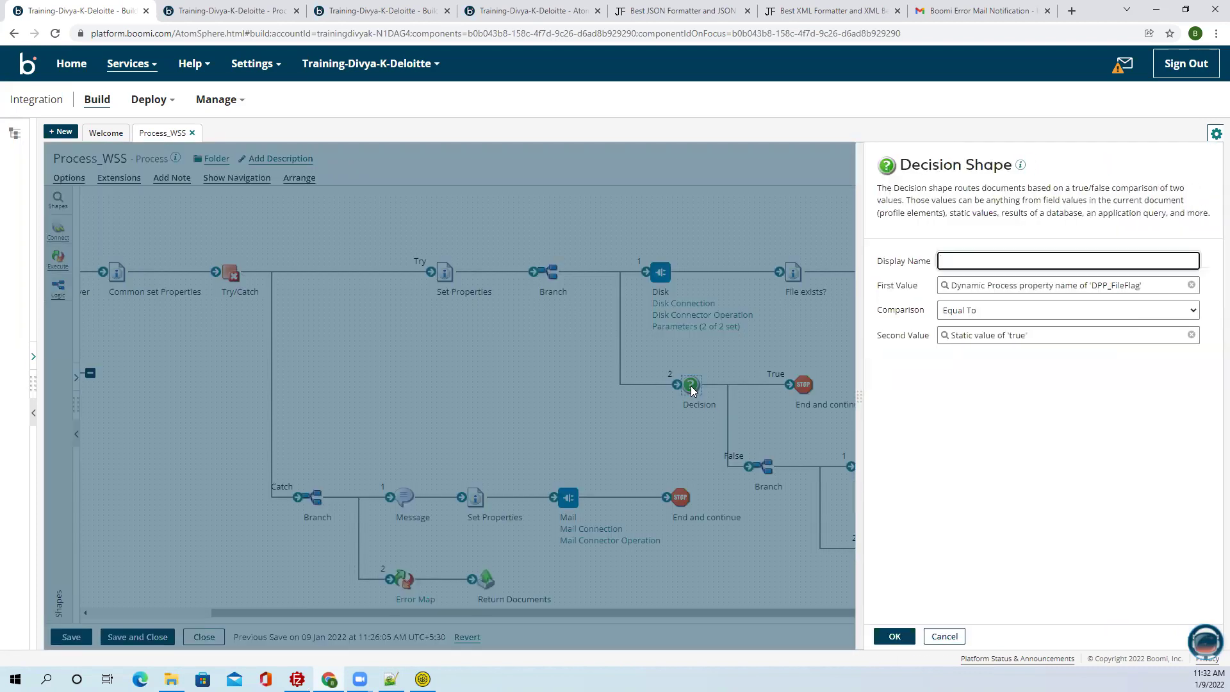
{"action": "left_click", "coordinate": [776, 357]}
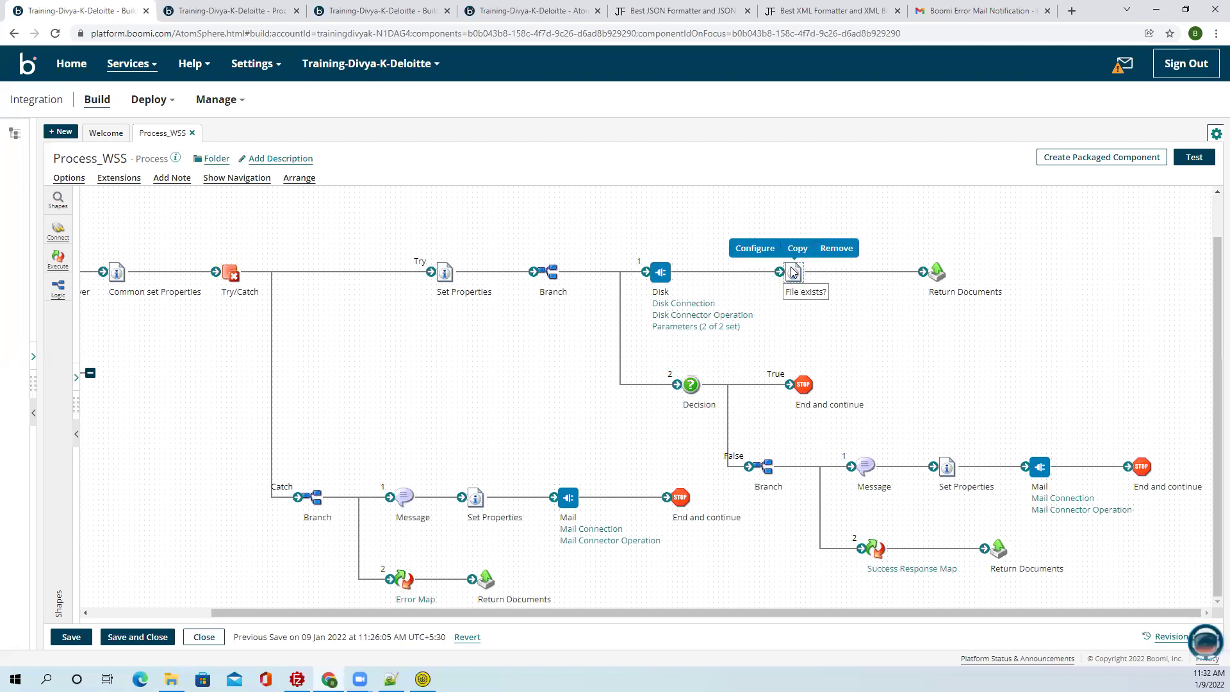
Re-examine the File exists? properties twice and the Decision settings, closing each unchanged.
{"action": "double_click", "coordinate": [793, 272]}
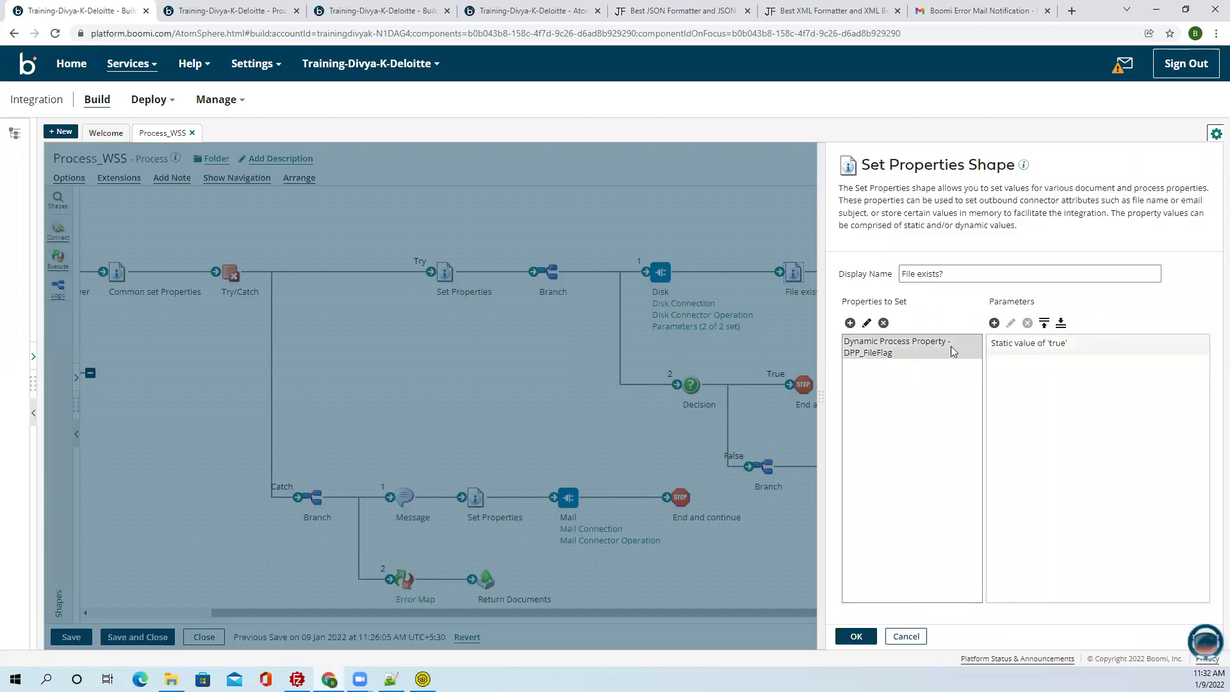
{"action": "left_click", "coordinate": [910, 640]}
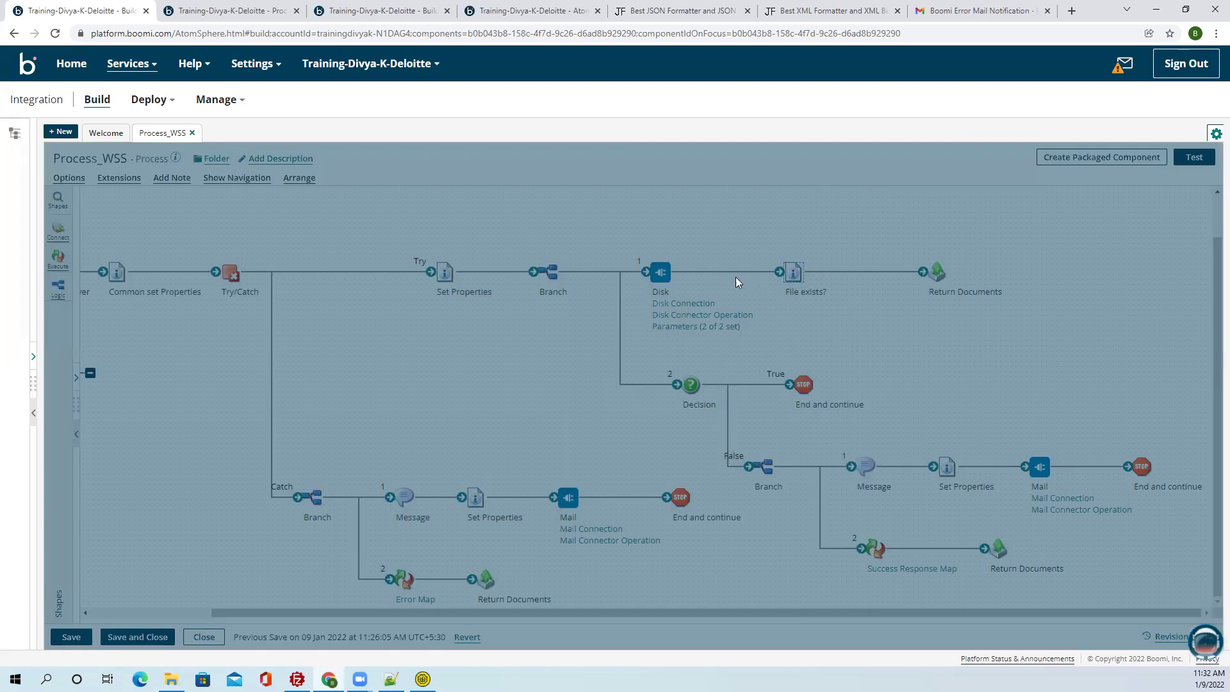
{"action": "double_click", "coordinate": [793, 274]}
{"action": "left_click", "coordinate": [929, 635]}
{"action": "double_click", "coordinate": [691, 384]}
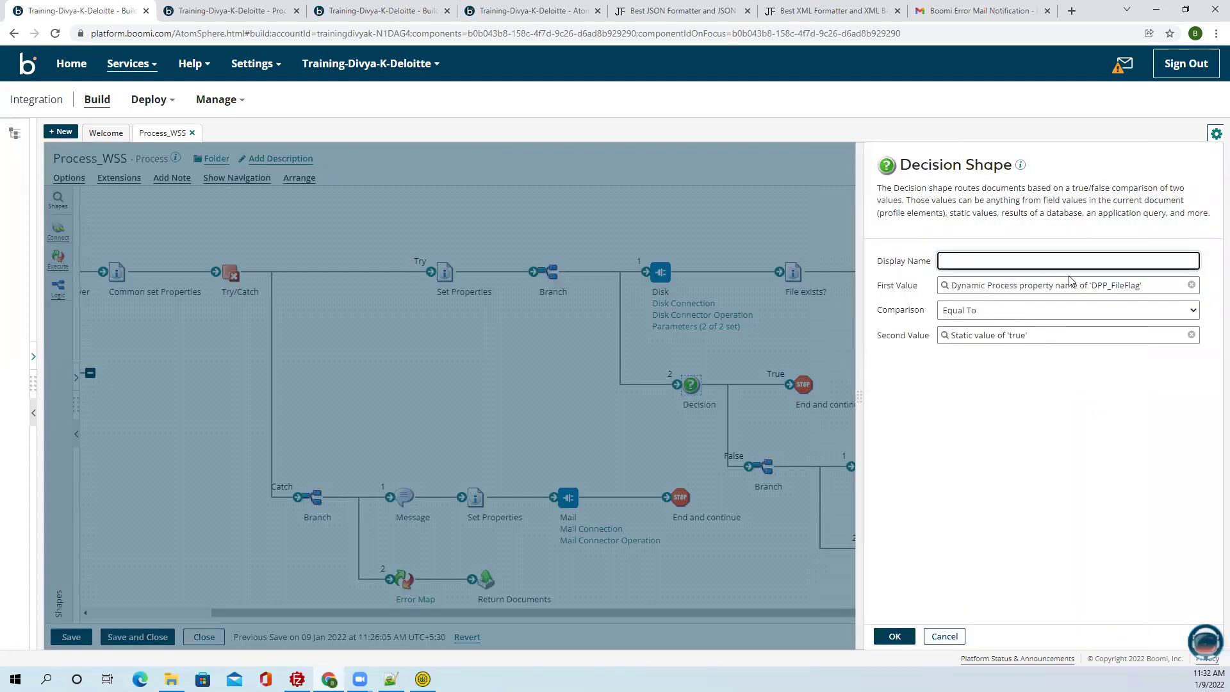
{"action": "left_click", "coordinate": [945, 636]}
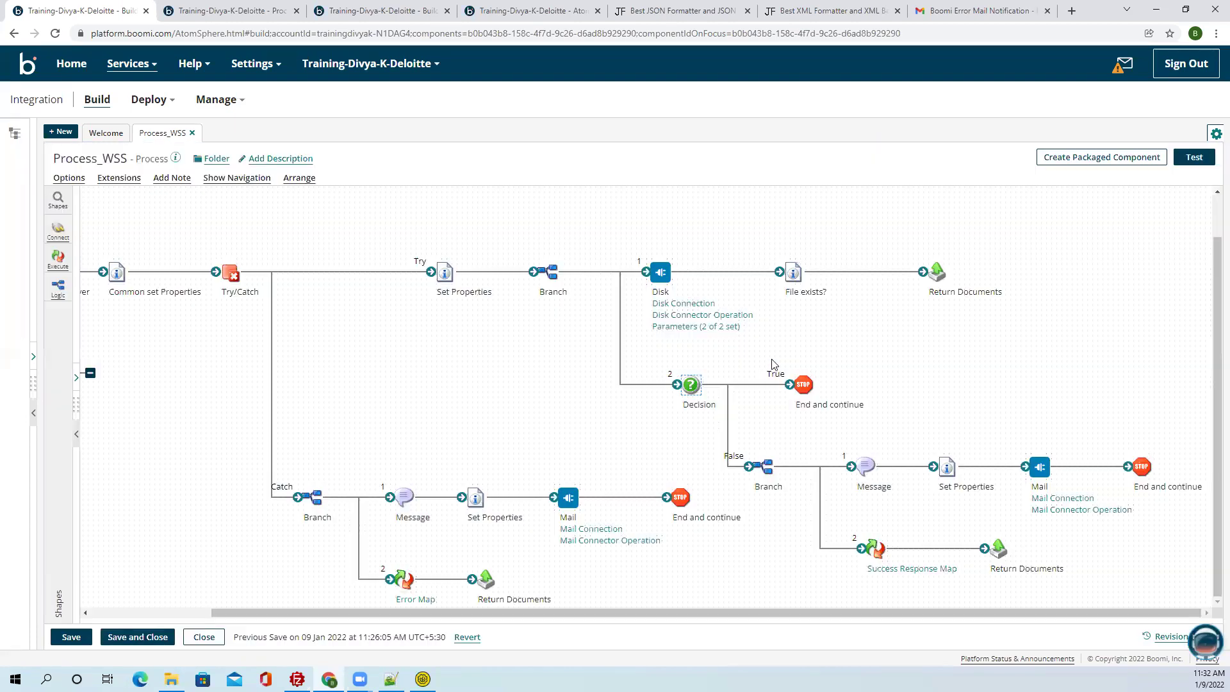
{"action": "left_click", "coordinate": [862, 354]}
Check the Decision settings once more, then marquee-select every shape on the False branch.
{"action": "mouse_move", "coordinate": [655, 267]}
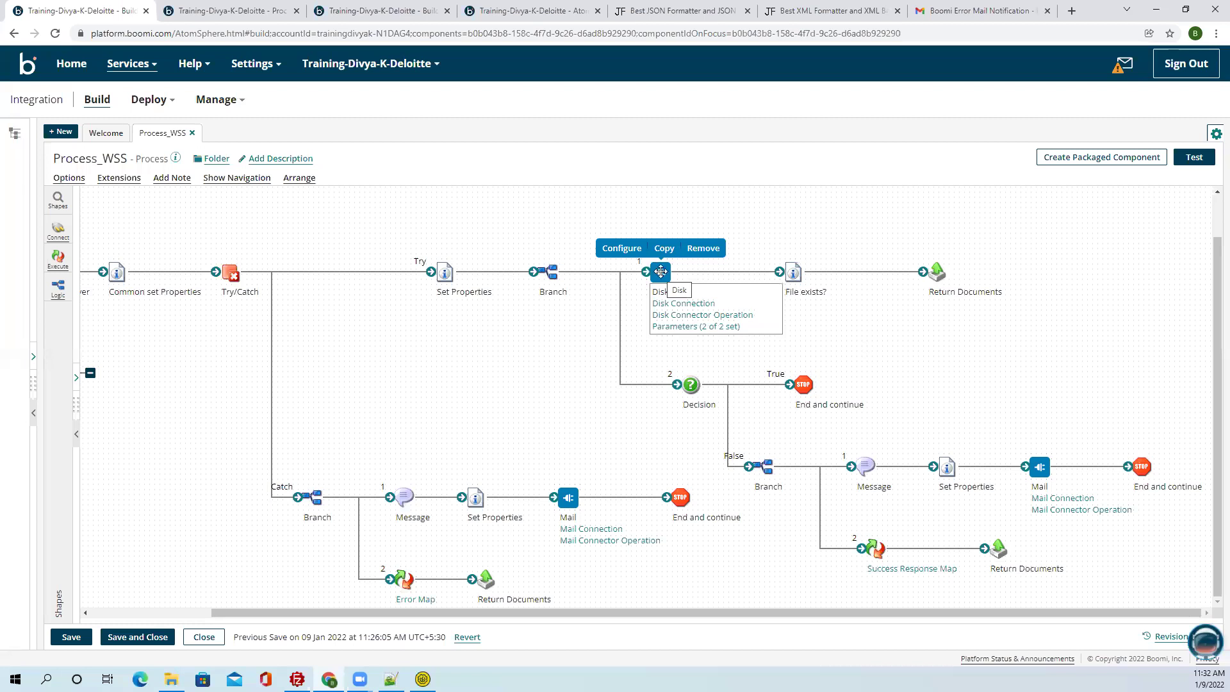
{"action": "mouse_move", "coordinate": [796, 275]}
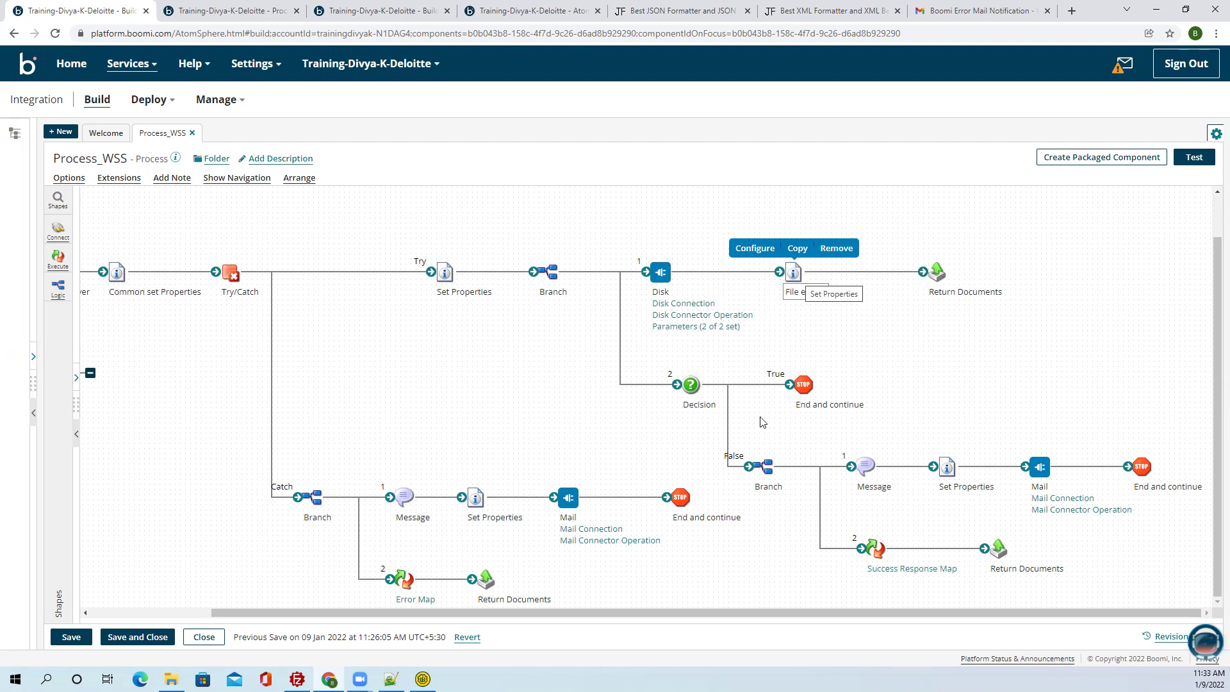
{"action": "left_click", "coordinate": [691, 385]}
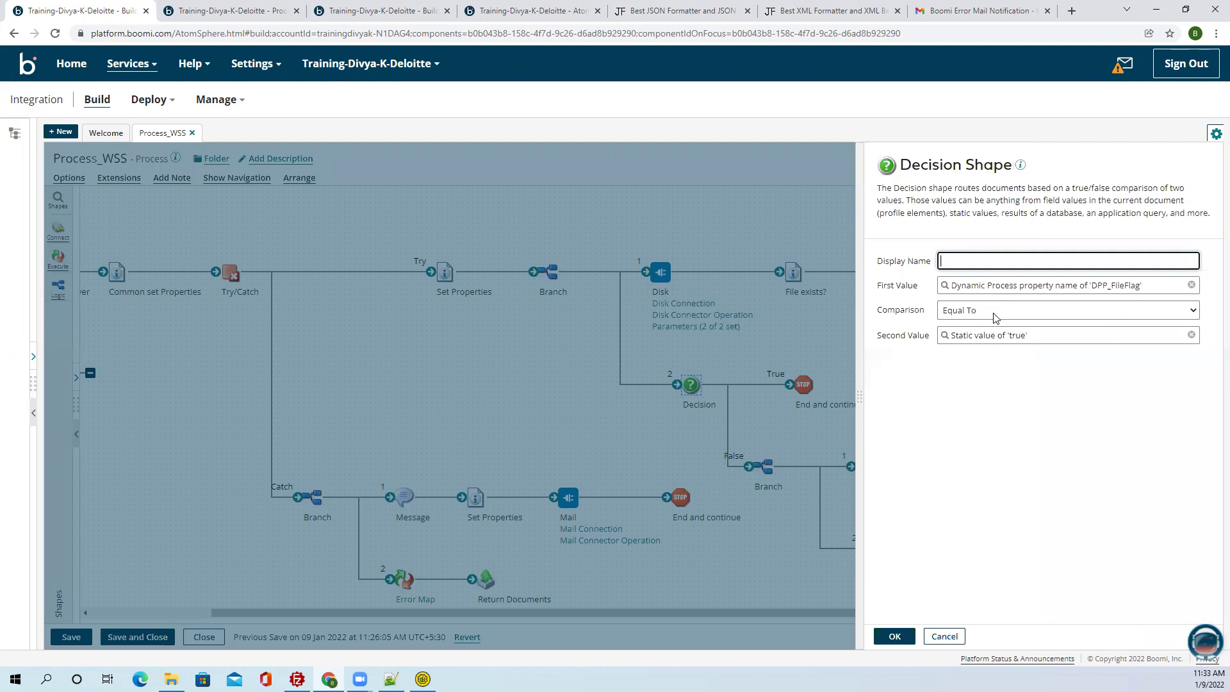
{"action": "left_click", "coordinate": [944, 636]}
{"action": "left_click_drag", "start_coordinate": [743, 437], "coordinate": [1172, 587]}
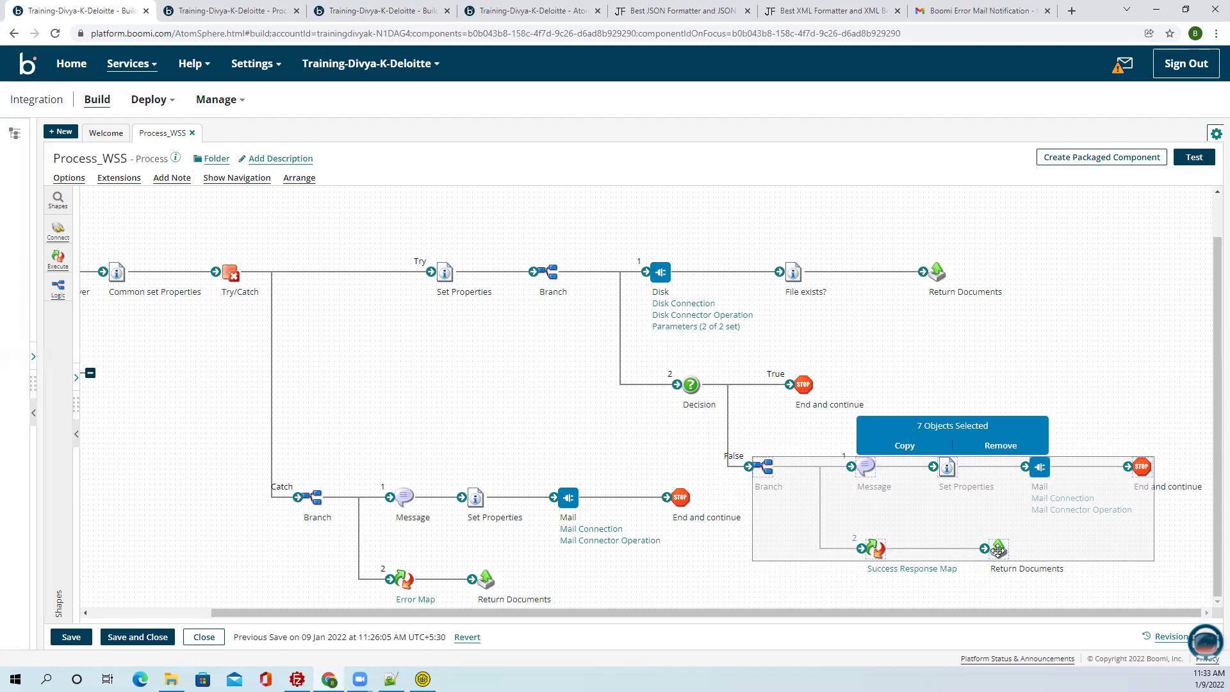
{"action": "left_click", "coordinate": [726, 597]}
{"action": "left_click_drag", "start_coordinate": [734, 612], "coordinate": [68, 626]}
{"action": "left_click", "coordinate": [75, 638]}
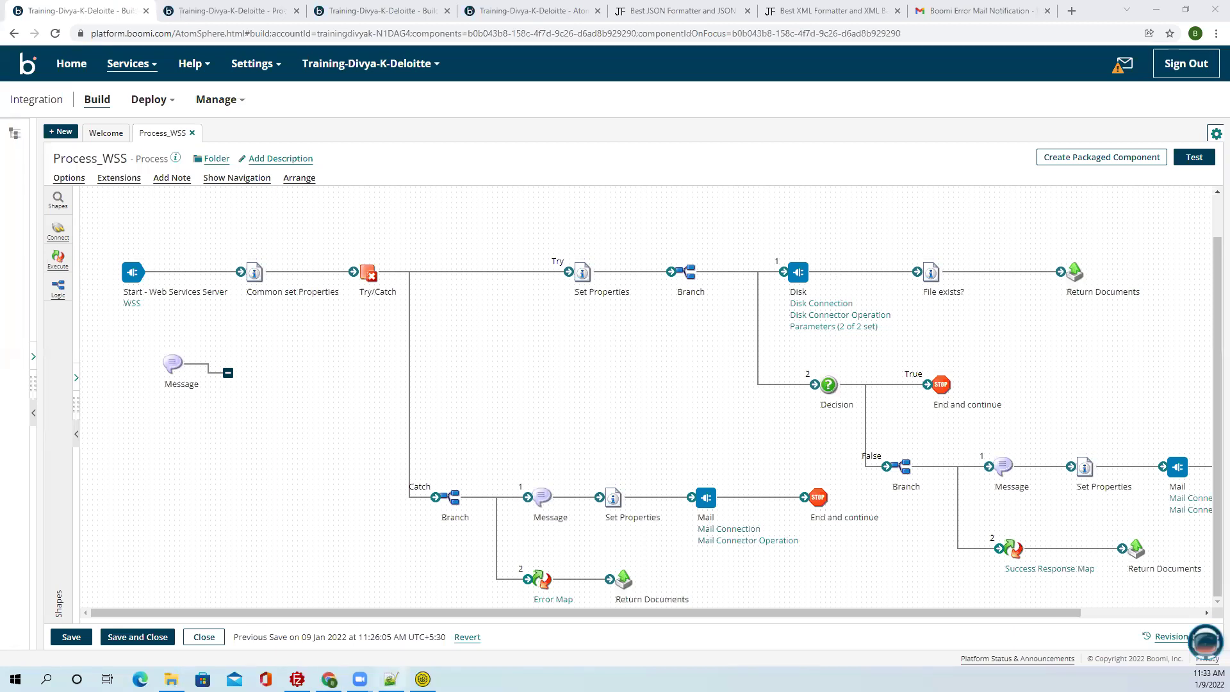
{"action": "left_click_drag", "start_coordinate": [939, 614], "coordinate": [1080, 602]}
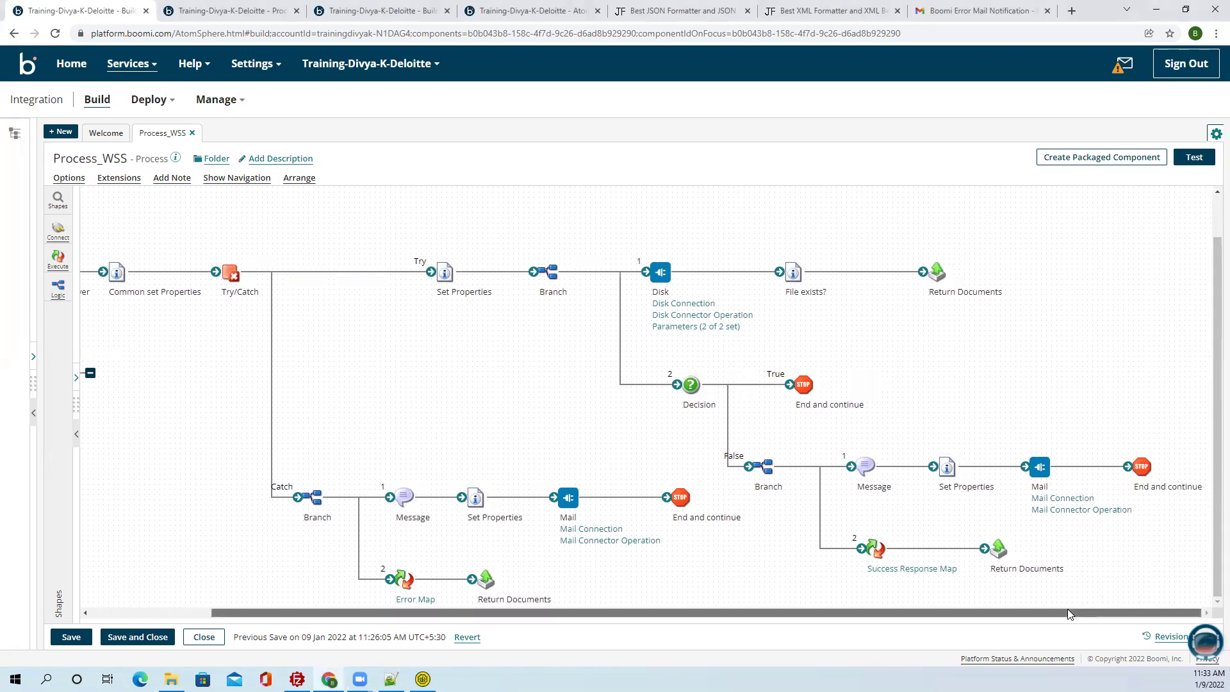
{"action": "left_click_drag", "start_coordinate": [1067, 614], "coordinate": [975, 614]}
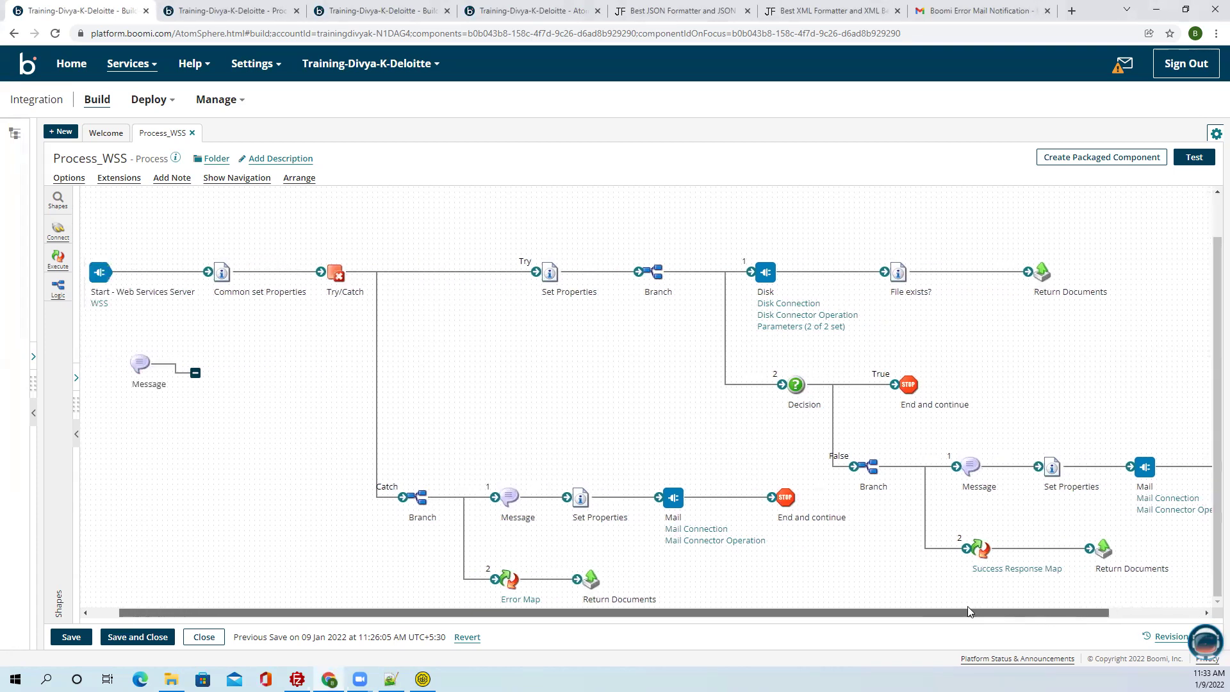
{"action": "left_click_drag", "start_coordinate": [332, 336], "coordinate": [1193, 601]}
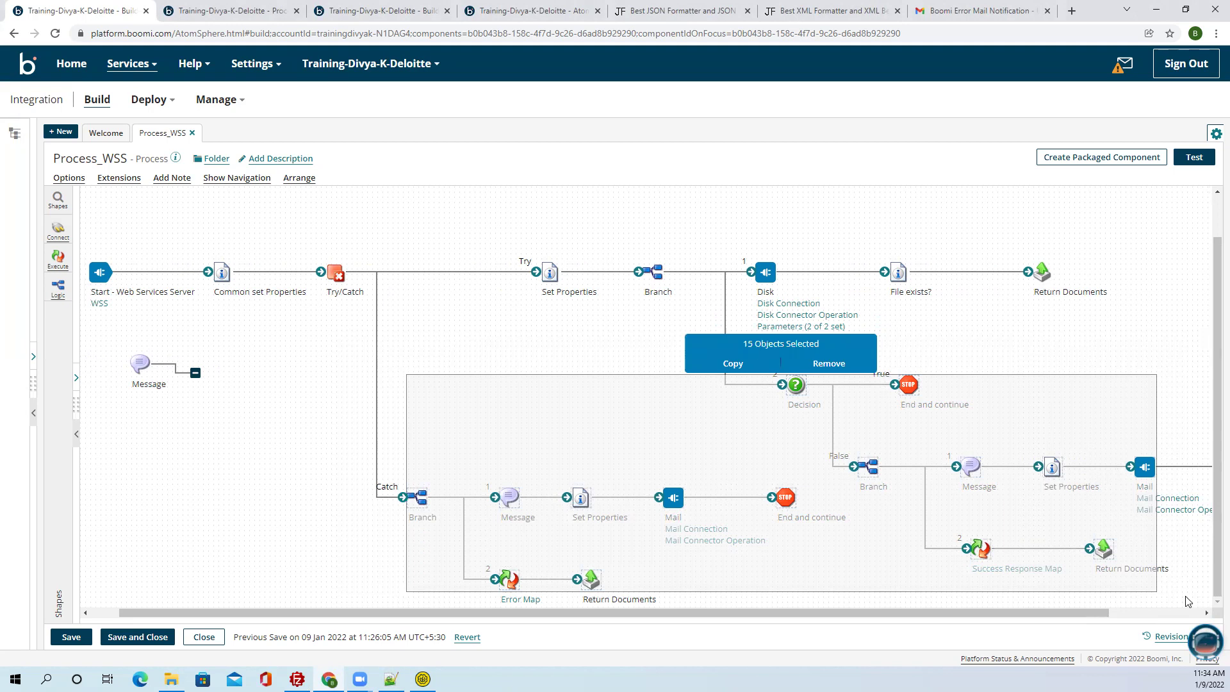
{"action": "left_click", "coordinate": [358, 544]}
{"action": "left_click_drag", "start_coordinate": [387, 610], "coordinate": [562, 605]}
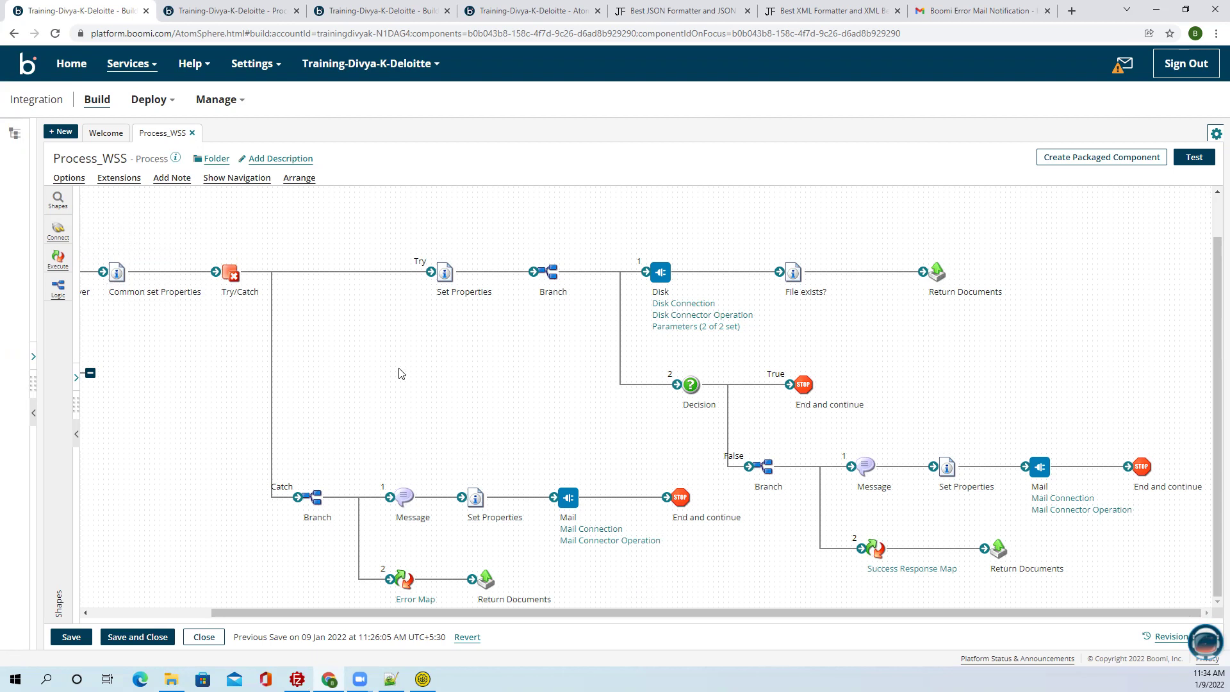
{"action": "left_click_drag", "start_coordinate": [826, 621], "coordinate": [705, 605]}
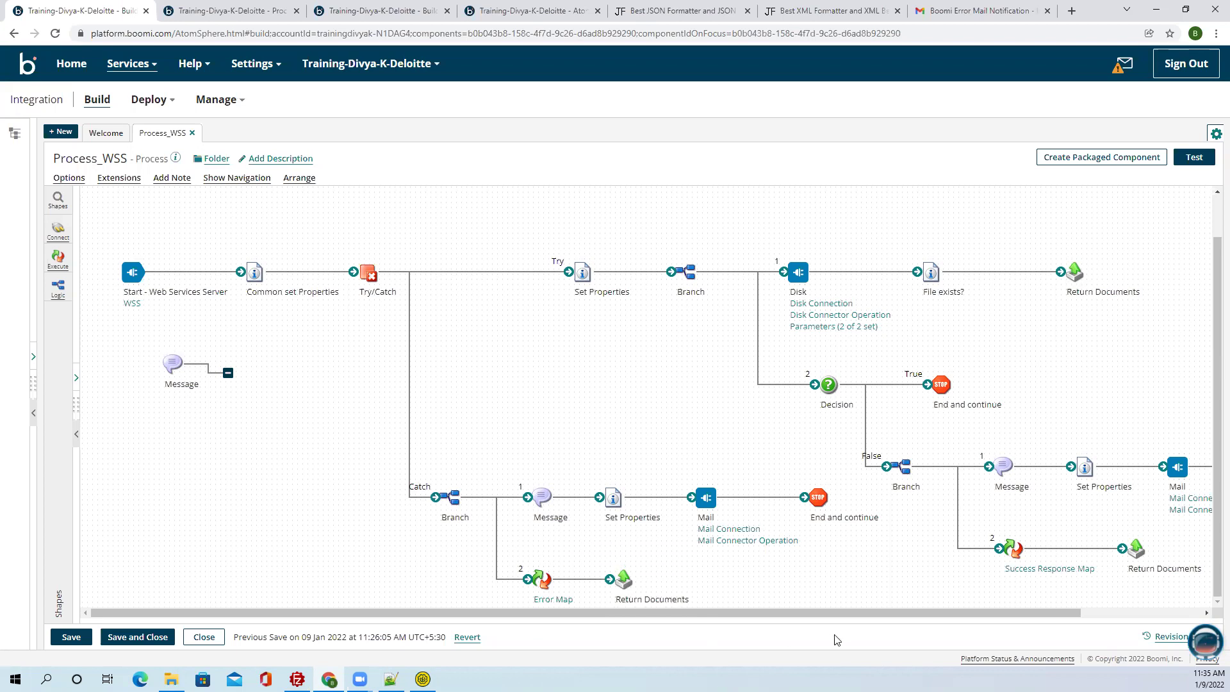
{"action": "left_click_drag", "start_coordinate": [838, 616], "coordinate": [918, 615]}
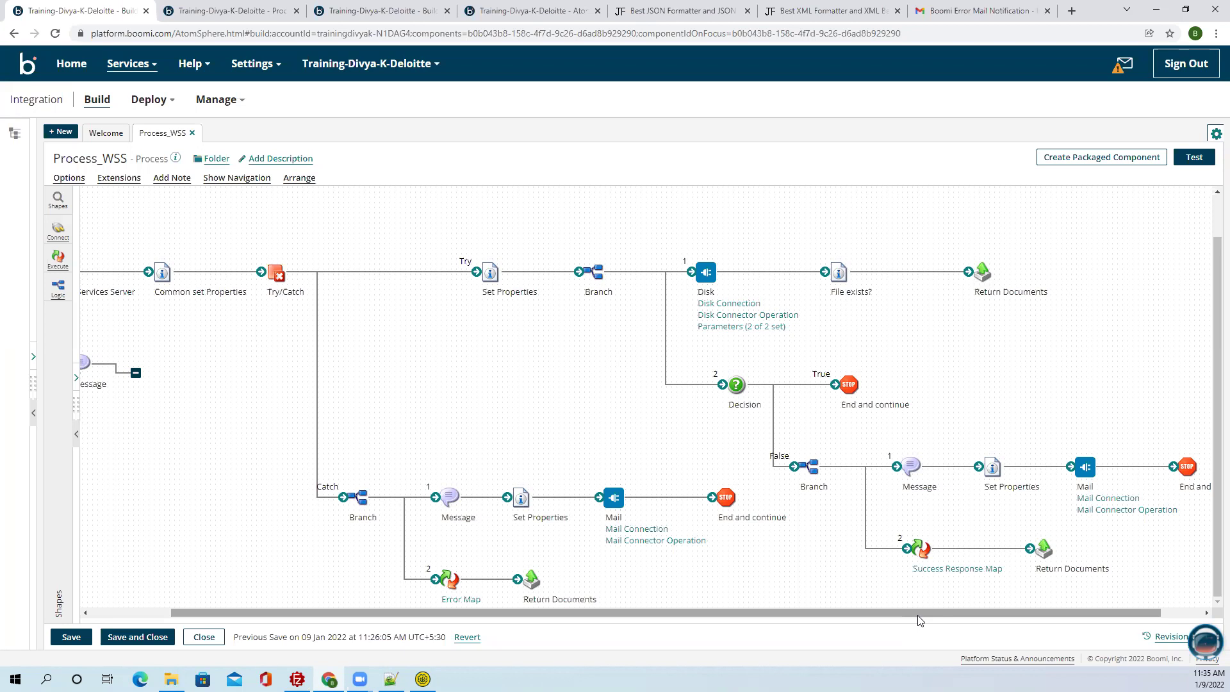
{"action": "left_click", "coordinate": [162, 272]}
{"action": "double_click", "coordinate": [188, 287]}
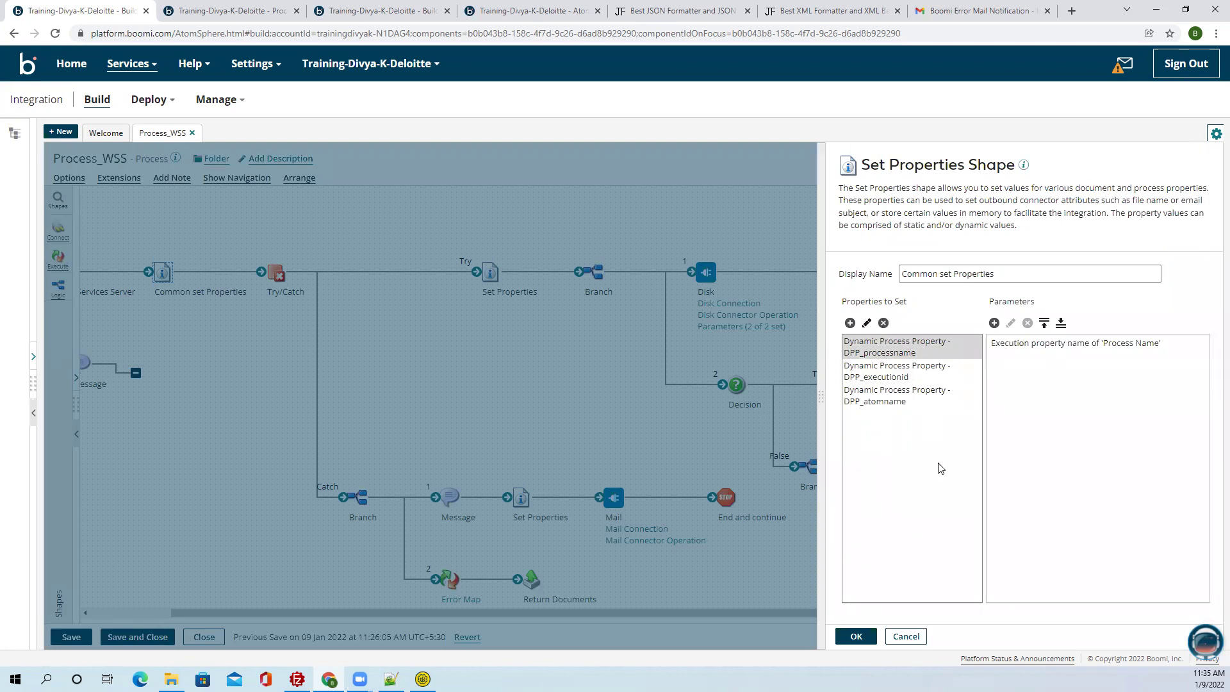
{"action": "left_click", "coordinate": [910, 638]}
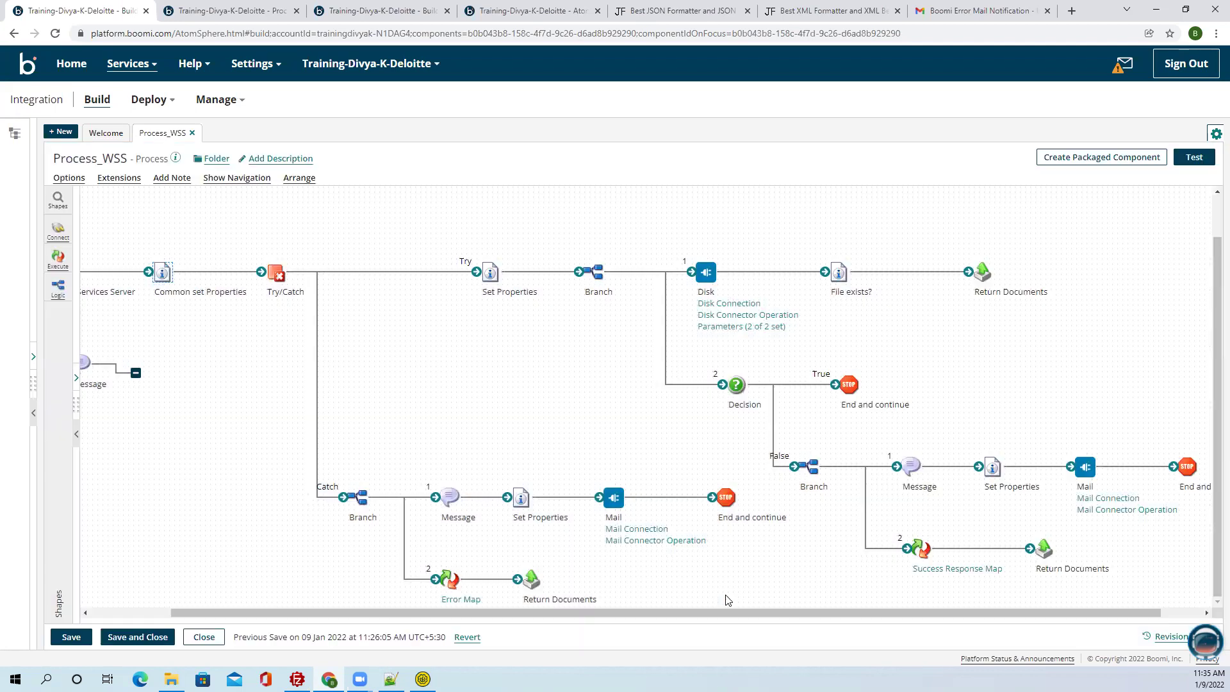